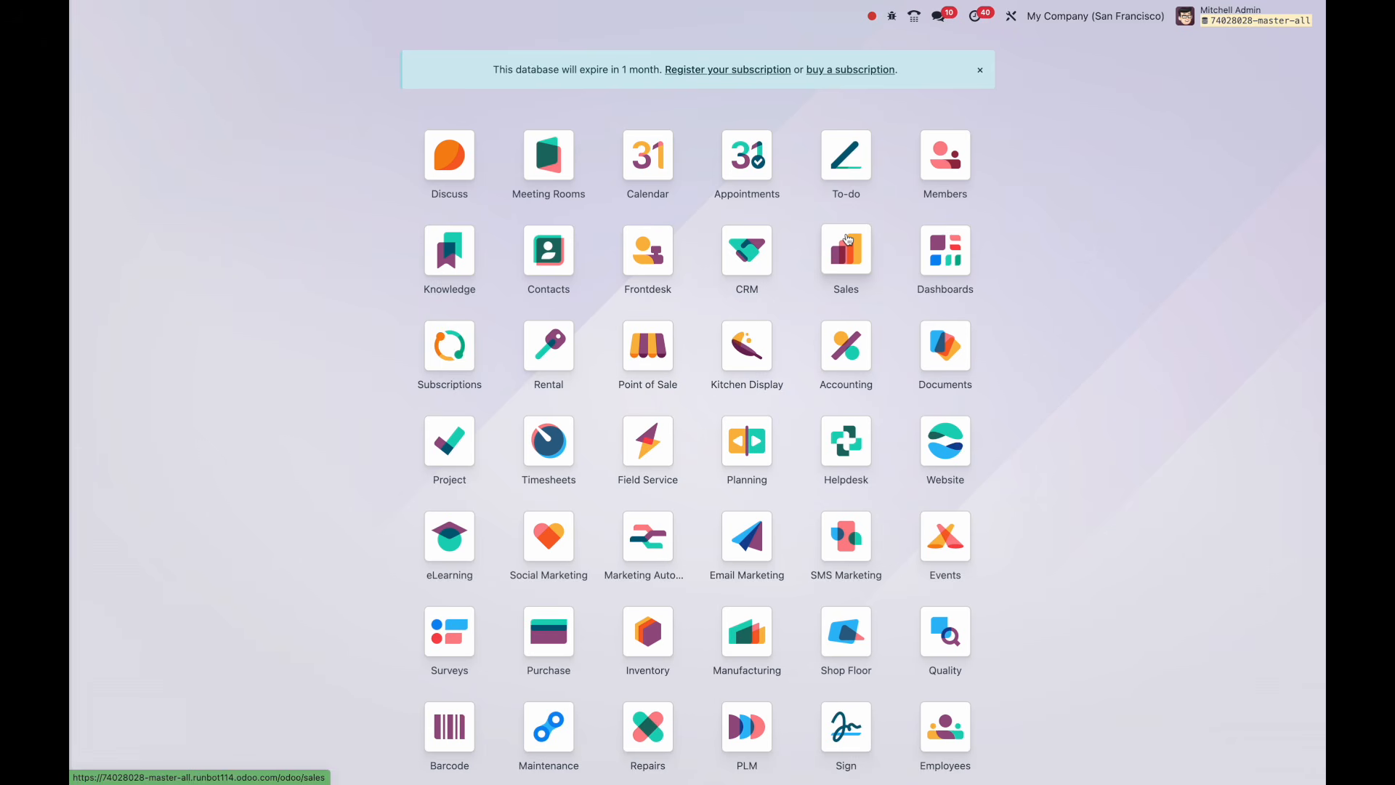
# Open Sales, browse the Reporting menu, and show the Quotations as a monthly pivot table.
pyautogui.click(847, 240)
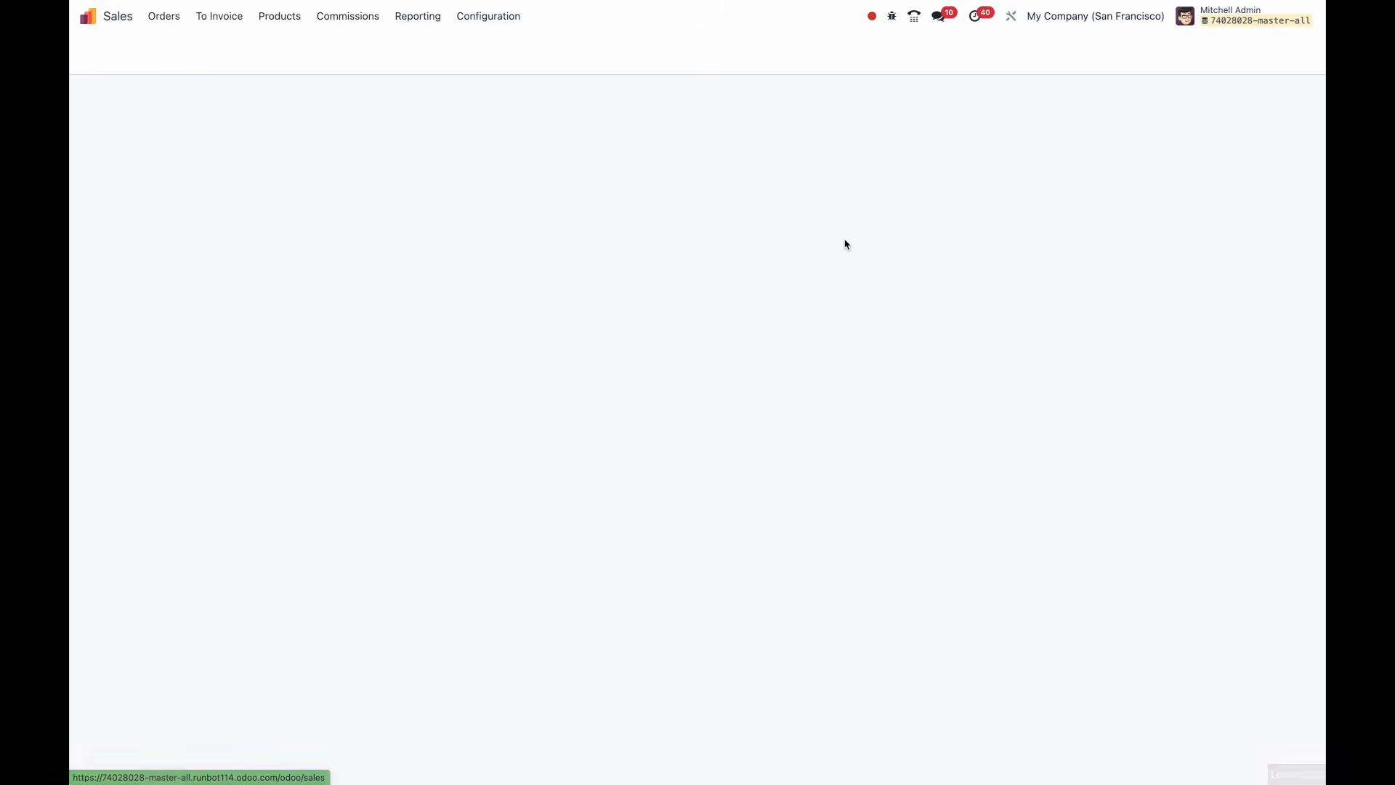
pyautogui.click(411, 18)
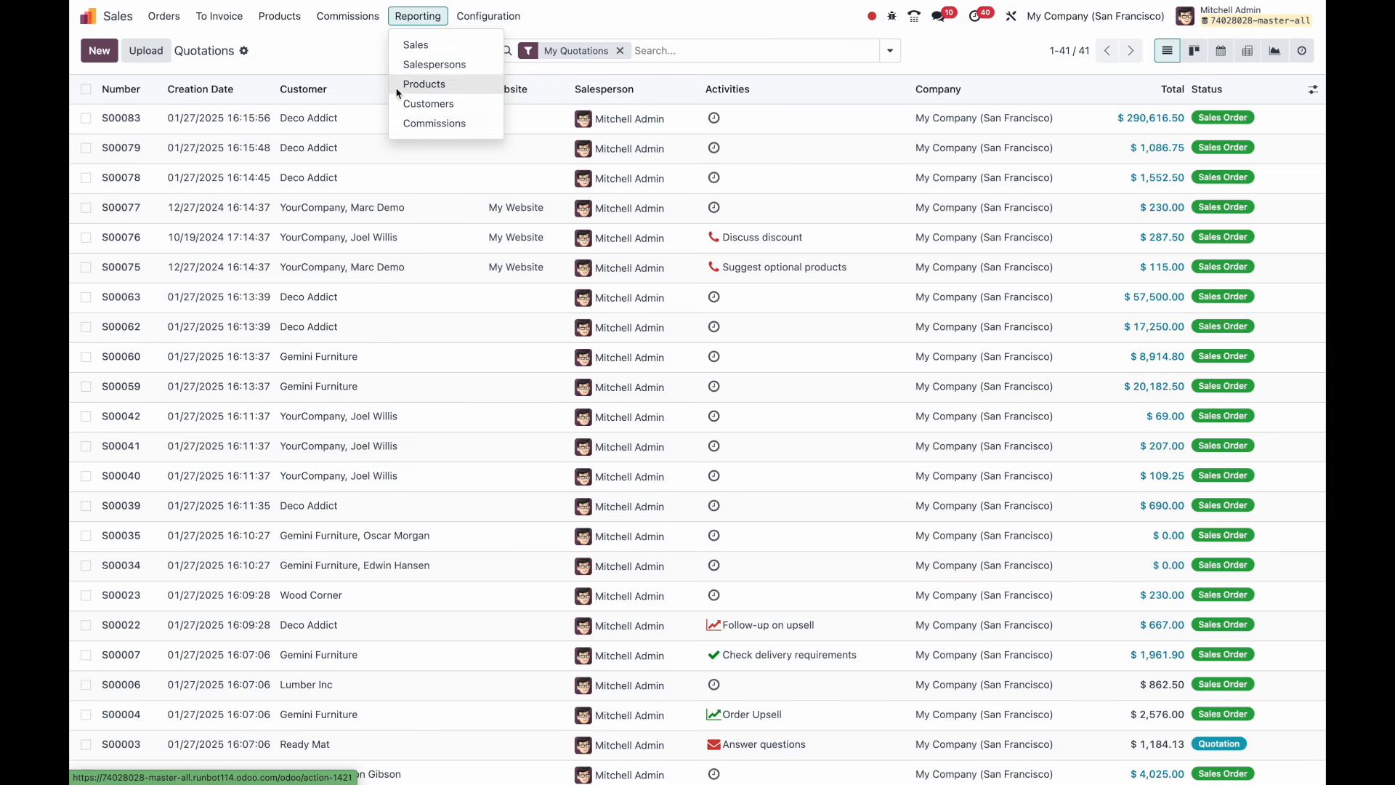
pyautogui.click(368, 56)
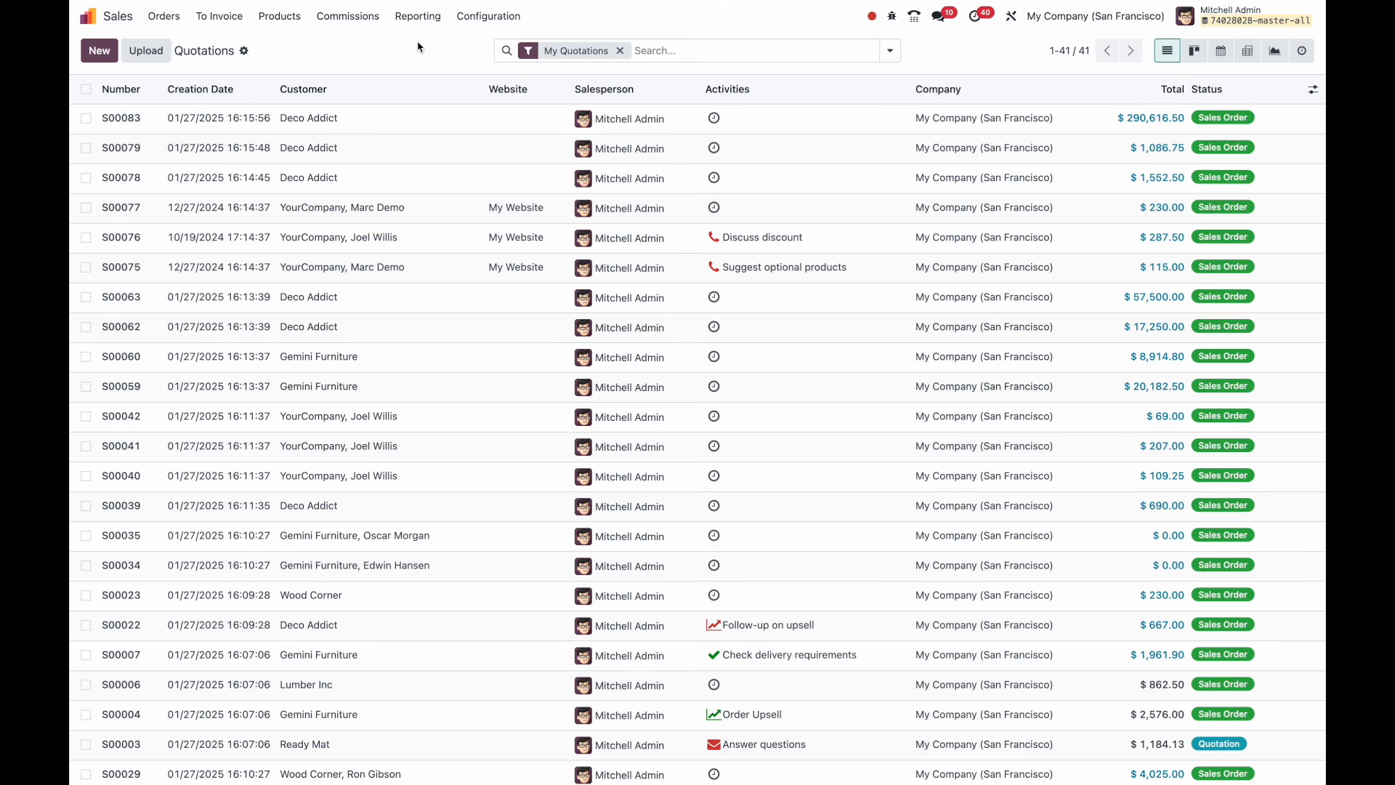
pyautogui.click(1247, 51)
pyautogui.click(407, 16)
pyautogui.click(337, 55)
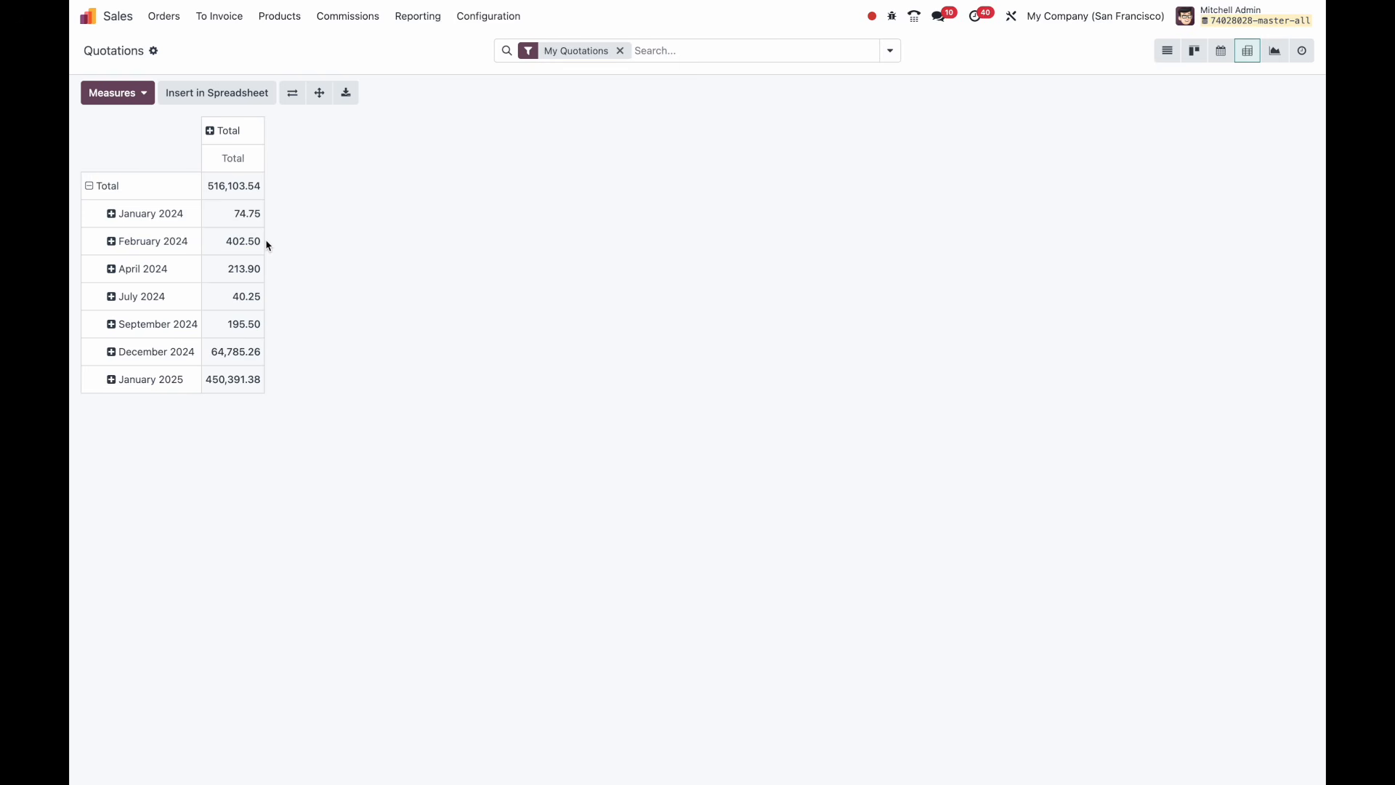
pyautogui.click(417, 18)
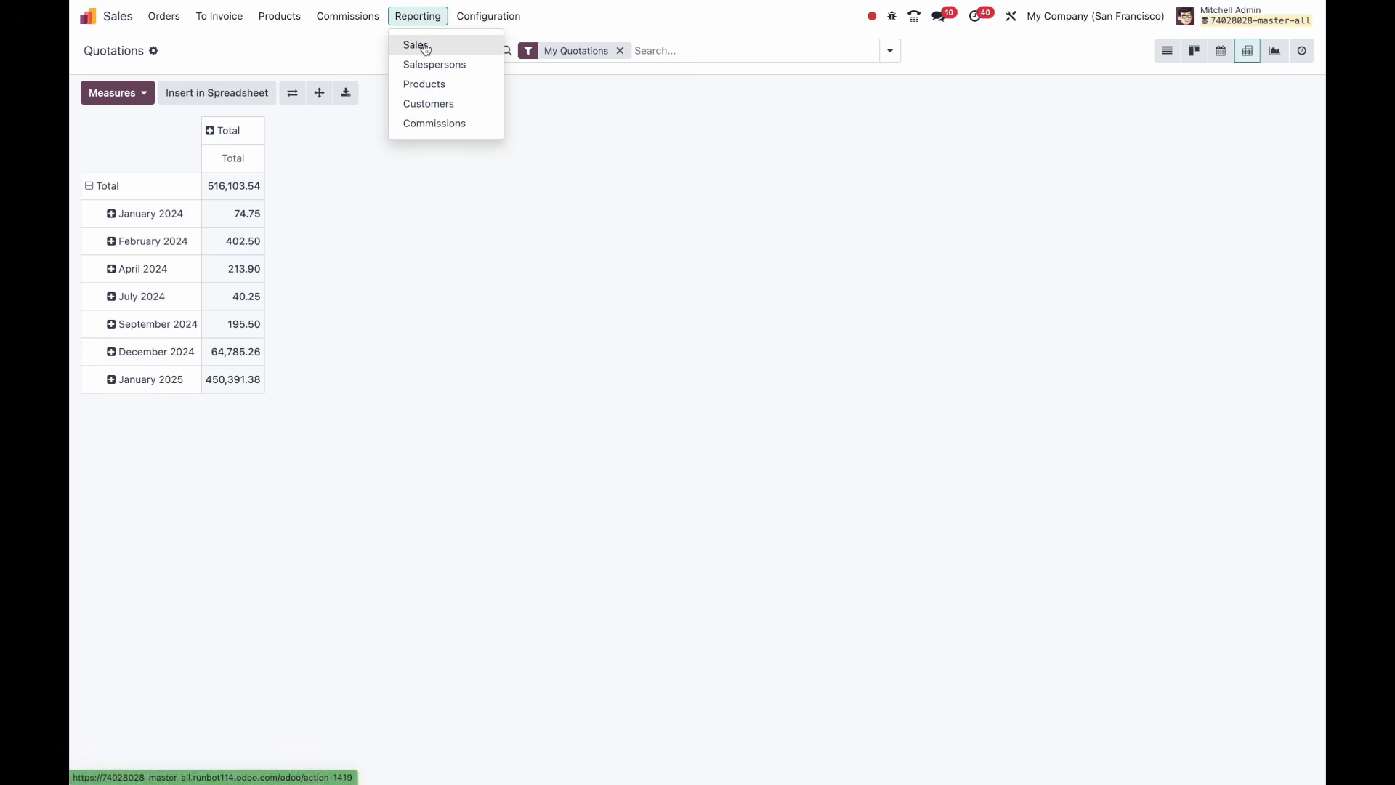
# Open the Sales Analysis report and chart Total instead of Qty Ordered.
pyautogui.click(425, 46)
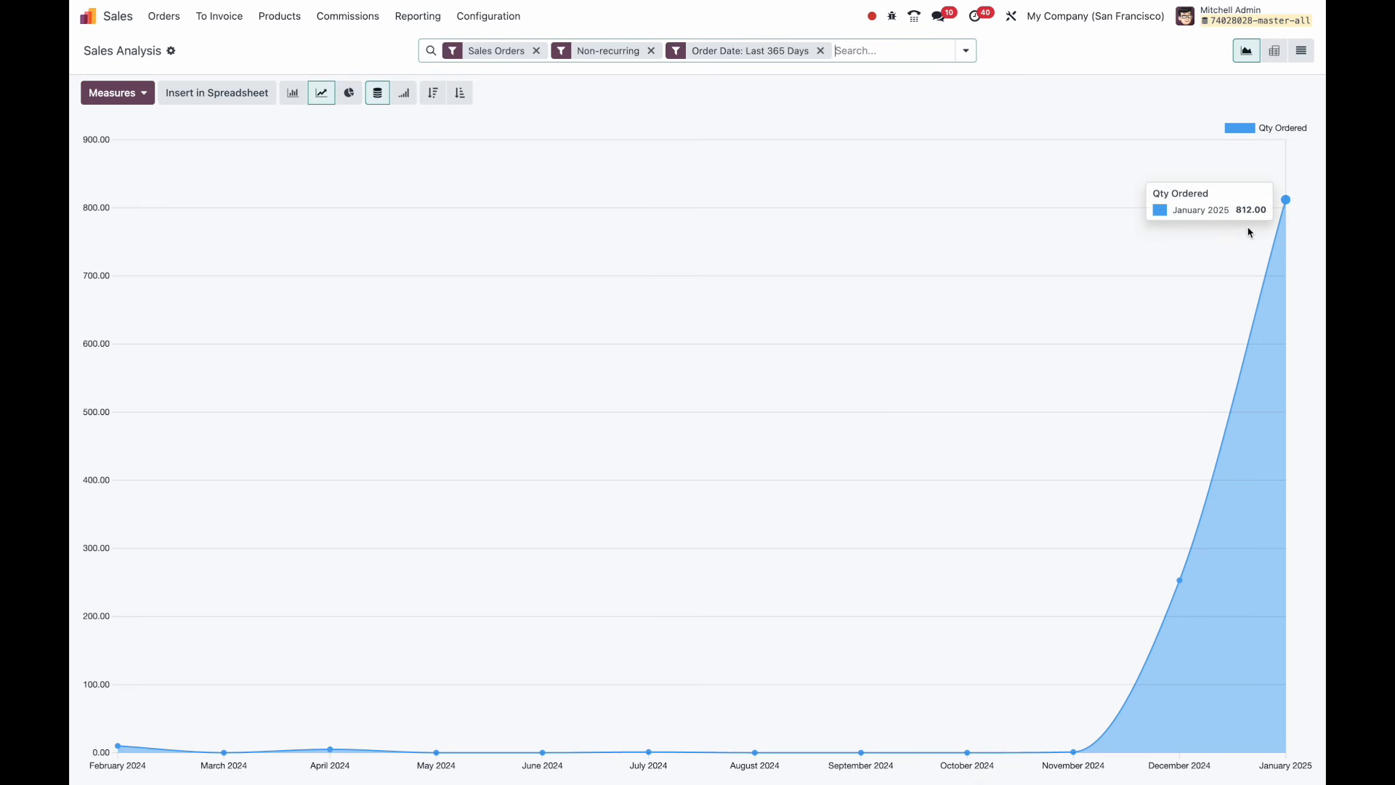
pyautogui.click(880, 59)
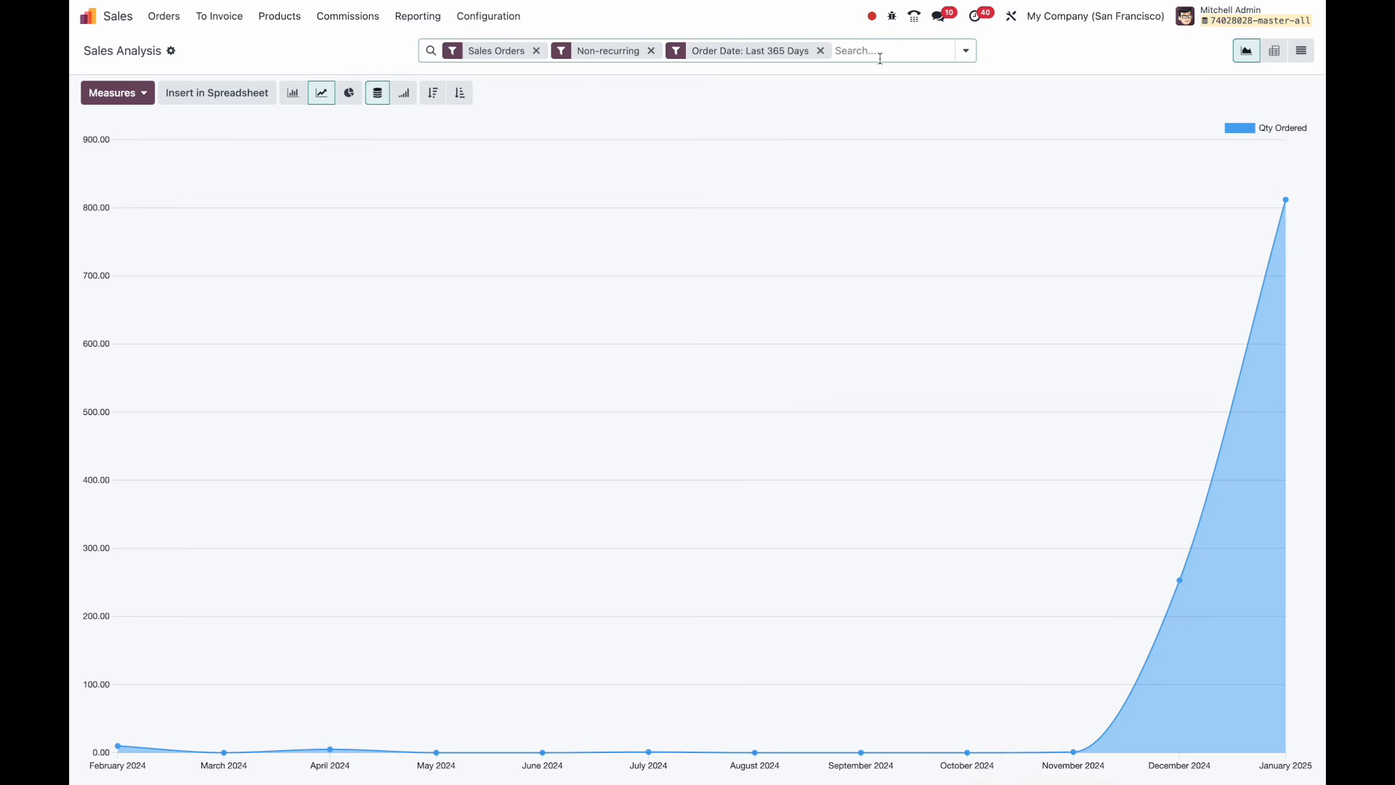
pyautogui.click(418, 16)
pyautogui.click(335, 49)
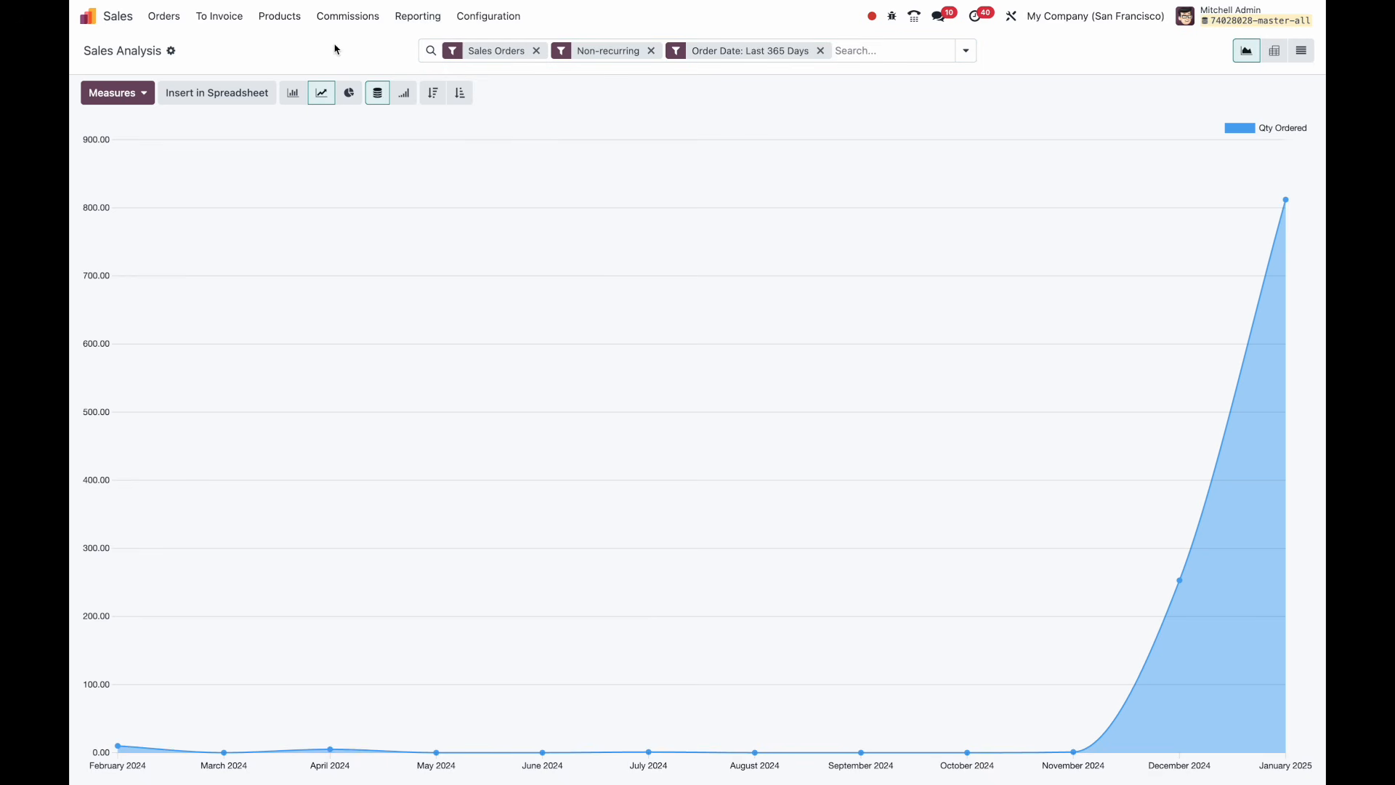
pyautogui.click(121, 95)
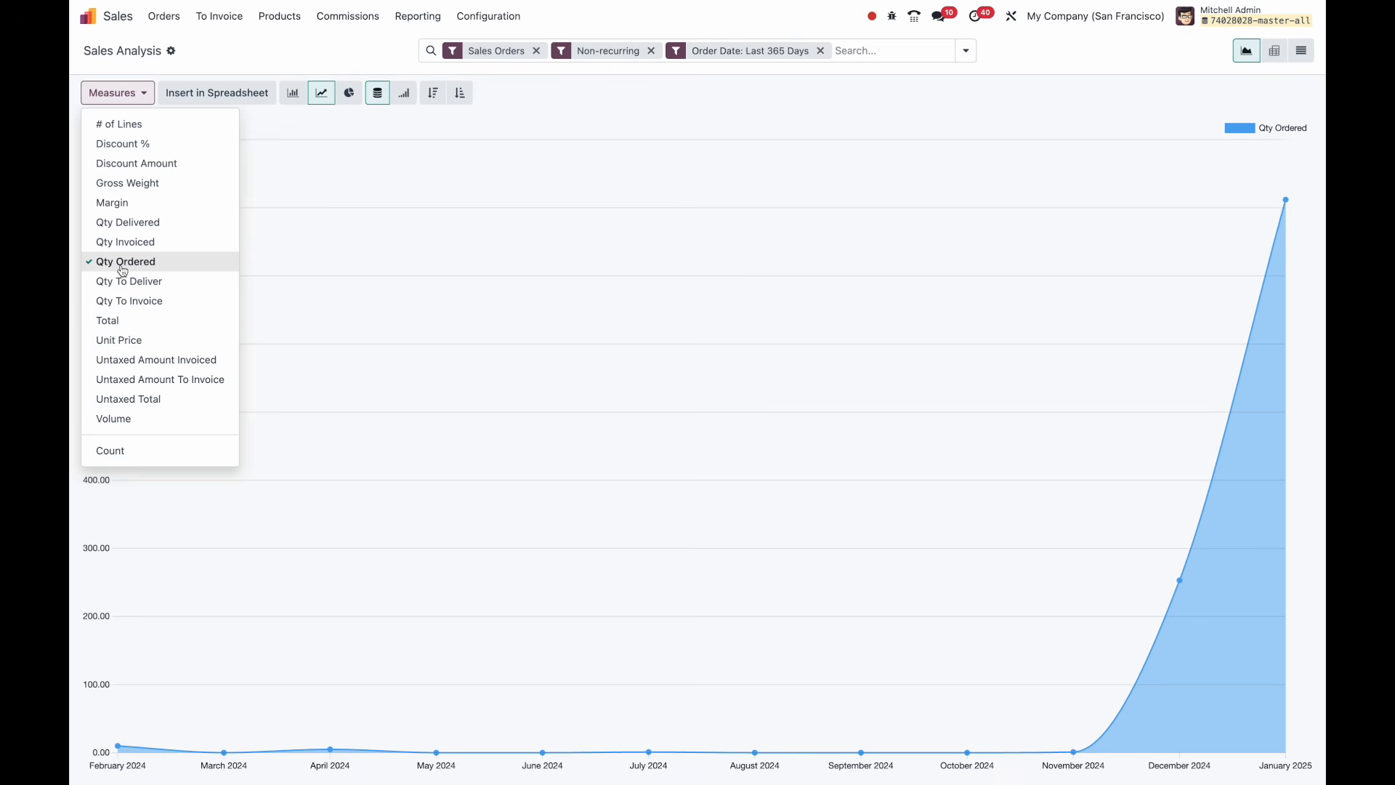
pyautogui.click(138, 320)
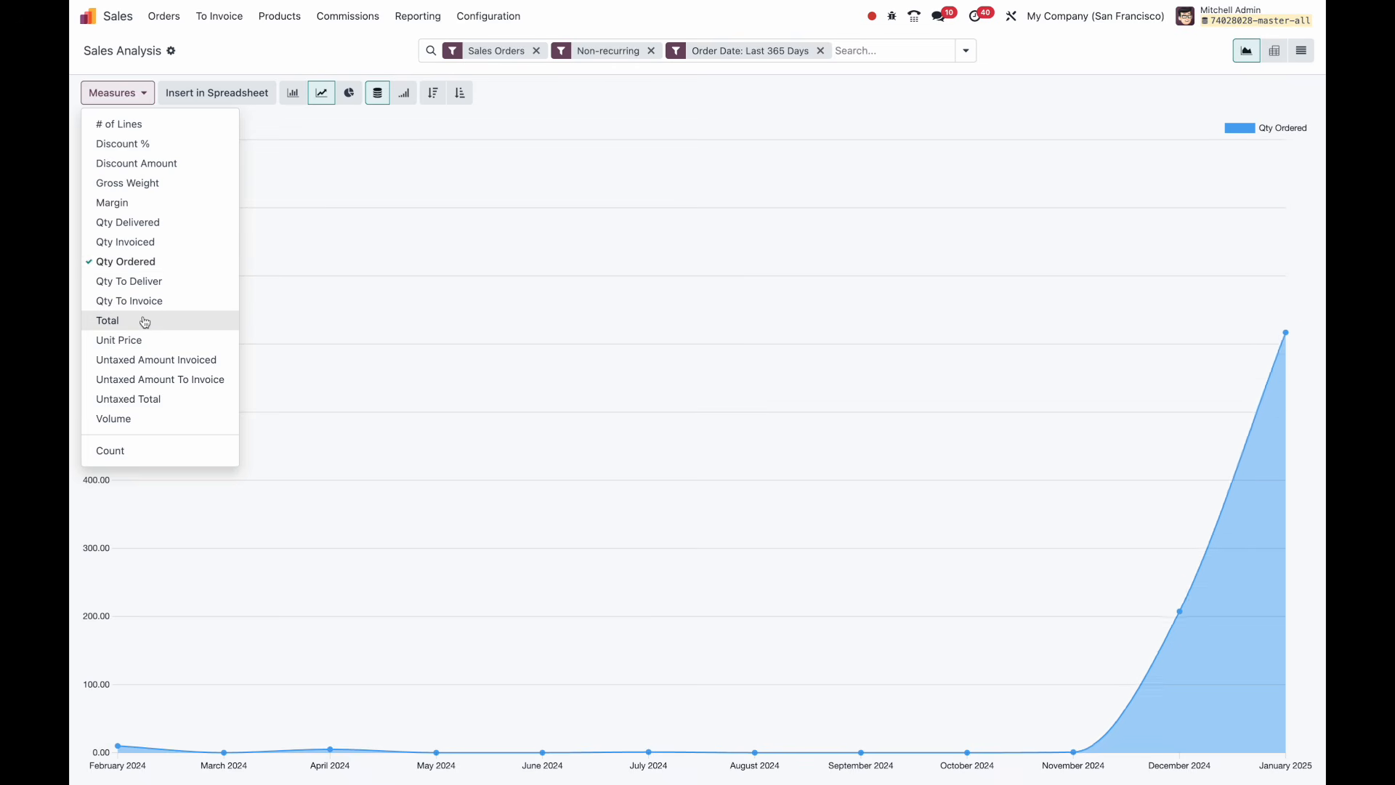
pyautogui.click(617, 161)
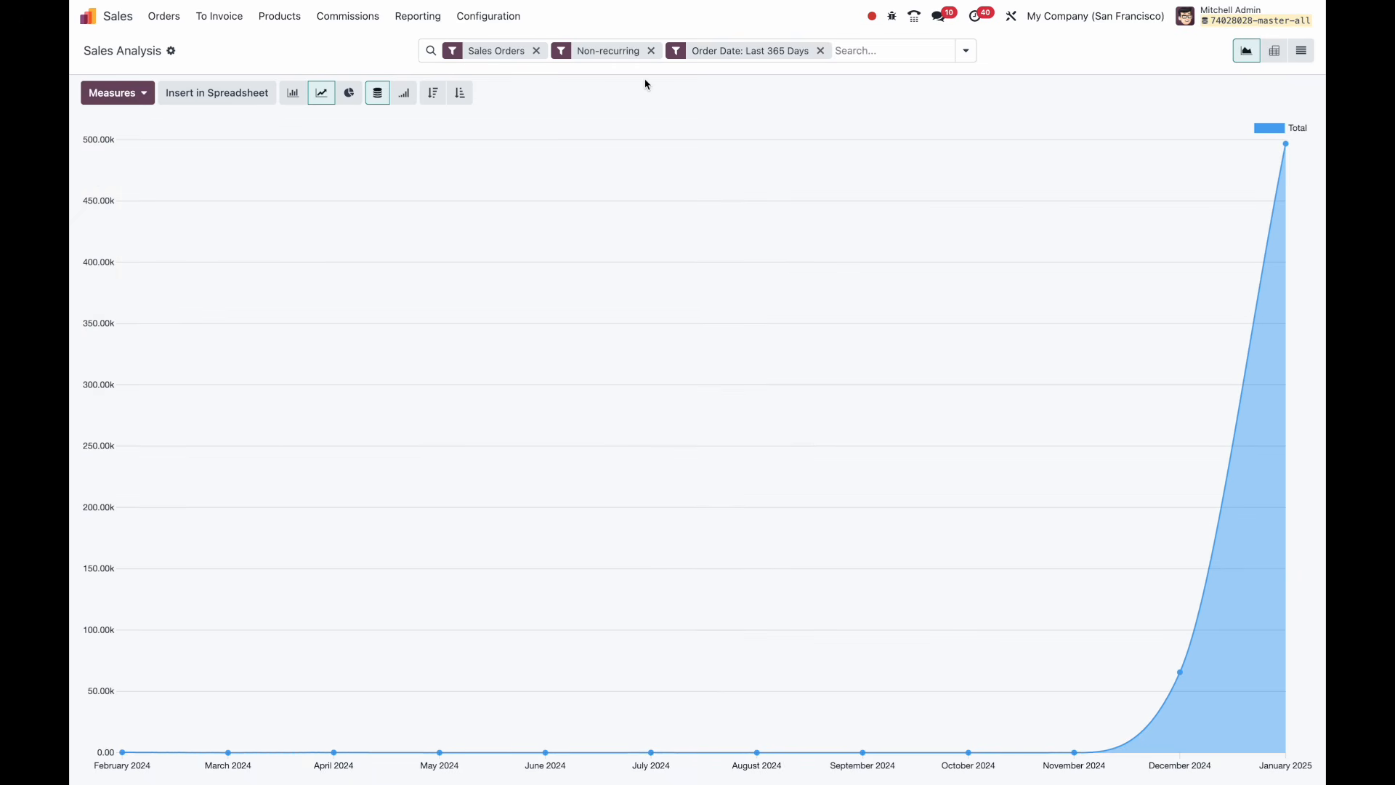
# Remove the Non-recurring, Order Date and Sales Orders search filters.
pyautogui.click(651, 50)
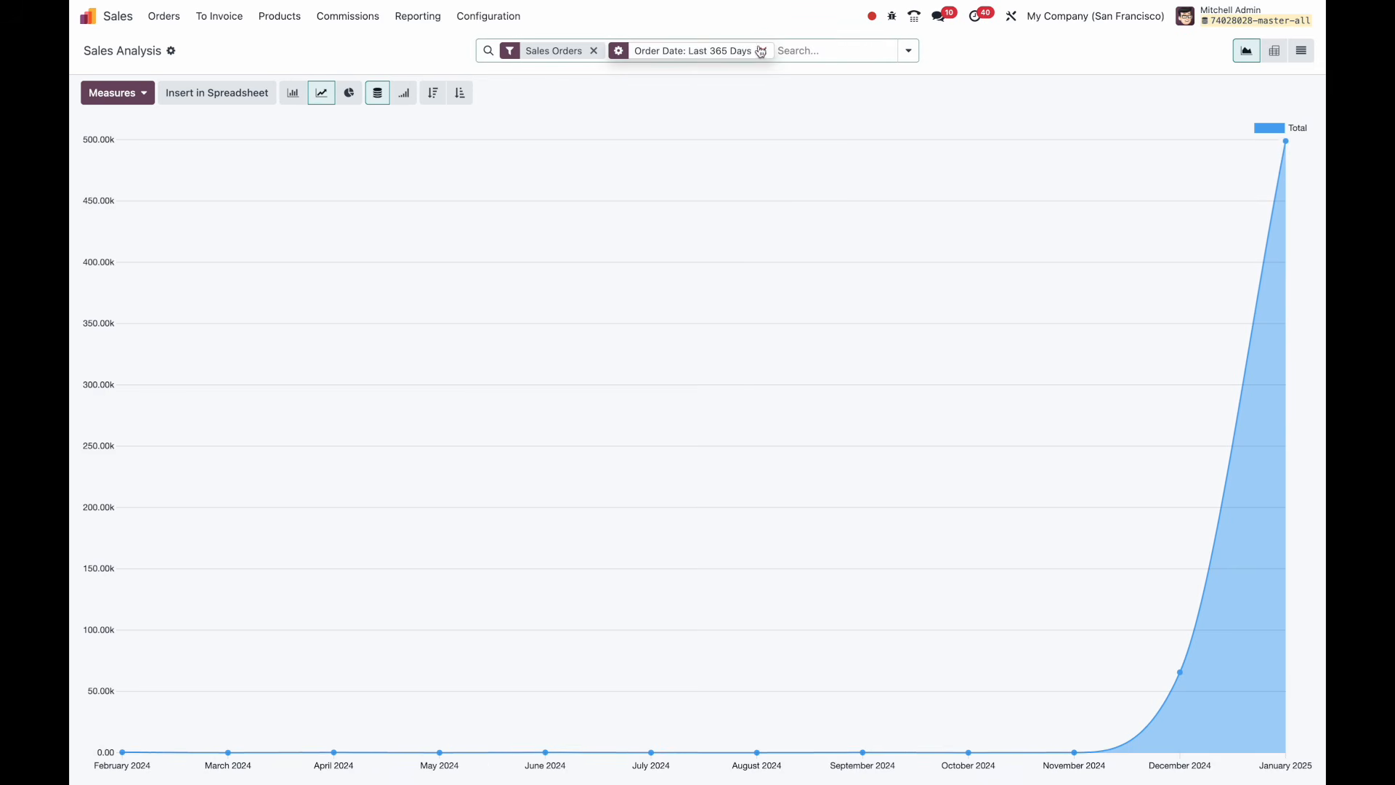
pyautogui.click(761, 51)
pyautogui.click(612, 51)
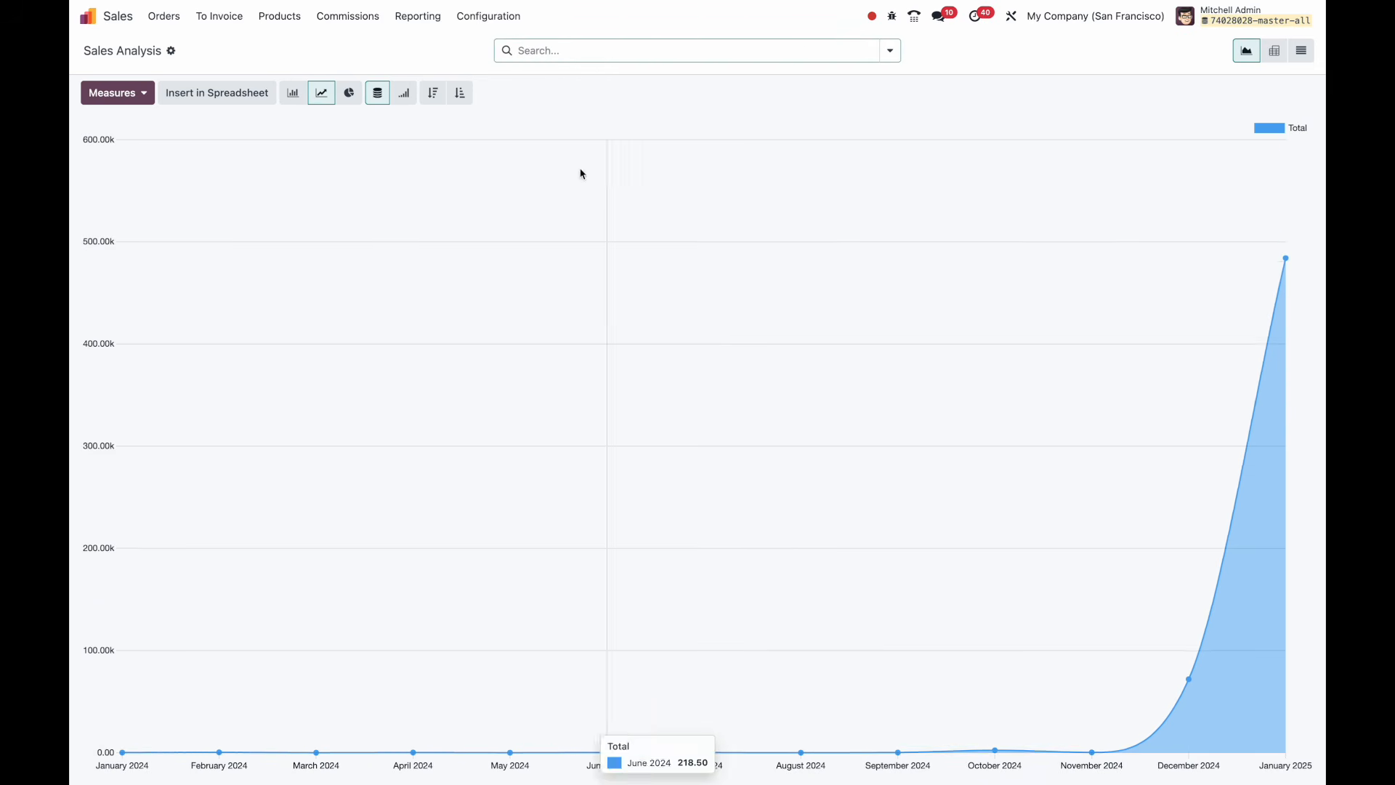
# Try the Quotations filter, remove it, then filter to Sales Orders.
pyautogui.click(884, 51)
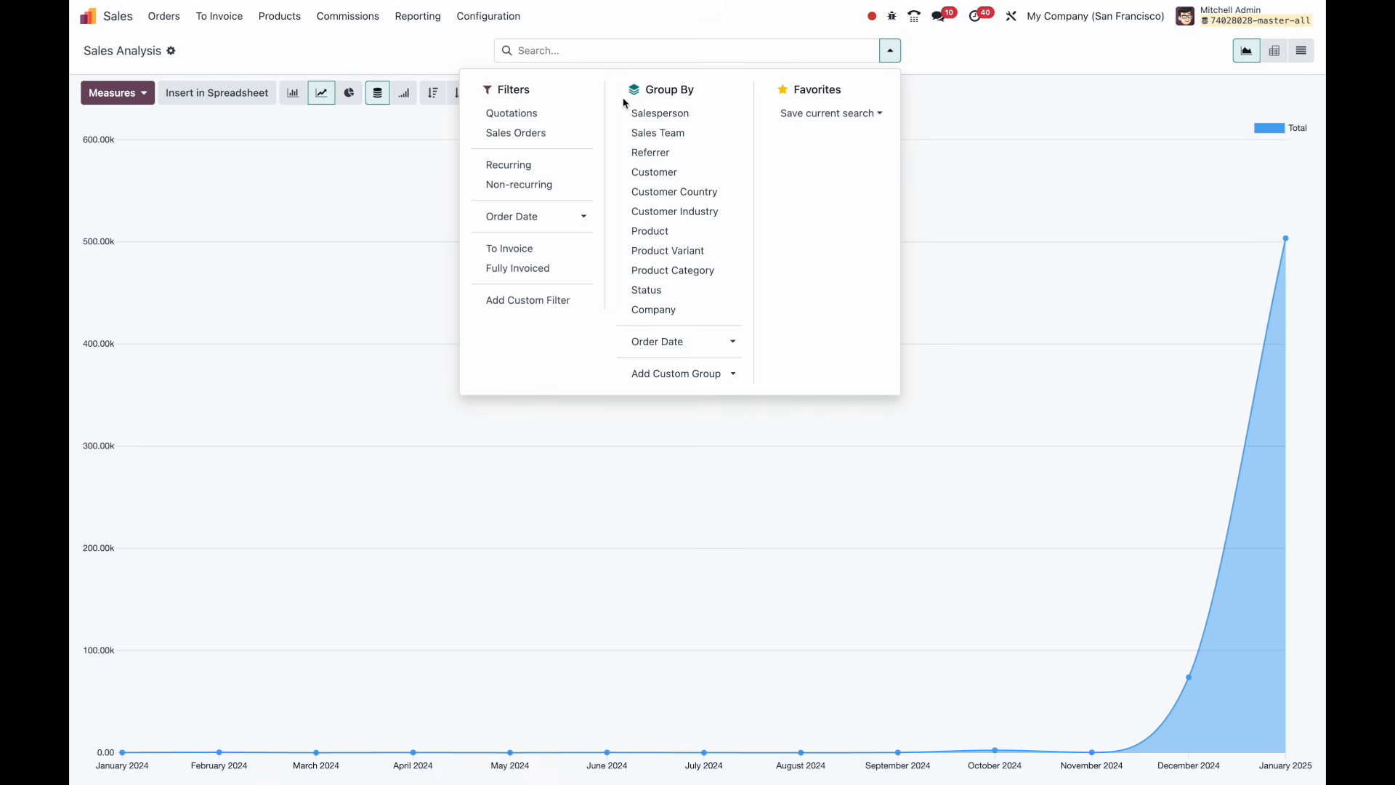
pyautogui.click(580, 115)
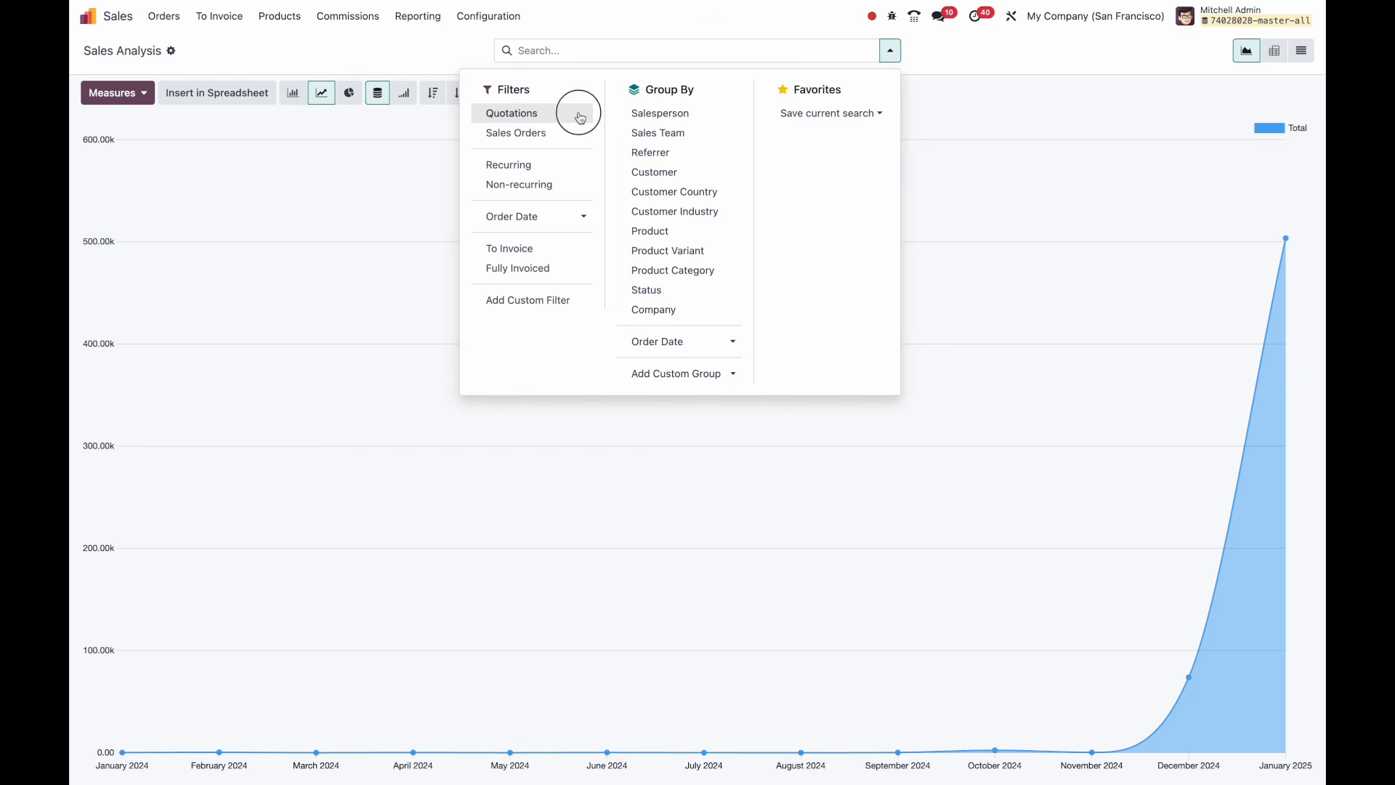
pyautogui.click(628, 32)
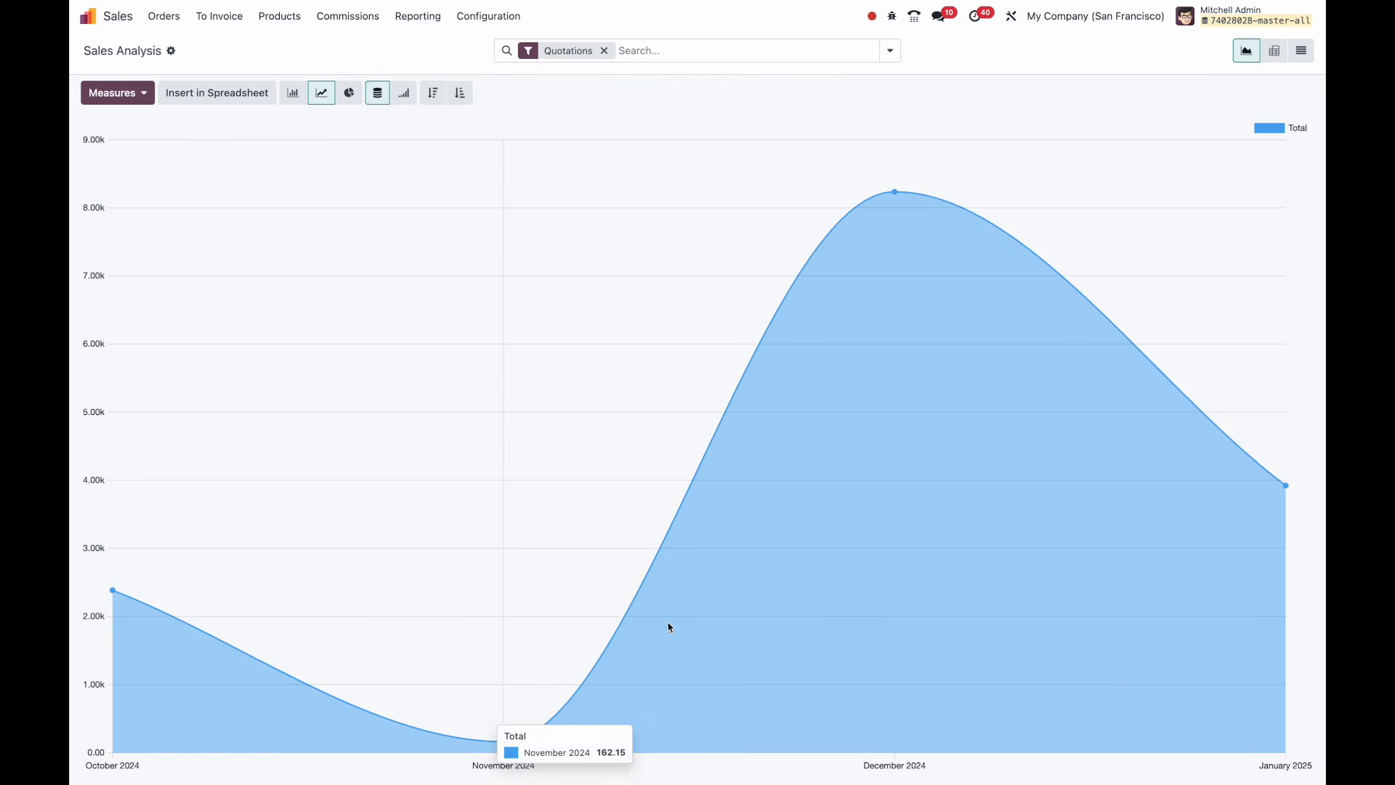
pyautogui.click(604, 50)
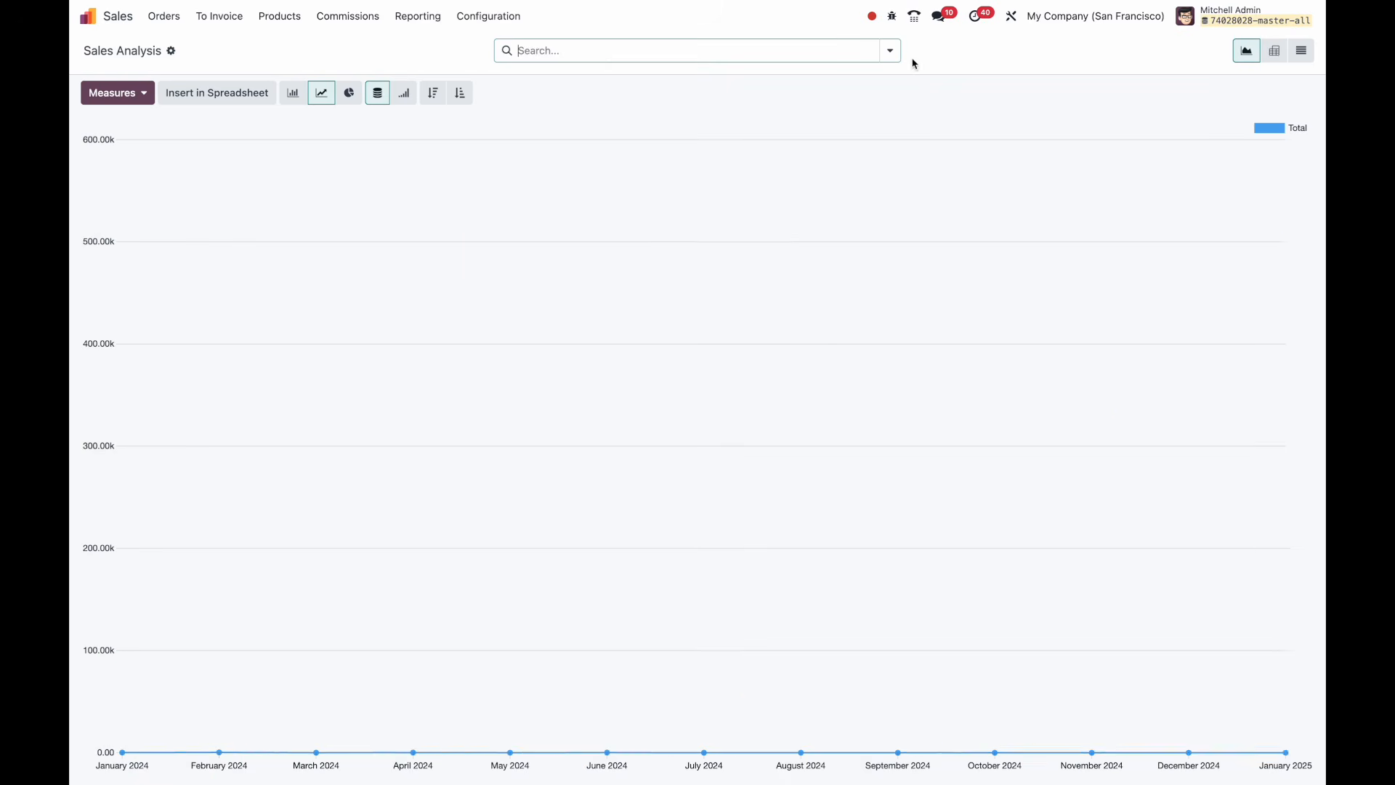
pyautogui.click(891, 51)
pyautogui.click(552, 134)
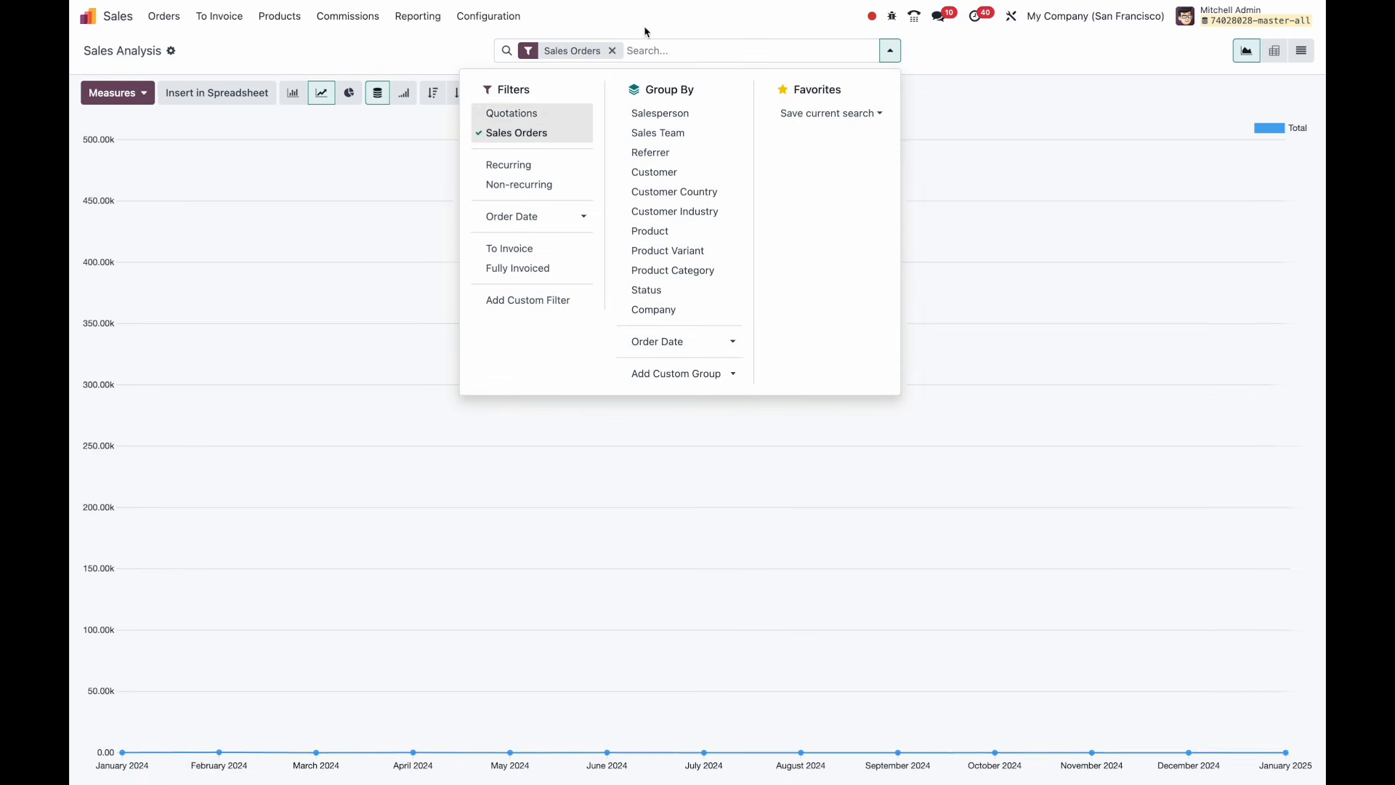
pyautogui.click(653, 28)
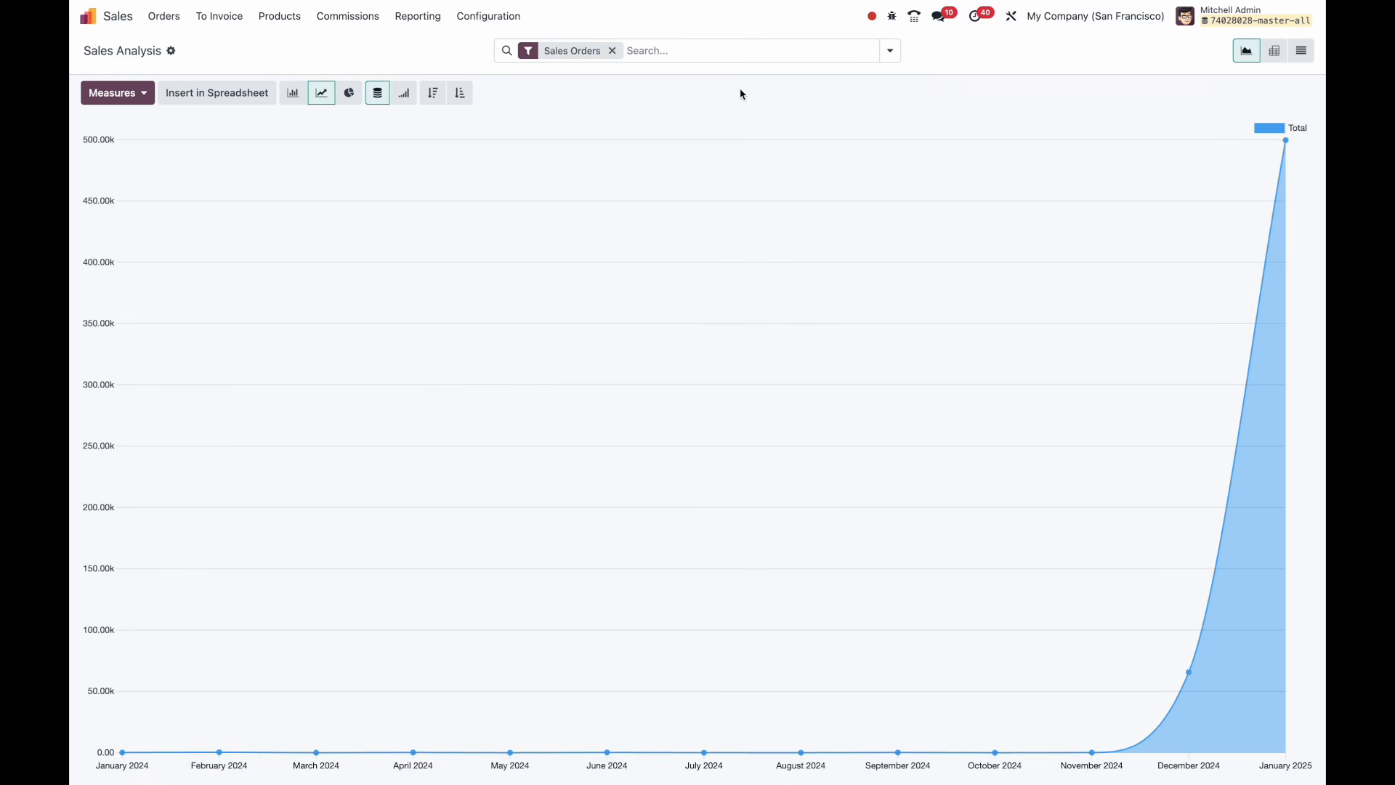
# Limit the Order Date filter to 2024 and 2025.
pyautogui.click(893, 51)
pyautogui.click(566, 226)
pyautogui.click(561, 244)
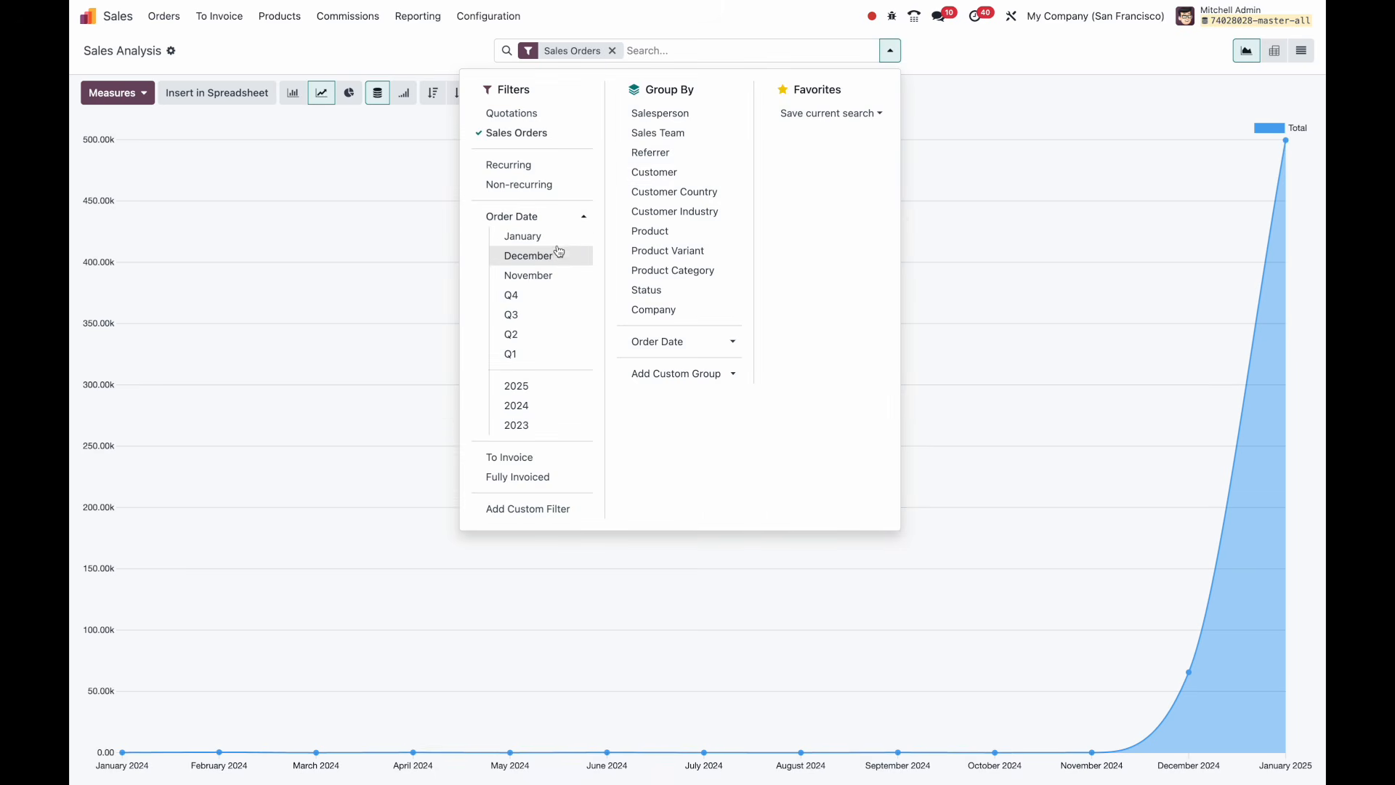
pyautogui.click(558, 261)
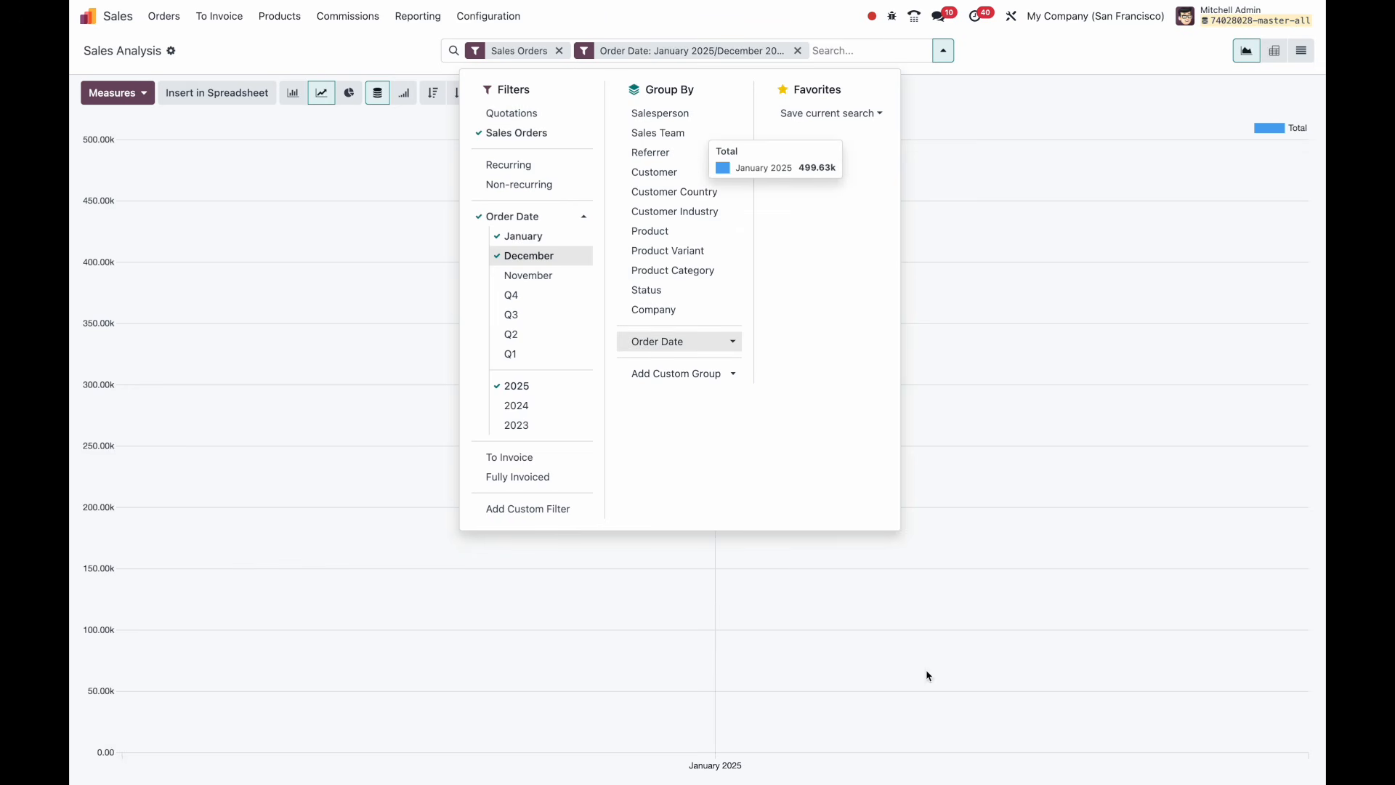
pyautogui.click(554, 244)
pyautogui.click(547, 257)
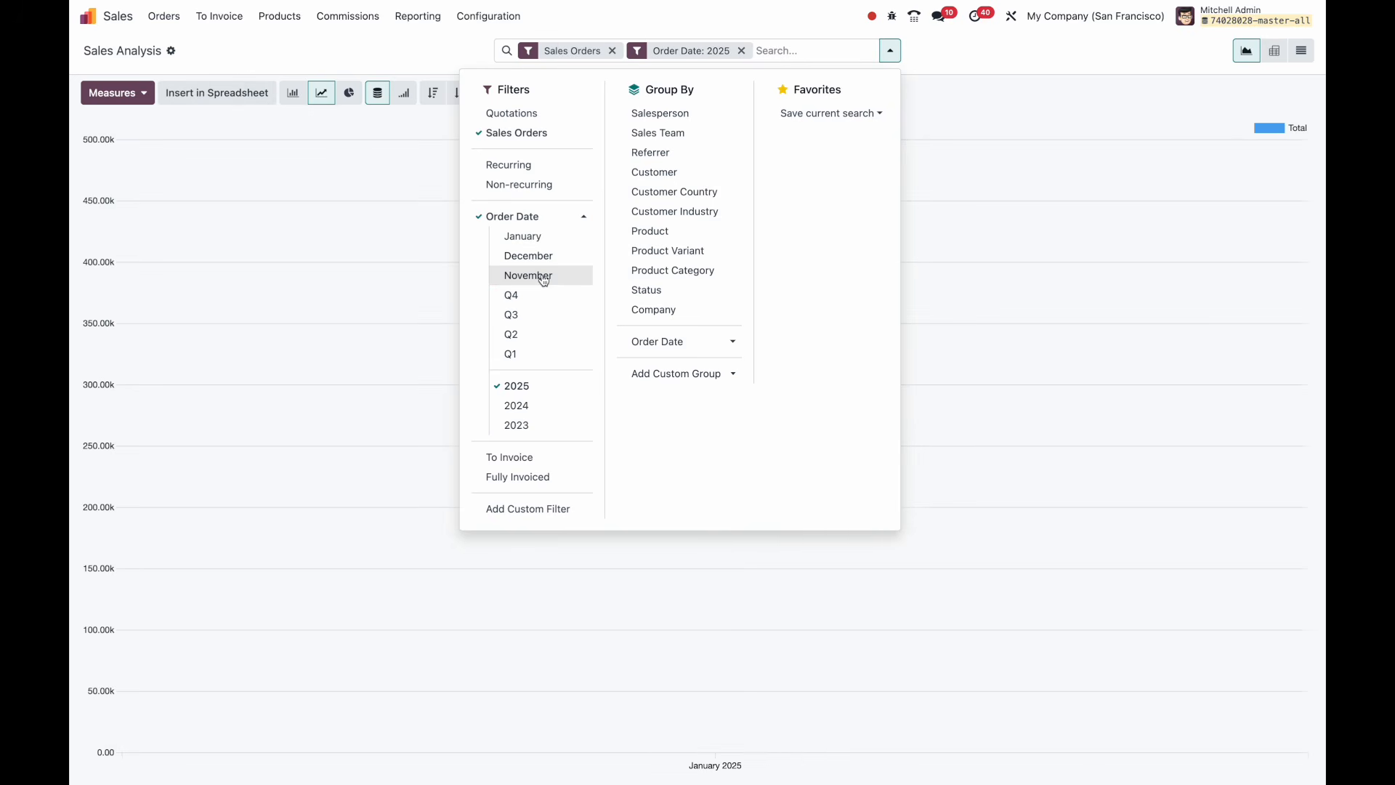
pyautogui.click(540, 403)
pyautogui.click(953, 53)
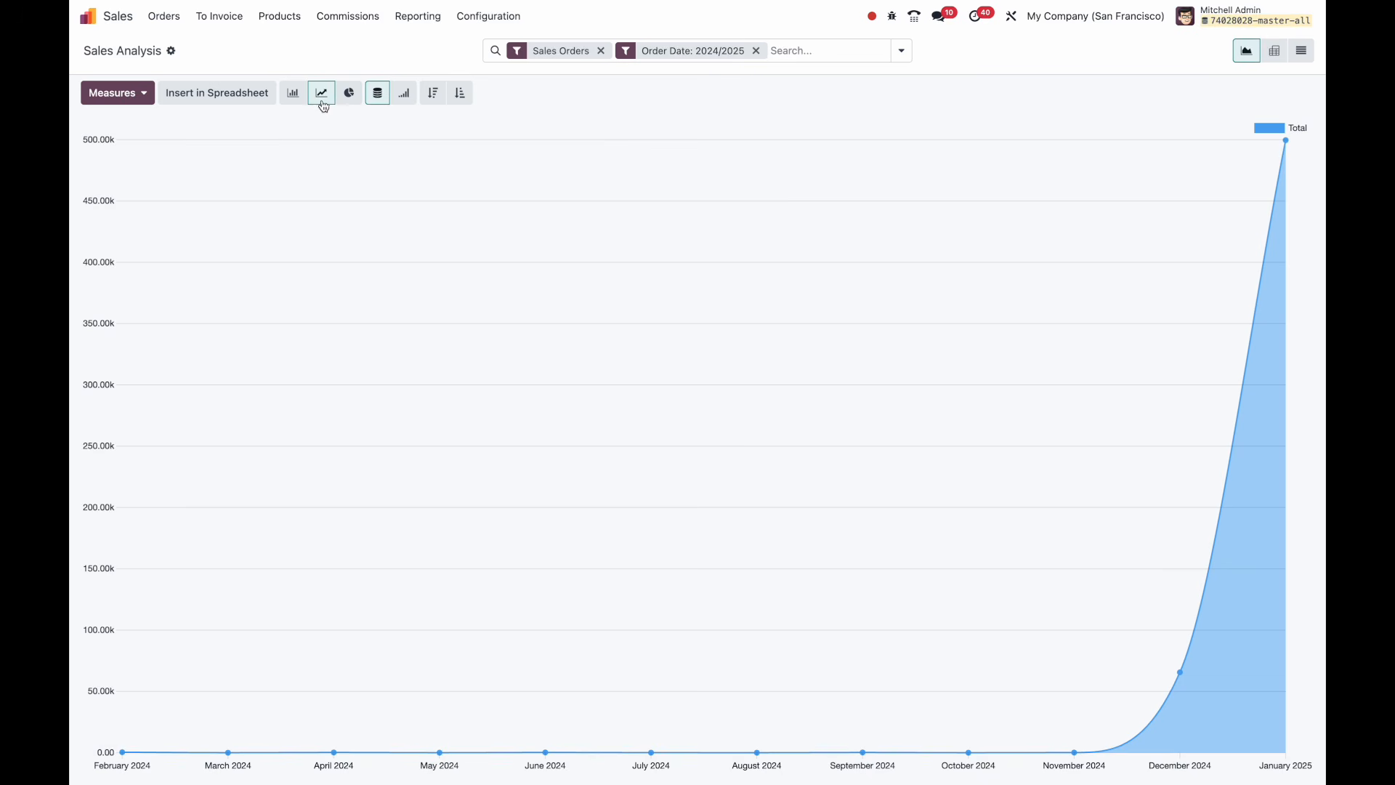
# Show Total as a bar chart grouped by Salesperson, then switch to the pivot view.
pyautogui.click(348, 93)
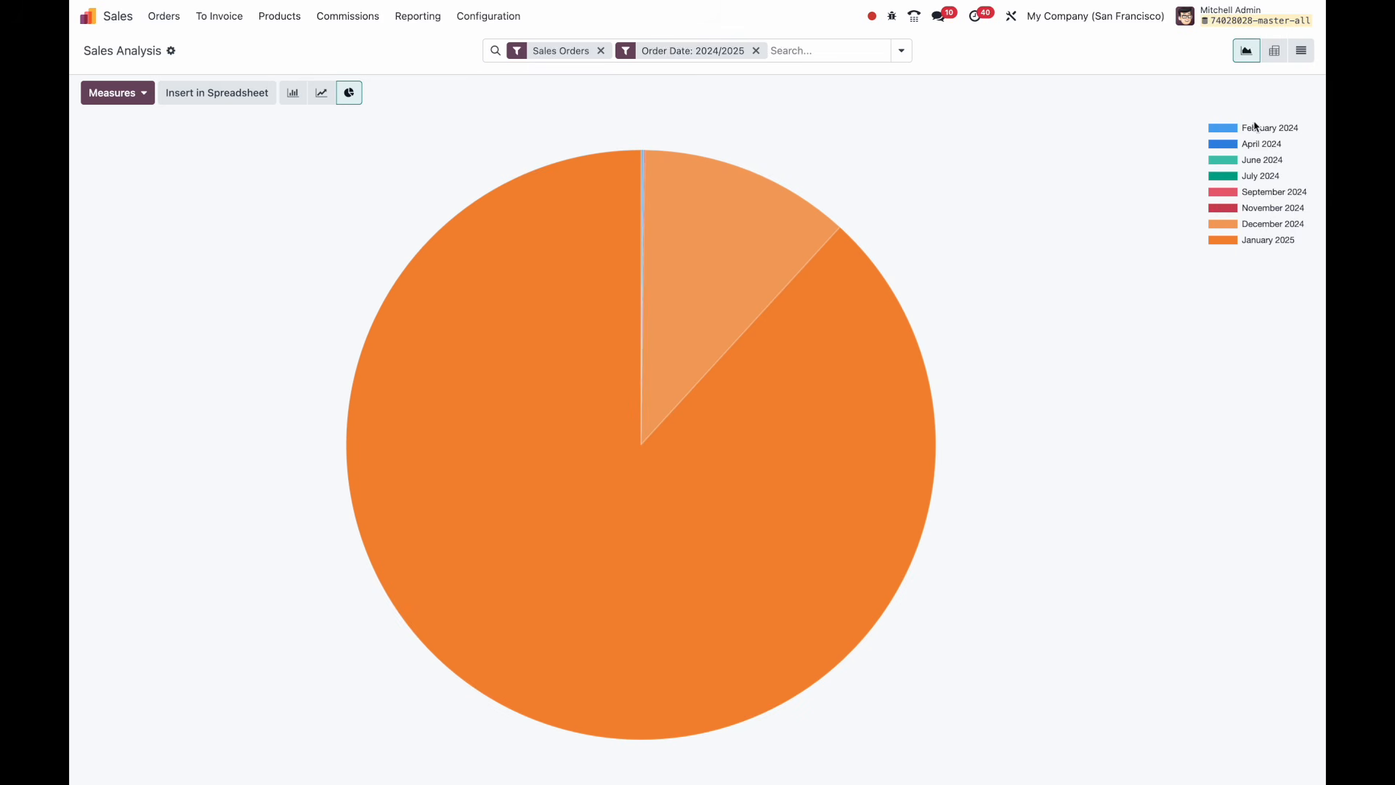
pyautogui.click(293, 92)
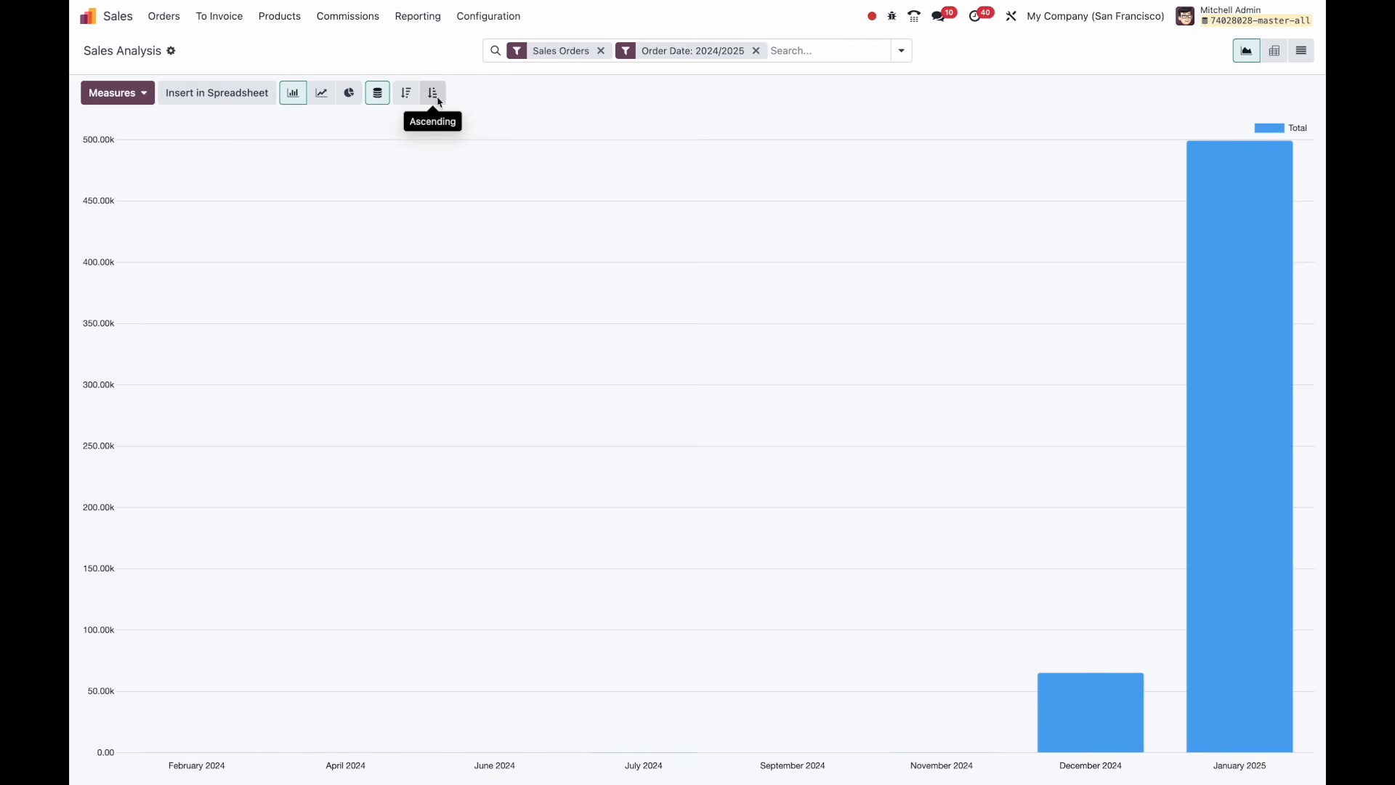
pyautogui.click(903, 50)
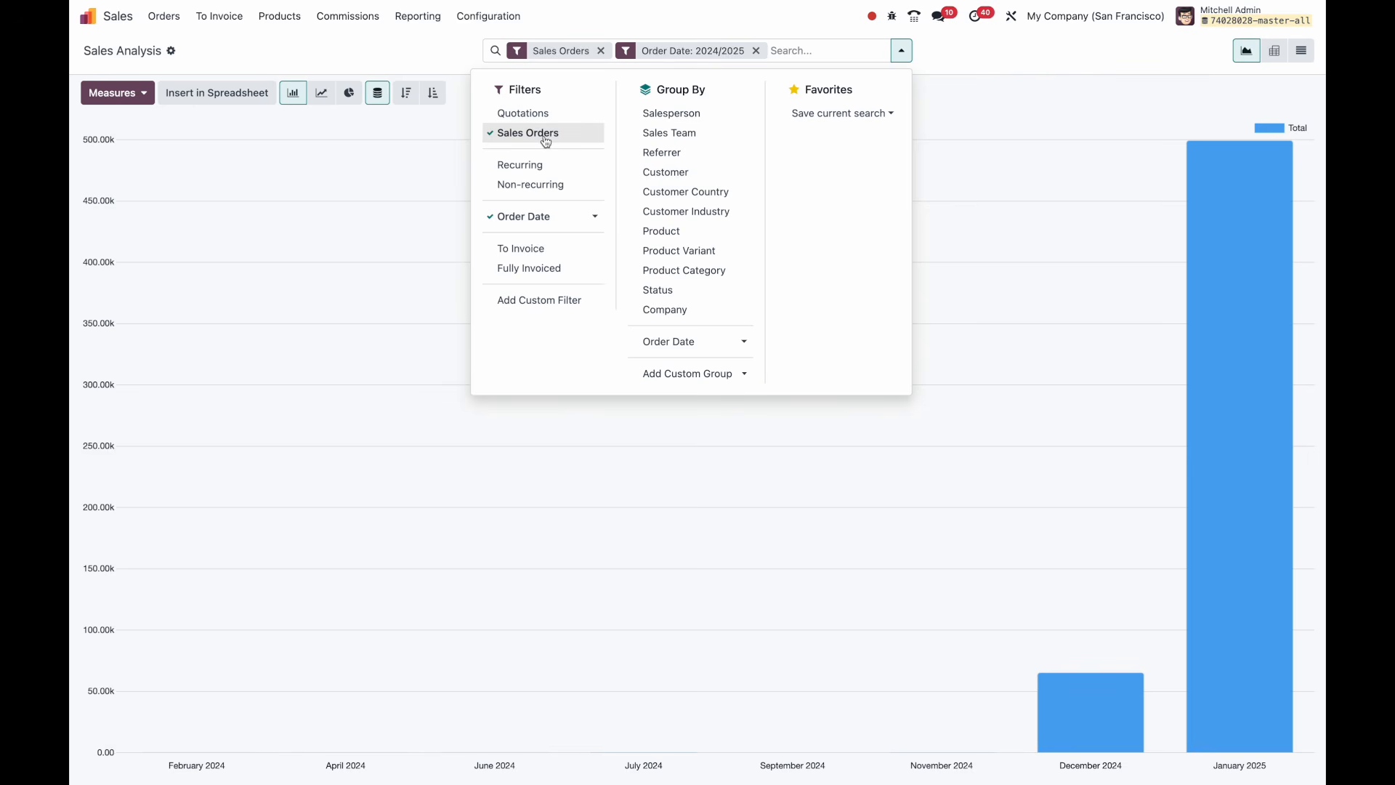
pyautogui.click(553, 217)
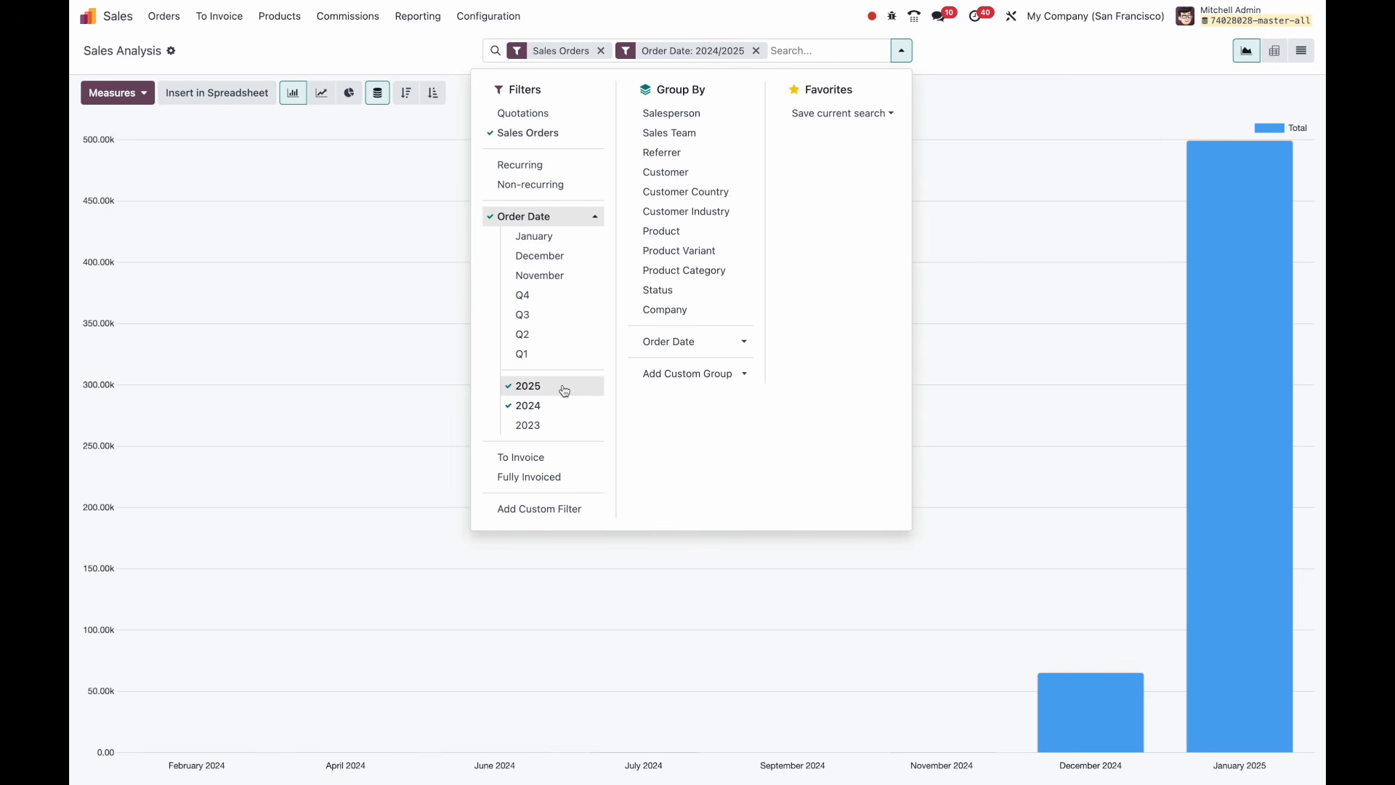
pyautogui.click(676, 114)
pyautogui.click(705, 16)
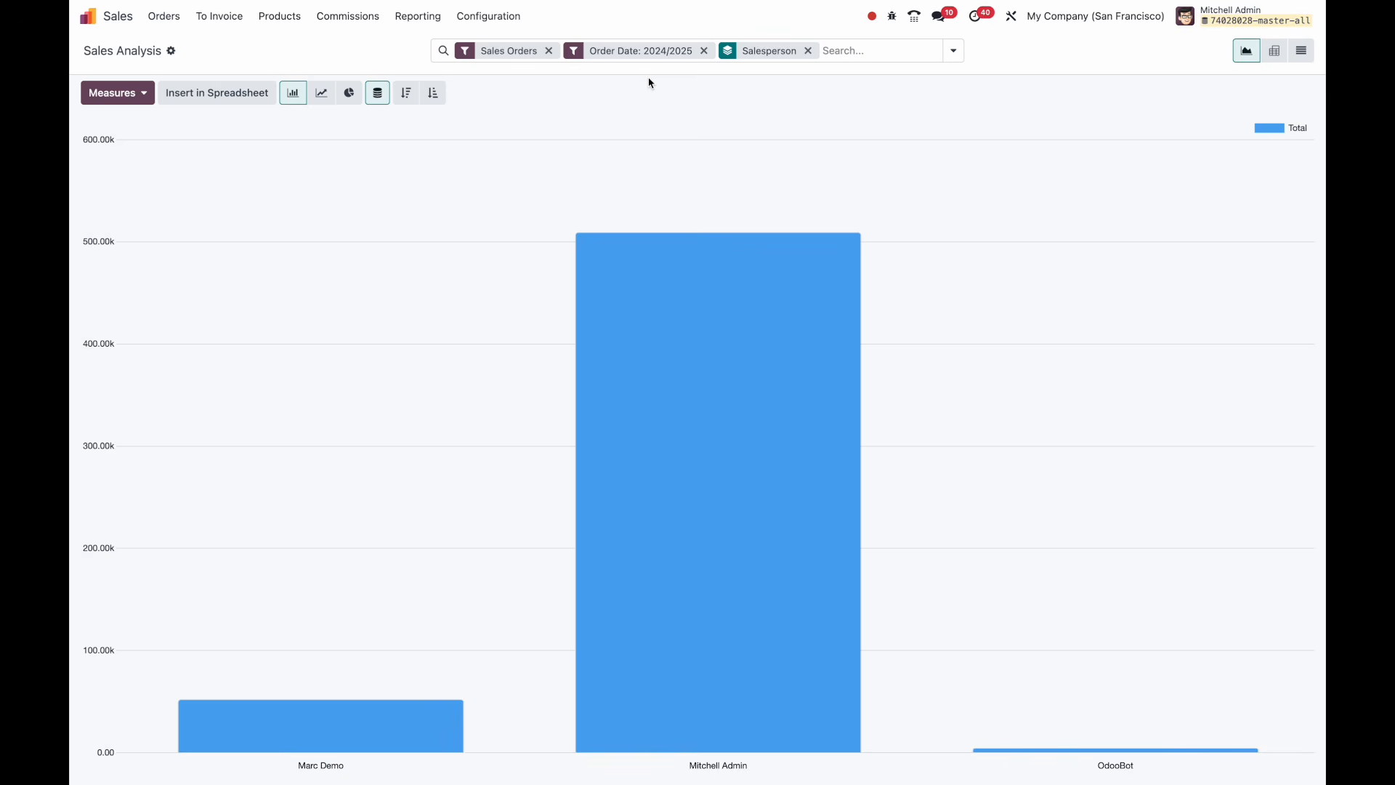
pyautogui.click(1273, 51)
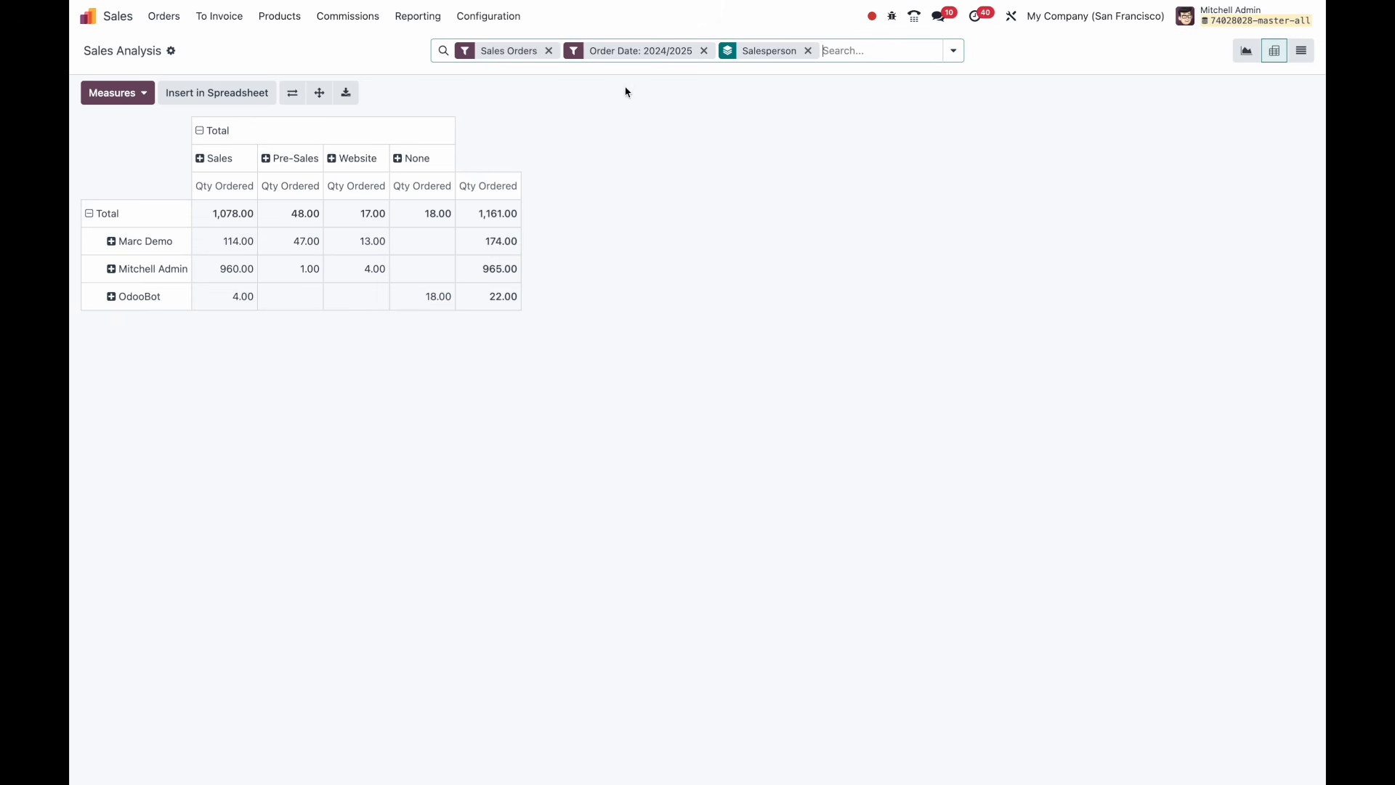
# Clear the Sales Orders, Order Date and Salesperson filters.
pyautogui.click(550, 51)
pyautogui.click(649, 51)
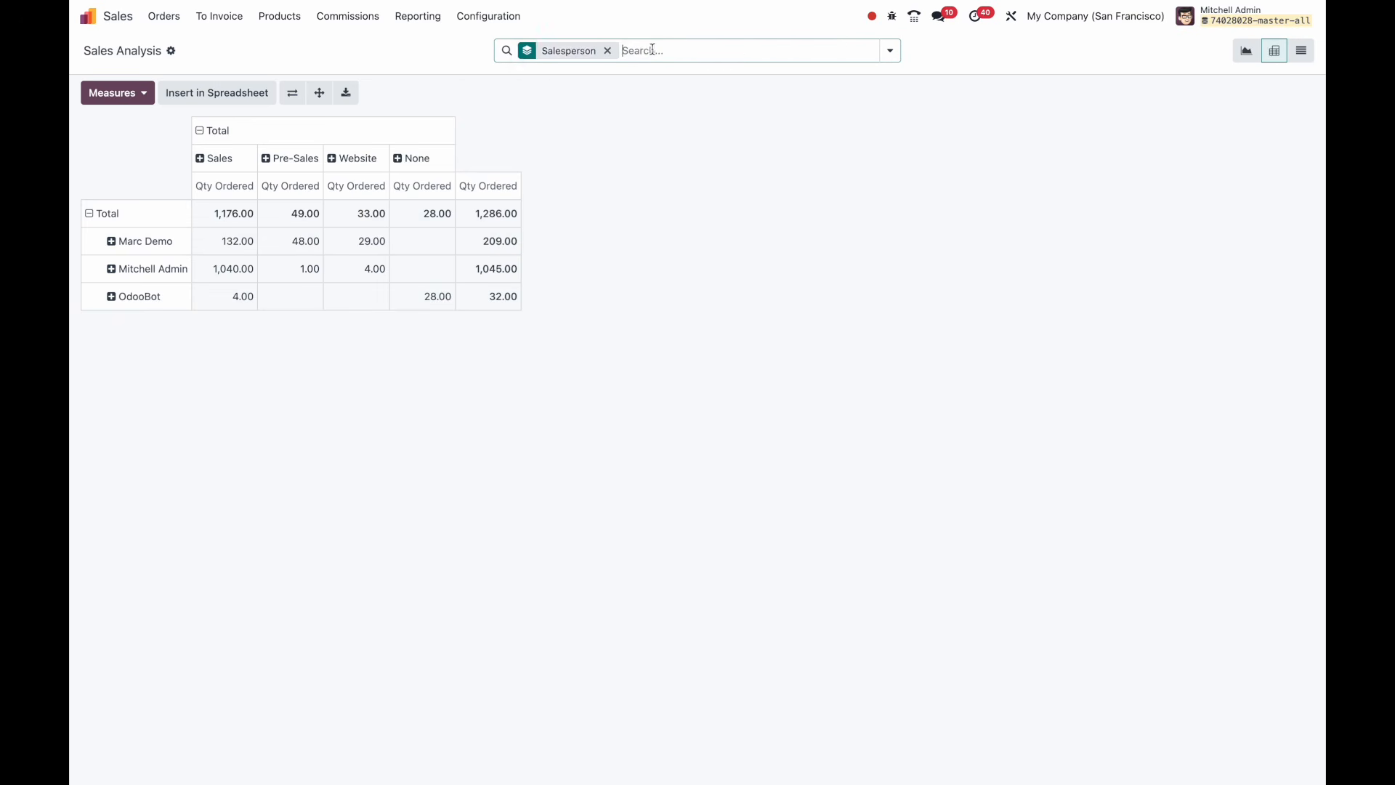
pyautogui.click(604, 51)
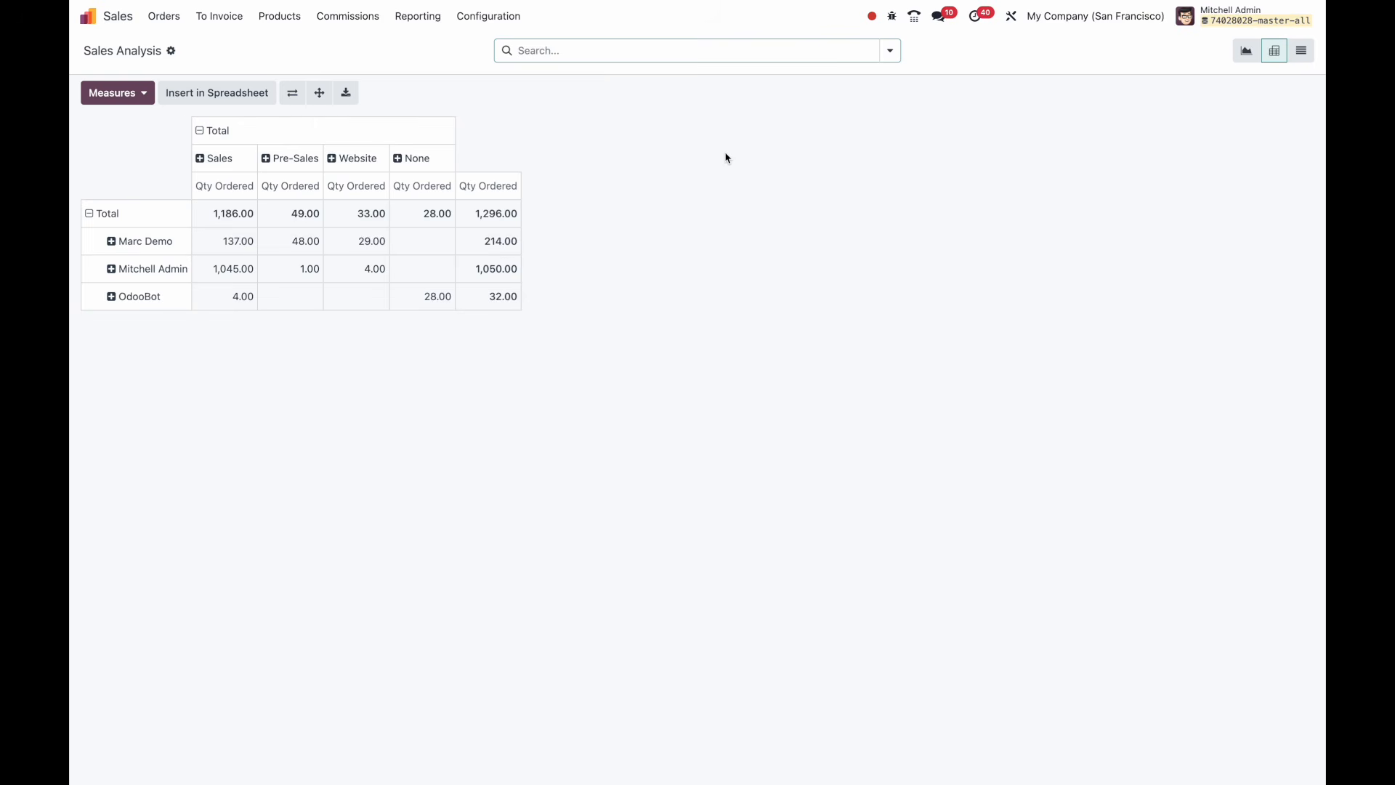
pyautogui.click(139, 94)
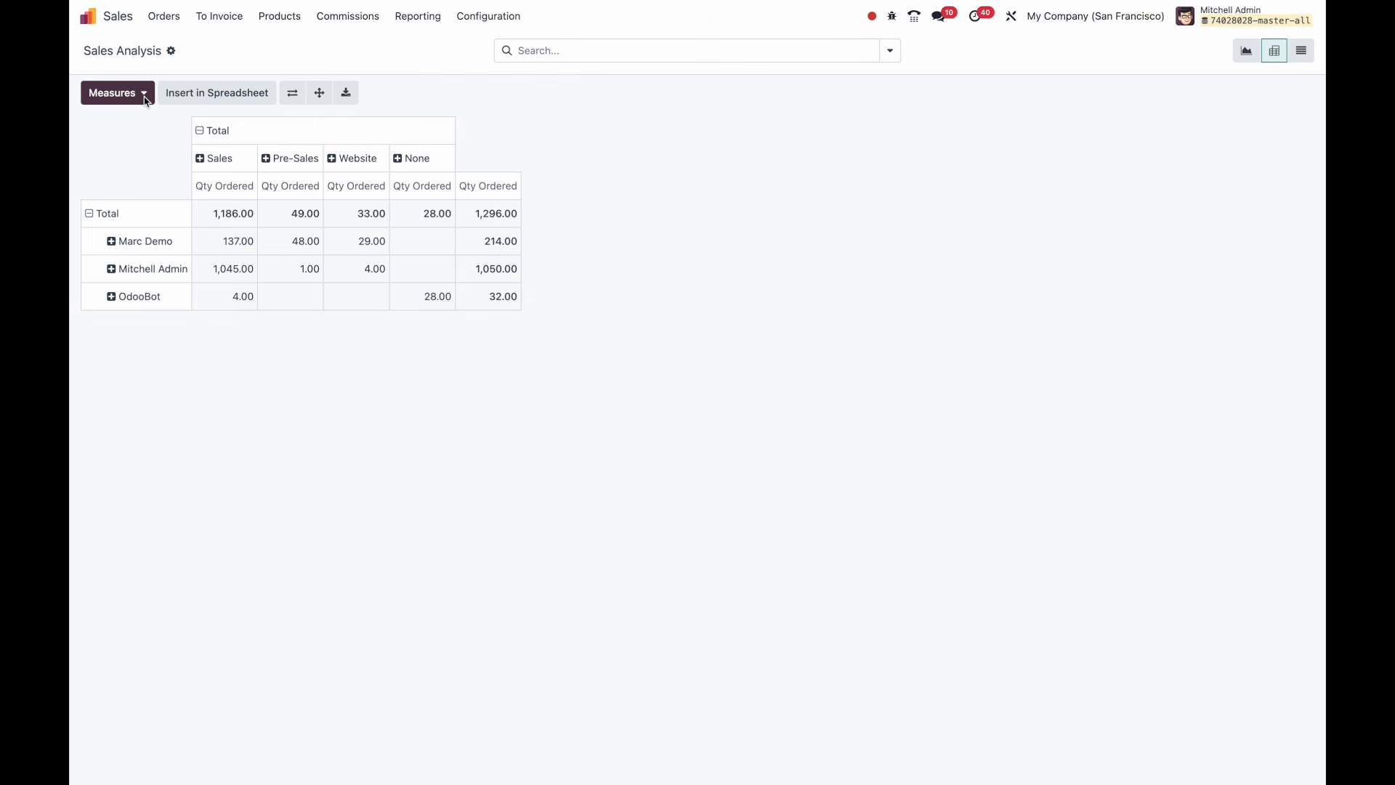
# Set measures to Qty Ordered, Qty Delivered, Qty Invoiced and Total, collapsed to one total row.
pyautogui.click(141, 96)
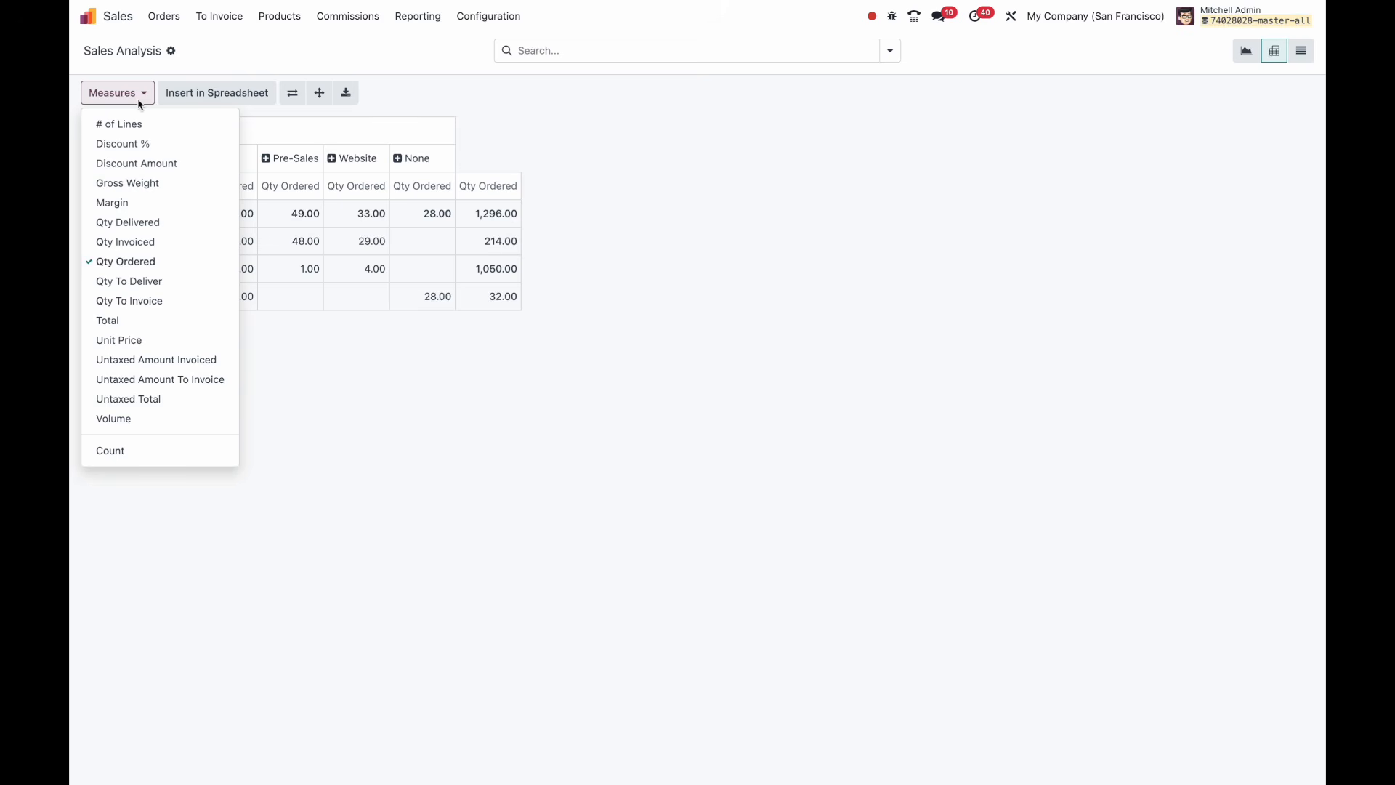
pyautogui.click(157, 323)
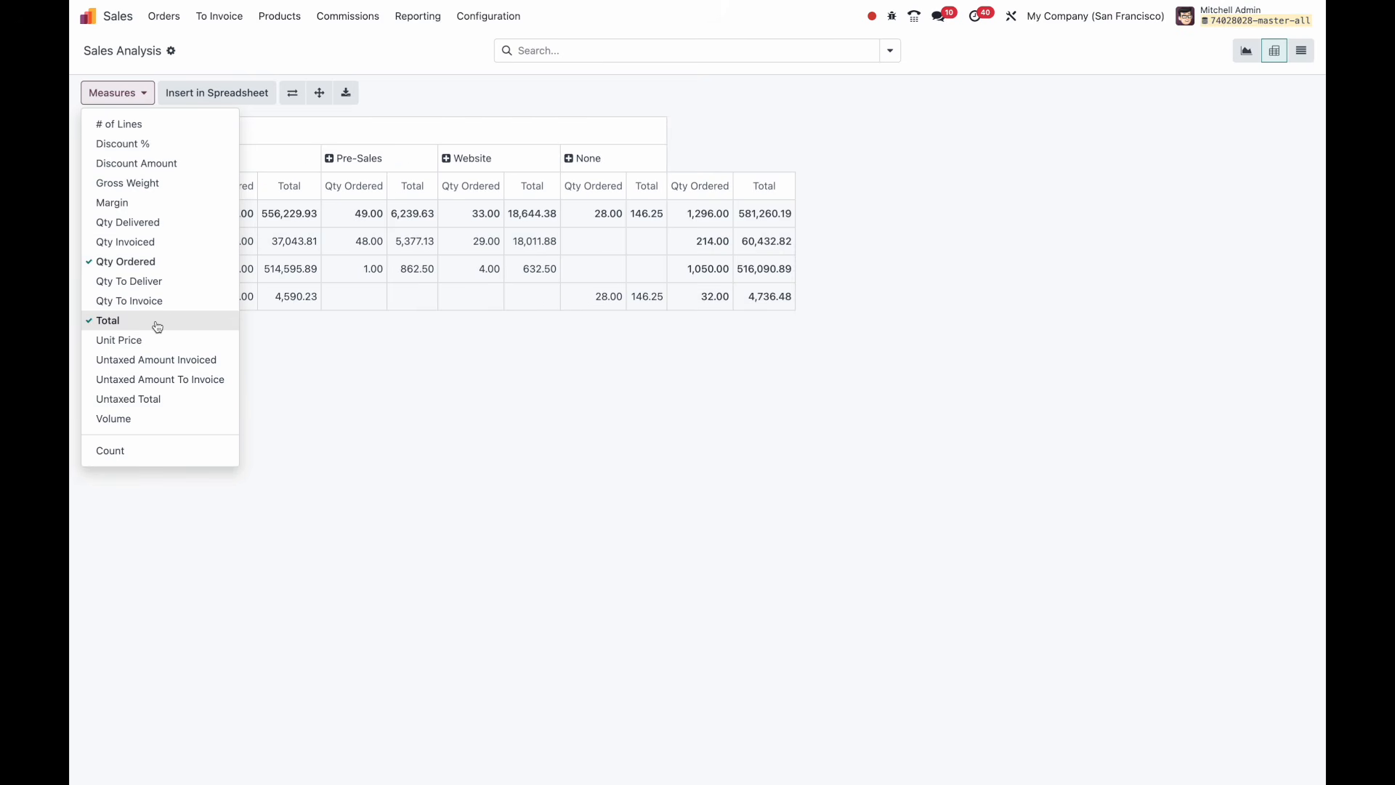
pyautogui.click(150, 223)
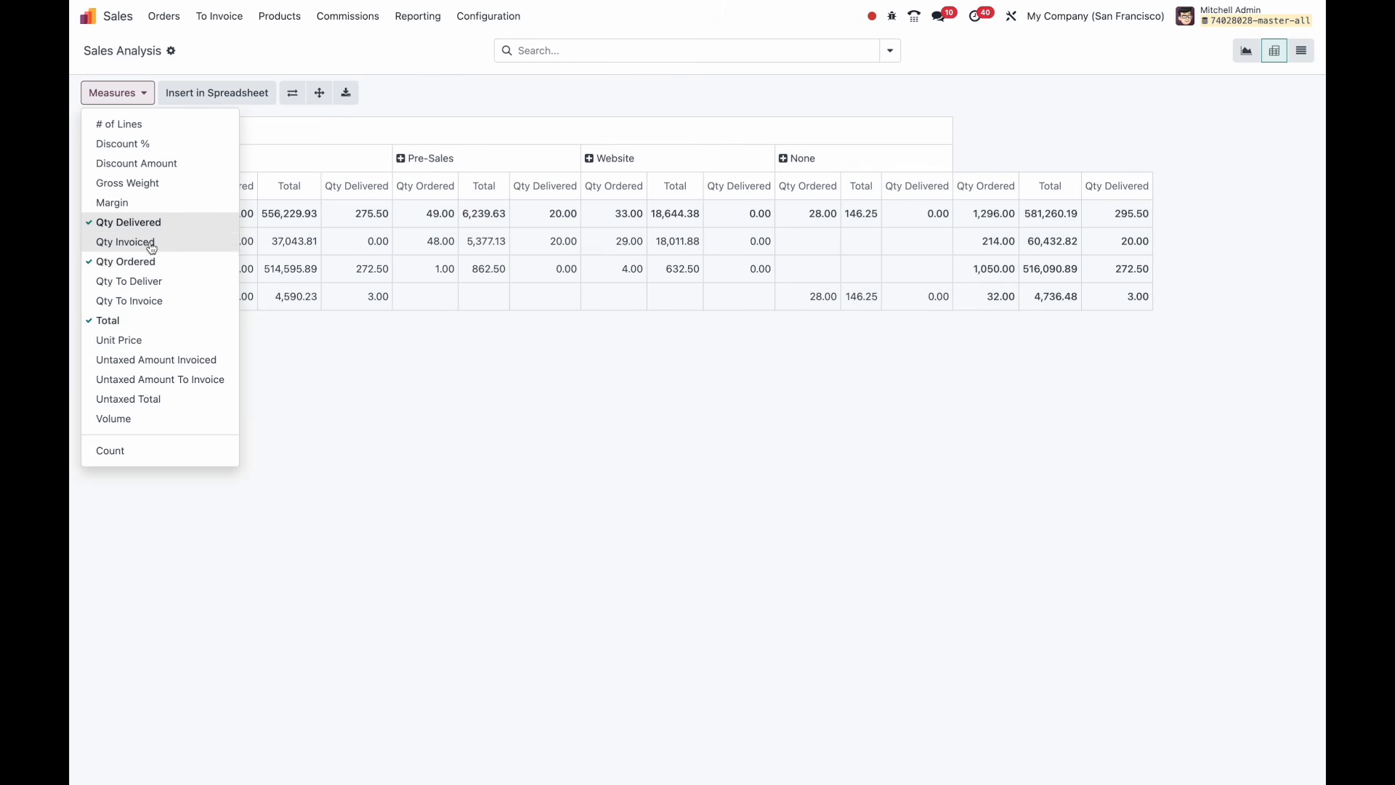
pyautogui.click(150, 224)
pyautogui.click(145, 263)
pyautogui.click(144, 323)
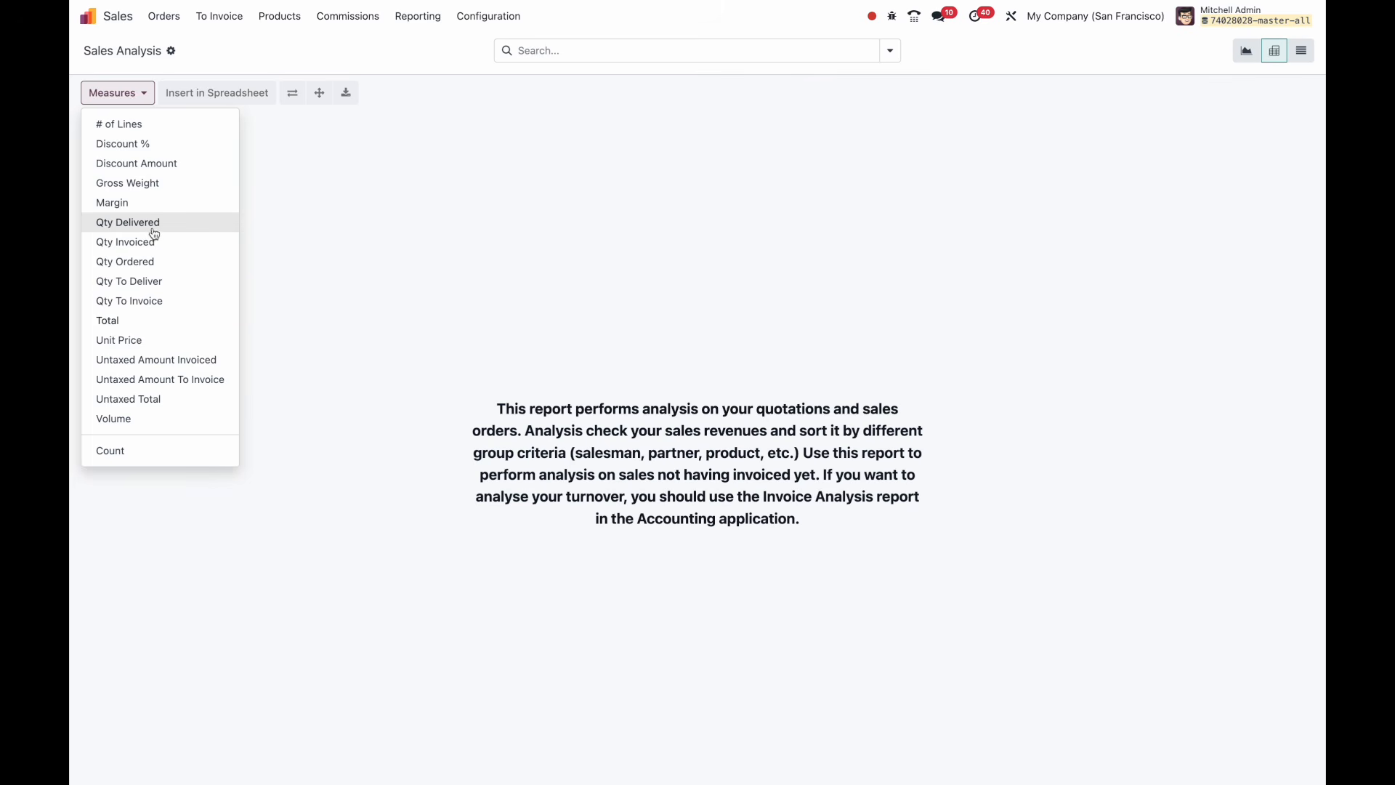
pyautogui.click(170, 260)
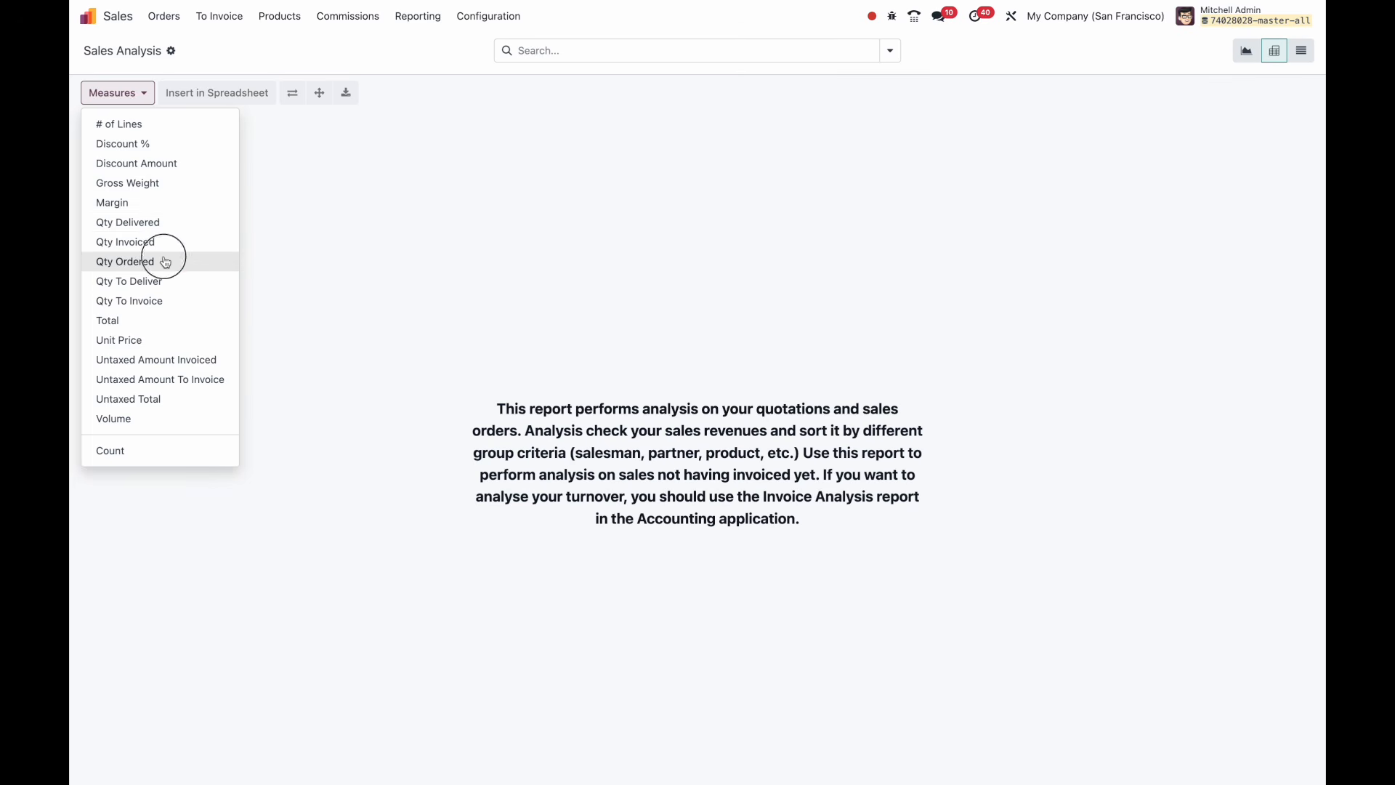
pyautogui.click(164, 225)
pyautogui.click(167, 252)
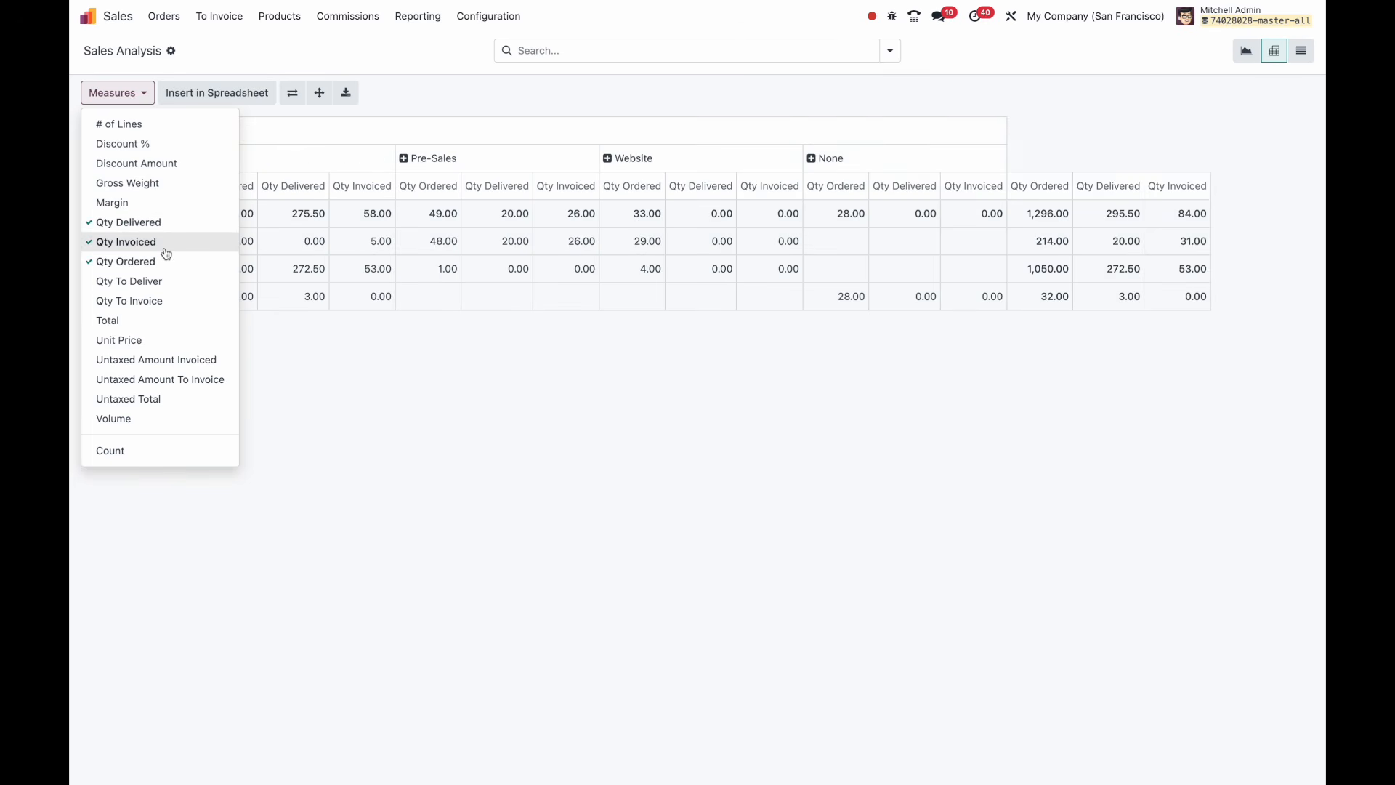
pyautogui.click(157, 320)
pyautogui.click(429, 400)
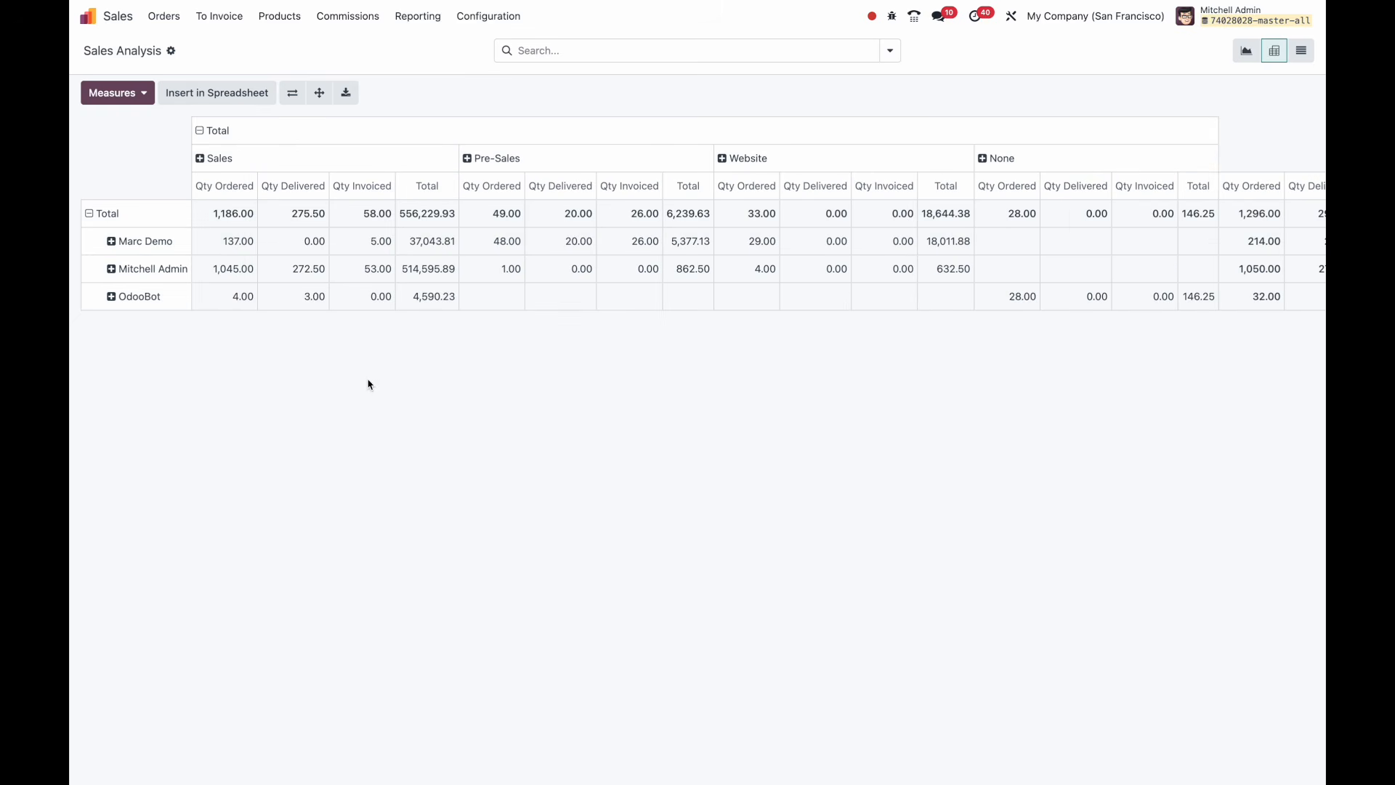
pyautogui.click(306, 132)
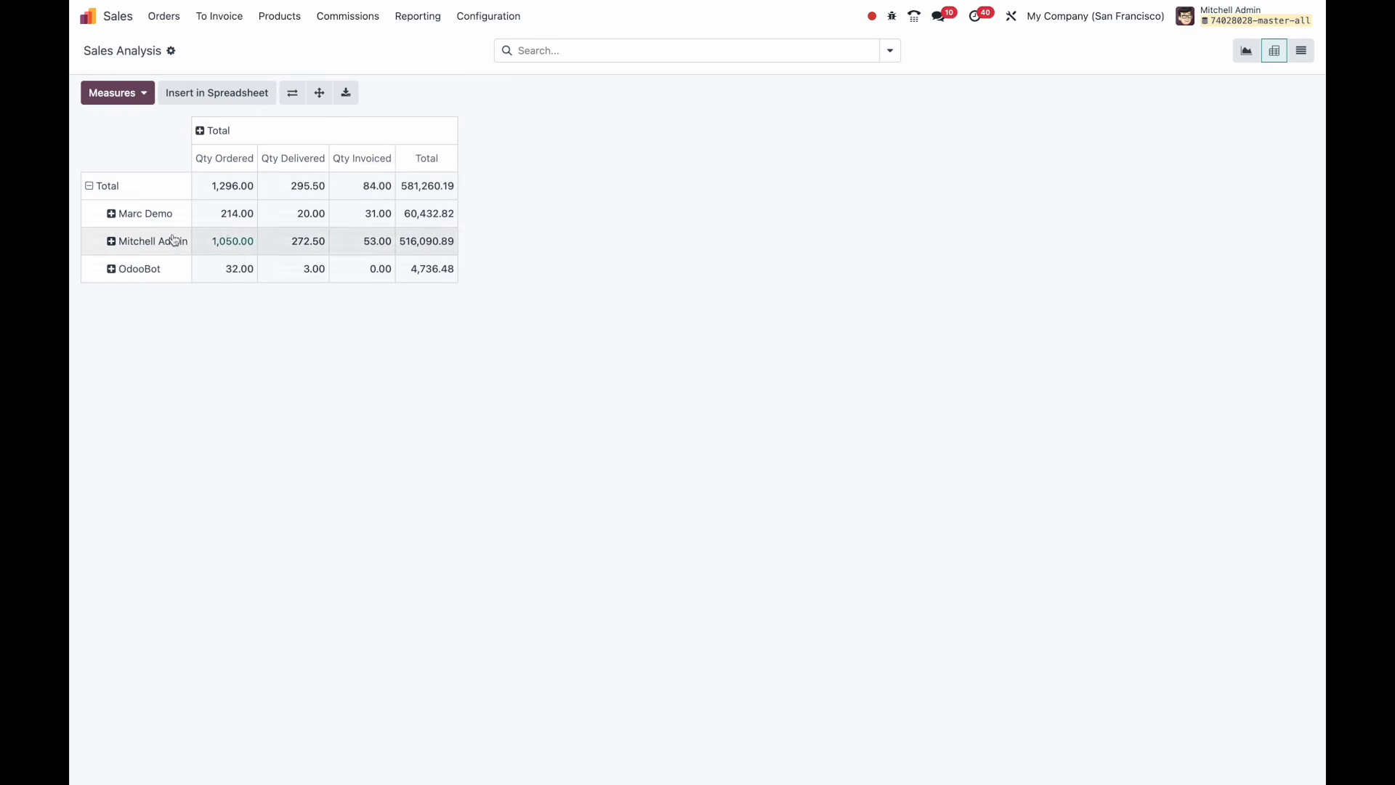
pyautogui.click(174, 186)
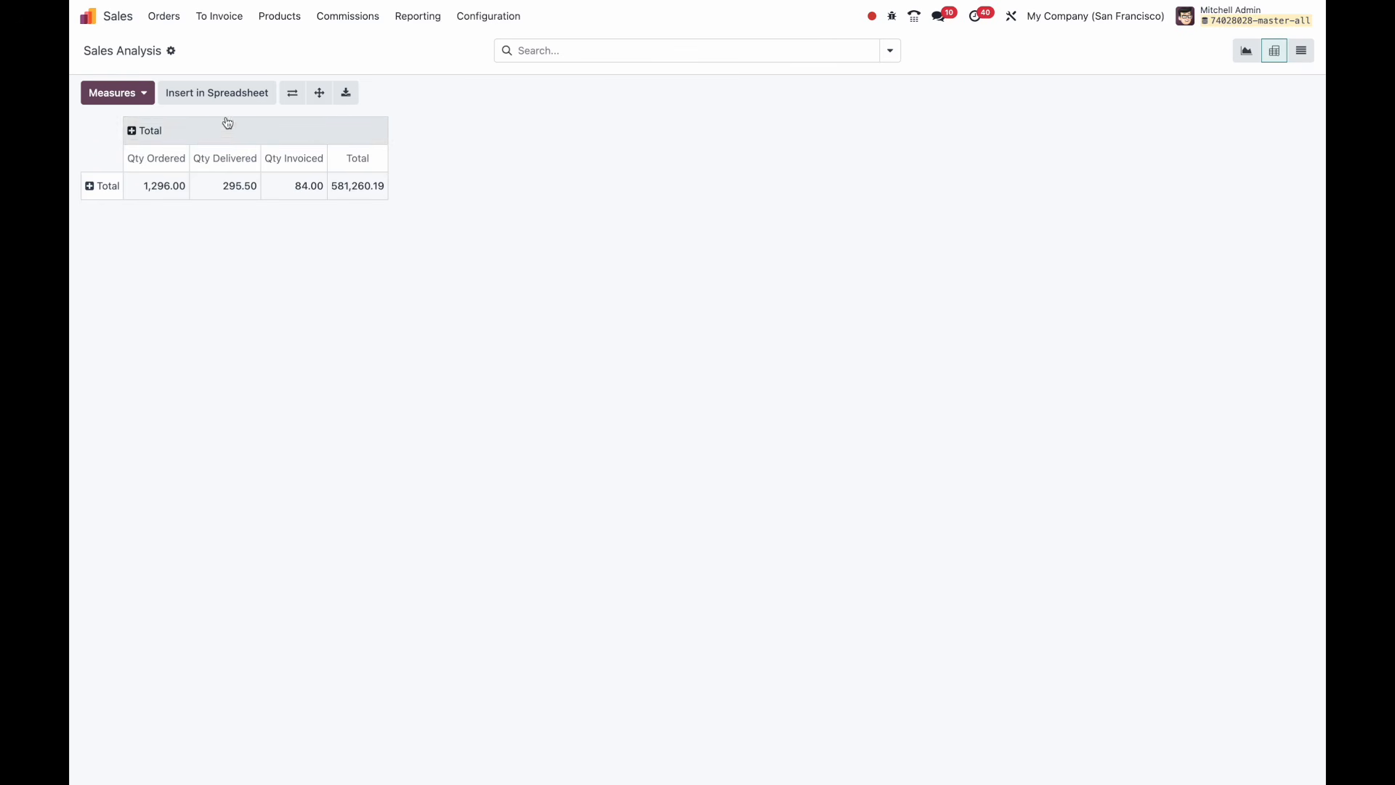
# Break the Total row down by Product, listing each item's quantities and Total.
pyautogui.click(151, 131)
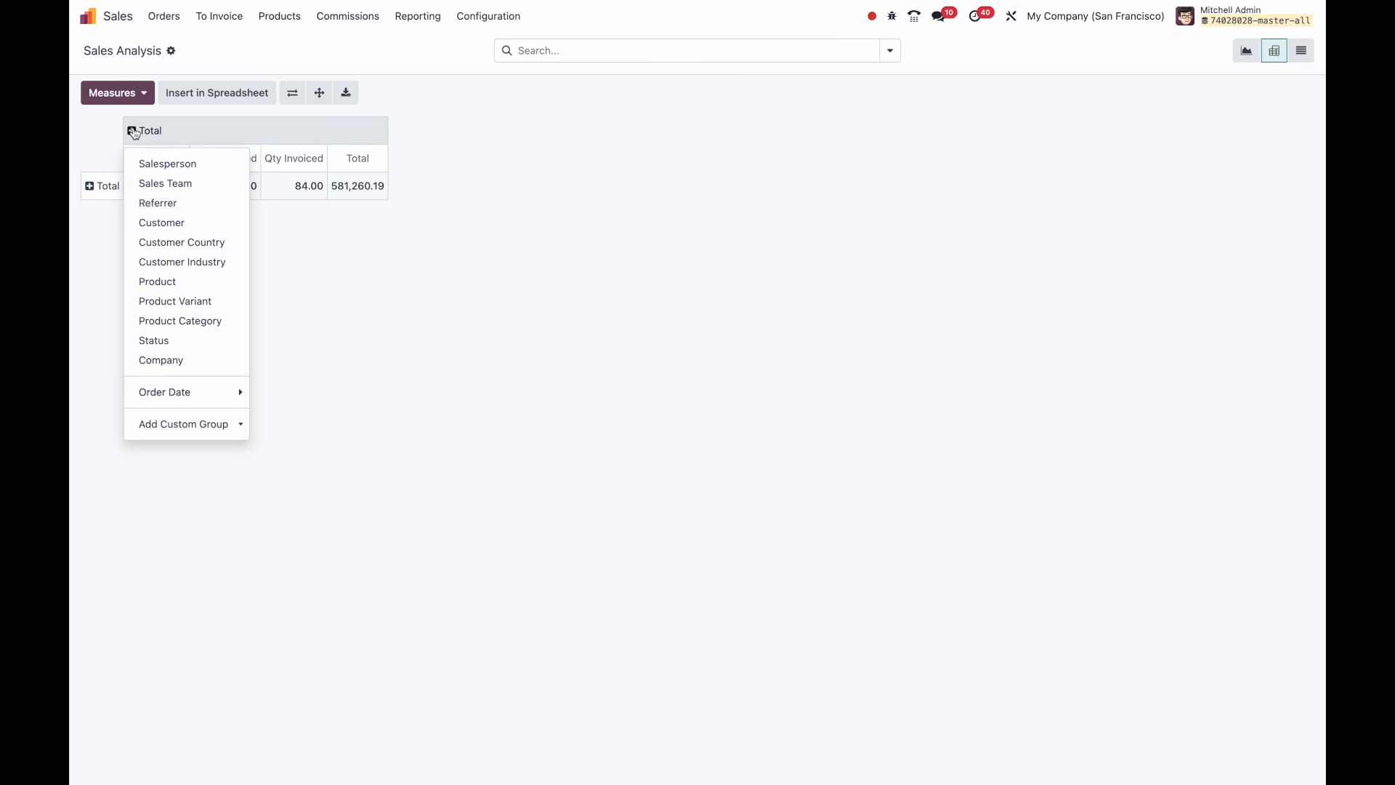
pyautogui.click(93, 154)
pyautogui.click(92, 187)
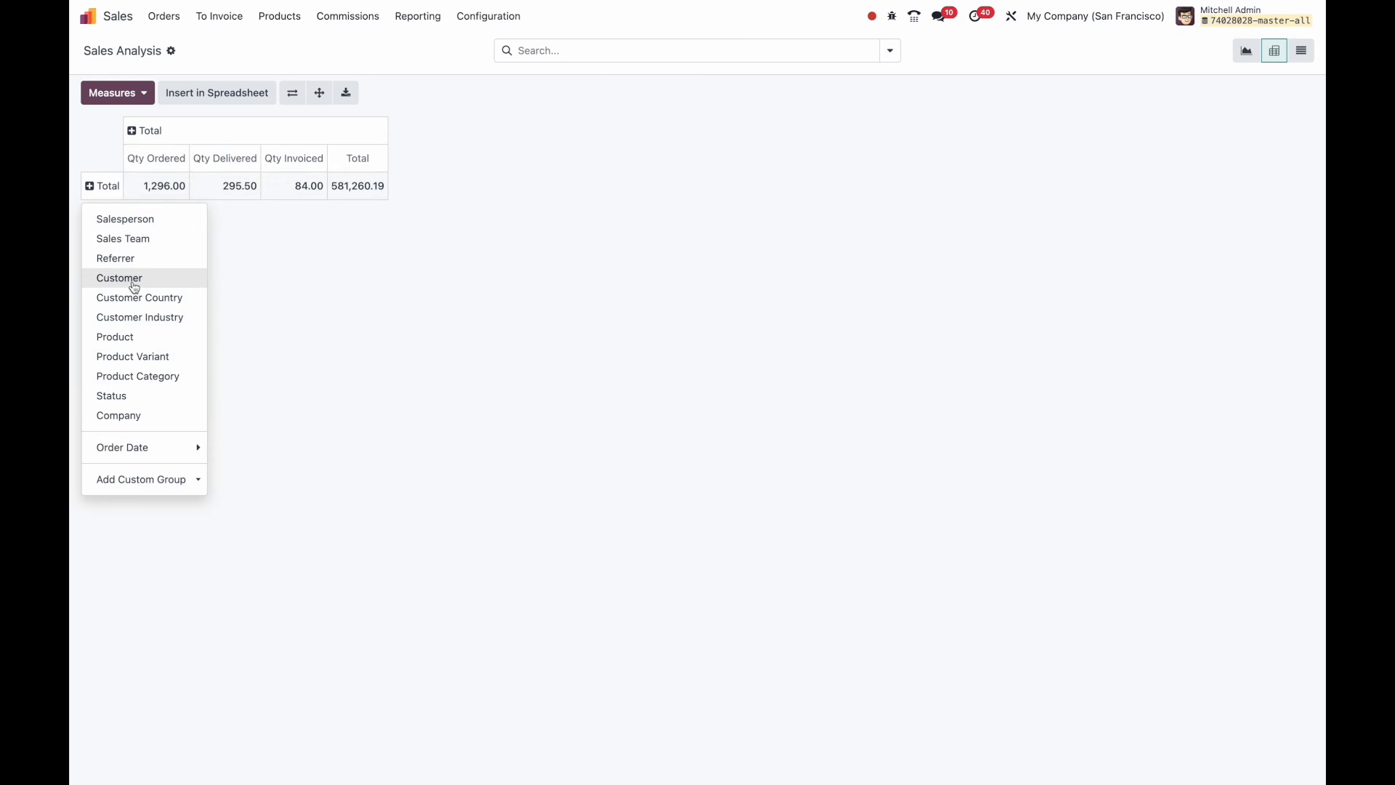
pyautogui.click(131, 337)
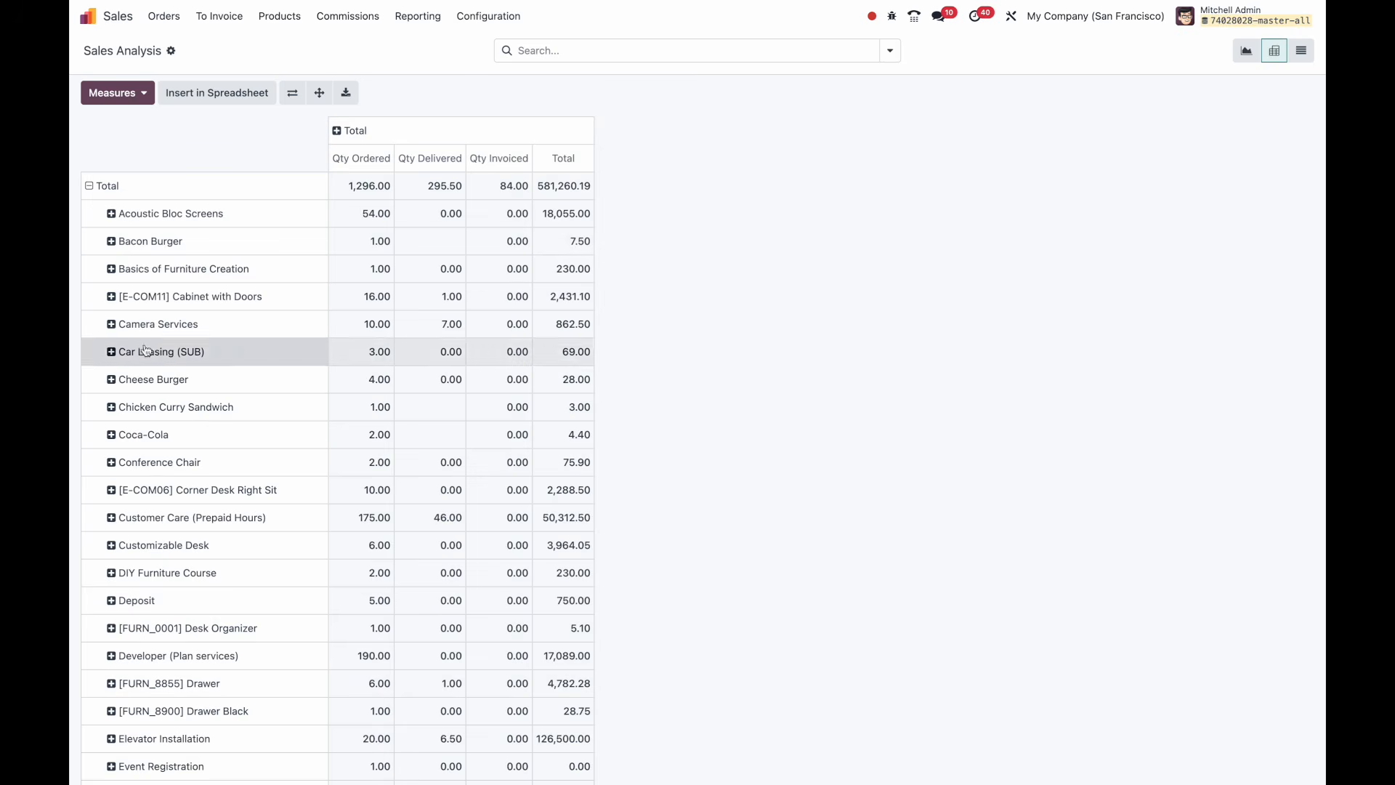
pyautogui.scroll(-15, 188, 238)
pyautogui.scroll(15, 189, 236)
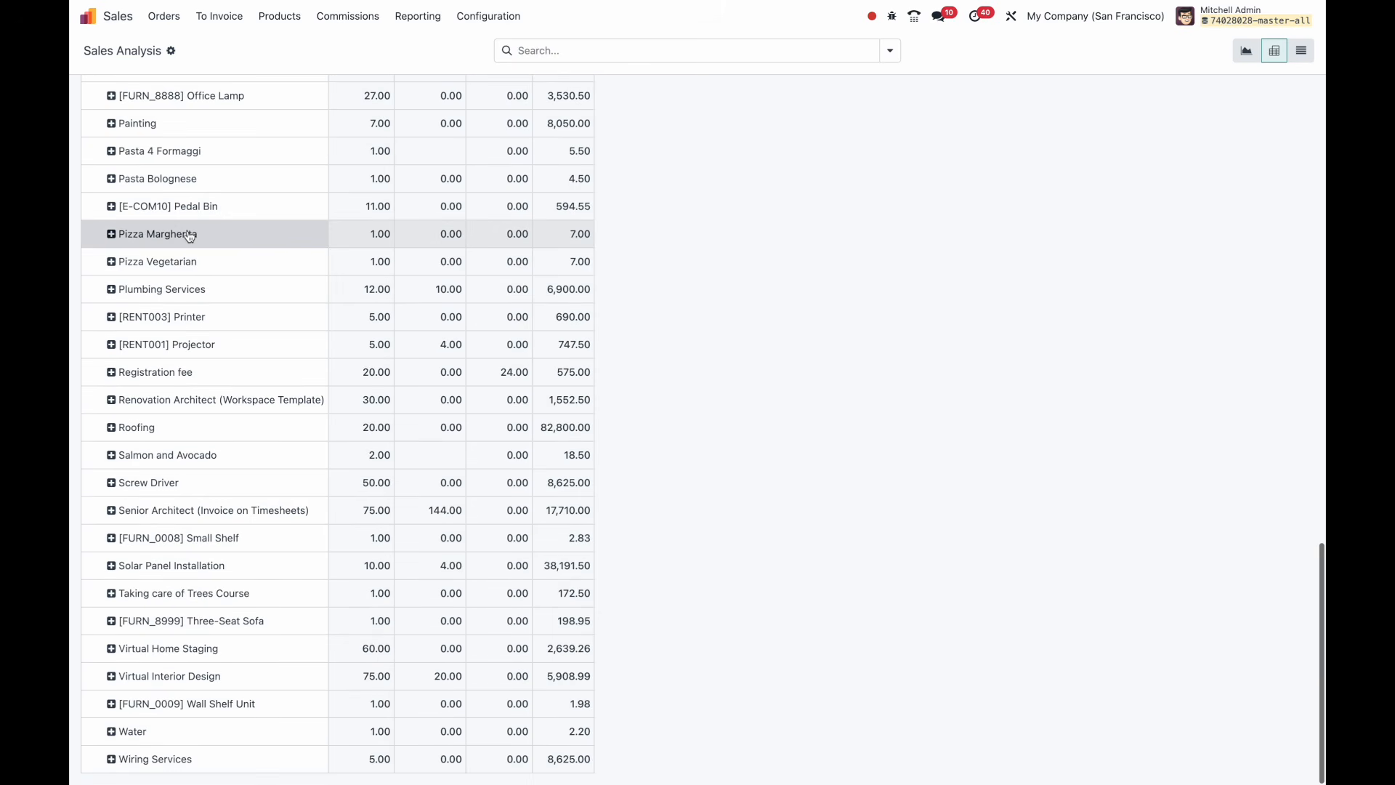
# Split the columns by Salesperson and group the rows by Product Category.
pyautogui.click(338, 132)
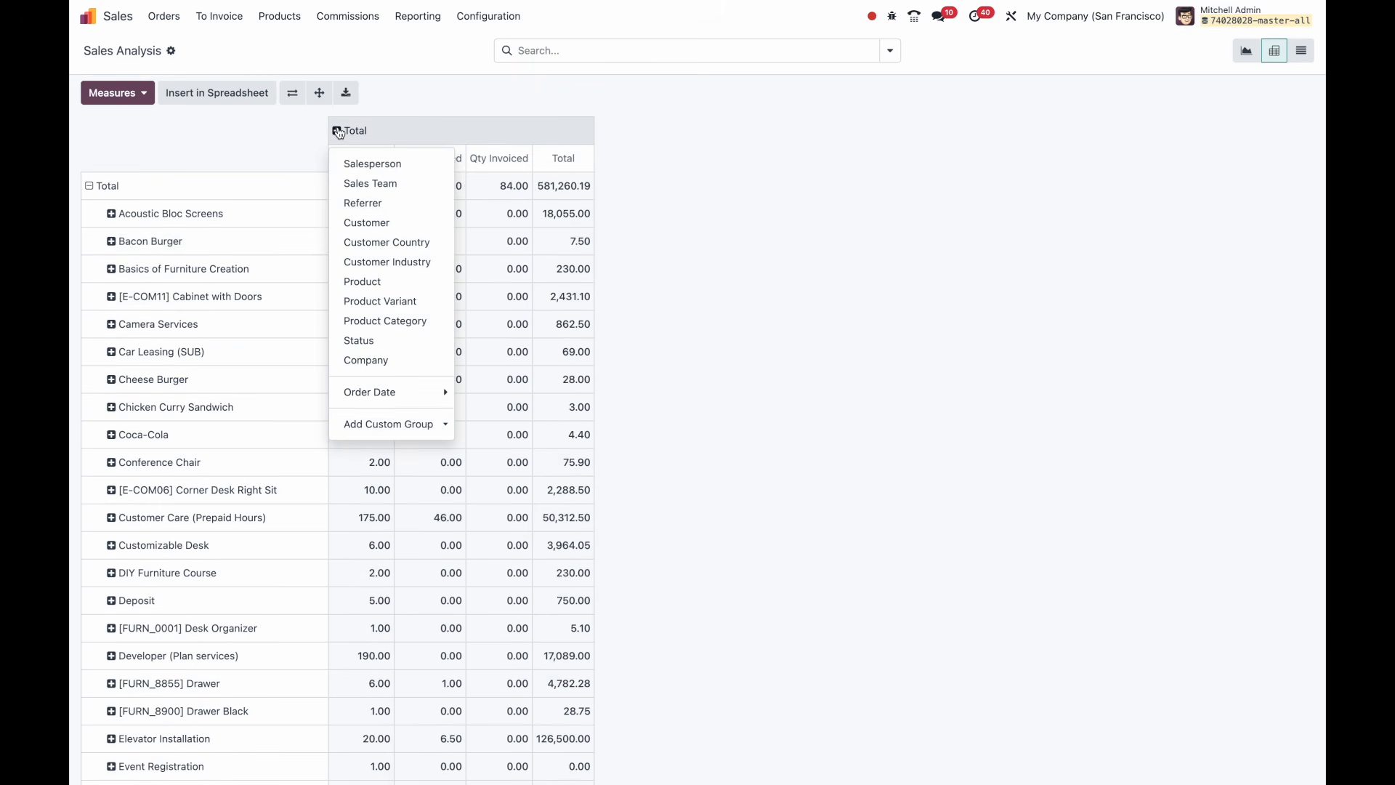
pyautogui.click(365, 159)
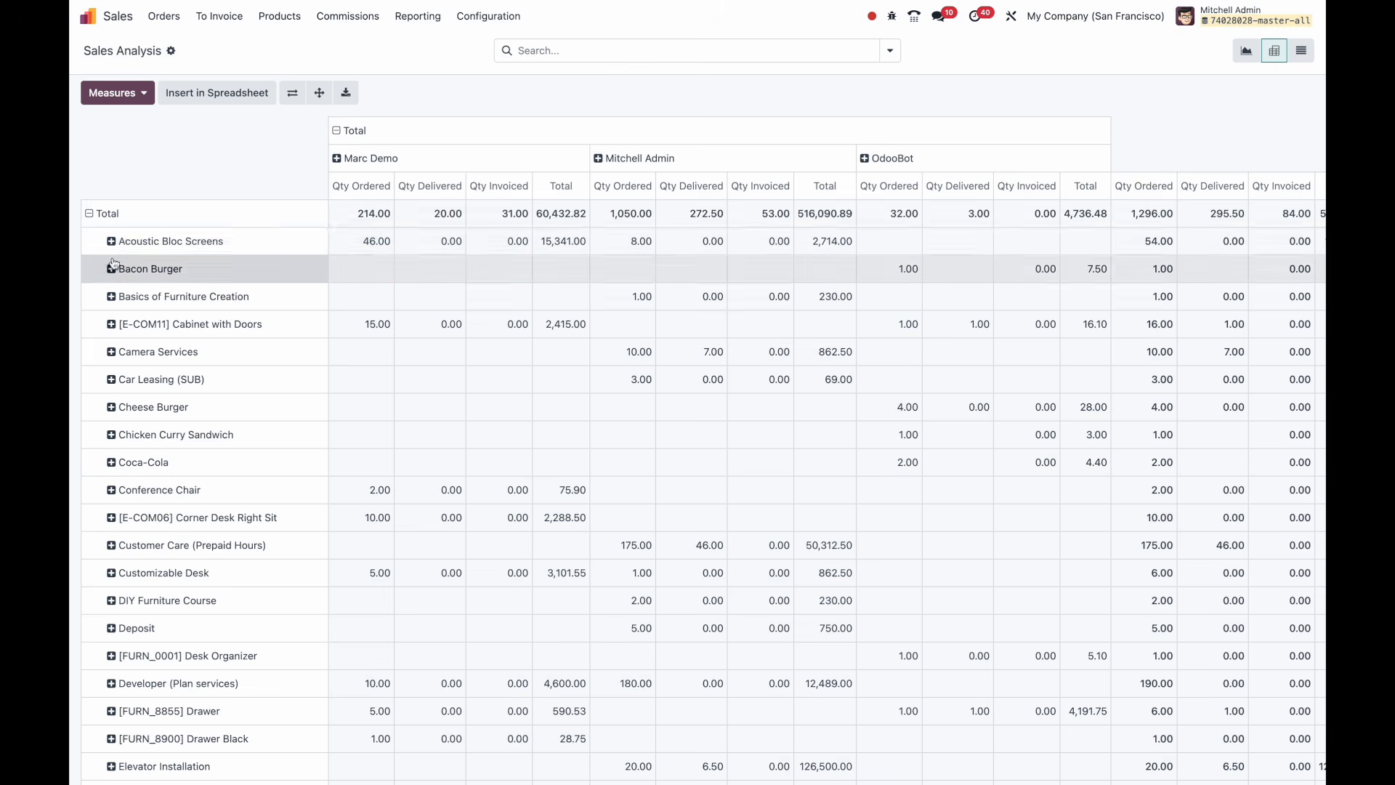
pyautogui.click(94, 216)
pyautogui.click(92, 215)
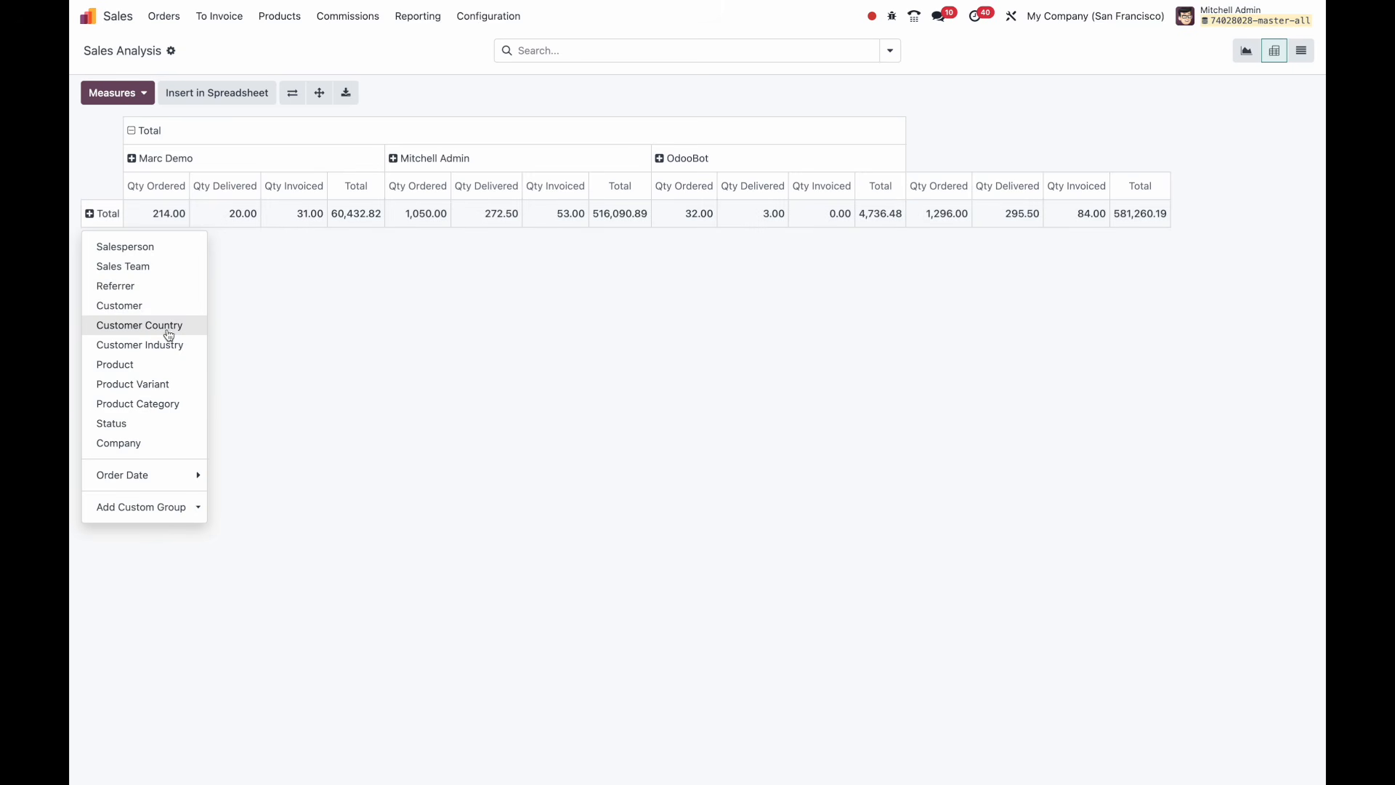
pyautogui.click(172, 406)
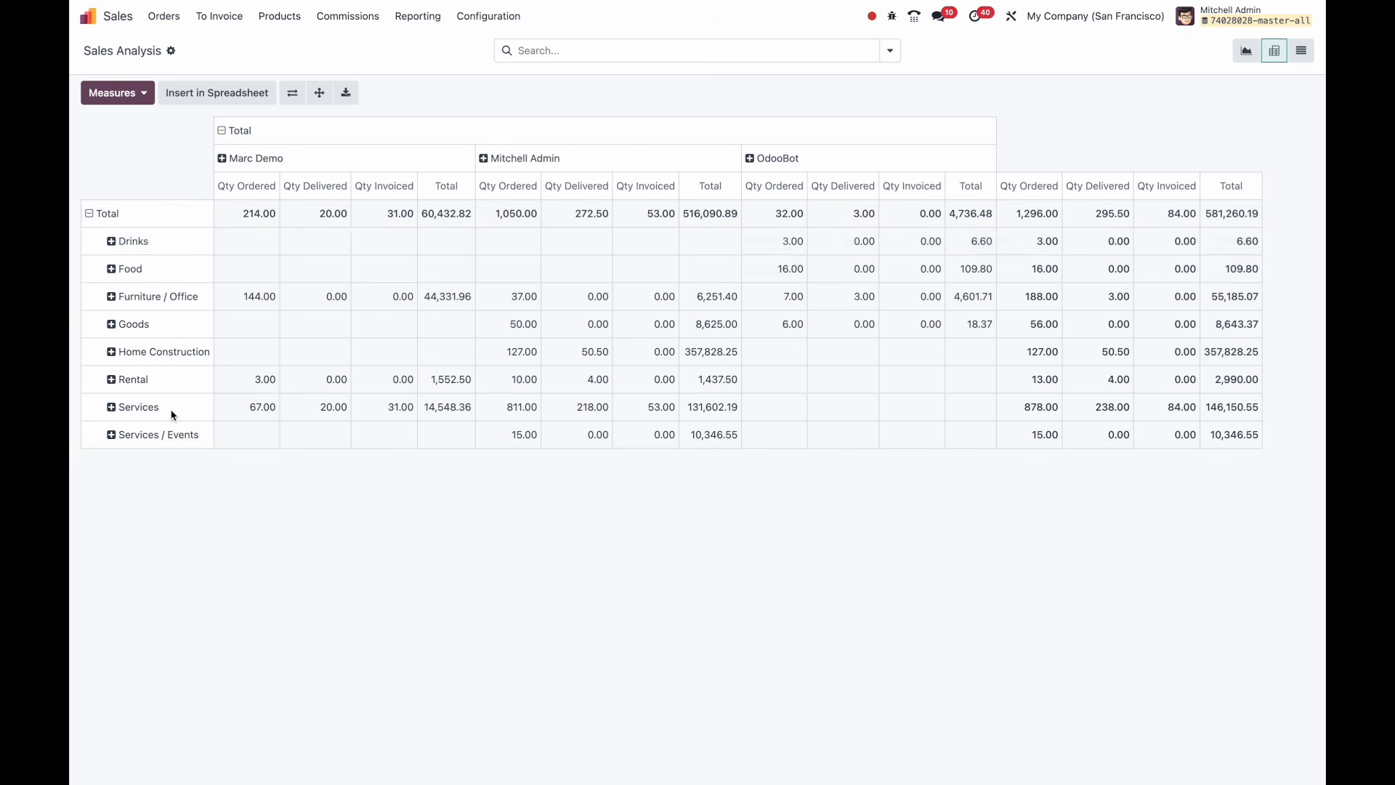
# Drill Drinks down by Product and Coca-Cola by Product Variant, then expand all rows.
pyautogui.click(109, 242)
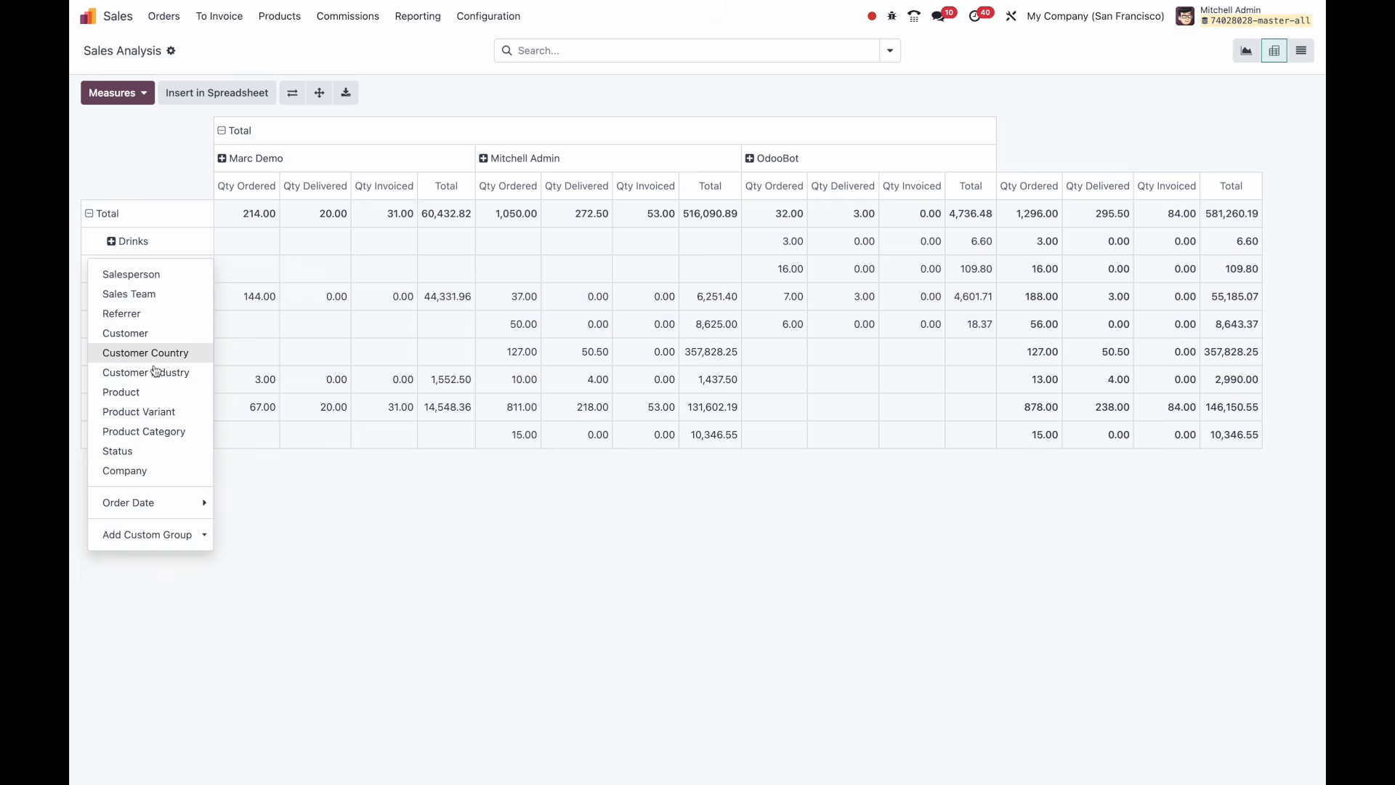
pyautogui.click(155, 393)
pyautogui.click(159, 269)
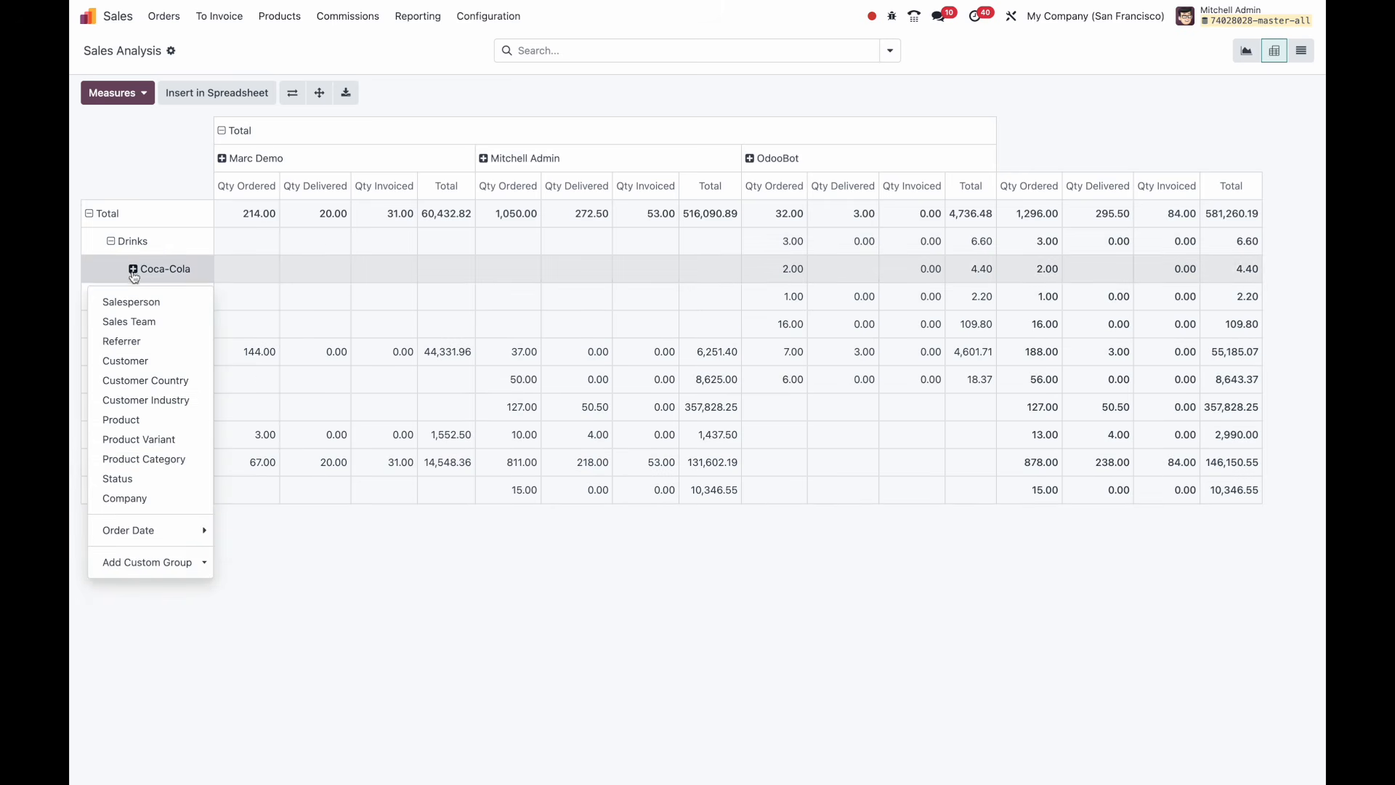
pyautogui.click(169, 438)
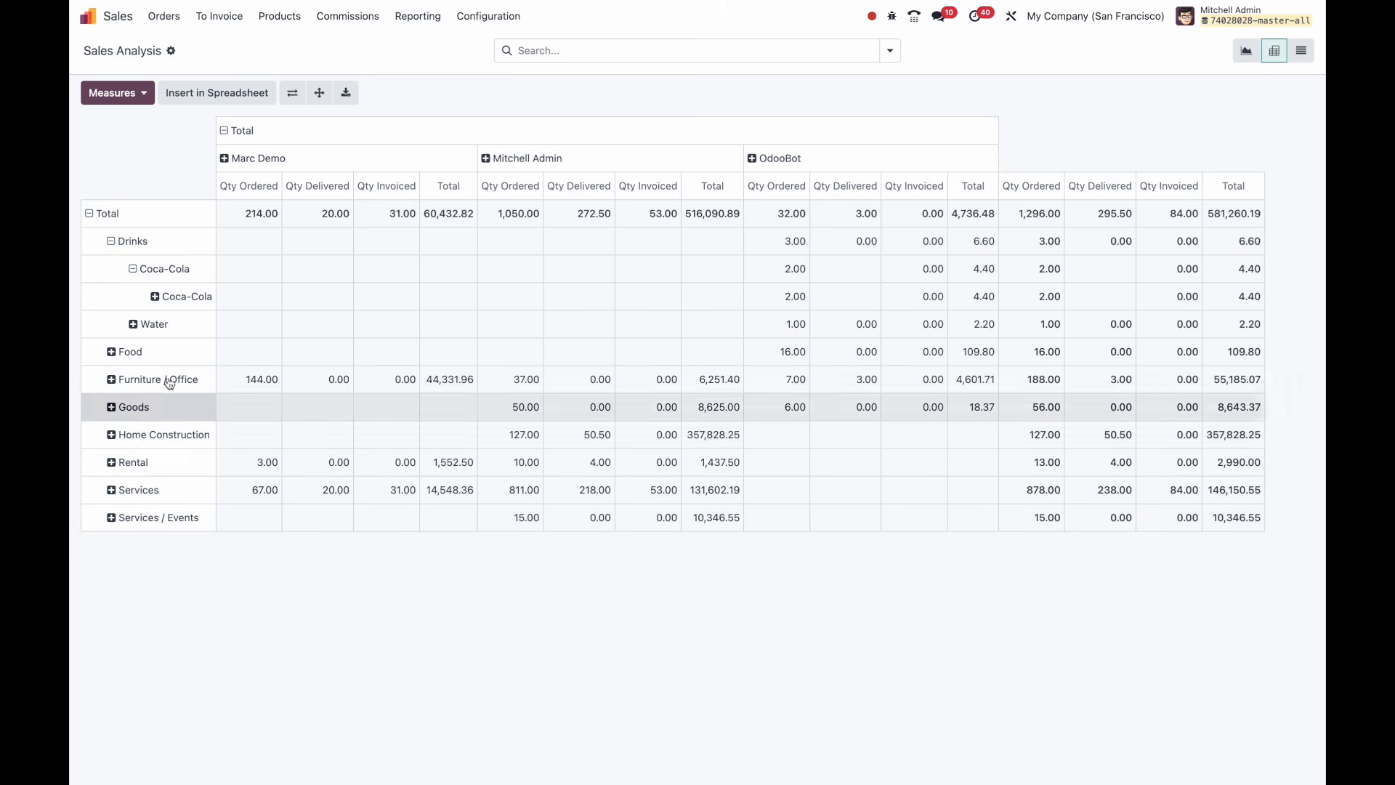
pyautogui.click(320, 93)
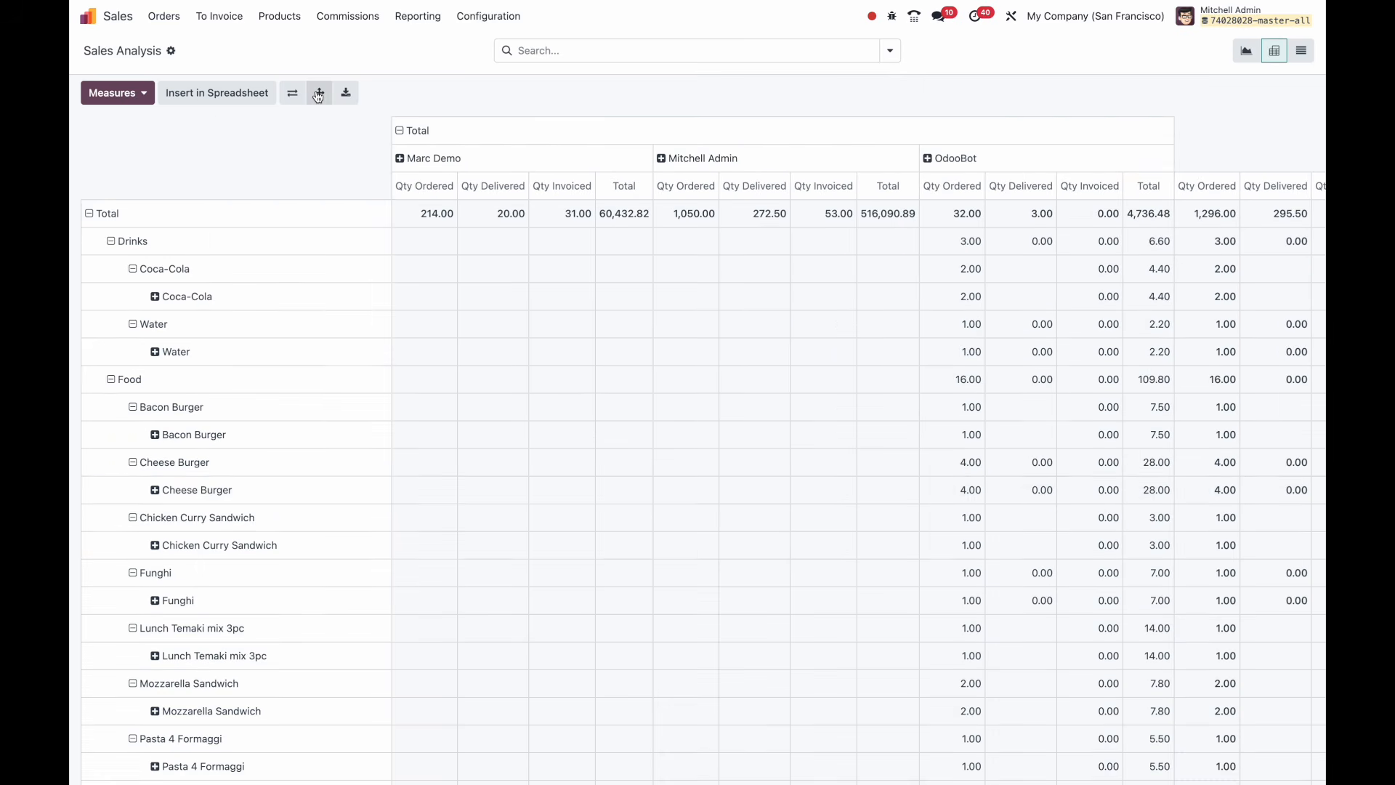
pyautogui.scroll(-15, 282, 495)
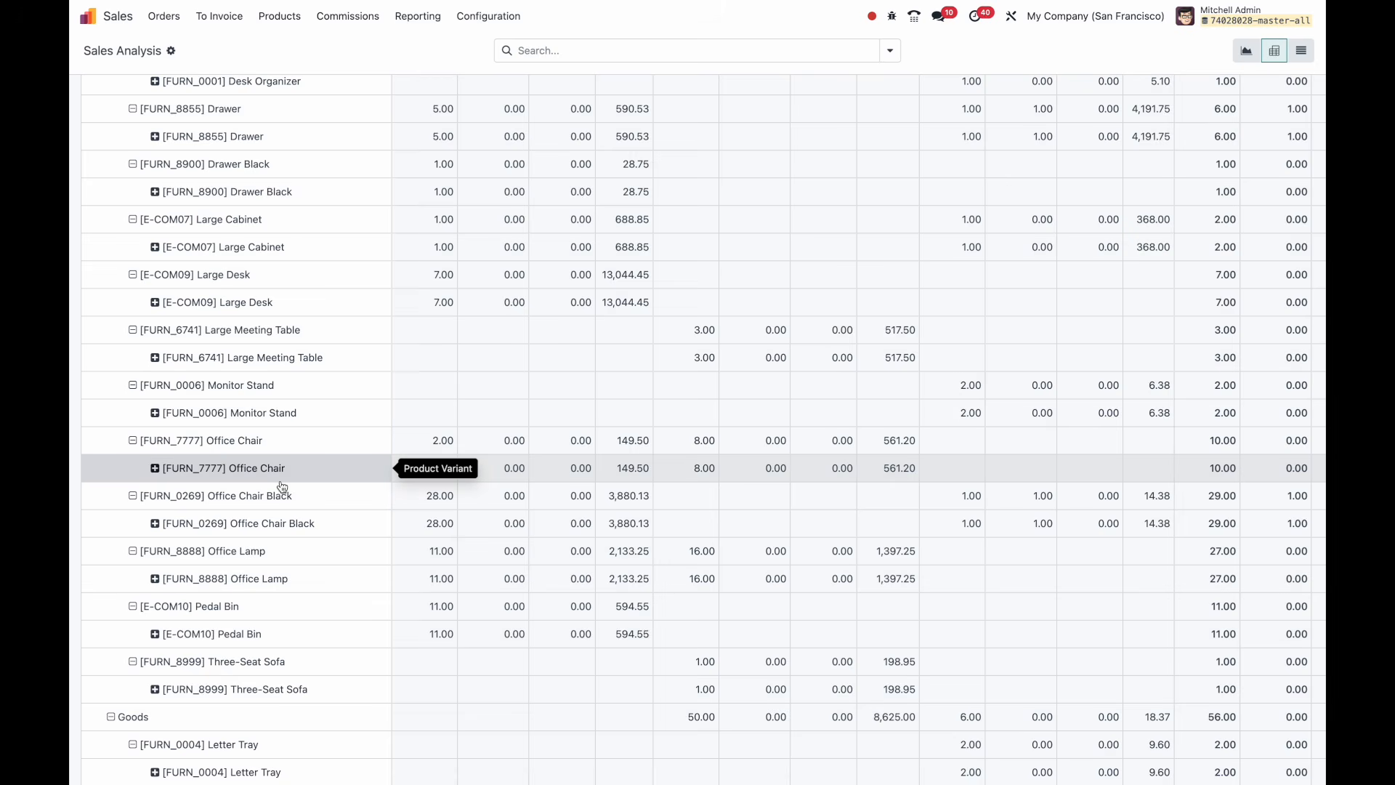
pyautogui.scroll(15, 282, 479)
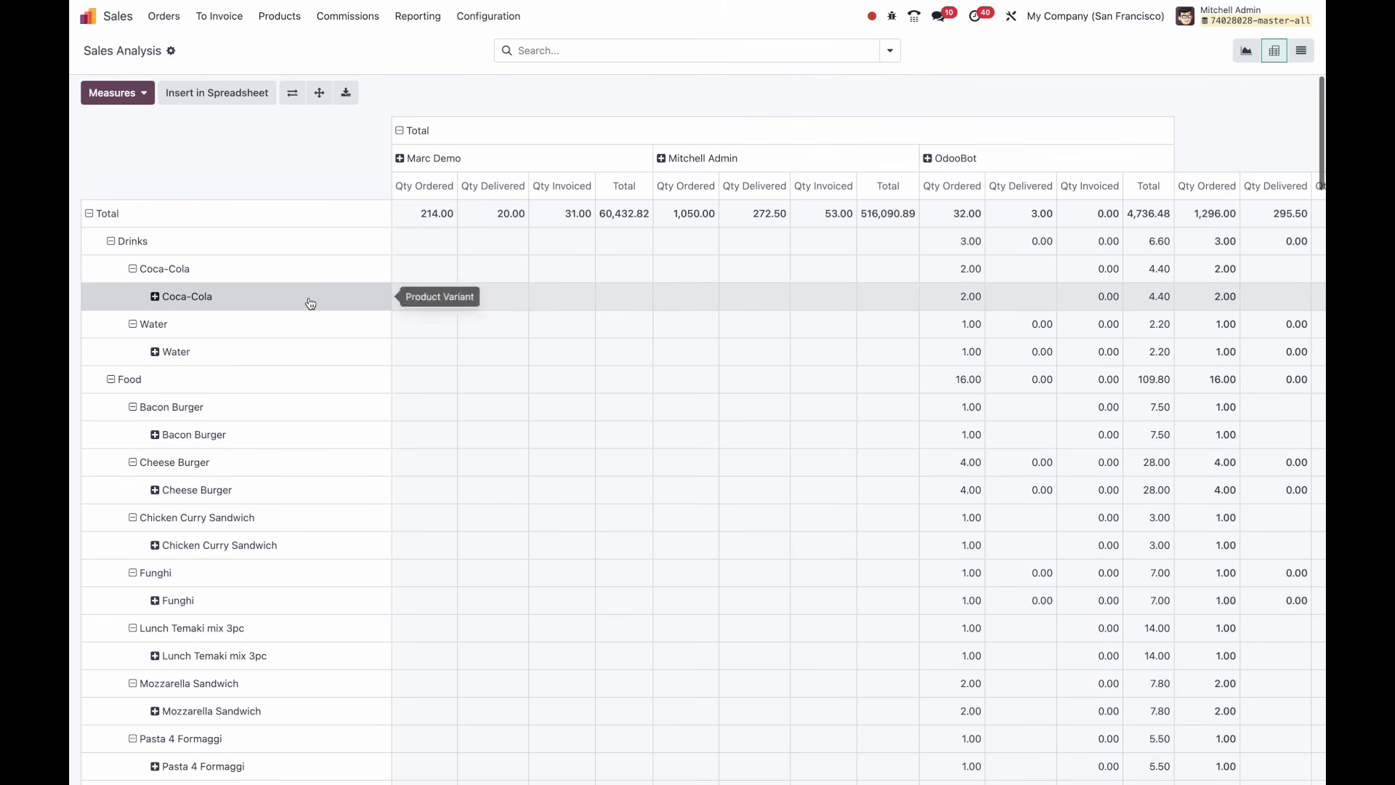
# Flip the pivot axes so salespeople are rows, and collapse the product columns into Total.
pyautogui.click(293, 93)
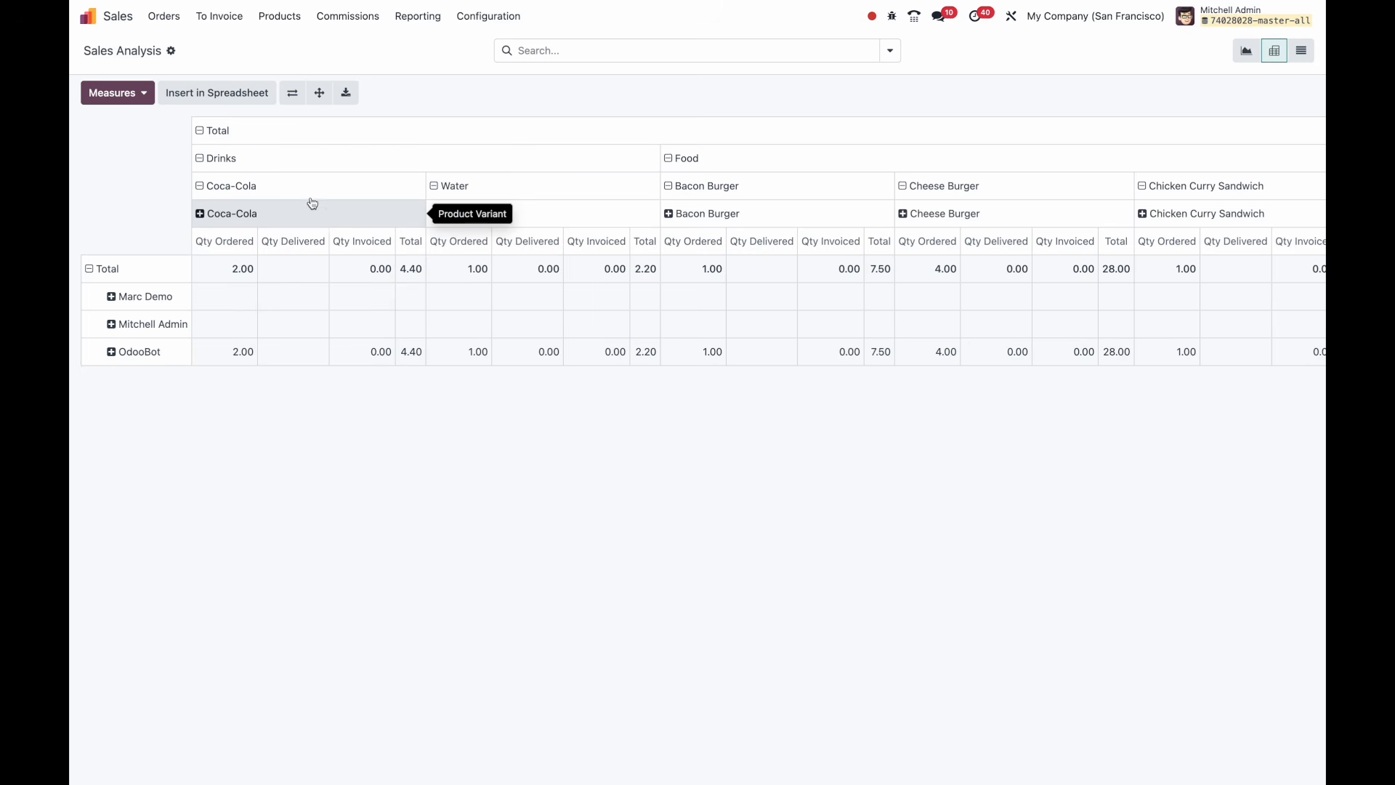
pyautogui.click(115, 93)
pyautogui.click(441, 491)
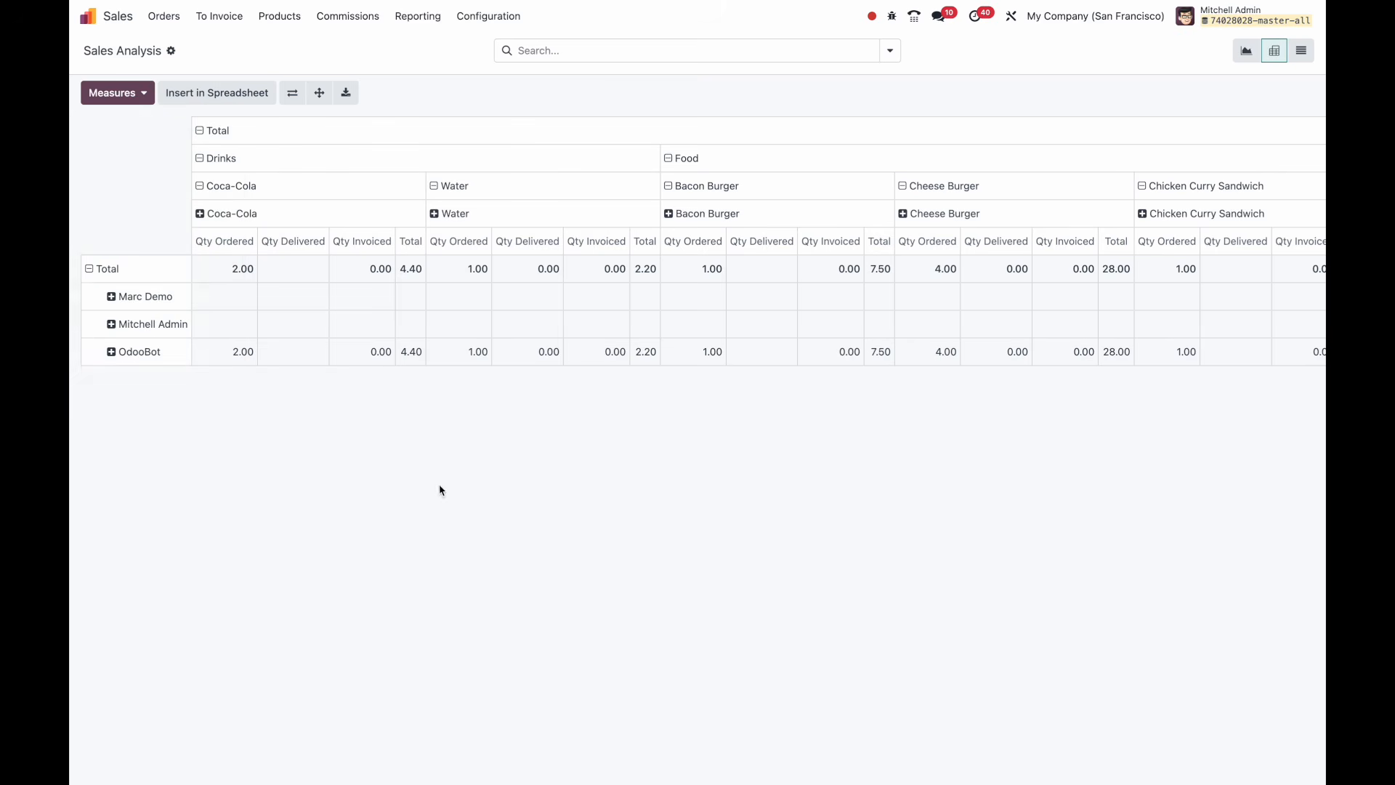
pyautogui.click(116, 297)
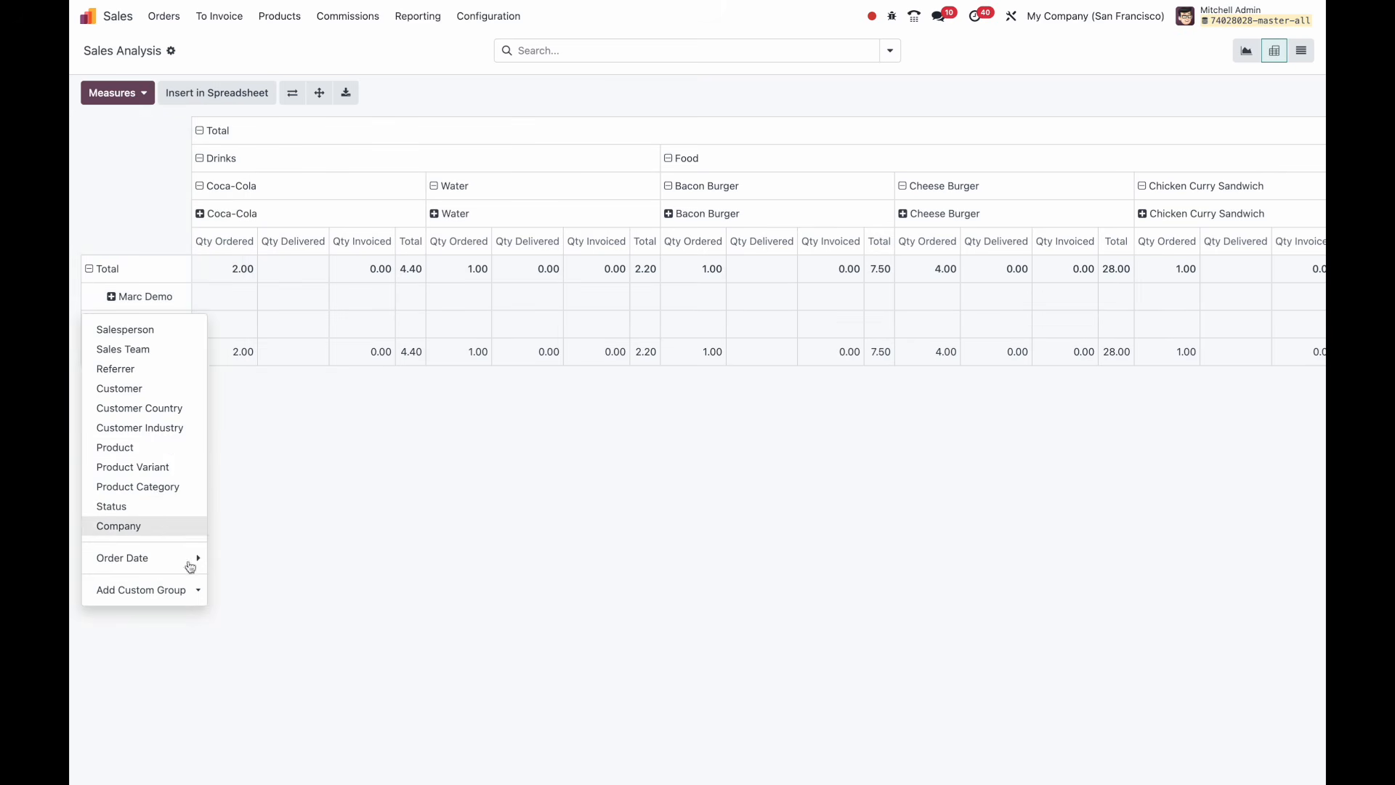
pyautogui.click(187, 587)
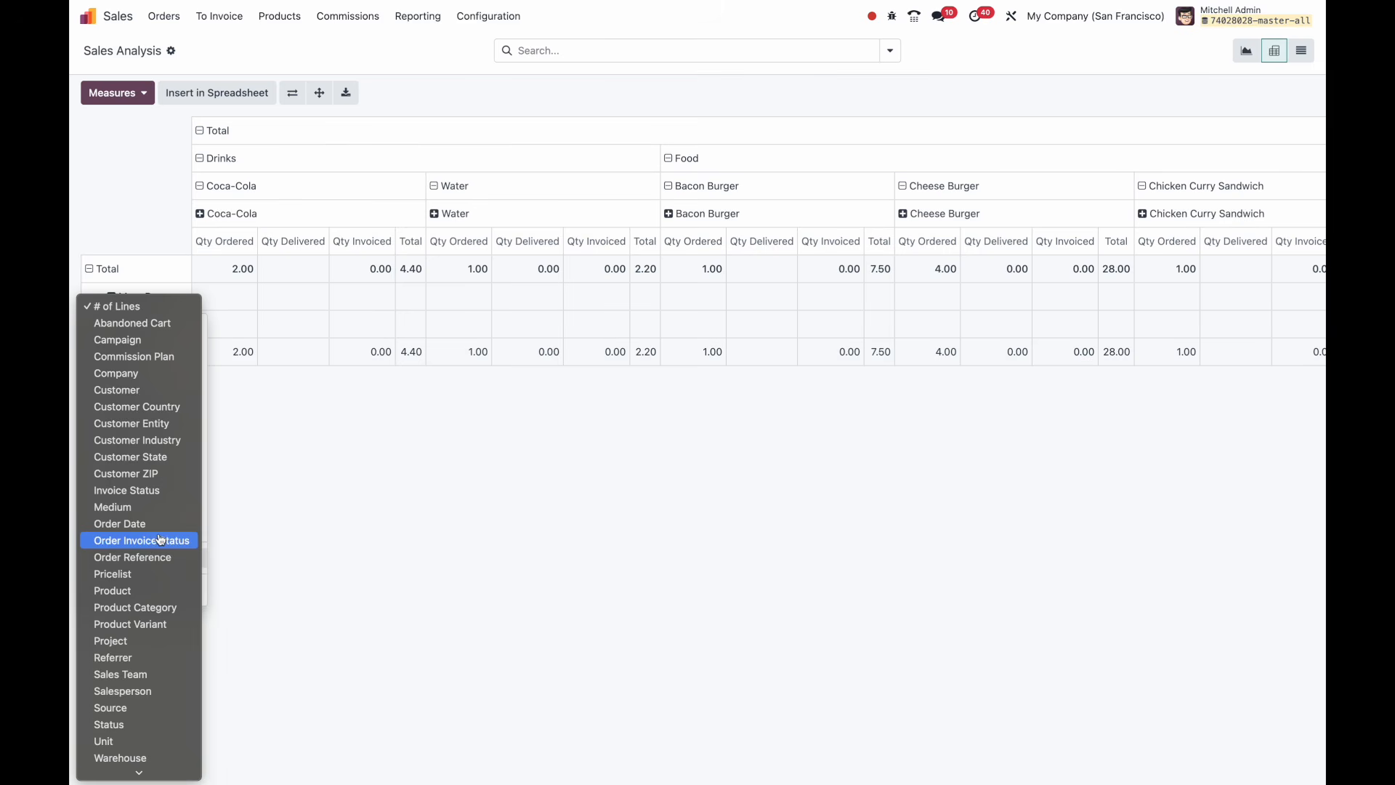
pyautogui.scroll(-1, 161, 538)
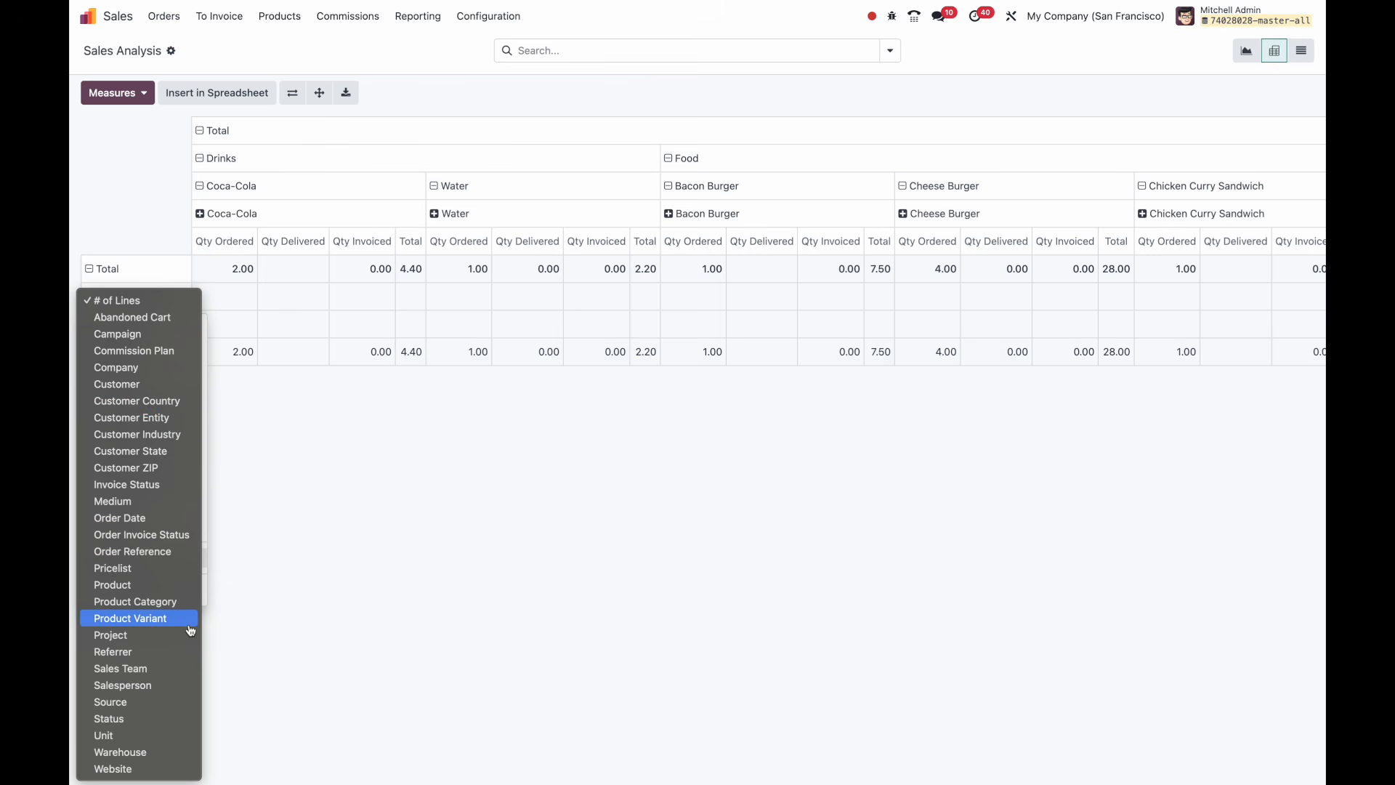
pyautogui.click(292, 596)
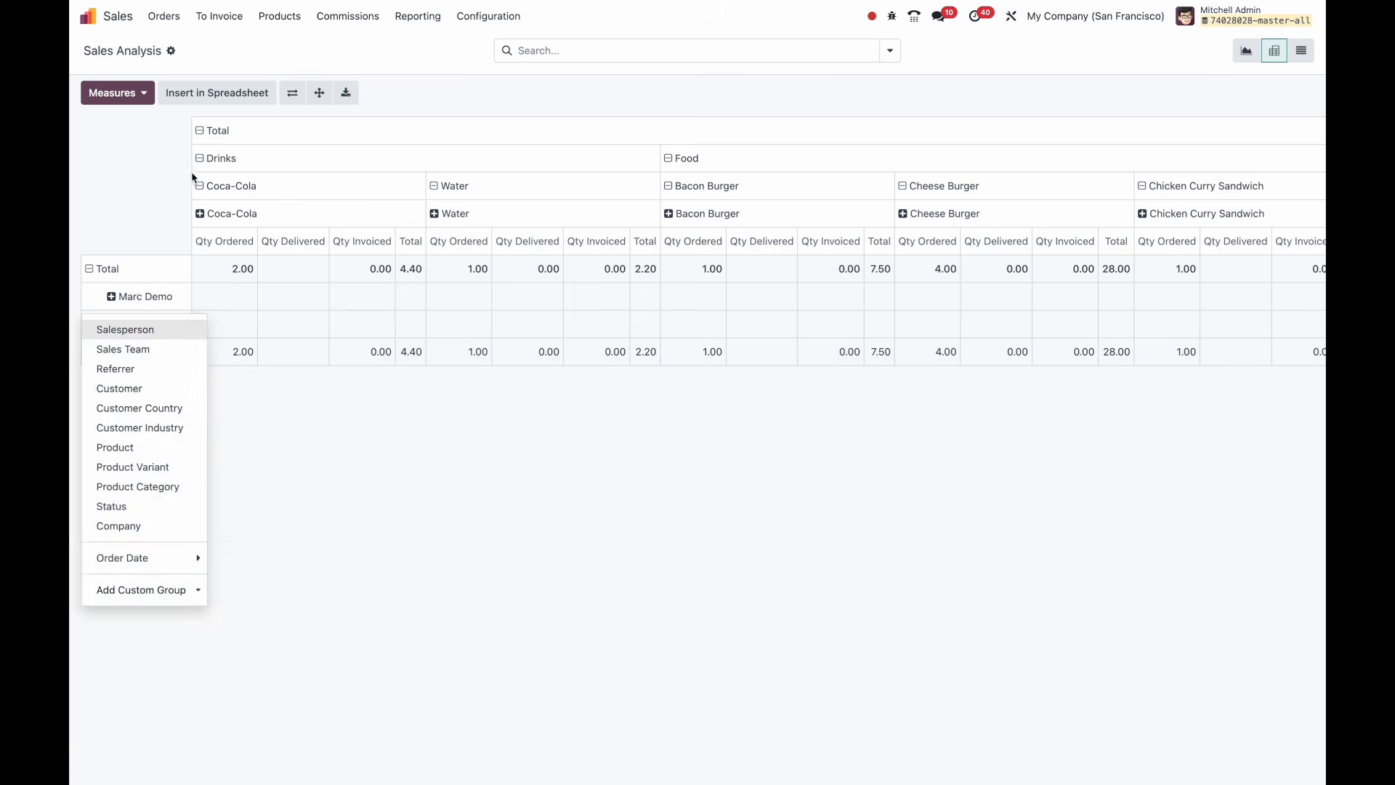
pyautogui.click(200, 131)
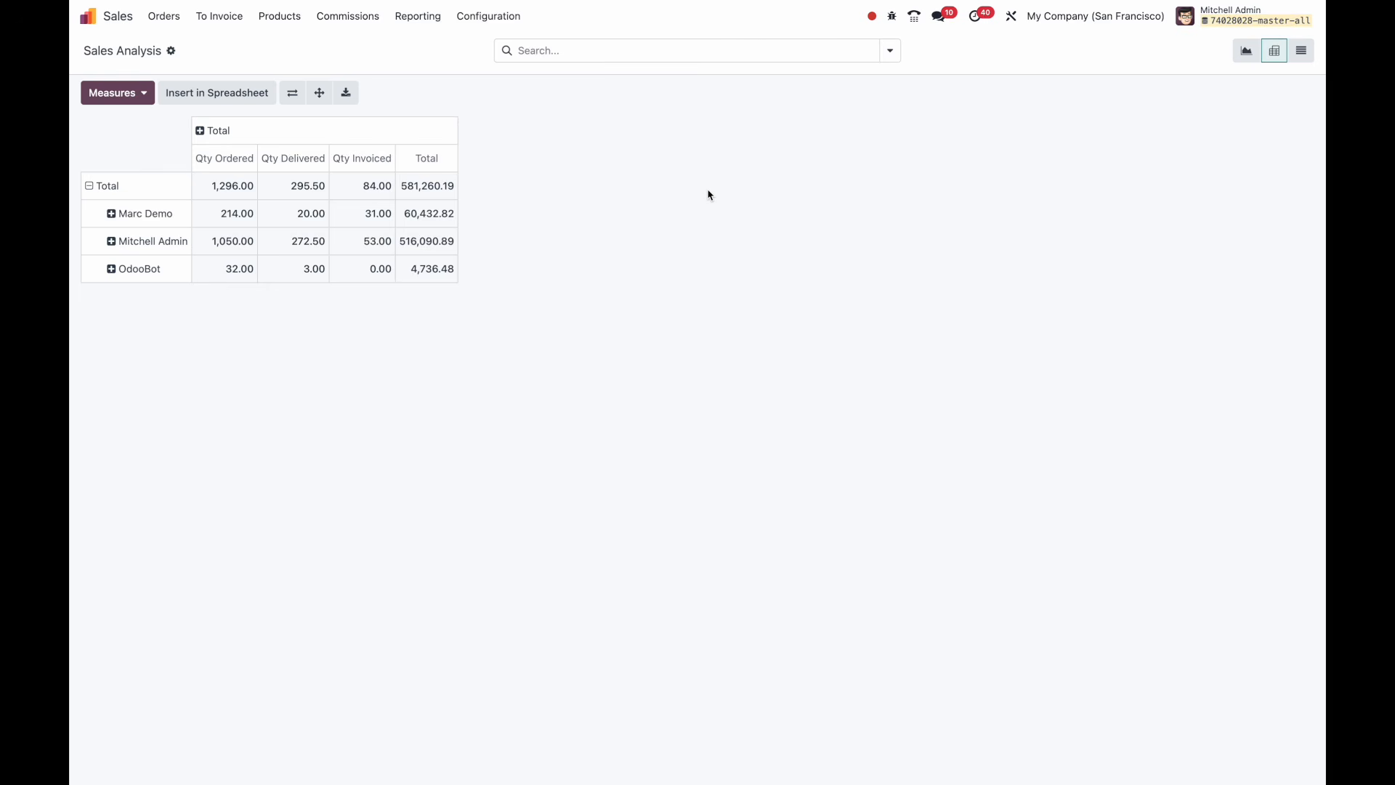
# Check the list view and the gear menu's Spreadsheet submenu, return to the bar chart, then go home.
pyautogui.click(1244, 55)
pyautogui.click(1301, 50)
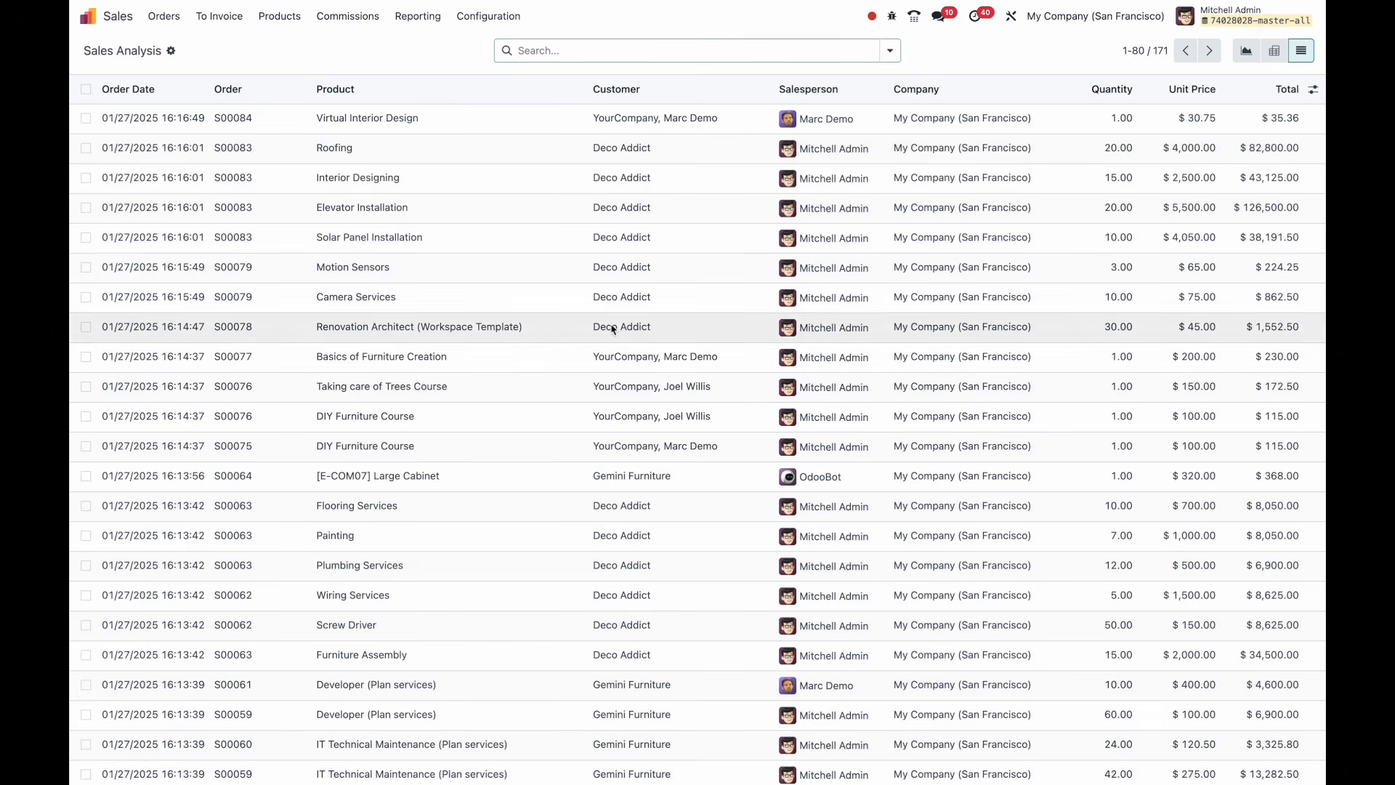
pyautogui.click(172, 52)
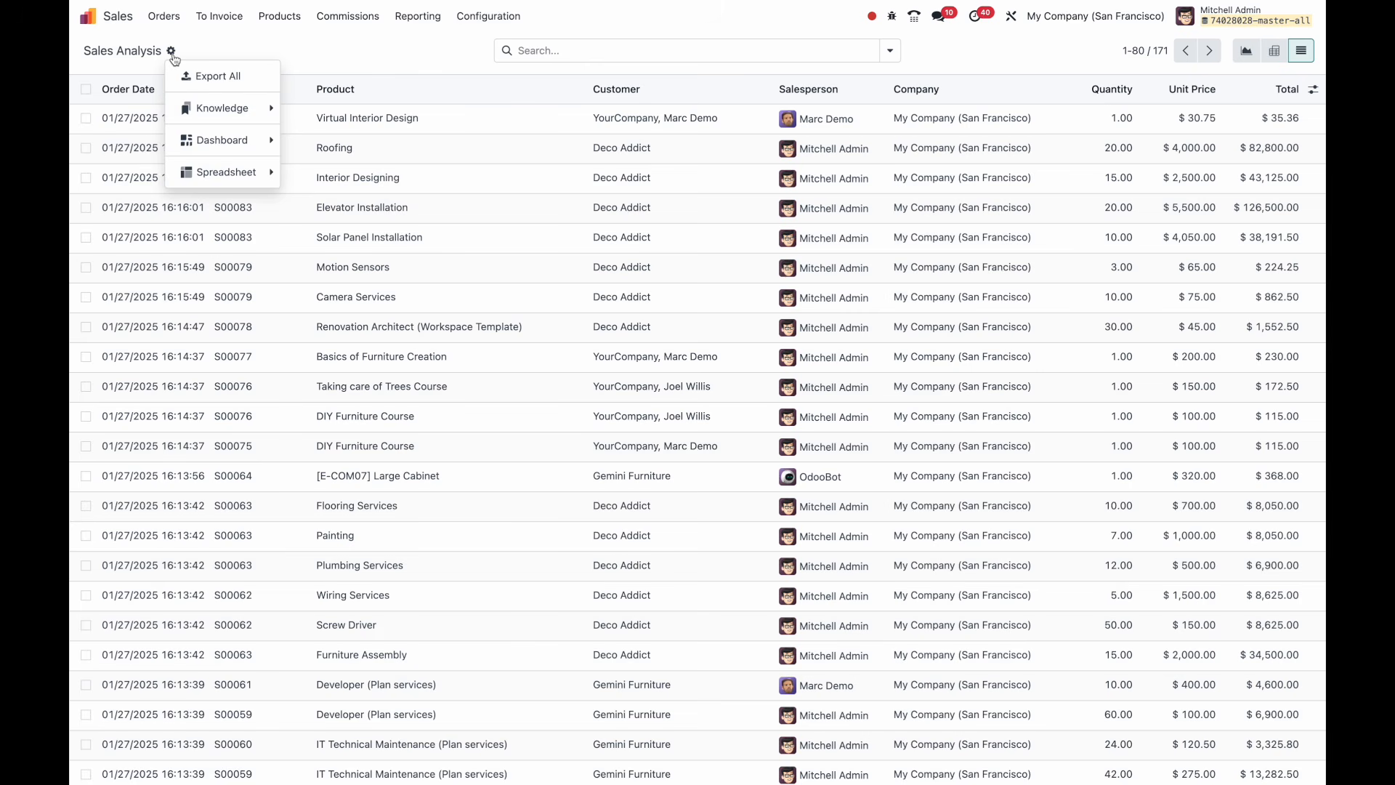
pyautogui.moveTo(243, 172)
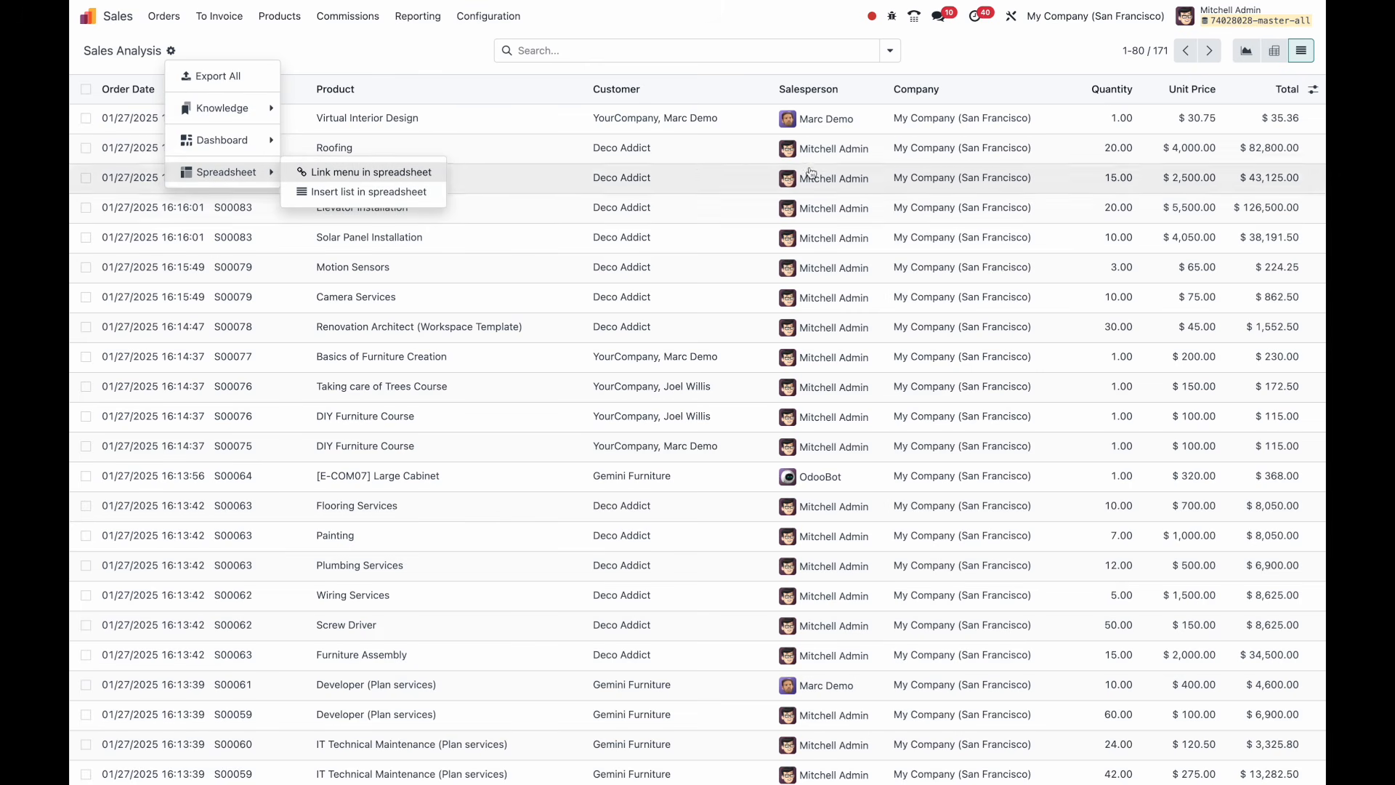
pyautogui.click(1244, 55)
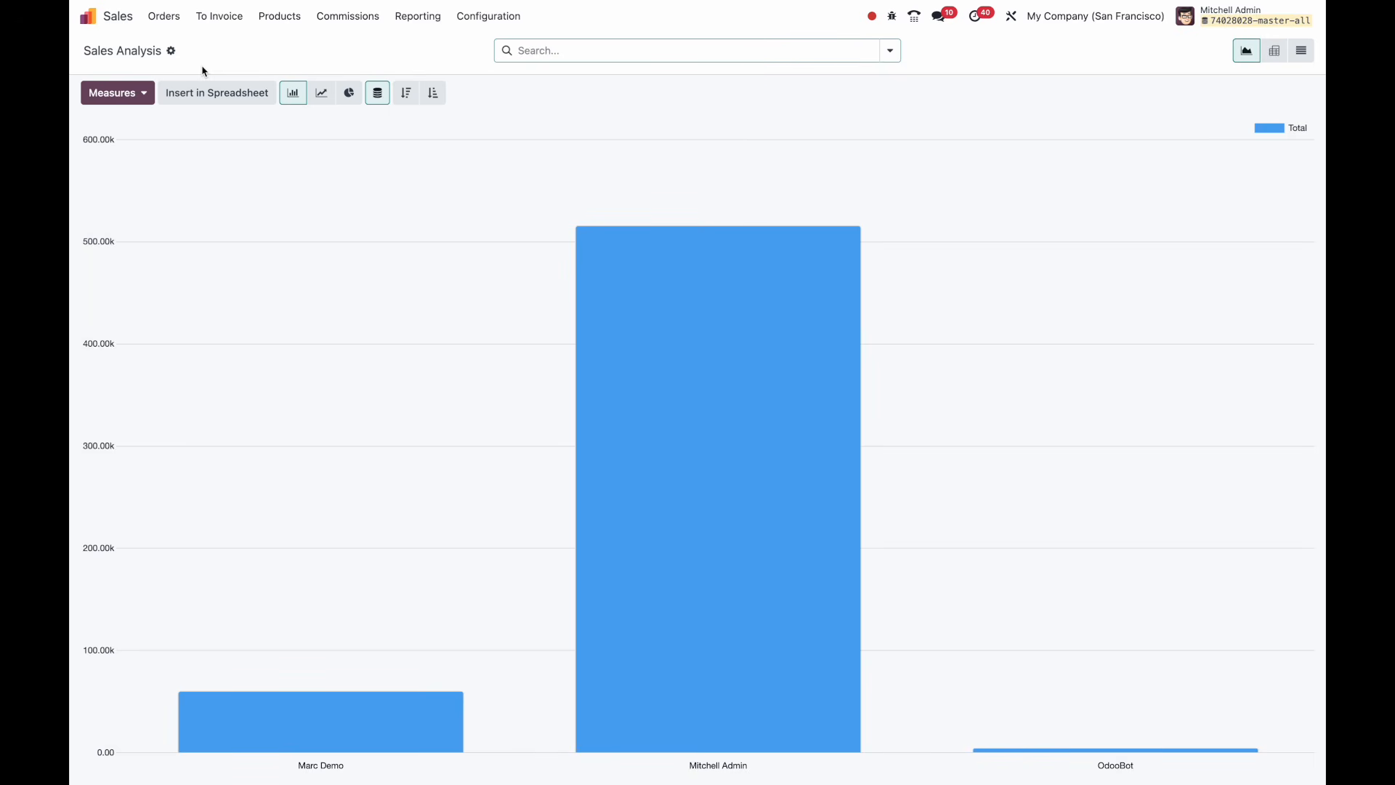
pyautogui.click(99, 22)
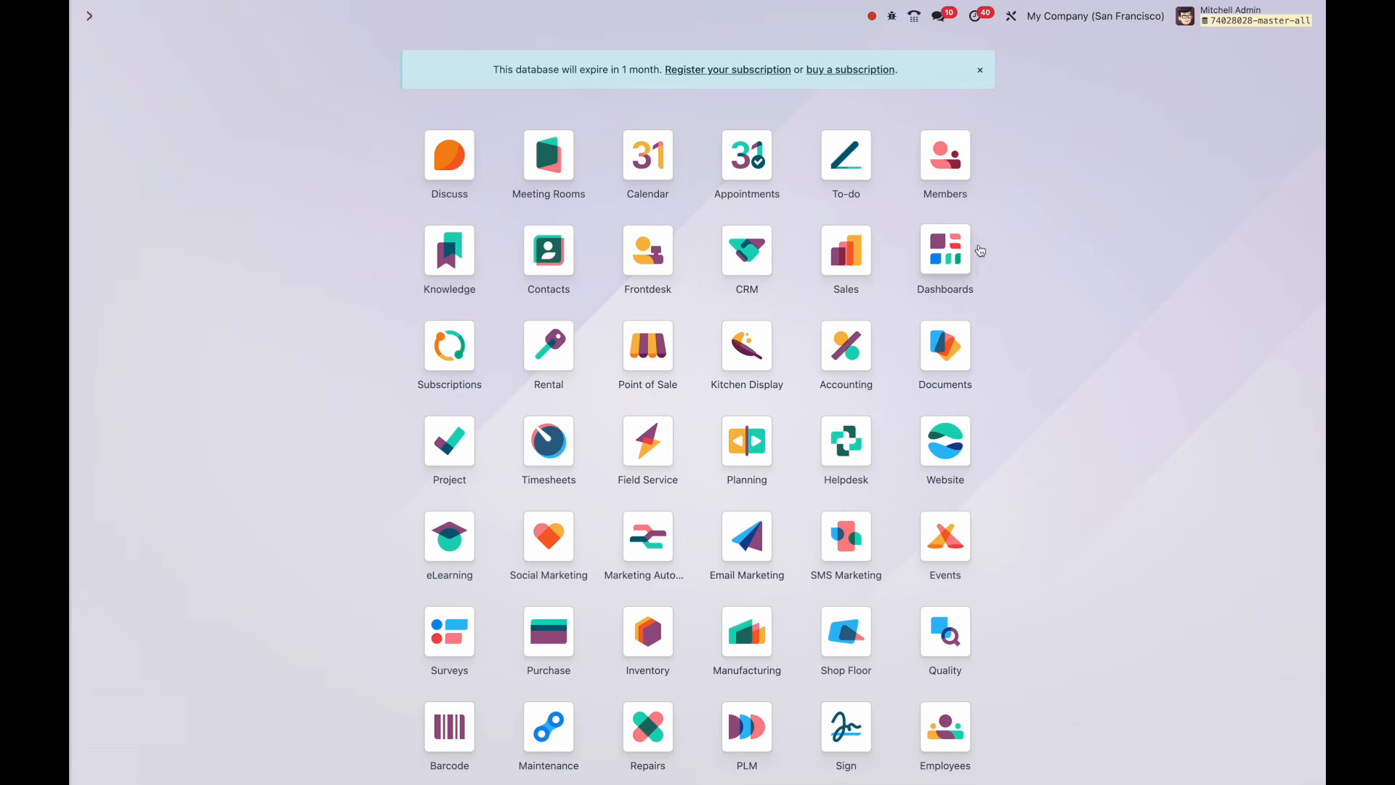
# Open the Dashboards app to view the Sales dashboard KPIs and Monthly Sales chart.
pyautogui.click(956, 254)
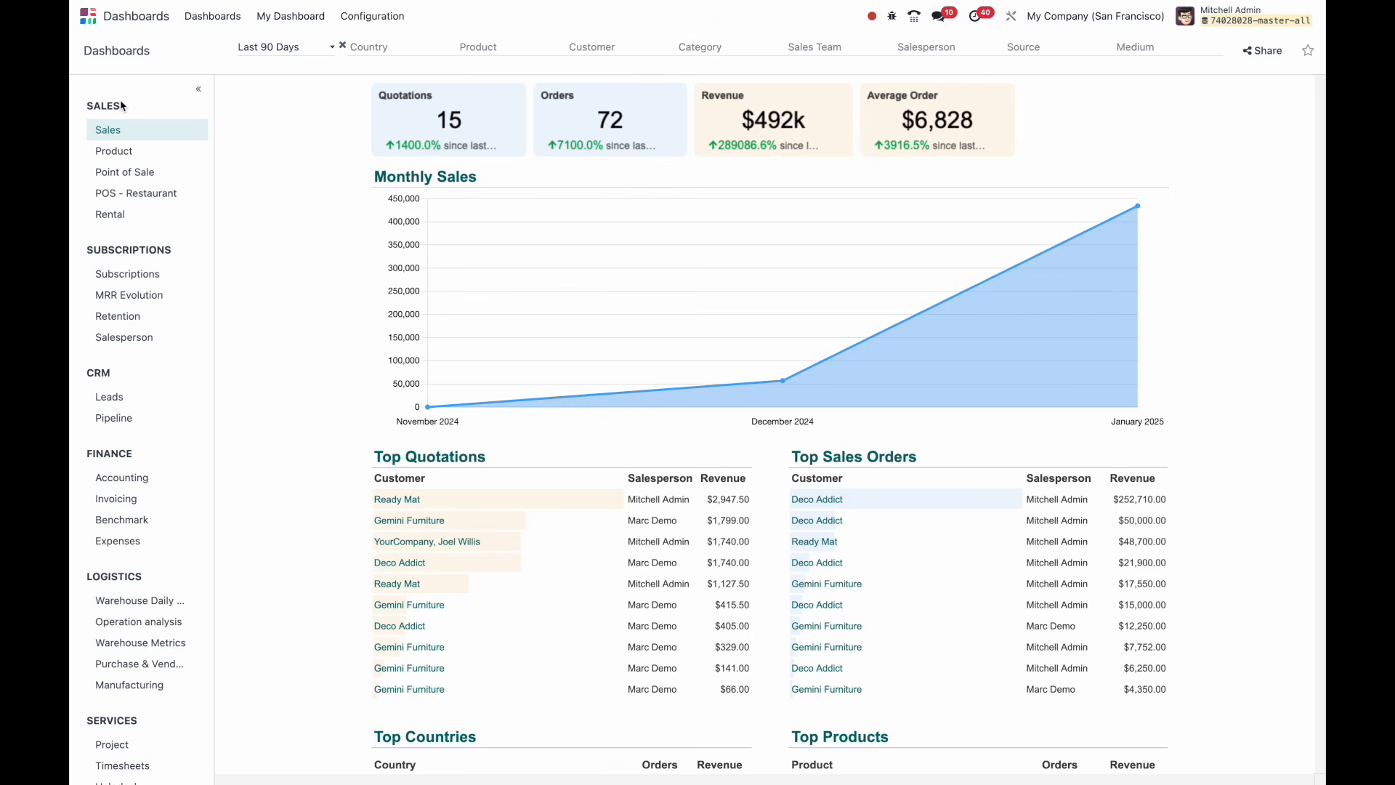
pyautogui.click(126, 154)
pyautogui.click(128, 176)
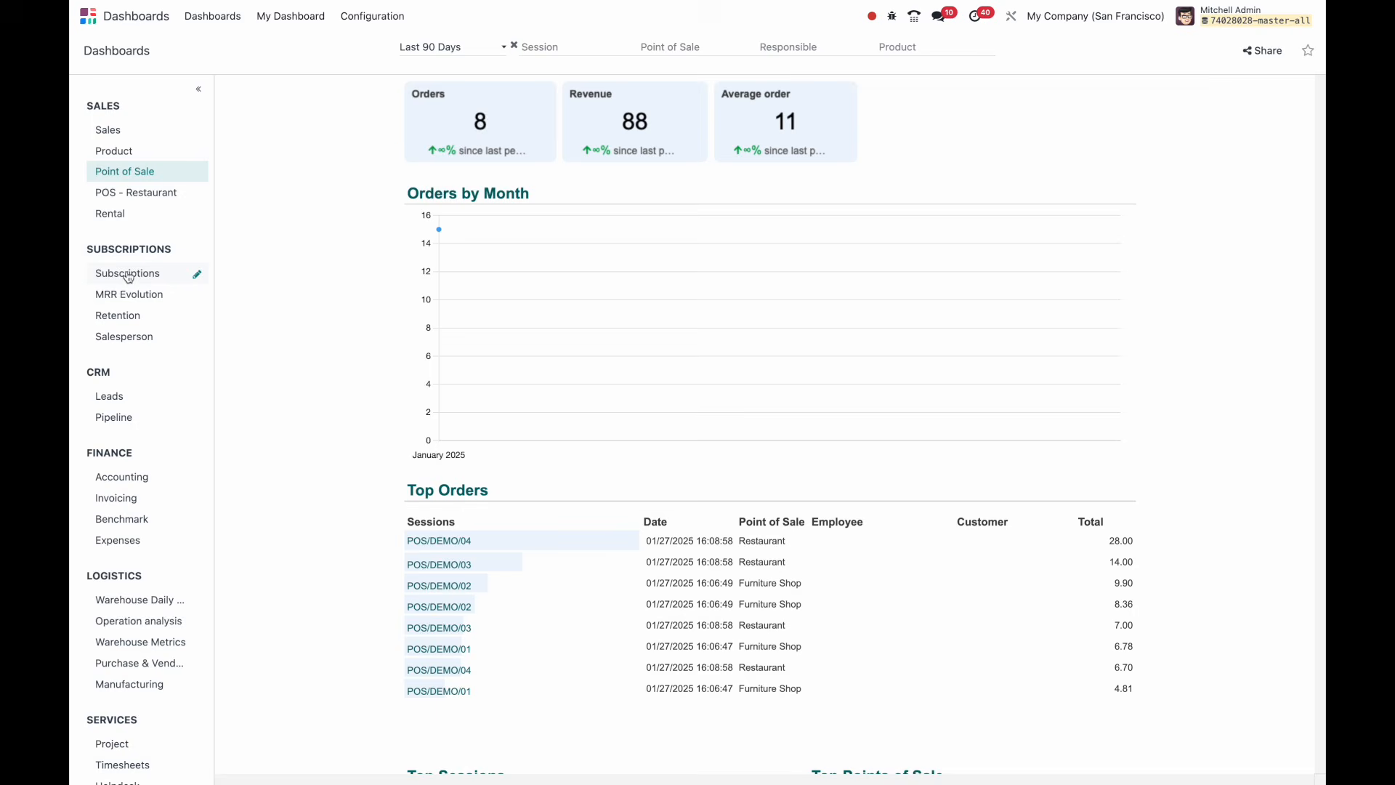
pyautogui.click(128, 297)
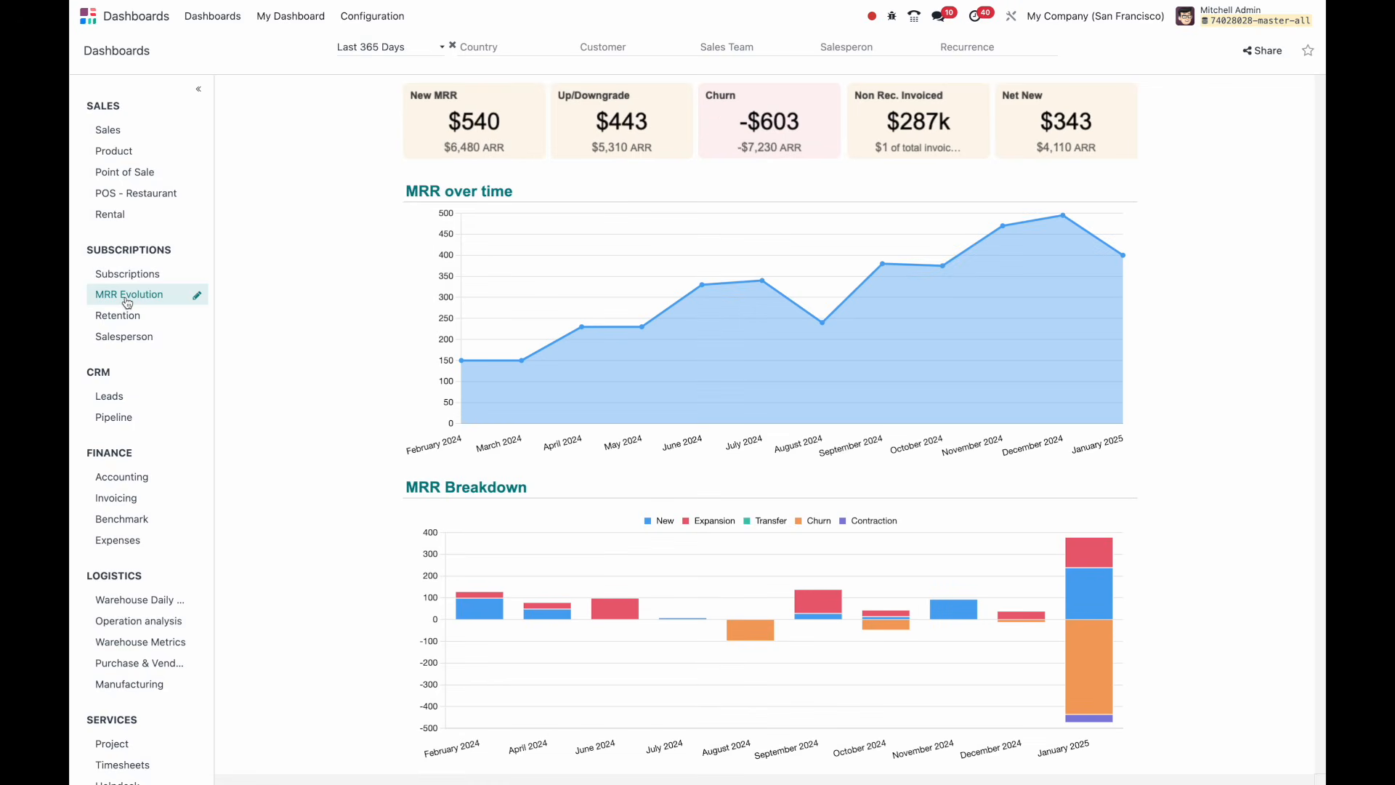
pyautogui.click(123, 402)
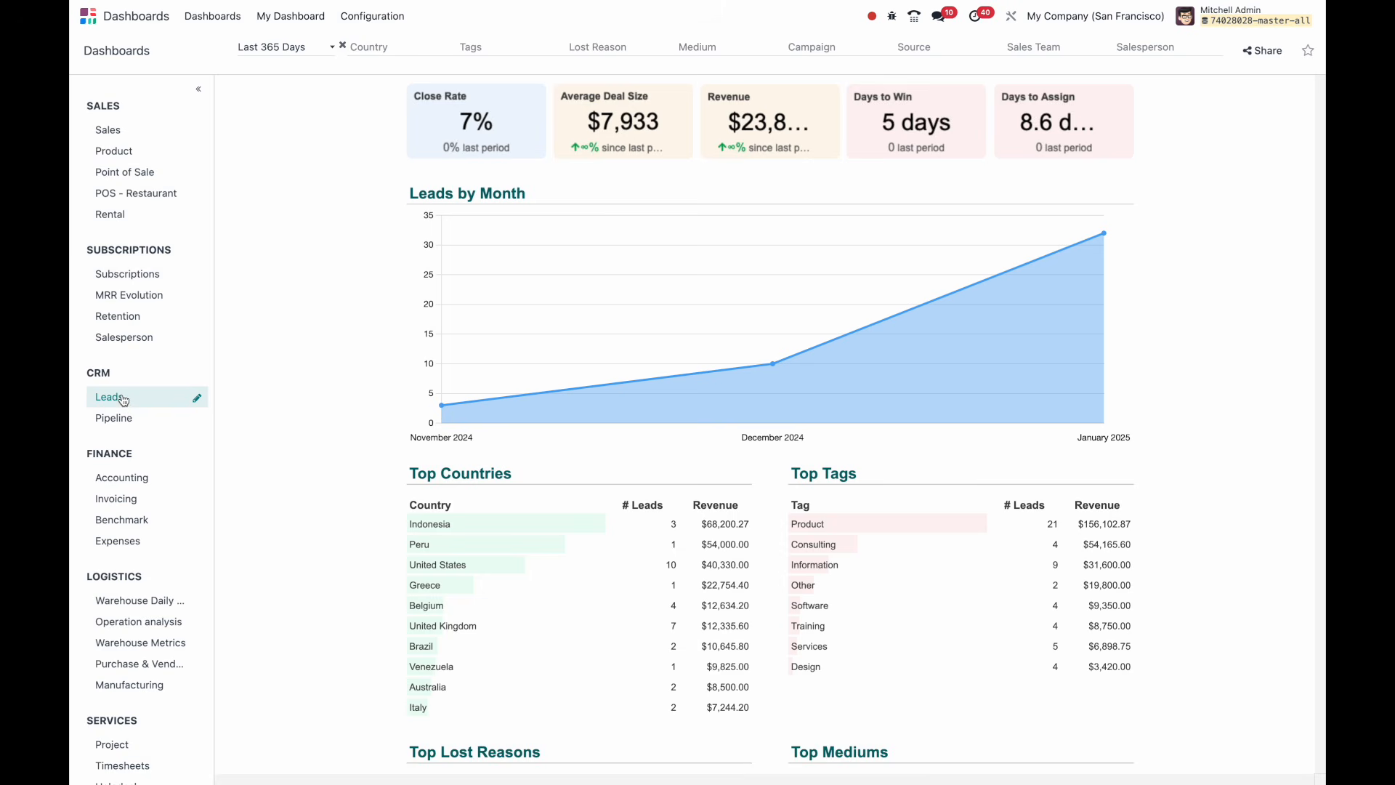
pyautogui.scroll(-3, 129, 443)
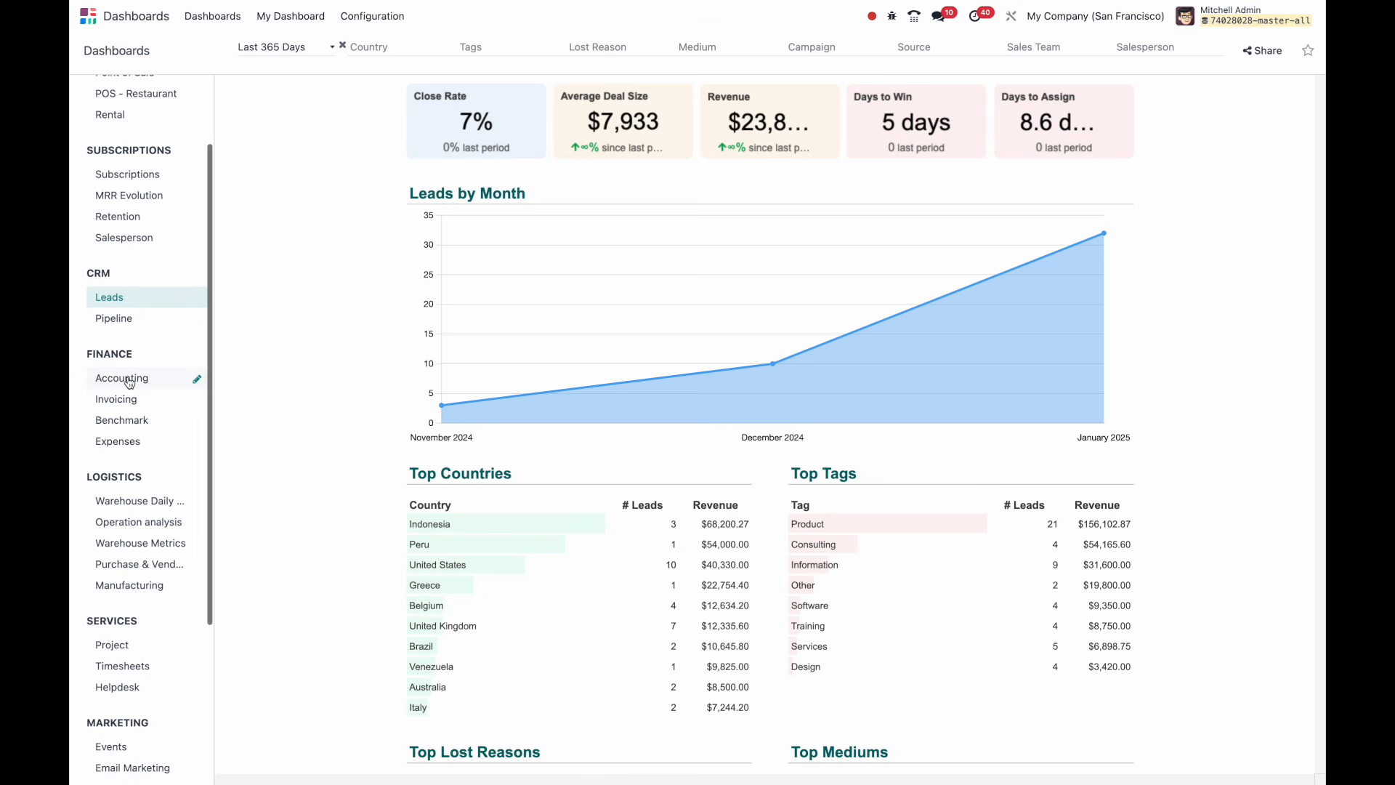
pyautogui.click(129, 421)
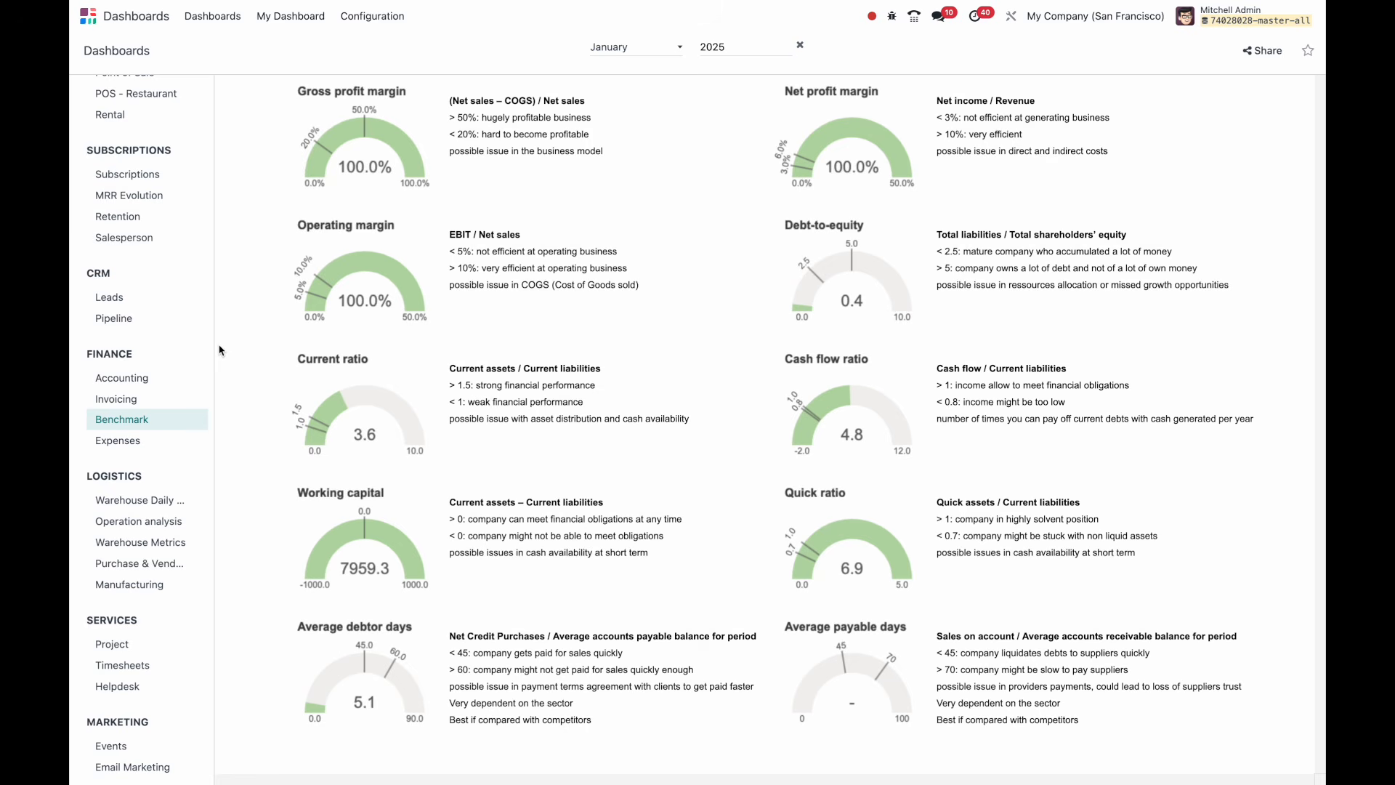
pyautogui.scroll(-6, 172, 512)
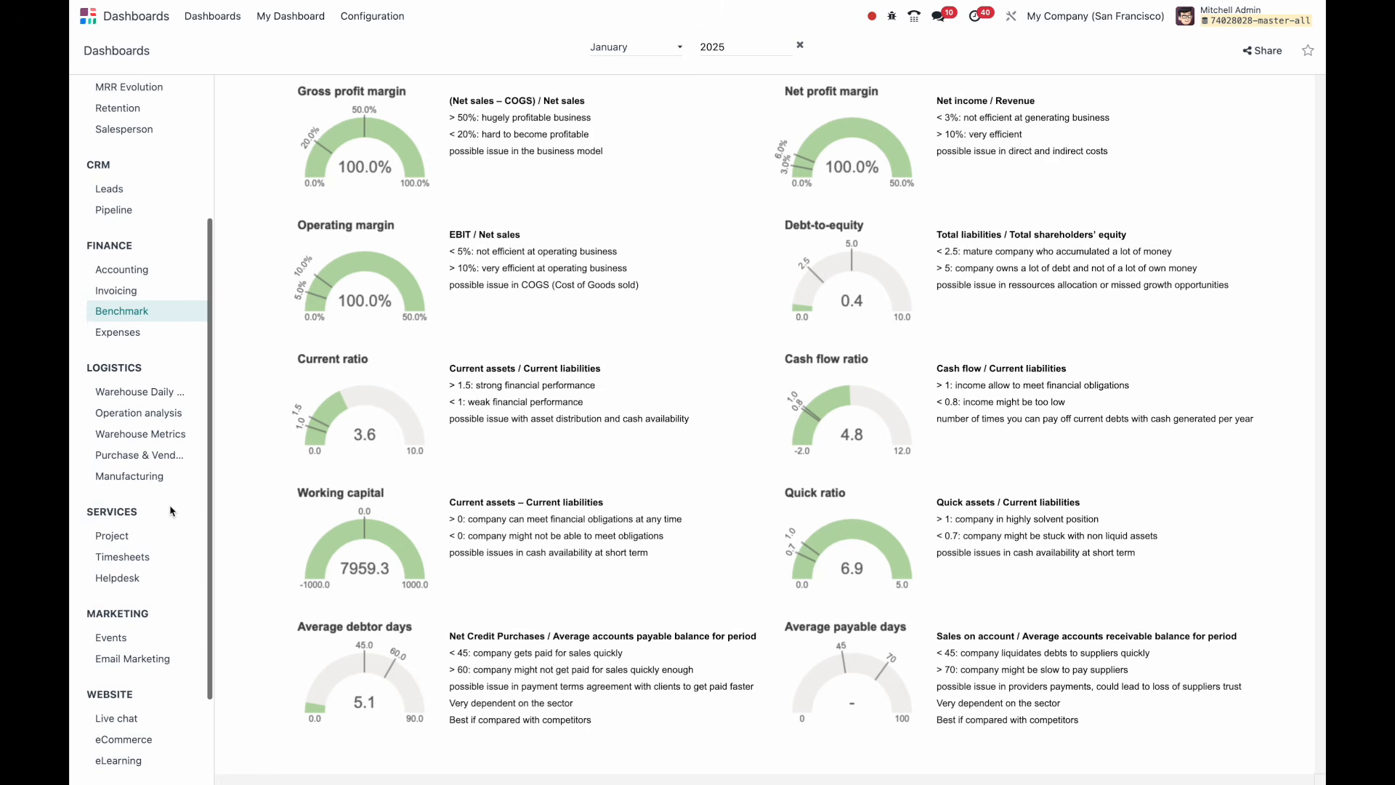
pyautogui.scroll(-1, 132, 562)
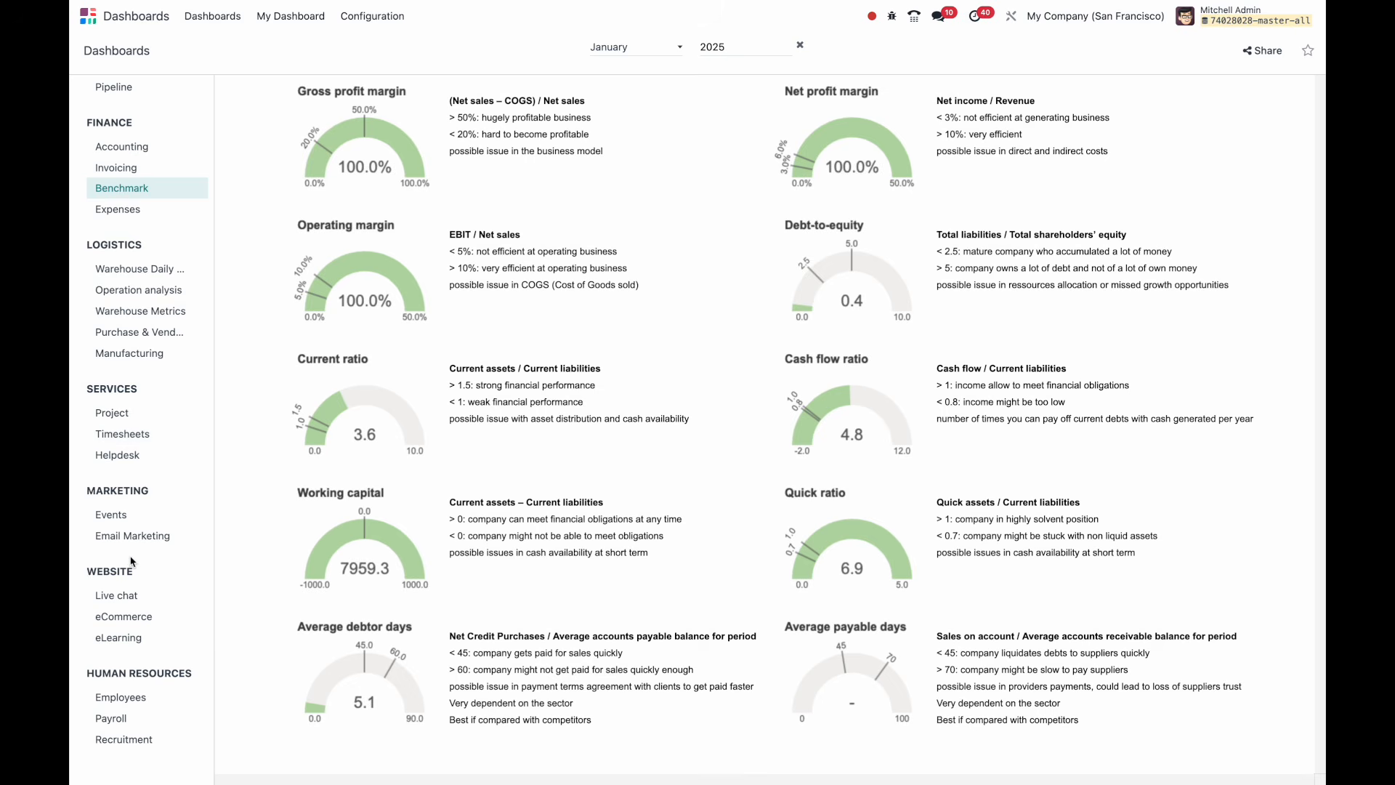
pyautogui.scroll(9, 131, 561)
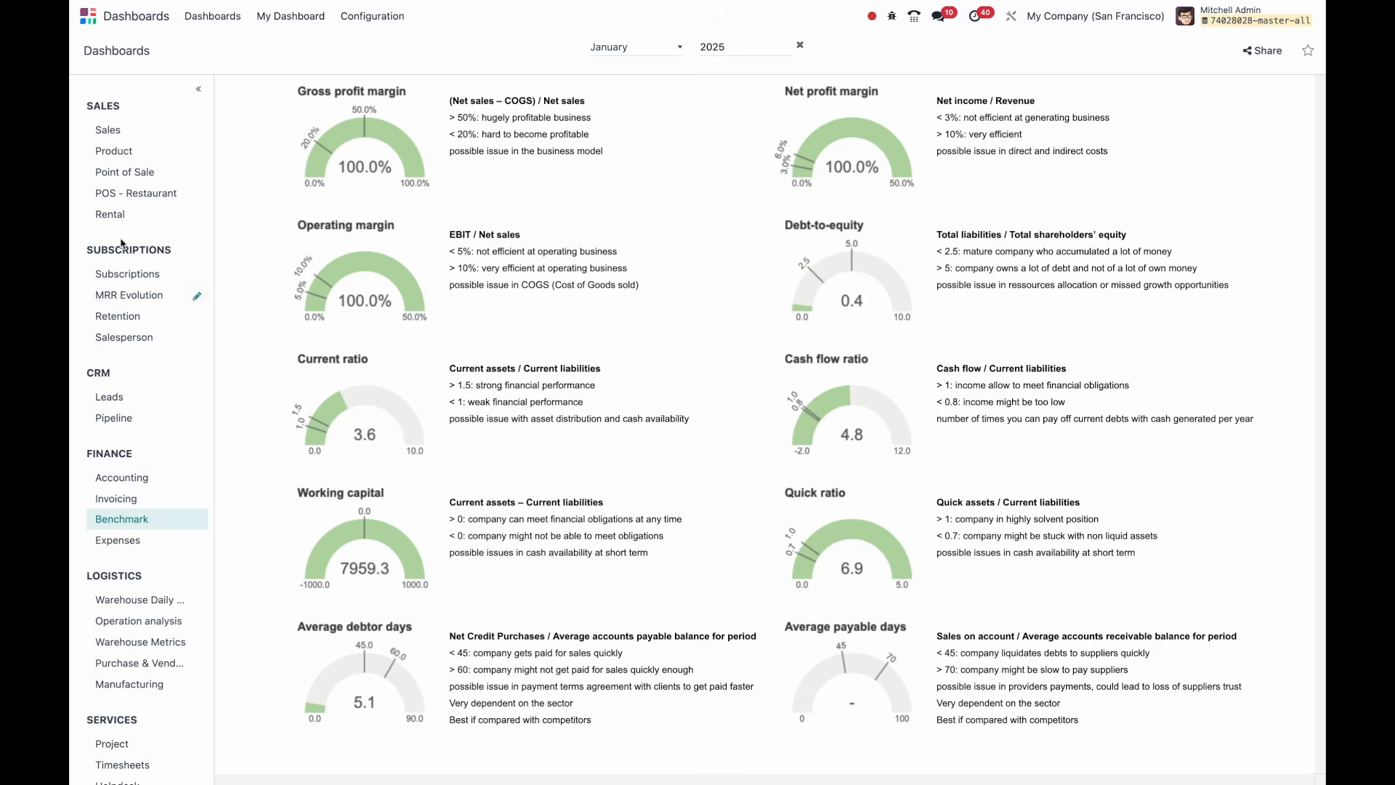
pyautogui.click(127, 138)
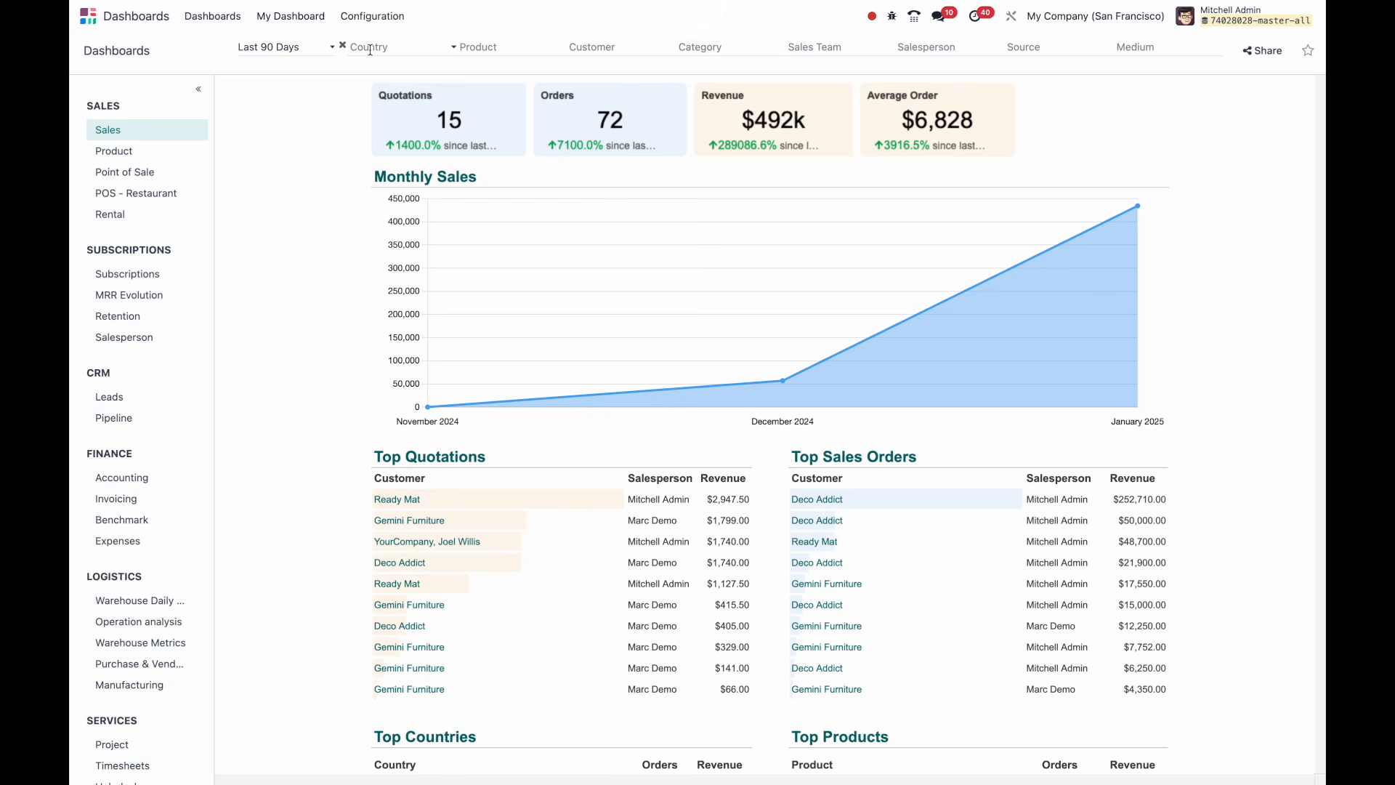
# Try a Bolt product filter on the dashboard, remove it, and browse the product list.
pyautogui.click(514, 49)
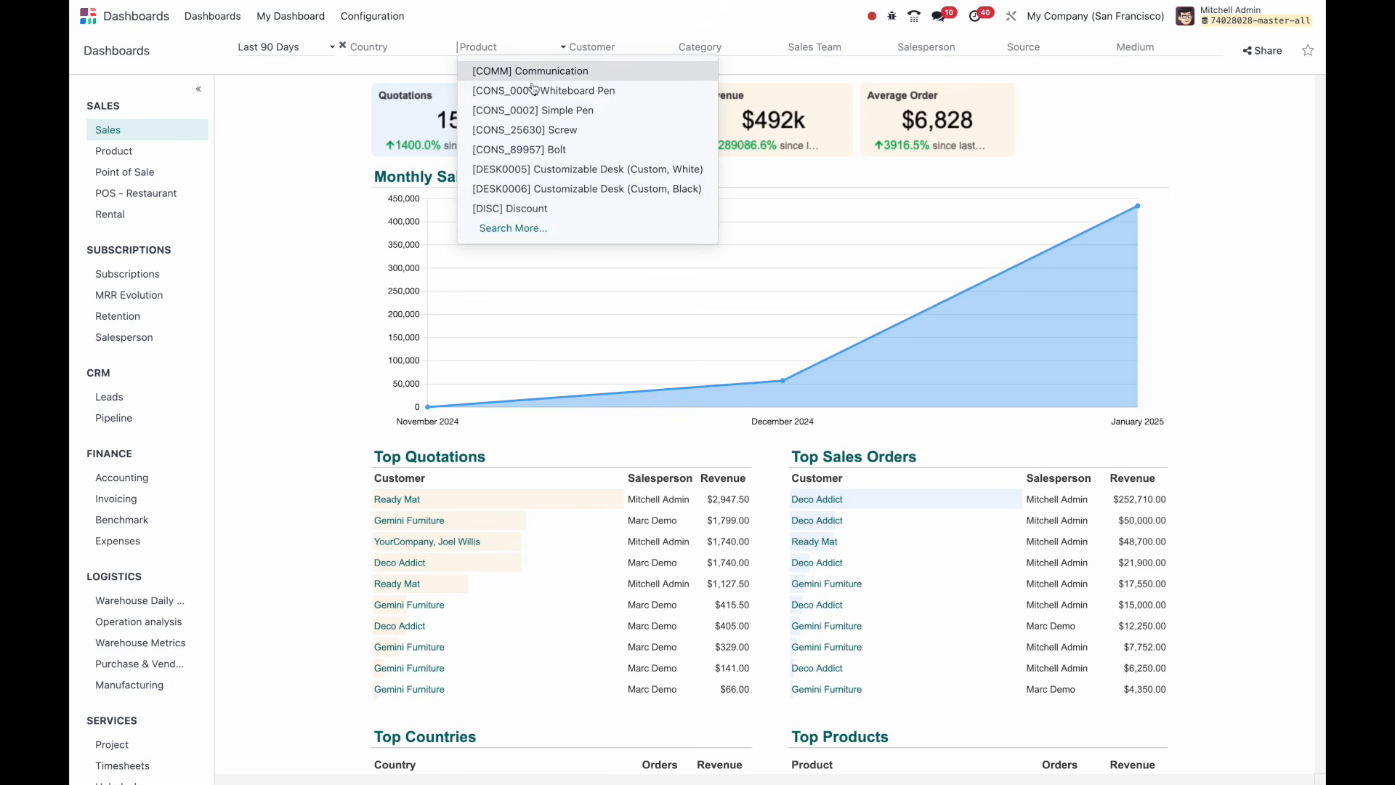
pyautogui.click(544, 149)
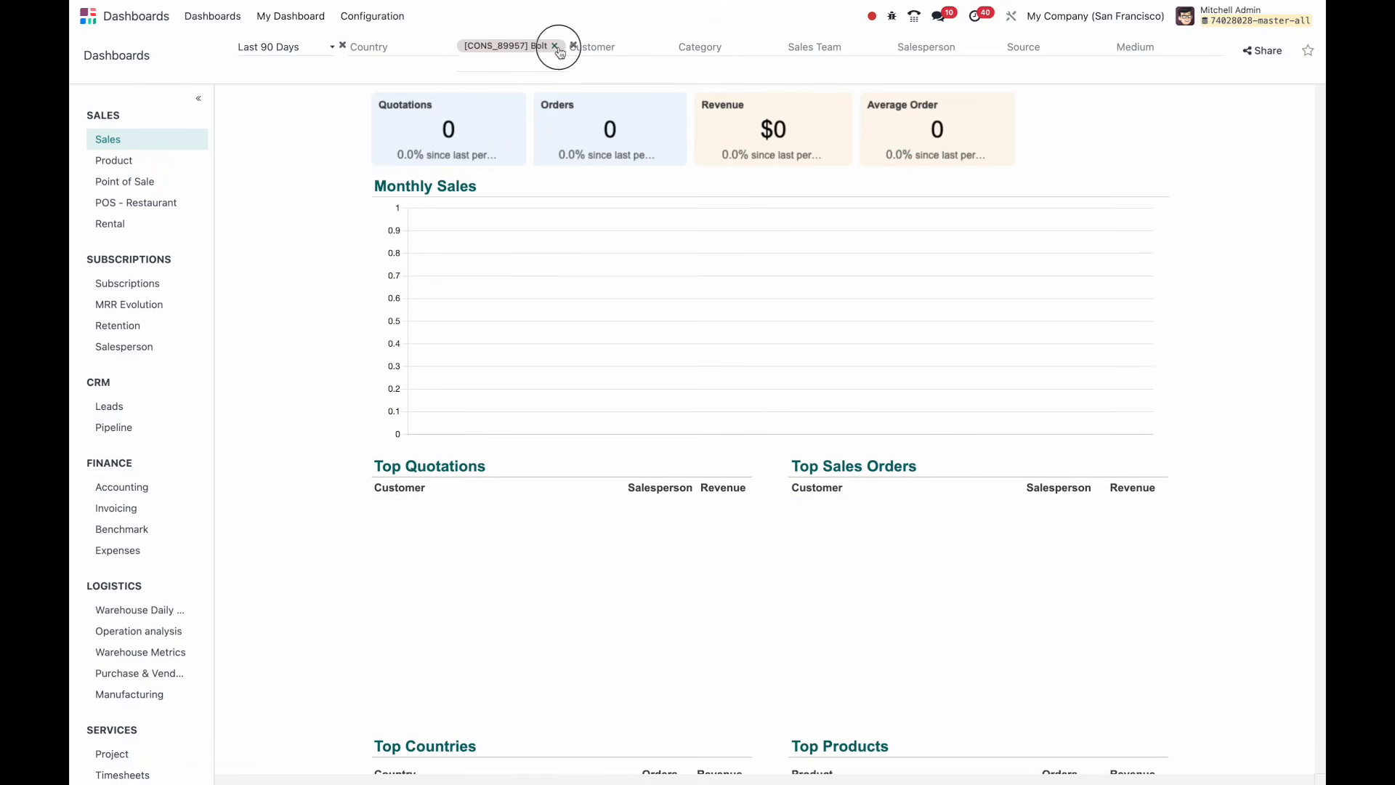
pyautogui.click(555, 46)
pyautogui.click(536, 46)
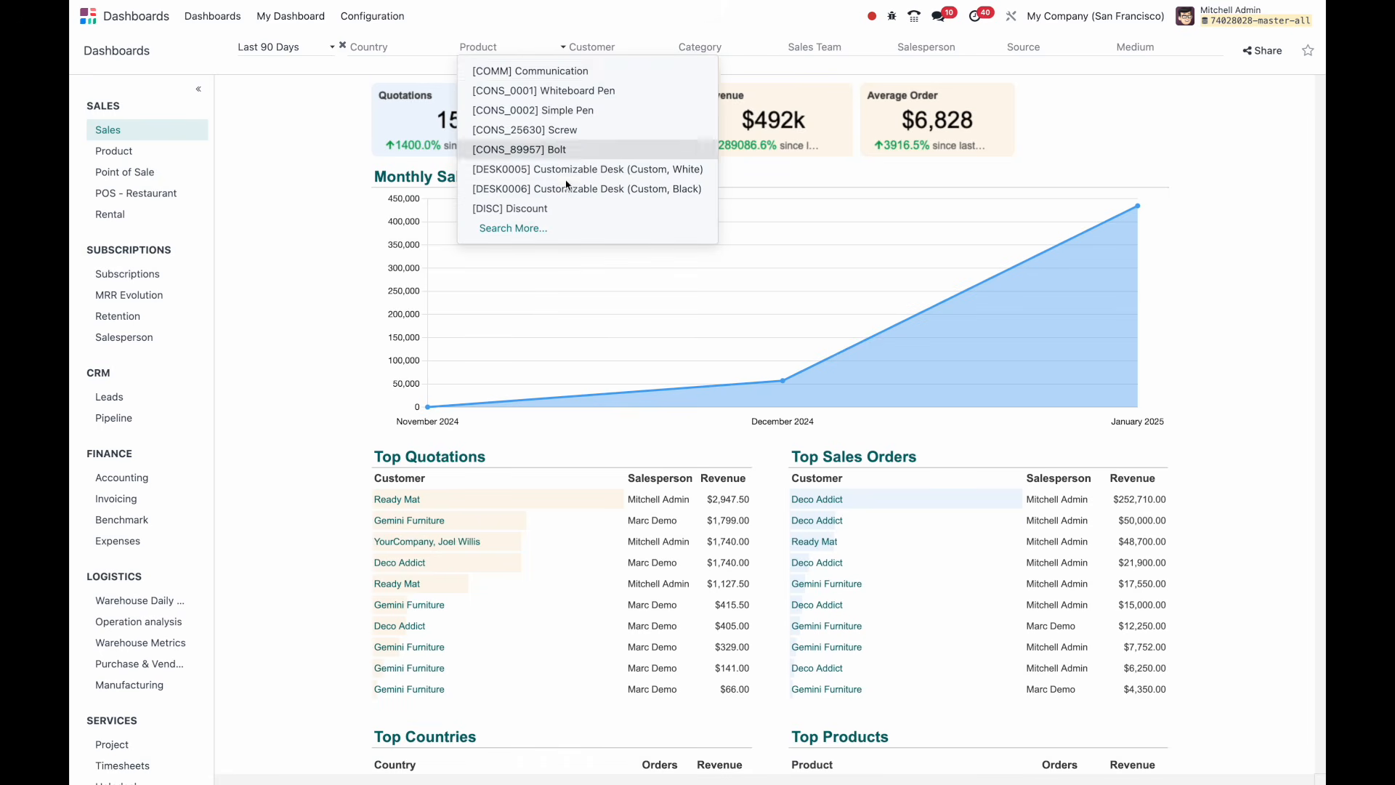
pyautogui.scroll(-3, 873, 753)
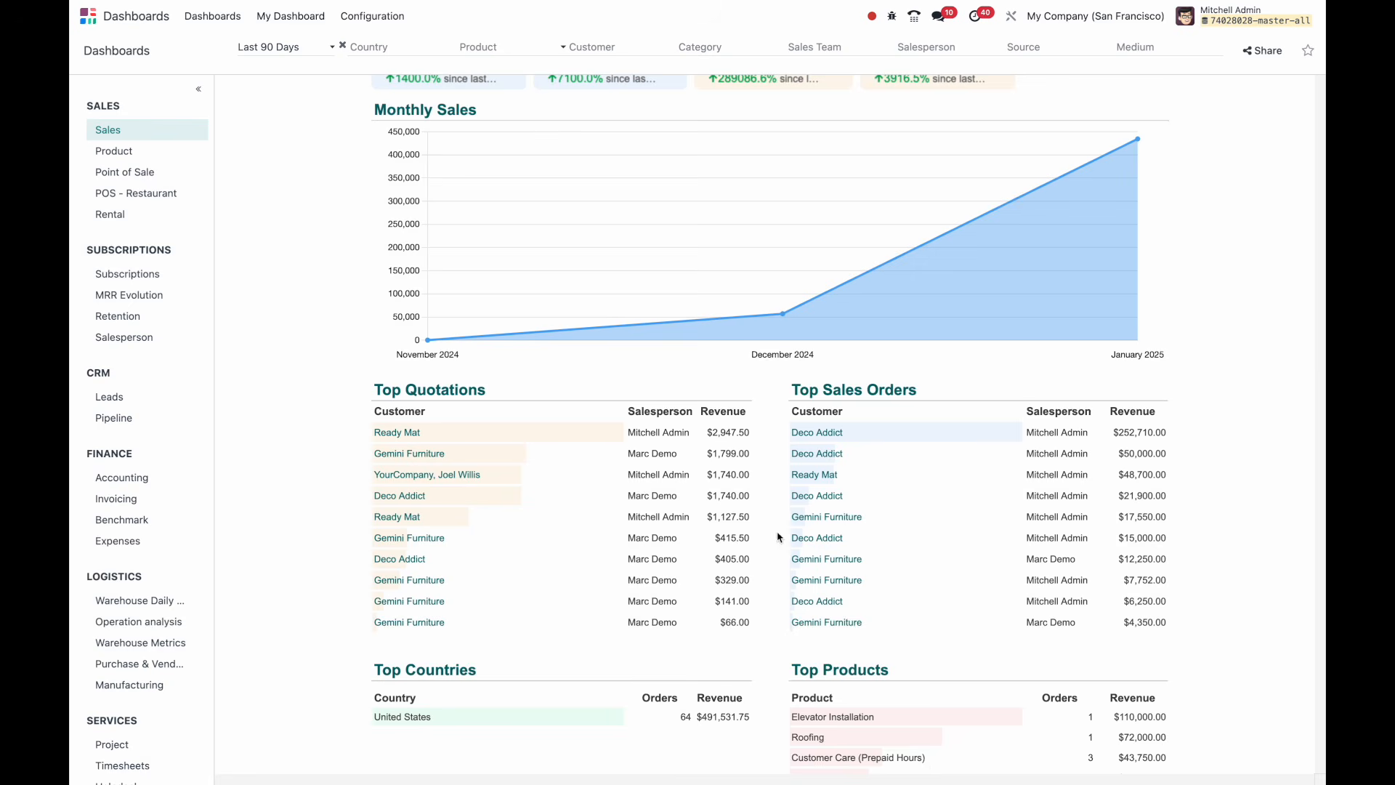
pyautogui.scroll(3, 806, 647)
# Filter the dashboard to the Roofing product via a 'roof' search, review it, then clear it.
pyautogui.write('roof')
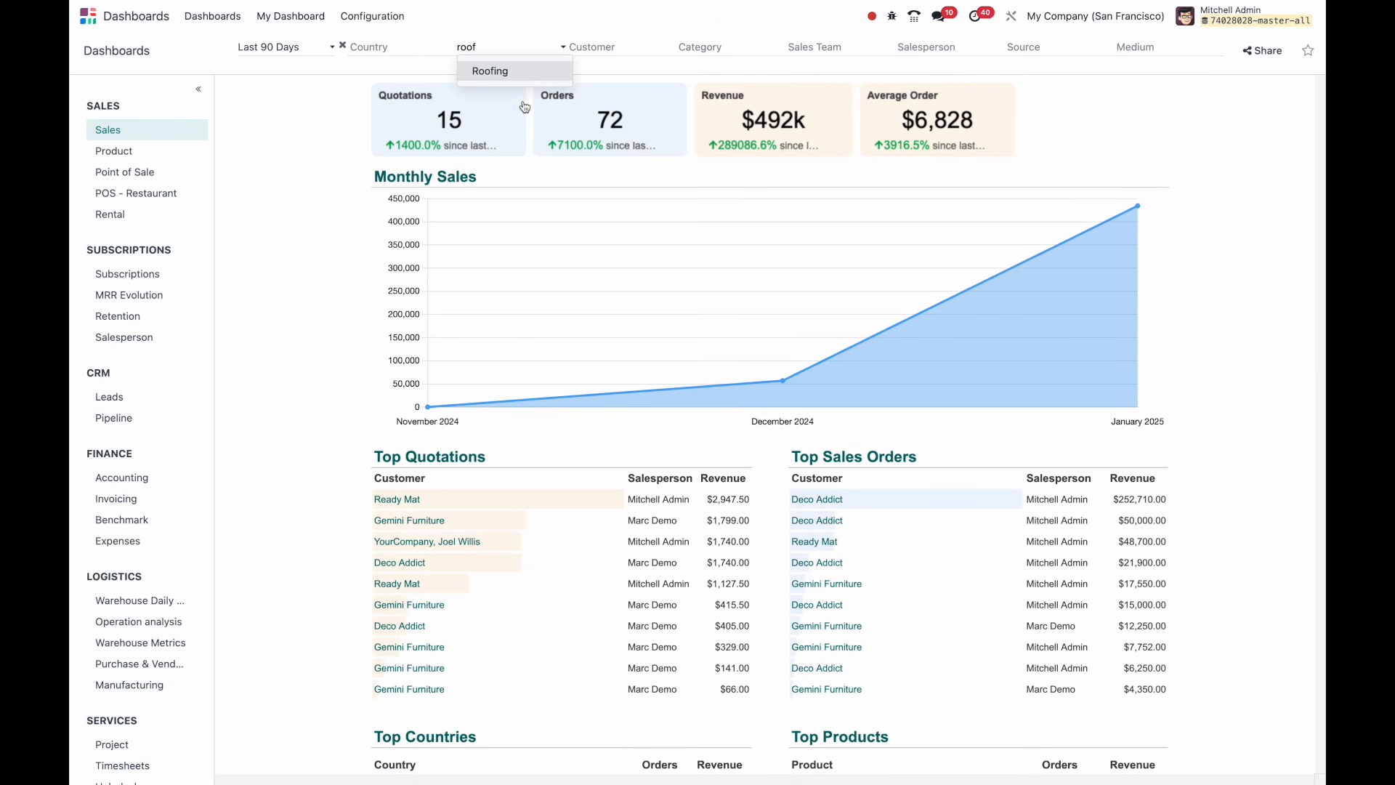
pyautogui.click(517, 73)
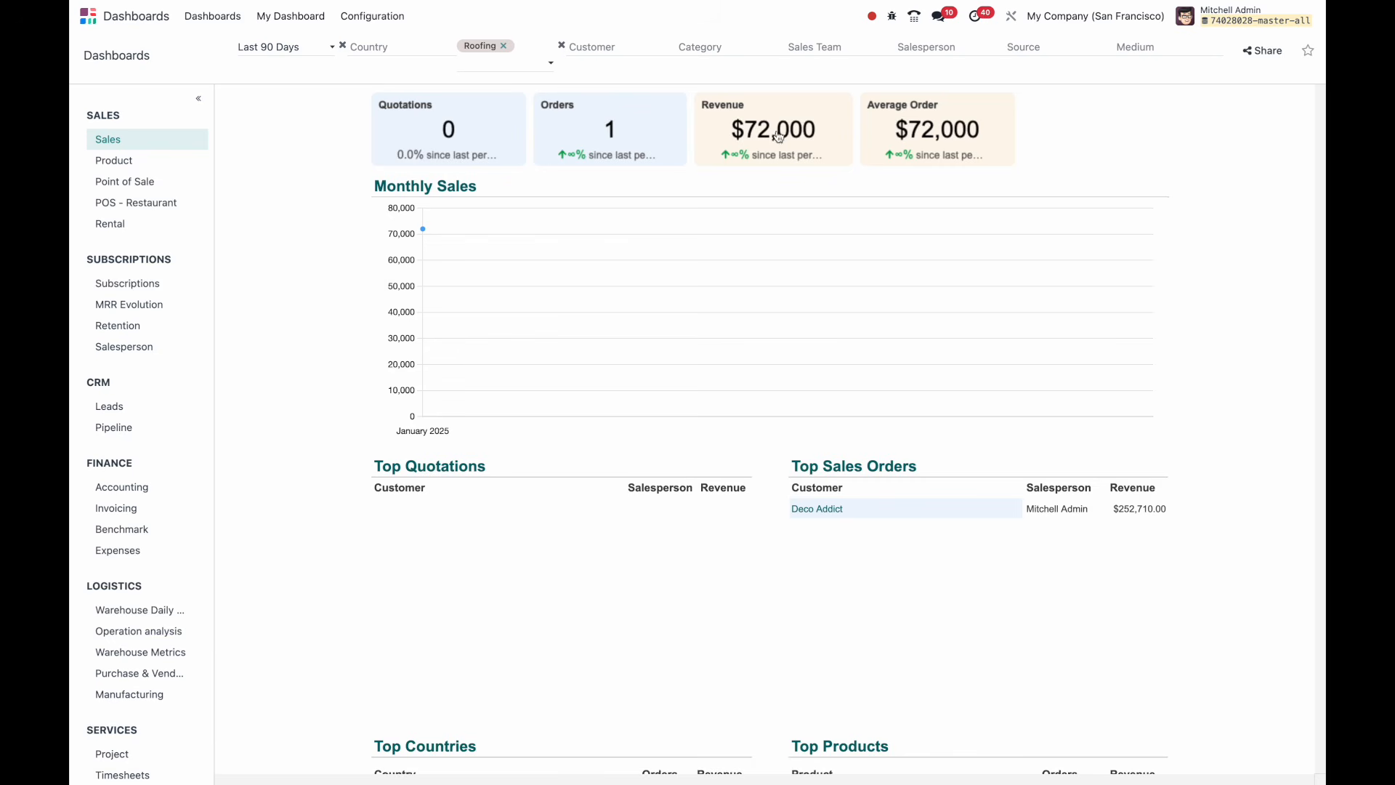
pyautogui.scroll(-3, 802, 475)
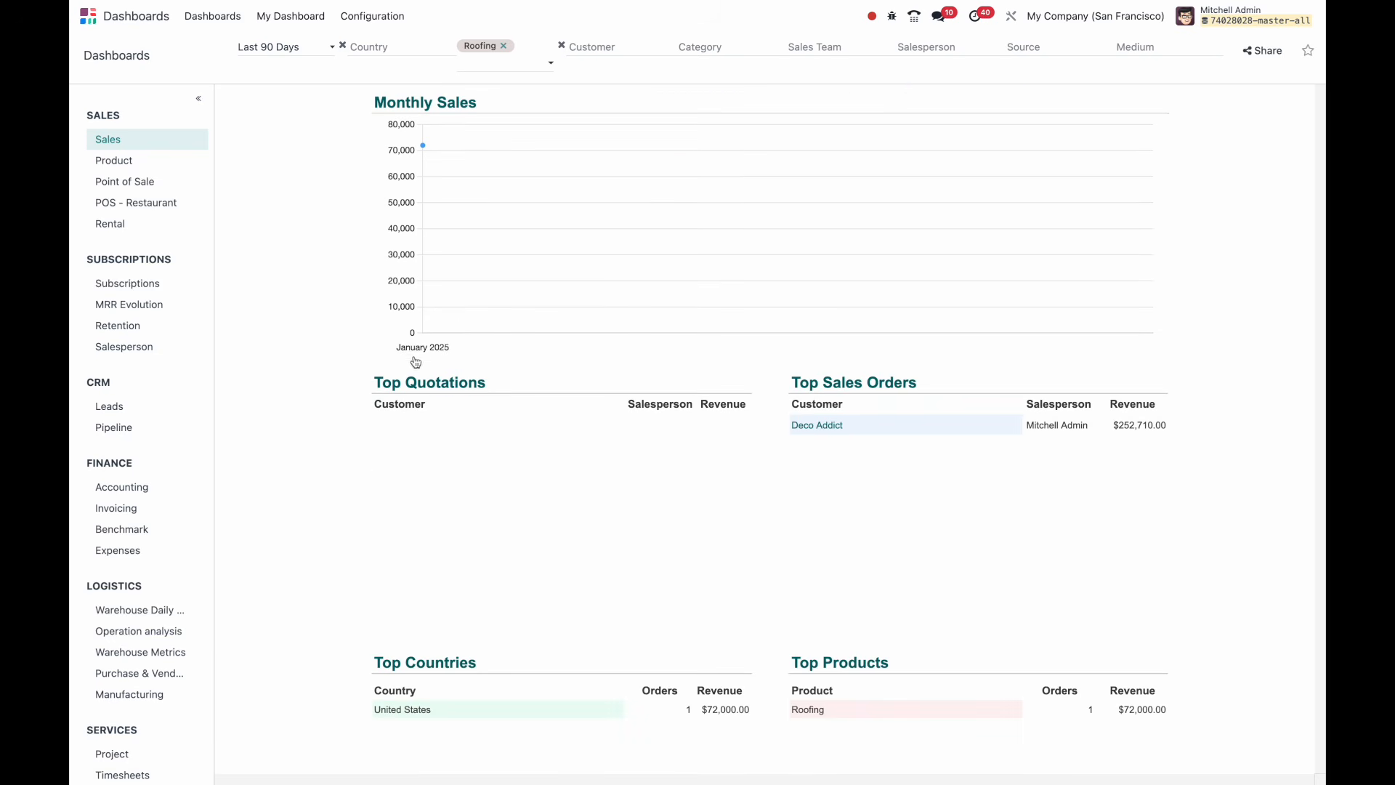
pyautogui.scroll(-2, 691, 505)
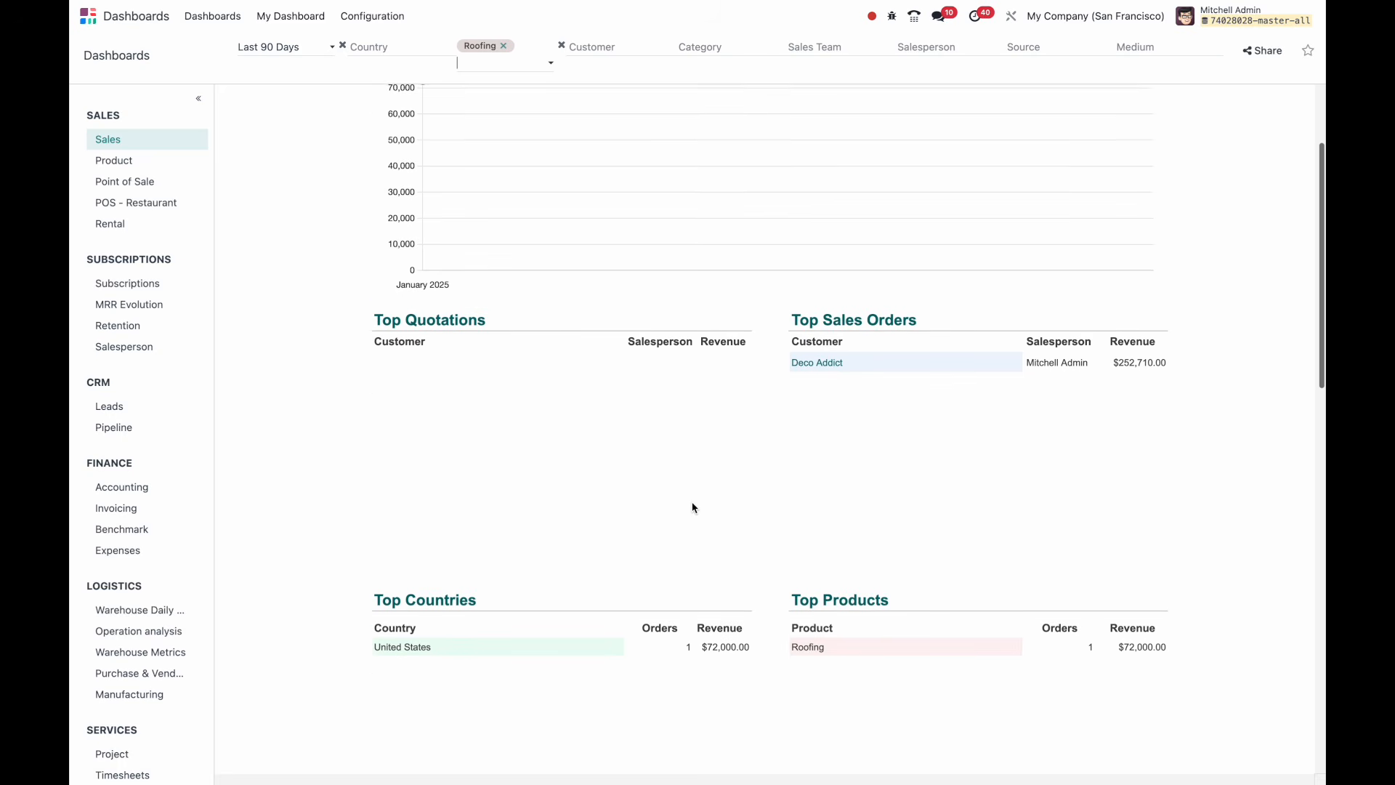
pyautogui.scroll(5, 691, 504)
pyautogui.click(503, 46)
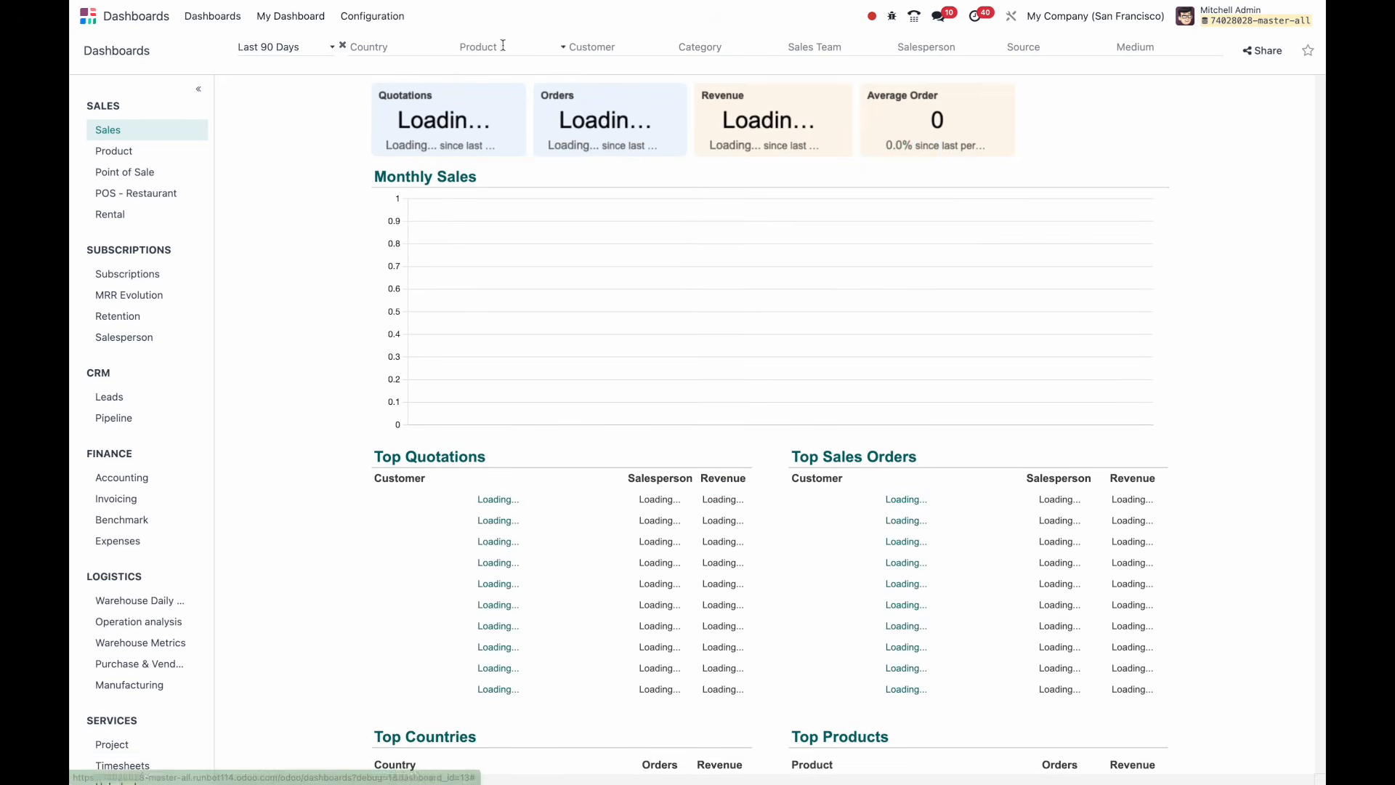
# Try the Clothes and then Furniture category filters, removing each.
pyautogui.click(721, 50)
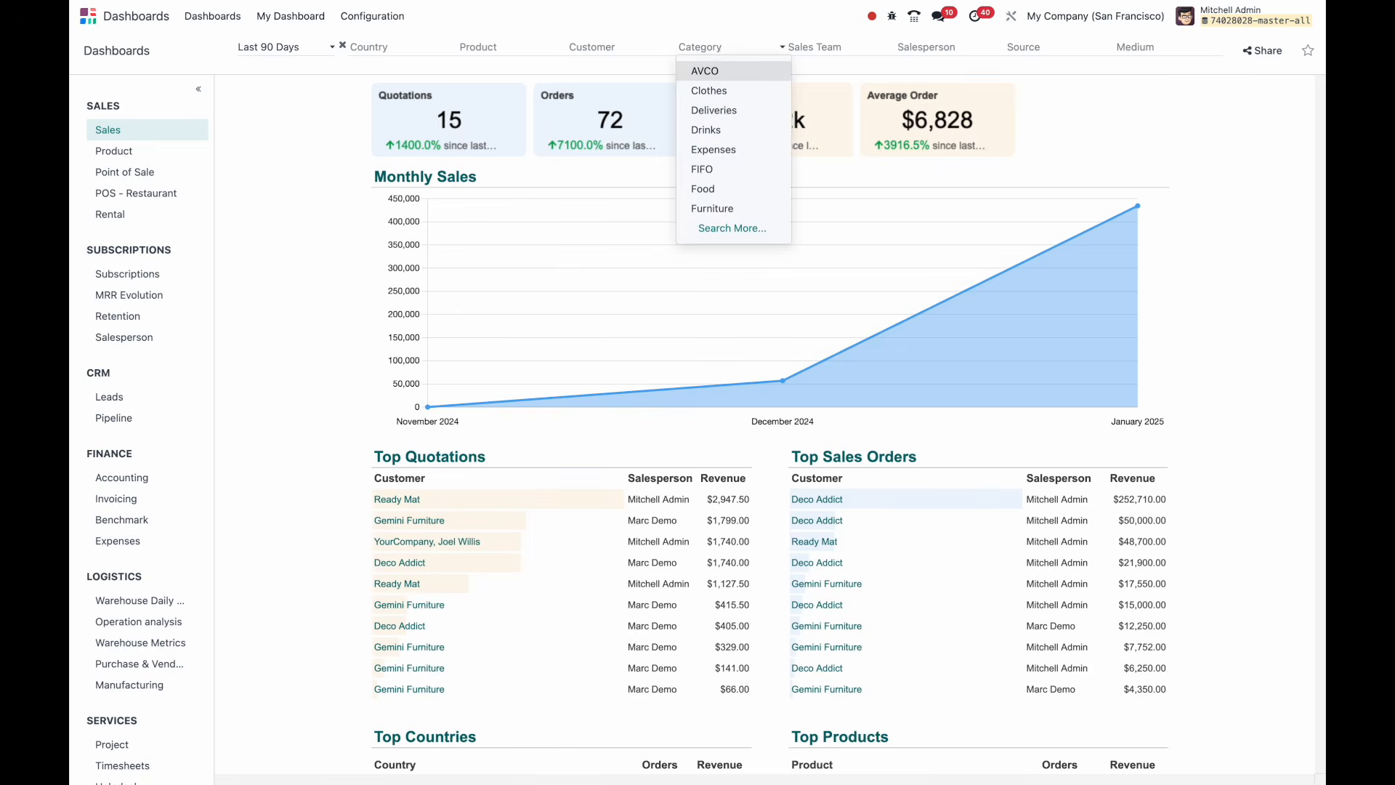
pyautogui.click(744, 90)
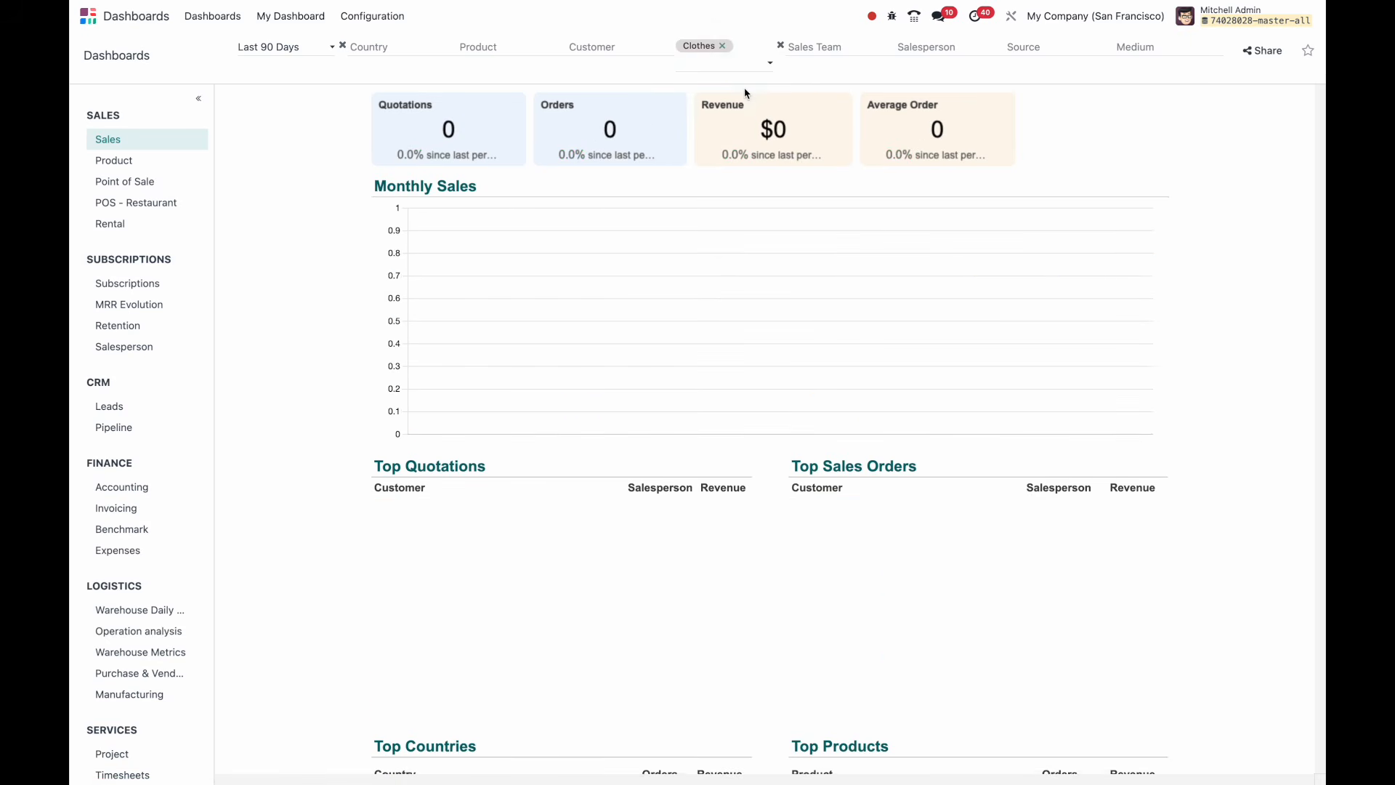
pyautogui.click(723, 46)
pyautogui.click(722, 46)
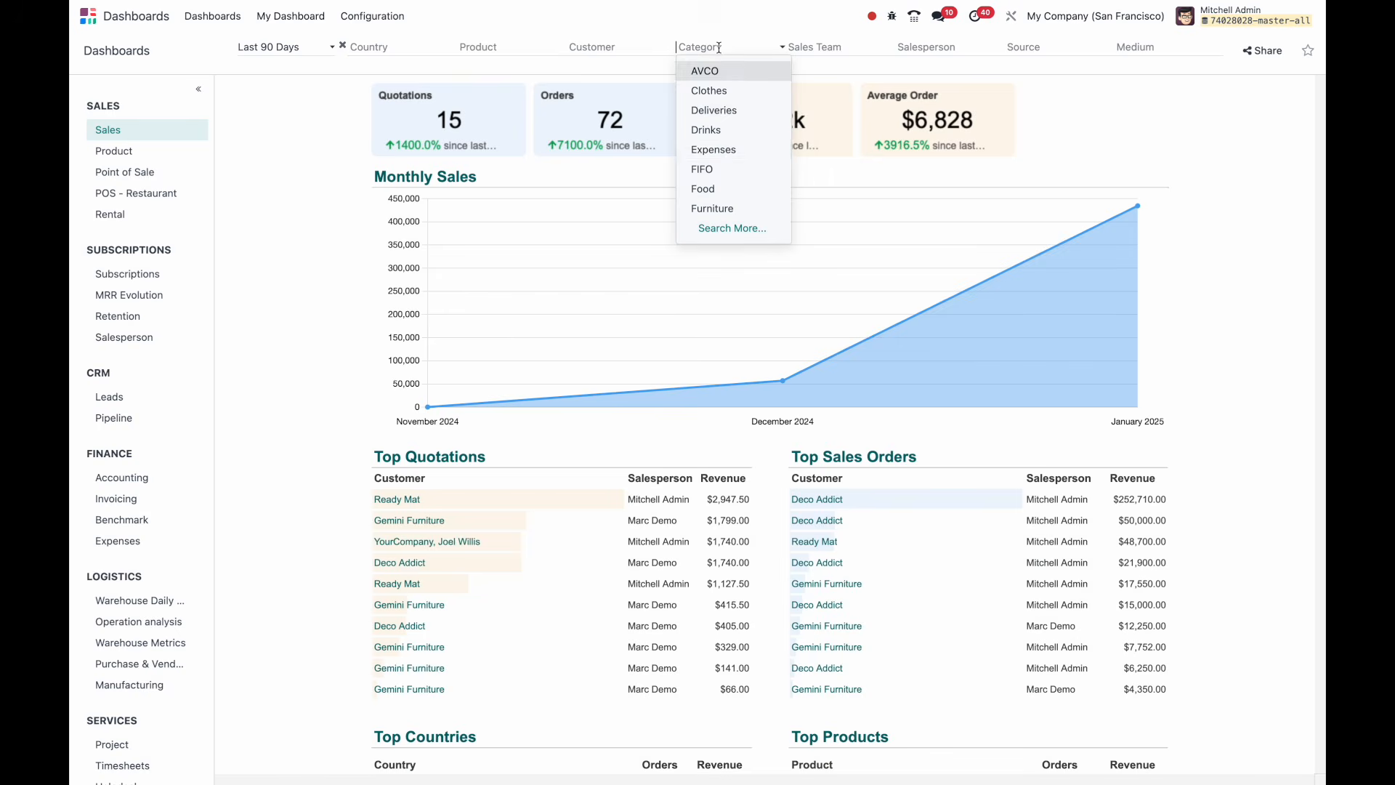
pyautogui.click(729, 209)
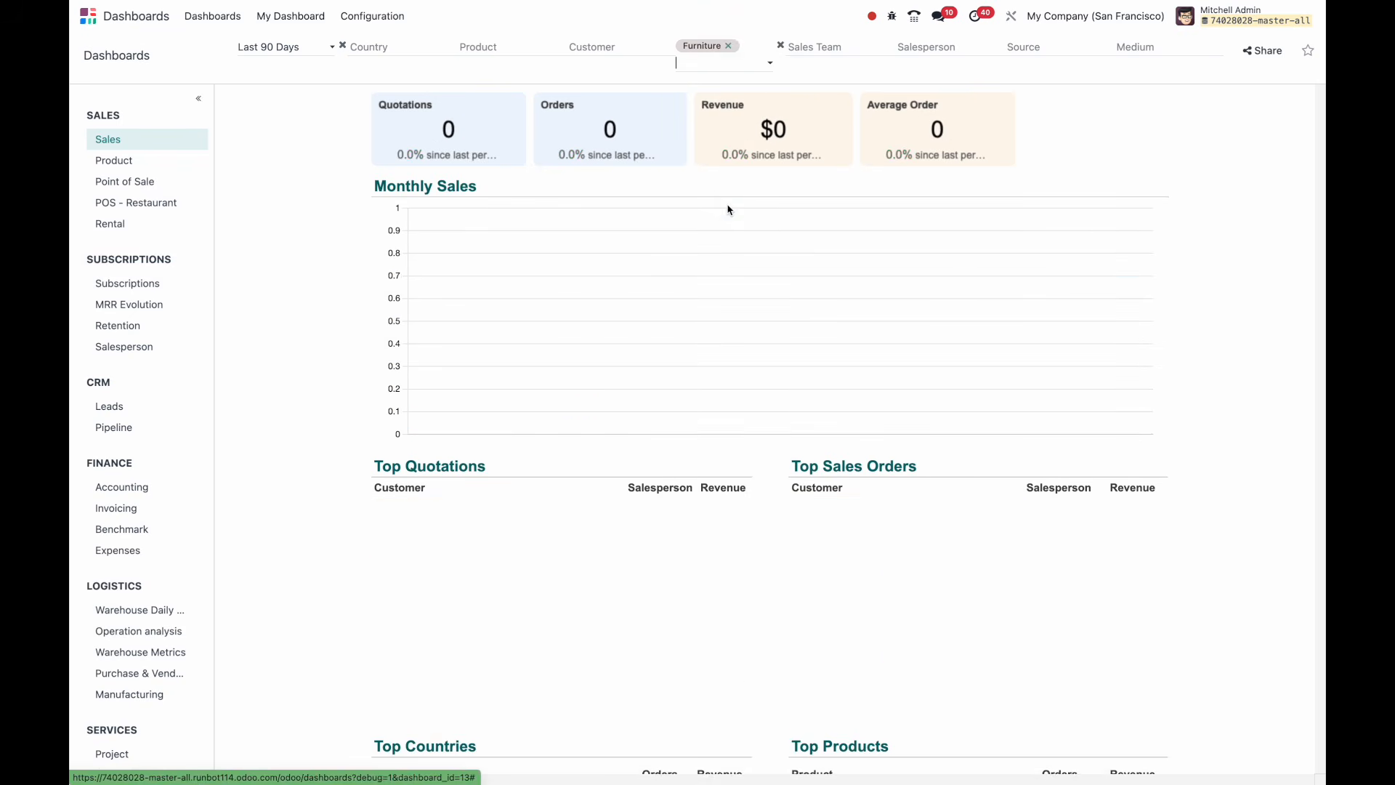
pyautogui.click(731, 48)
# Filter the dashboard to the Home Construction category by searching 'home'.
pyautogui.click(731, 48)
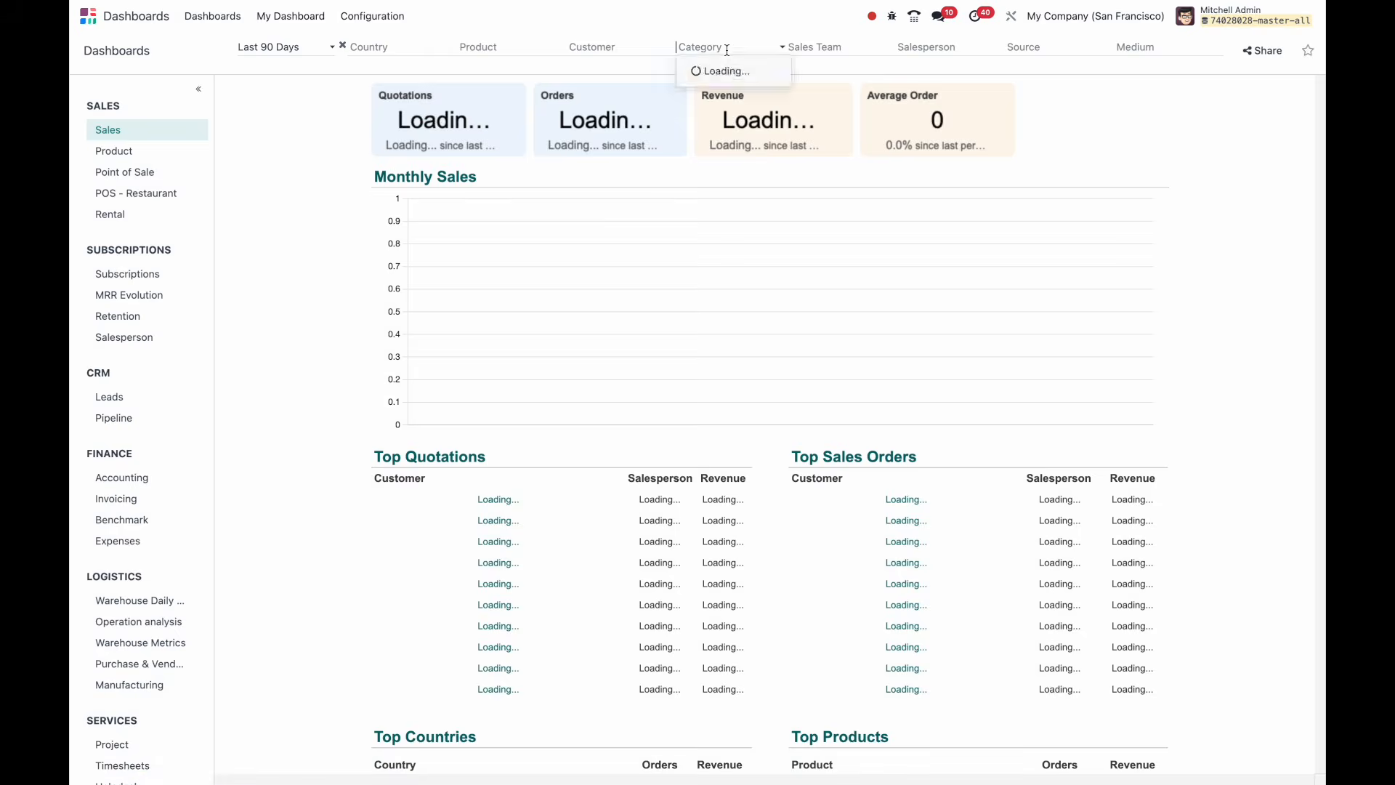
pyautogui.scroll(-7, 776, 367)
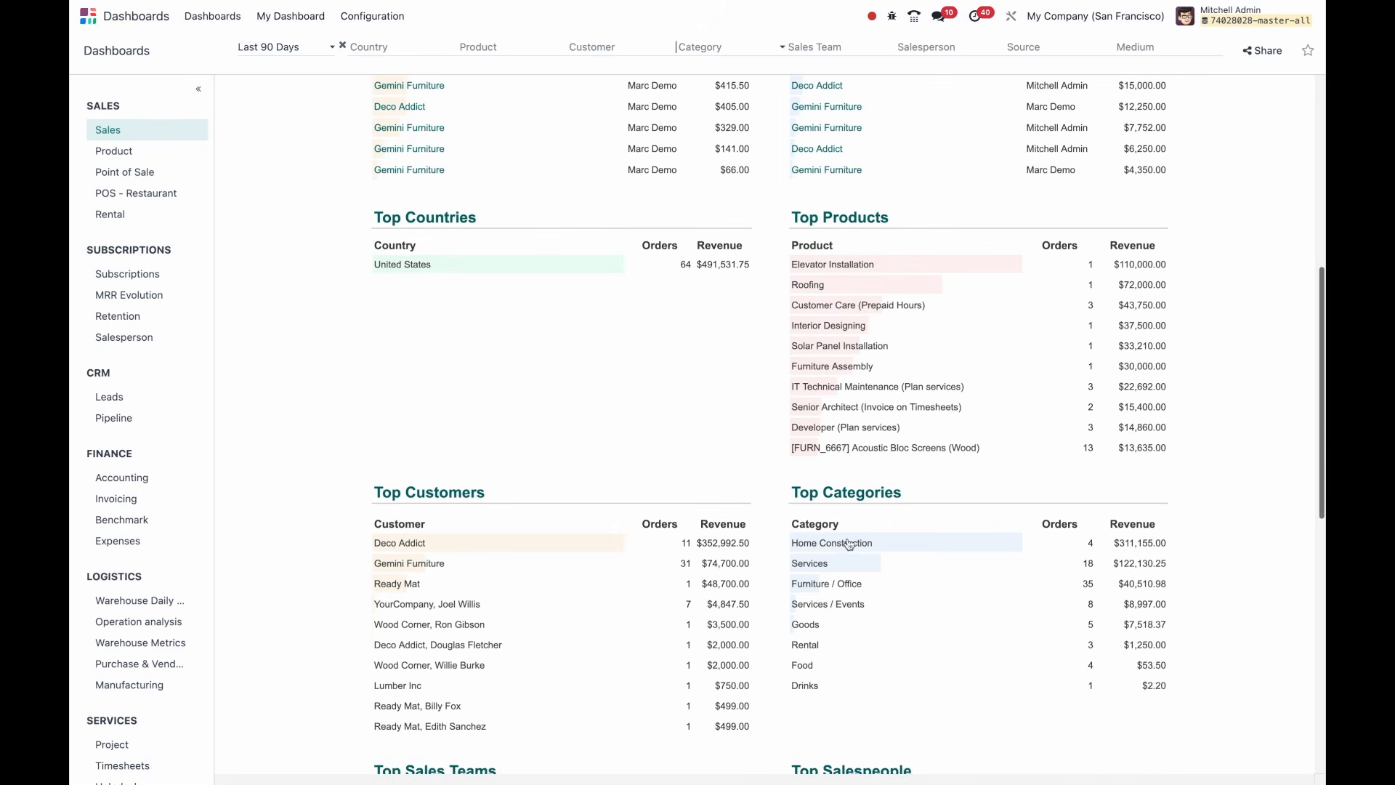
pyautogui.scroll(7, 777, 348)
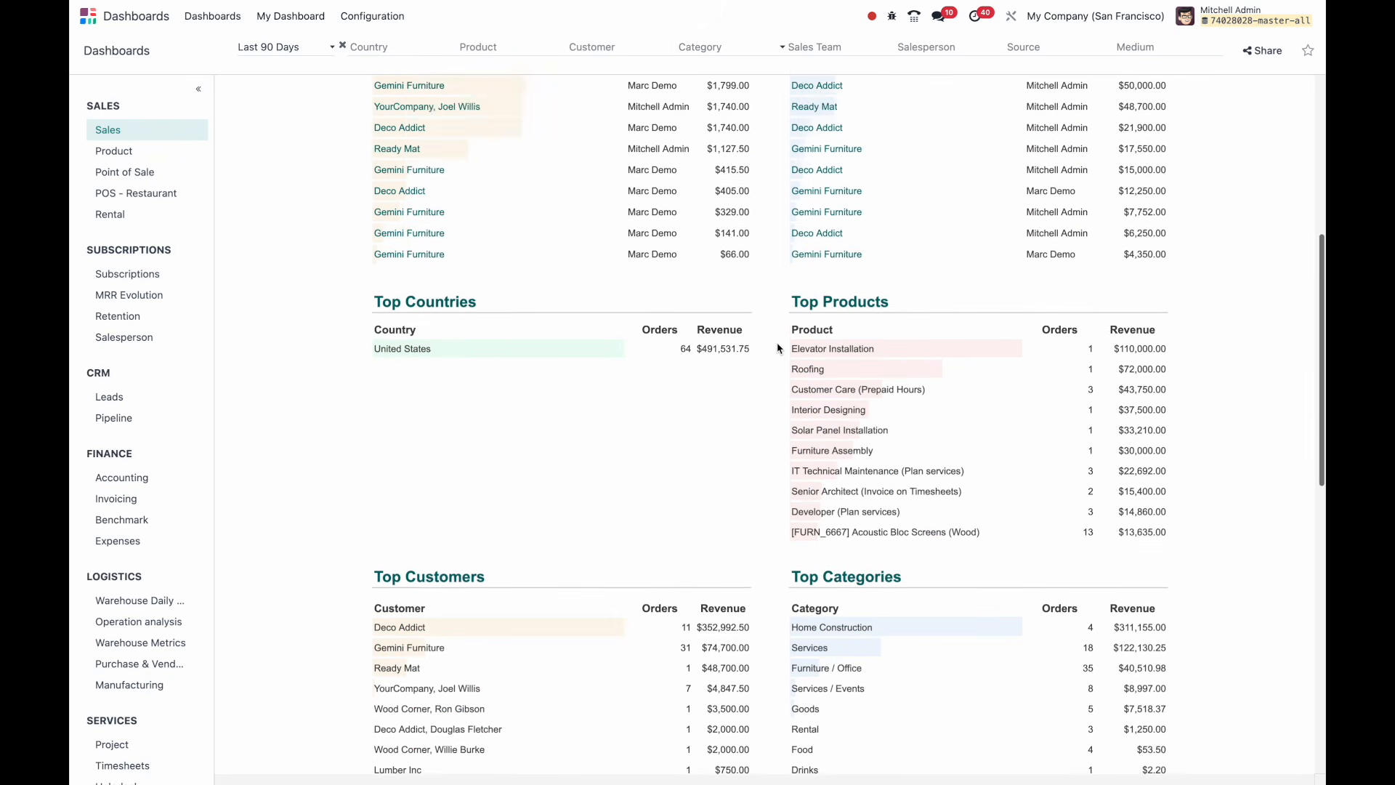
pyautogui.write('home')
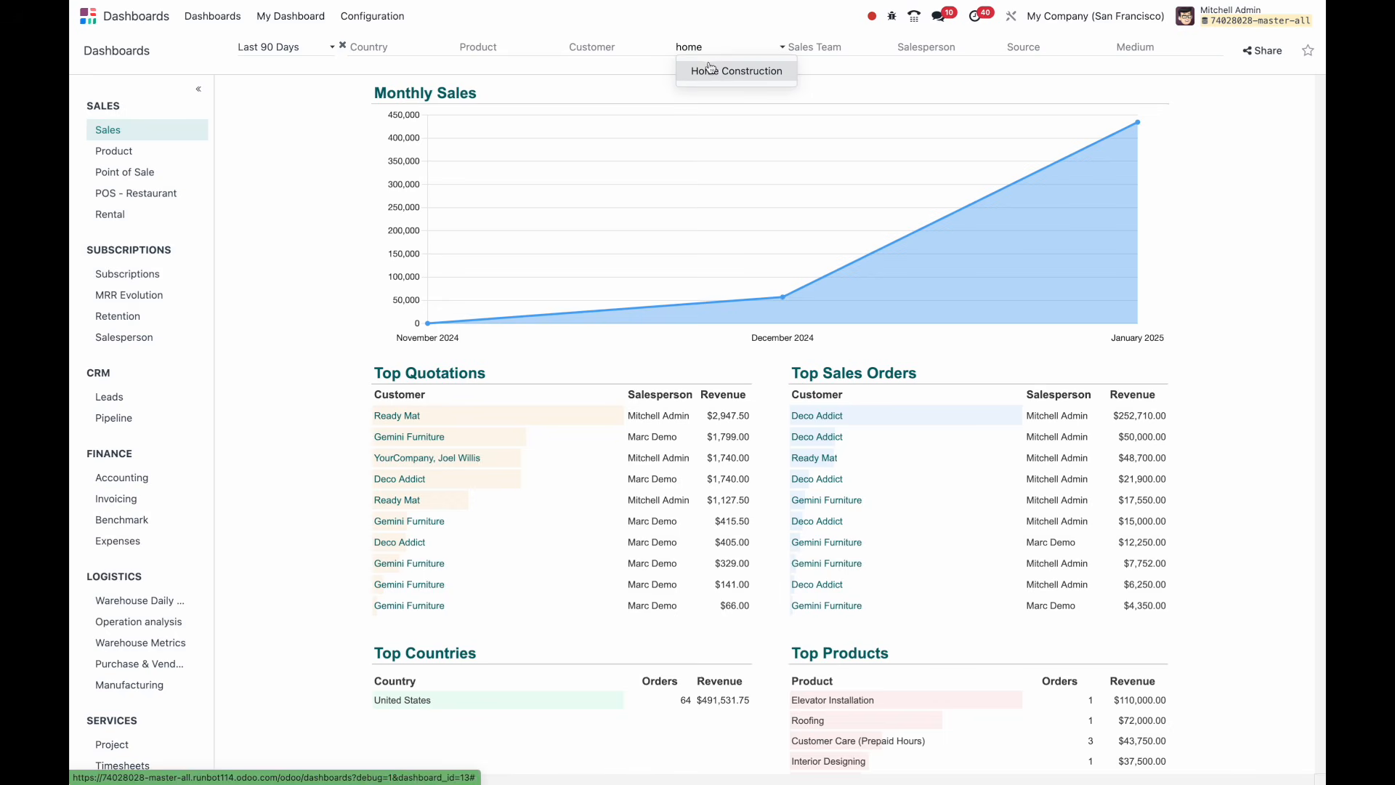
pyautogui.click(708, 66)
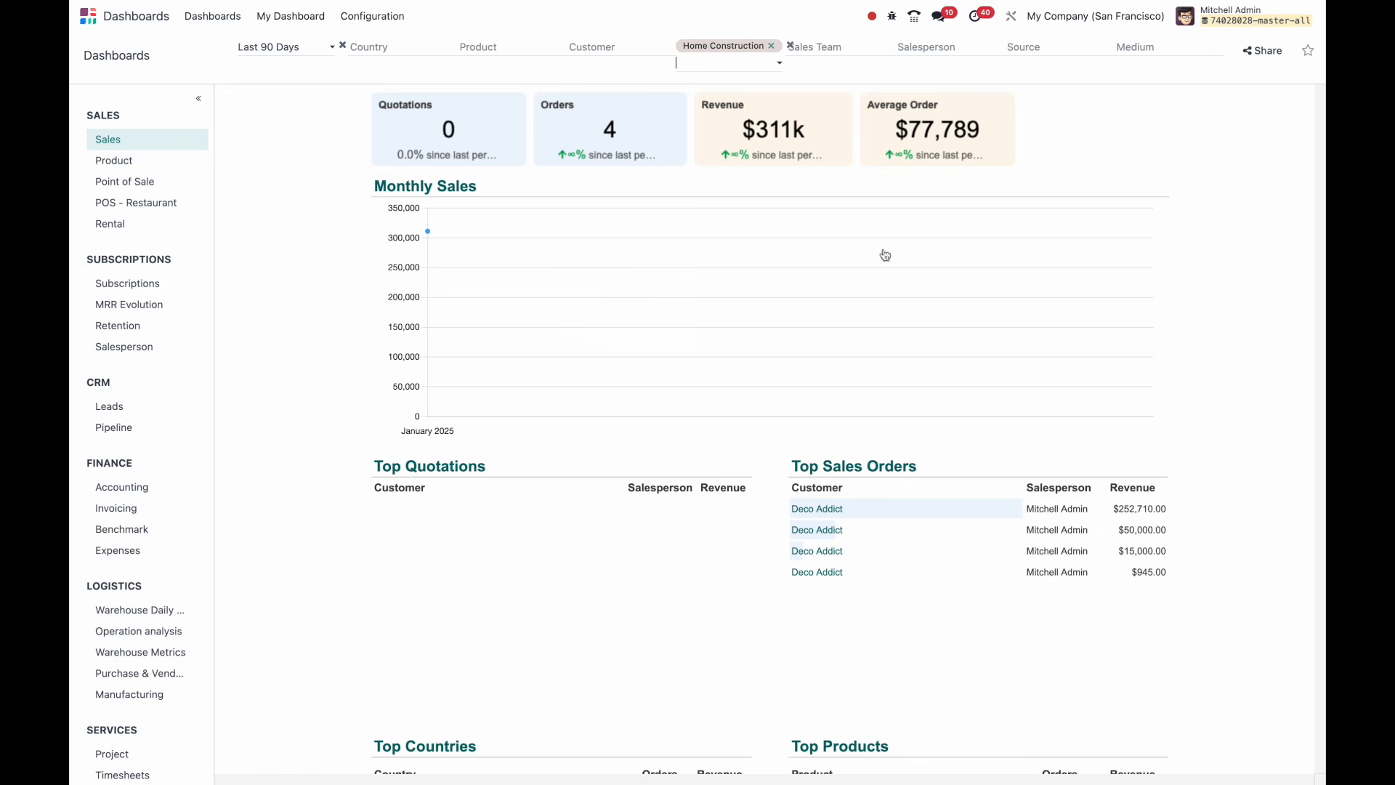
pyautogui.scroll(-1, 883, 410)
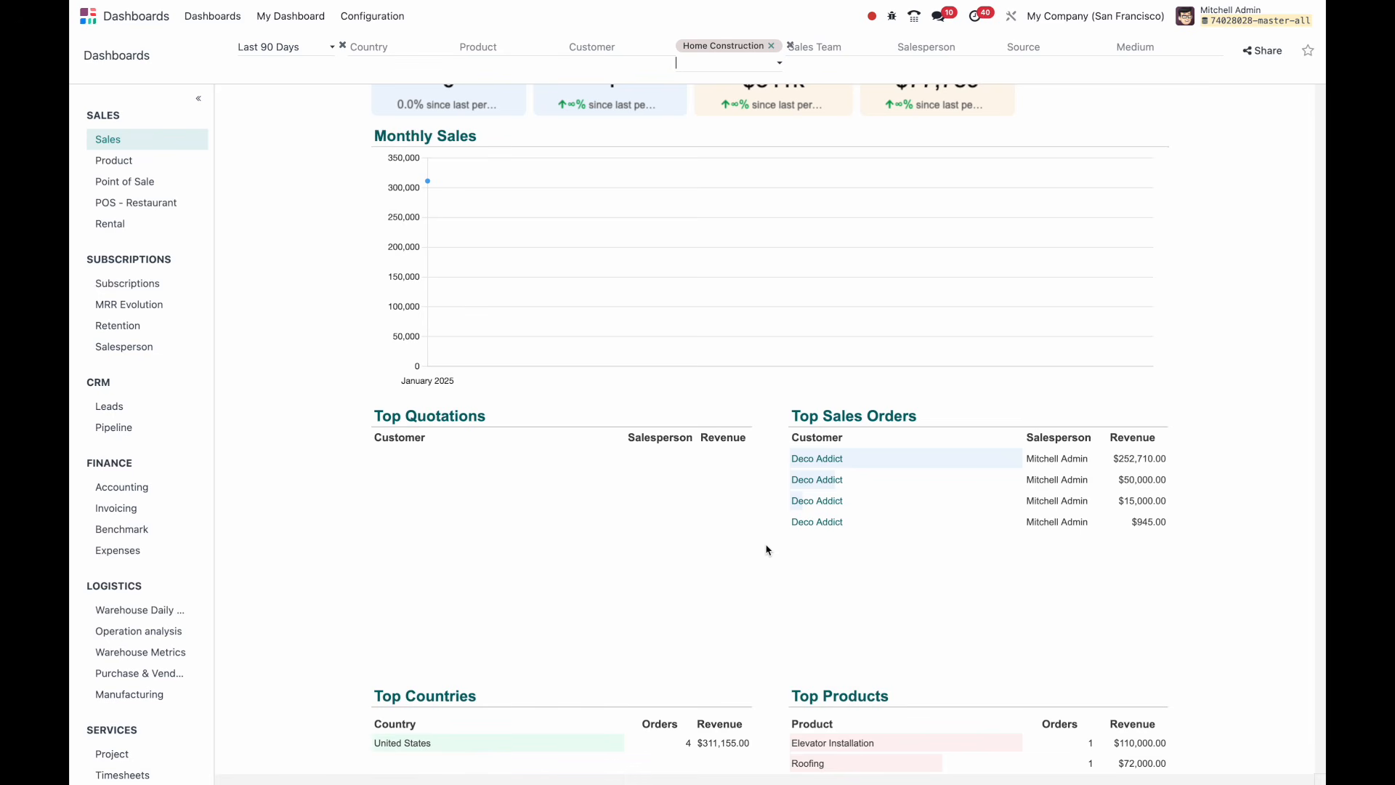
pyautogui.scroll(1, 766, 550)
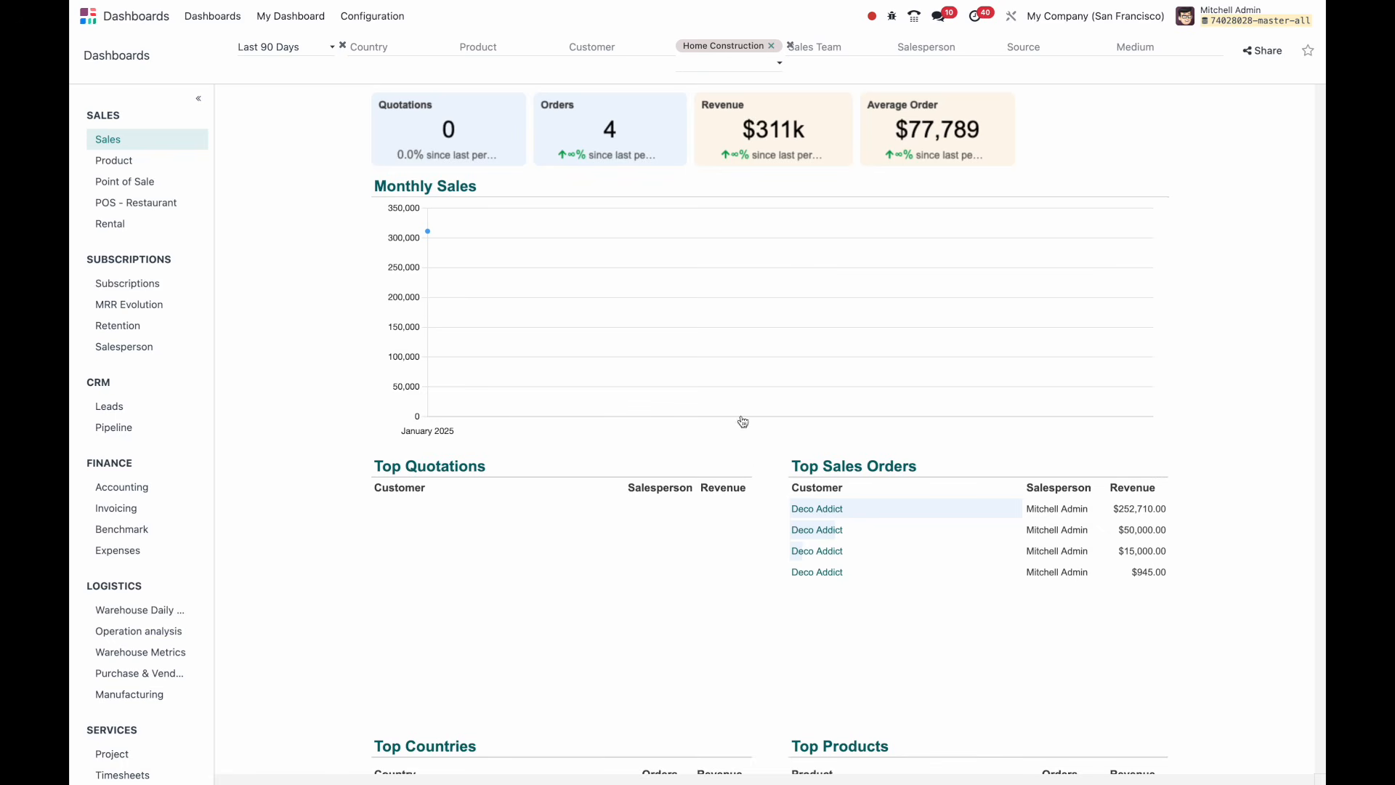
# Inspect the Deco Addict $252,710 order, then filter the dashboard to the Sales team.
pyautogui.click(998, 508)
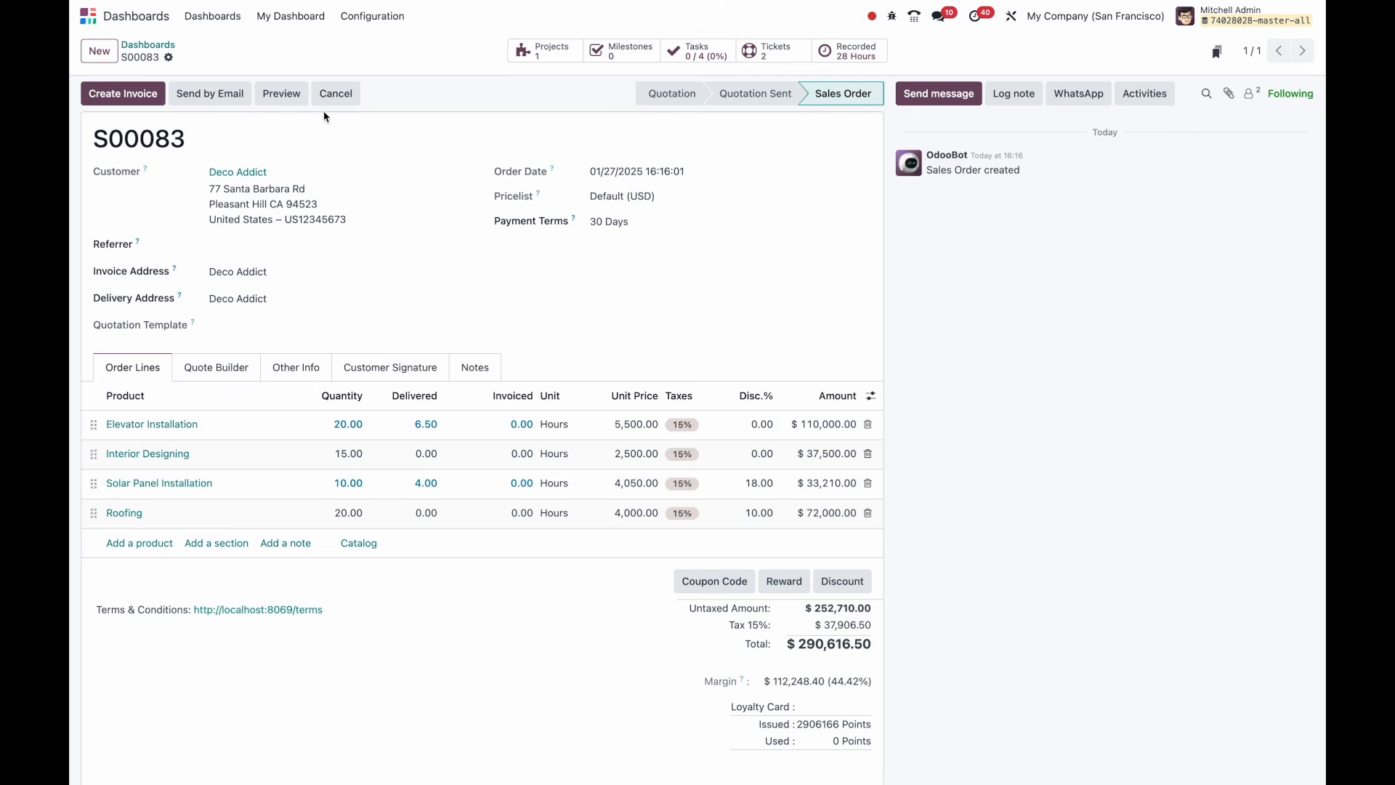
pyautogui.click(167, 47)
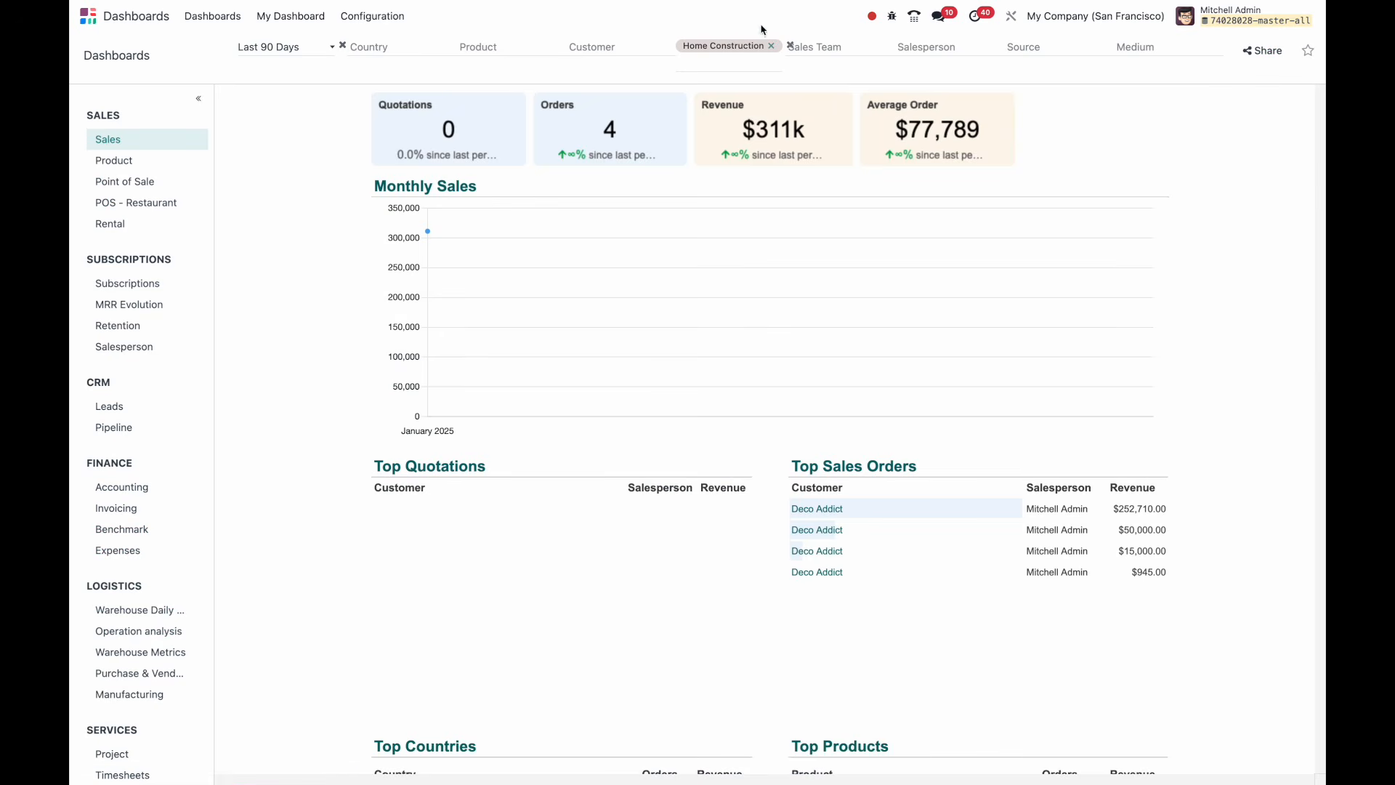
pyautogui.click(846, 44)
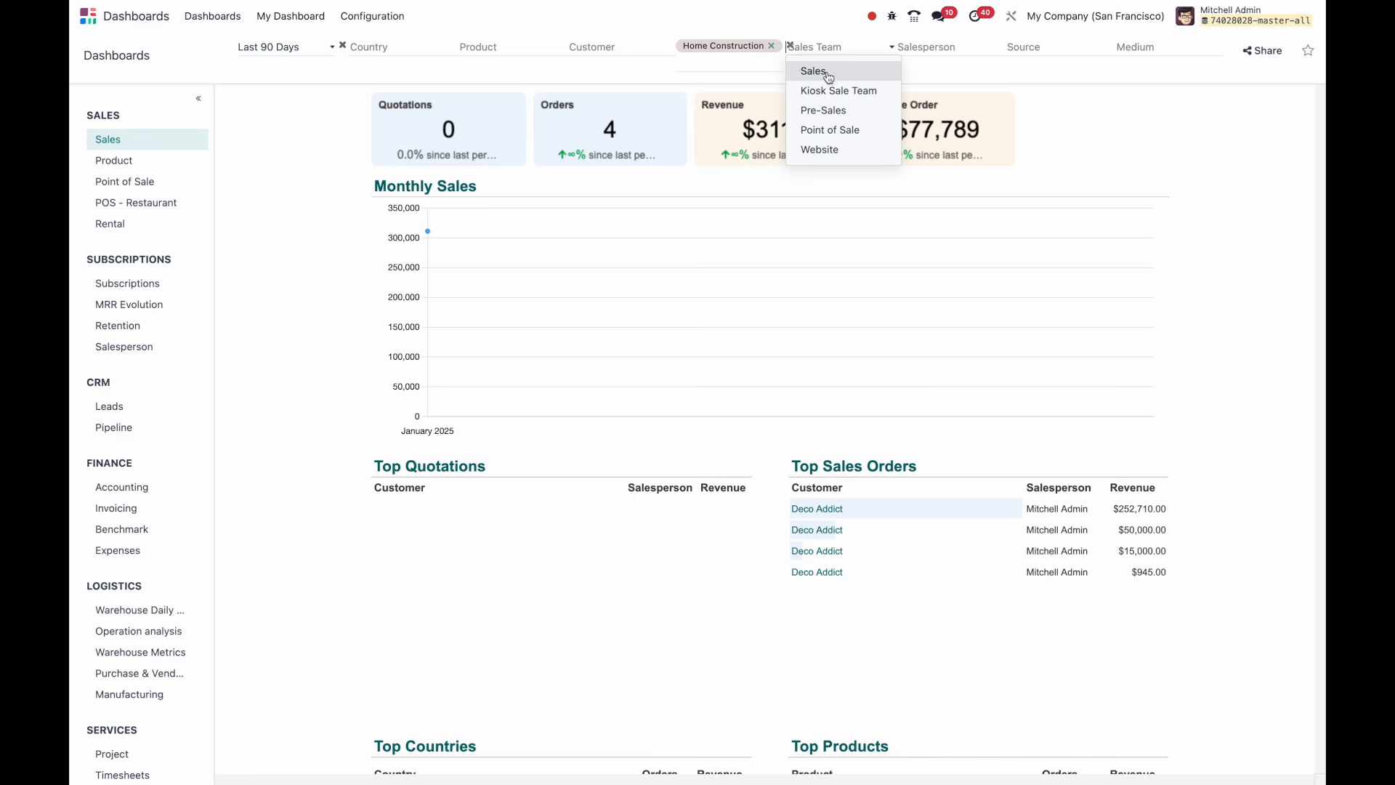
pyautogui.click(838, 76)
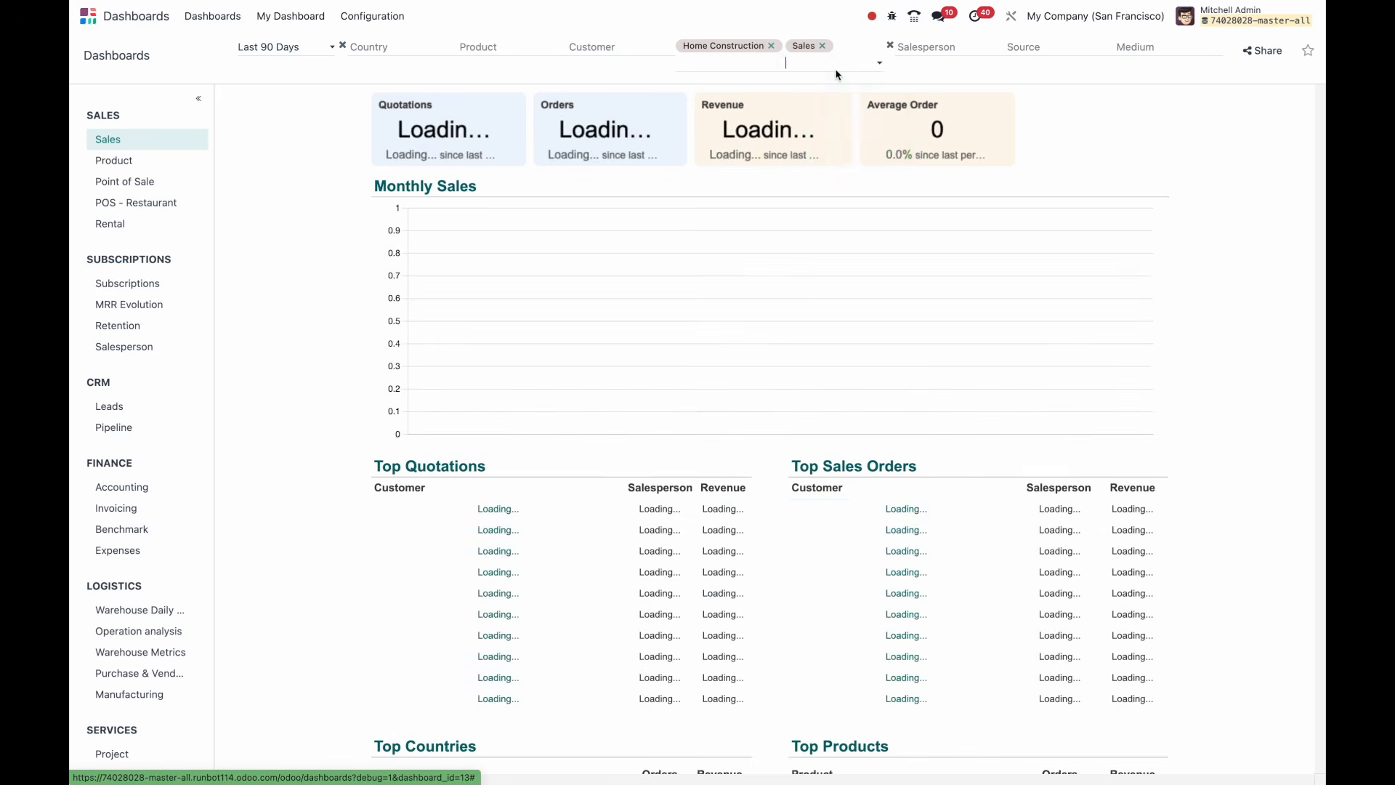
# Glance at the salesperson list, then remove the Home Construction and Sales team filters.
pyautogui.click(946, 48)
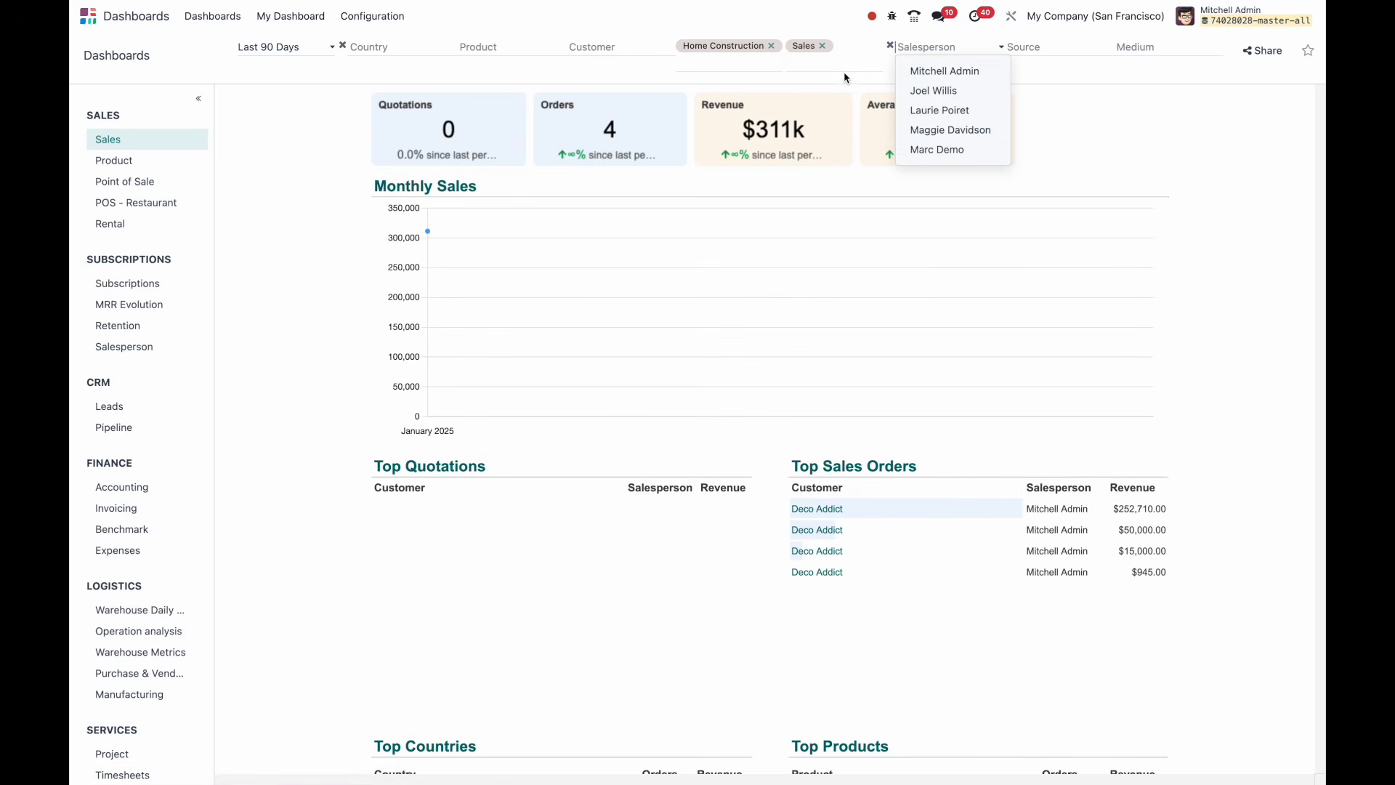
pyautogui.click(768, 33)
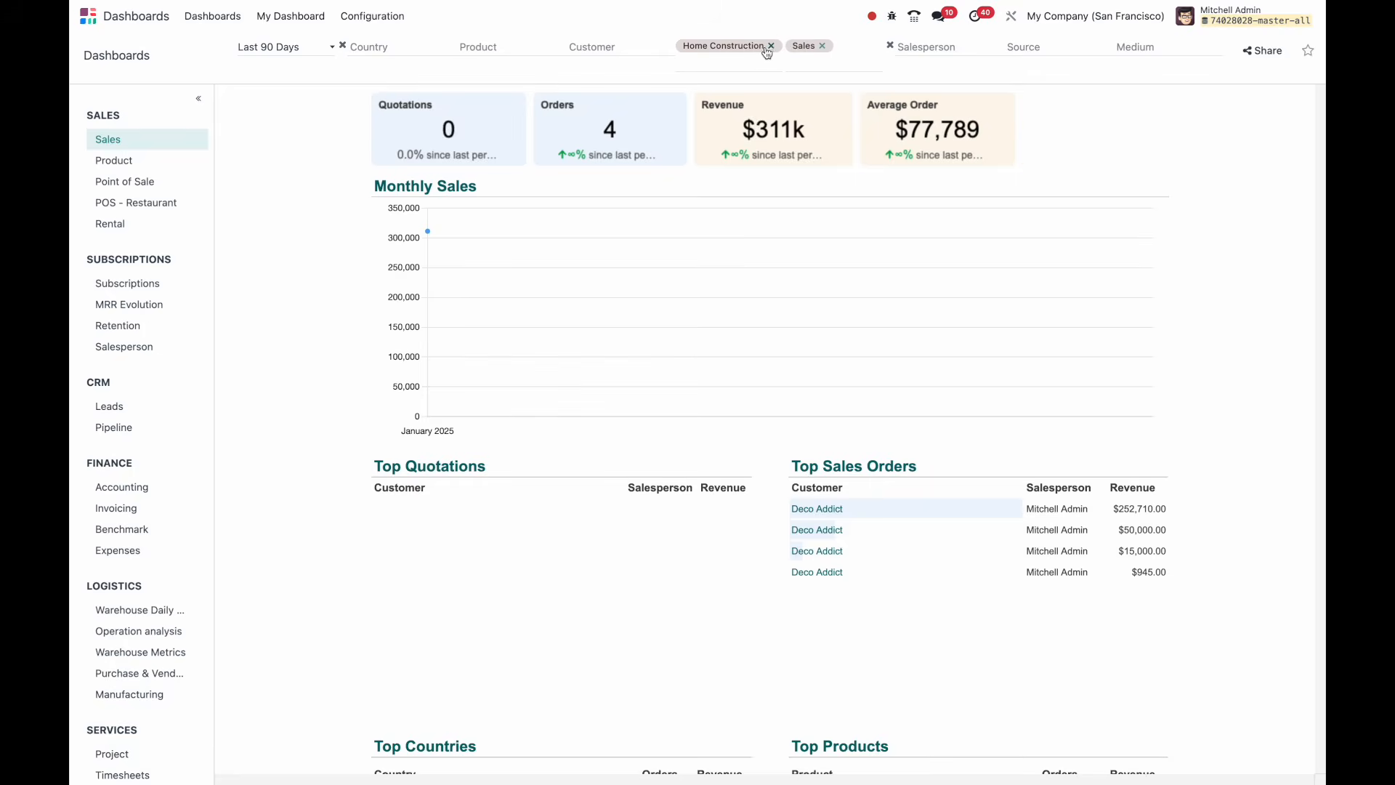
pyautogui.click(771, 46)
pyautogui.click(821, 46)
# Set the dashboard date range to Last 3 Years.
pyautogui.click(285, 49)
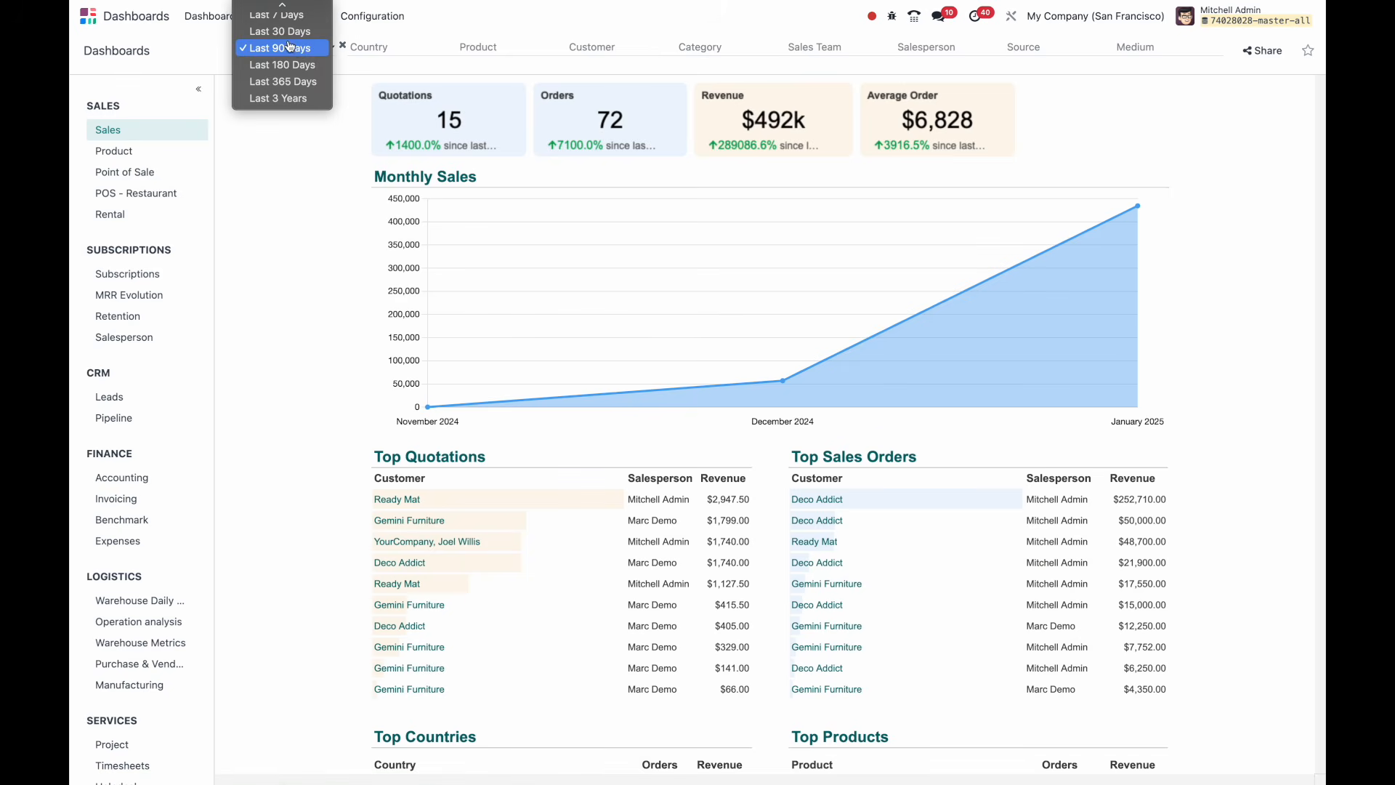
pyautogui.click(304, 99)
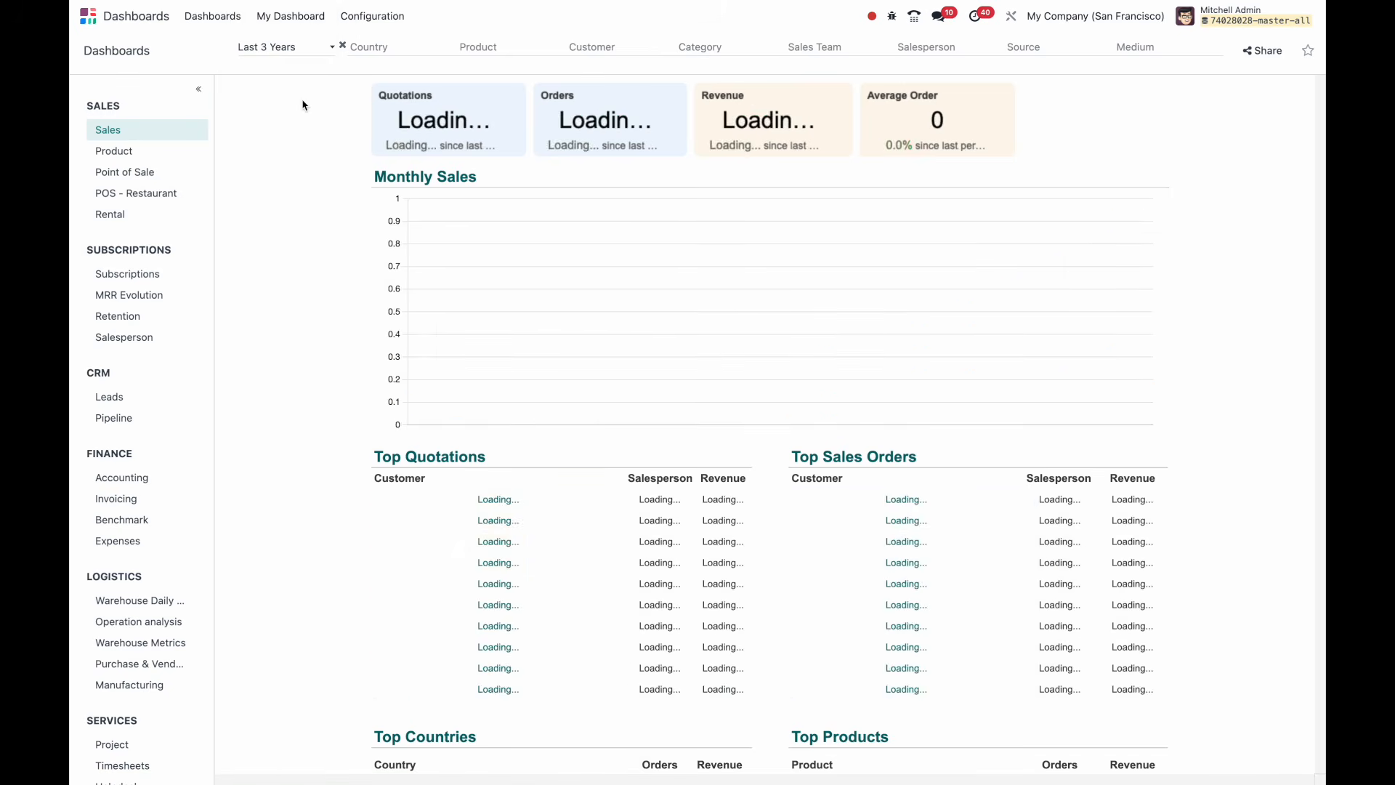
pyautogui.click(286, 48)
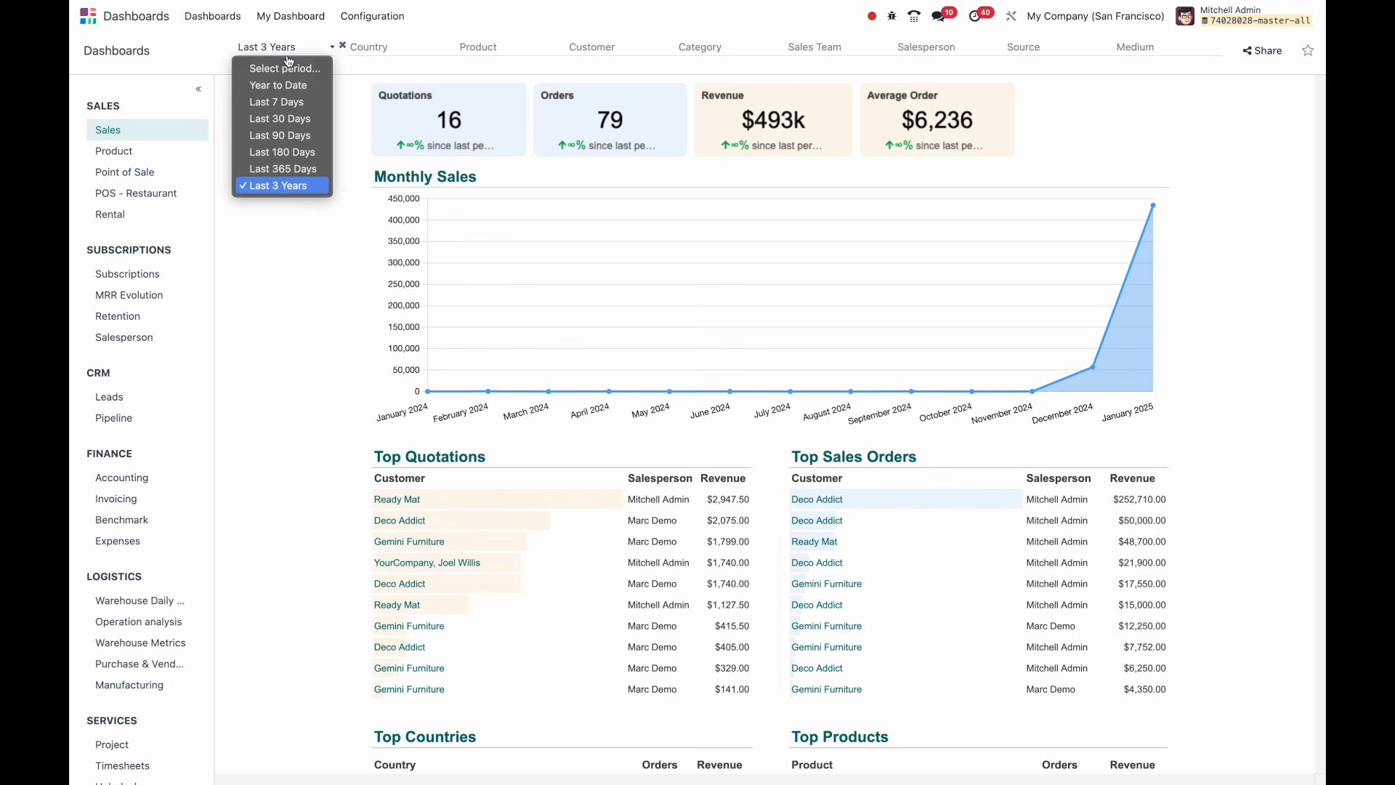
pyautogui.click(1188, 89)
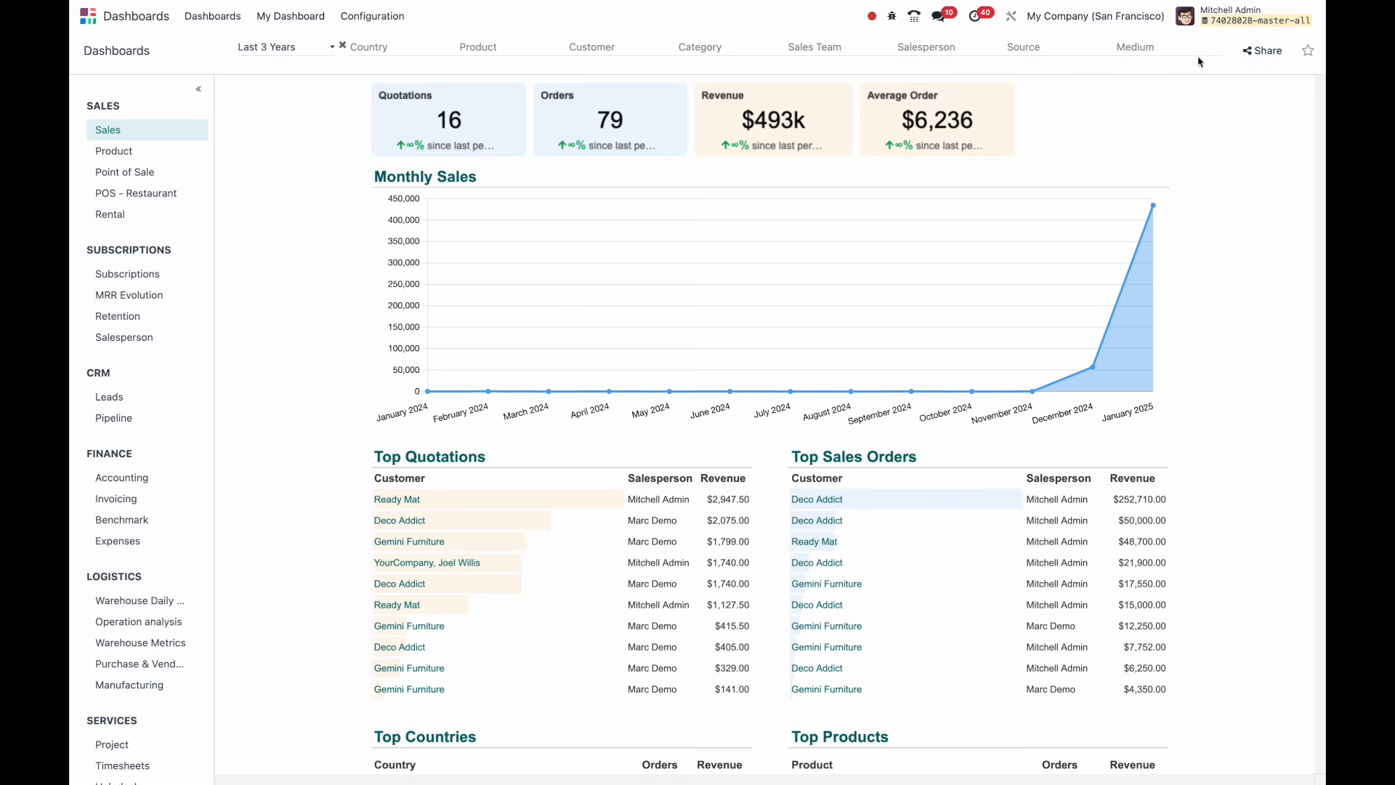
# Share the dashboard as a published frozen copy and dismiss the link popup.
pyautogui.click(1265, 59)
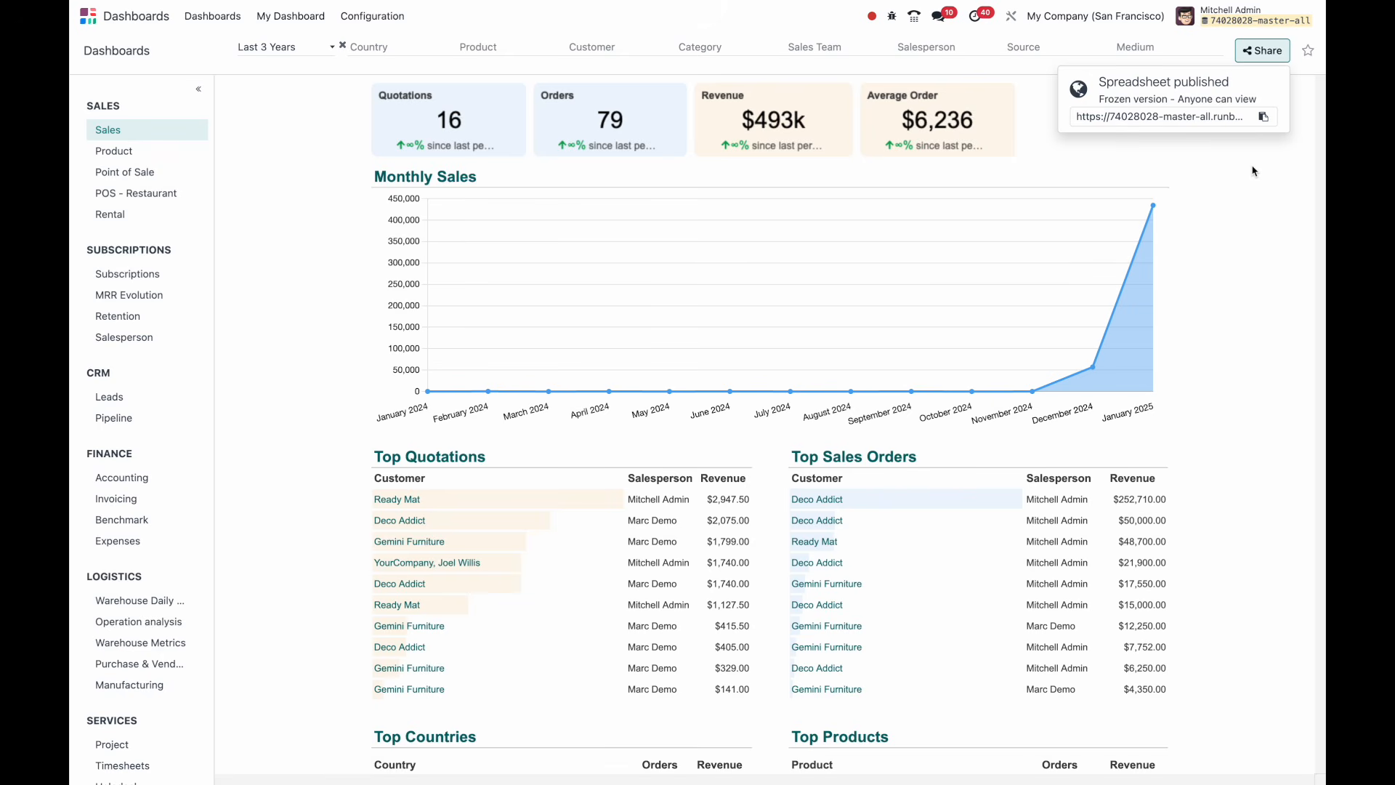
pyautogui.click(1235, 310)
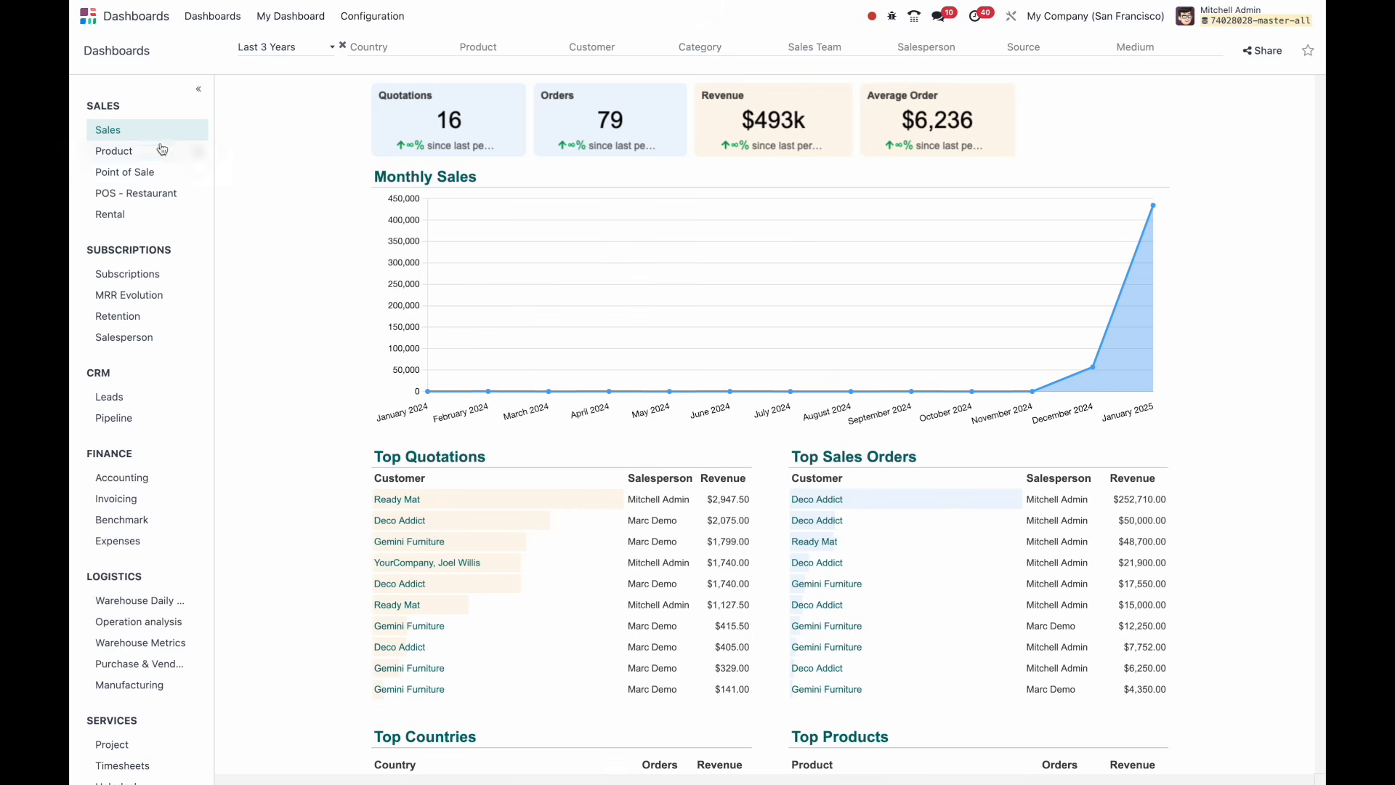
pyautogui.moveTo(156, 136)
# Collapse and re-expand the dashboards sidebar, then bring up the Configuration menu.
pyautogui.click(198, 89)
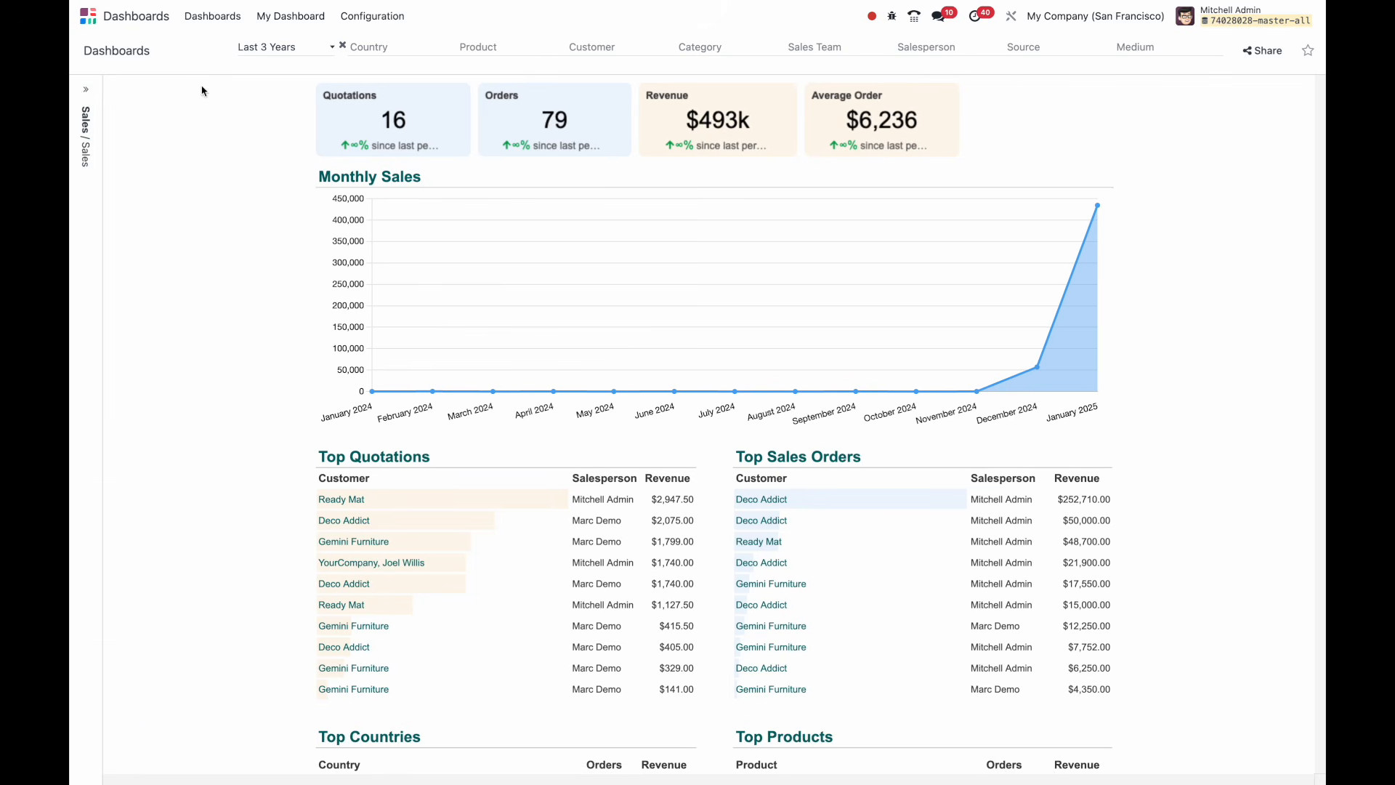
pyautogui.click(87, 90)
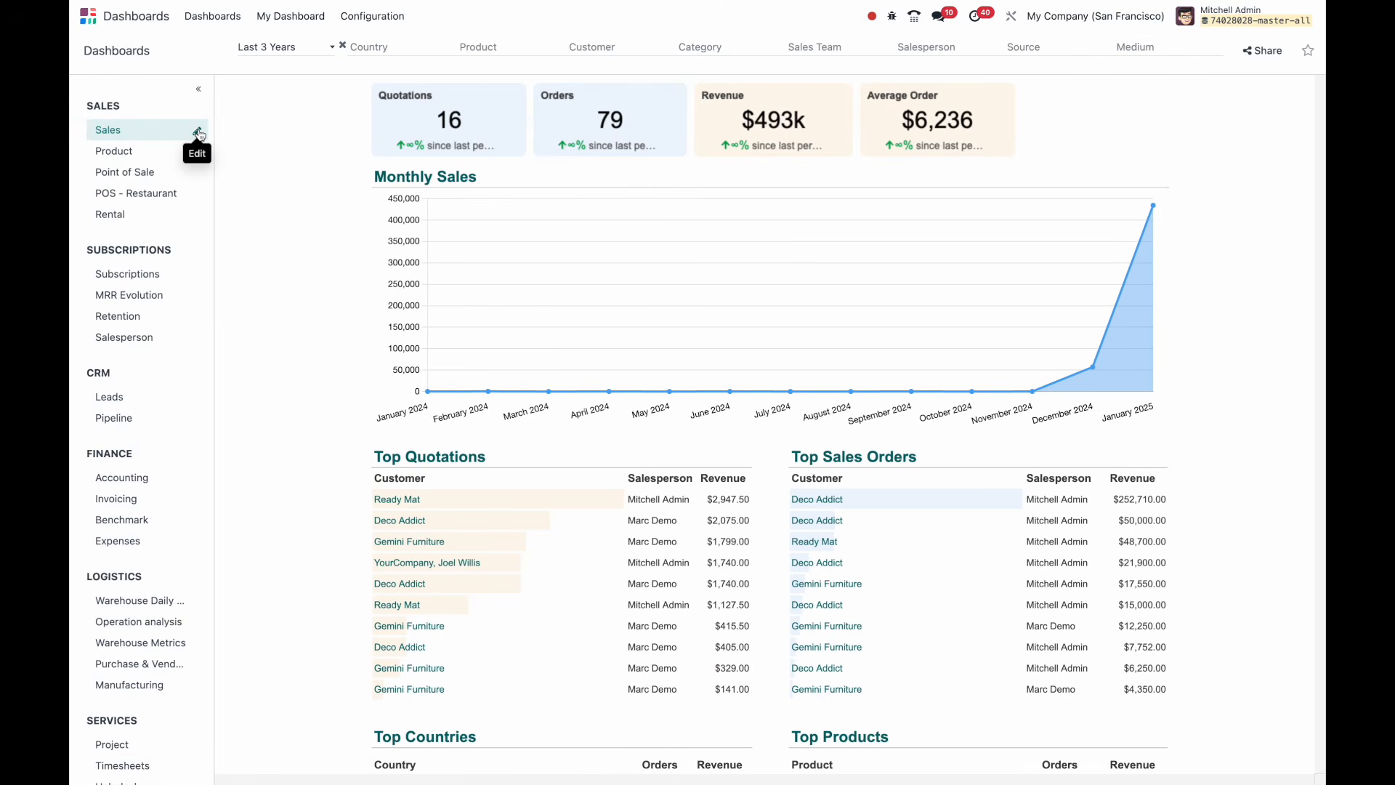
pyautogui.click(372, 16)
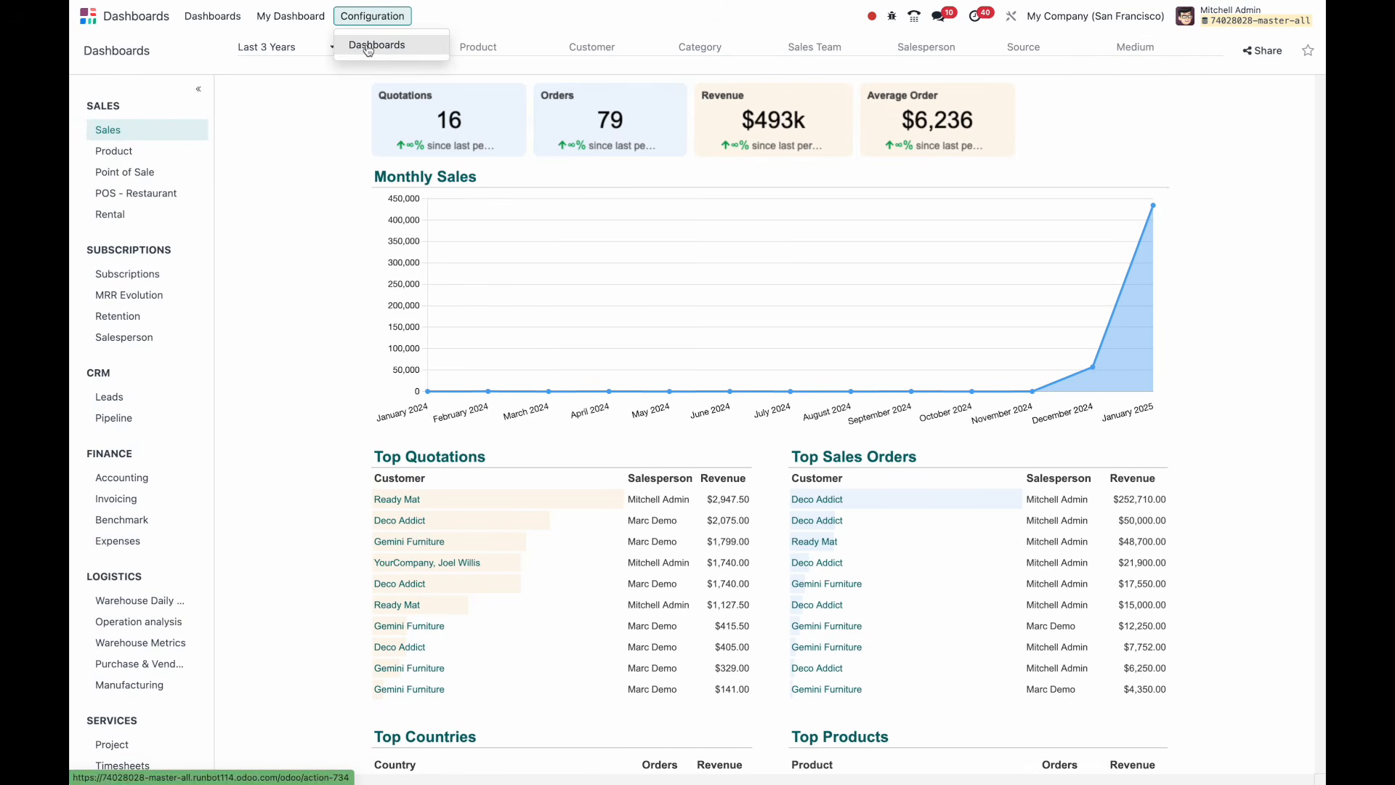
# Open Configuration > Dashboards > Sales and edit then save its Sales spreadsheet line.
pyautogui.click(367, 44)
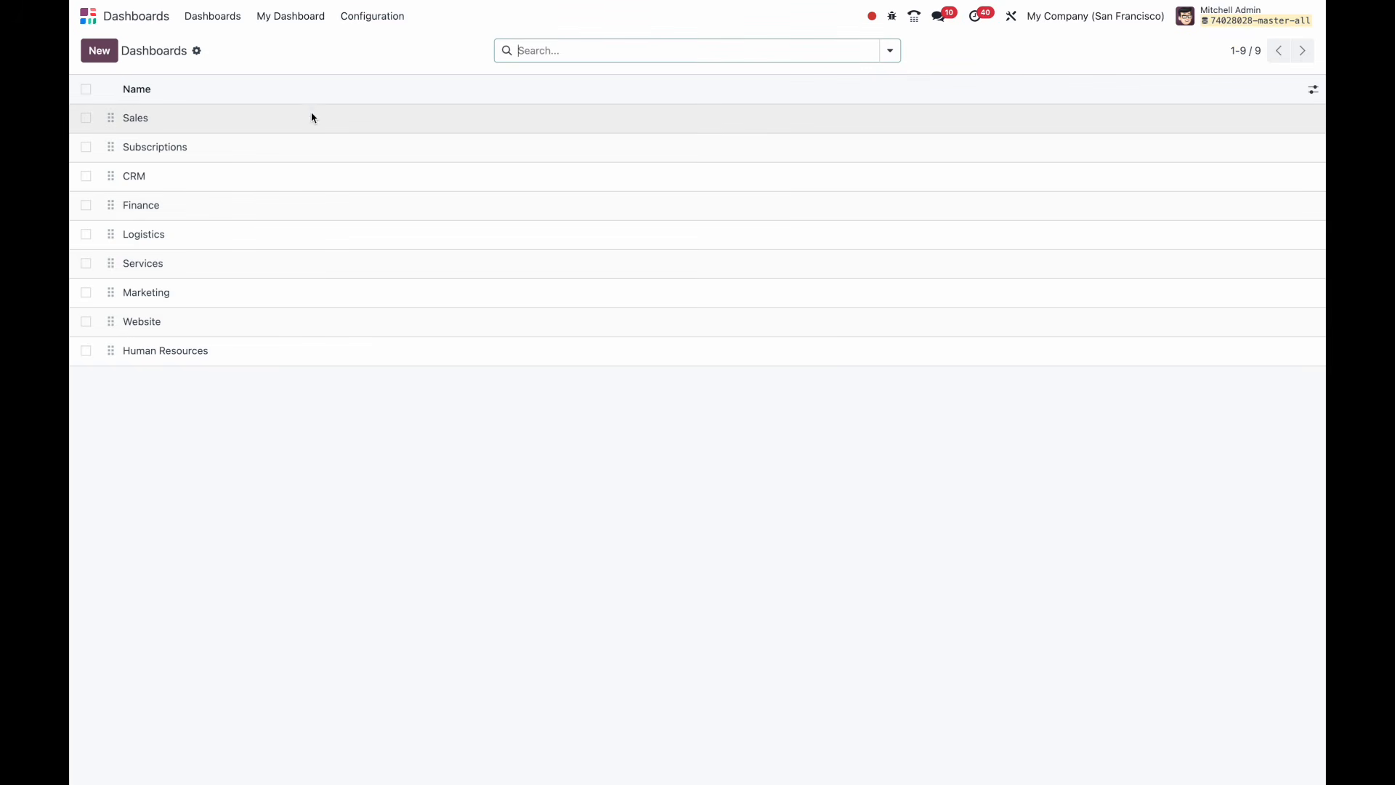
pyautogui.click(311, 120)
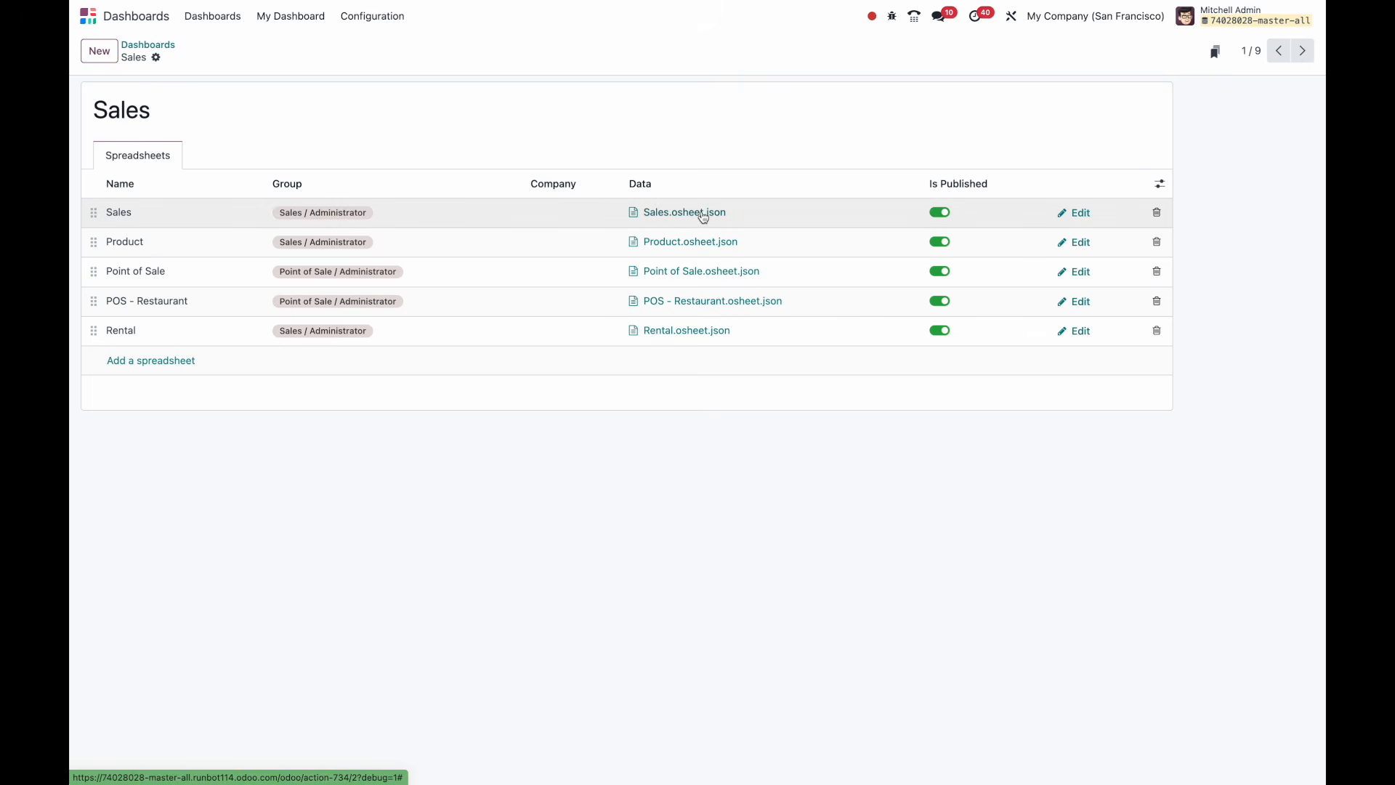
pyautogui.click(388, 216)
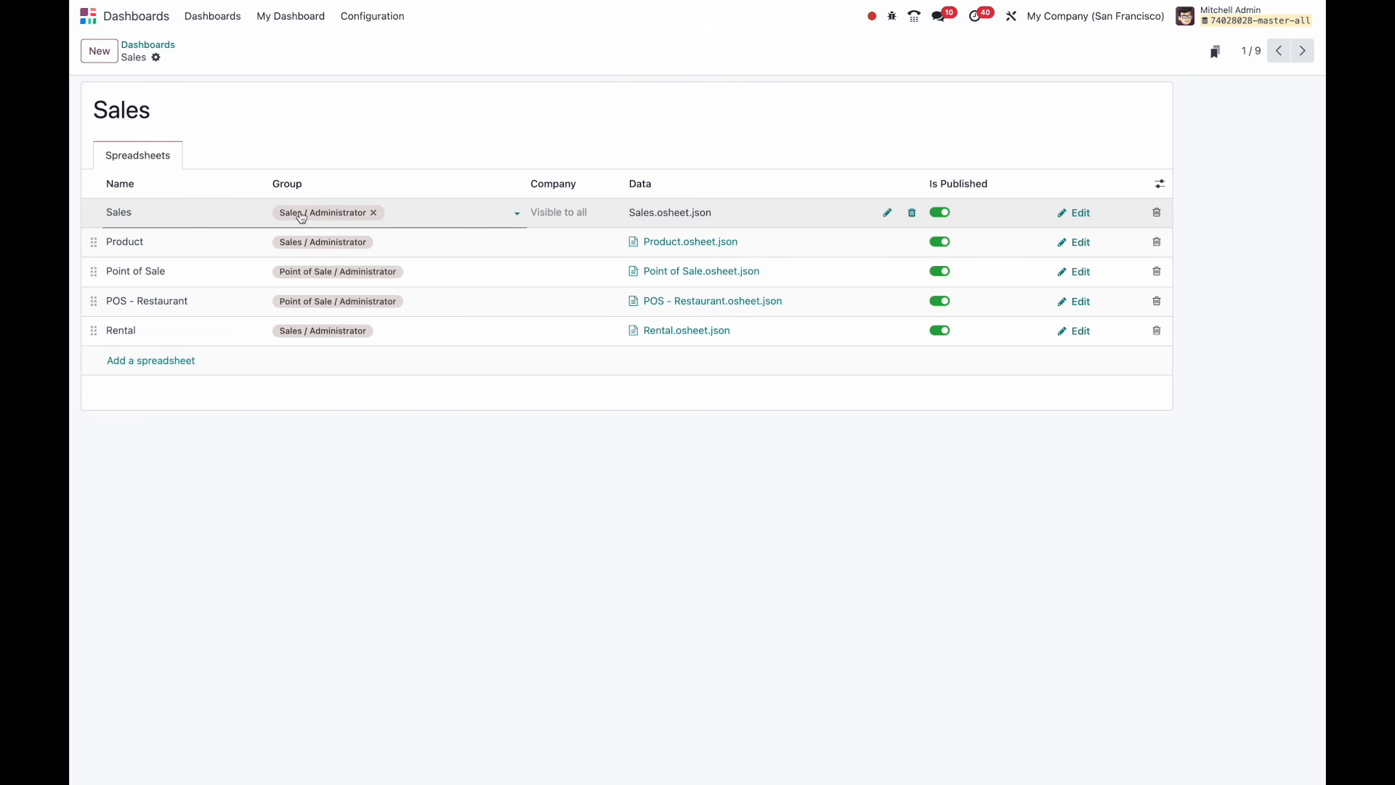
pyautogui.click(364, 117)
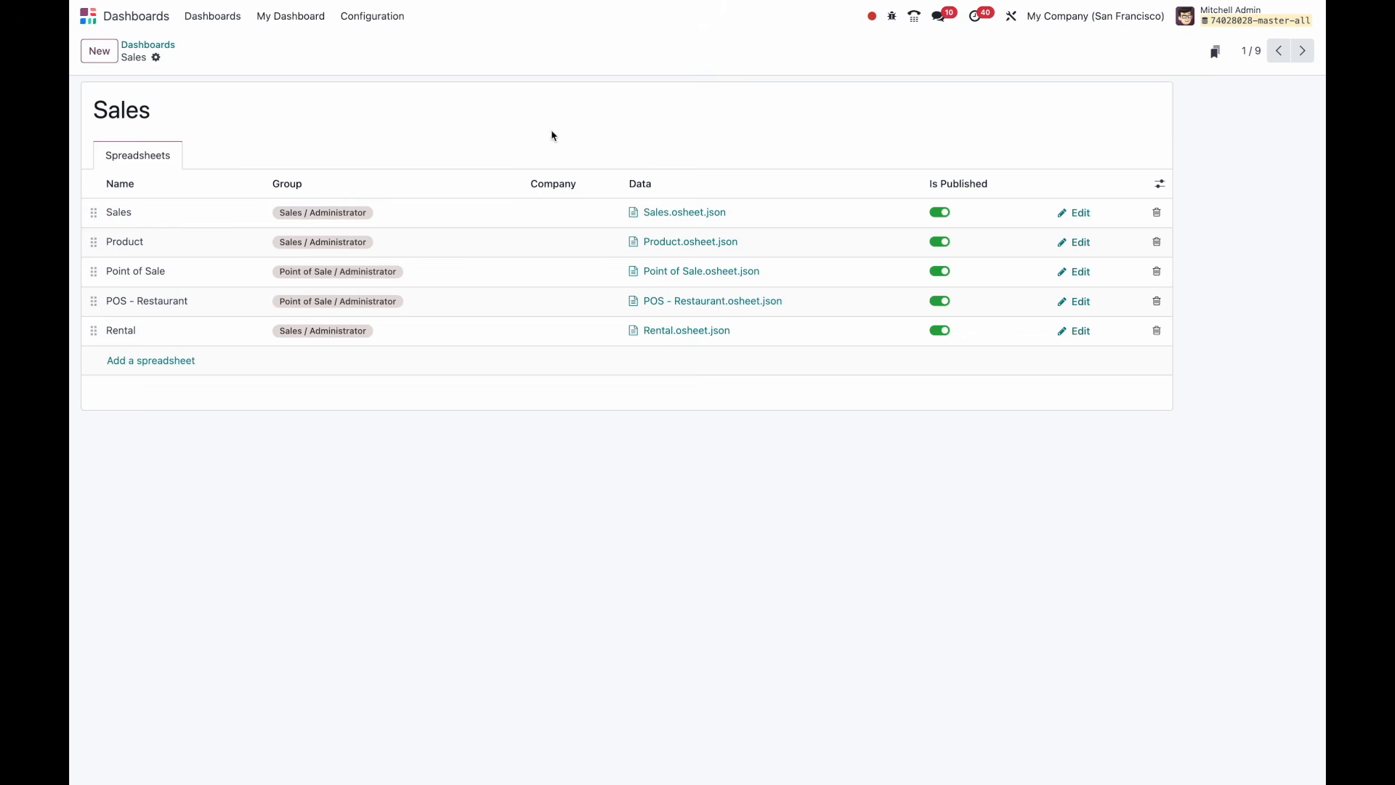
# Add the CRM Forecast report, shown as a bar chart, to My Dashboard.
pyautogui.click(314, 26)
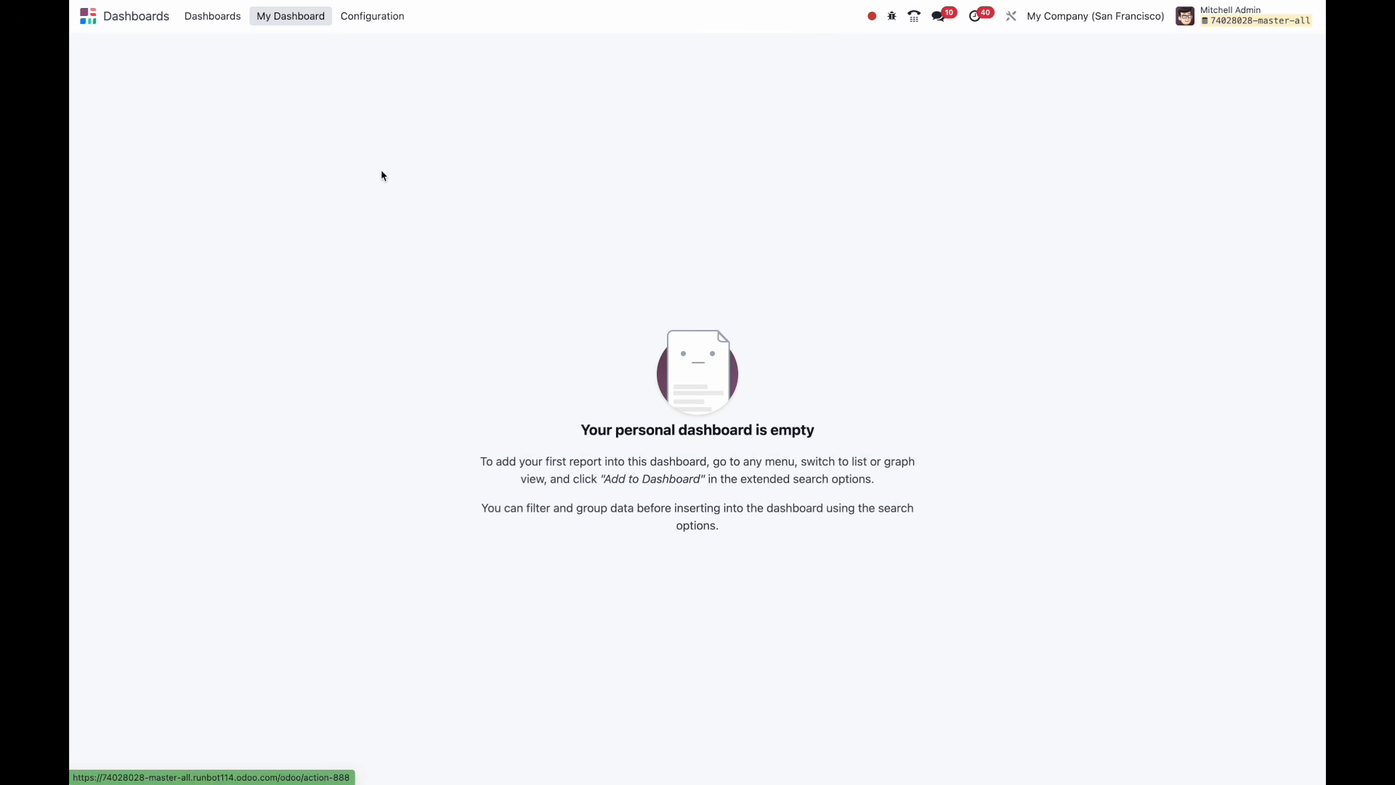
pyautogui.click(213, 16)
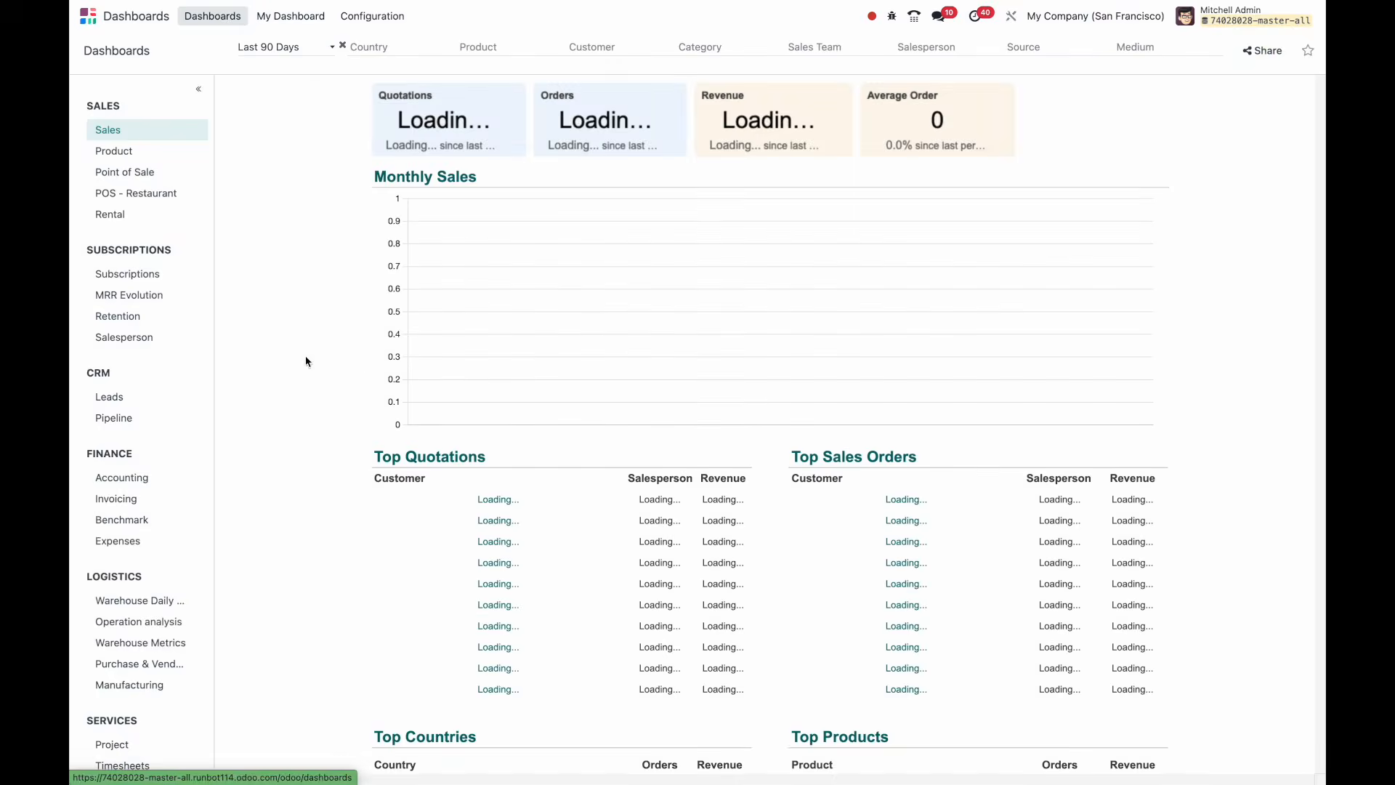
pyautogui.click(88, 16)
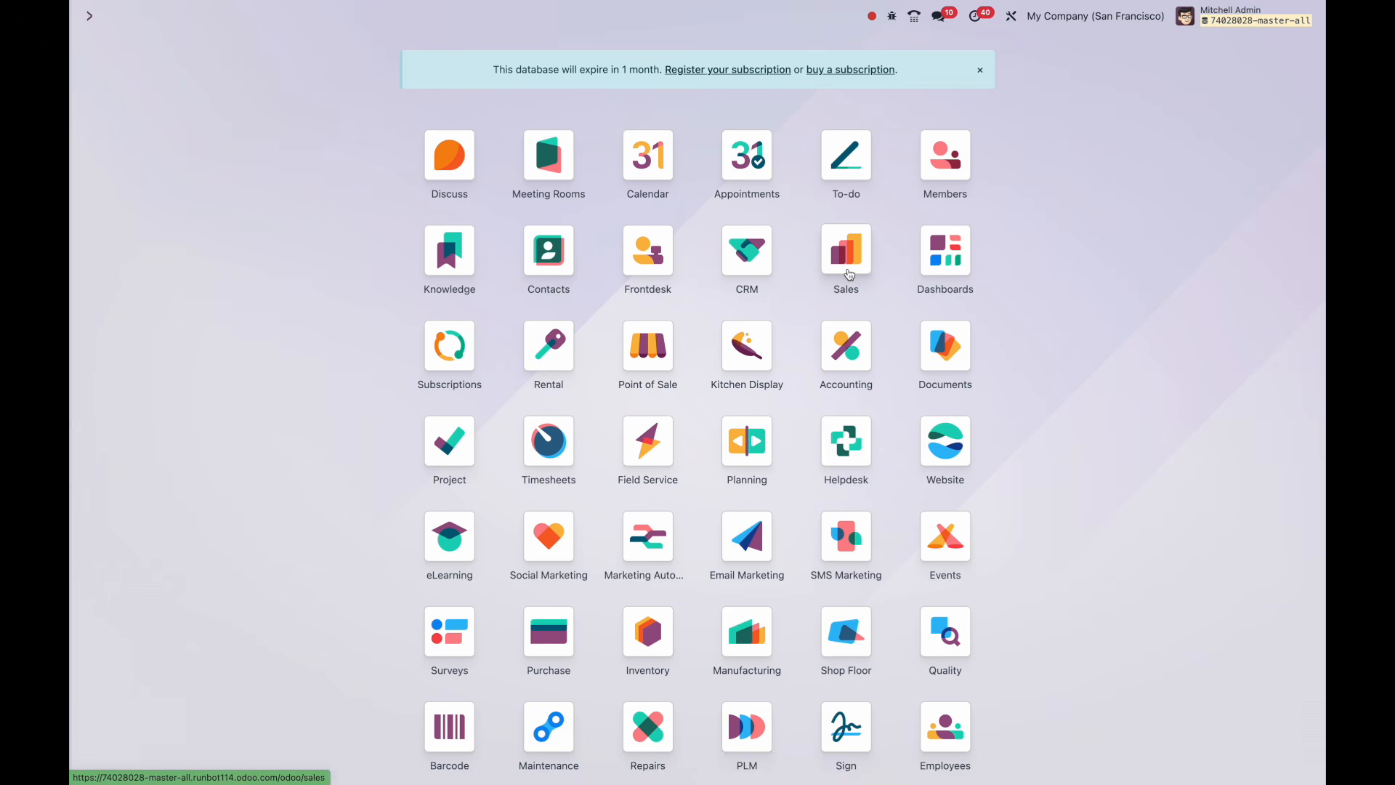
pyautogui.click(747, 251)
pyautogui.click(210, 16)
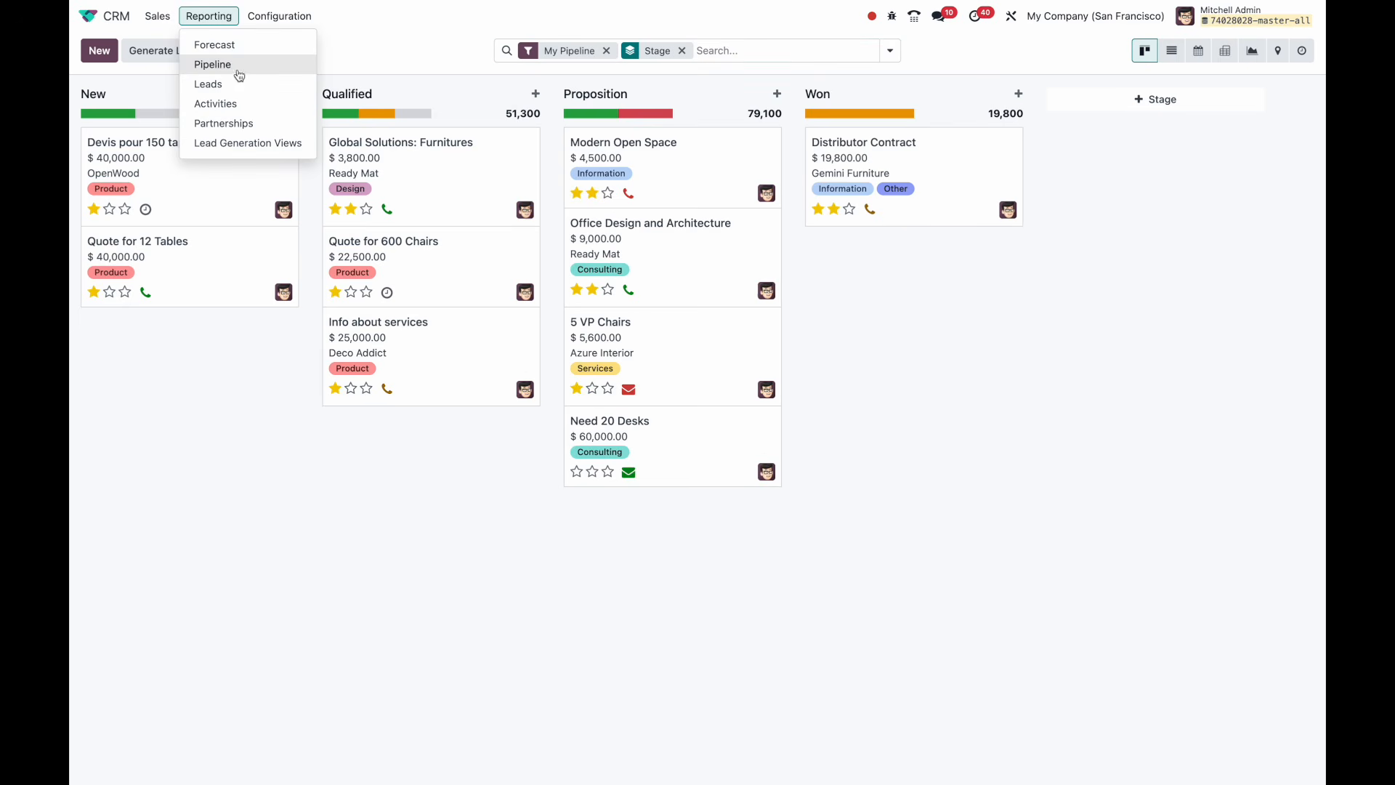
pyautogui.click(246, 50)
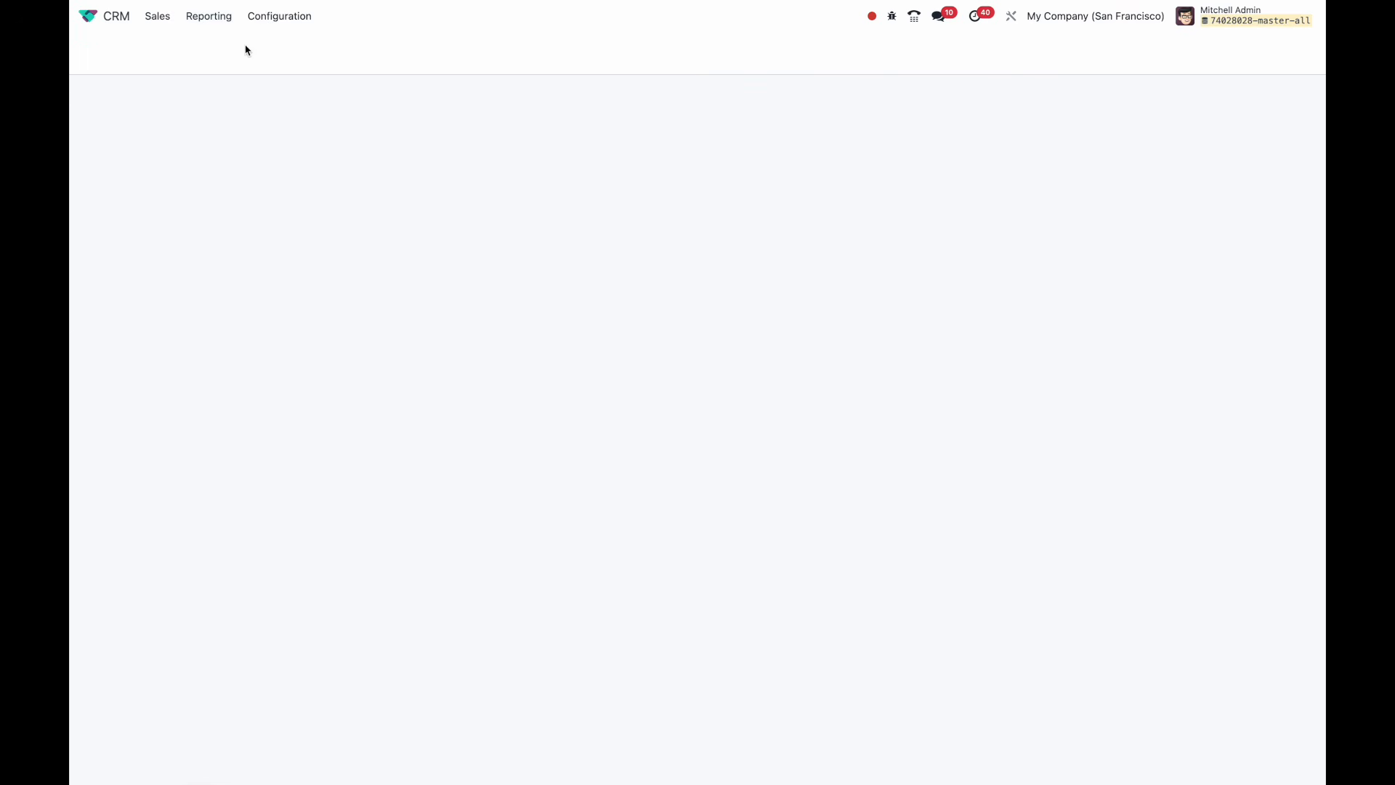
pyautogui.click(1247, 51)
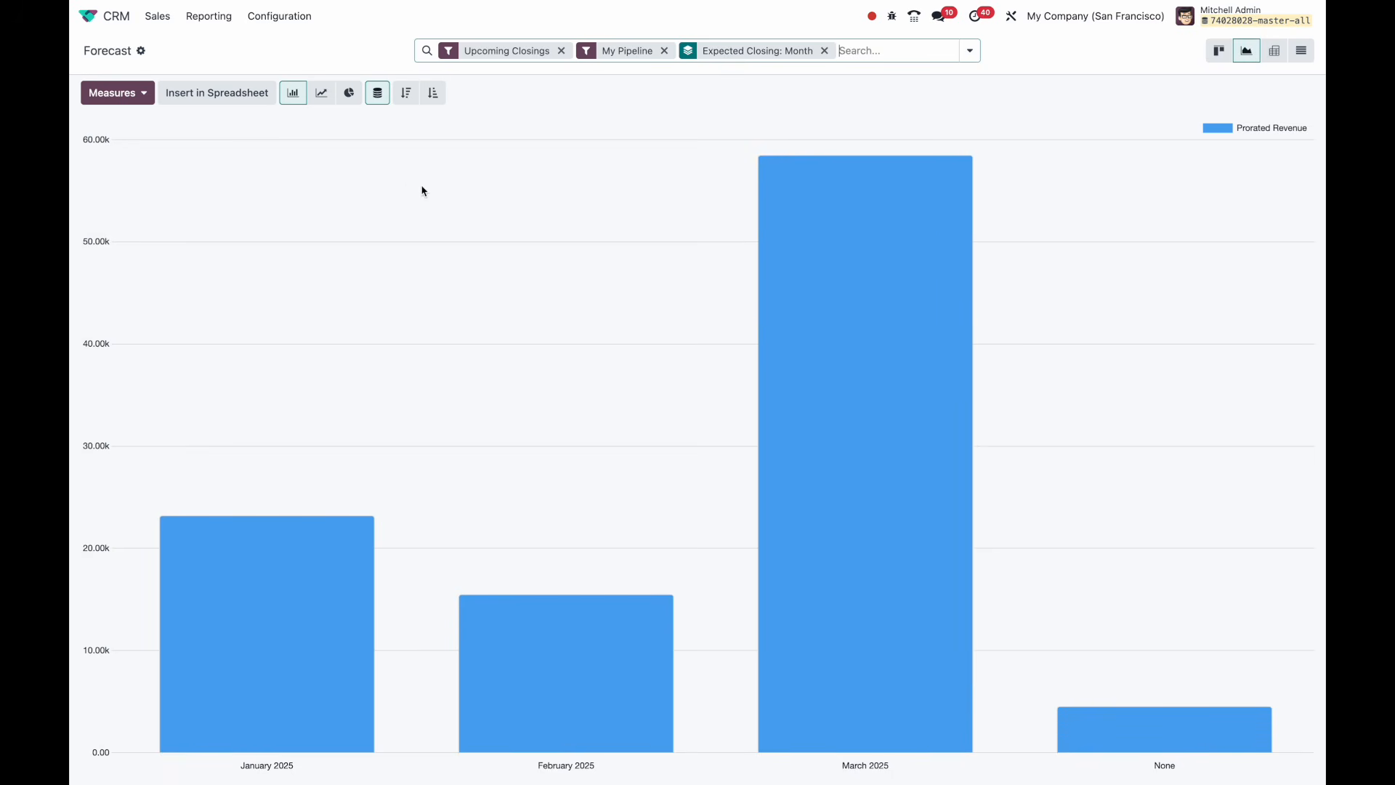
pyautogui.click(140, 51)
pyautogui.moveTo(207, 115)
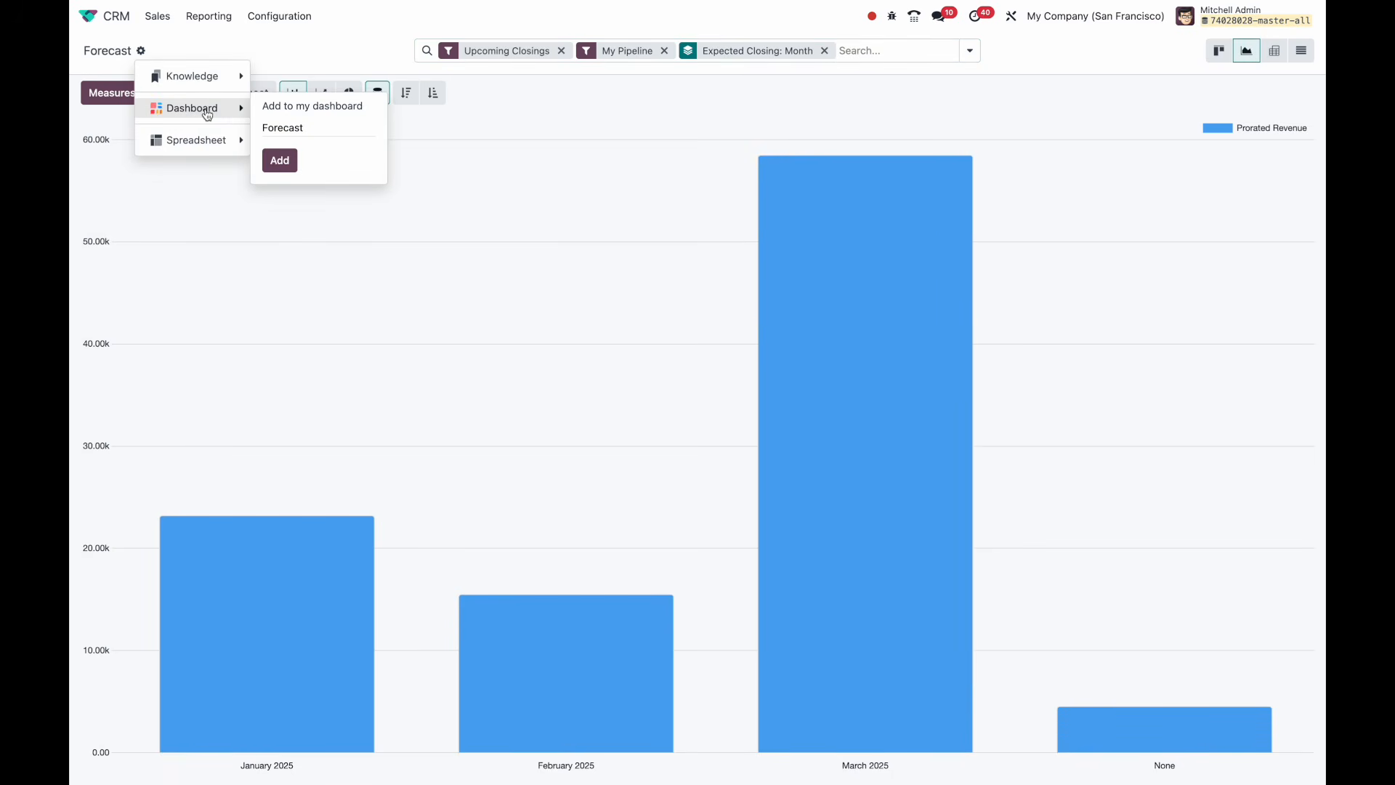
pyautogui.click(280, 160)
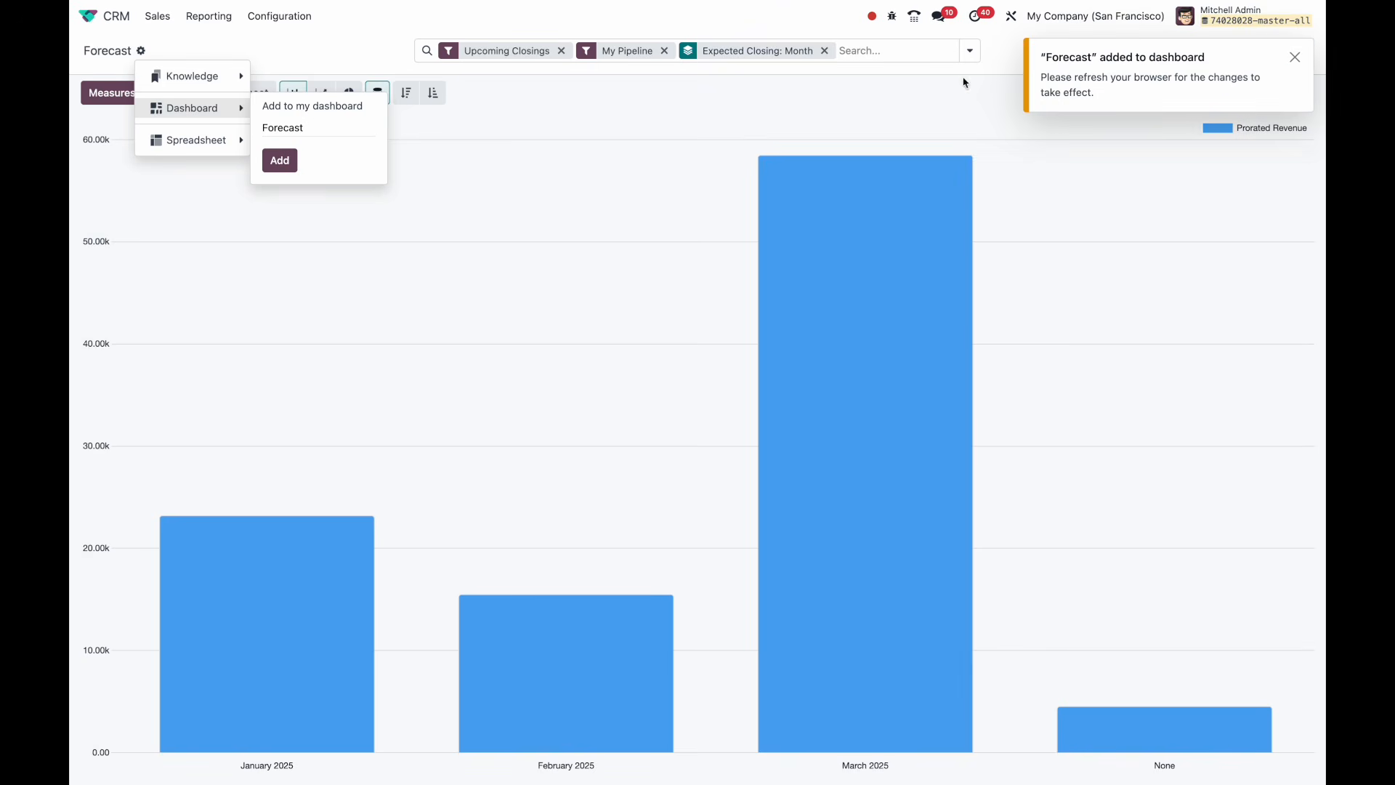
# Add the Subscriptions MRR Breakdown chart to My Dashboard.
pyautogui.click(378, 43)
pyautogui.click(88, 16)
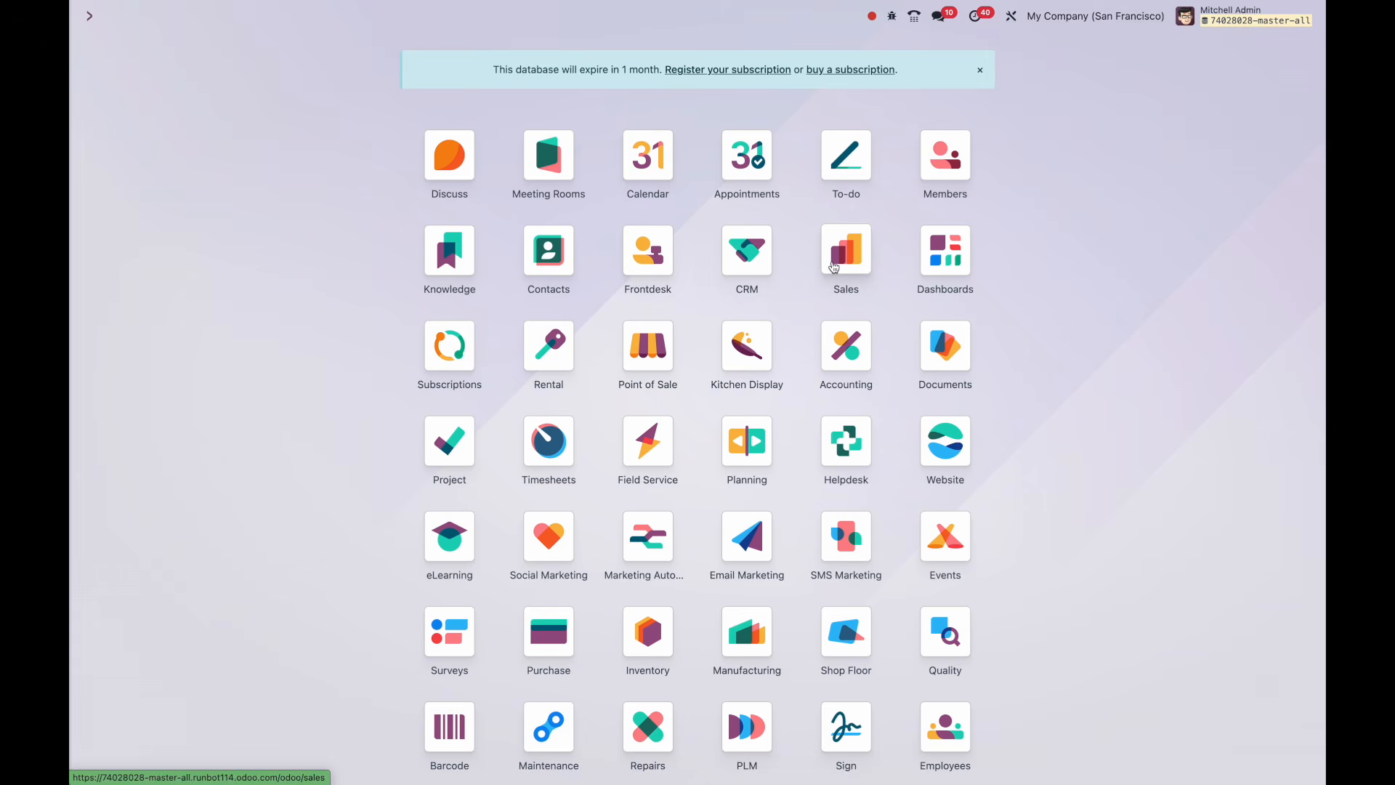
pyautogui.click(449, 346)
pyautogui.click(354, 16)
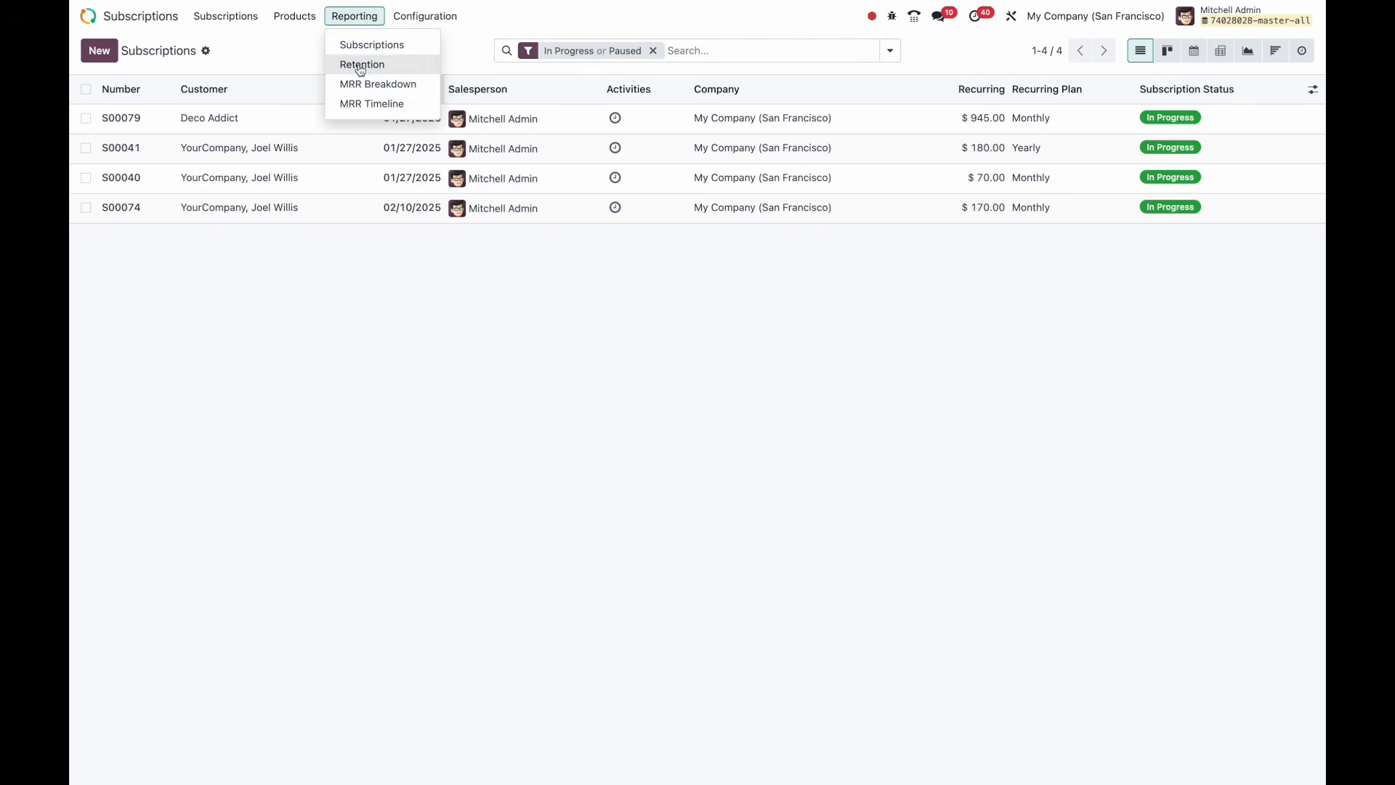
pyautogui.click(361, 84)
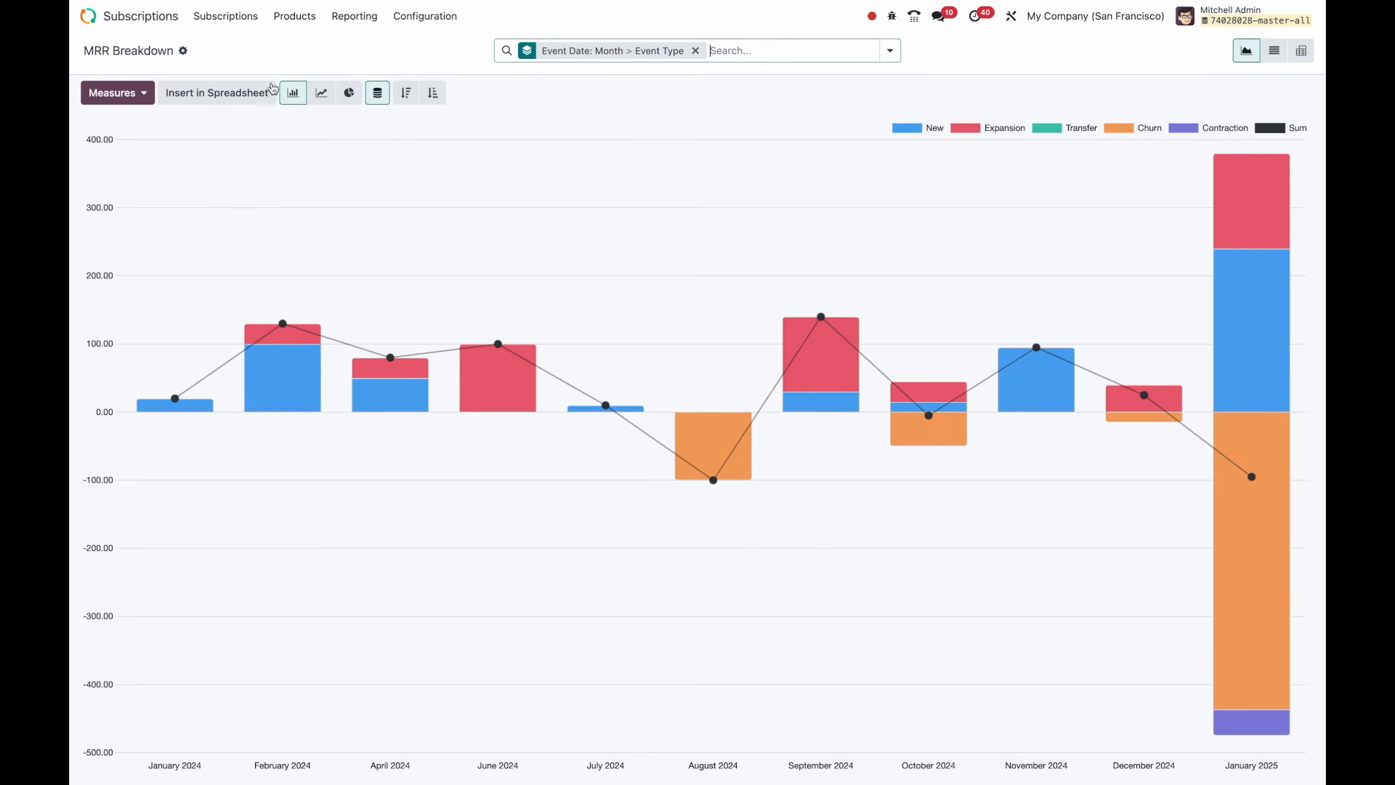
pyautogui.click(182, 51)
pyautogui.moveTo(258, 111)
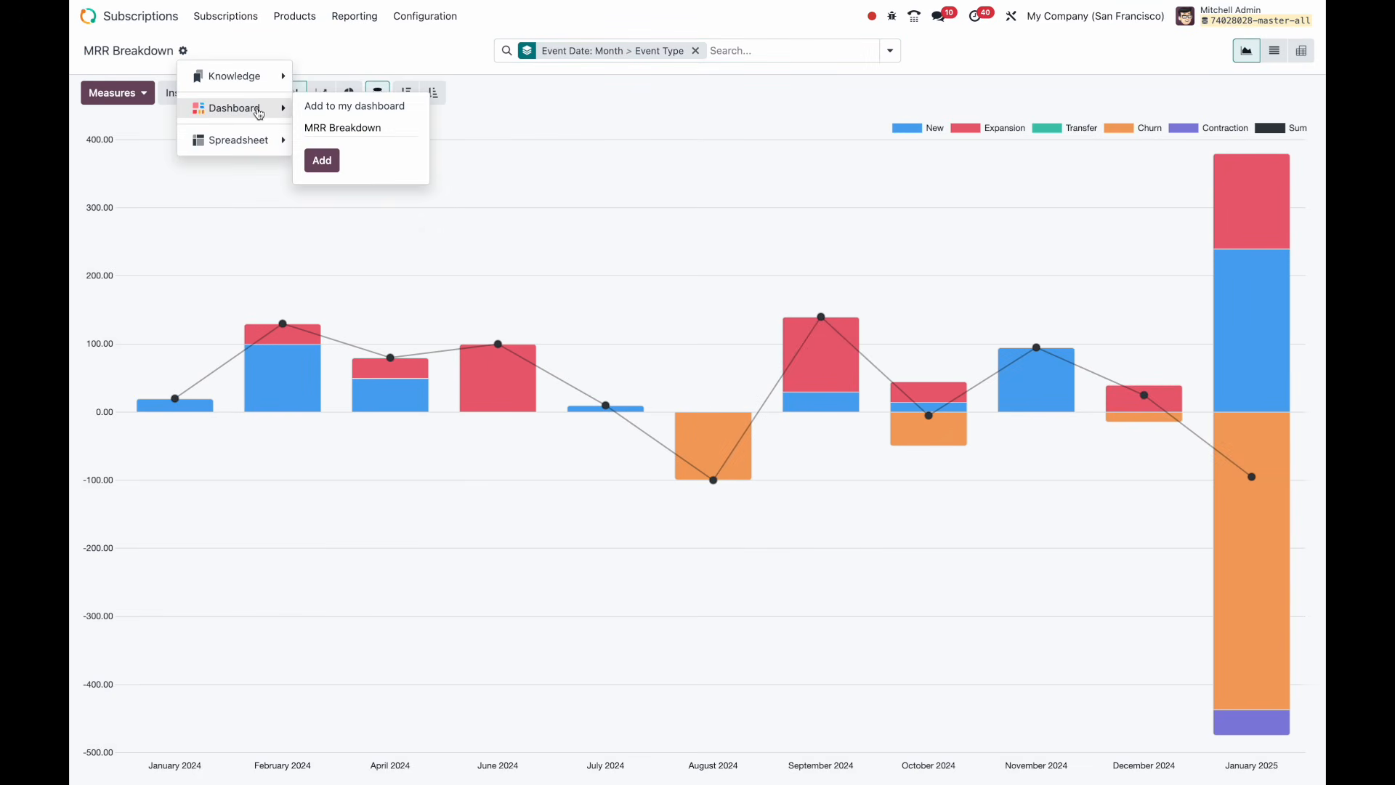
pyautogui.click(322, 159)
# Return to the apps home screen and reload so the dashboard changes apply.
pyautogui.click(104, 18)
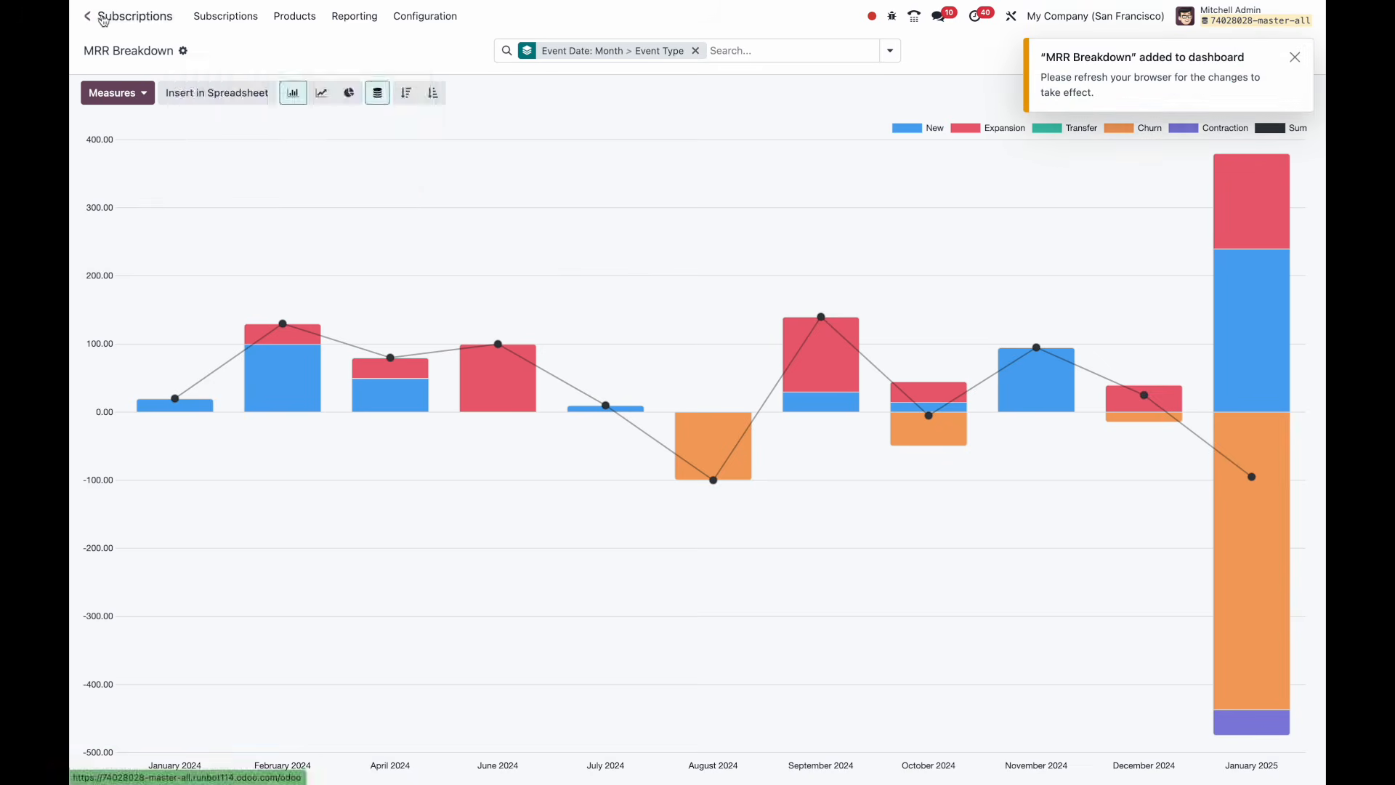
pyautogui.click(138, 42)
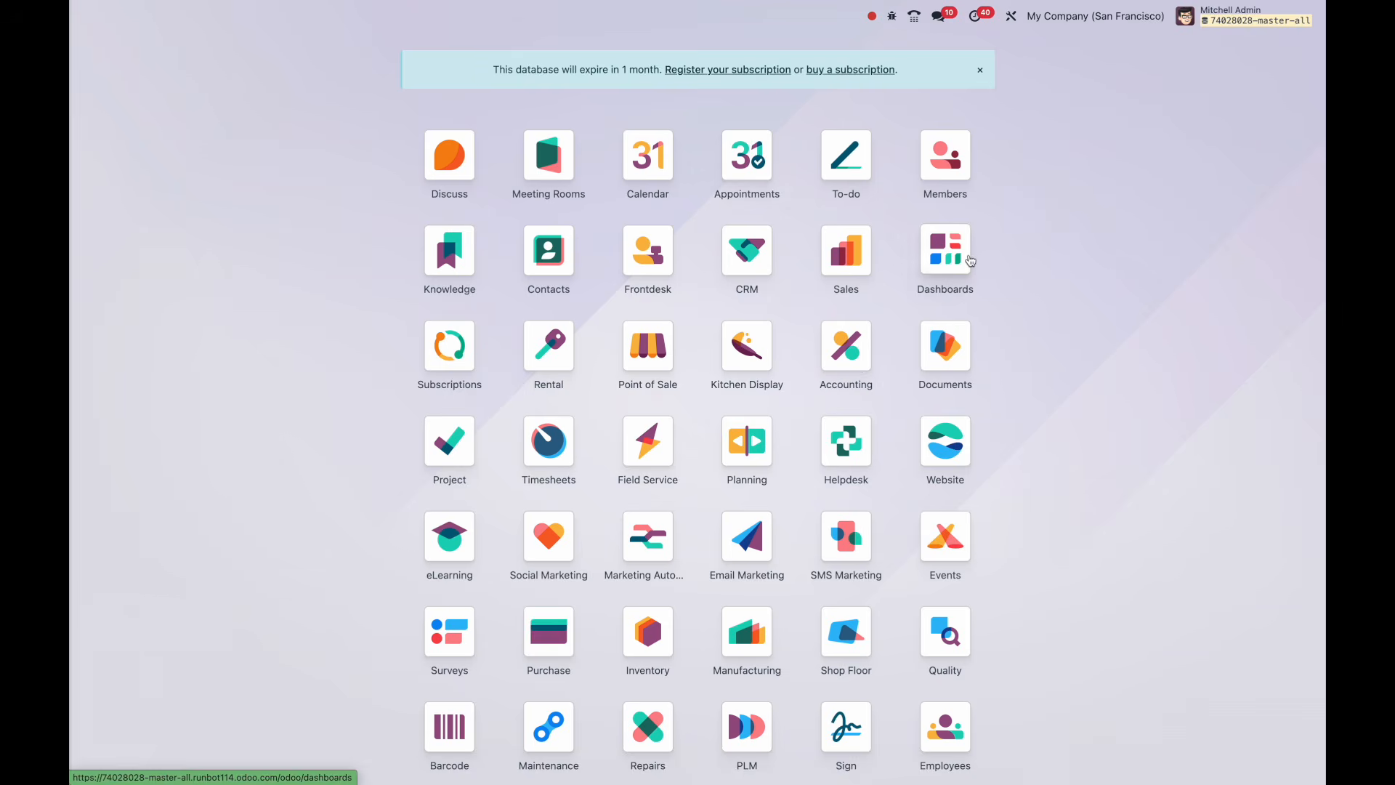
pyautogui.click(945, 251)
# Switch My Dashboard to a two-column layout with Forecast in the right column.
pyautogui.click(293, 18)
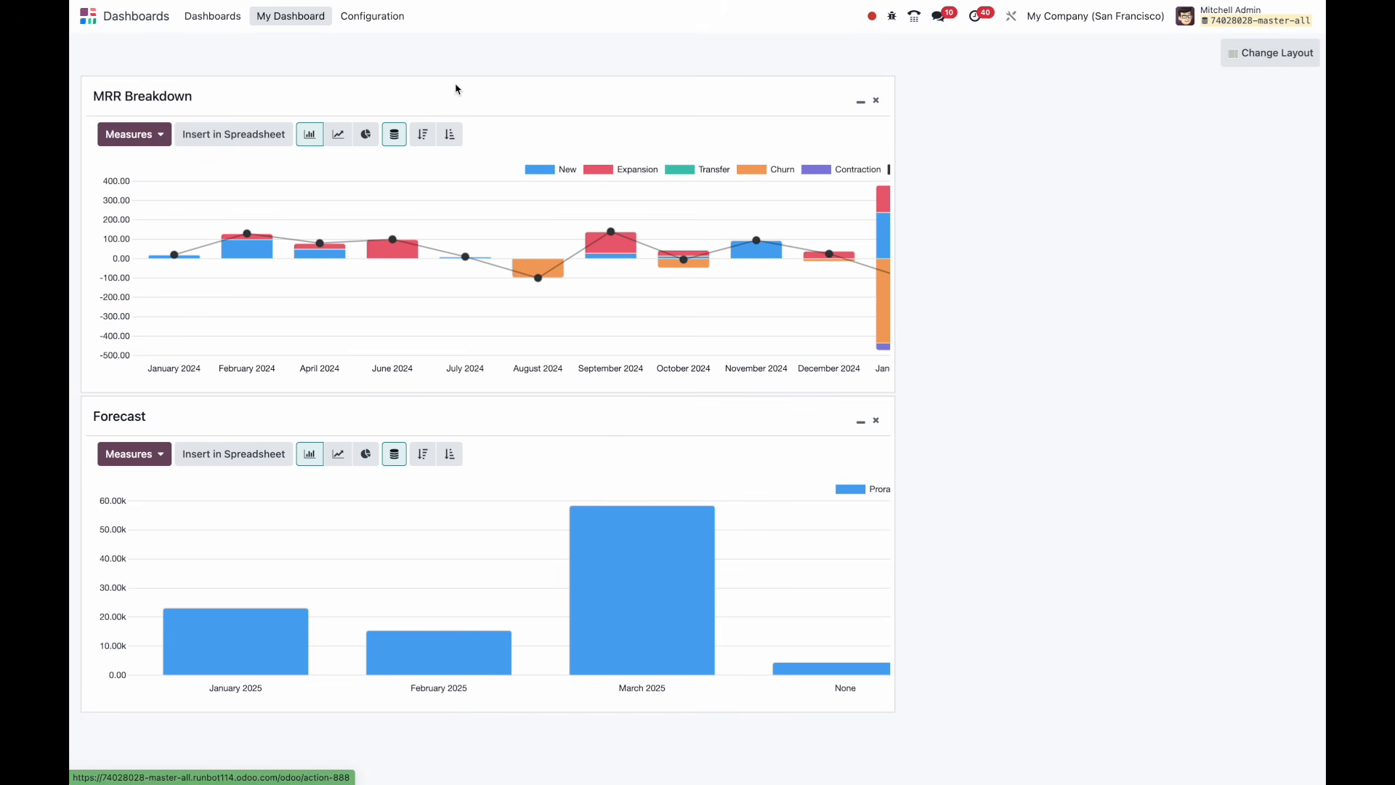
pyautogui.click(1239, 54)
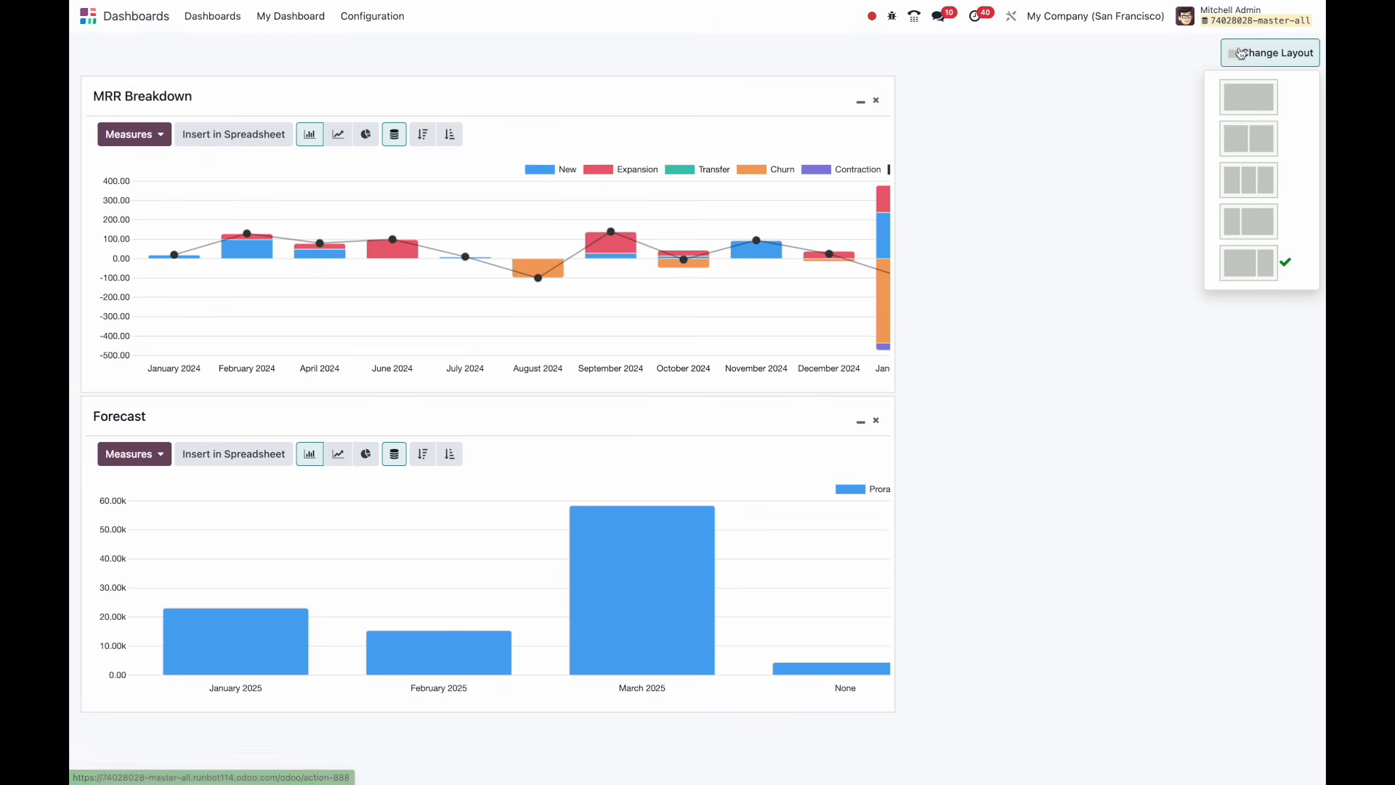
pyautogui.click(1247, 130)
pyautogui.moveTo(520, 420); pyautogui.dragTo(1105, 128)
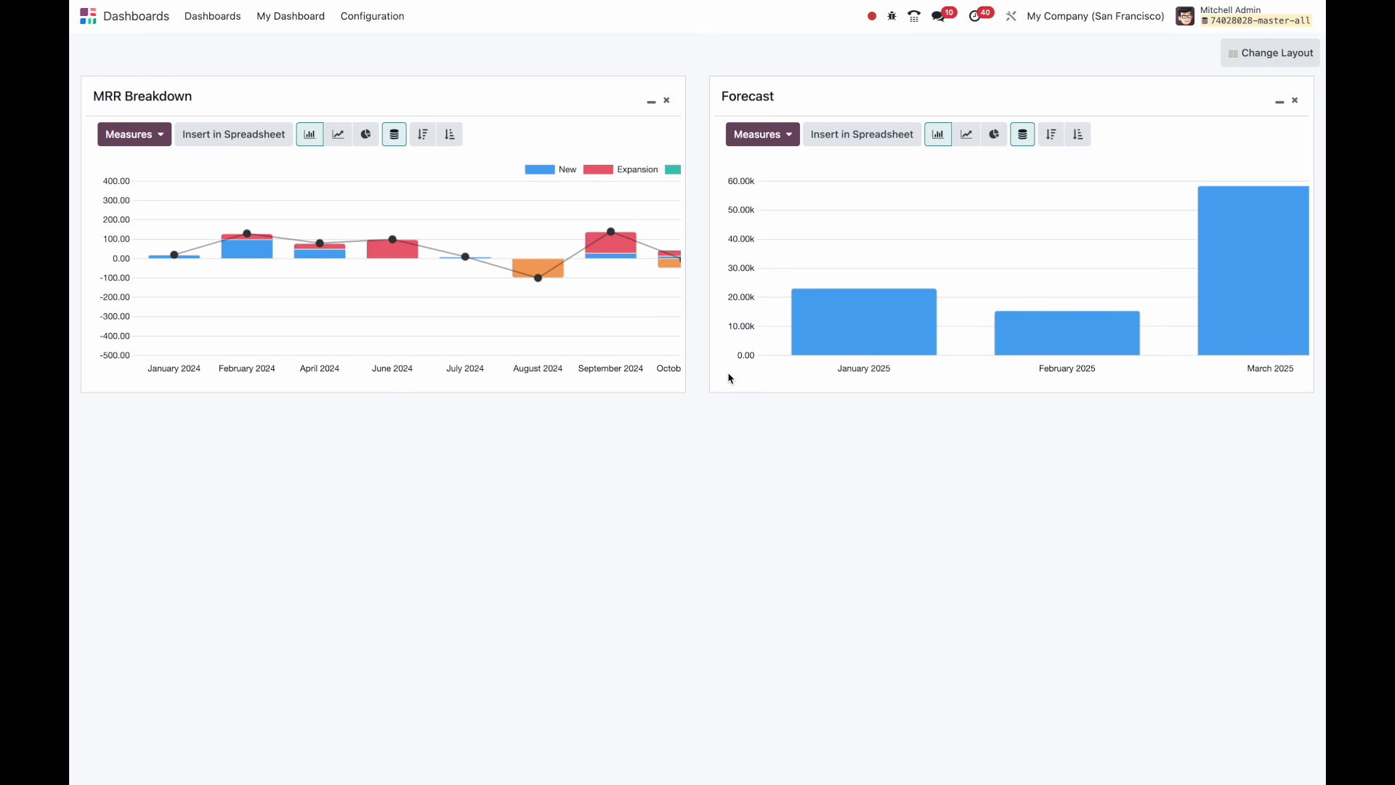
# Go to Configuration > Dashboards and open the Sales dashboard's settings.
pyautogui.click(360, 28)
pyautogui.click(361, 44)
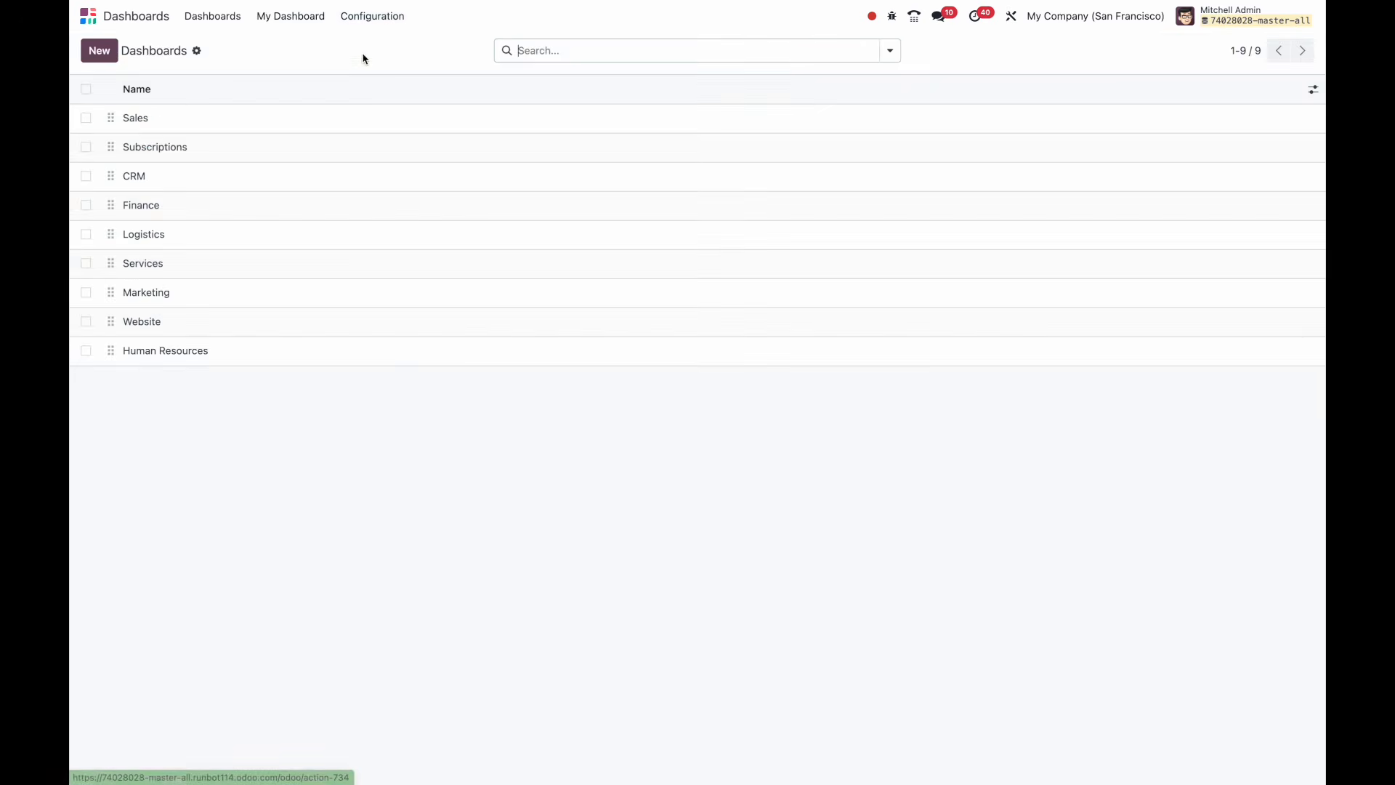
pyautogui.click(354, 117)
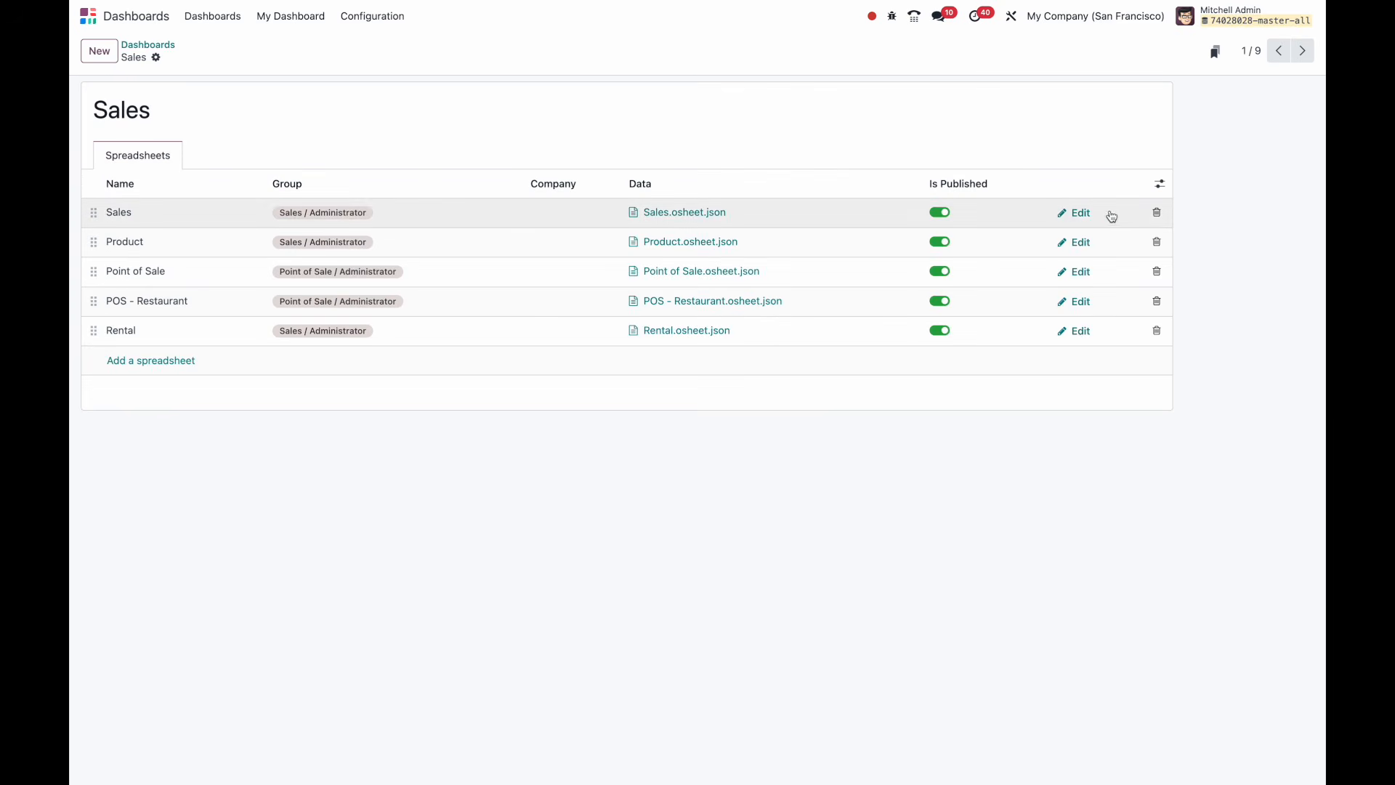
# Edit the Sales spreadsheet in the spreadsheet editor and switch to its Data sheet.
pyautogui.click(1085, 217)
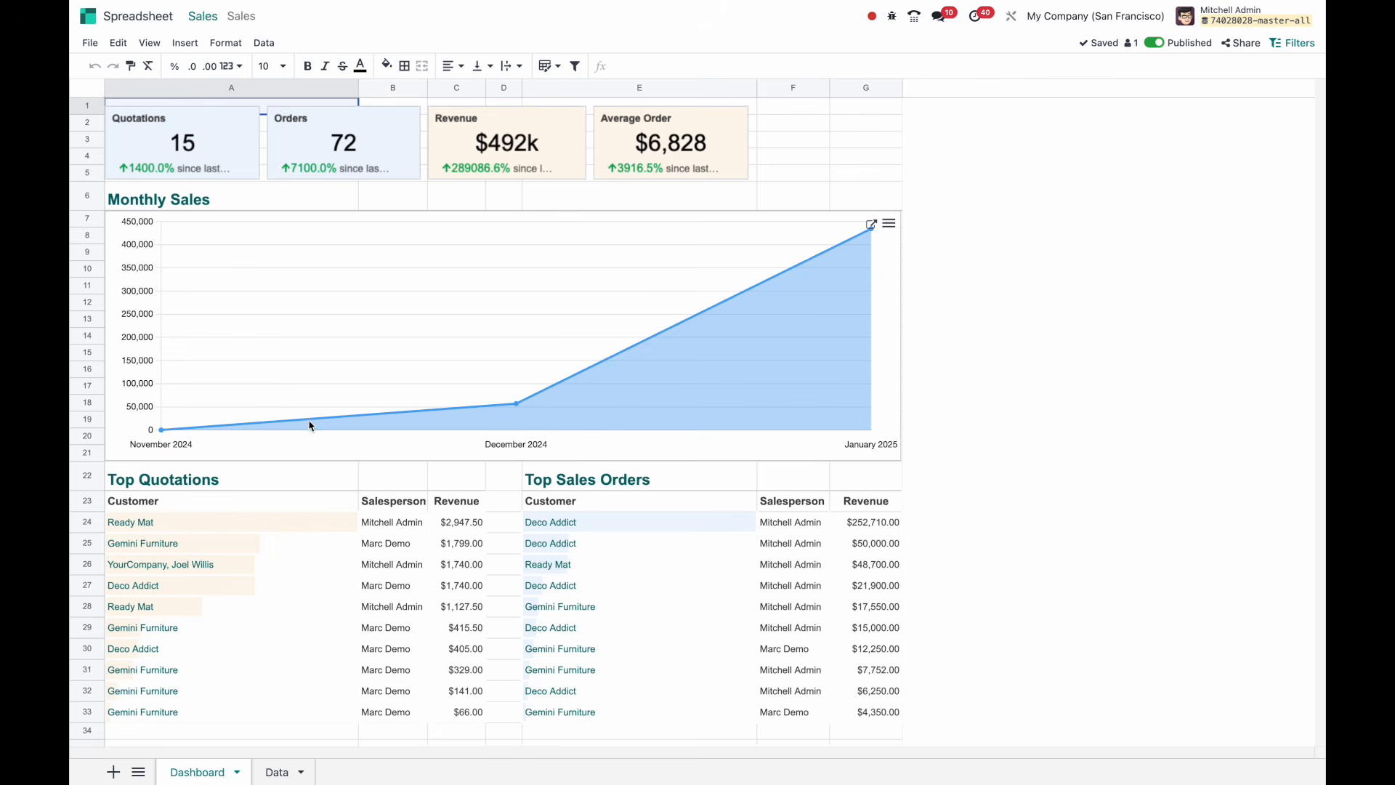
pyautogui.click(276, 774)
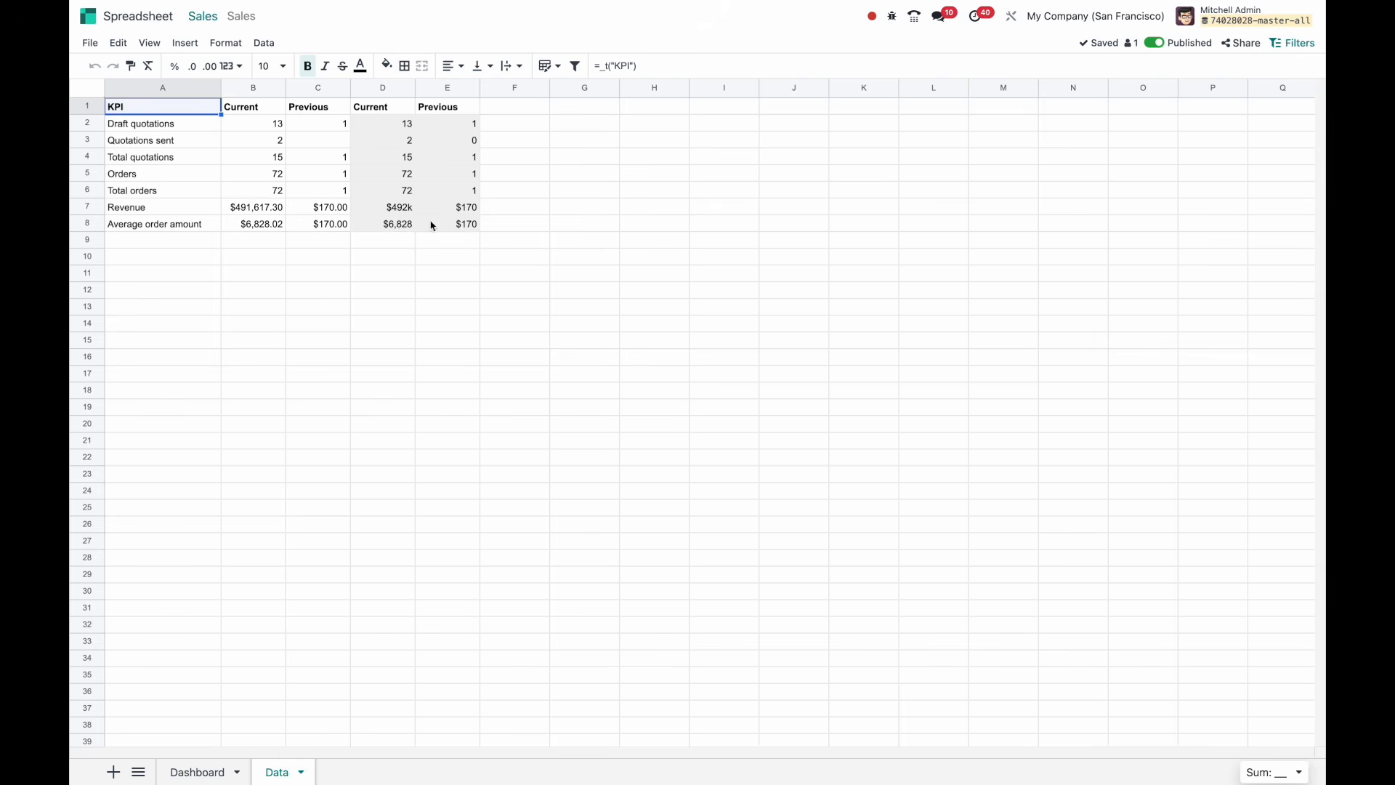
# Flip back to the Dashboard sheet, then return to the Data sheet.
pyautogui.click(218, 769)
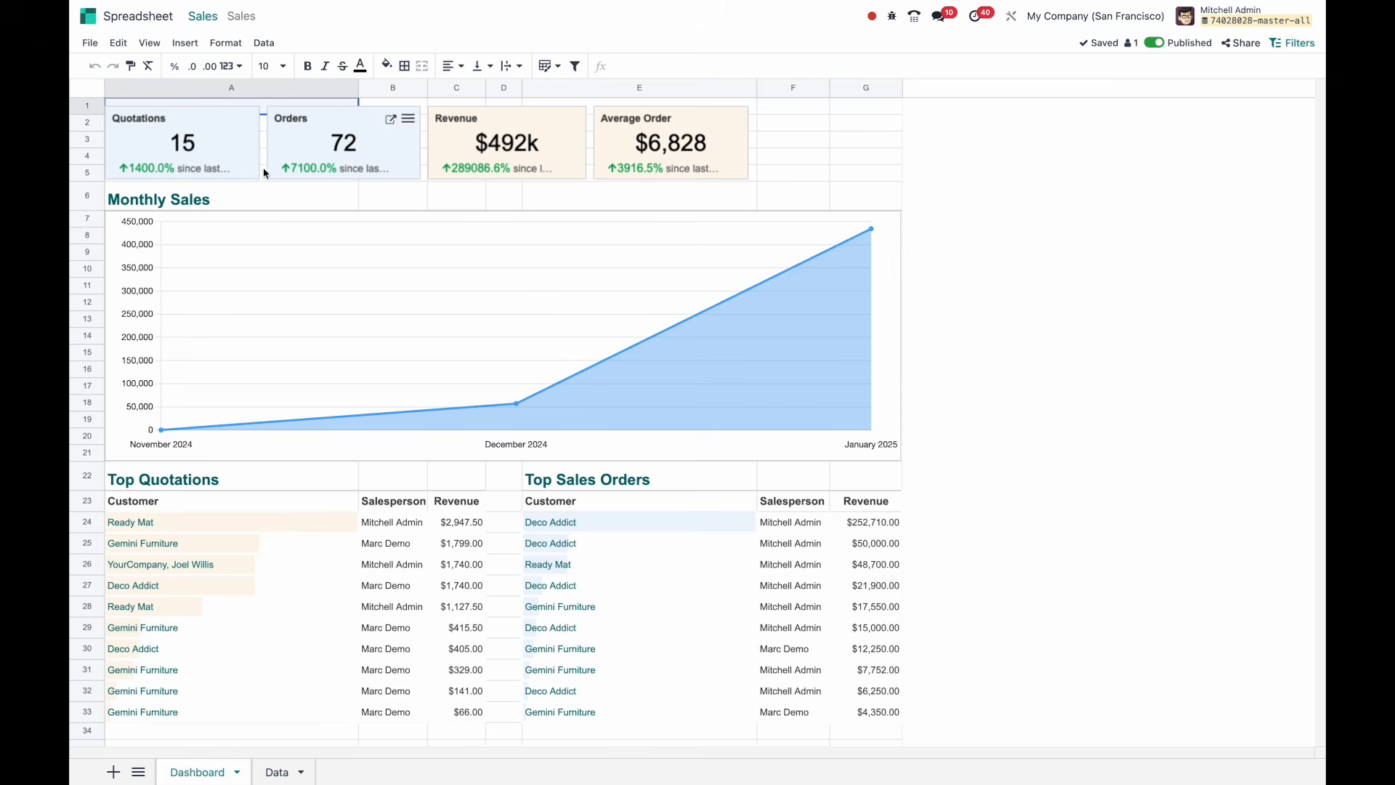
pyautogui.click(278, 771)
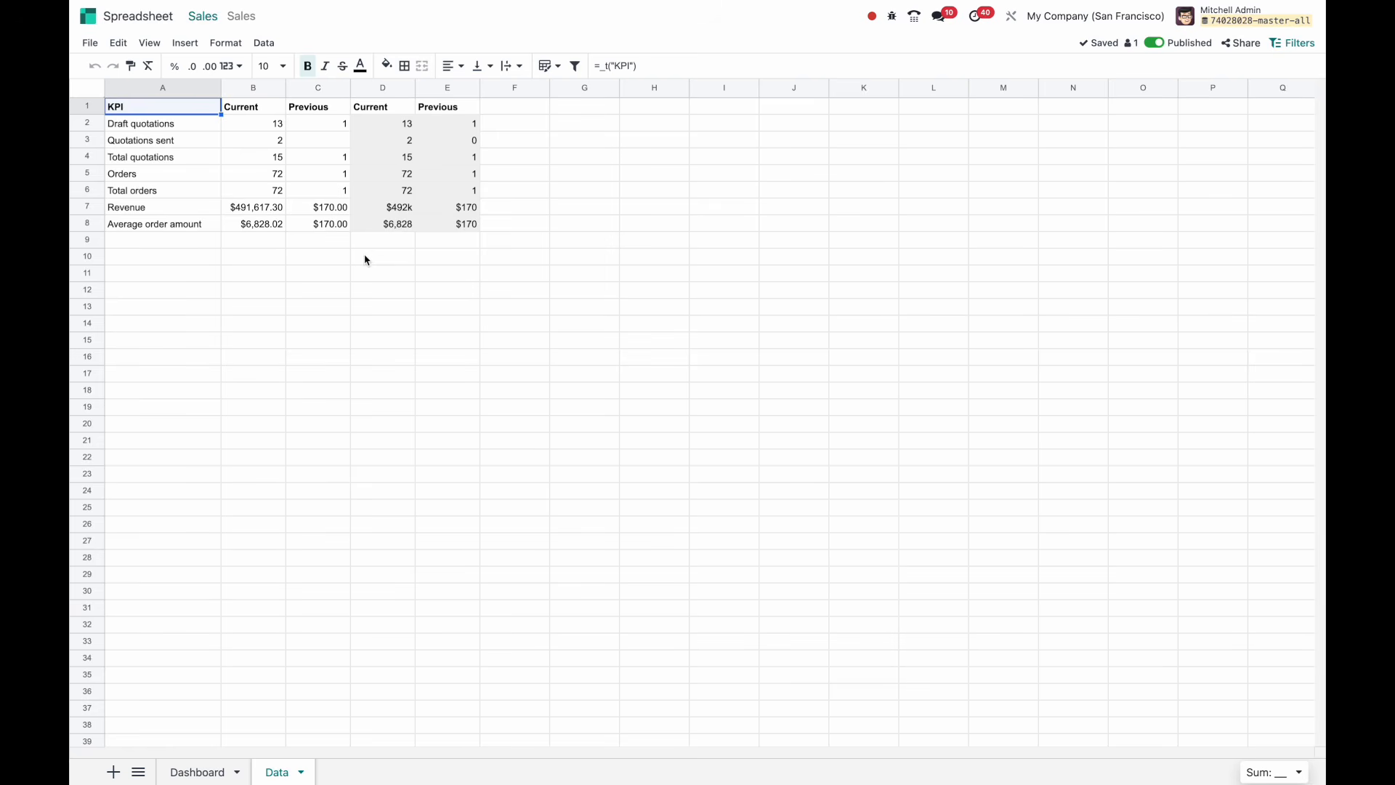
# Inspect B7's revenue formula arguments: pivot 11, measure price_subtotal, filter state = sale.
pyautogui.click(250, 210)
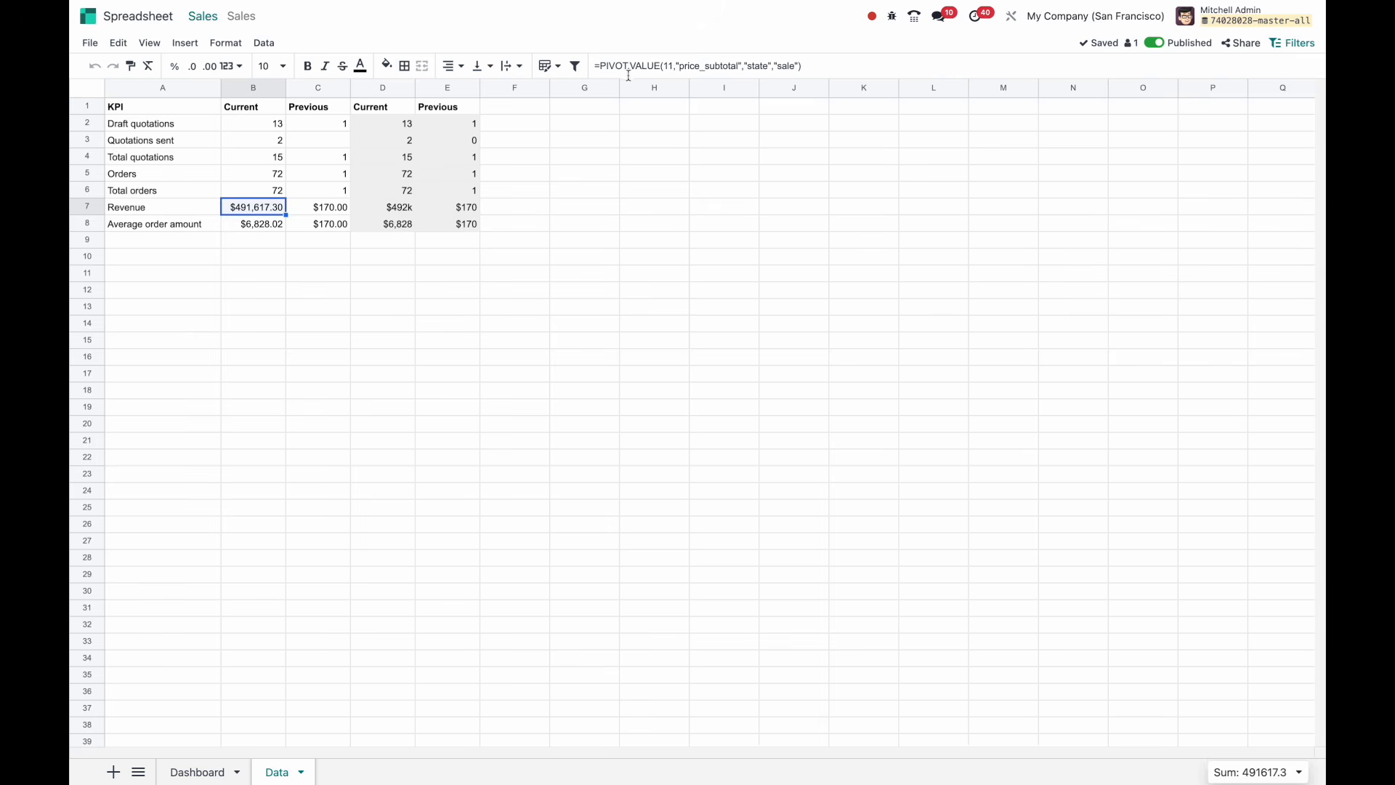
pyautogui.tripleClick(823, 65)
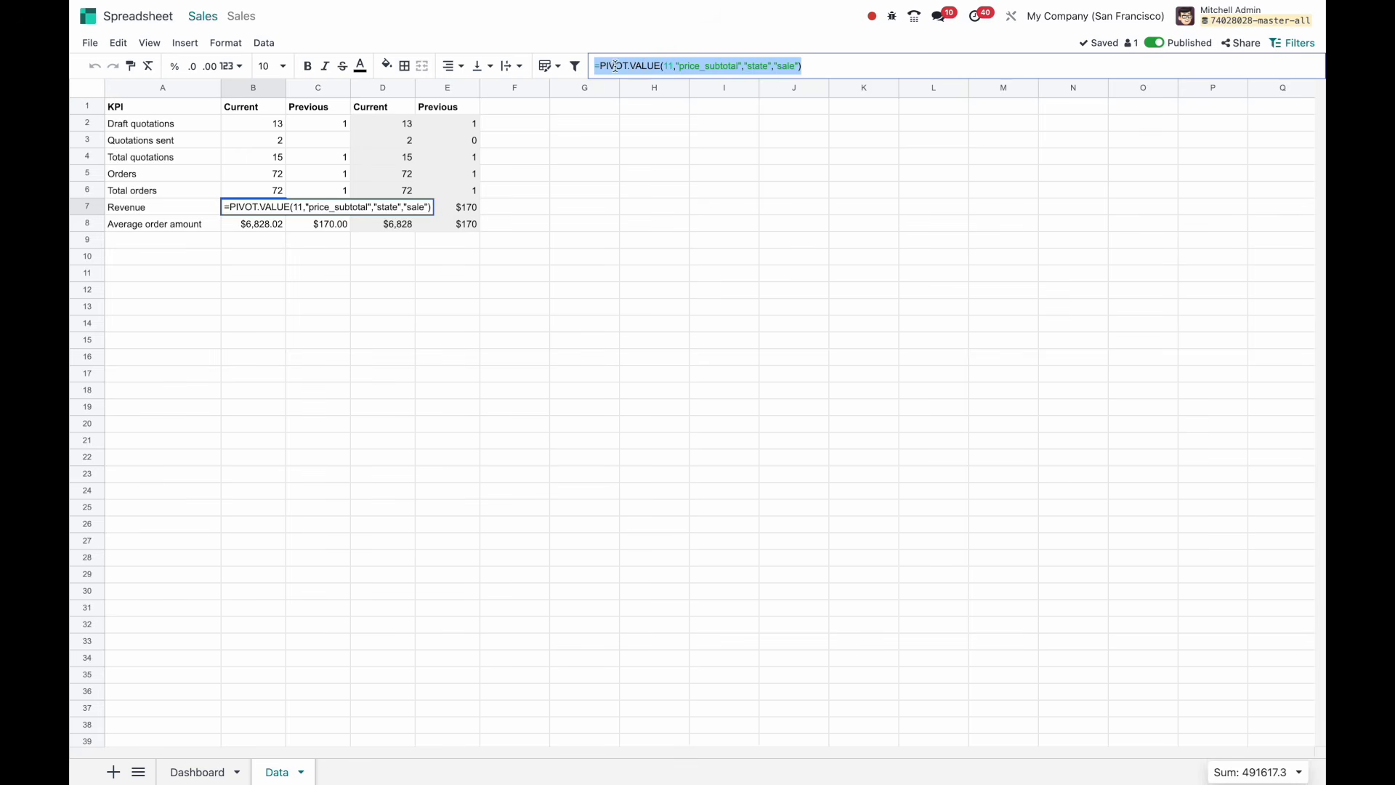
pyautogui.doubleClick(665, 65)
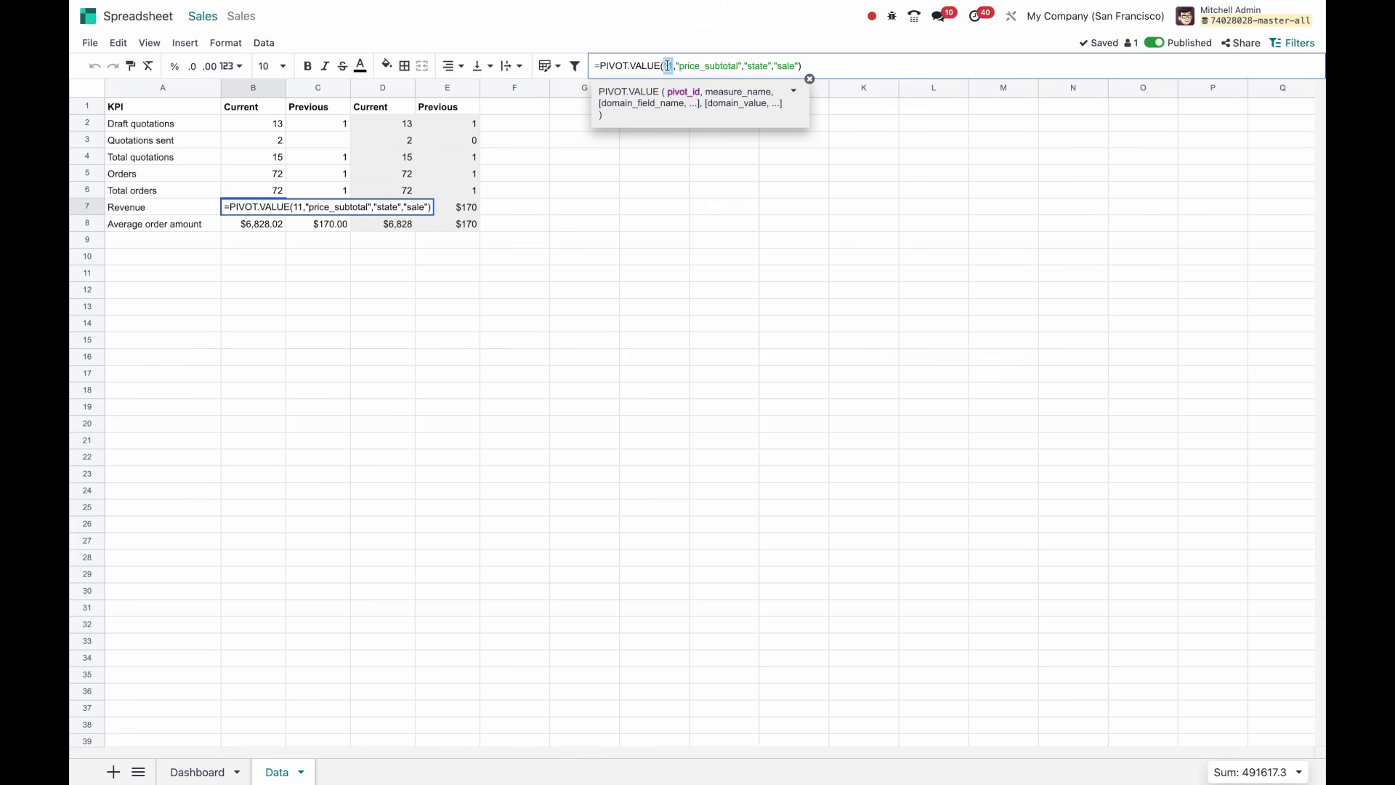
pyautogui.doubleClick(690, 64)
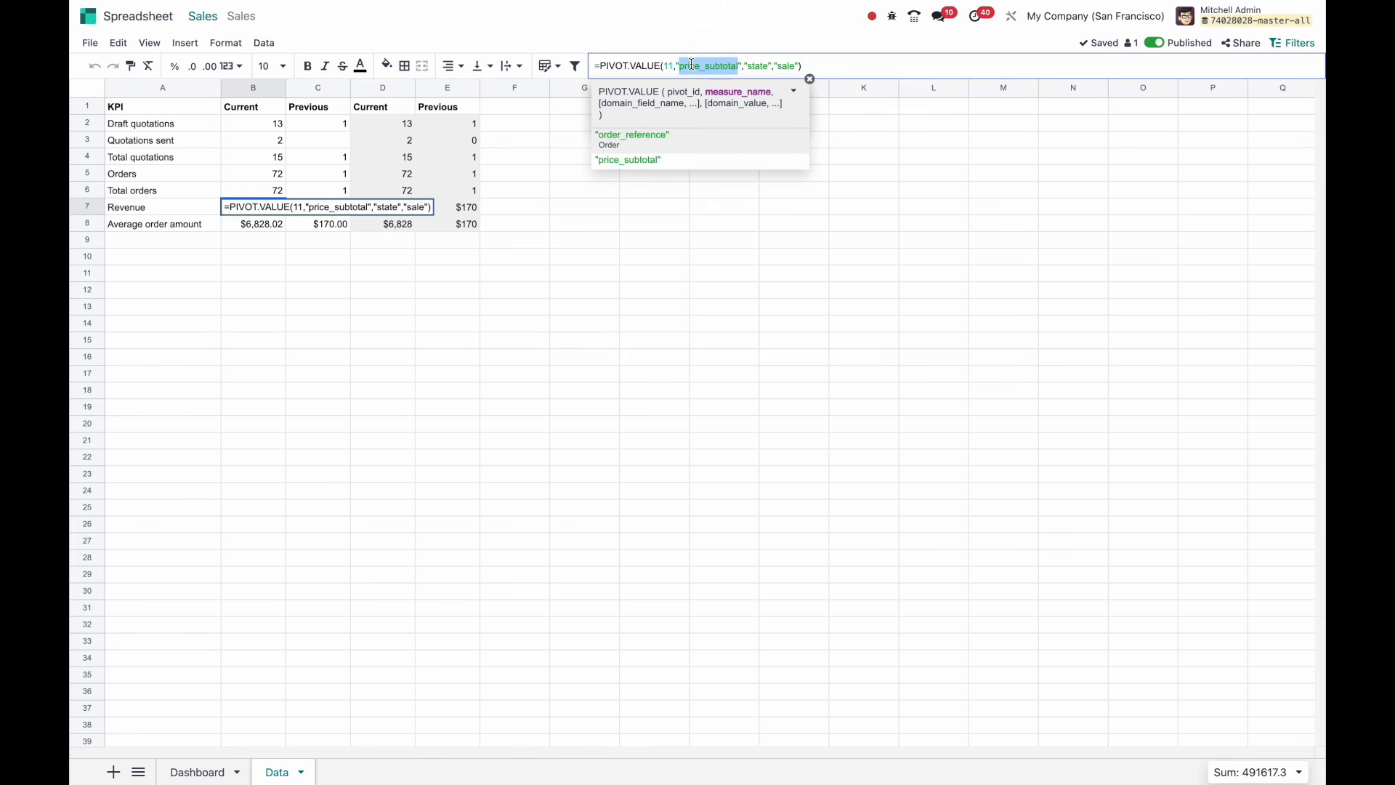
pyautogui.doubleClick(758, 66)
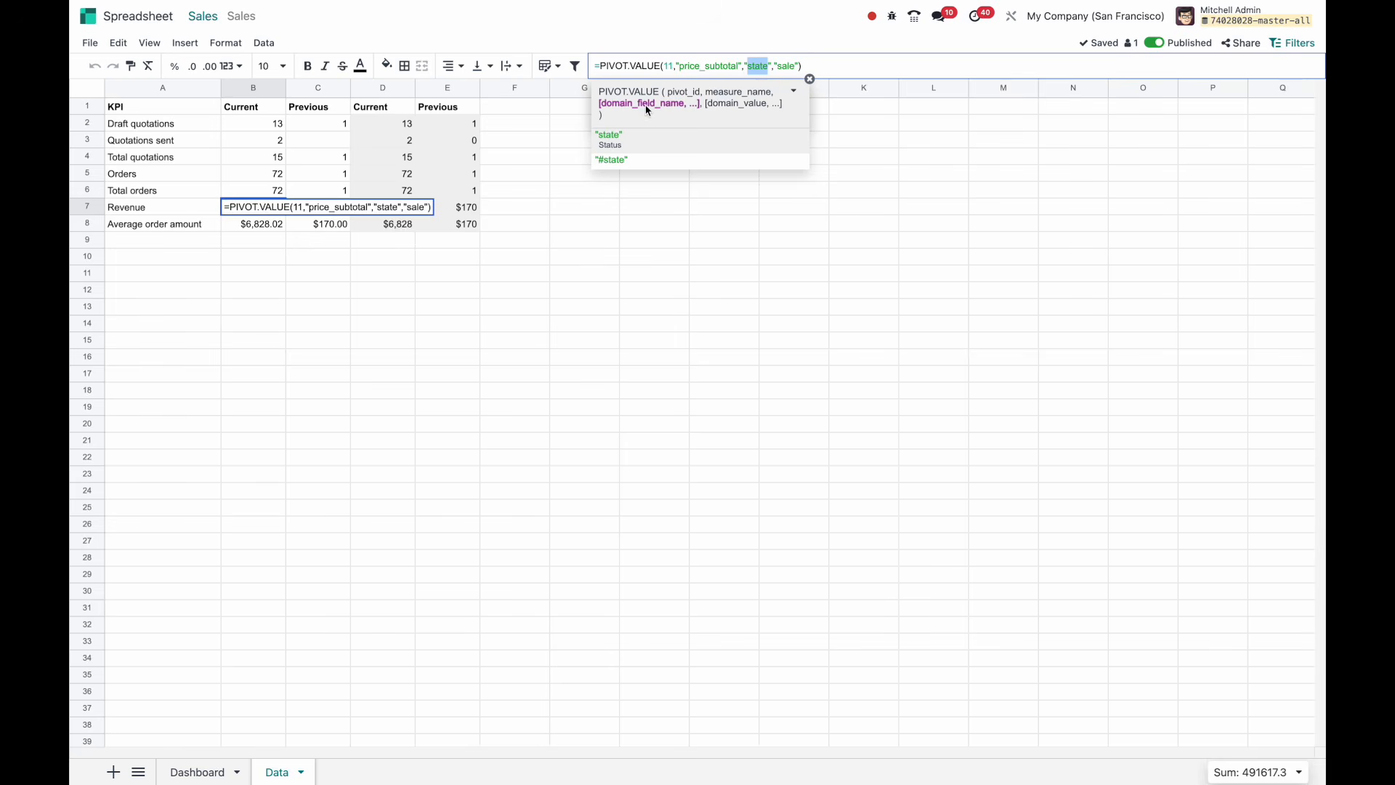
pyautogui.doubleClick(785, 66)
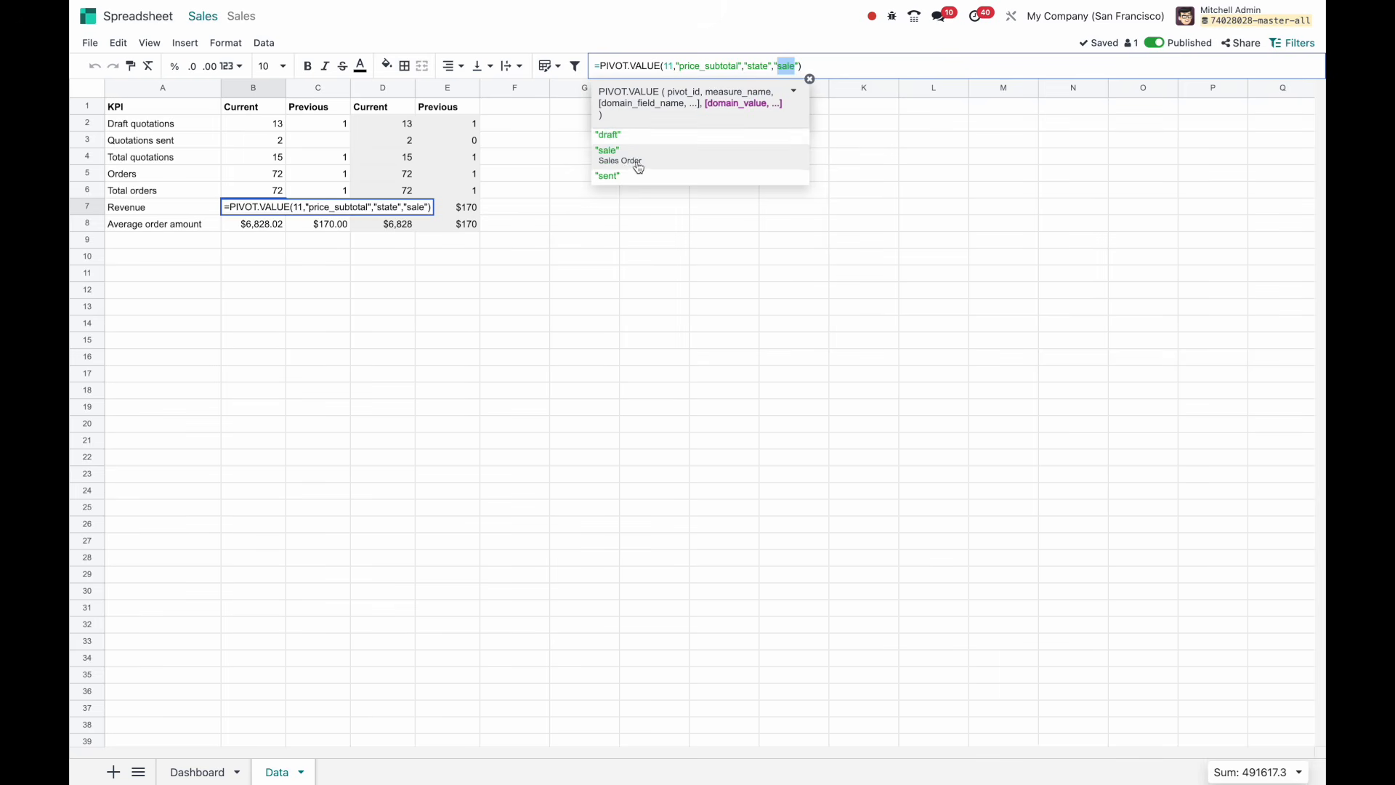
# Commit the PIVOT.VALUE revenue formula in B7, showing $491,617.30.
pyautogui.click(762, 66)
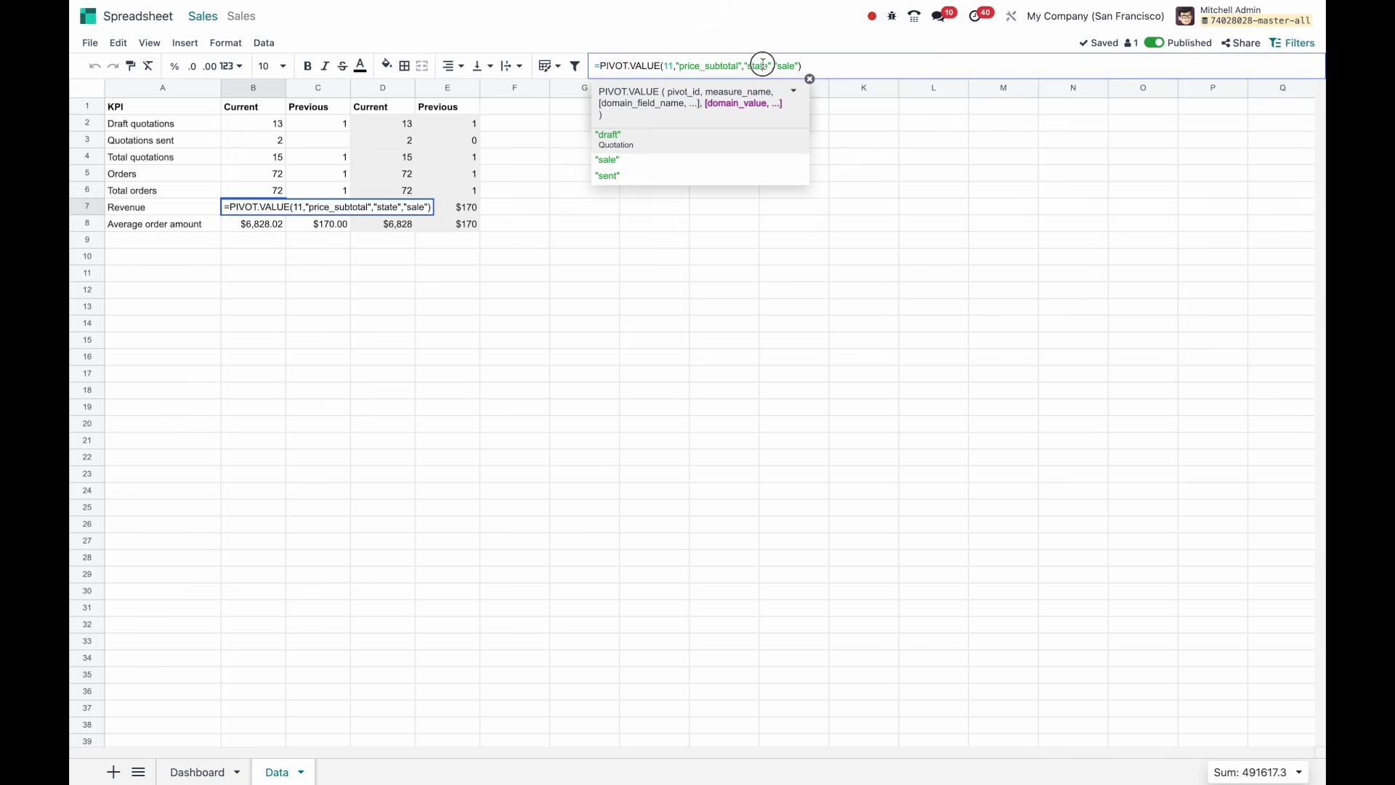
pyautogui.doubleClick(683, 66)
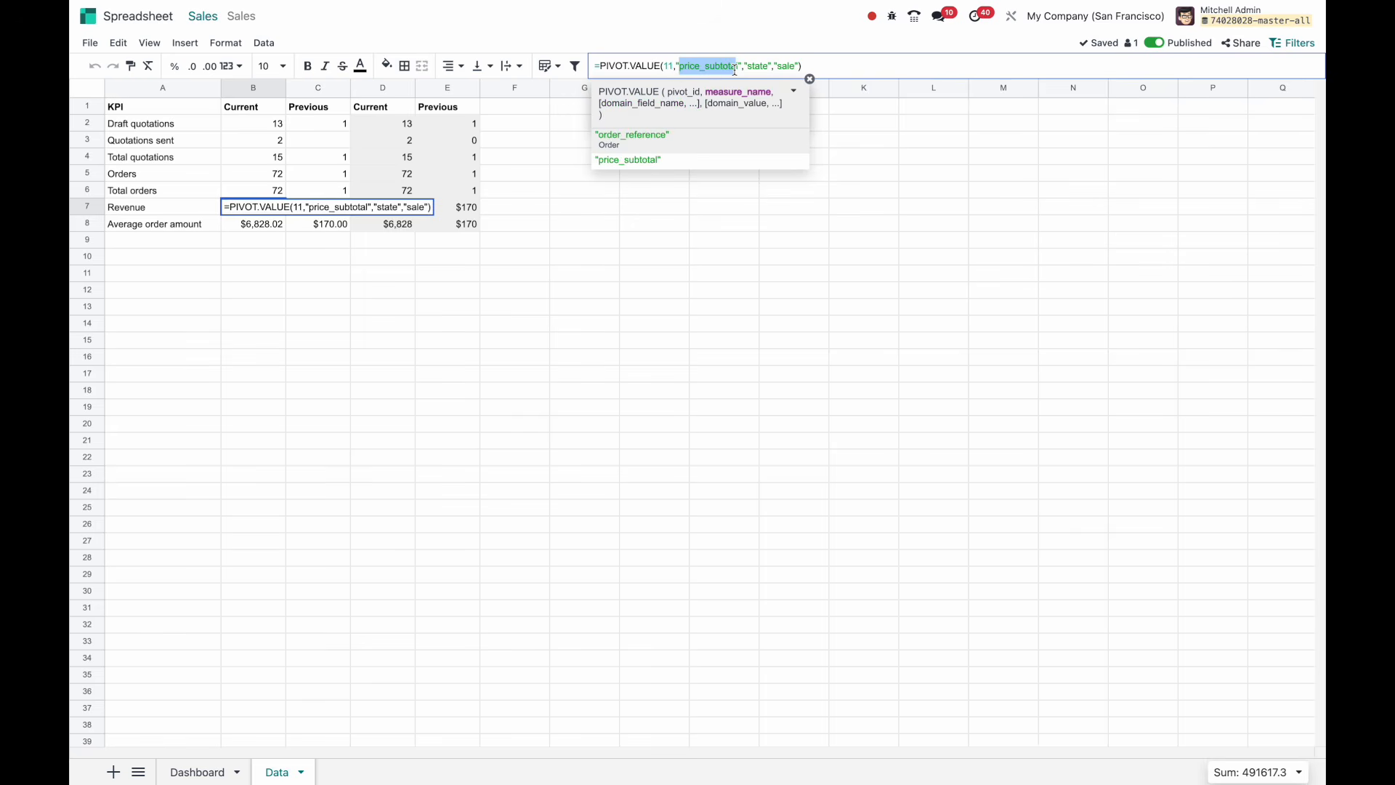
pyautogui.moveTo(742, 66); pyautogui.dragTo(802, 67)
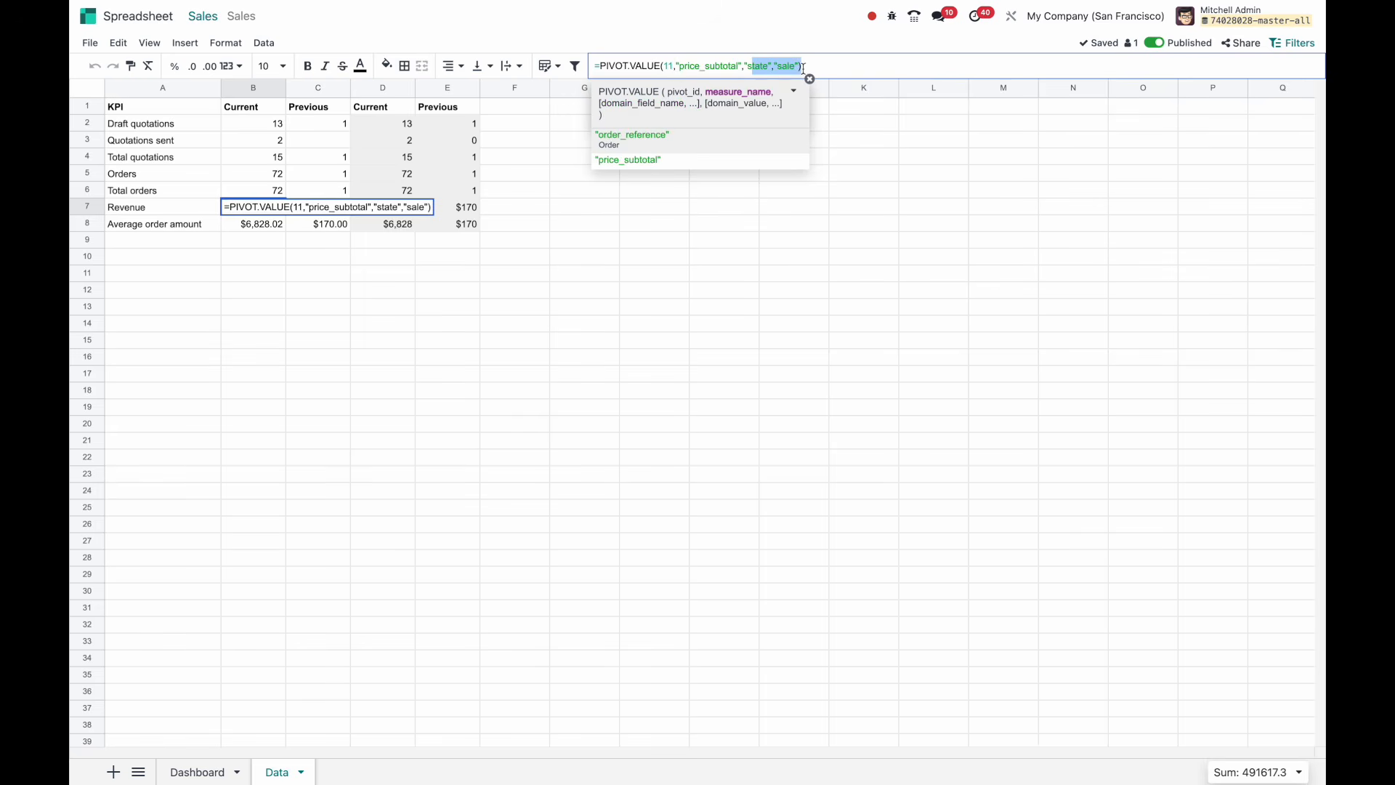
pyautogui.click(668, 66)
pyautogui.doubleClick(668, 66)
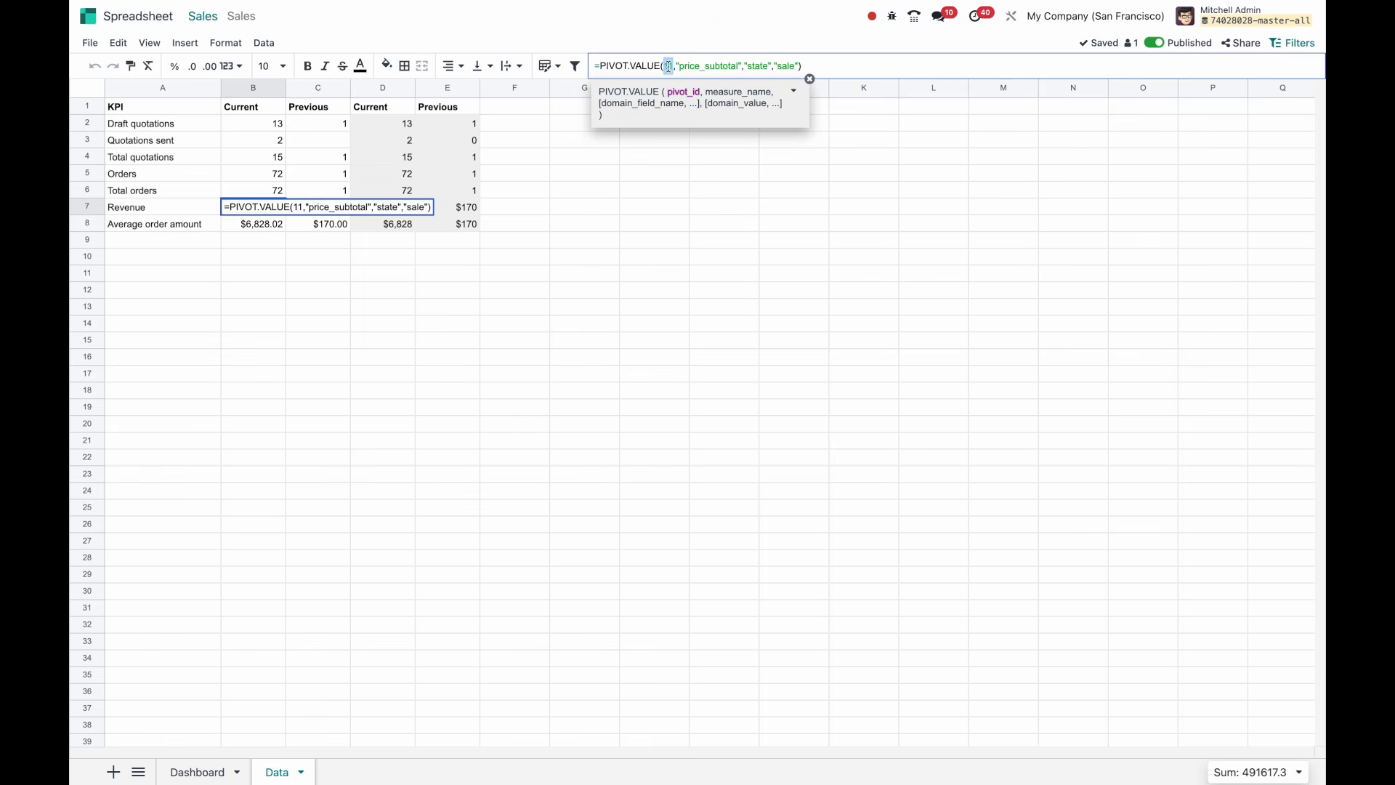
pyautogui.press('Return')
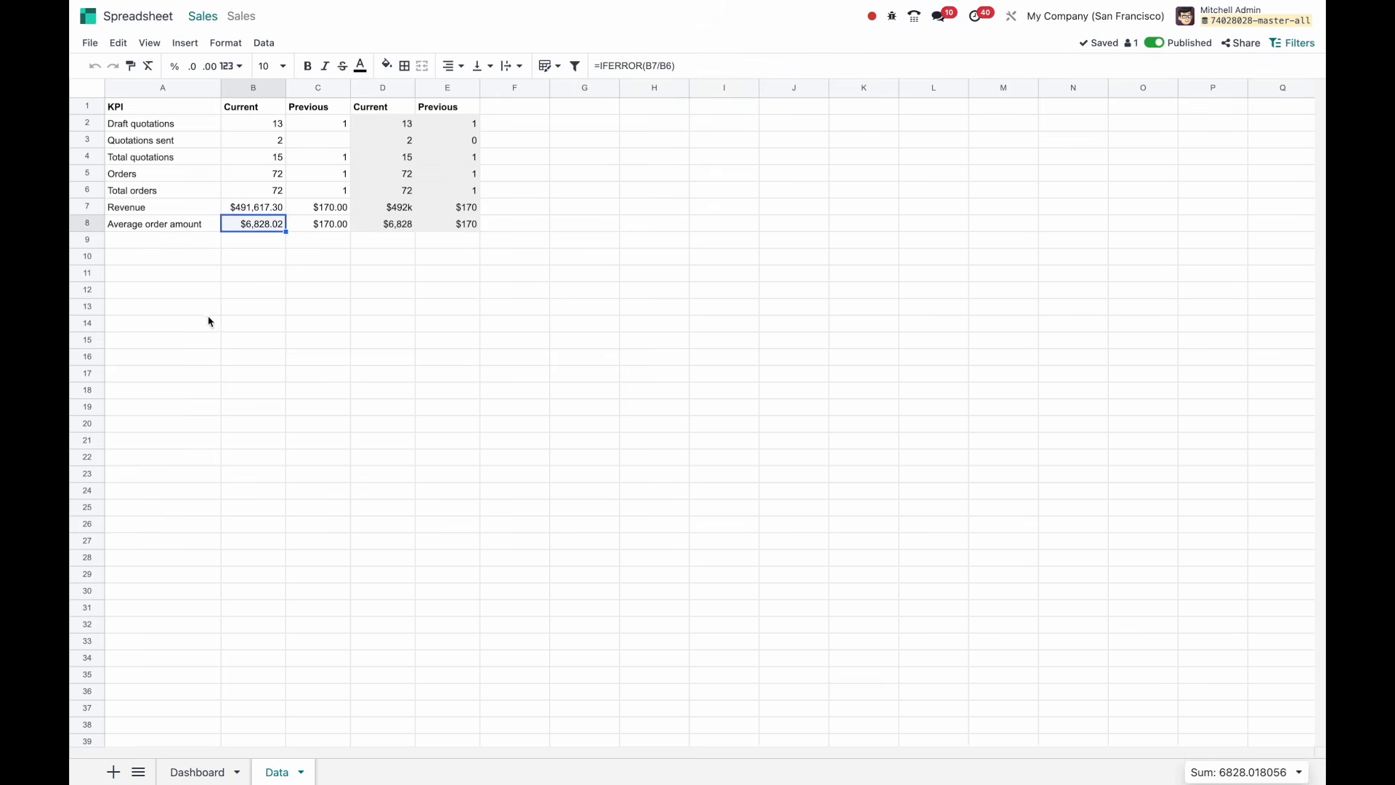
pyautogui.click(251, 209)
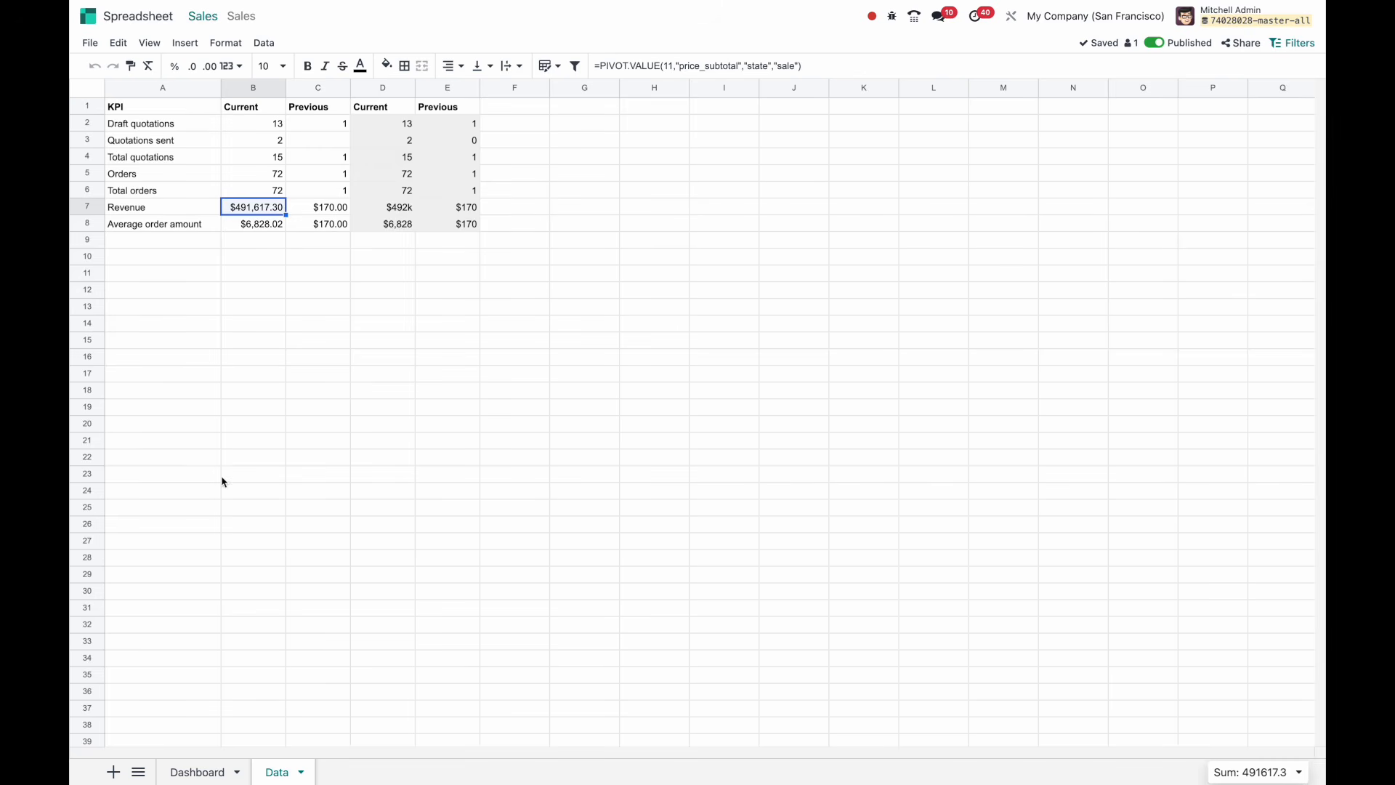
# Check the Dashboard sheet, return to the Data sheet, select cell B11 and open the File menu.
pyautogui.click(188, 768)
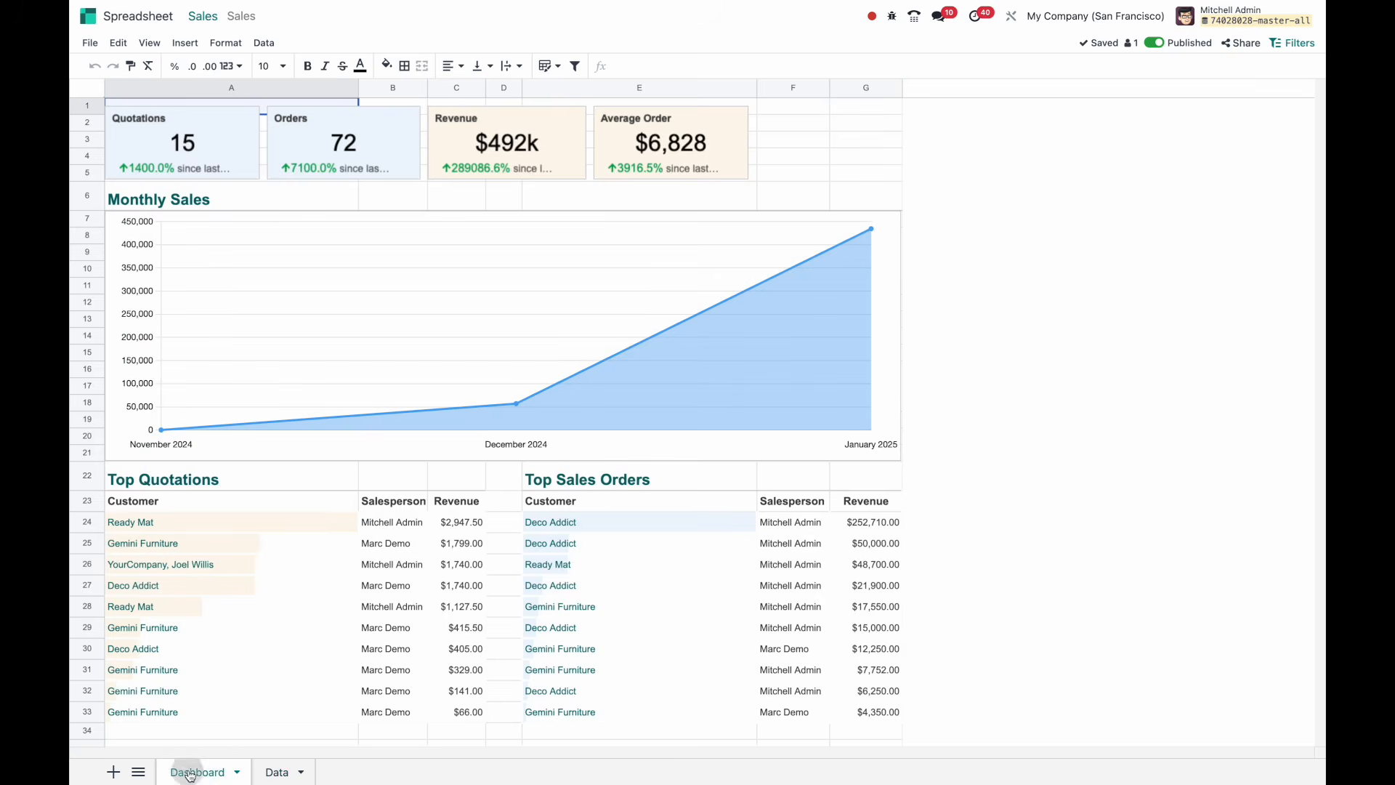
pyautogui.click(280, 770)
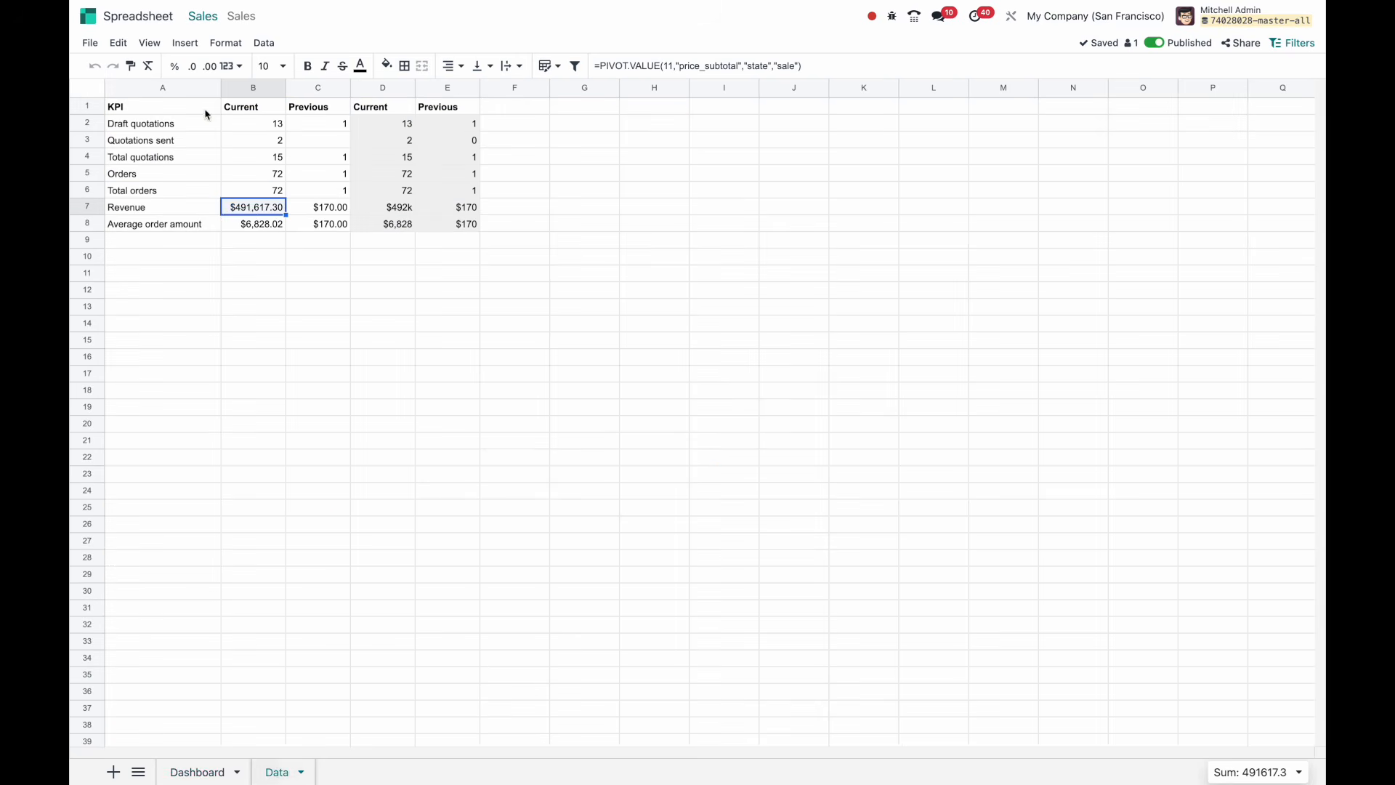
pyautogui.click(282, 273)
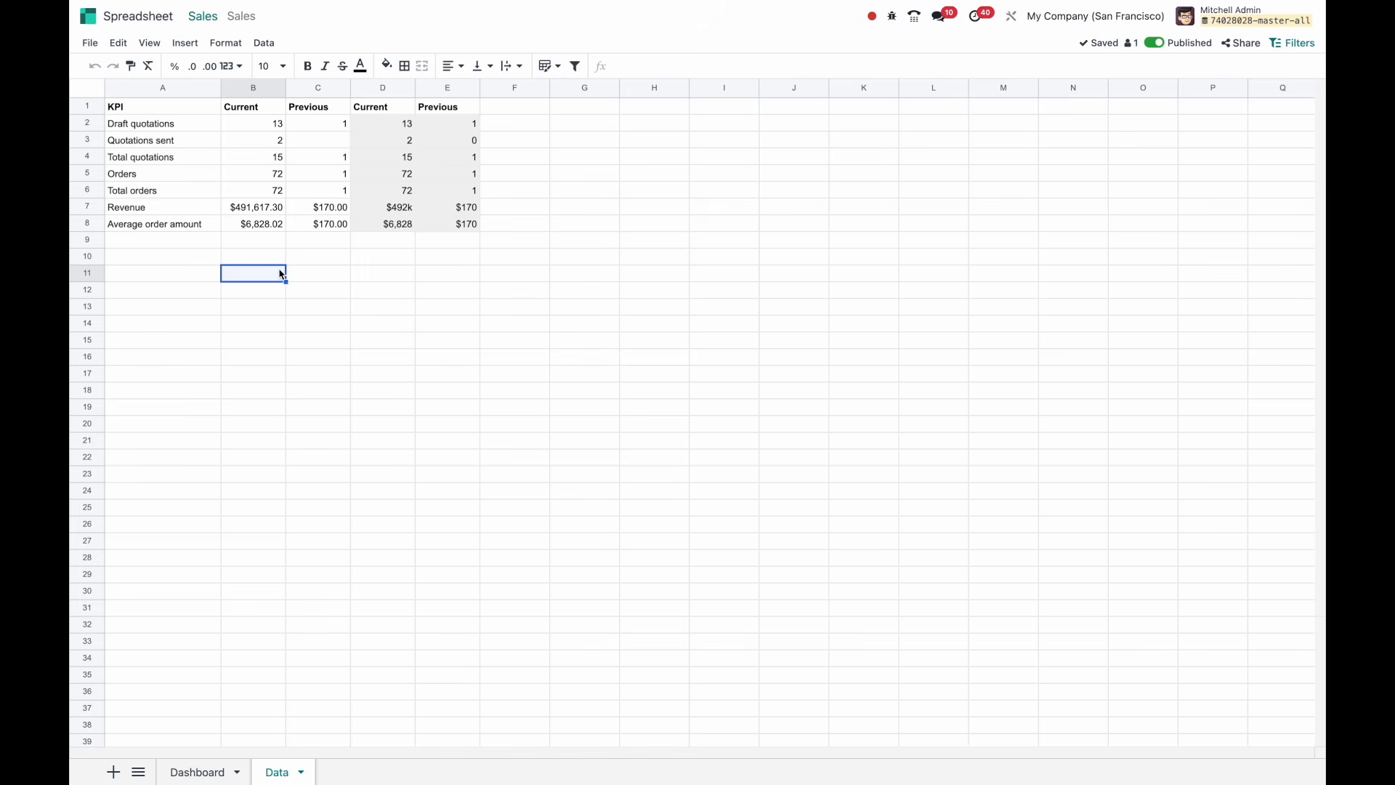
pyautogui.click(89, 45)
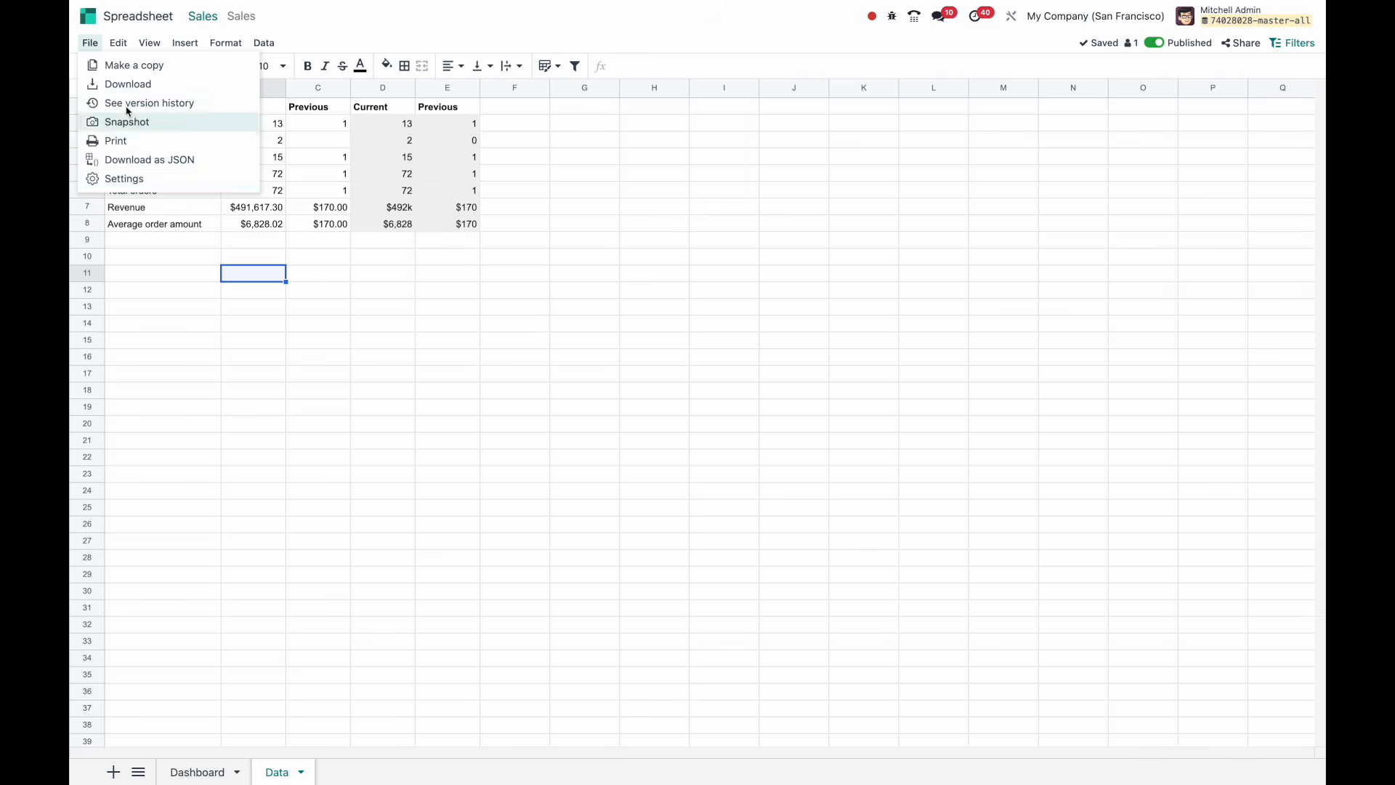
# Turn on formula display with View > Show > Formulas, then turn it back off.
pyautogui.moveTo(120, 47)
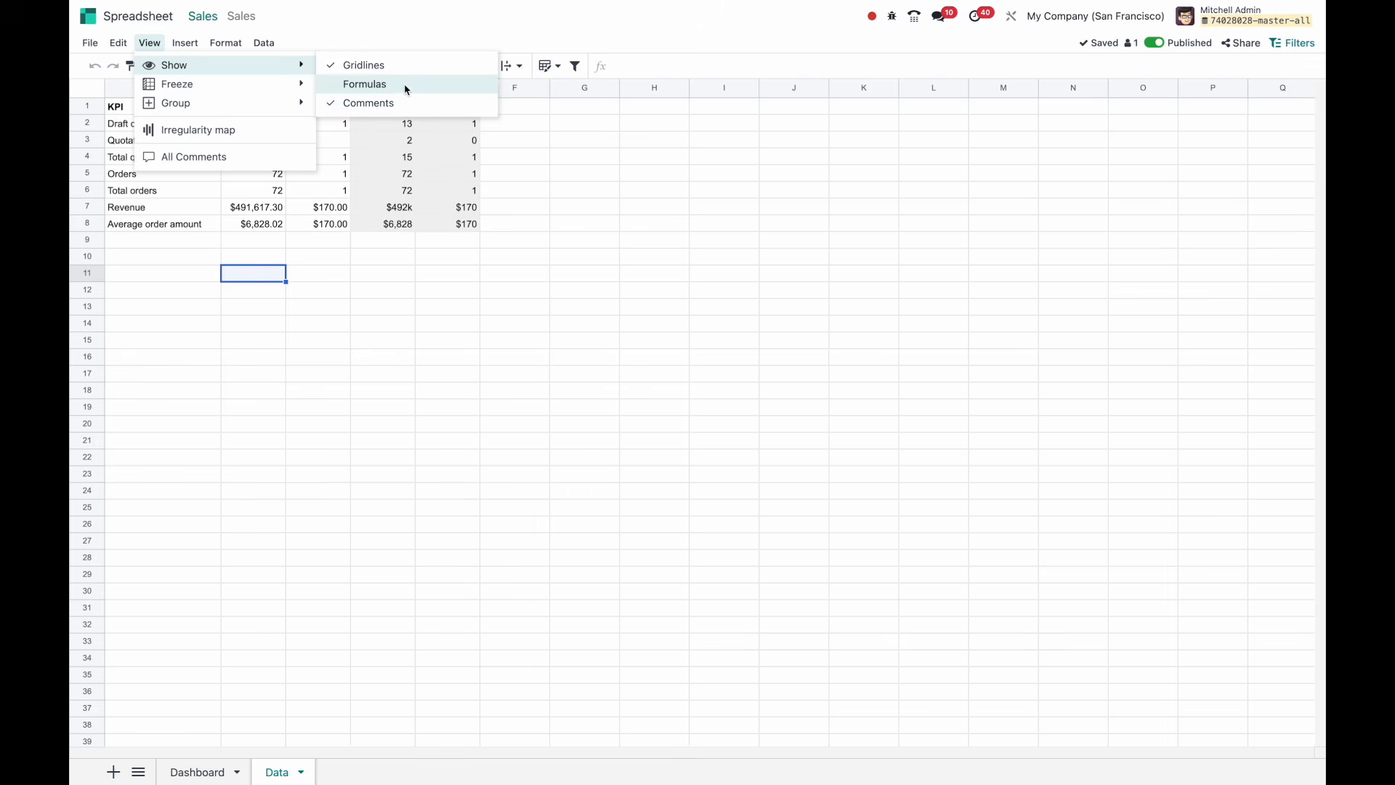
pyautogui.click(405, 90)
pyautogui.click(149, 43)
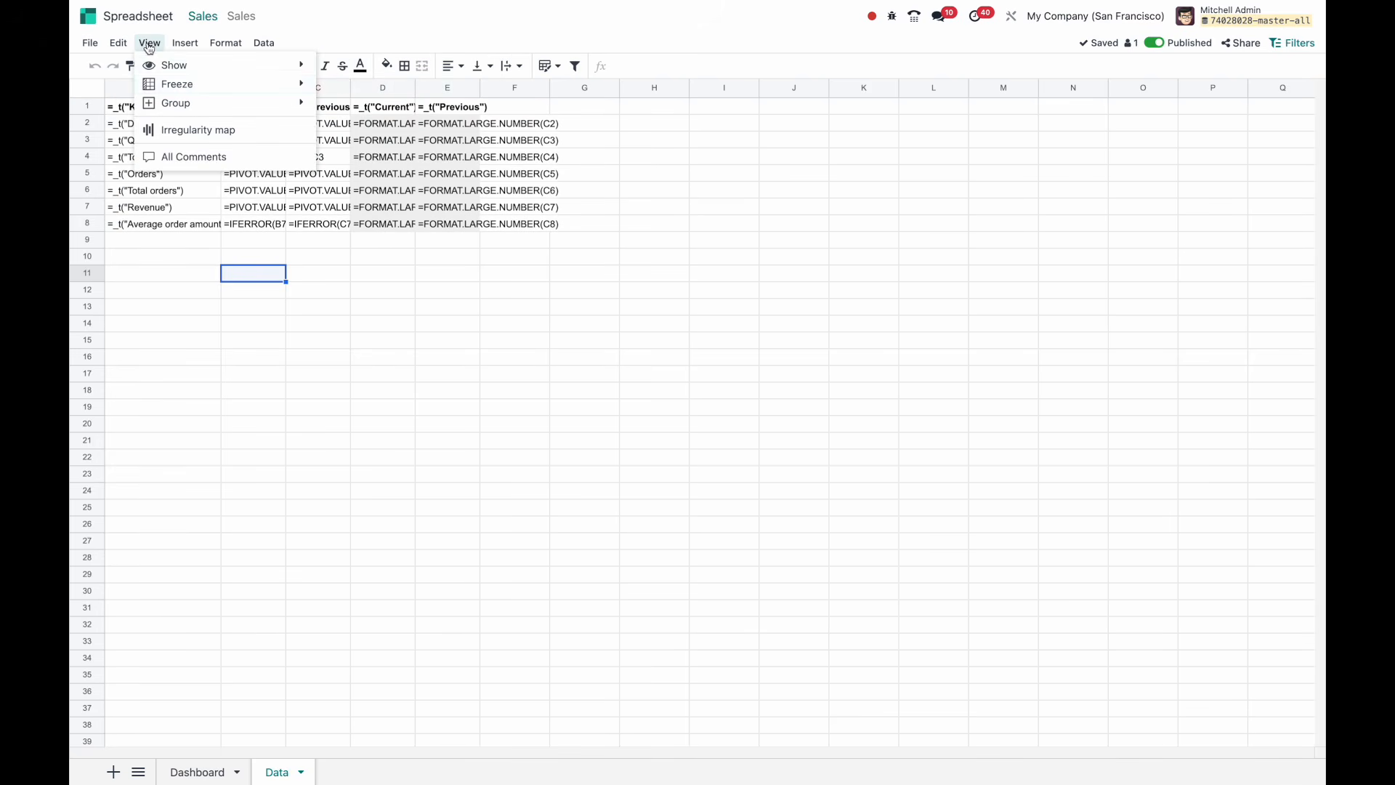
pyautogui.moveTo(234, 71)
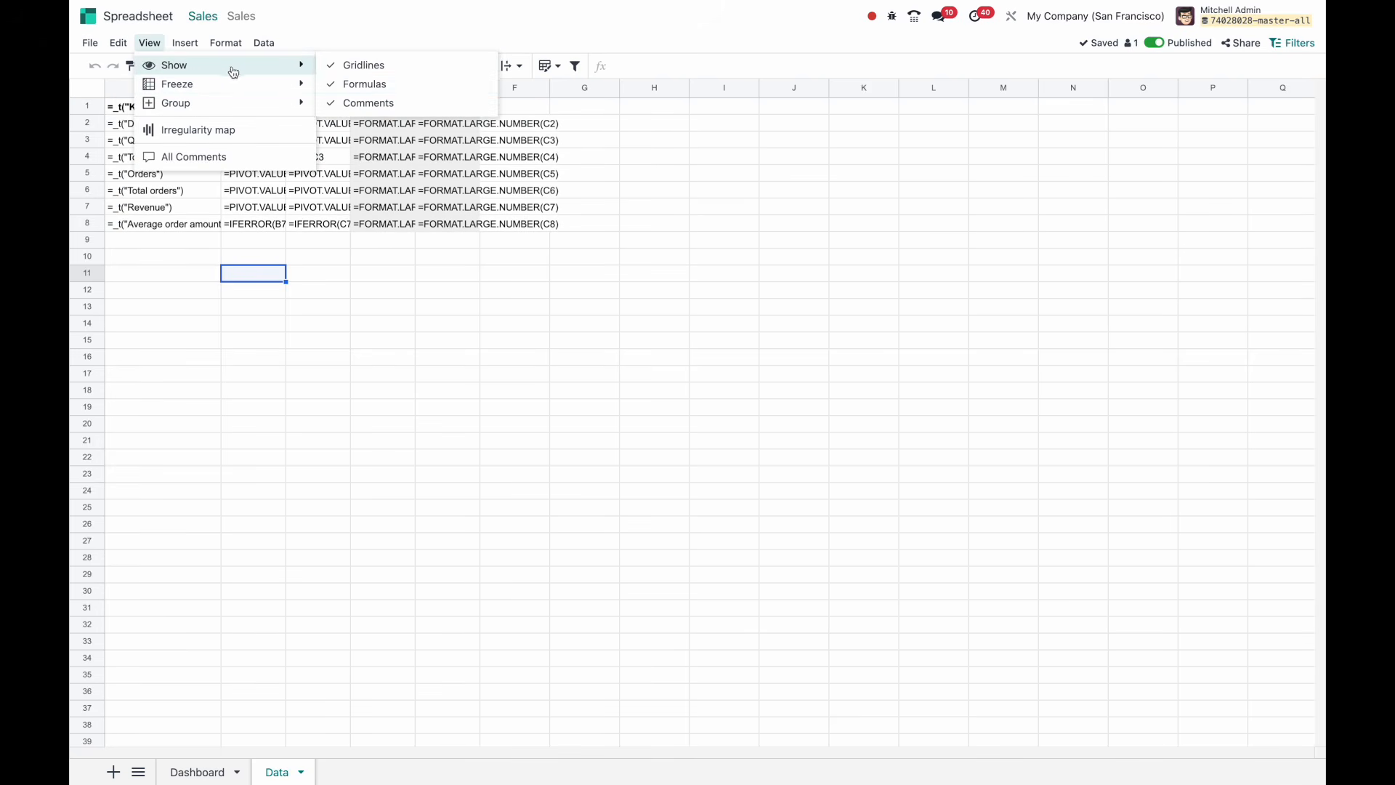
pyautogui.click(347, 85)
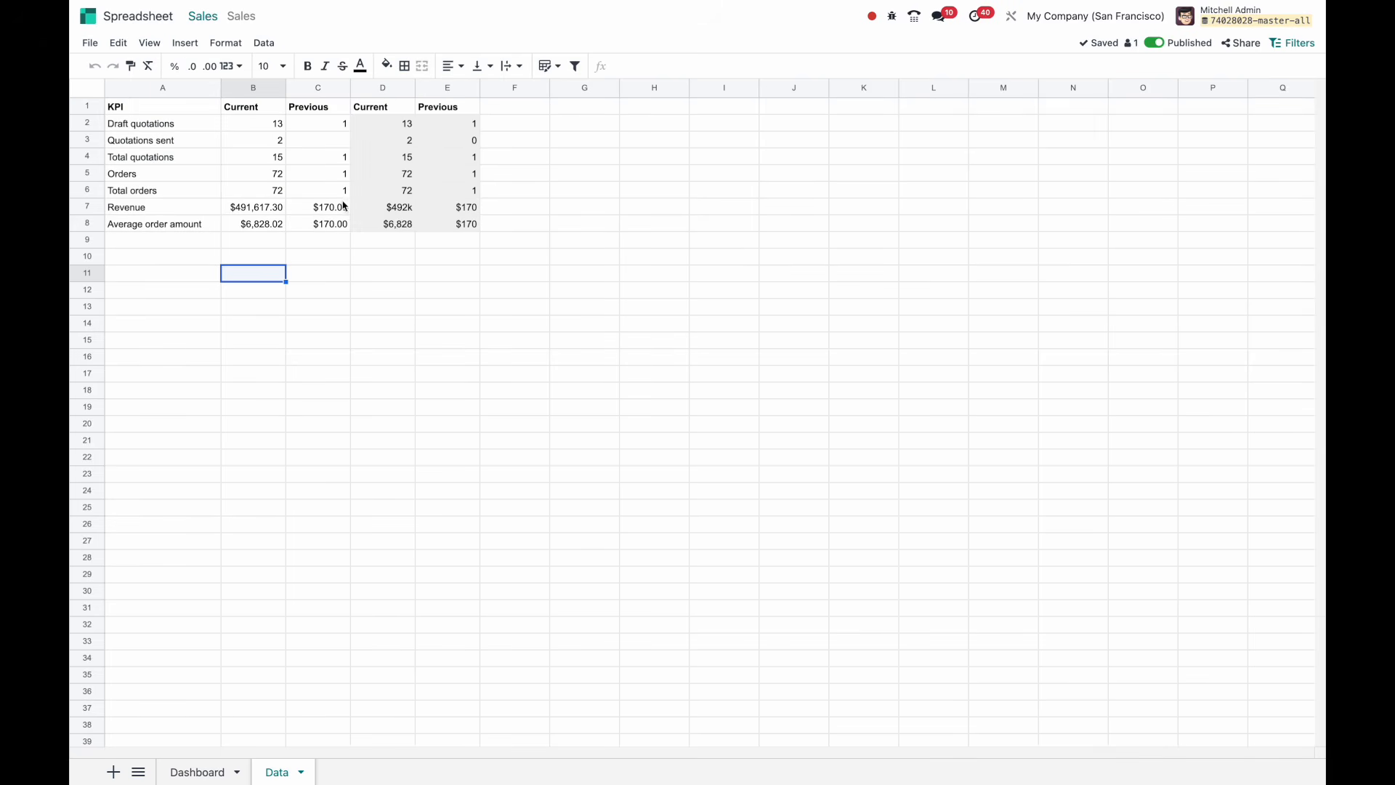
# Start a comment on cell D4 and cancel it, then reselect D4 and open the Insert menu.
pyautogui.rightClick(378, 157)
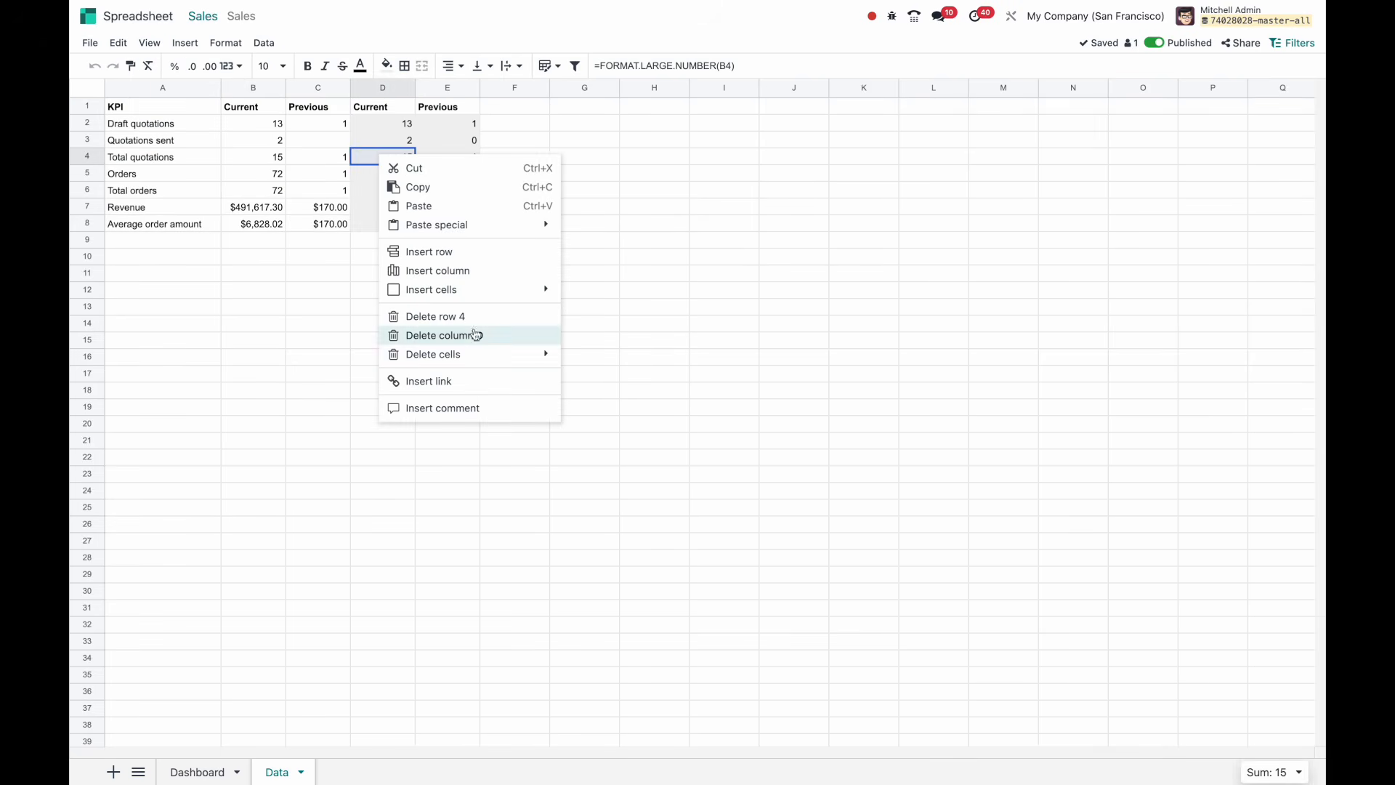
pyautogui.click(459, 412)
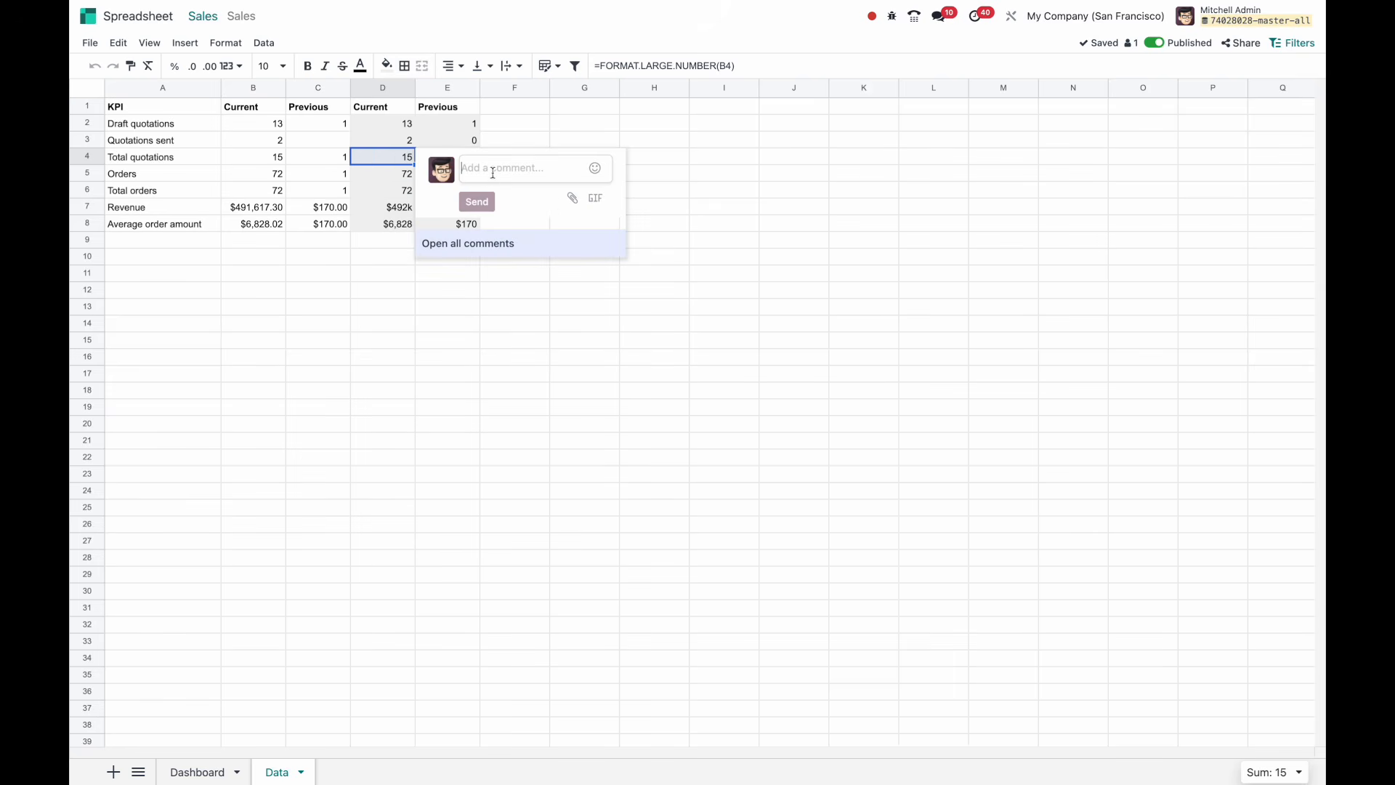
pyautogui.click(431, 278)
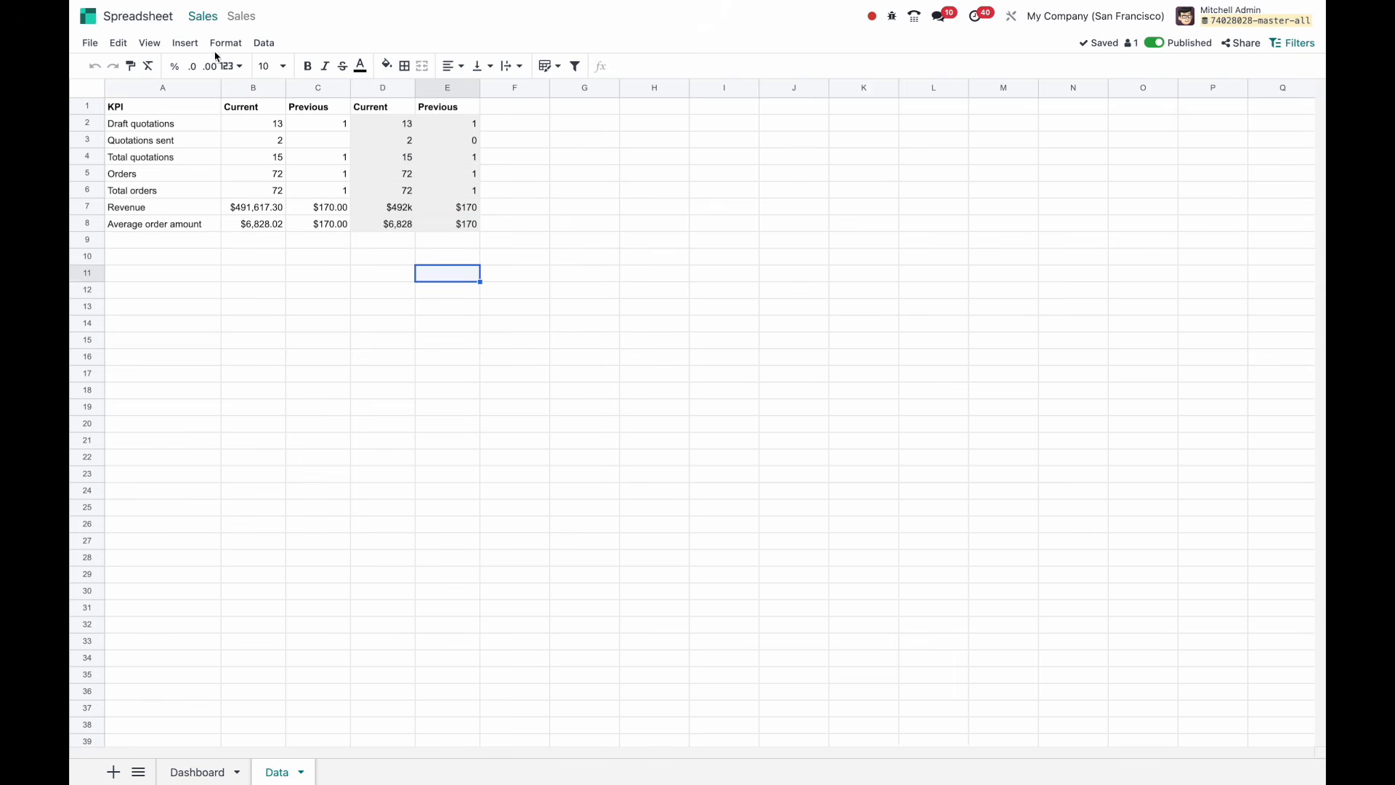
pyautogui.click(389, 165)
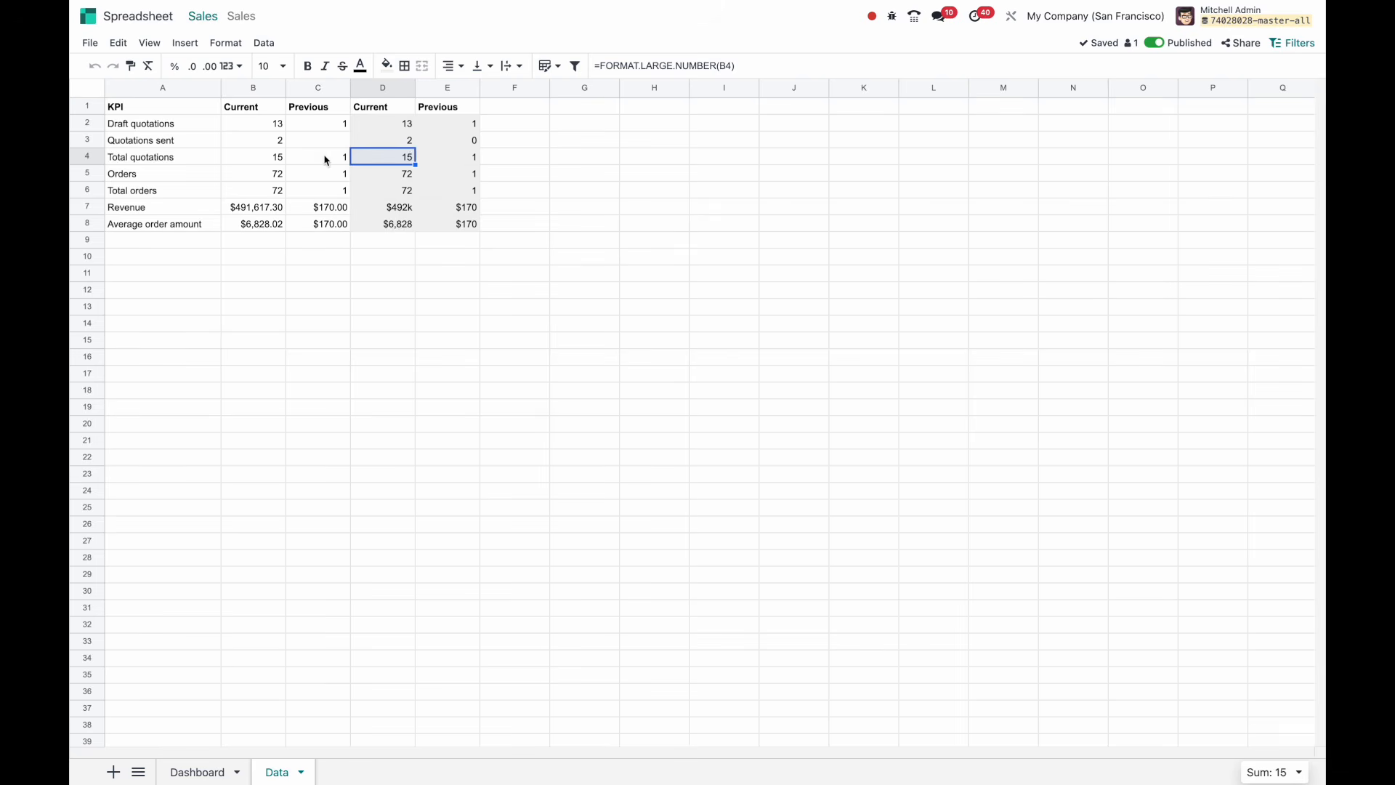
pyautogui.click(185, 44)
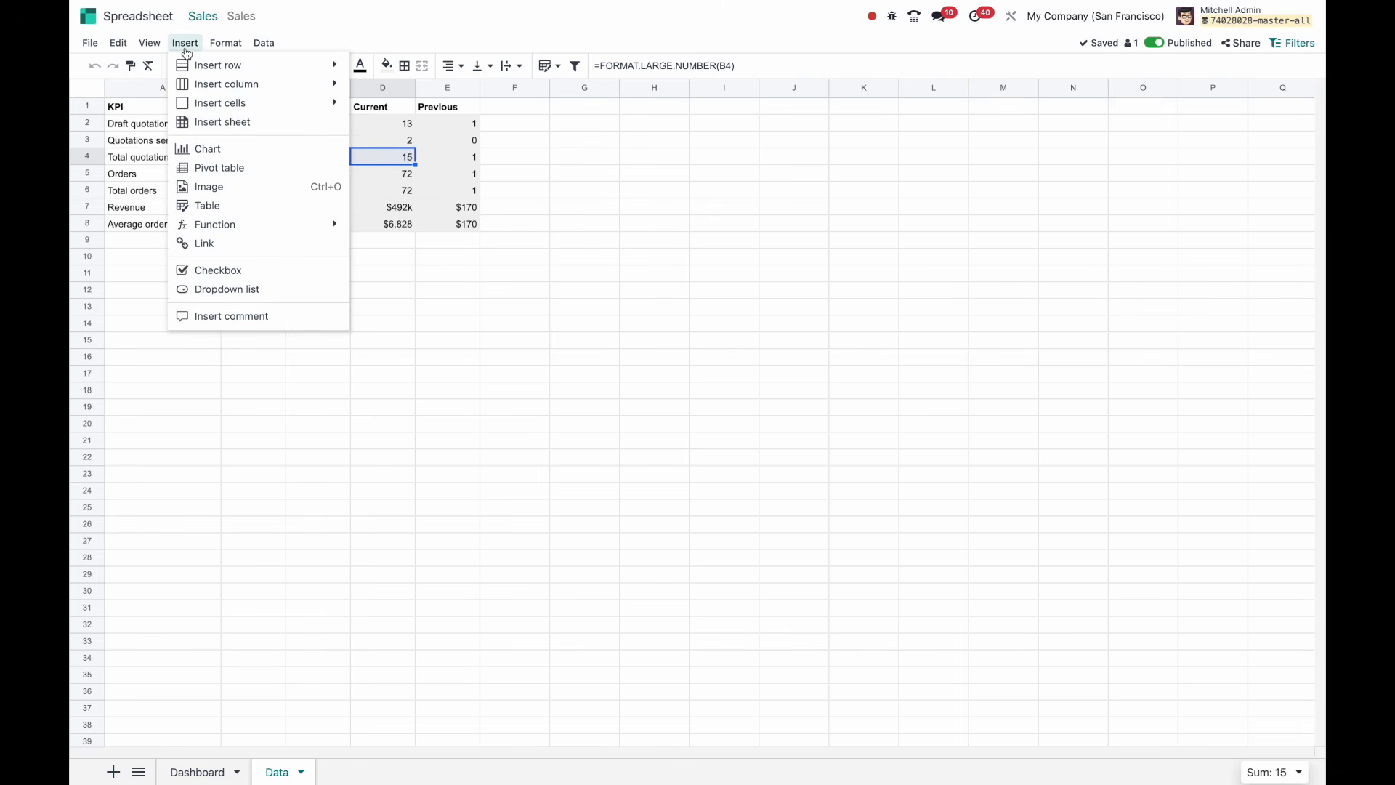
pyautogui.moveTo(150, 45)
pyautogui.moveTo(172, 85)
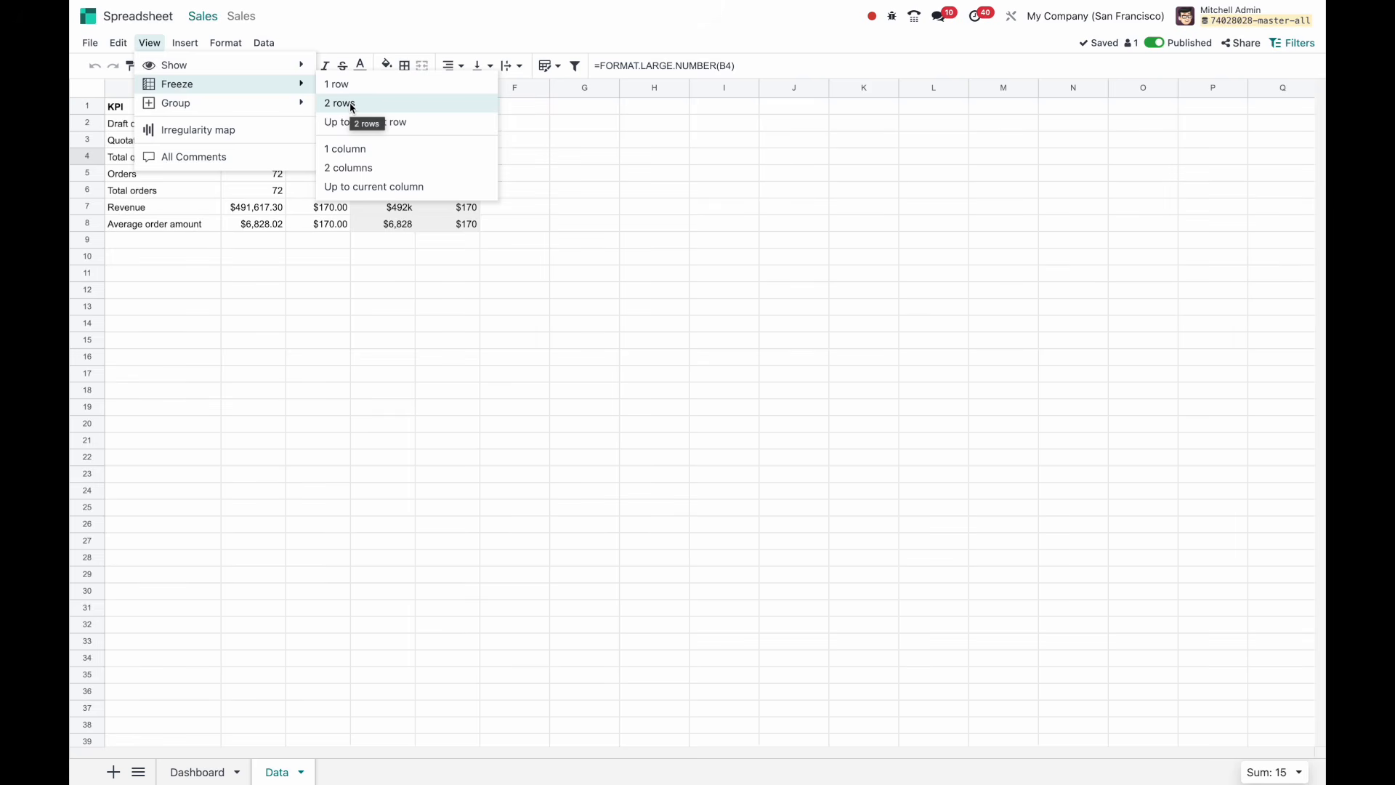
pyautogui.click(234, 131)
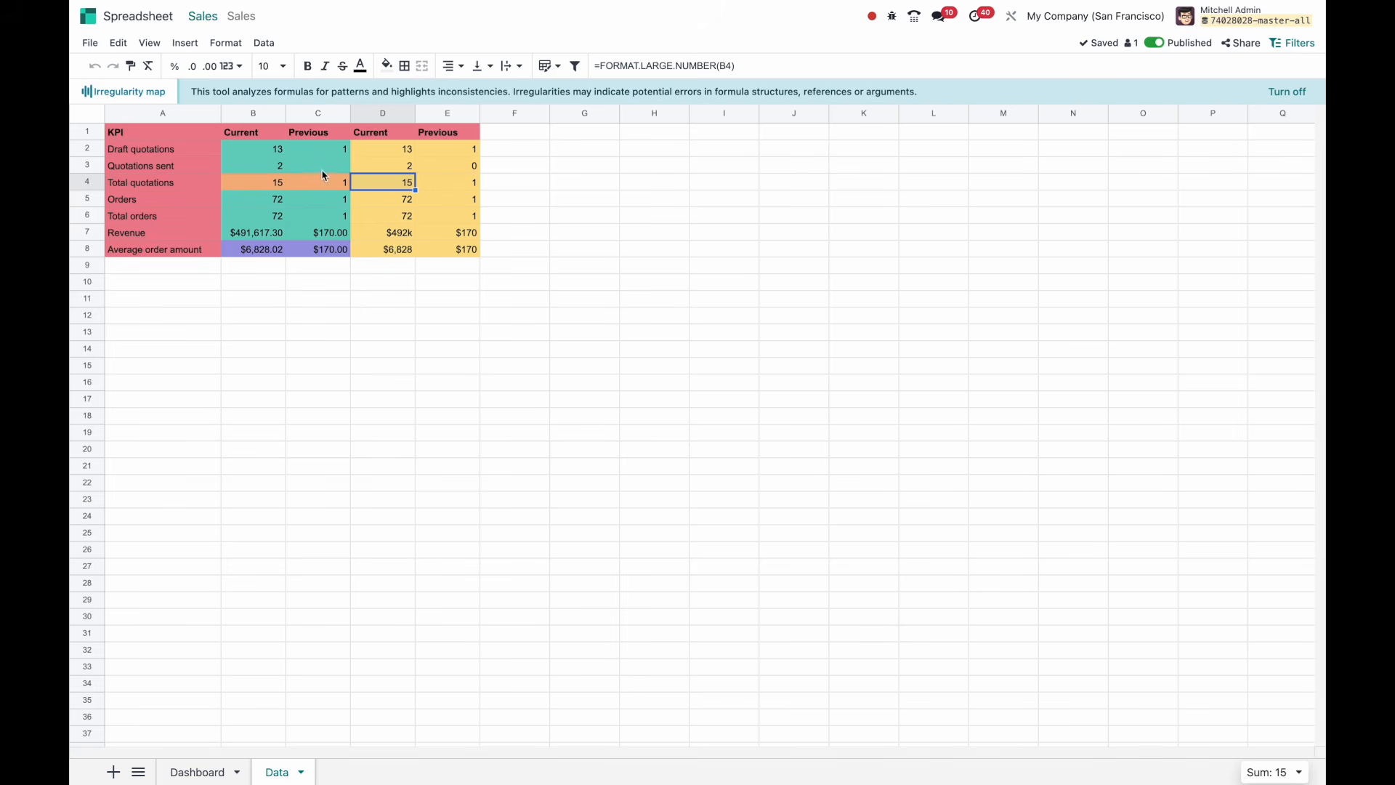
pyautogui.click(1291, 96)
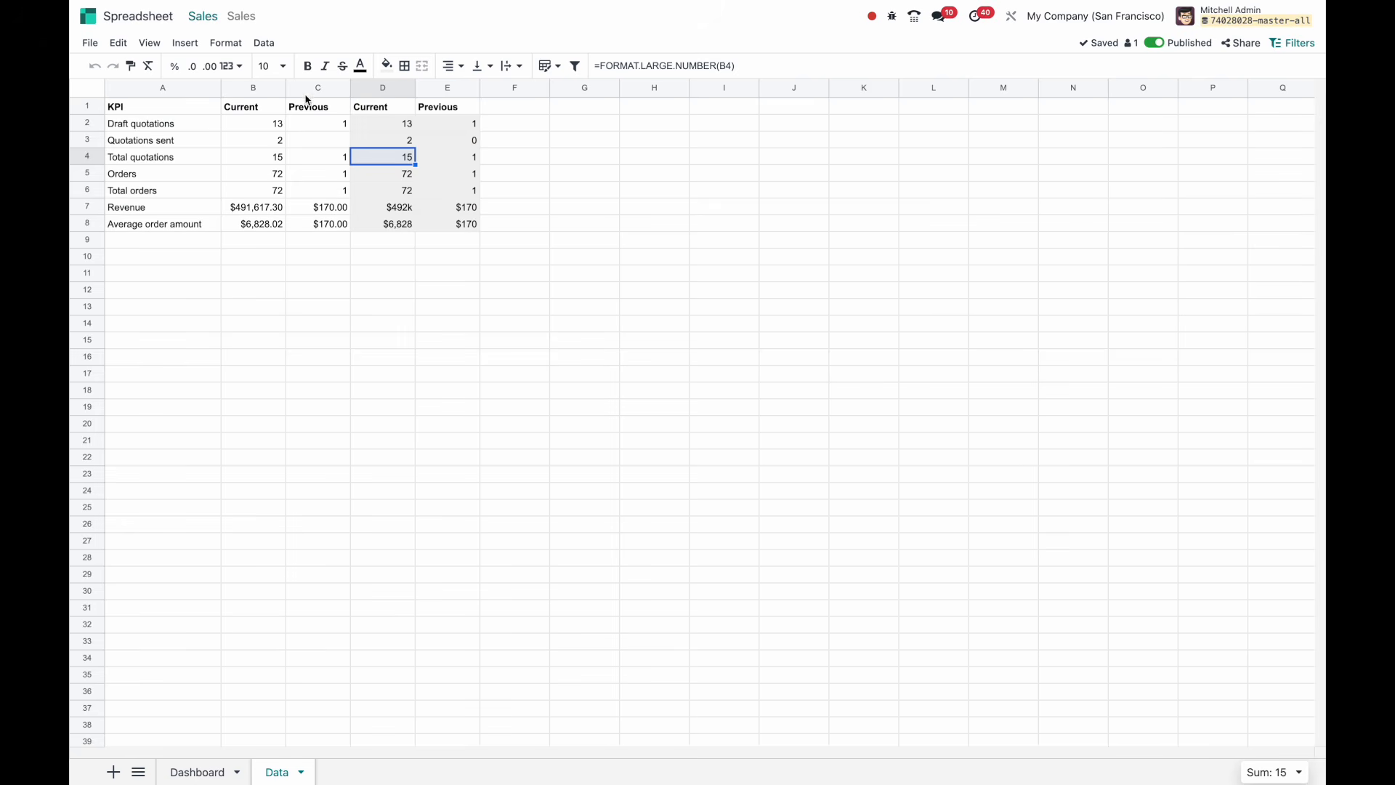
pyautogui.click(189, 47)
pyautogui.moveTo(157, 48)
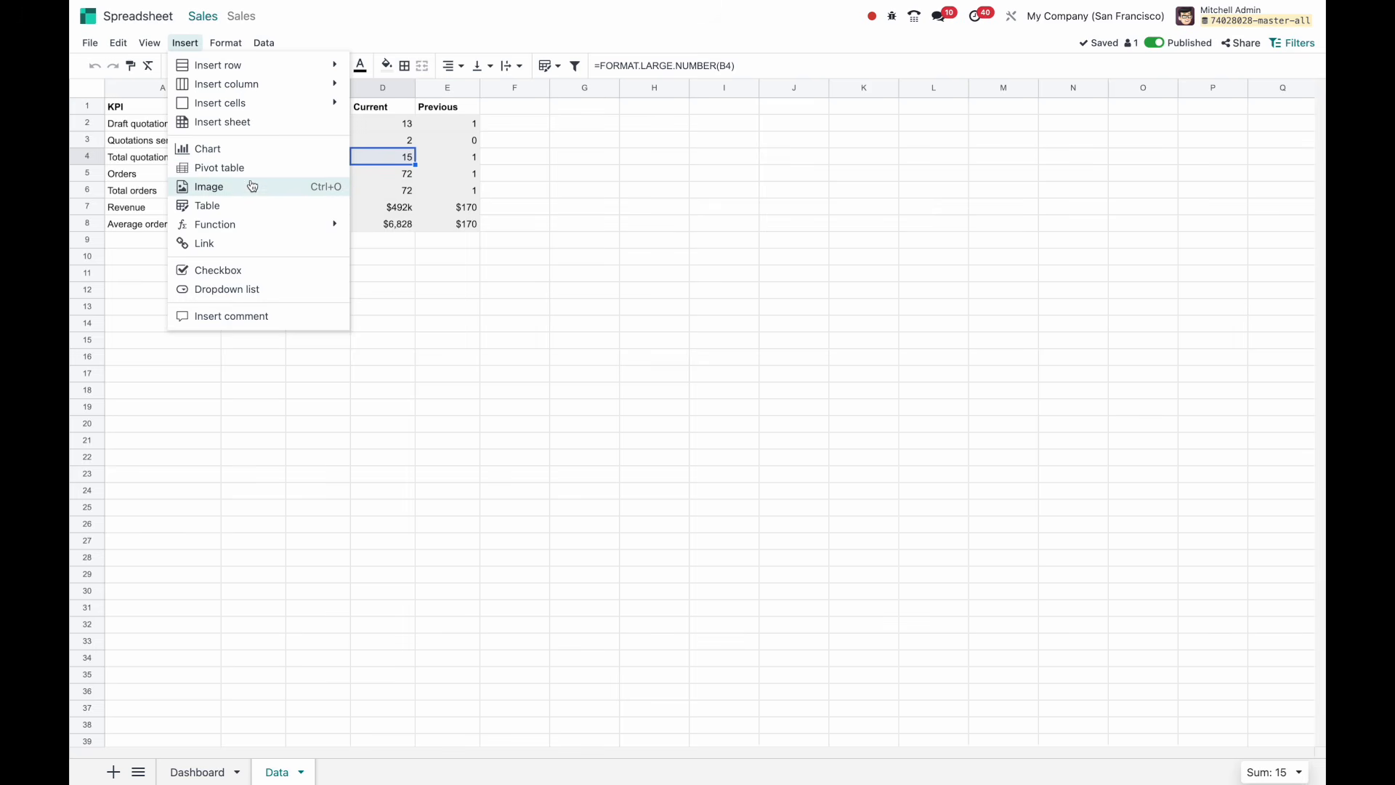
# Browse the Insert > Function category submenus, then move over to the Data menu.
pyautogui.moveTo(249, 227)
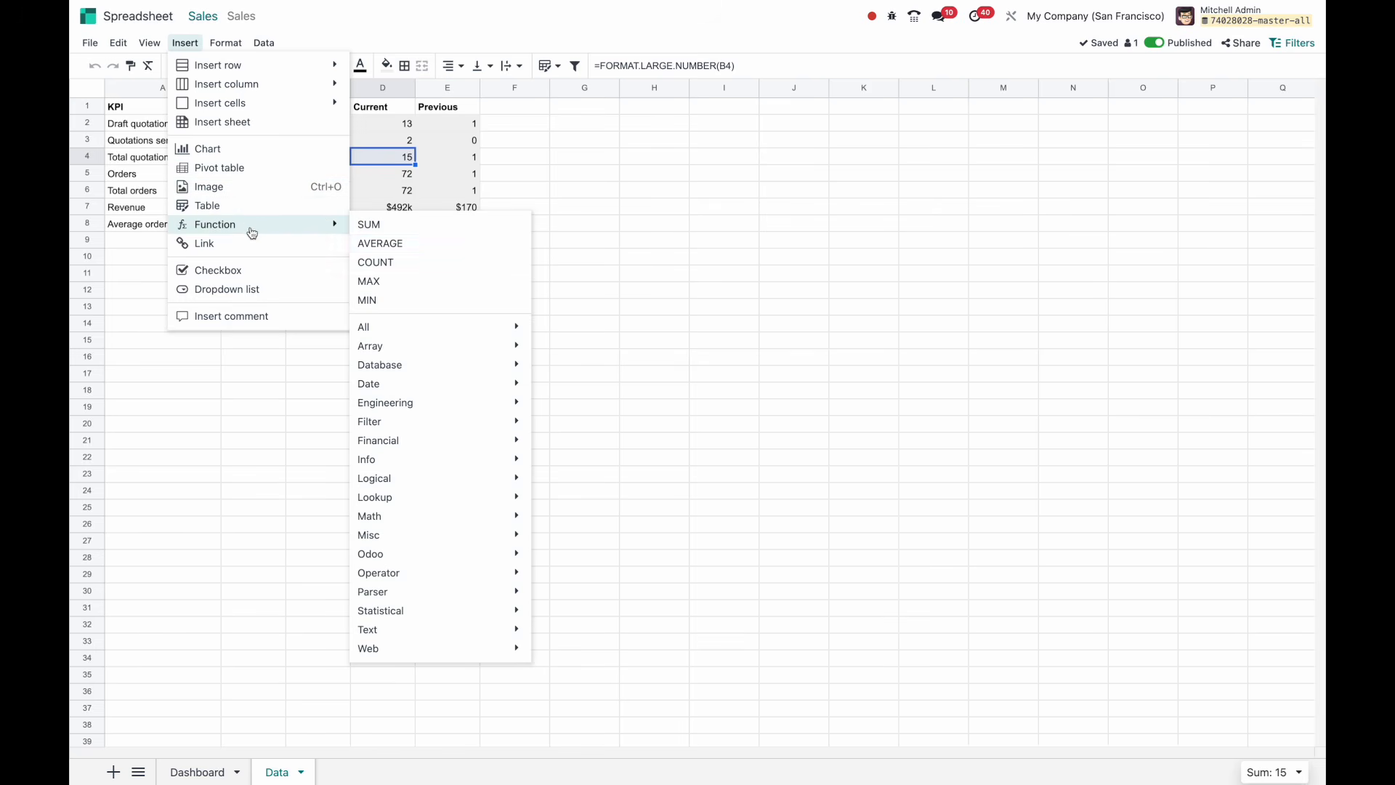
pyautogui.moveTo(434, 331)
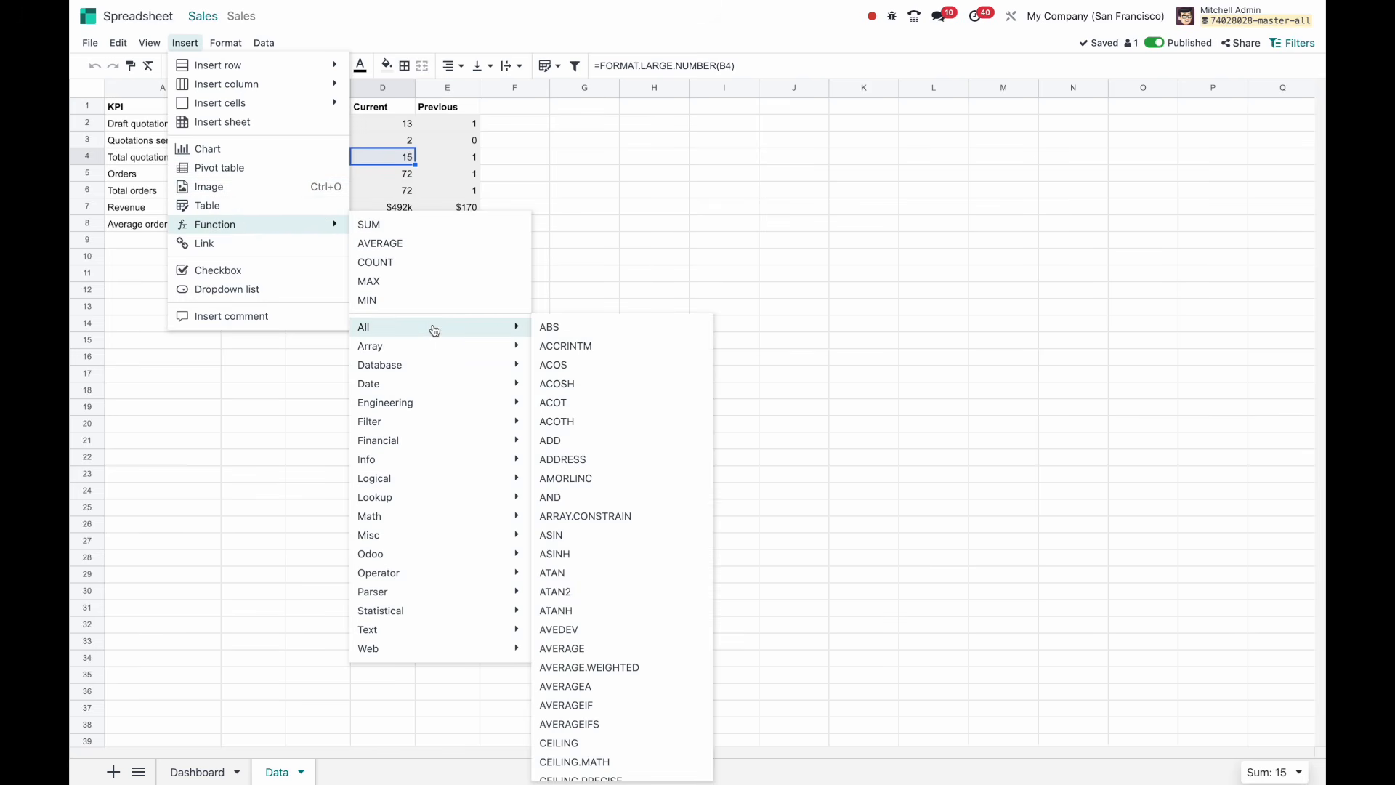
pyautogui.scroll(-10, 616, 403)
pyautogui.scroll(-15, 616, 404)
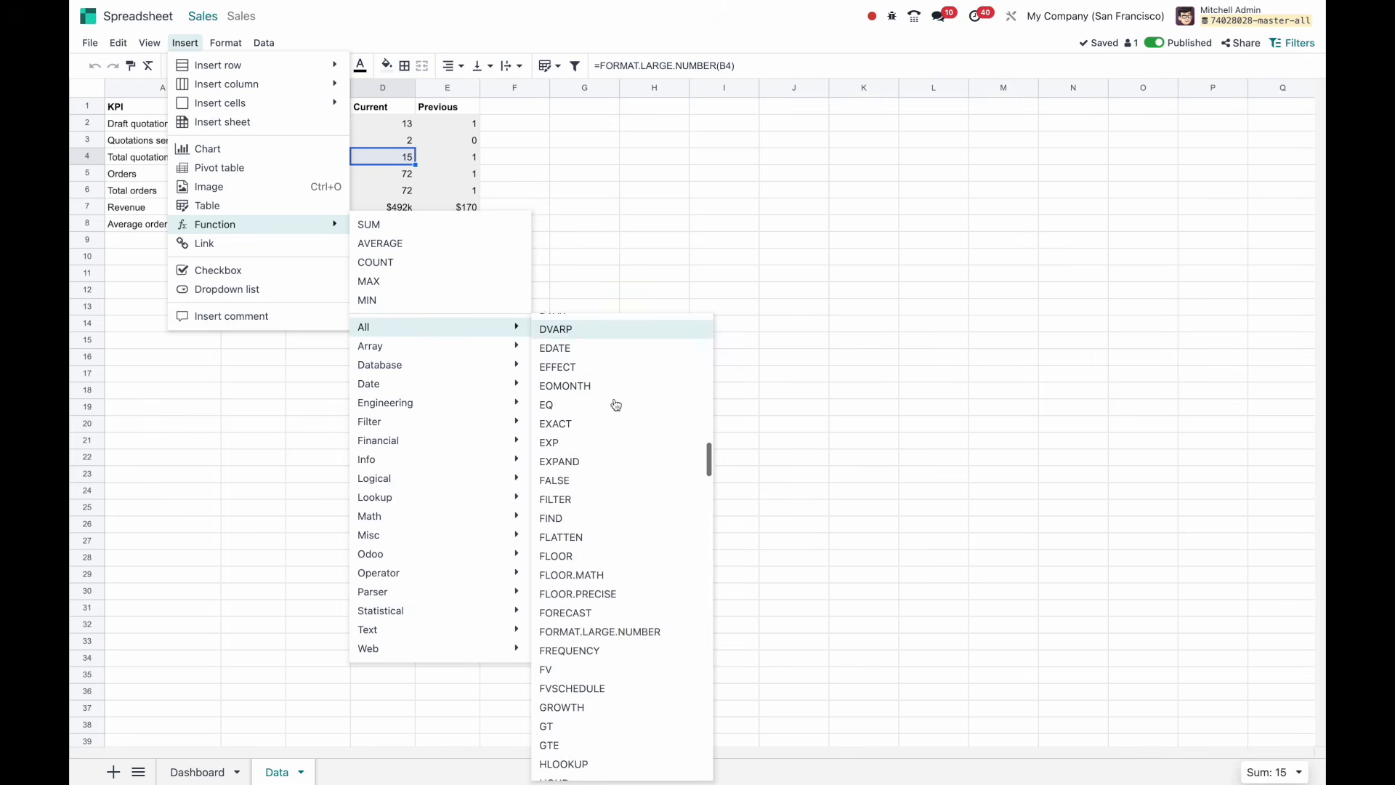
pyautogui.scroll(-5, 616, 405)
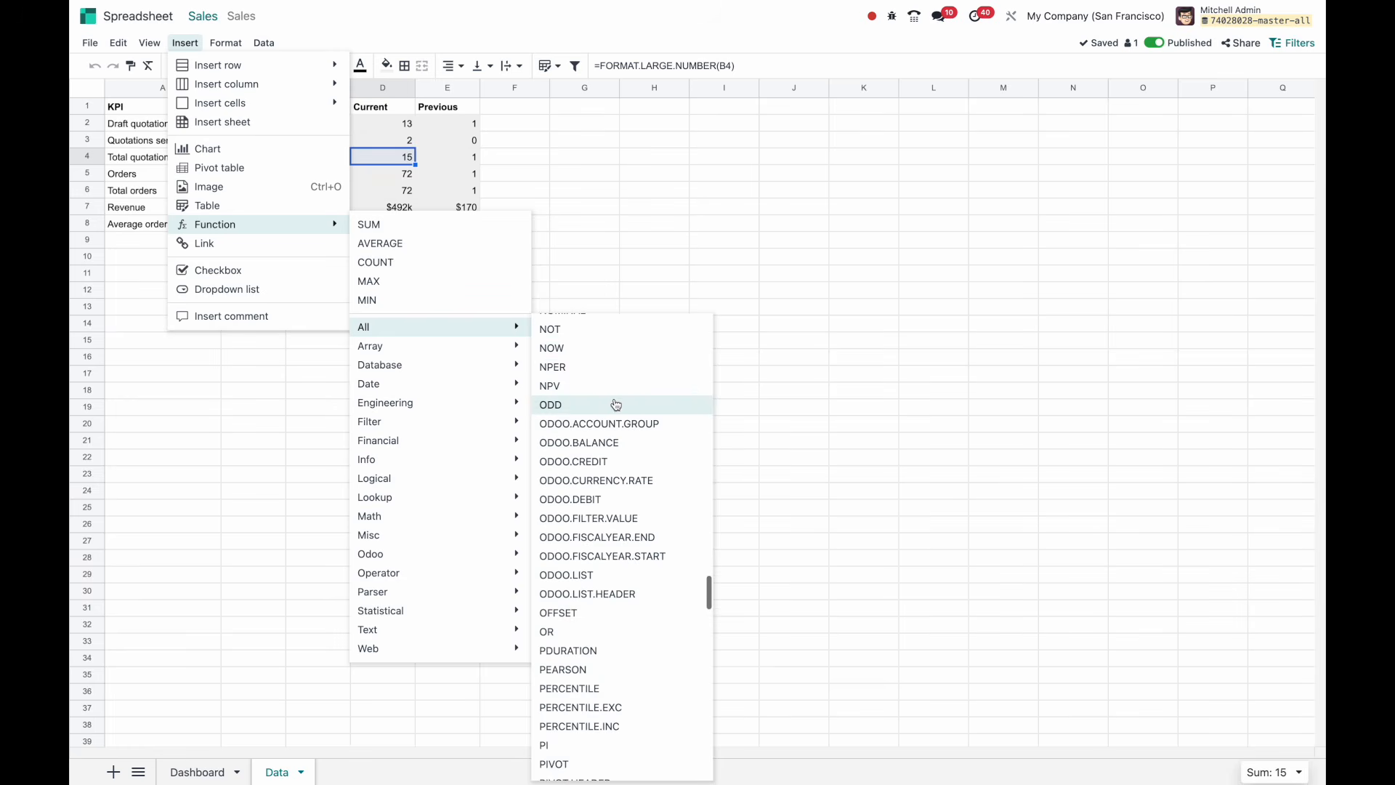
pyautogui.moveTo(438, 354)
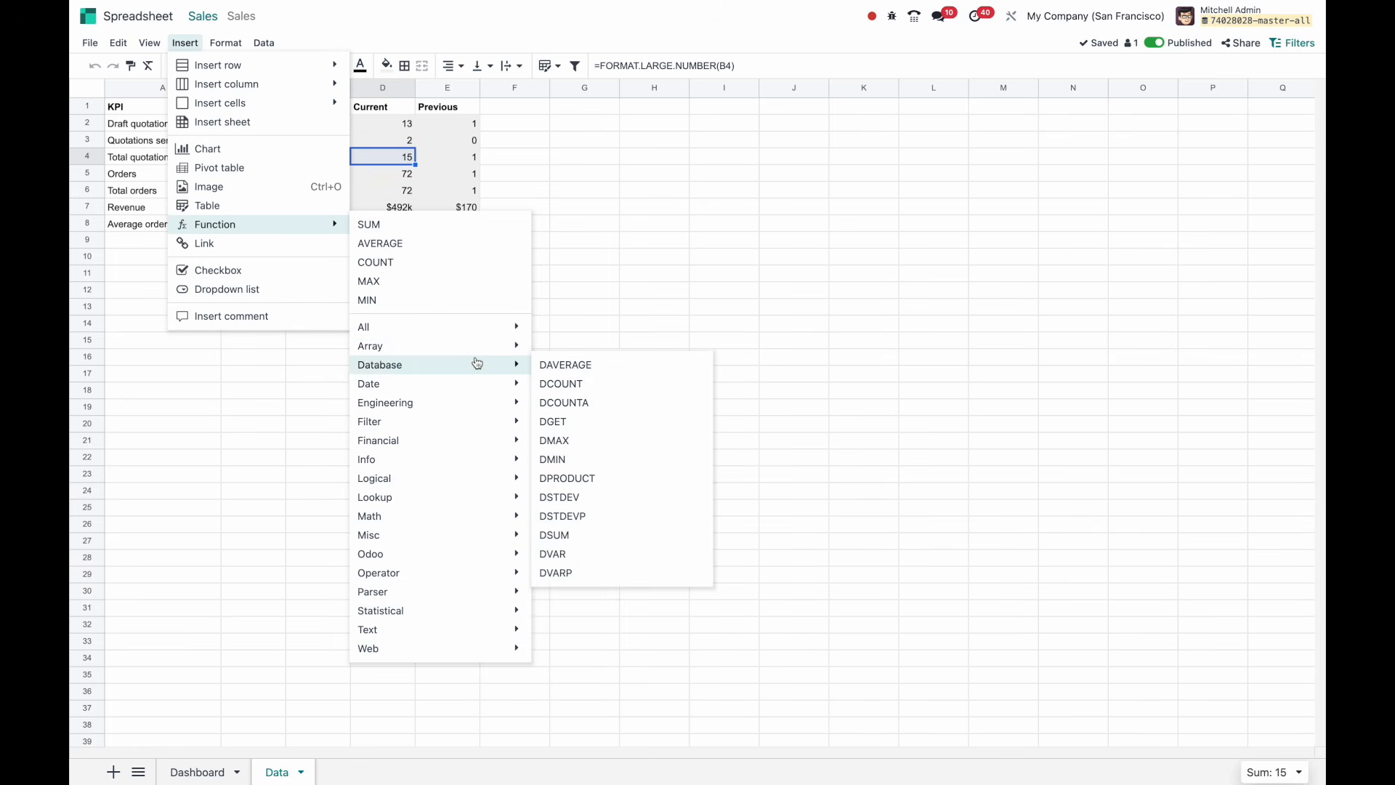
pyautogui.moveTo(460, 499)
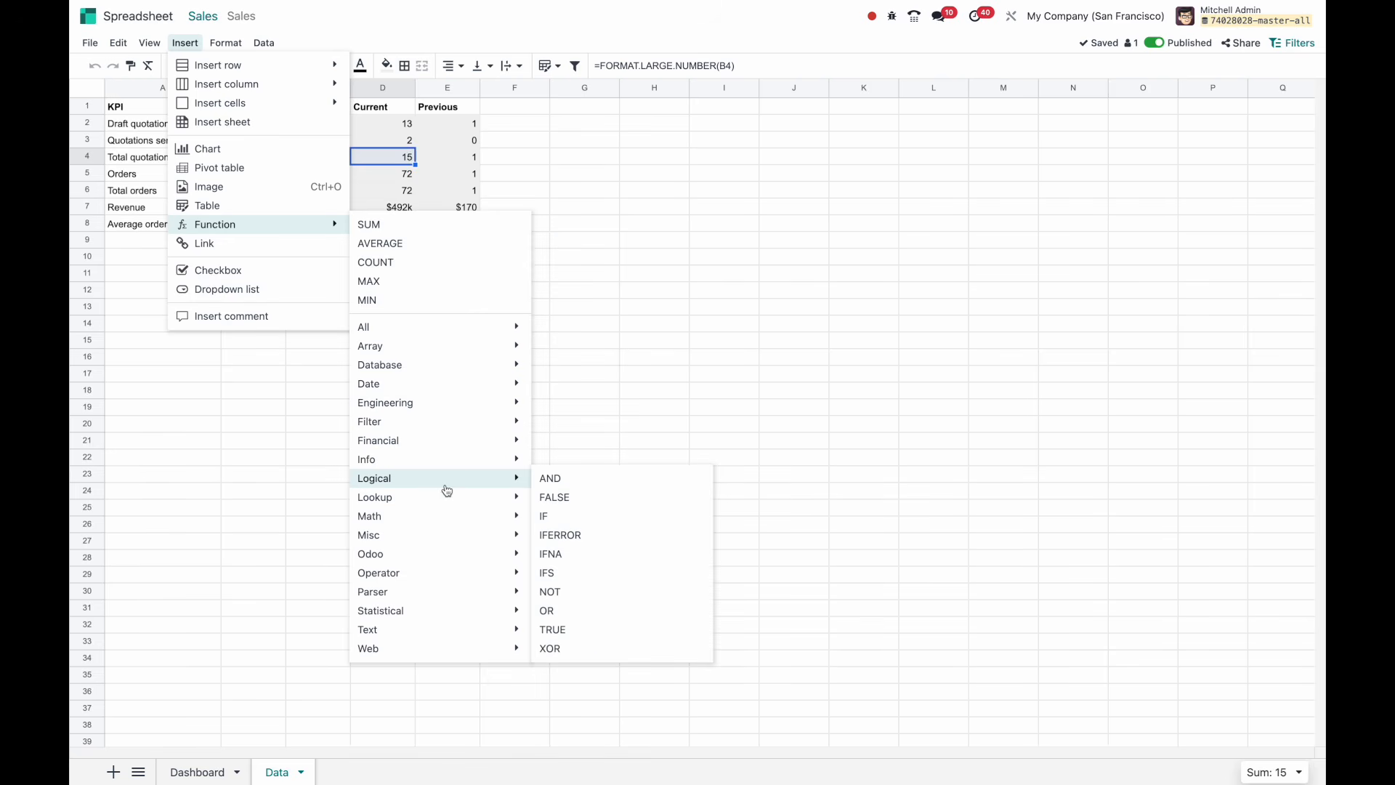
pyautogui.moveTo(445, 552)
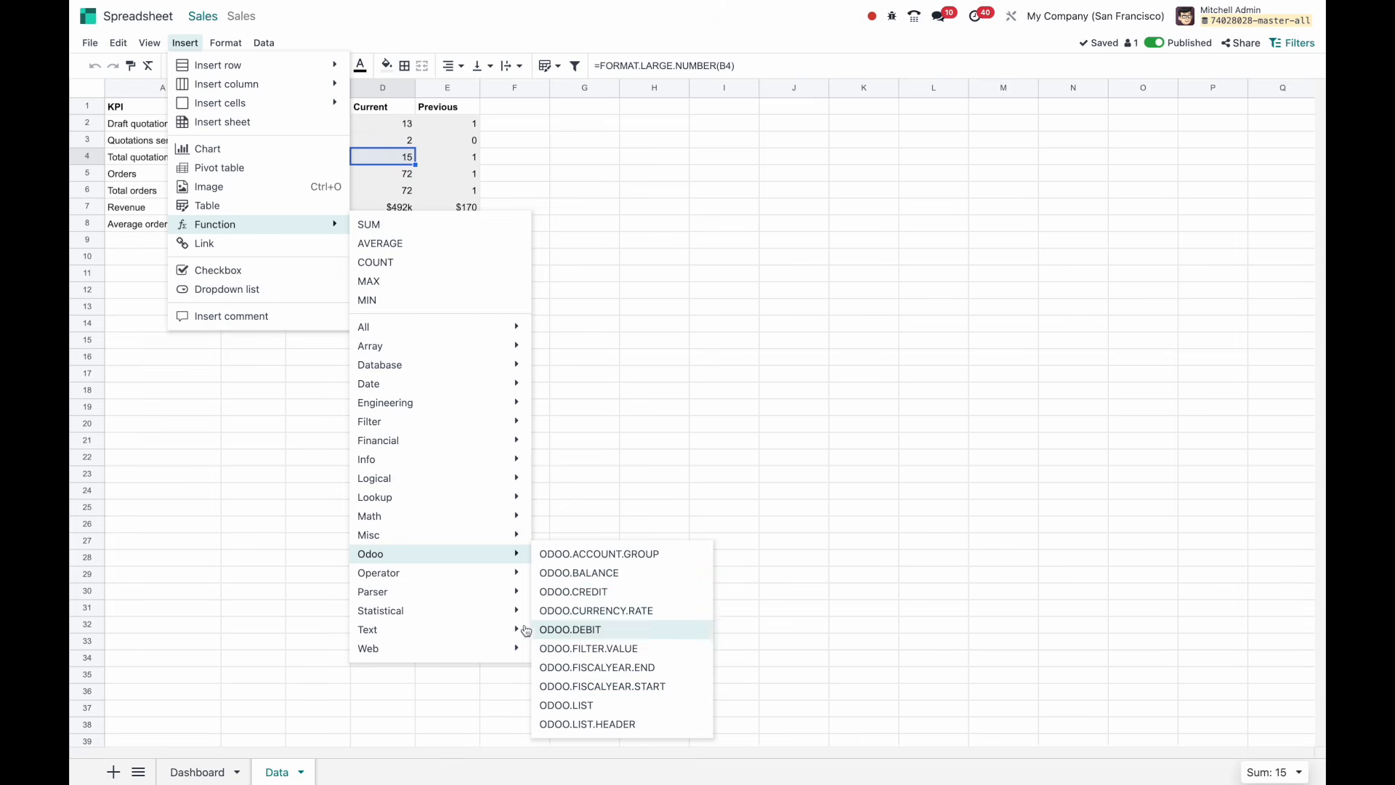
pyautogui.moveTo(489, 651)
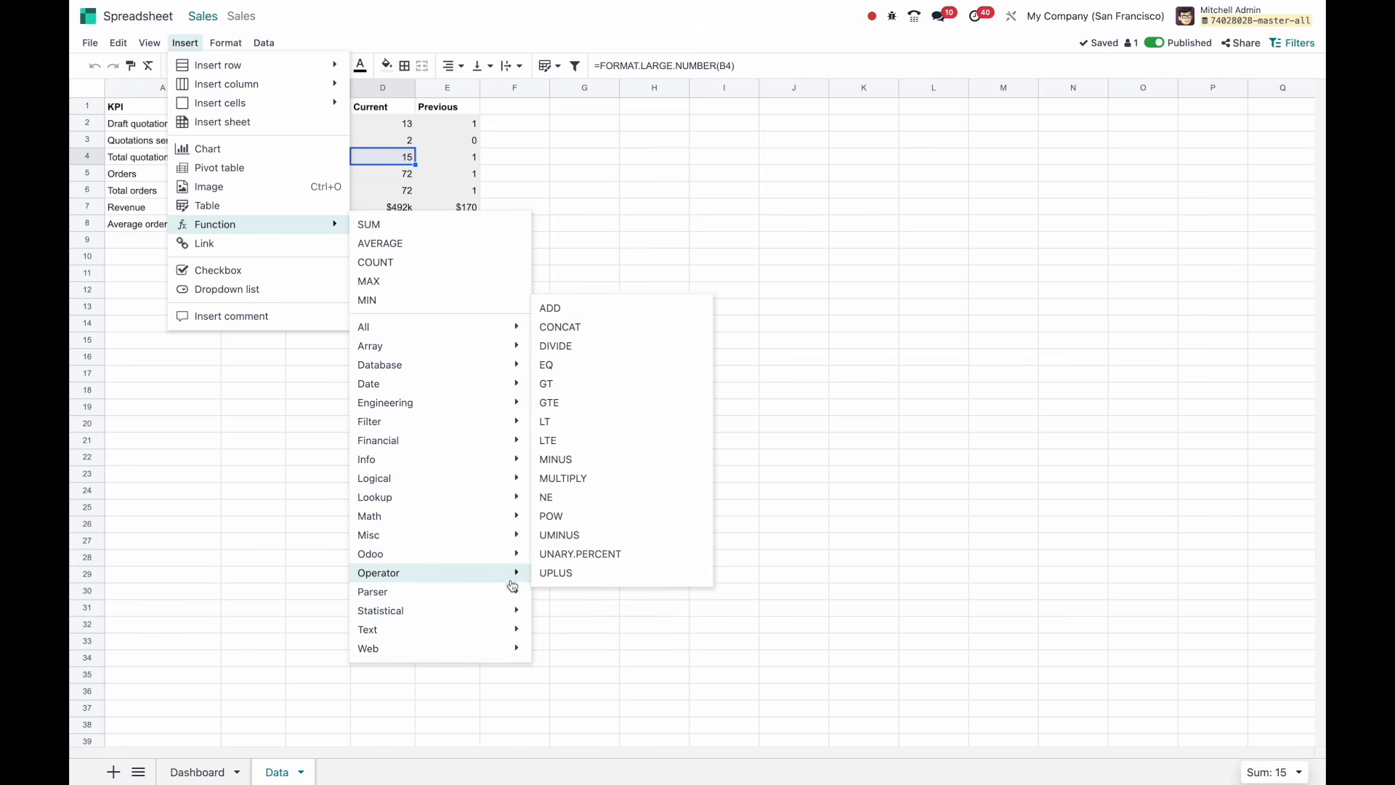
pyautogui.moveTo(497, 593)
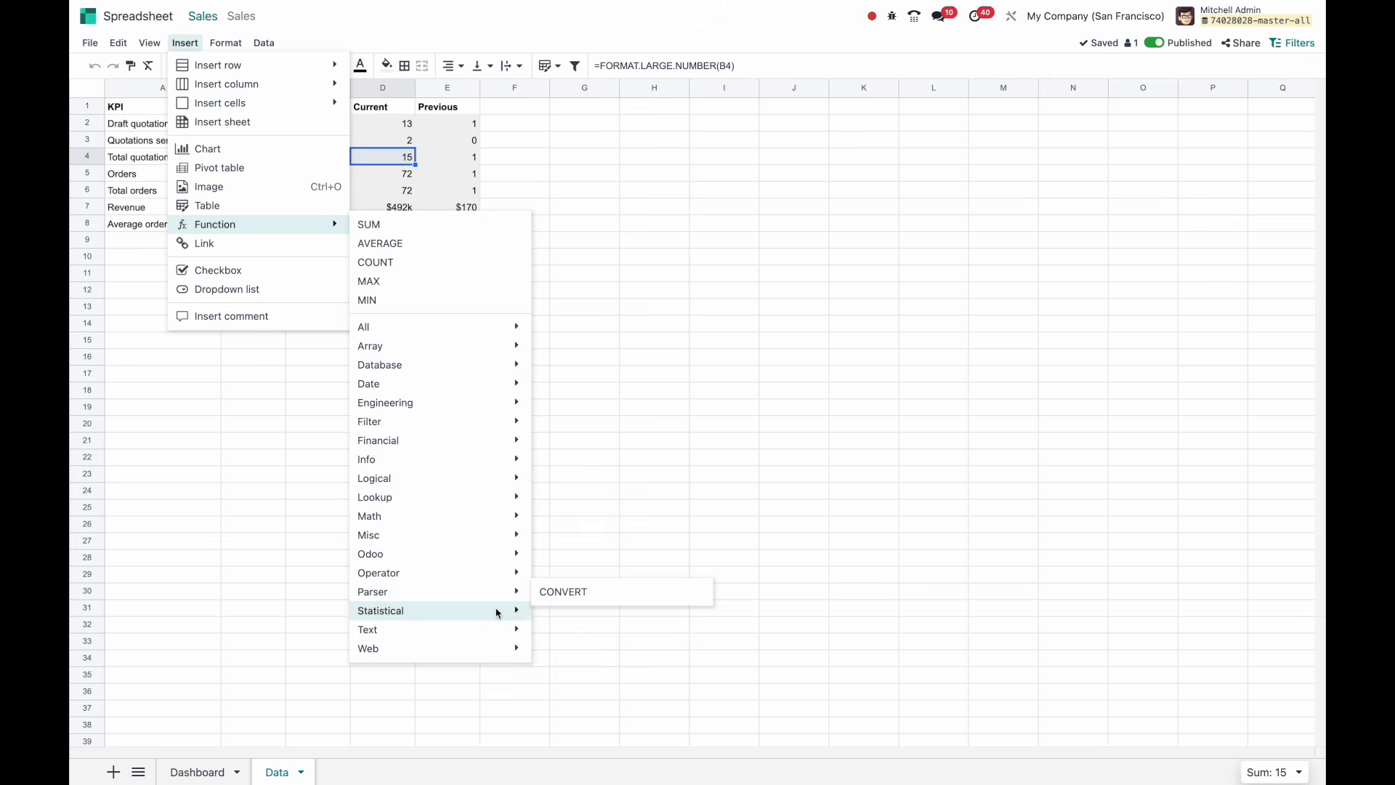
pyautogui.scroll(-5, 611, 513)
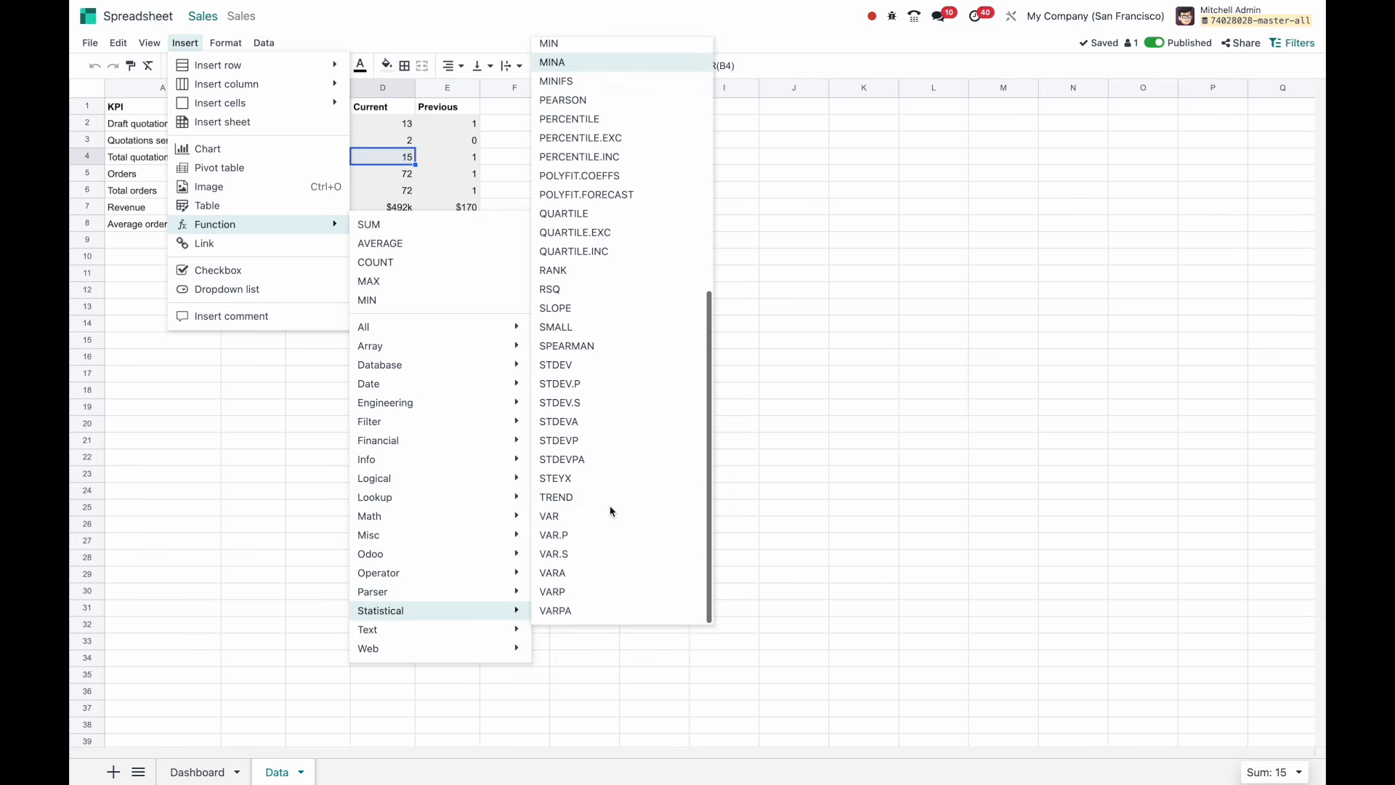
pyautogui.moveTo(458, 383)
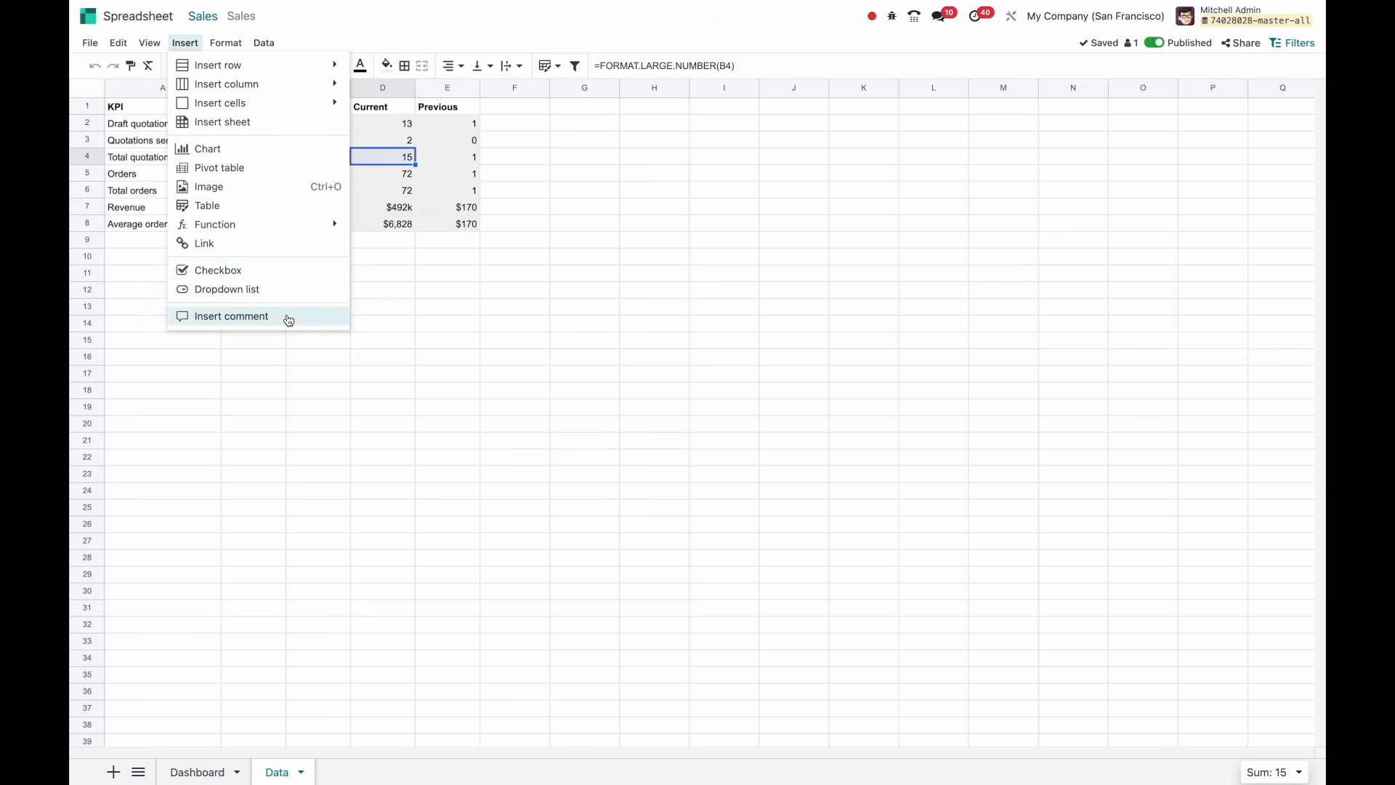
pyautogui.moveTo(225, 42)
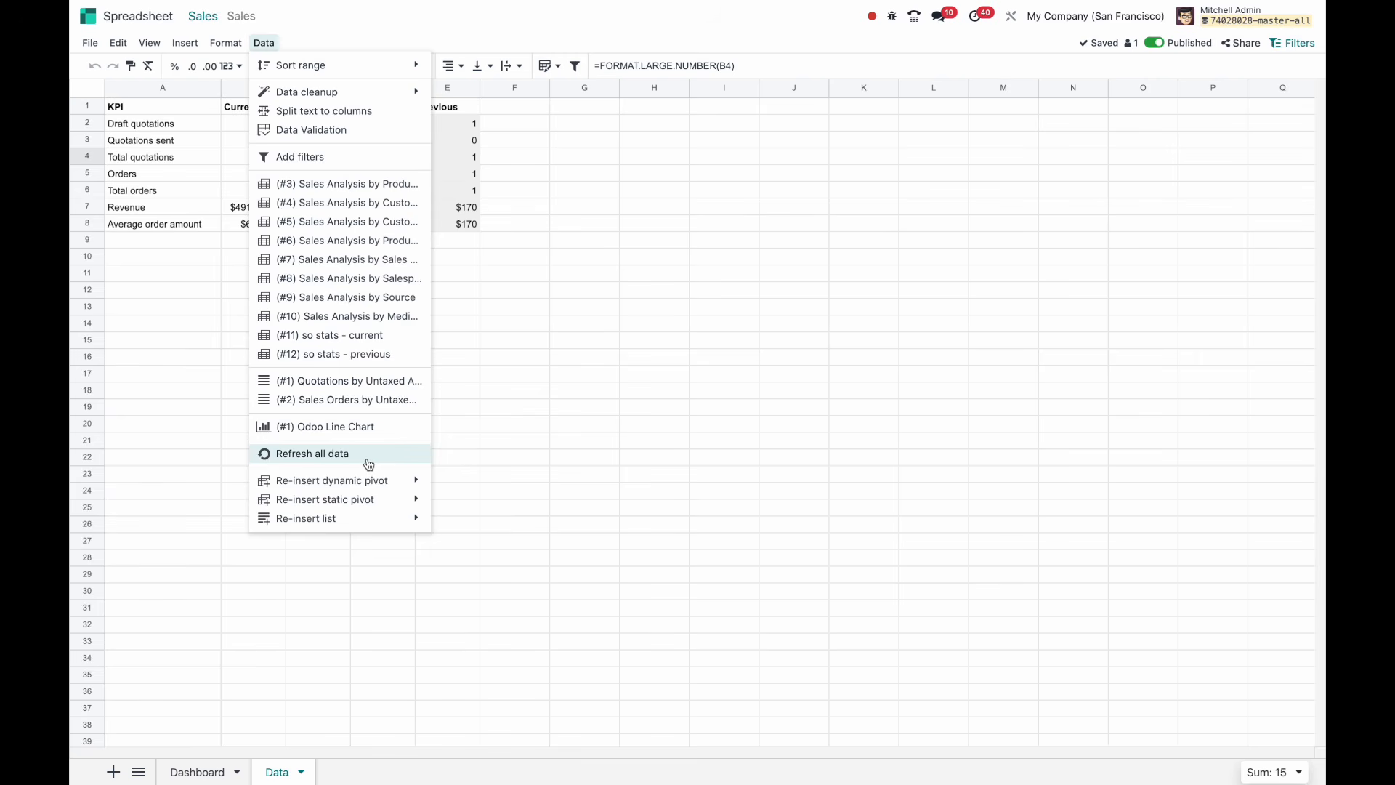
# Close the Data menu without choosing an item, then view the published spreadsheet's share link.
pyautogui.moveTo(370, 490)
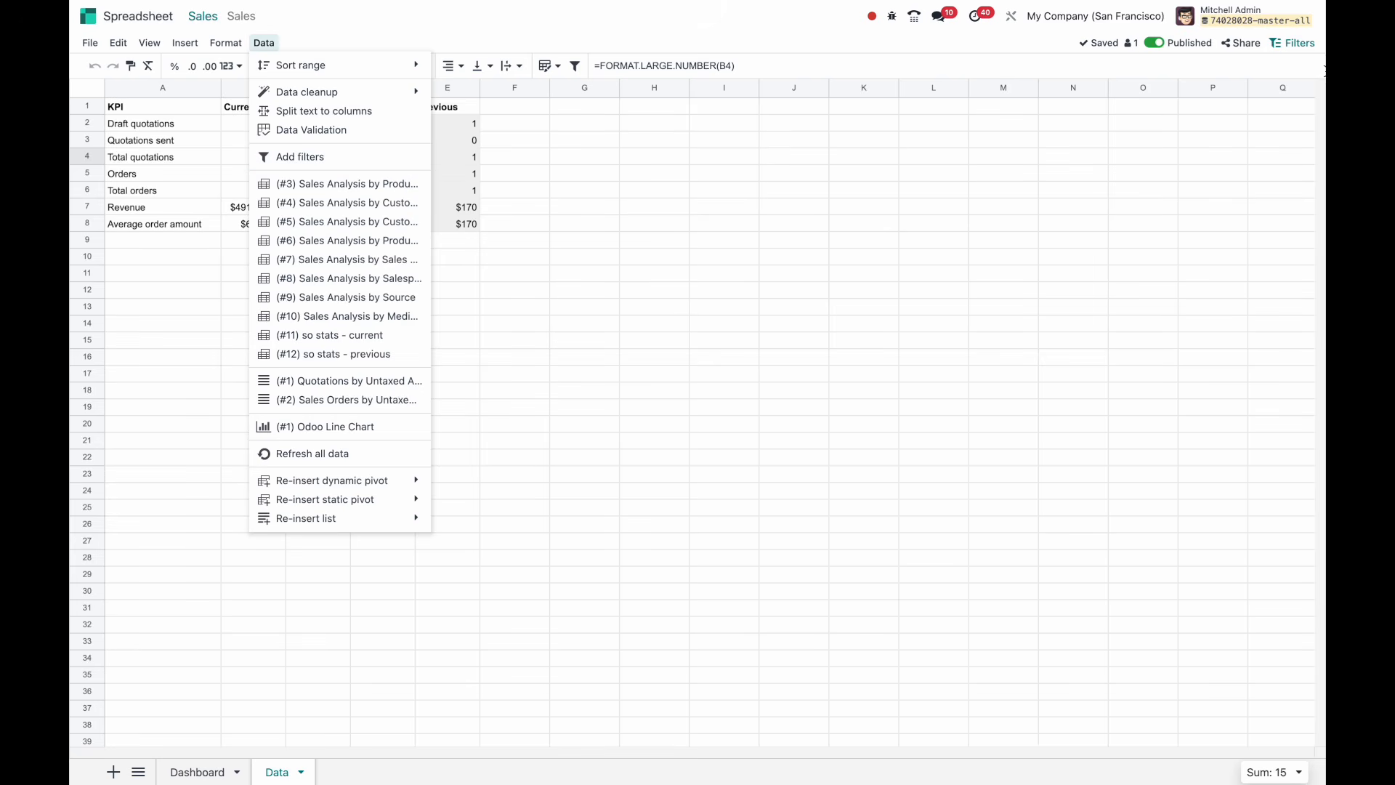
pyautogui.click(403, 23)
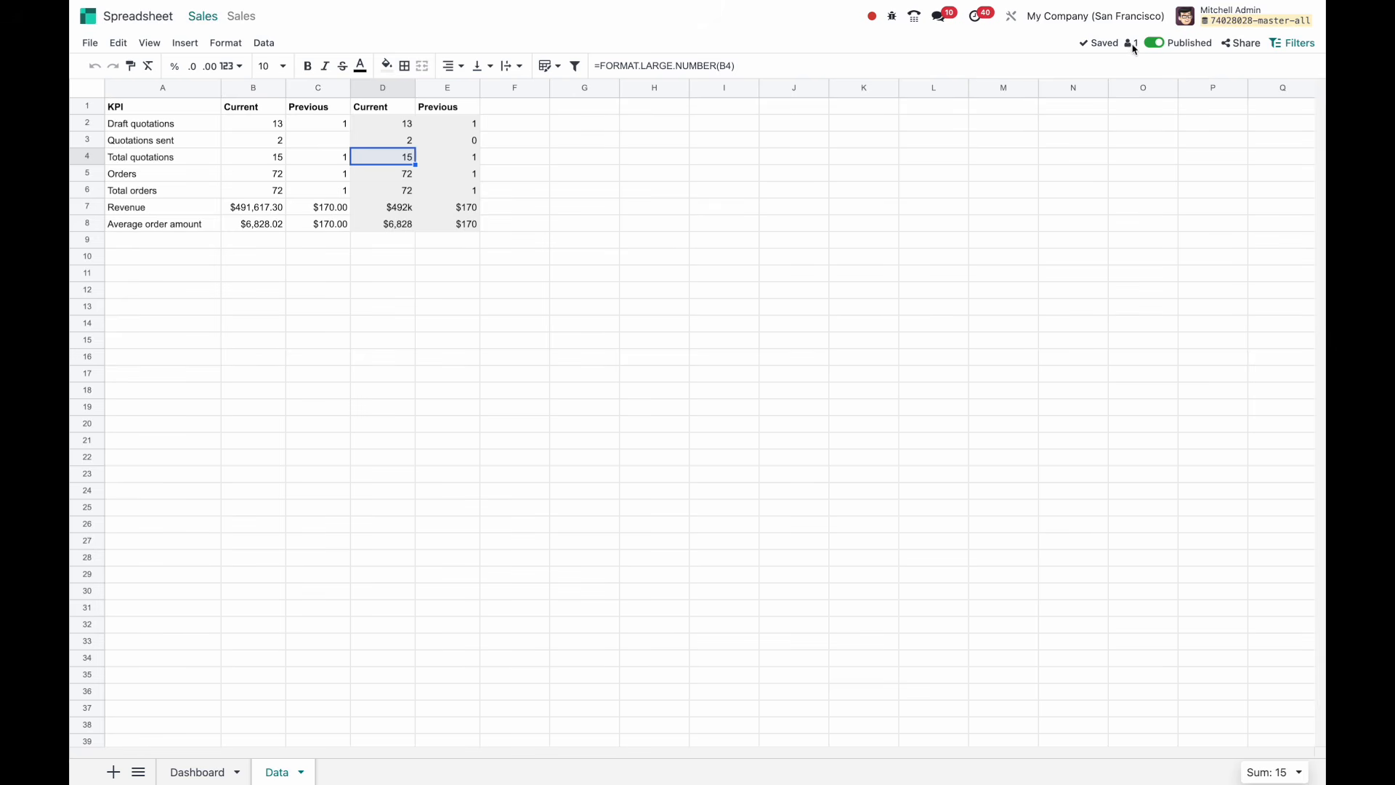
pyautogui.click(1242, 44)
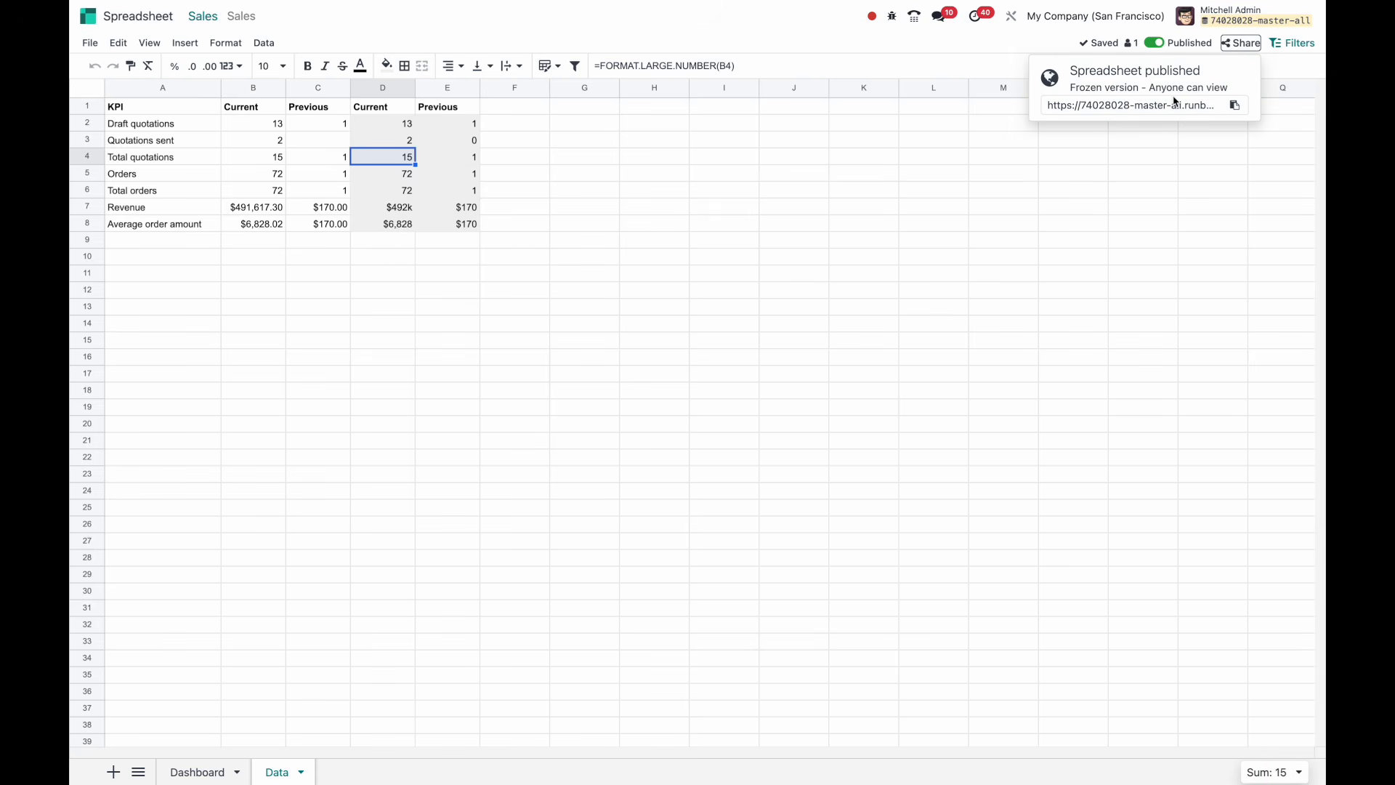
# Close the share link popup, open the global filters panel and show the Dashboard sheet.
pyautogui.click(1287, 47)
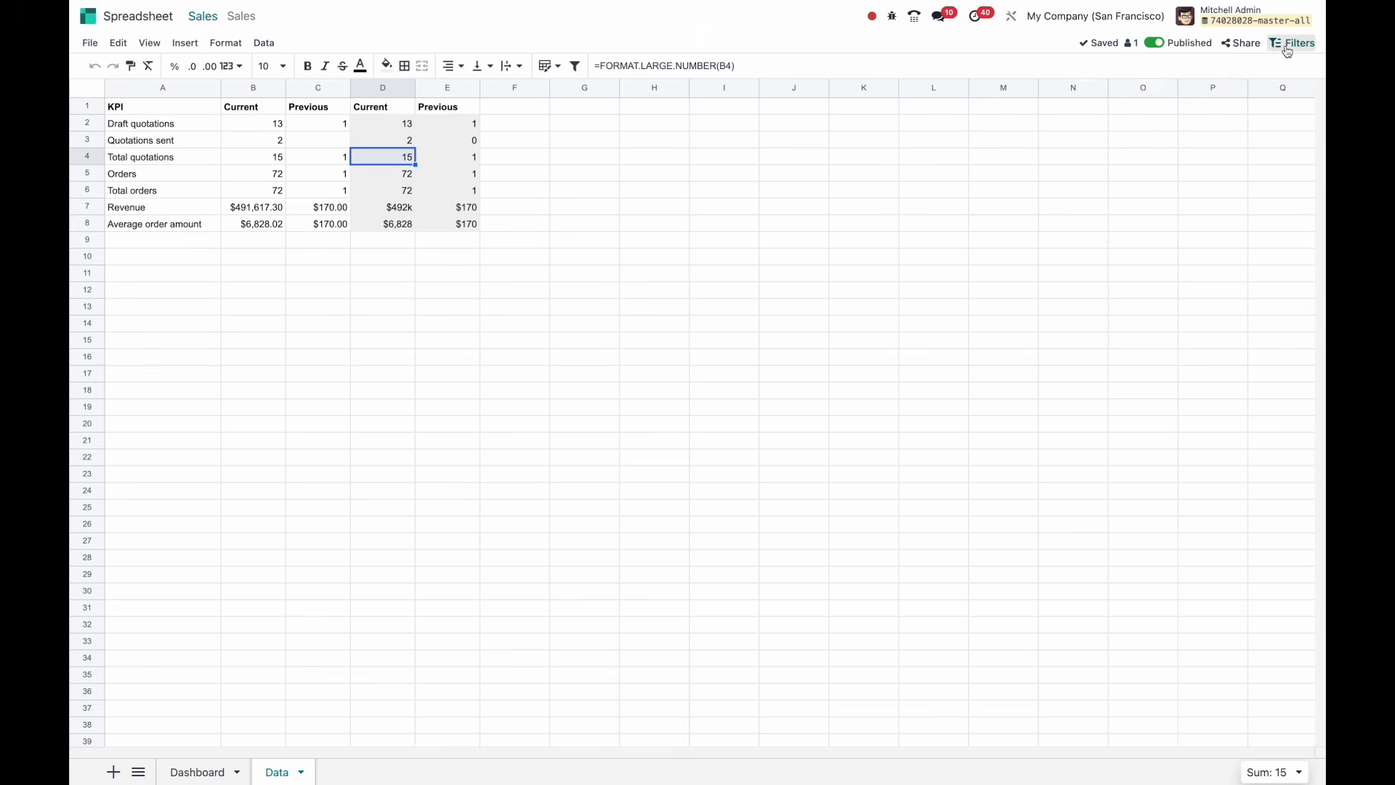
pyautogui.click(1286, 47)
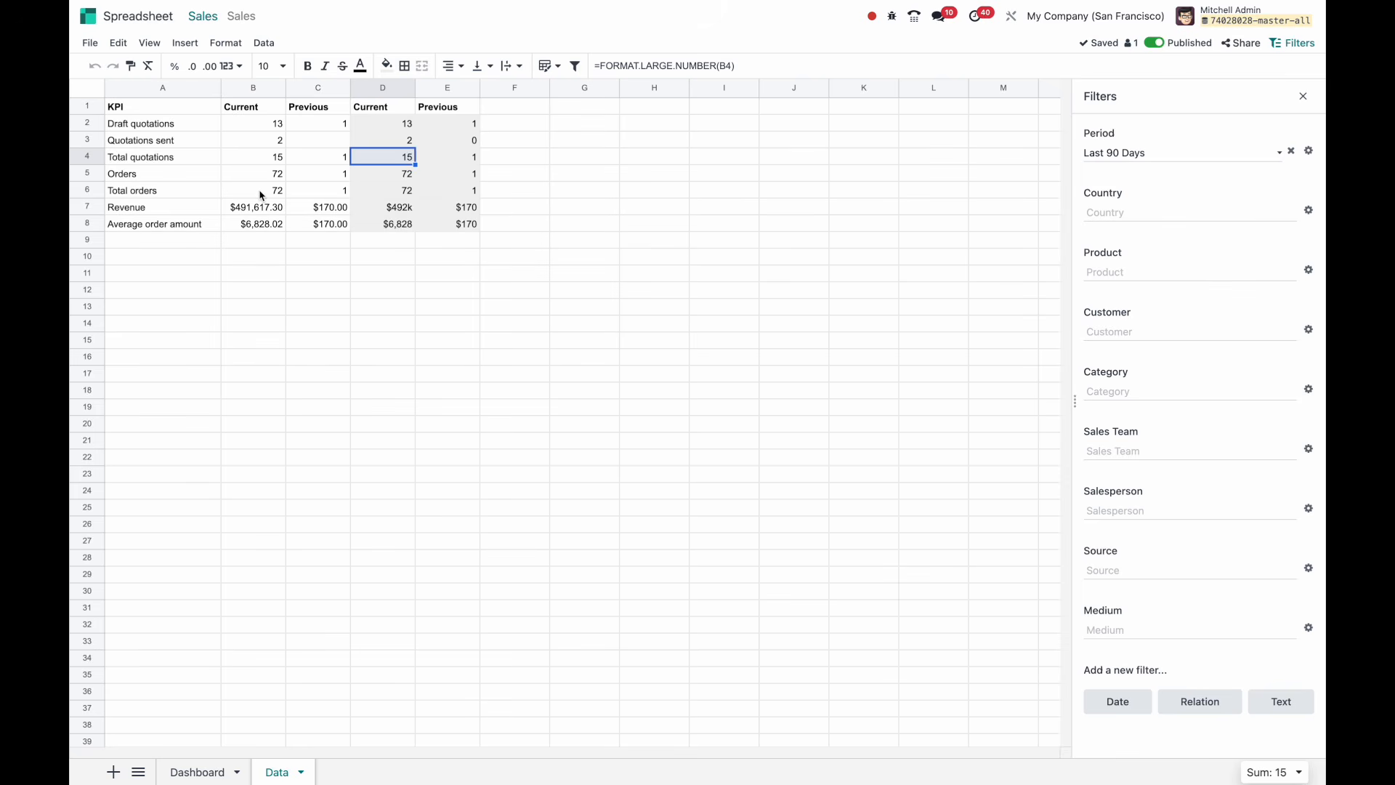
pyautogui.click(210, 770)
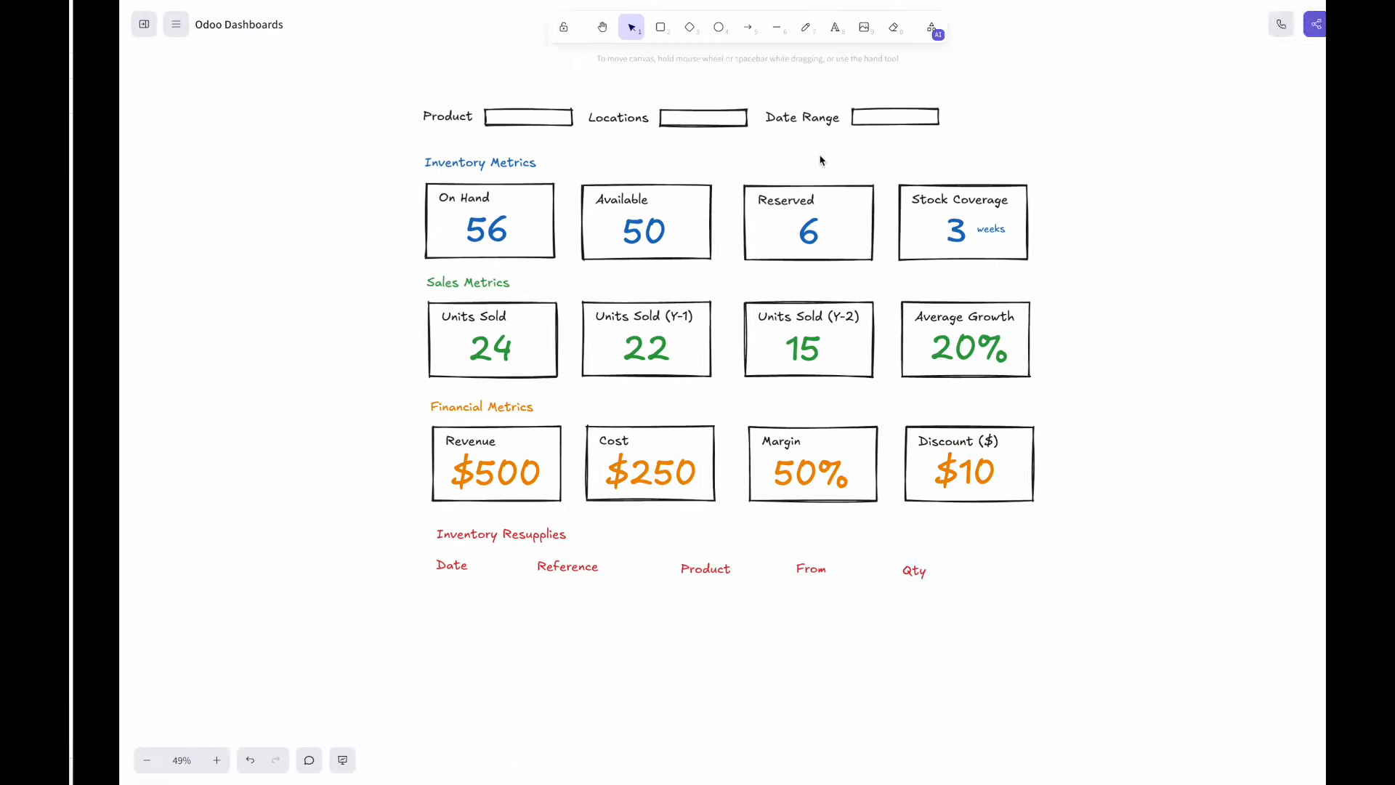
pyautogui.hscroll(-2, 967, 139)
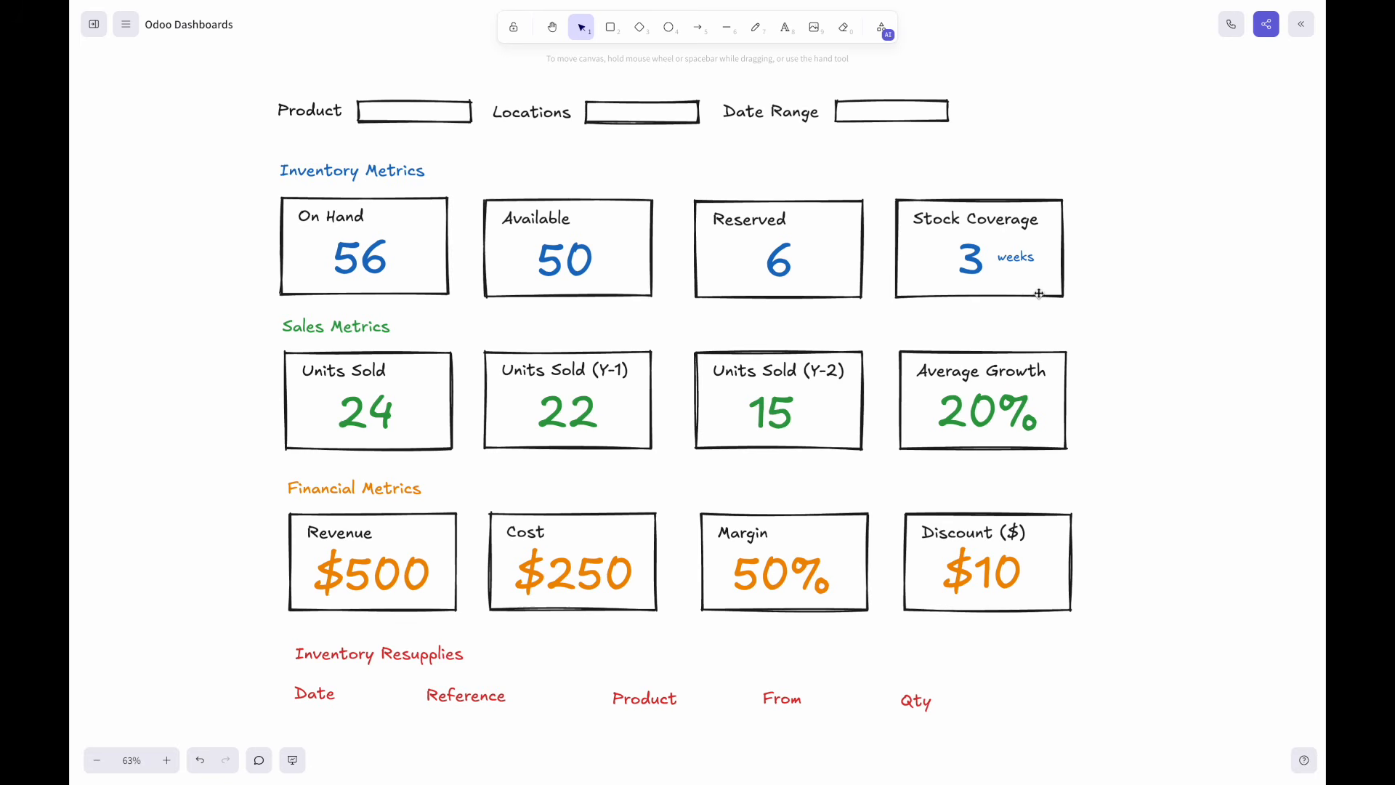
# In the Documents app, create a Blank spreadsheet using New > Spreadsheet.
pyautogui.hotkey('ctrl', 'Right')
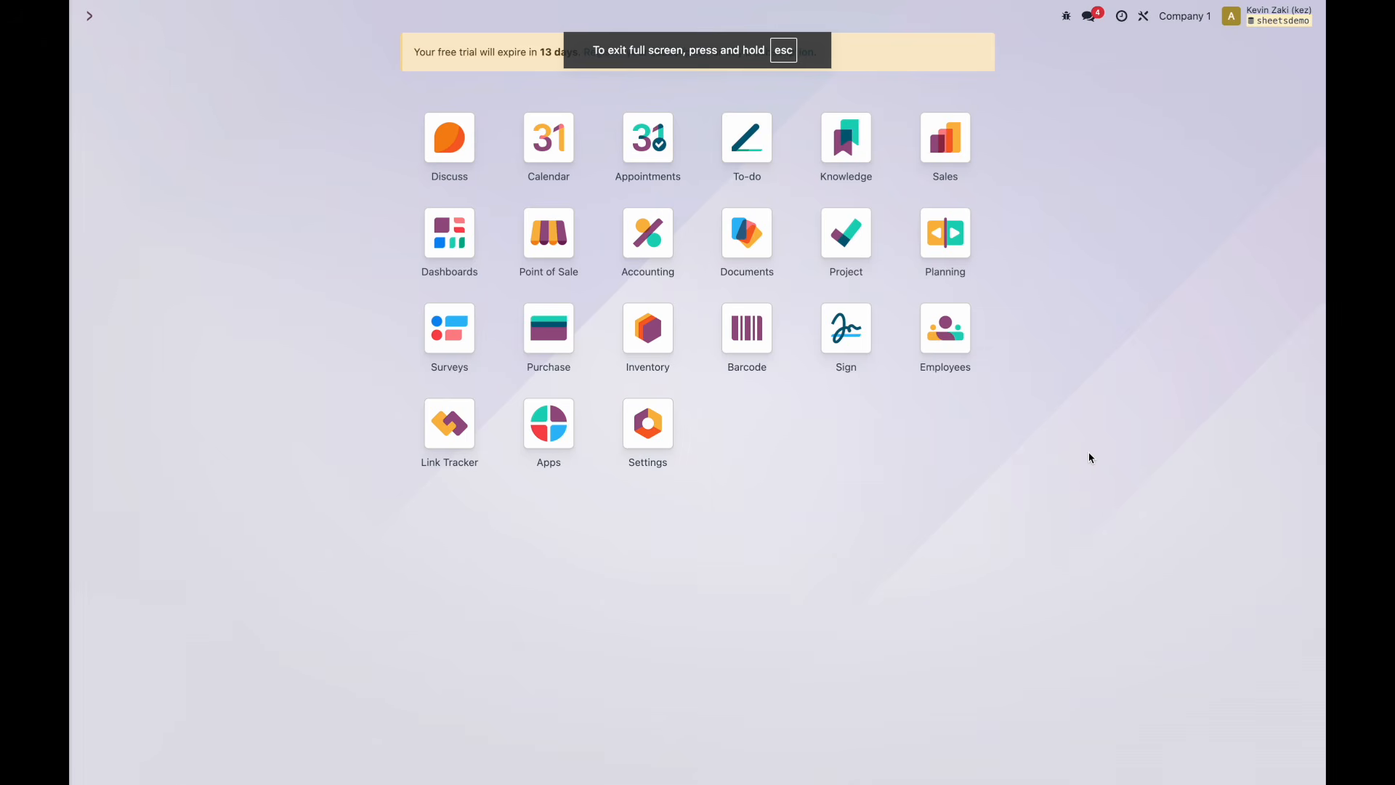
pyautogui.click(756, 238)
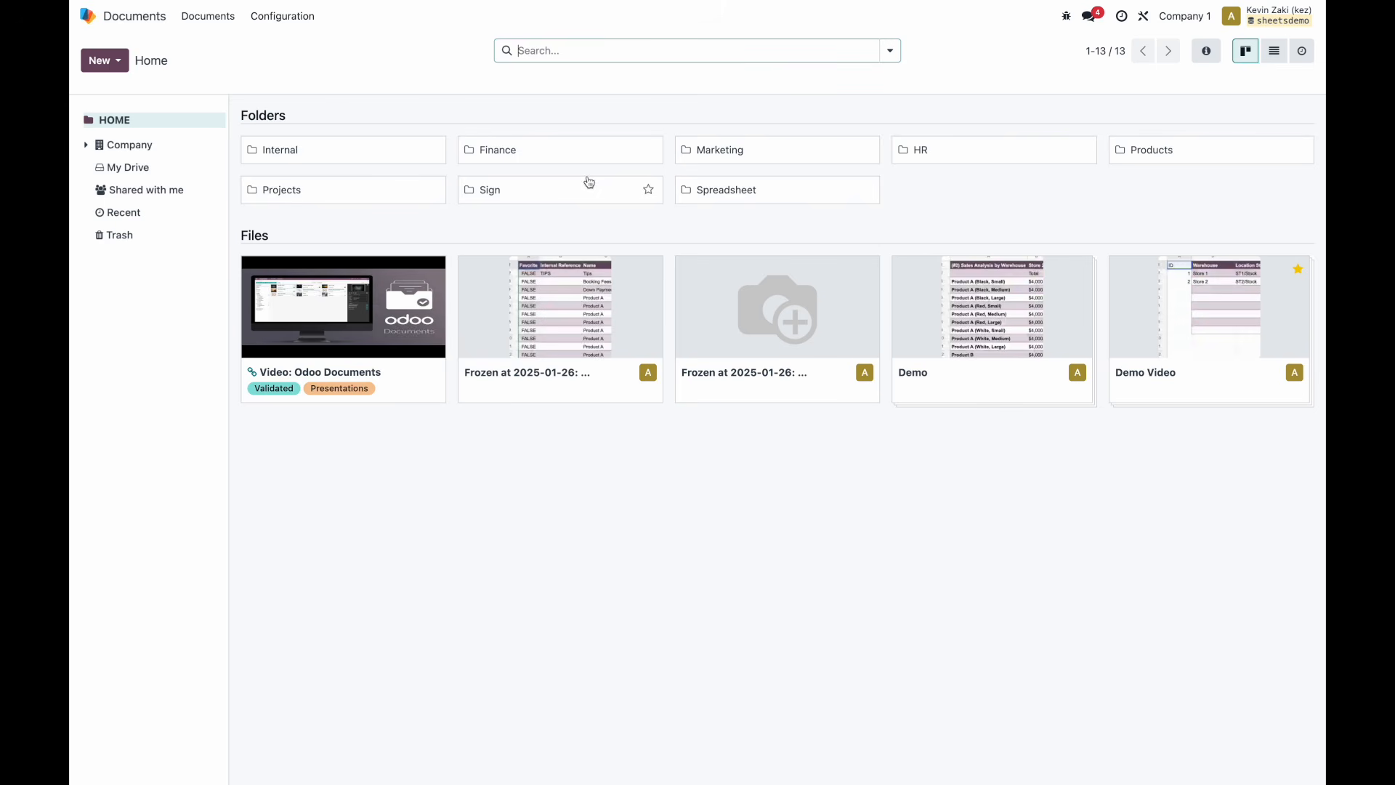
pyautogui.click(120, 65)
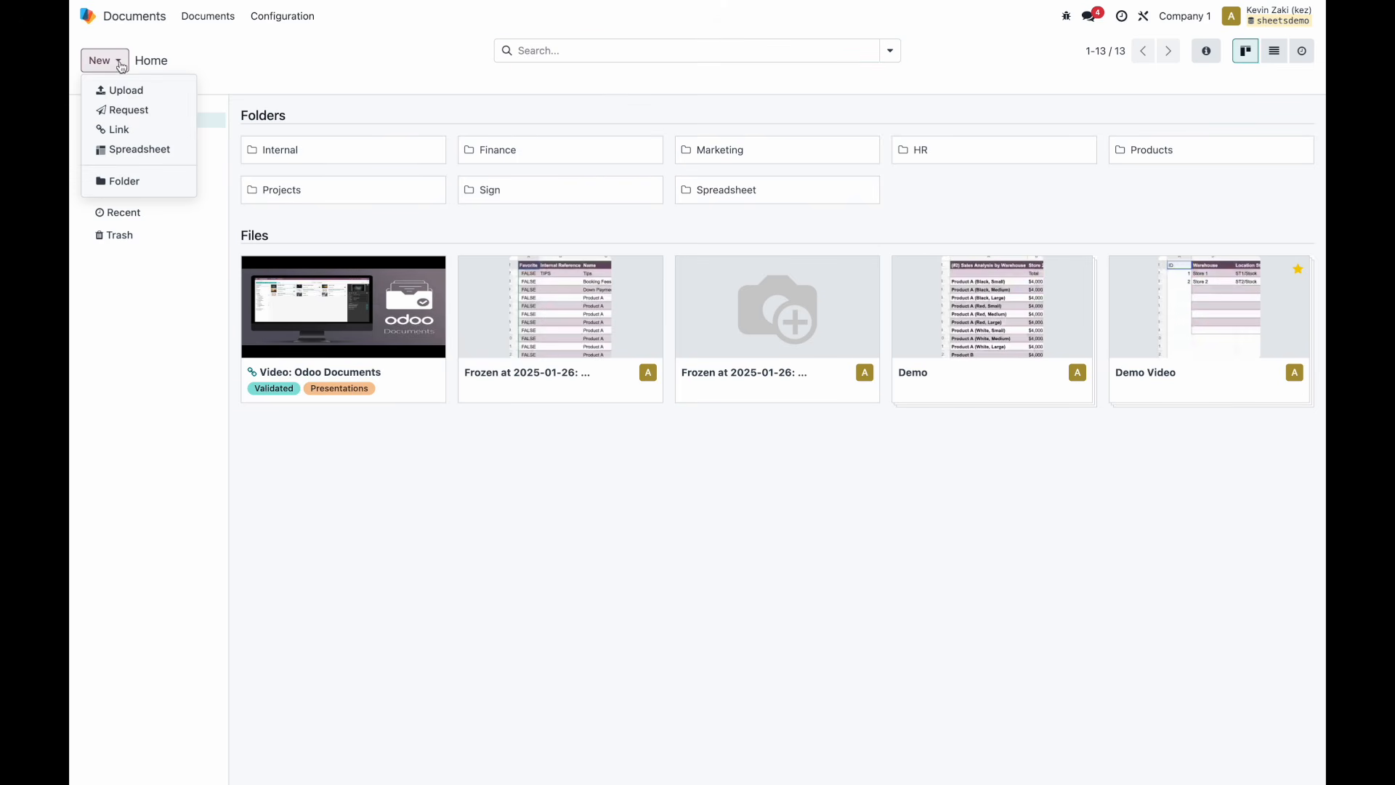
pyautogui.click(131, 150)
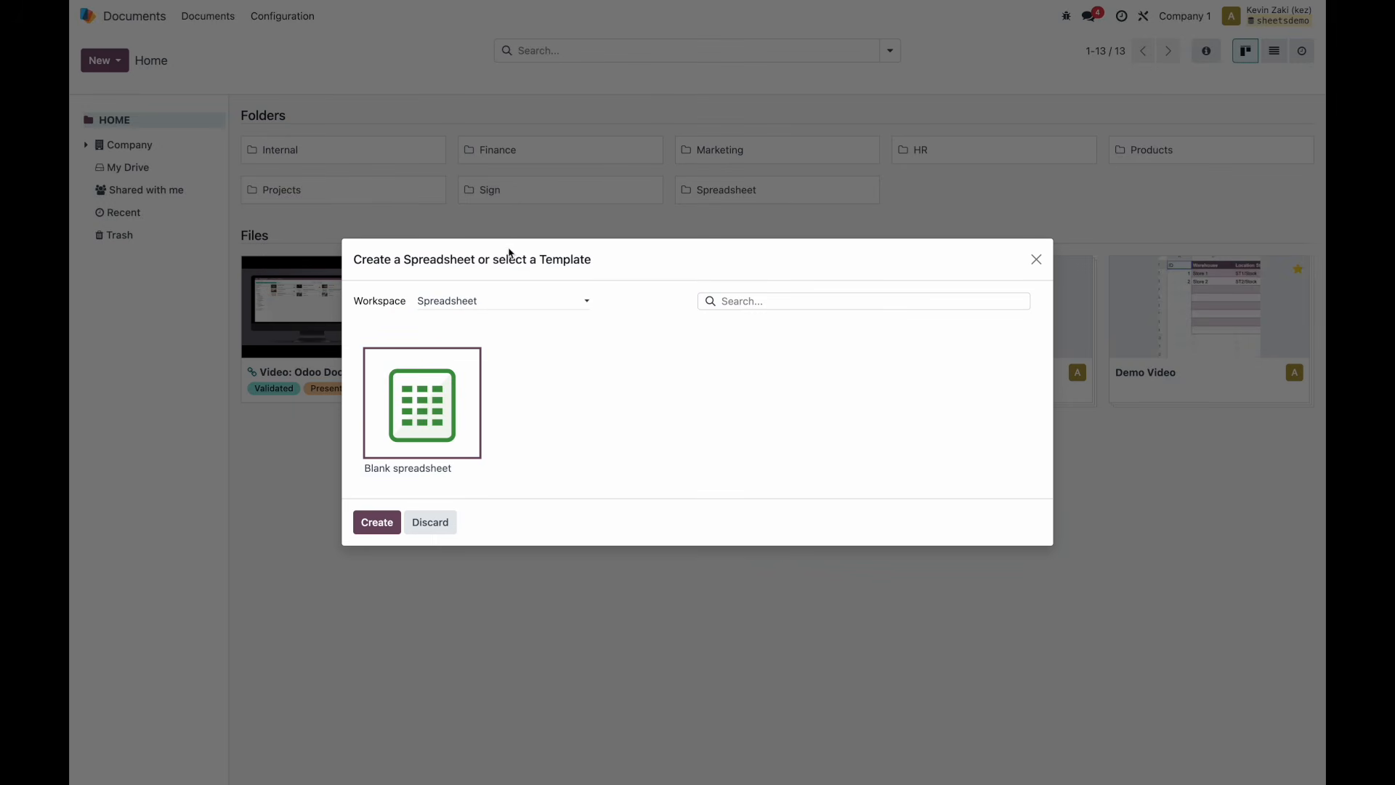
pyautogui.click(376, 522)
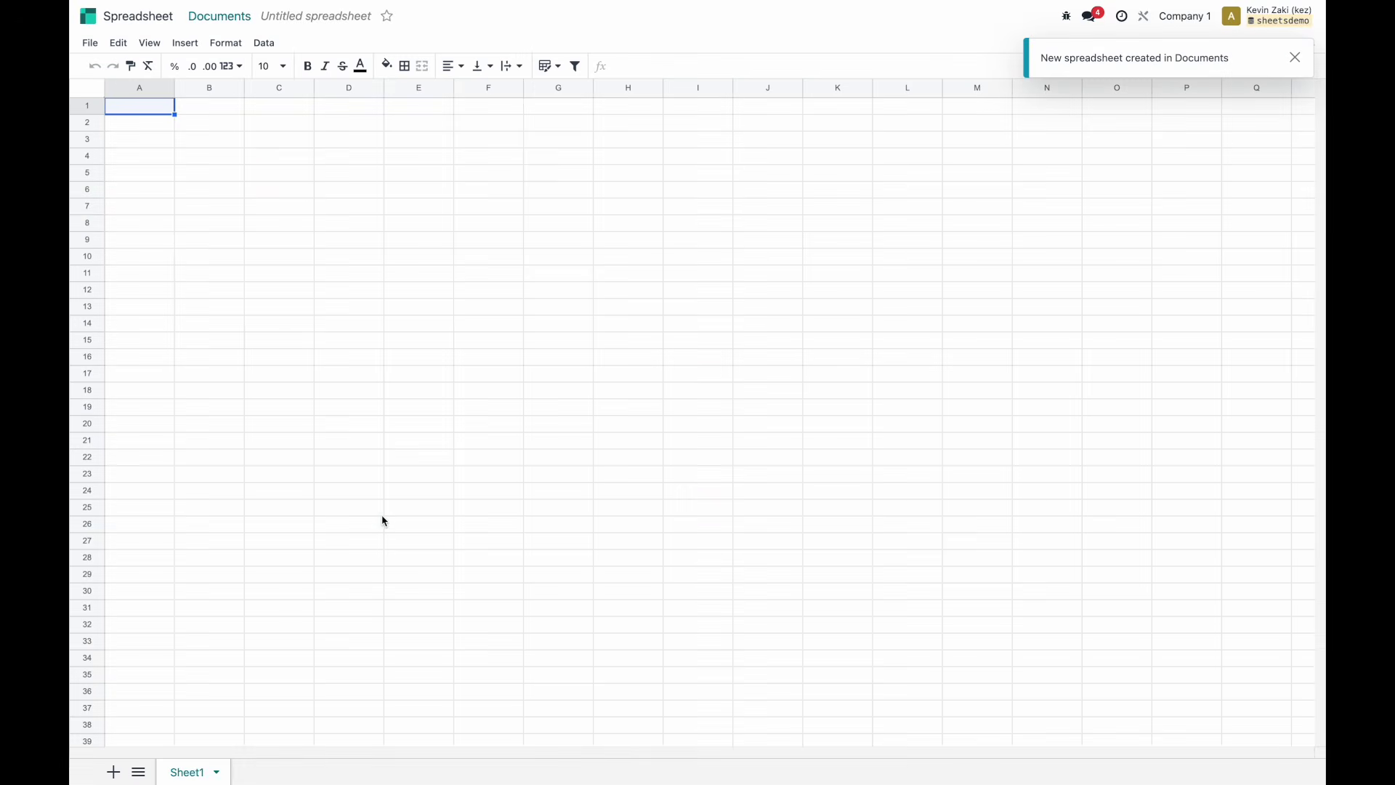
# Title the untitled spreadsheet 'Product Dashboard'.
pyautogui.click(300, 19)
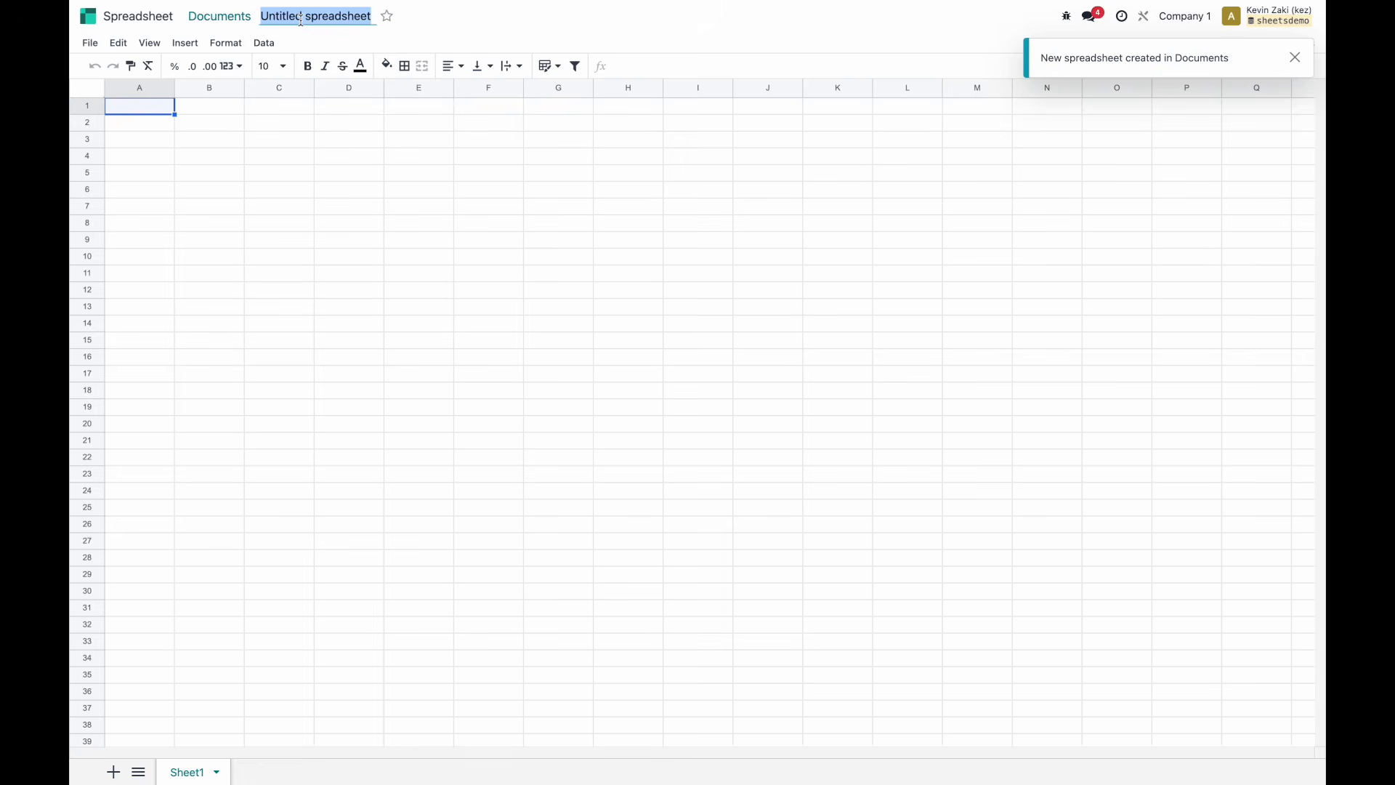
pyautogui.write('Purchase')
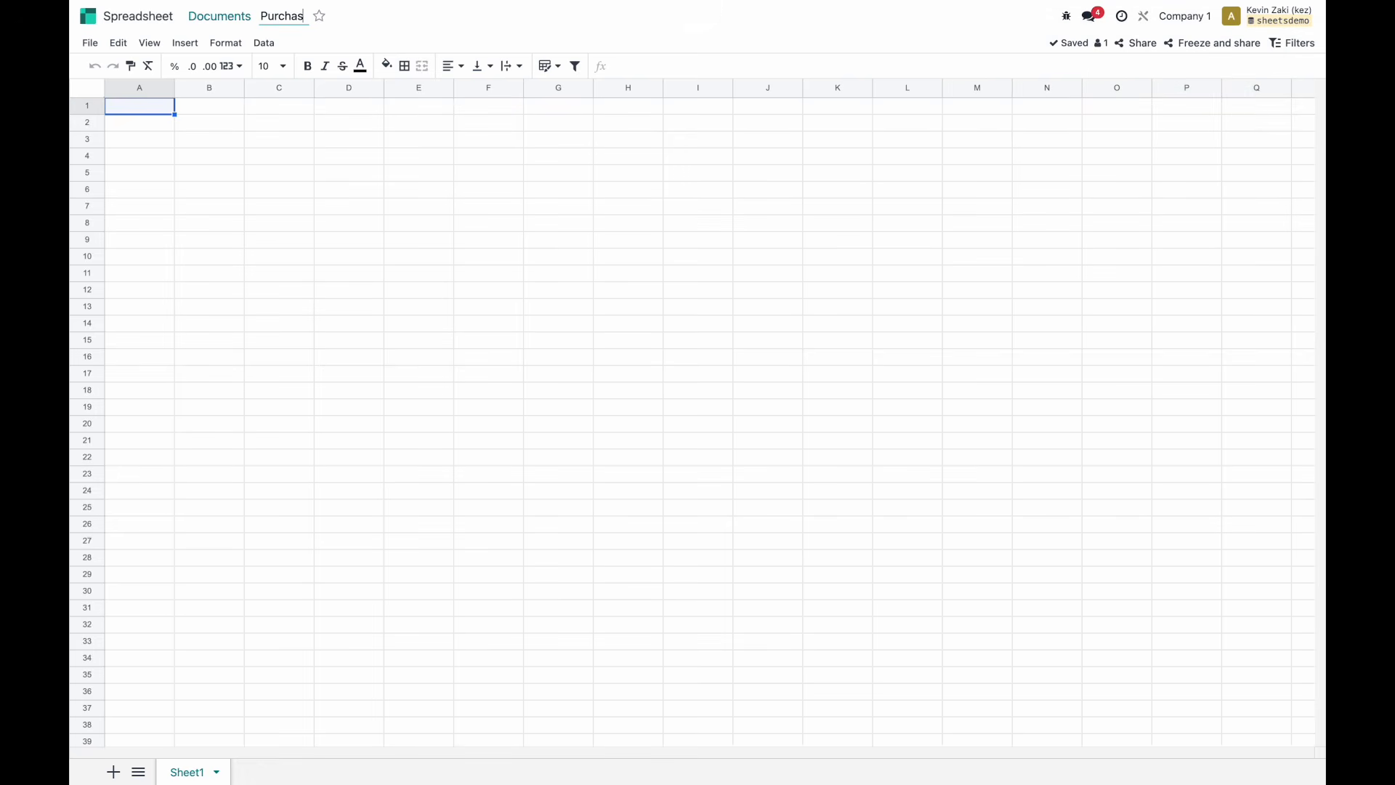
pyautogui.press('BackSpace')
pyautogui.press('BackSpace')
pyautogui.press('BackSpace')
pyautogui.press('BackSpace')
pyautogui.press('BackSpace')
pyautogui.press('BackSpace')
pyautogui.press('BackSpace')
pyautogui.write('roduct Dashboard')
pyautogui.click(326, 190)
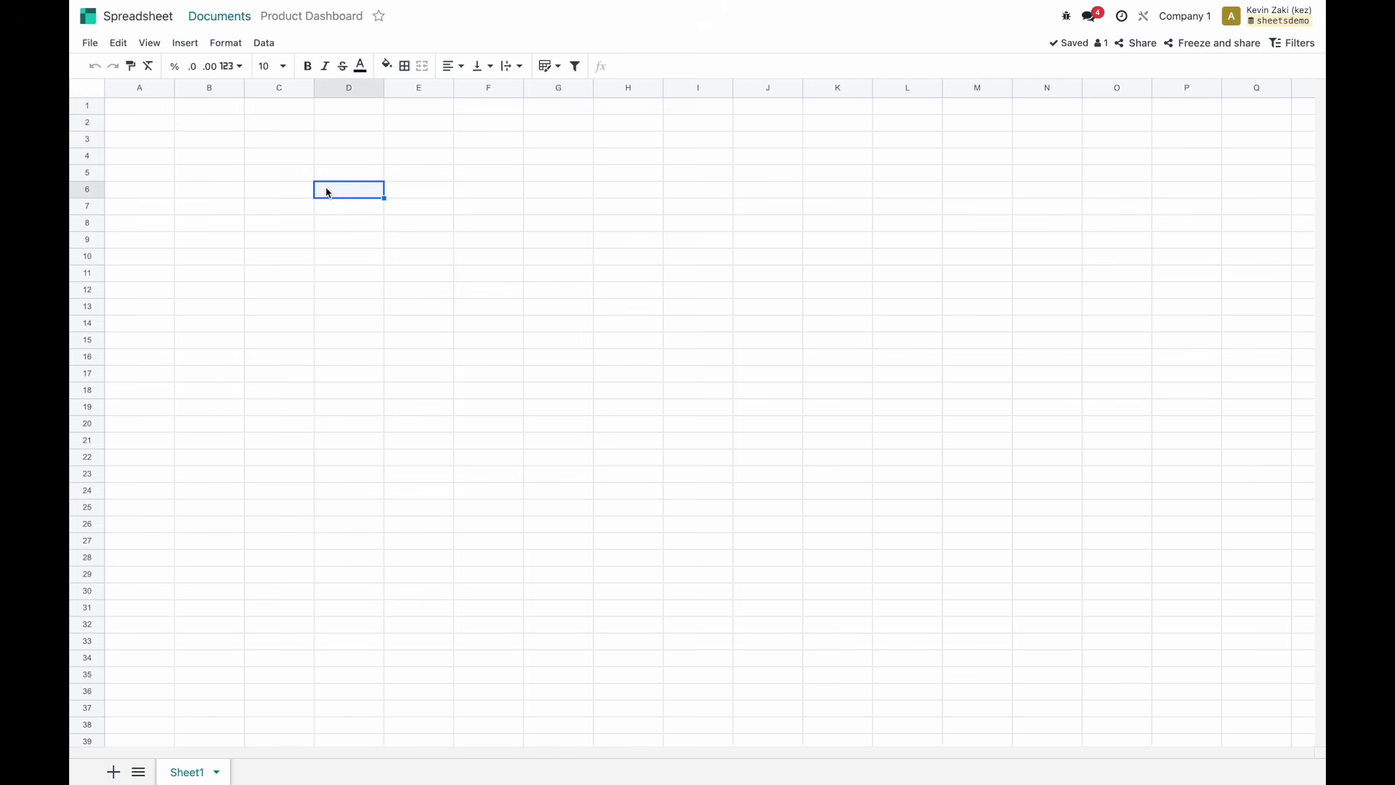
# Rename Sheet1 to 'Dashboard' and return to the Odoo apps home screen.
pyautogui.doubleClick(189, 768)
pyautogui.write('Dashboard')
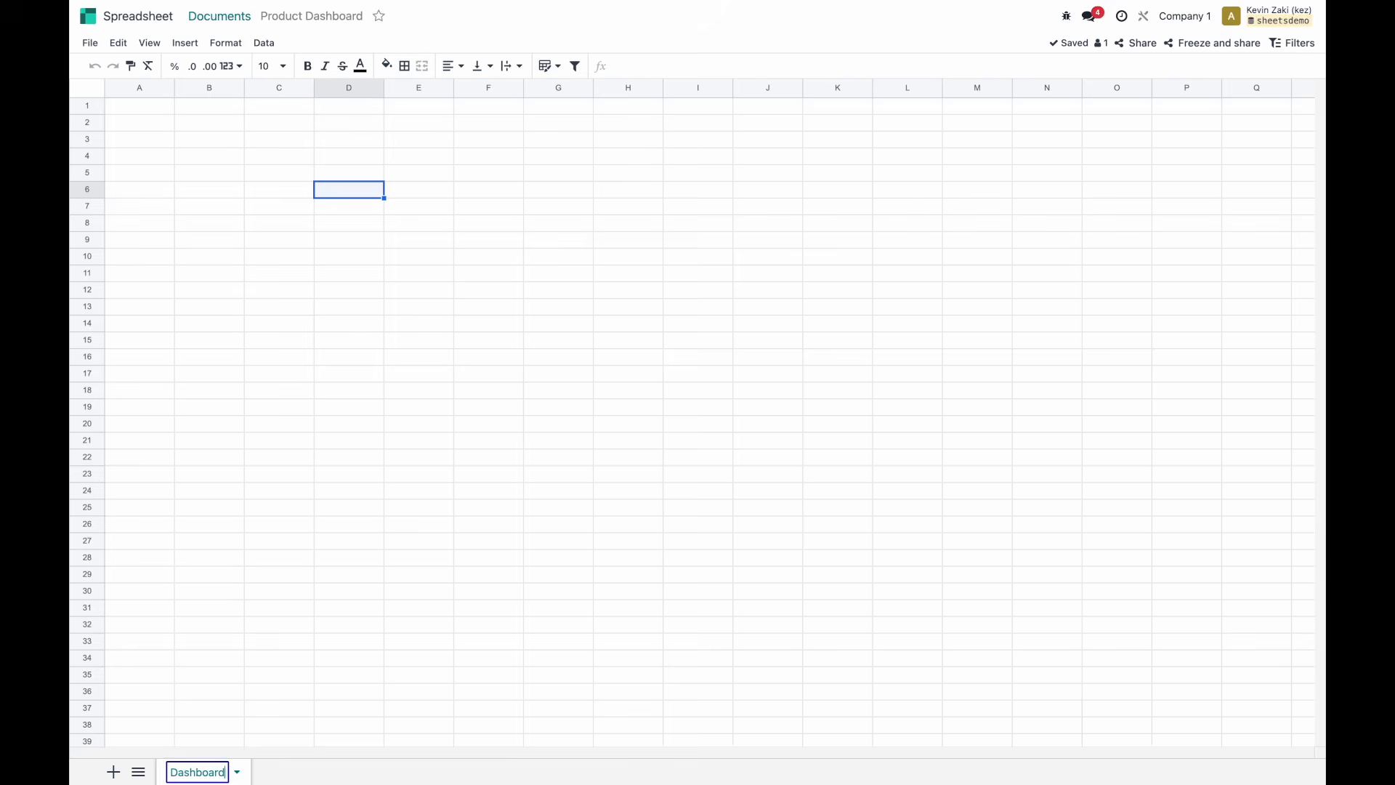
pyautogui.click(288, 580)
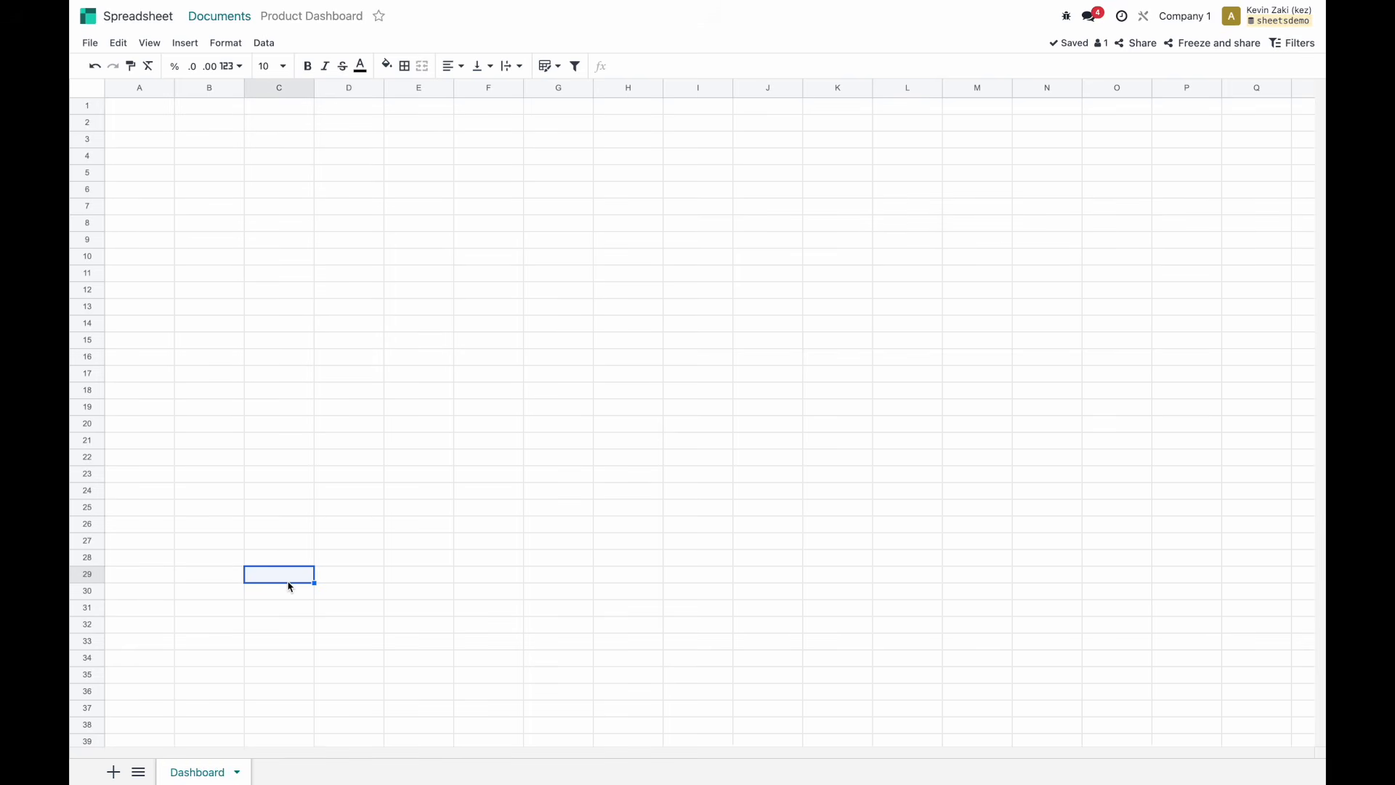
pyautogui.click(153, 43)
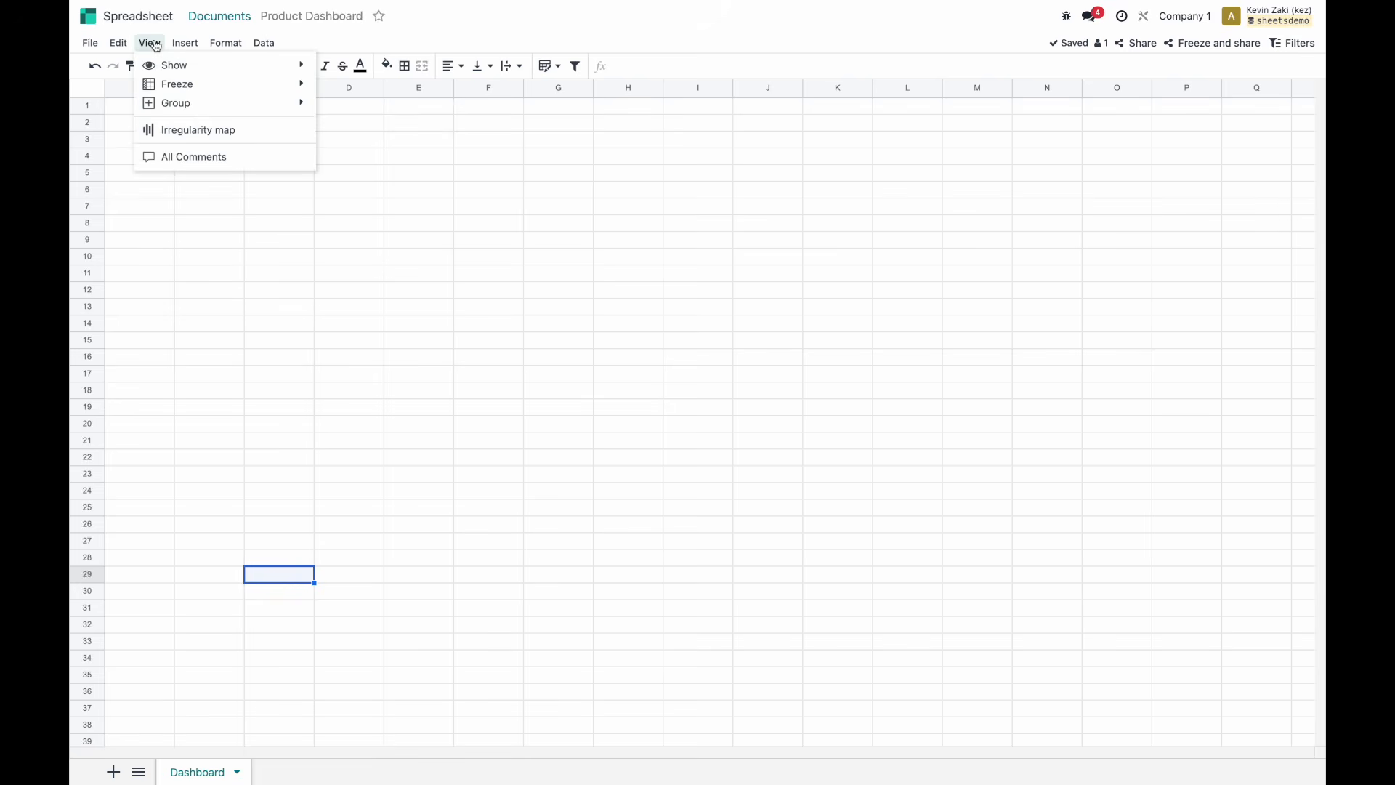
pyautogui.click(360, 259)
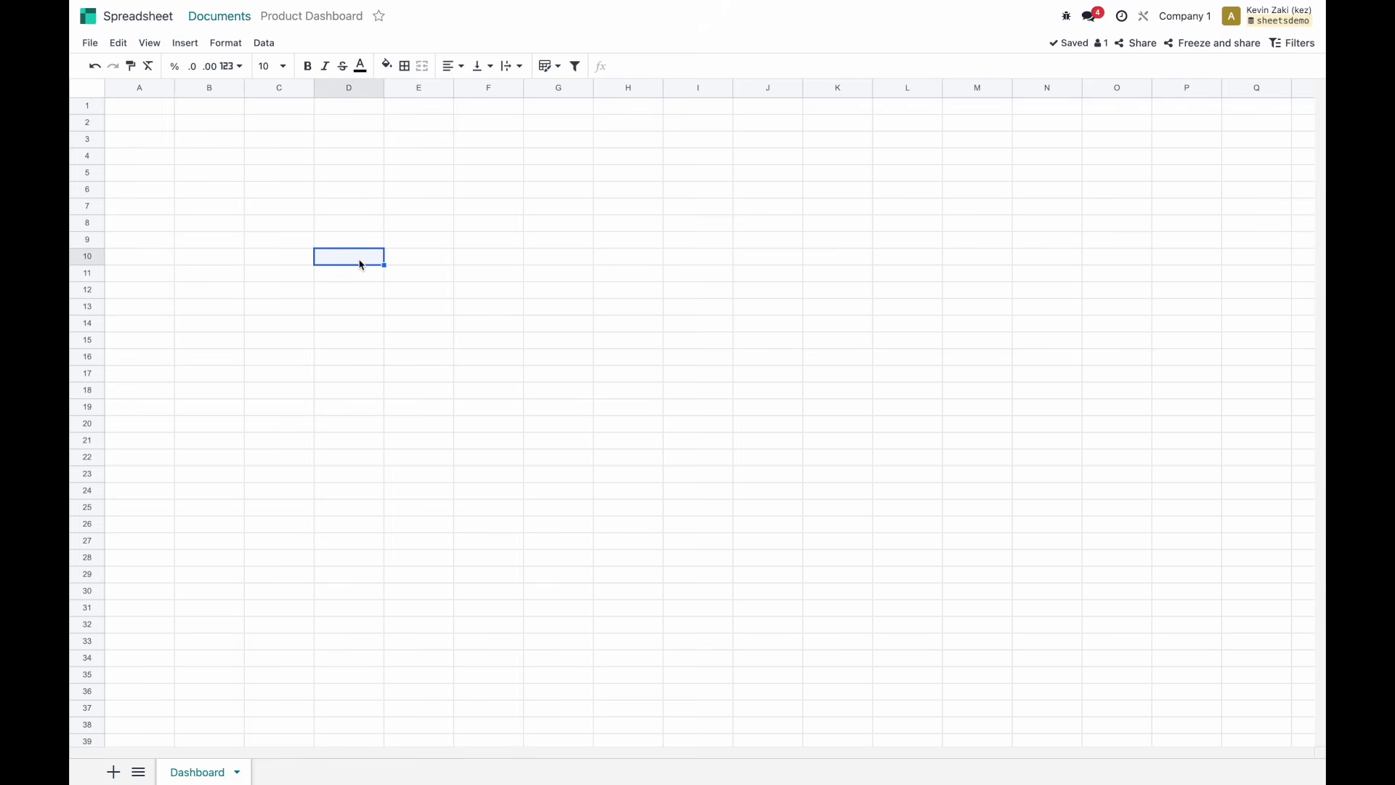
pyautogui.click(87, 16)
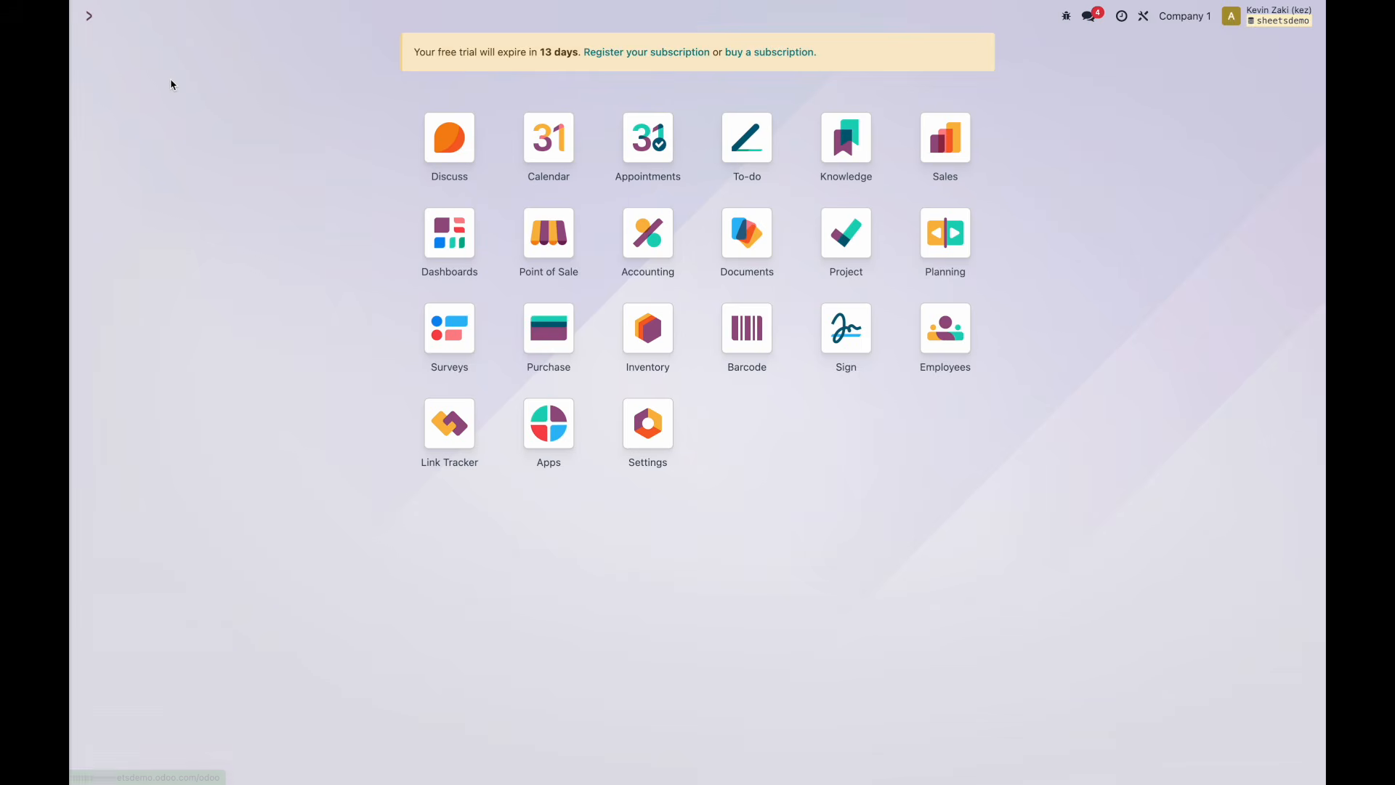
pyautogui.hotkey('ctrl', 'Left')
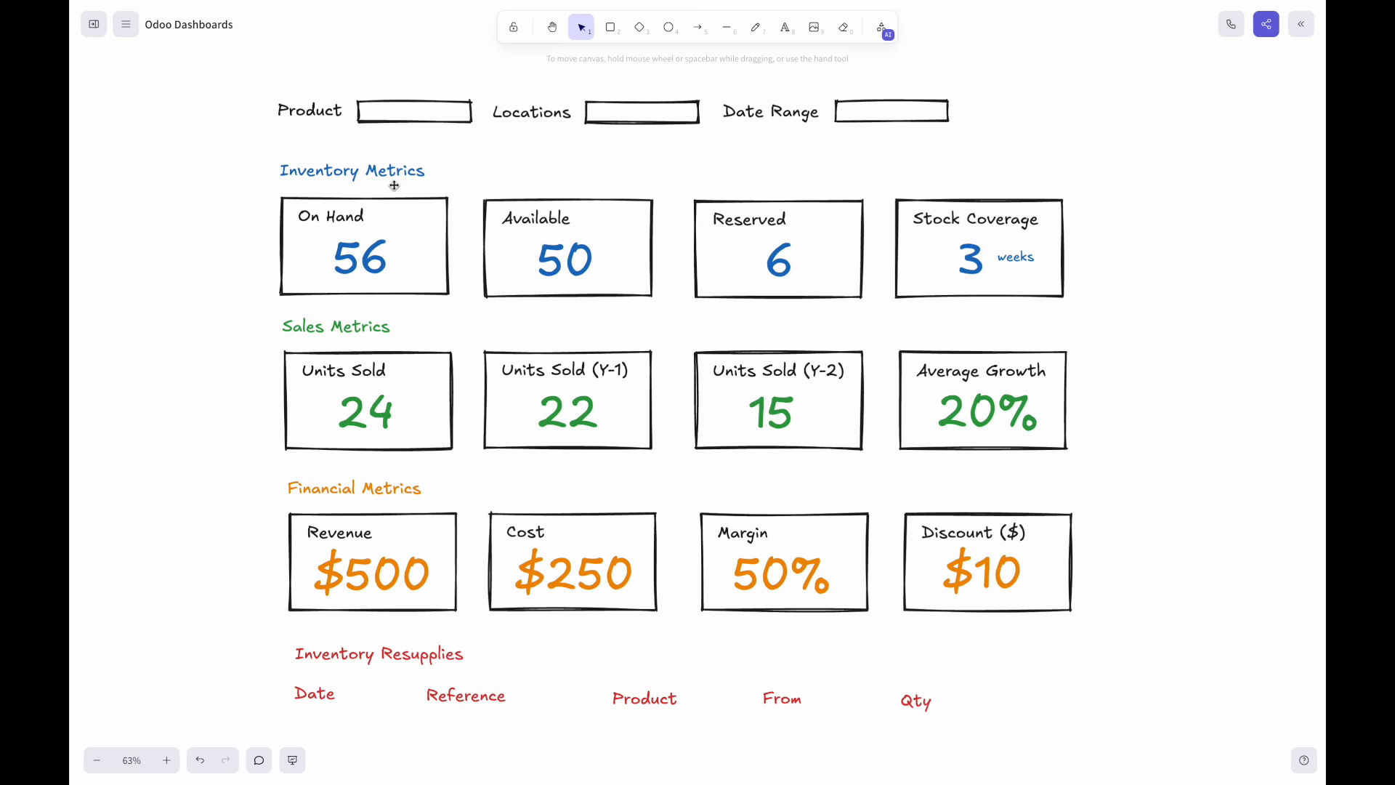
pyautogui.hotkey('ctrl', 'Right')
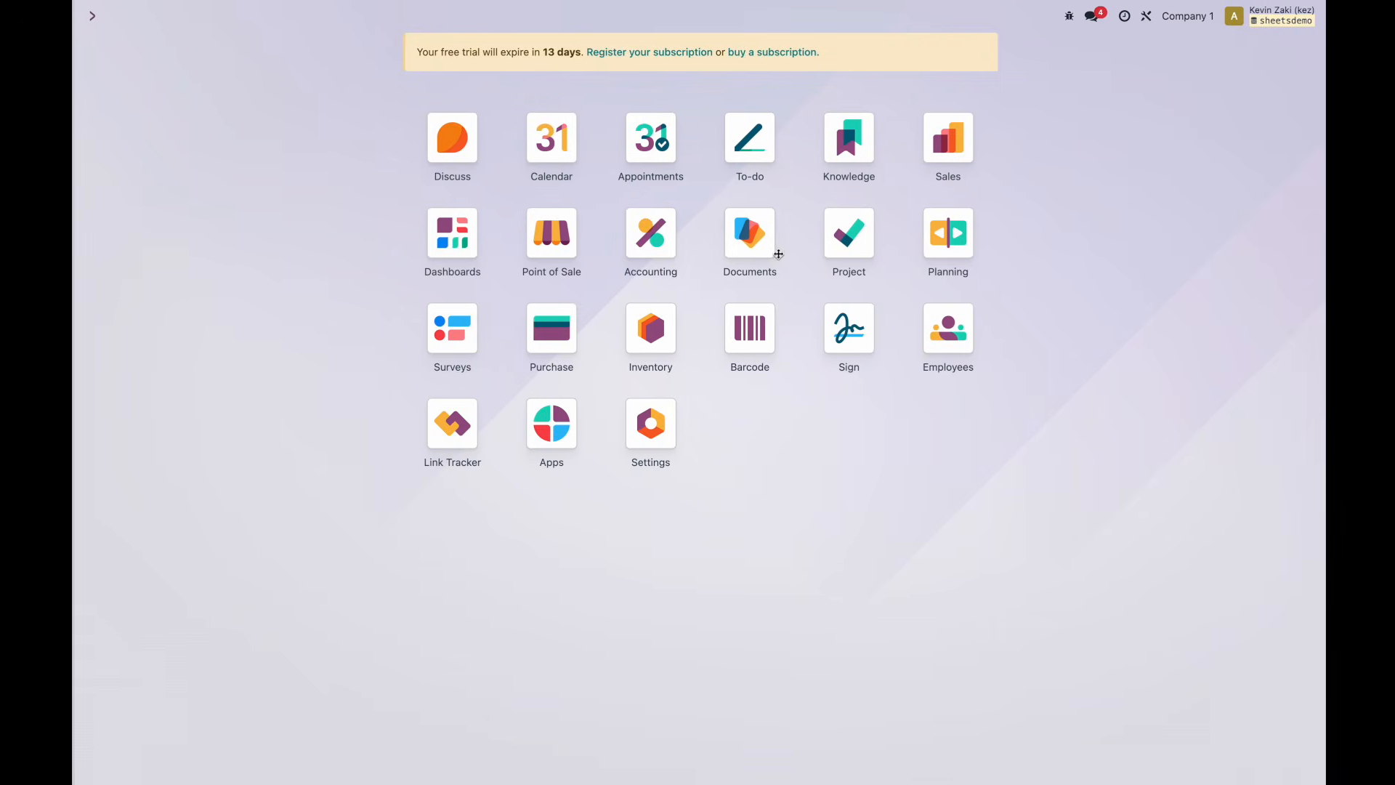
# Show Inventory's Locations report as a pivot of product quantities per location, then return to the sketch.
pyautogui.click(655, 348)
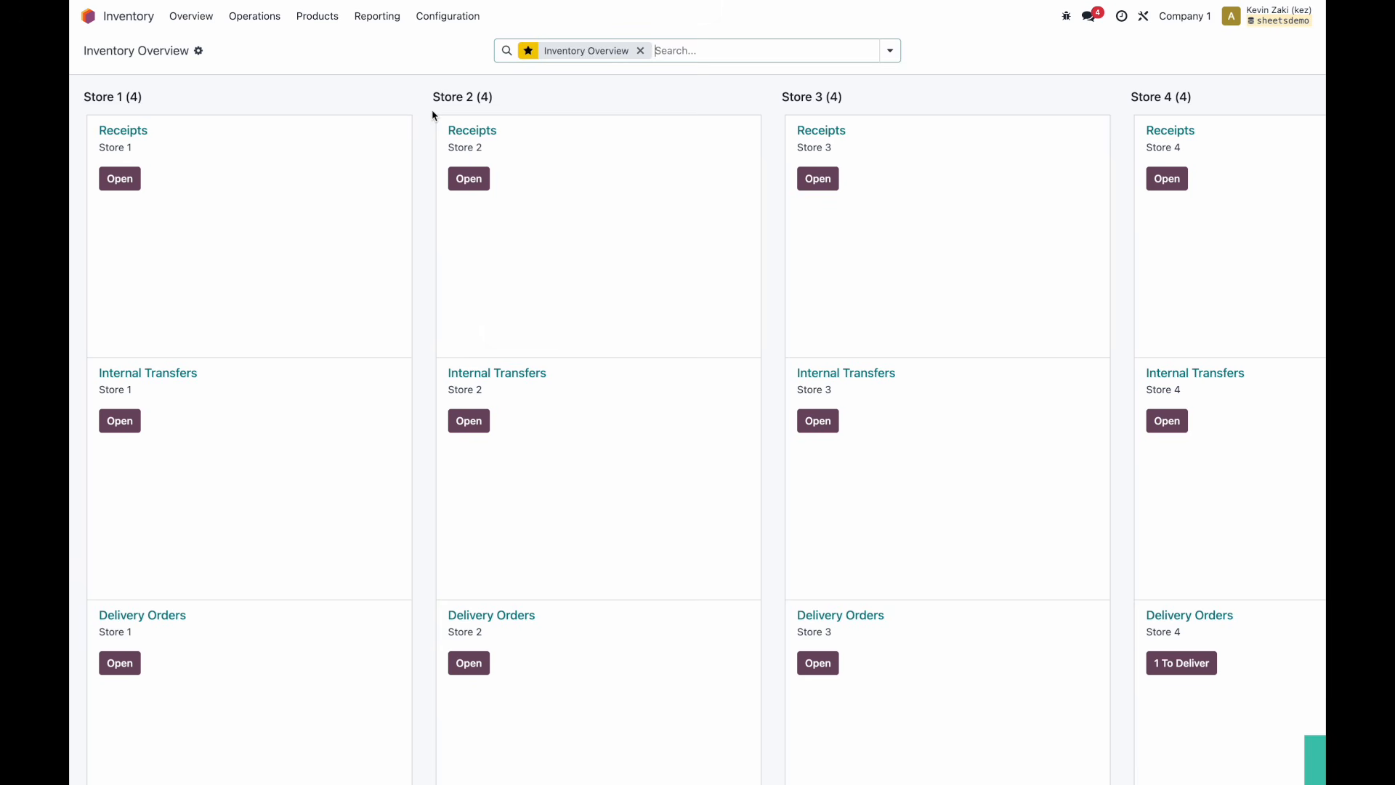
pyautogui.click(375, 20)
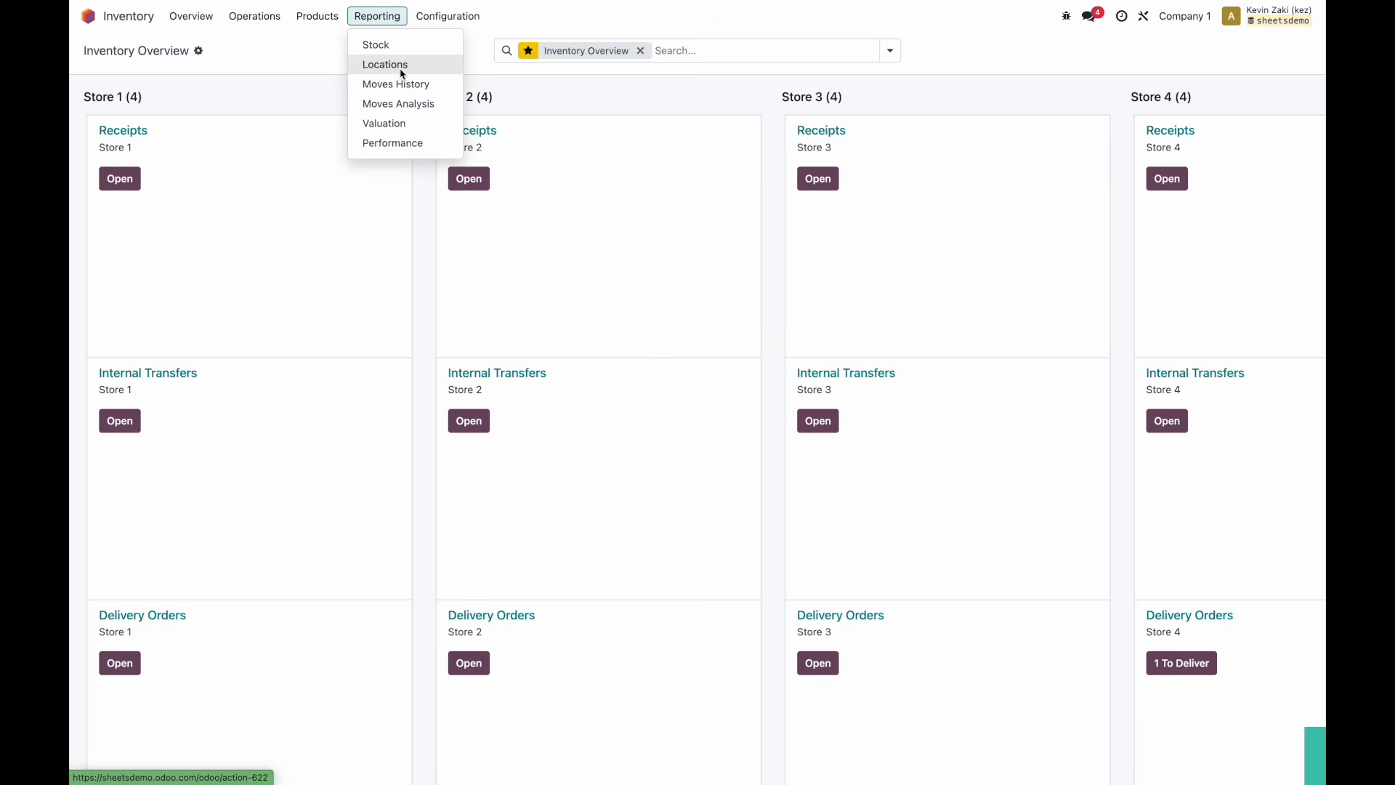
pyautogui.click(392, 49)
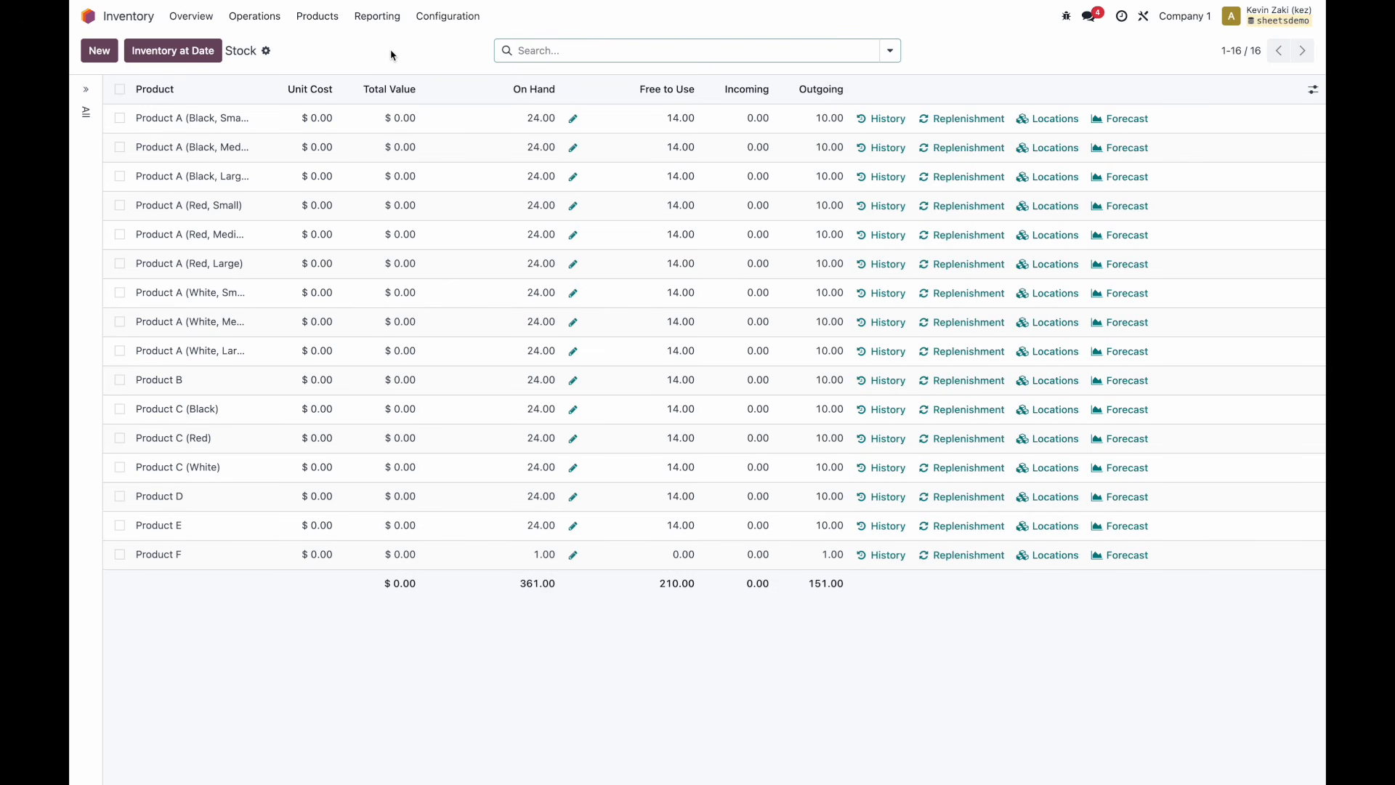
pyautogui.click(378, 15)
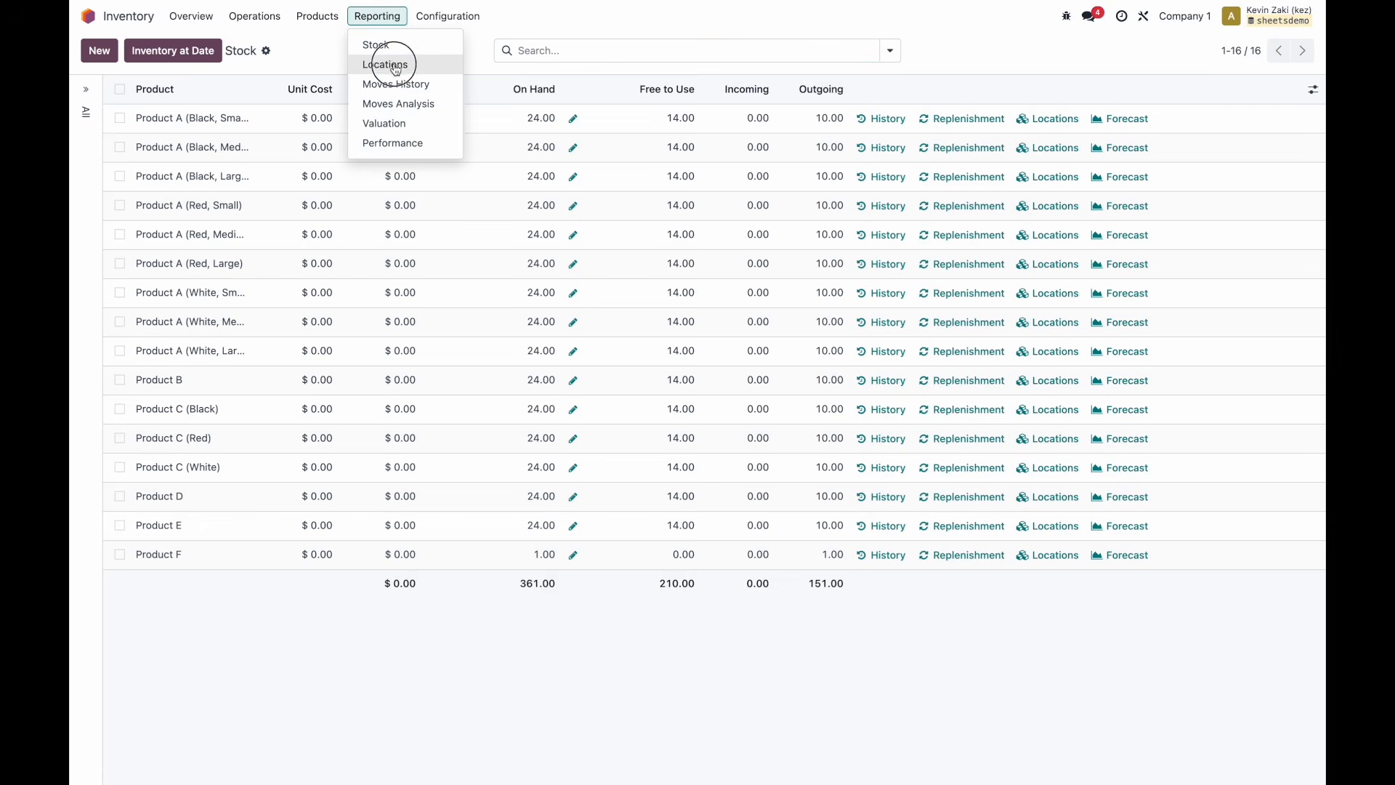
pyautogui.click(394, 67)
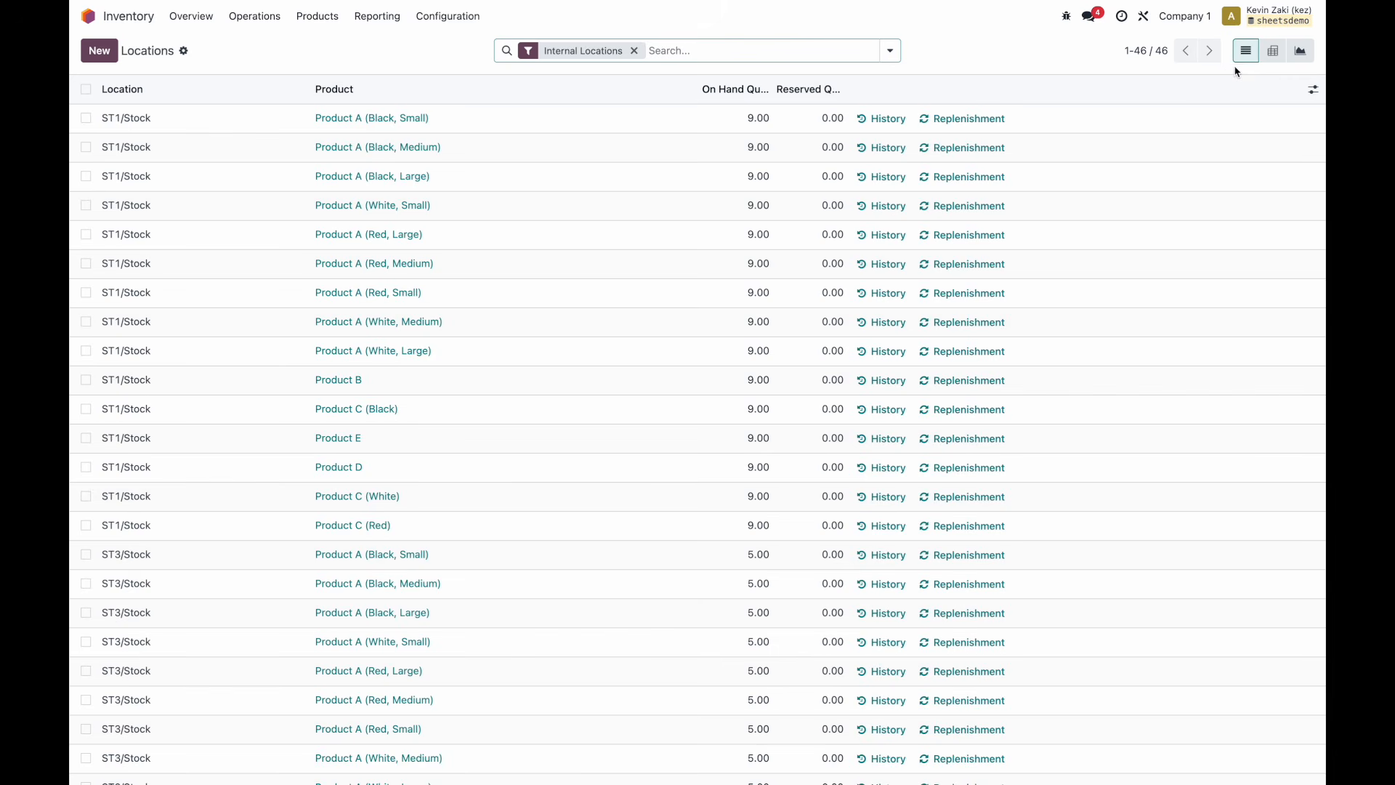
pyautogui.click(1274, 52)
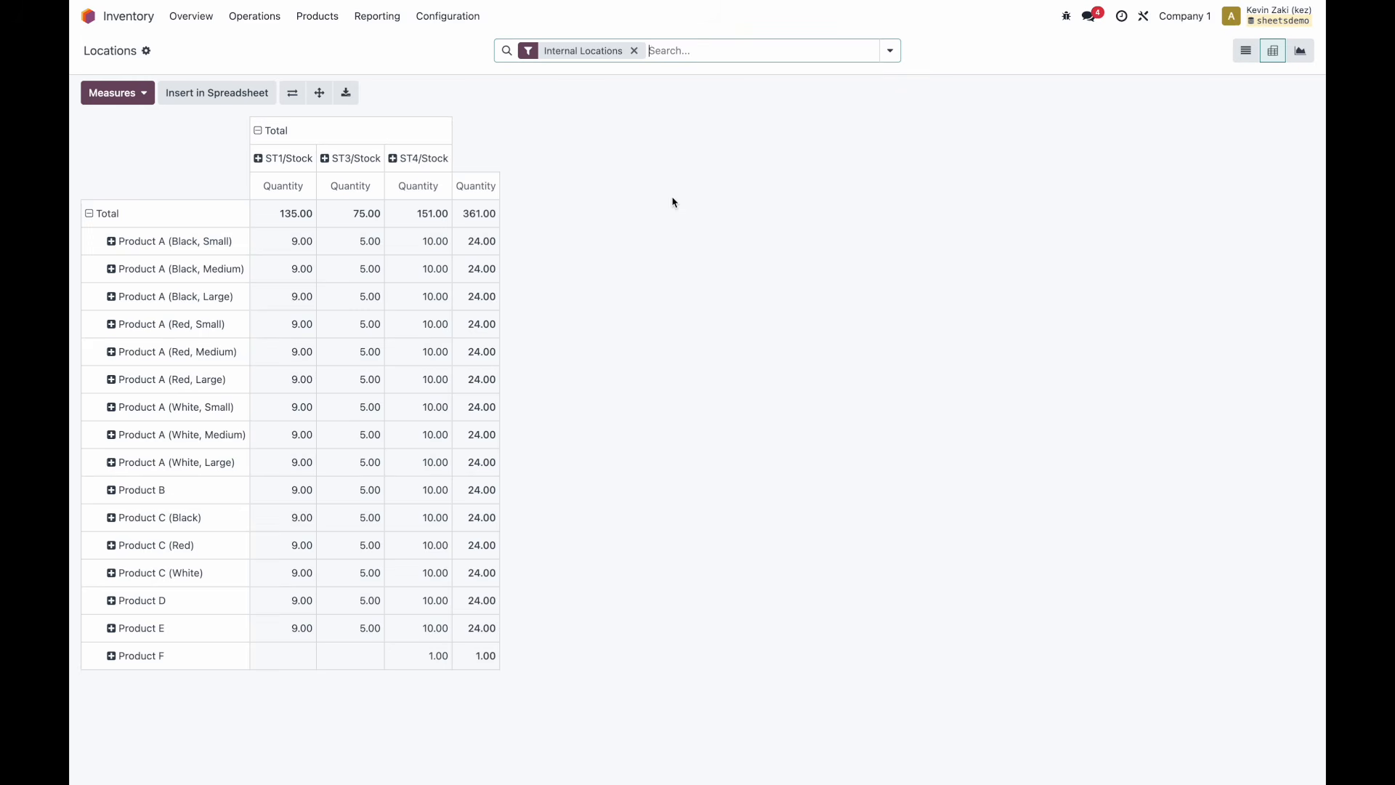
pyautogui.hotkey('ctrl', 'Left')
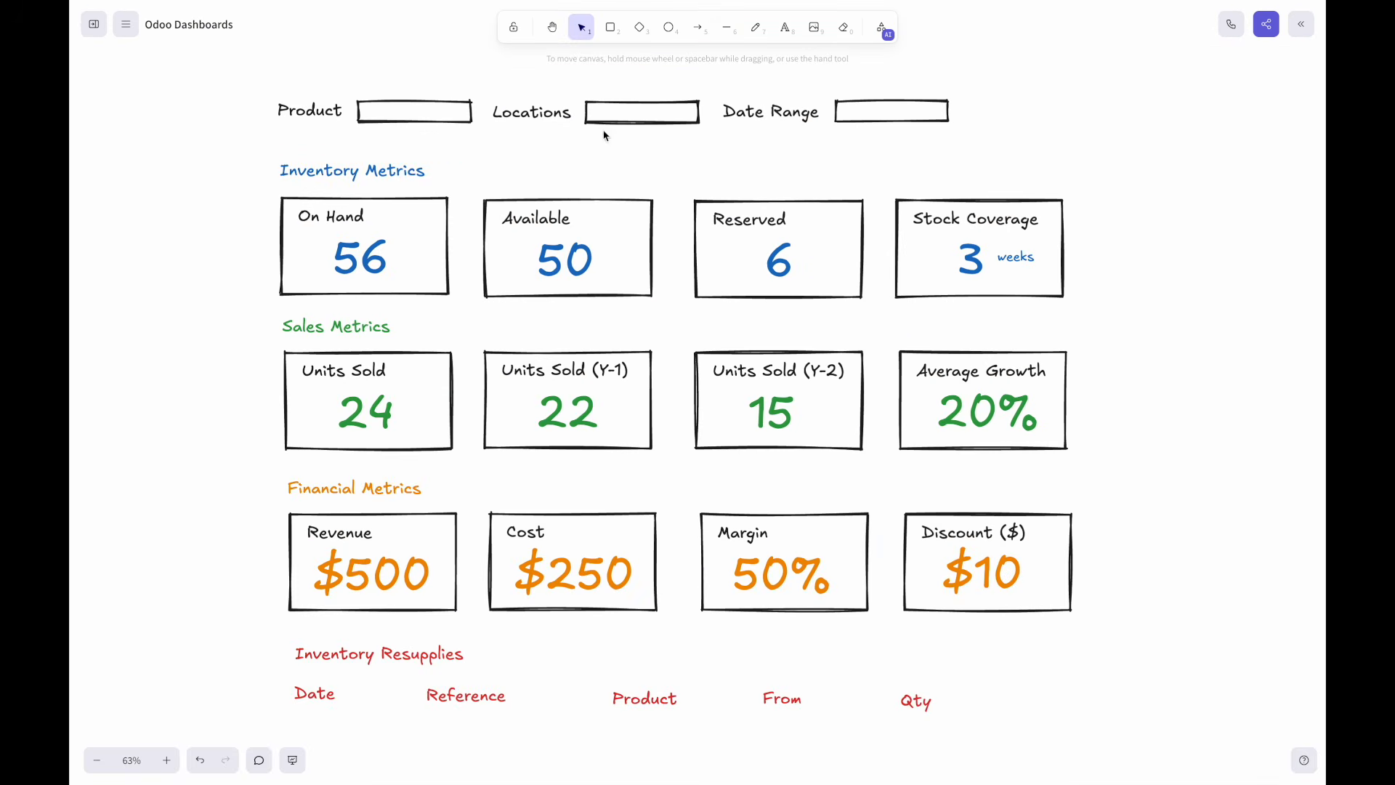
# Retype the 'Locations' filter label in the mockup as 'Warehouse'.
pyautogui.doubleClick(557, 116)
pyautogui.write('Warehouse')
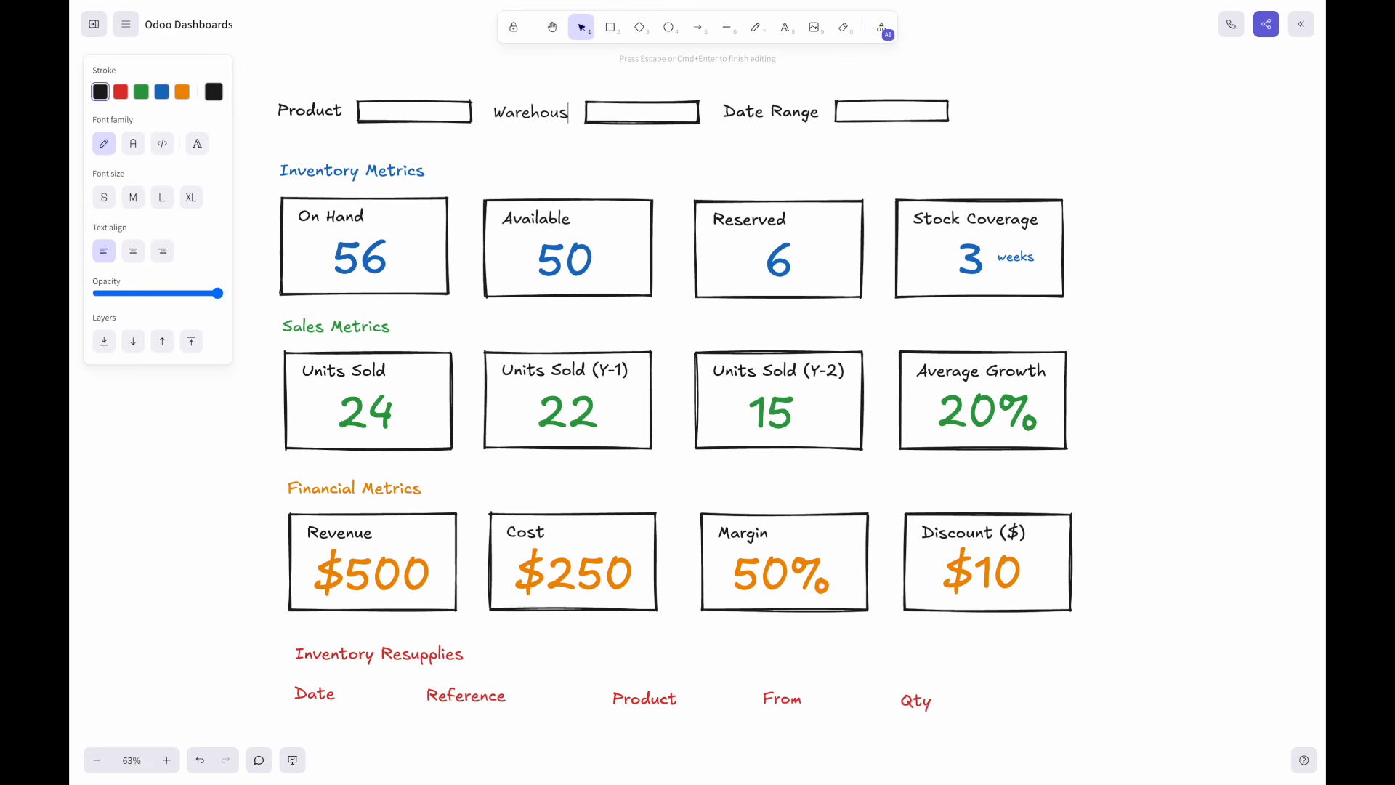
pyautogui.click(610, 166)
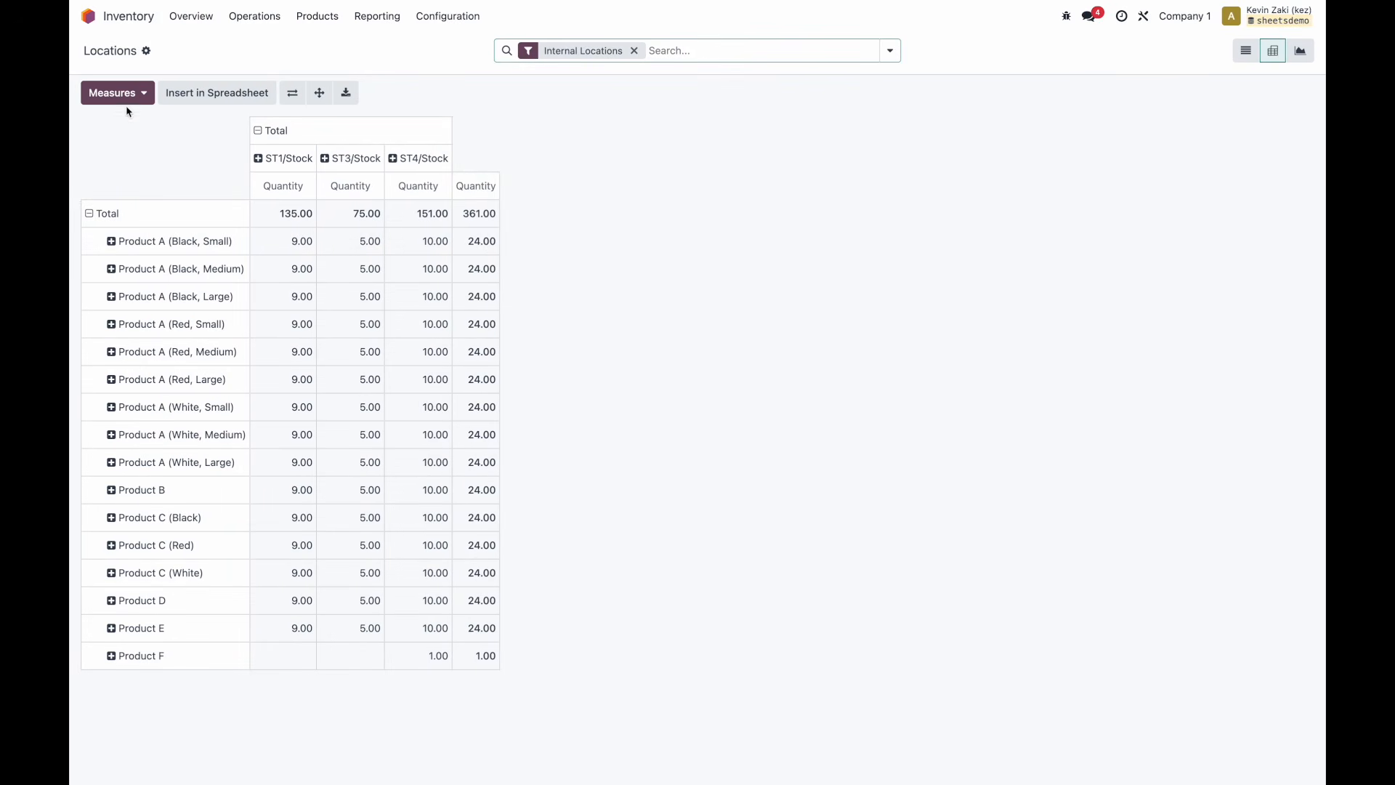
# Add Available Quantity and Reserved Quantity measures beside Quantity in the Locations pivot.
pyautogui.click(128, 102)
pyautogui.click(146, 222)
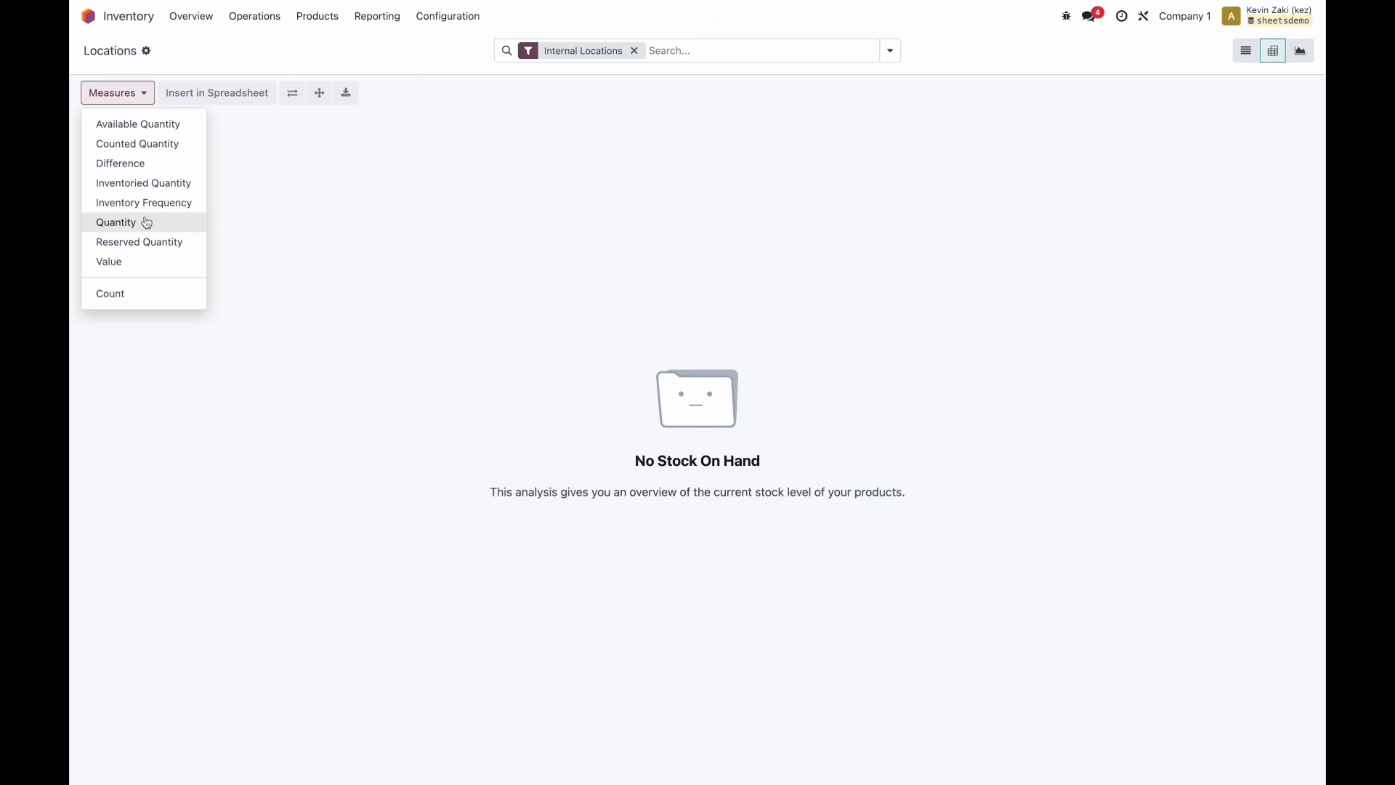
pyautogui.click(146, 222)
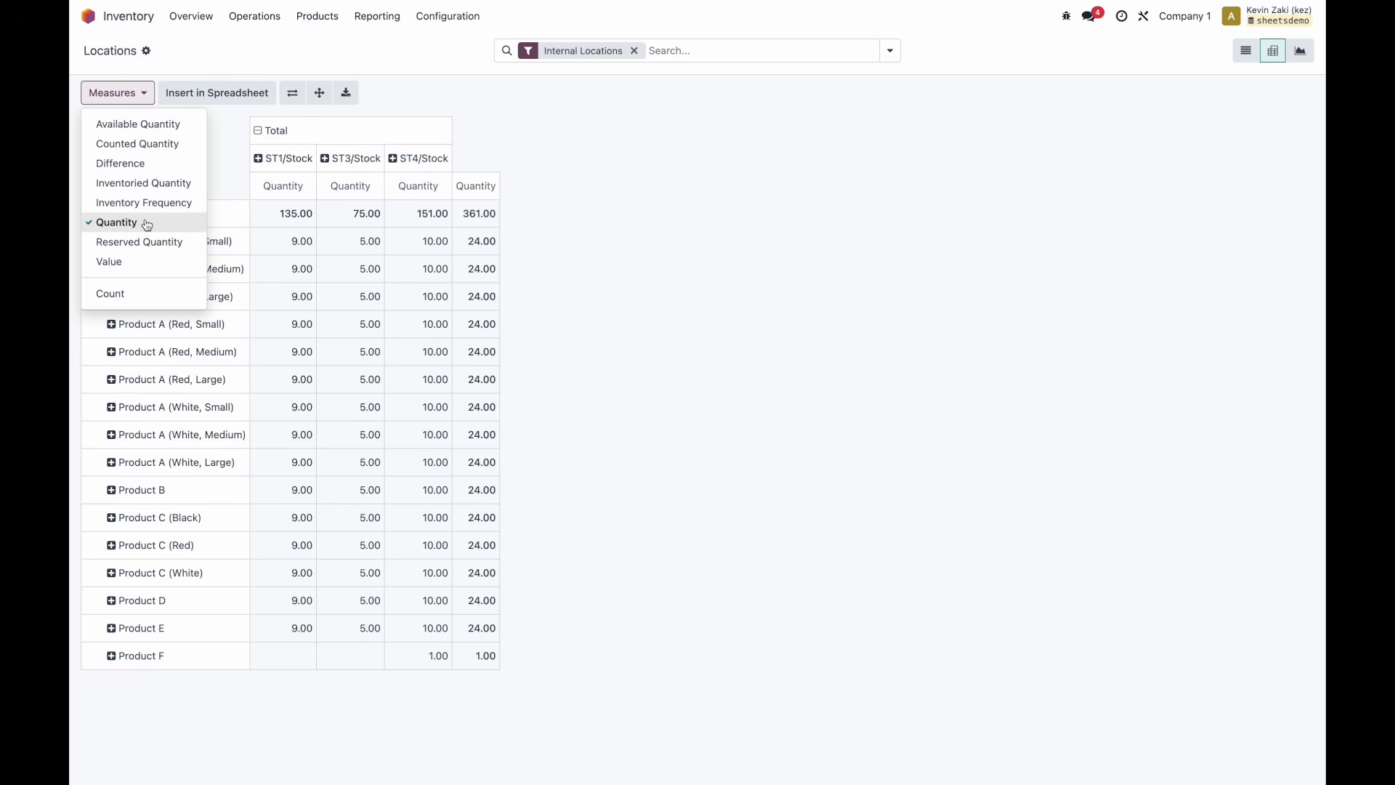
pyautogui.click(149, 220)
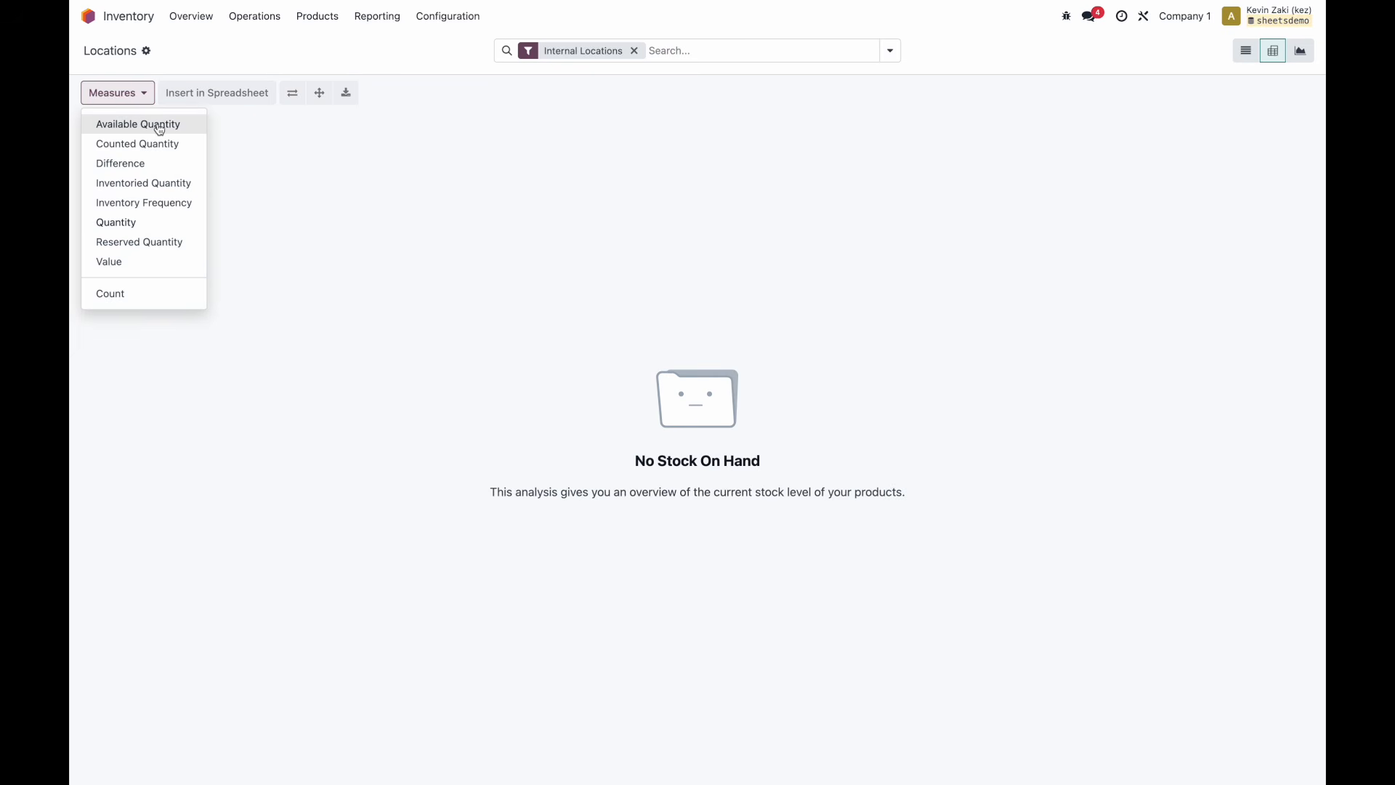
pyautogui.click(155, 220)
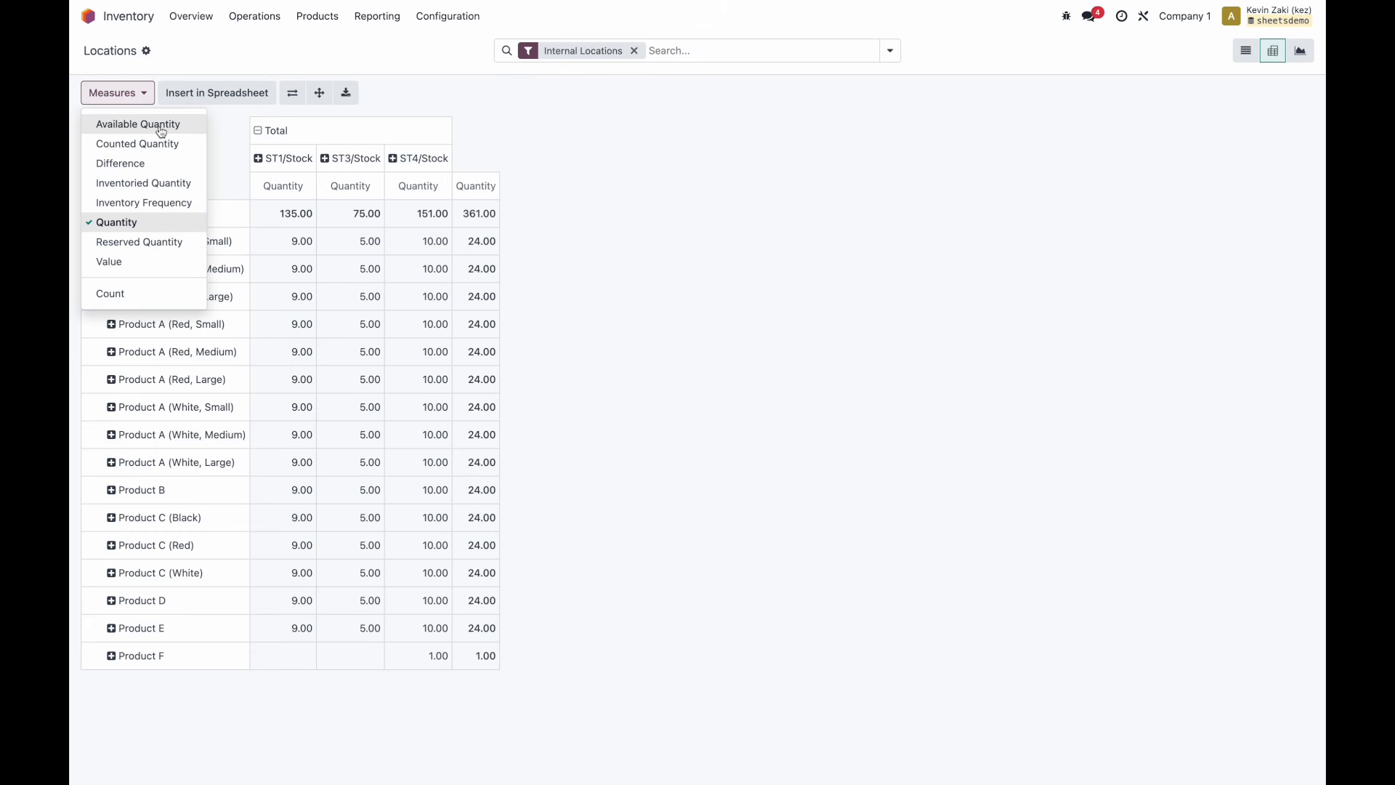
pyautogui.click(161, 129)
pyautogui.click(163, 247)
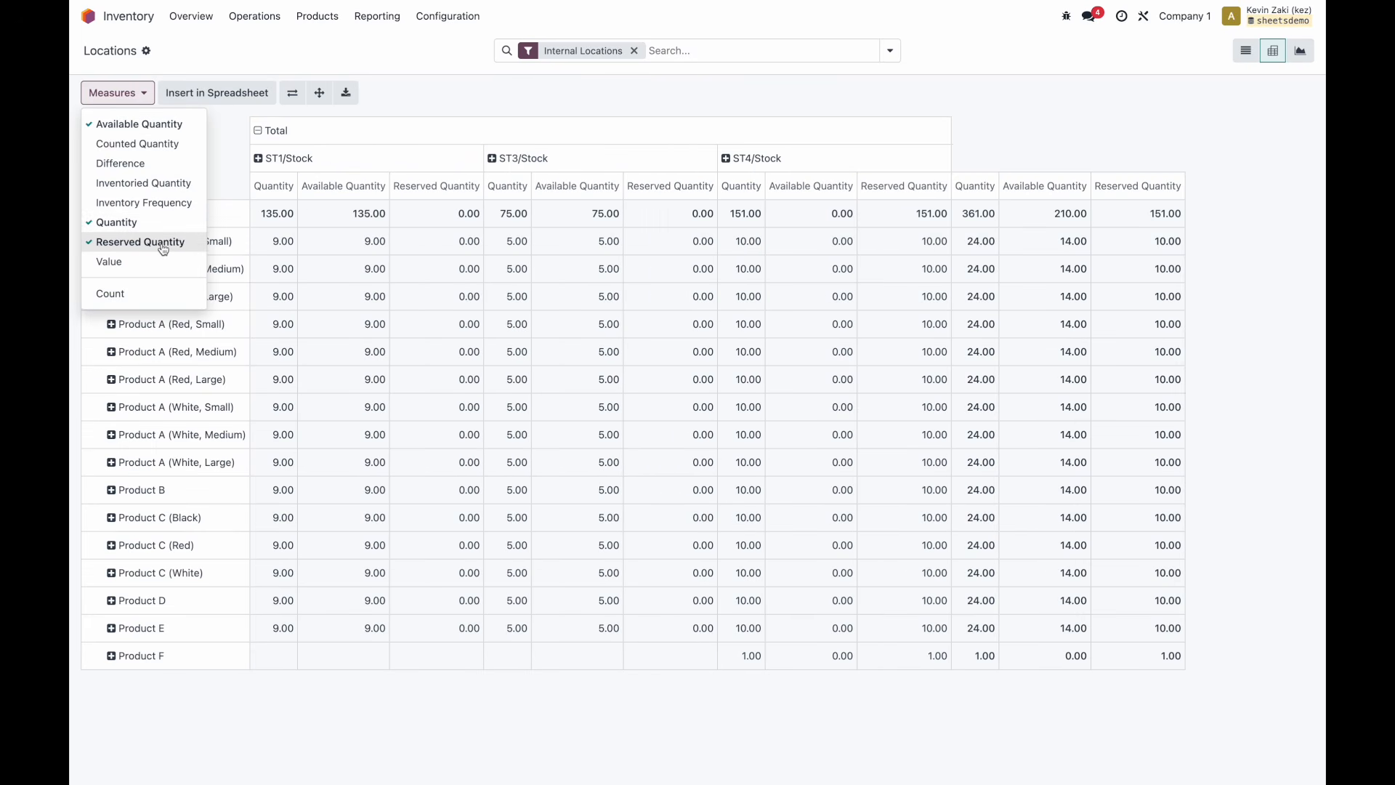
pyautogui.click(481, 111)
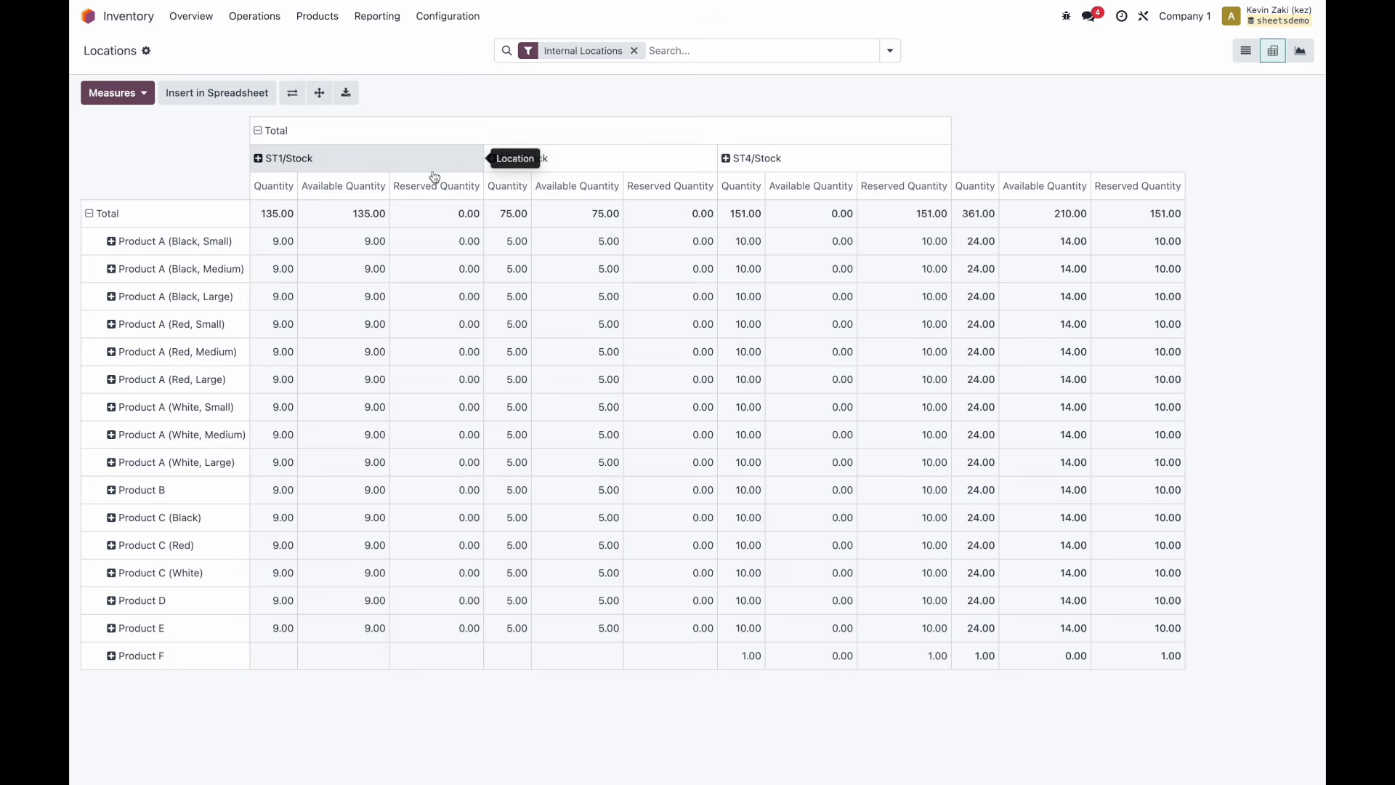
# Collapse the location columns and regroup the pivot columns by Warehouse.
pyautogui.click(258, 131)
pyautogui.click(259, 132)
pyautogui.click(313, 253)
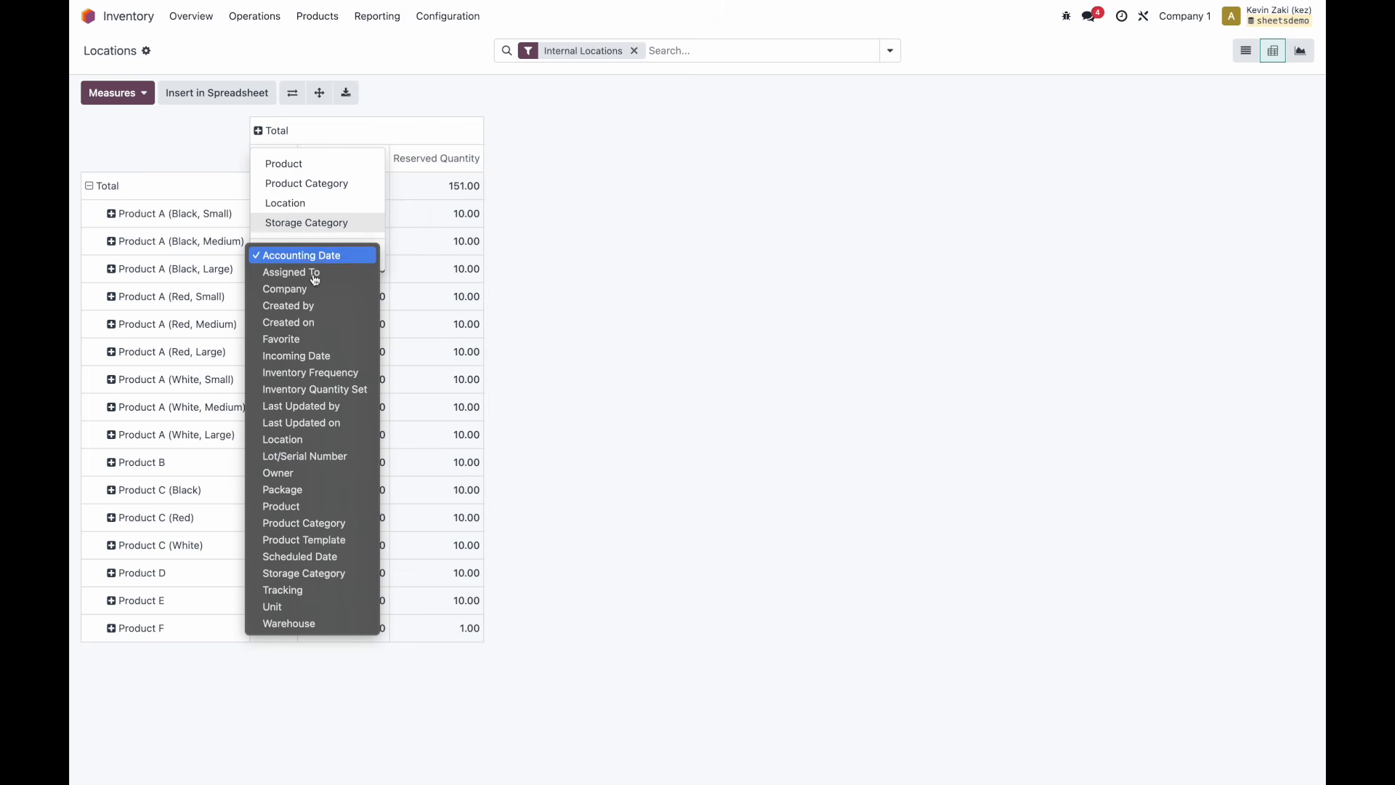
pyautogui.click(323, 623)
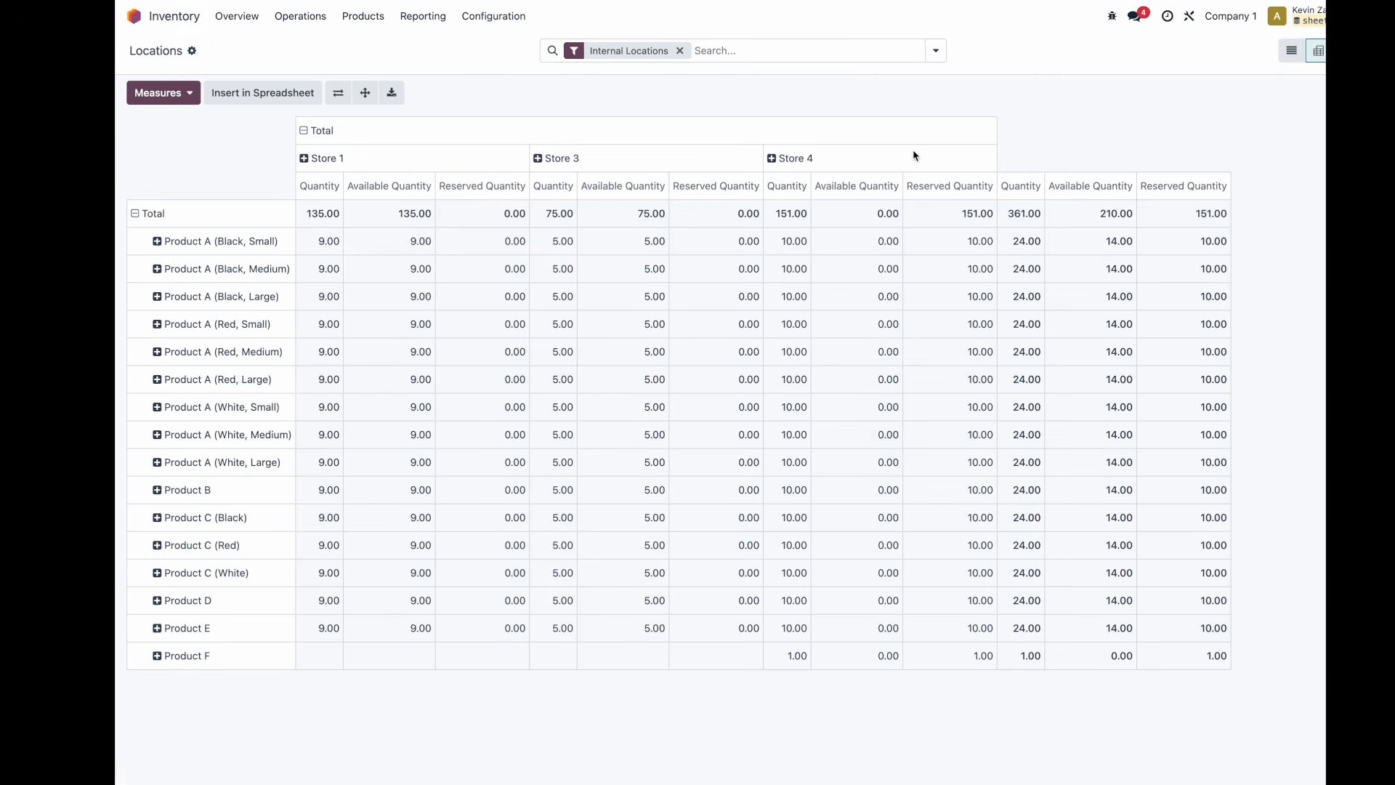
# Glance at the search options and compare the pivot with the dashboard mockup.
pyautogui.click(890, 50)
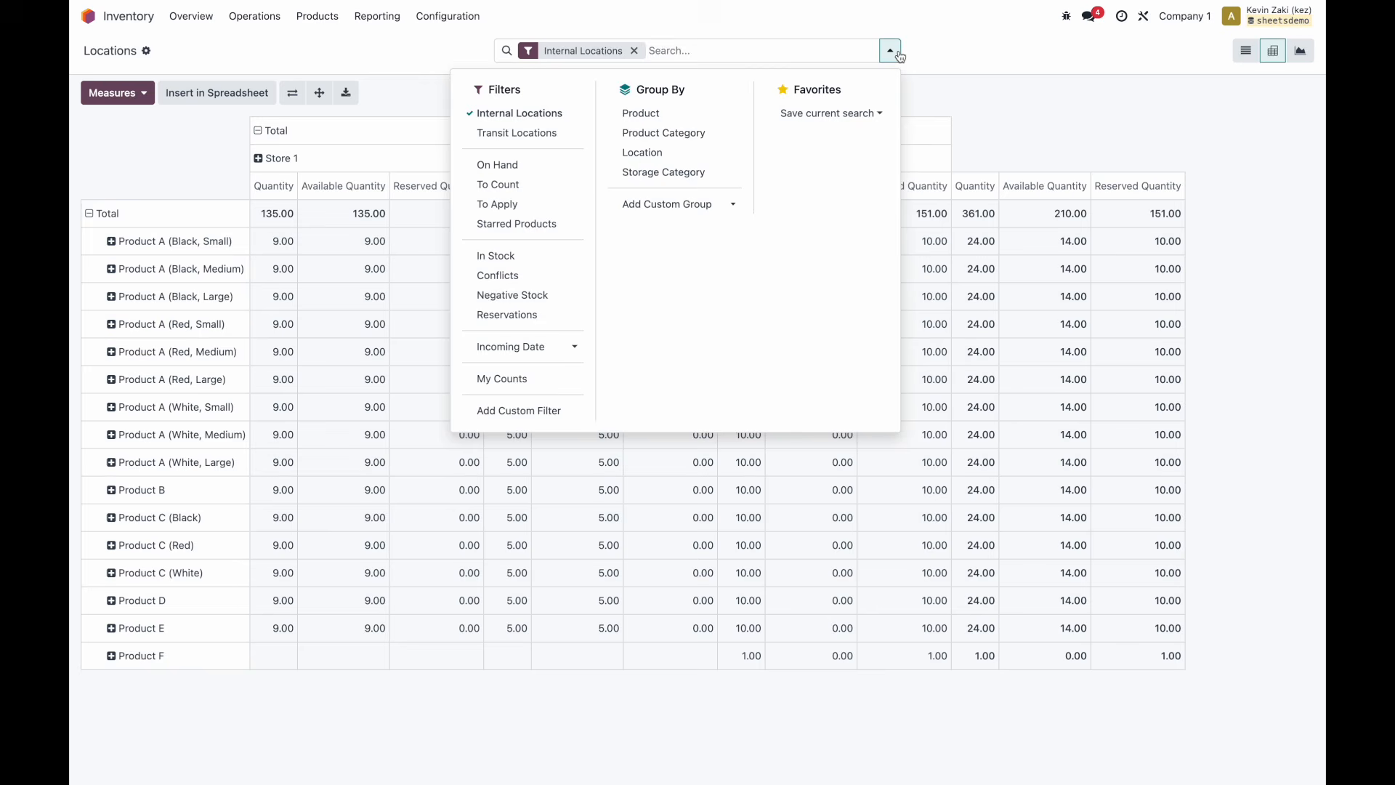
pyautogui.click(892, 50)
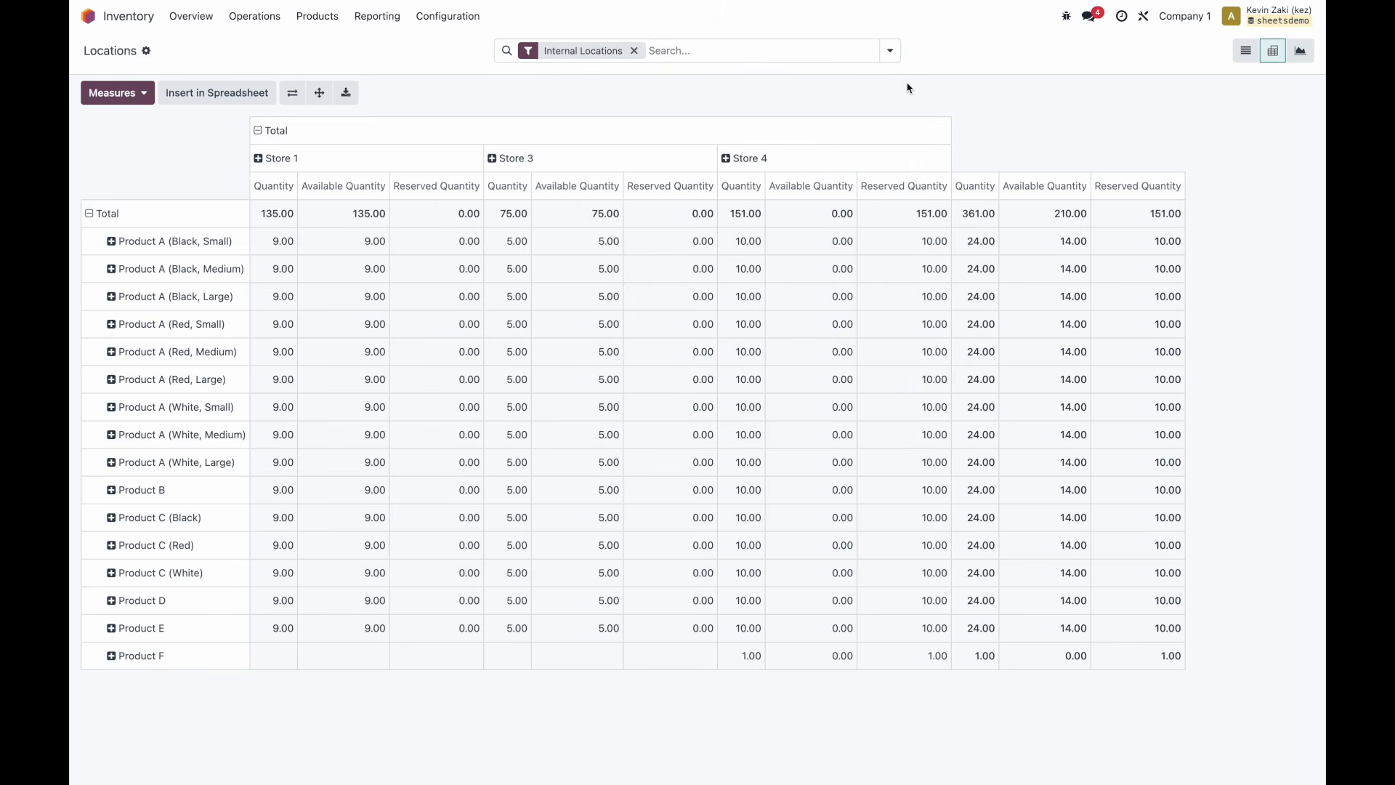
pyautogui.hotkey('ctrl', 'Left')
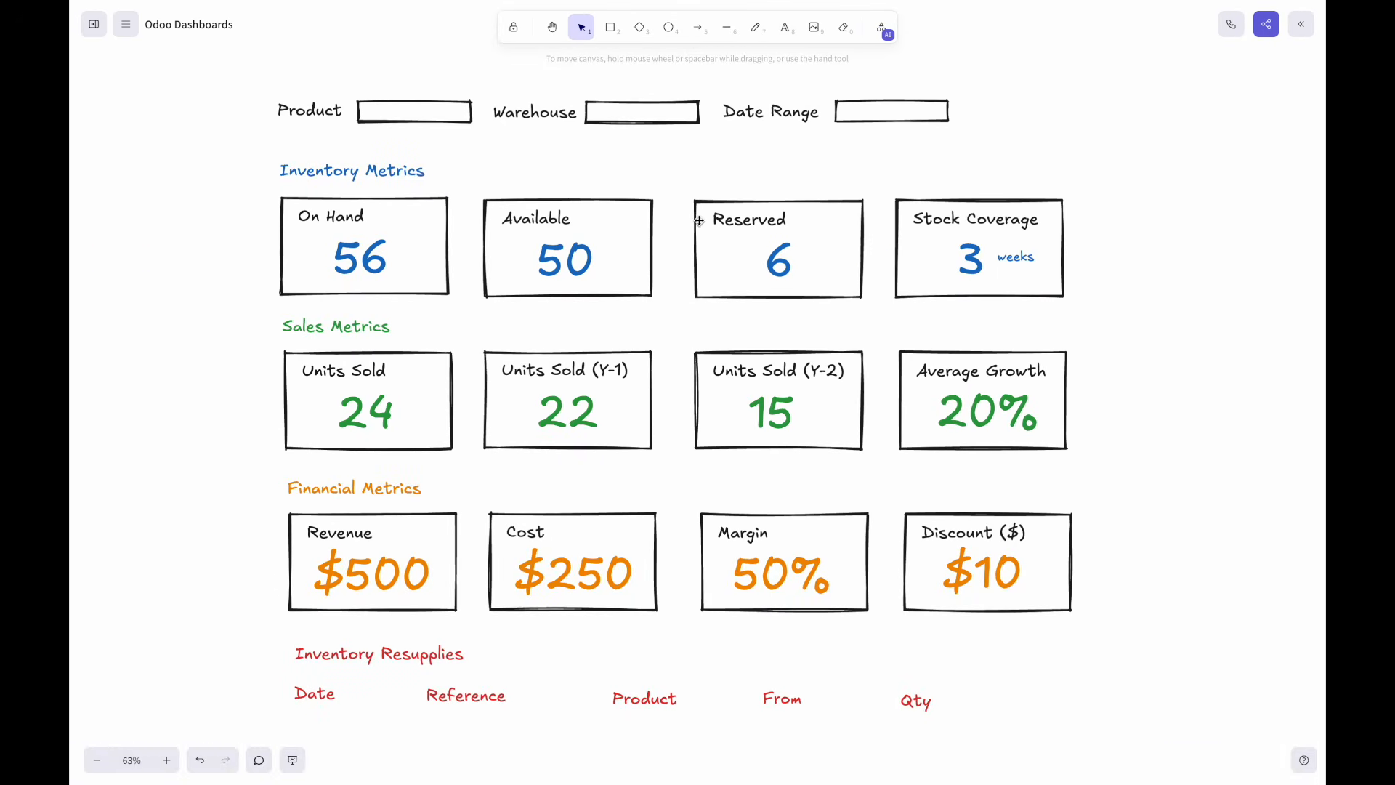
pyautogui.hotkey('ctrl', 'Right')
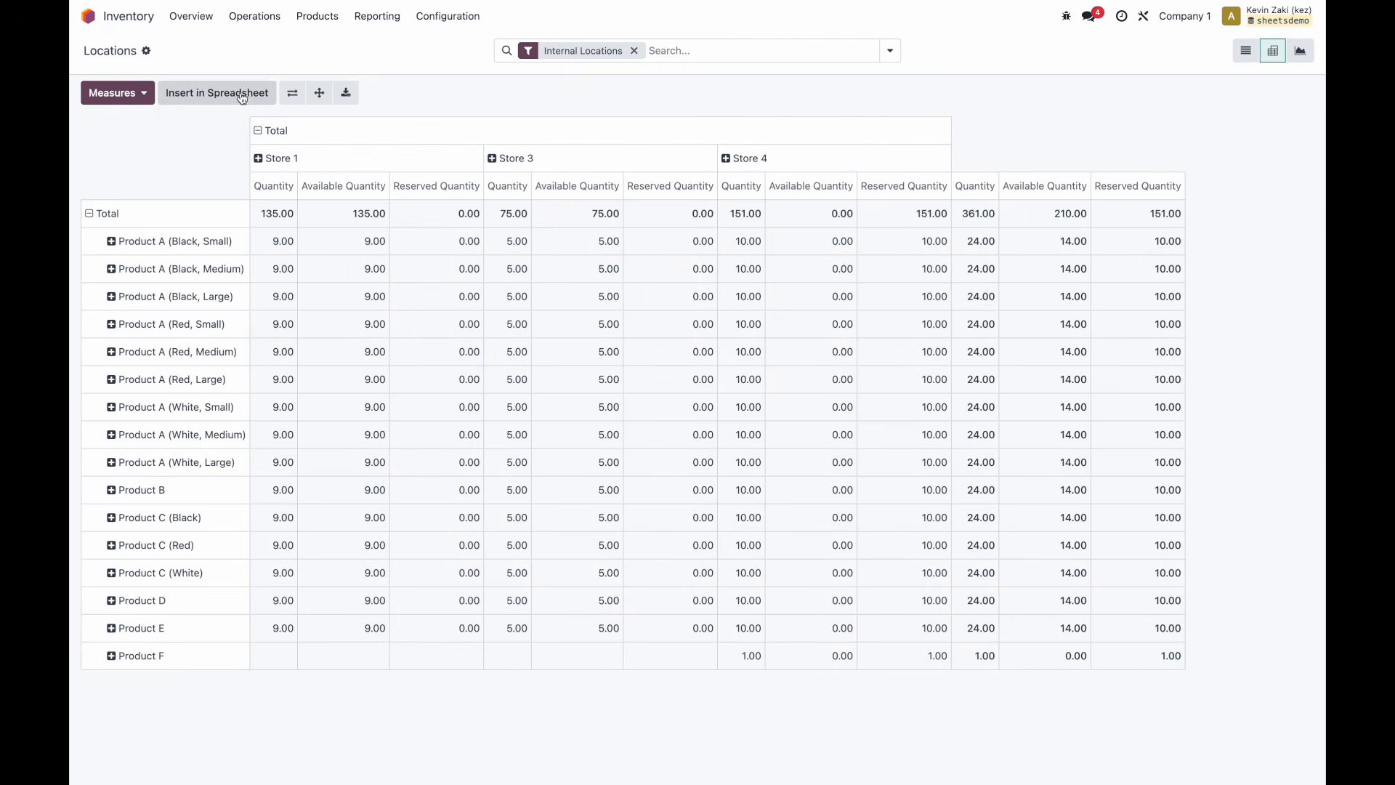
# Insert the warehouse pivot into the Product Dashboard spreadsheet, named 'Inventory Metrics'.
pyautogui.click(242, 97)
pyautogui.tripleClick(494, 279)
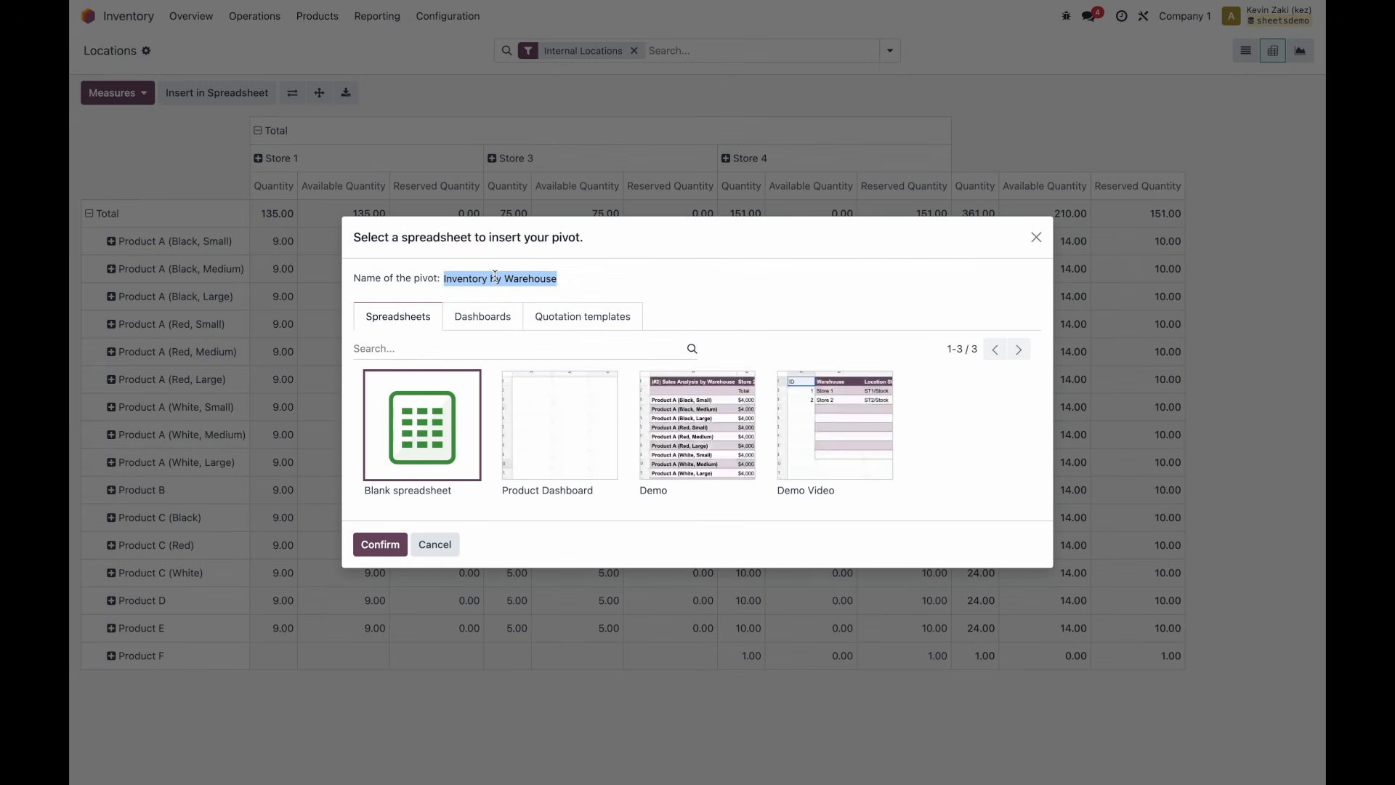
pyautogui.hotkey('ctrl', 'Left')
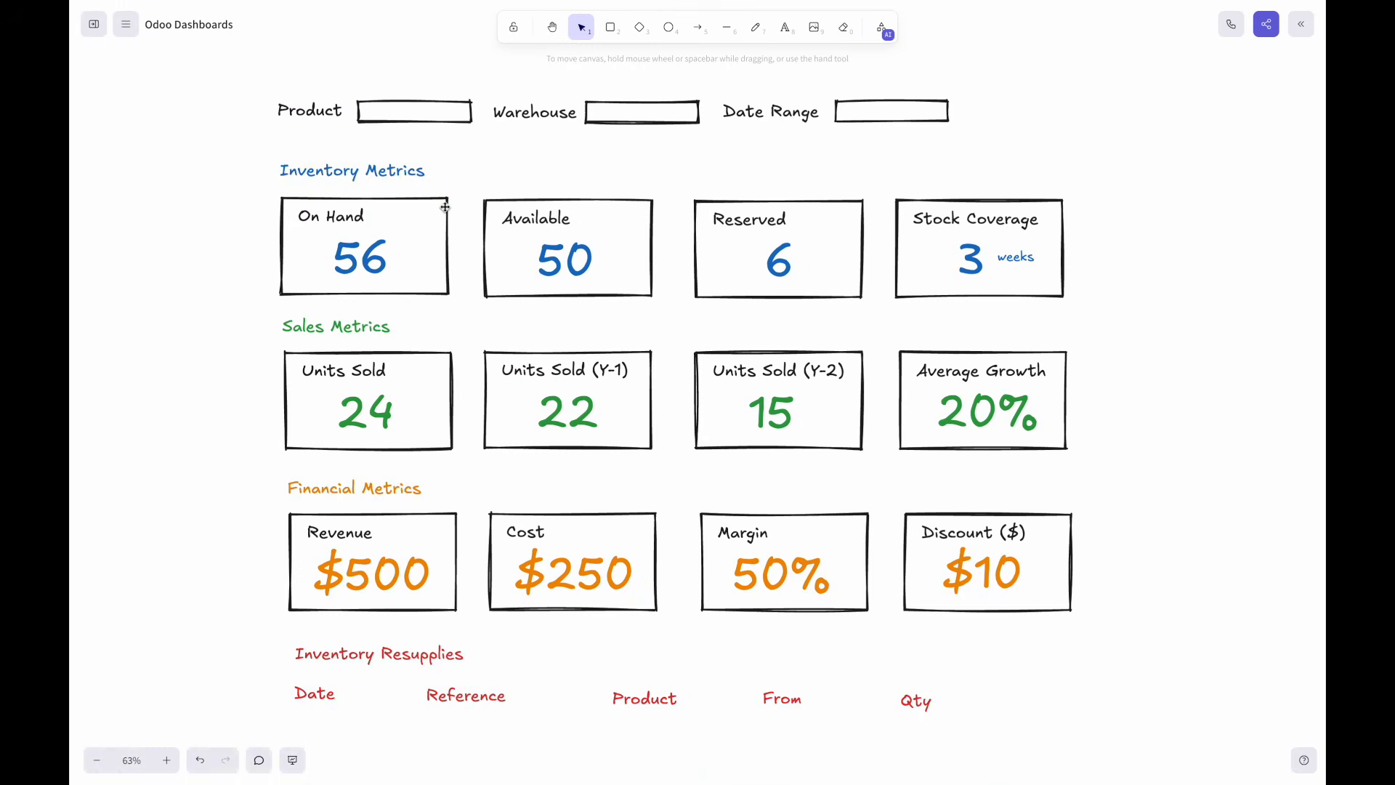
pyautogui.hotkey('ctrl', 'Right')
pyautogui.write('Inve')
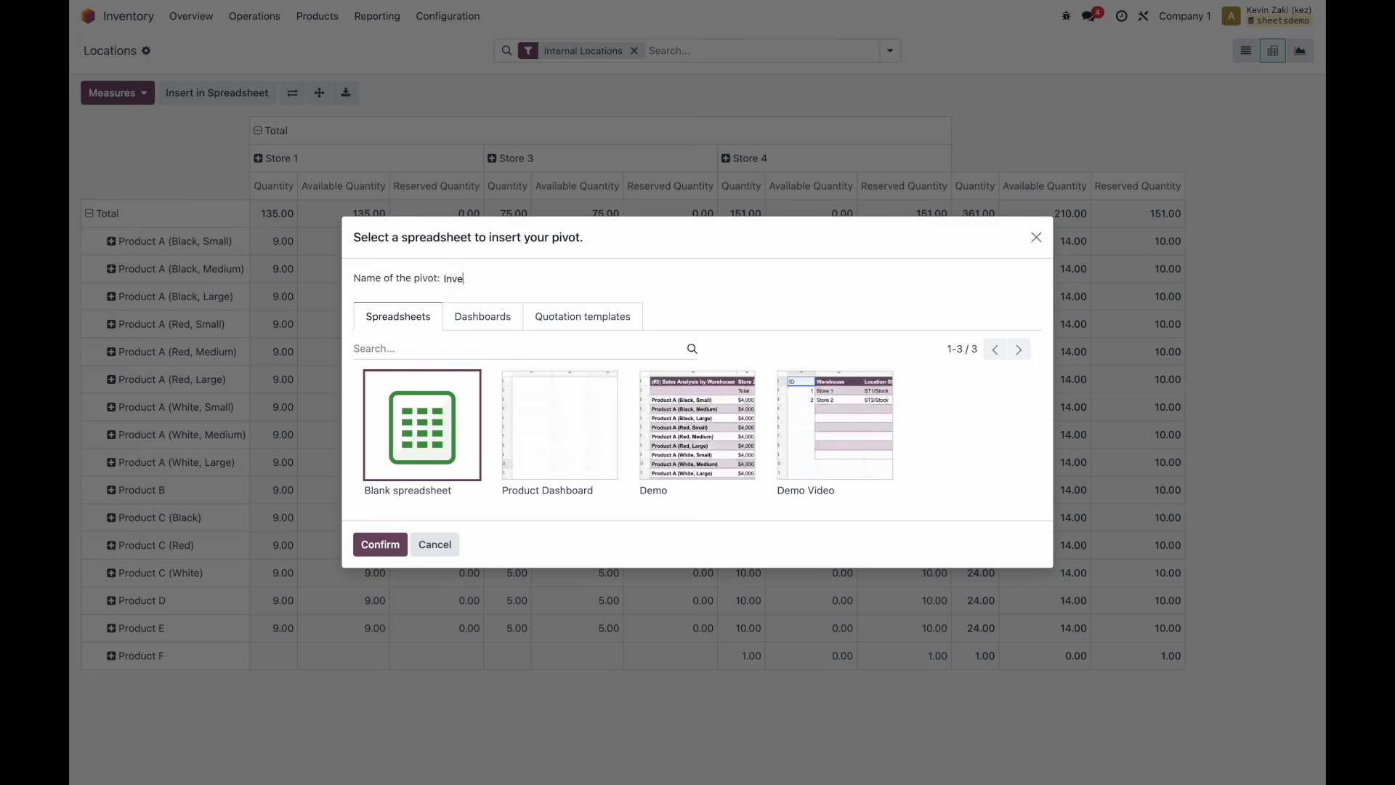
pyautogui.write('ntory Metrics')
pyautogui.click(560, 451)
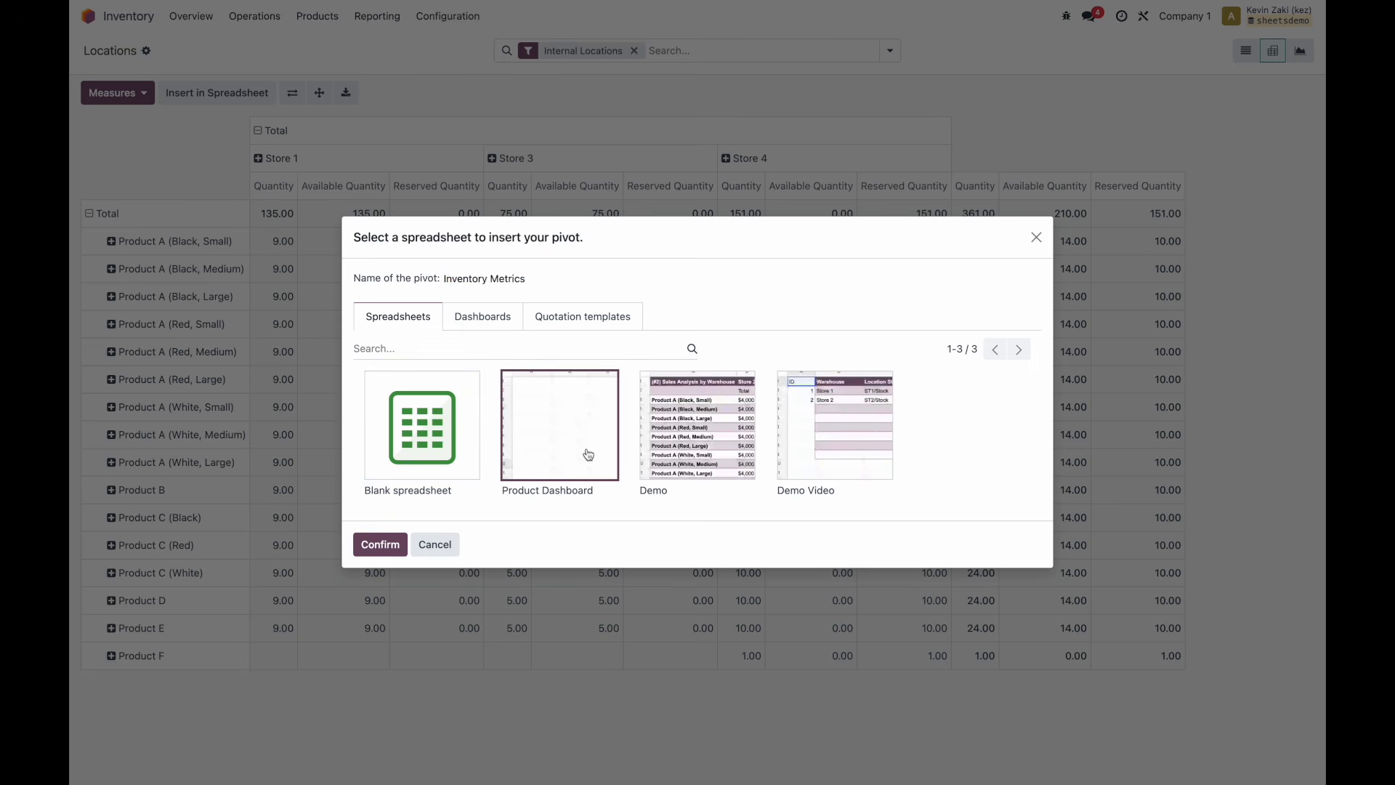
pyautogui.click(370, 545)
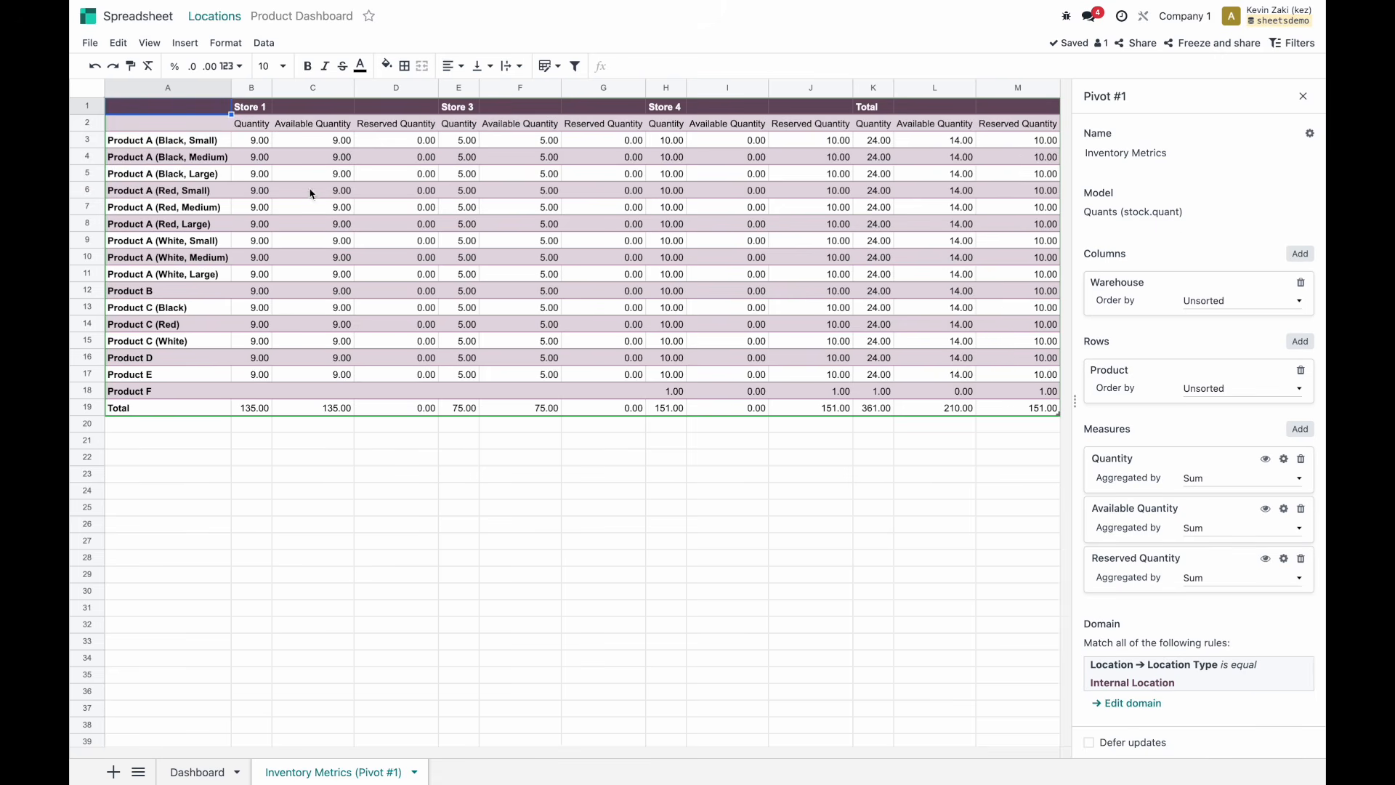
pyautogui.click(262, 174)
pyautogui.click(261, 191)
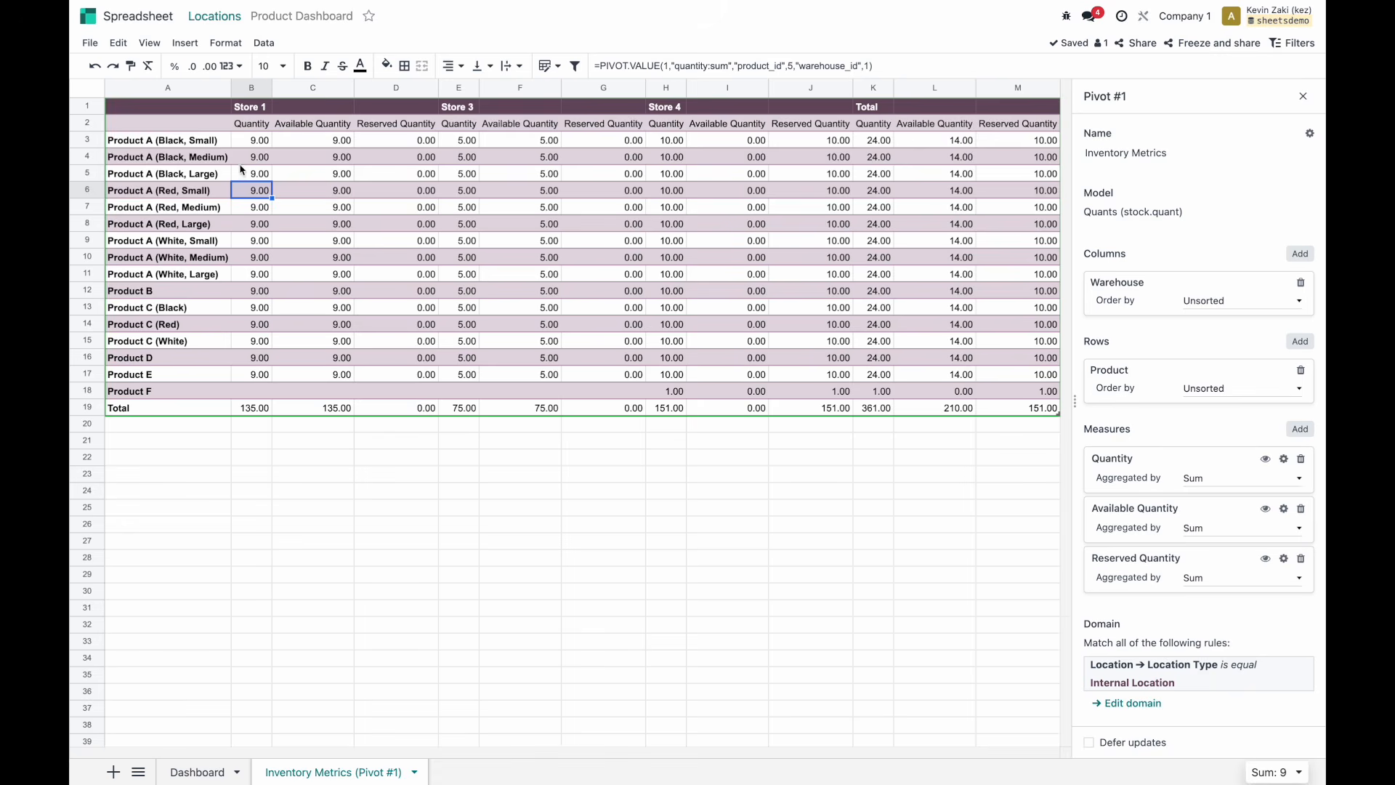
pyautogui.click(669, 66)
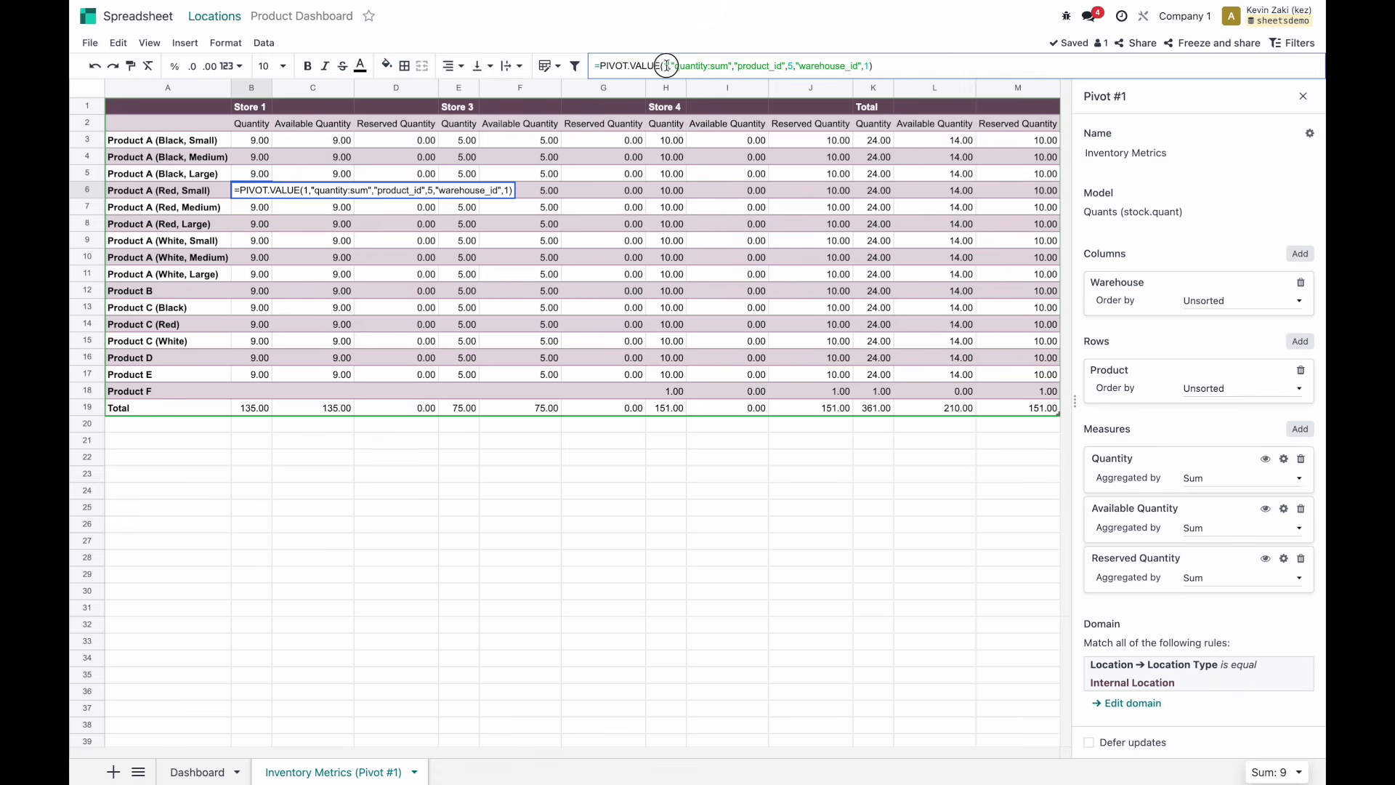
pyautogui.doubleClick(665, 66)
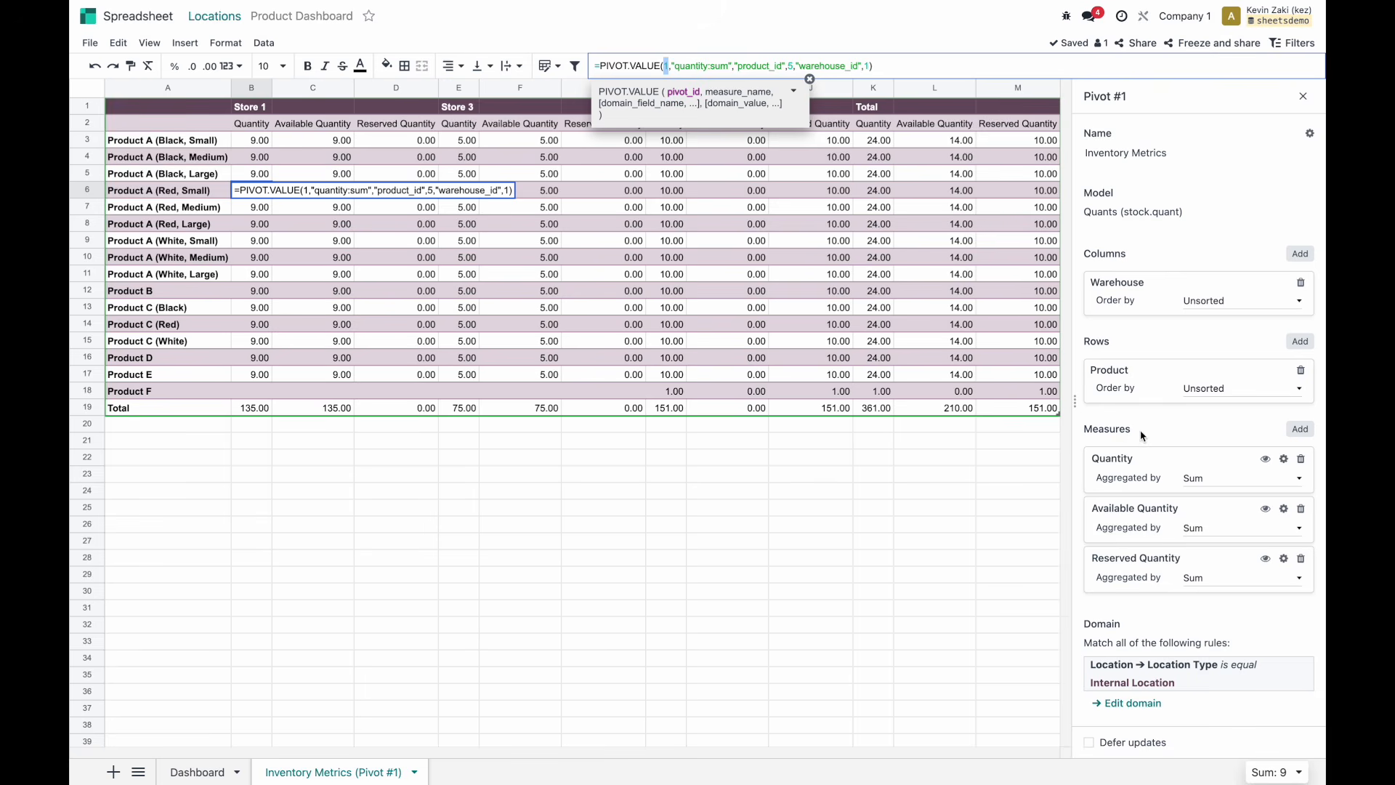
pyautogui.doubleClick(746, 67)
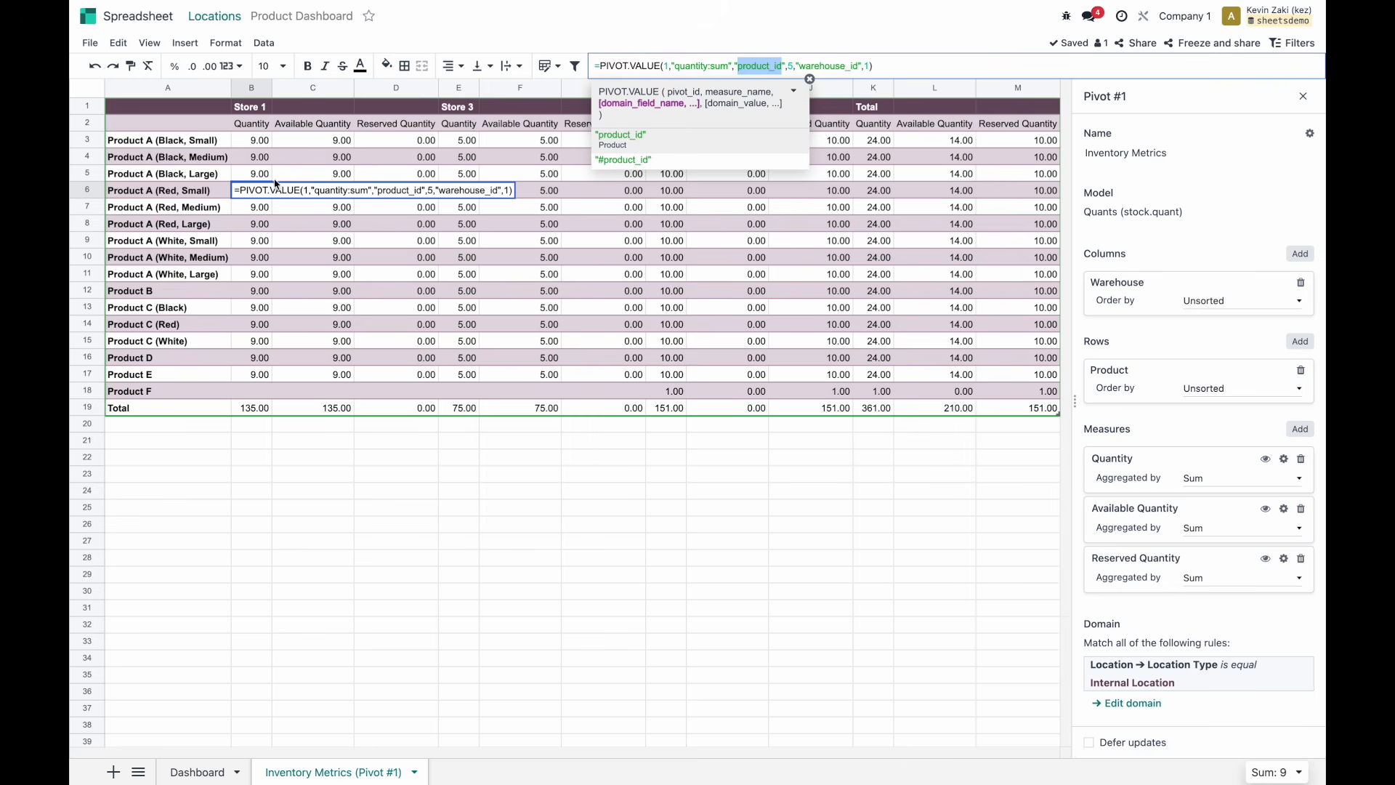
pyautogui.click(792, 66)
pyautogui.click(825, 63)
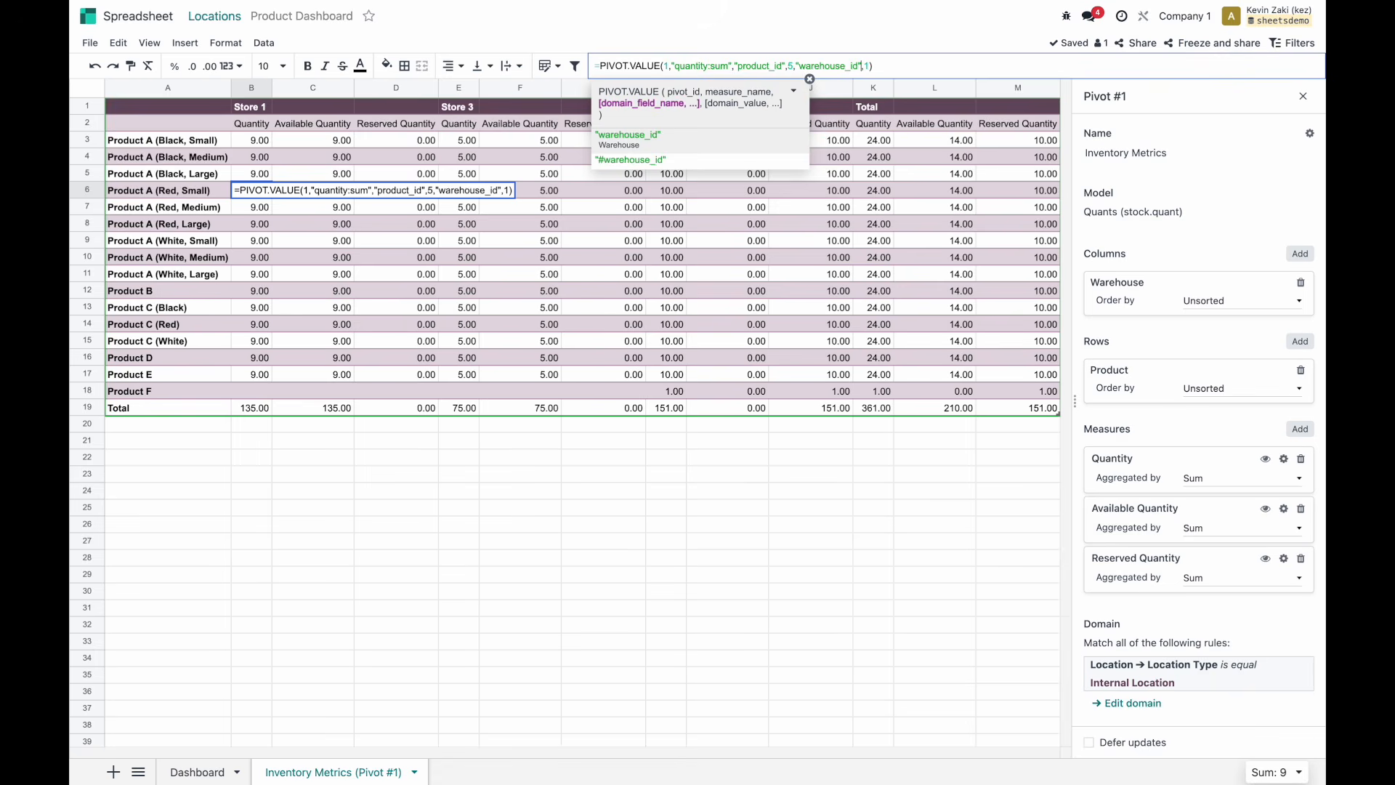
pyautogui.click(389, 218)
pyautogui.click(263, 192)
pyautogui.click(249, 109)
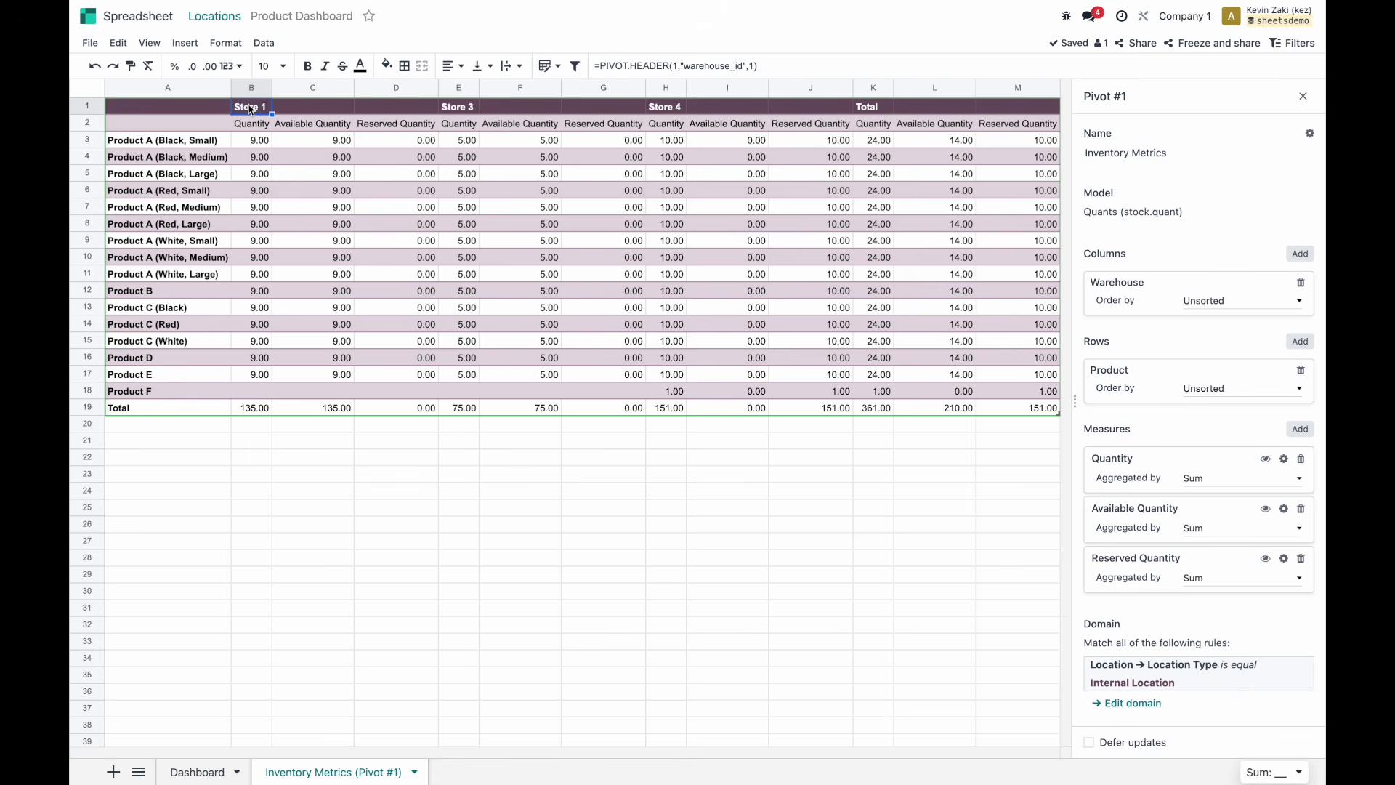
pyautogui.click(258, 193)
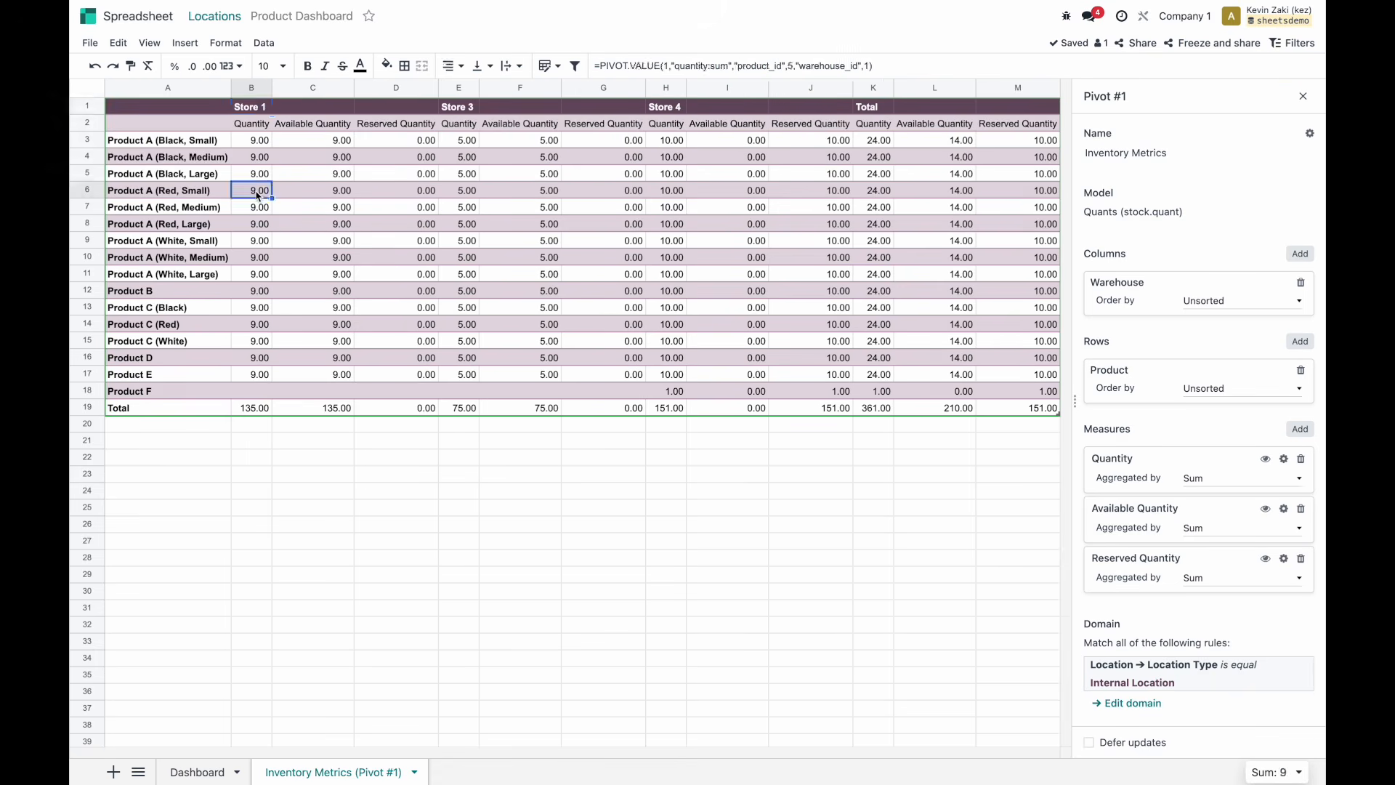
pyautogui.click(197, 193)
pyautogui.click(265, 196)
# Inspect the pivot formulas in J11, F11, D11 and D6, then clear the whole pivot range.
pyautogui.scroll(-1, 1112, 289)
pyautogui.scroll(1, 1110, 270)
pyautogui.click(788, 276)
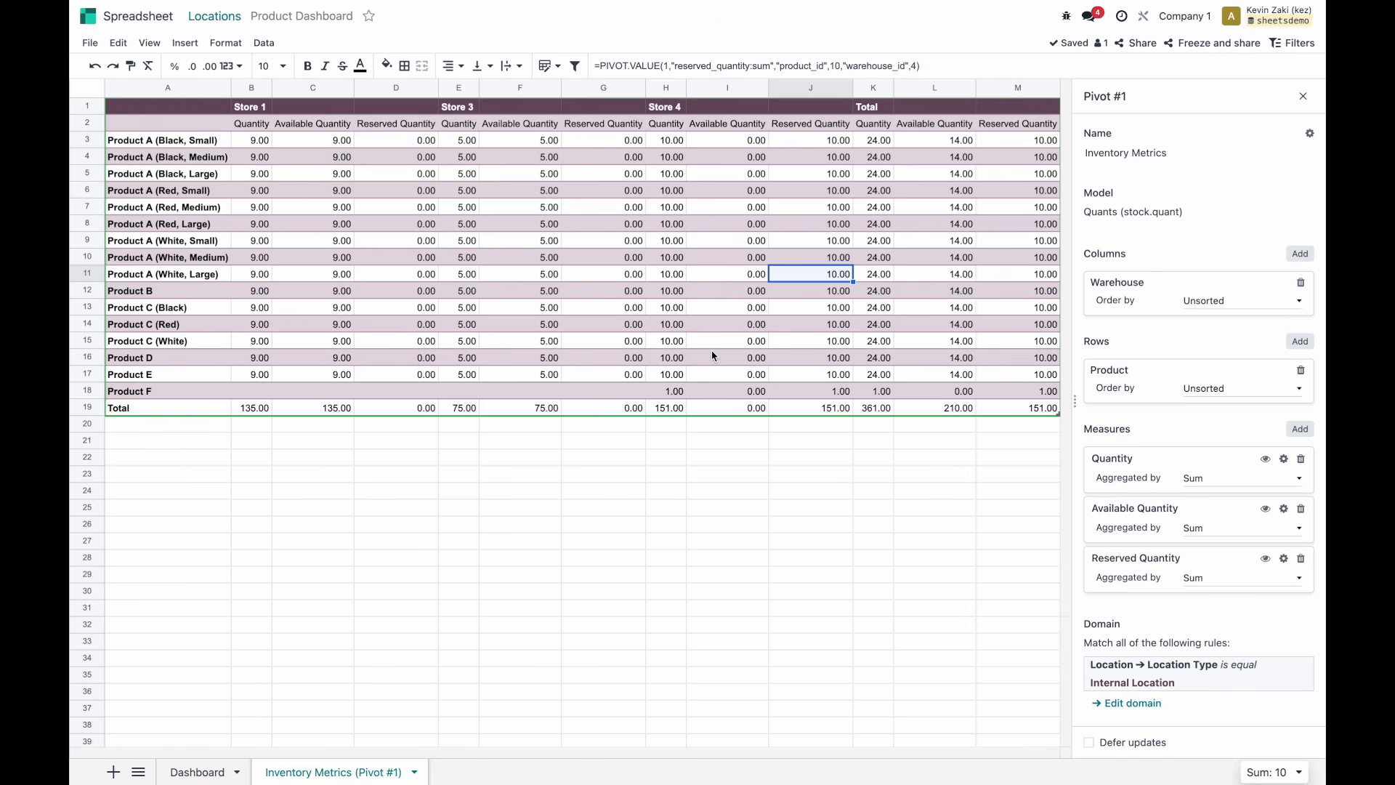
pyautogui.click(506, 278)
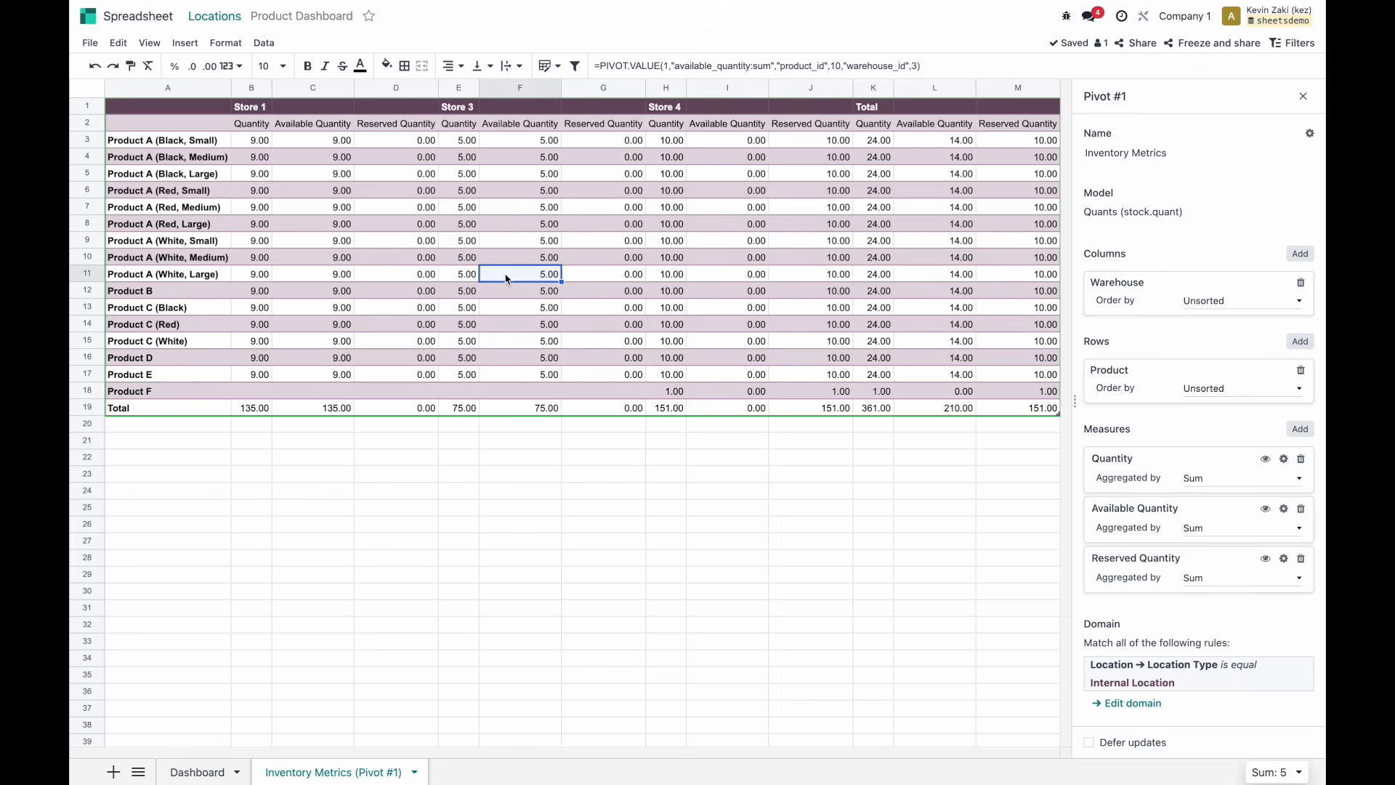
pyautogui.click(418, 274)
pyautogui.moveTo(594, 66); pyautogui.dragTo(921, 66)
pyautogui.click(397, 192)
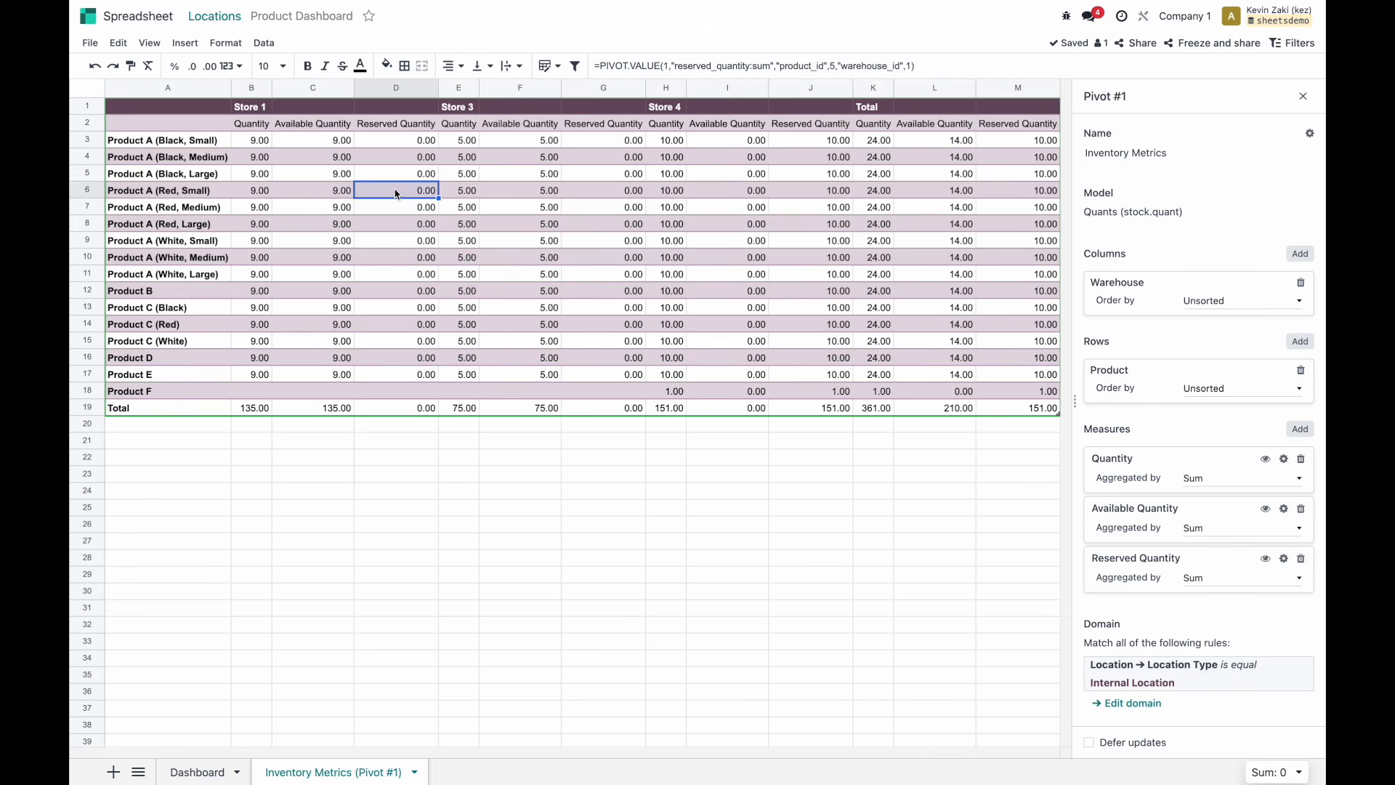
pyautogui.hotkey('ctrl', 'a')
pyautogui.press('Delete')
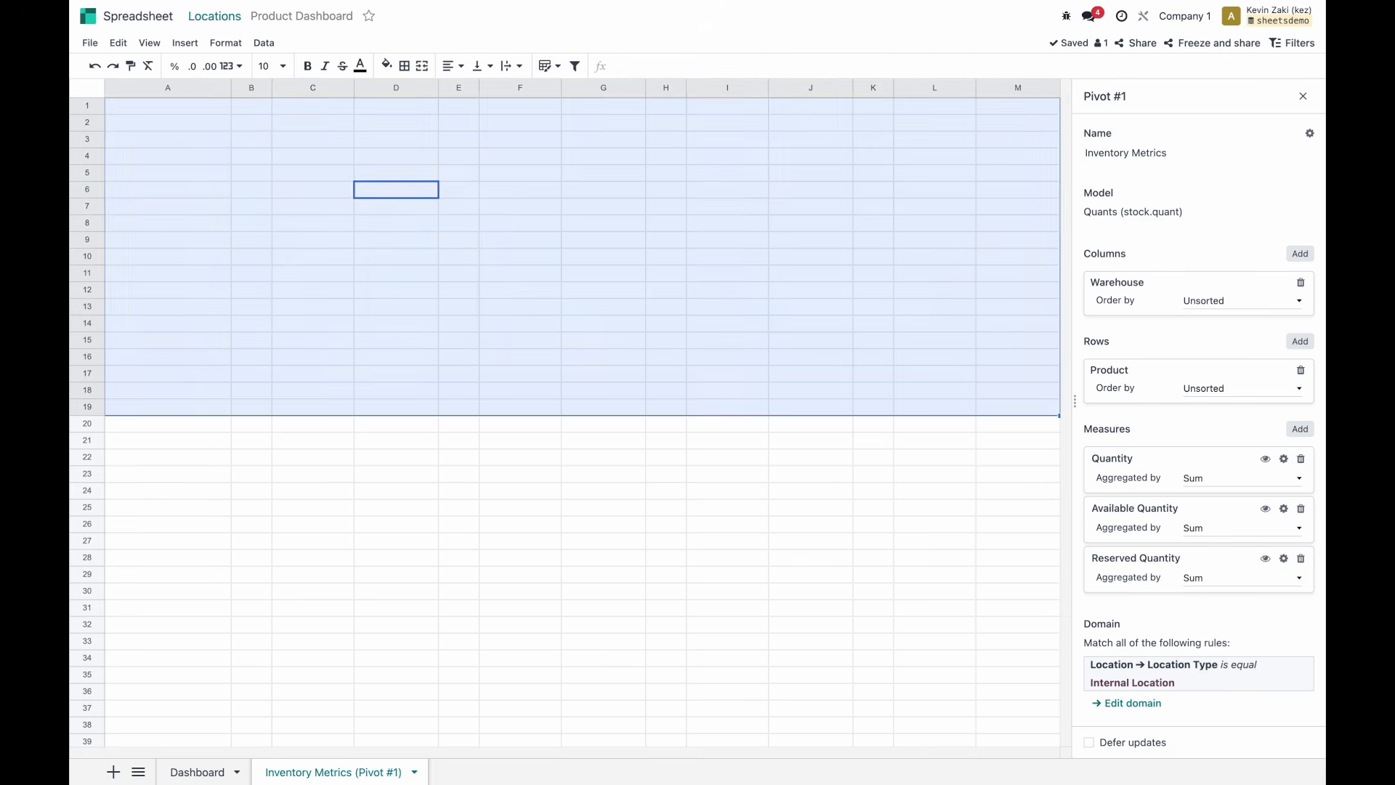
# Re-insert pivot (#1) Inventory Metrics at A1 as one dynamic =PIVOT(1) formula from the Data menu.
pyautogui.click(134, 112)
pyautogui.click(184, 43)
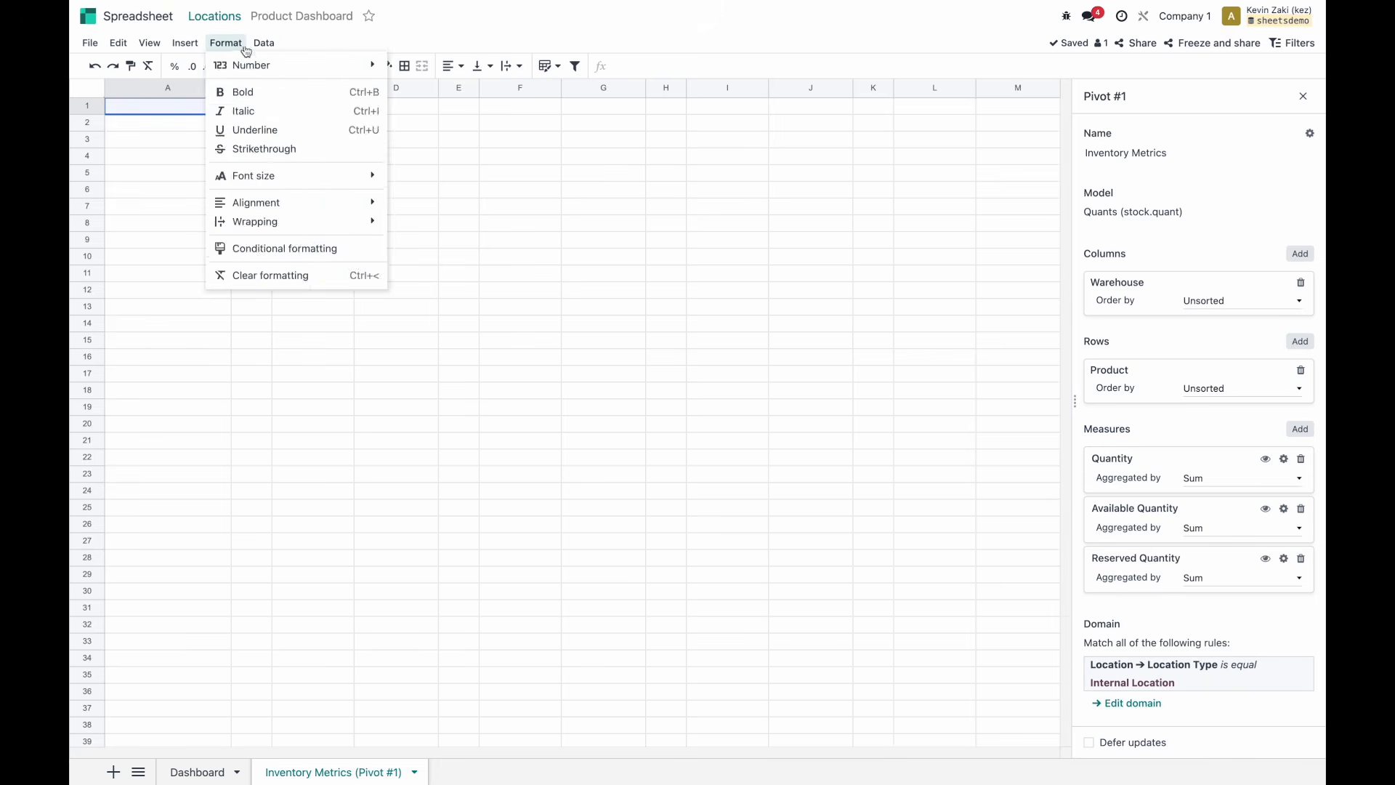
pyautogui.moveTo(265, 45)
pyautogui.moveTo(329, 247)
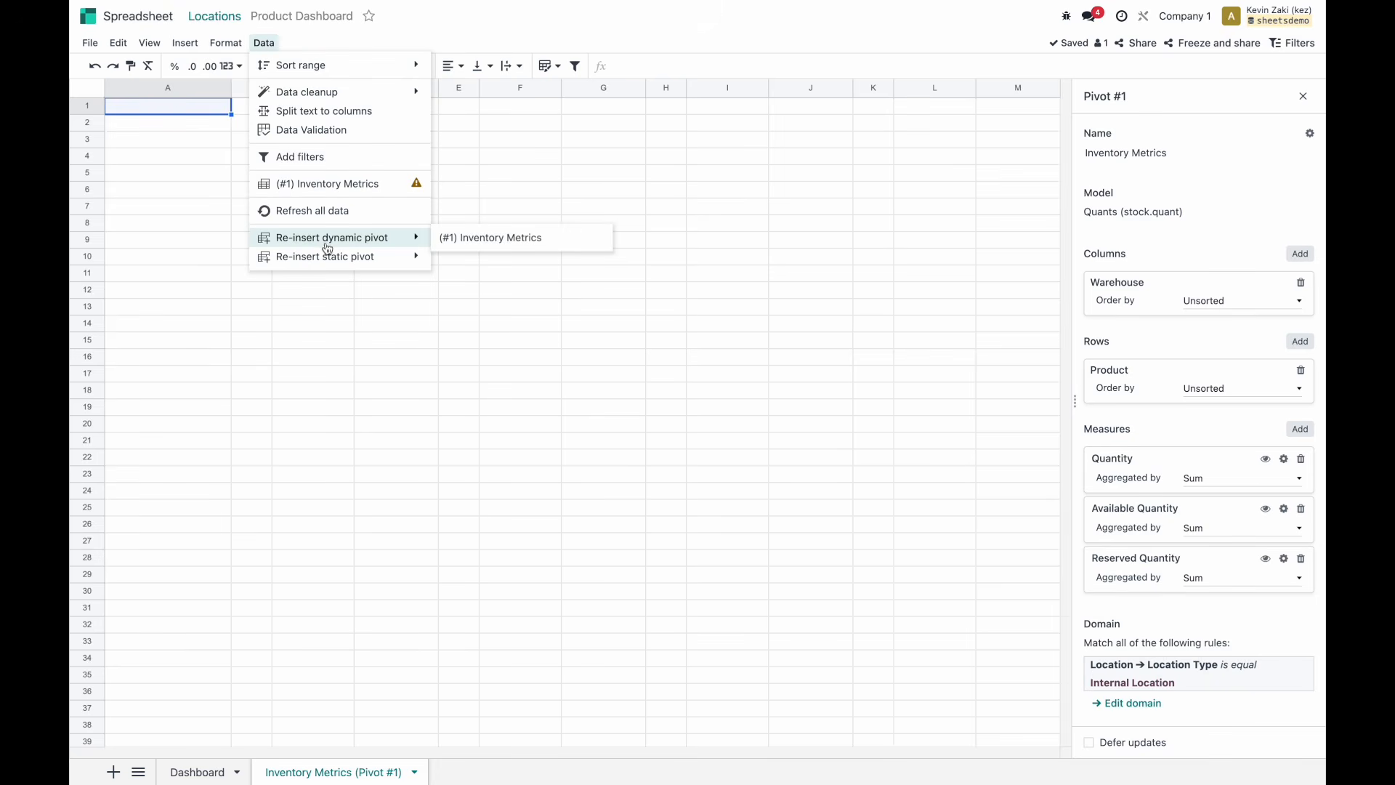
pyautogui.moveTo(368, 263)
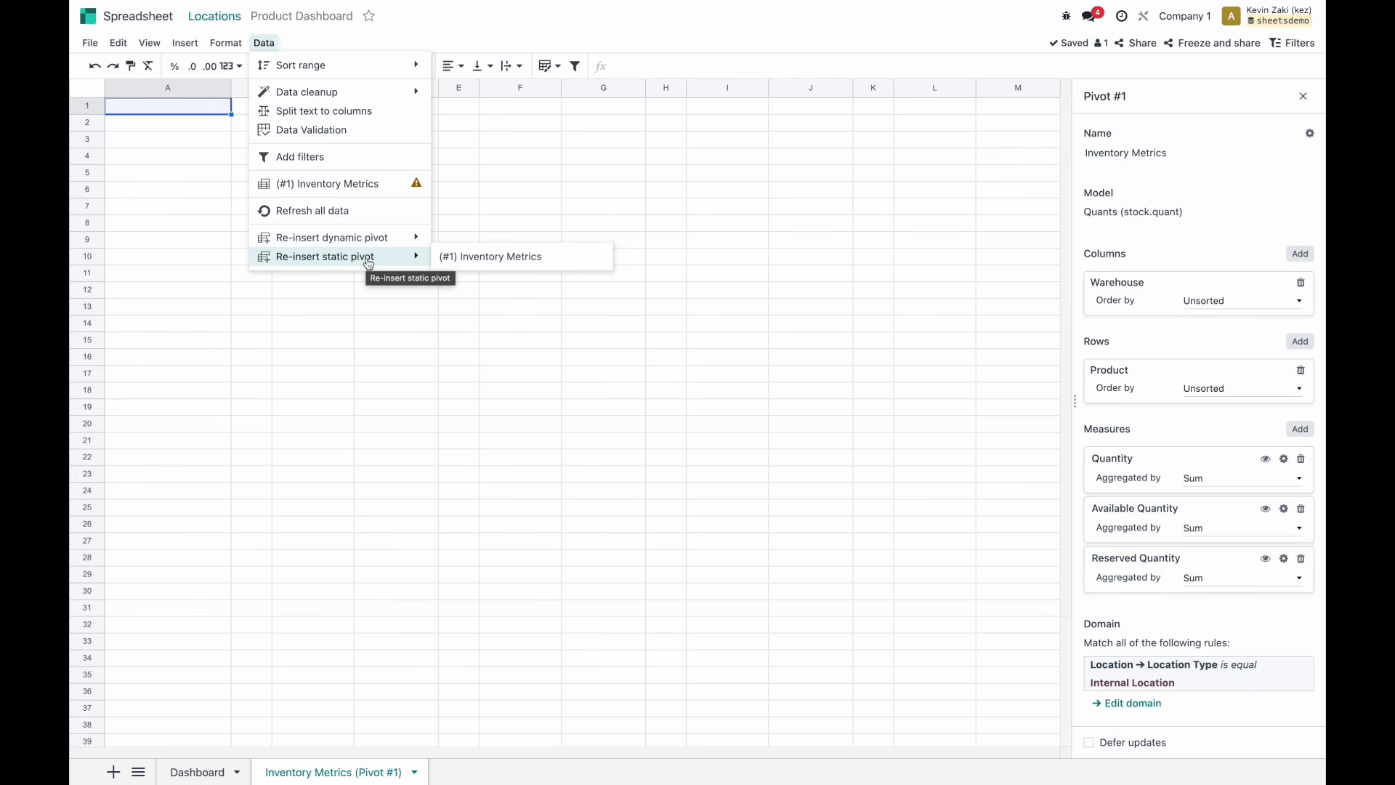
pyautogui.moveTo(368, 238)
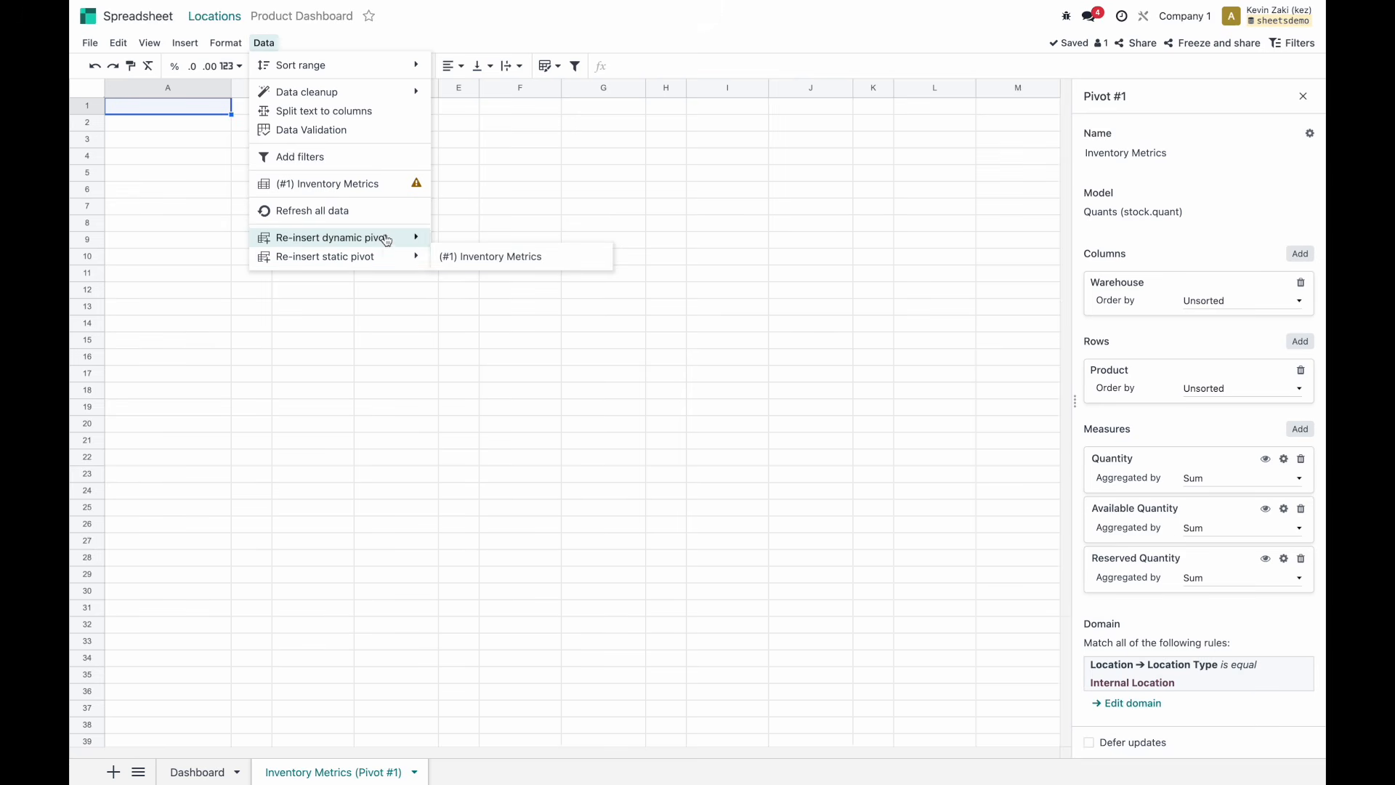
pyautogui.click(497, 246)
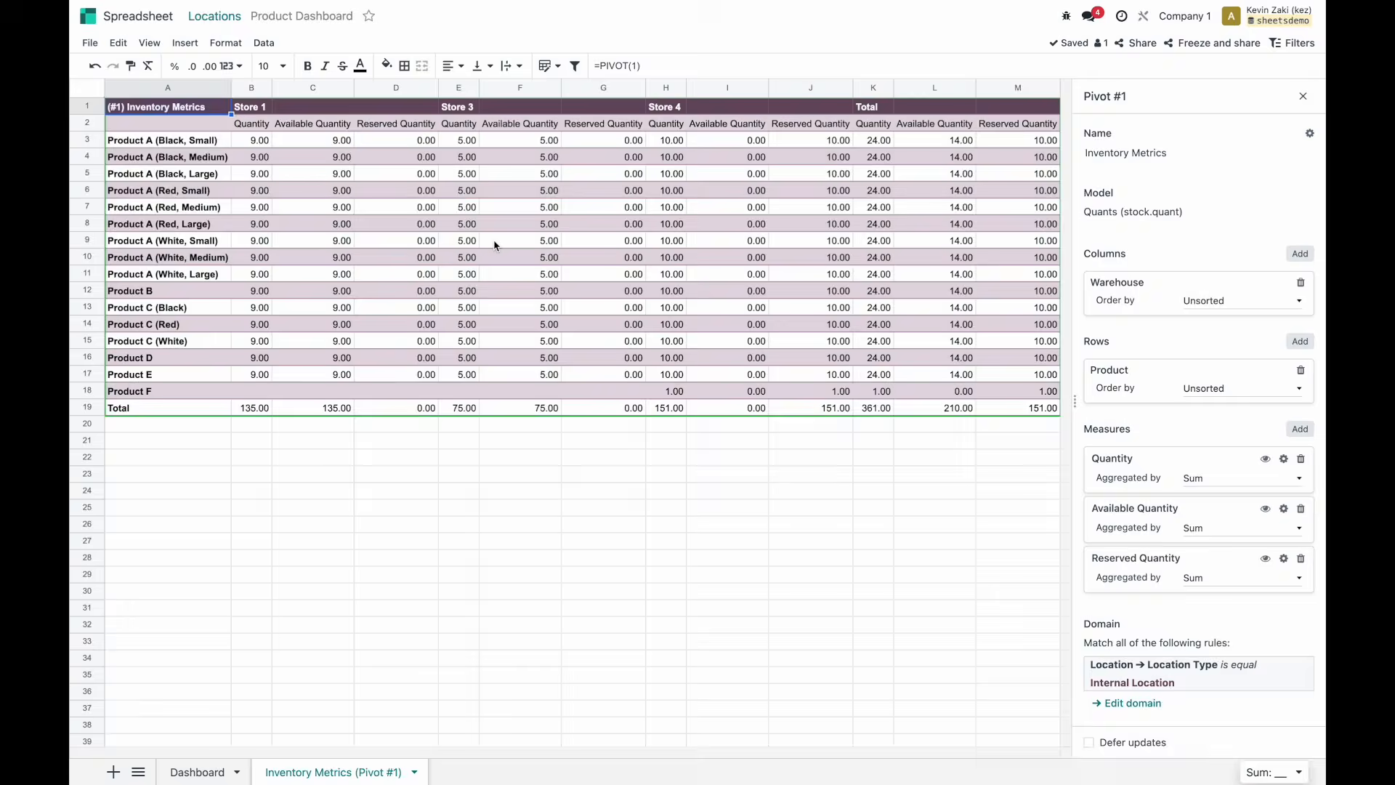
pyautogui.click(251, 178)
pyautogui.click(352, 193)
pyautogui.click(168, 109)
pyautogui.moveTo(593, 65); pyautogui.dragTo(664, 65)
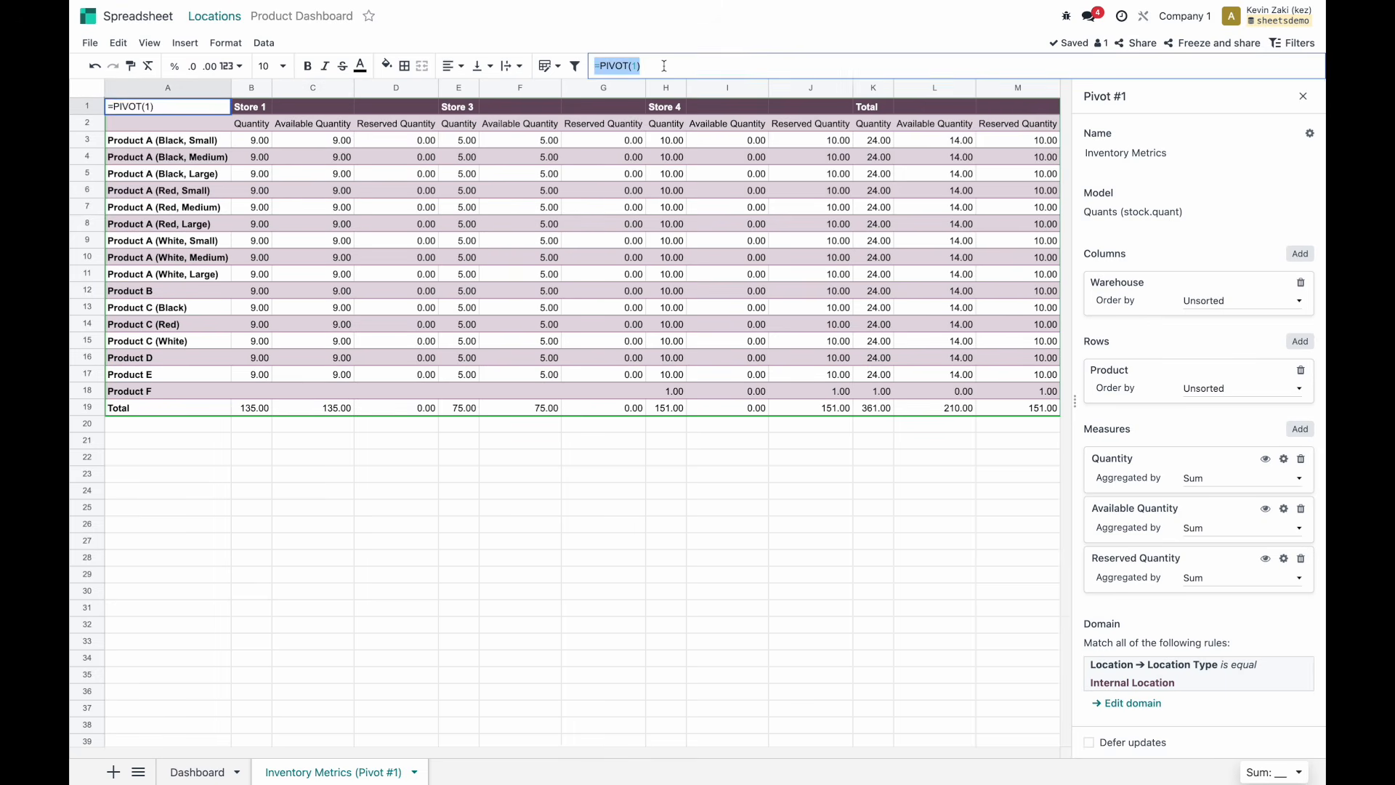
pyautogui.press('Return')
pyautogui.moveTo(344, 245); pyautogui.dragTo(553, 309)
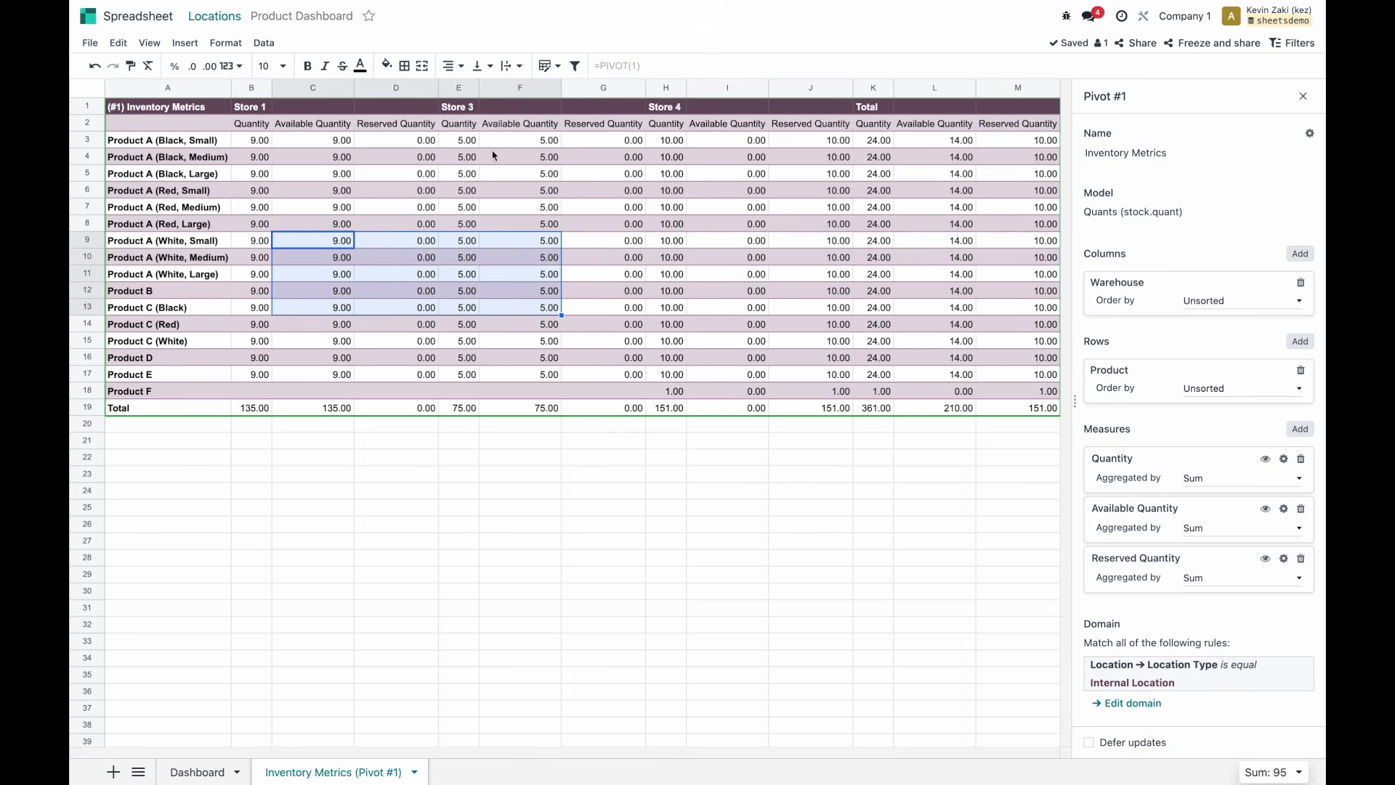
pyautogui.click(138, 116)
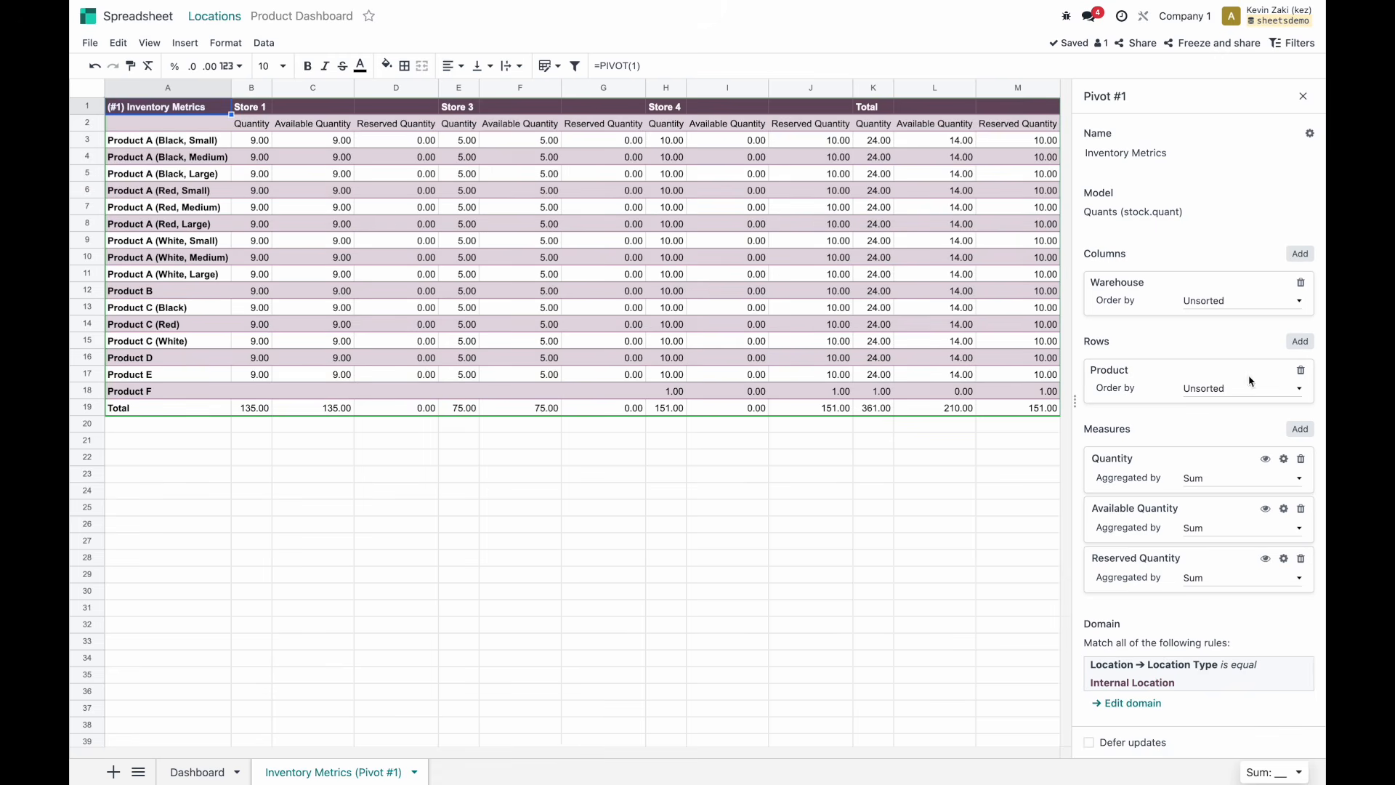
# Try Product Category as a column grouping, then remove it.
pyautogui.click(1299, 253)
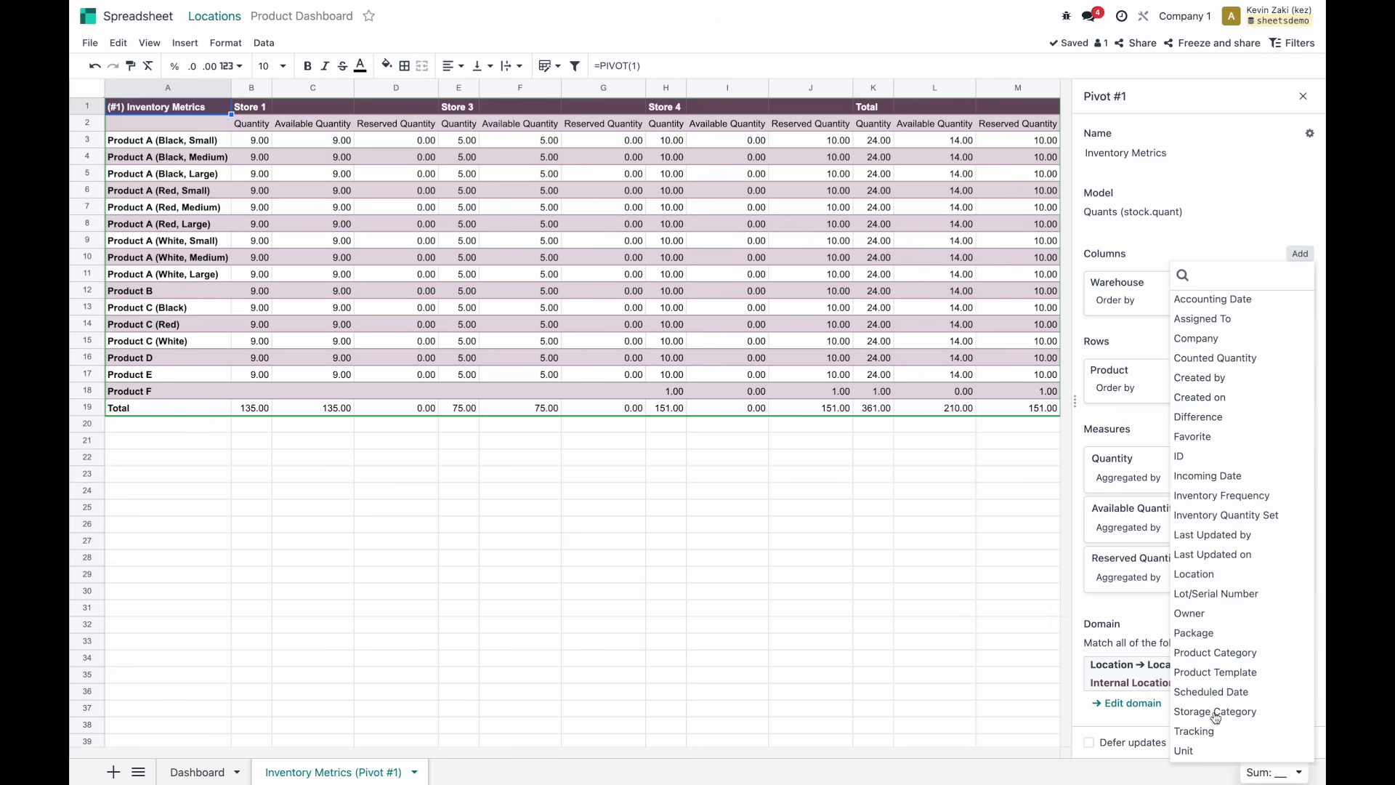
pyautogui.click(1227, 655)
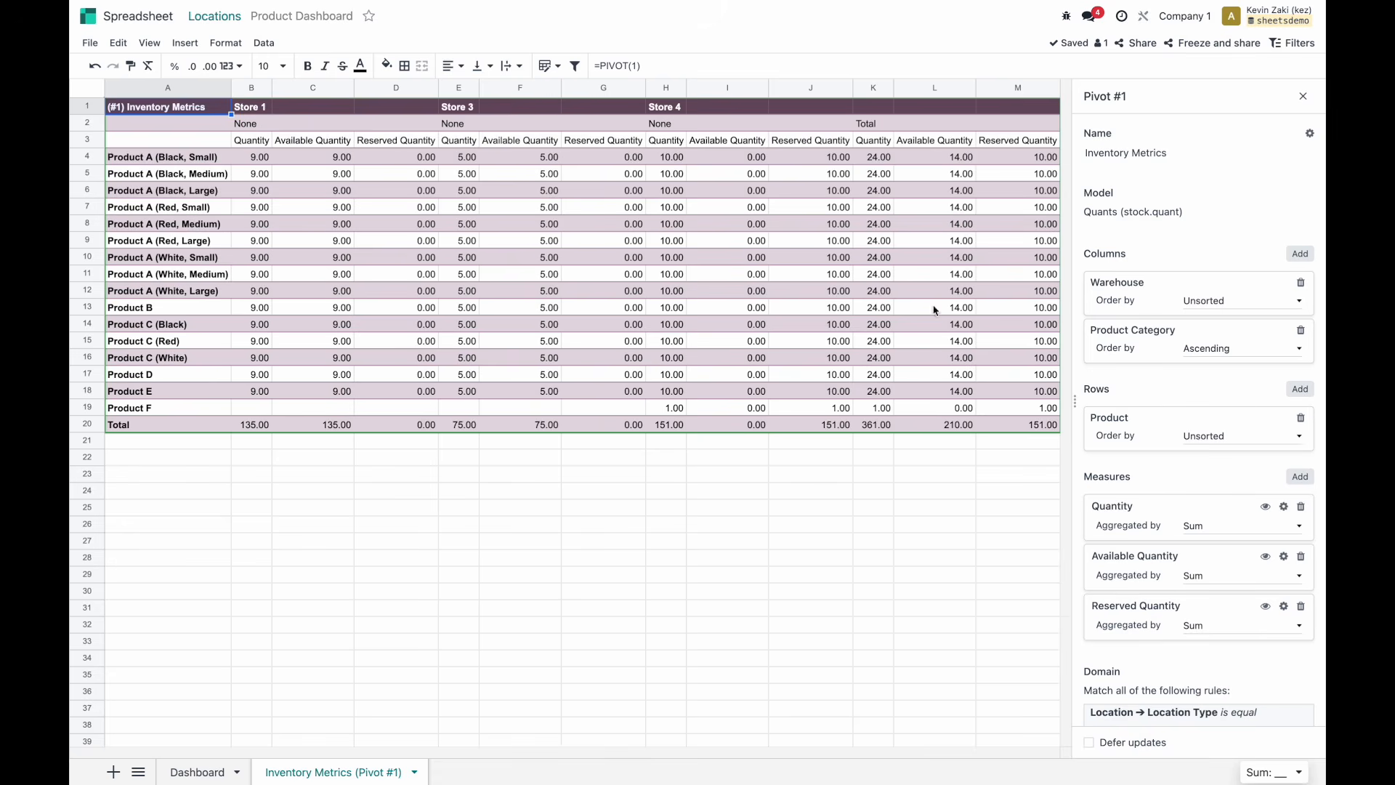
pyautogui.click(1300, 330)
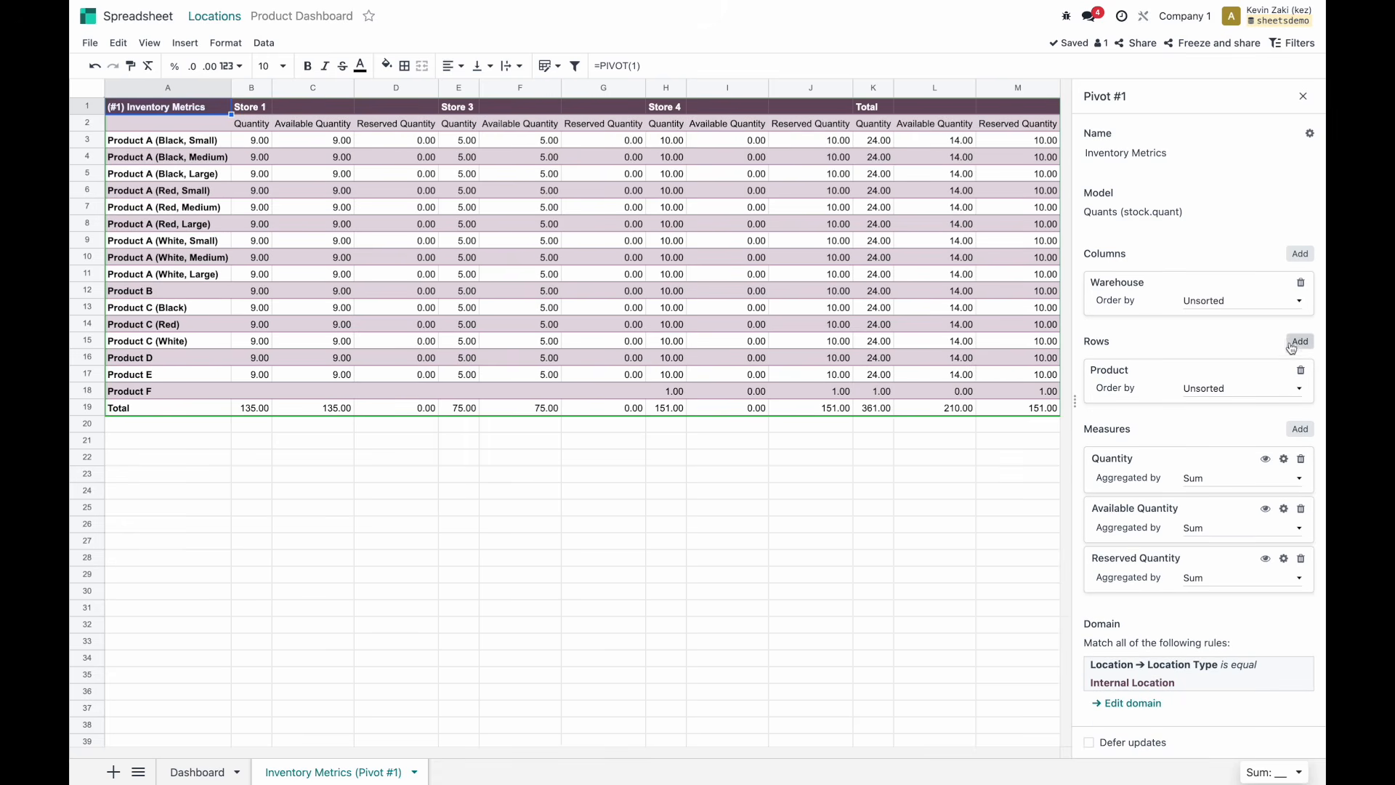
# Add Product Template as a second row grouping via a 'pr' search, then remove it.
pyautogui.click(1295, 342)
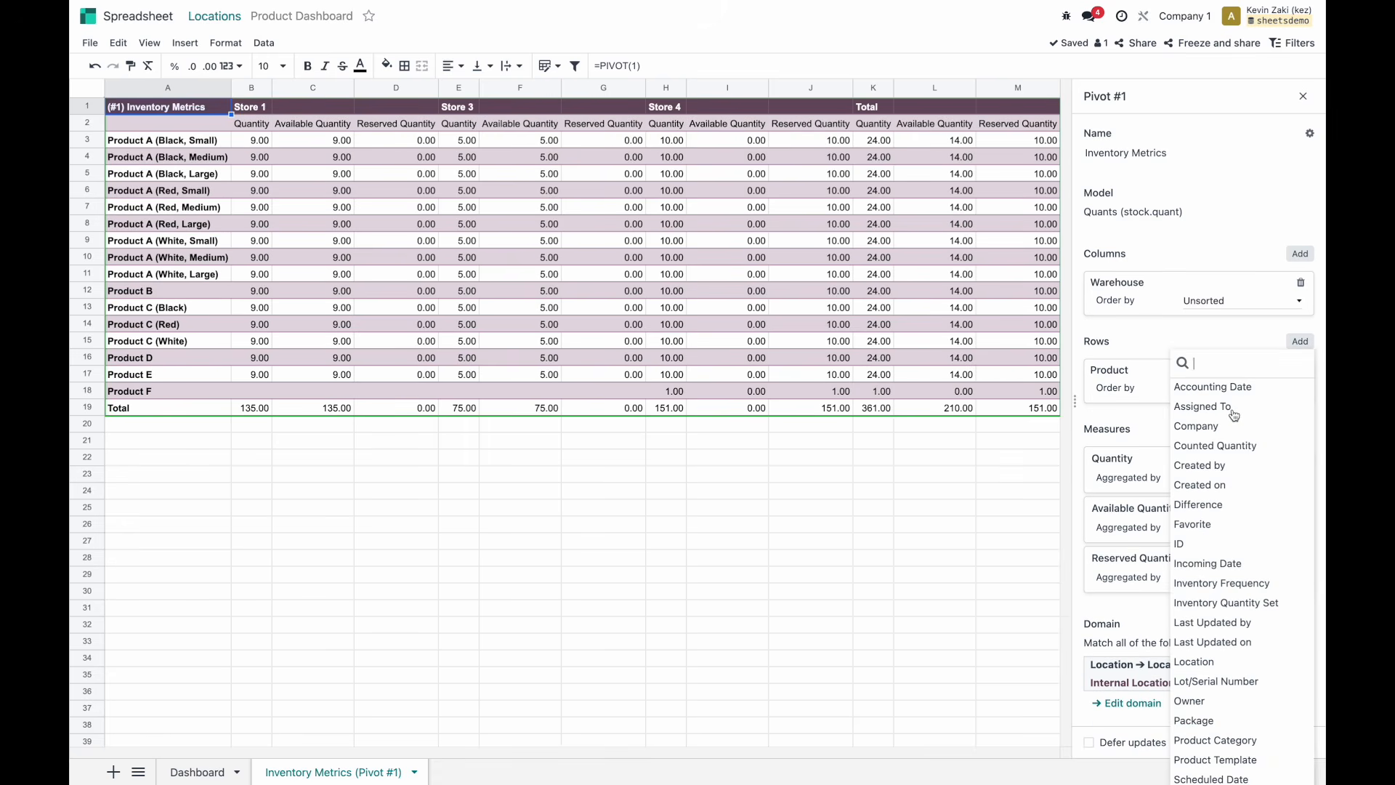
pyautogui.write('pr')
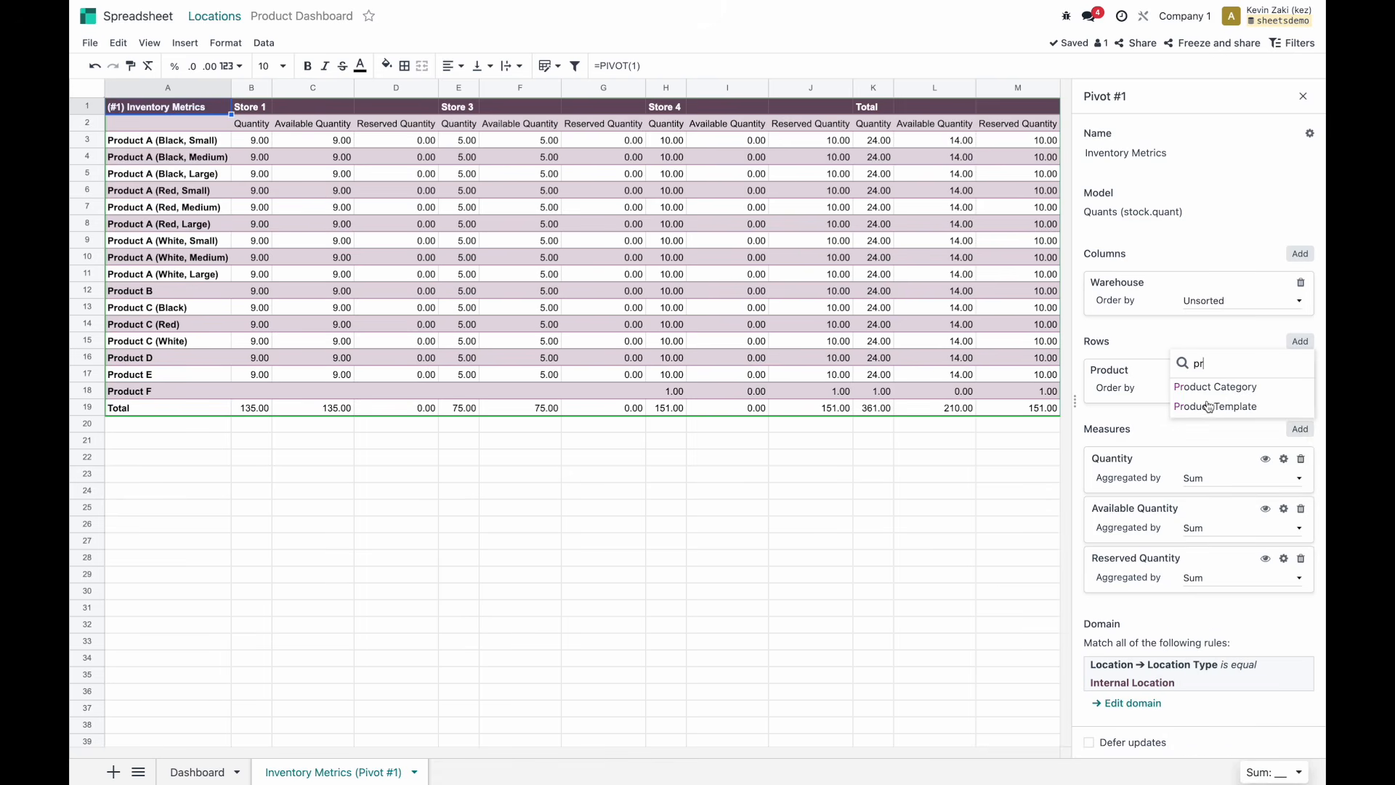
pyautogui.click(1212, 407)
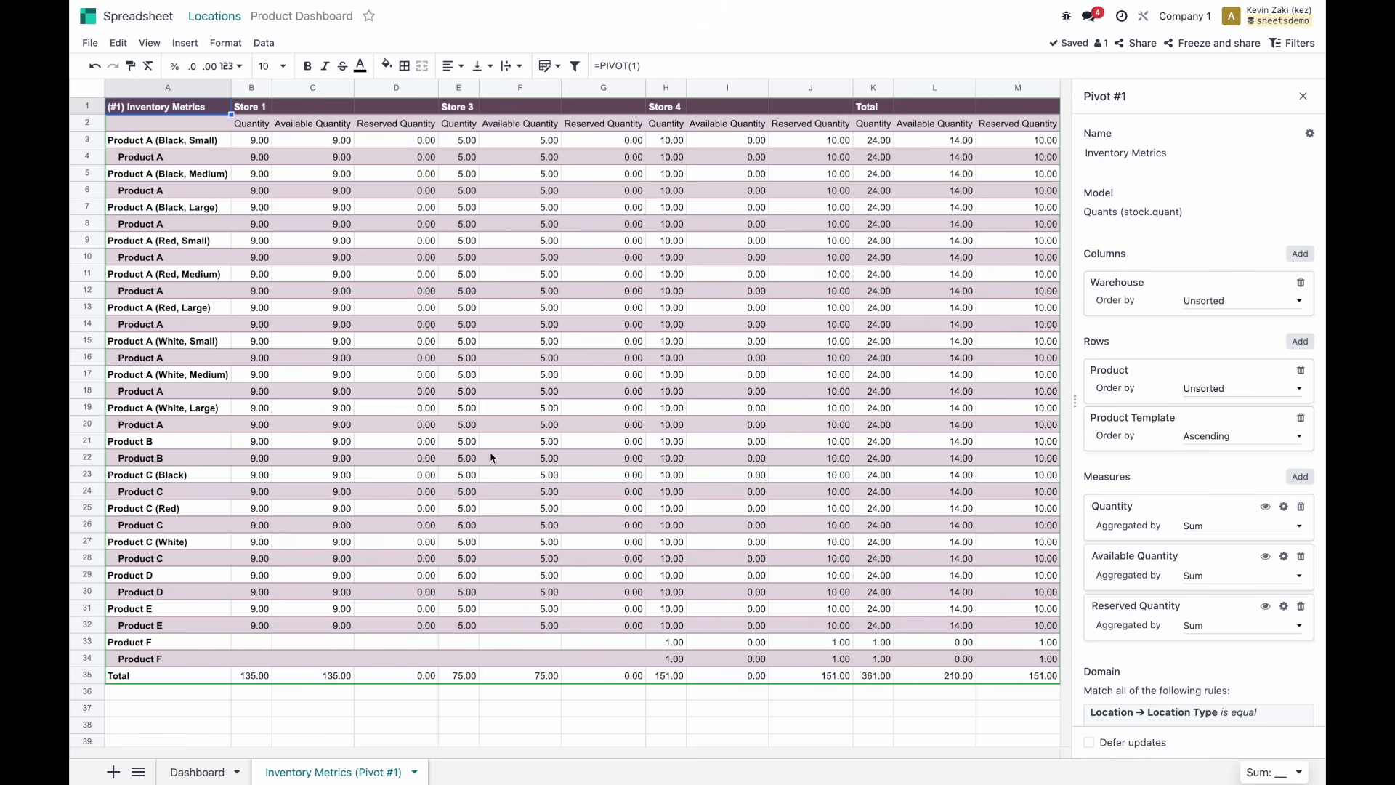
pyautogui.scroll(-1, 1153, 471)
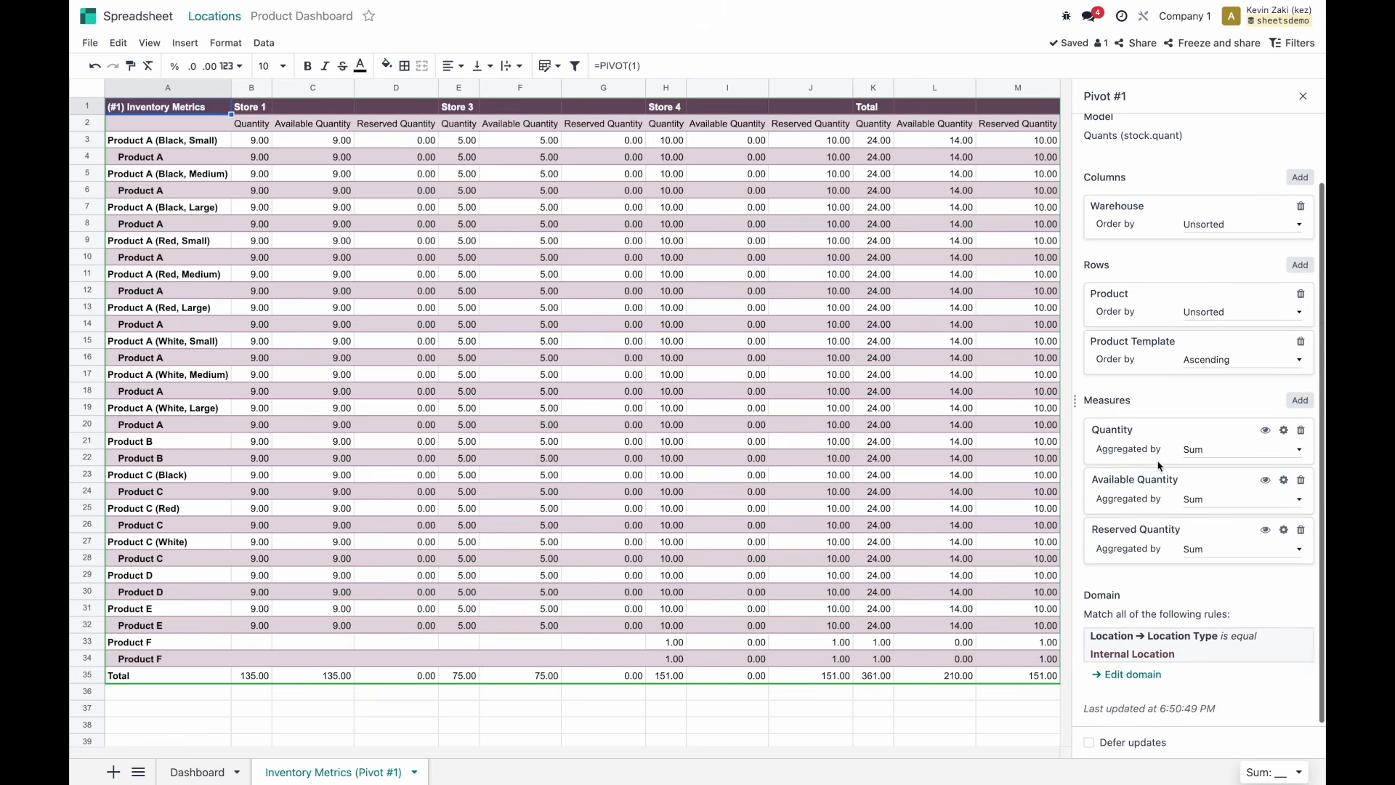
pyautogui.click(1301, 342)
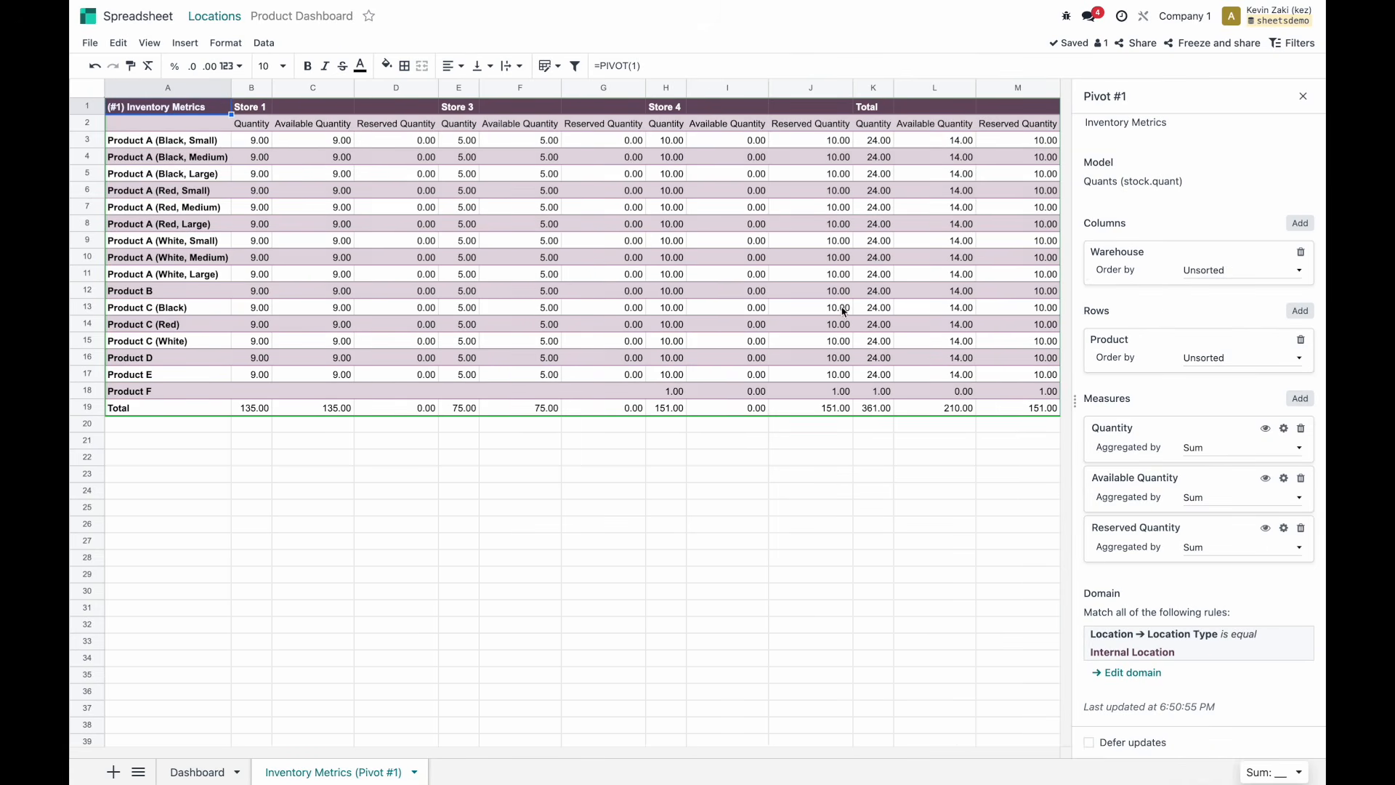
# Add a calculated measure with the formula ='quantity:sum'/5.
pyautogui.click(1300, 399)
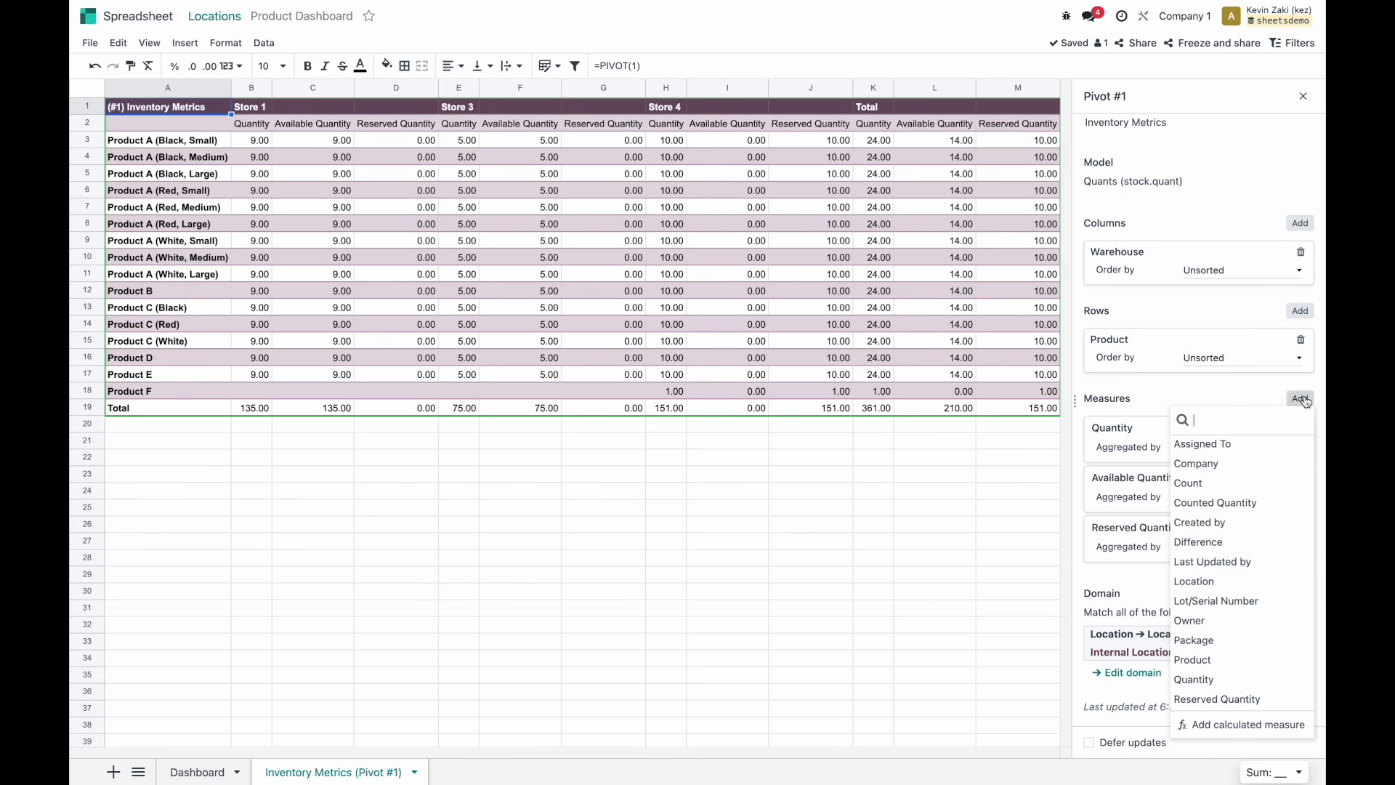
pyautogui.click(1233, 726)
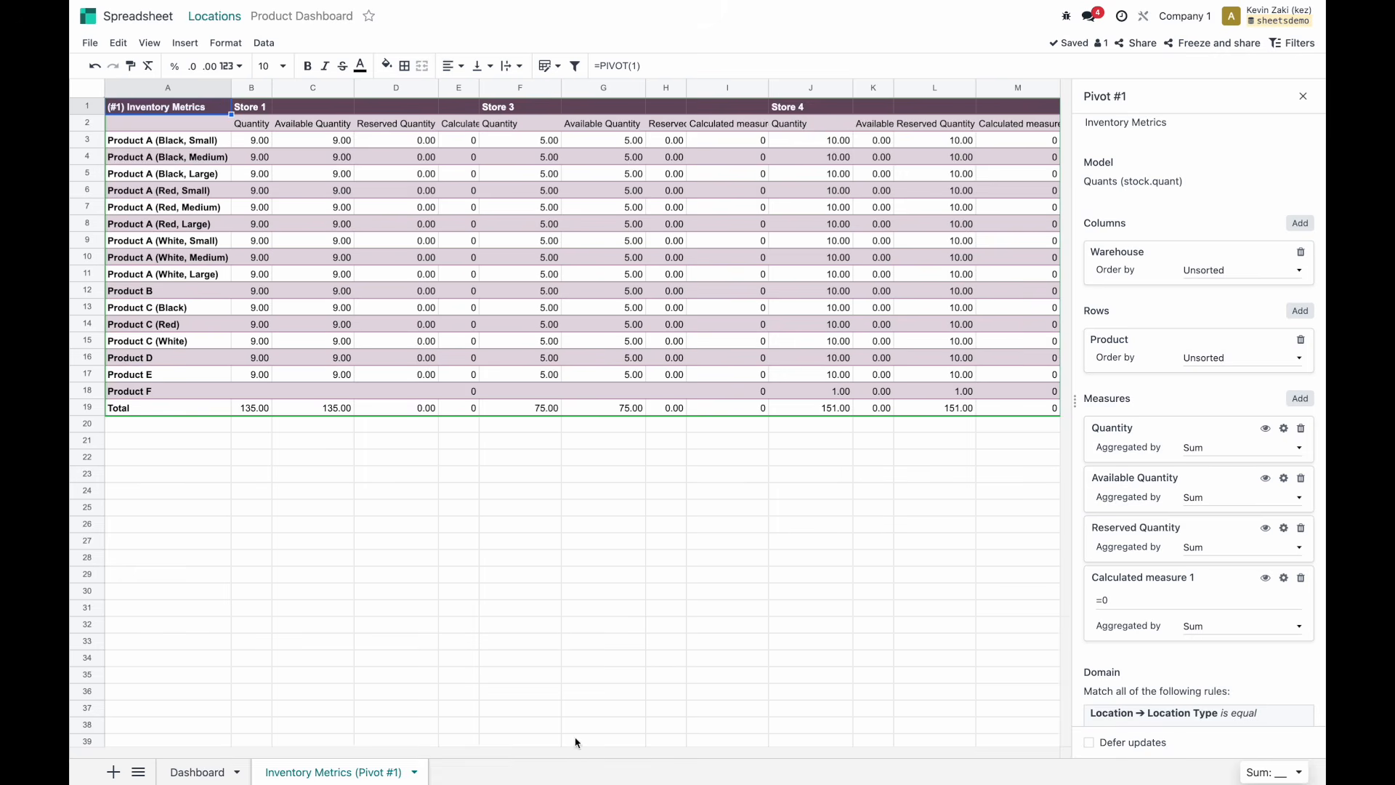
pyautogui.moveTo(574, 752)
pyautogui.mouseDown()
pyautogui.moveTo(738, 751)
pyautogui.moveTo(581, 757)
pyautogui.mouseUp()
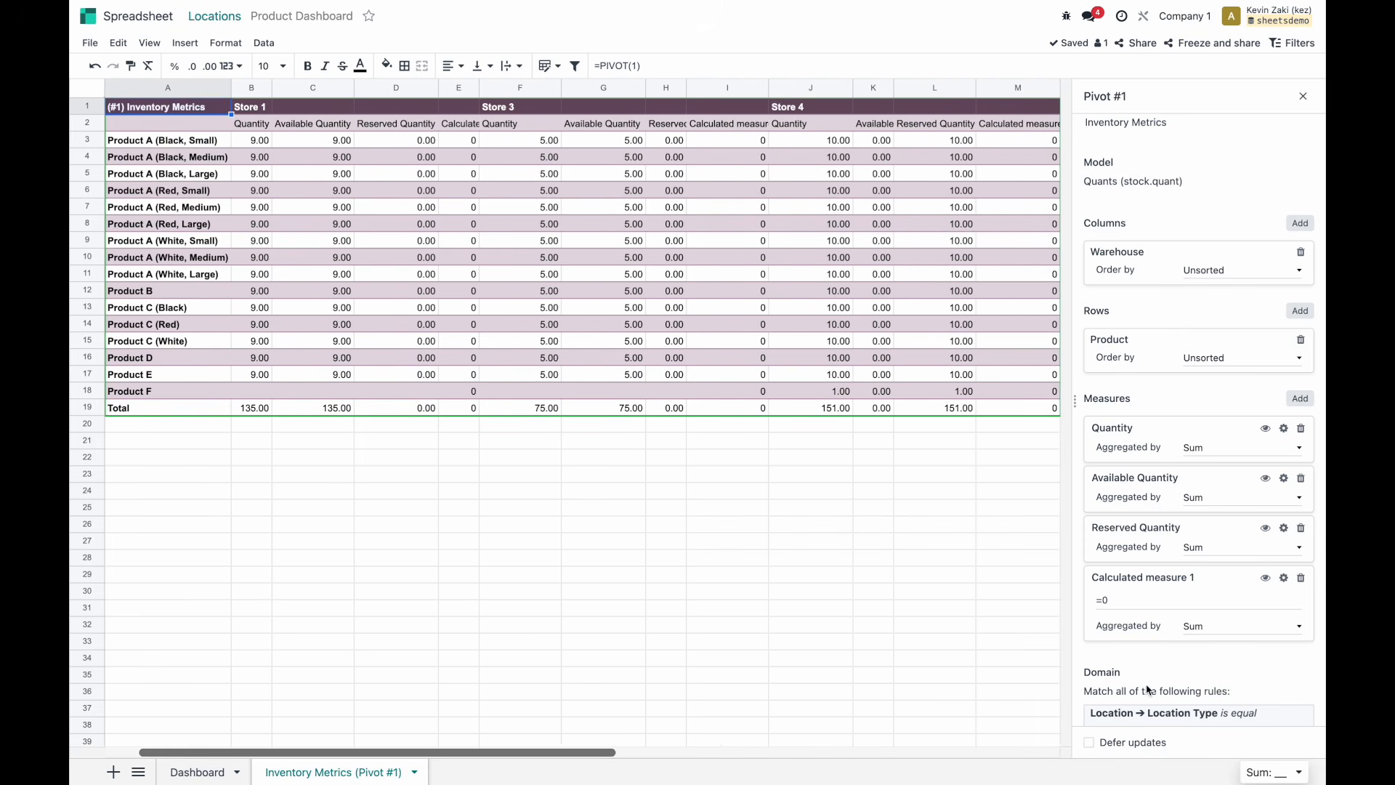
pyautogui.click(1140, 605)
pyautogui.press('BackSpace')
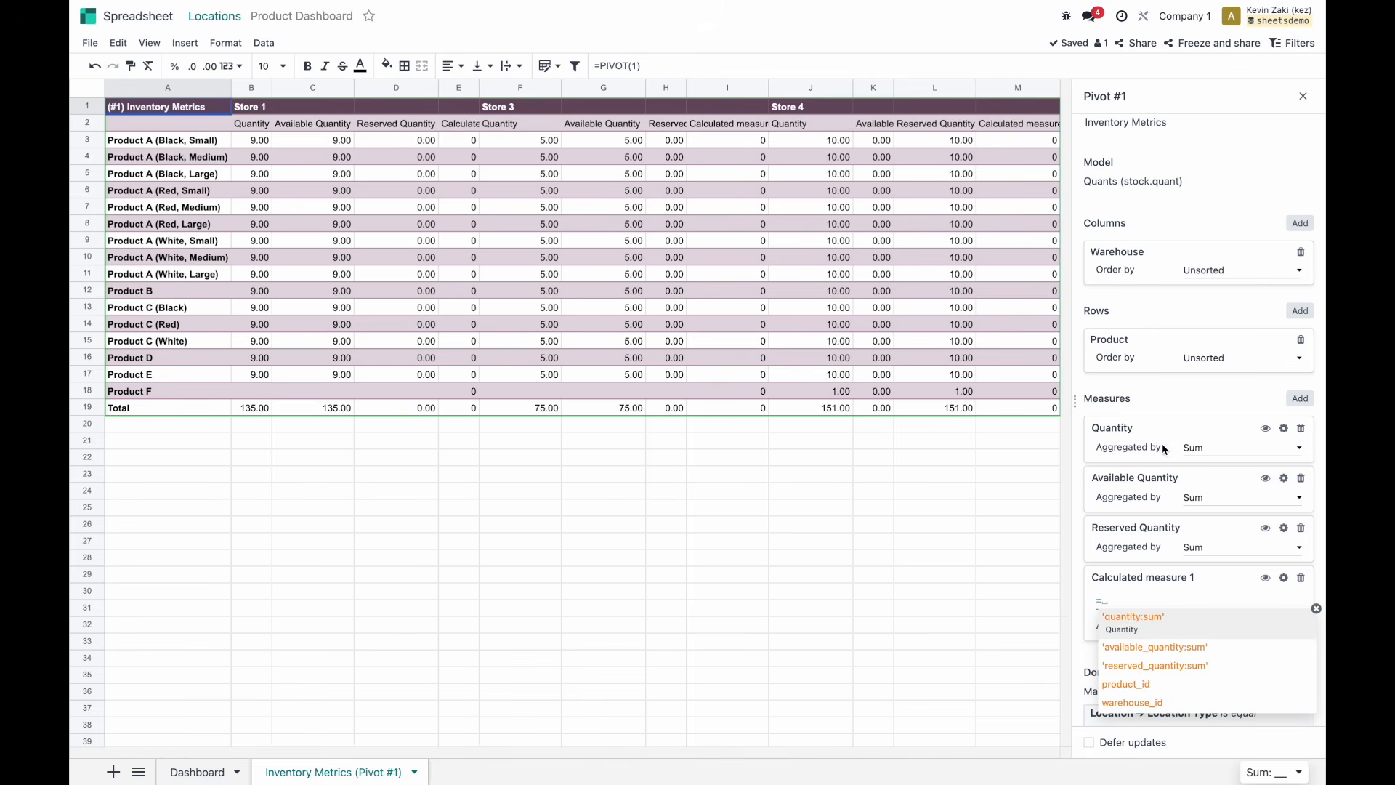
pyautogui.click(1153, 621)
pyautogui.write('/5')
pyautogui.click(1212, 663)
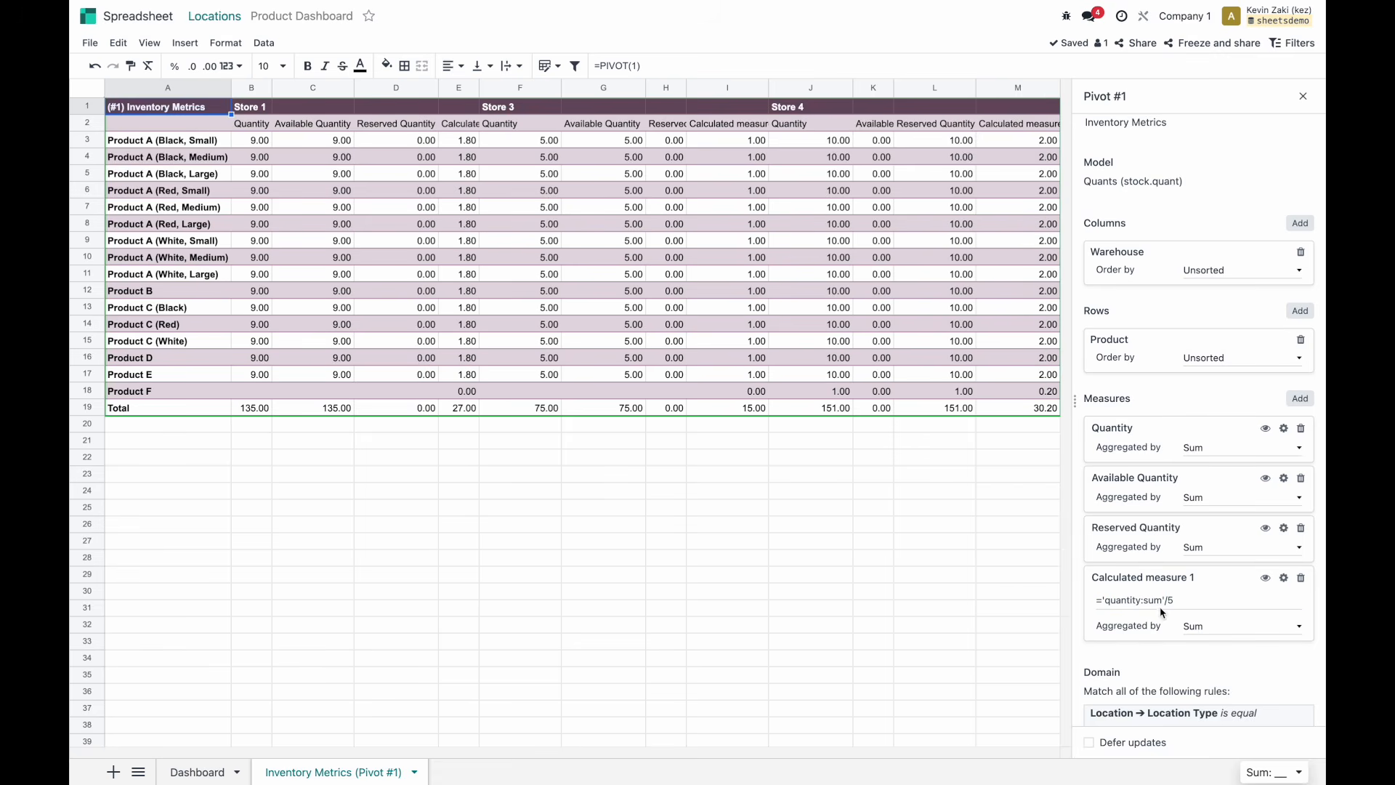
# Rename the calculated measure to 'Test Field' and open the pivot's domain rules.
pyautogui.click(1157, 576)
pyautogui.write('Test Field')
pyautogui.click(1177, 672)
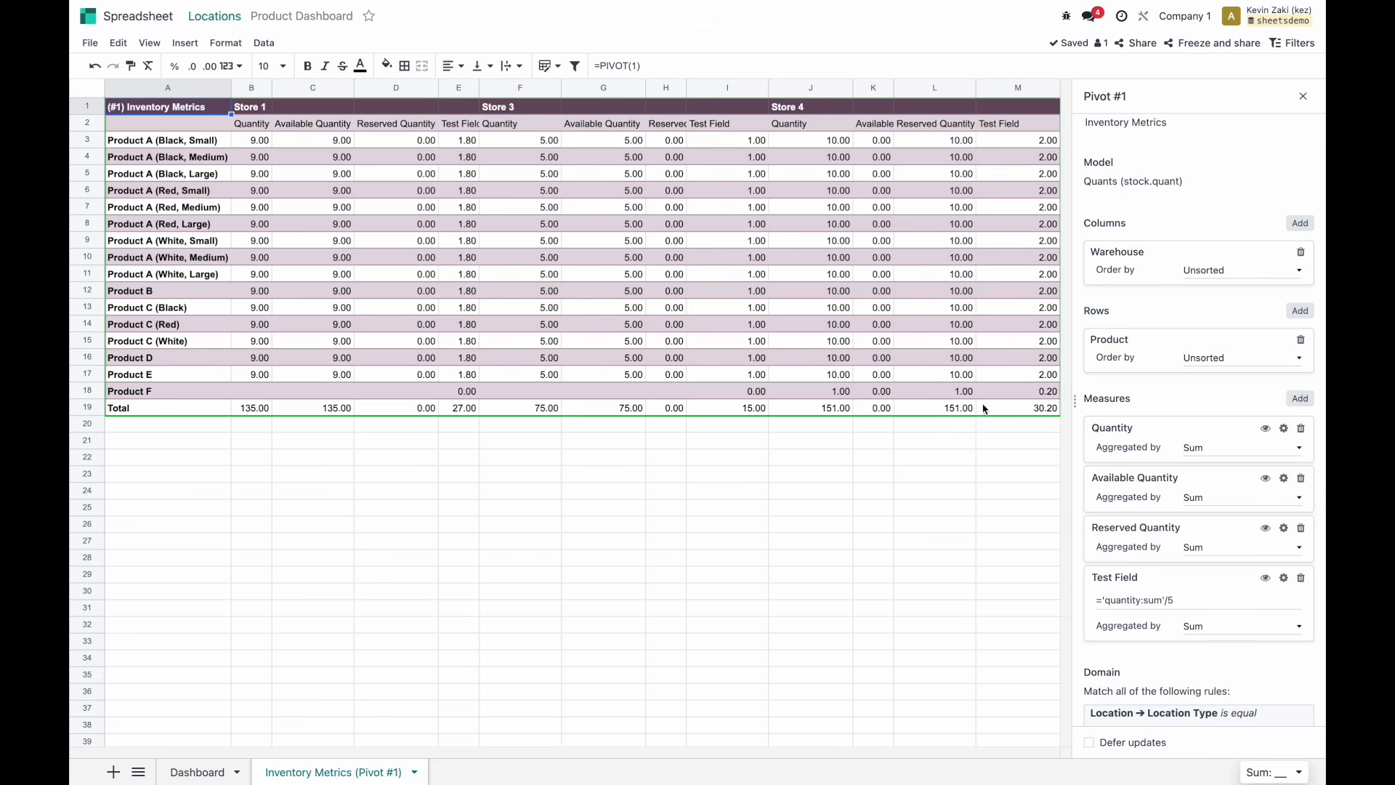
pyautogui.scroll(-1, 1245, 480)
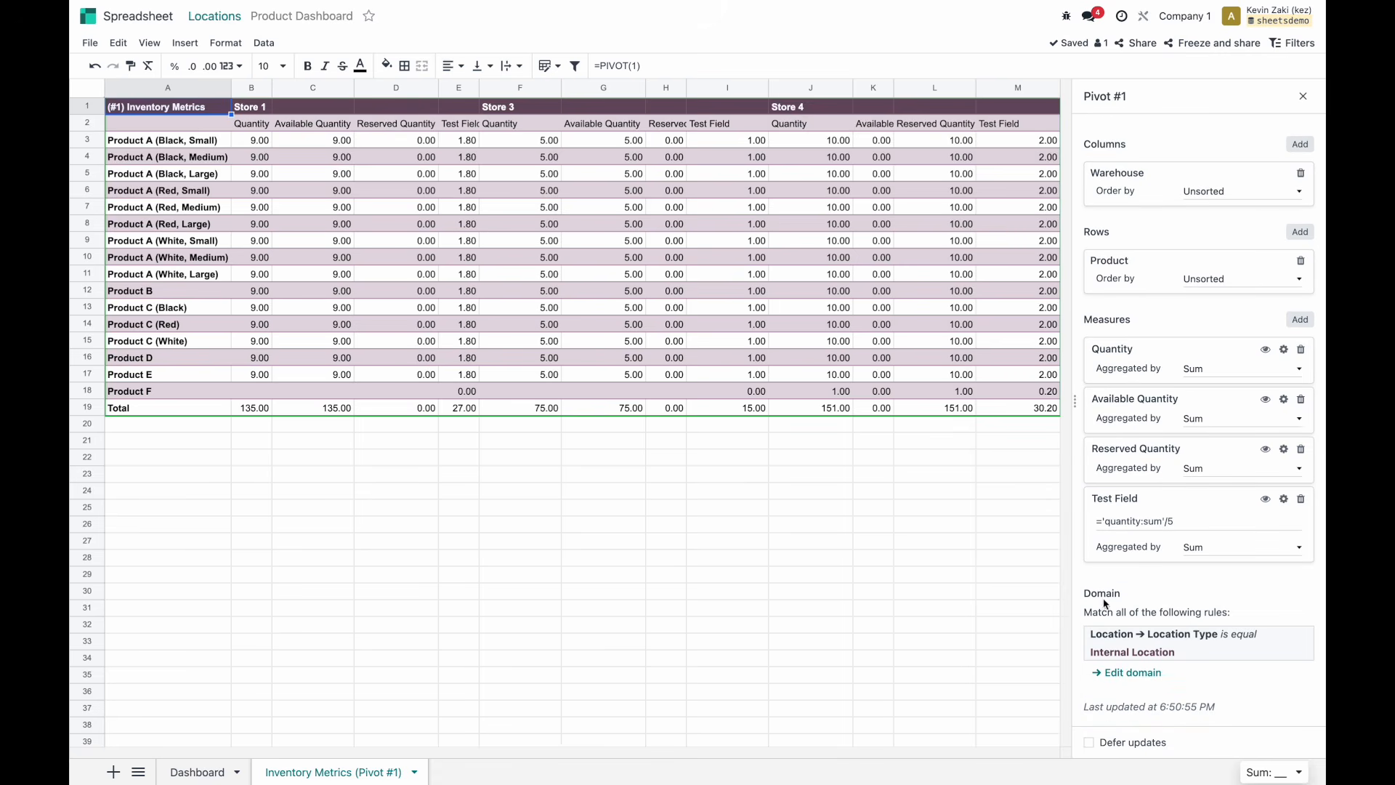
pyautogui.click(1126, 672)
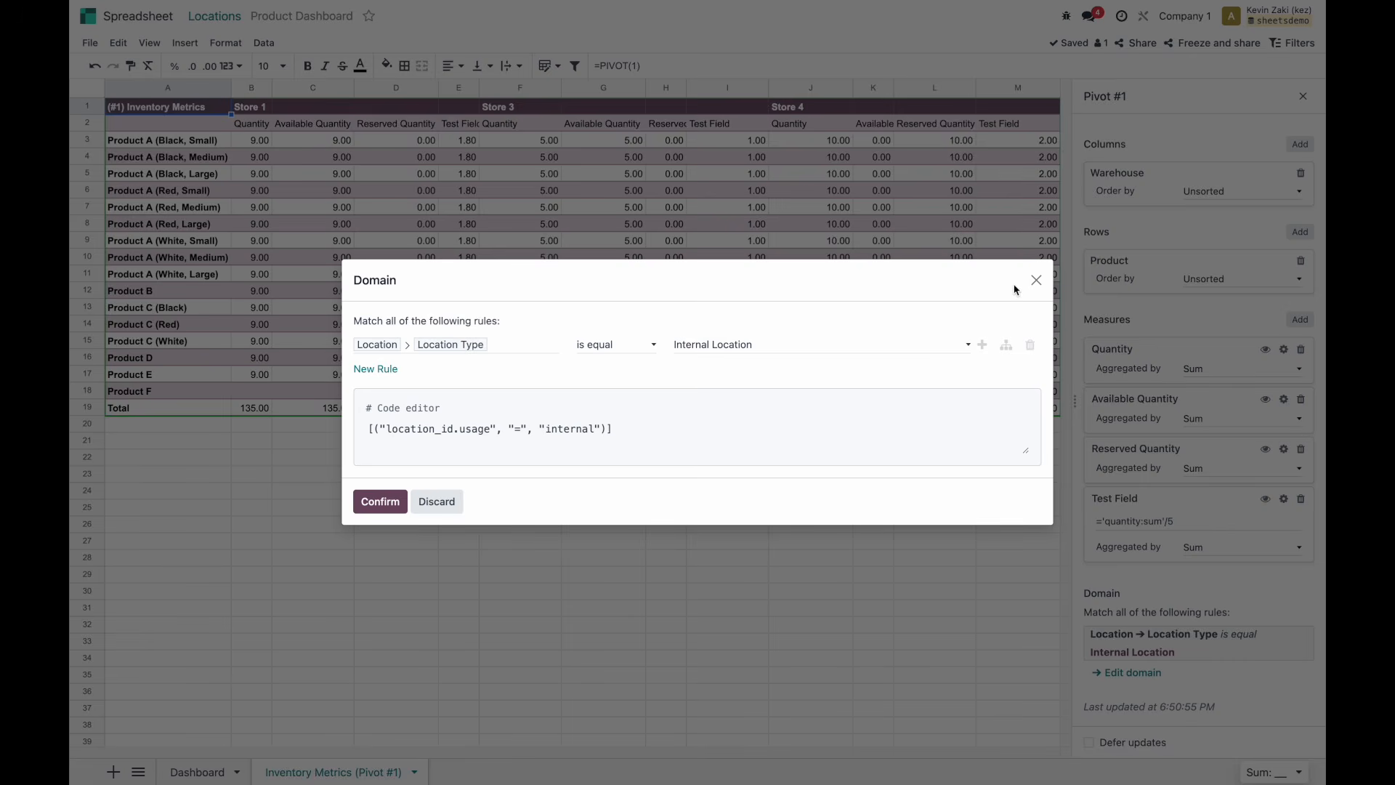
# Close the domain rules unchanged, delete the Test Field measure, and close the Pivot panel.
pyautogui.click(1032, 279)
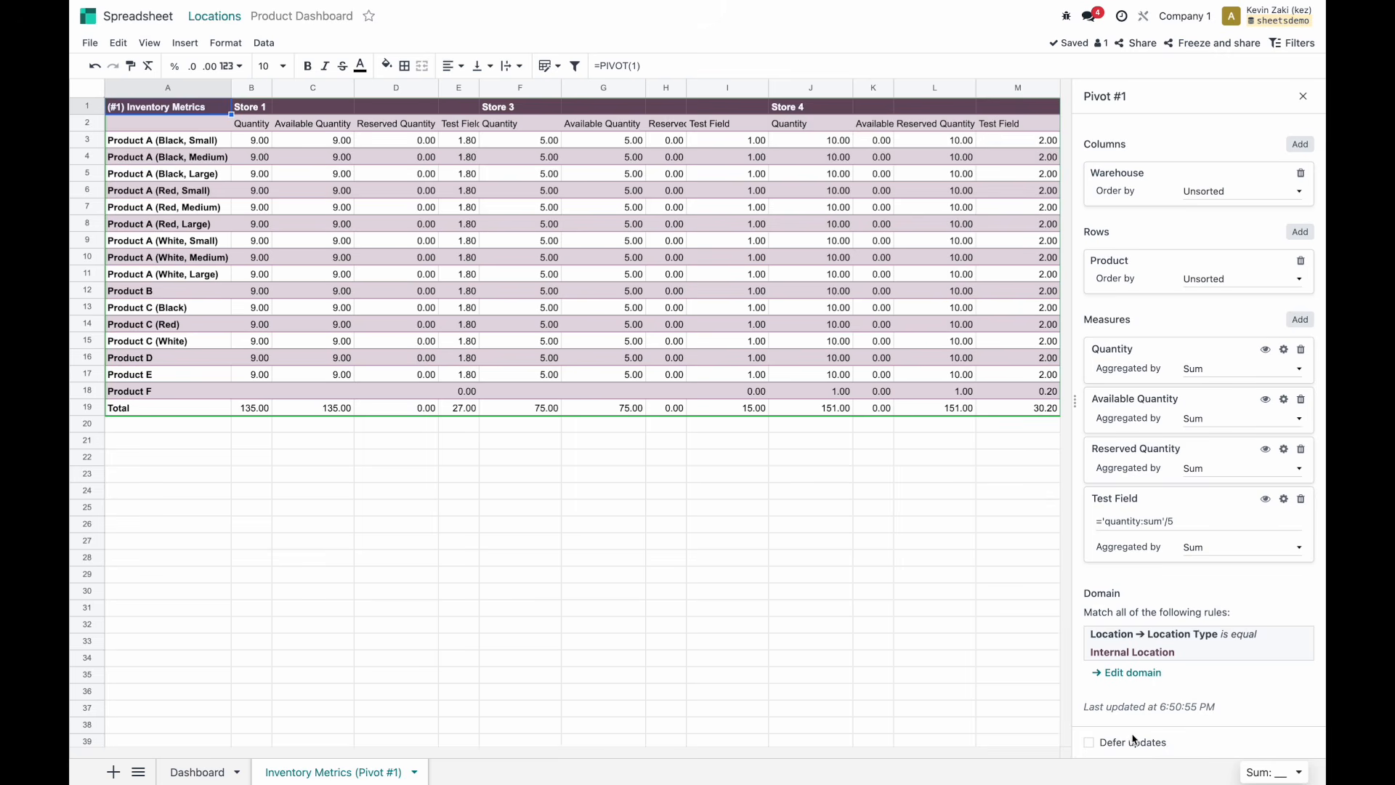
pyautogui.scroll(1, 1117, 594)
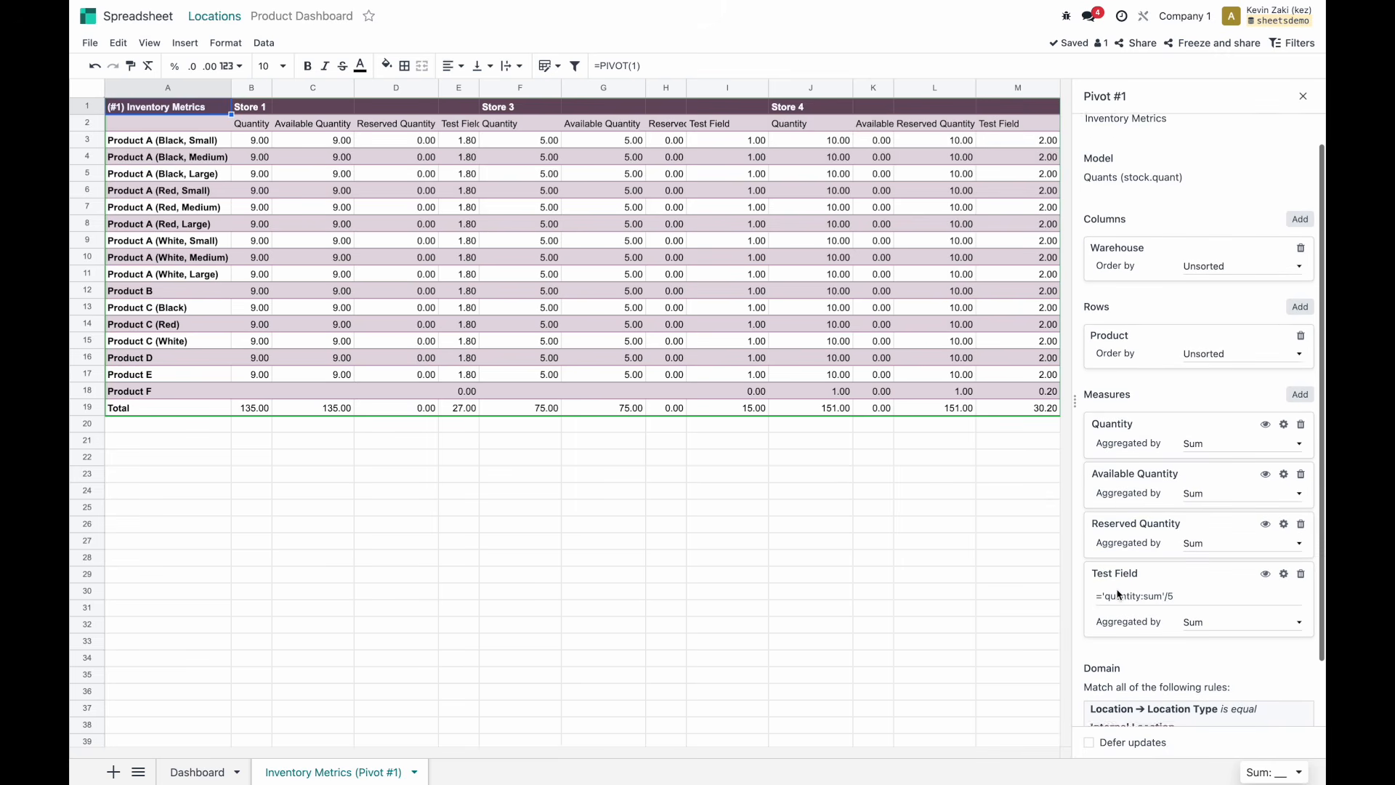
pyautogui.click(1301, 577)
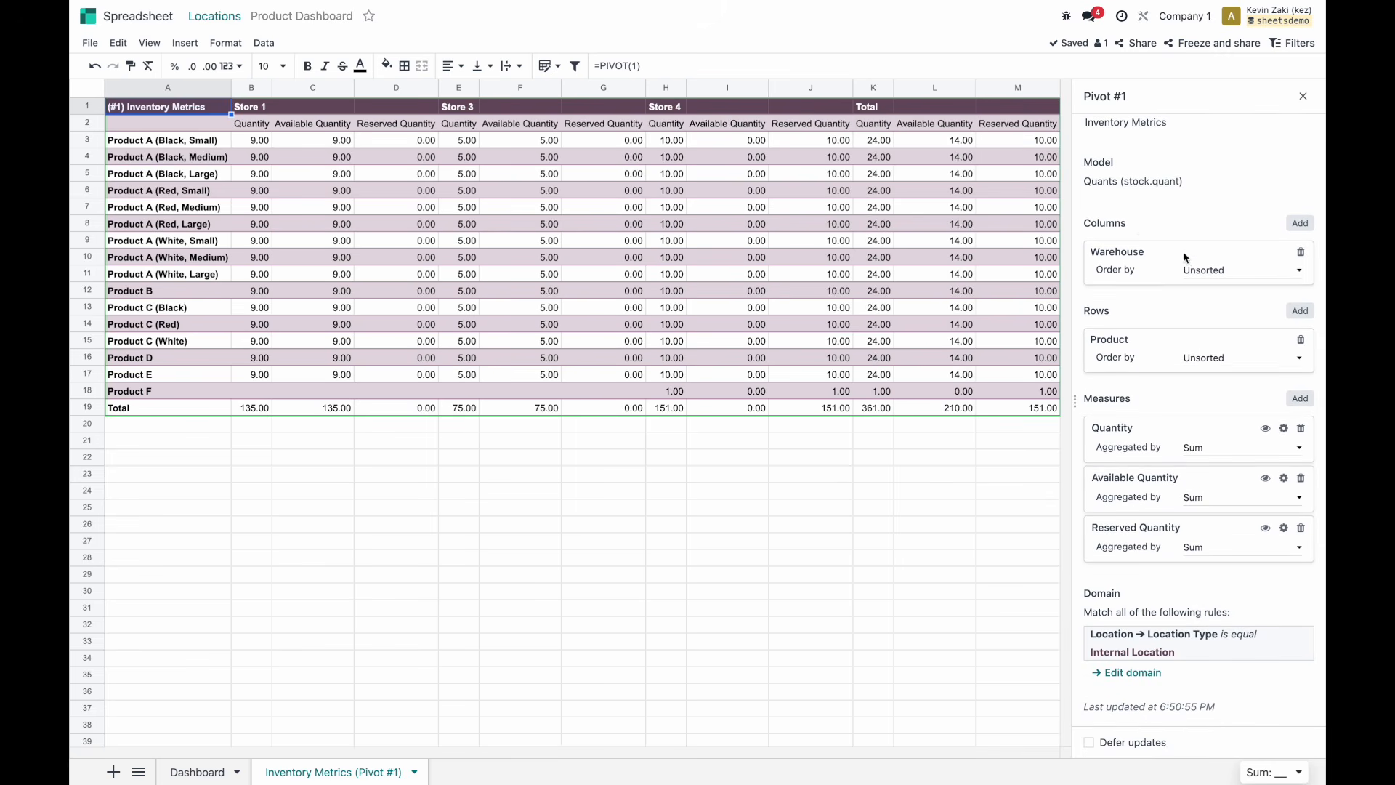
pyautogui.click(1303, 96)
pyautogui.click(874, 482)
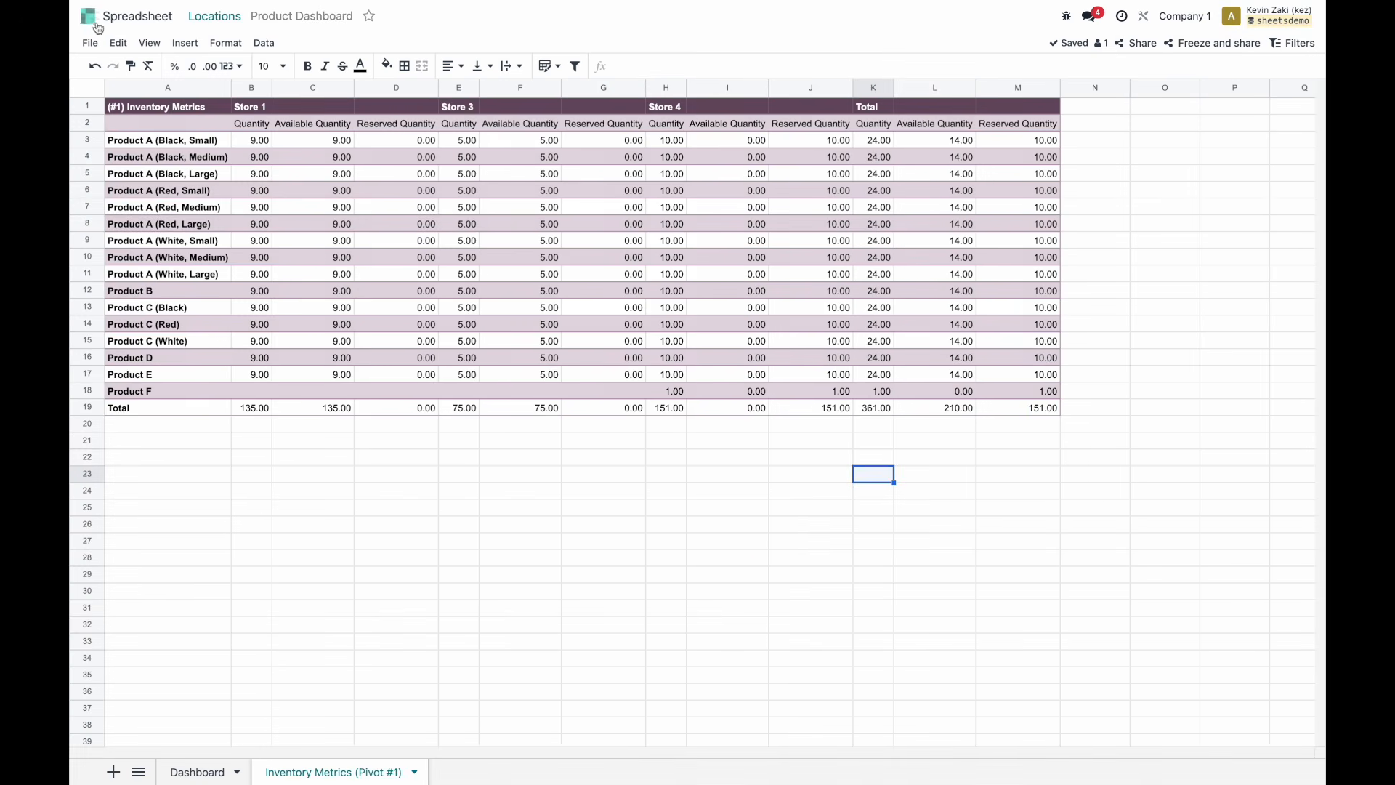
# Leave the Excalidraw dashboard mockup and go to the Odoo apps home screen.
pyautogui.click(96, 27)
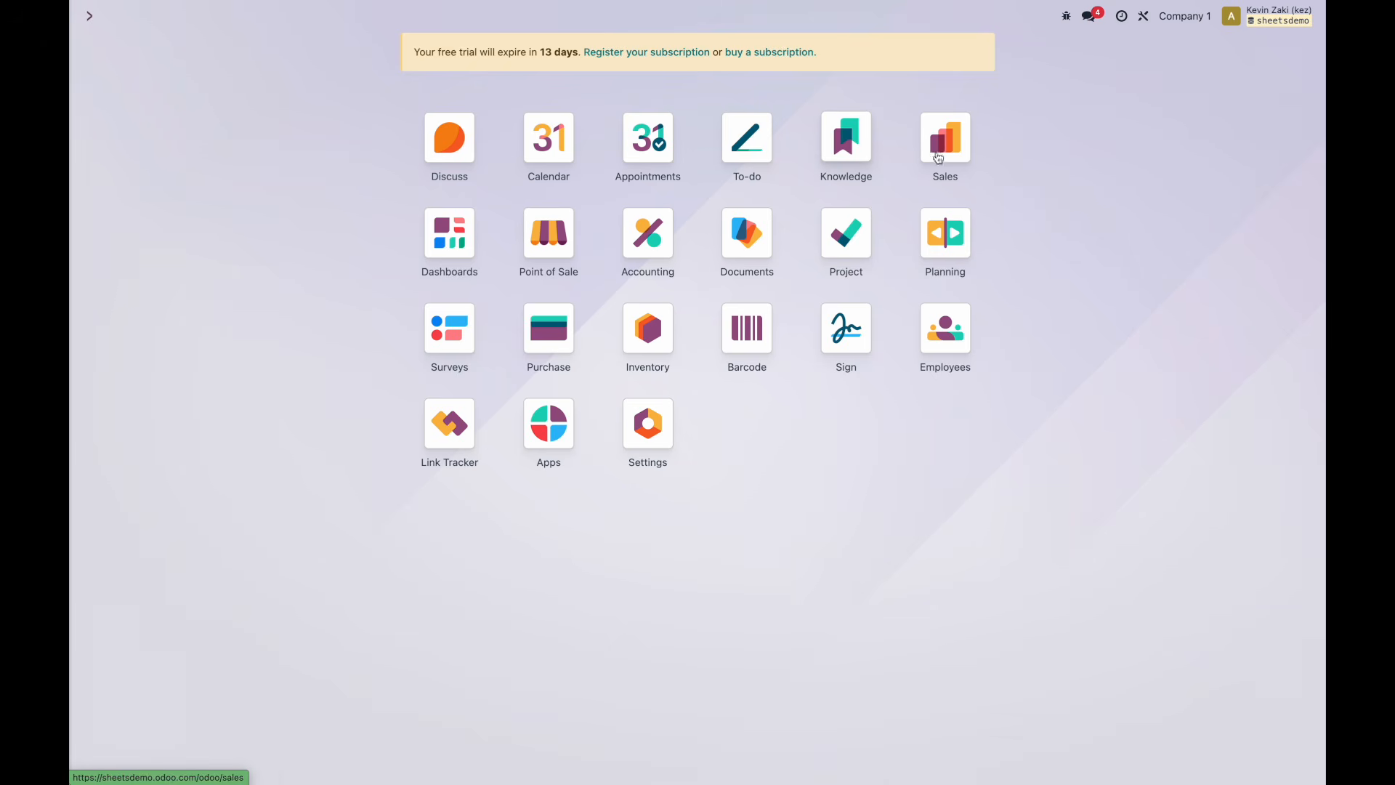
# Open the Sales Analysis report in pivot view.
pyautogui.click(937, 158)
pyautogui.click(319, 16)
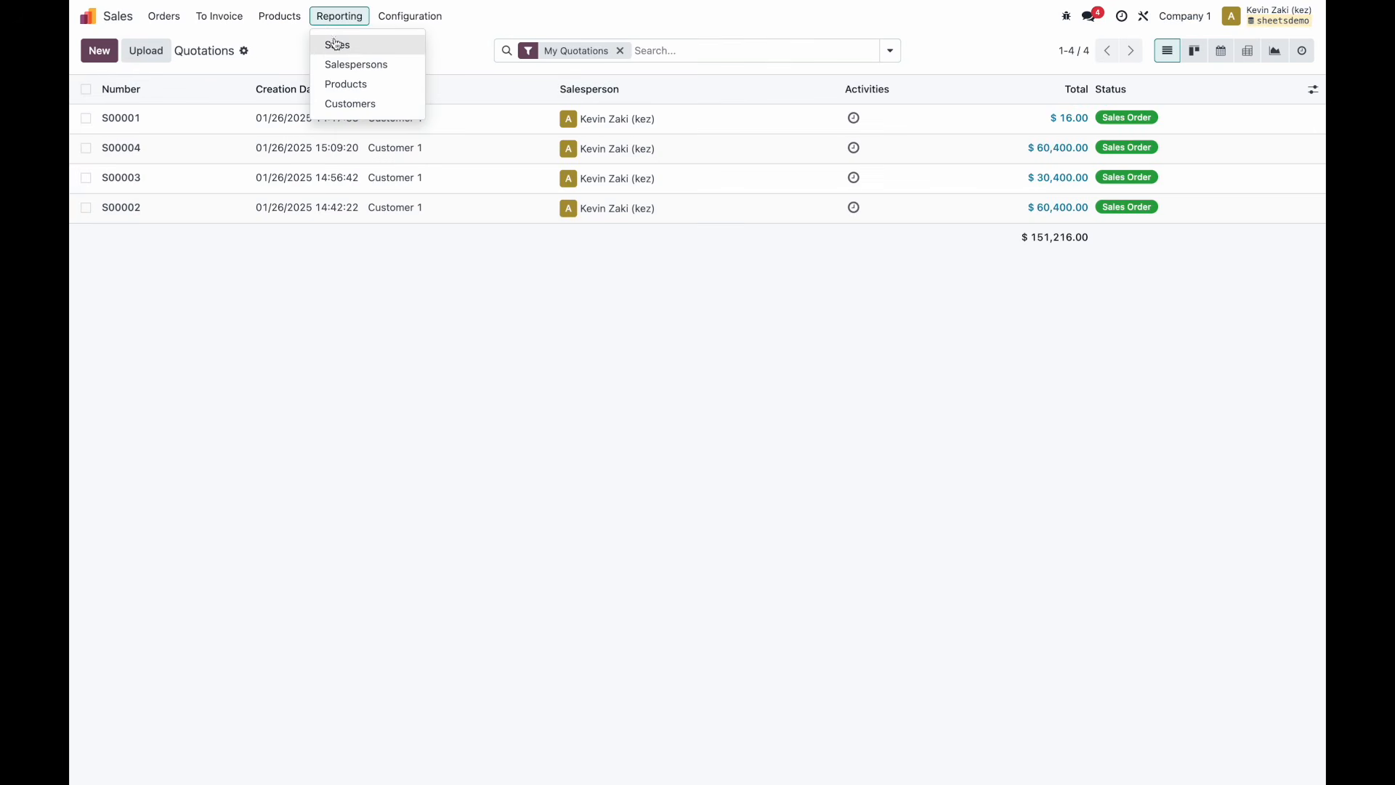
pyautogui.click(336, 44)
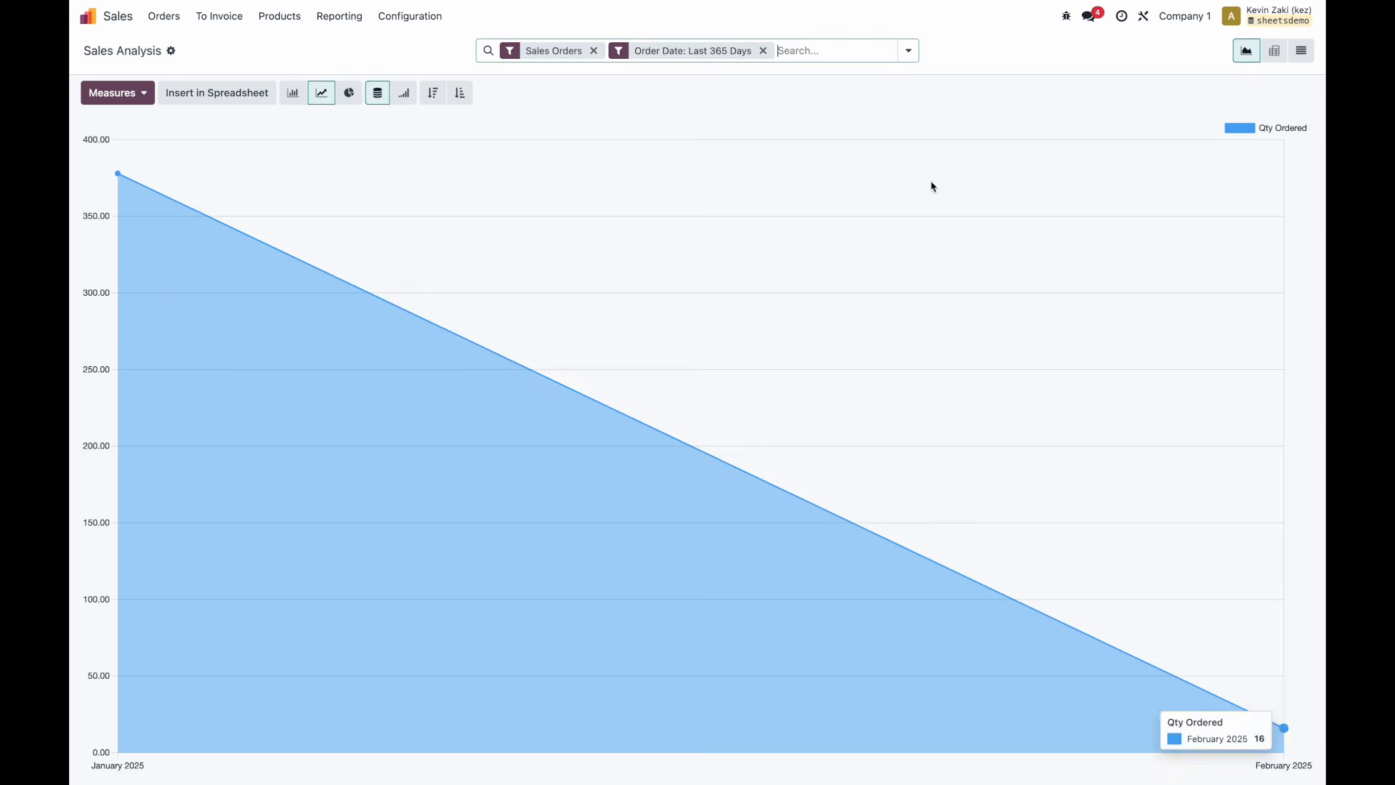
pyautogui.click(1274, 51)
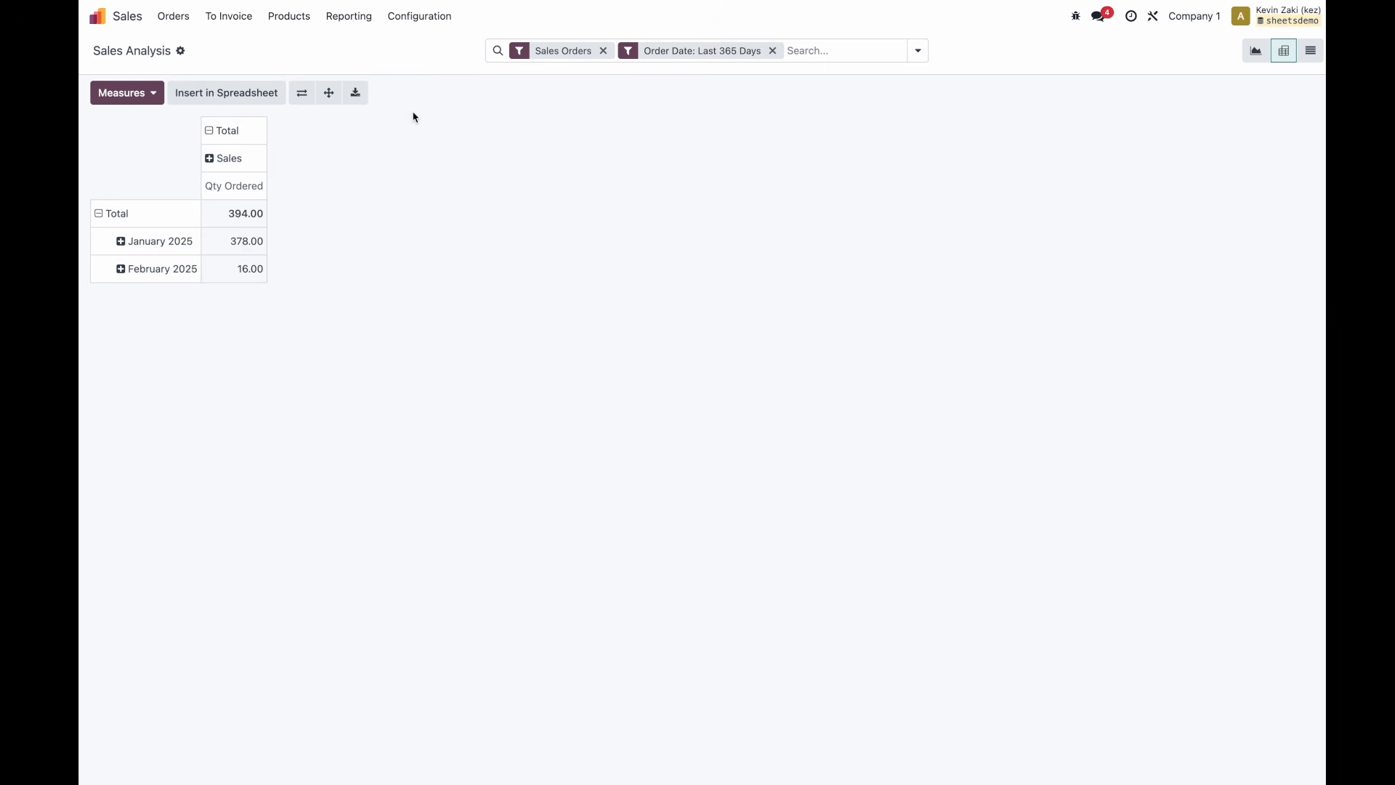
# Group pivot rows by Product Variant and columns by Warehouse, keeping Qty Ordered as measure.
pyautogui.click(88, 216)
pyautogui.click(88, 212)
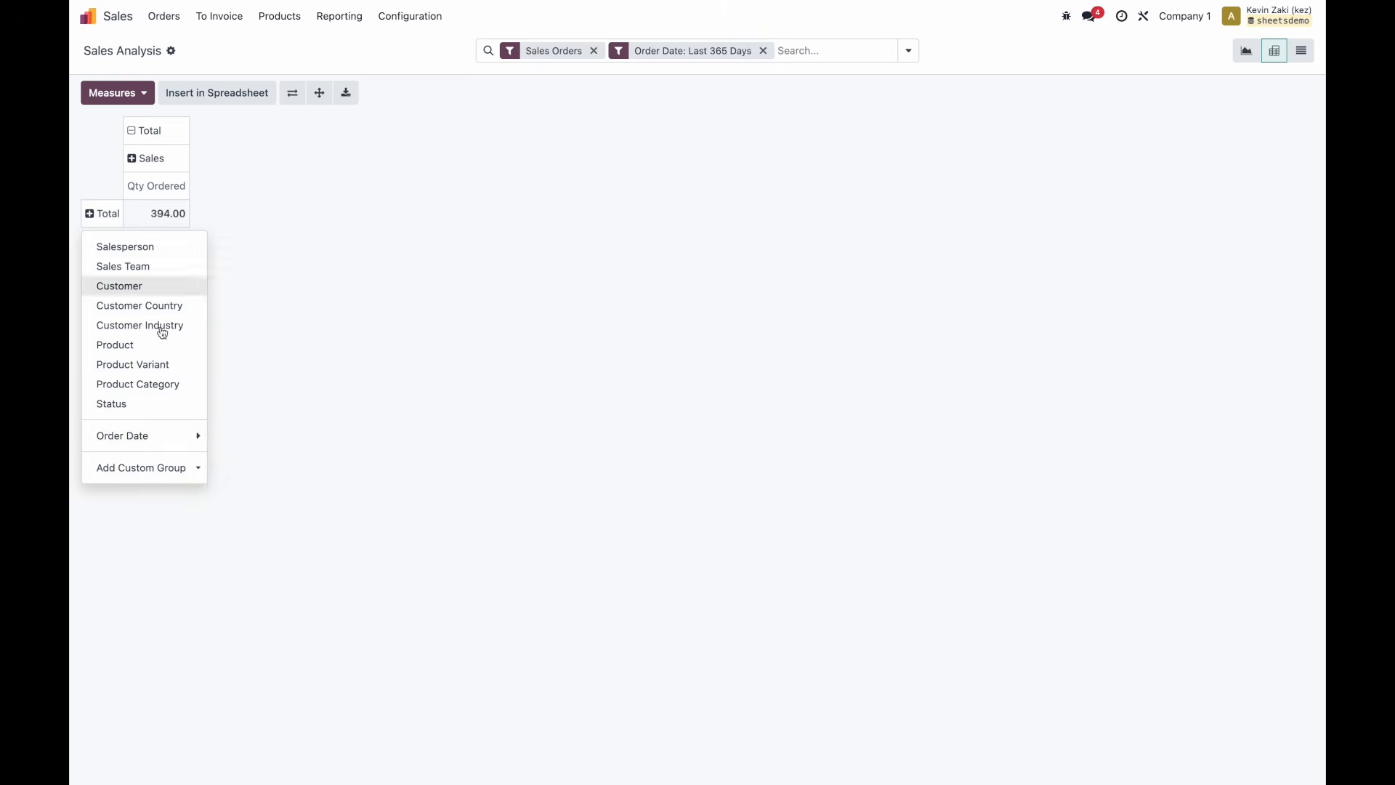
pyautogui.click(161, 365)
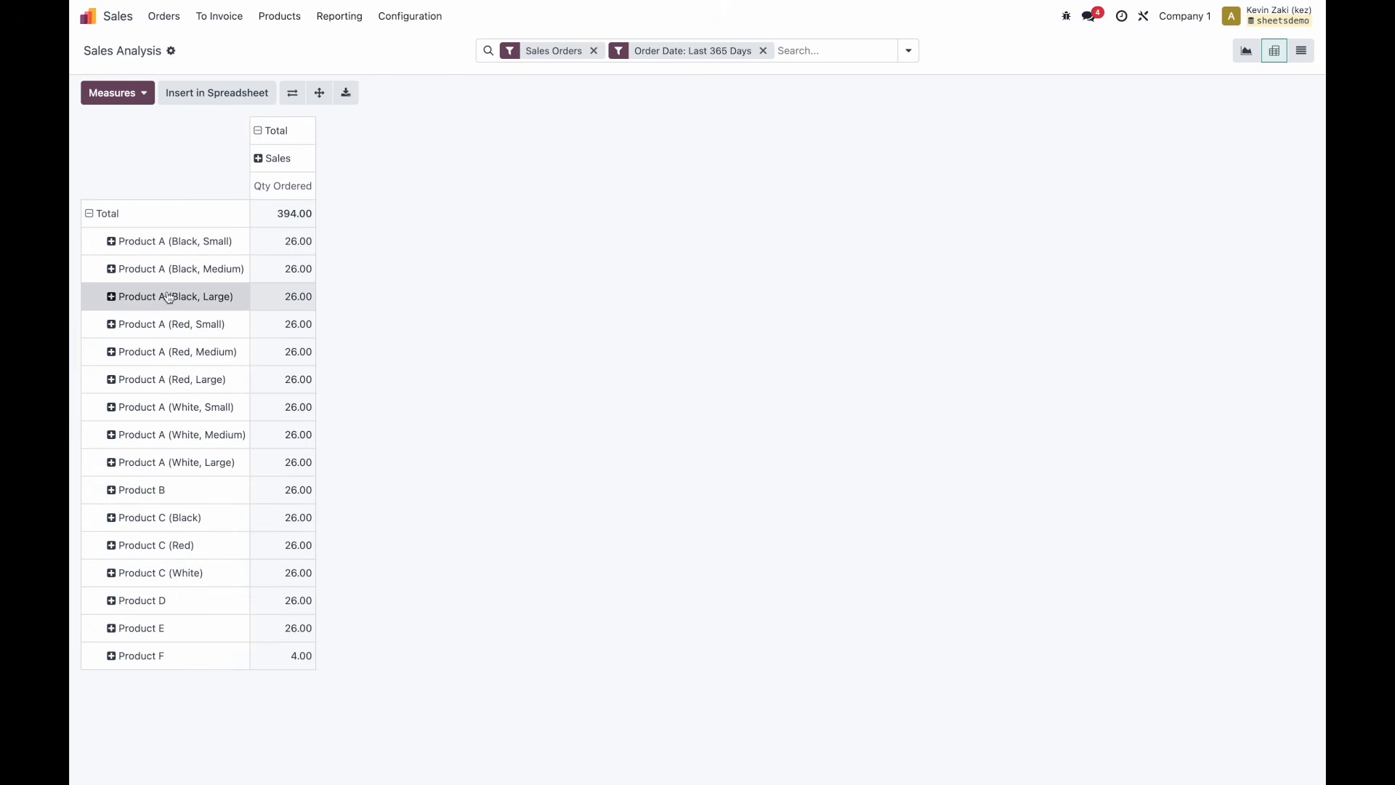
pyautogui.click(258, 131)
pyautogui.click(259, 132)
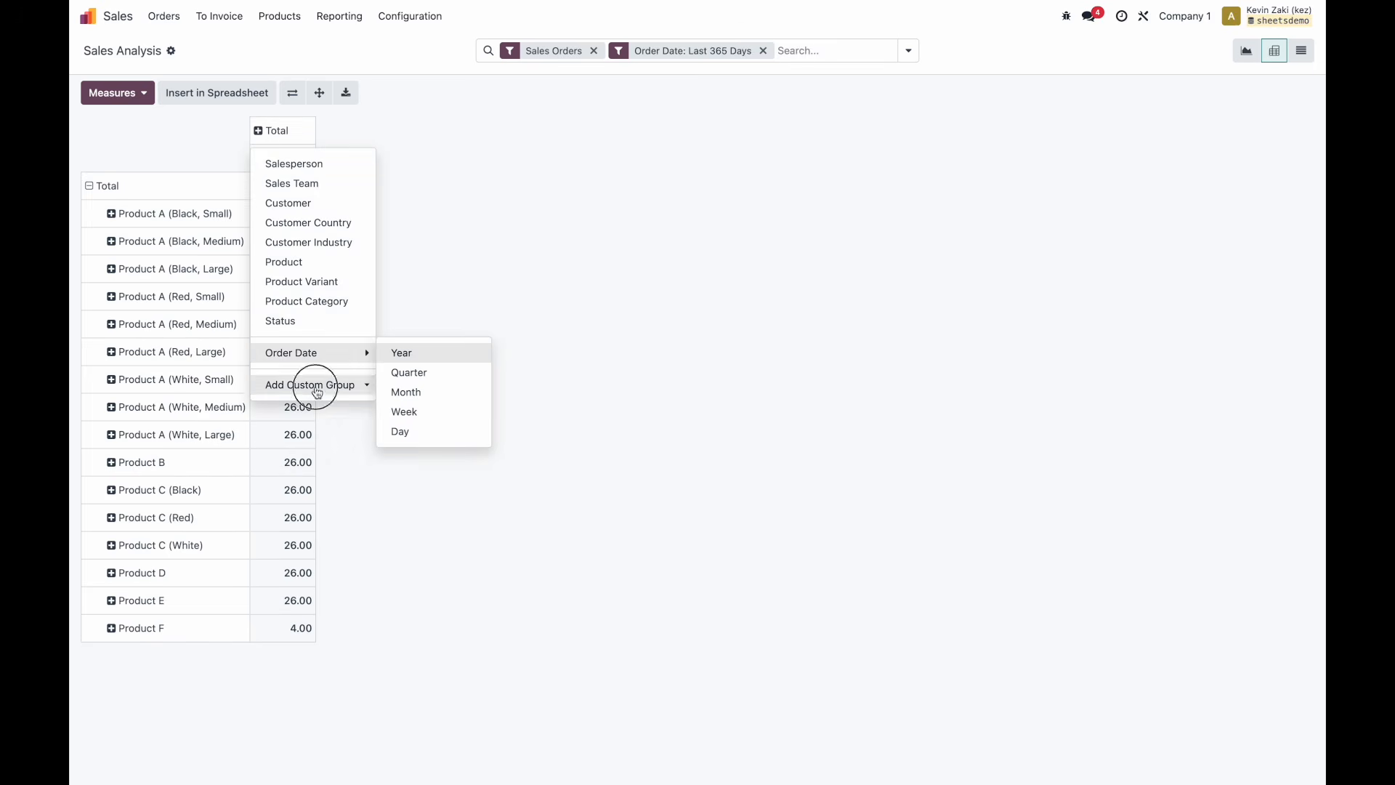
pyautogui.click(311, 383)
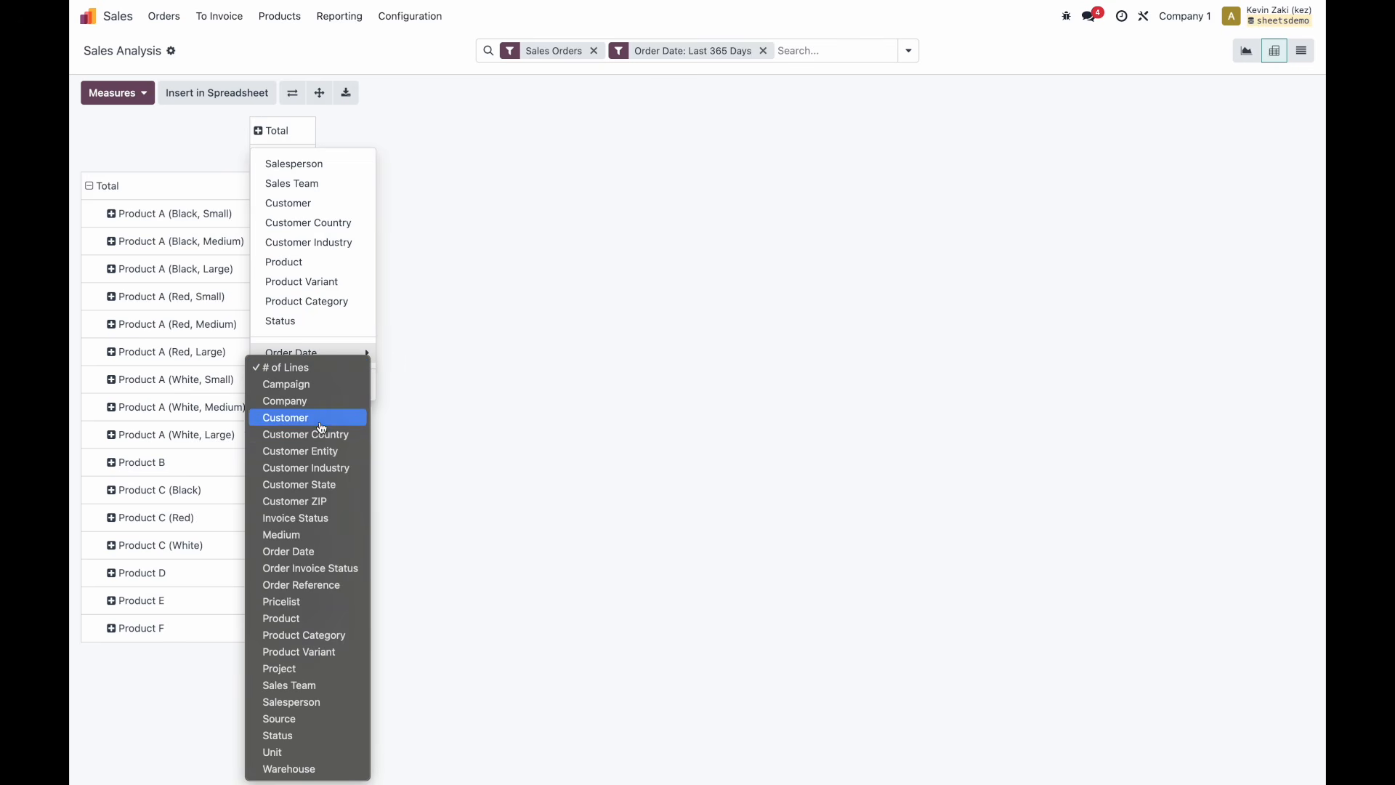
pyautogui.click(336, 768)
pyautogui.click(637, 149)
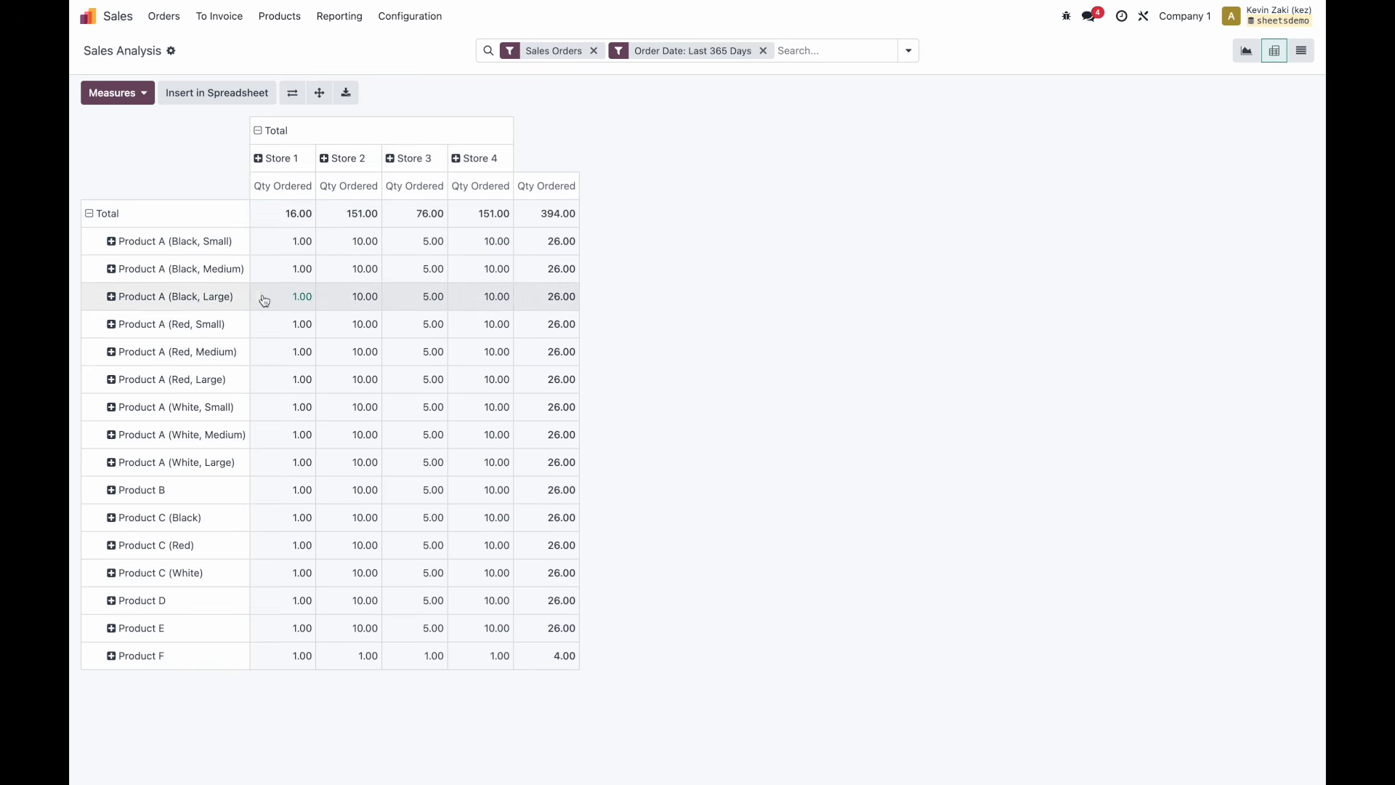
pyautogui.click(124, 93)
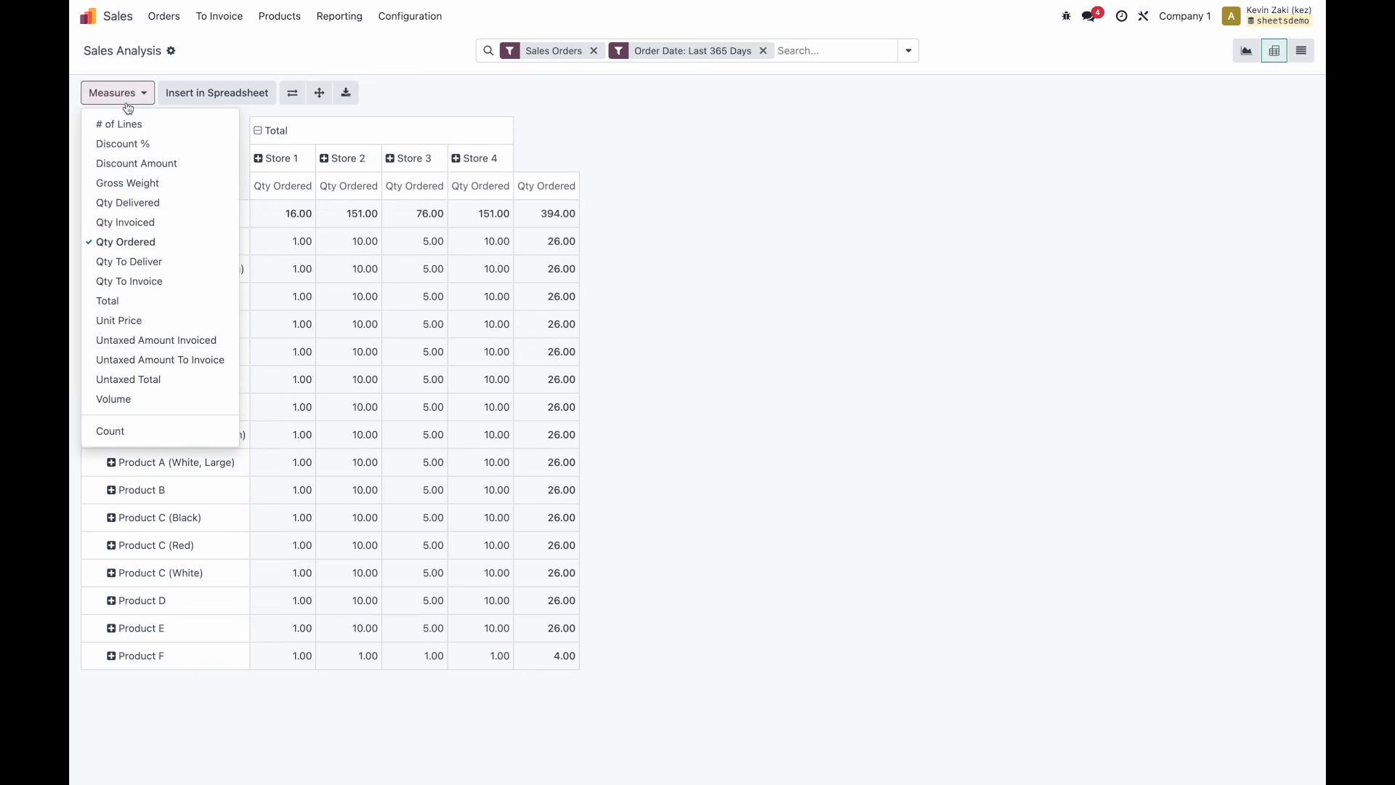
pyautogui.click(149, 242)
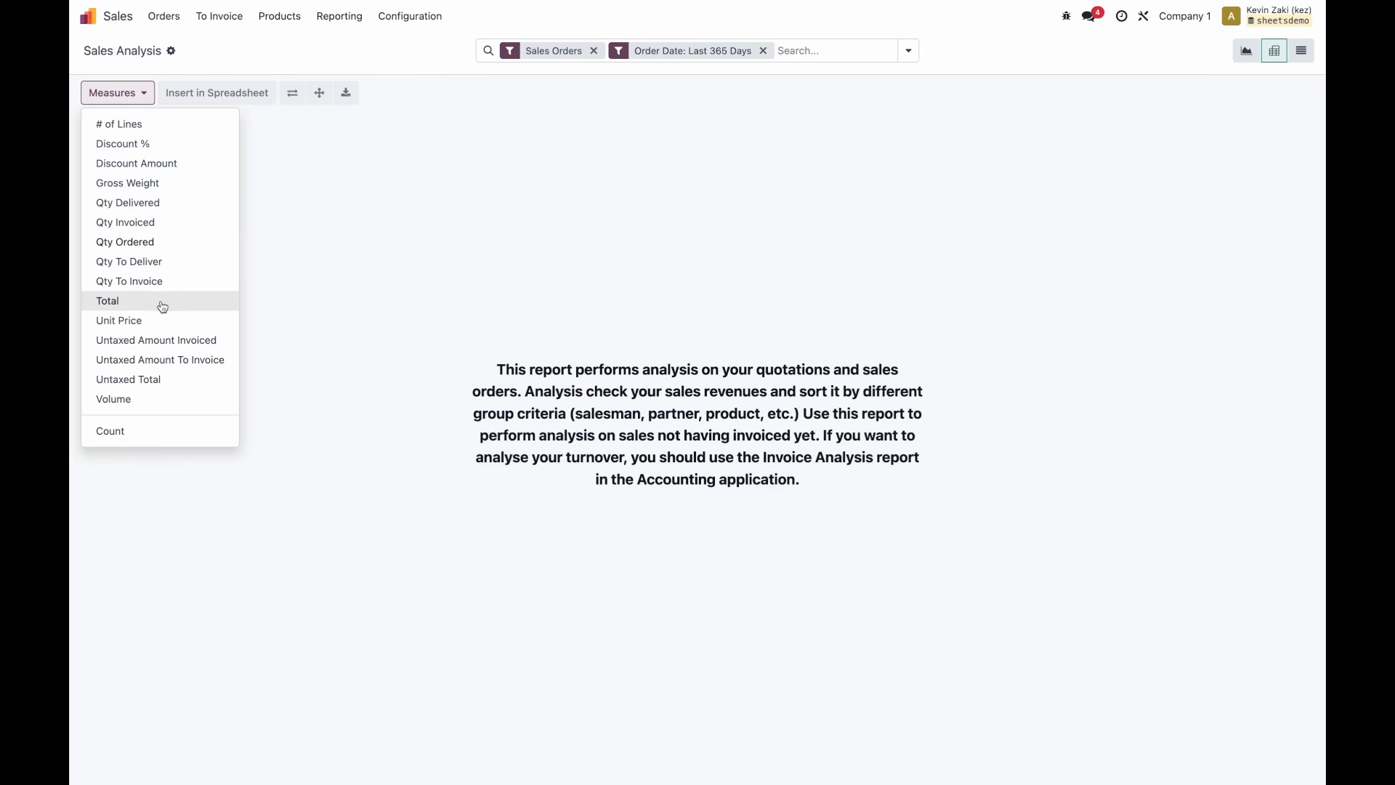
pyautogui.click(167, 245)
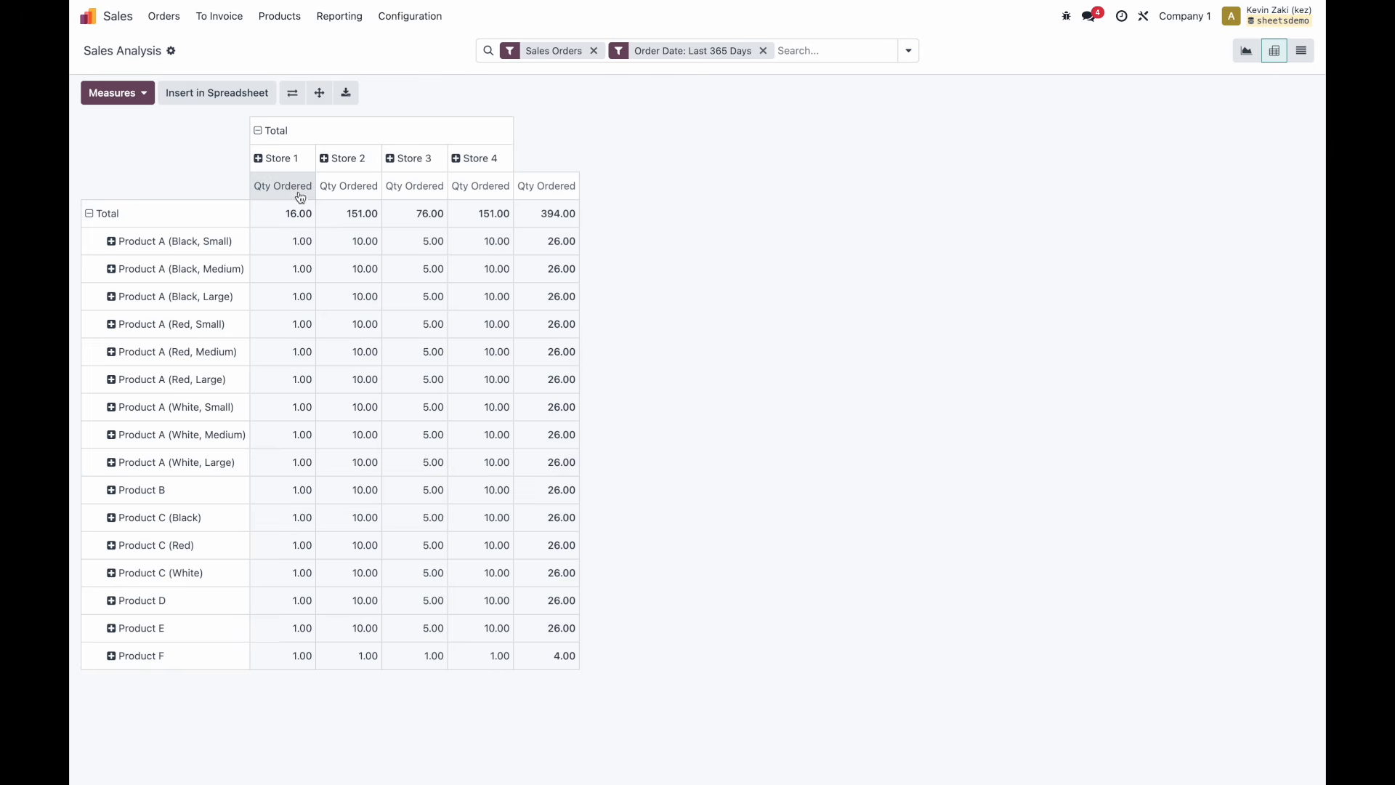
# Insert the warehouse pivot into the Product Dashboard spreadsheet as a new sheet.
pyautogui.click(241, 104)
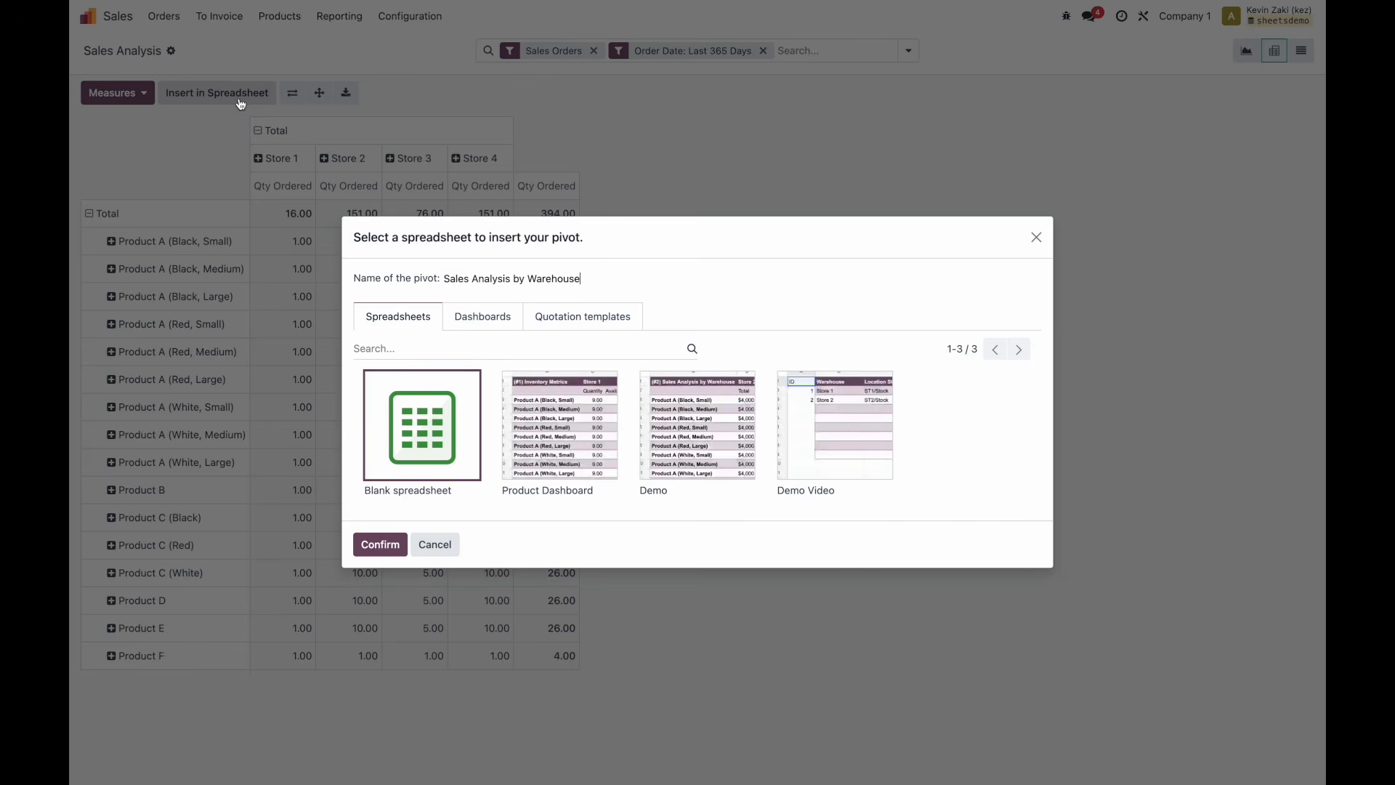
pyautogui.click(552, 450)
pyautogui.click(380, 543)
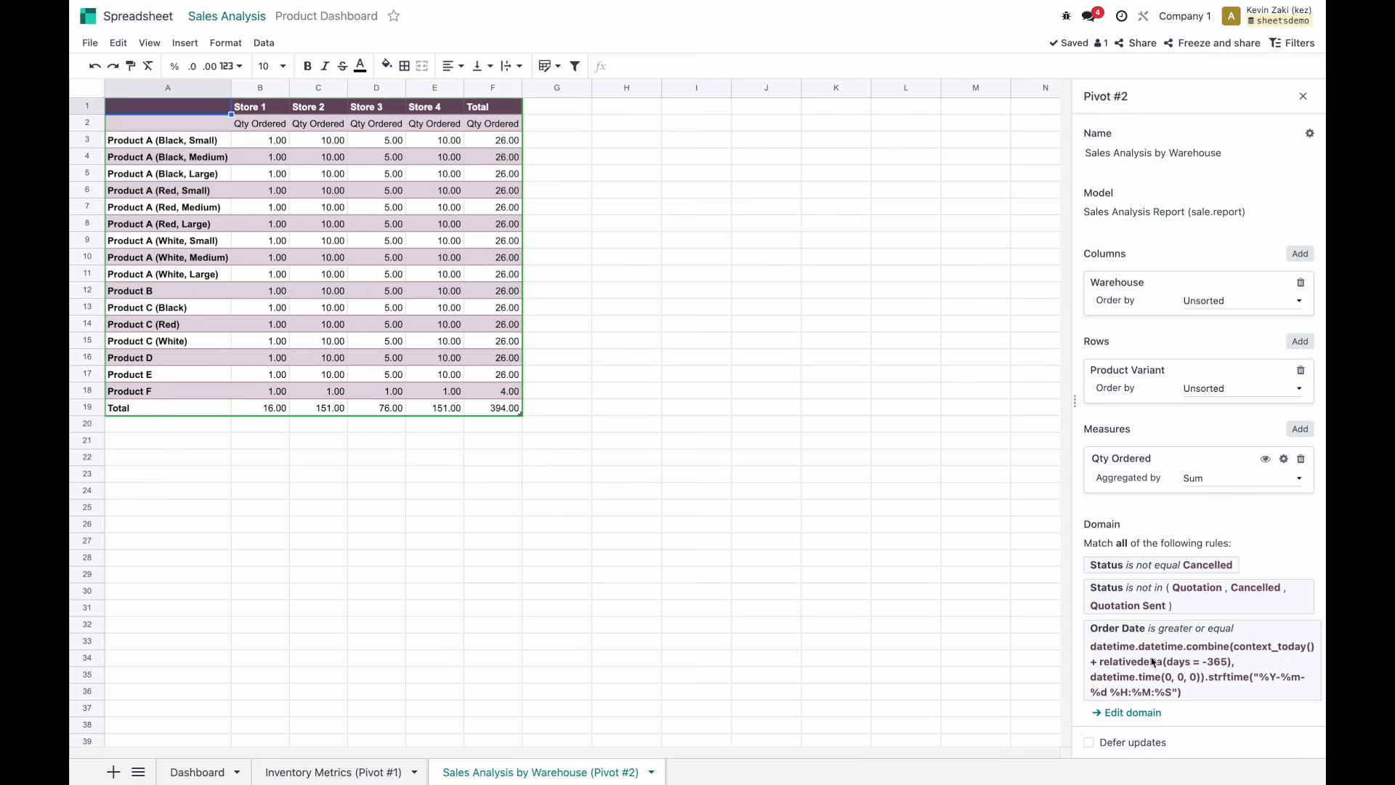
pyautogui.click(1130, 712)
# Delete the Order Date rule from the pivot domain, leaving the two Status rules.
pyautogui.hscroll(3, 1020, 371)
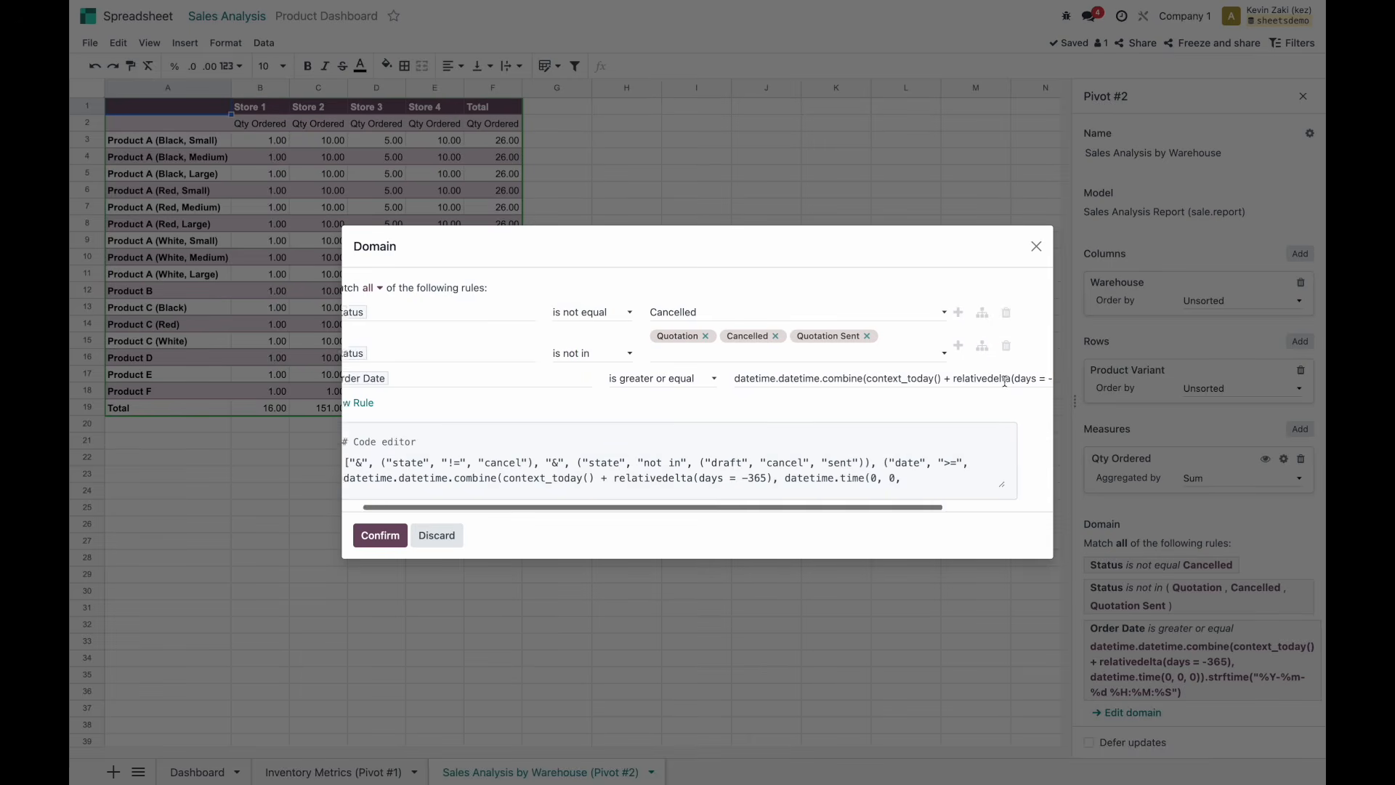
pyautogui.click(1042, 379)
pyautogui.click(393, 521)
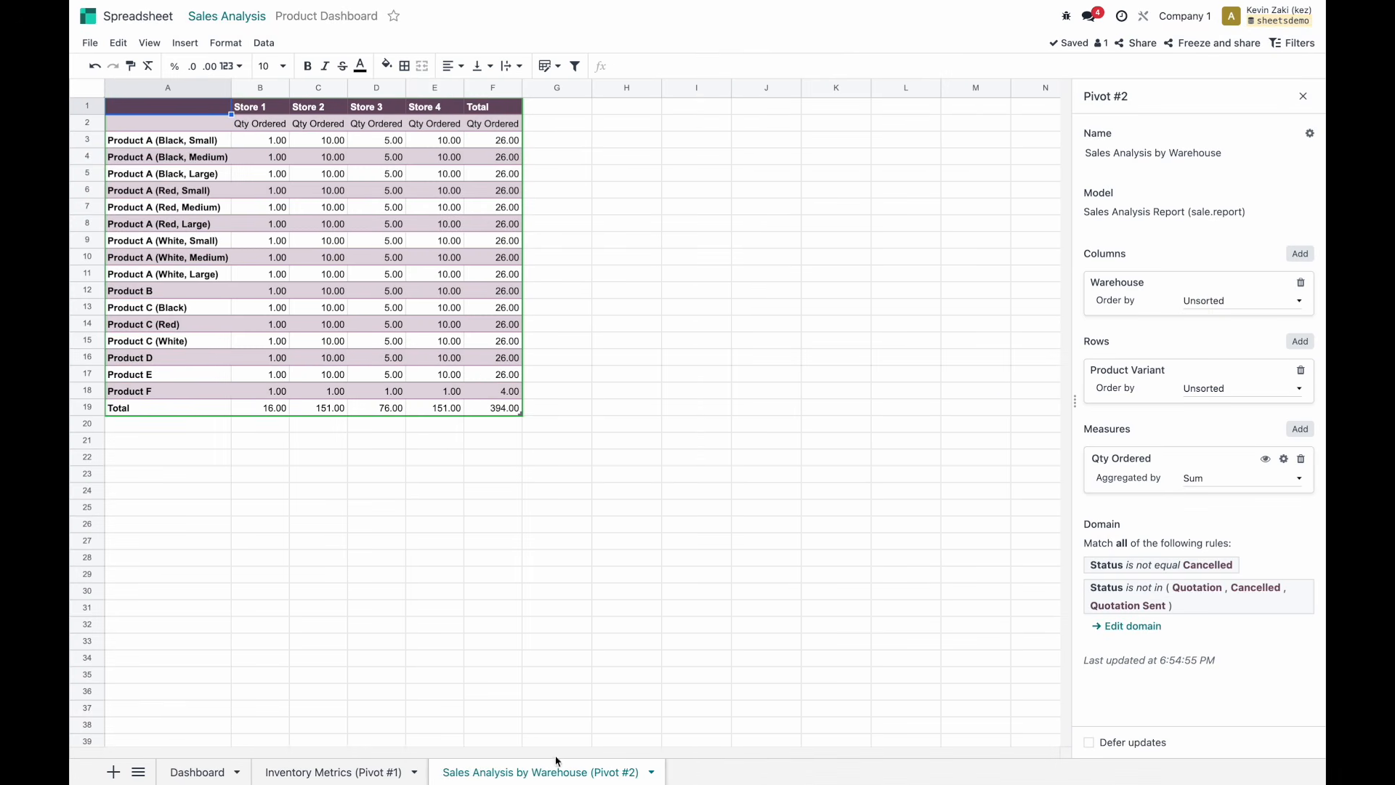
pyautogui.click(1195, 150)
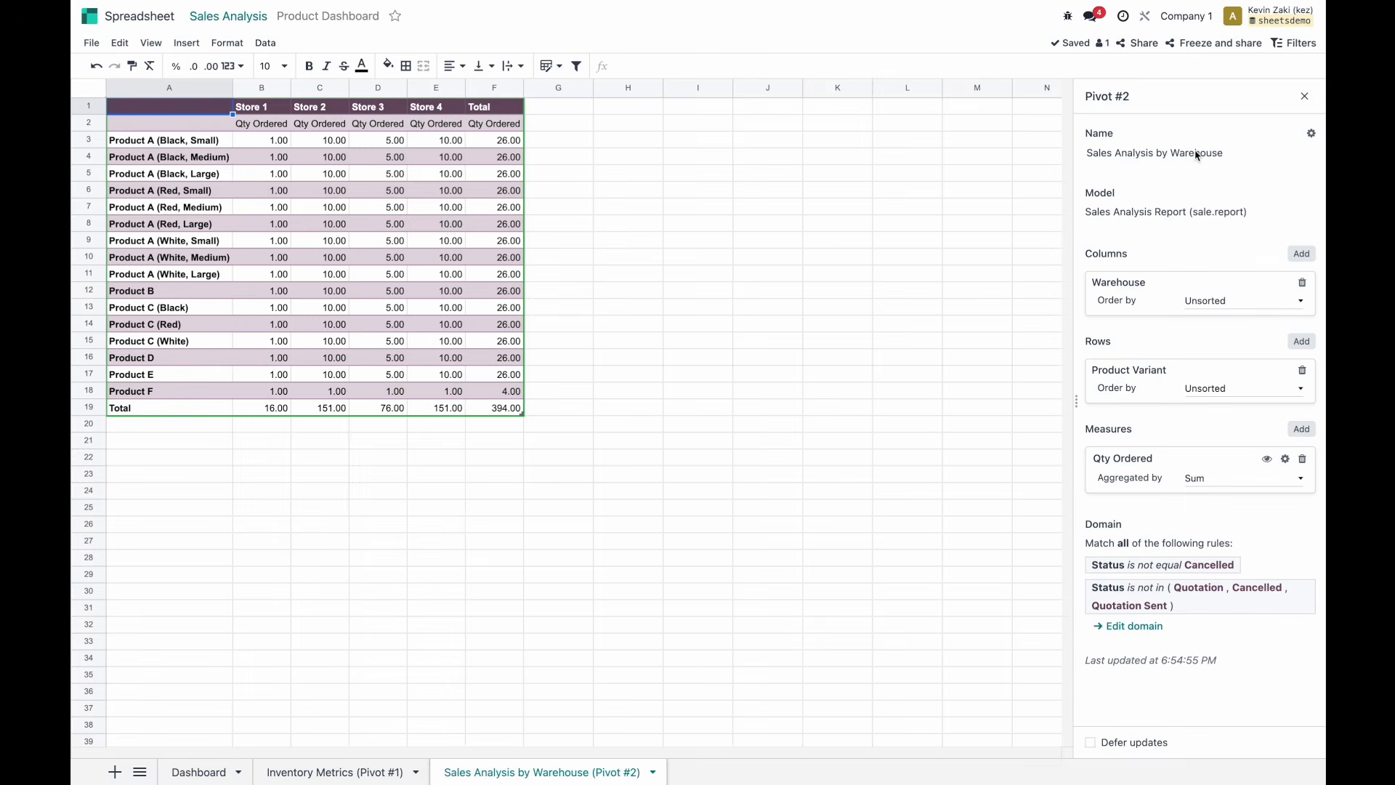
# Rename the pivot to Sales Metrics and its sheet to 'Sales Metrics (Pivot #2)'.
pyautogui.click(1196, 153)
pyautogui.write('Sales Metrics')
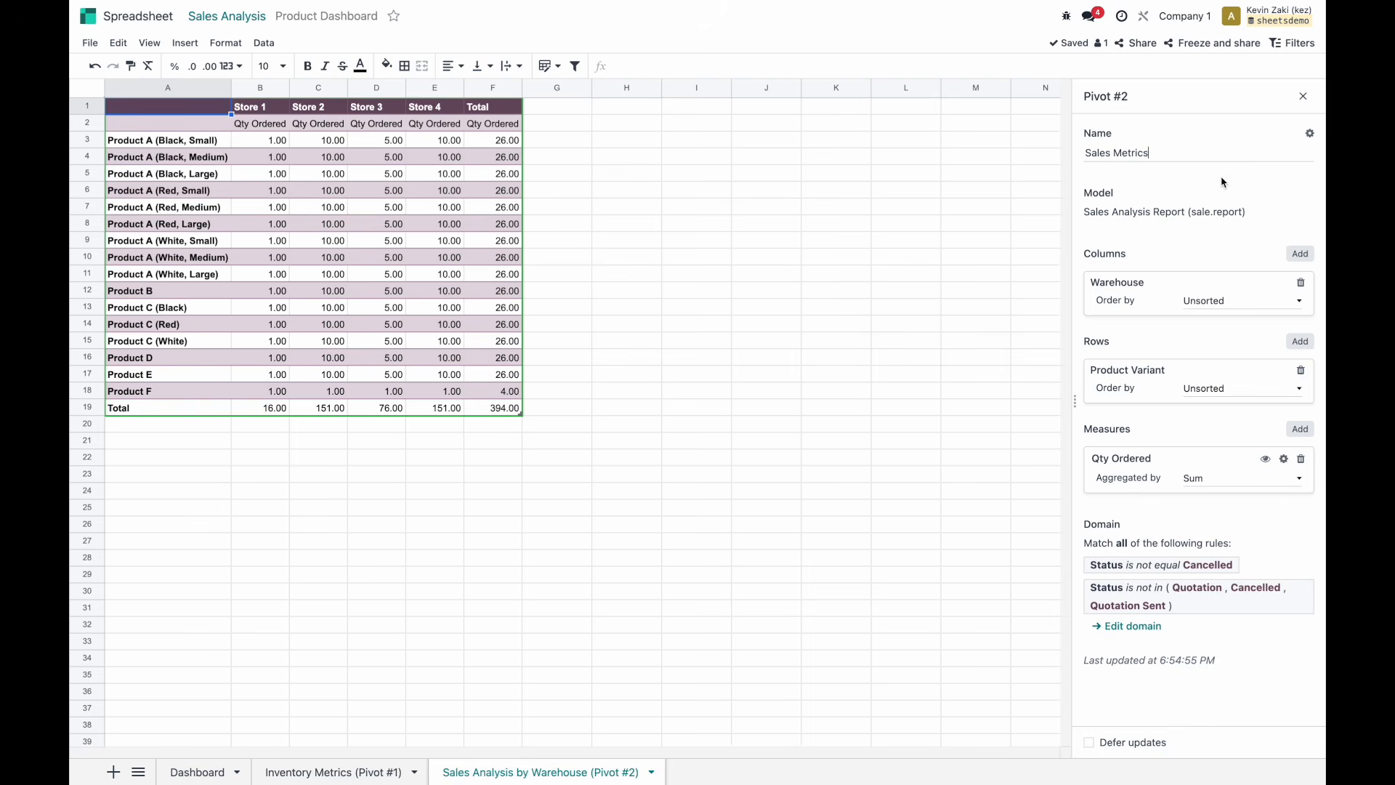
pyautogui.click(1222, 180)
pyautogui.click(522, 776)
pyautogui.click(506, 704)
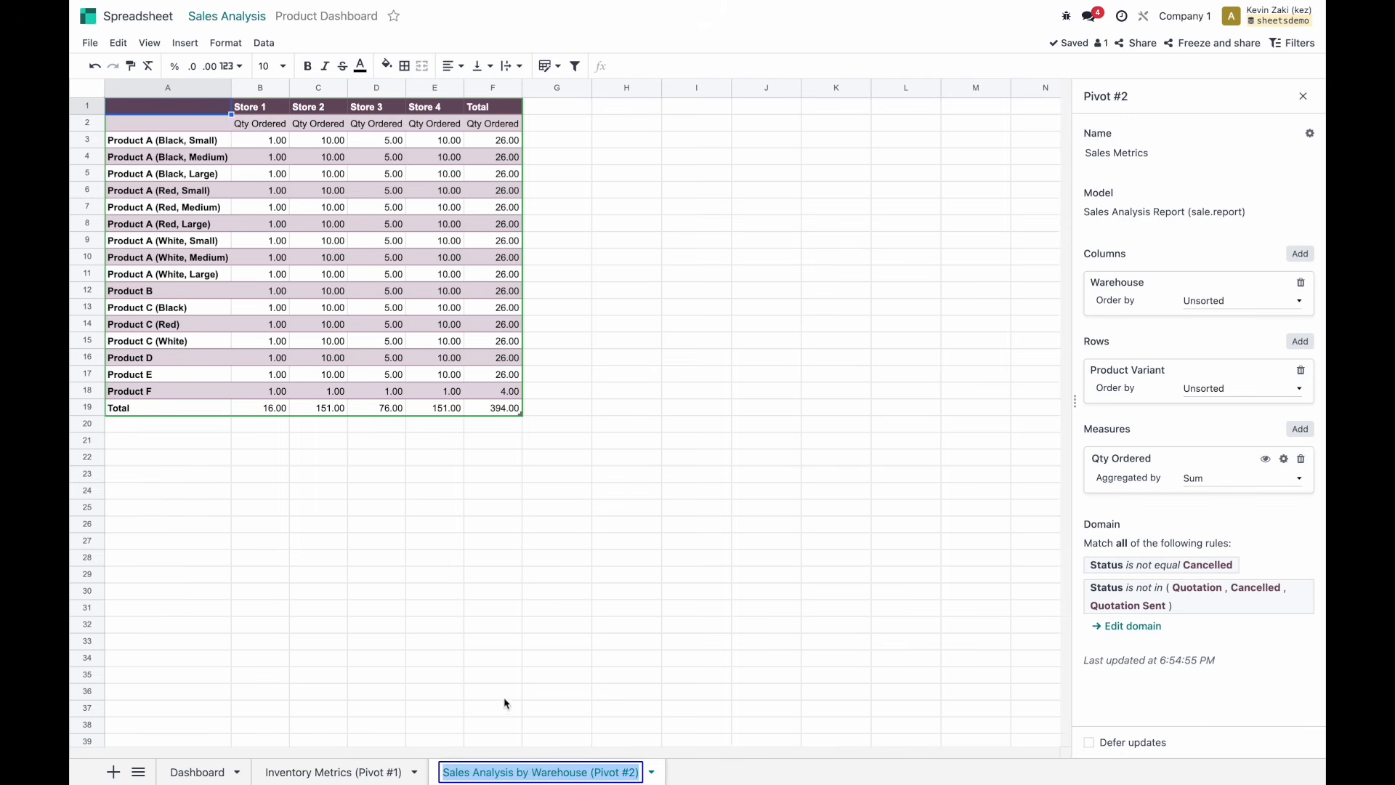
pyautogui.write('Sales Metrics (Pivot #2)')
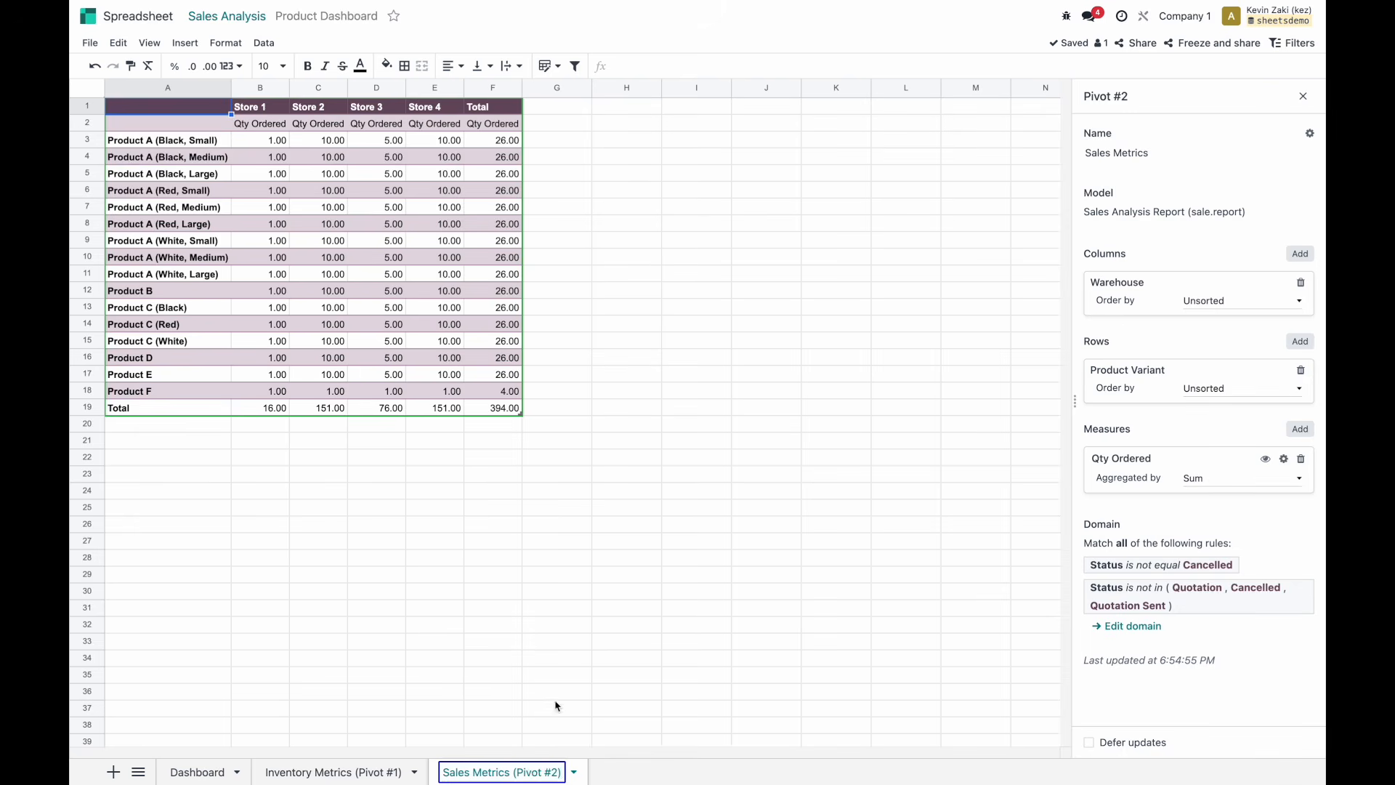
pyautogui.click(594, 778)
# Colour the Sales Metrics sheet tab purple and return to the Odoo home menu.
pyautogui.rightClick(549, 779)
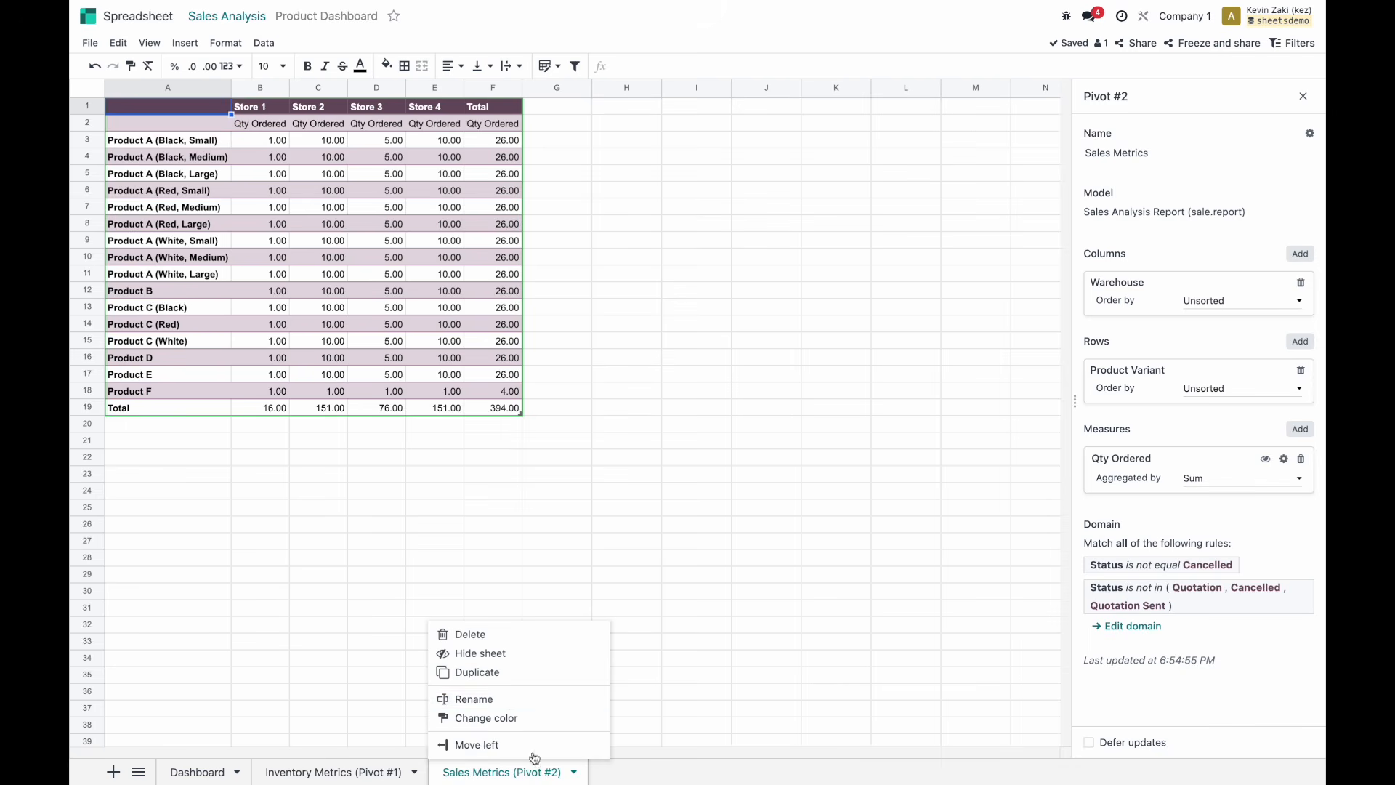
pyautogui.click(509, 716)
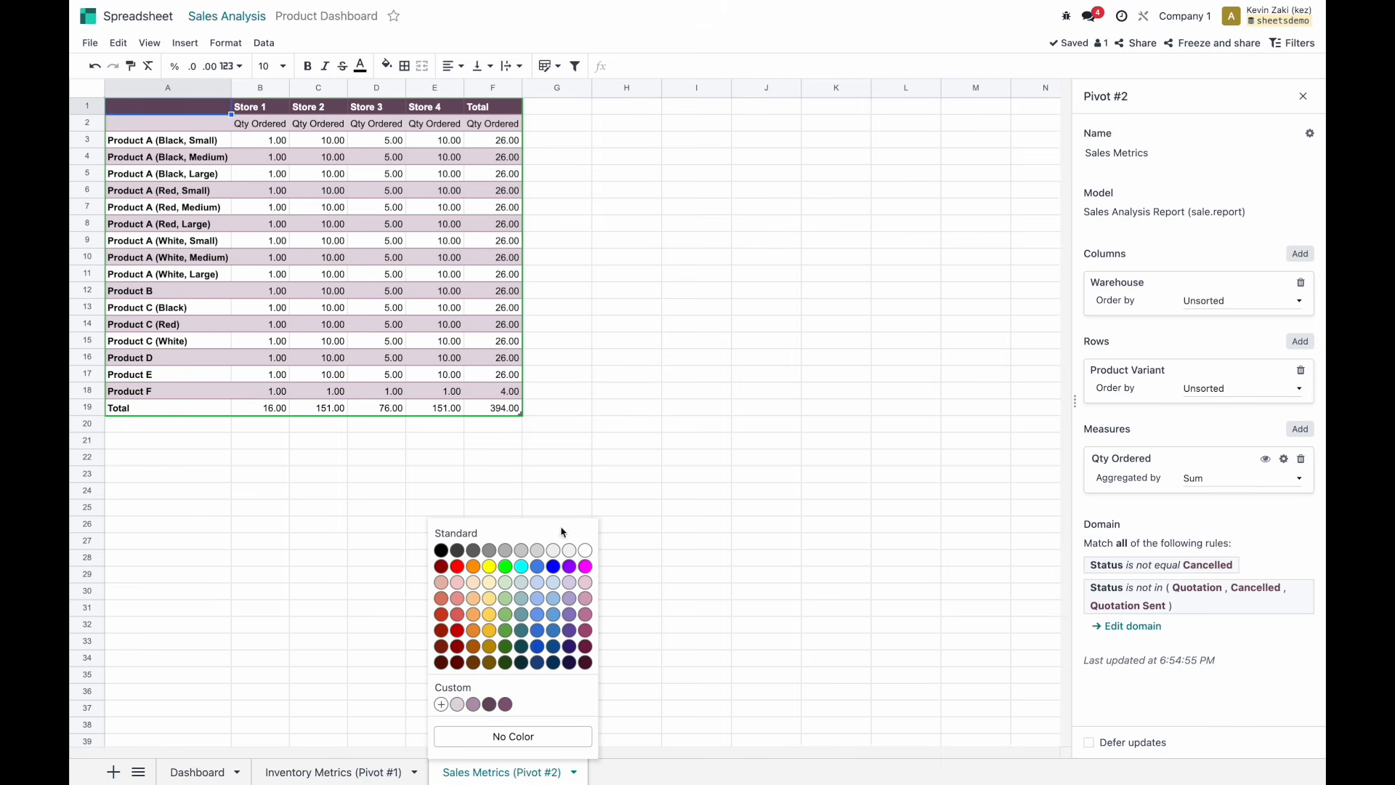
pyautogui.click(569, 567)
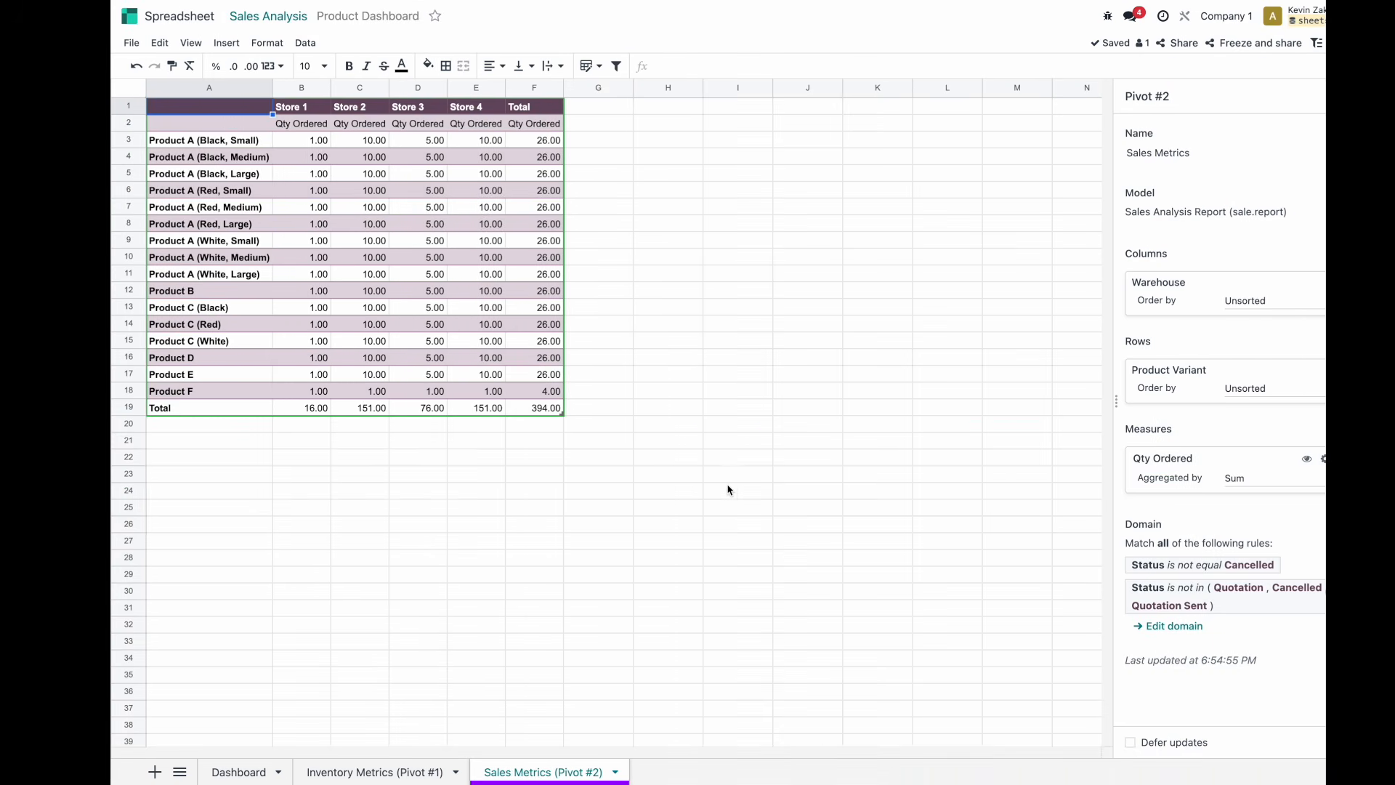
pyautogui.click(581, 372)
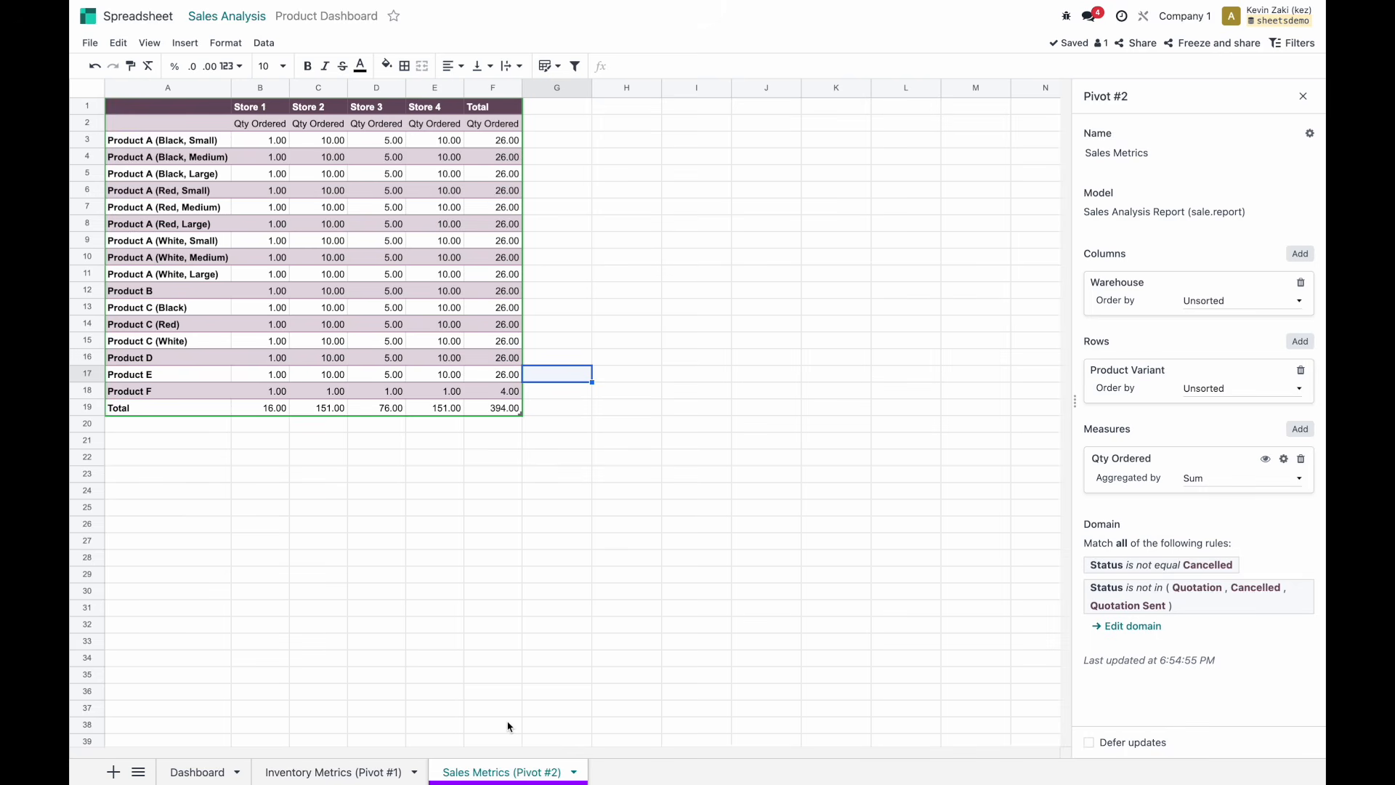
pyautogui.click(88, 16)
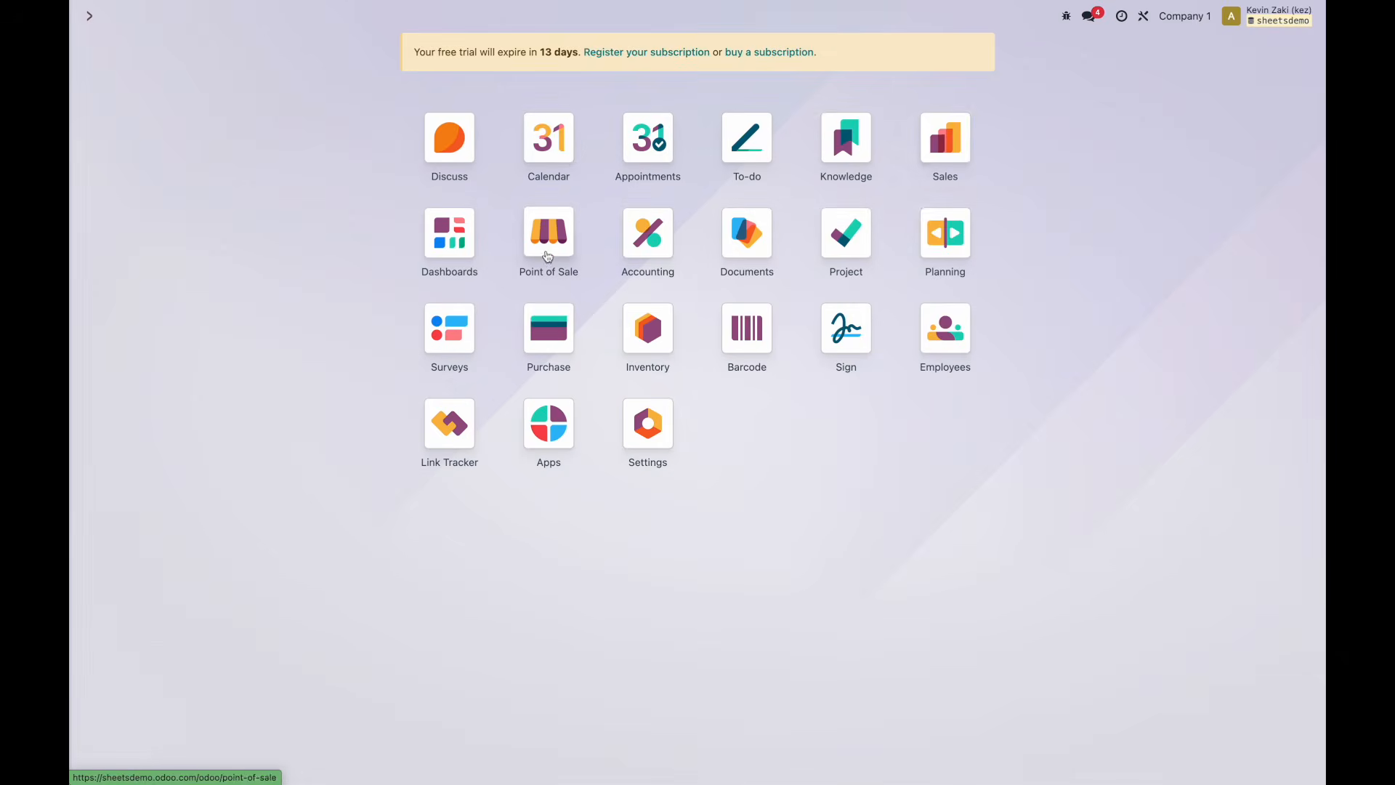
# Open Sales > Reporting > Sales as a pivot and show its list of measures.
pyautogui.click(952, 138)
pyautogui.click(344, 24)
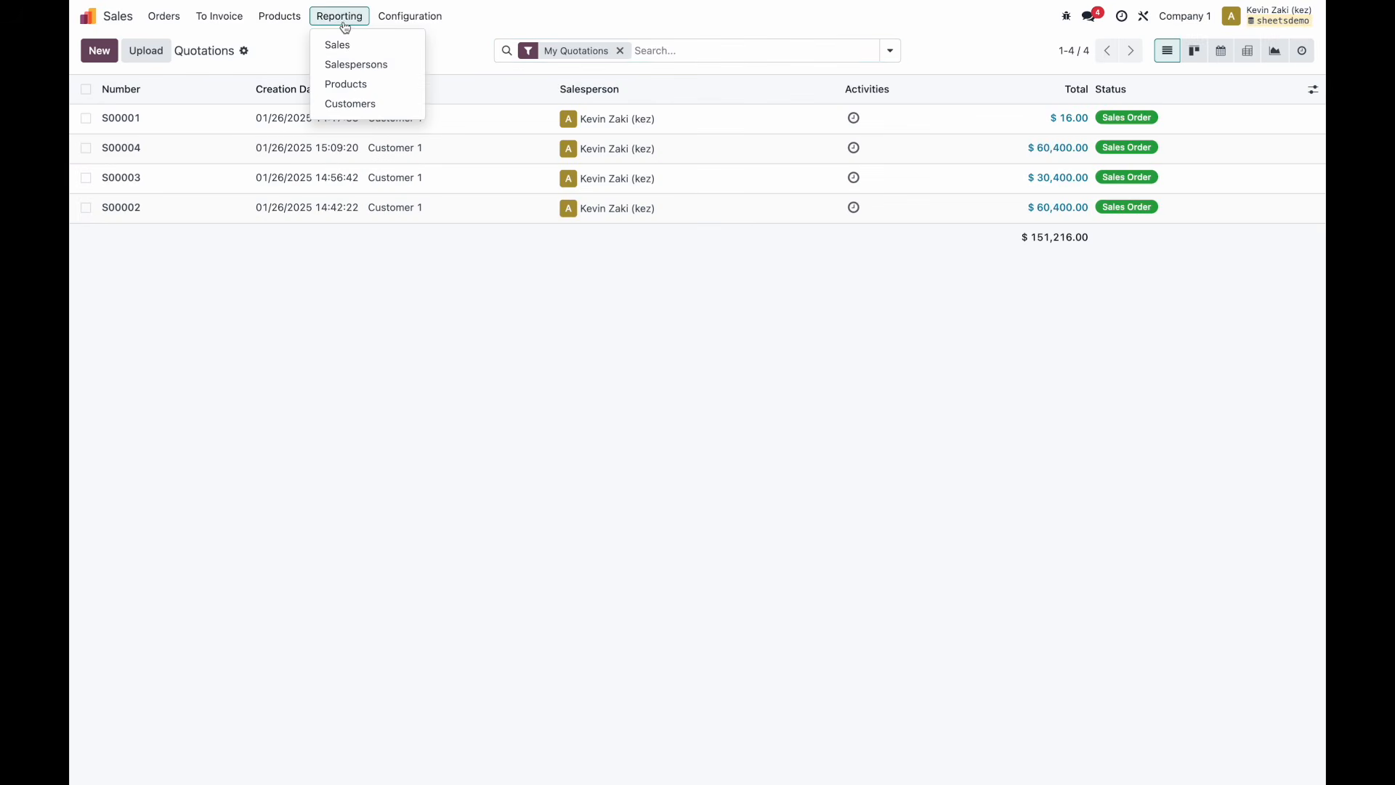
pyautogui.click(345, 44)
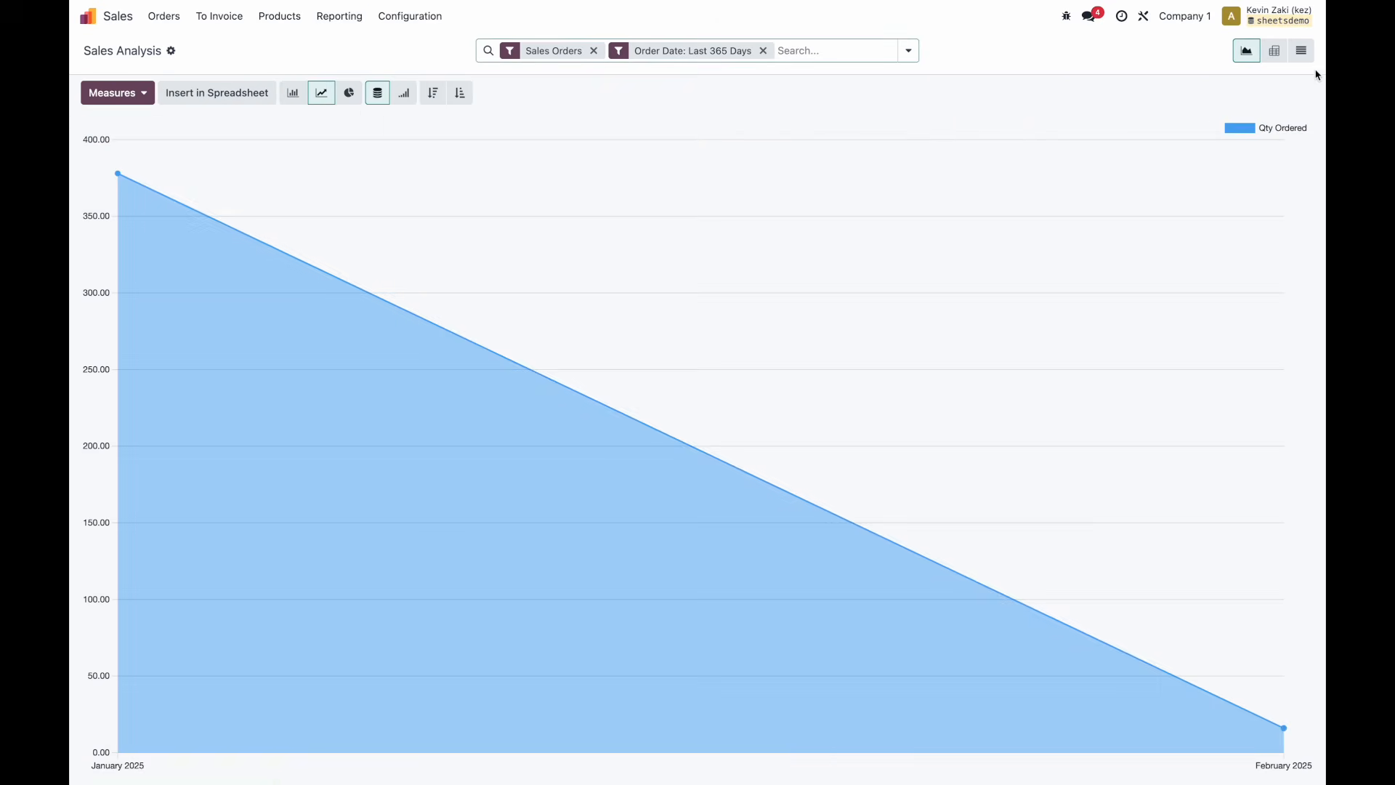
pyautogui.click(1274, 50)
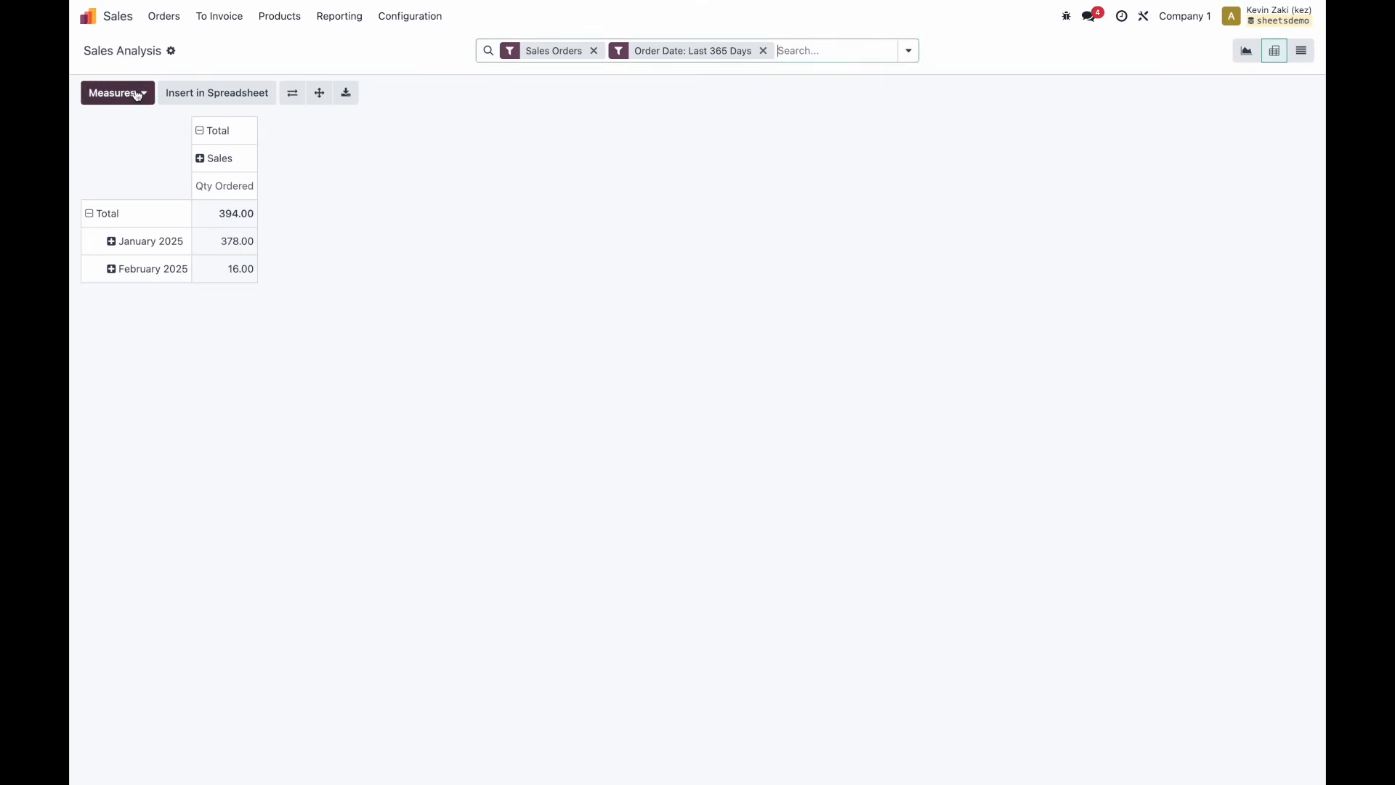
pyautogui.click(137, 94)
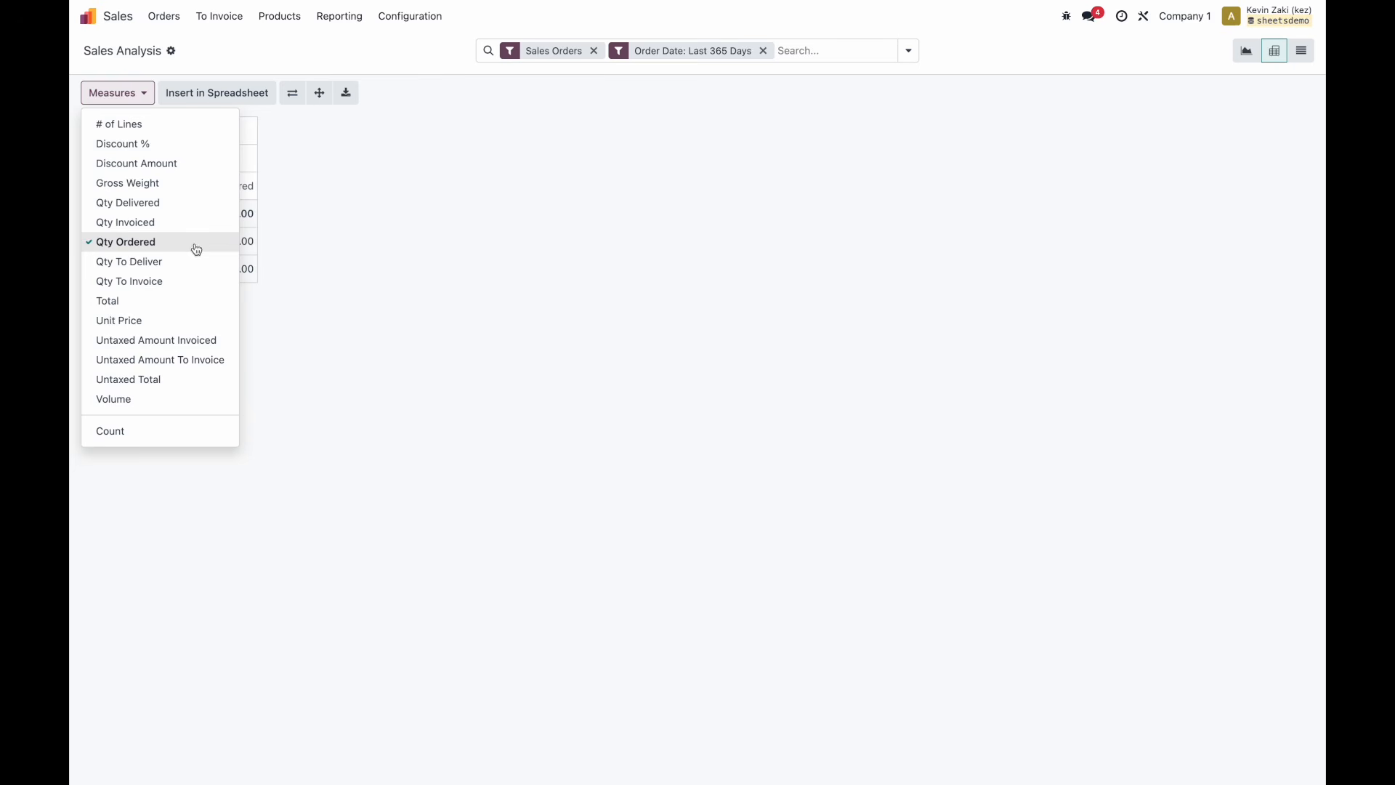
# Open Sales Analysis by Products as a pivot and review its measures, Qty Ordered totalling 394.00.
pyautogui.click(324, 220)
pyautogui.click(88, 17)
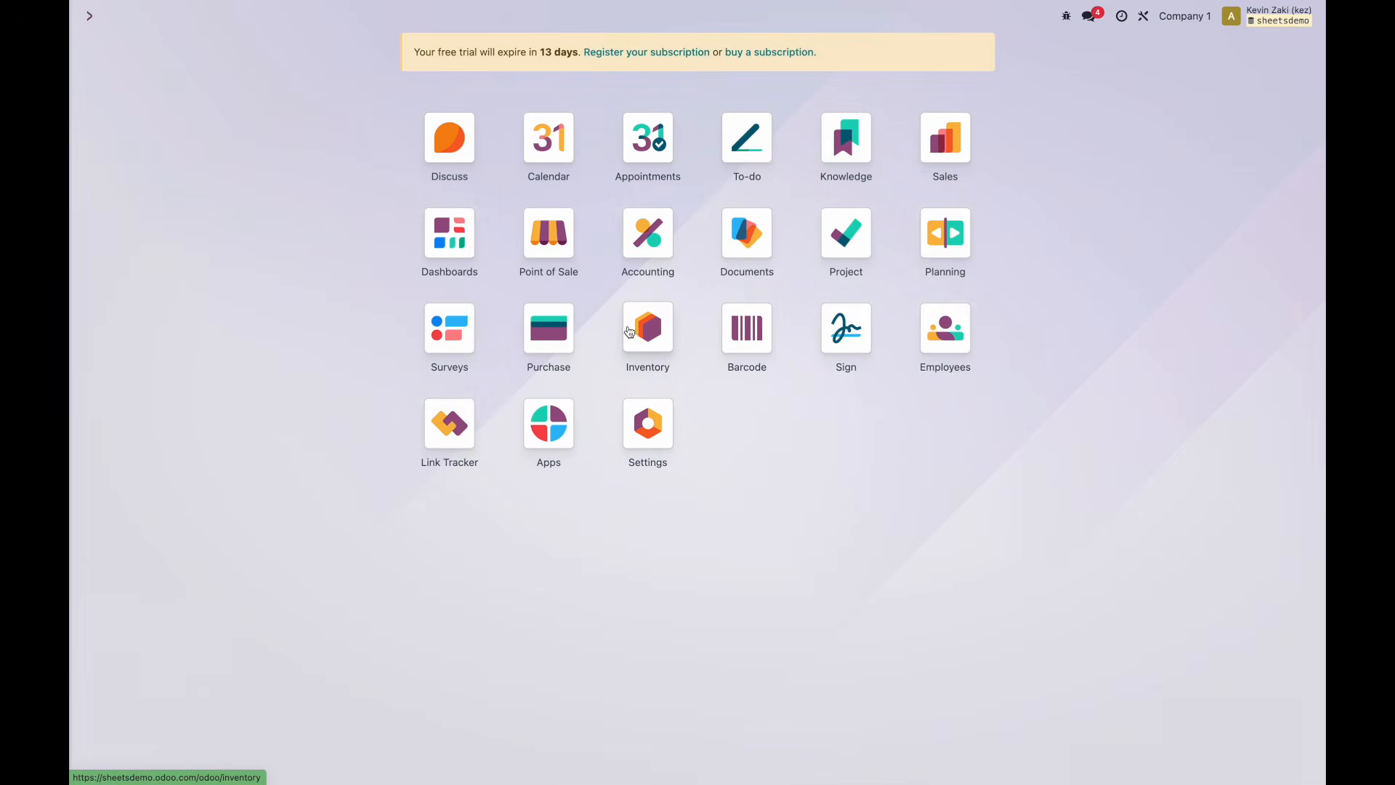
pyautogui.click(945, 156)
pyautogui.click(343, 32)
pyautogui.click(364, 83)
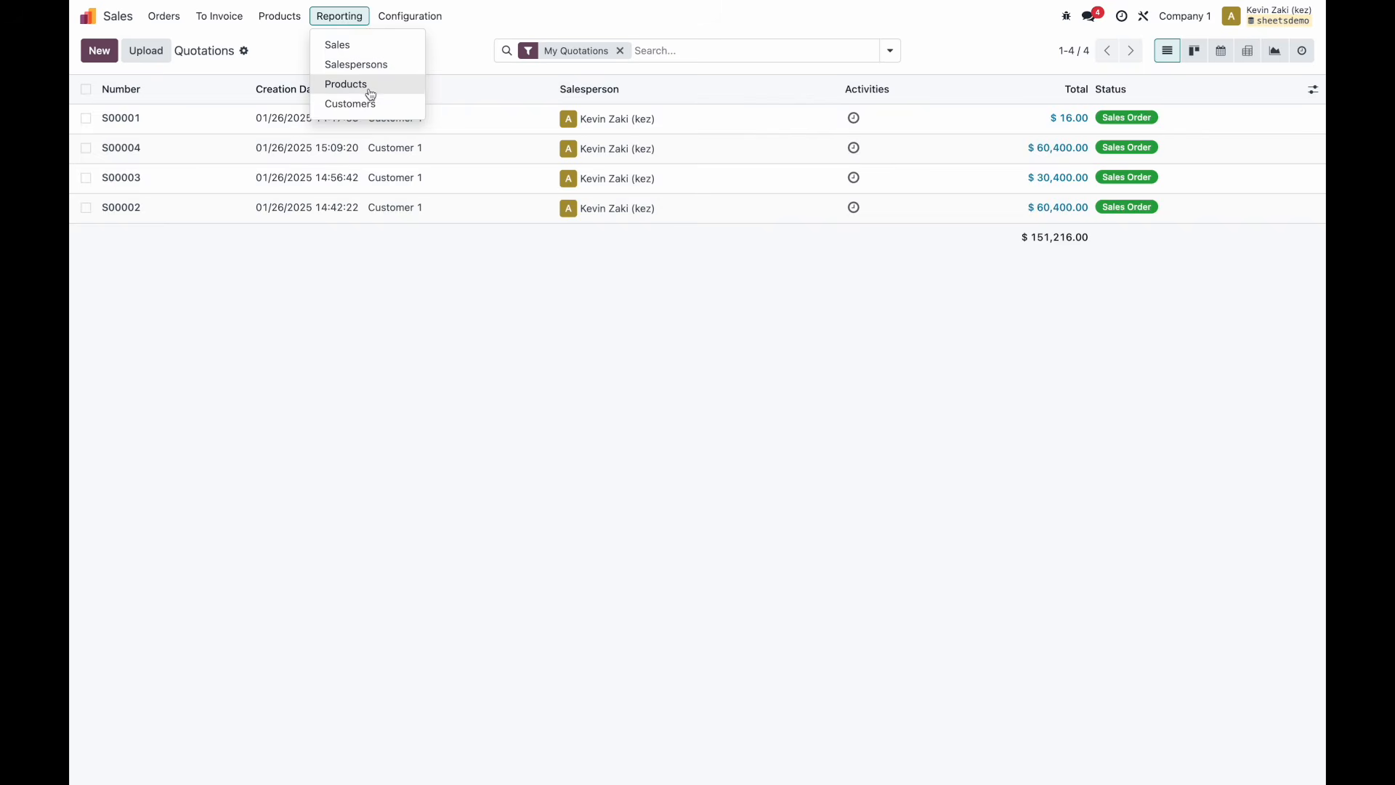
pyautogui.click(1301, 50)
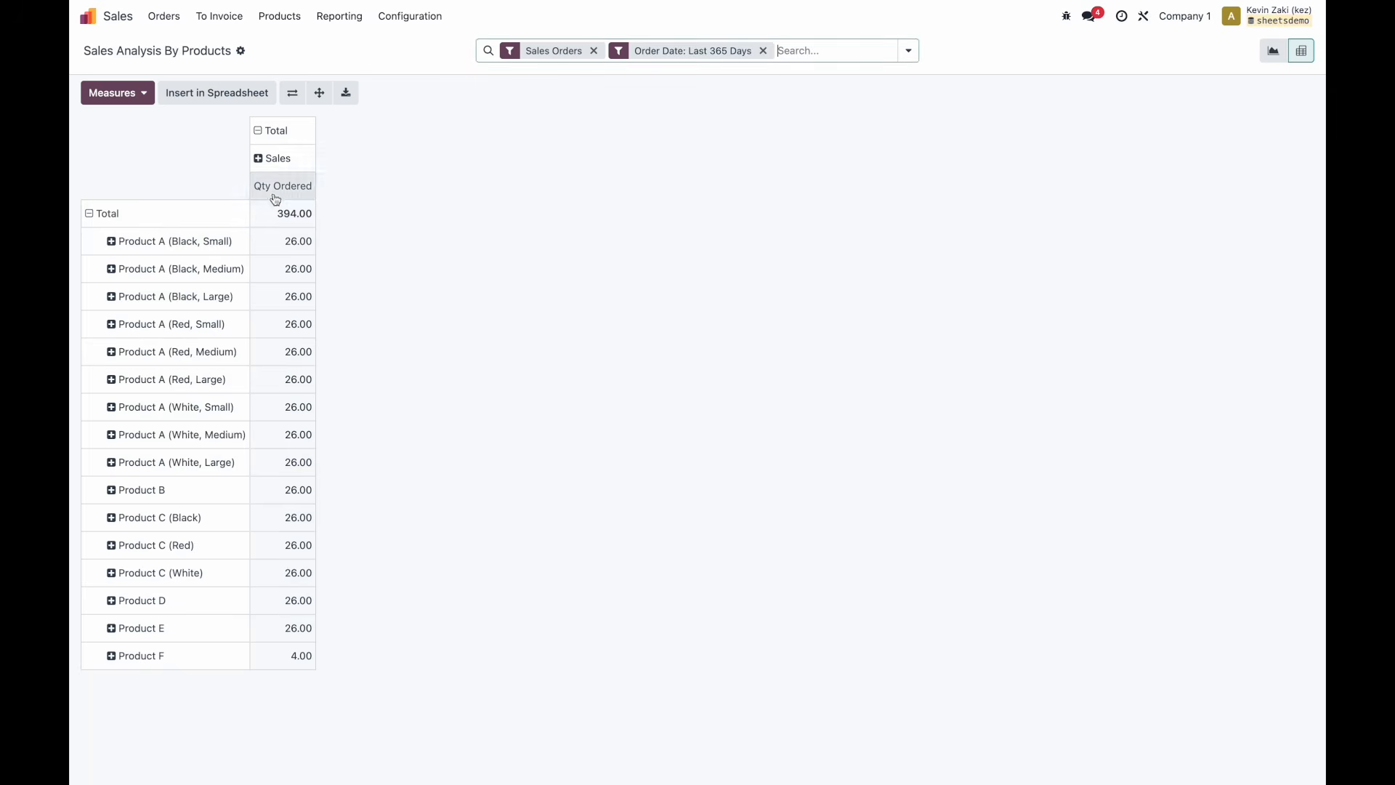
pyautogui.click(94, 93)
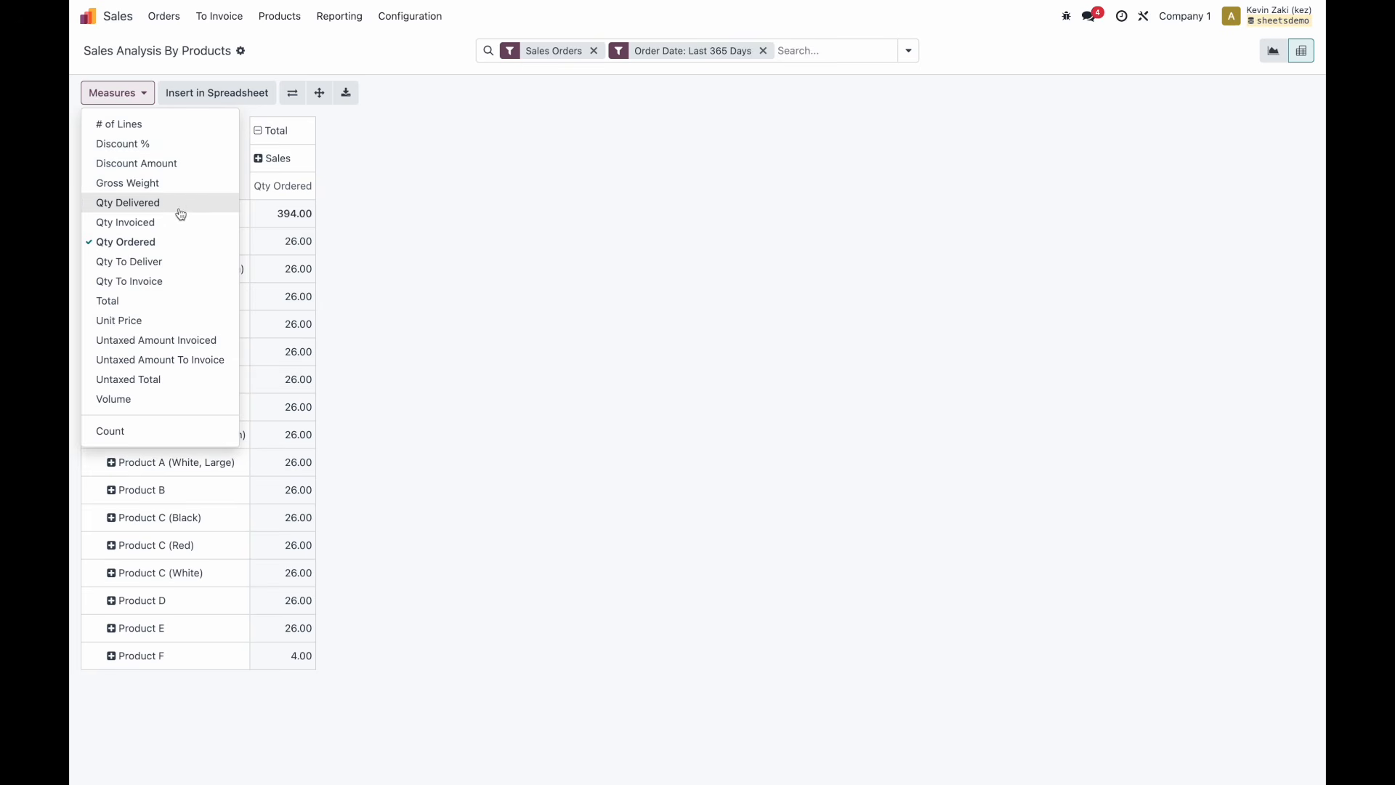
pyautogui.click(415, 274)
# Enable the Margins pricing option in Sales settings, found by searching 'margin', and save.
pyautogui.moveTo(364, 0)
pyautogui.click(396, 16)
pyautogui.click(398, 45)
pyautogui.write('margin')
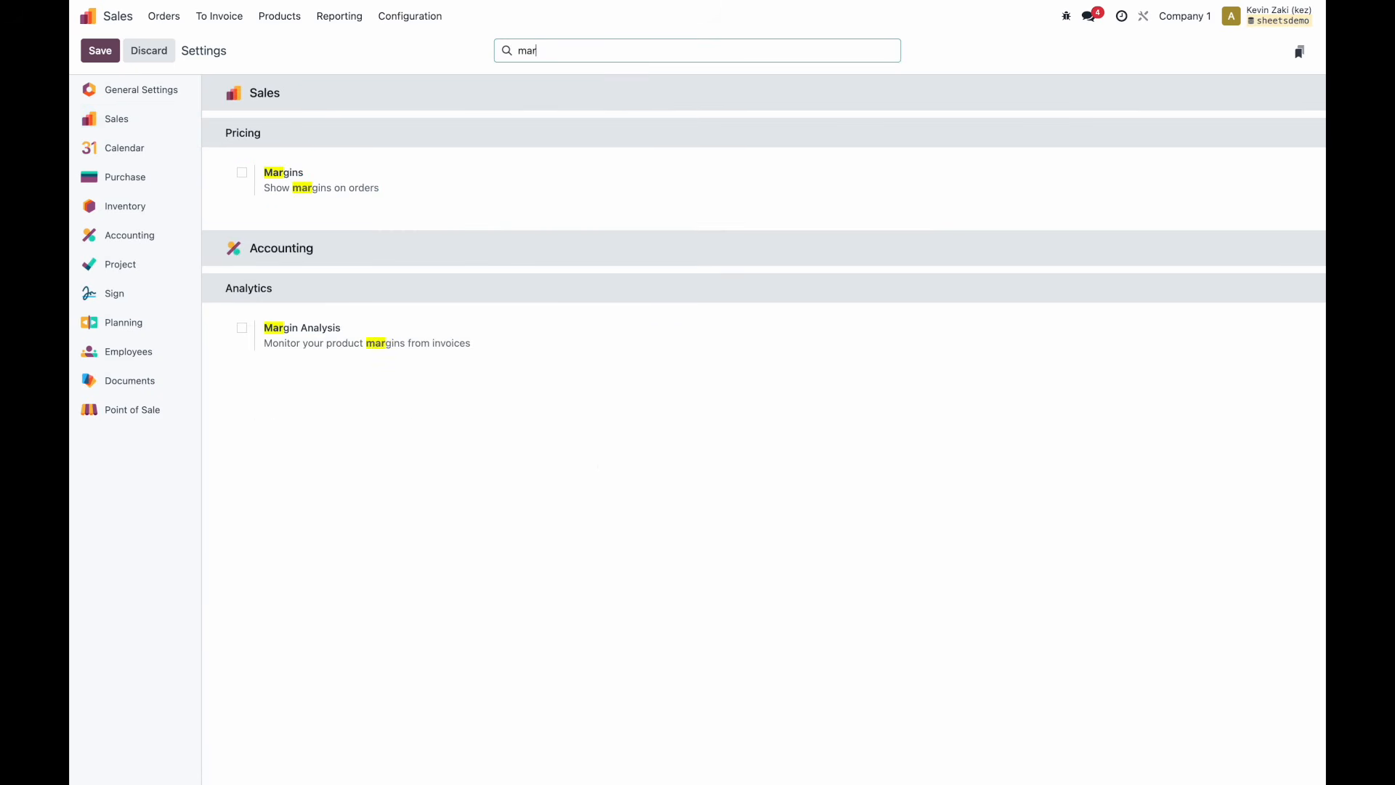
pyautogui.click(243, 173)
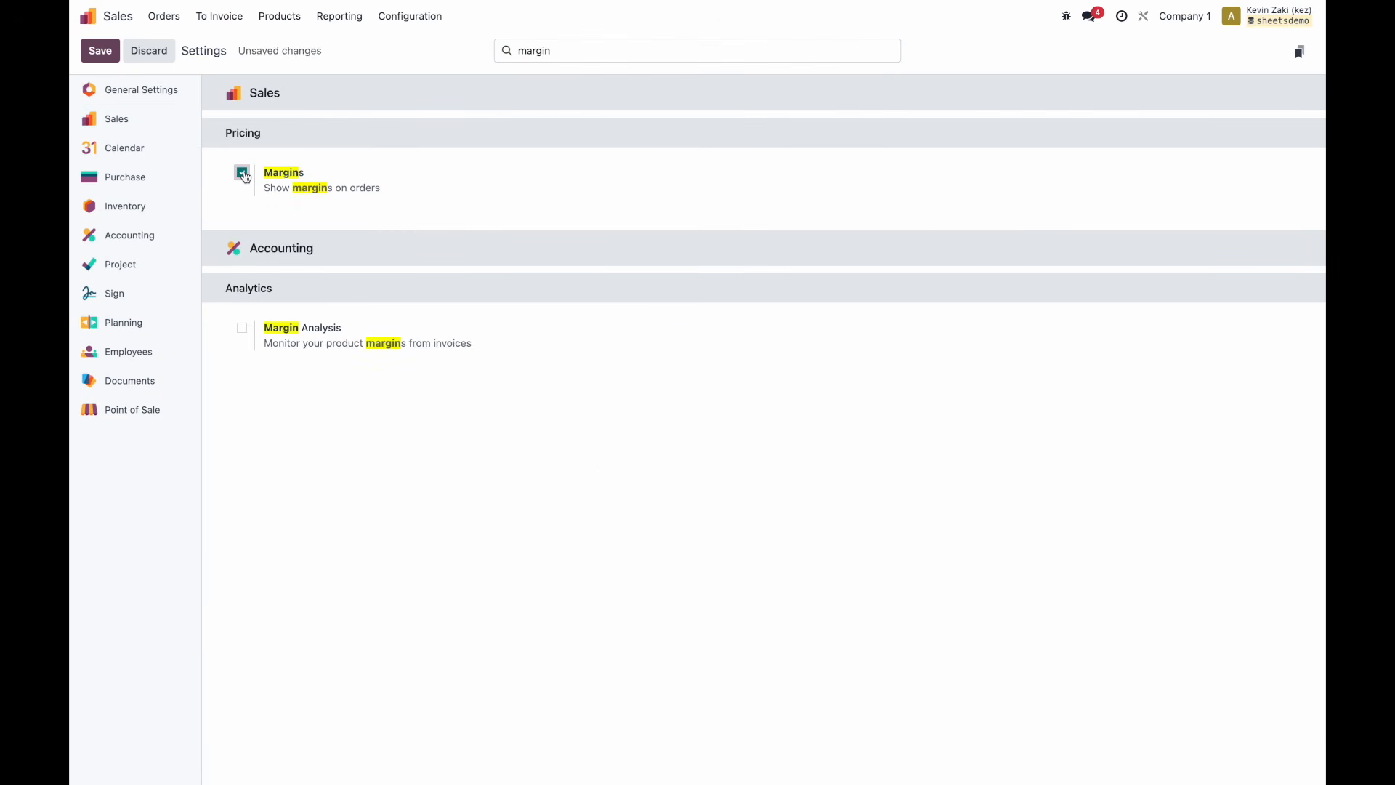
pyautogui.click(242, 328)
pyautogui.click(109, 47)
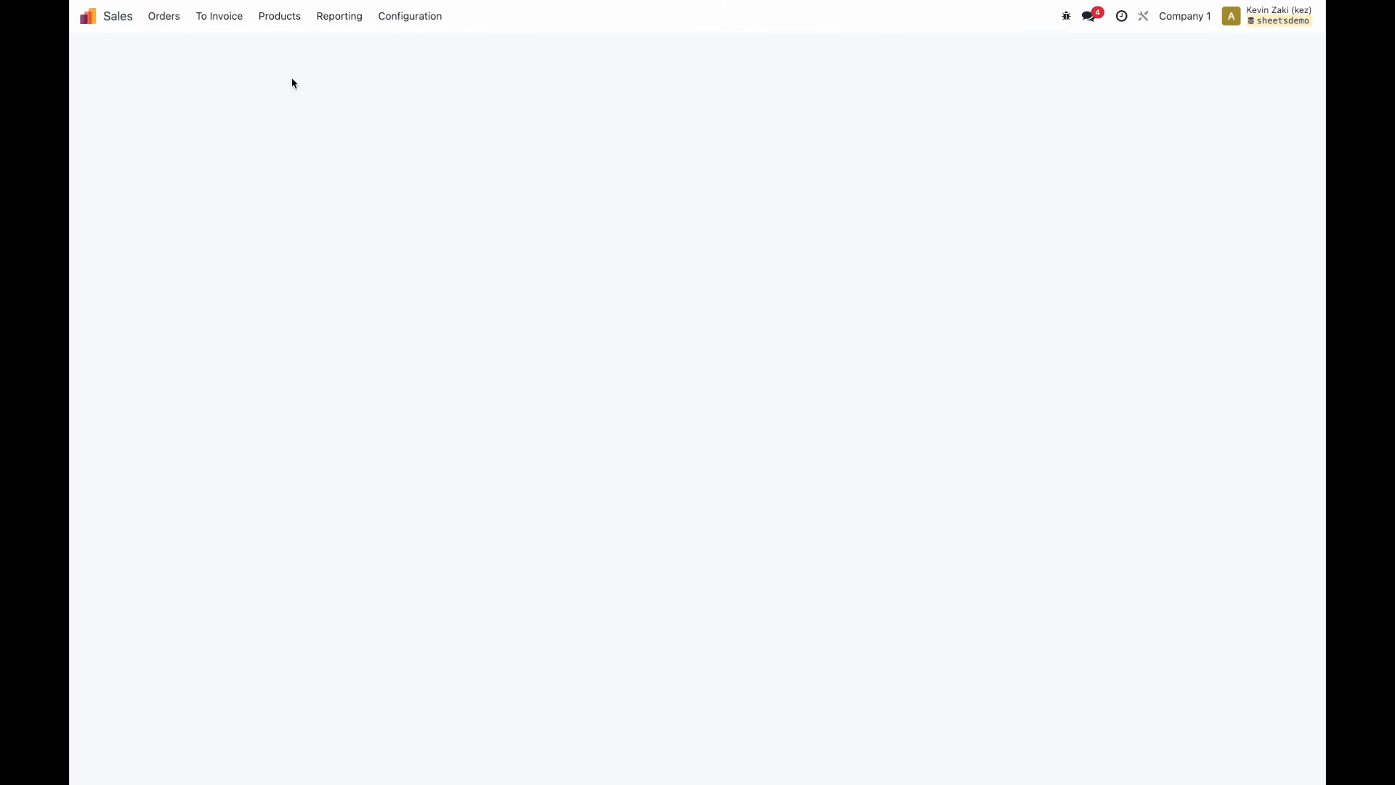
# Open the Sales Analysis pivot and add Margin and Total as measures.
pyautogui.click(340, 16)
pyautogui.click(344, 52)
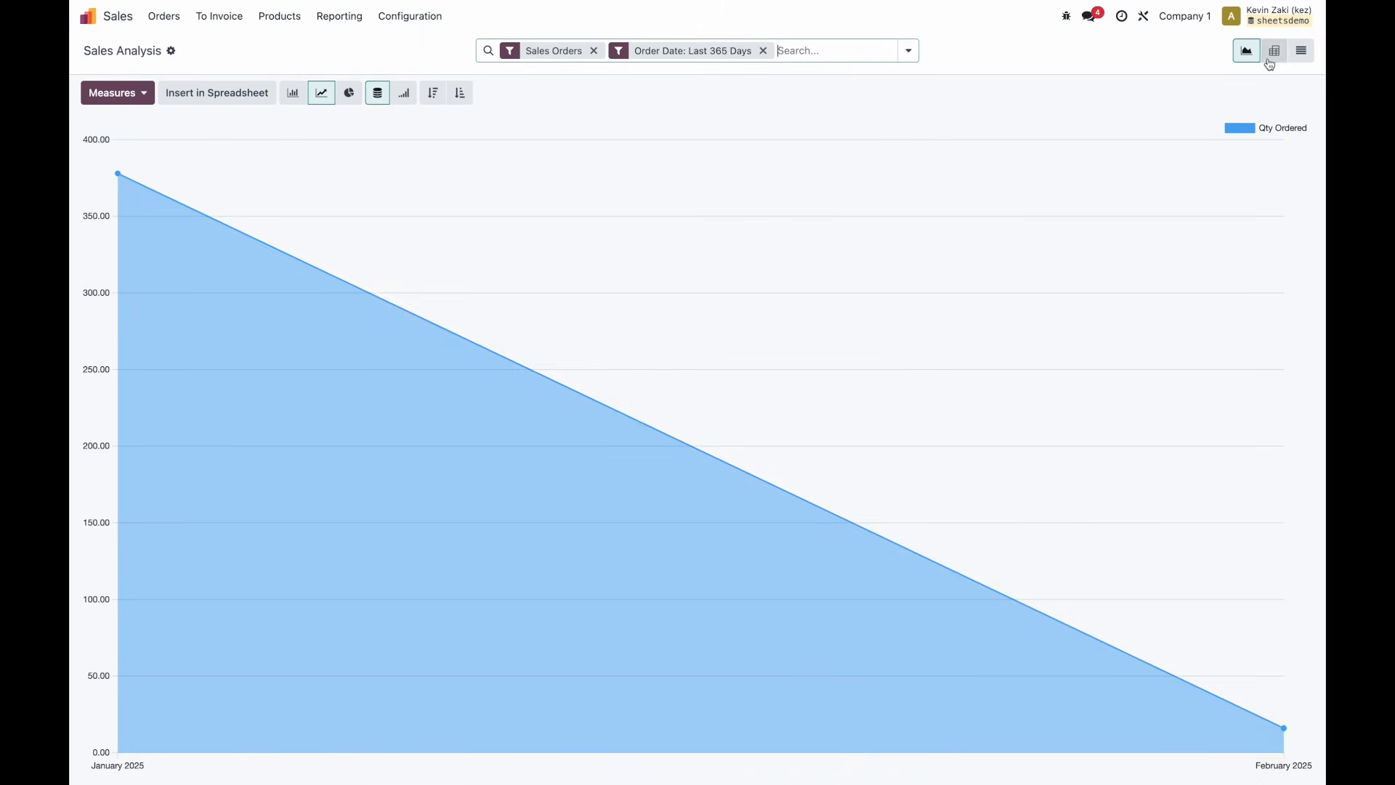
pyautogui.click(1274, 52)
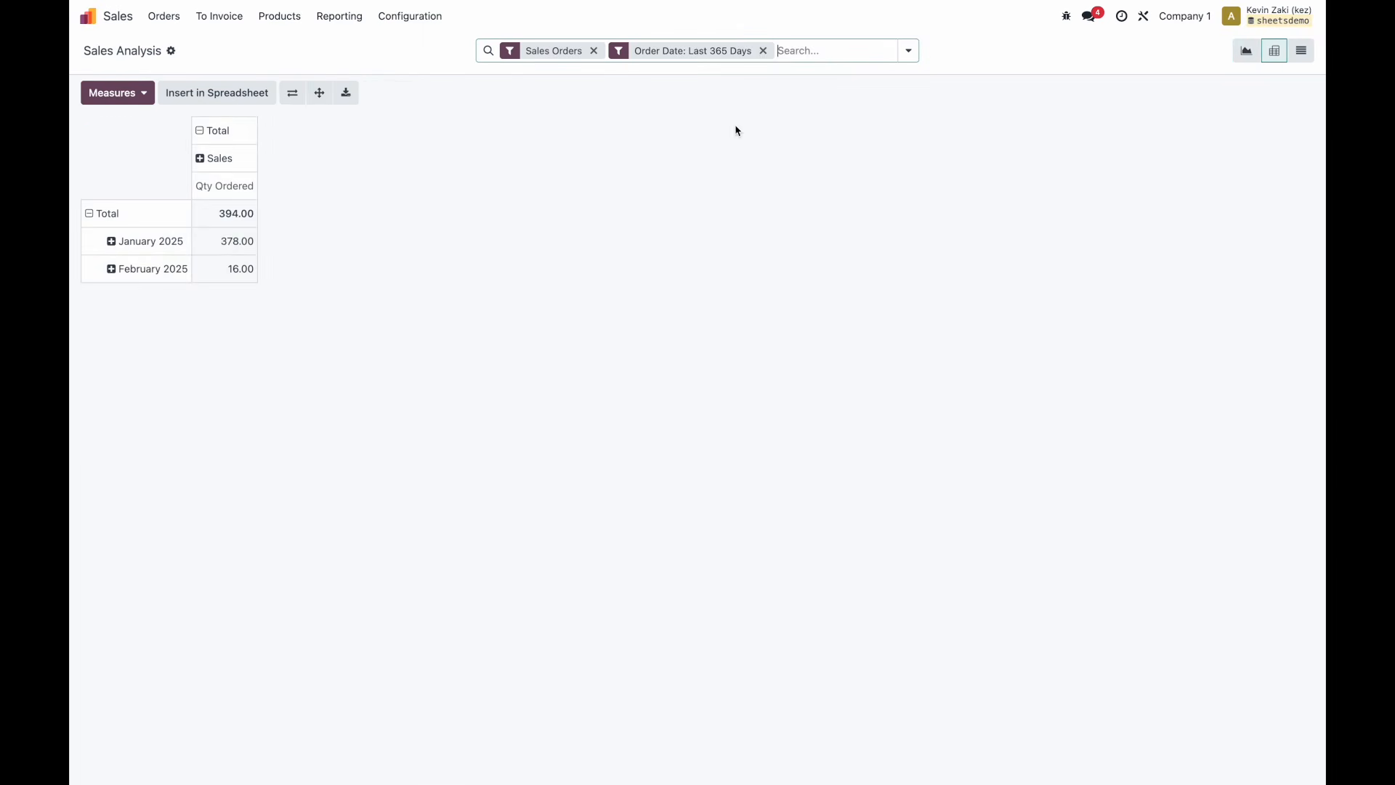
pyautogui.click(112, 95)
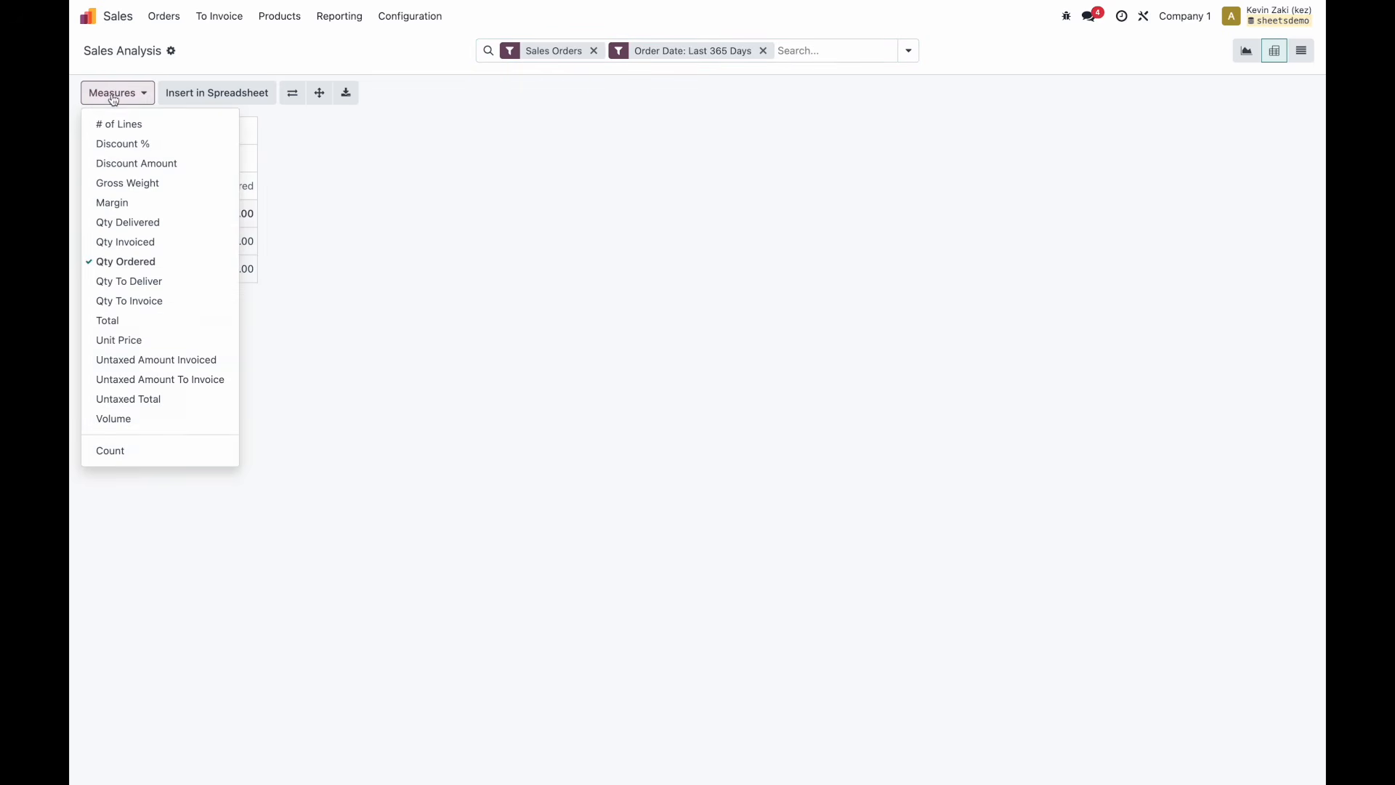
pyautogui.click(142, 209)
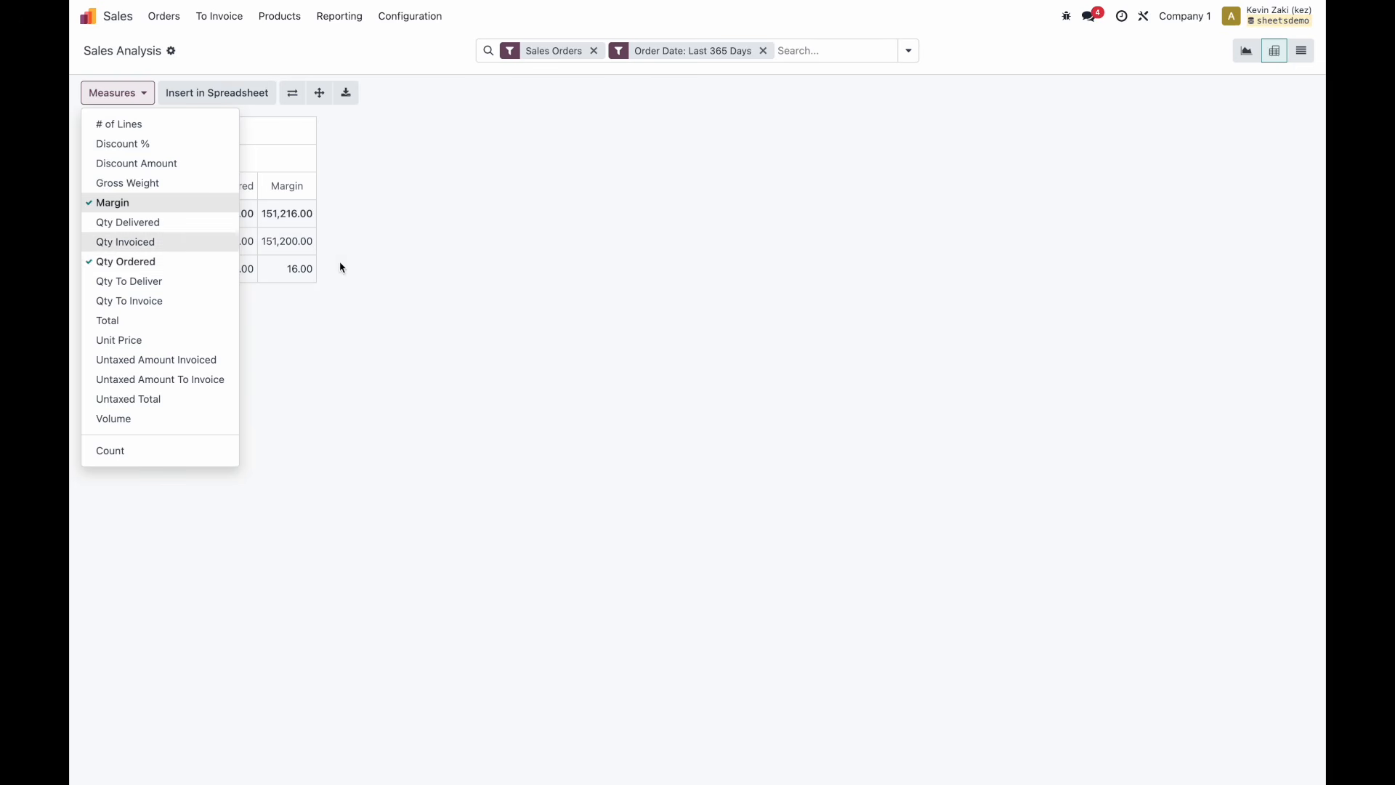
pyautogui.click(163, 321)
pyautogui.click(316, 320)
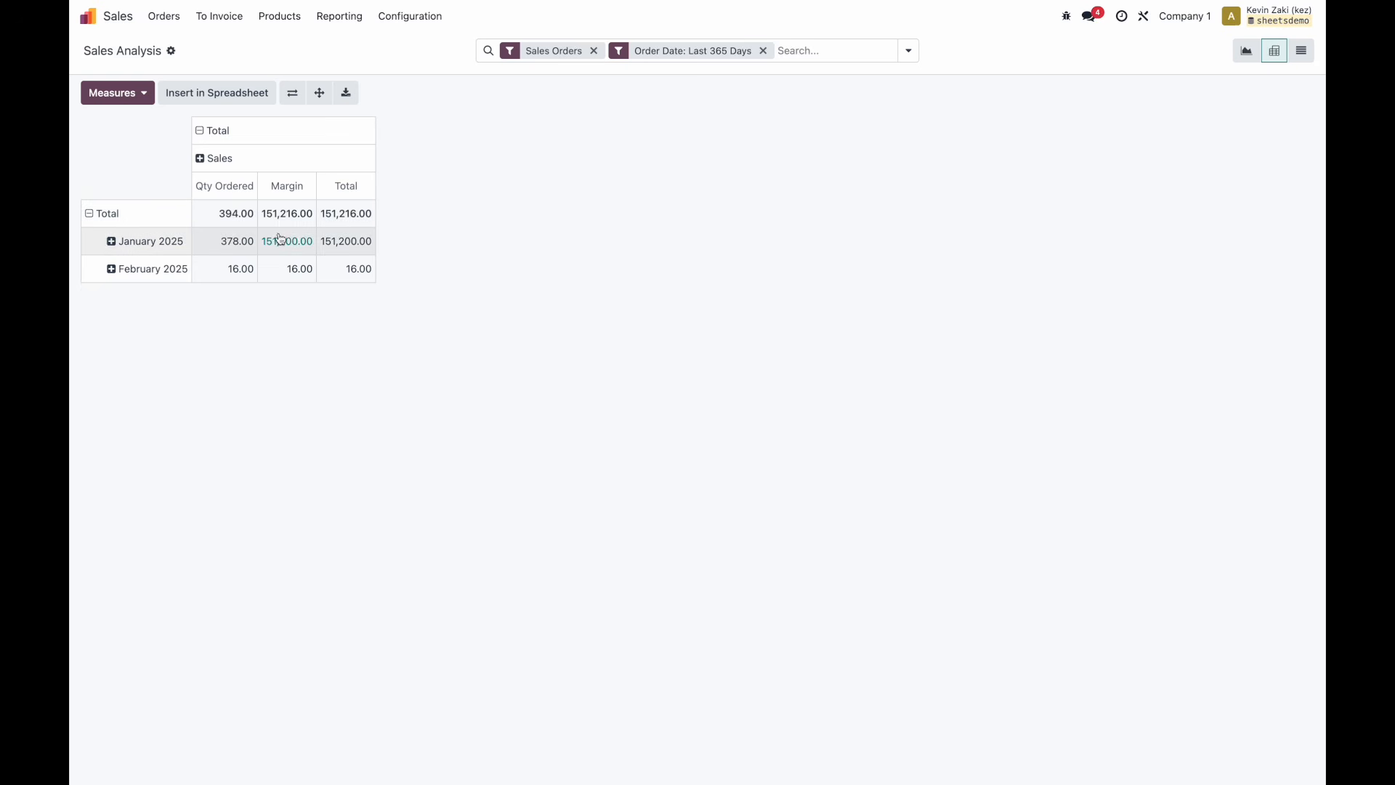
pyautogui.click(133, 103)
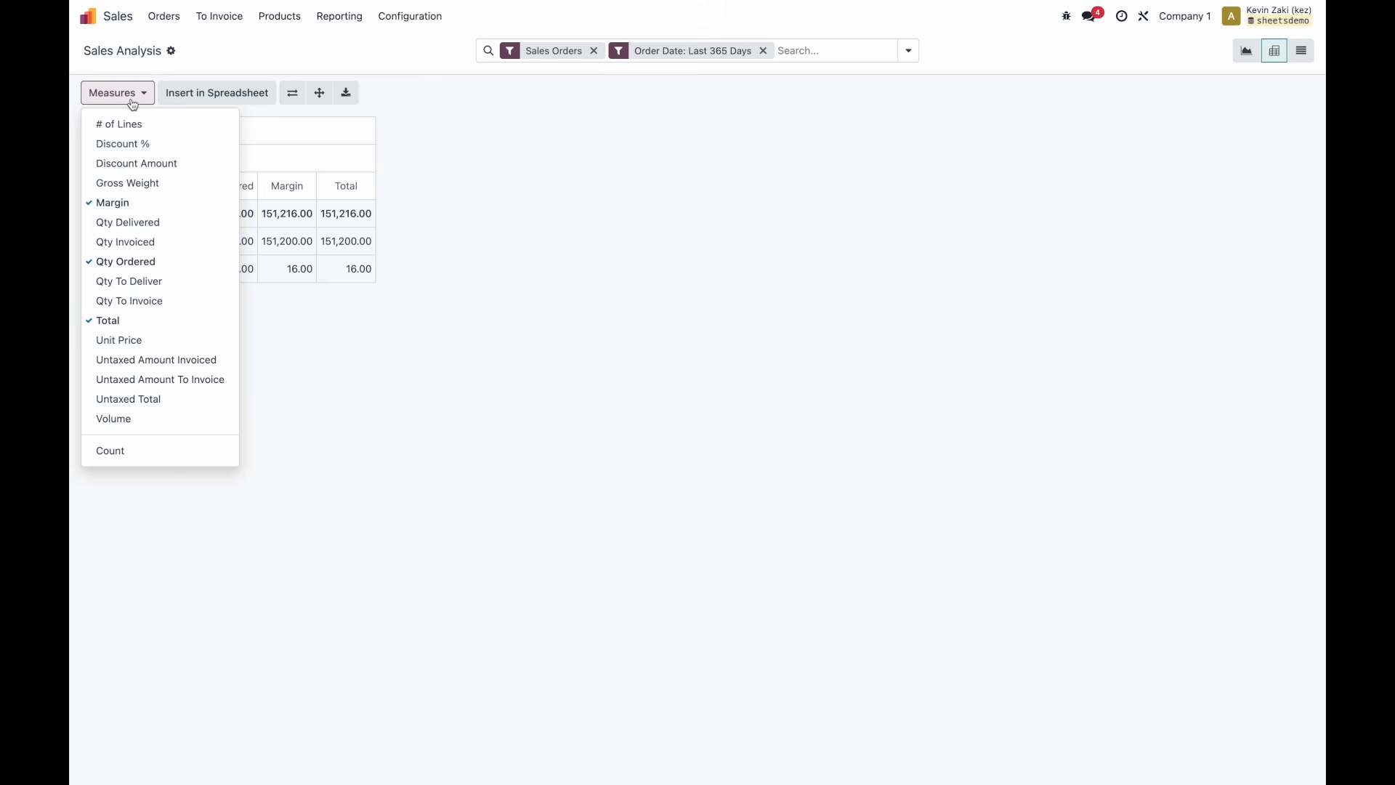
pyautogui.click(592, 264)
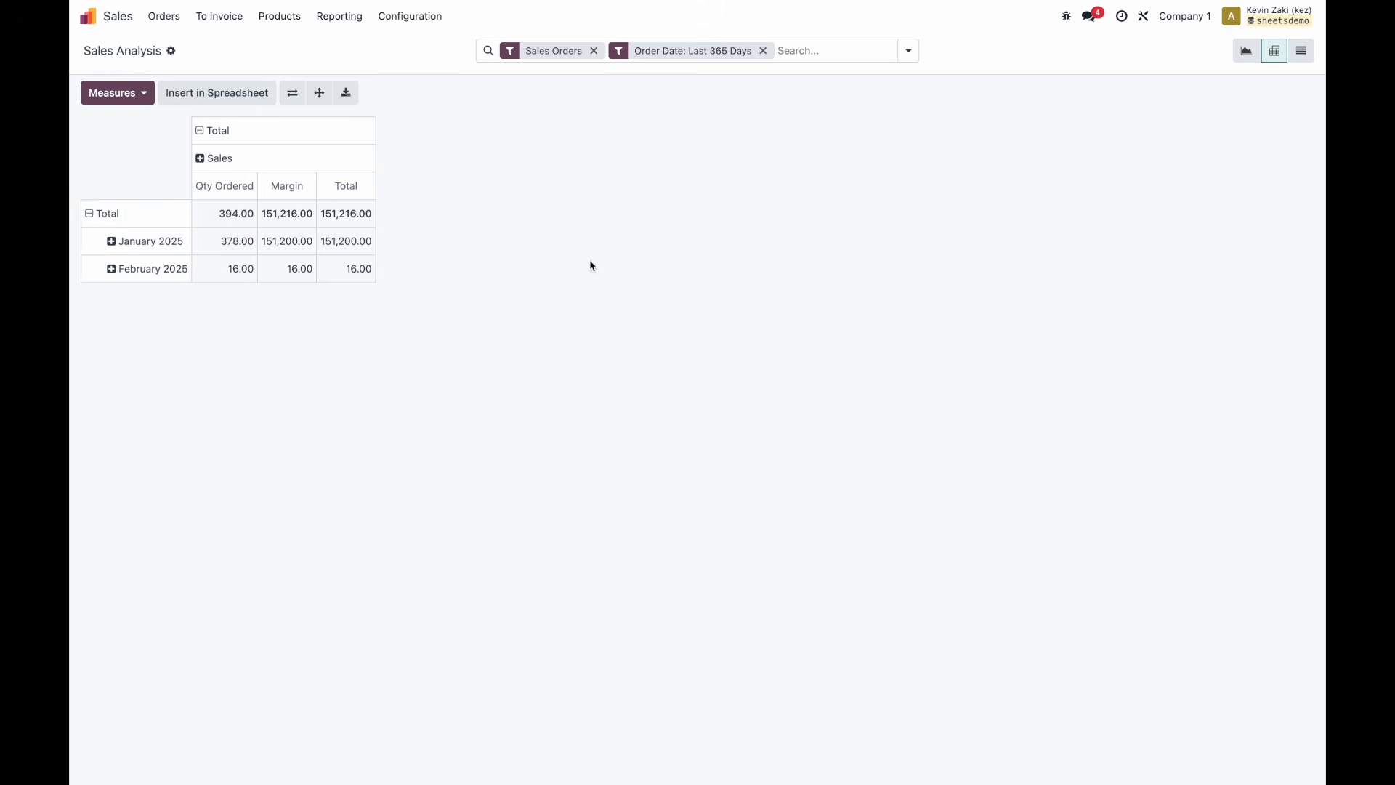
# Group pivot rows by Product Variant and columns by Warehouse (Store 1–4).
pyautogui.click(102, 213)
pyautogui.click(101, 213)
pyautogui.click(170, 346)
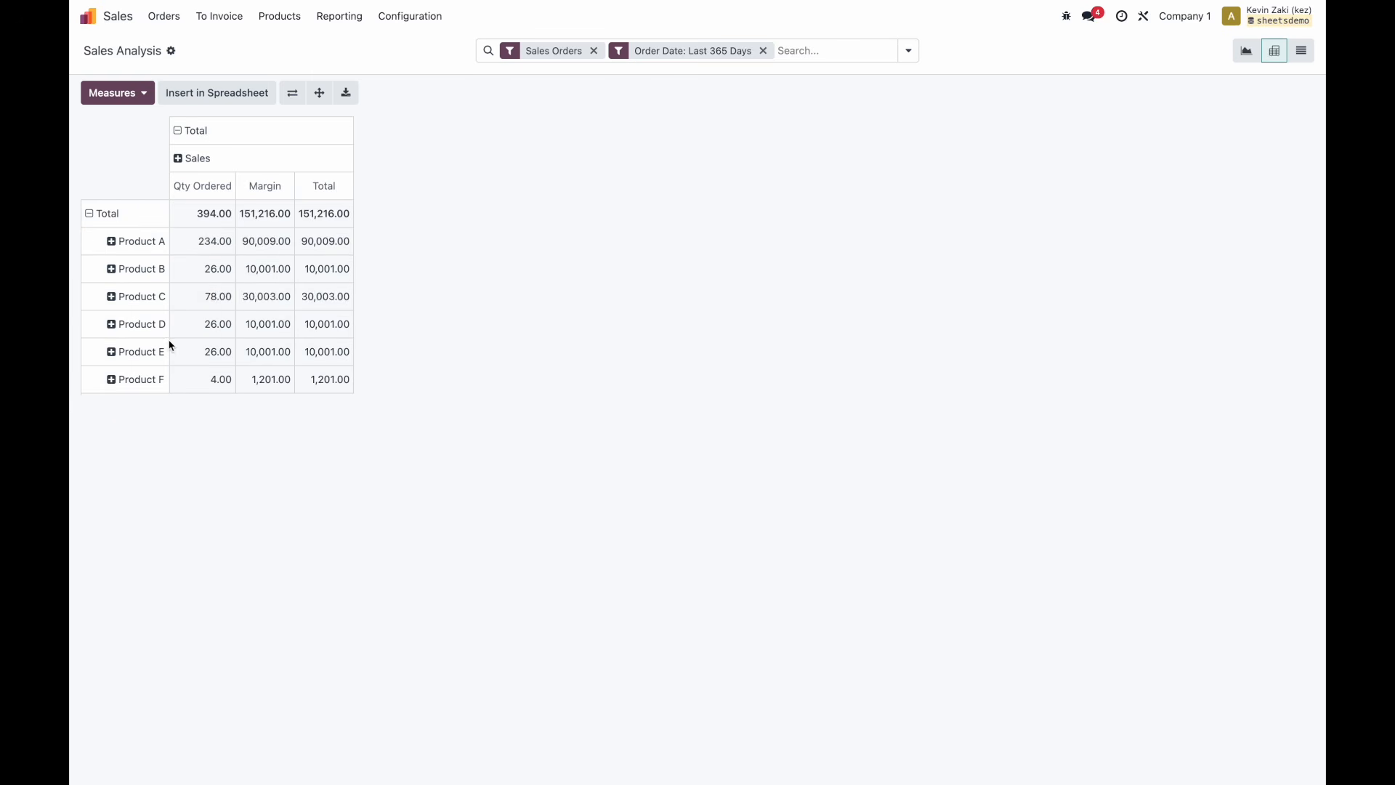
pyautogui.click(95, 213)
pyautogui.click(98, 213)
pyautogui.click(155, 216)
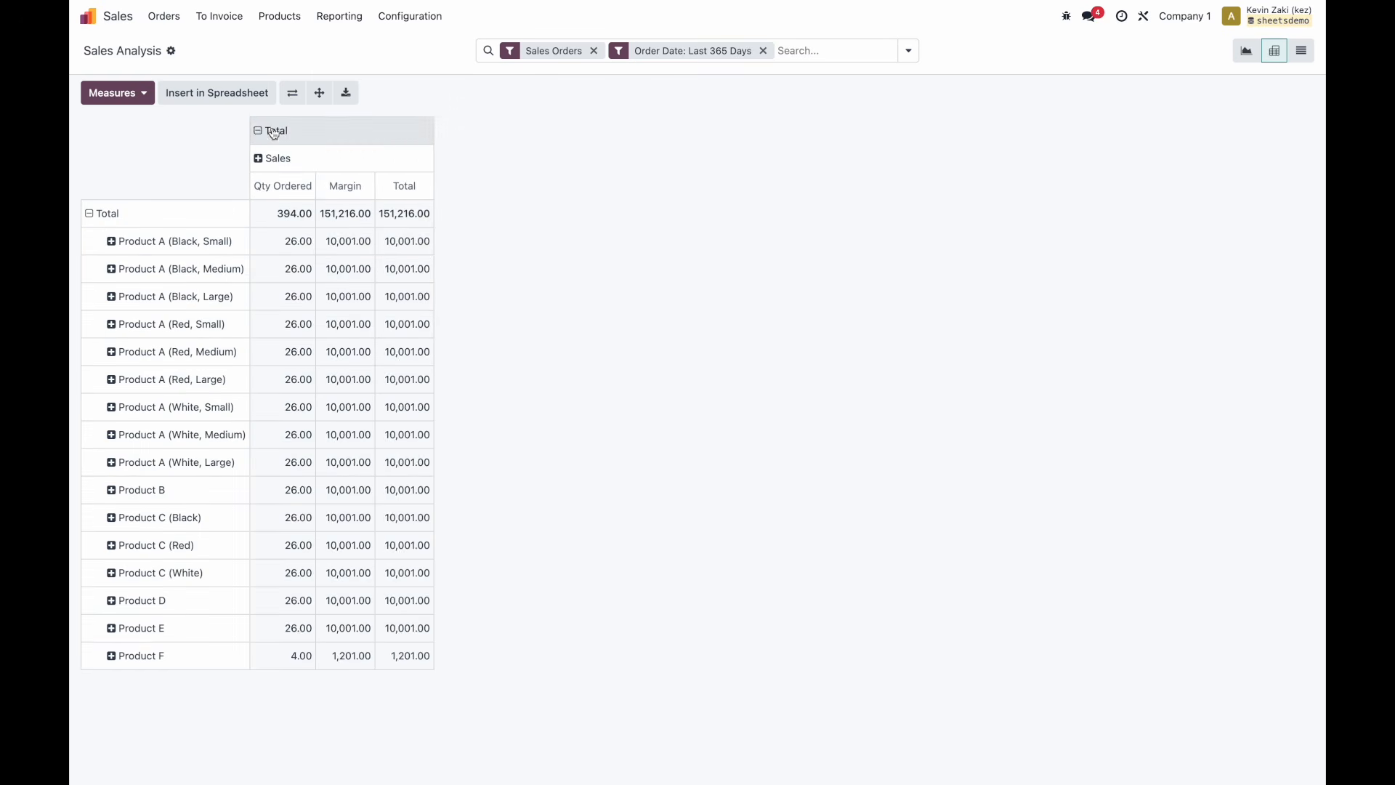
pyautogui.click(273, 130)
pyautogui.click(273, 130)
pyautogui.click(312, 389)
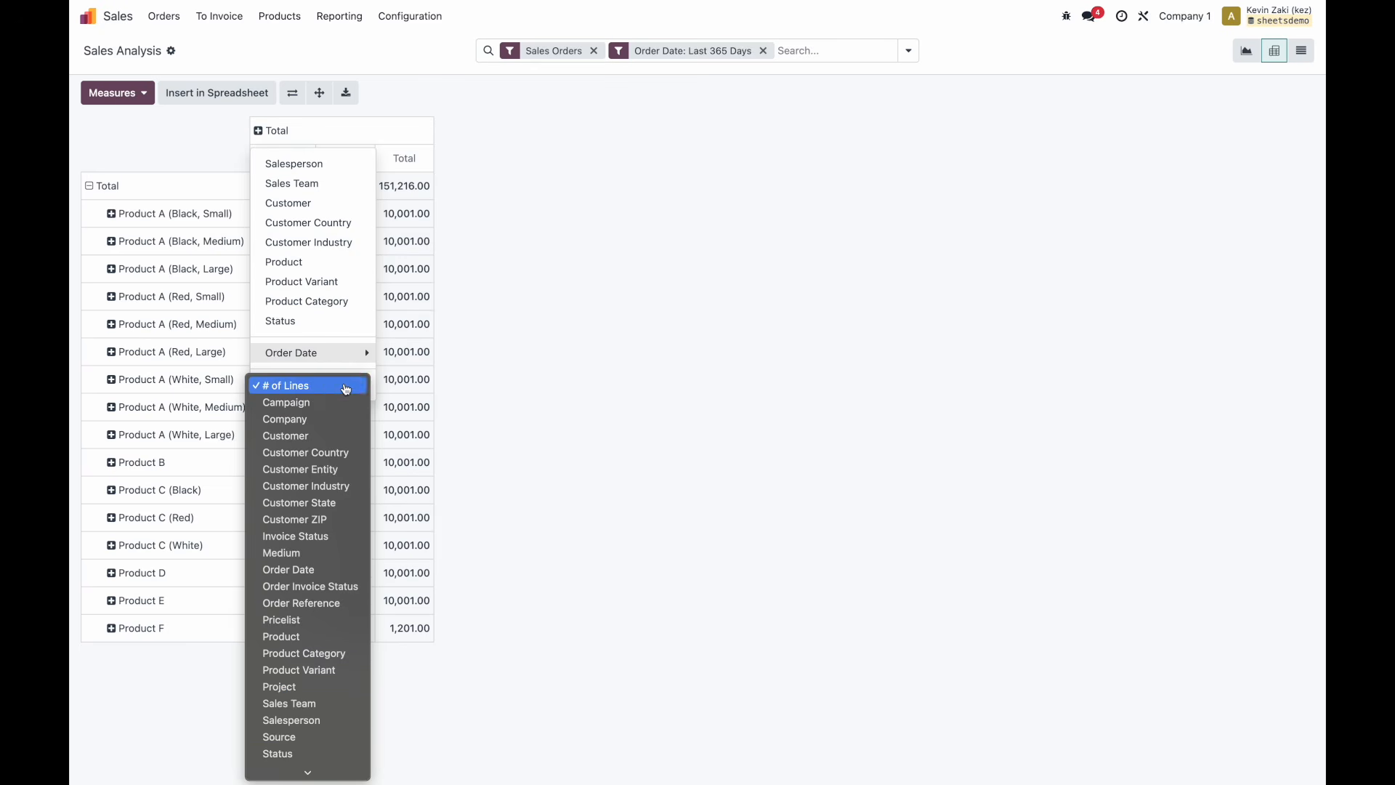
pyautogui.click(311, 768)
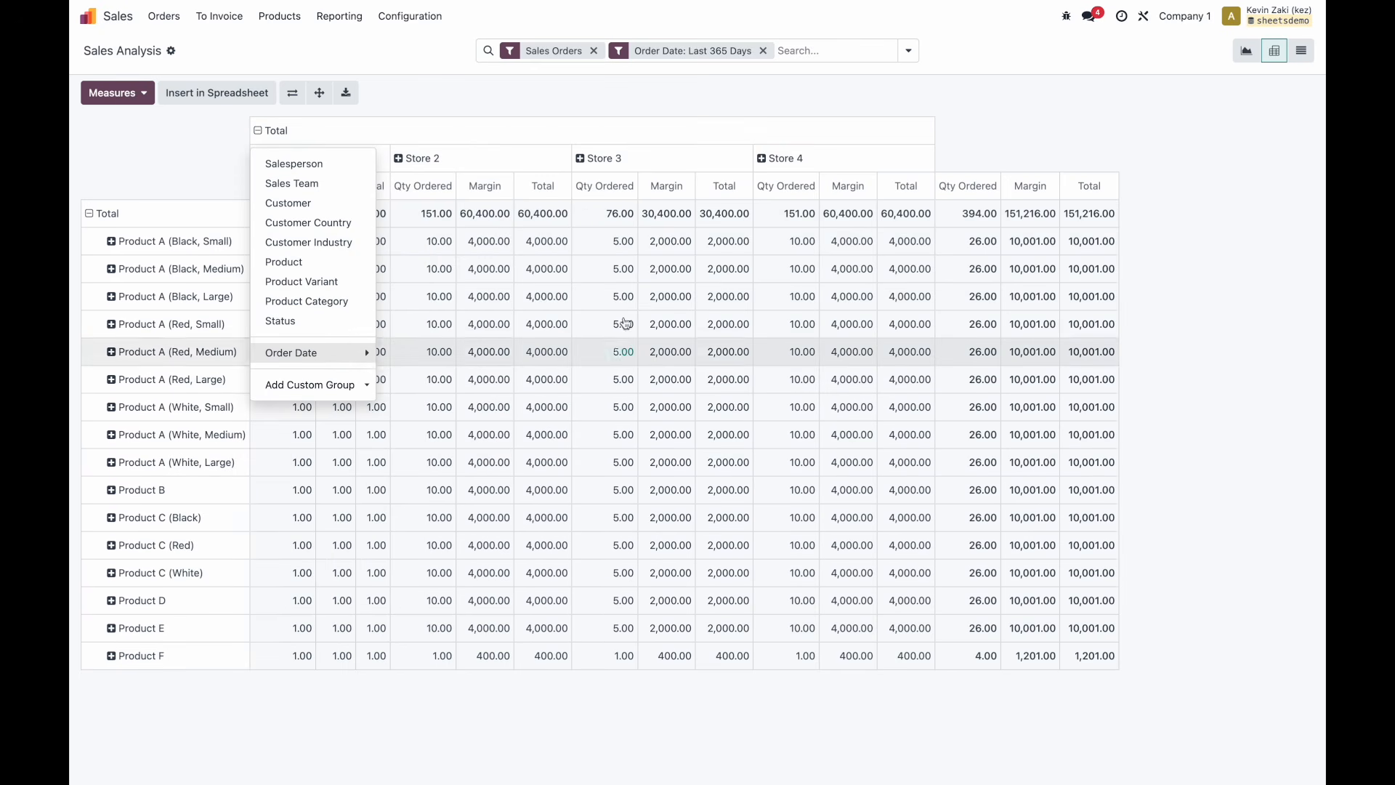
pyautogui.click(613, 110)
# Replace the Qty Ordered measure with Discount %.
pyautogui.click(117, 92)
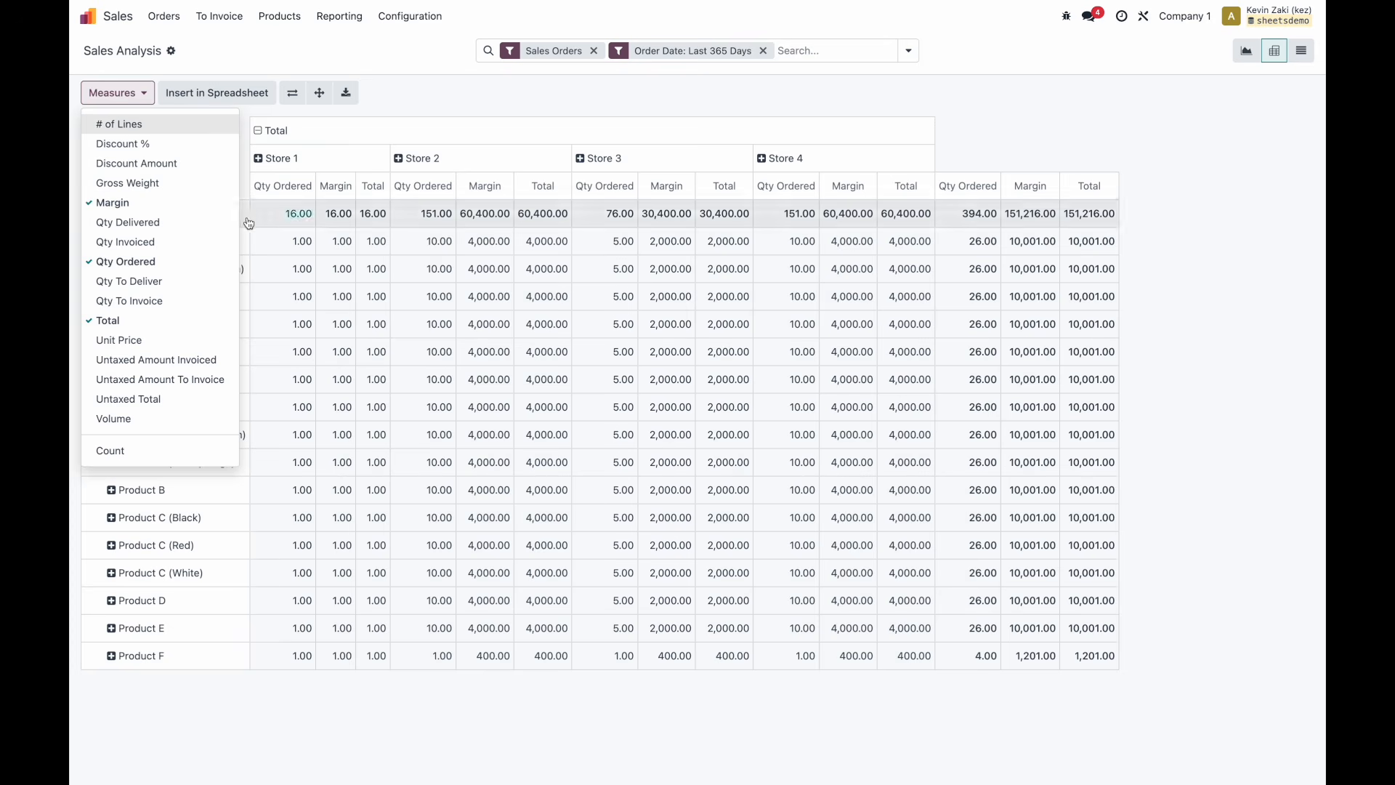
pyautogui.click(180, 268)
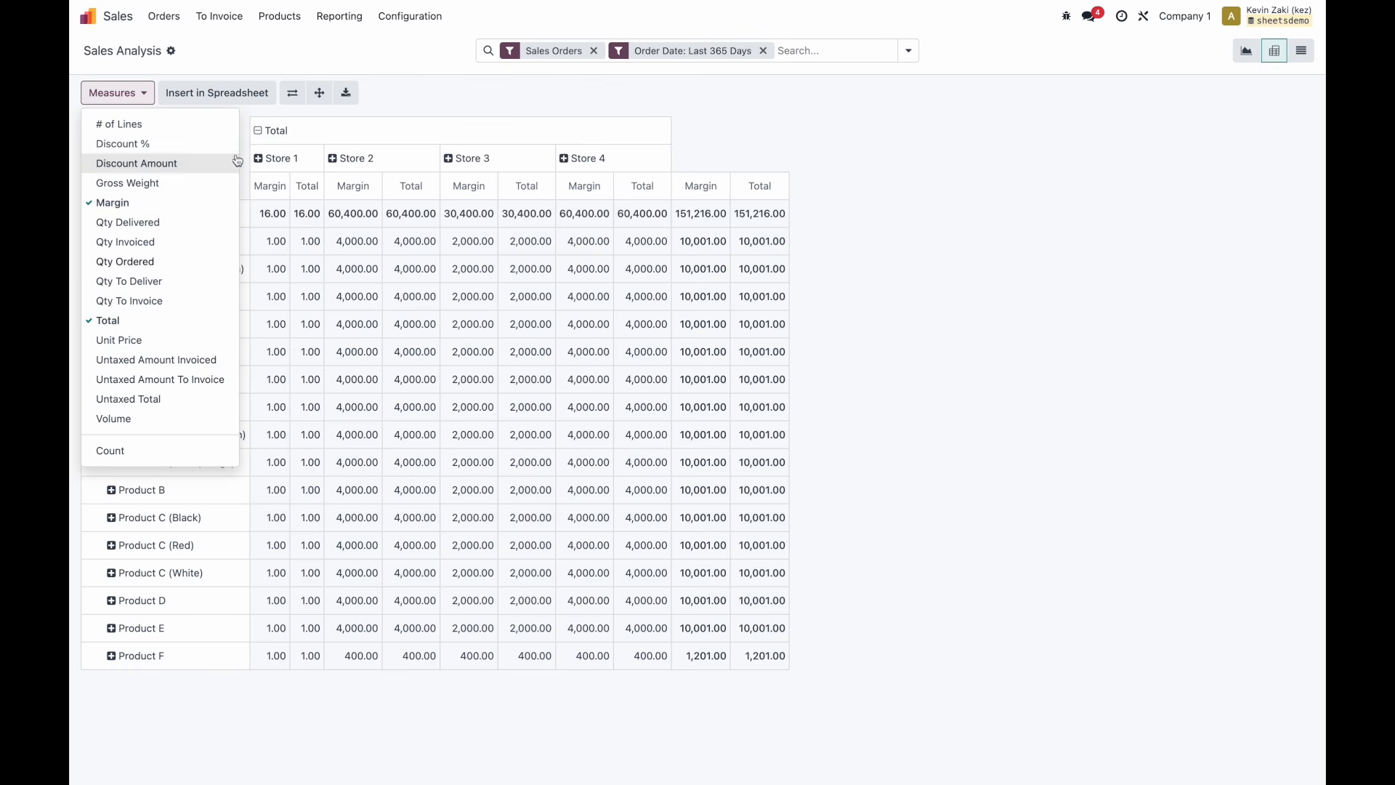
pyautogui.click(157, 144)
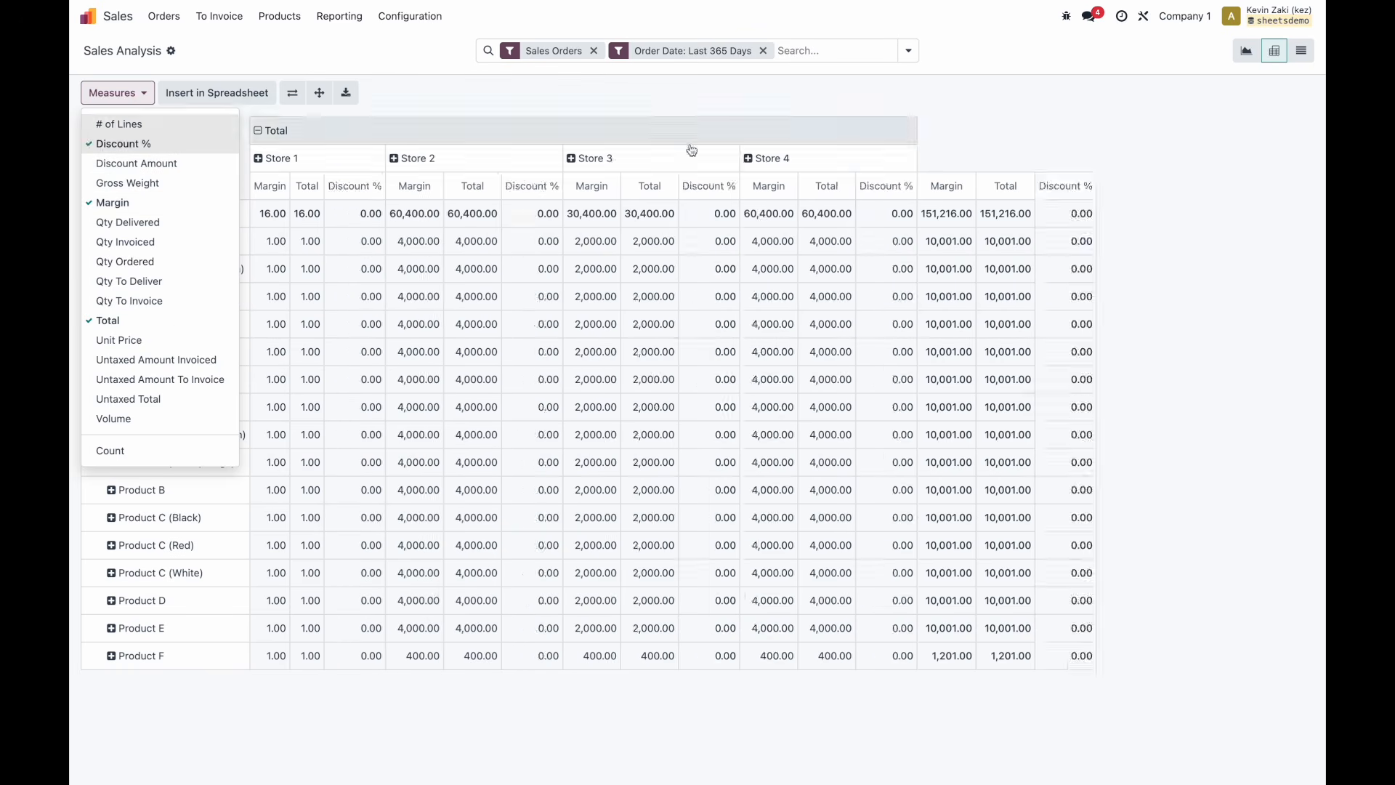
pyautogui.click(839, 108)
pyautogui.hotkey('ctrl', 'Left')
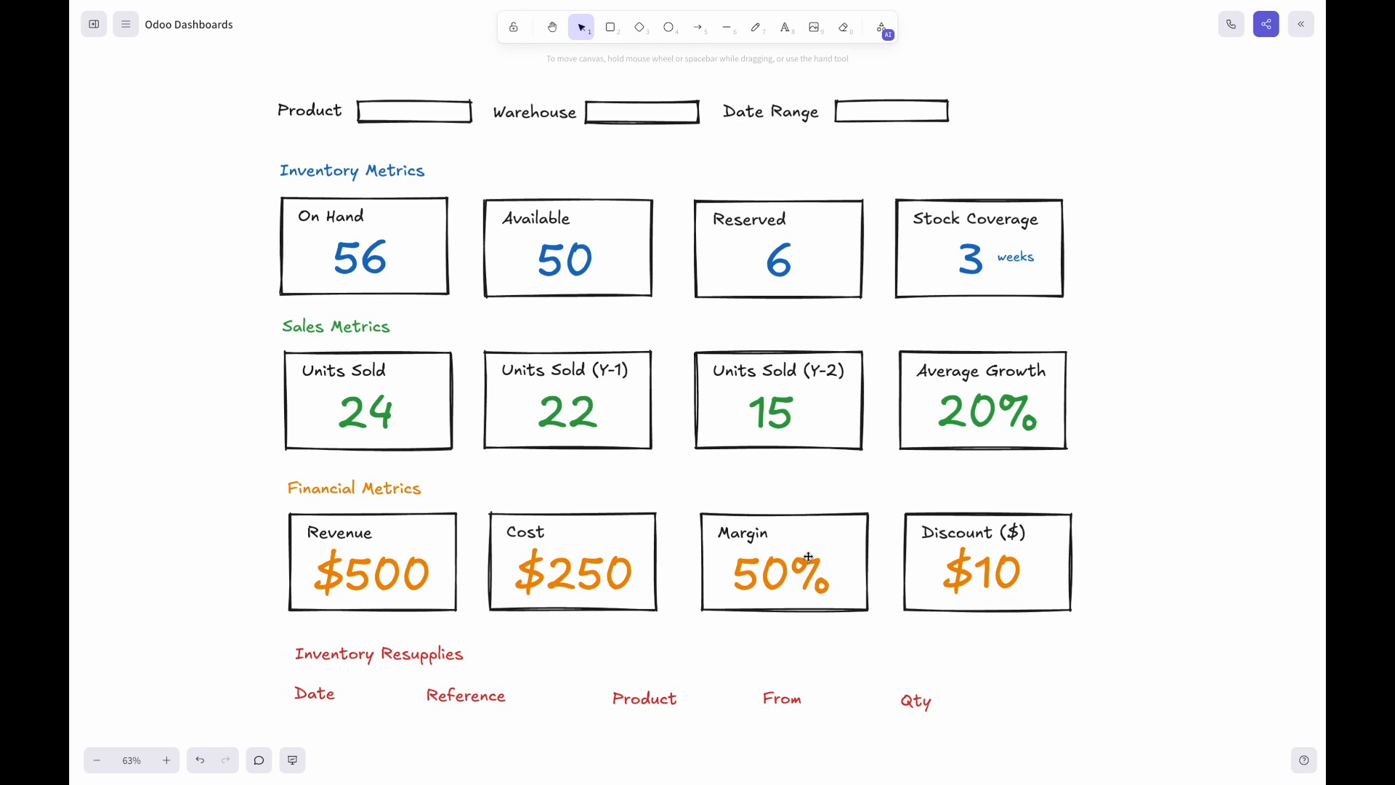
pyautogui.hotkey('ctrl', 'Right')
pyautogui.hotkey('ctrl', 'Left')
pyautogui.hotkey('ctrl', 'Right')
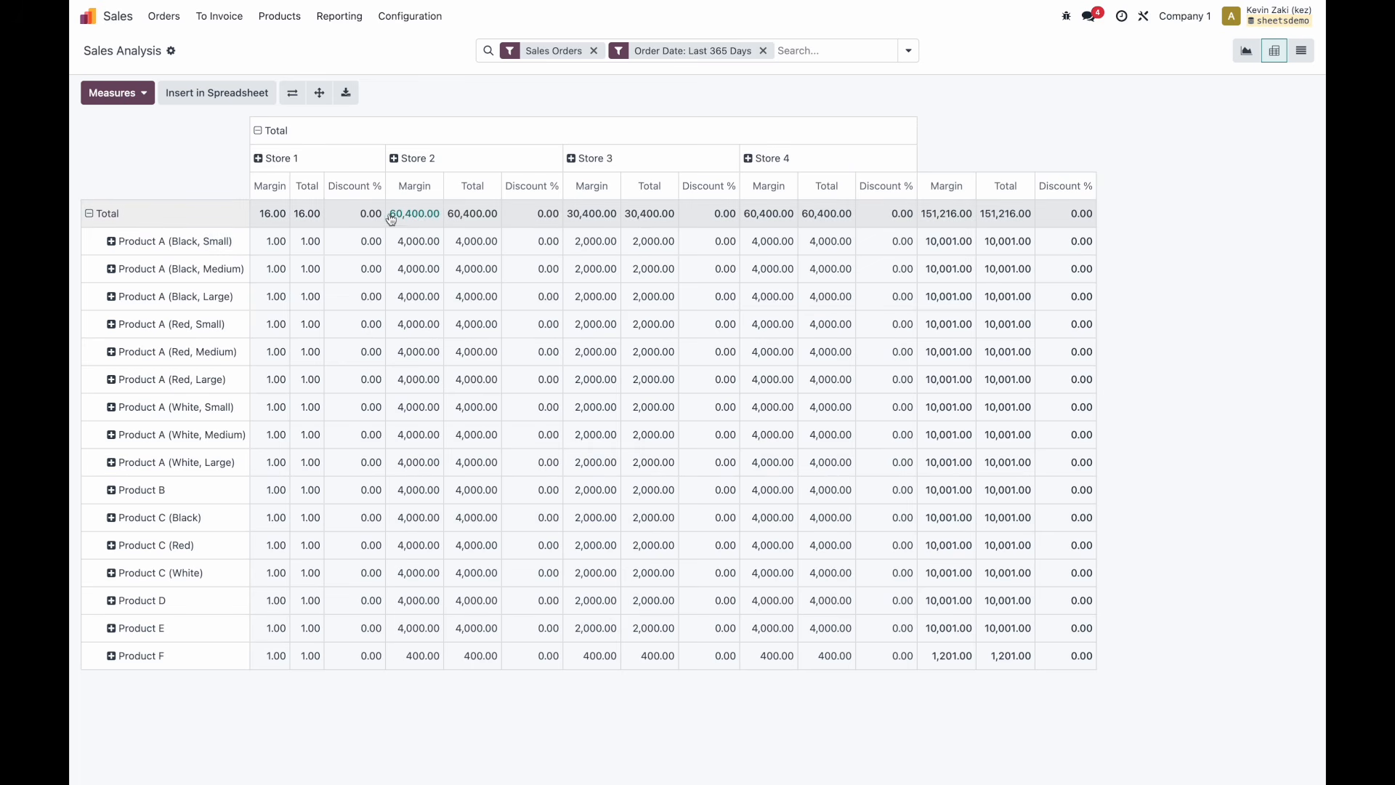
# Insert the margin pivot into Product Dashboard named Financial Metrics, creating sheet 'Financial Metrics (Pivot #3)'.
pyautogui.click(310, 242)
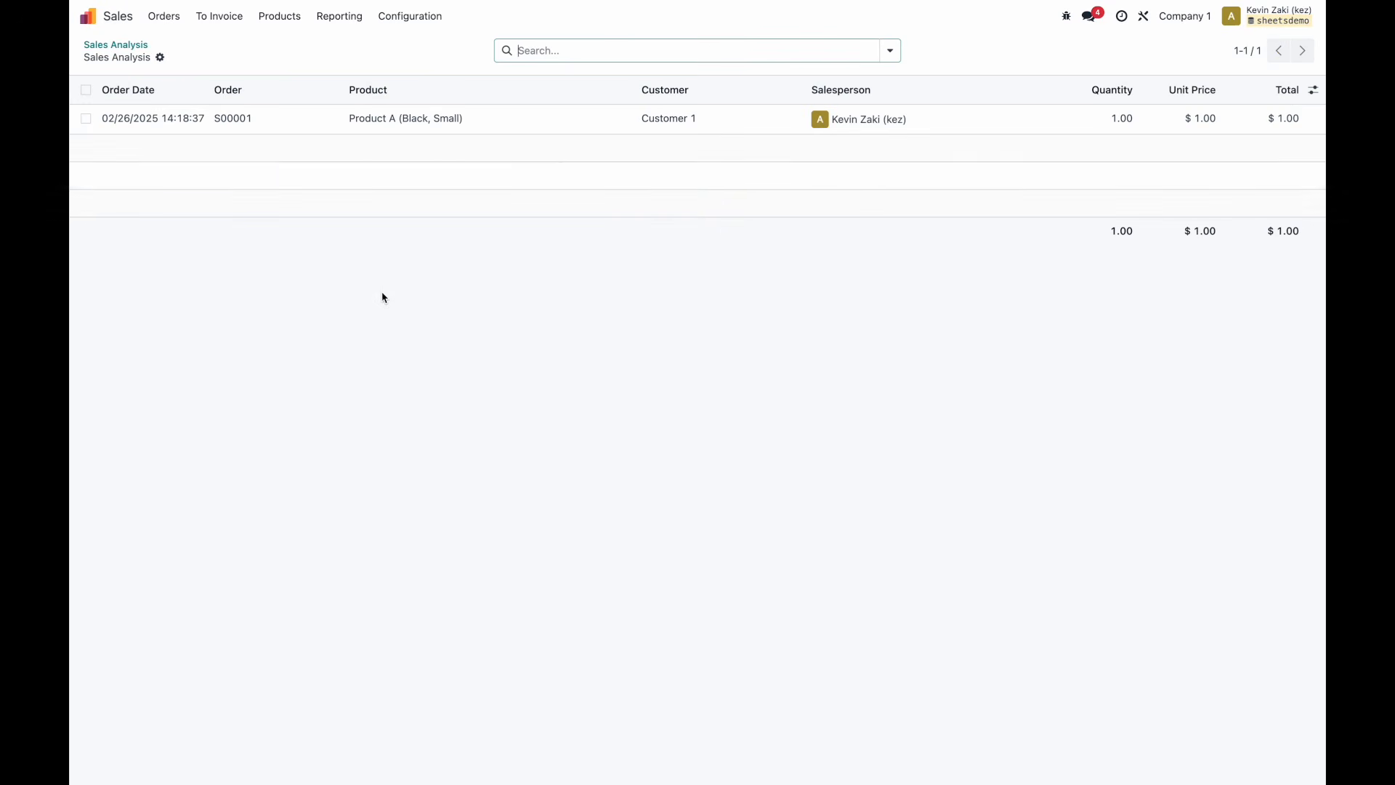
pyautogui.click(119, 45)
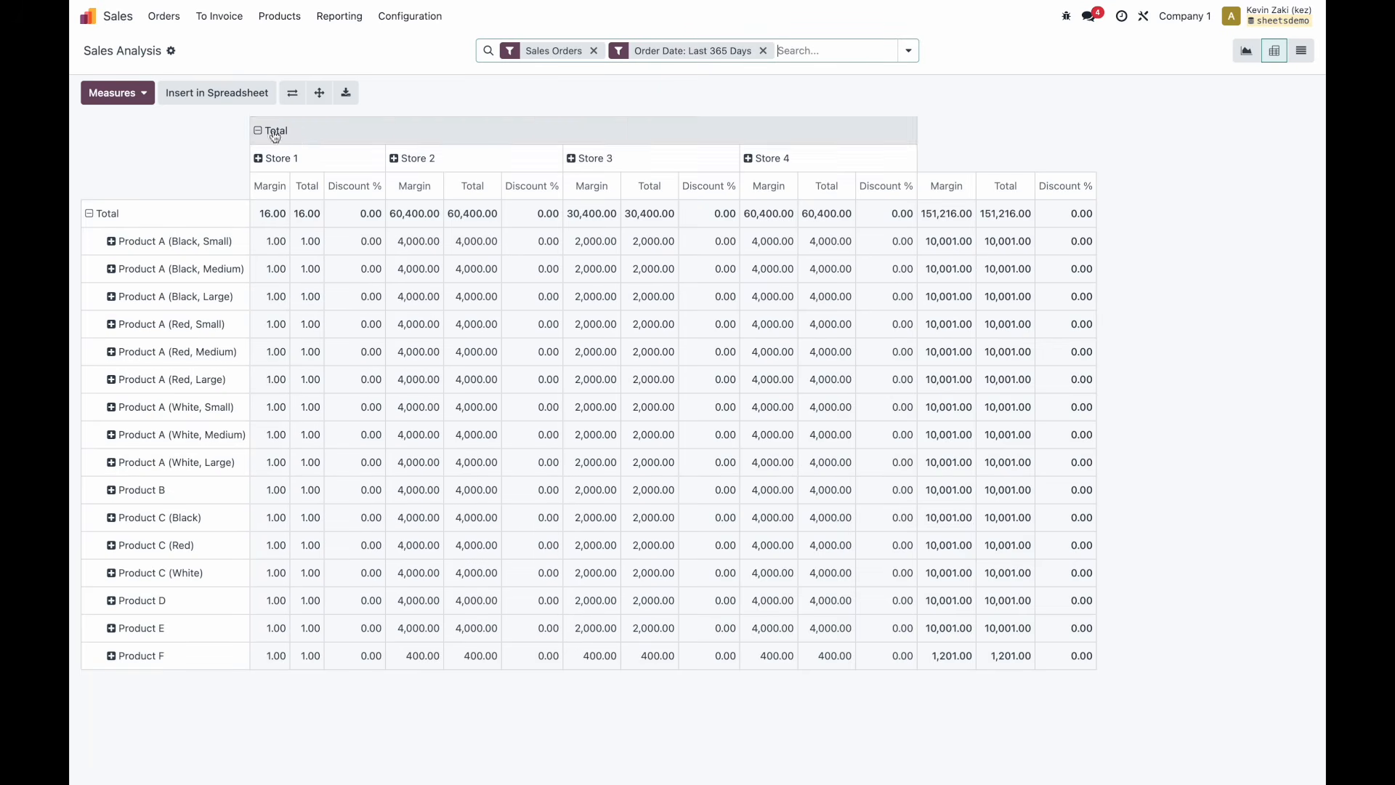
pyautogui.click(232, 96)
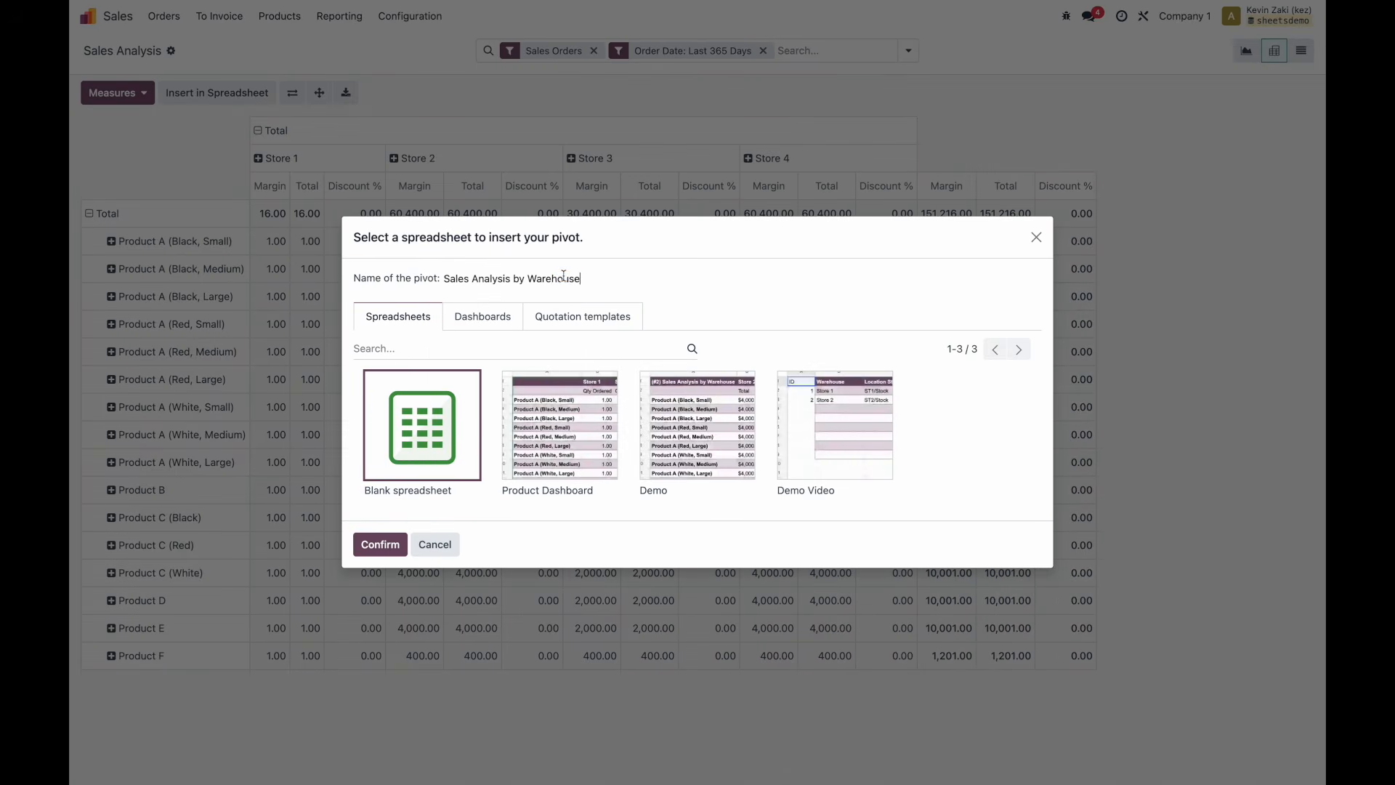
pyautogui.tripleClick(570, 279)
pyautogui.write('Financial Metrics')
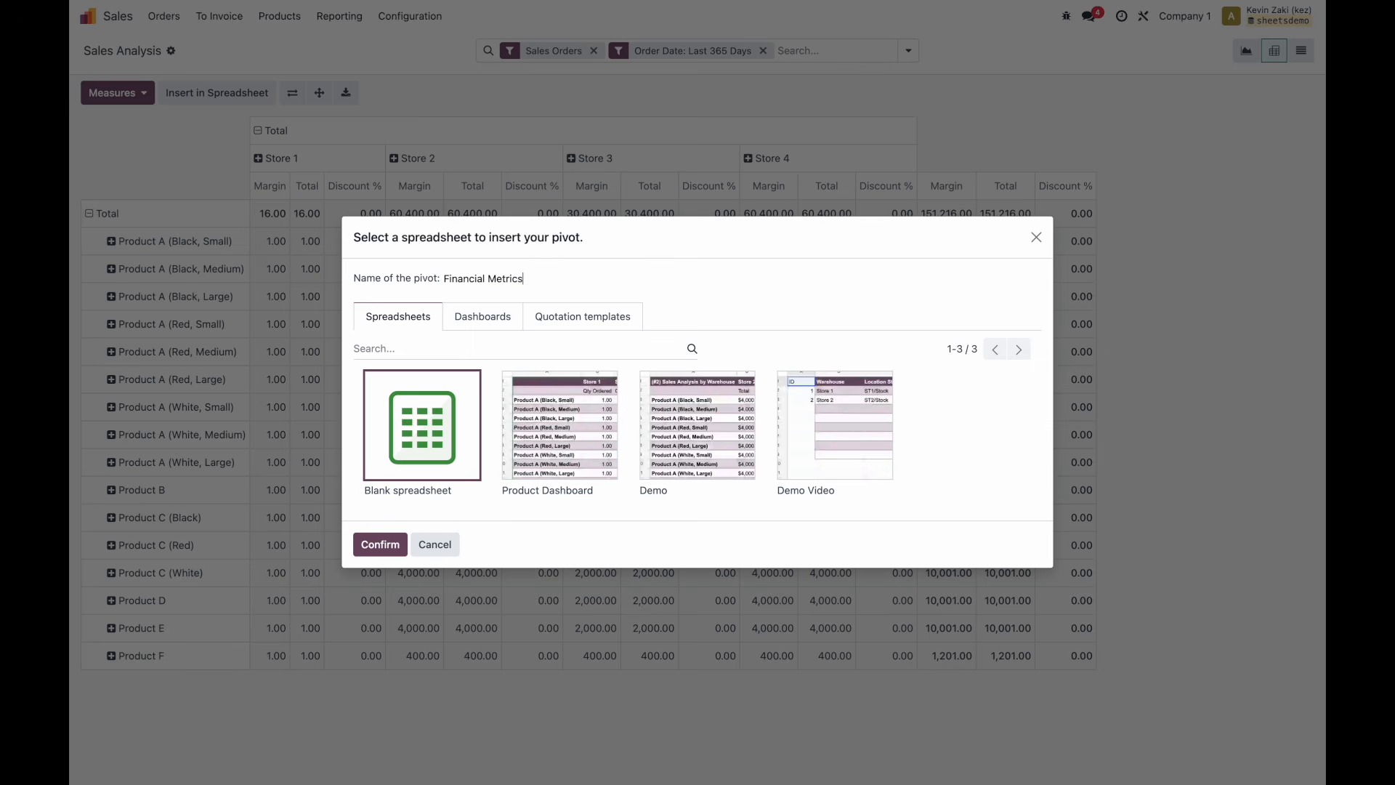
pyautogui.click(552, 440)
pyautogui.click(380, 542)
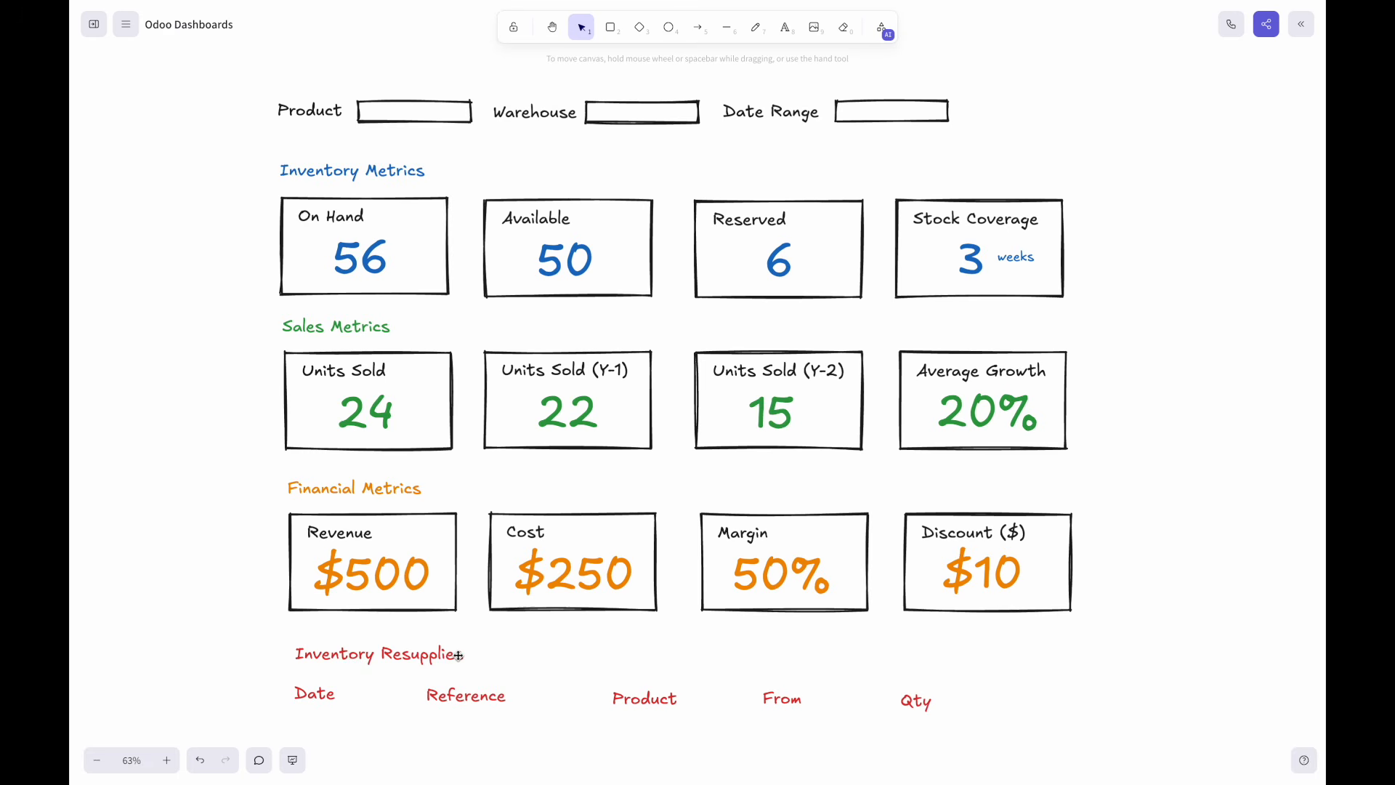
pyautogui.scroll(-1, 458, 655)
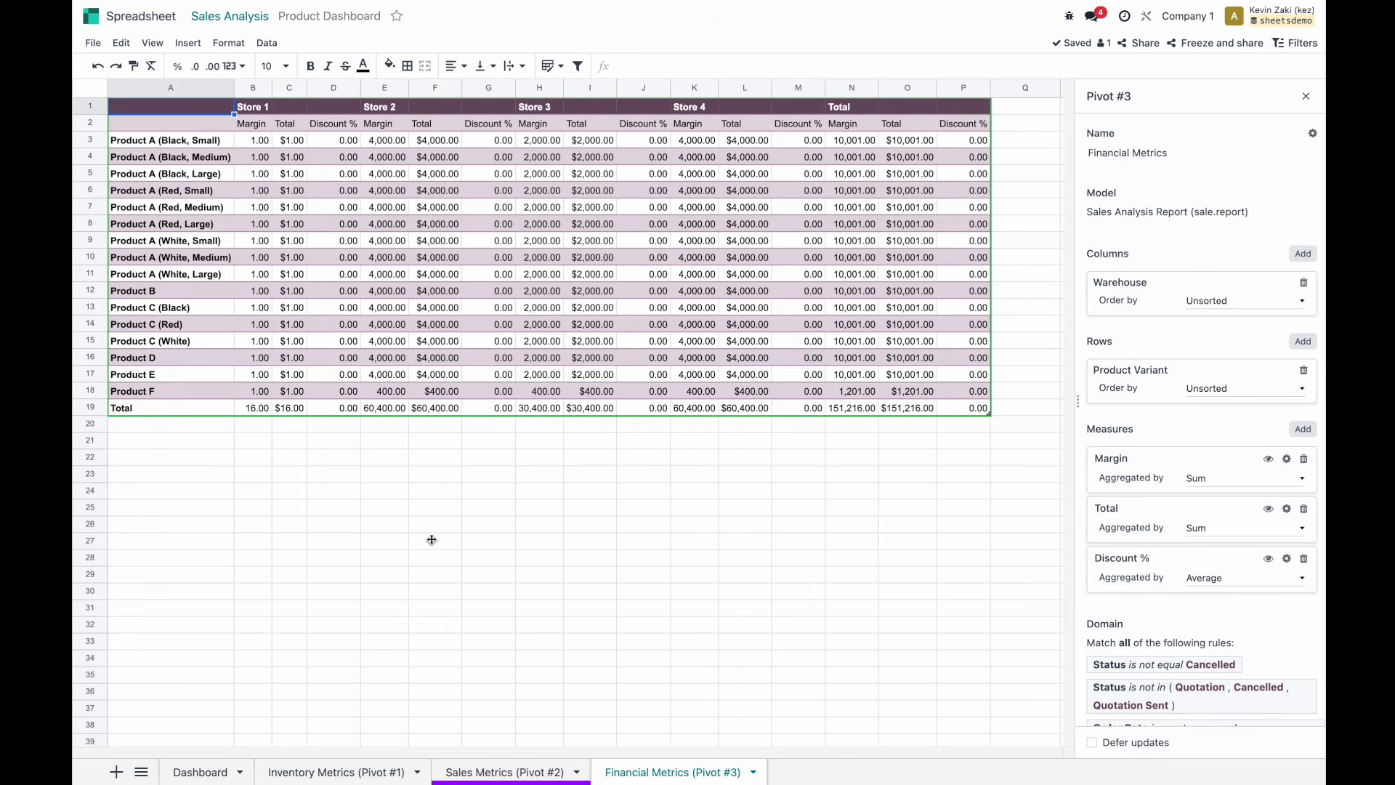
pyautogui.click(88, 17)
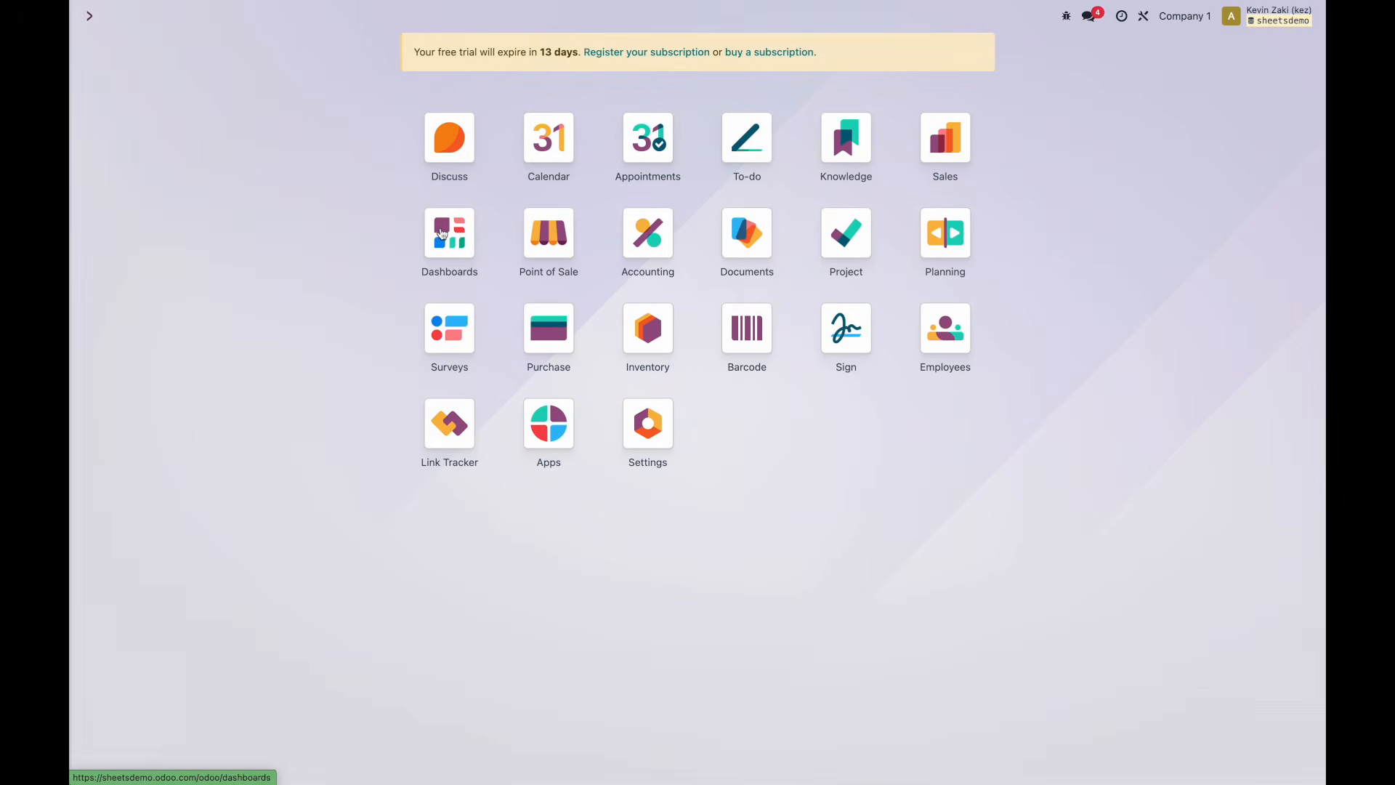
# In Inventory's stock moves history, filter to incoming moves and browse the custom grouping fields.
pyautogui.click(643, 342)
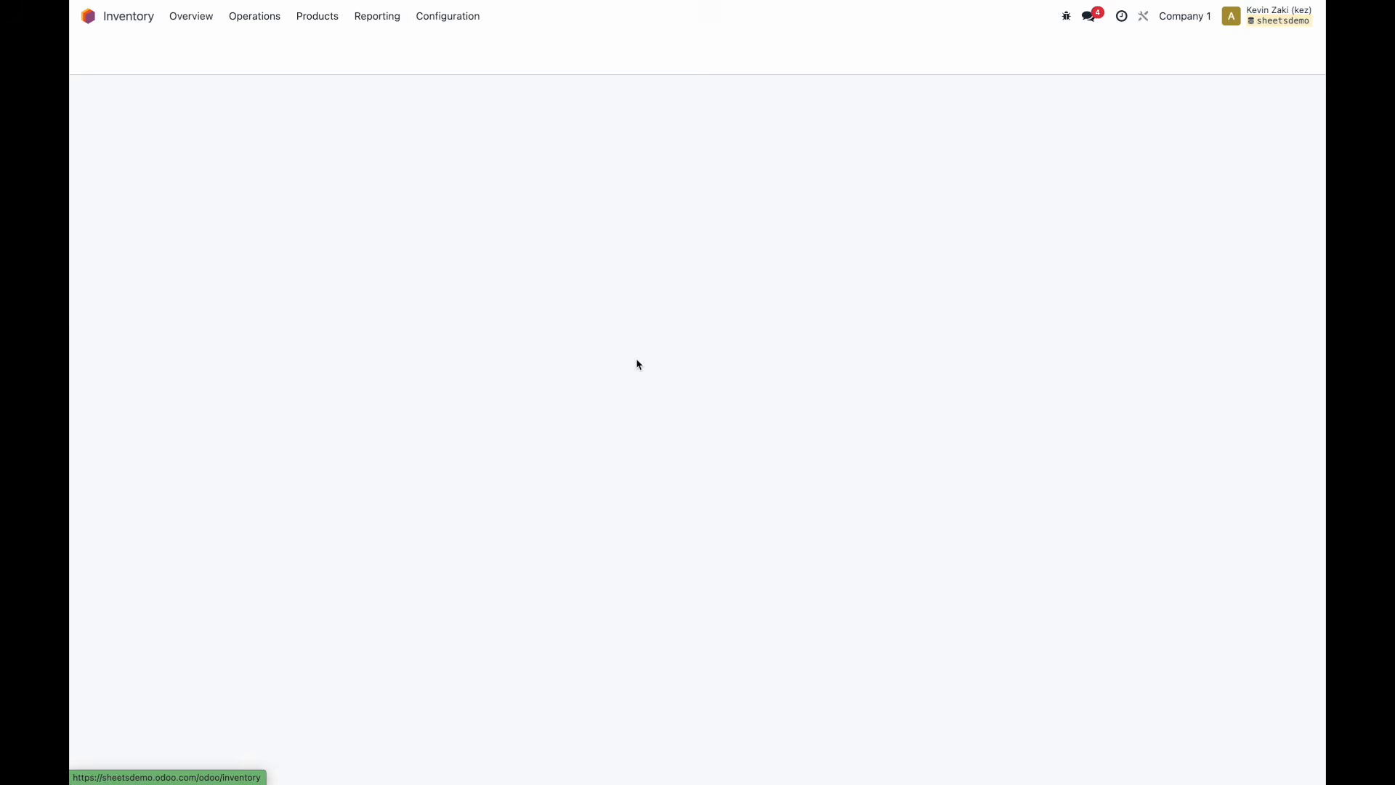
pyautogui.click(379, 17)
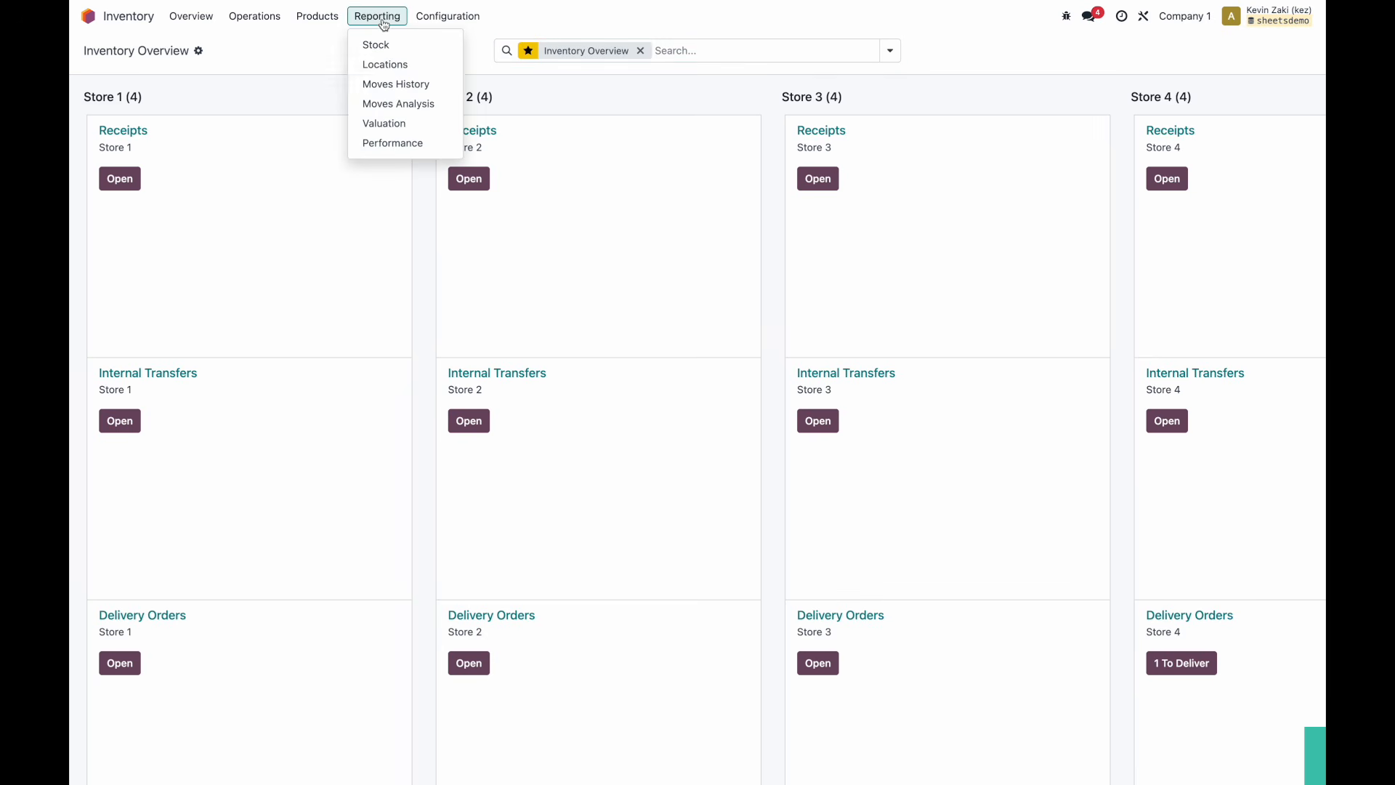
pyautogui.click(396, 85)
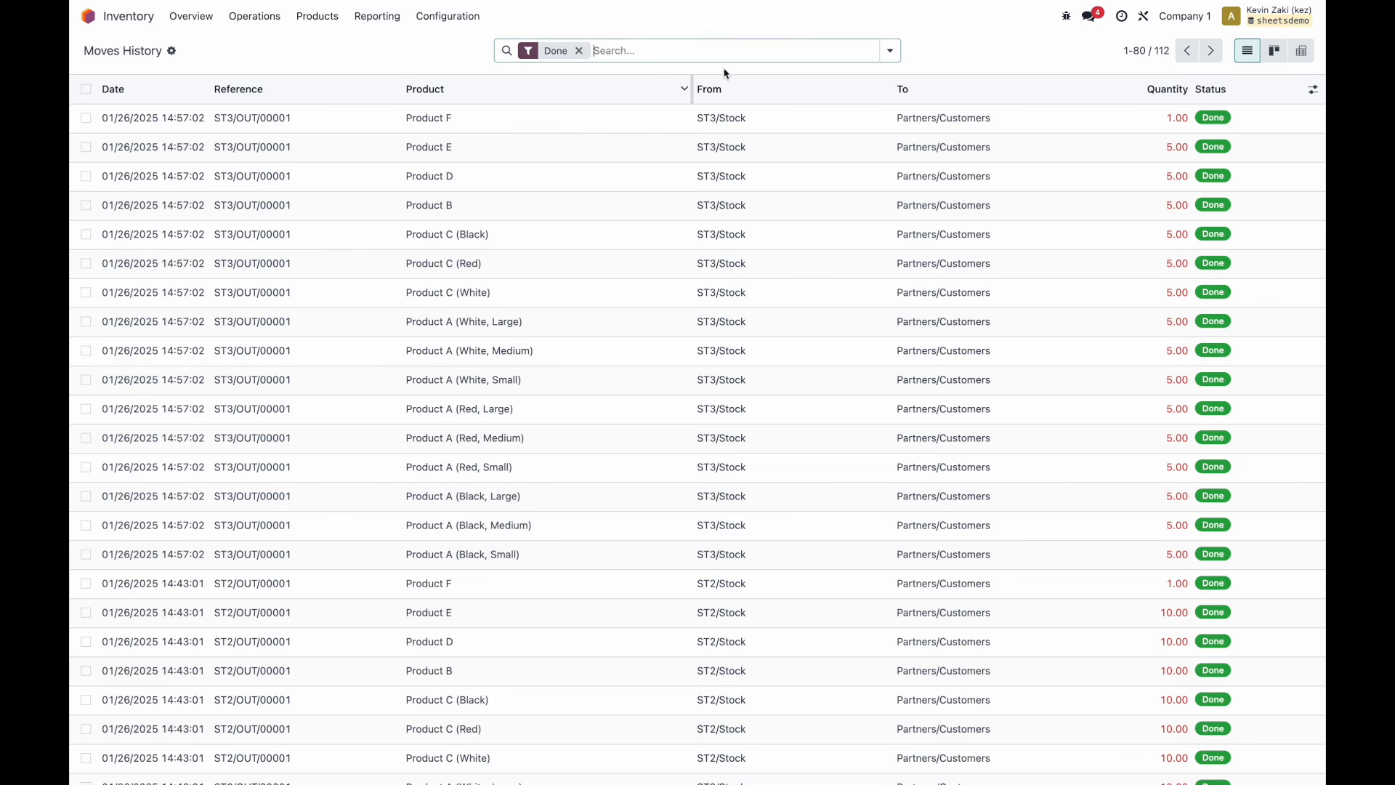
pyautogui.click(889, 52)
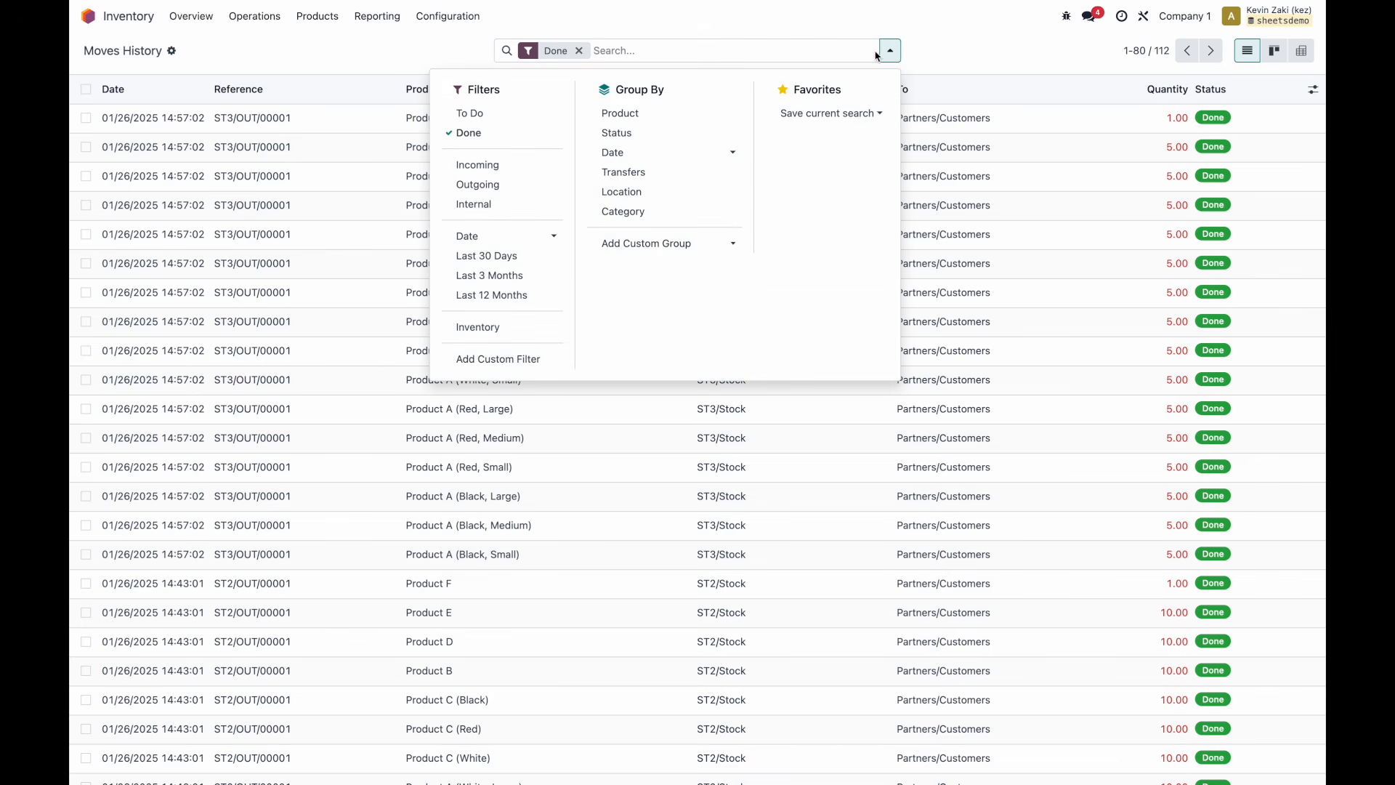
pyautogui.click(476, 165)
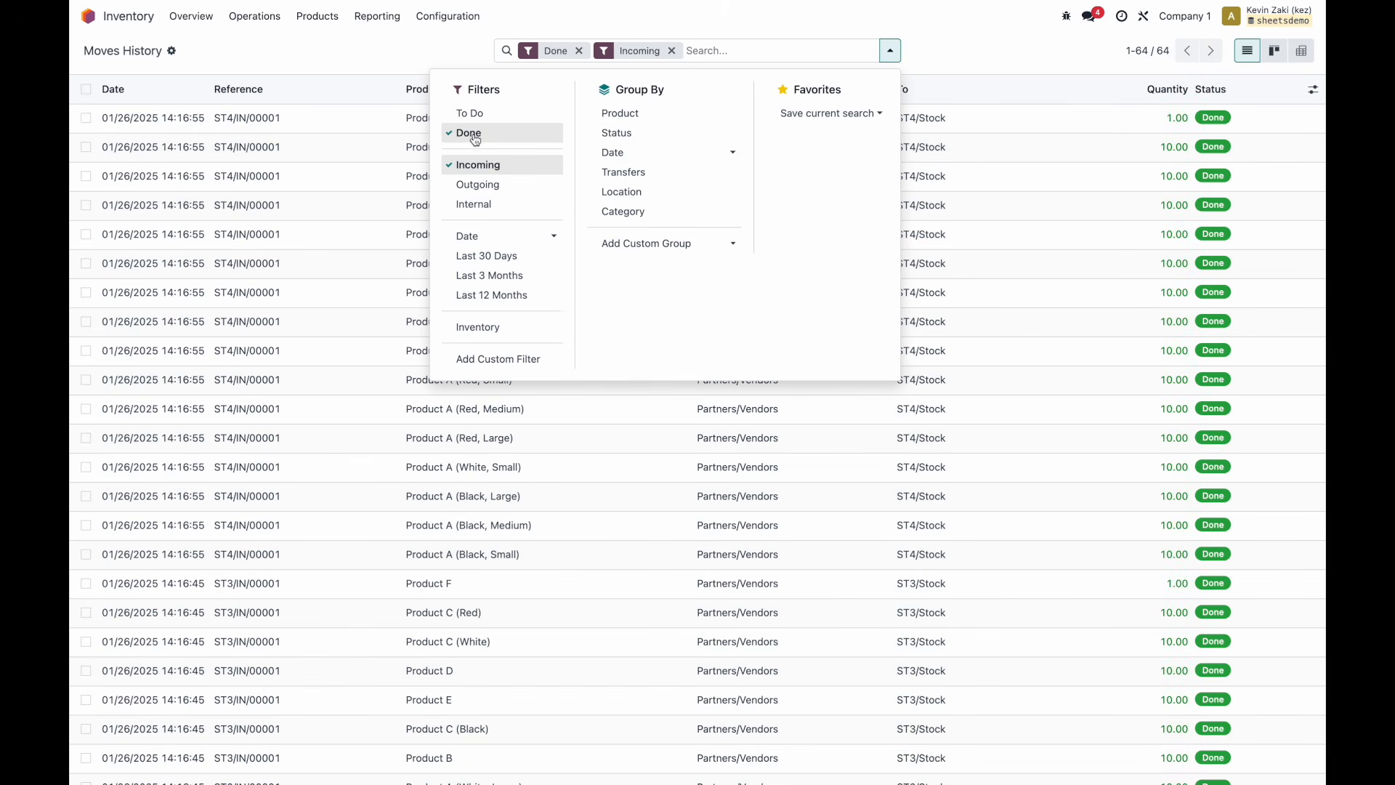
pyautogui.click(403, 64)
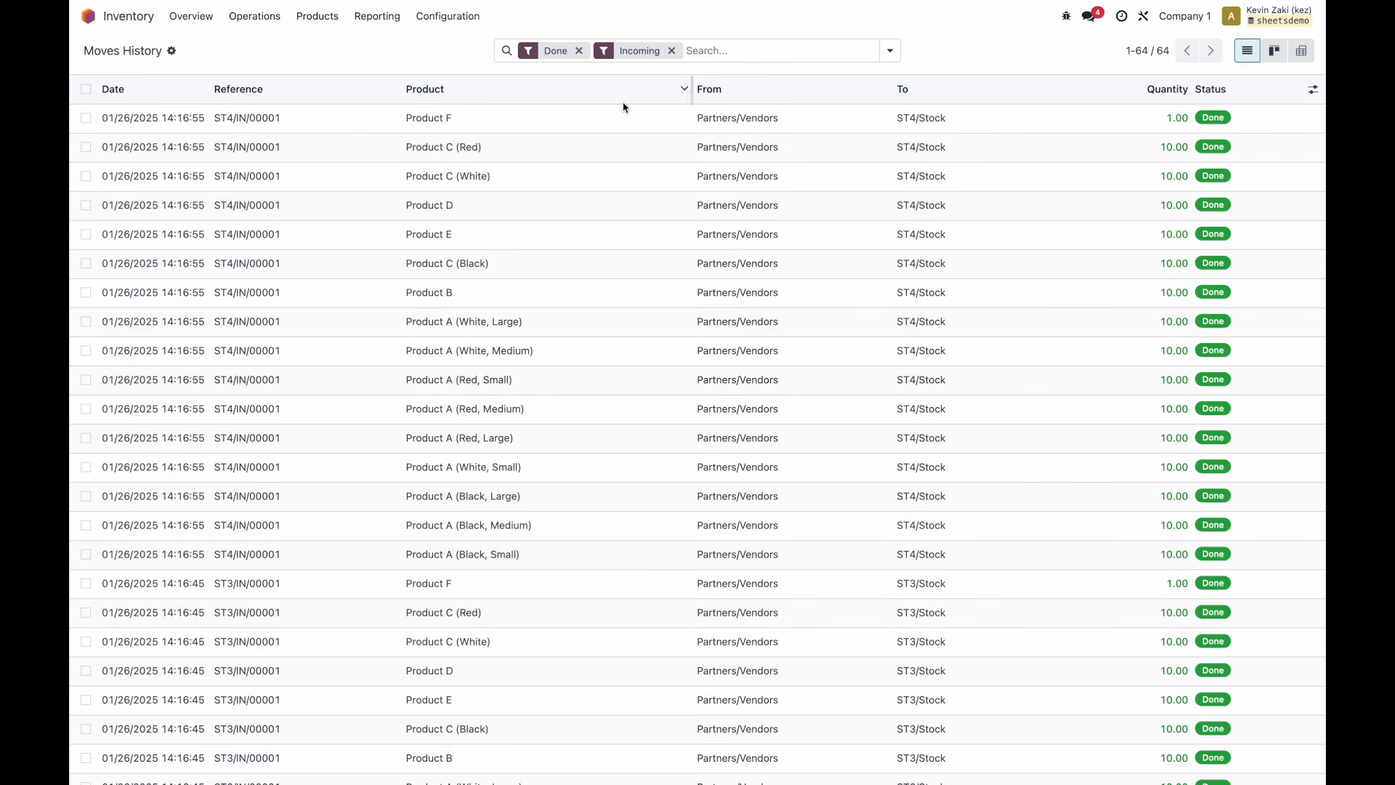
pyautogui.click(889, 53)
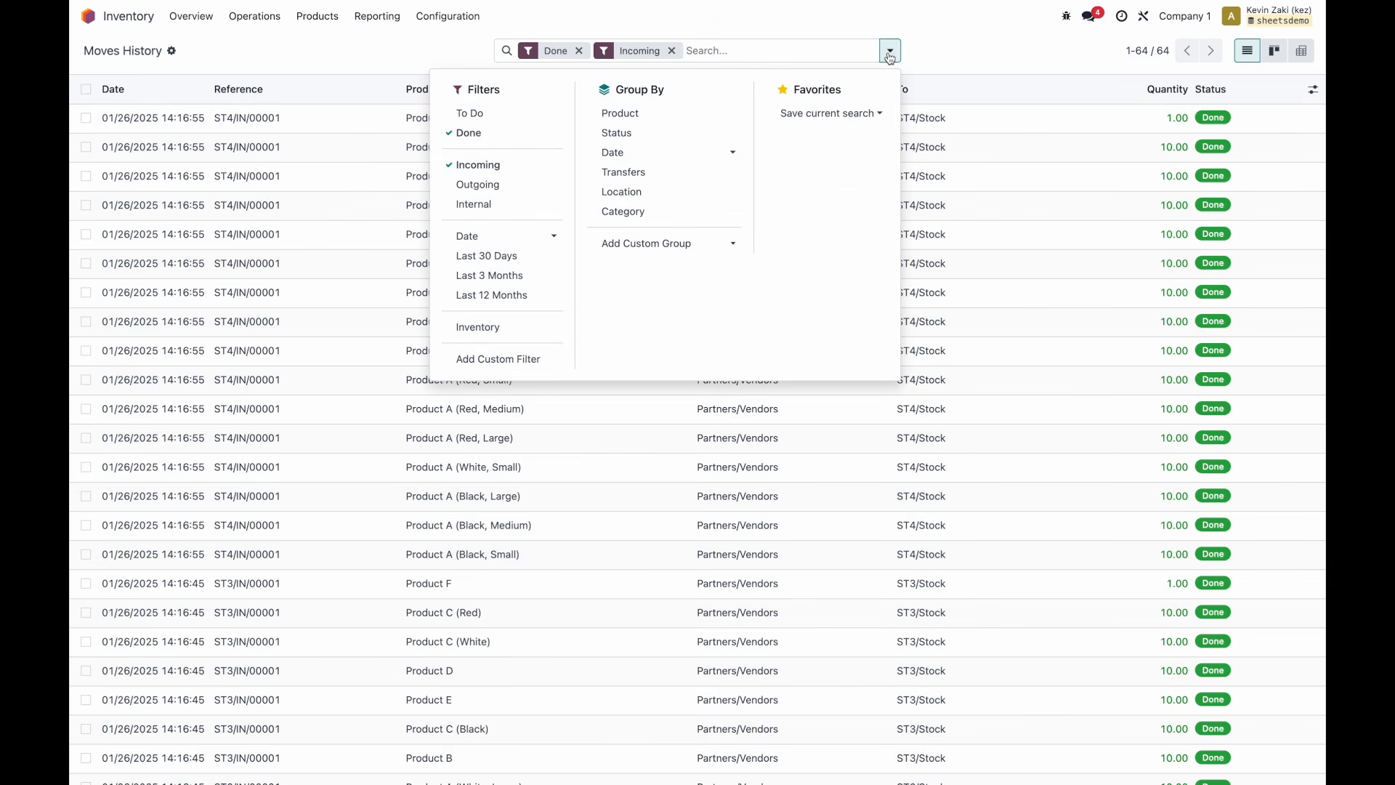
pyautogui.click(714, 245)
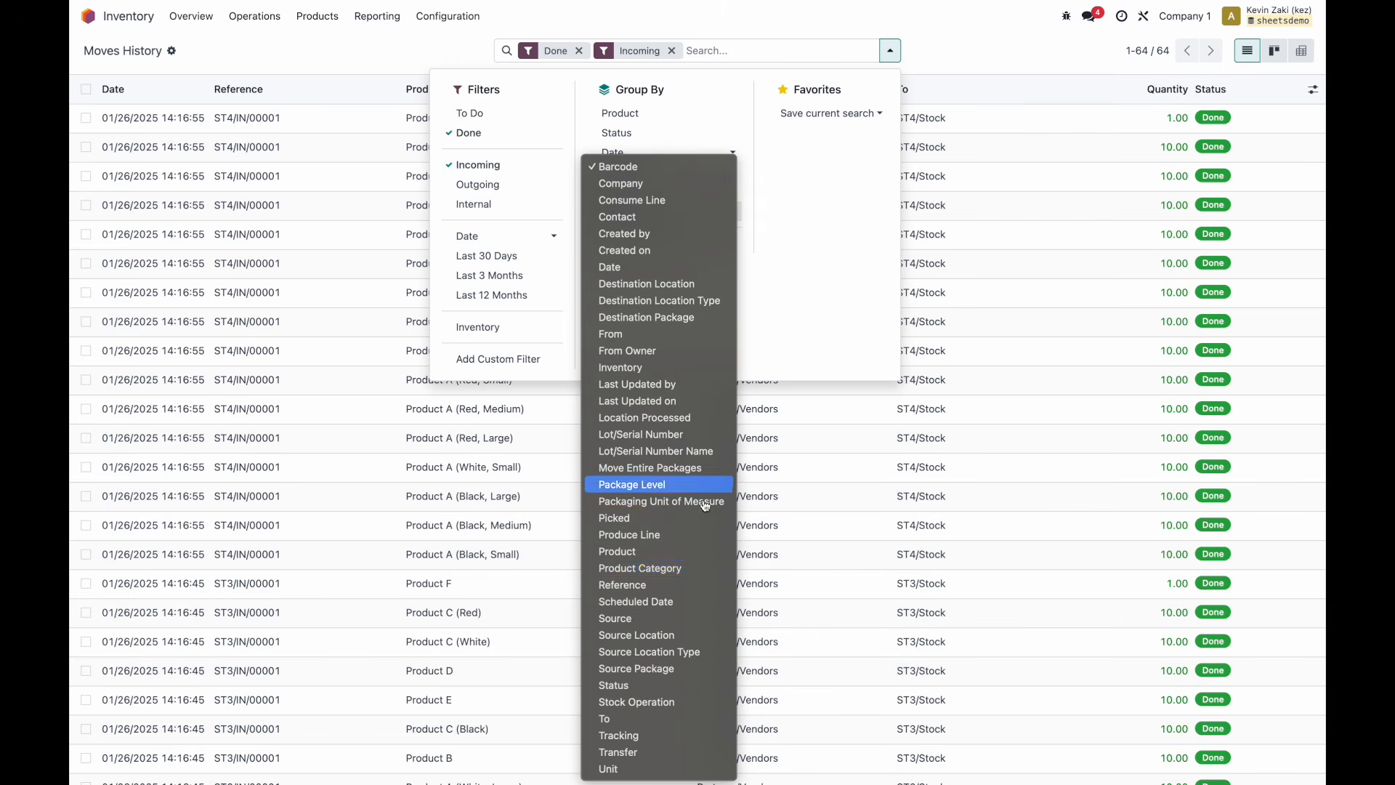
pyautogui.click(691, 575)
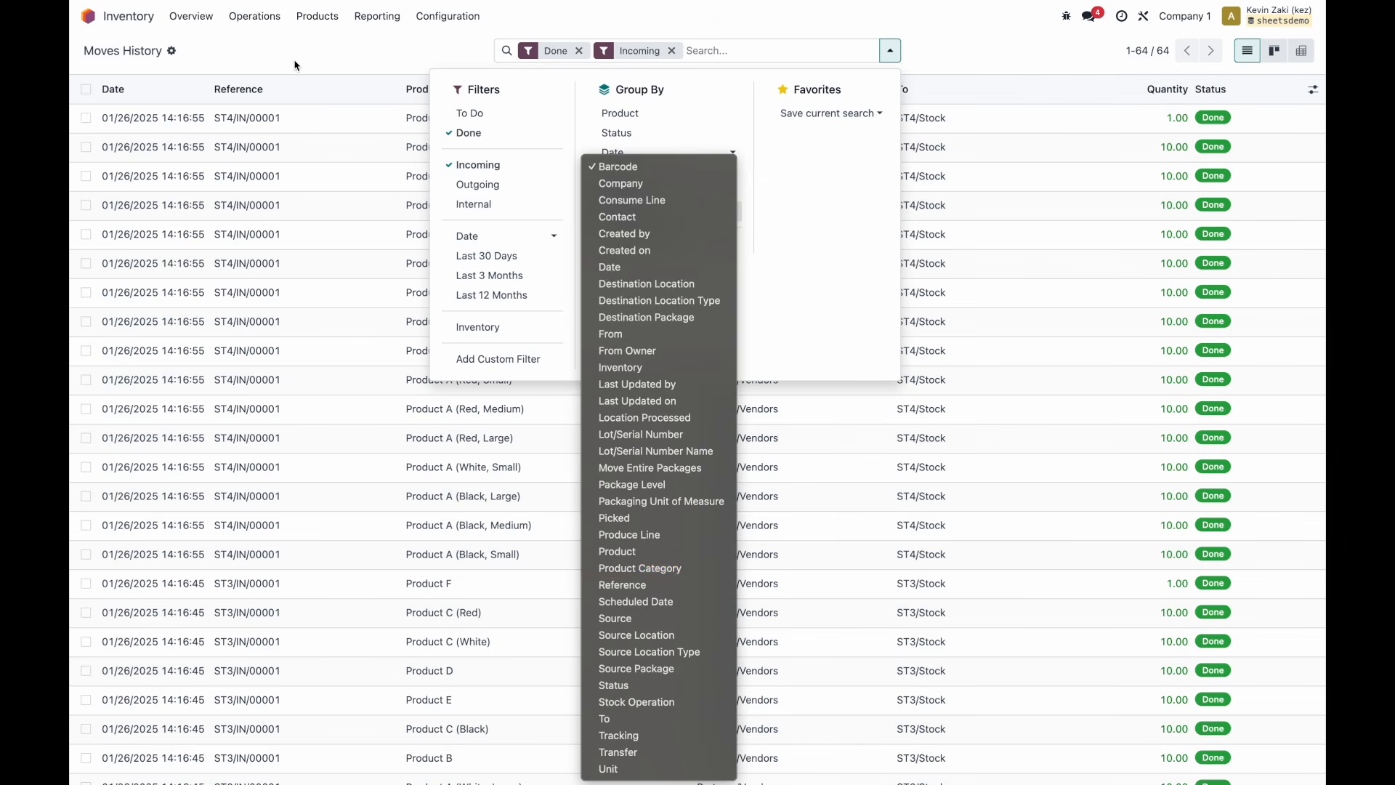
# Show Moves Analysis as a list and add the Incoming filter alongside Done.
pyautogui.click(377, 16)
pyautogui.click(398, 103)
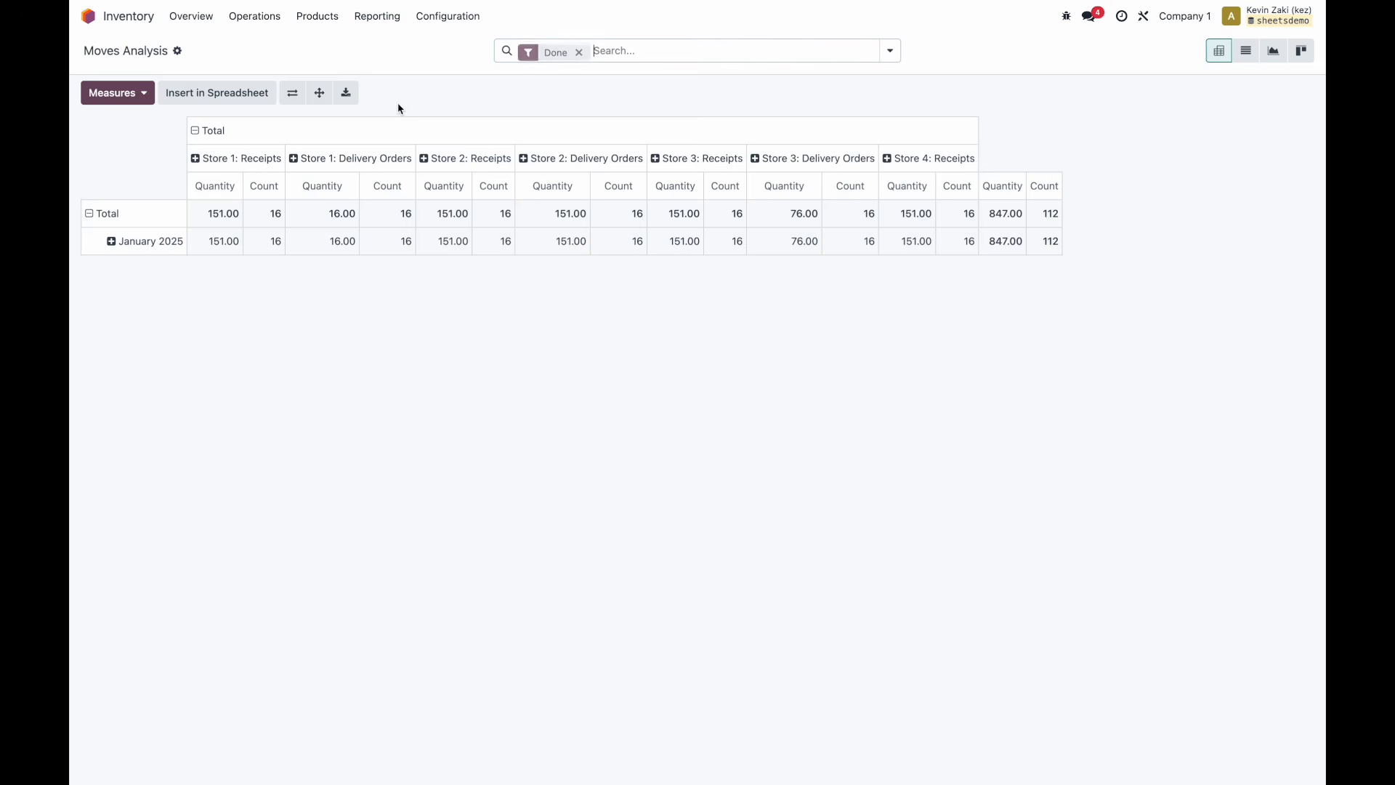
pyautogui.click(1248, 61)
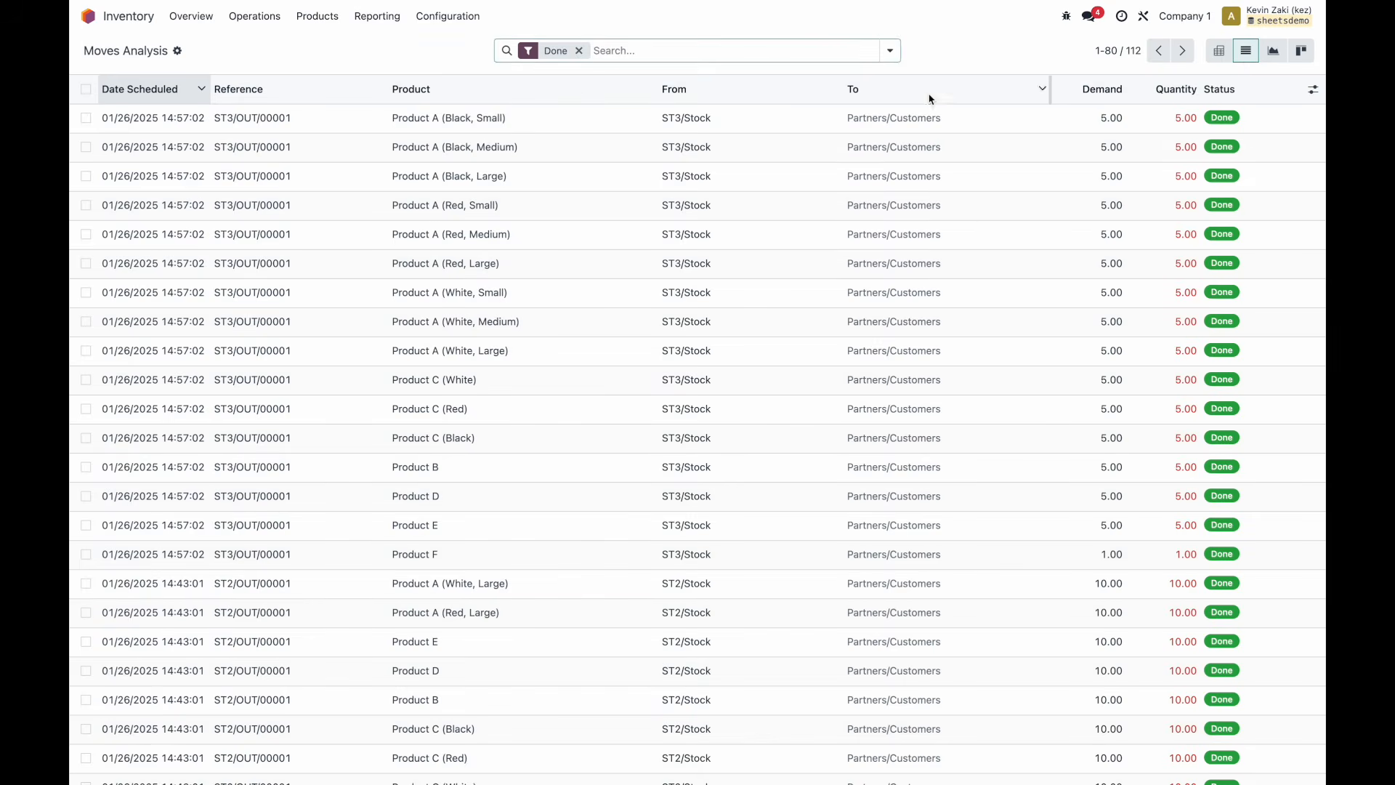
pyautogui.click(890, 51)
pyautogui.click(675, 286)
pyautogui.scroll(-5, 701, 439)
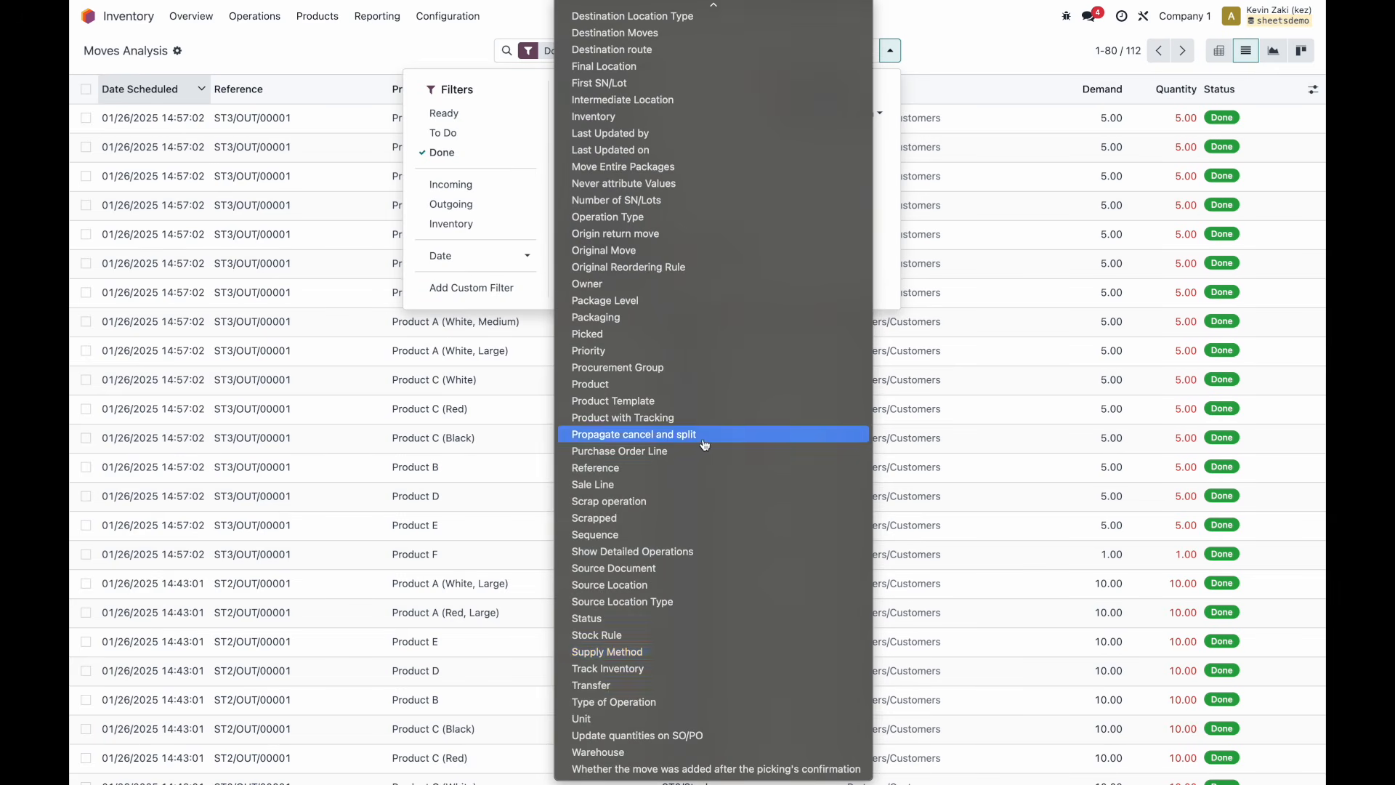
pyautogui.click(353, 61)
pyautogui.click(354, 61)
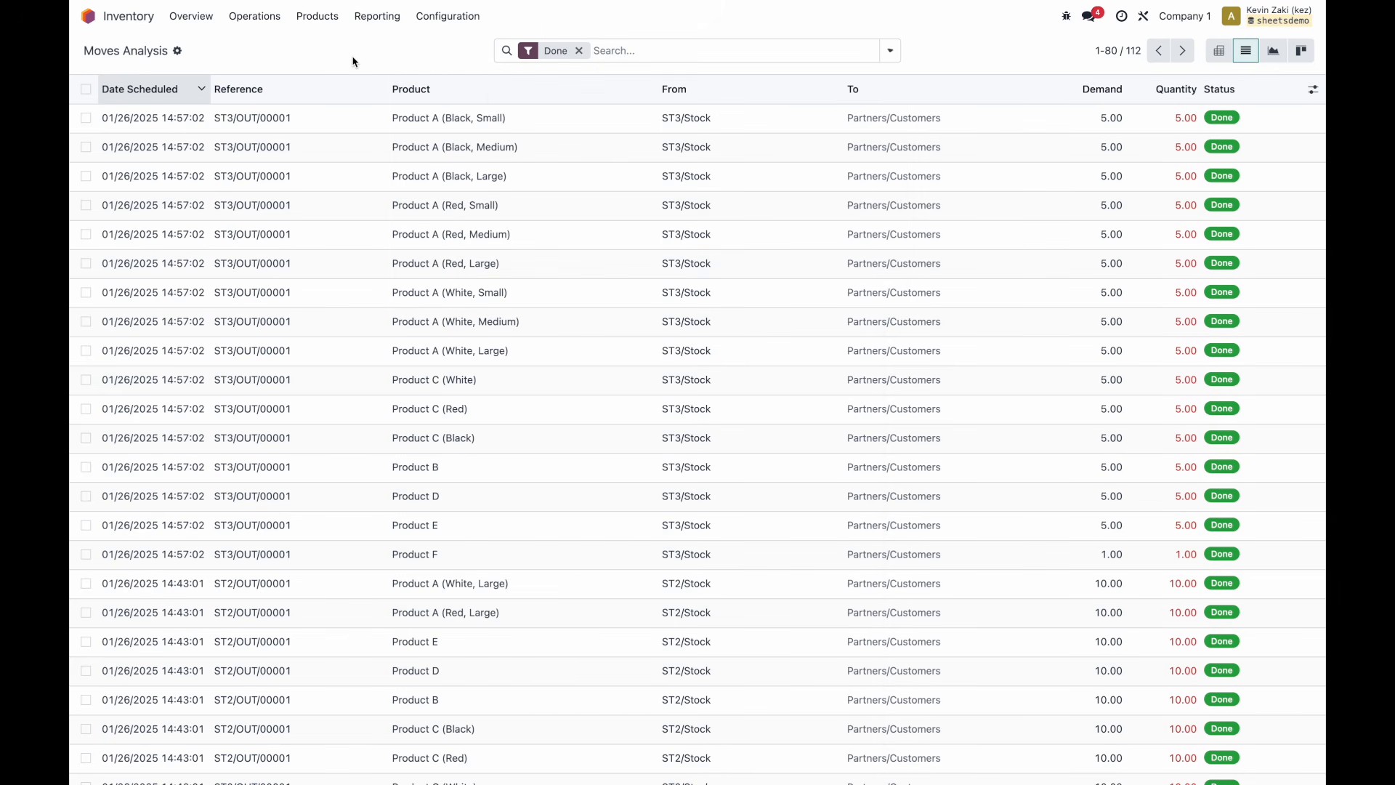
pyautogui.click(891, 50)
pyautogui.click(494, 190)
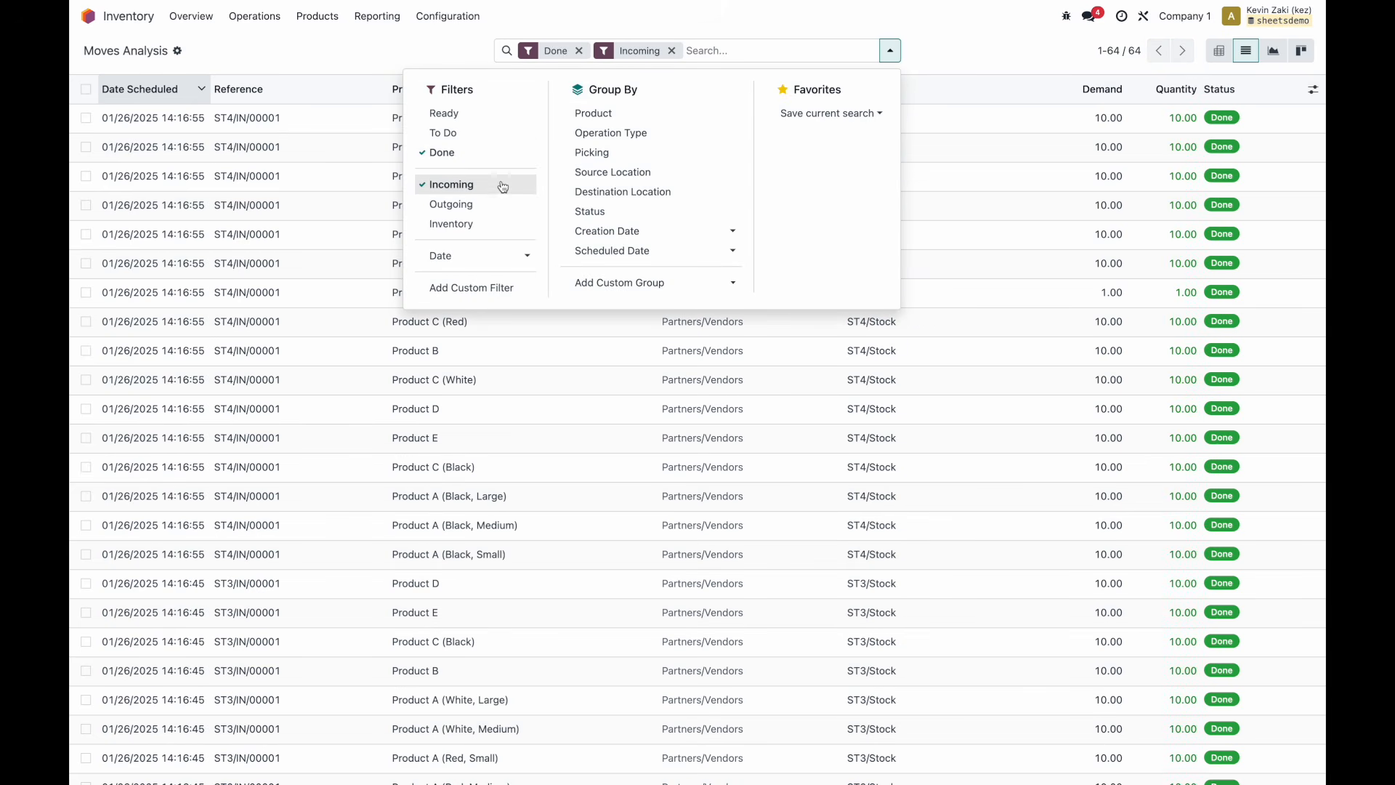
pyautogui.click(404, 53)
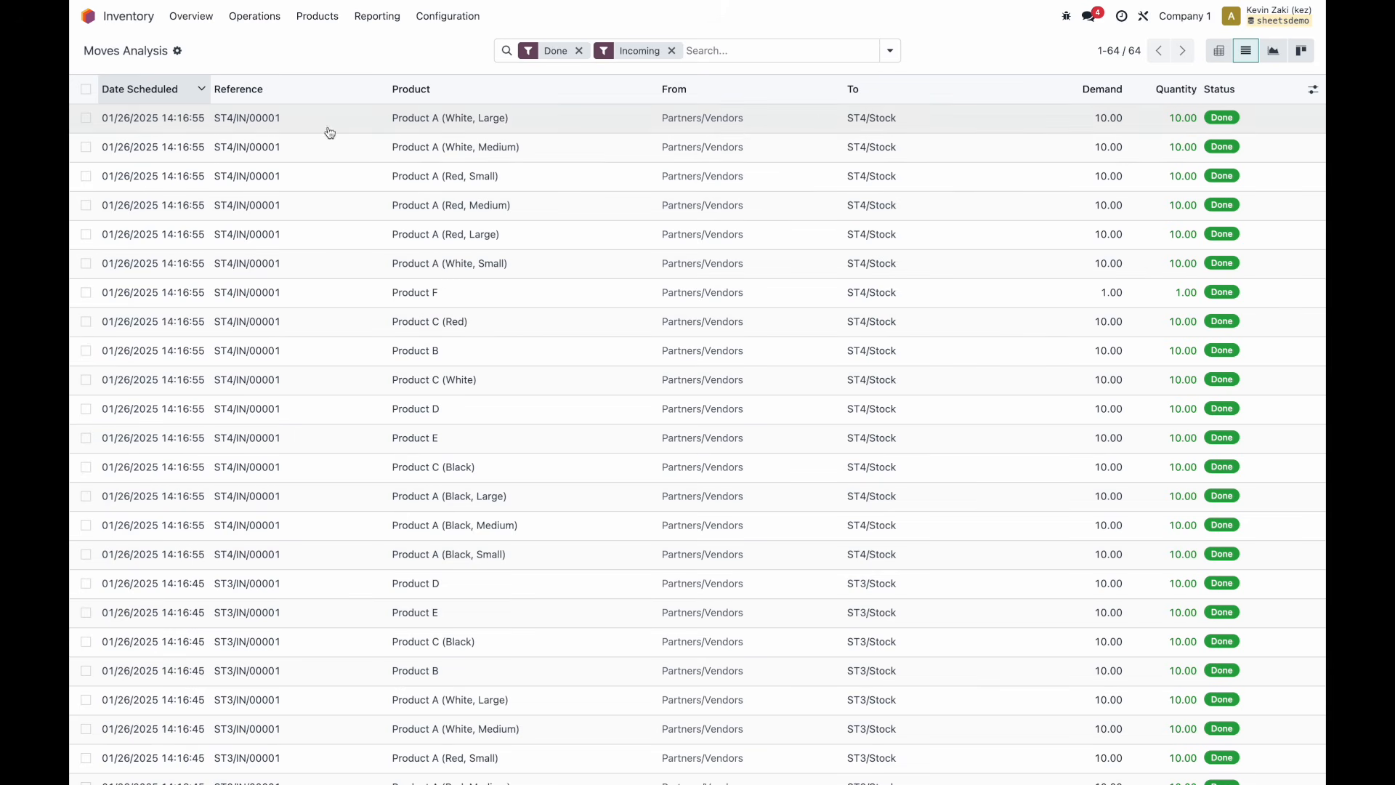
# Insert the moves list into Product Dashboard with 100 records, named 'Inventory Resupply'.
pyautogui.click(177, 52)
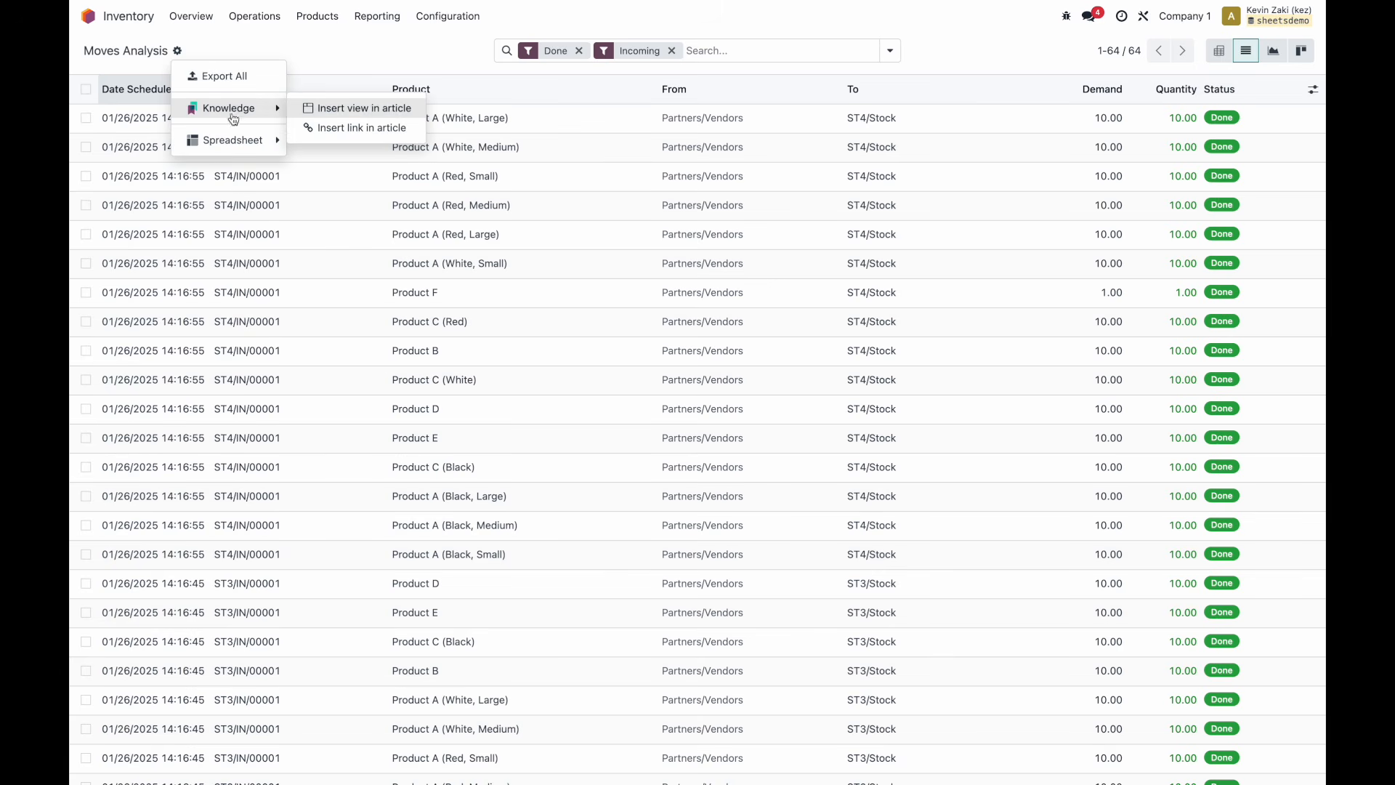
pyautogui.moveTo(242, 142)
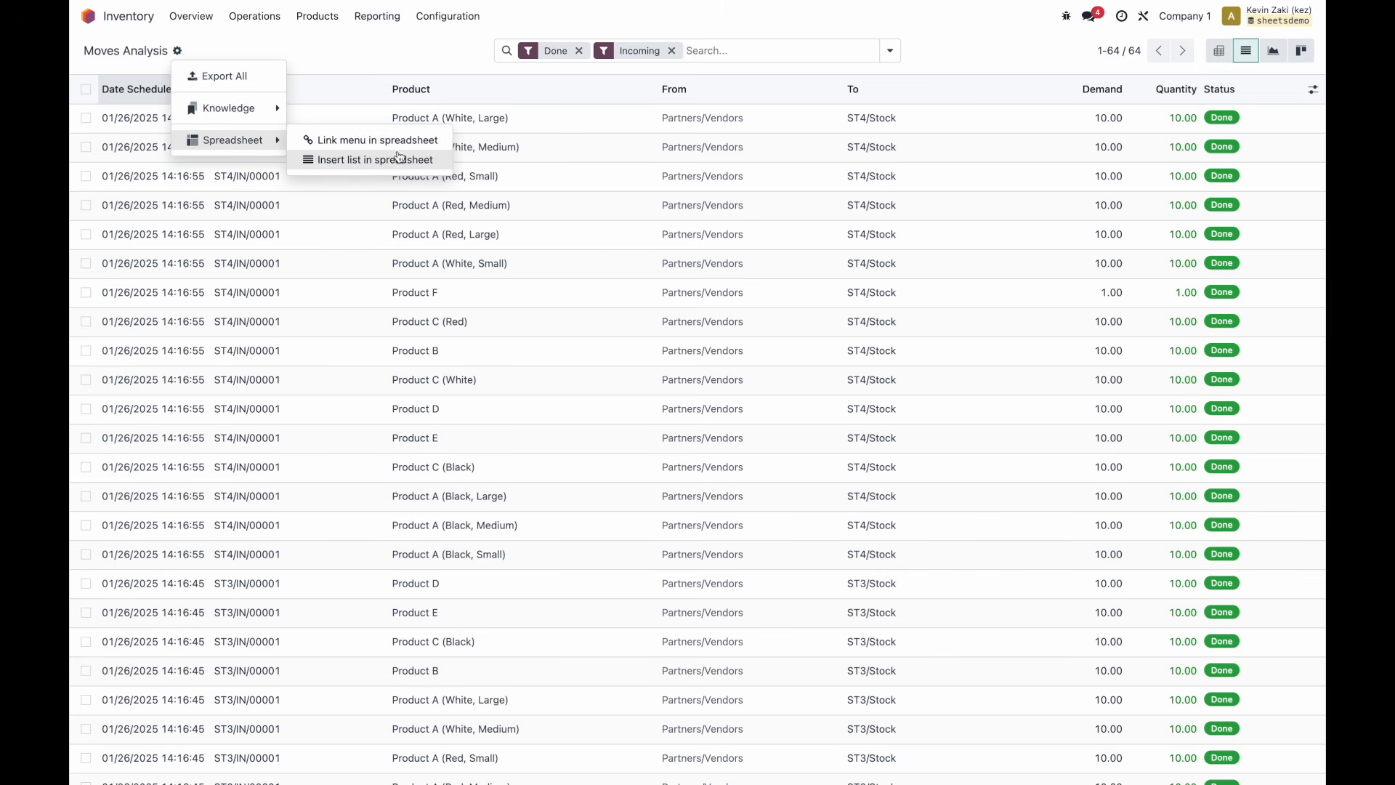
pyautogui.click(400, 166)
pyautogui.click(793, 401)
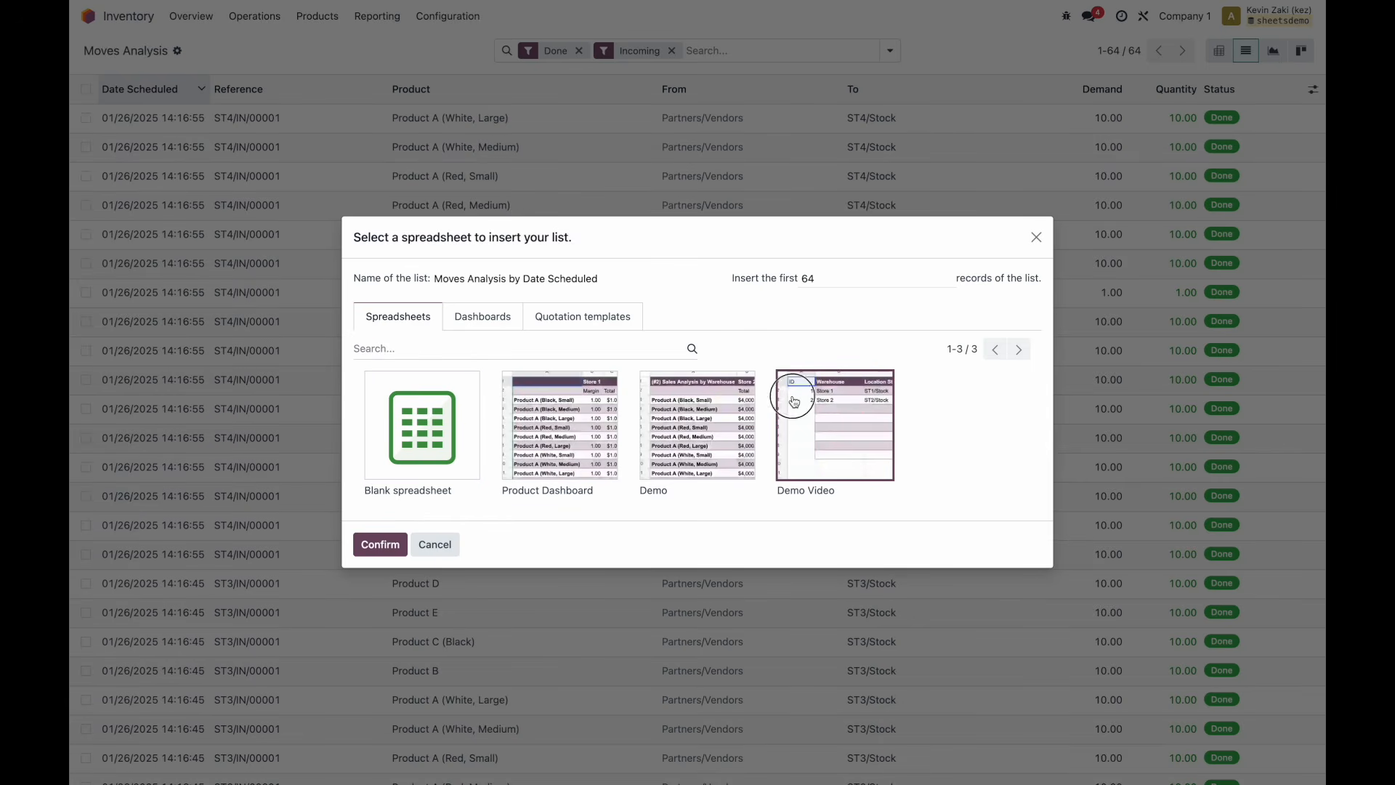
pyautogui.click(530, 416)
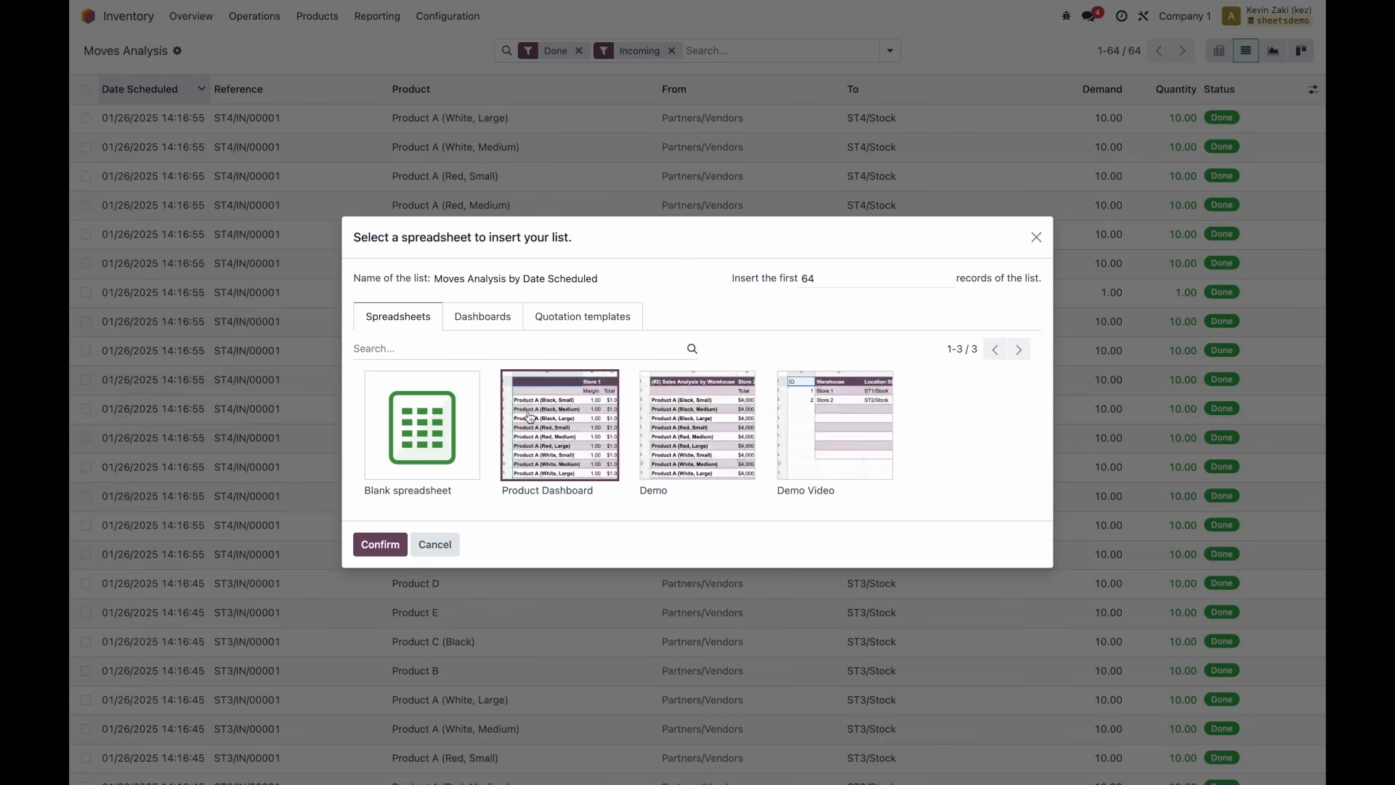
pyautogui.click(826, 276)
pyautogui.doubleClick(829, 277)
pyautogui.write('100')
pyautogui.tripleClick(589, 279)
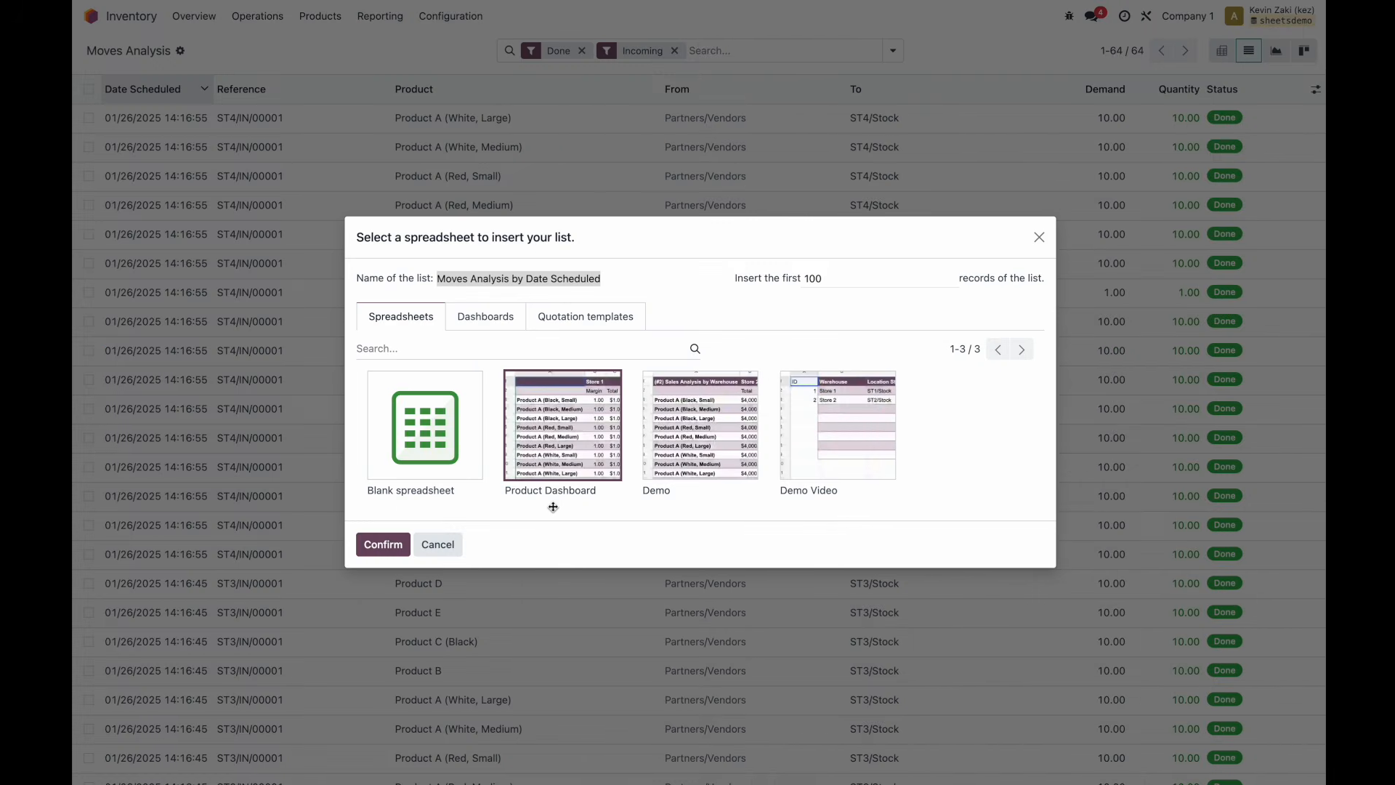
pyautogui.write('nnventory Resupp')
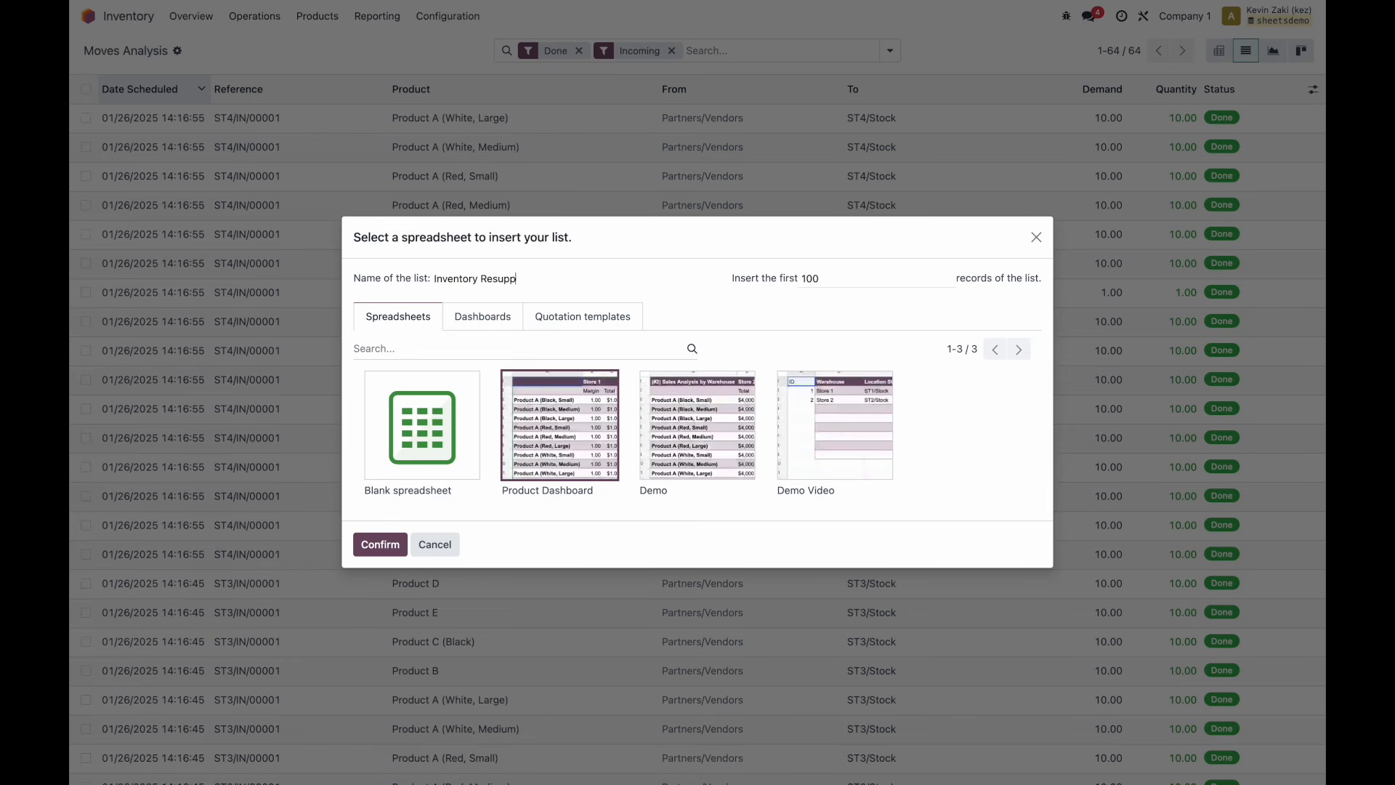
pyautogui.write('ly')
pyautogui.click(370, 546)
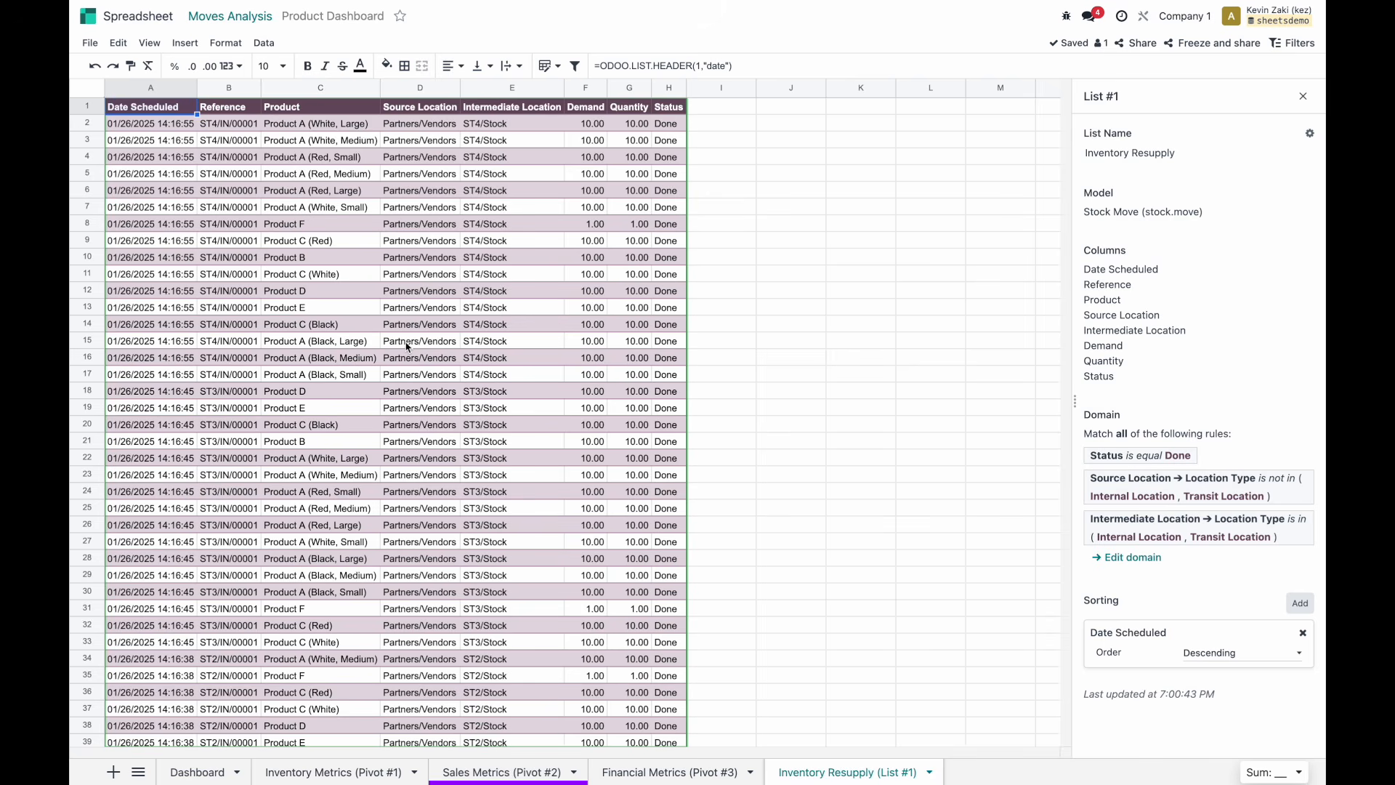
# Scroll the inserted 64-move list, then select column A (Date Scheduled) and bring up its column menu.
pyautogui.scroll(-5, 406, 346)
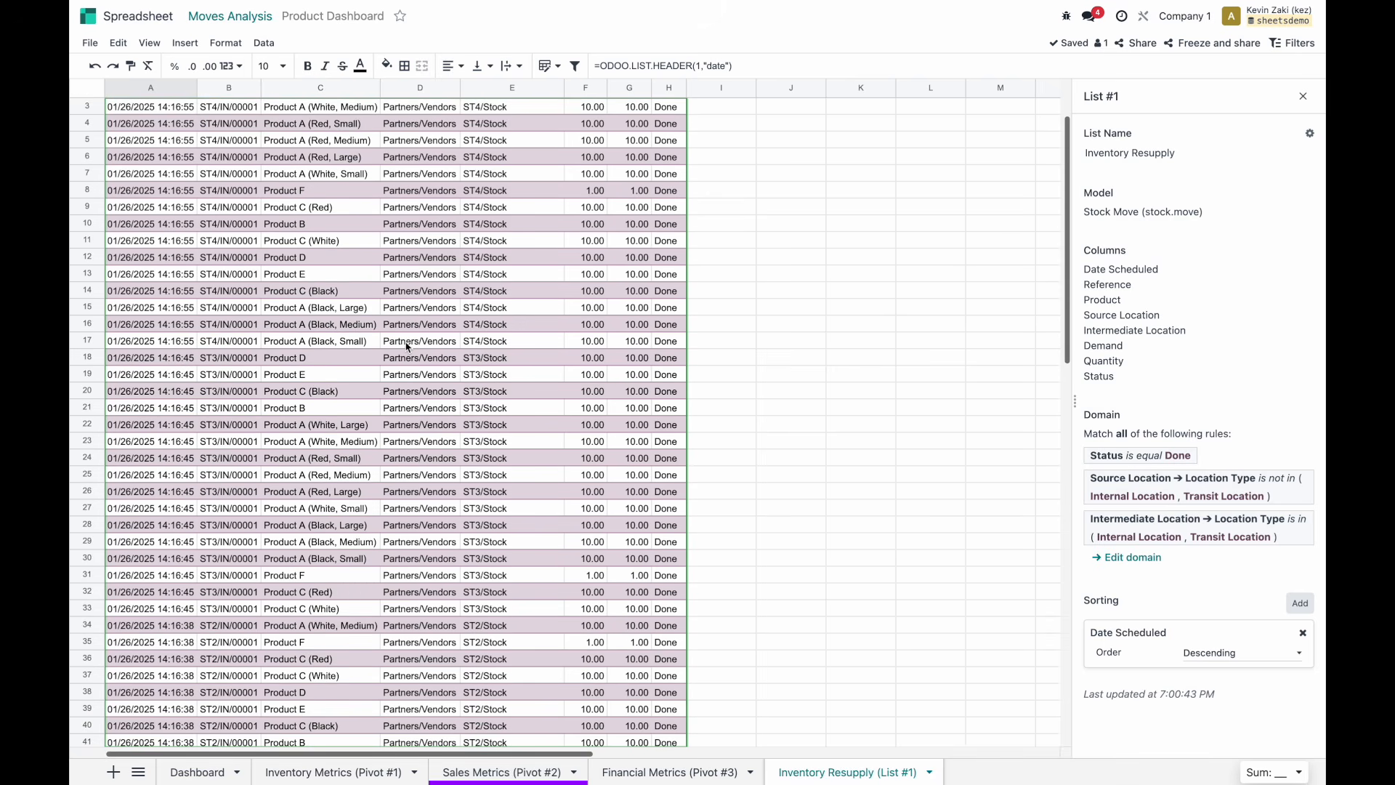
pyautogui.scroll(-14, 406, 346)
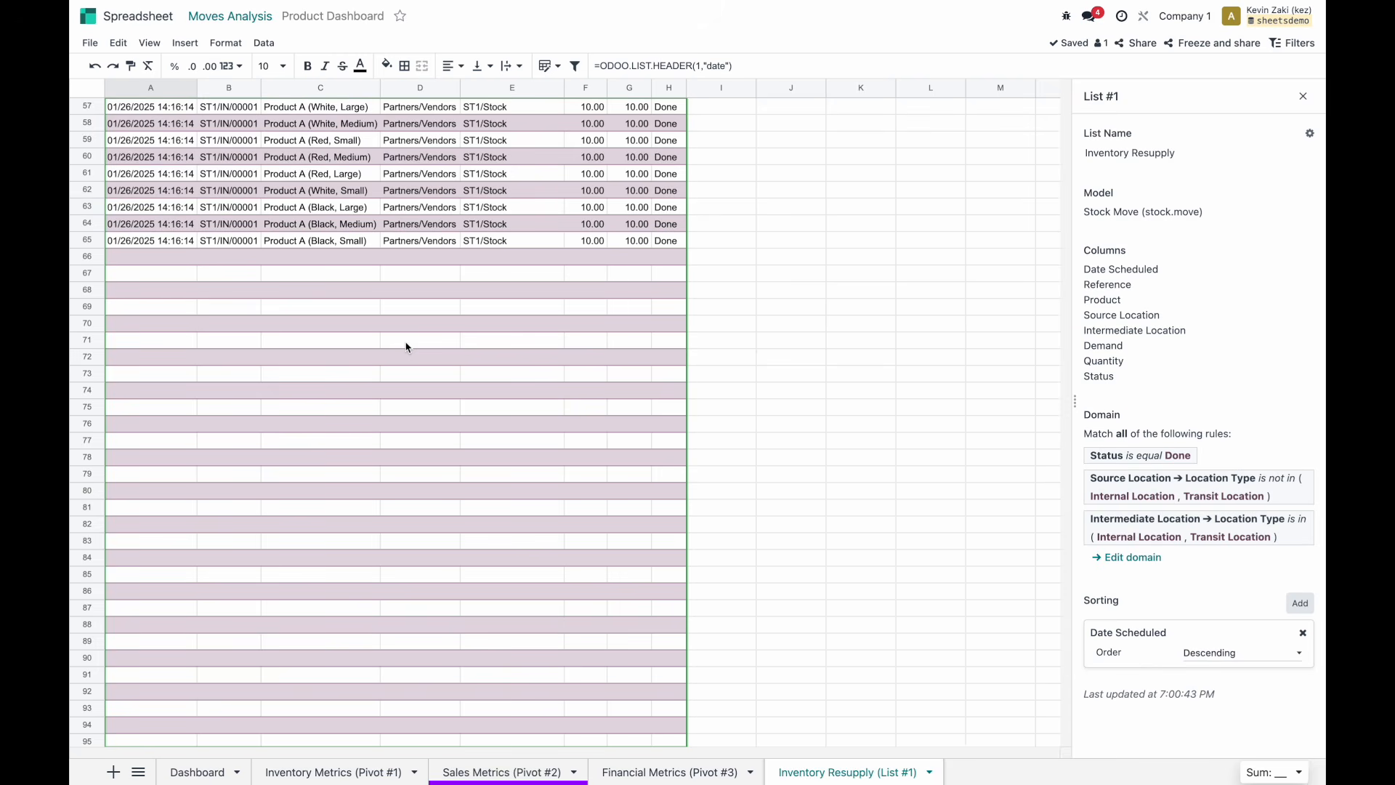
pyautogui.scroll(19, 407, 346)
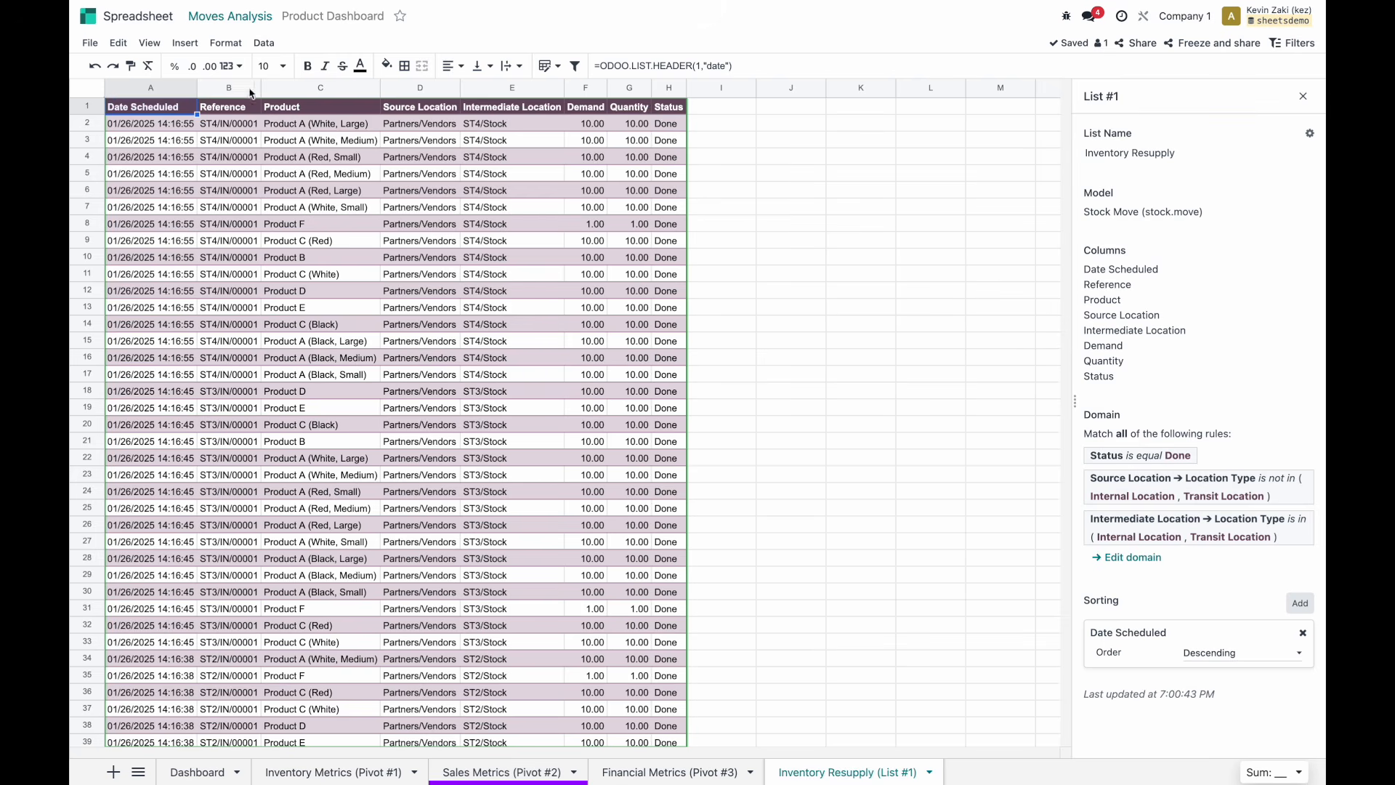
pyautogui.click(229, 124)
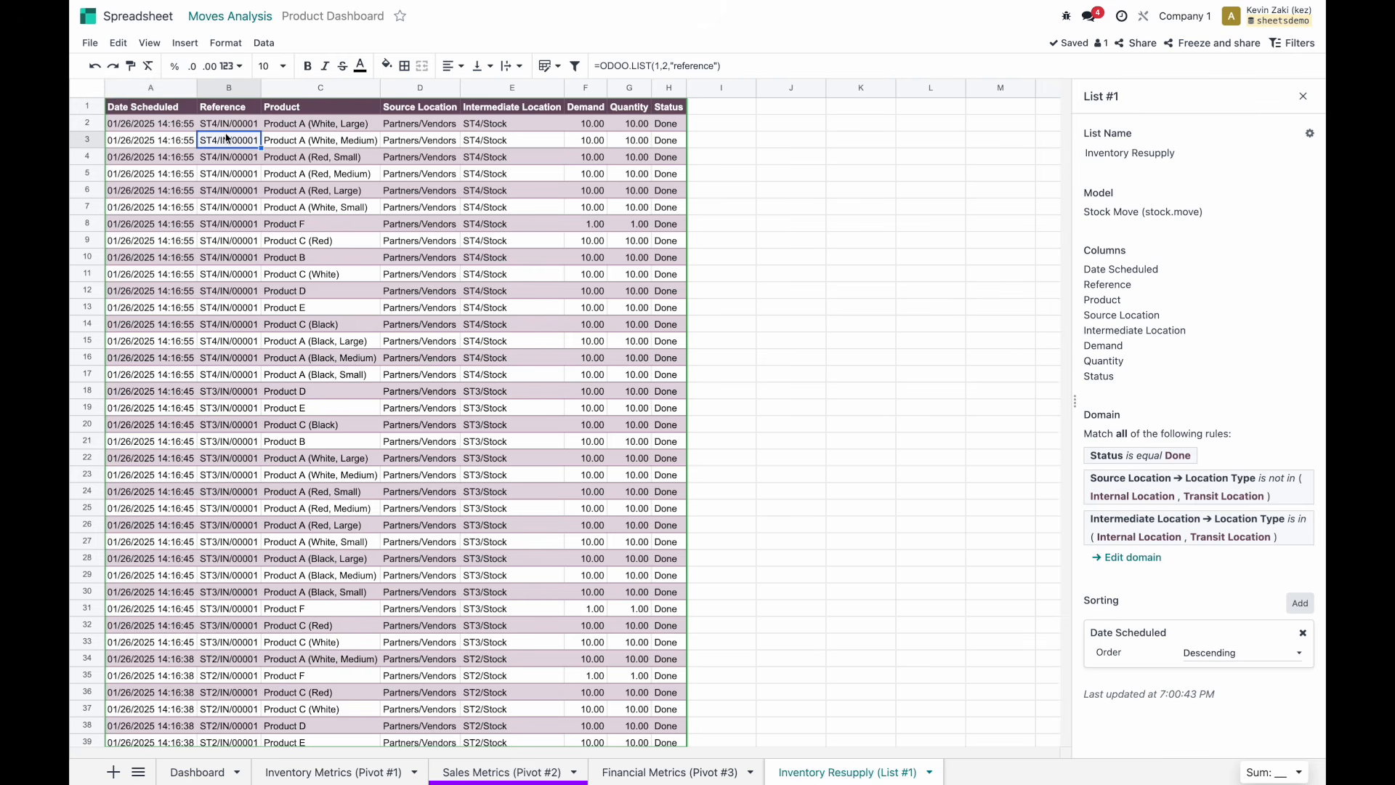
pyautogui.click(227, 87)
pyautogui.rightClick(227, 87)
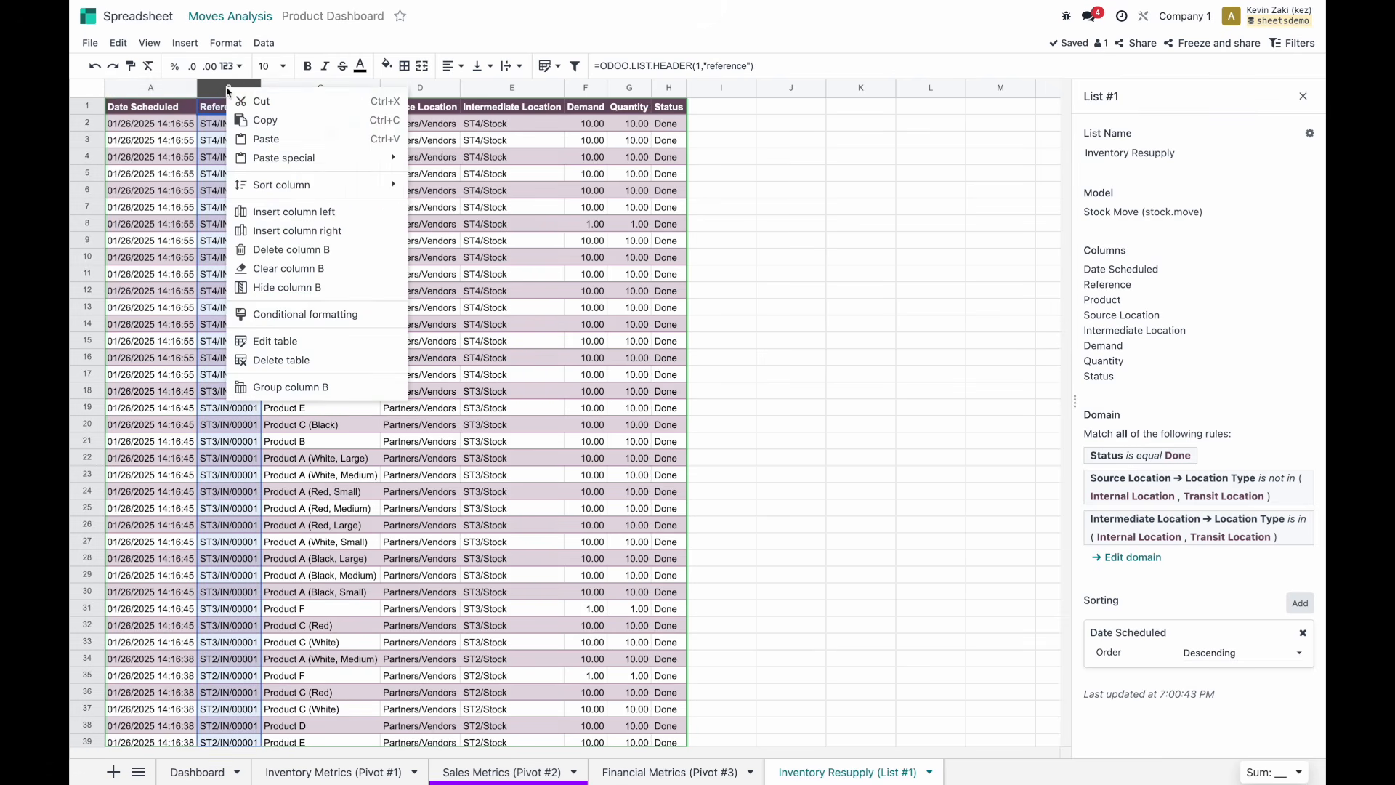
pyautogui.click(200, 140)
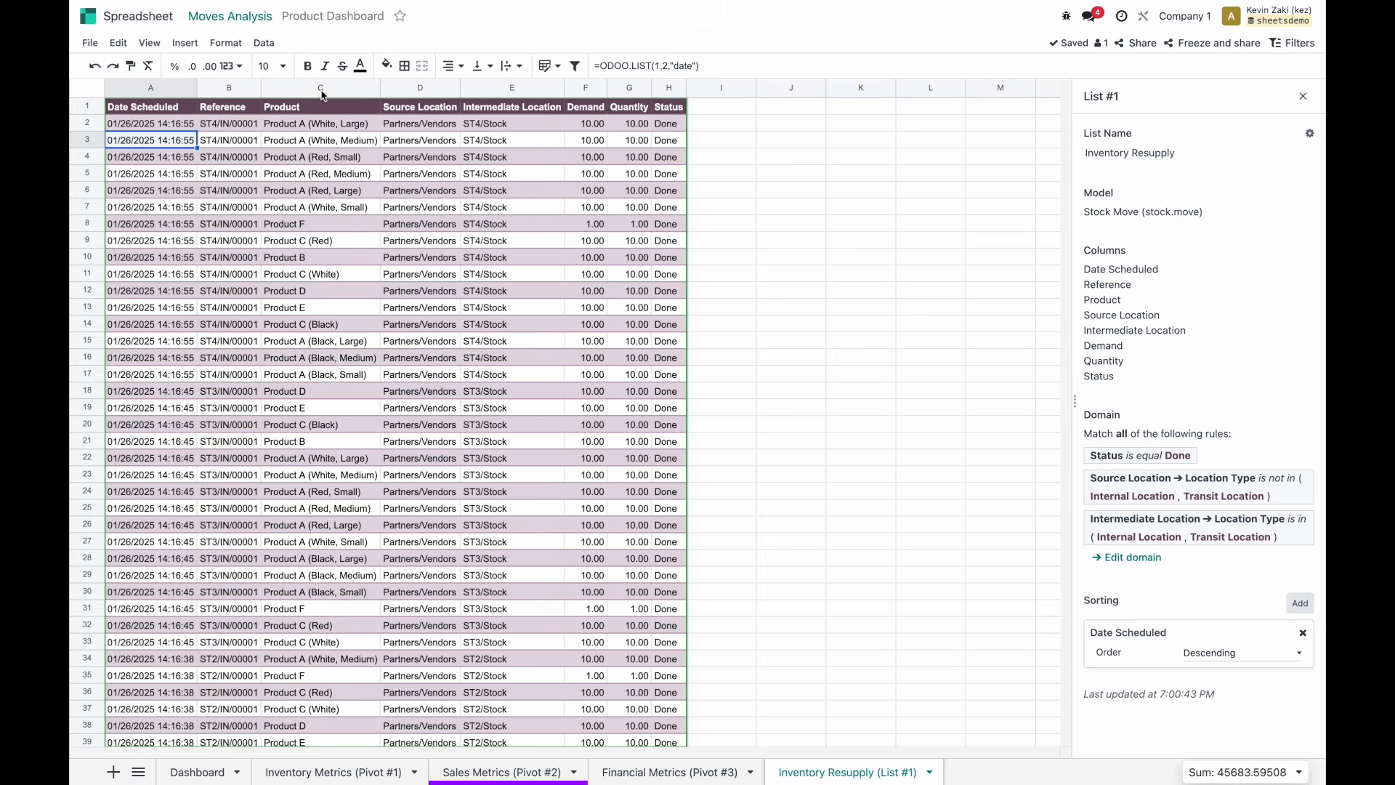
pyautogui.click(167, 86)
pyautogui.rightClick(167, 86)
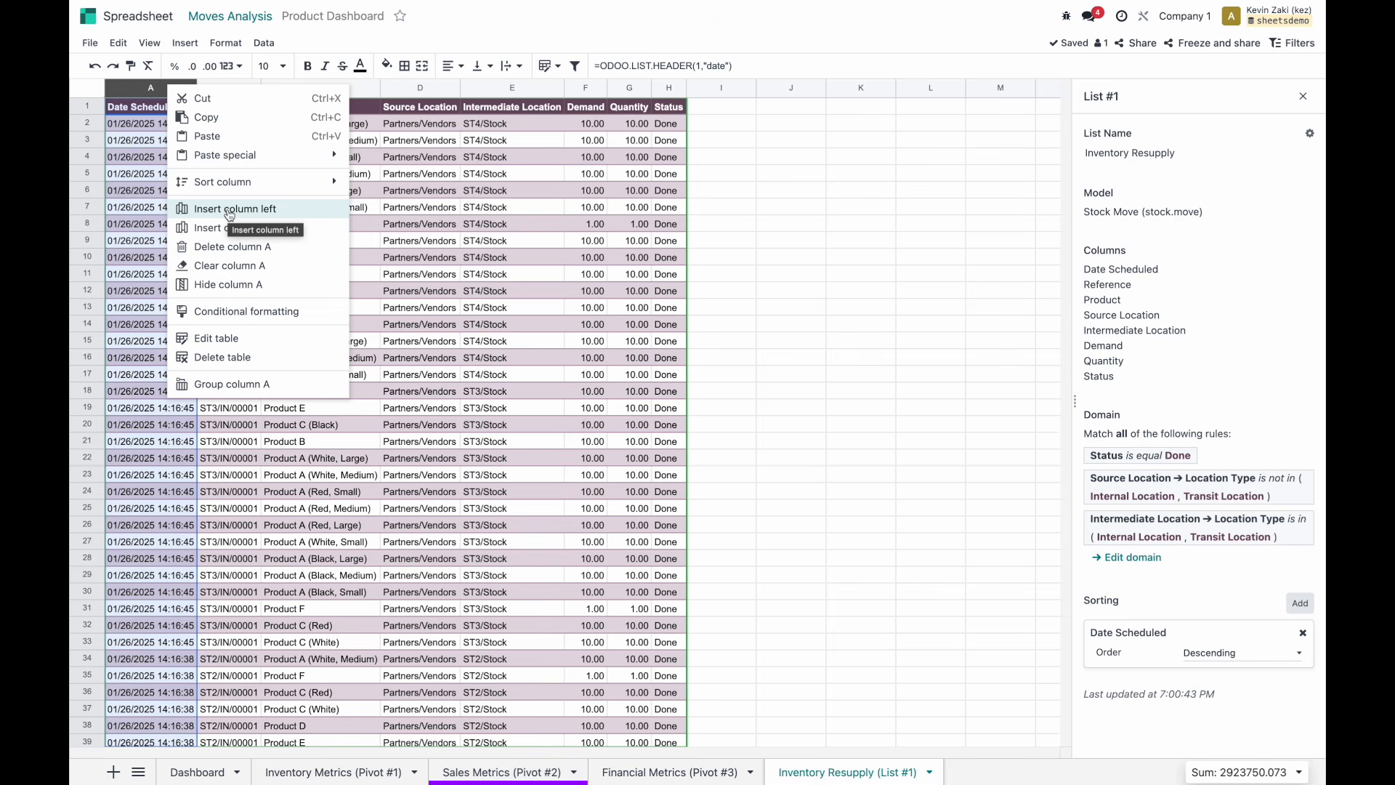
# Insert a column left of the list, enter =ODOO.LIST(1,1,"id") in A2, and fill it down.
pyautogui.click(274, 211)
pyautogui.click(216, 122)
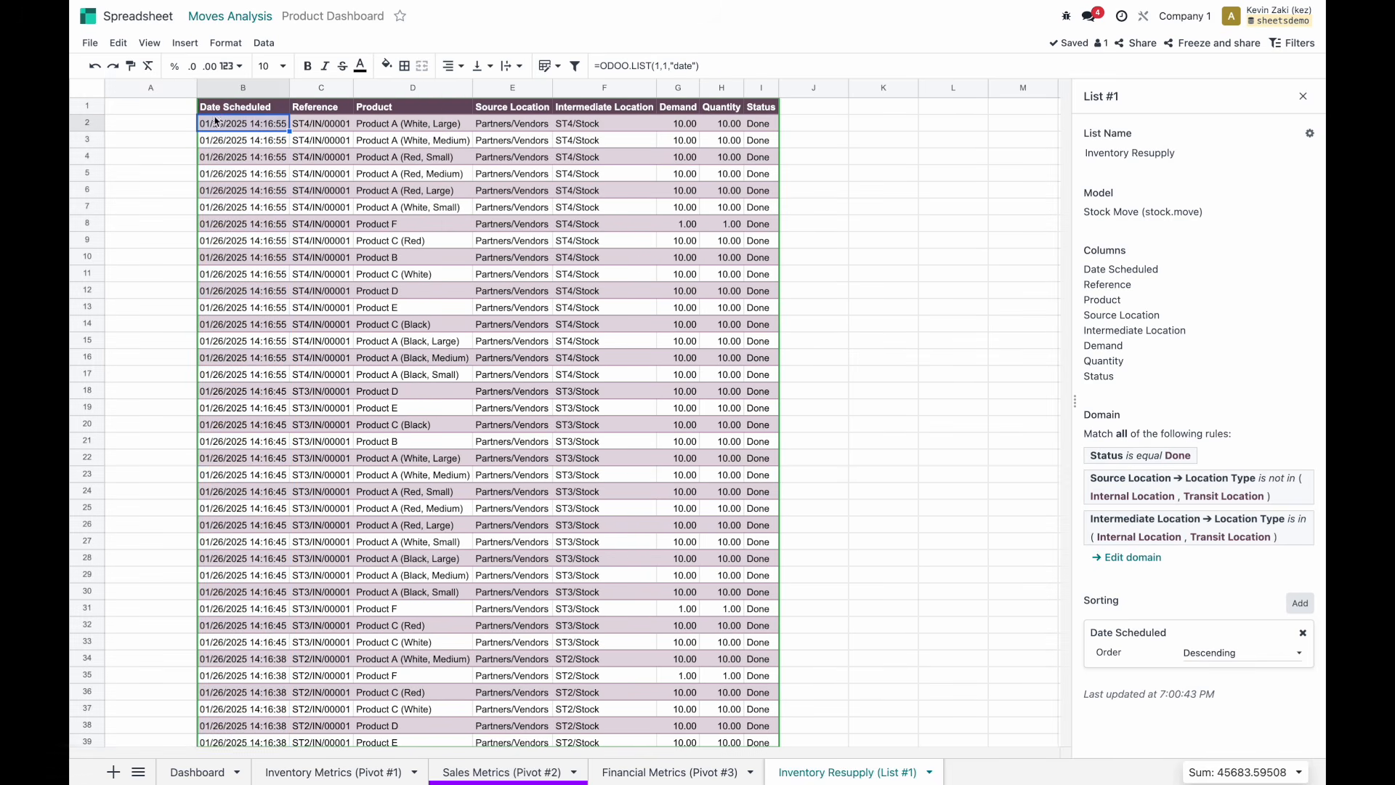
pyautogui.click(661, 64)
pyautogui.doubleClick(179, 130)
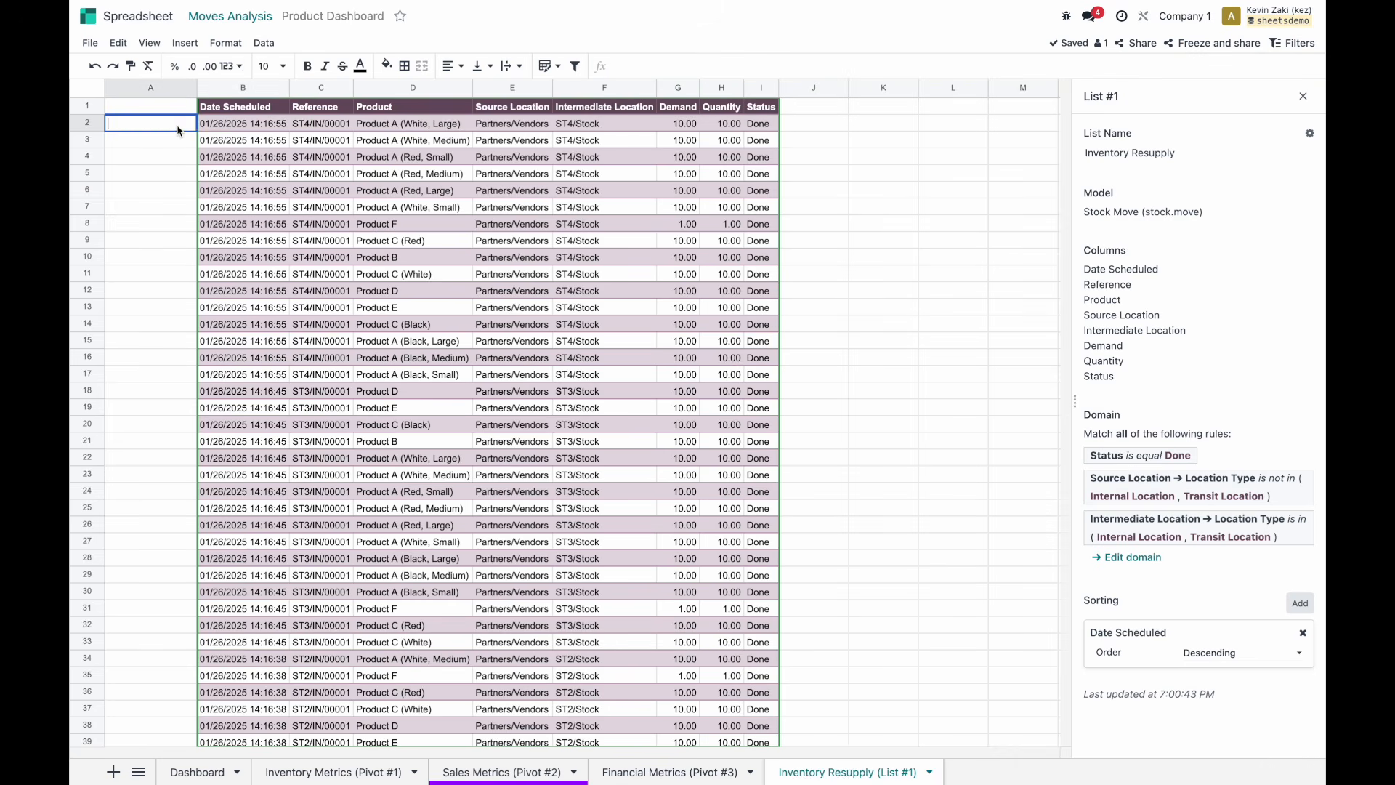
pyautogui.write('=ODOO.LIST(1,1,"date")')
pyautogui.doubleClick(677, 66)
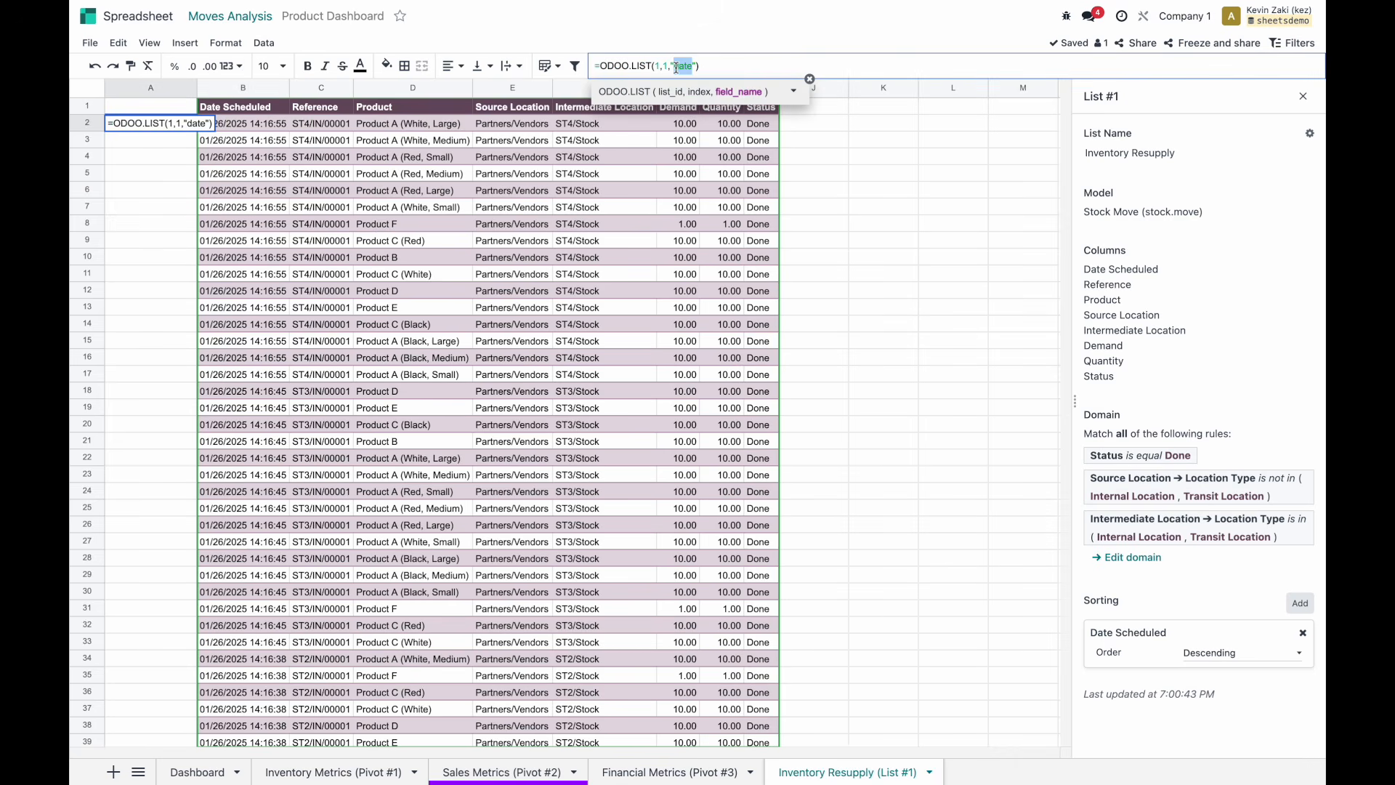
pyautogui.press('BackSpace')
pyautogui.scroll(-5, 689, 159)
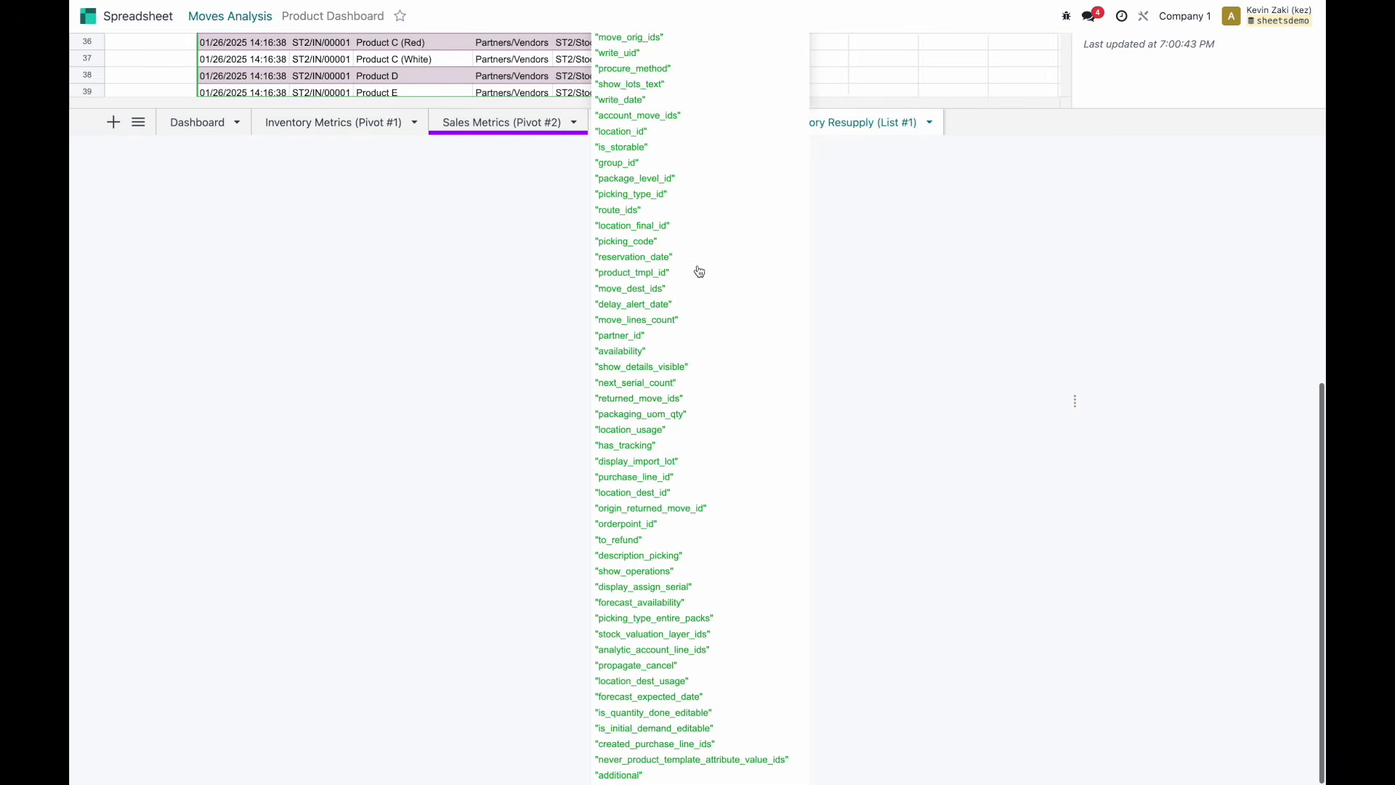
pyautogui.scroll(5, 697, 271)
pyautogui.click(634, 113)
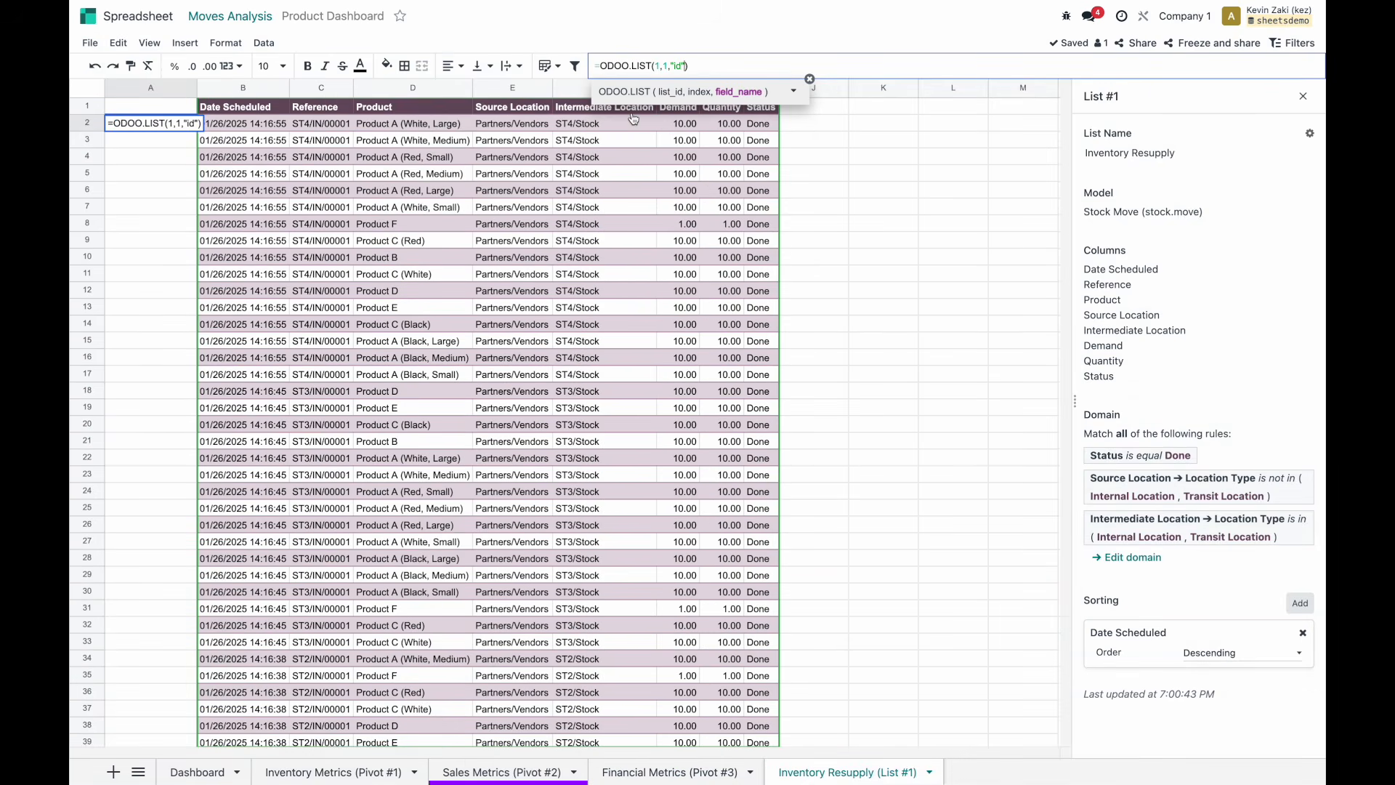
pyautogui.press('Return')
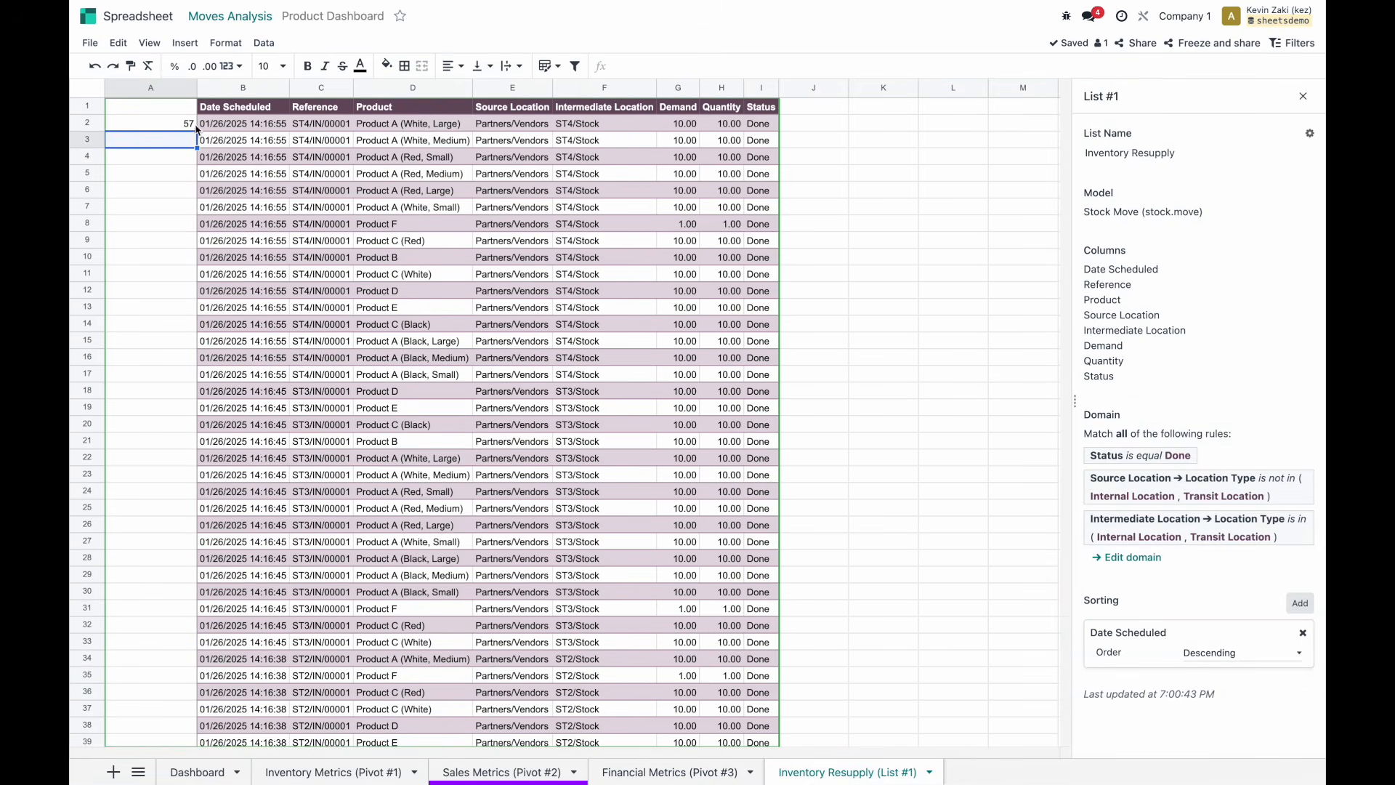
pyautogui.click(190, 127)
pyautogui.moveTo(195, 130); pyautogui.dragTo(192, 693)
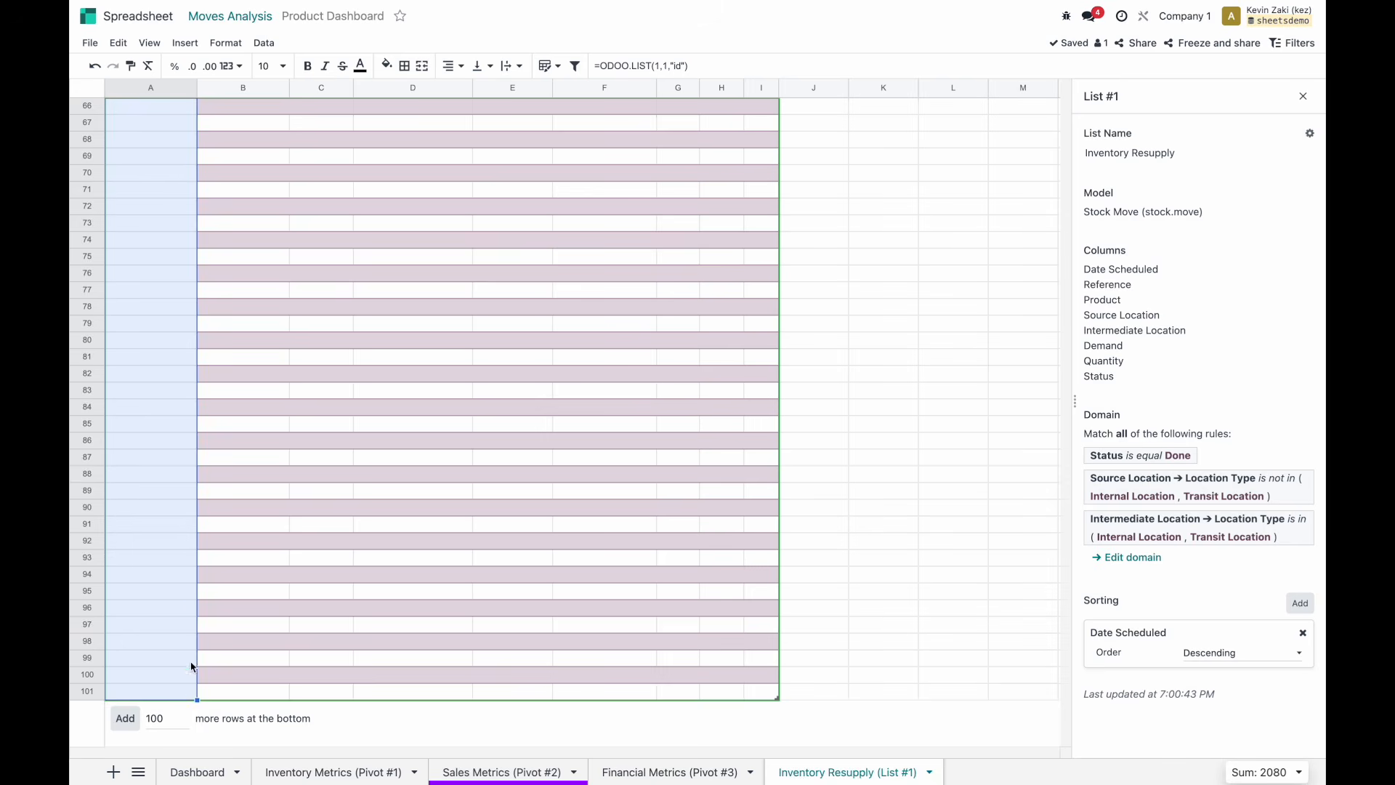
# Put the header formula ODOO.LIST.HEADER(1,"id") in A1 by adapting the Date Scheduled header.
pyautogui.scroll(10, 185, 385)
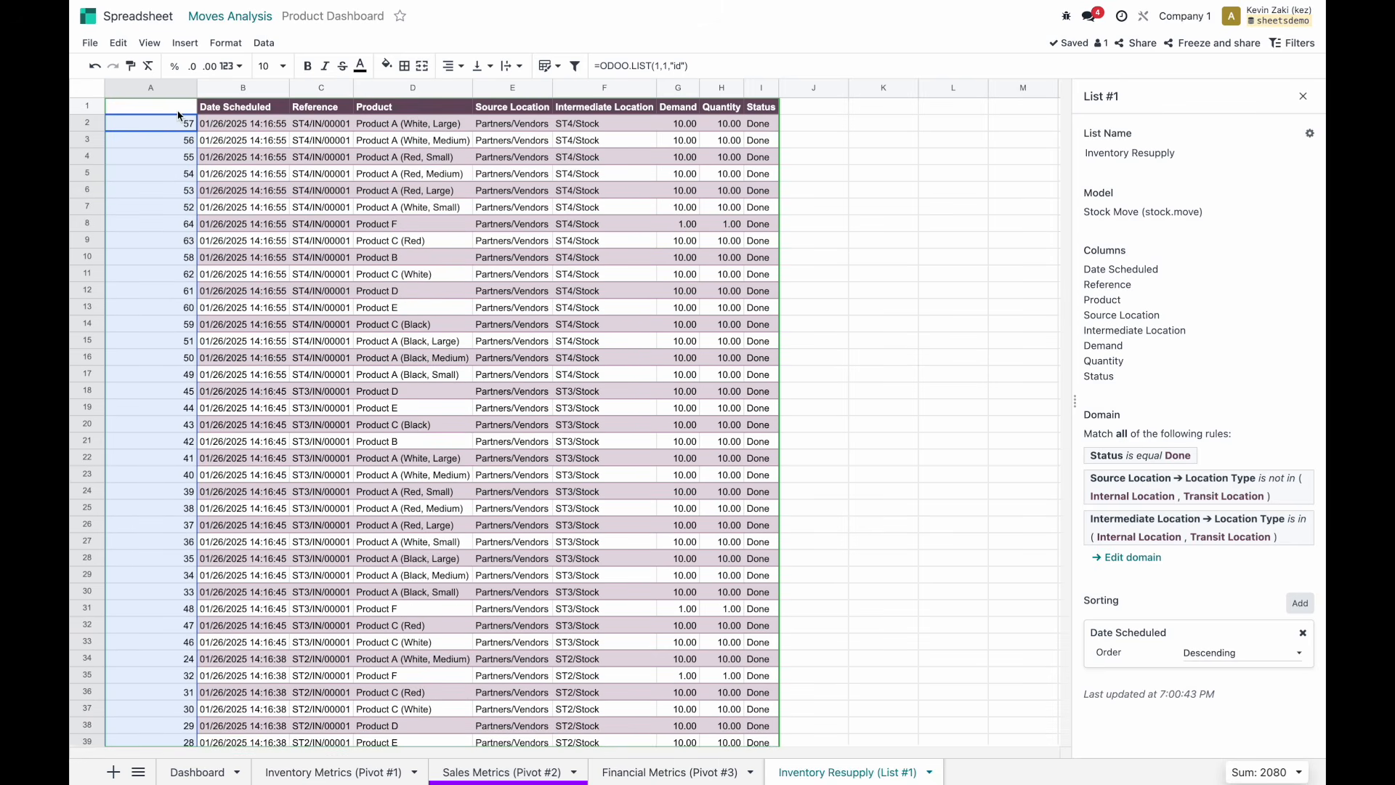
pyautogui.click(181, 122)
pyautogui.click(670, 65)
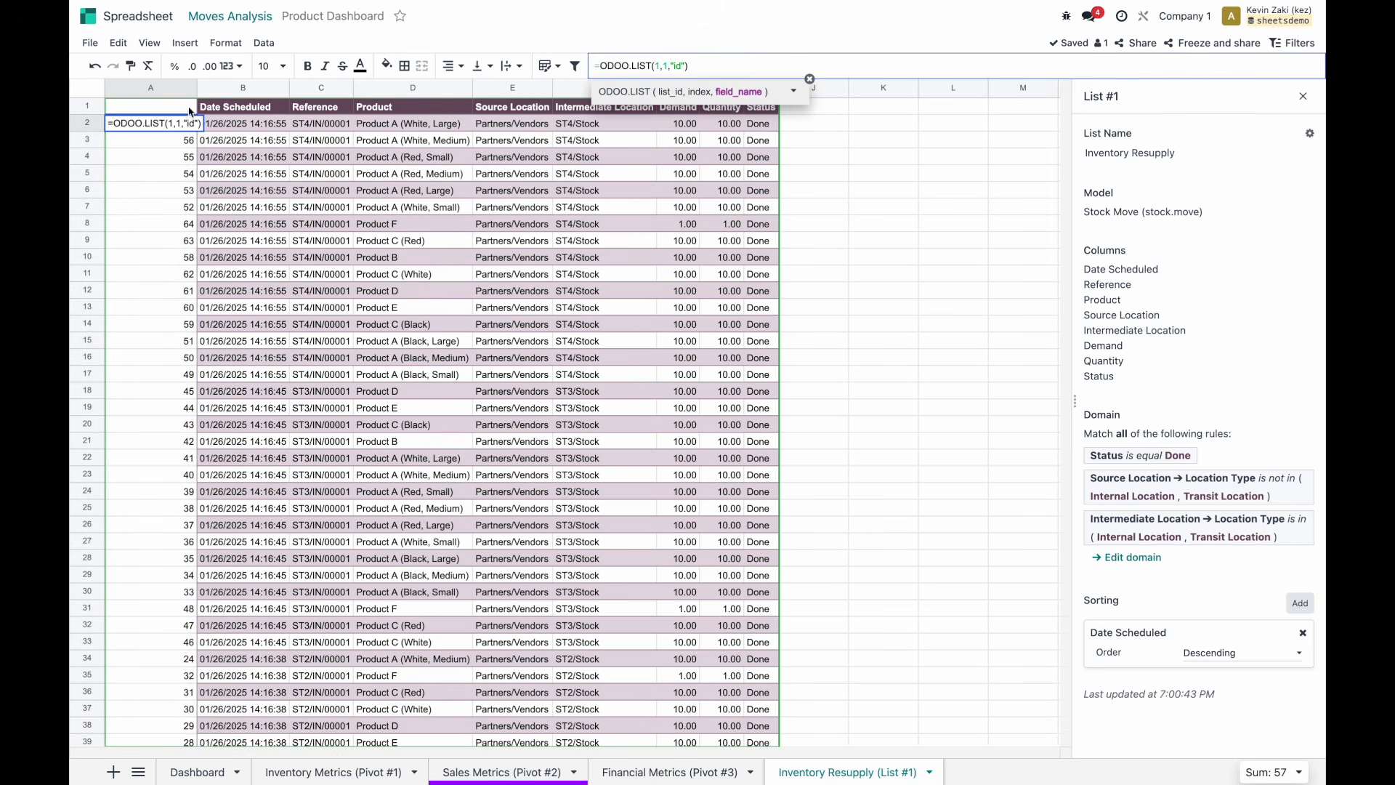
pyautogui.click(221, 107)
pyautogui.click(680, 64)
pyautogui.hotkey('ctrl', 'a')
pyautogui.hotkey('ctrl', 'c')
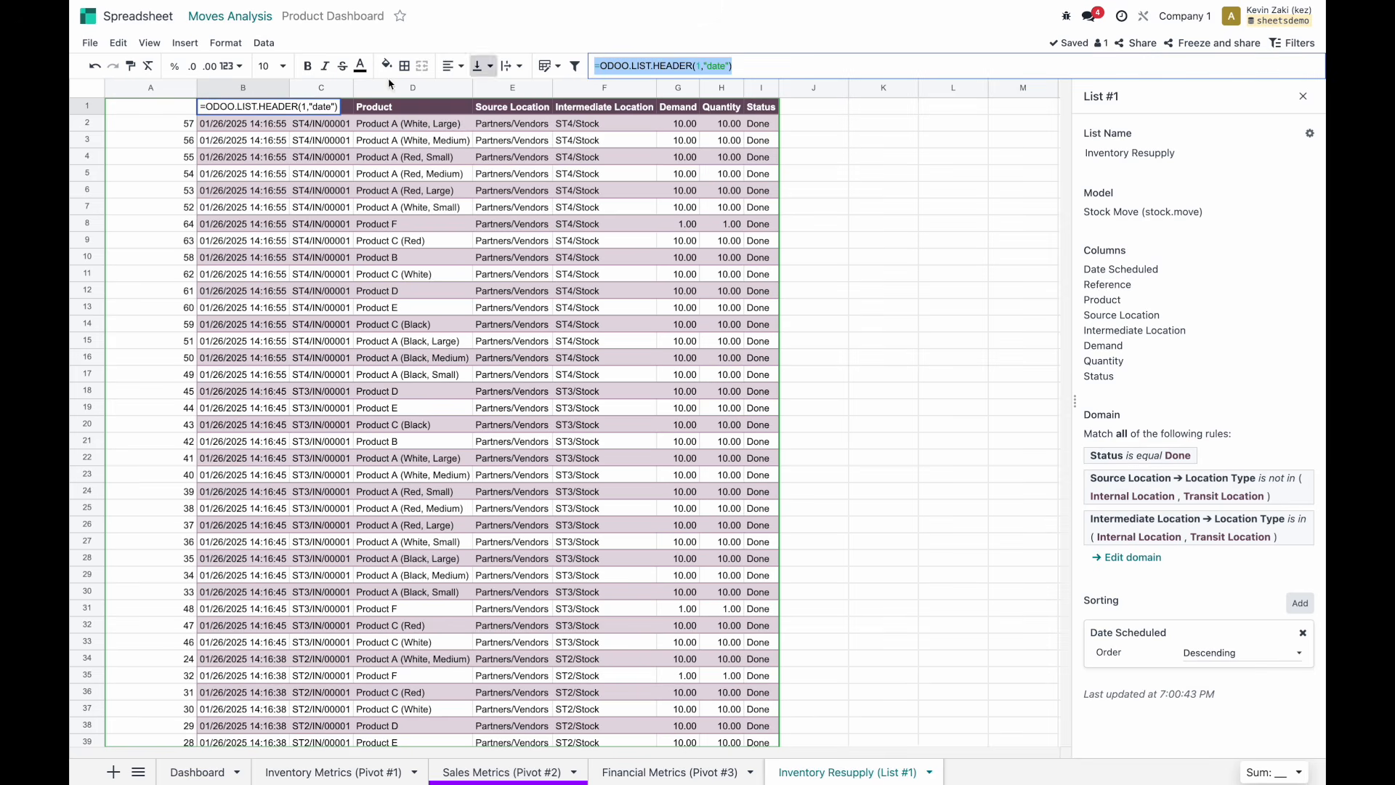
pyautogui.doubleClick(183, 107)
pyautogui.hotkey('ctrl', 'v')
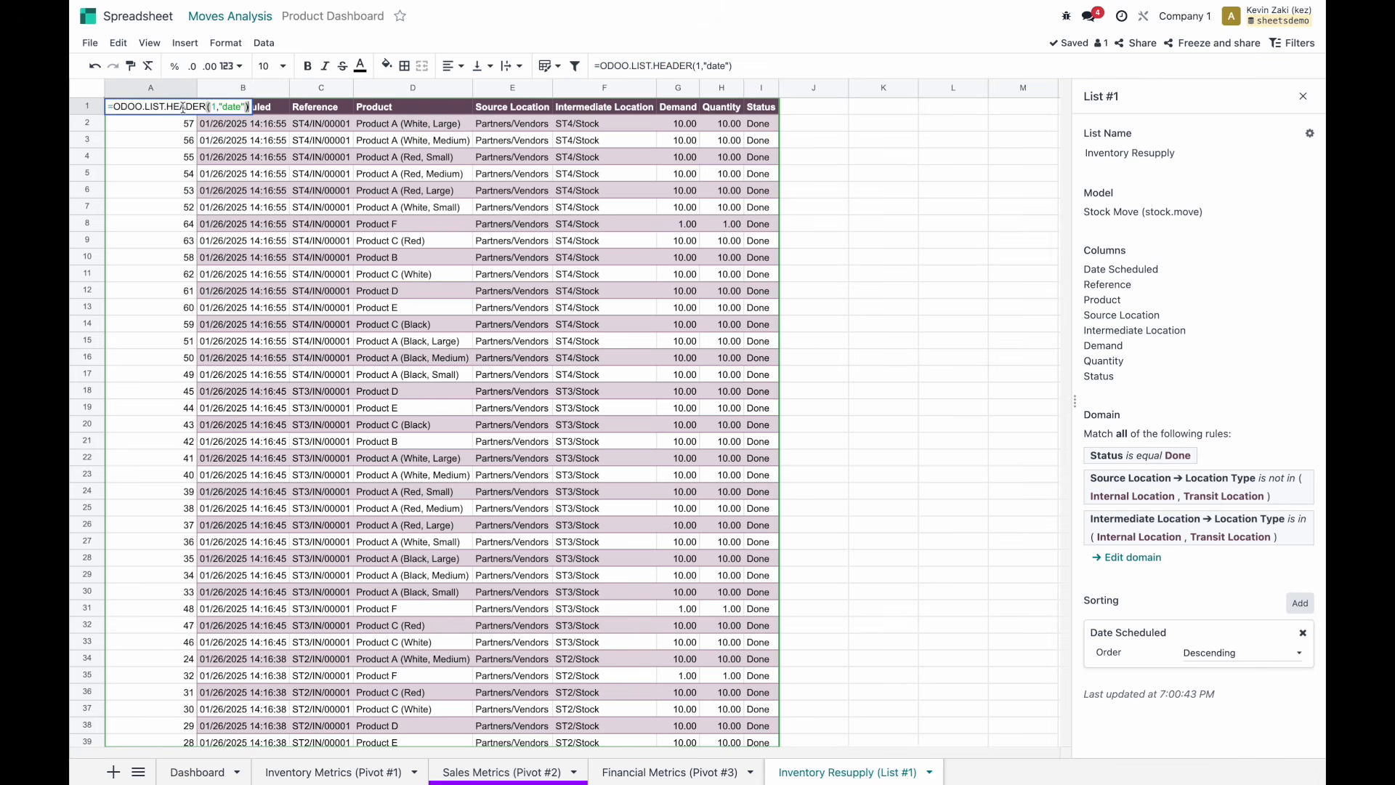
pyautogui.doubleClick(716, 65)
pyautogui.write('id')
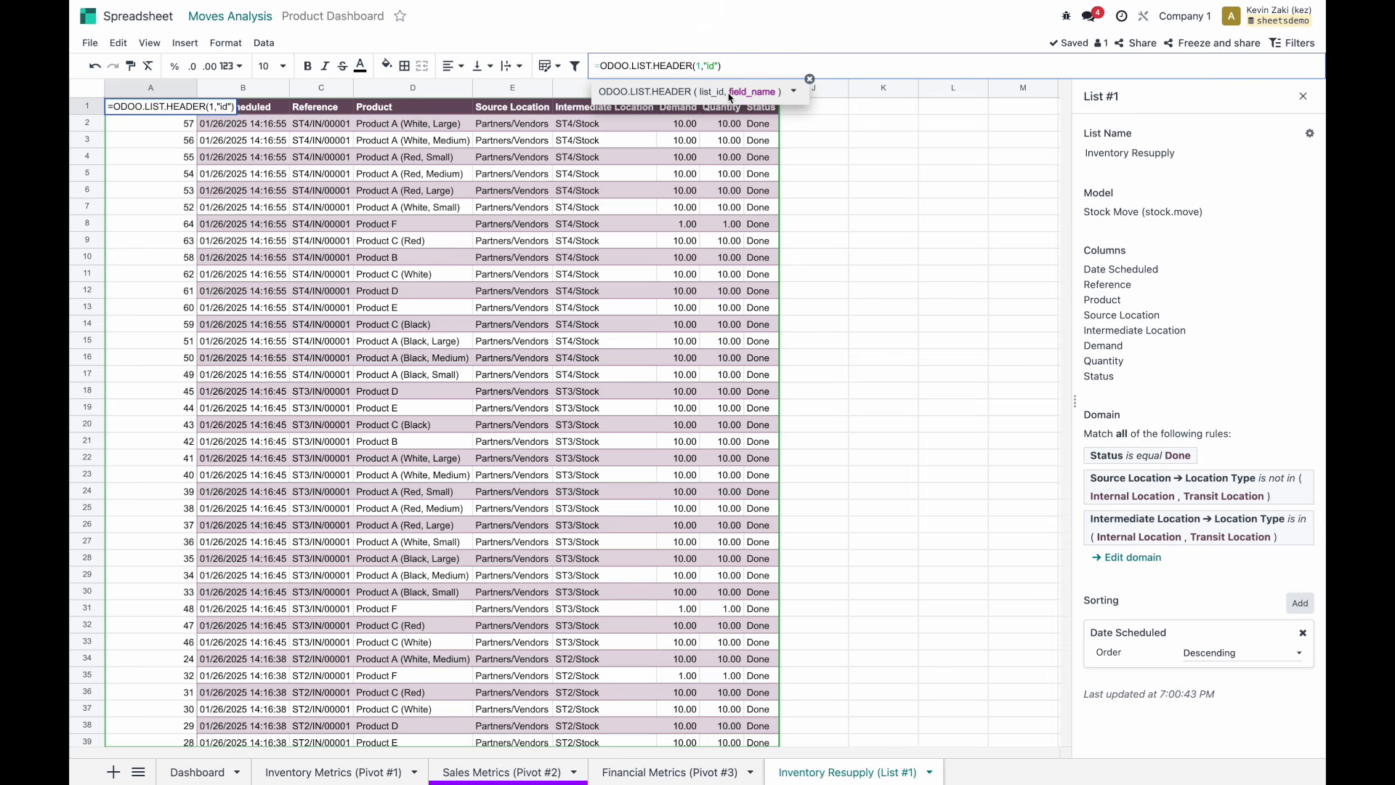
pyautogui.press('Return')
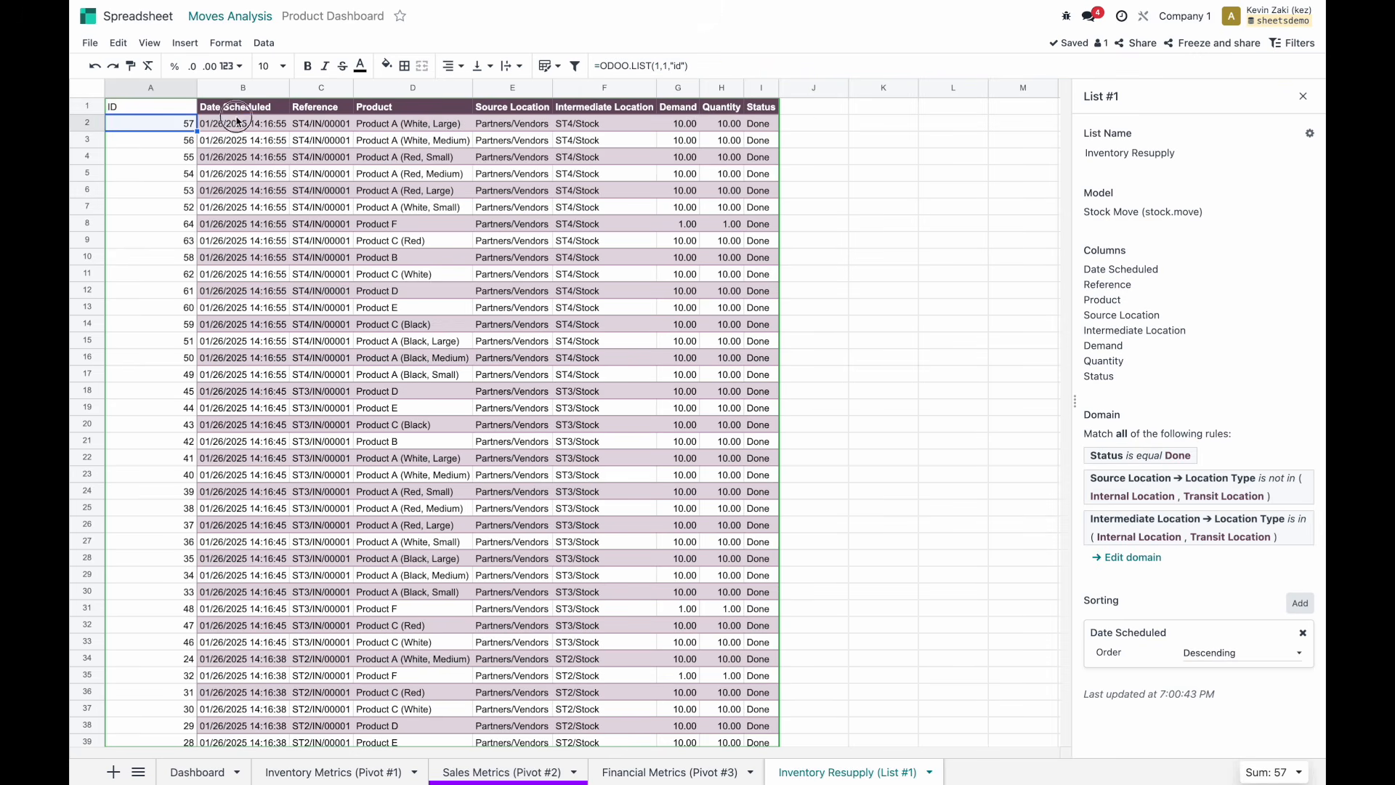
# Delete the temporary ID column A so the list starts with Date Scheduled.
pyautogui.moveTo(240, 124); pyautogui.dragTo(250, 242)
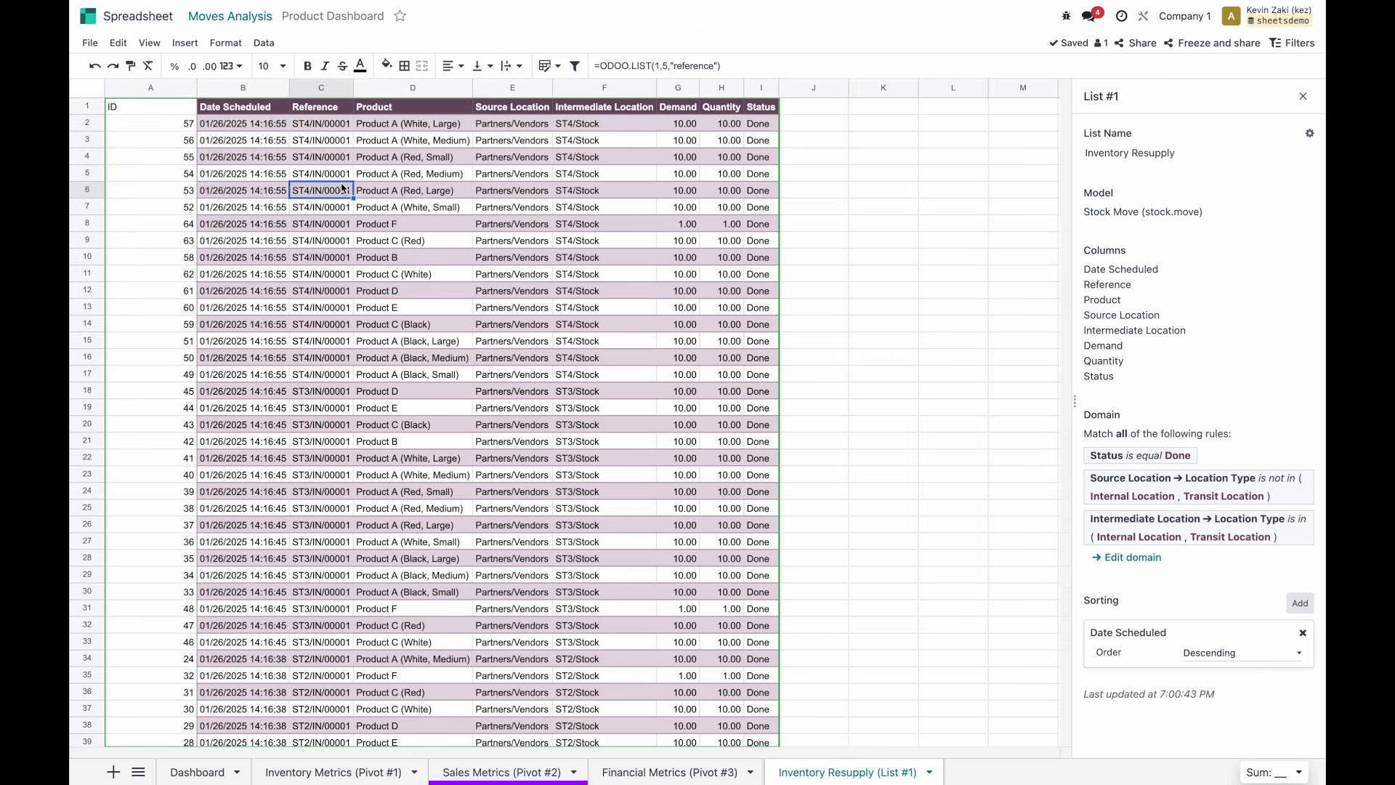
pyautogui.click(182, 90)
pyautogui.rightClick(166, 90)
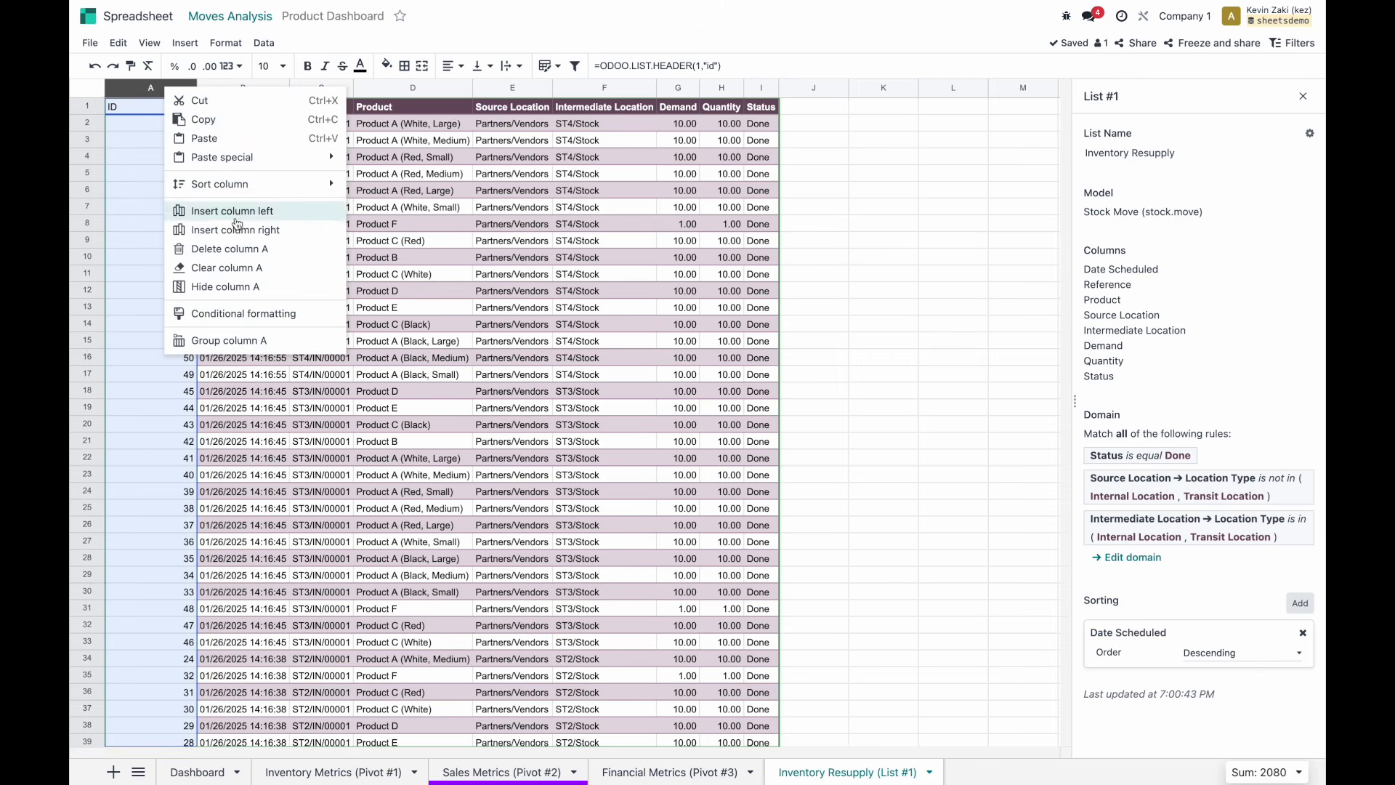
pyautogui.click(250, 251)
pyautogui.click(278, 181)
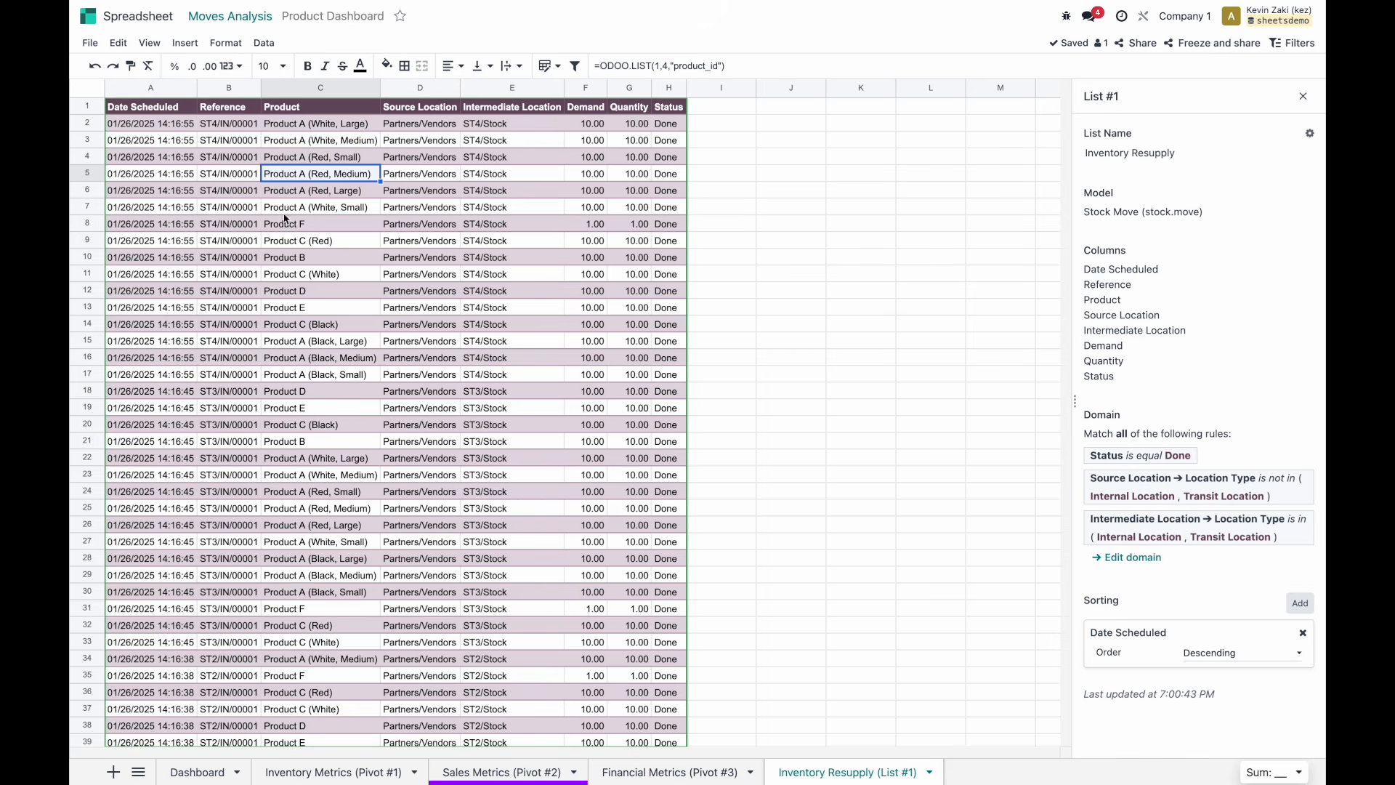
pyautogui.scroll(-9, 219, 174)
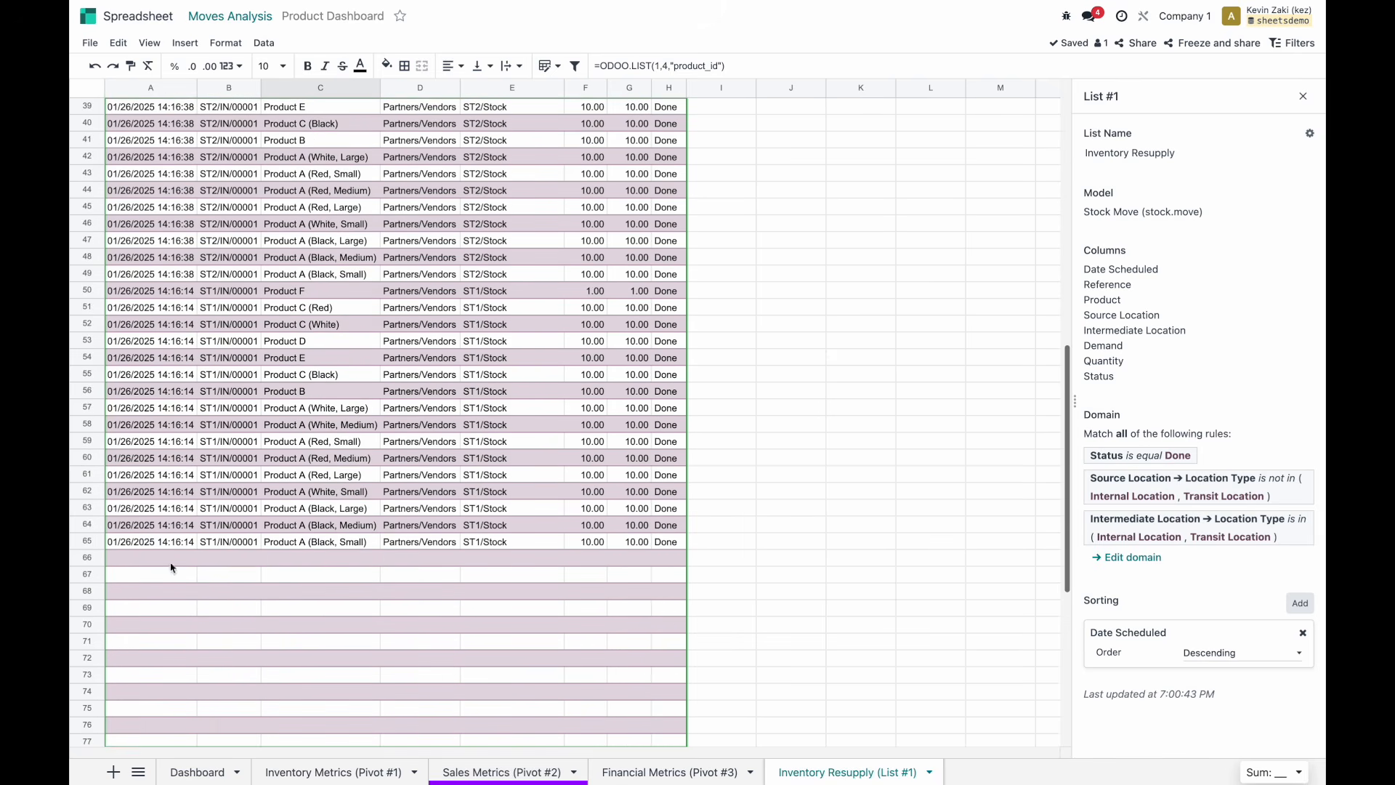
pyautogui.moveTo(142, 491); pyautogui.dragTo(641, 552)
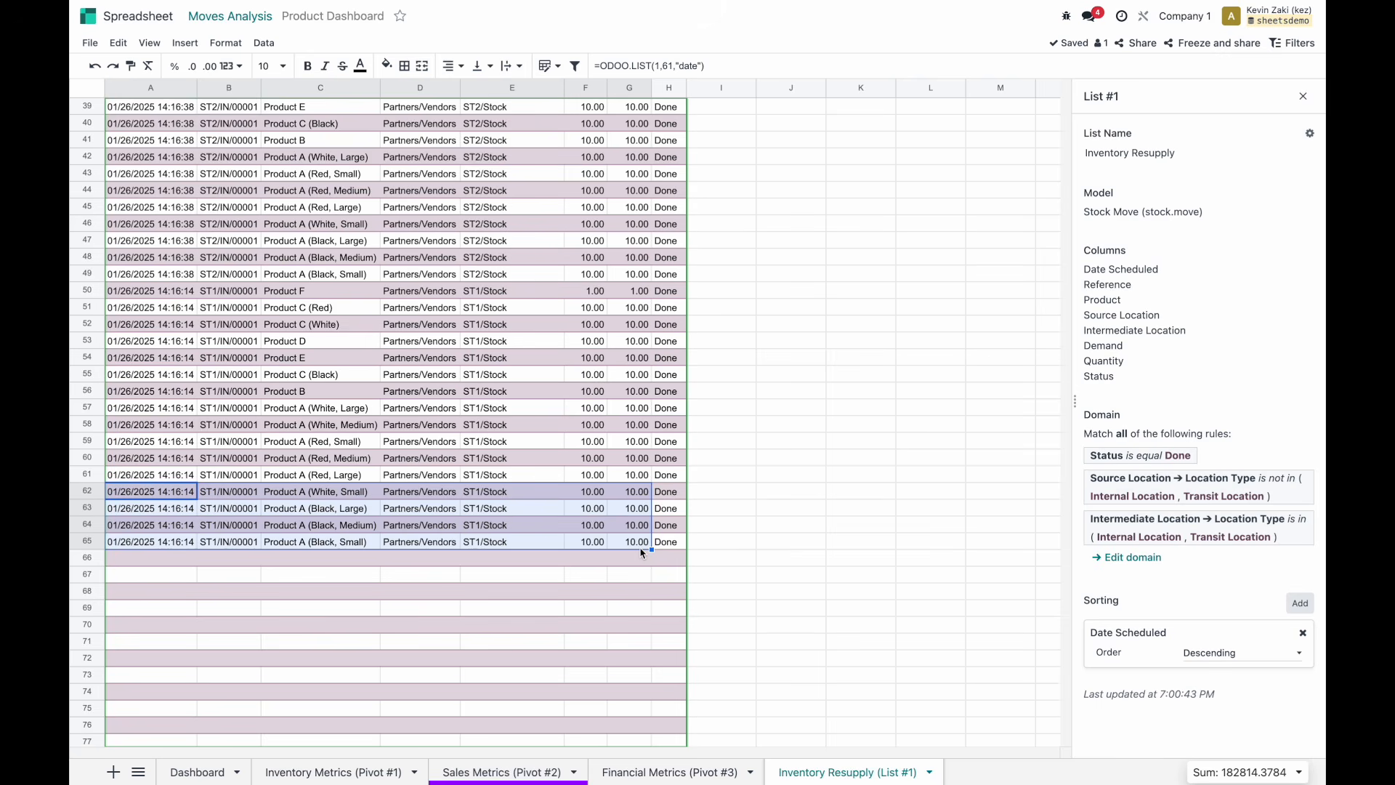
pyautogui.scroll(10, 641, 552)
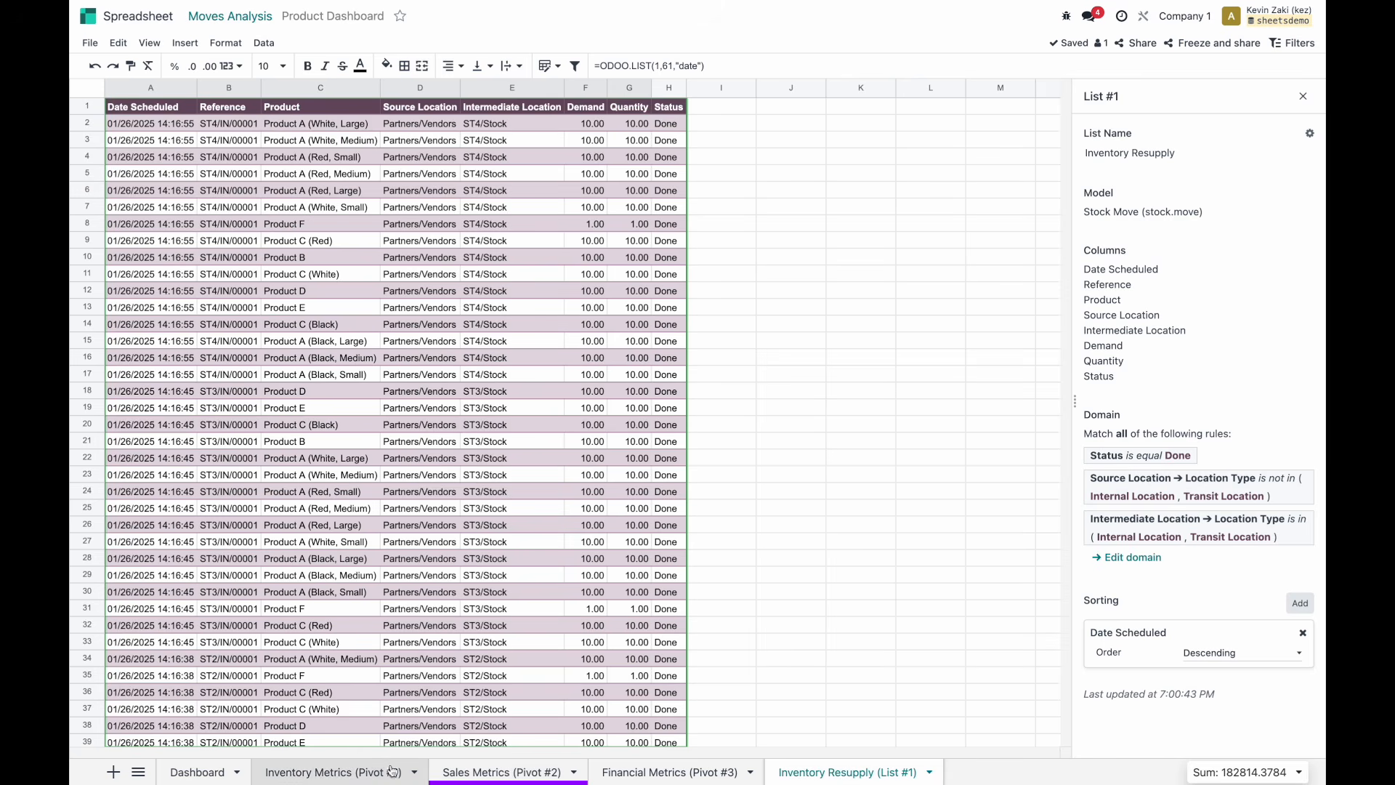
pyautogui.click(217, 773)
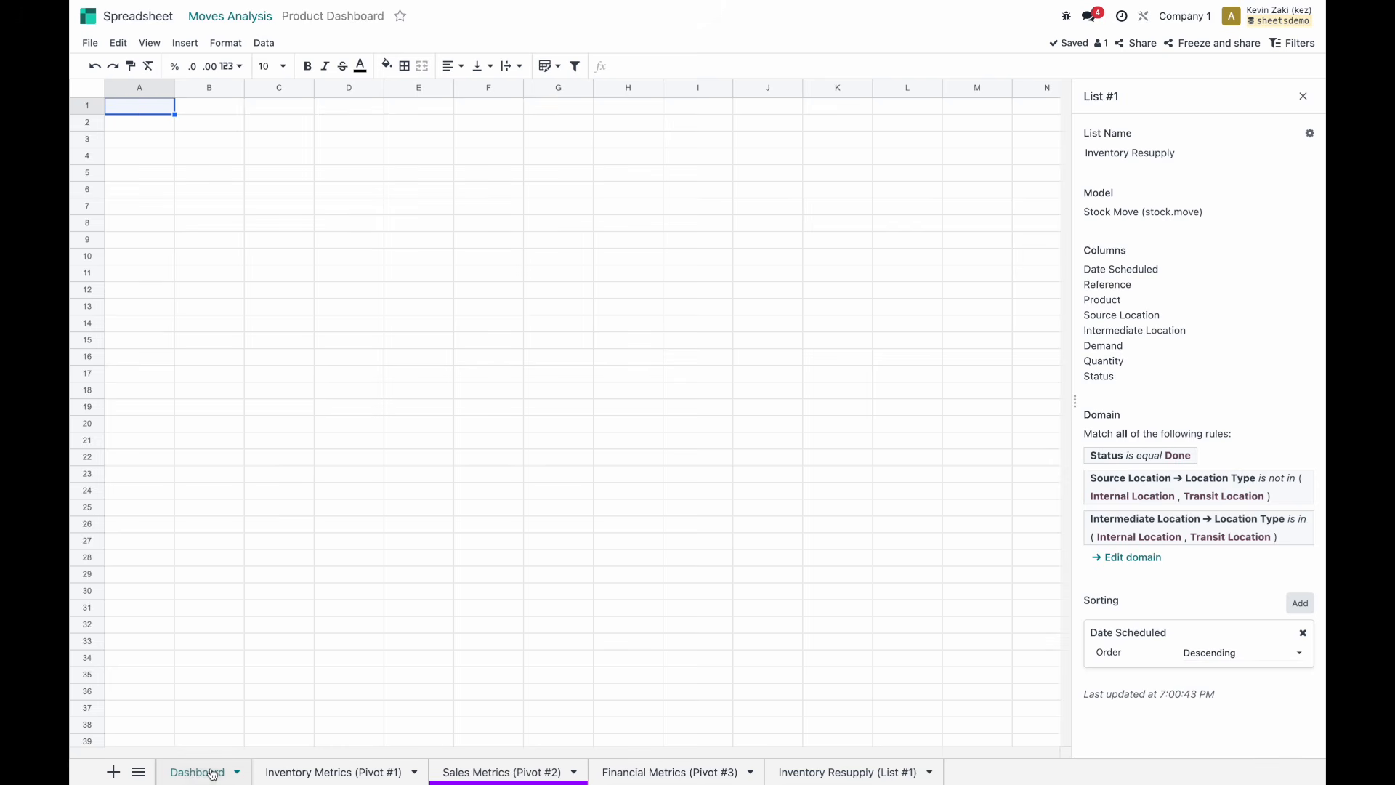
# Close the list properties panel on the empty Dashboard sheet.
pyautogui.click(1302, 96)
pyautogui.click(256, 156)
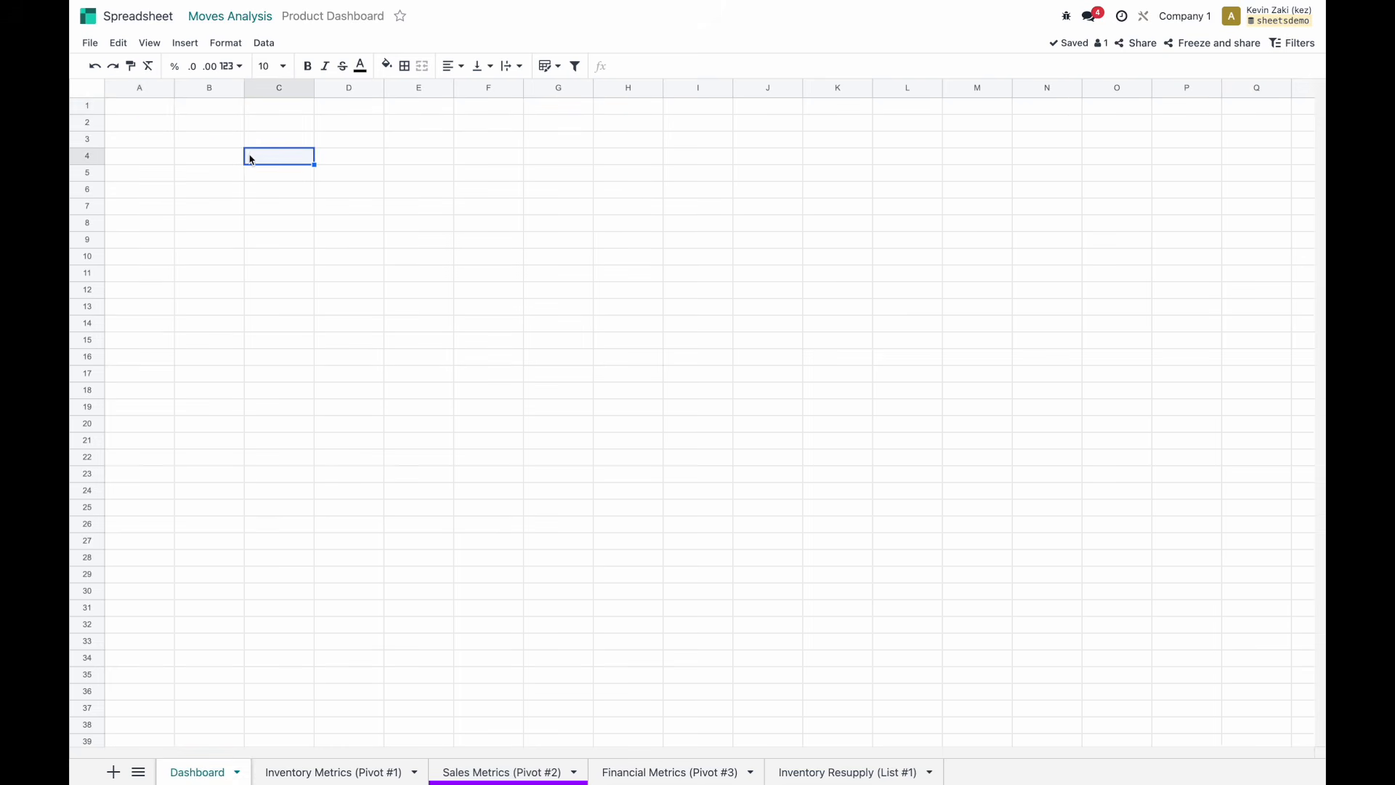
pyautogui.click(215, 146)
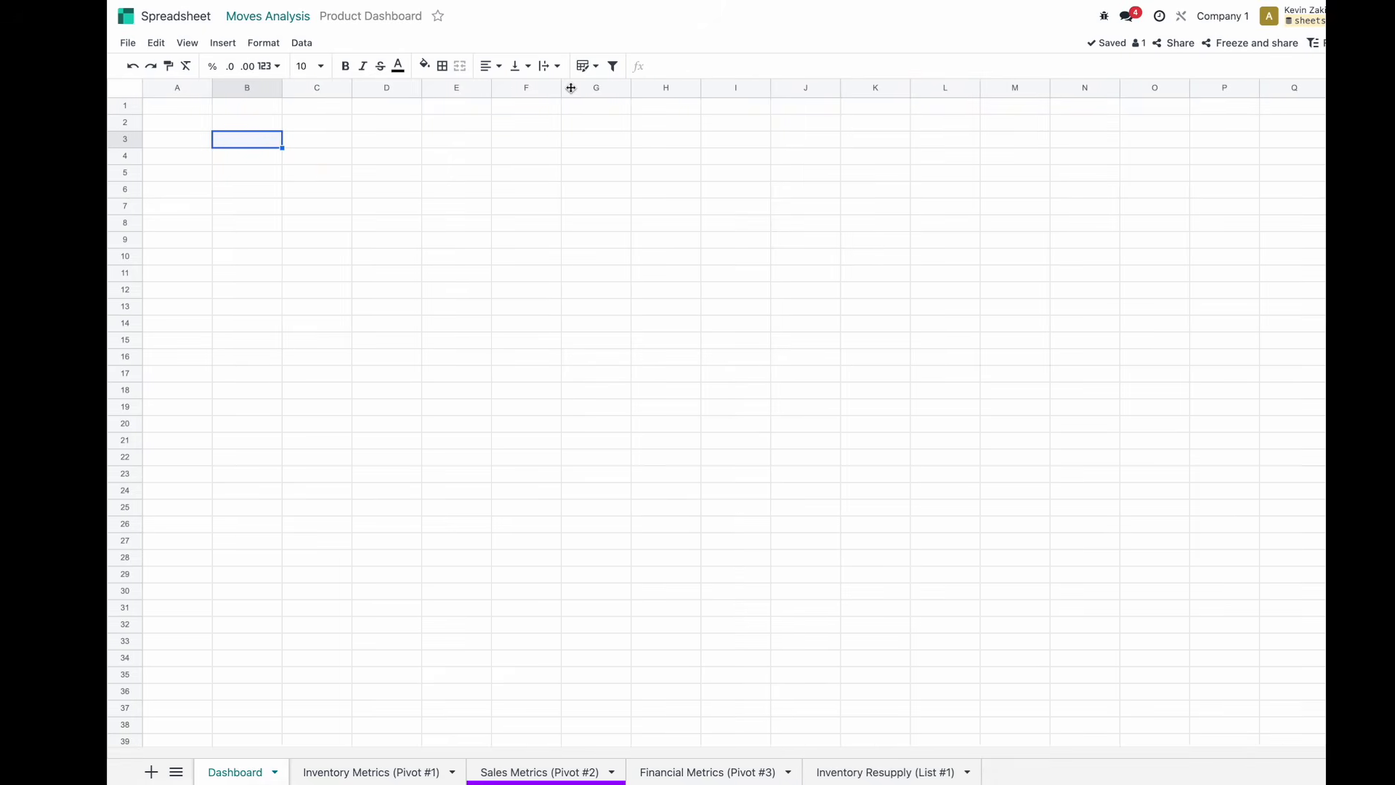
# Start a Relation filter labelled Product on Product Variant, restricting its values with a domain.
pyautogui.click(1296, 44)
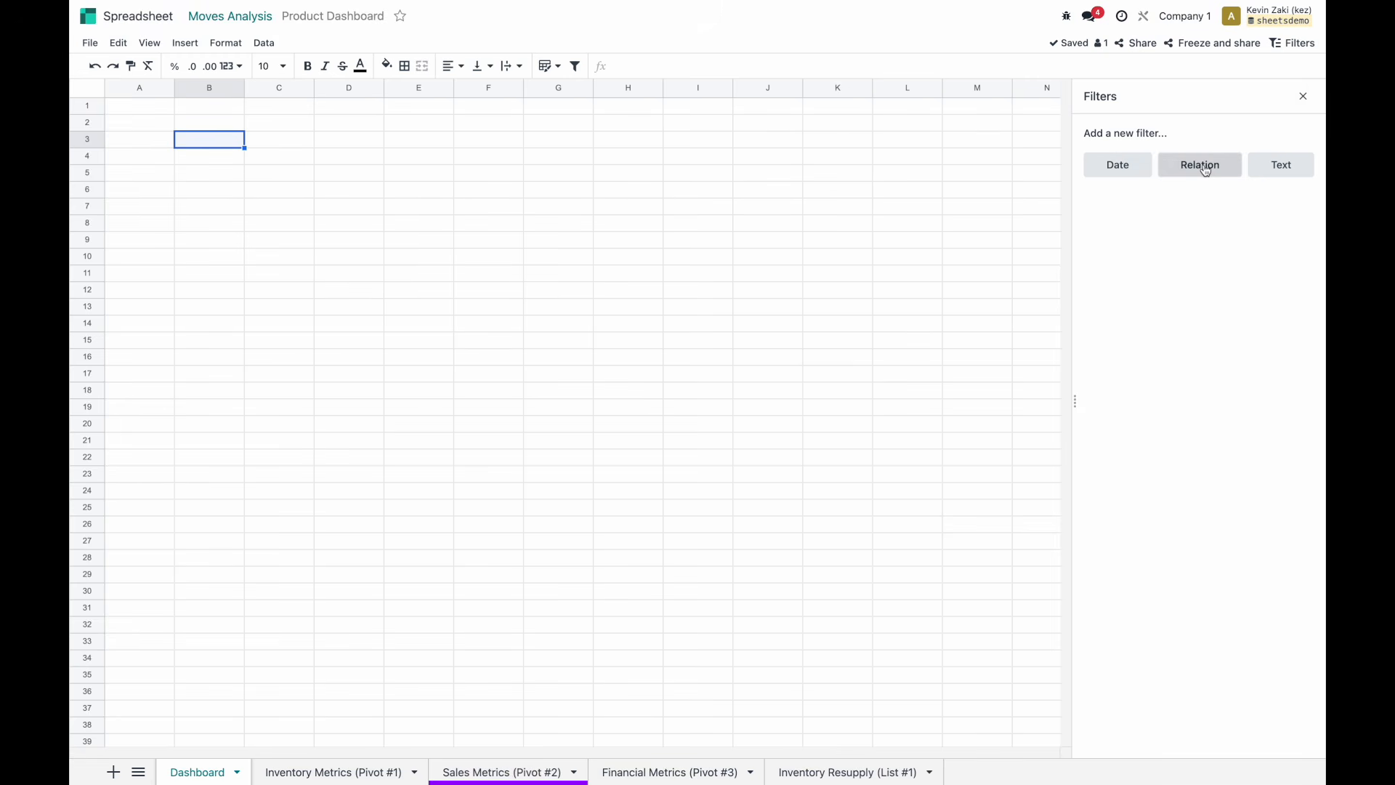
pyautogui.click(1205, 170)
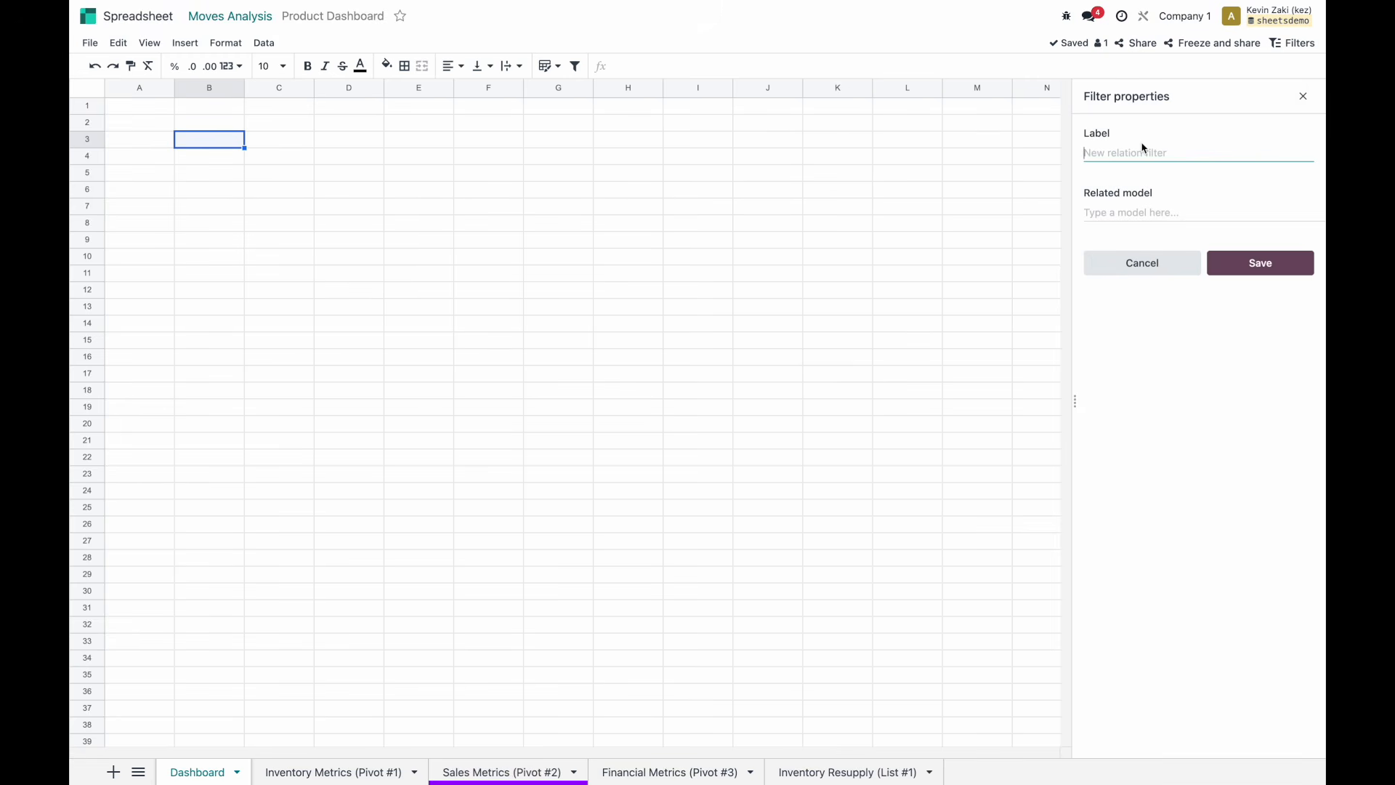
pyautogui.write('Product')
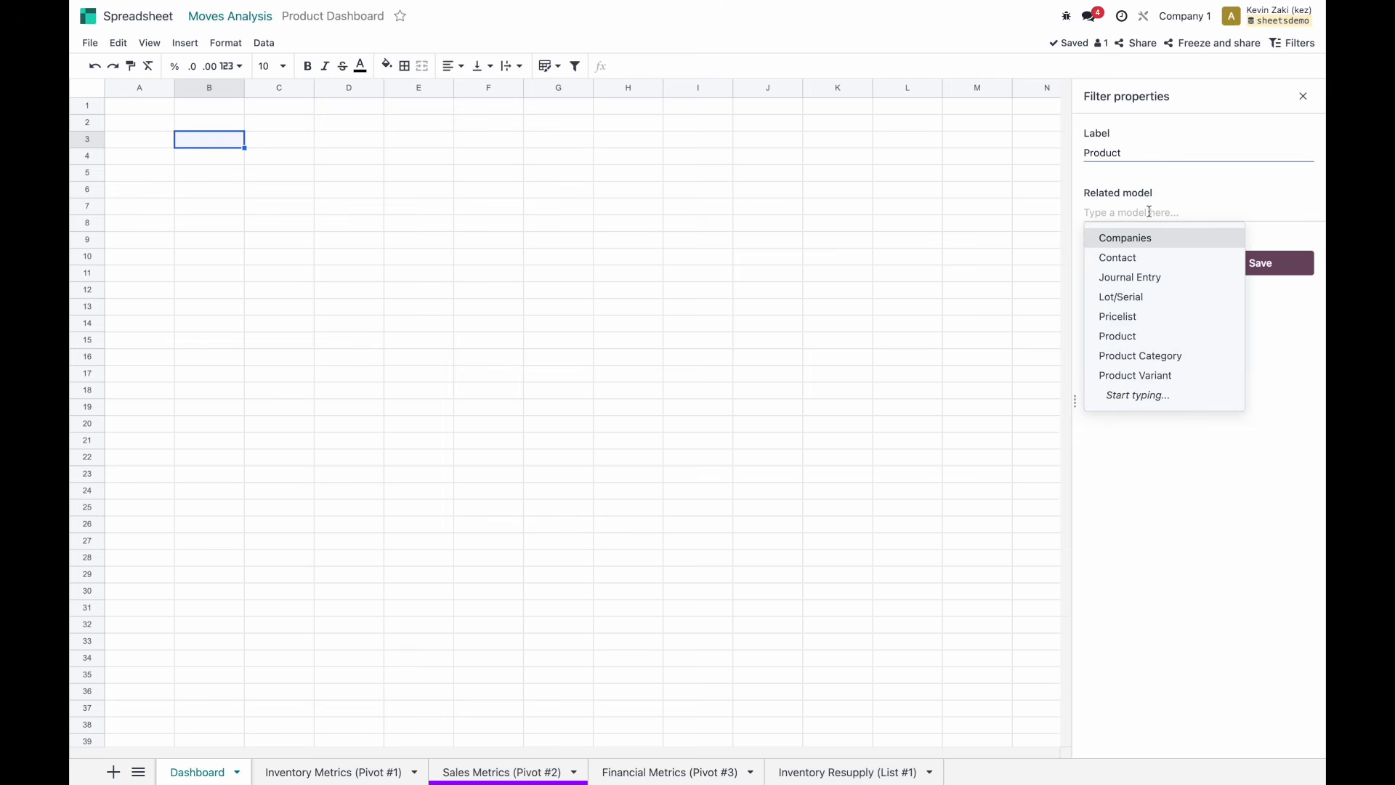
pyautogui.write('product')
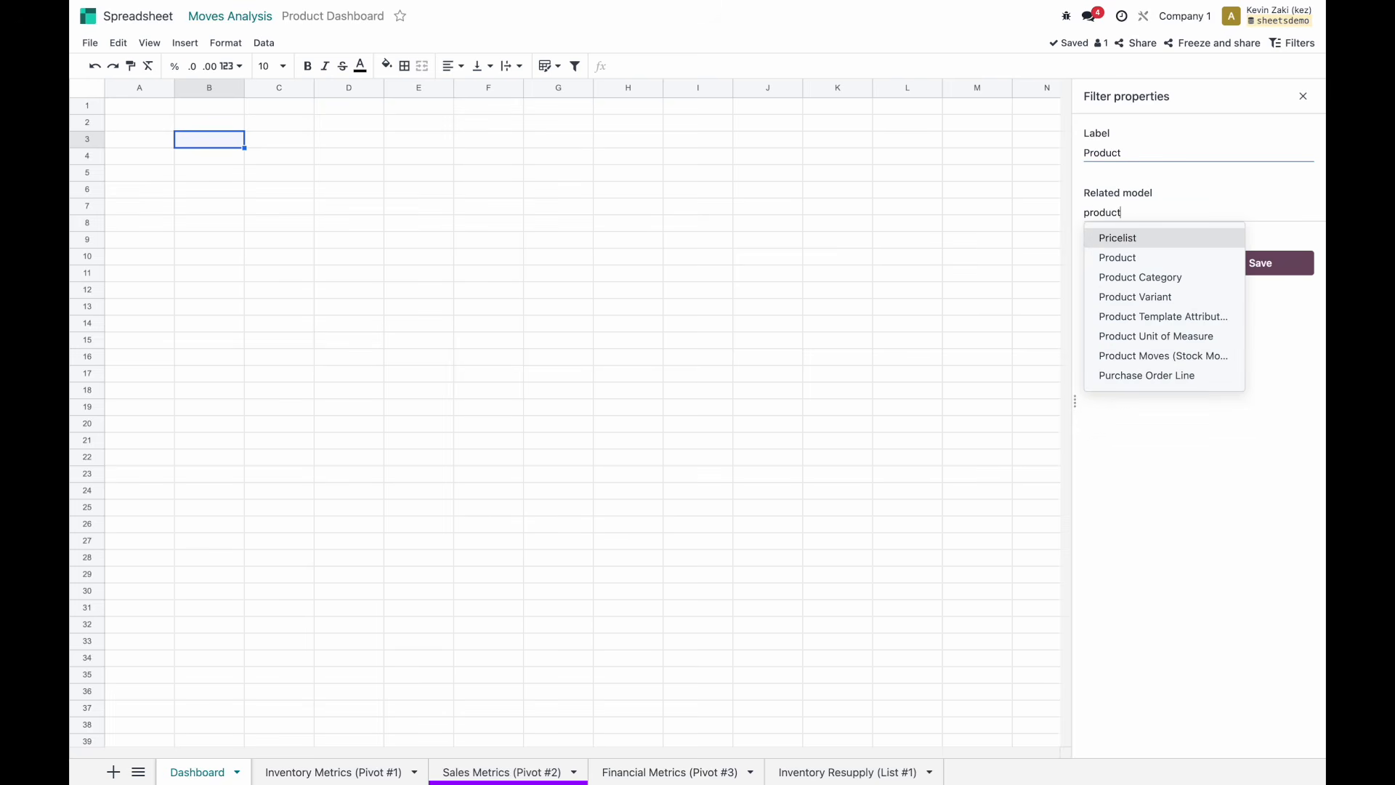
pyautogui.click(1161, 295)
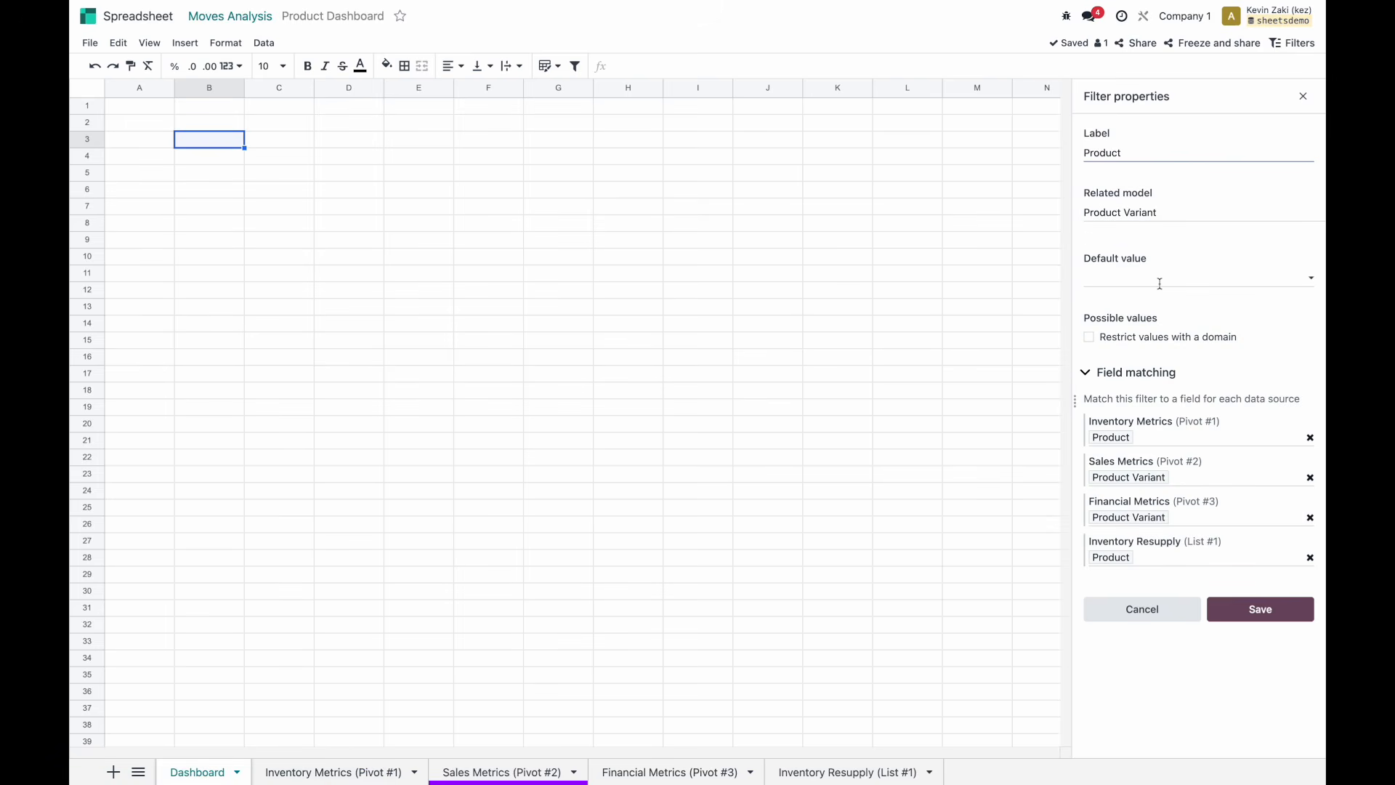
pyautogui.click(1160, 279)
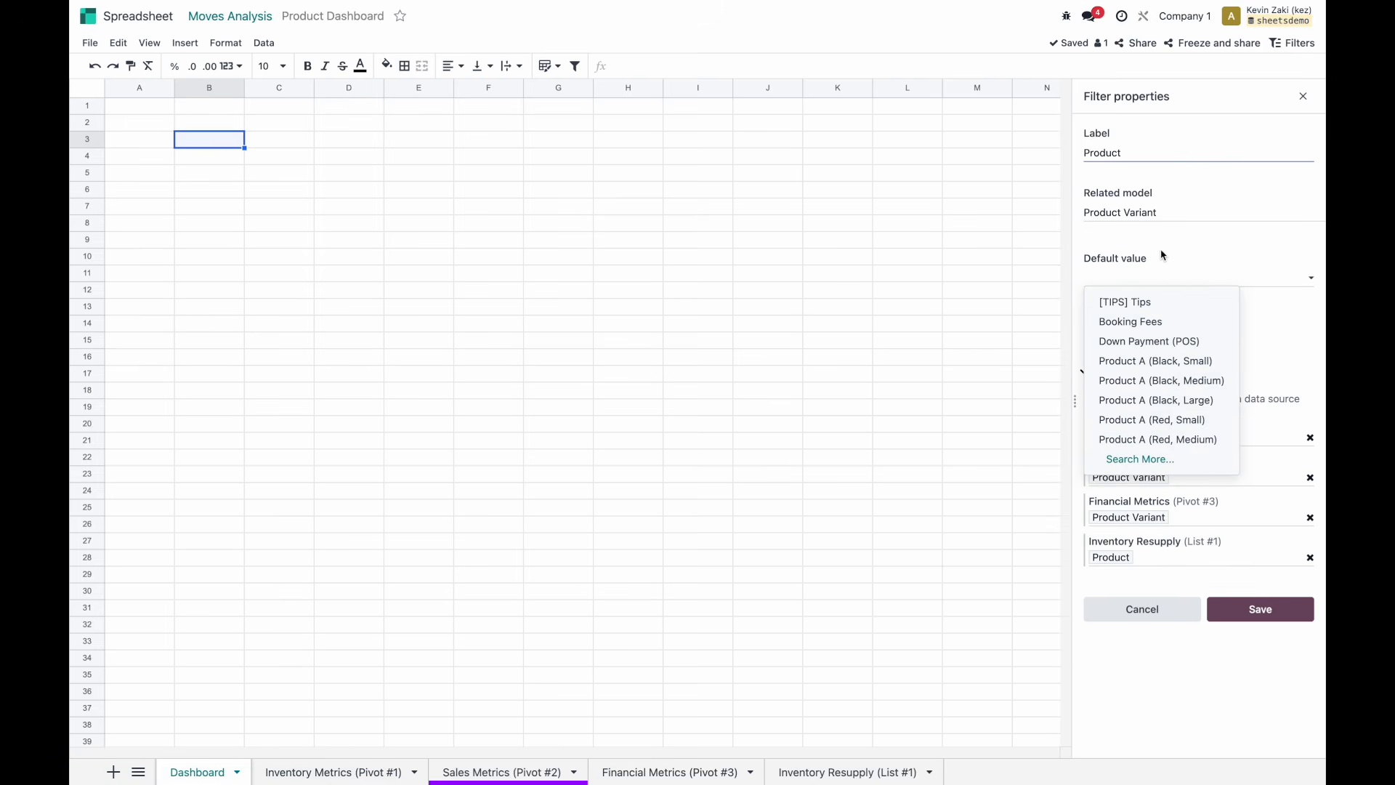
pyautogui.click(1162, 255)
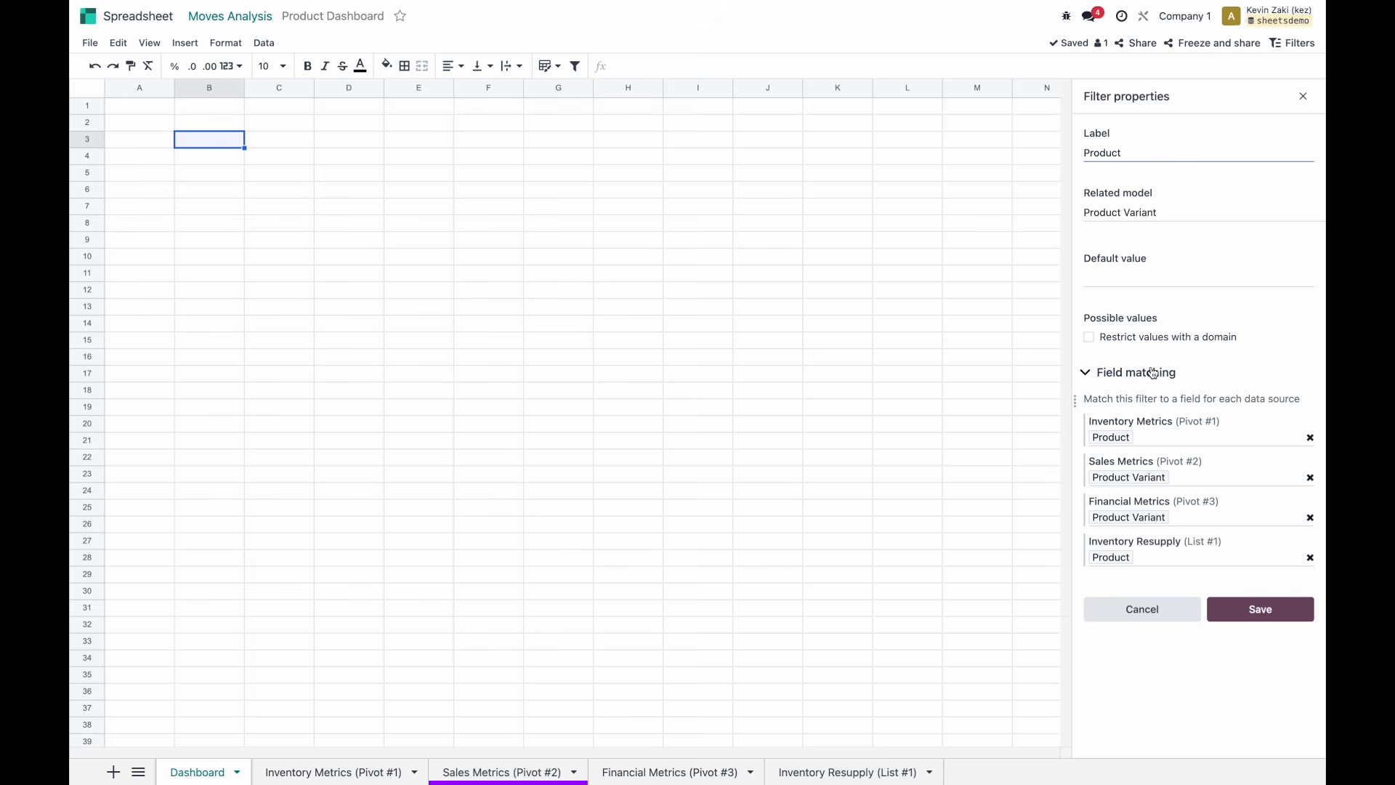
pyautogui.click(1089, 338)
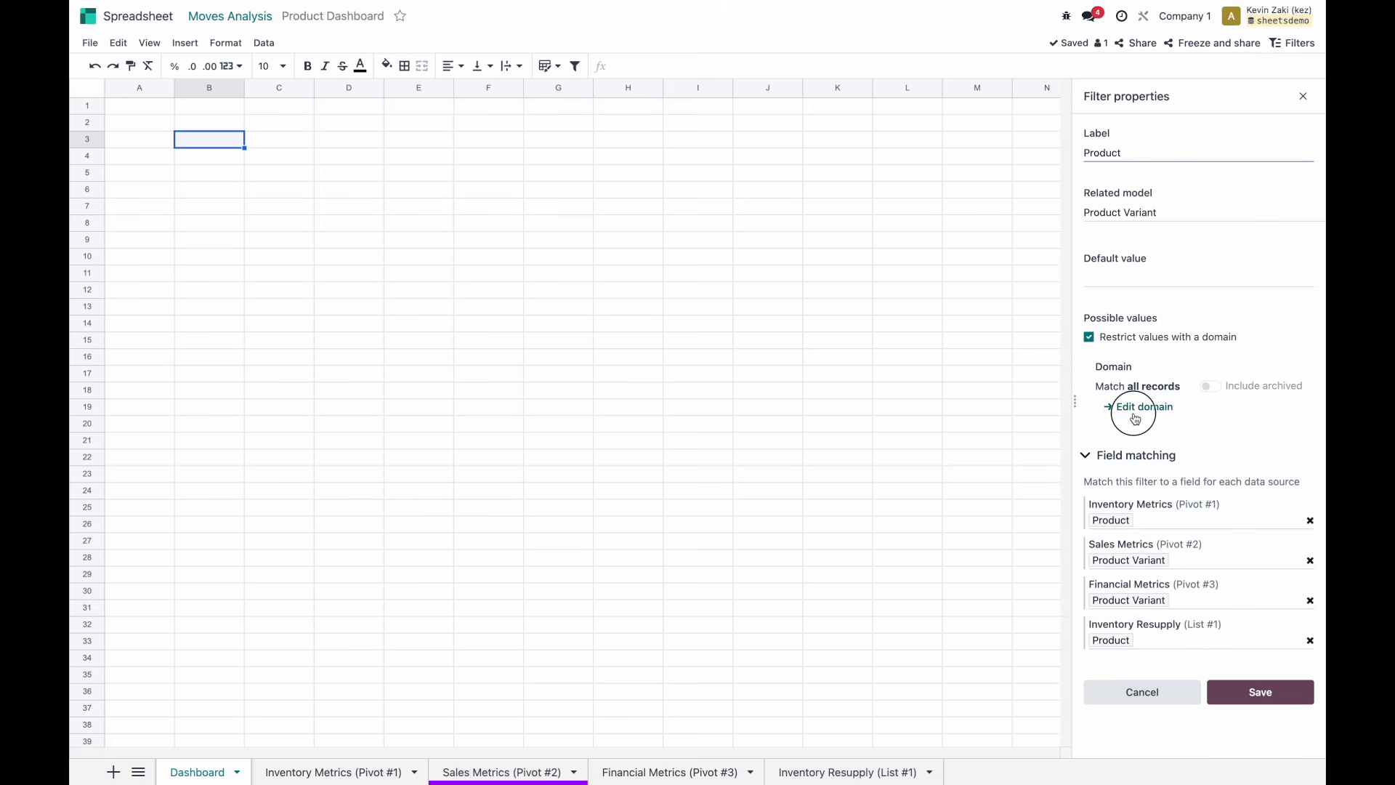
# Restrict the Product filter to Product Type = Goods, keep Inventory Metrics matched on Product, and save.
pyautogui.click(1135, 419)
pyautogui.click(377, 356)
pyautogui.click(417, 350)
pyautogui.write('type')
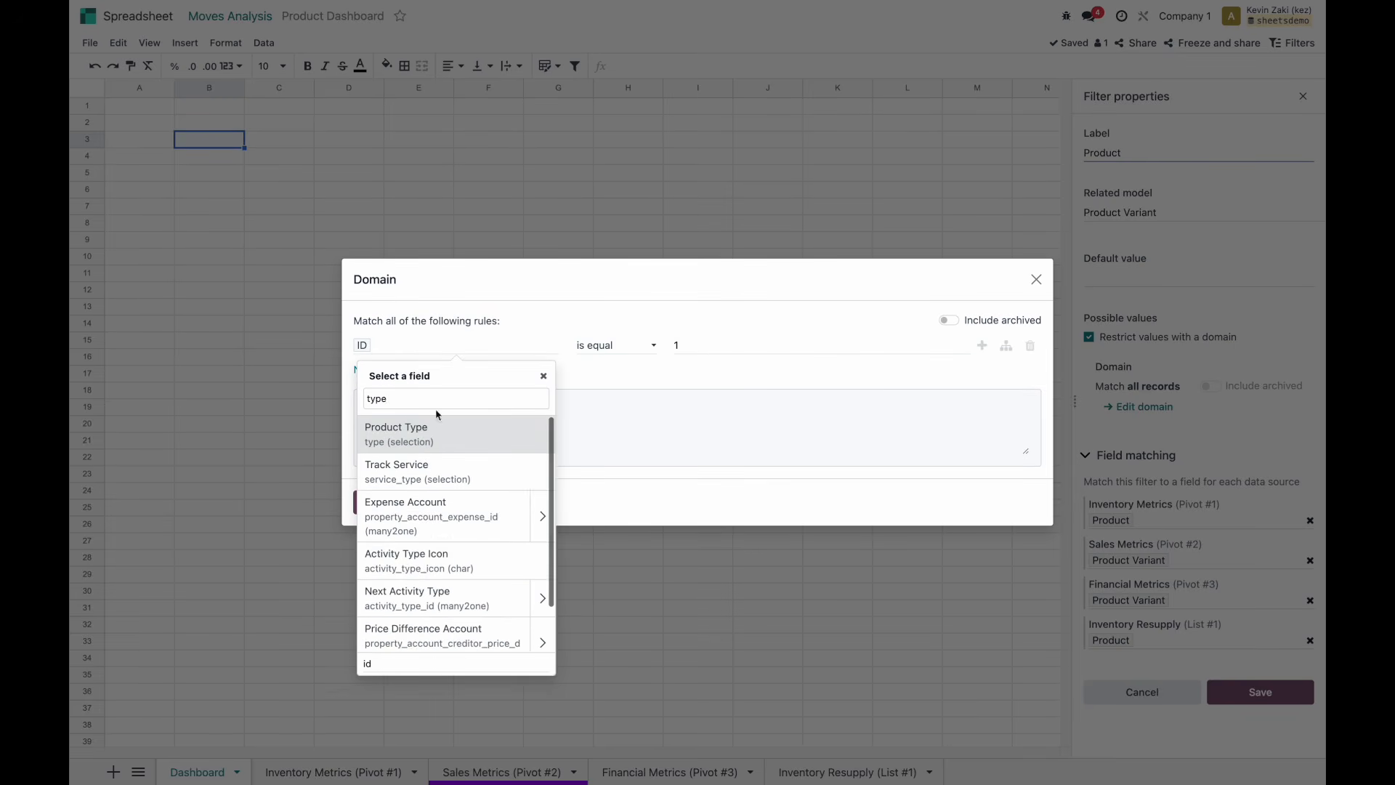
pyautogui.click(444, 435)
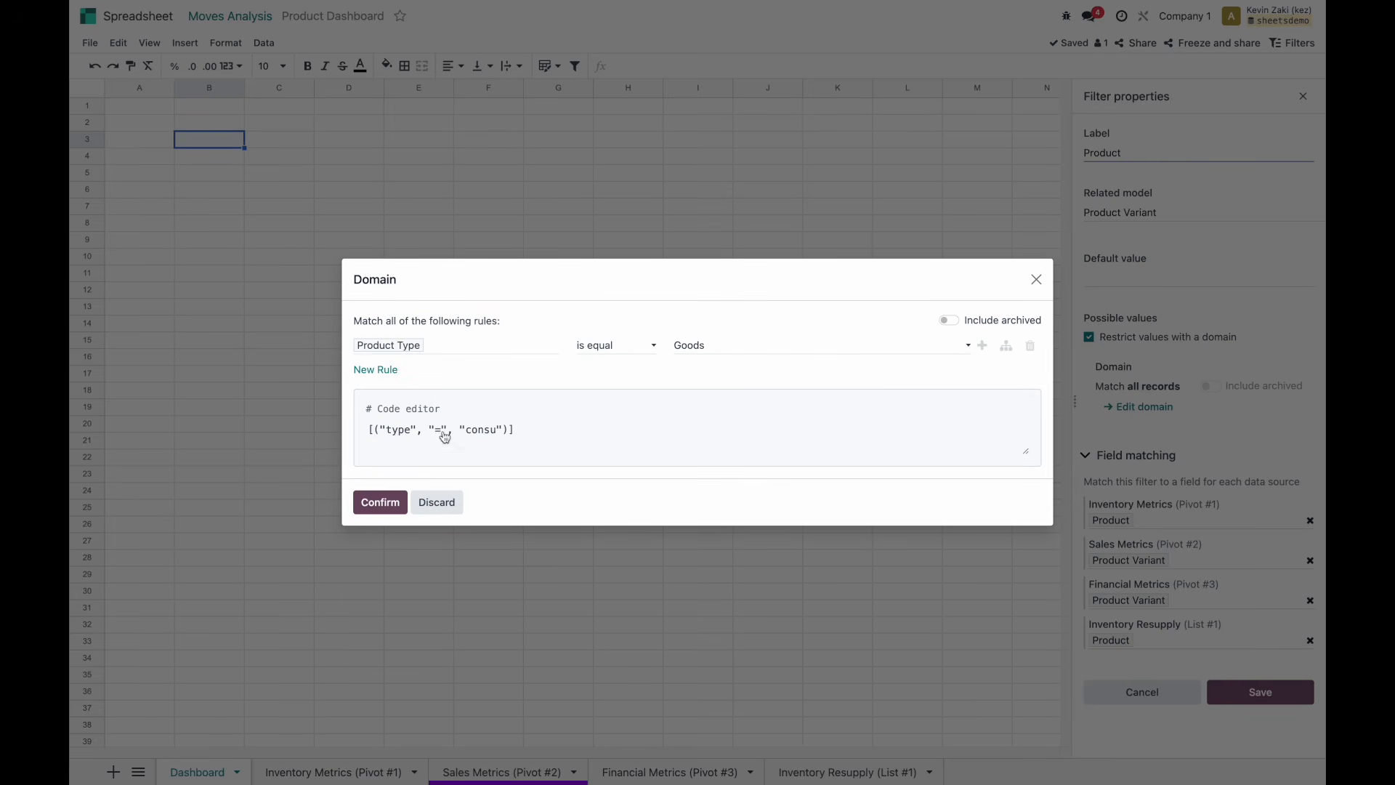
pyautogui.click(380, 502)
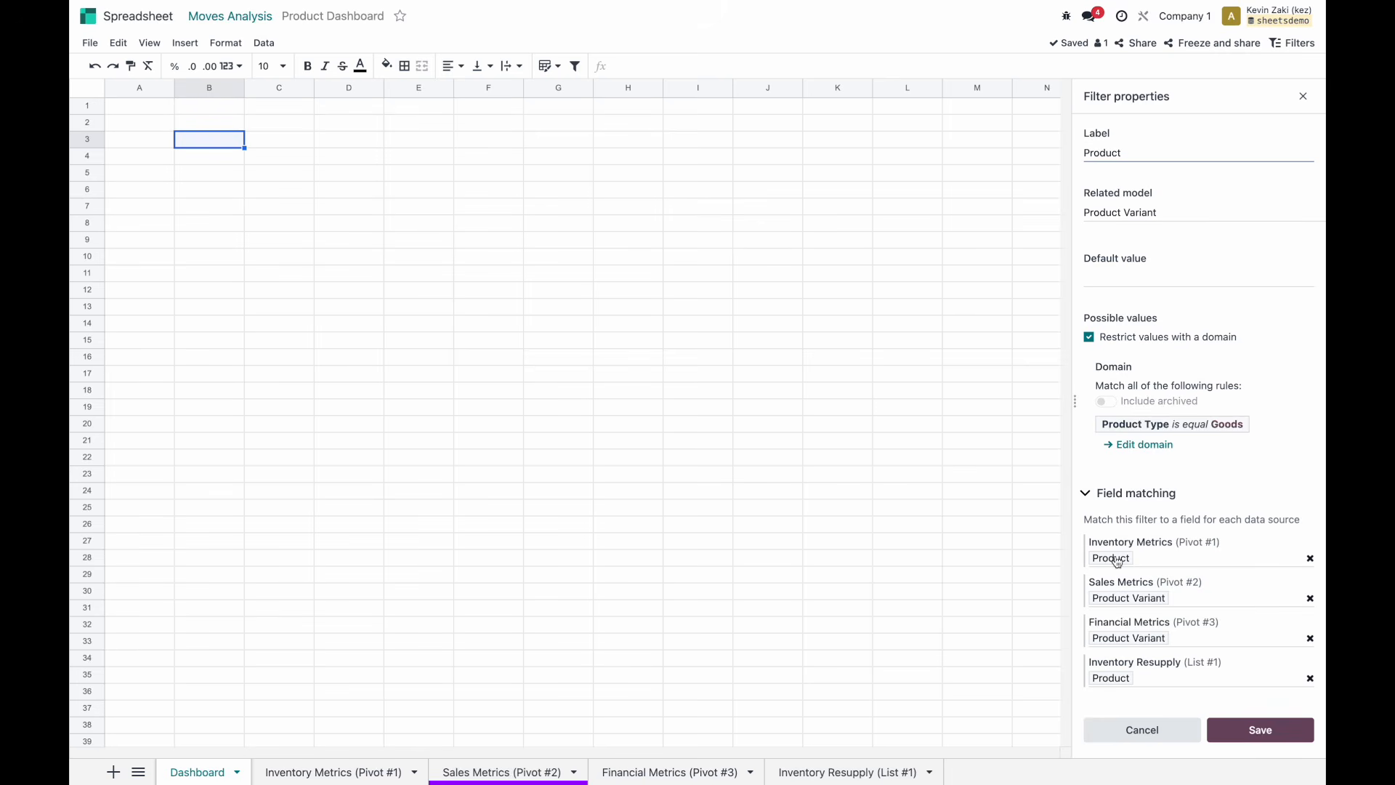
pyautogui.click(1152, 564)
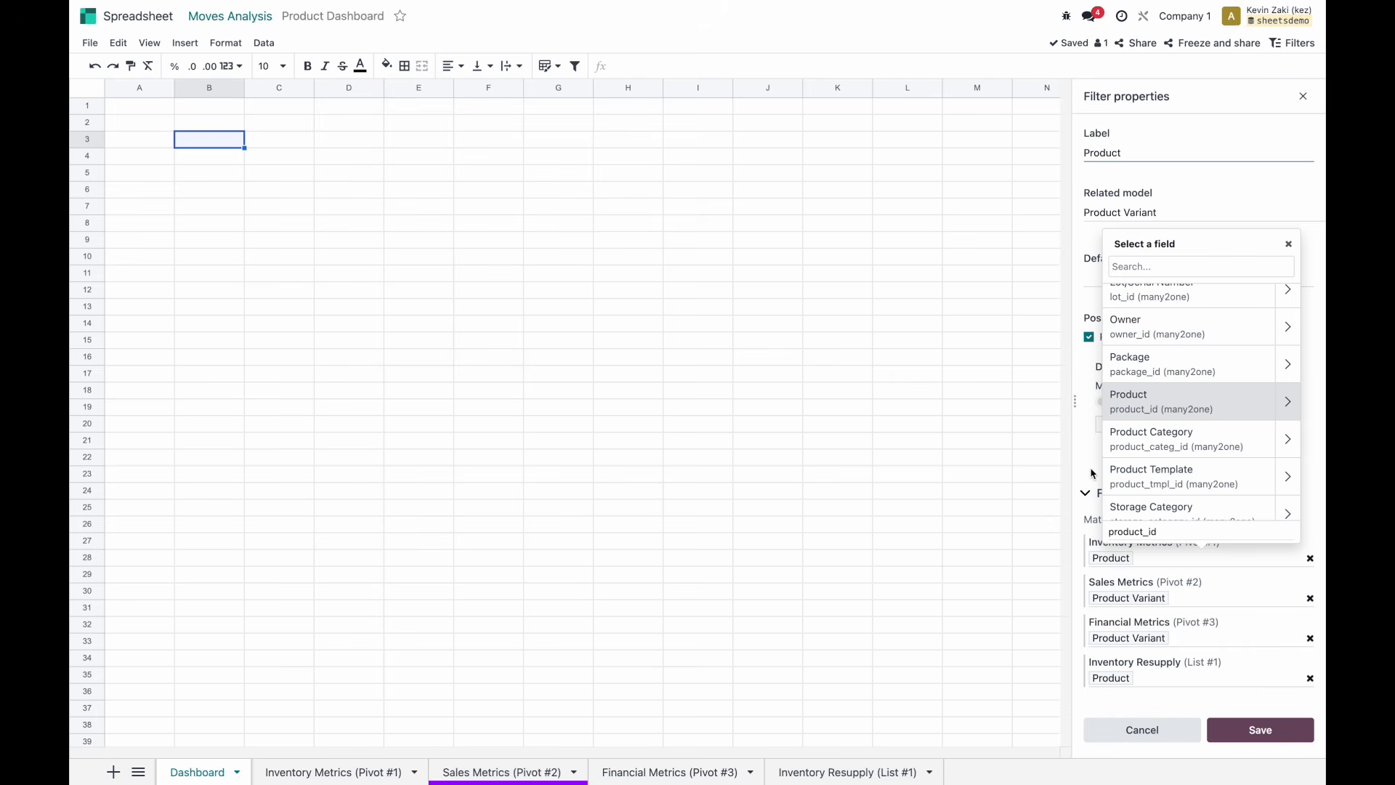
pyautogui.click(1184, 418)
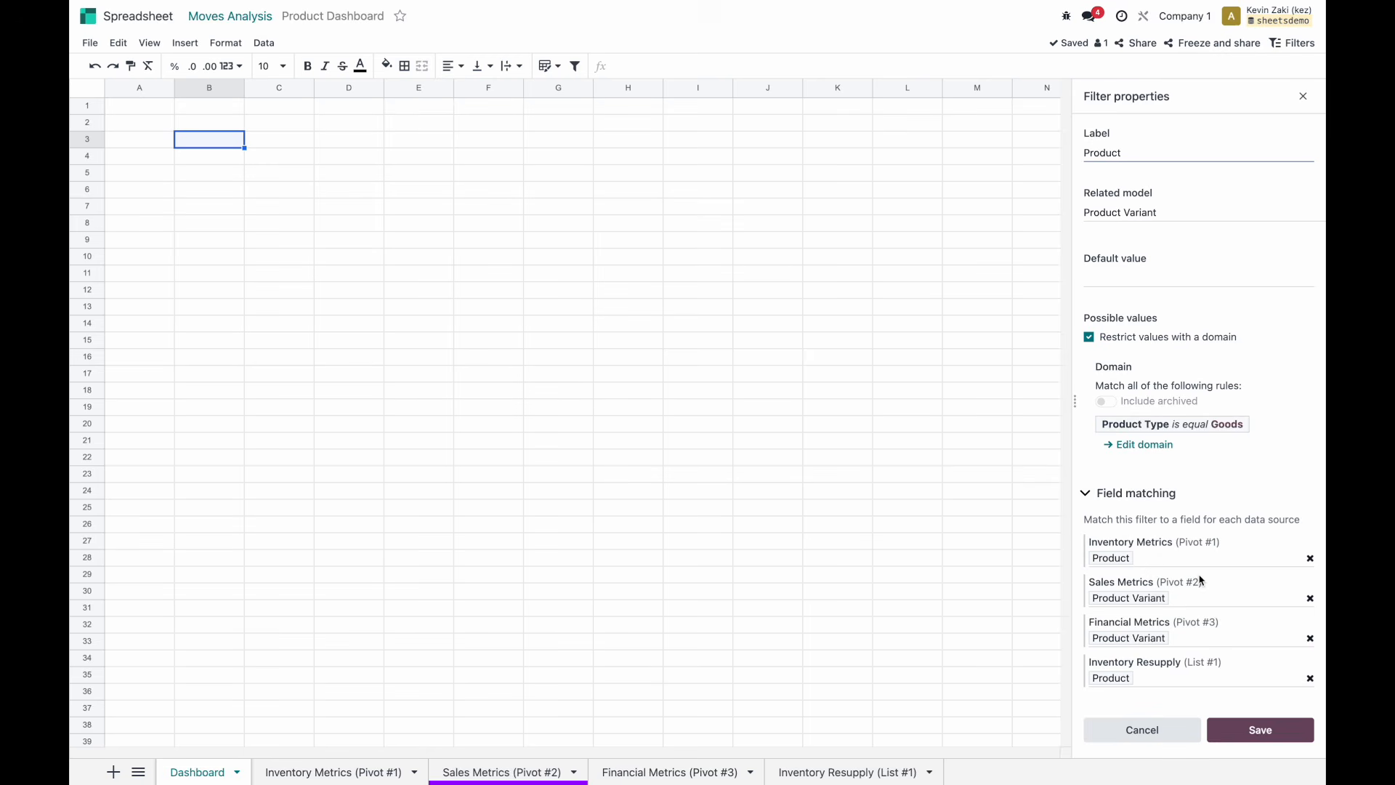
pyautogui.click(1249, 729)
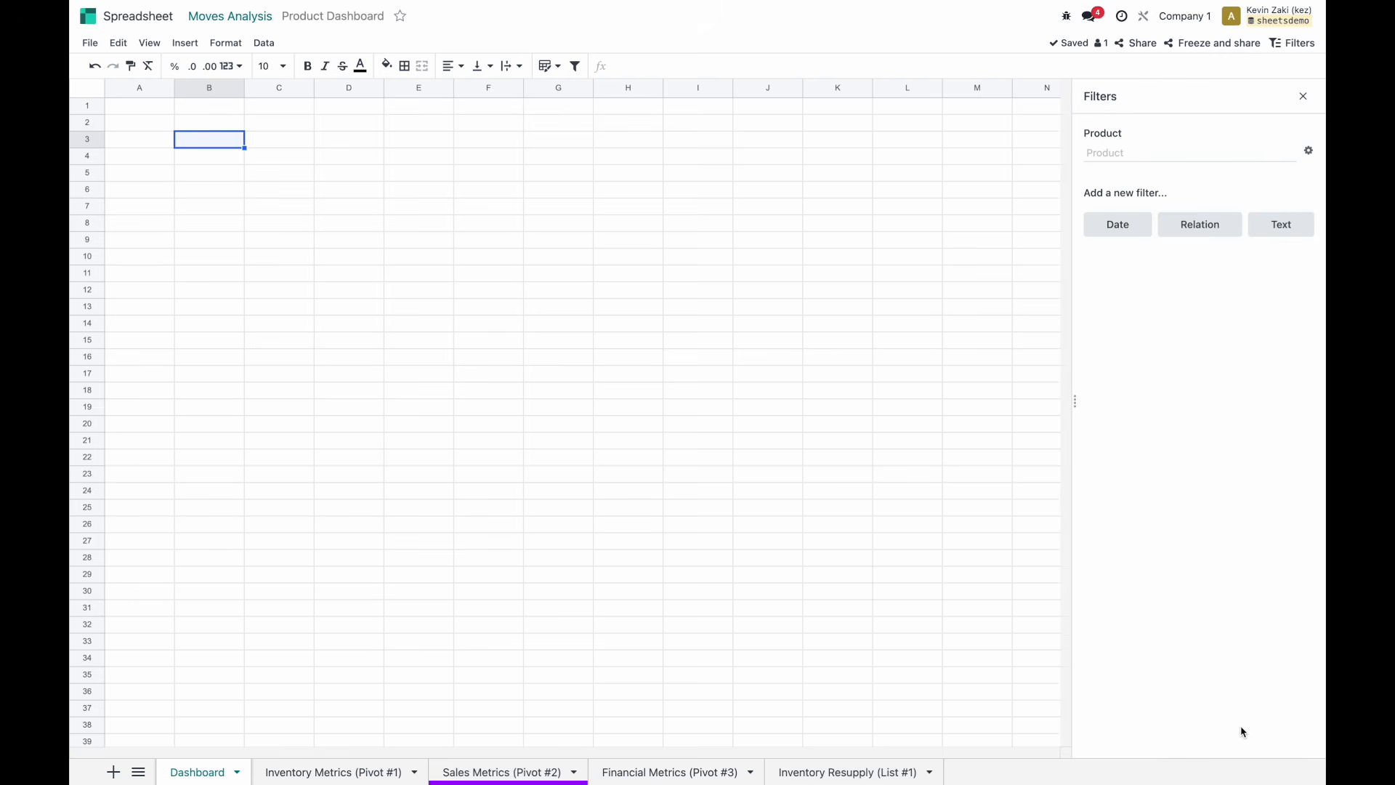
# Add a Warehouse relation filter on the Warehouse model with no default value and save it.
pyautogui.hotkey('ctrl', 'Left')
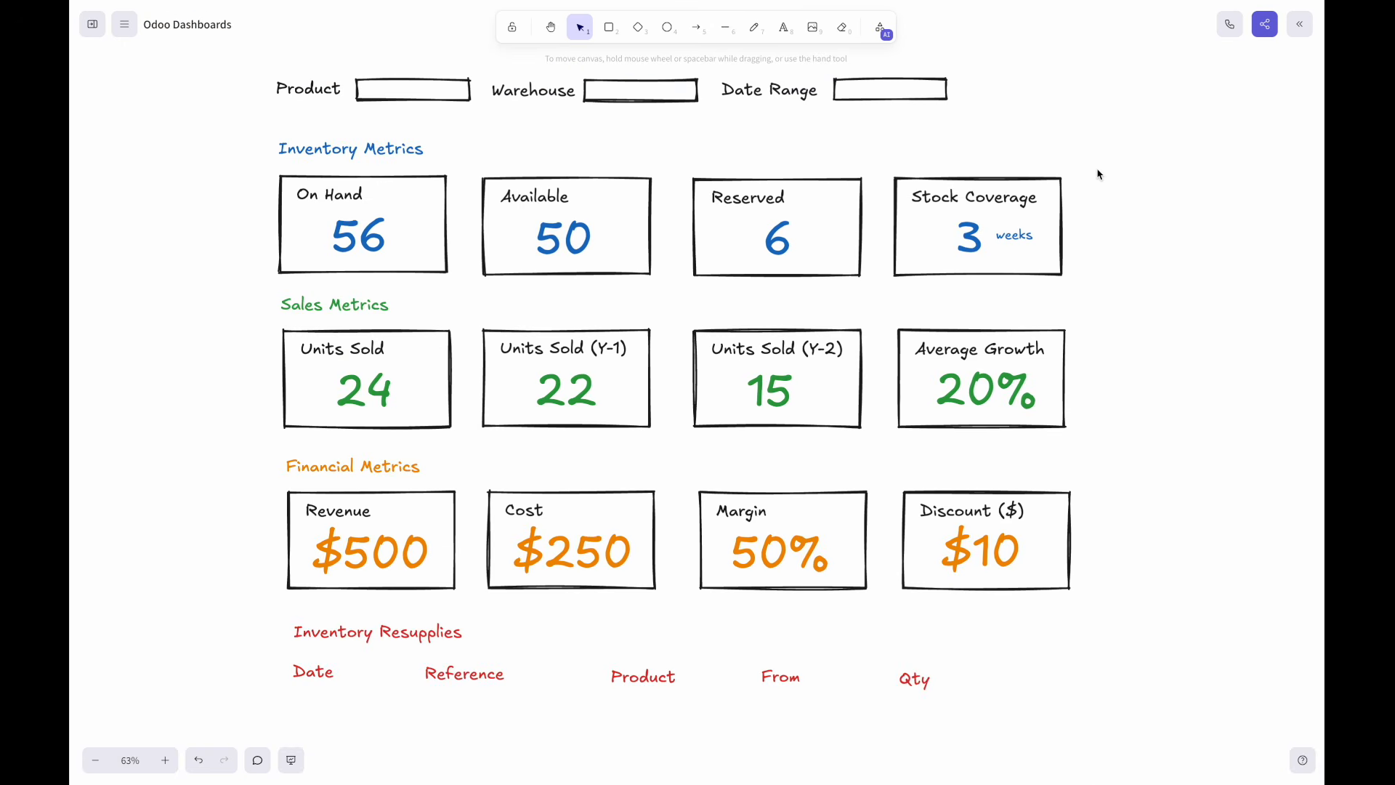
pyautogui.hotkey('ctrl', 'Right')
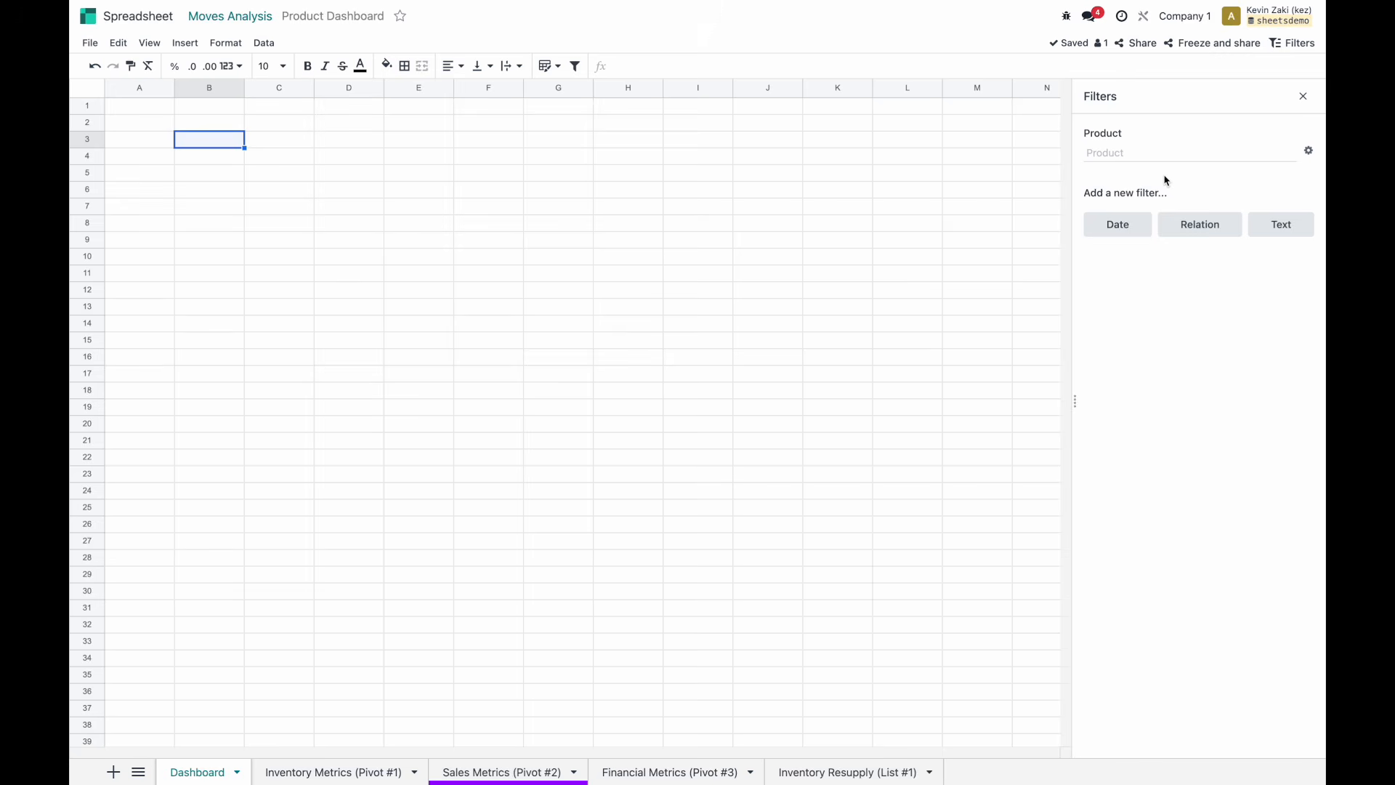
pyautogui.click(1184, 224)
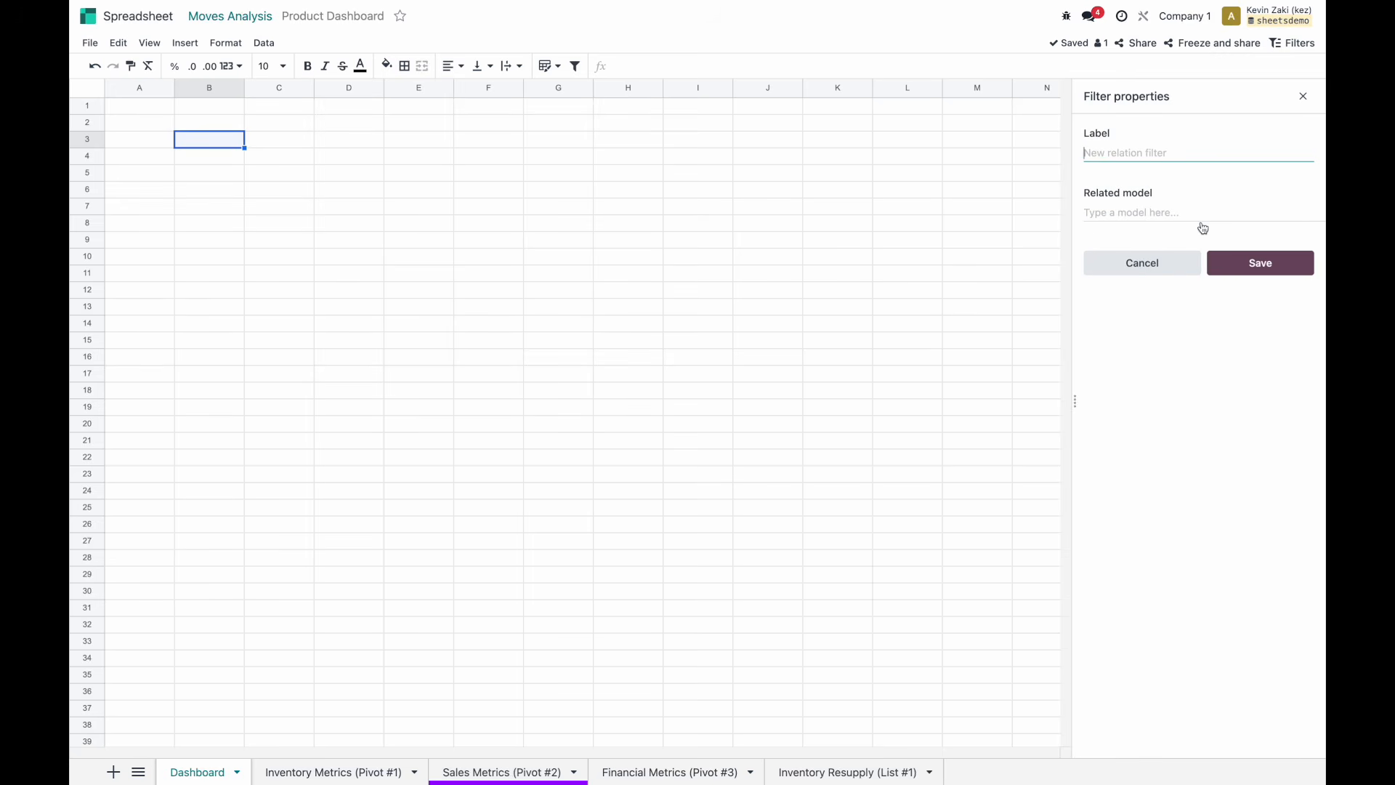
pyautogui.write('Warehouse')
pyautogui.click(1137, 207)
pyautogui.write('w')
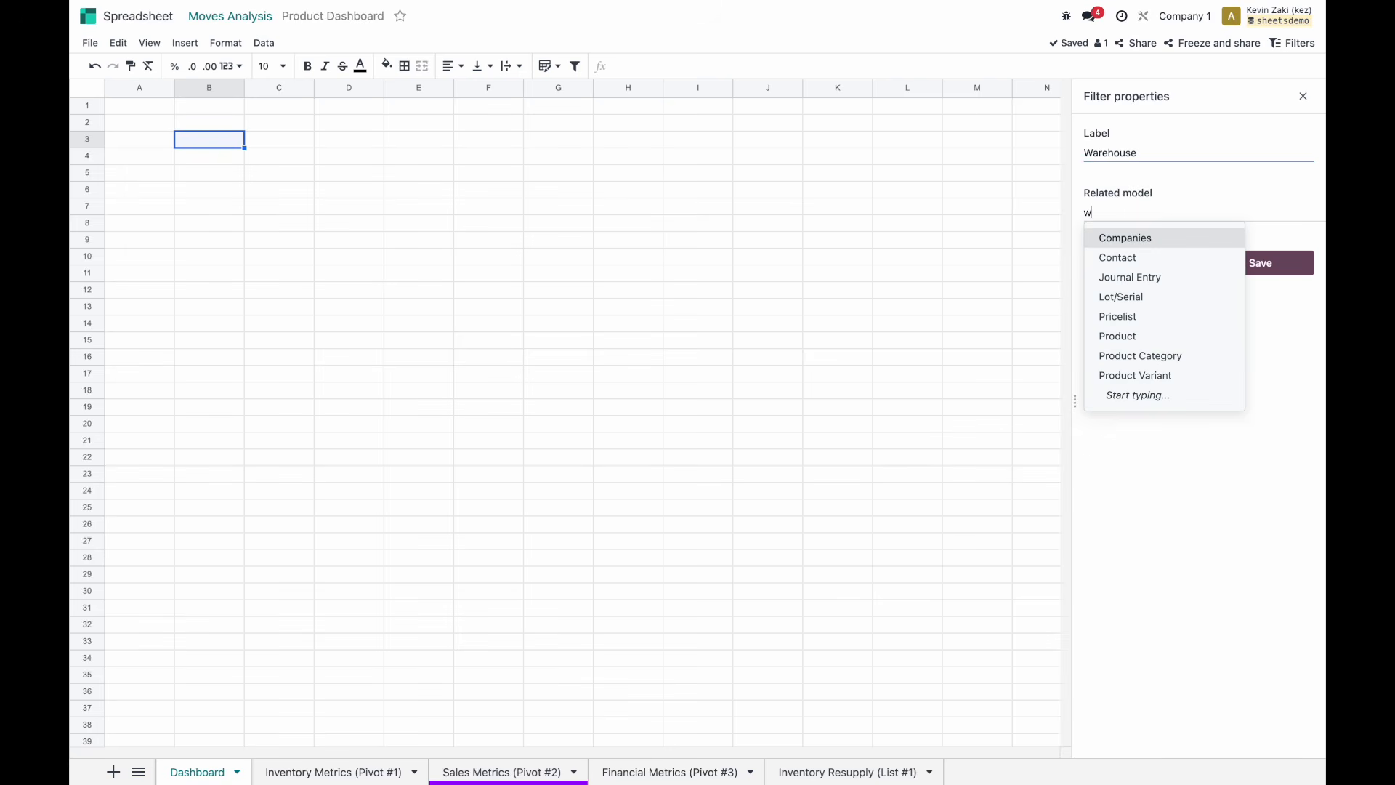
pyautogui.write('arehouse')
pyautogui.click(1135, 257)
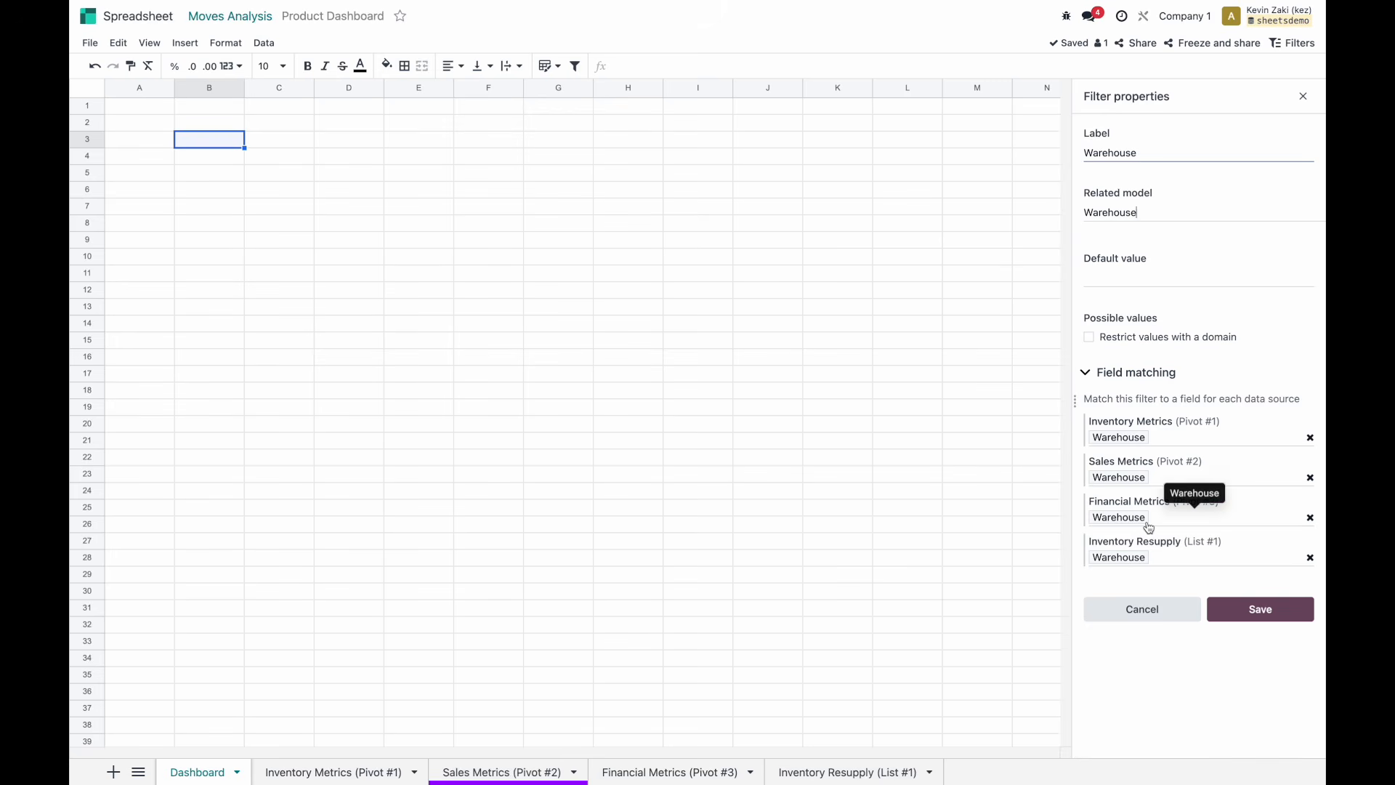
pyautogui.click(1113, 277)
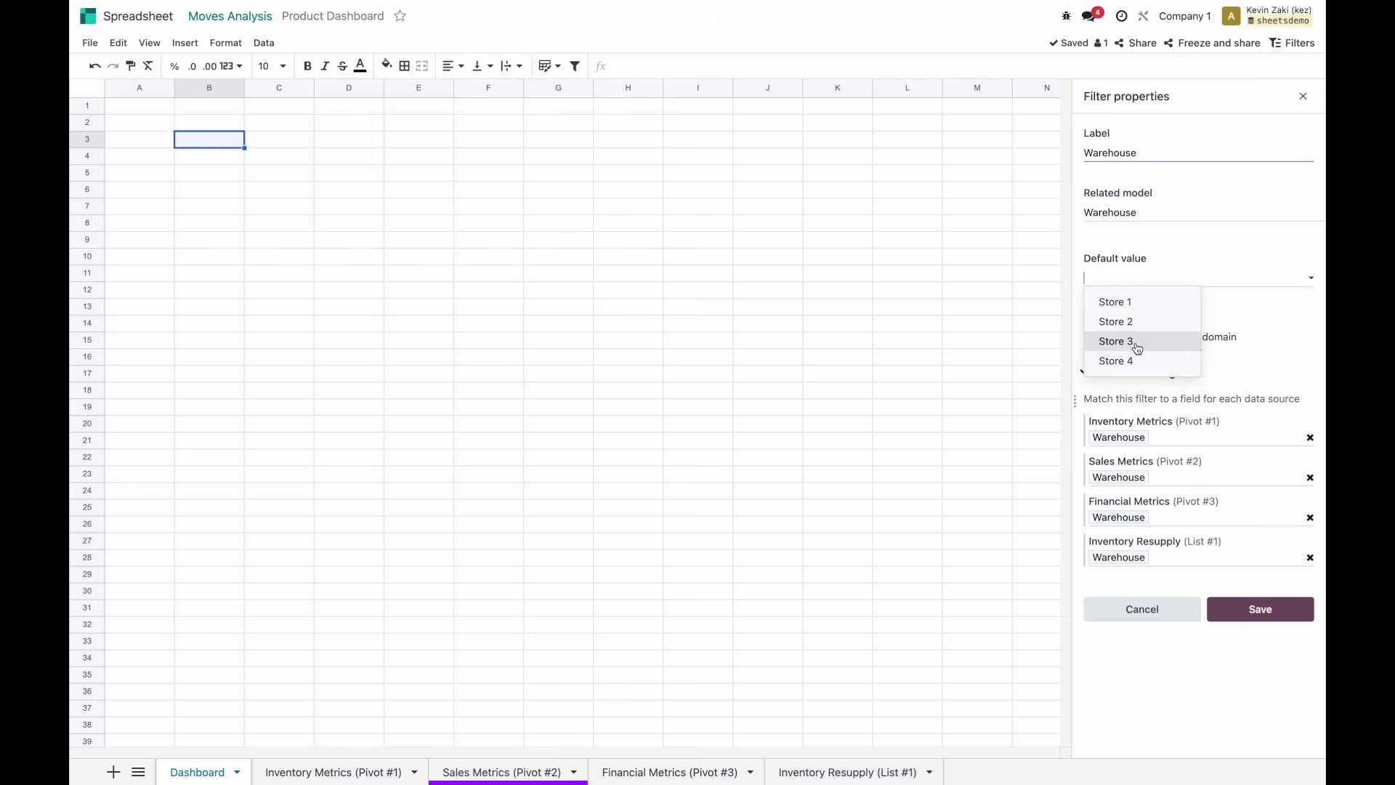
pyautogui.click(1169, 251)
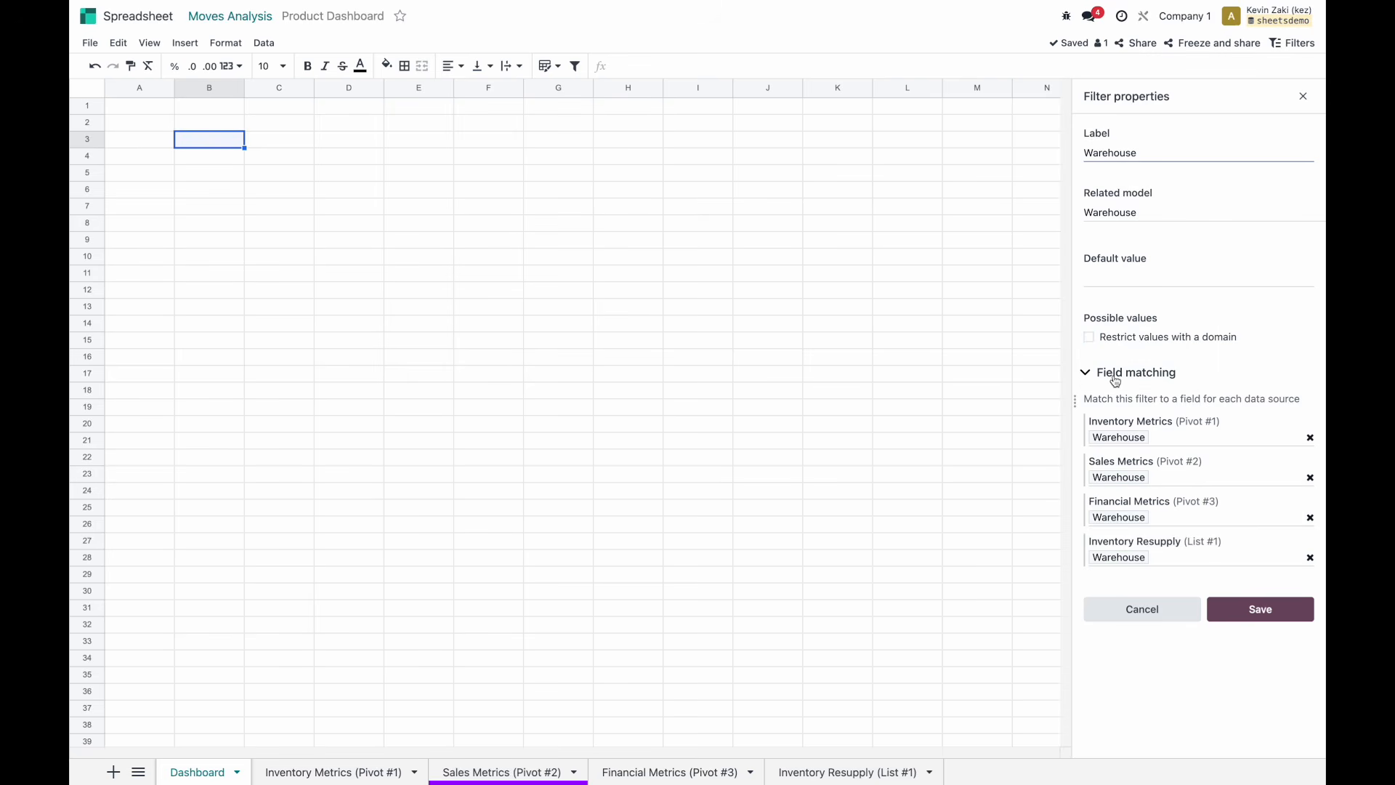
pyautogui.click(1249, 611)
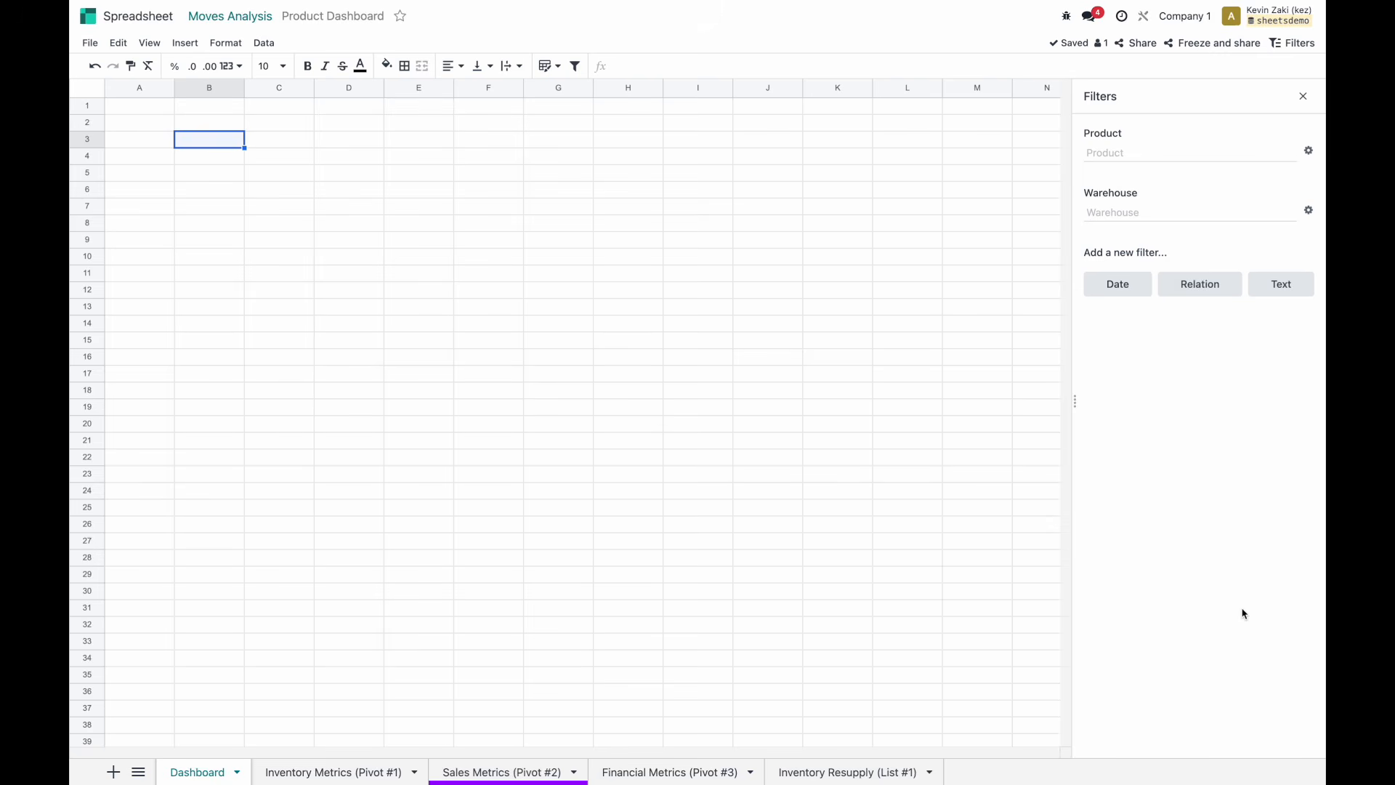
pyautogui.hotkey('ctrl', 'Left')
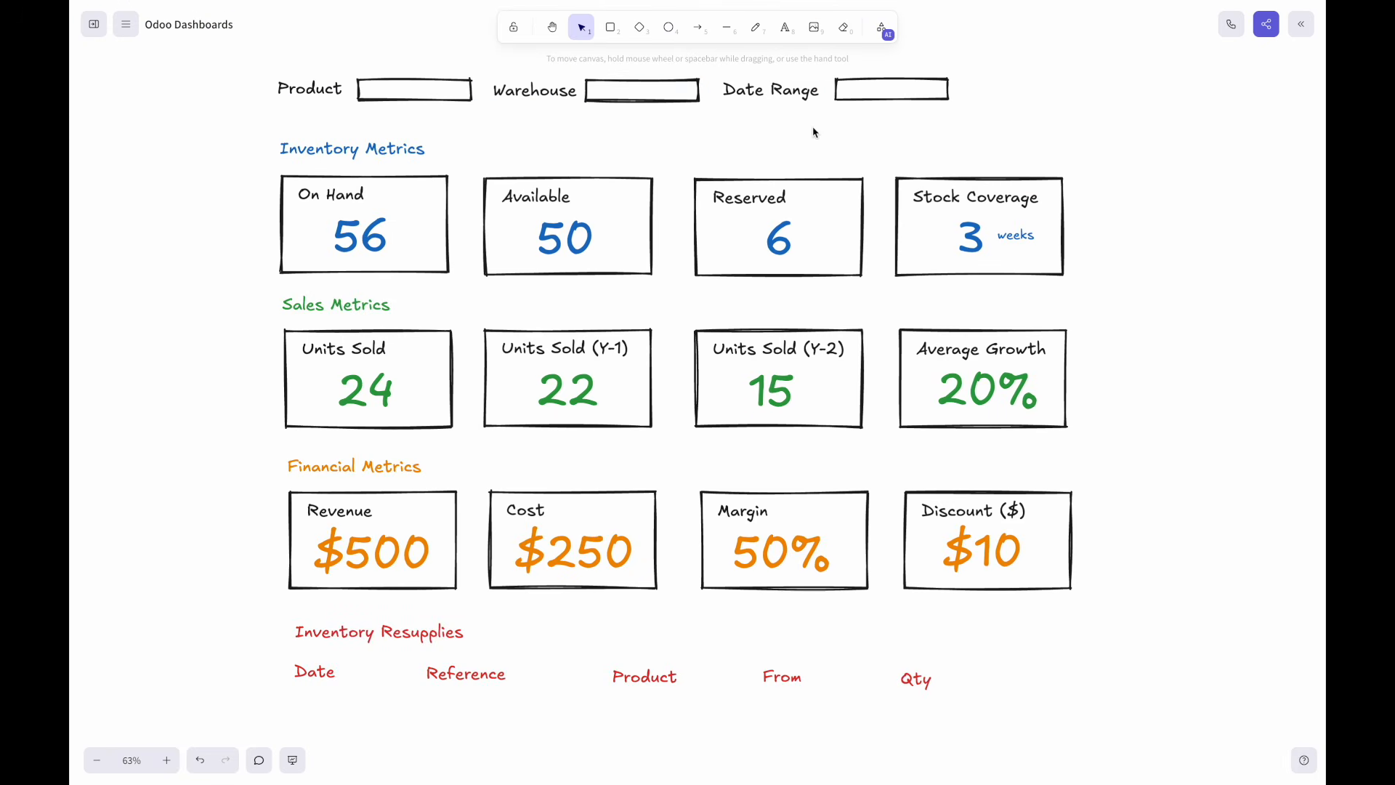
pyautogui.hotkey('ctrl', 'Right')
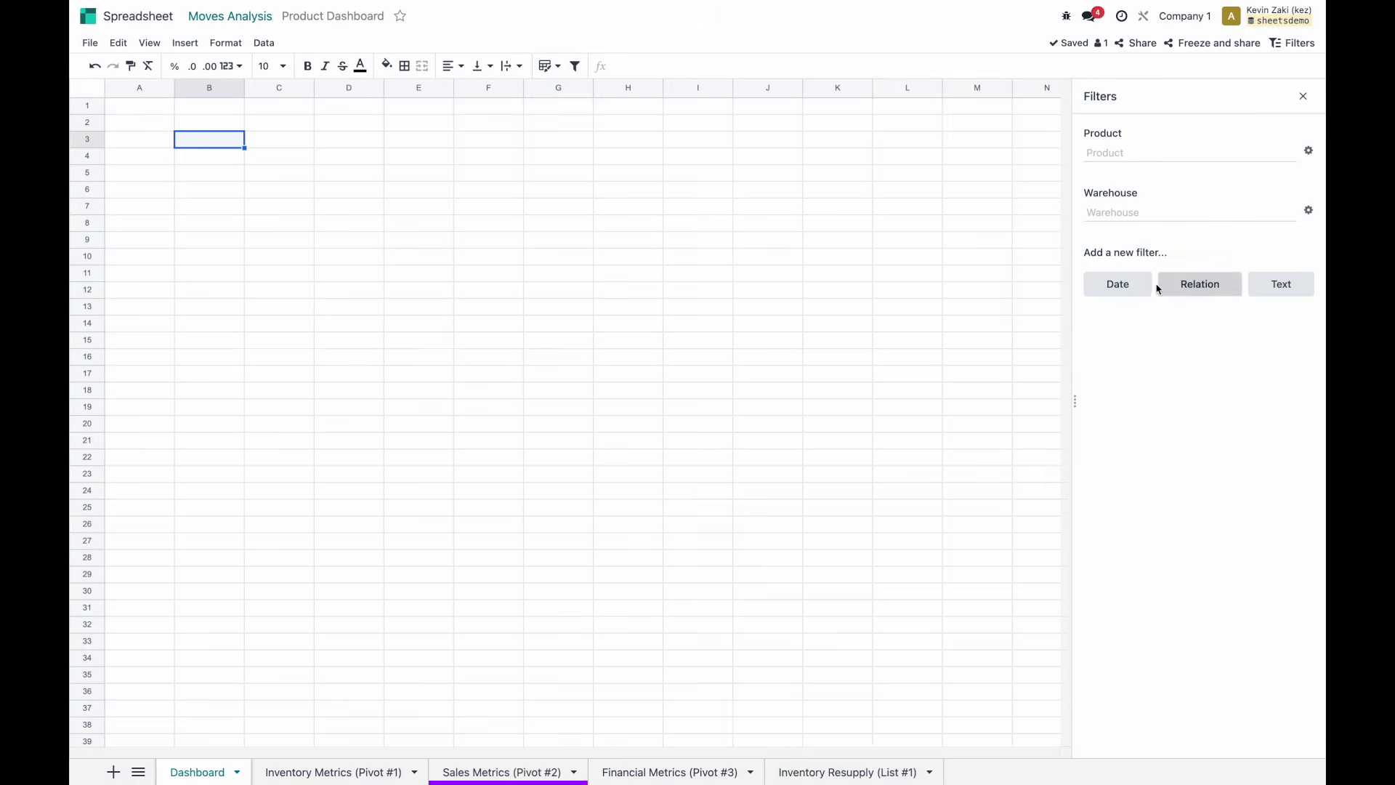
# Start a date filter with a From / To time range, labelled Date Range.
pyautogui.click(1135, 284)
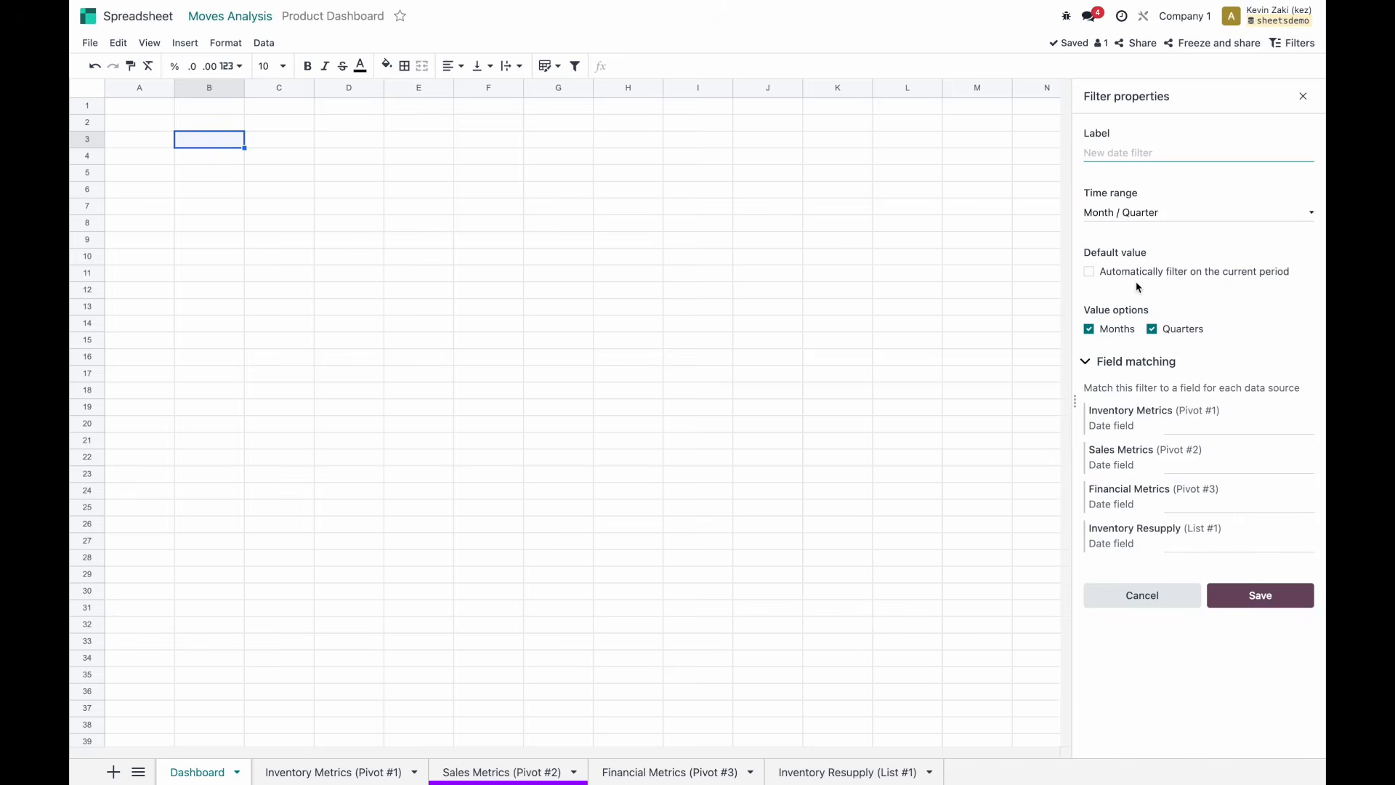
pyautogui.click(1121, 219)
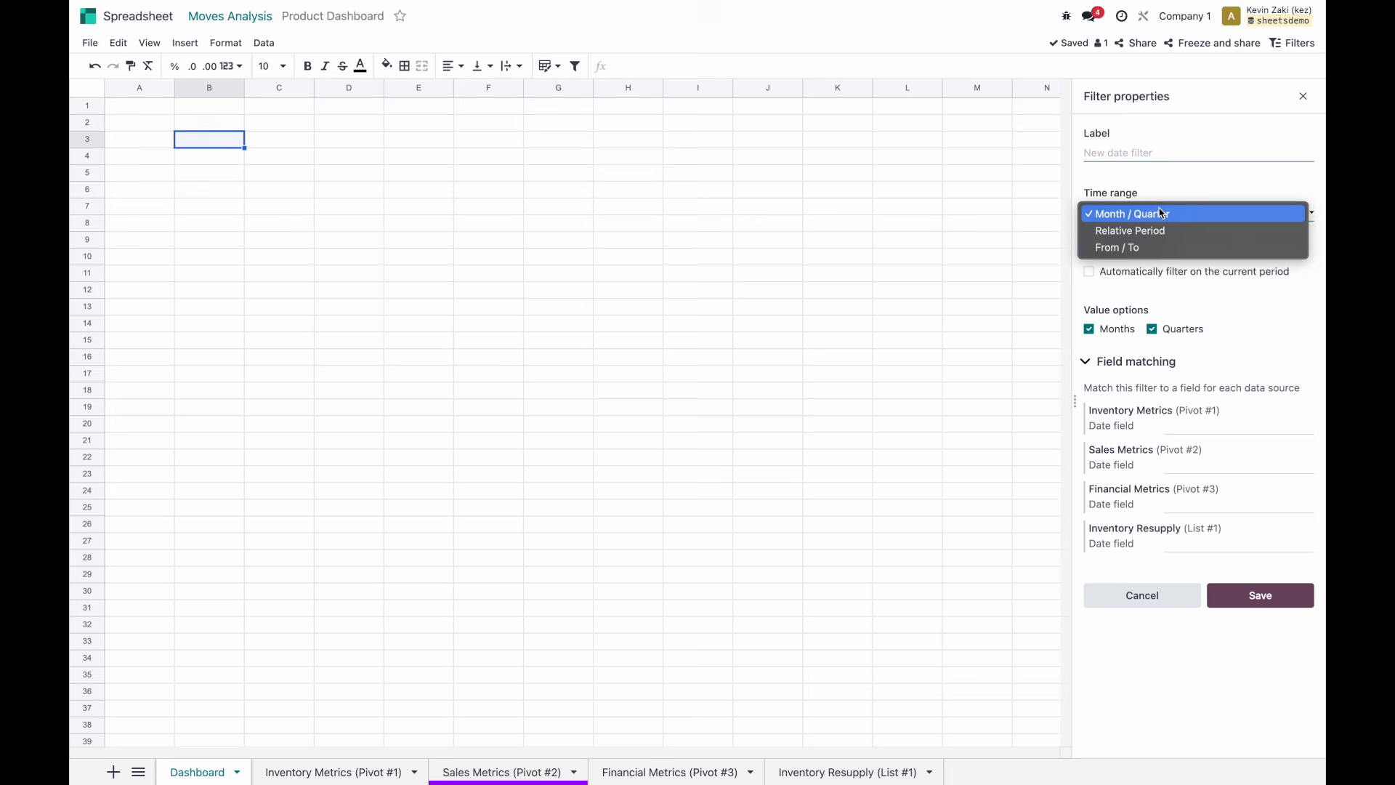
pyautogui.click(1151, 250)
pyautogui.click(1108, 150)
pyautogui.write('Date Range')
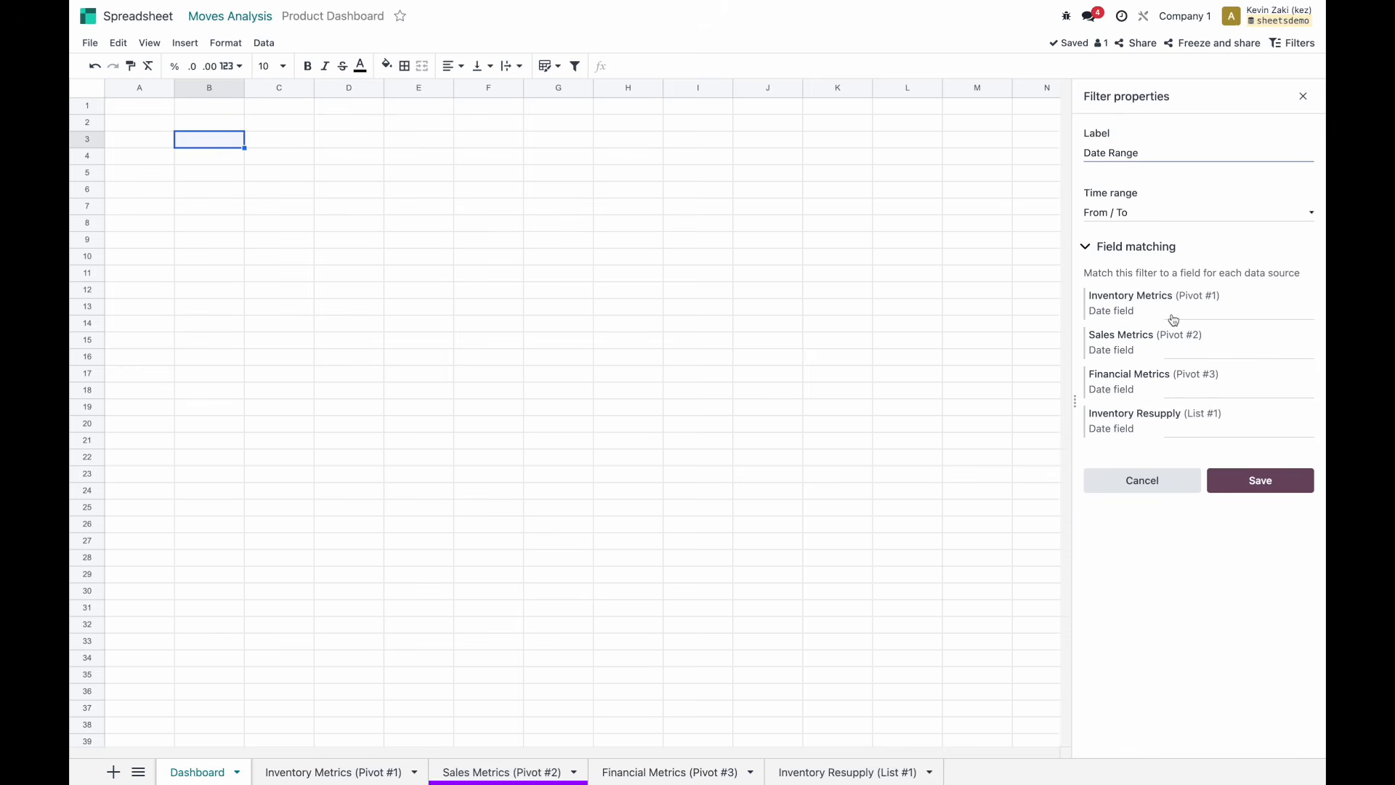
pyautogui.click(1118, 314)
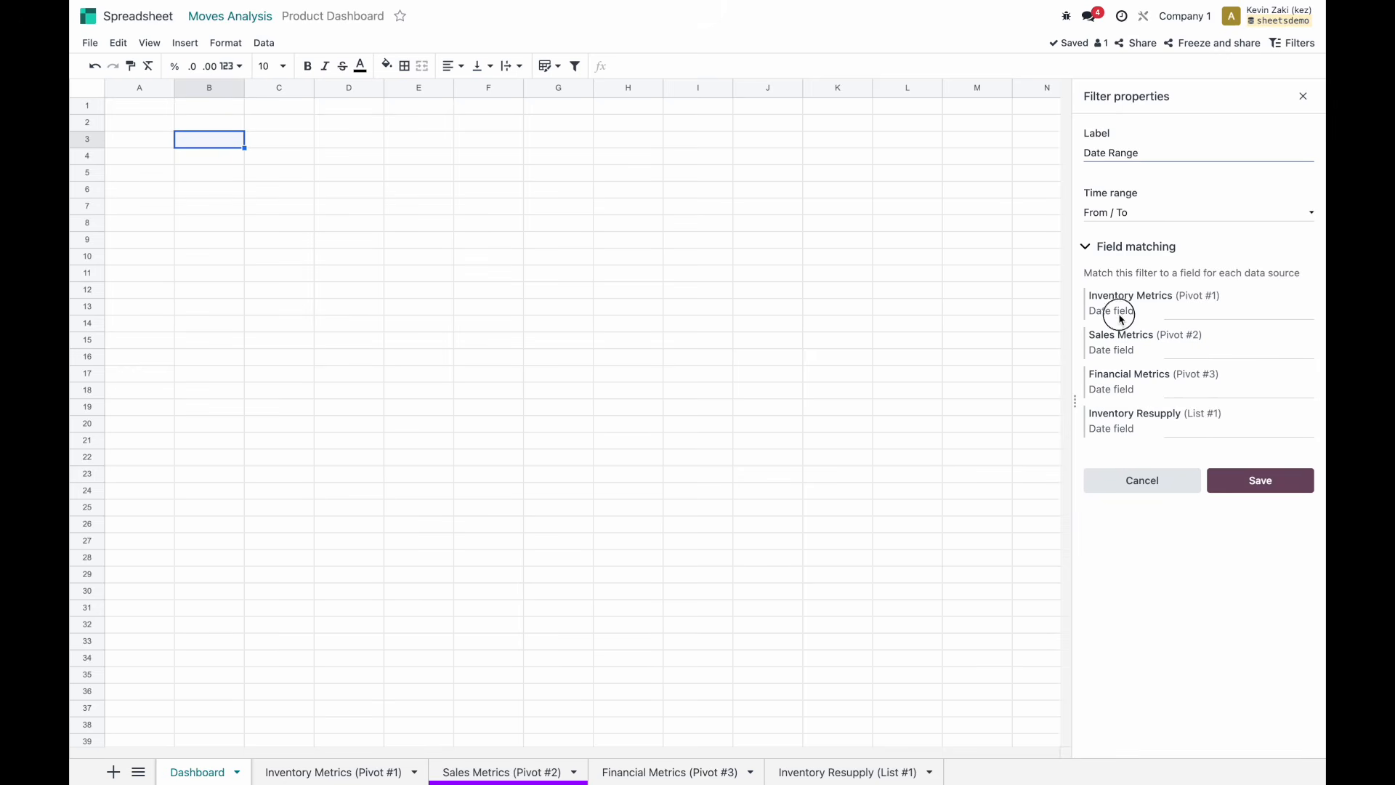
# Match Financial Metrics' date field to Order Date, leaving Inventory Metrics unchanged.
pyautogui.click(1202, 315)
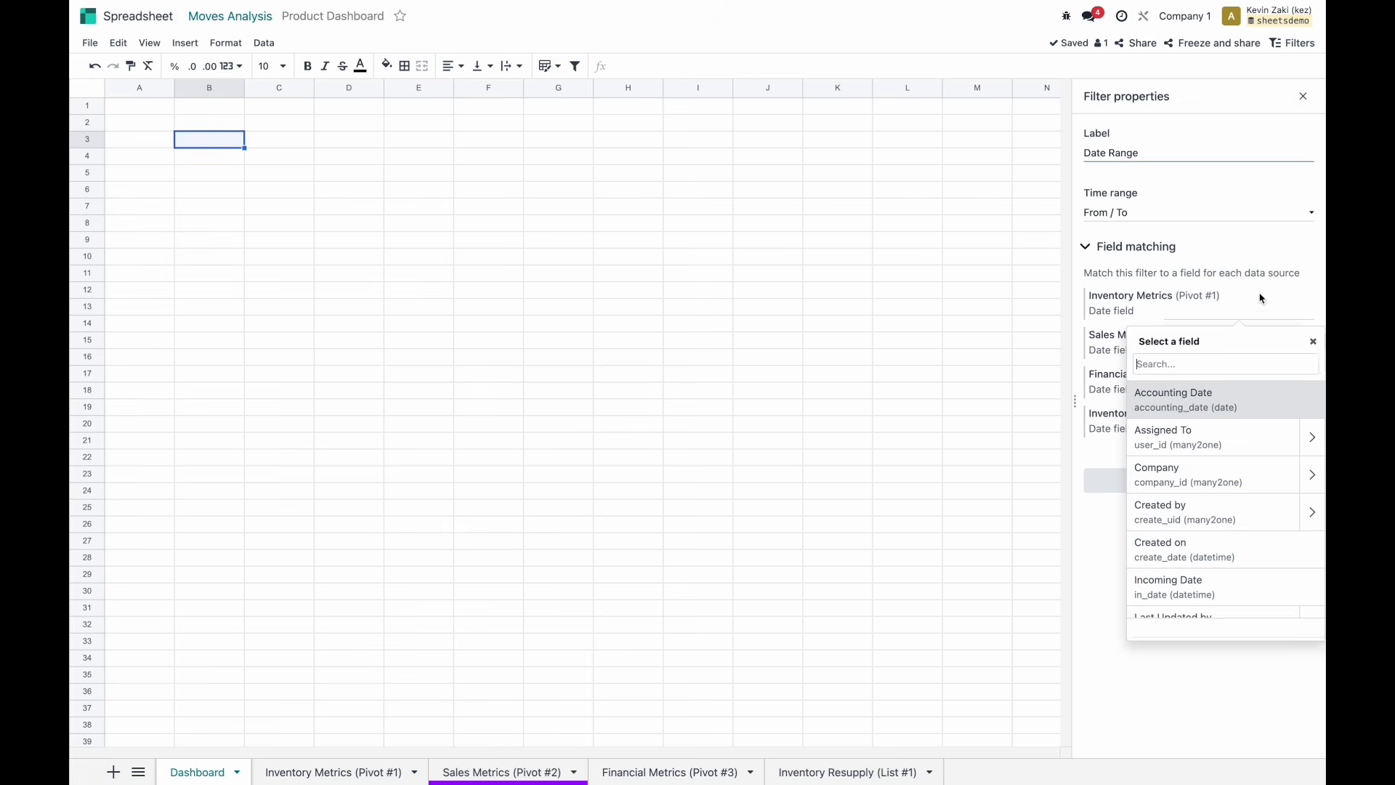
pyautogui.click(1110, 349)
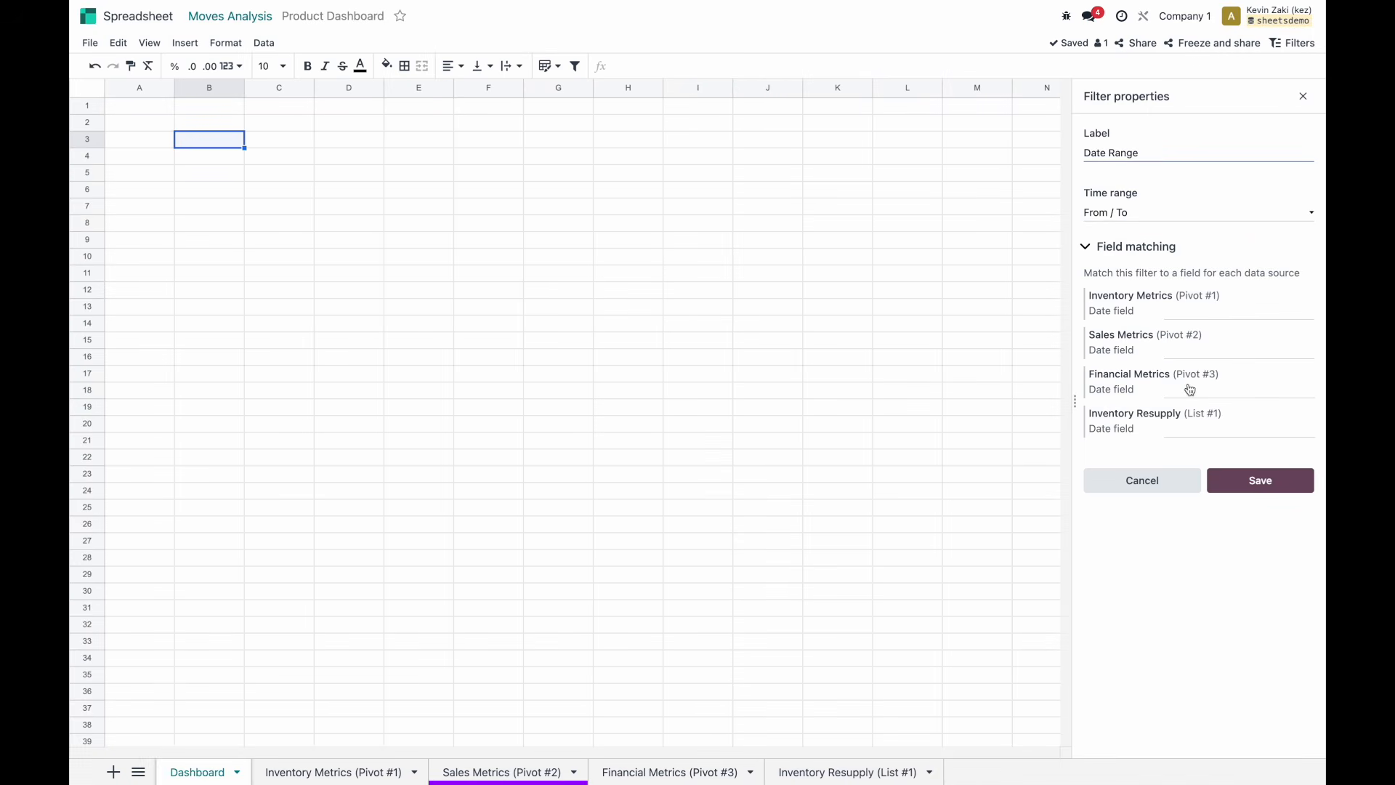
pyautogui.click(1198, 389)
pyautogui.write('sale')
pyautogui.doubleClick(1216, 446)
pyautogui.write('der Date')
pyautogui.click(1208, 478)
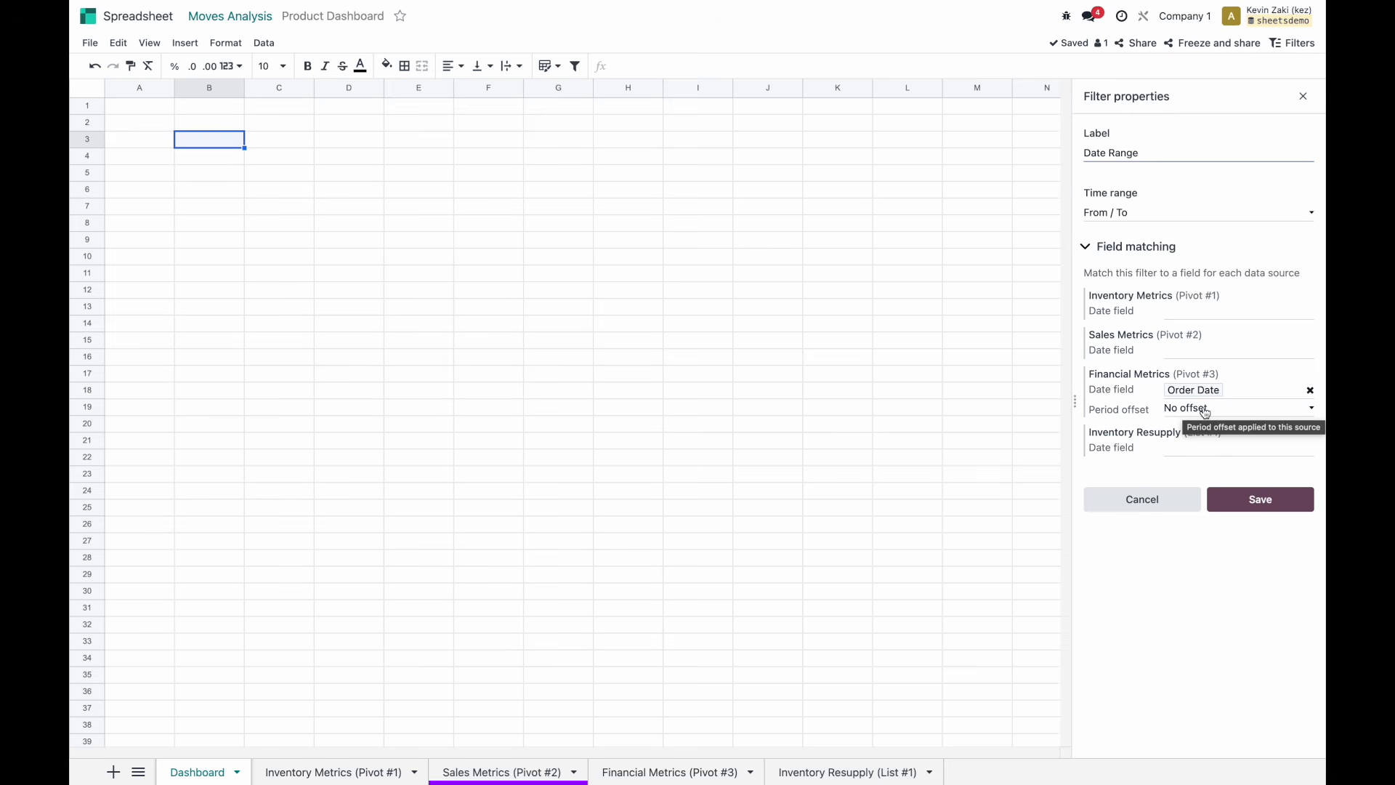
# Match Inventory Resupply to Date Scheduled, save the Date Range filter, and show the Sales Metrics sheet.
pyautogui.click(1182, 468)
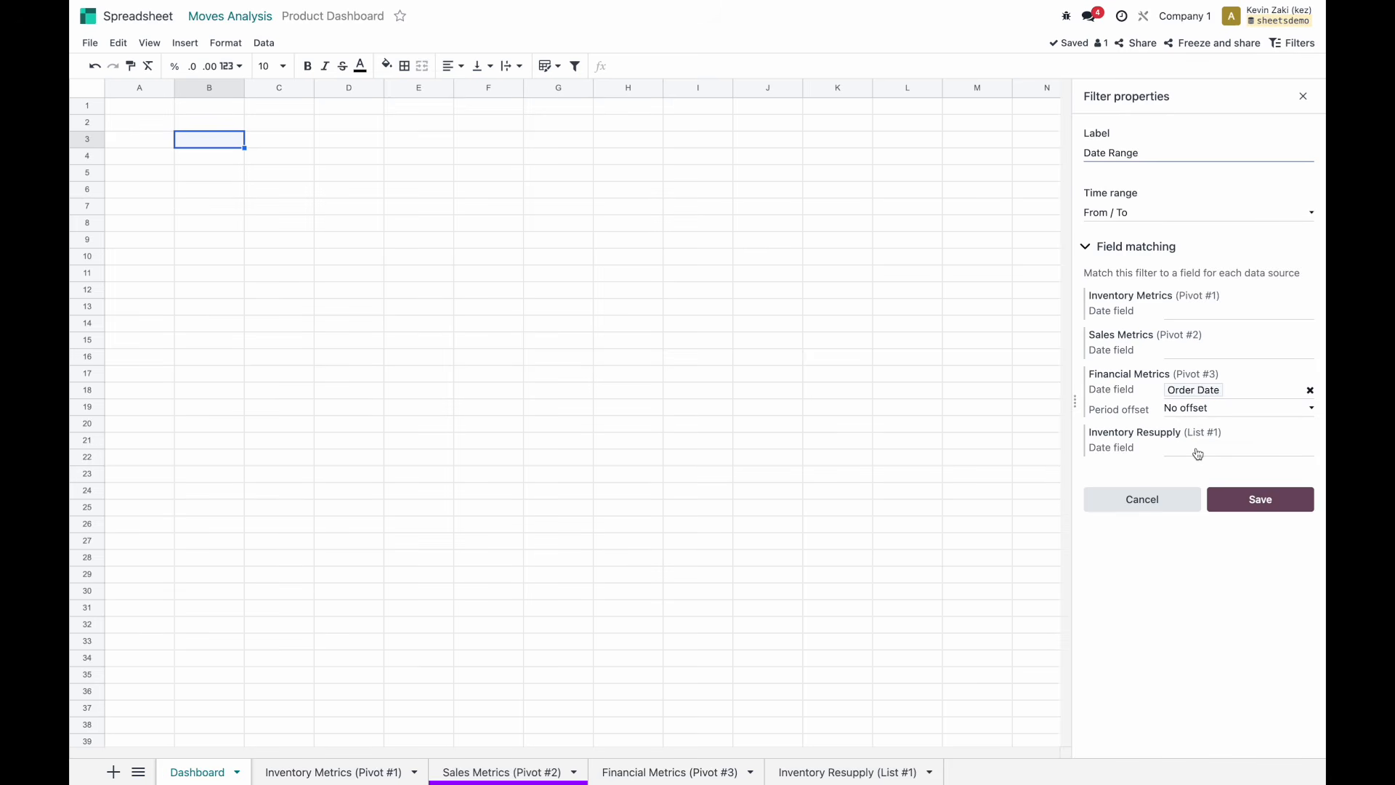
pyautogui.click(1197, 453)
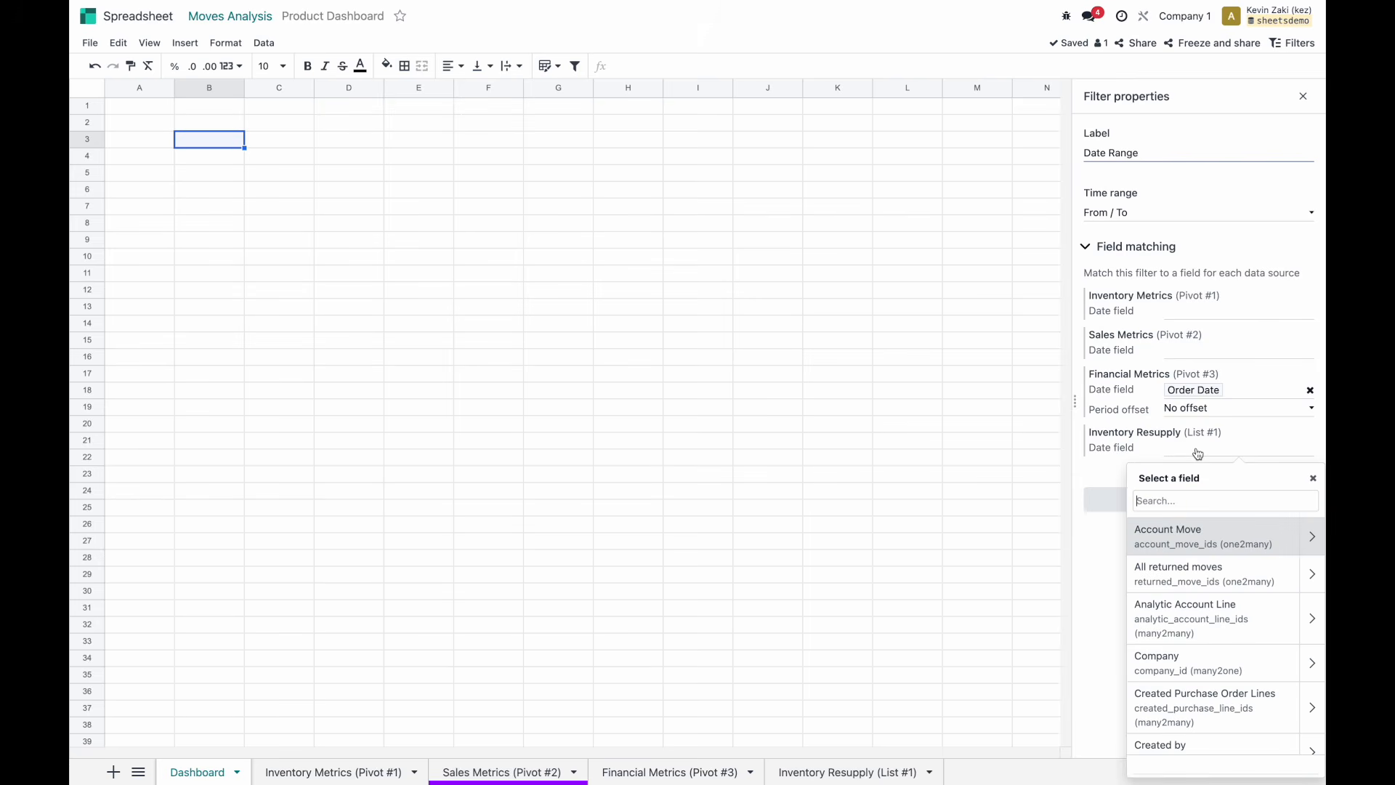
pyautogui.write('done')
pyautogui.press('BackSpace')
pyautogui.press('BackSpace')
pyautogui.press('BackSpace')
pyautogui.write('ate')
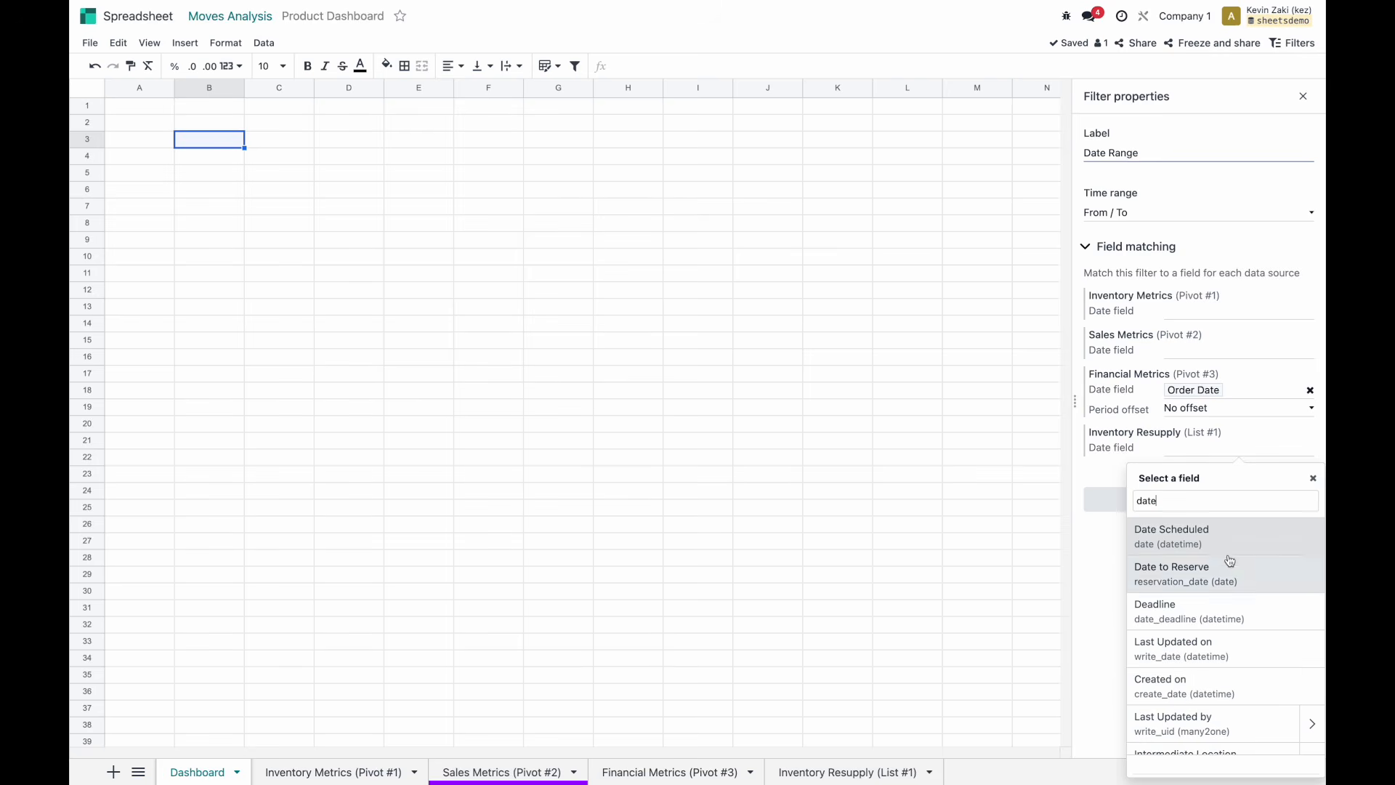
pyautogui.scroll(-1, 1229, 623)
pyautogui.scroll(-5, 1228, 628)
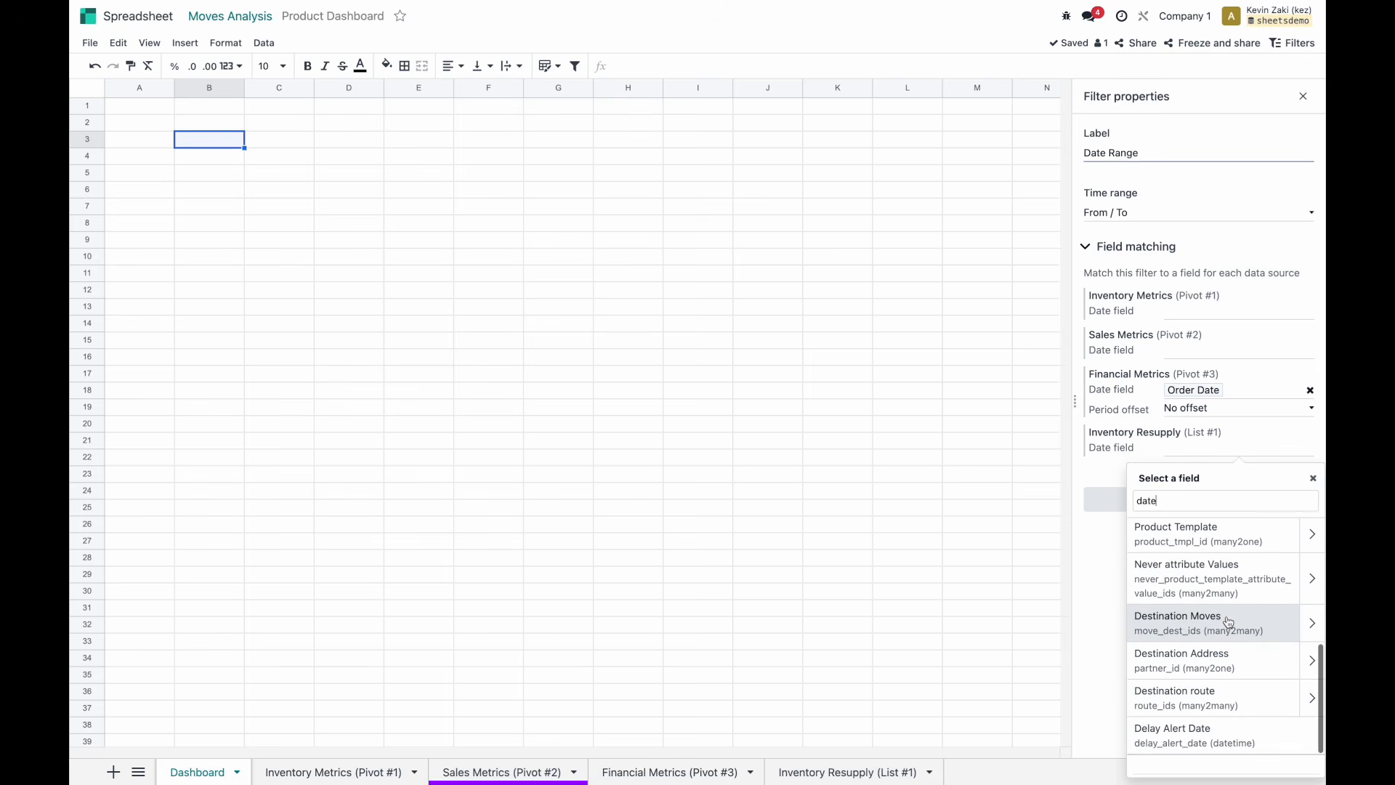
pyautogui.scroll(6, 1229, 622)
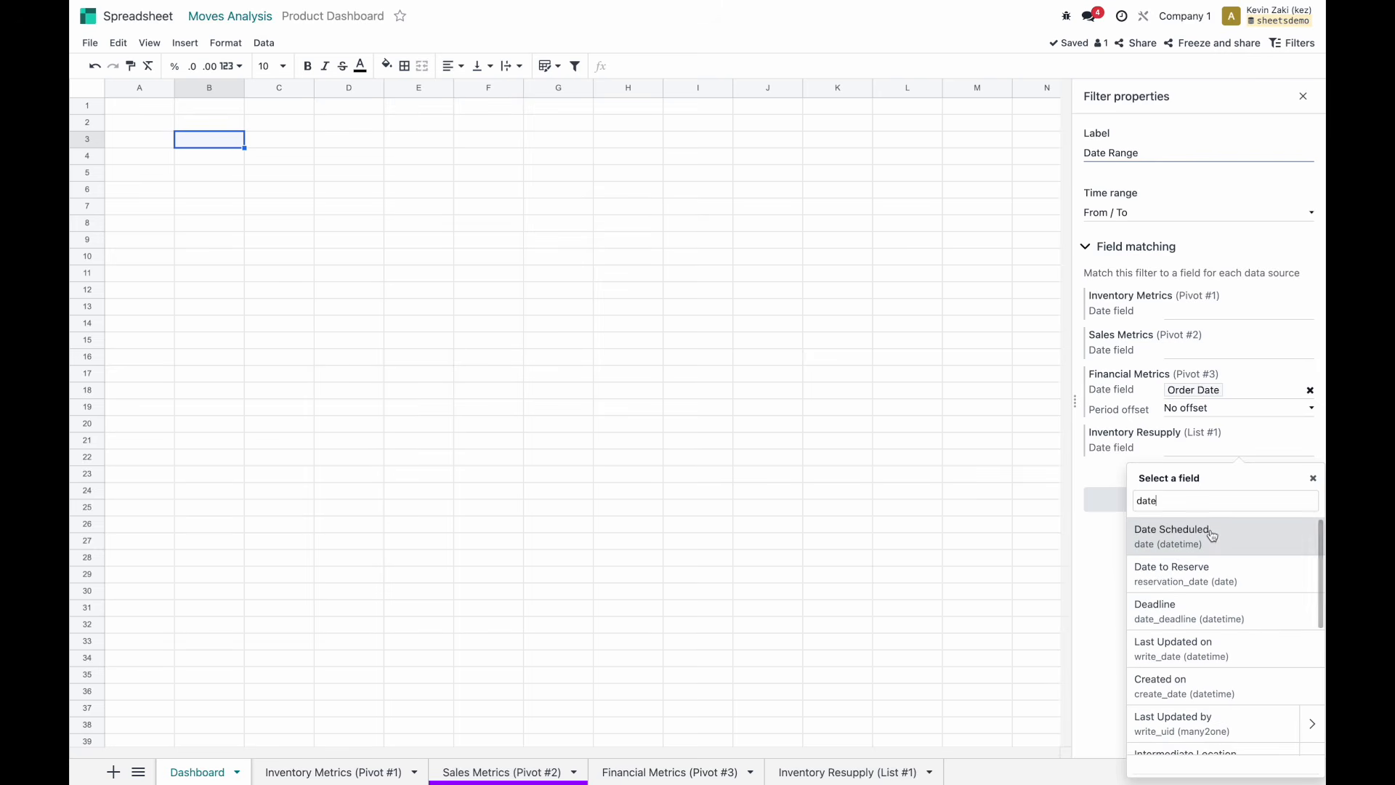
pyautogui.click(1212, 535)
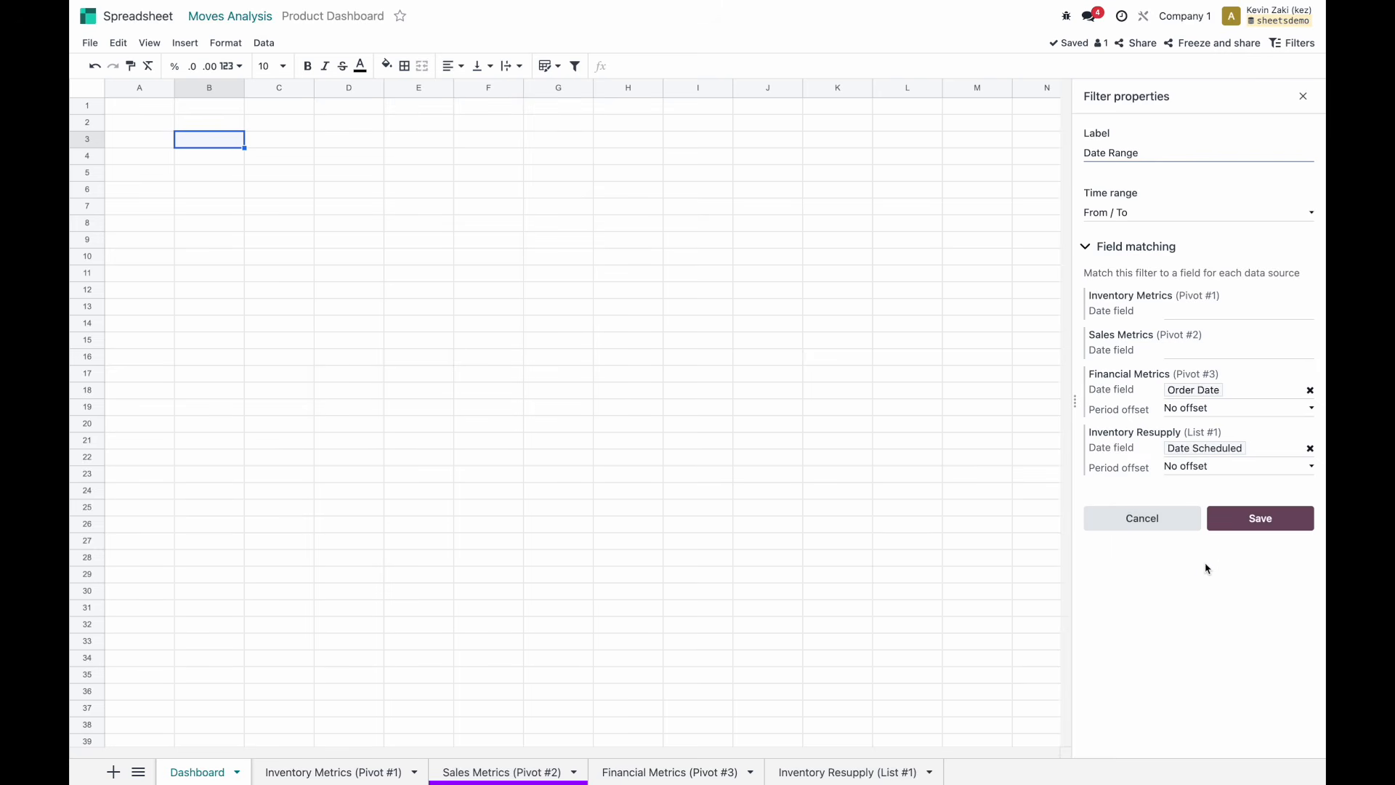
pyautogui.click(1239, 528)
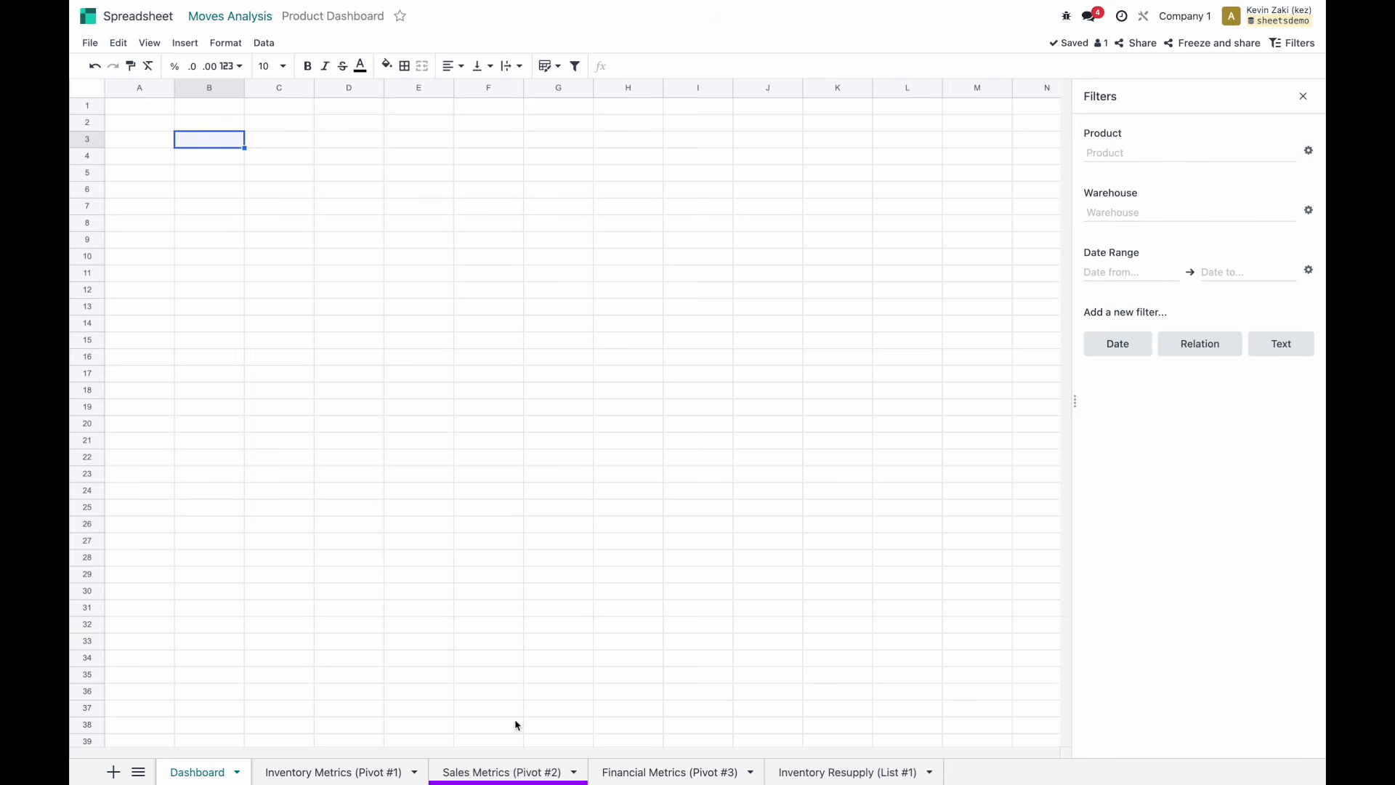
pyautogui.click(483, 774)
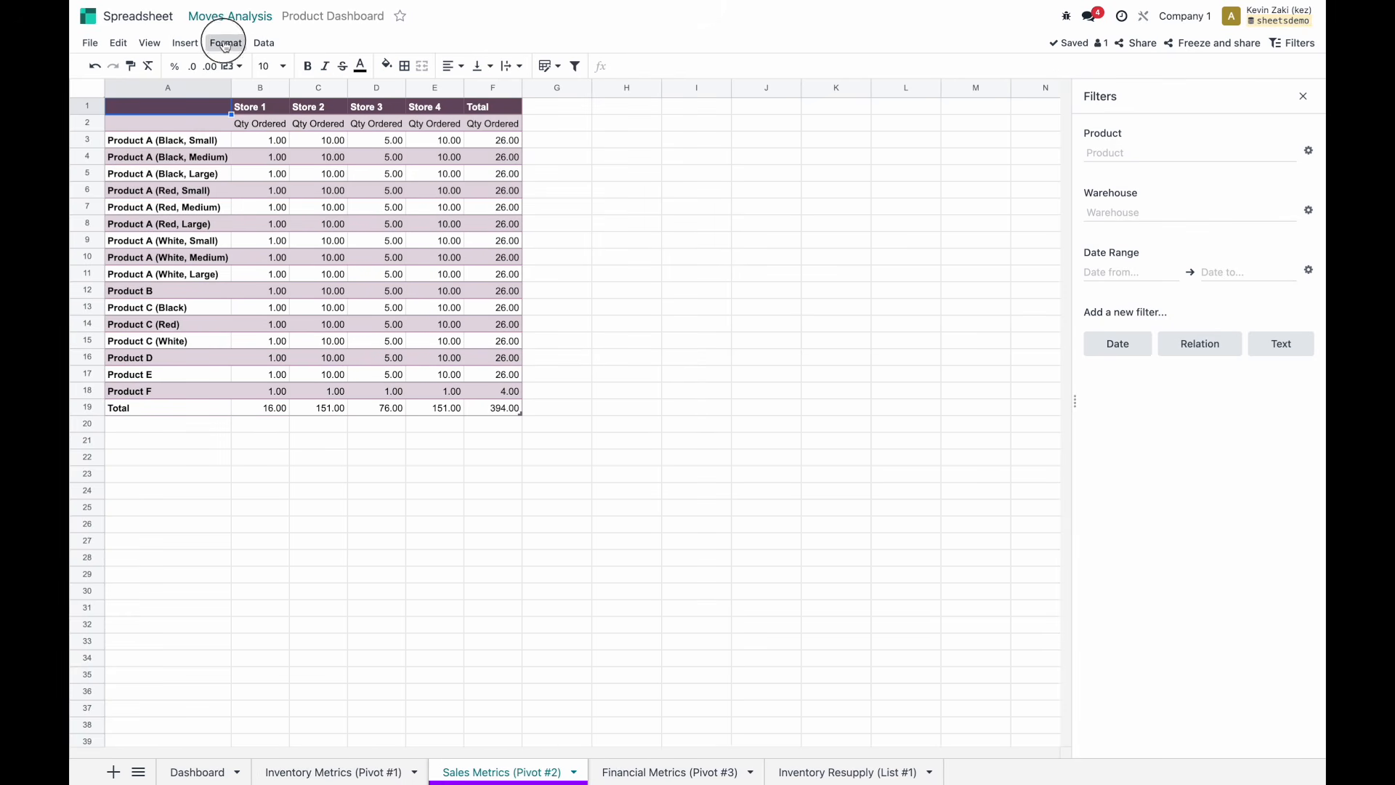
# Duplicate the Sales Metrics pivot and rename the copy Sales Metrics (Y-1).
pyautogui.click(225, 45)
pyautogui.moveTo(271, 45)
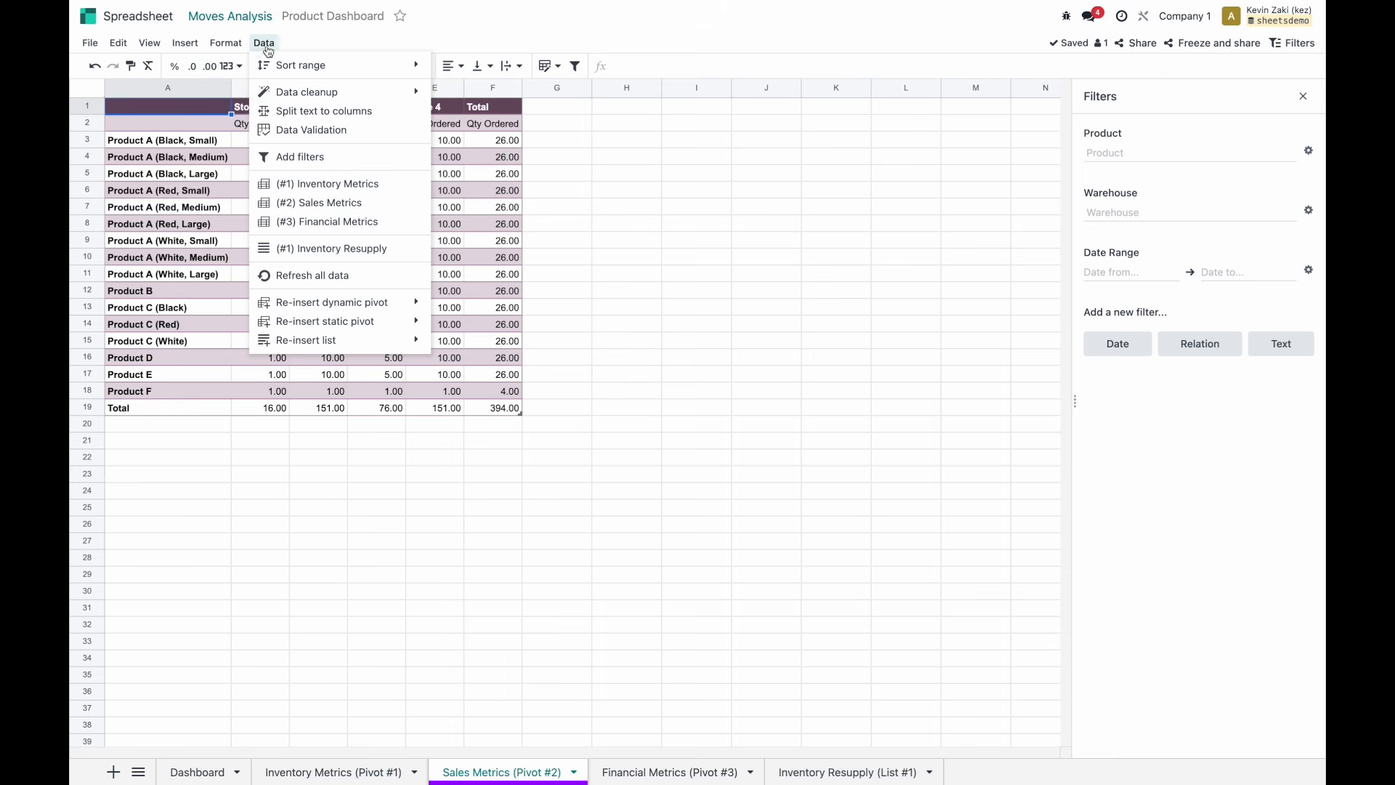
pyautogui.click(370, 206)
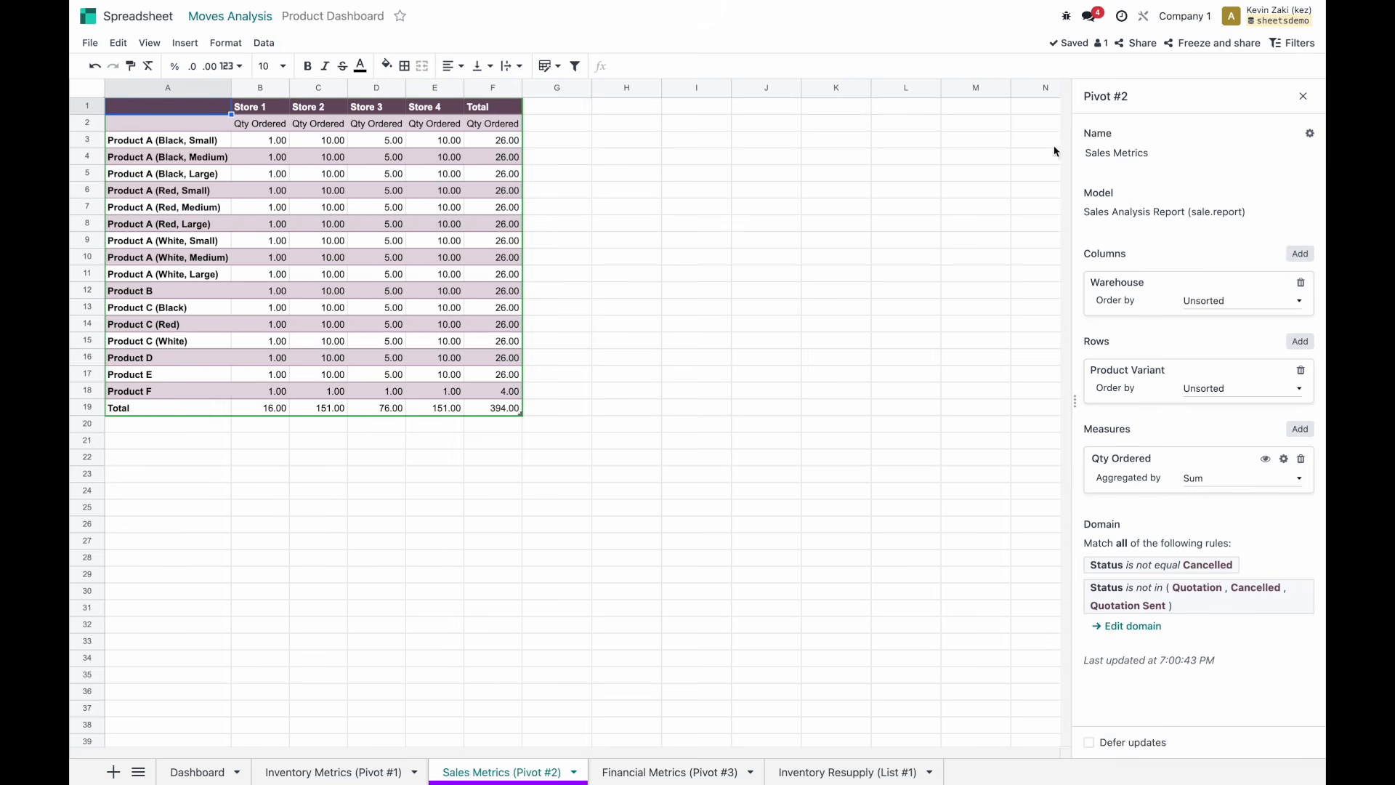
pyautogui.click(1309, 133)
pyautogui.click(1286, 163)
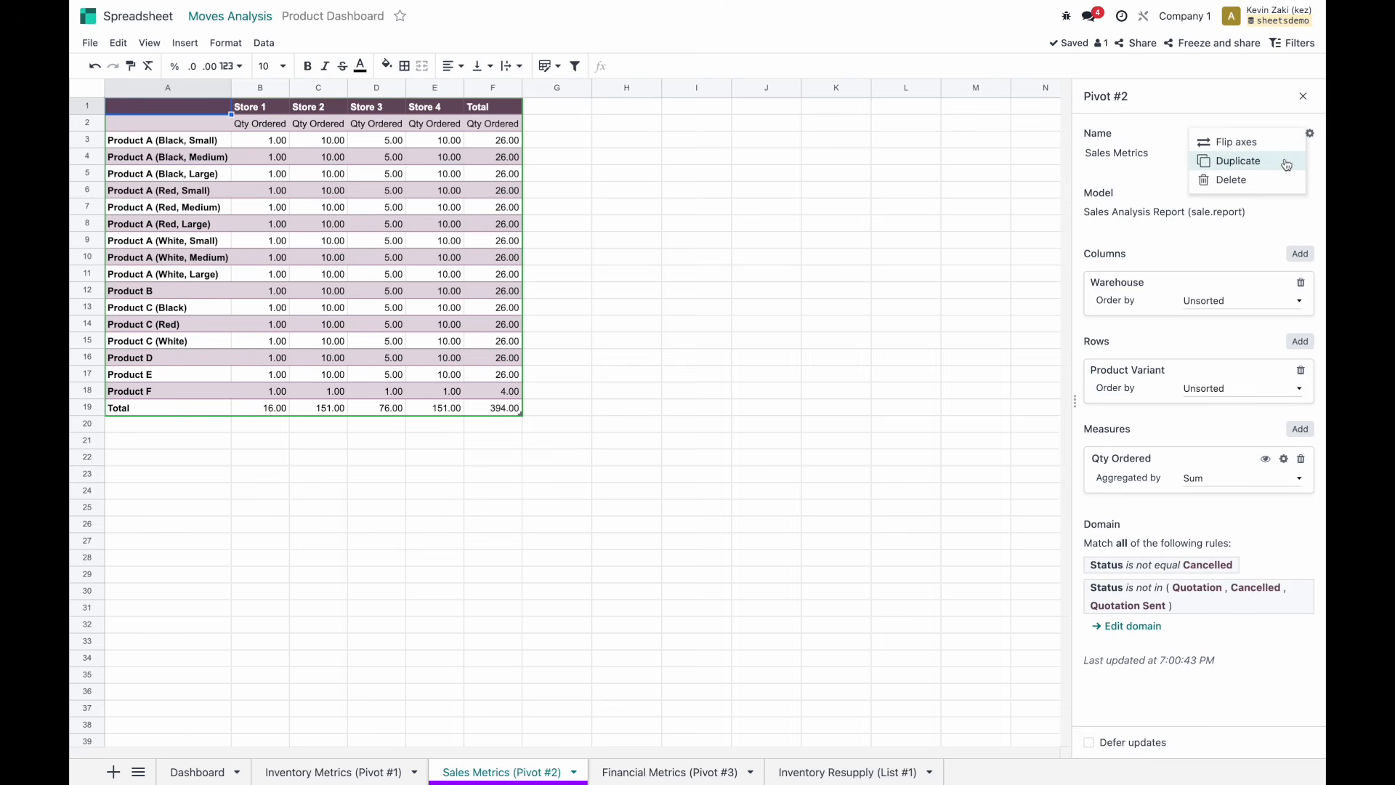
pyautogui.click(1166, 152)
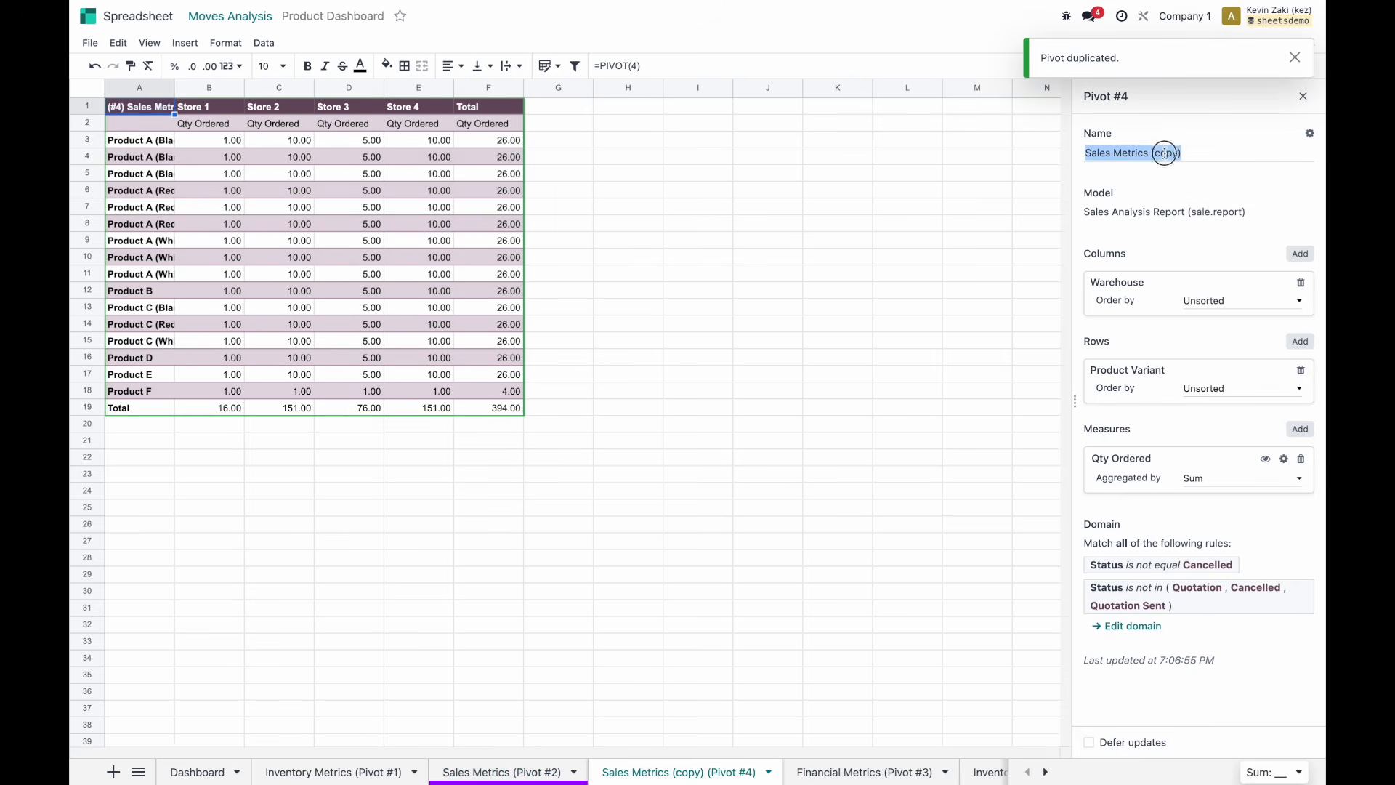
pyautogui.doubleClick(1164, 154)
pyautogui.write('Y-1')
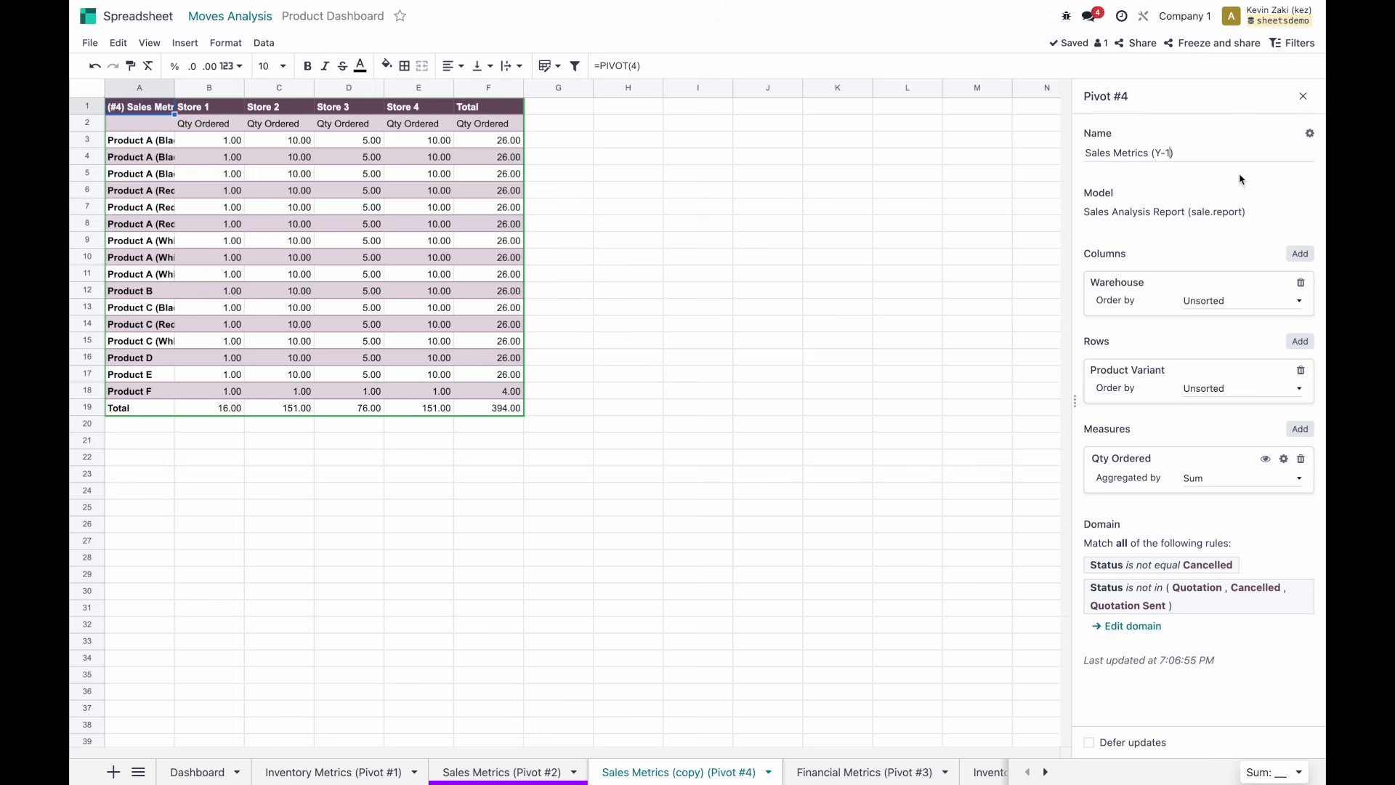
pyautogui.click(1240, 179)
# Duplicate the Y-1 pivot as Sales Metrics (Y-2) and show the global filters list.
pyautogui.click(1309, 135)
pyautogui.click(1253, 161)
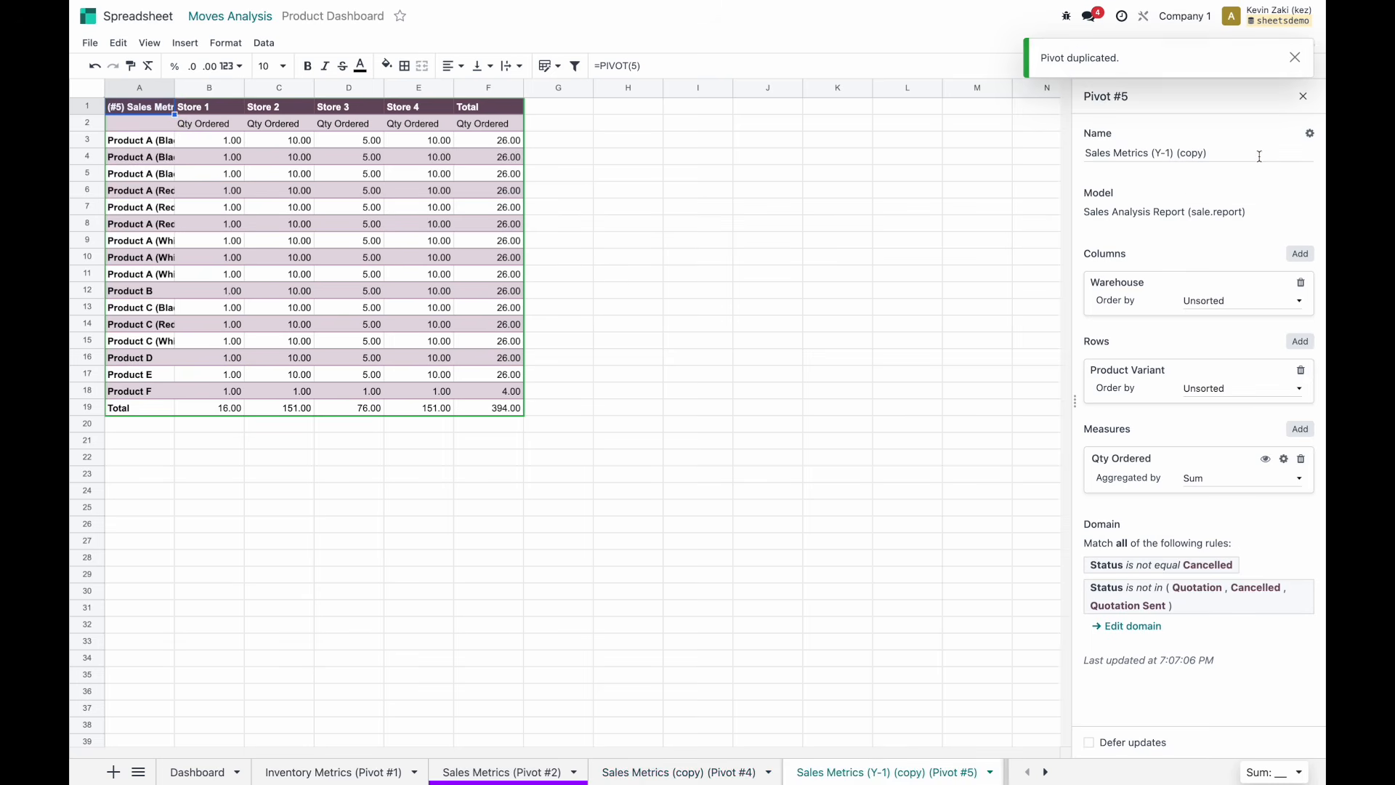
pyautogui.click(1165, 152)
pyautogui.press('Right')
pyautogui.press('BackSpace')
pyautogui.write('2)')
pyautogui.click(1195, 201)
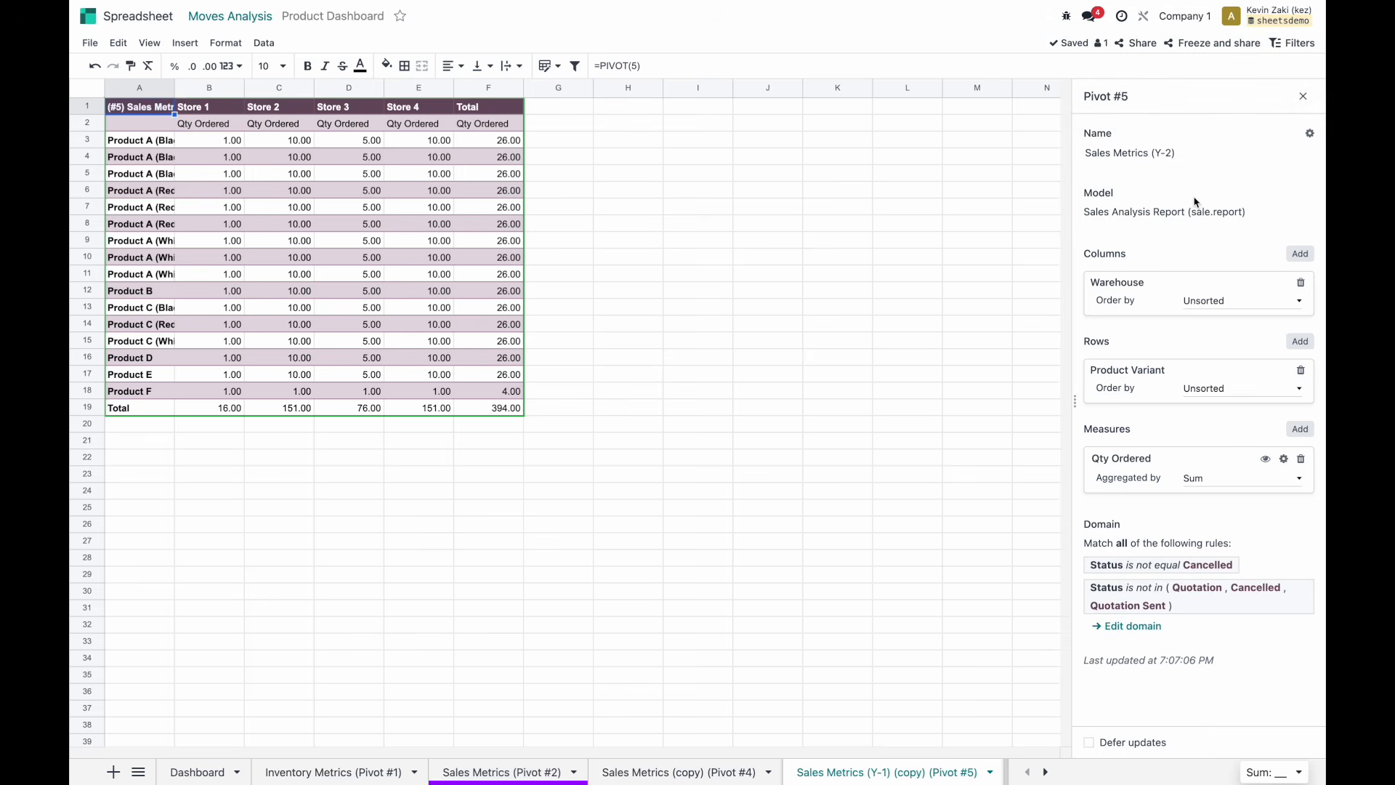
pyautogui.click(1292, 43)
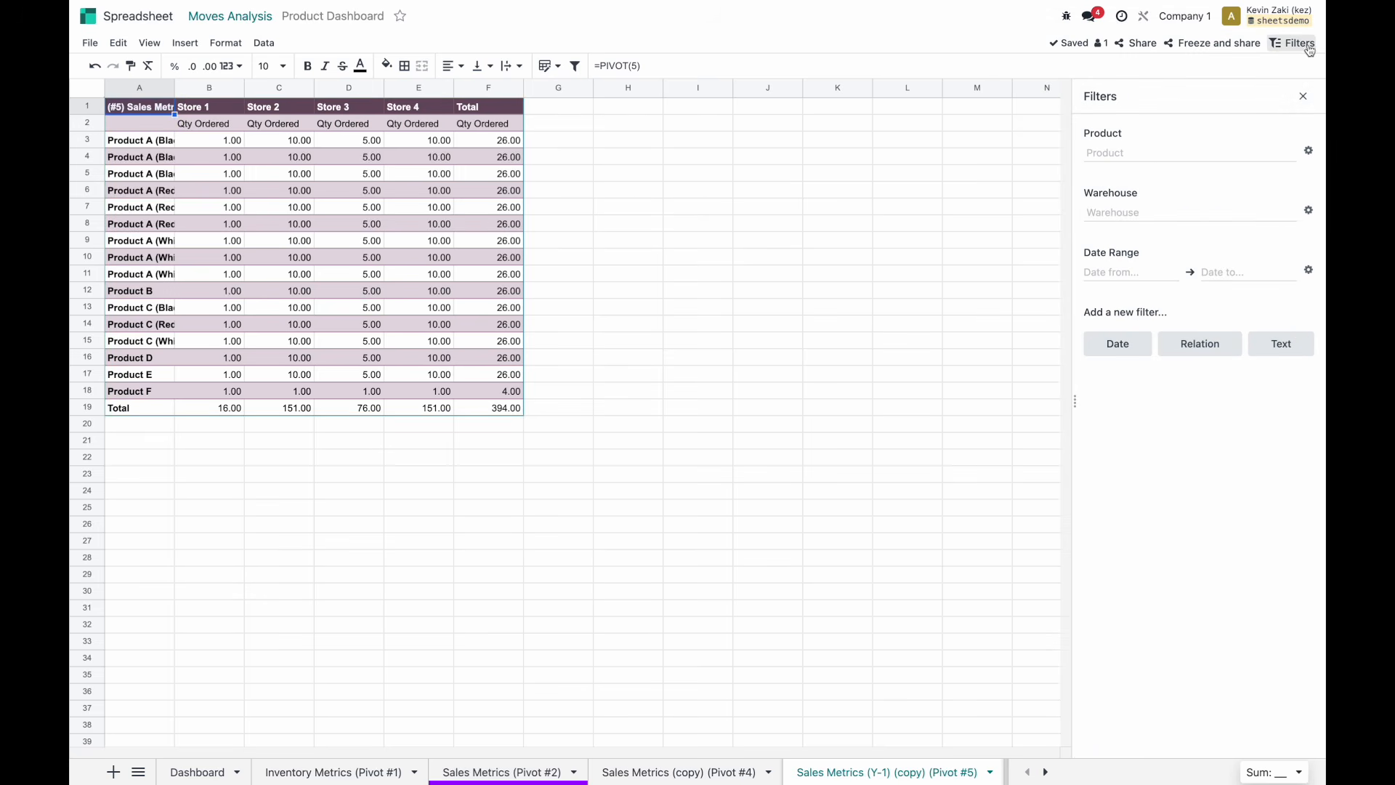
# In the Date Range filter, map Sales Metrics (Y-1) to Order Date with a Previous 1 offset.
pyautogui.click(1308, 269)
pyautogui.click(1120, 246)
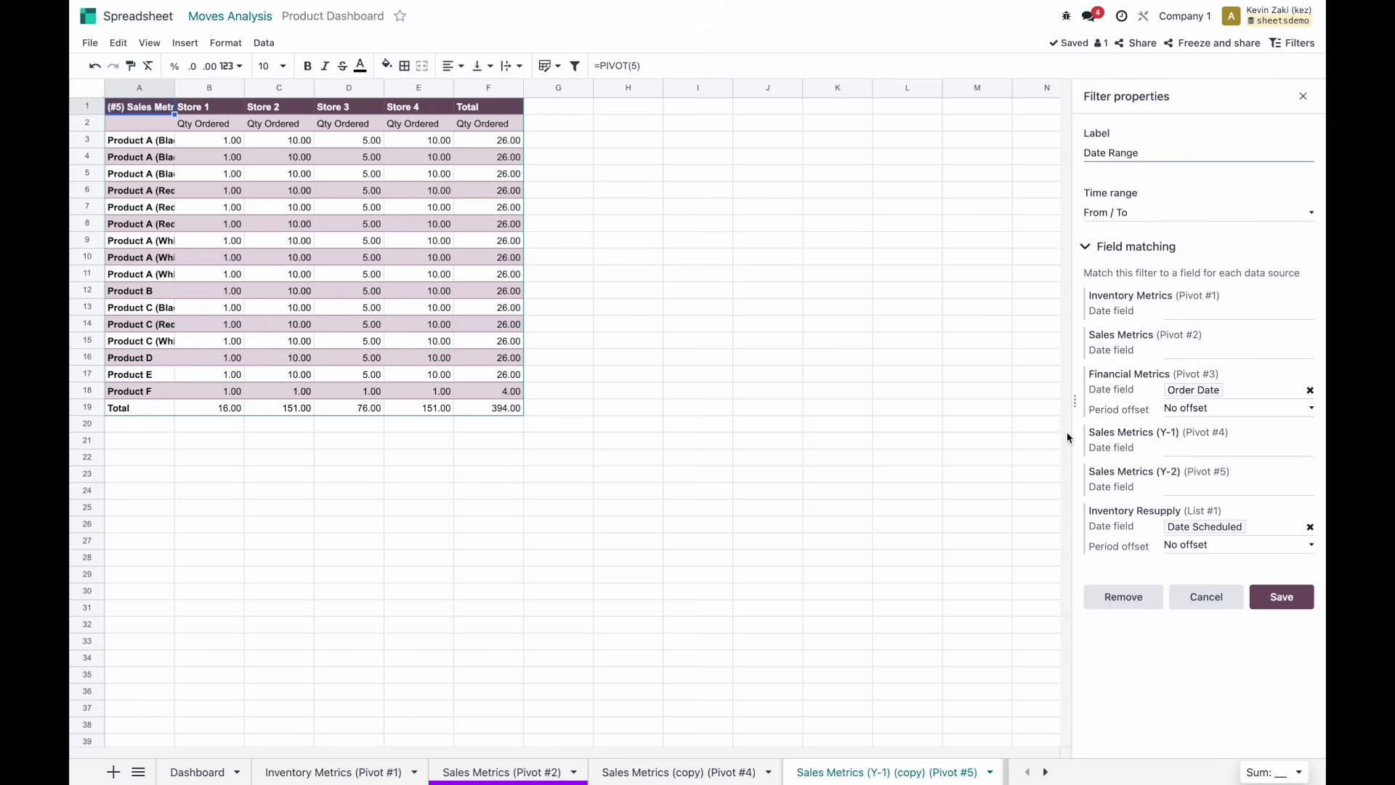
pyautogui.click(1211, 451)
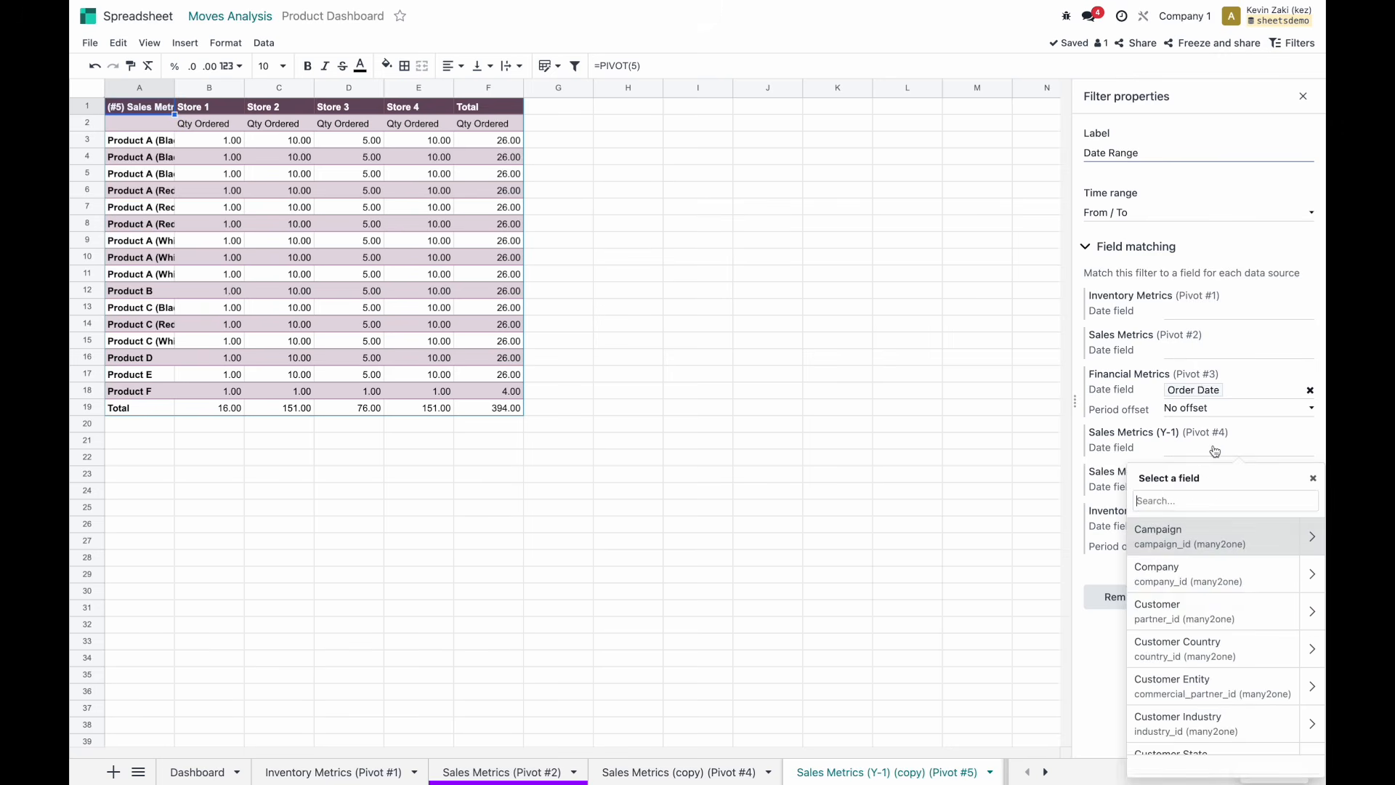
pyautogui.write('order')
pyautogui.click(1202, 530)
pyautogui.click(1217, 469)
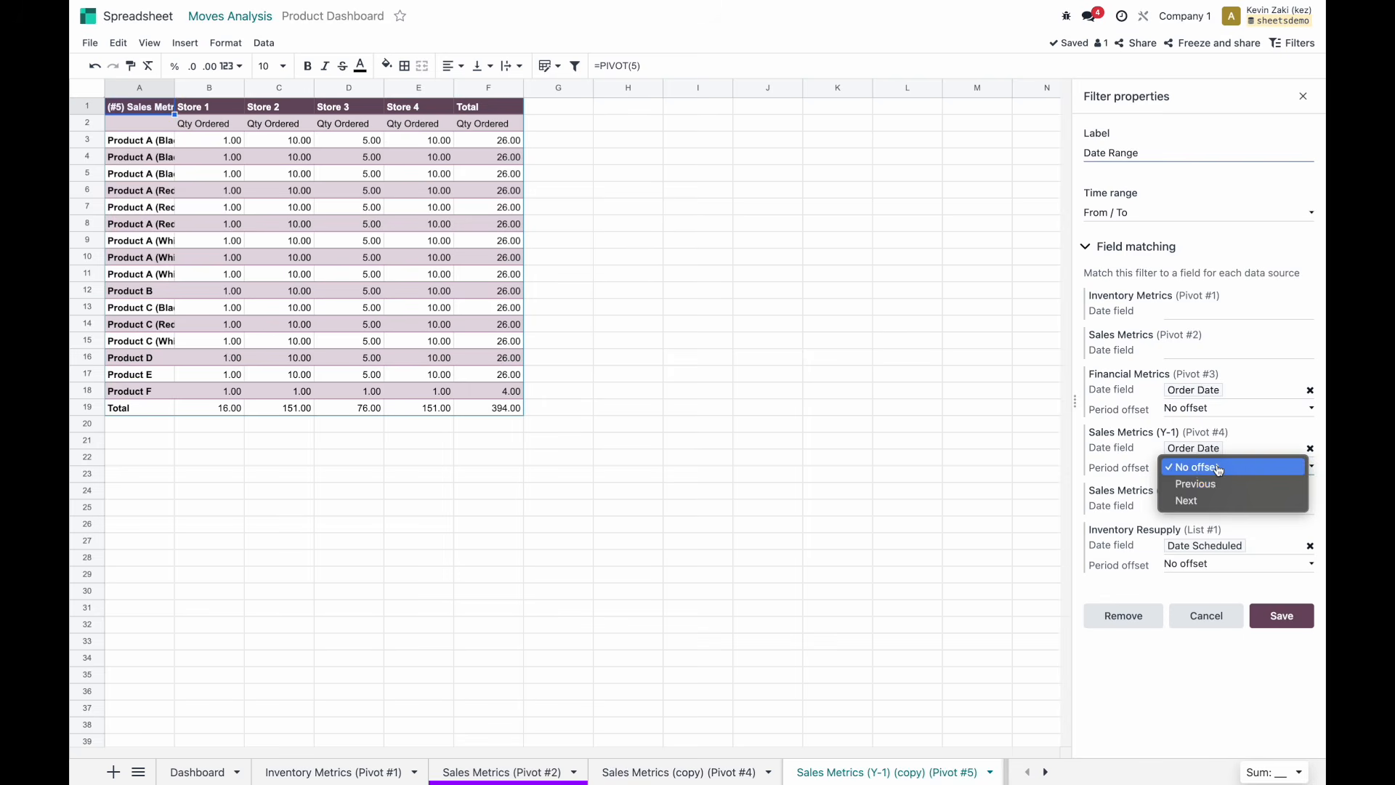
pyautogui.click(1215, 484)
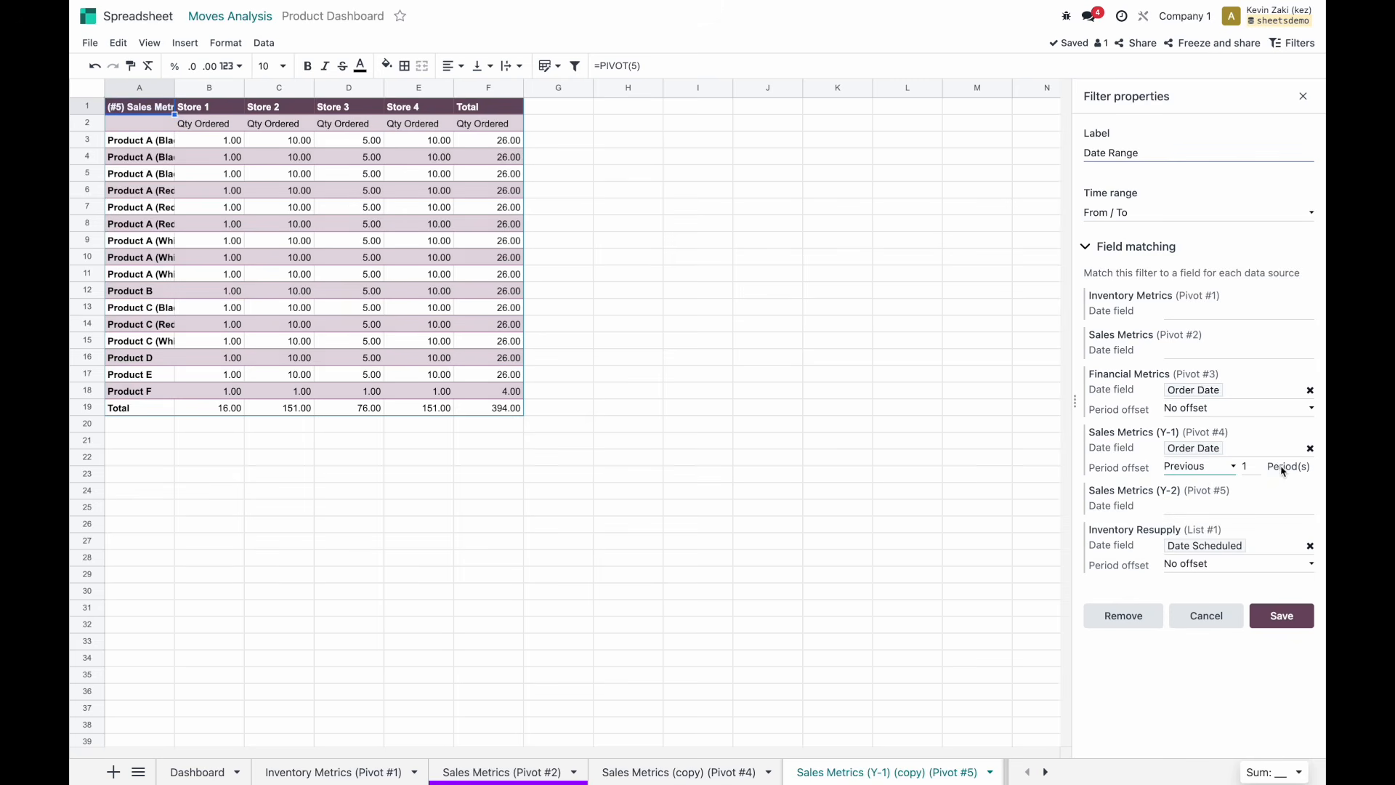
# Map Sales Metrics (Y-2) to Order Date with a Previous 2 period offset.
pyautogui.click(1192, 511)
pyautogui.write('ord')
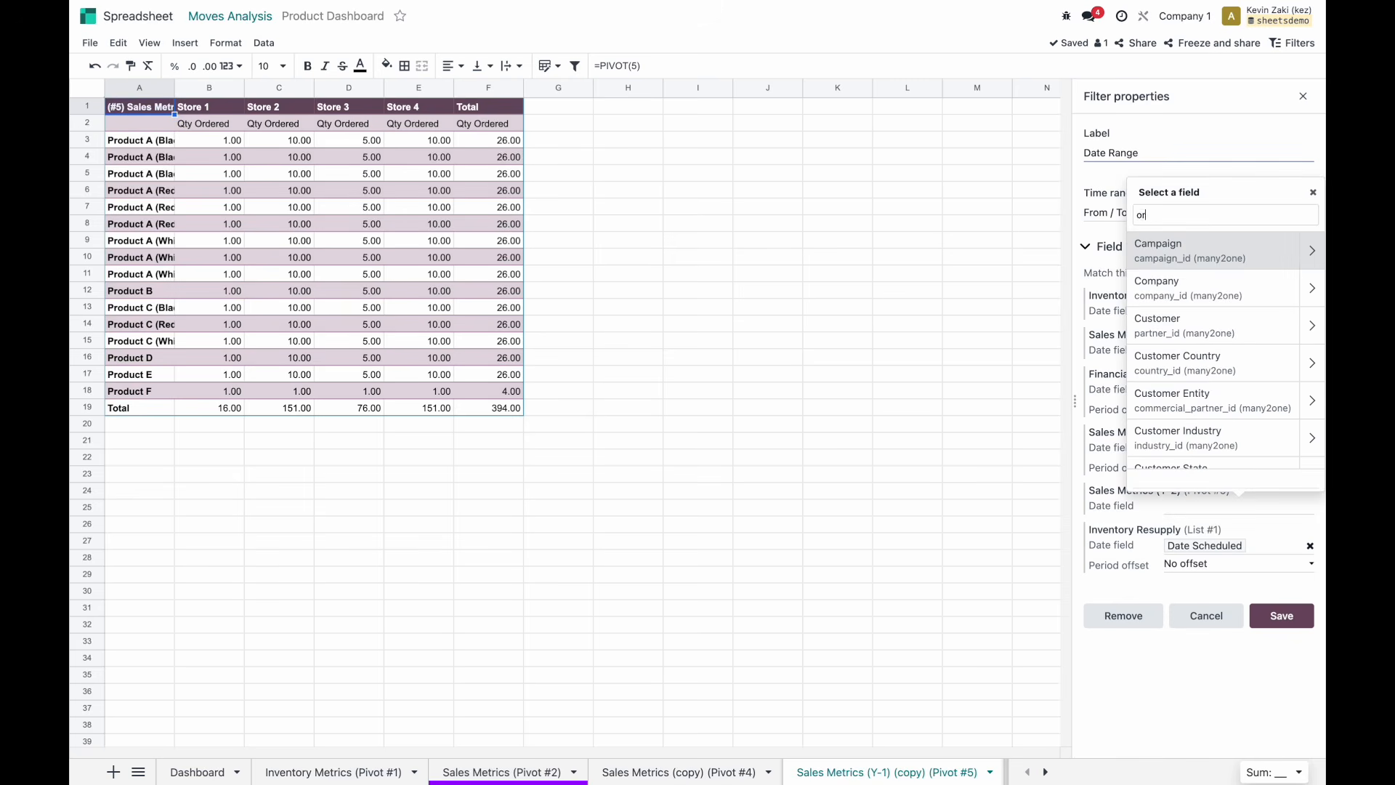
pyautogui.click(1177, 243)
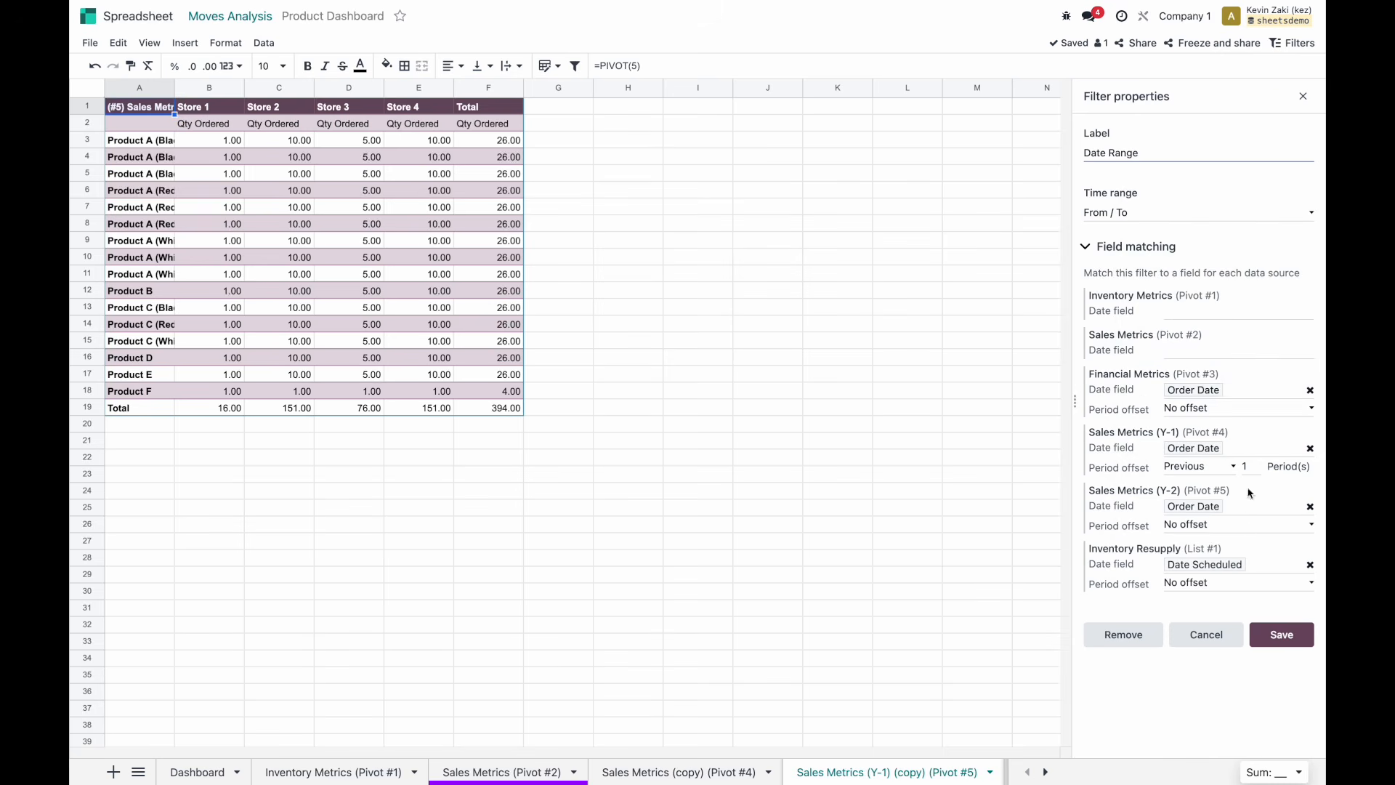
pyautogui.click(1277, 524)
pyautogui.click(1276, 541)
pyautogui.click(1256, 523)
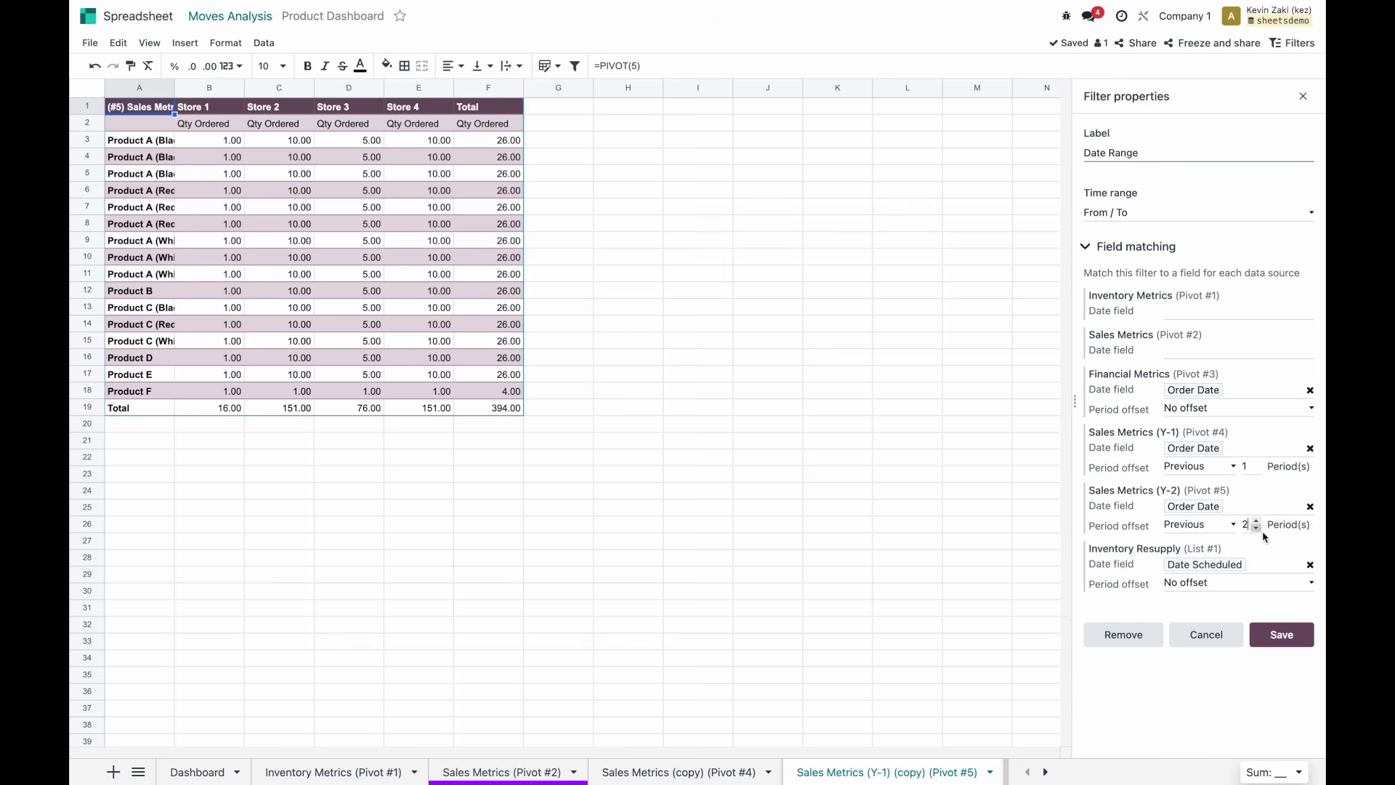
pyautogui.click(1220, 532)
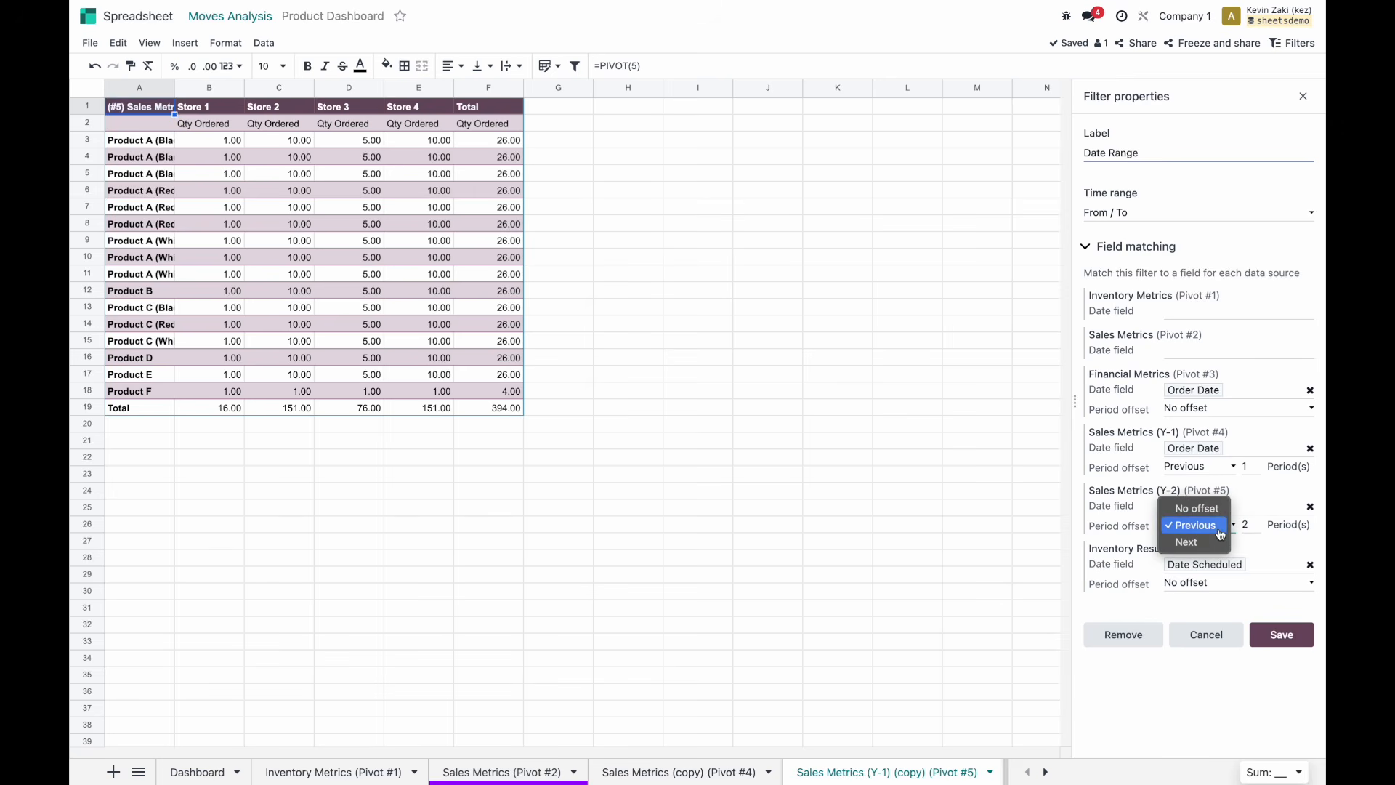
pyautogui.click(1262, 546)
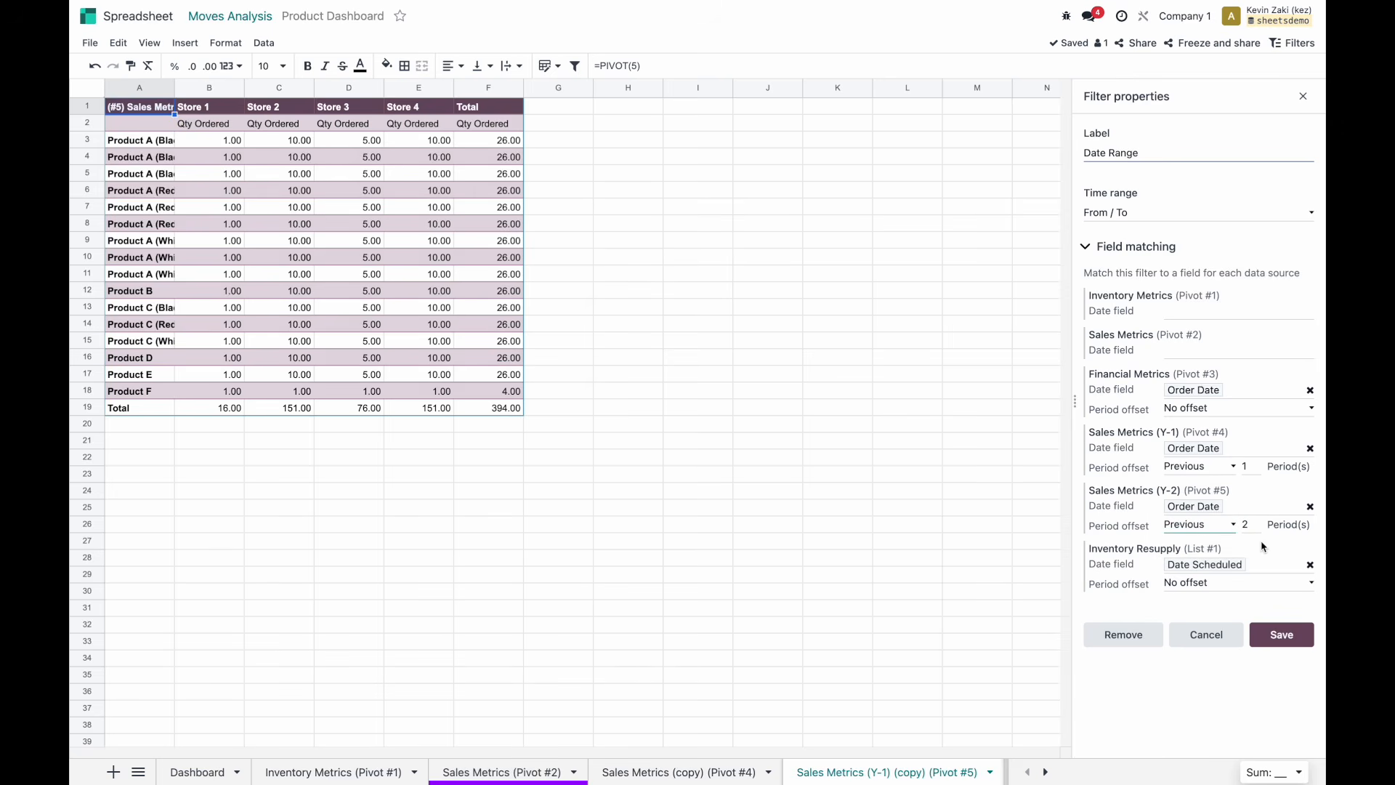
# Save the Date Range filter settings and go to the Pivot #4 sheet.
pyautogui.click(1283, 636)
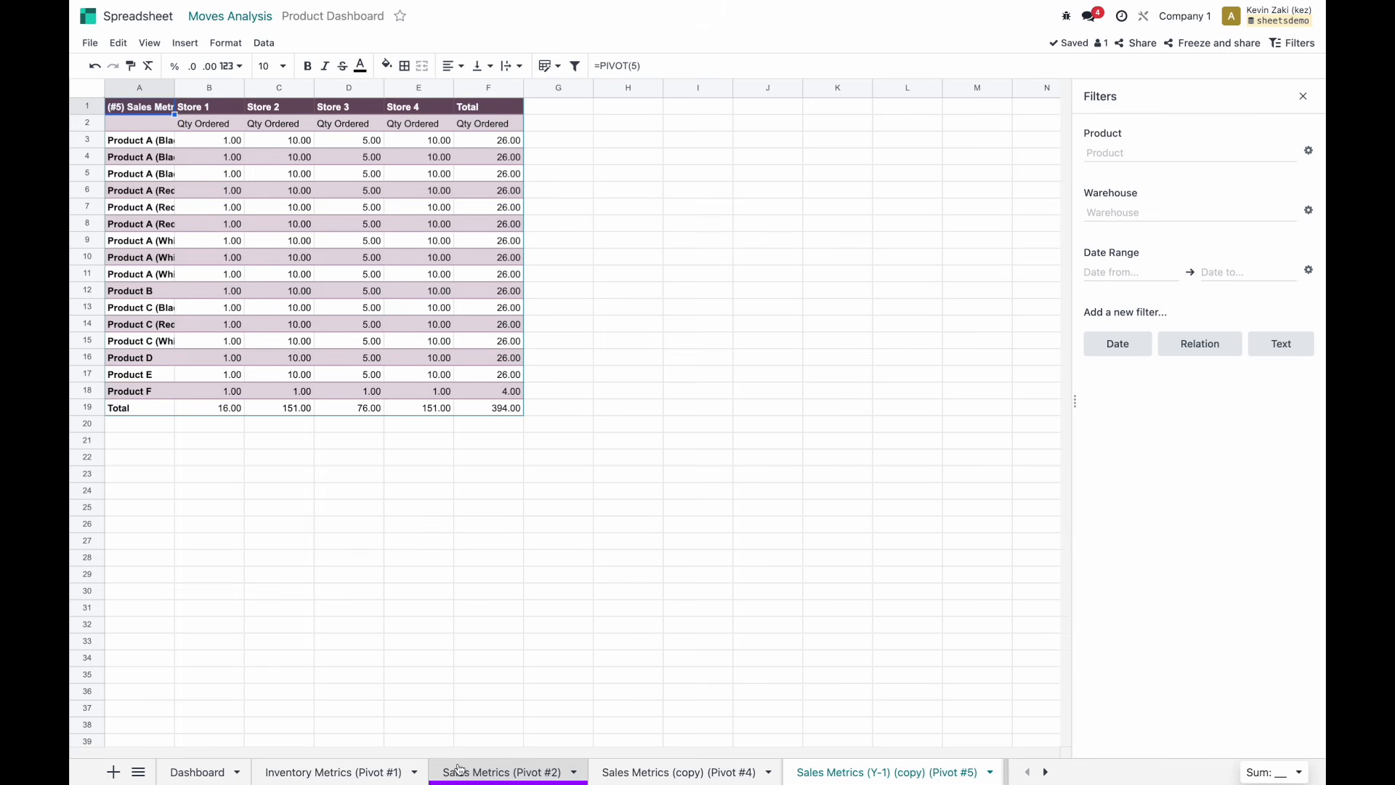
pyautogui.scroll(-1, 456, 770)
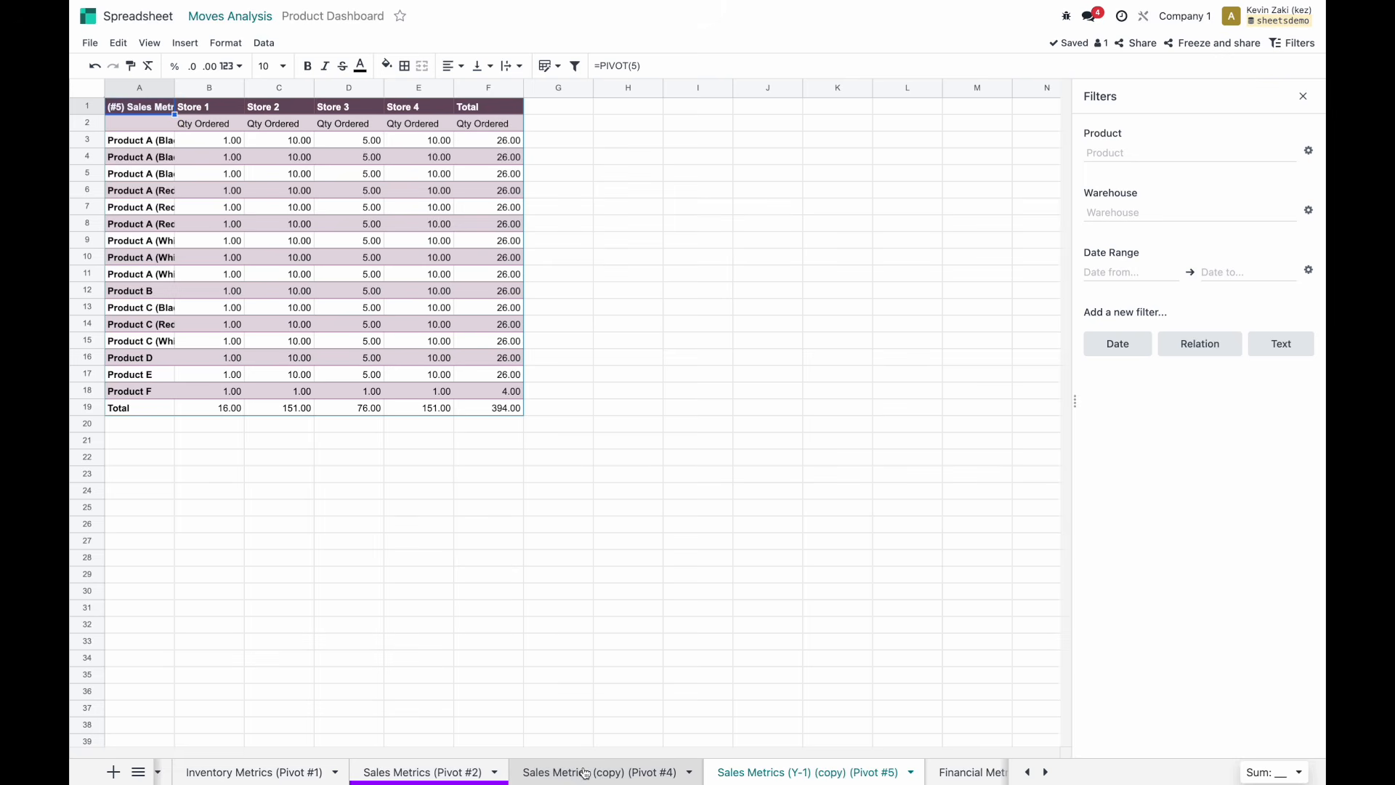
pyautogui.scroll(-1, 556, 769)
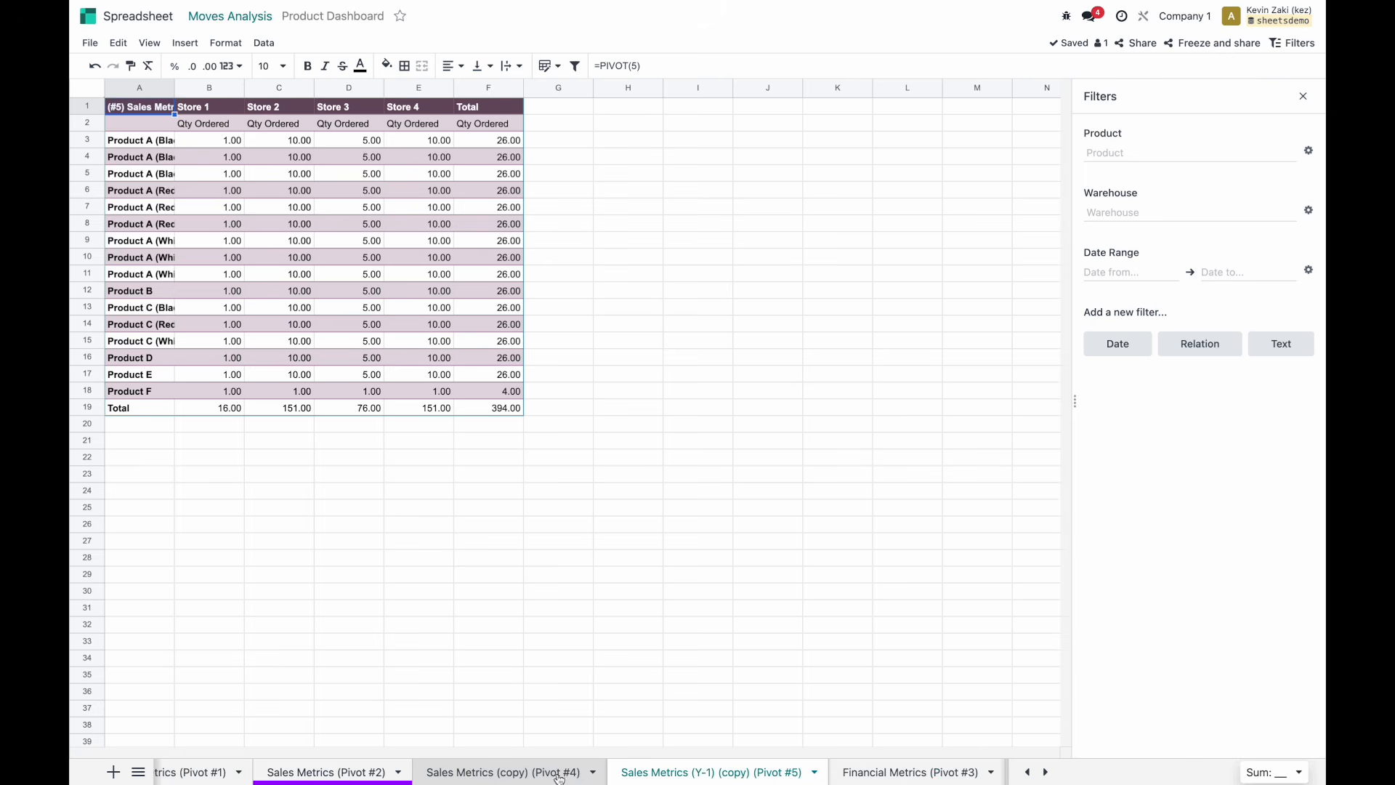
pyautogui.click(372, 773)
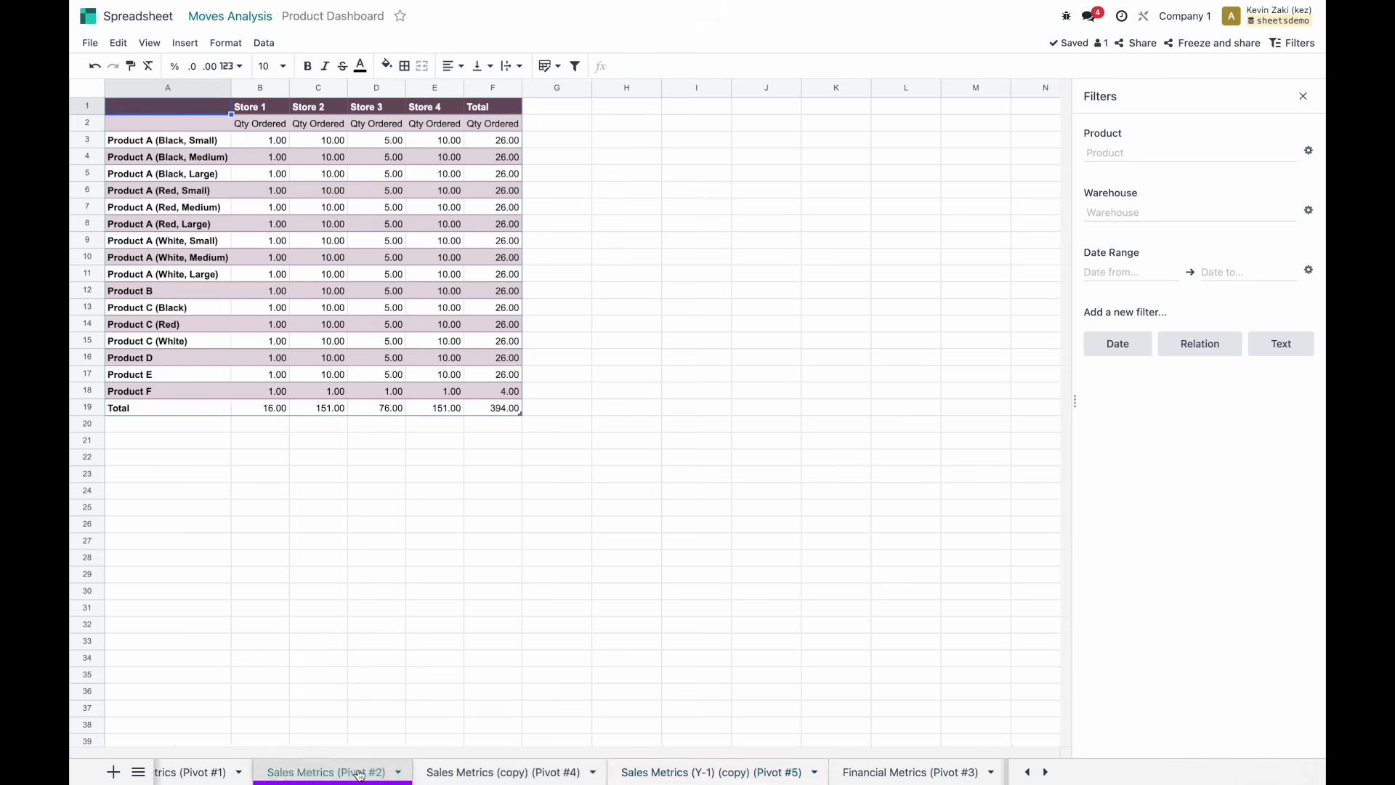
pyautogui.click(474, 775)
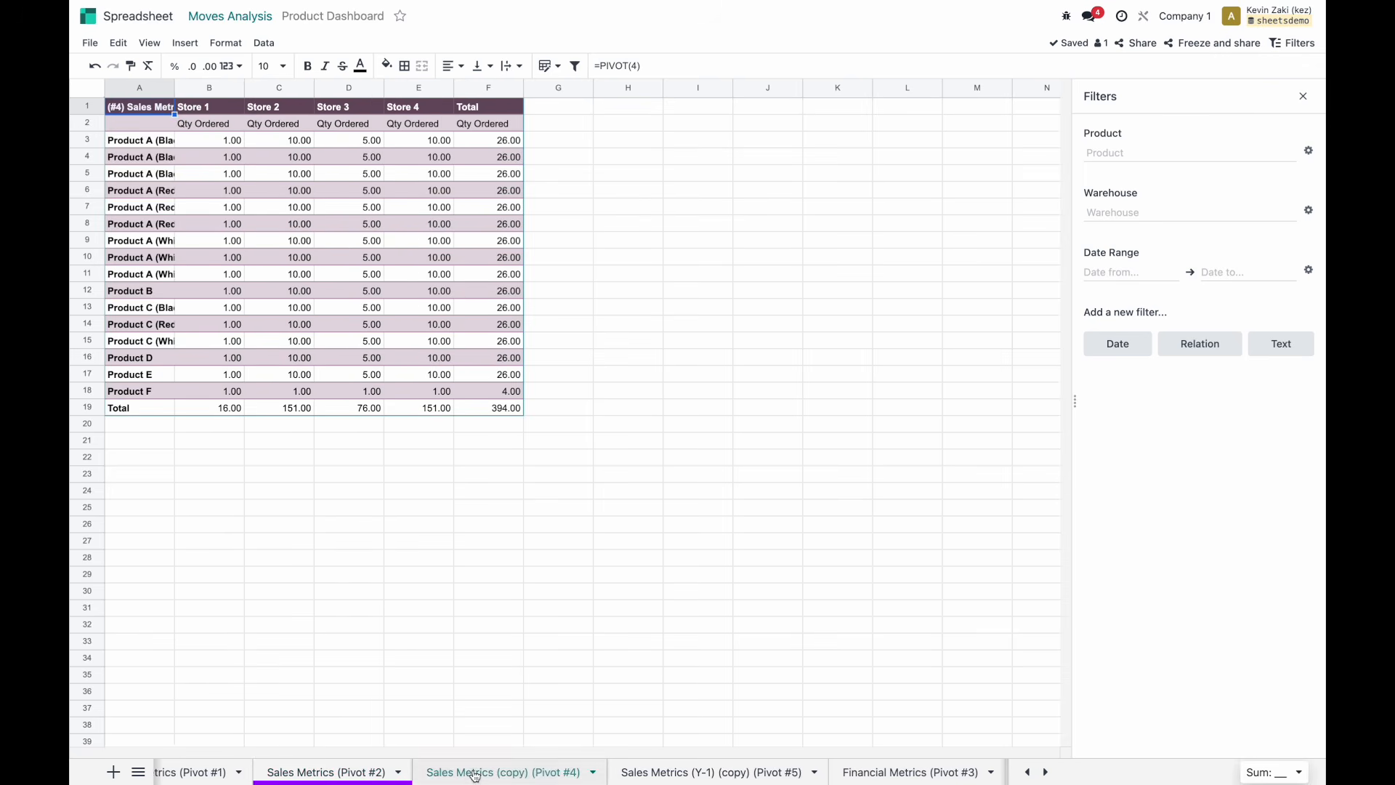
# Rename the Pivot #4 sheet to Sales Metrics (Y-2) (Pivot #4).
pyautogui.rightClick(518, 778)
pyautogui.click(511, 678)
pyautogui.click(534, 775)
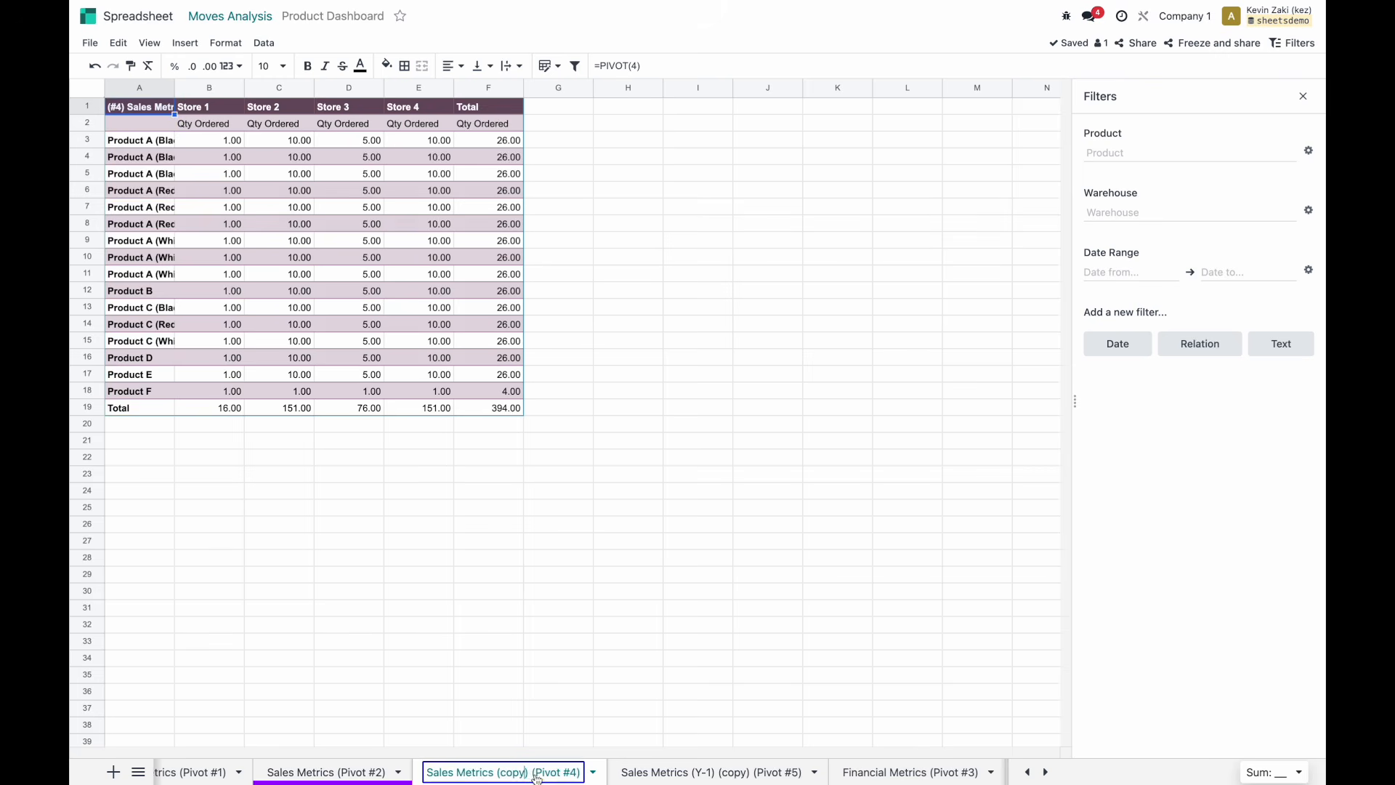
pyautogui.press('BackSpace')
pyautogui.press('BackSpace')
pyautogui.press('BackSpace')
pyautogui.press('BackSpace')
pyautogui.press('BackSpace')
pyautogui.press('BackSpace')
pyautogui.press('BackSpace')
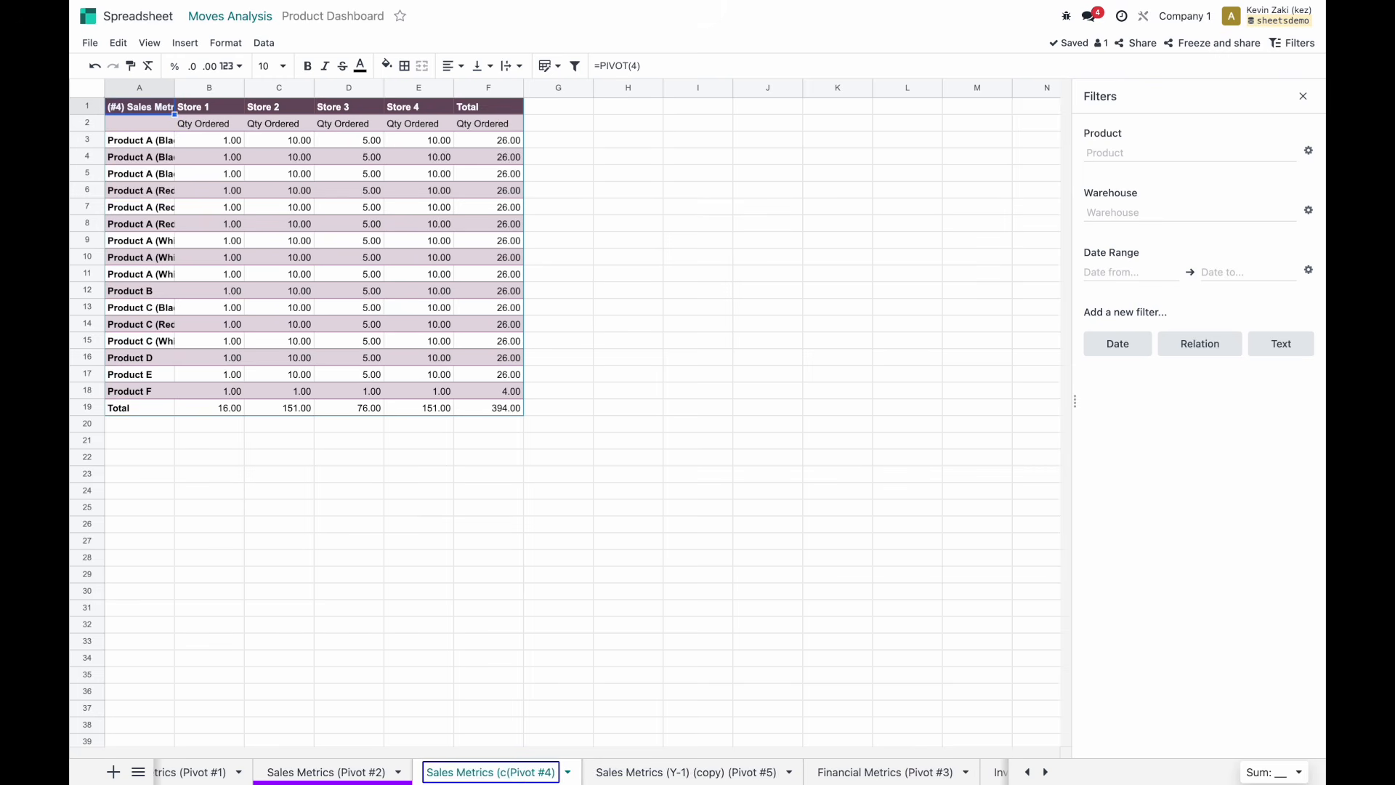
pyautogui.write('Y-')
pyautogui.press('BackSpace')
pyautogui.press('BackSpace')
pyautogui.write(')Y-1')
pyautogui.press('BackSpace')
pyautogui.press('BackSpace')
pyautogui.press('BackSpace')
pyautogui.press('BackSpace')
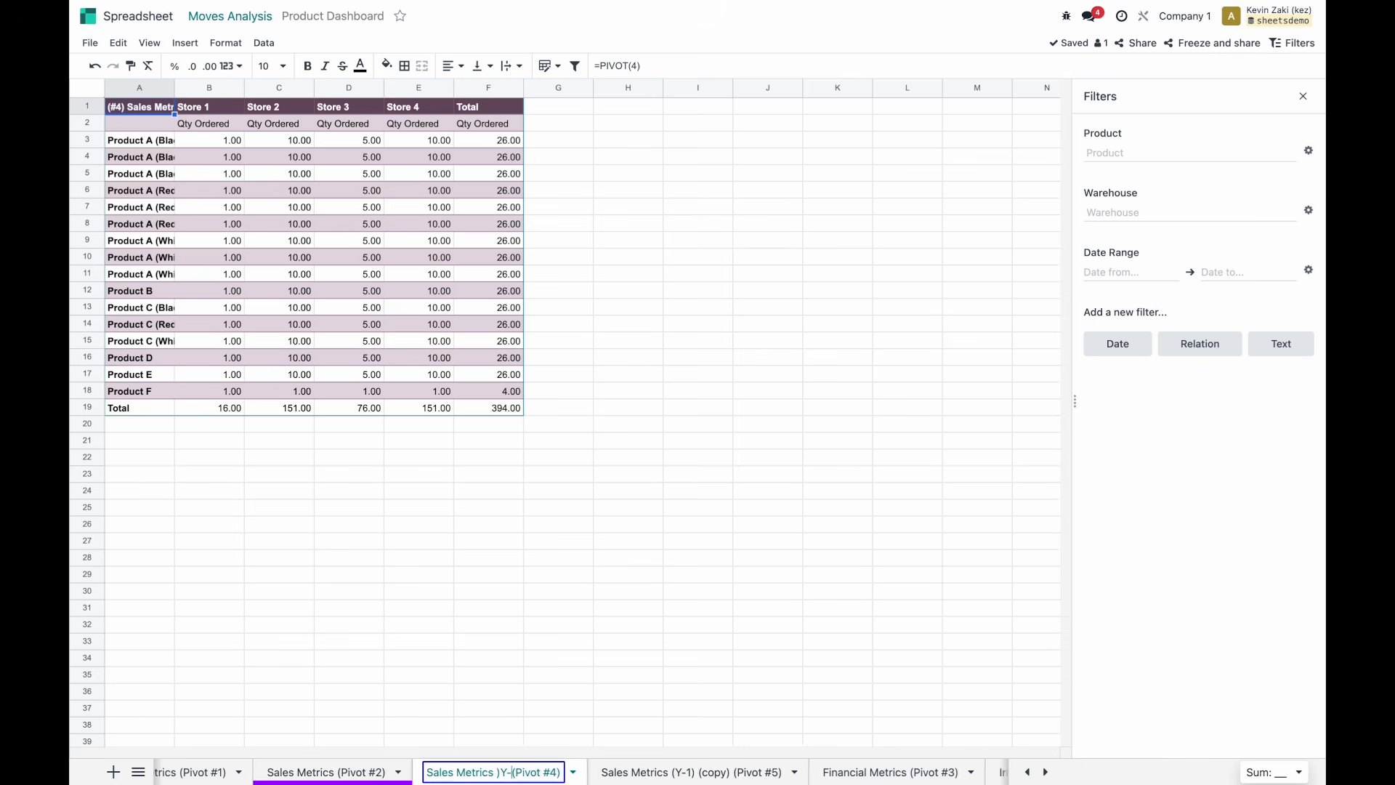
pyautogui.write('(Y-2)')
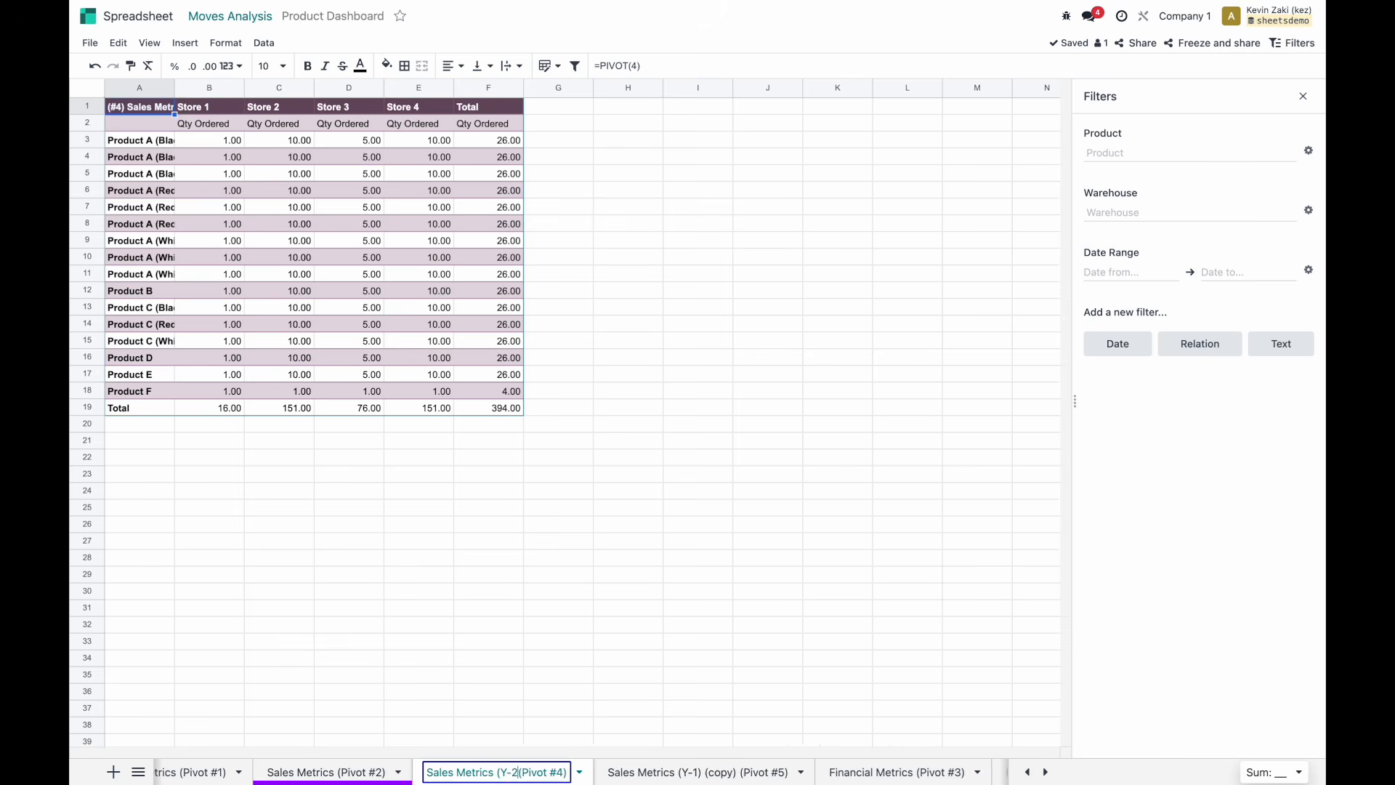
pyautogui.click(685, 770)
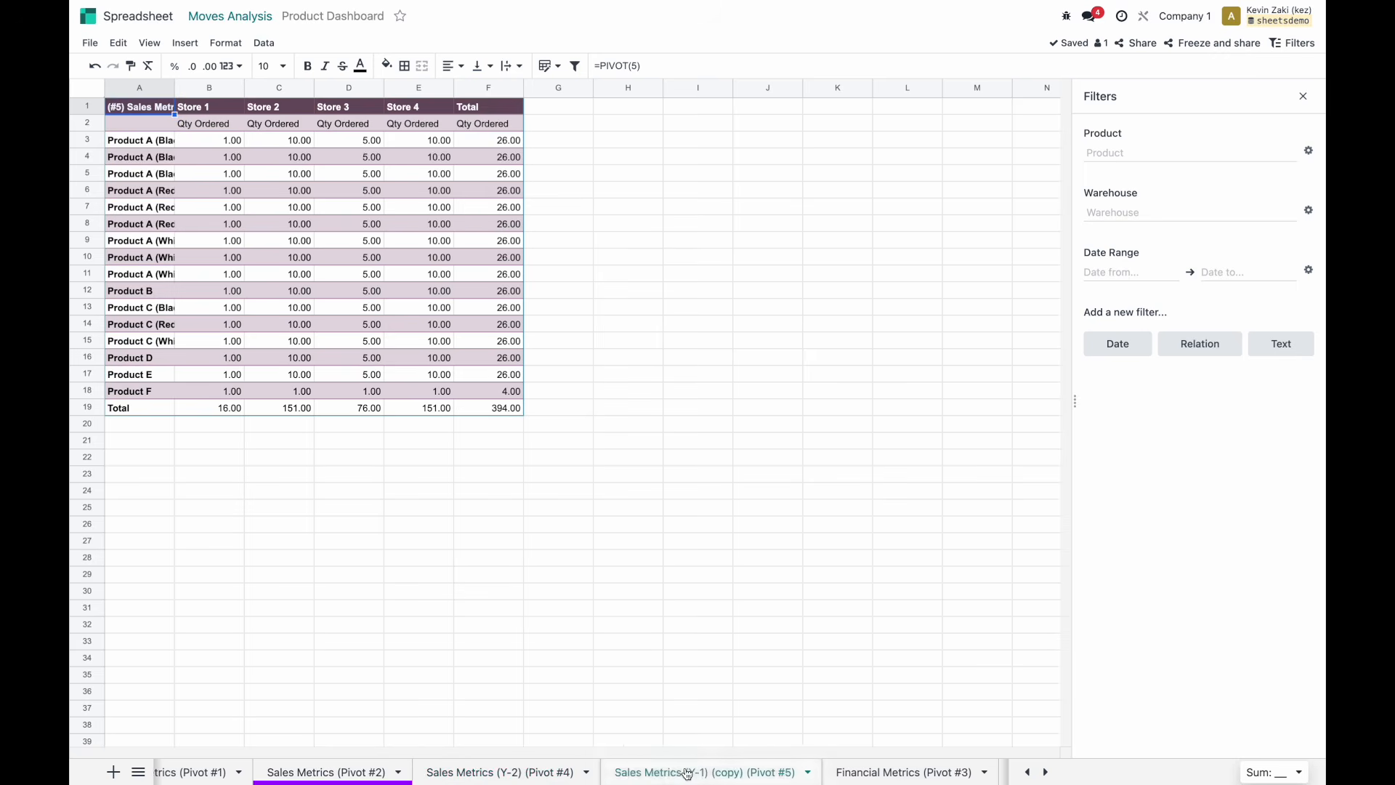
# Rename the Pivot #5 sheet to Sales Metrics (Y-1) (Pivot #5), removing (copy).
pyautogui.doubleClick(729, 772)
pyautogui.press('BackSpace')
pyautogui.press('BackSpace')
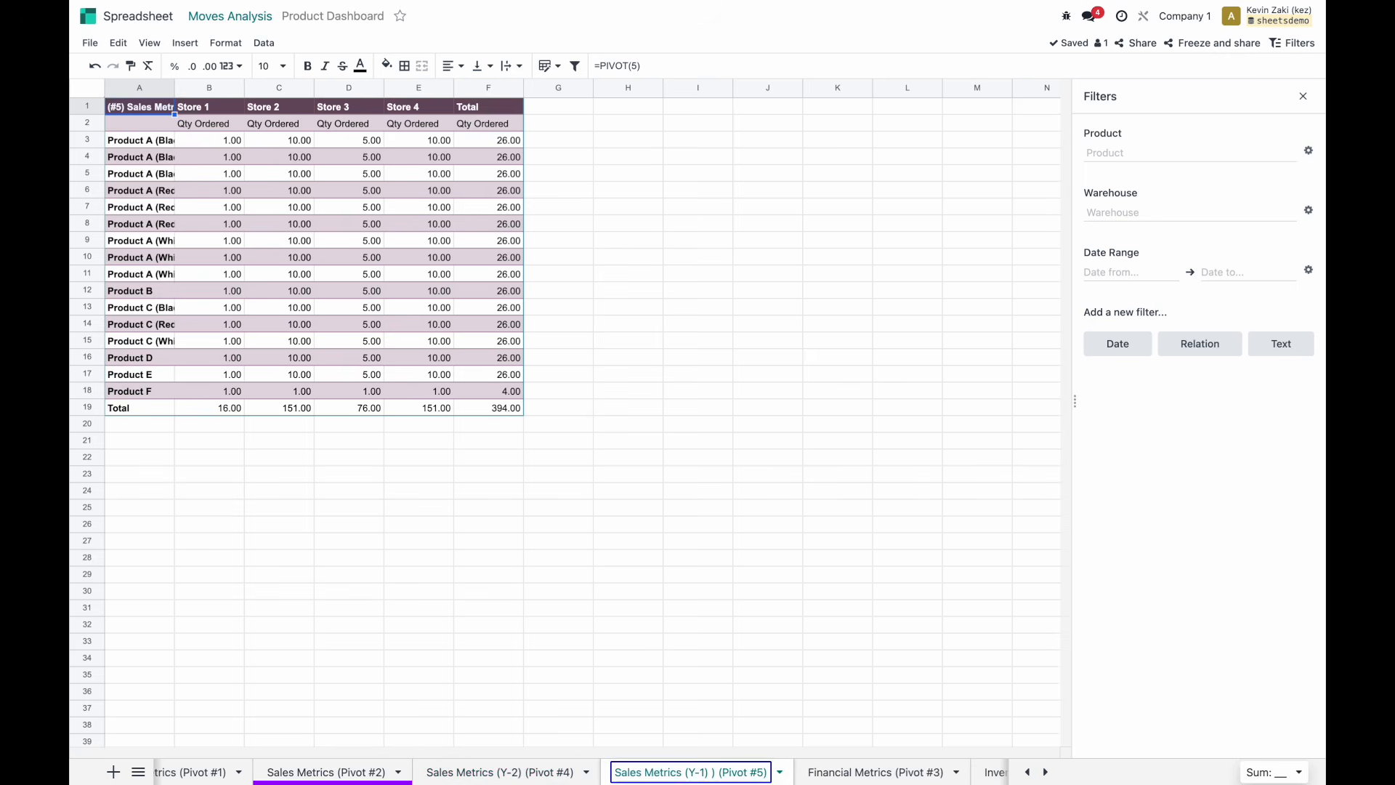
pyautogui.press('BackSpace')
pyautogui.press('Return')
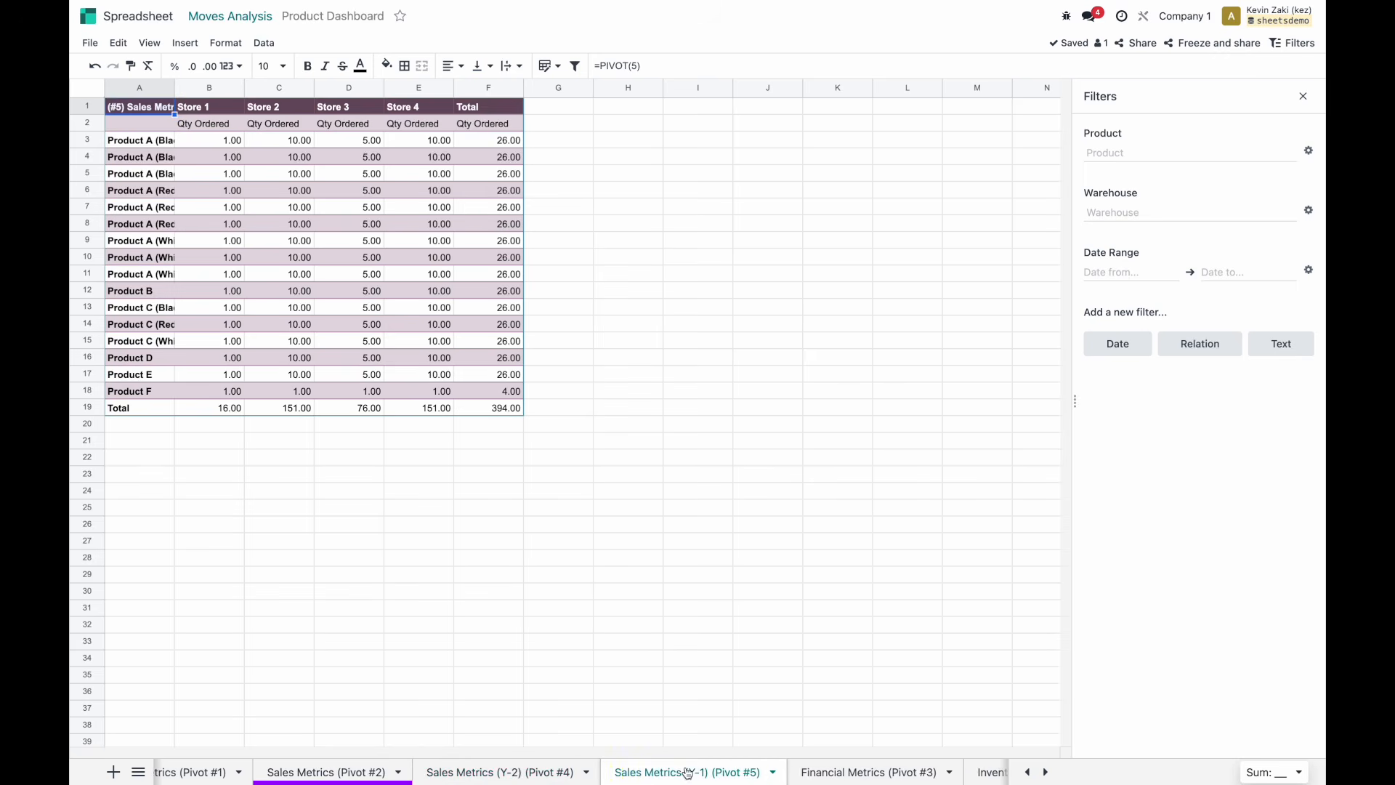
pyautogui.moveTo(660, 774); pyautogui.dragTo(683, 773)
pyautogui.hscroll(2, 758, 774)
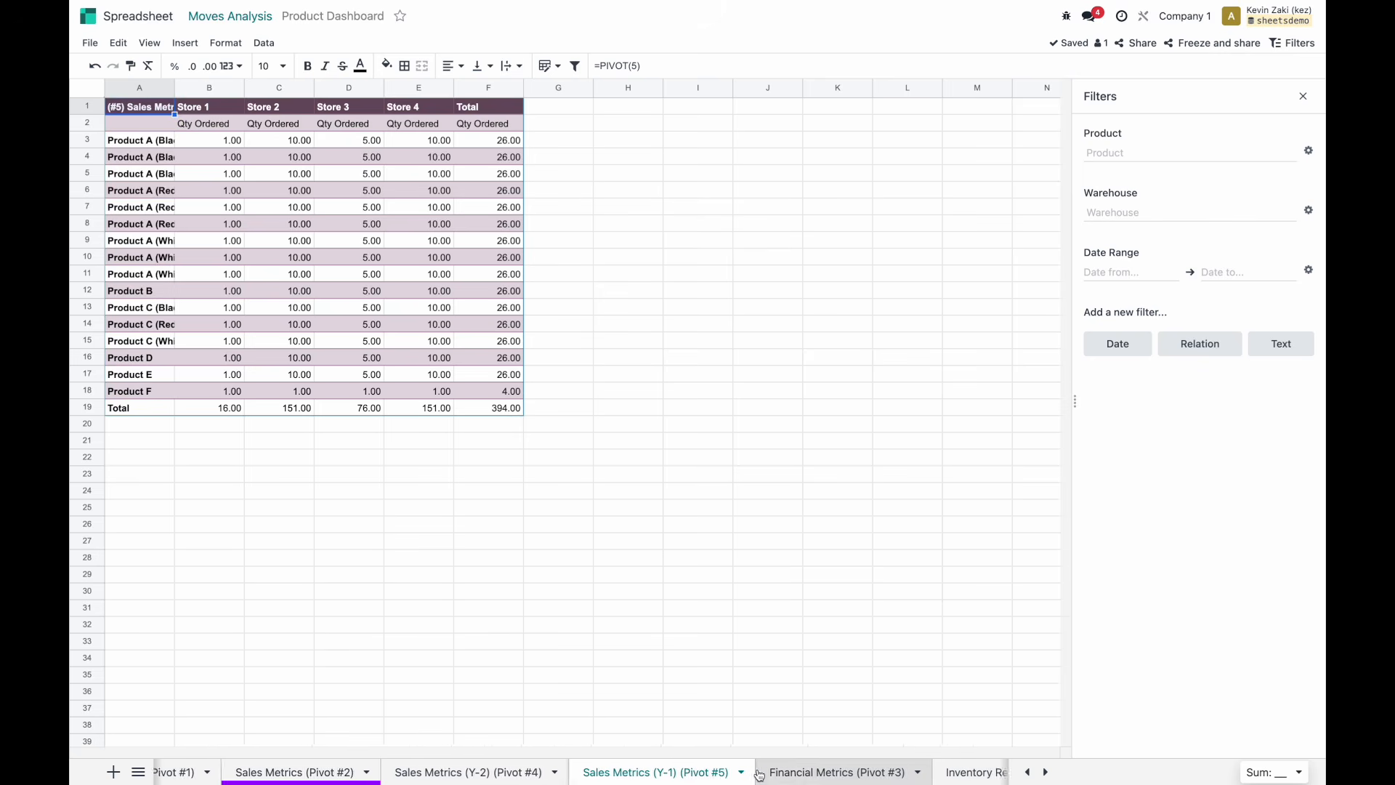
pyautogui.hscroll(-3, 758, 774)
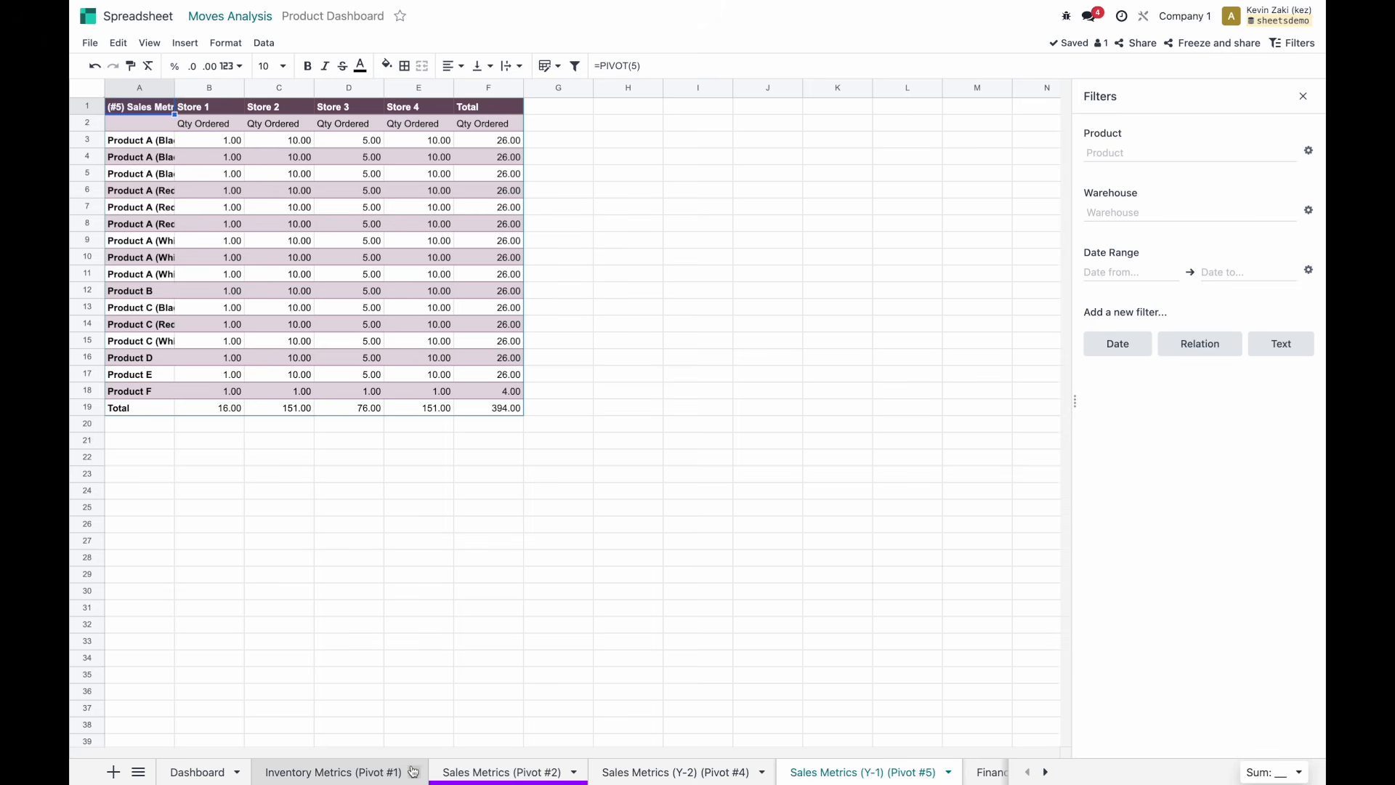
# On Inventory Metrics, filter to Product A (Black, Small), (Black, Large) and (Red, Medium).
pyautogui.click(391, 774)
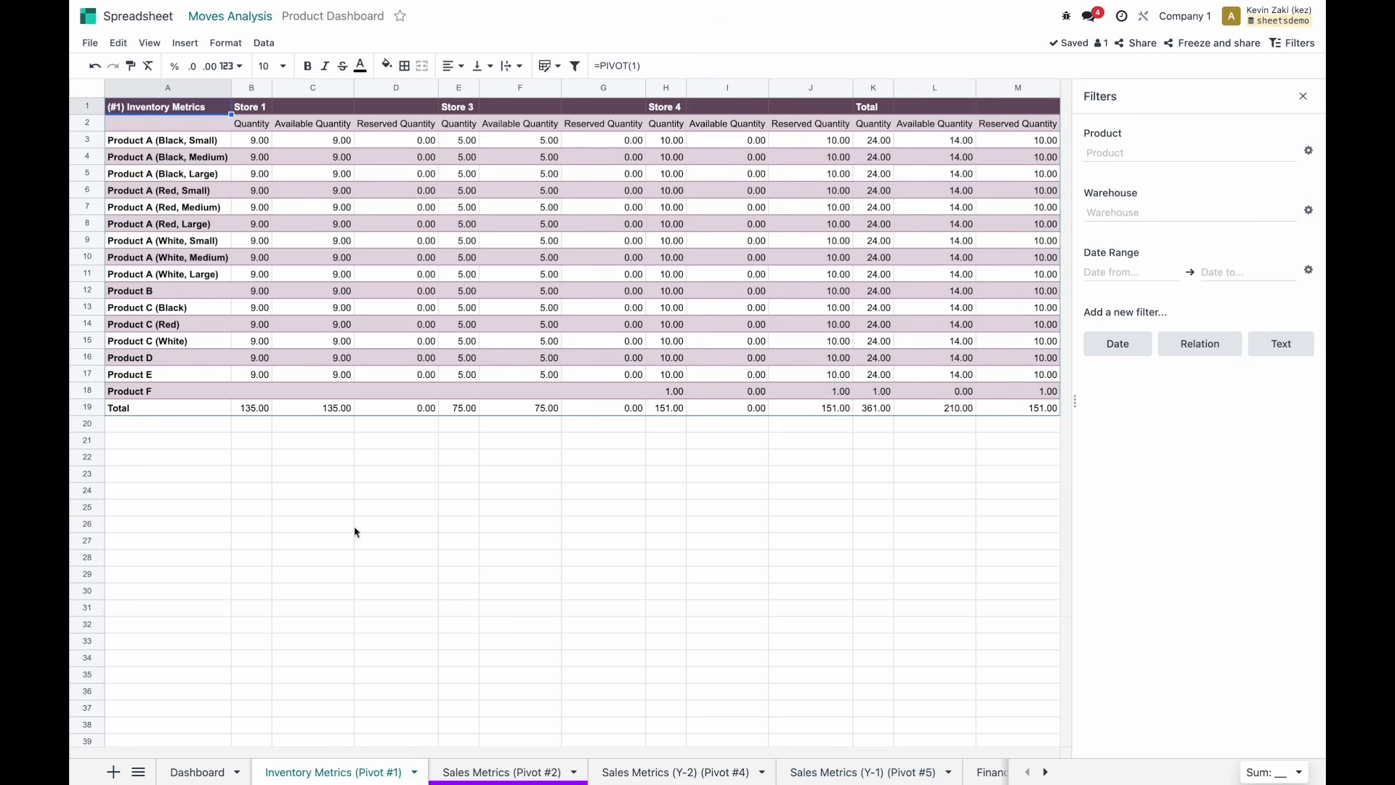
pyautogui.click(350, 281)
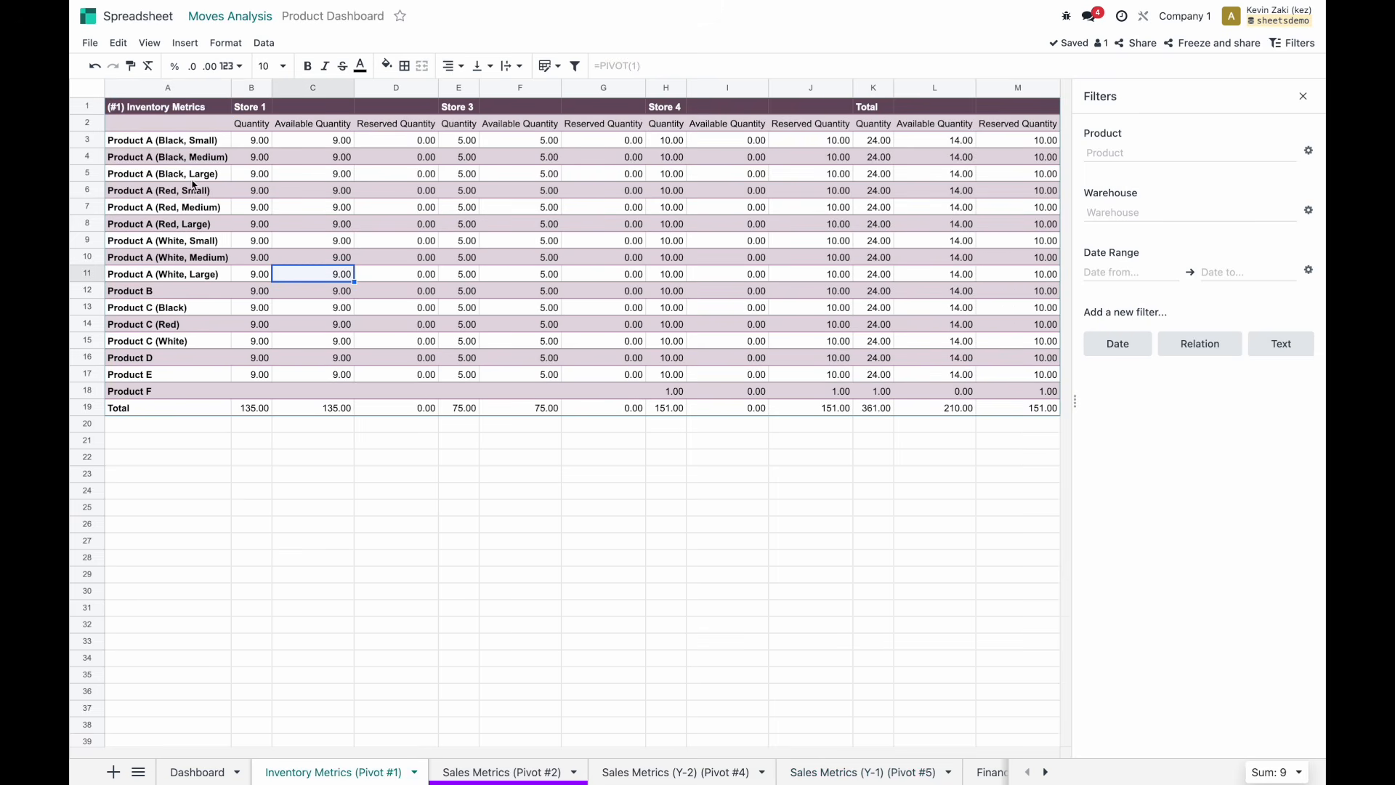
pyautogui.click(518, 488)
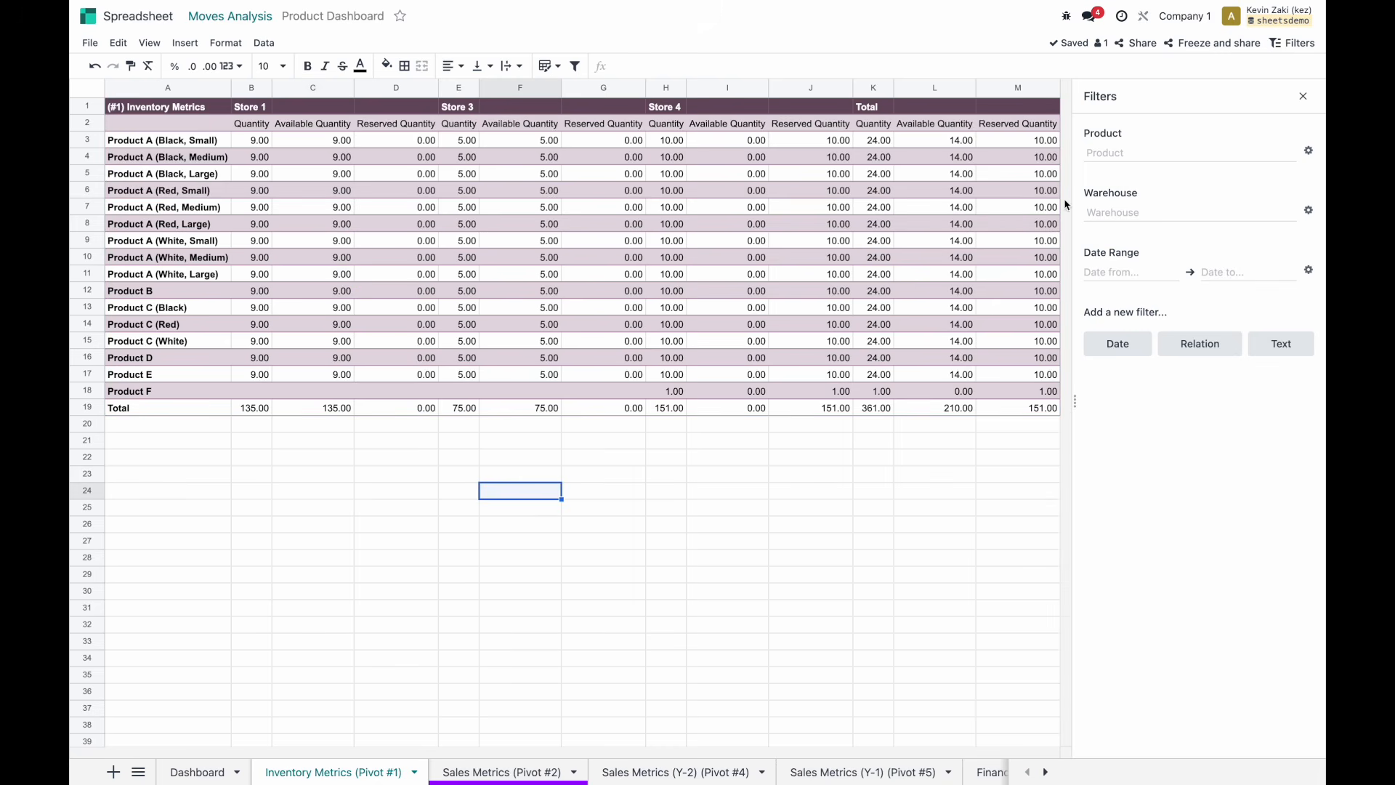
pyautogui.click(1128, 152)
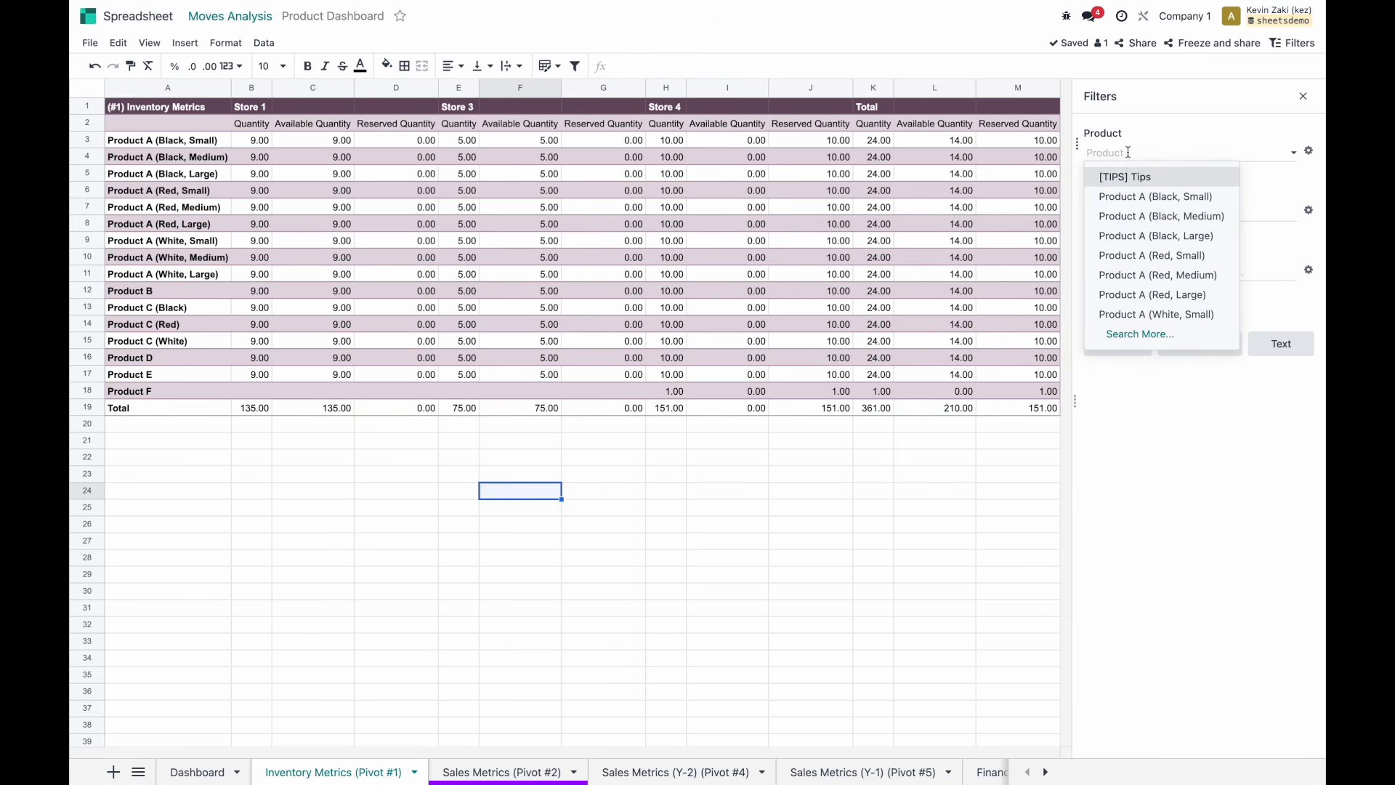
pyautogui.click(1169, 197)
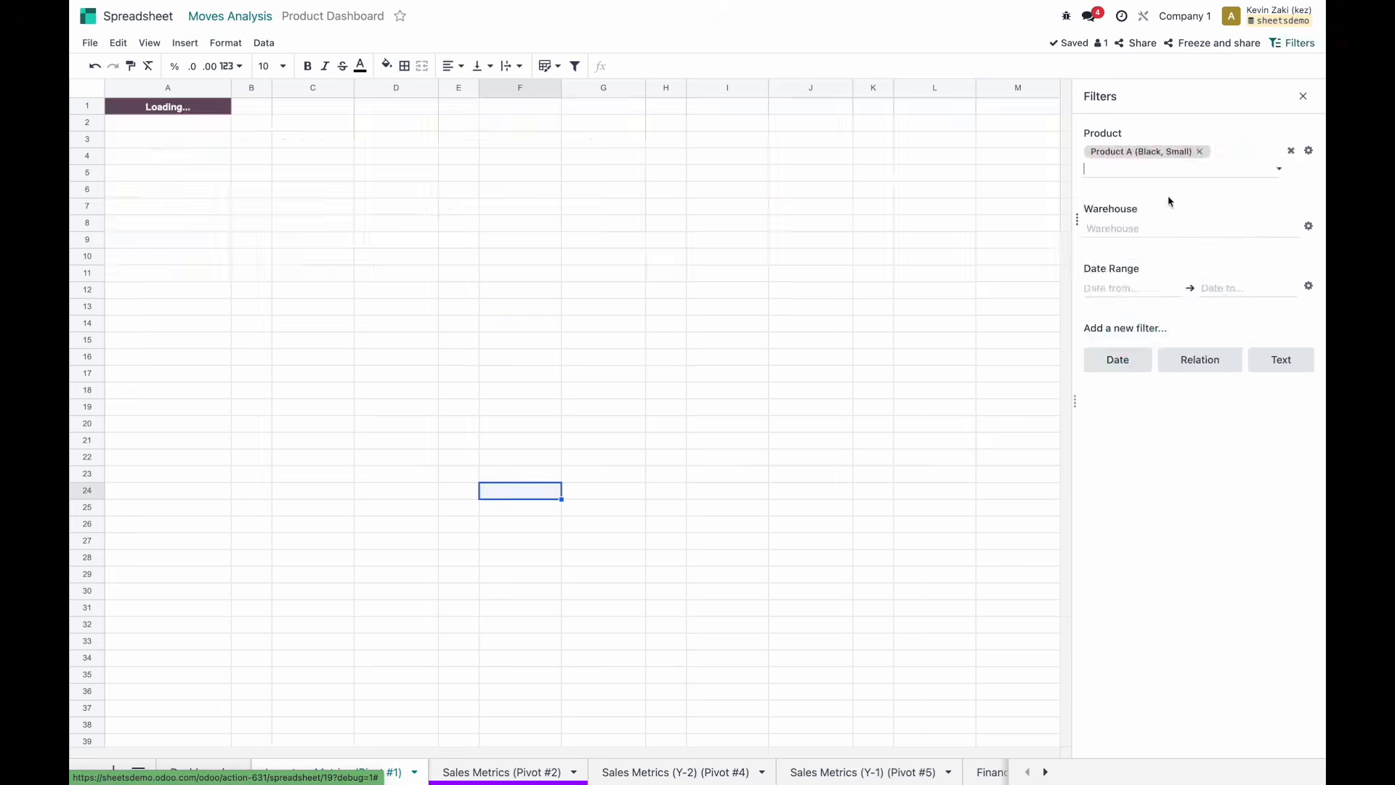
pyautogui.click(1162, 169)
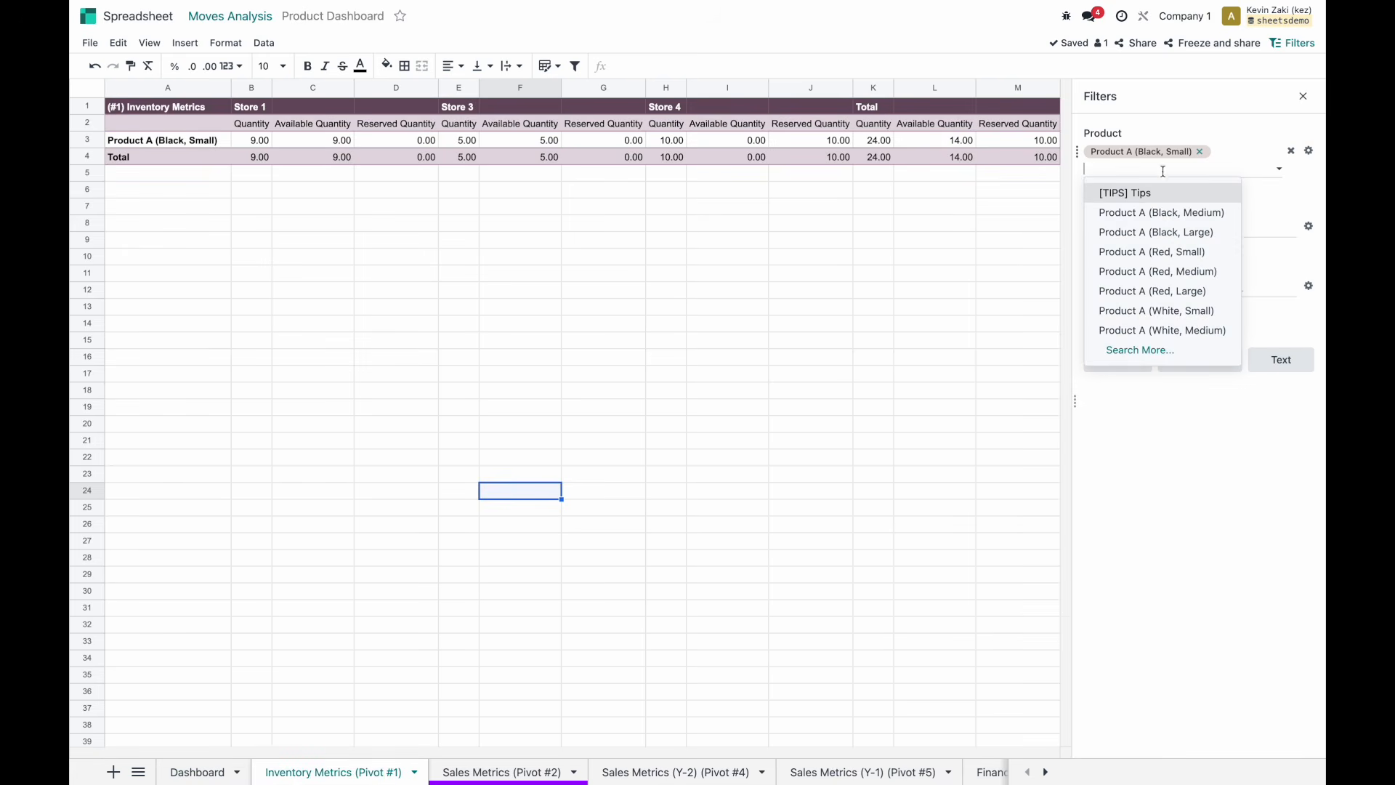
pyautogui.click(1149, 230)
pyautogui.click(1157, 183)
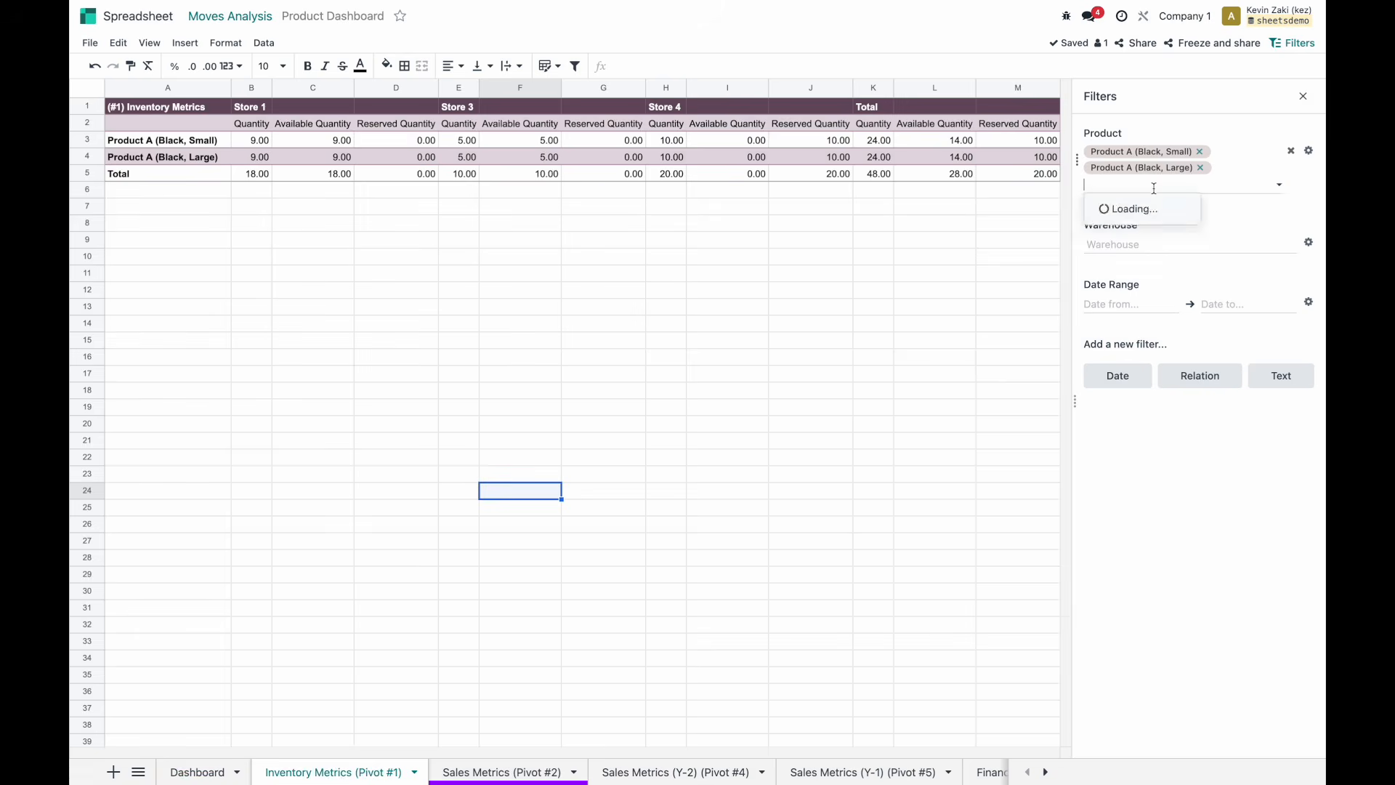
pyautogui.click(1155, 271)
pyautogui.click(1156, 202)
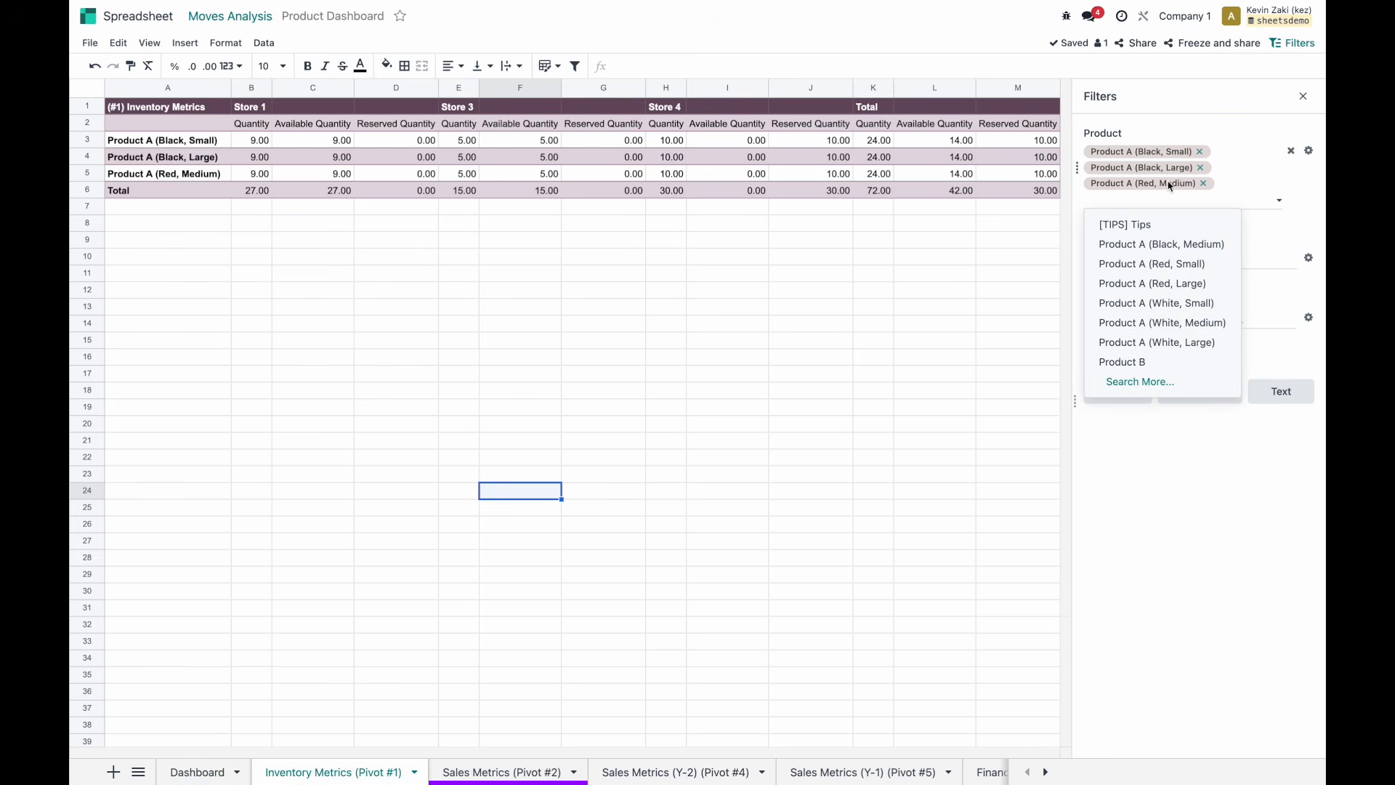
pyautogui.click(1201, 121)
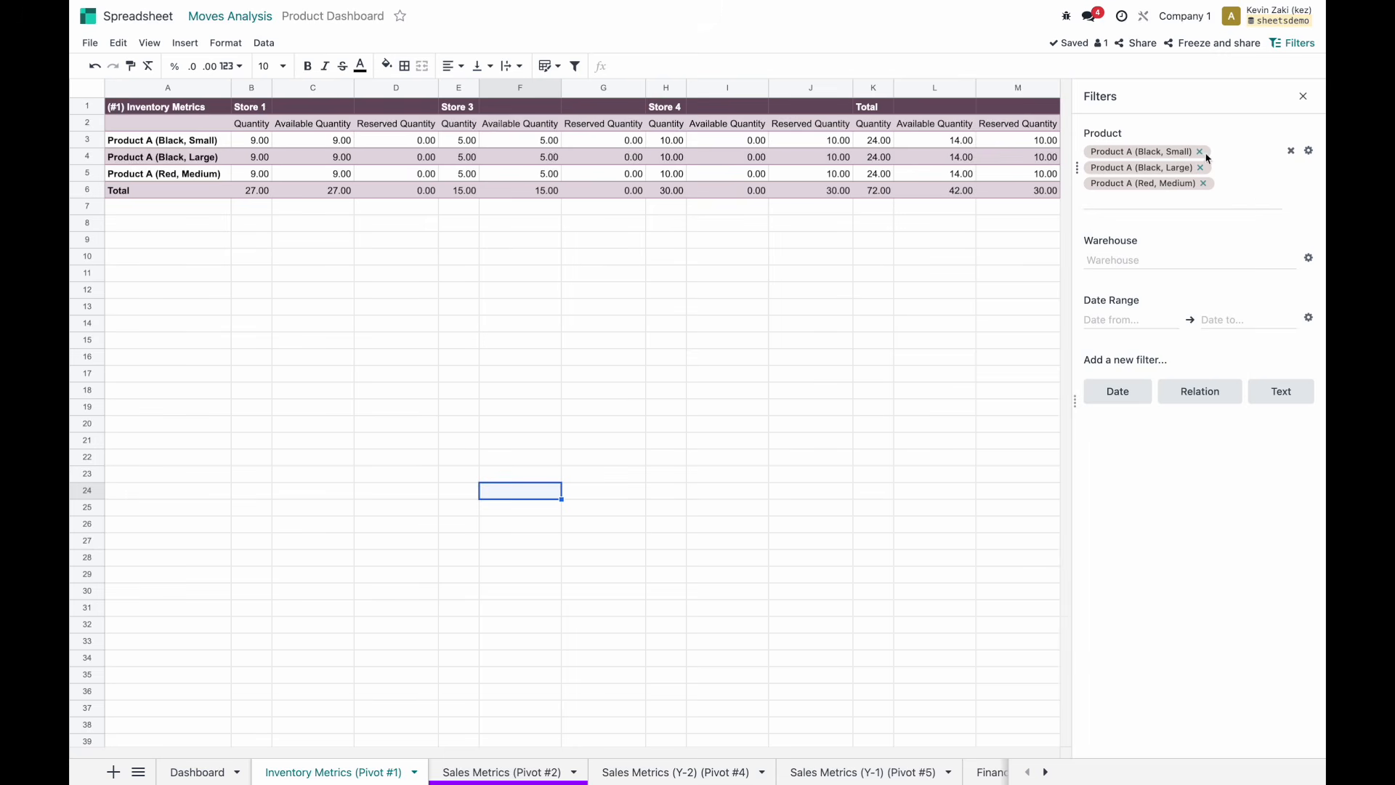
# Clear the products, try Store 1 with Product A (Black, Small), then clear both filters.
pyautogui.click(1200, 152)
pyautogui.click(1200, 152)
pyautogui.click(1202, 152)
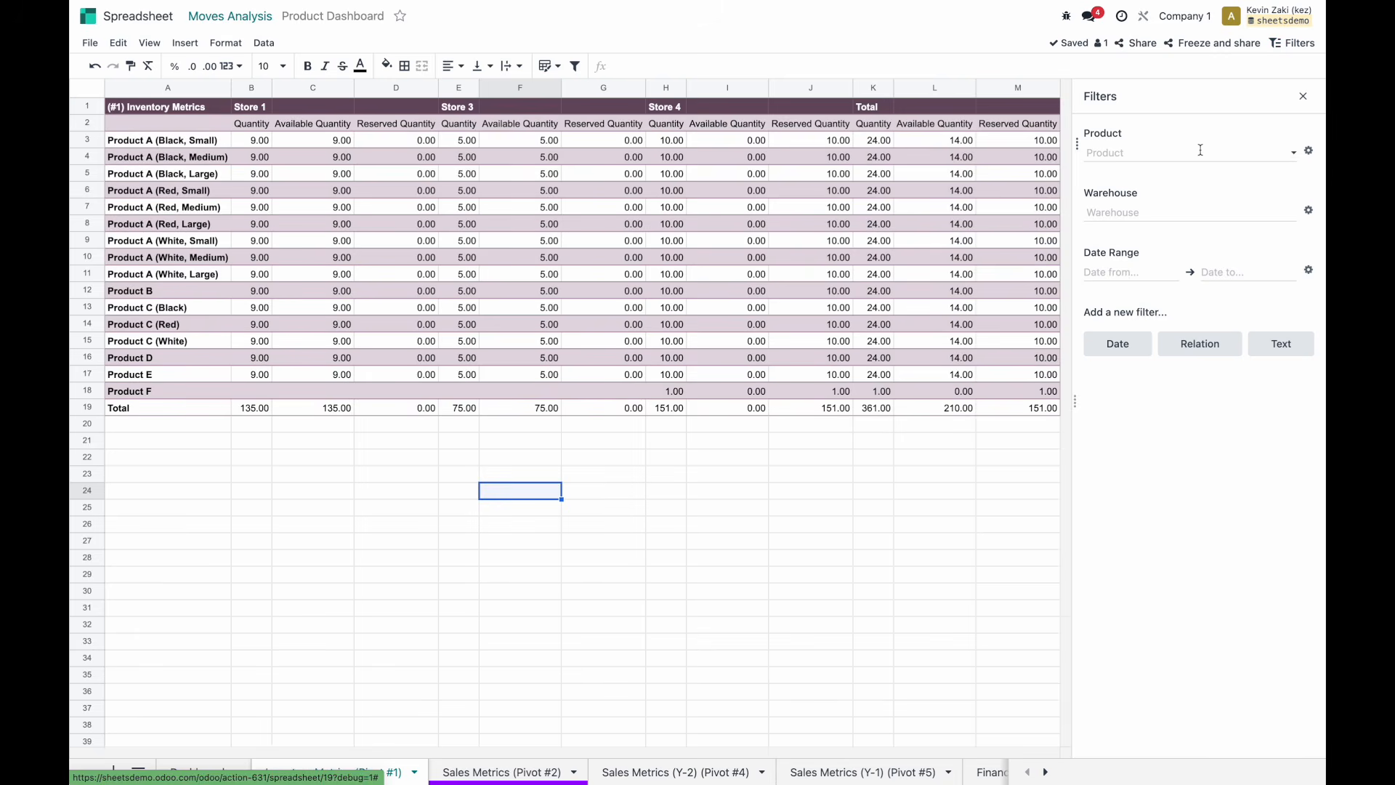
pyautogui.click(1147, 216)
pyautogui.click(1144, 231)
pyautogui.click(1142, 155)
pyautogui.click(1141, 196)
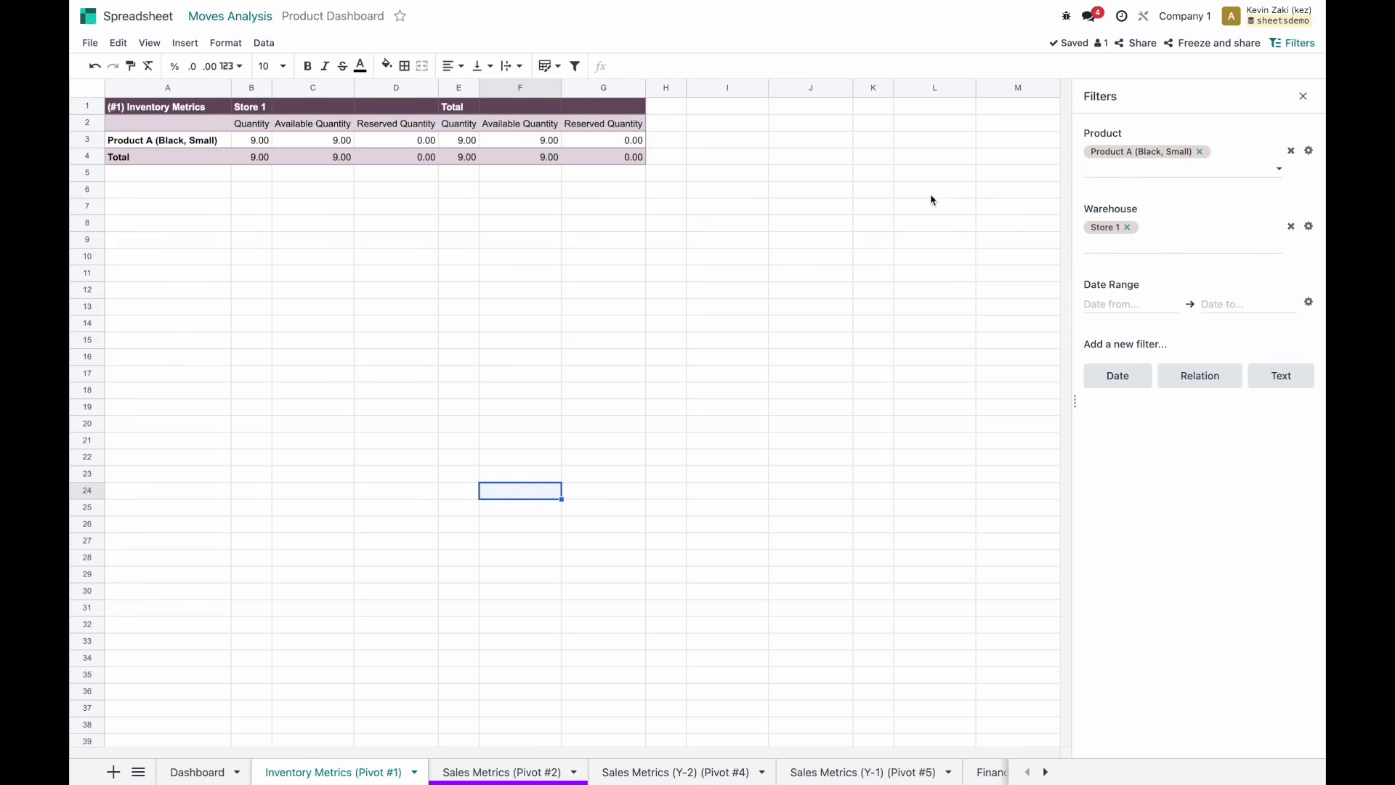
pyautogui.click(1127, 226)
pyautogui.click(1200, 153)
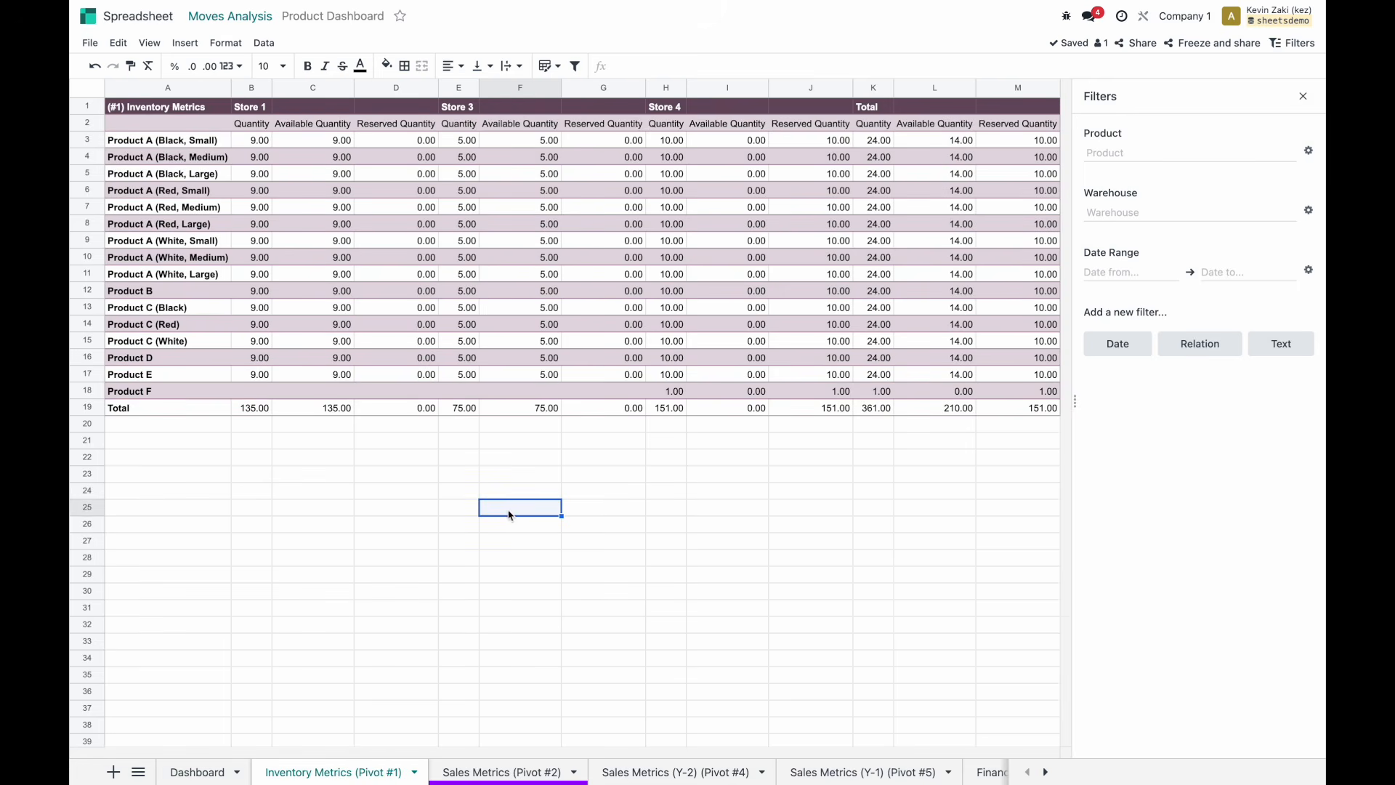
pyautogui.click(308, 497)
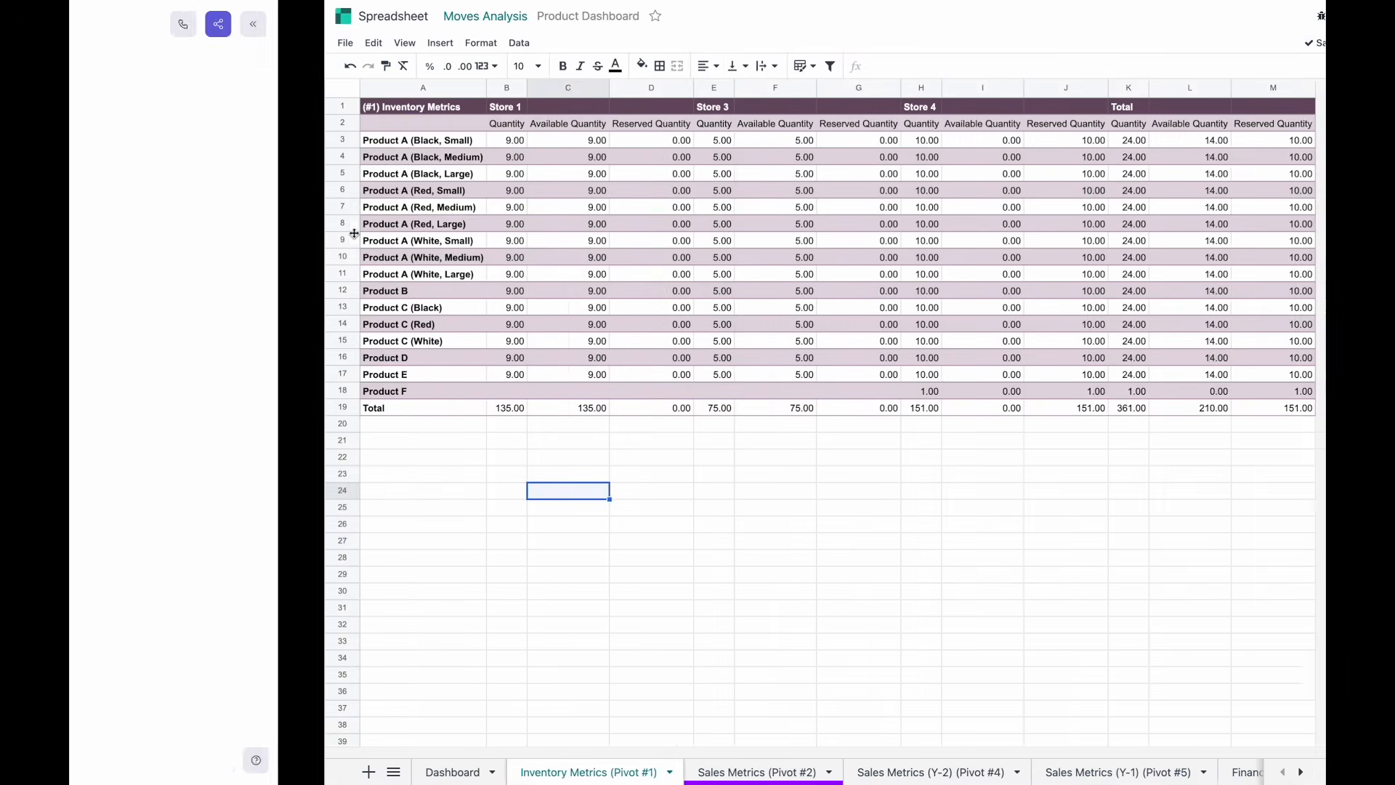
# Insert a chart on Dashboard, make it a Scorecard keyed to B3, and place it near row 4.
pyautogui.click(198, 774)
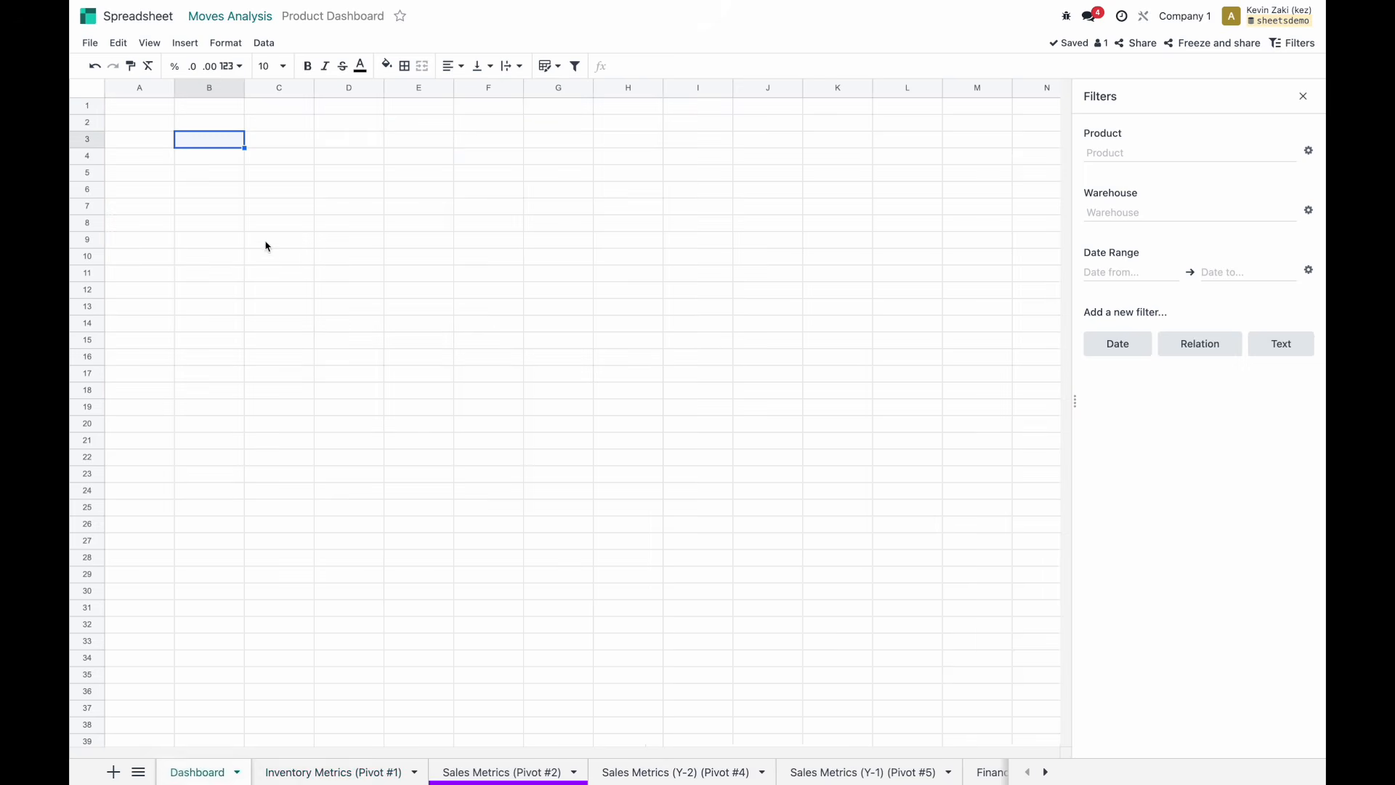
pyautogui.click(188, 45)
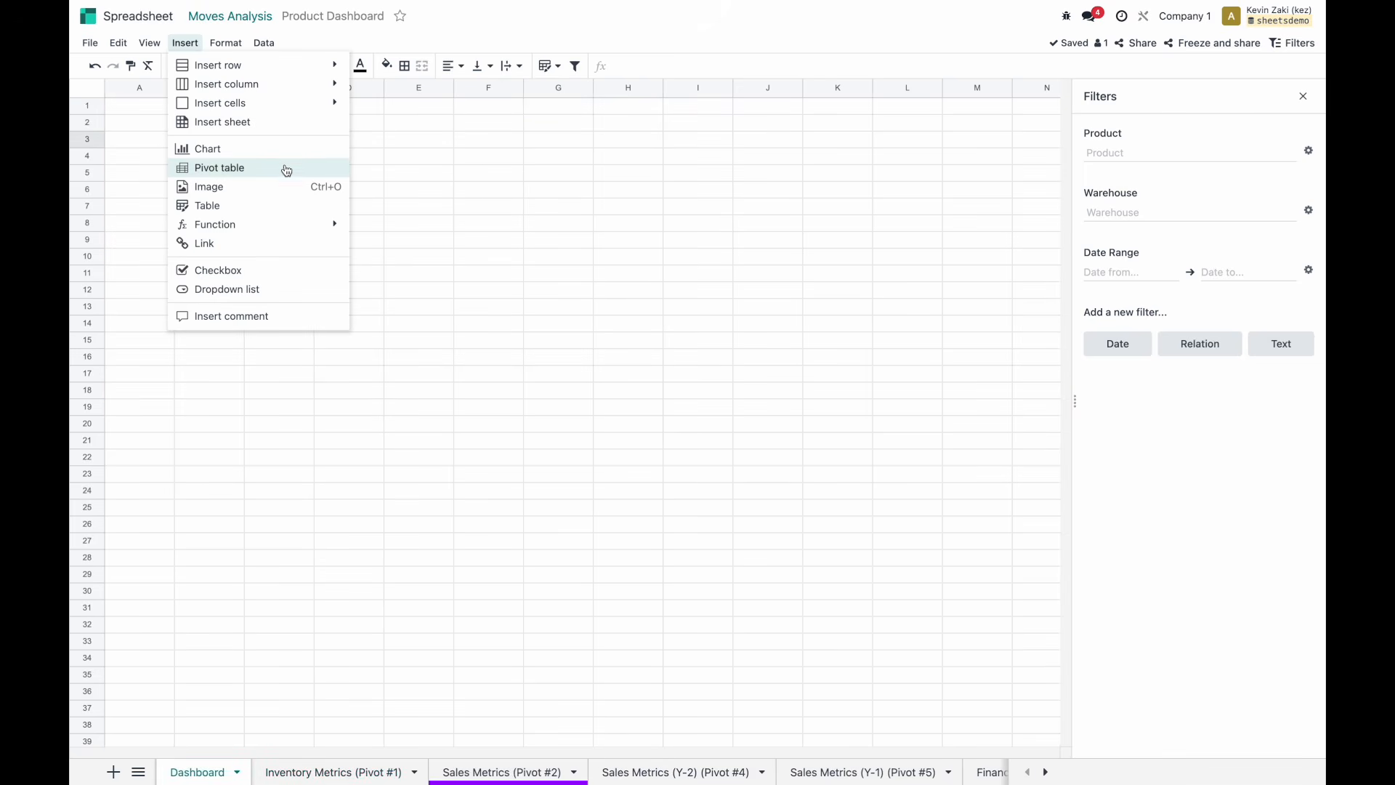
pyautogui.click(250, 159)
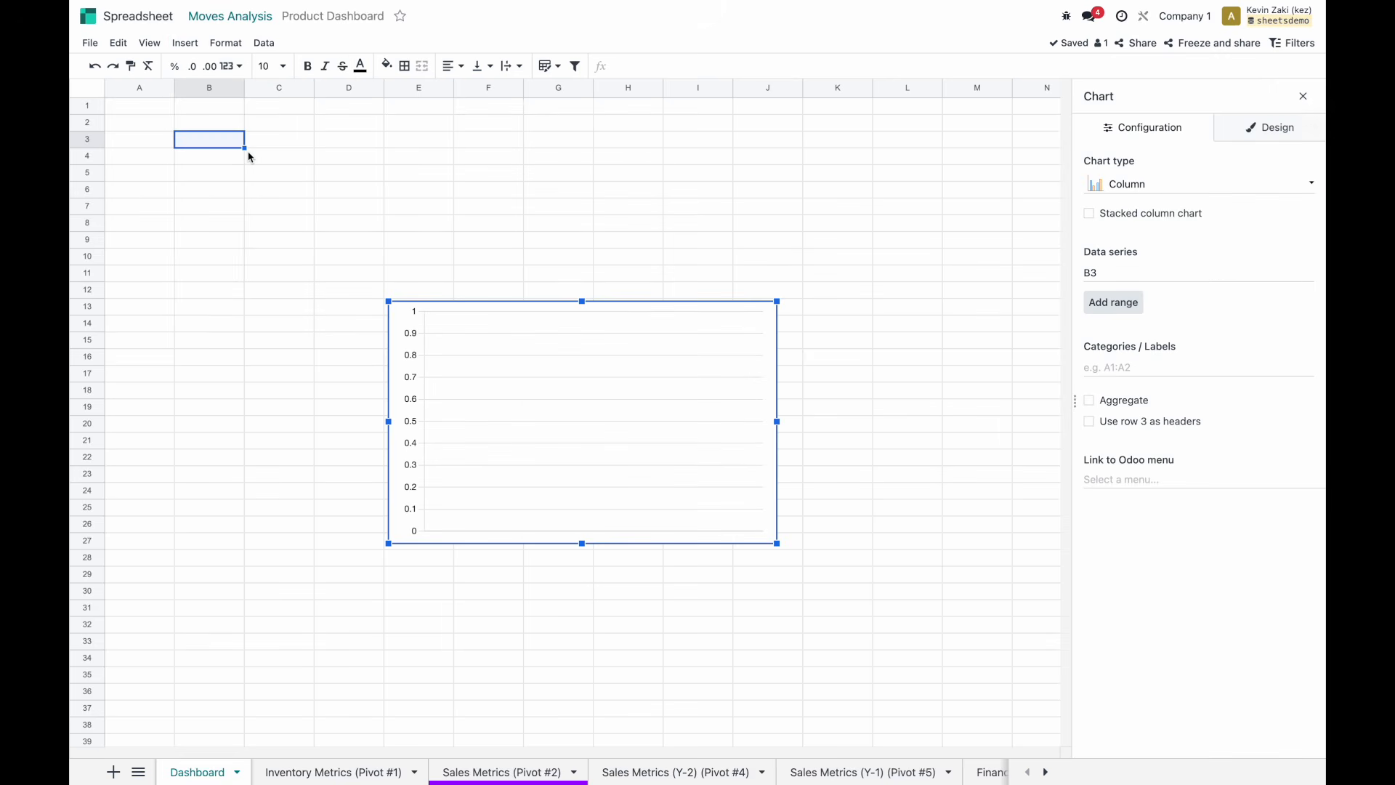
pyautogui.moveTo(598, 368); pyautogui.dragTo(369, 291)
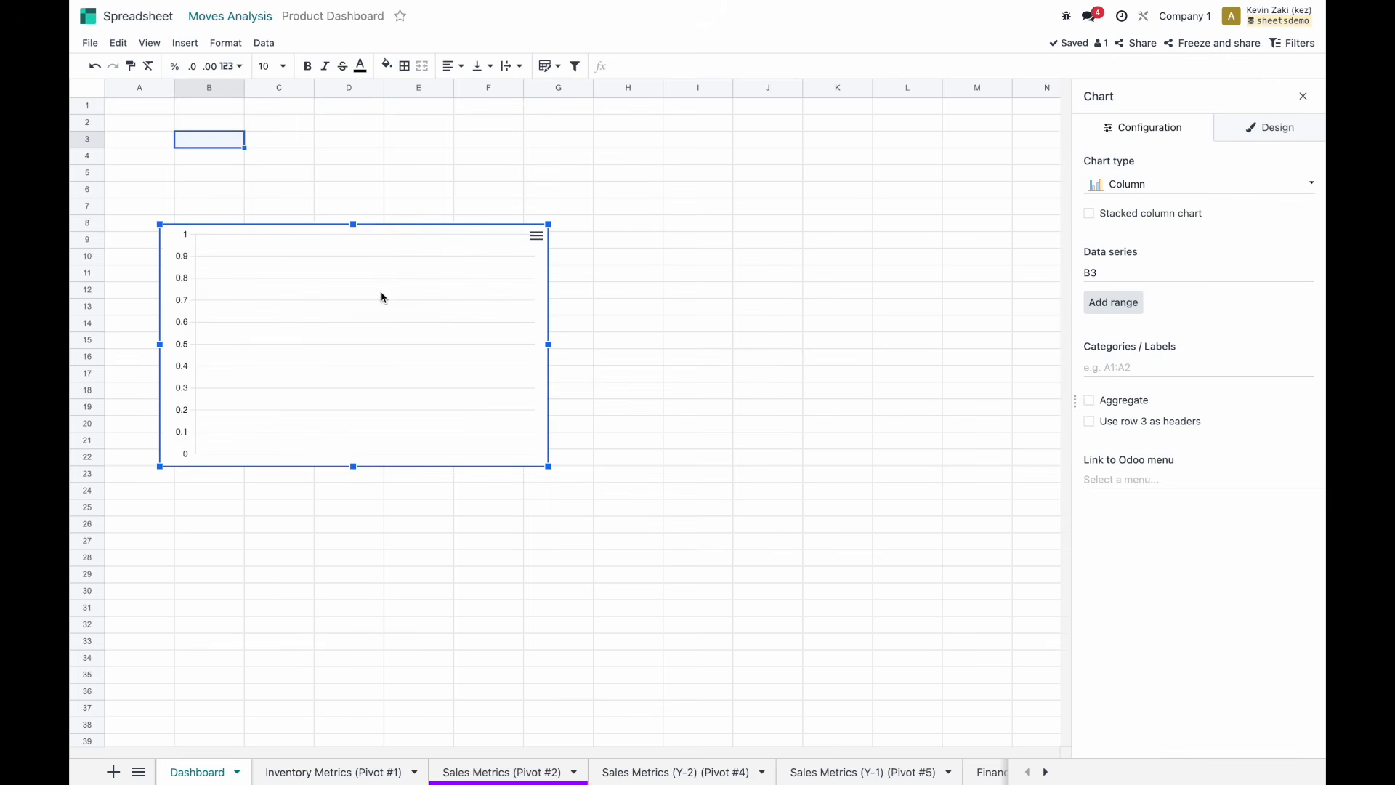
pyautogui.click(1142, 188)
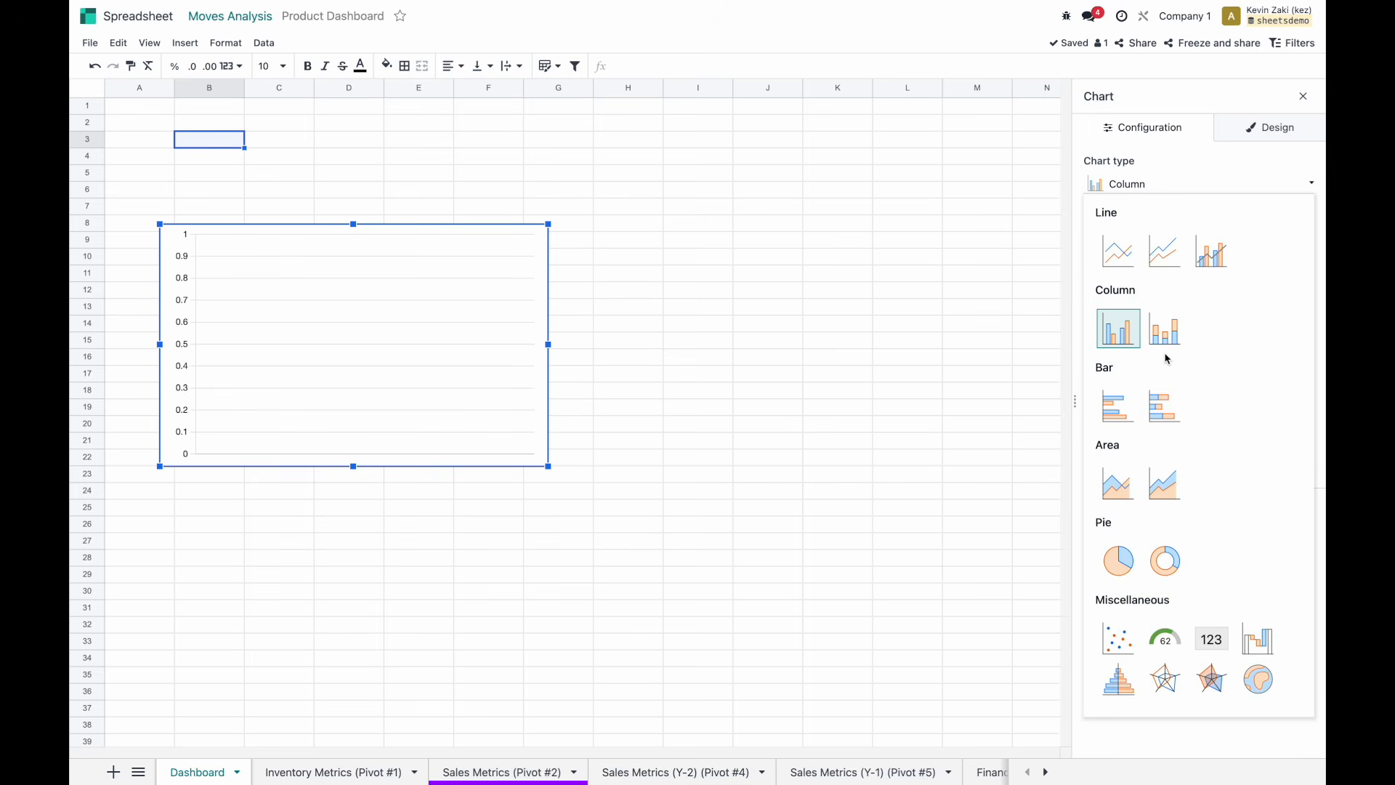
pyautogui.click(1208, 640)
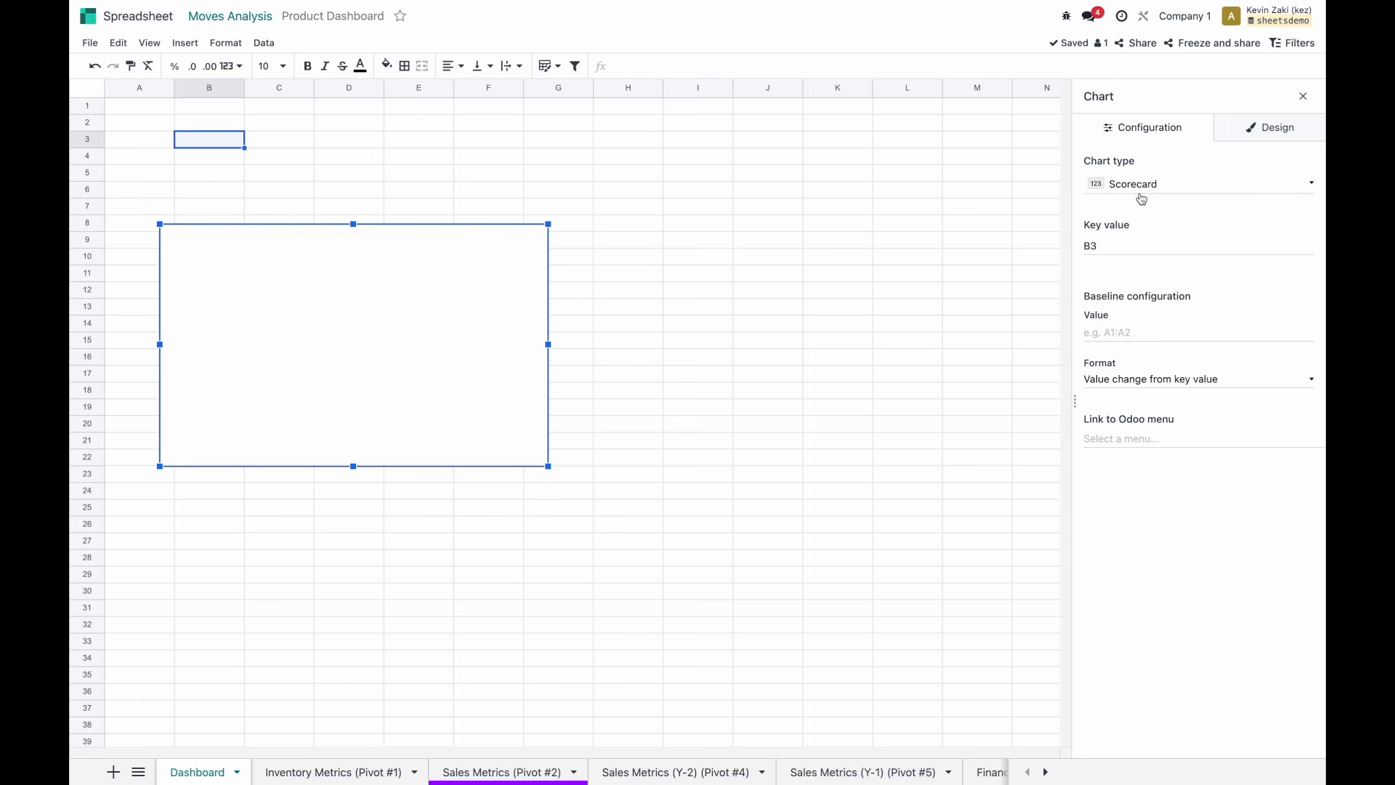
pyautogui.click(1128, 245)
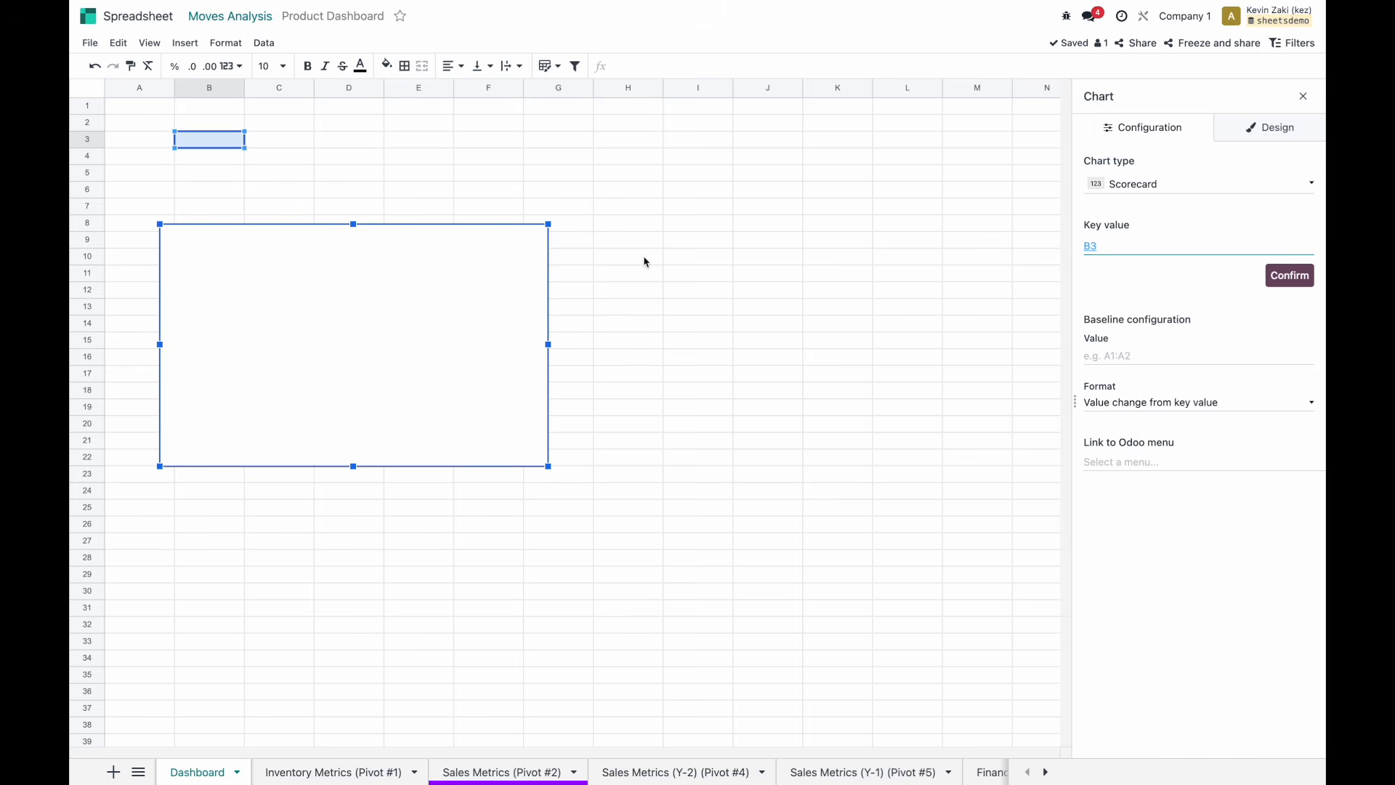
pyautogui.click(579, 230)
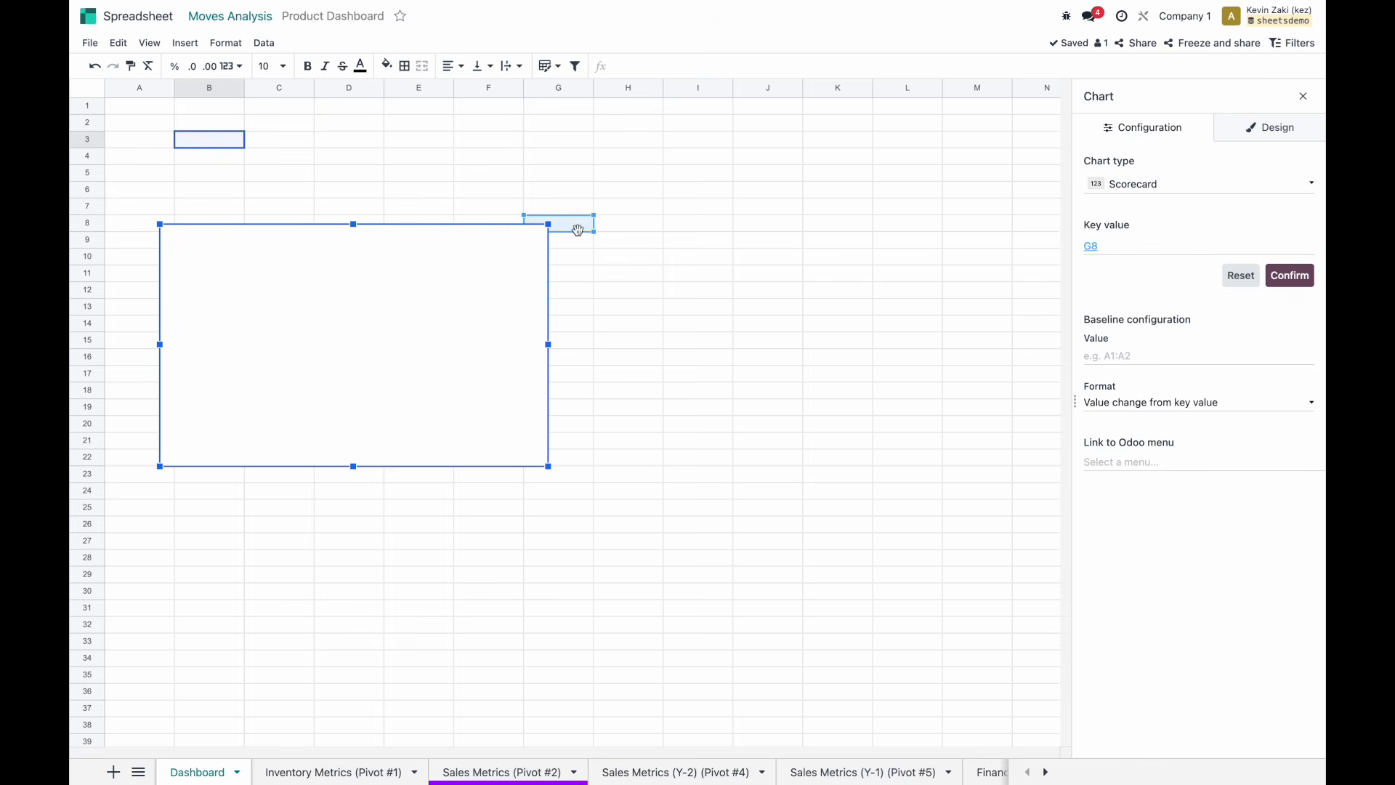
pyautogui.click(1241, 276)
pyautogui.moveTo(377, 294); pyautogui.dragTo(385, 231)
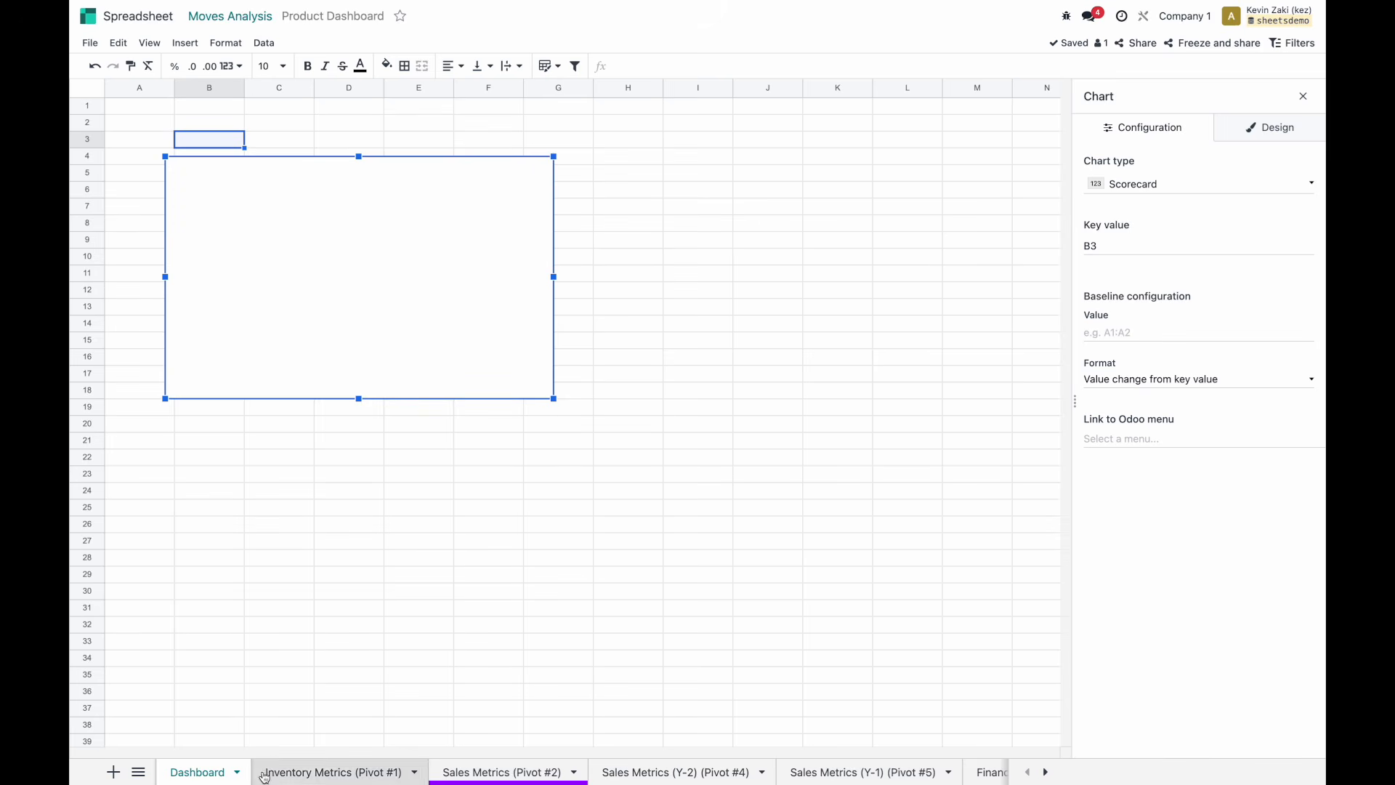
# Add a new blank sheet after the Inventory Metrics sheet.
pyautogui.click(368, 770)
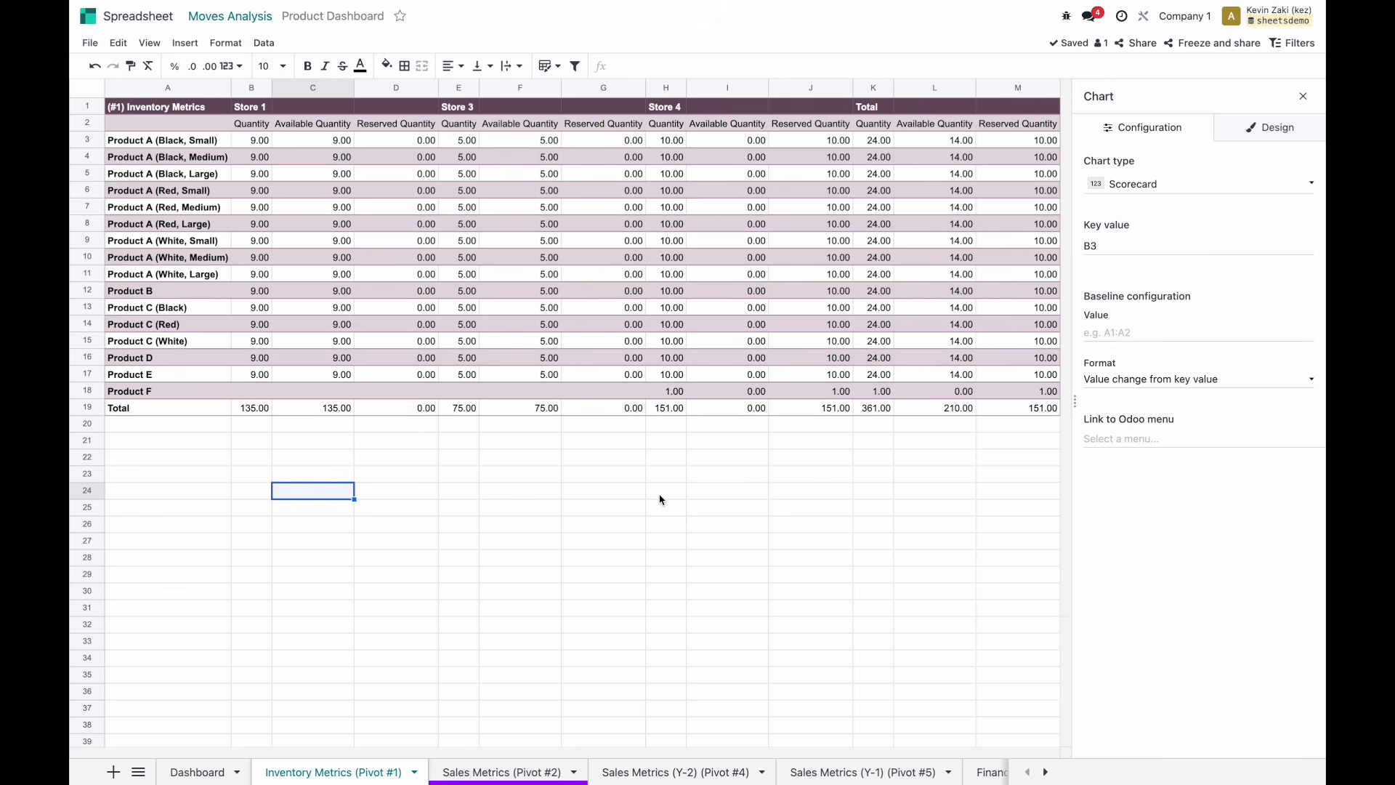
pyautogui.click(227, 680)
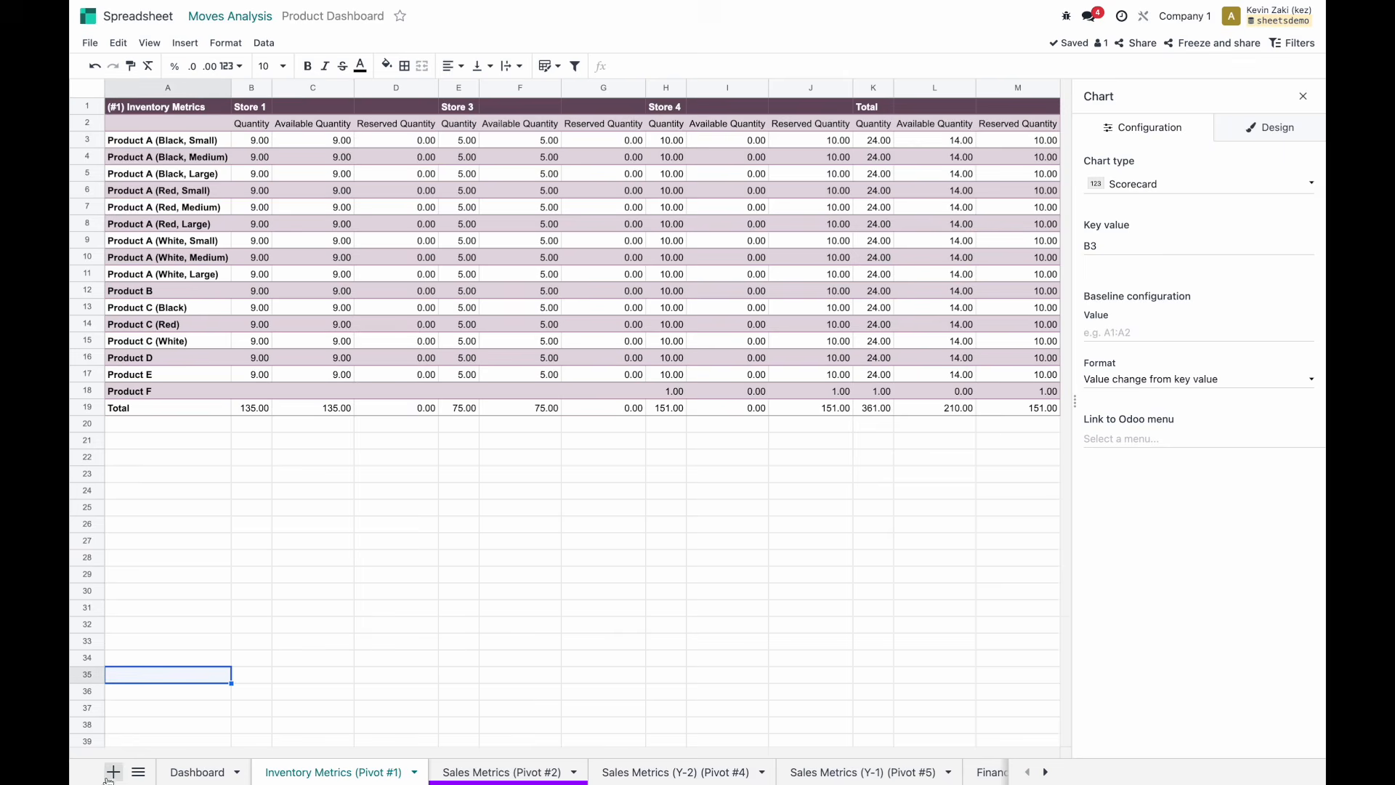
pyautogui.click(113, 771)
pyautogui.doubleClick(462, 772)
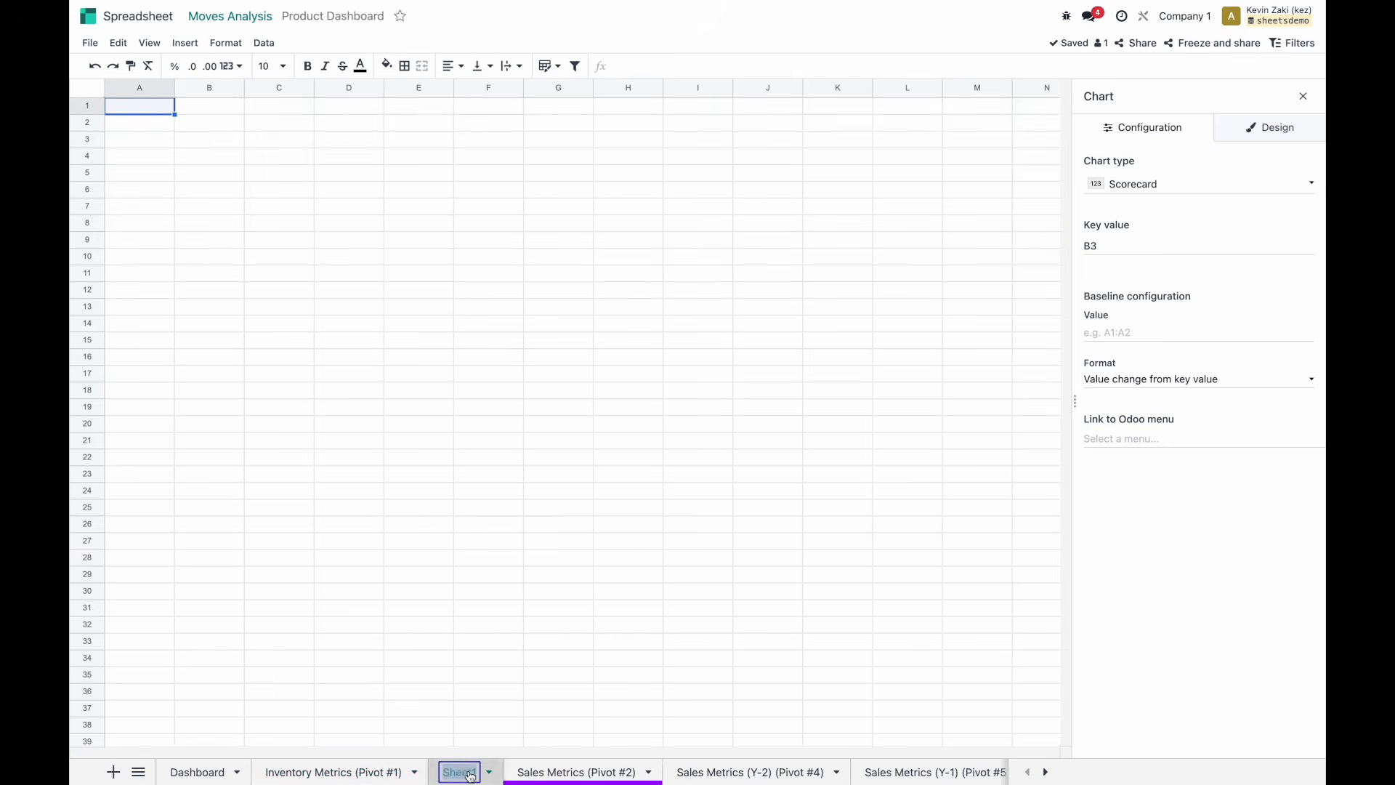
# Rename the new sheet to Metrics and move it right after Dashboard.
pyautogui.write('Metrics')
pyautogui.press('Return')
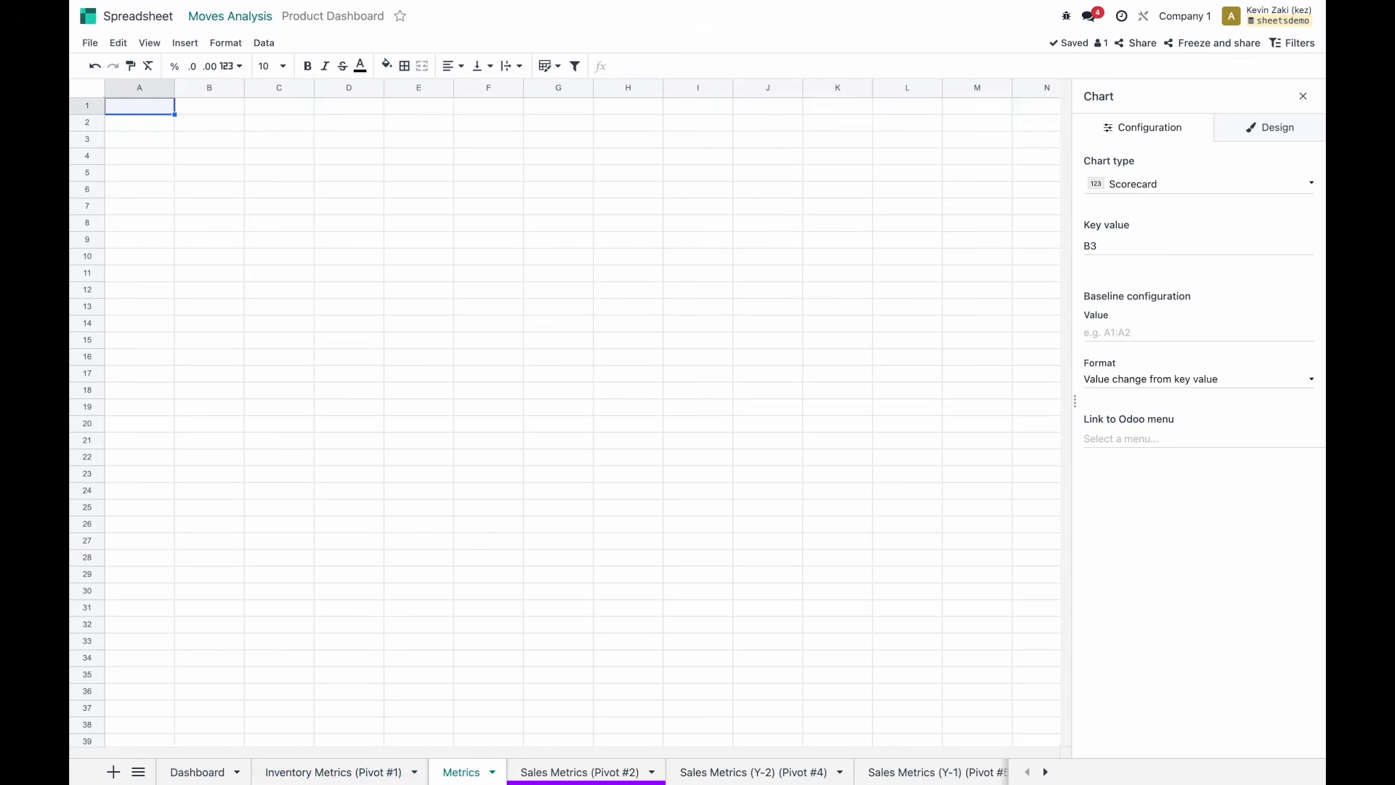
pyautogui.moveTo(454, 771); pyautogui.dragTo(290, 772)
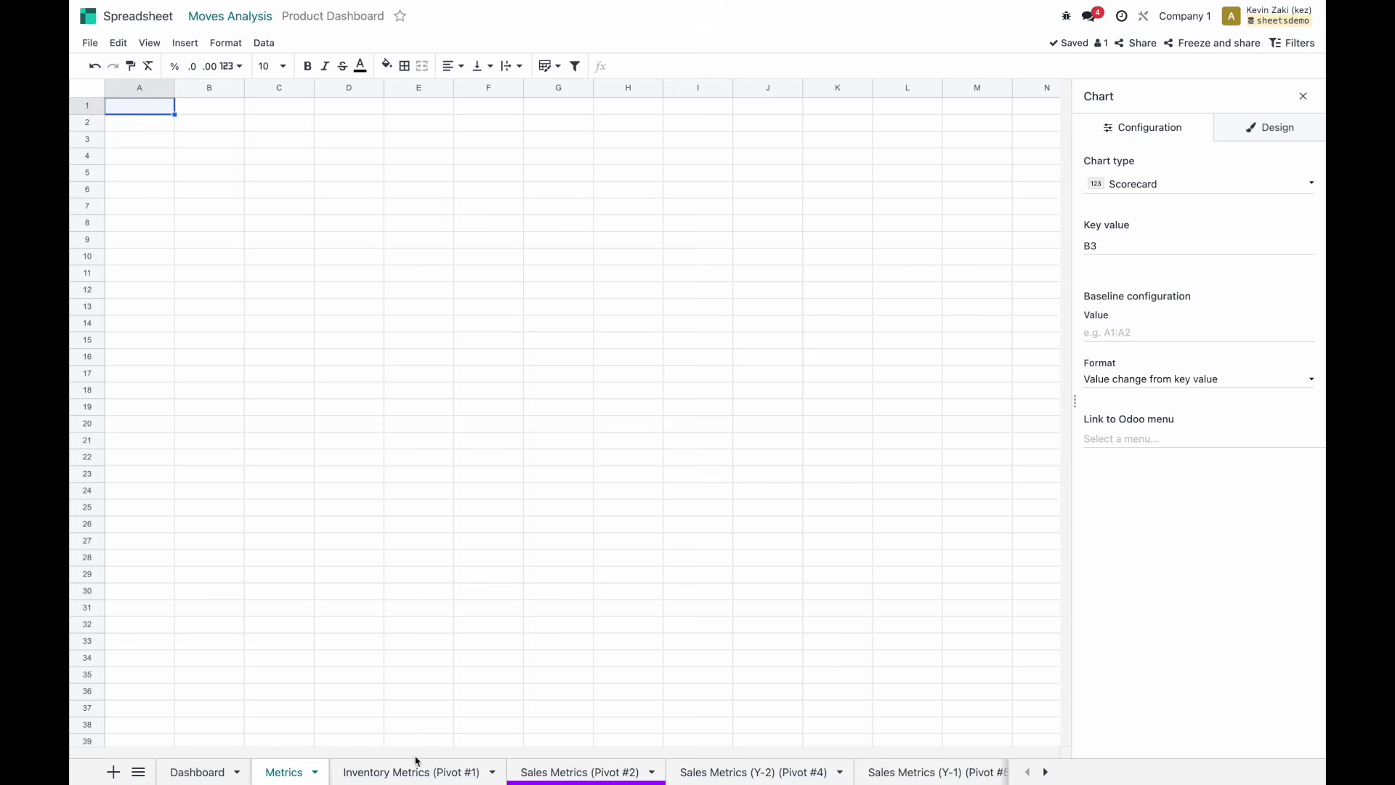
# Enter On Hand, Available, Reserved and Stock Coverage in A2:A5.
pyautogui.click(189, 139)
pyautogui.click(189, 123)
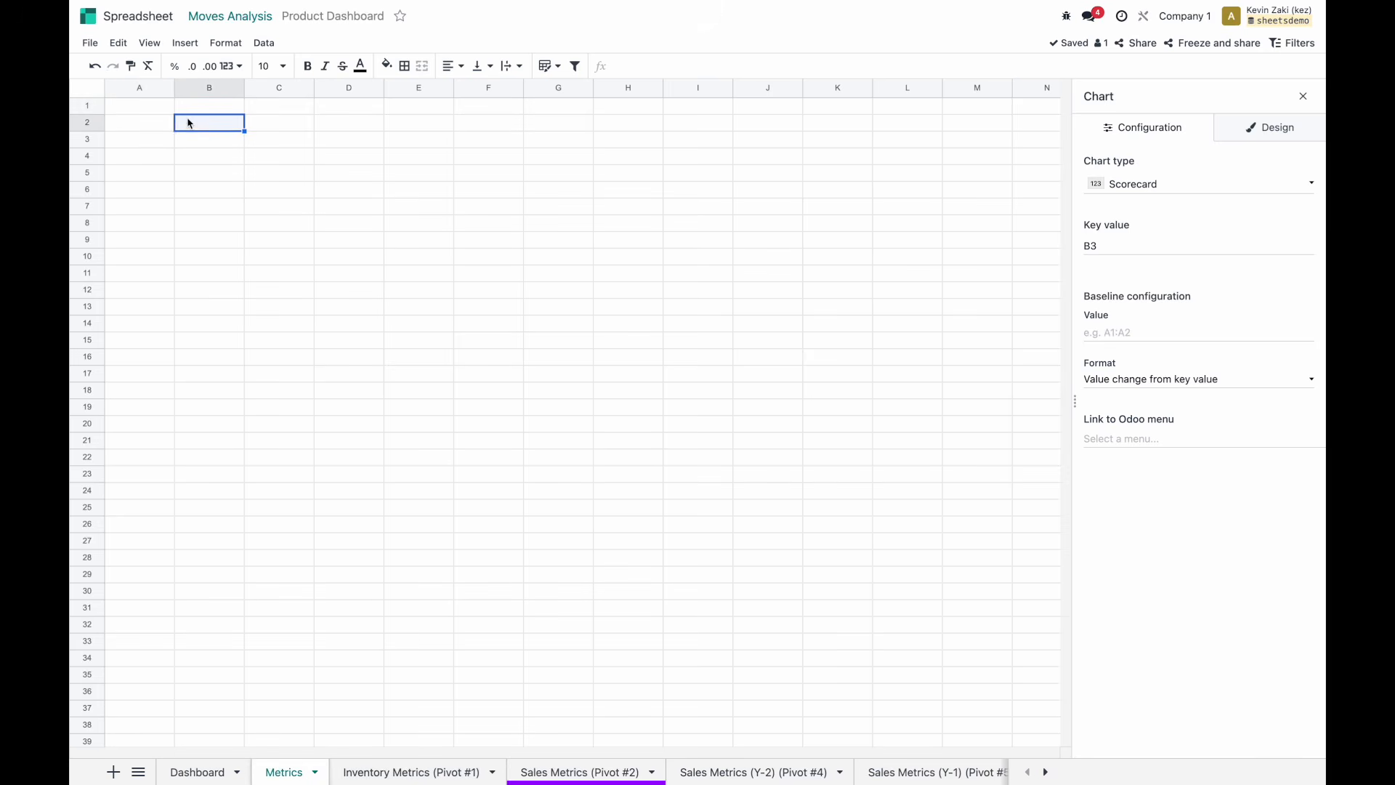
pyautogui.click(158, 123)
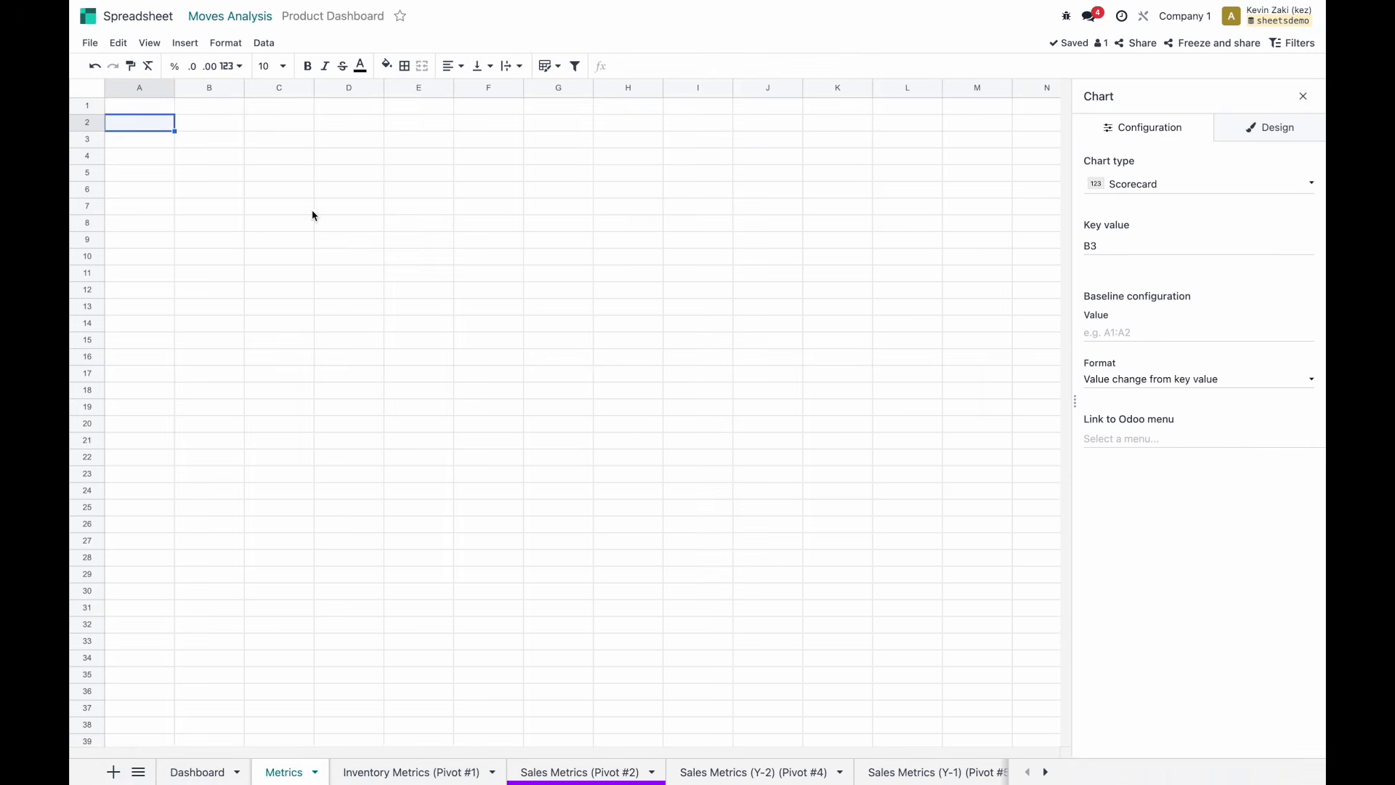
pyautogui.write('On Han')
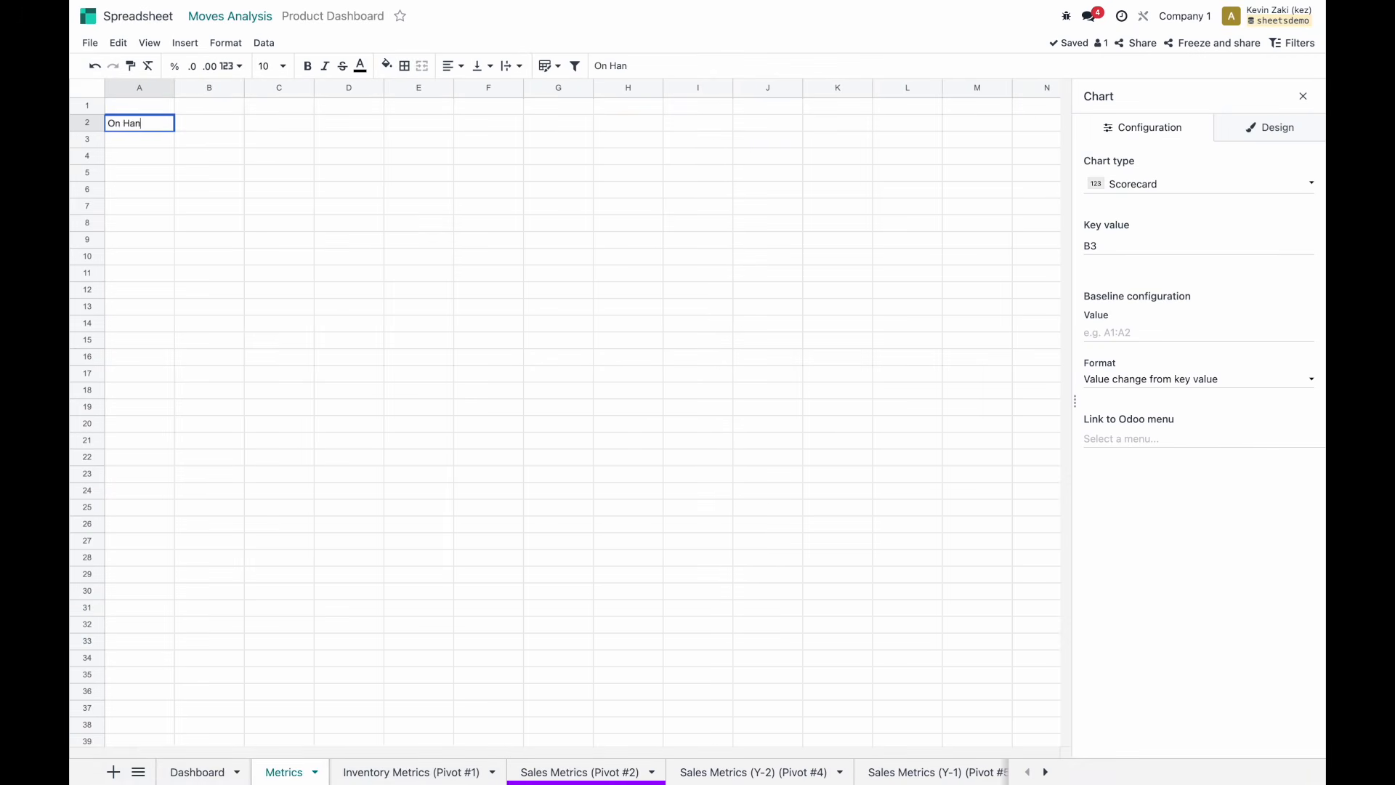
pyautogui.write('d')
pyautogui.press('Return')
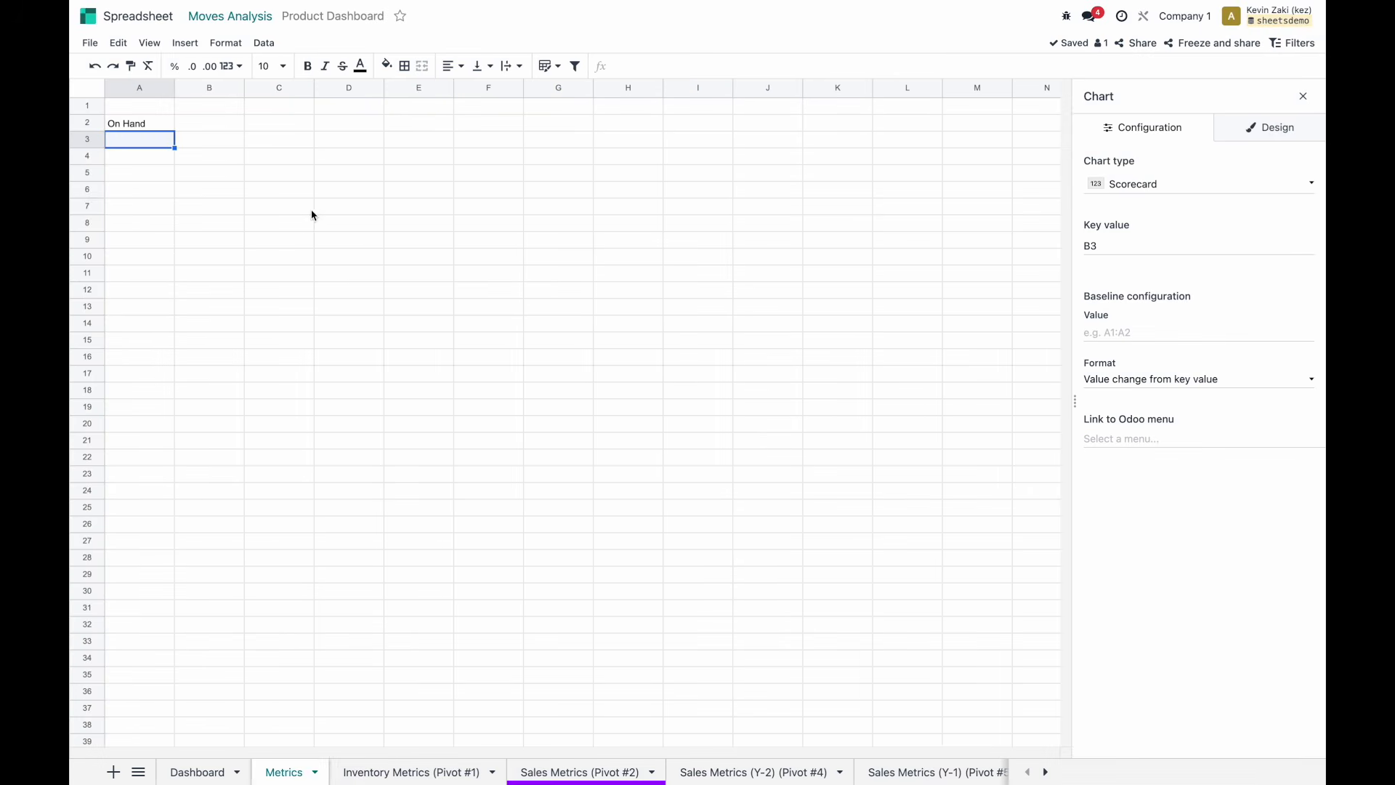
pyautogui.write('Avai')
pyautogui.press('BackSpace')
pyautogui.press('BackSpace')
pyautogui.press('BackSpace')
pyautogui.press('BackSpace')
pyautogui.press('BackSpace')
pyautogui.write('vailable')
pyautogui.press('Return')
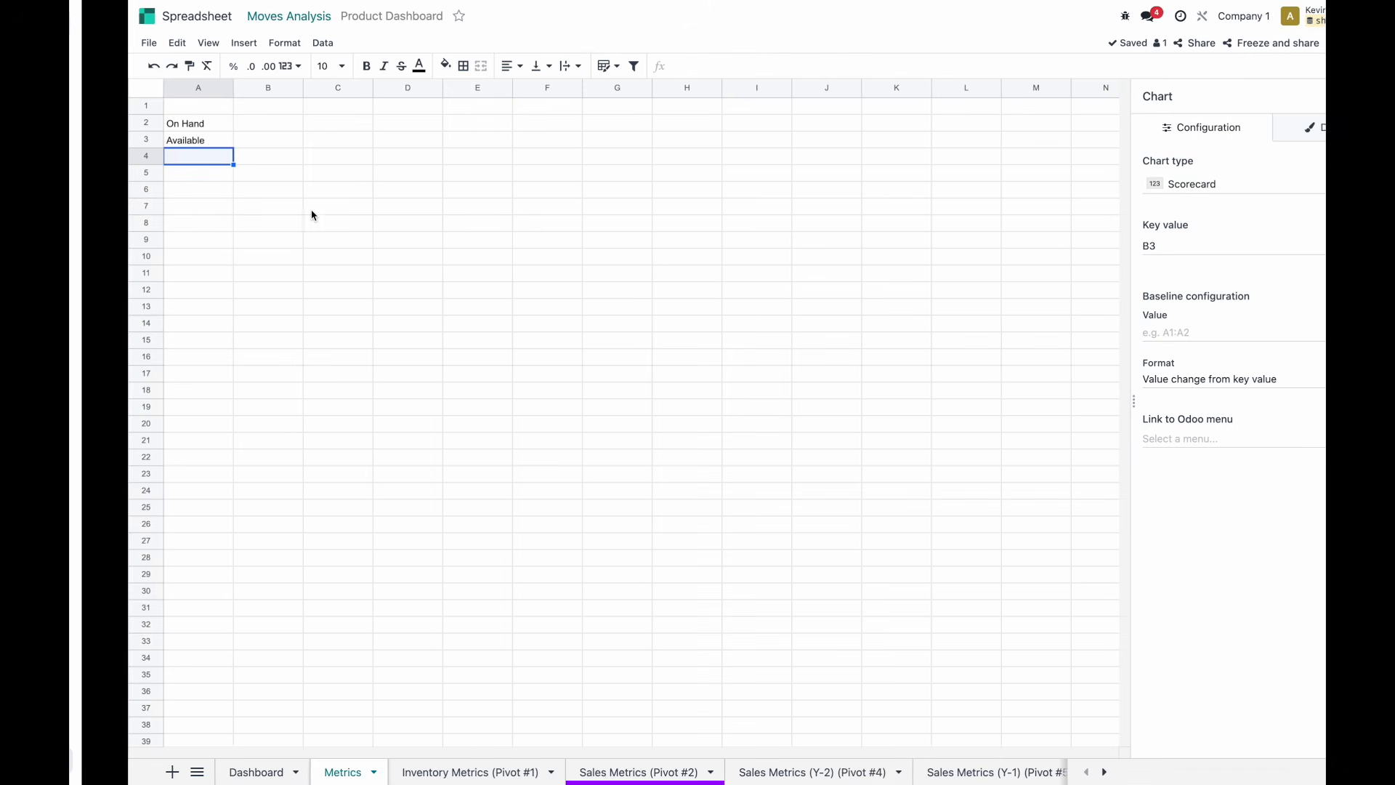
pyautogui.write('R')
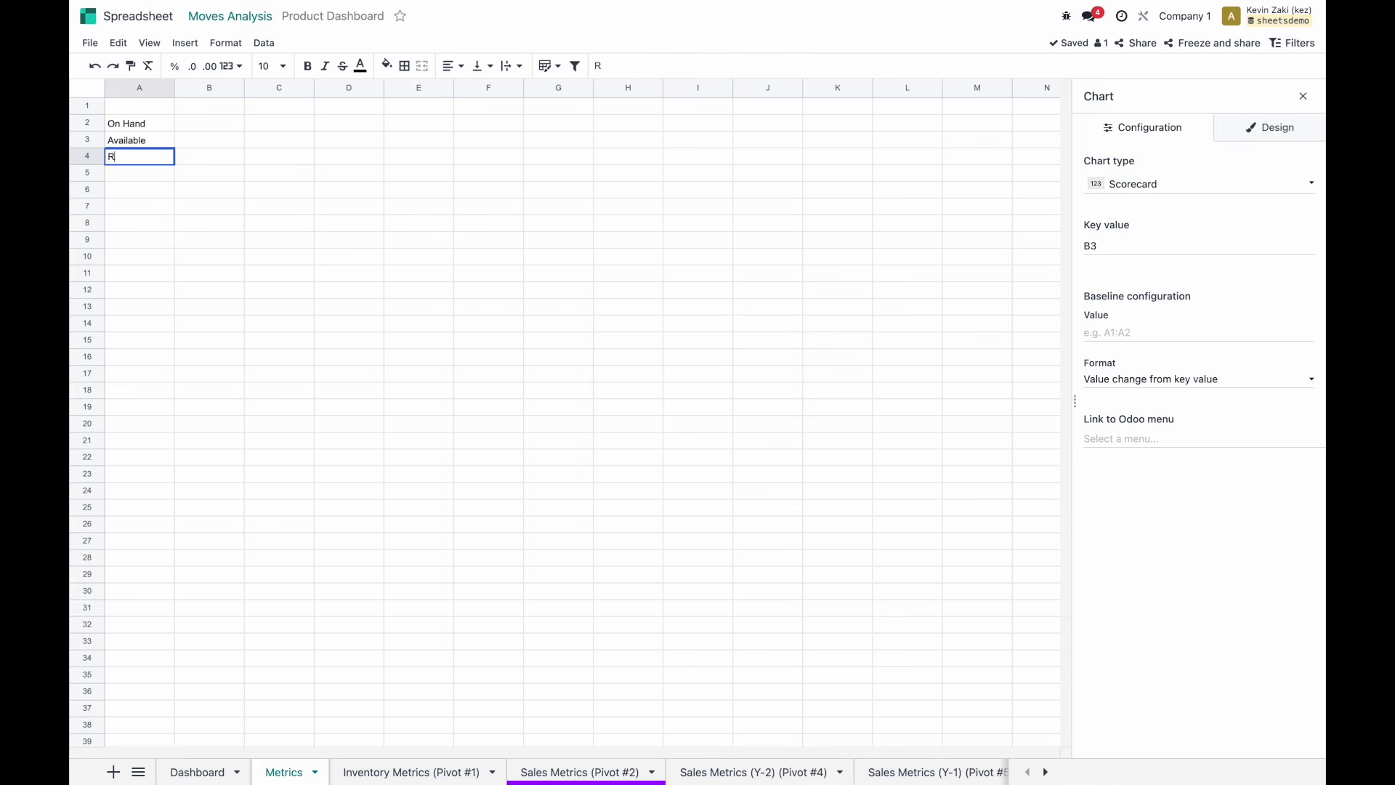
pyautogui.write('eserved')
pyautogui.press('Return')
pyautogui.write('St')
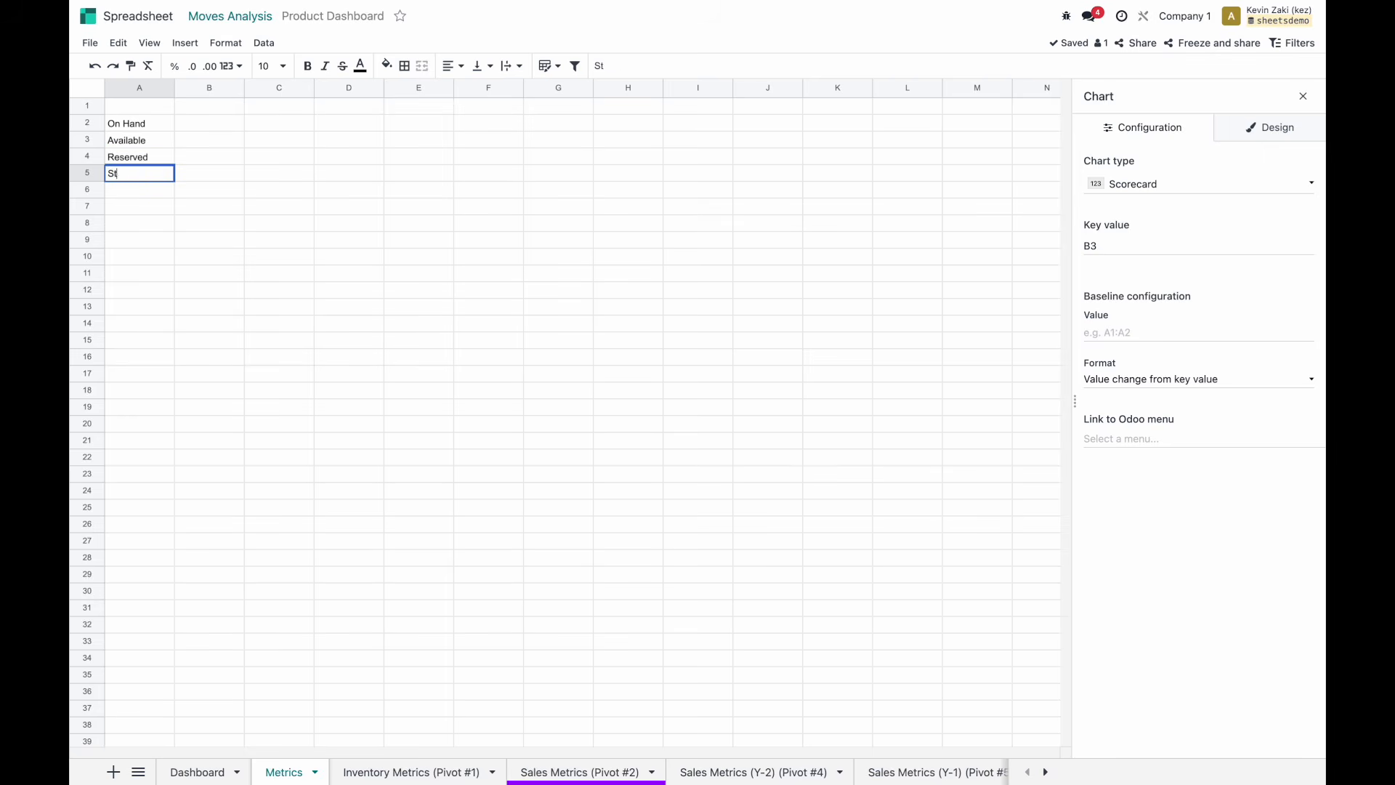
pyautogui.write('ock Coverage')
pyautogui.press('Return')
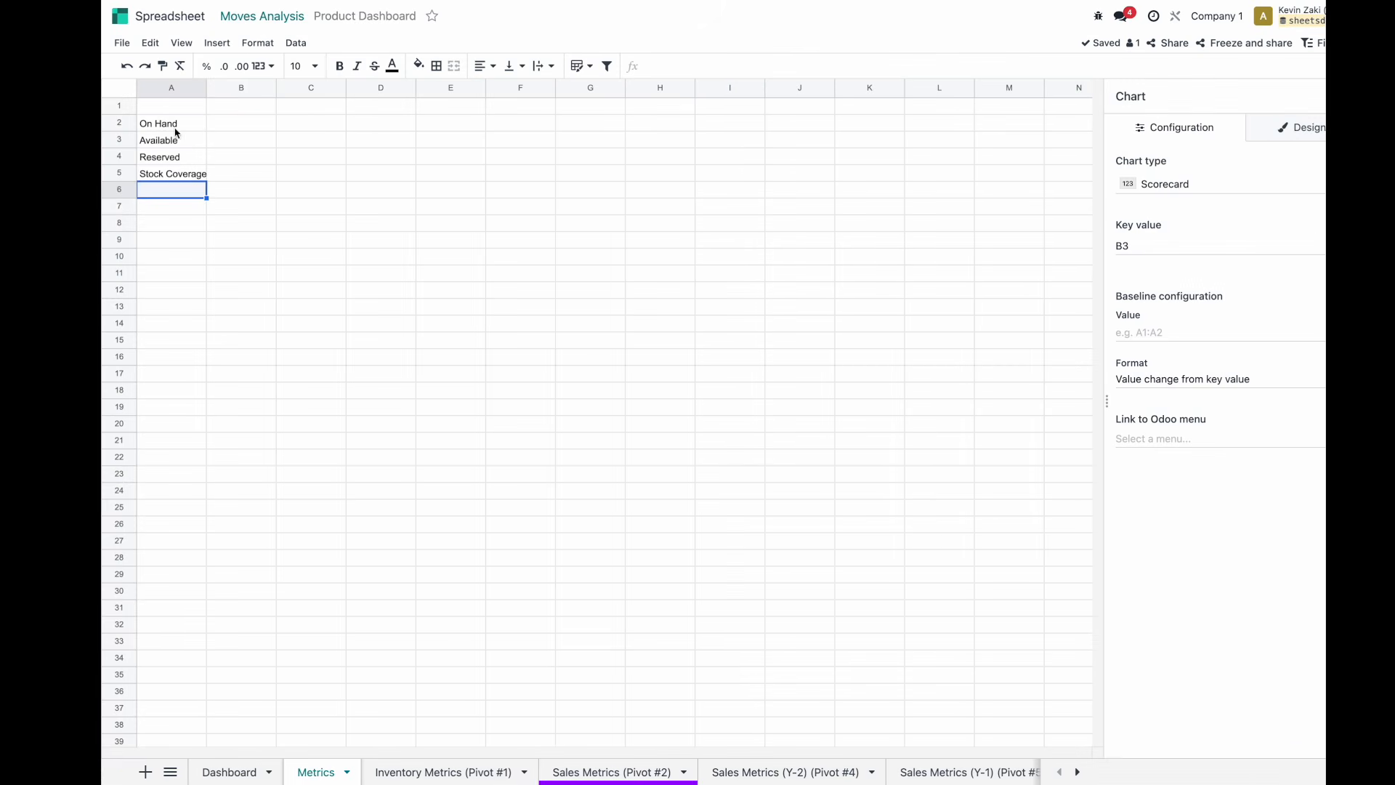
# Add the Inventory Metrics heading in A1 and widen column A.
pyautogui.click(167, 114)
pyautogui.write('Inventory Metrics')
pyautogui.press('Return')
pyautogui.moveTo(174, 87); pyautogui.dragTo(351, 88)
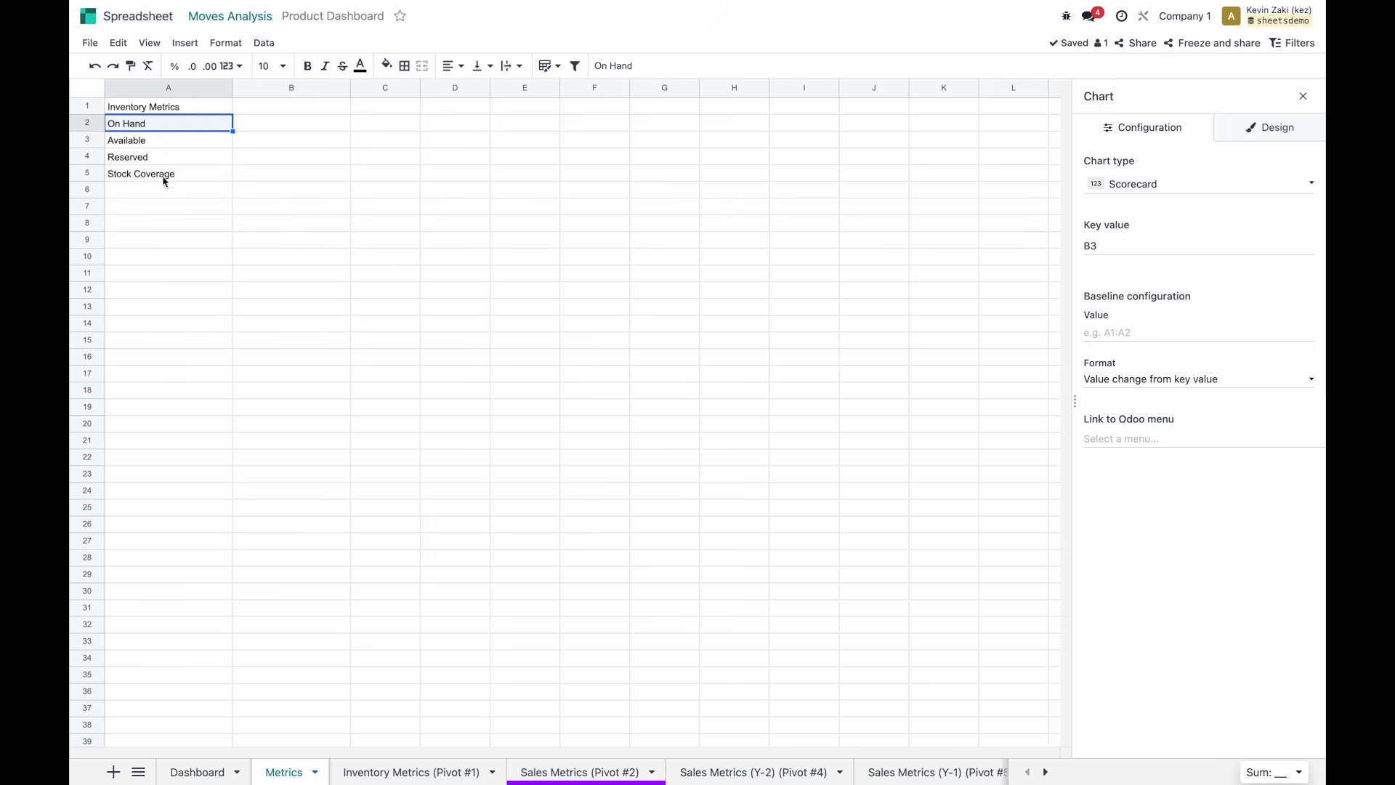
# Bold A1, add bold headers Values (B1) and Sales Metrics (C1), plus Values in D1.
pyautogui.click(167, 115)
pyautogui.hotkey('ctrl', 'b')
pyautogui.click(340, 110)
pyautogui.write('Values')
pyautogui.press('Return')
pyautogui.click(340, 111)
pyautogui.hotkey('ctrl', 'b')
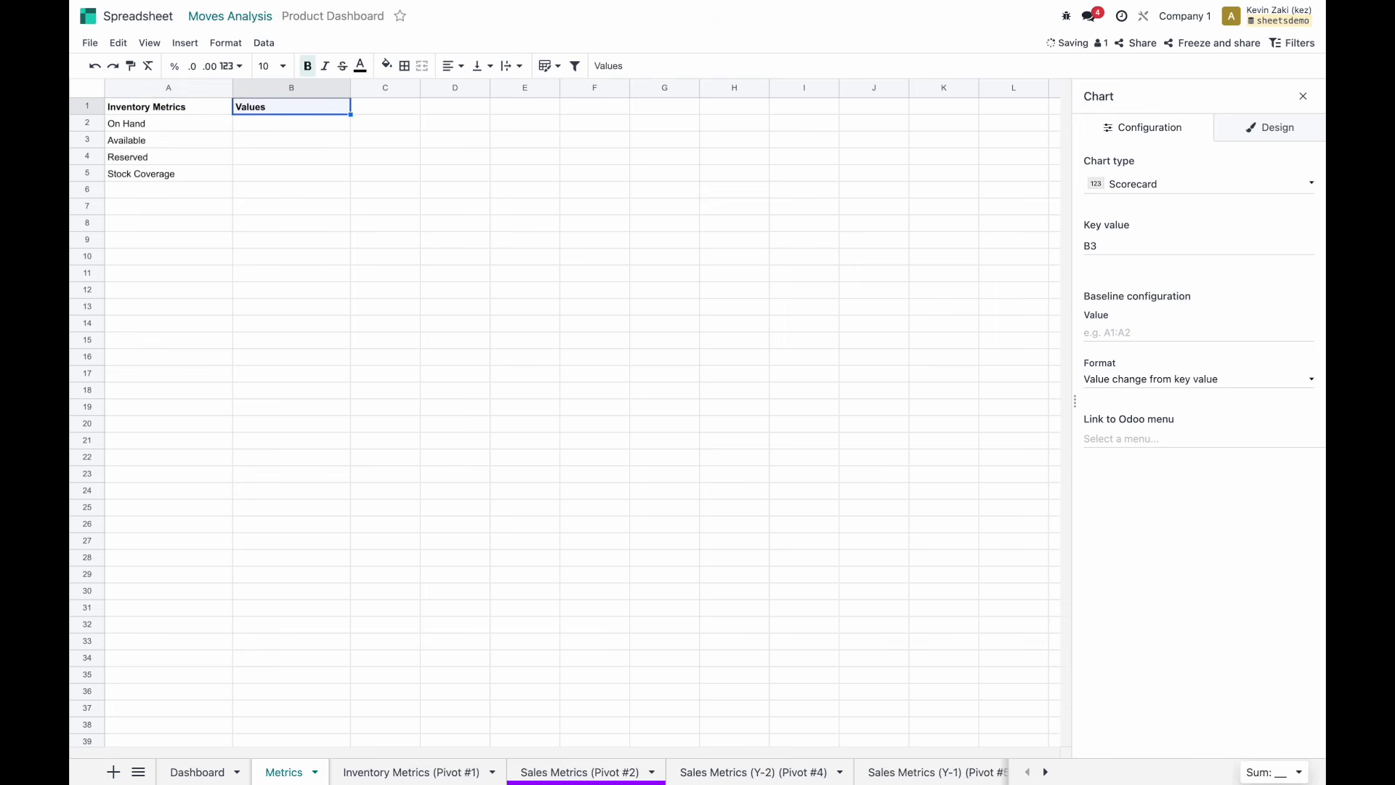
pyautogui.click(389, 114)
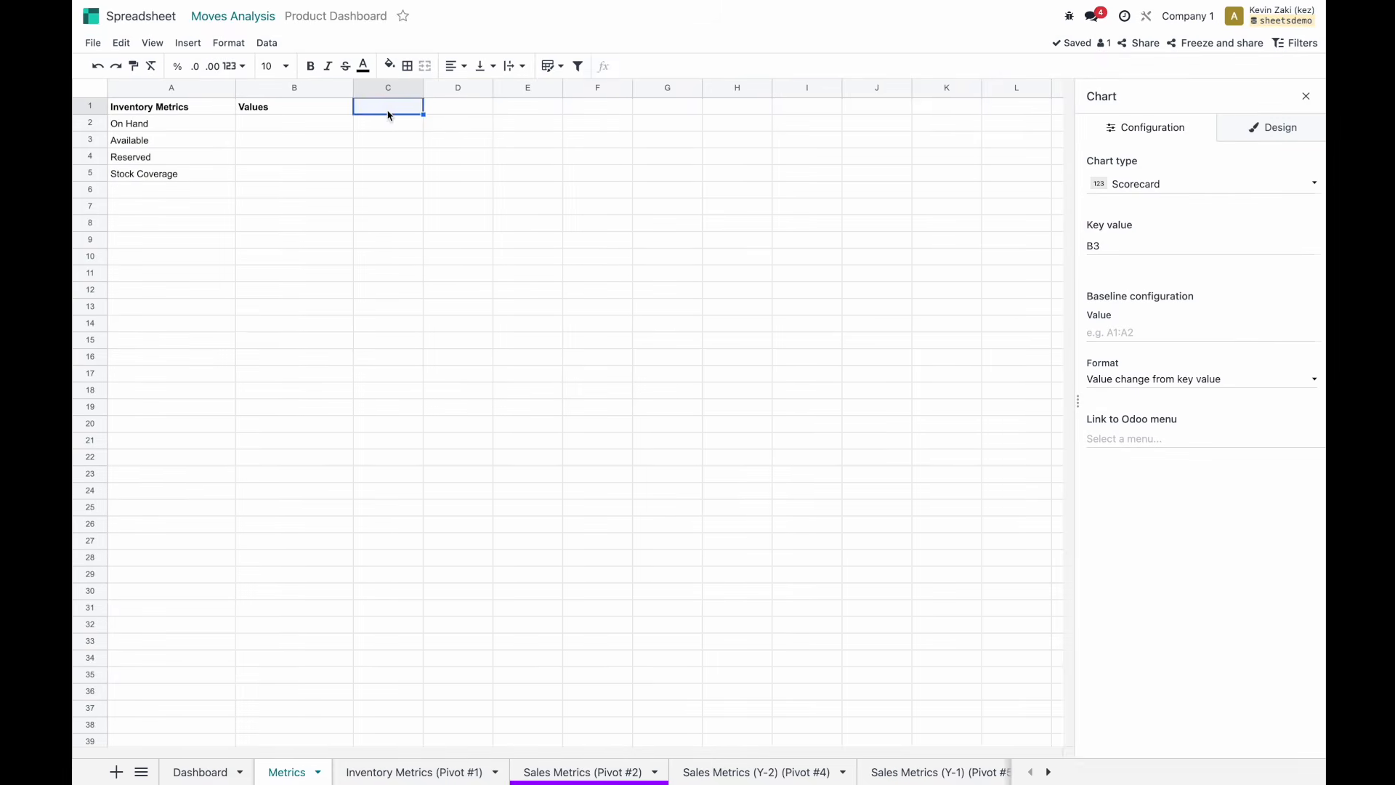
pyautogui.write('Sales Metrics')
pyautogui.press('Return')
pyautogui.press('Up')
pyautogui.hotkey('ctrl', 'b')
pyautogui.press('Right')
pyautogui.write('Va')
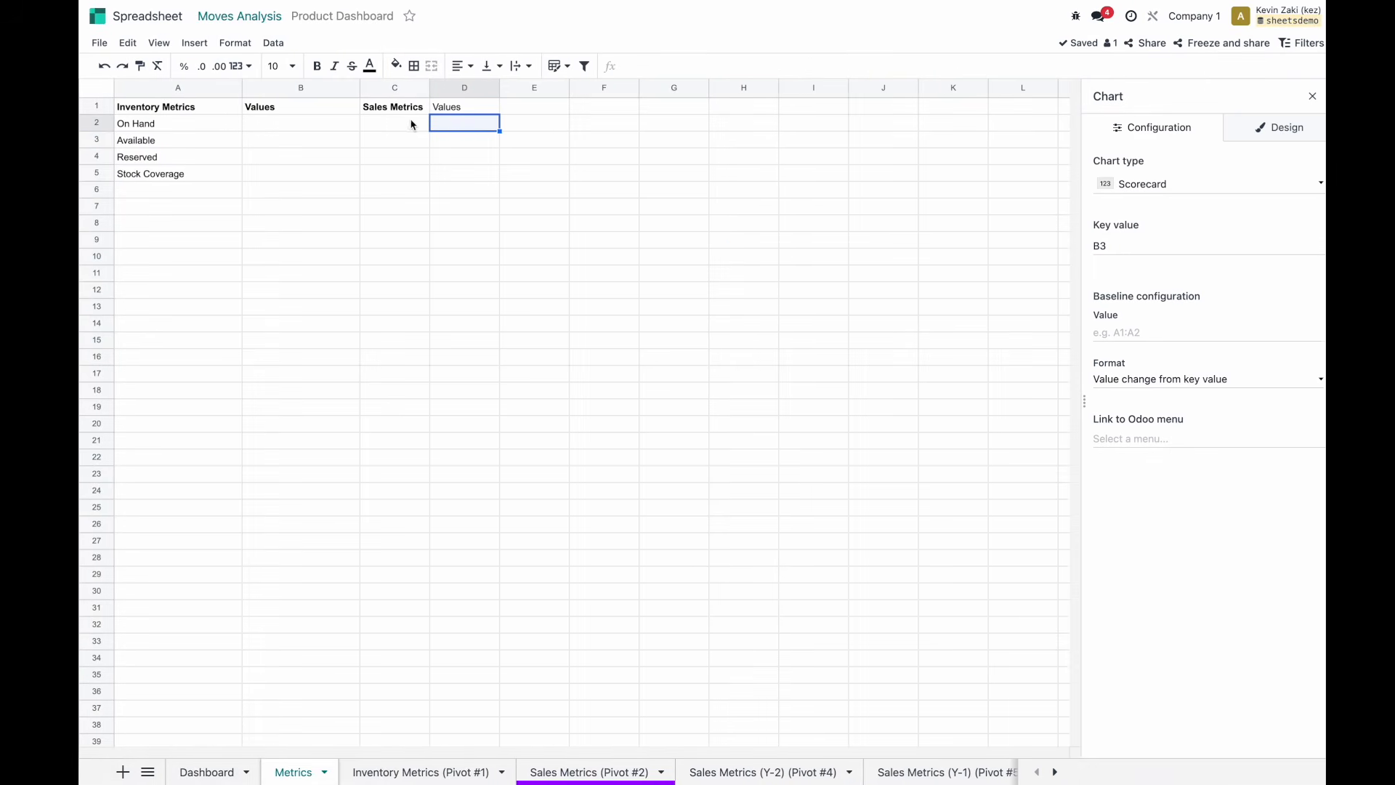
# List Units Sold, Units Sold (Y-1), Units Sold (Y-2), Average Growth in C2:C5; bold D1.
pyautogui.click(390, 125)
pyautogui.write('Units Sold')
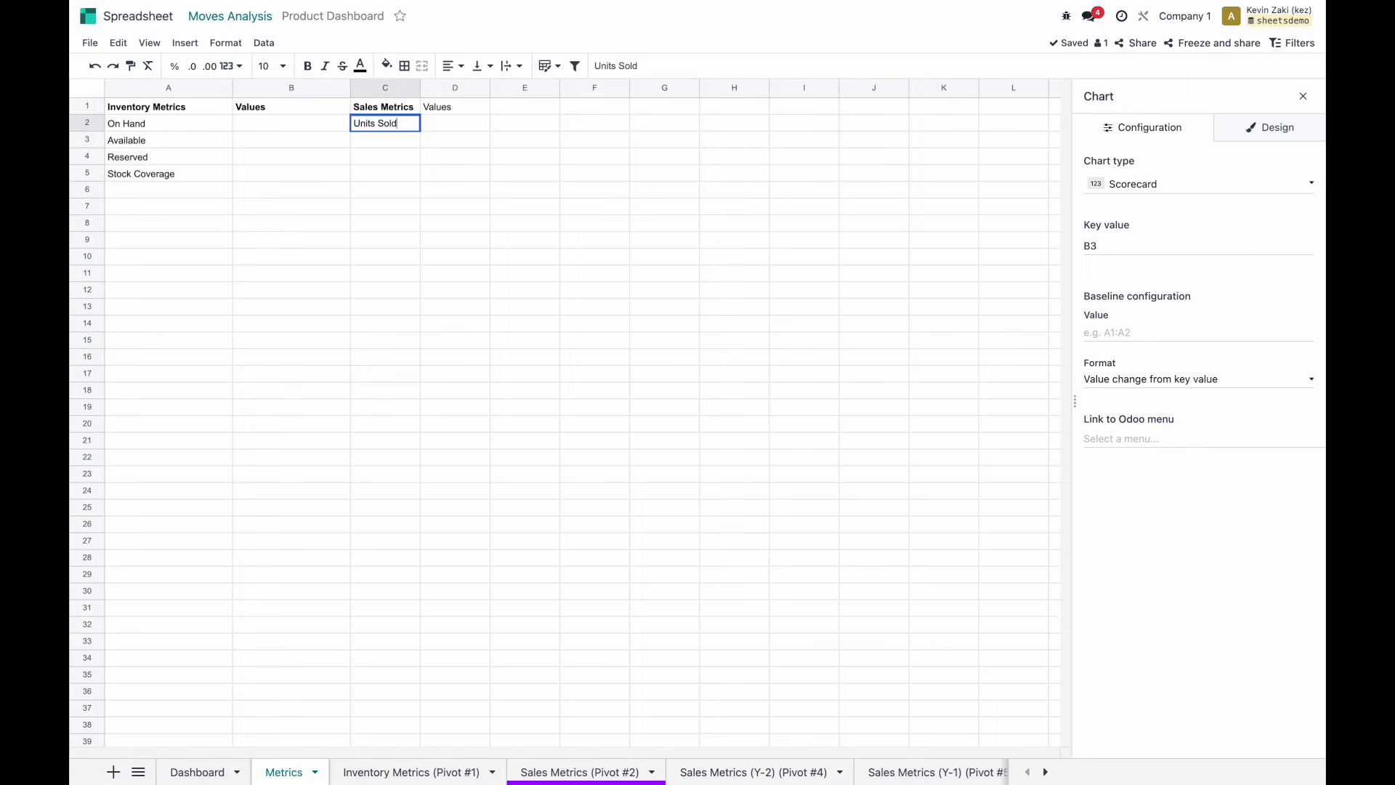
pyautogui.press('Return')
pyautogui.write('Units Sold (Y-1)')
pyautogui.press('Return')
pyautogui.write('Units Sold (Y-2)')
pyautogui.press('Return')
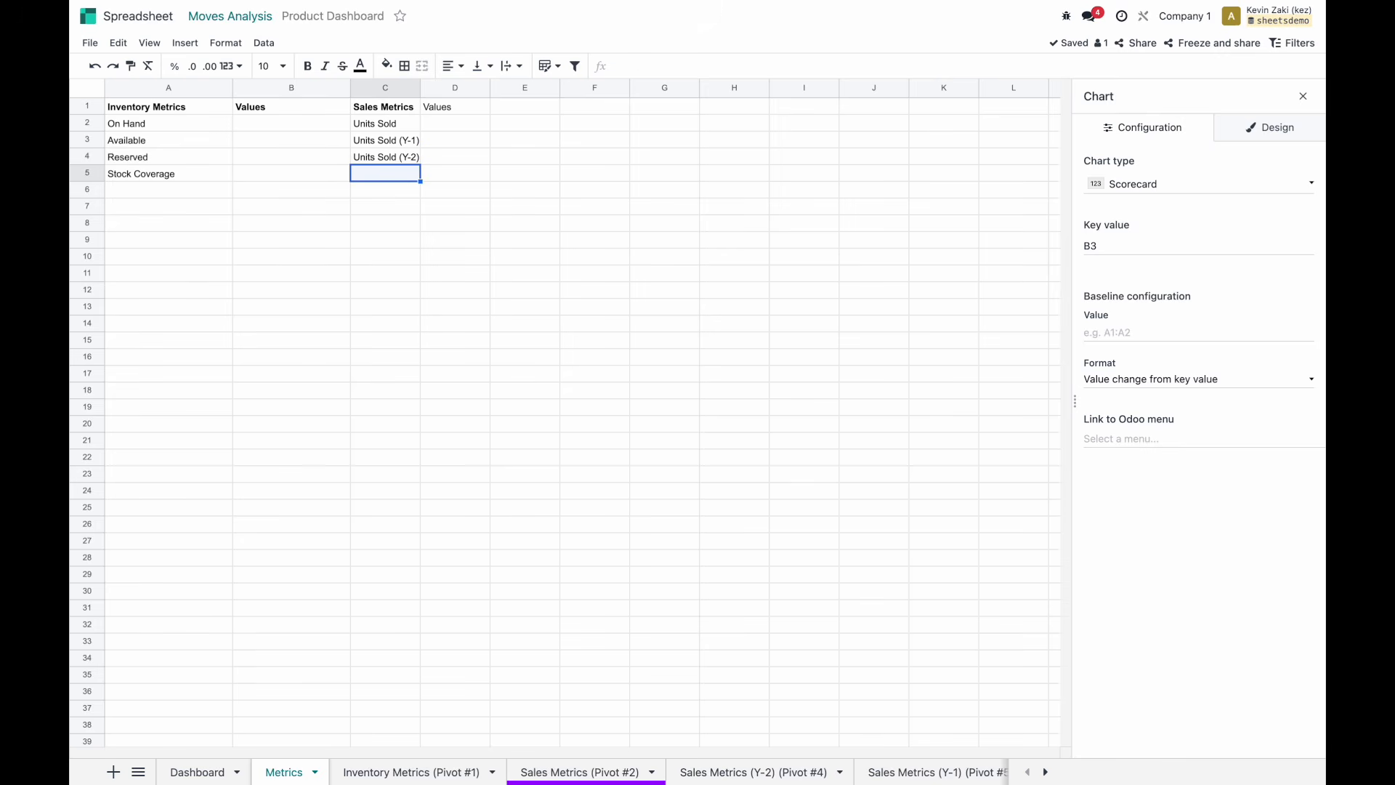
pyautogui.moveTo(420, 85); pyautogui.dragTo(427, 85)
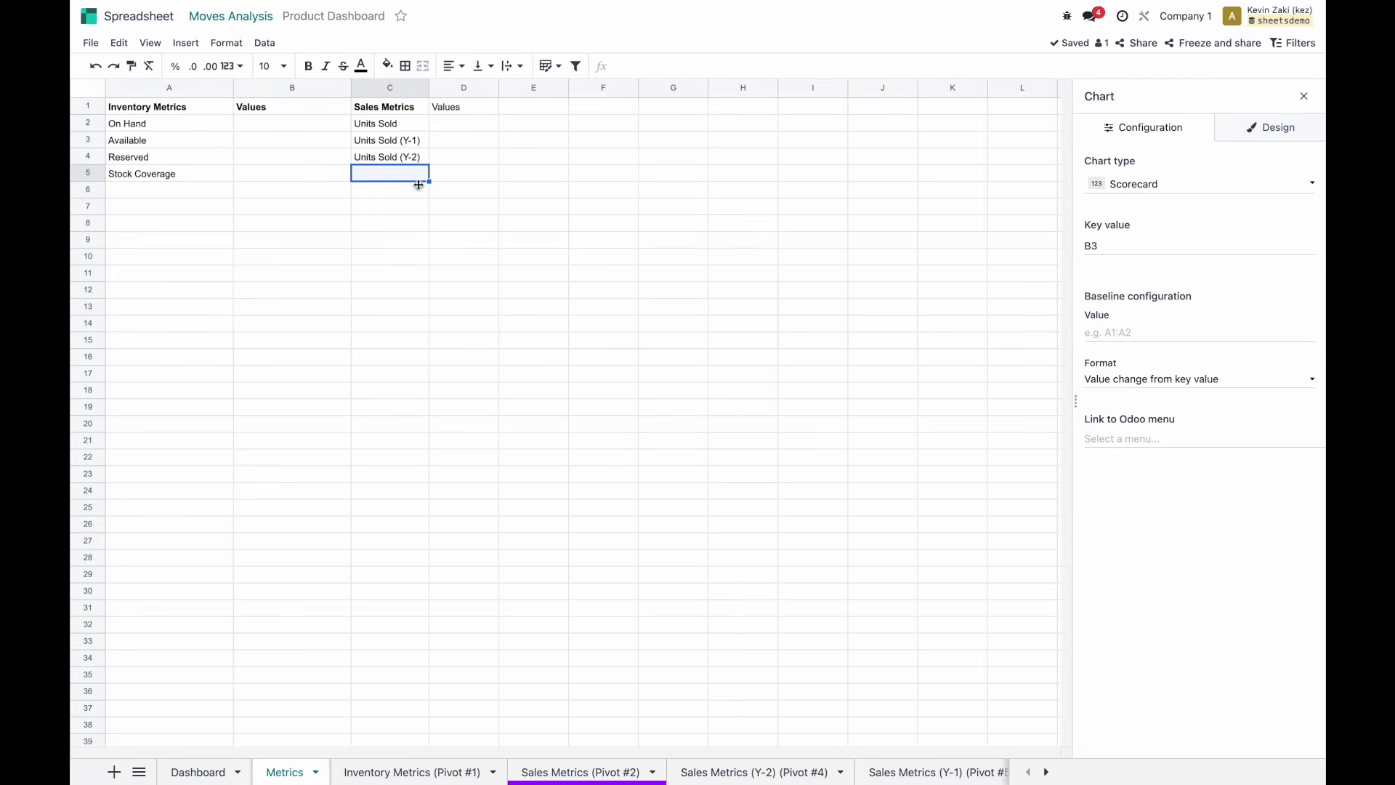
pyautogui.write('Average G')
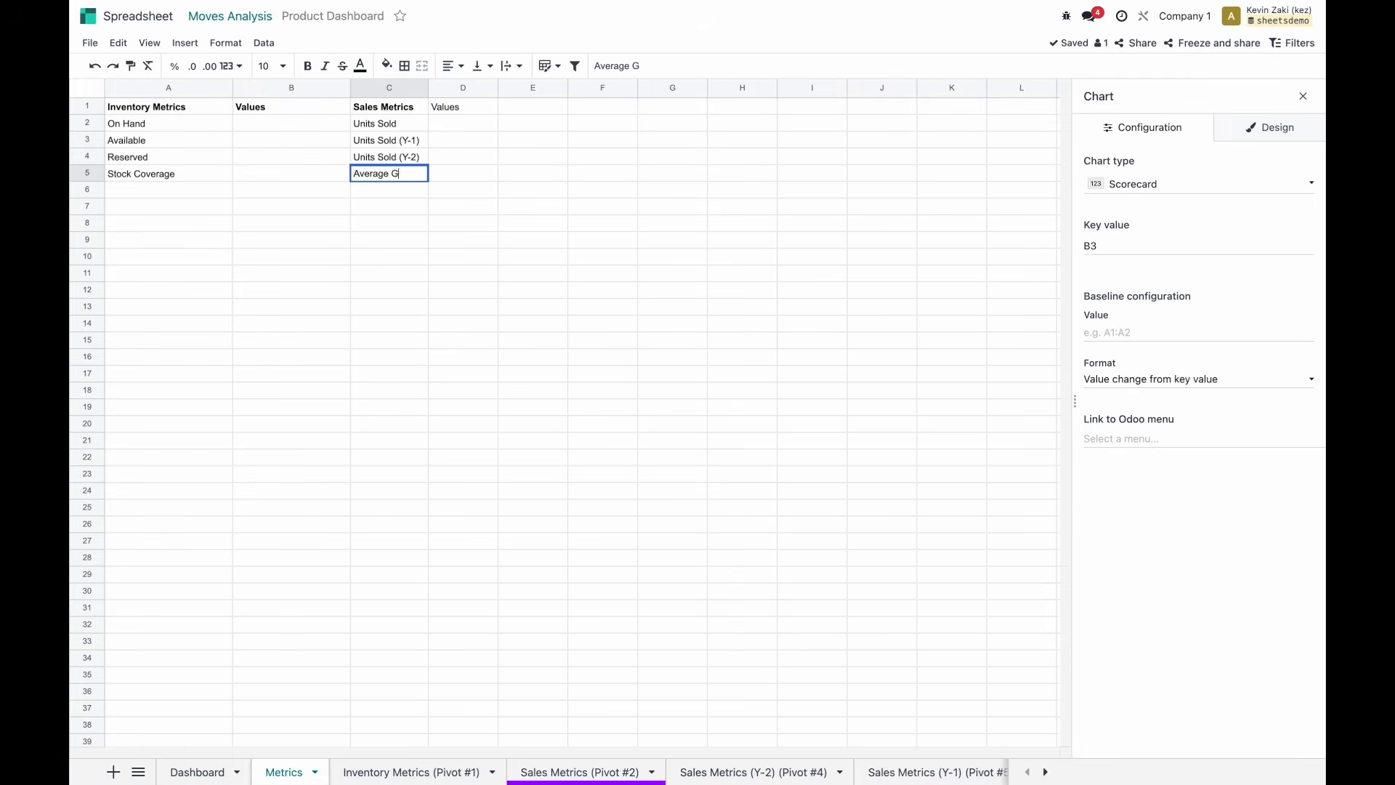
pyautogui.write('rowth')
pyautogui.press('Return')
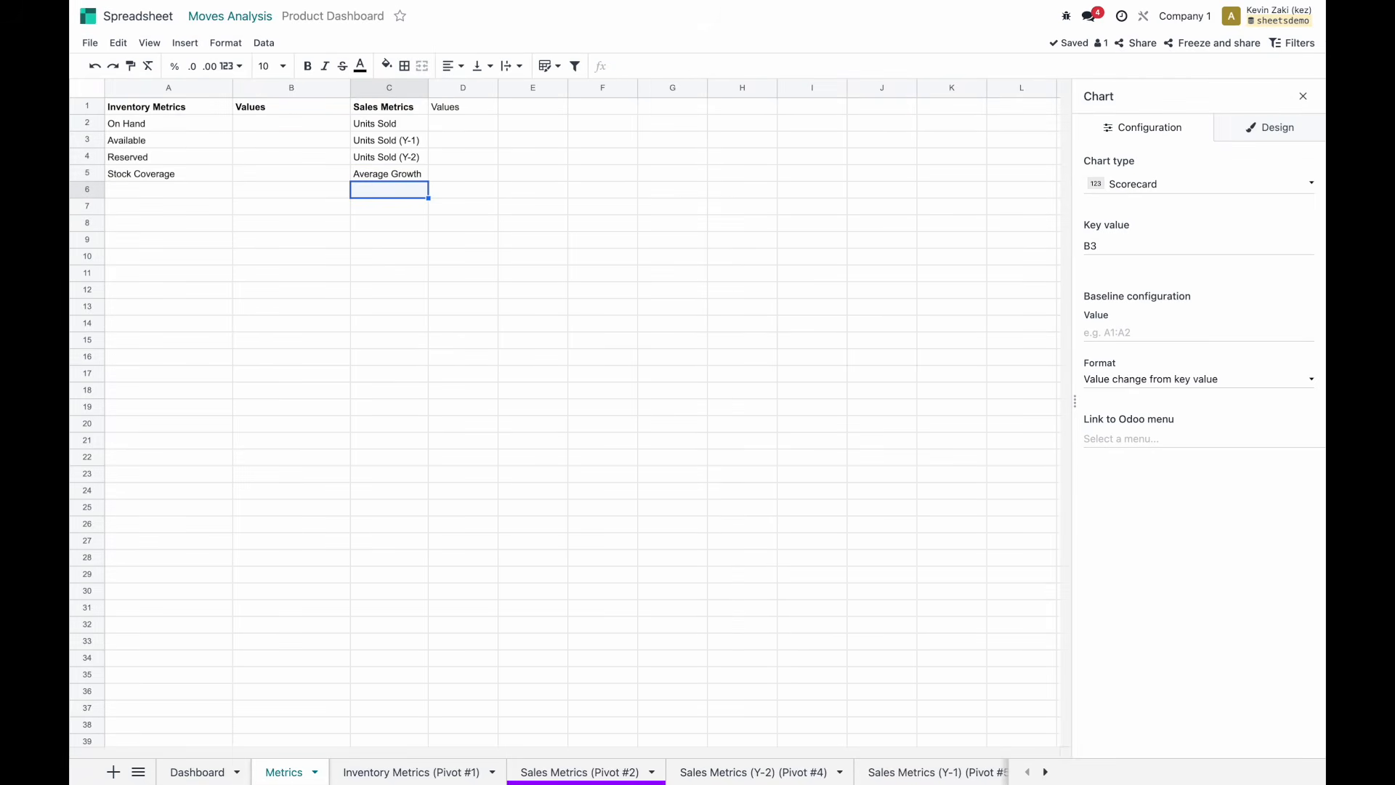
pyautogui.click(462, 109)
pyautogui.hotkey('ctrl', 'b')
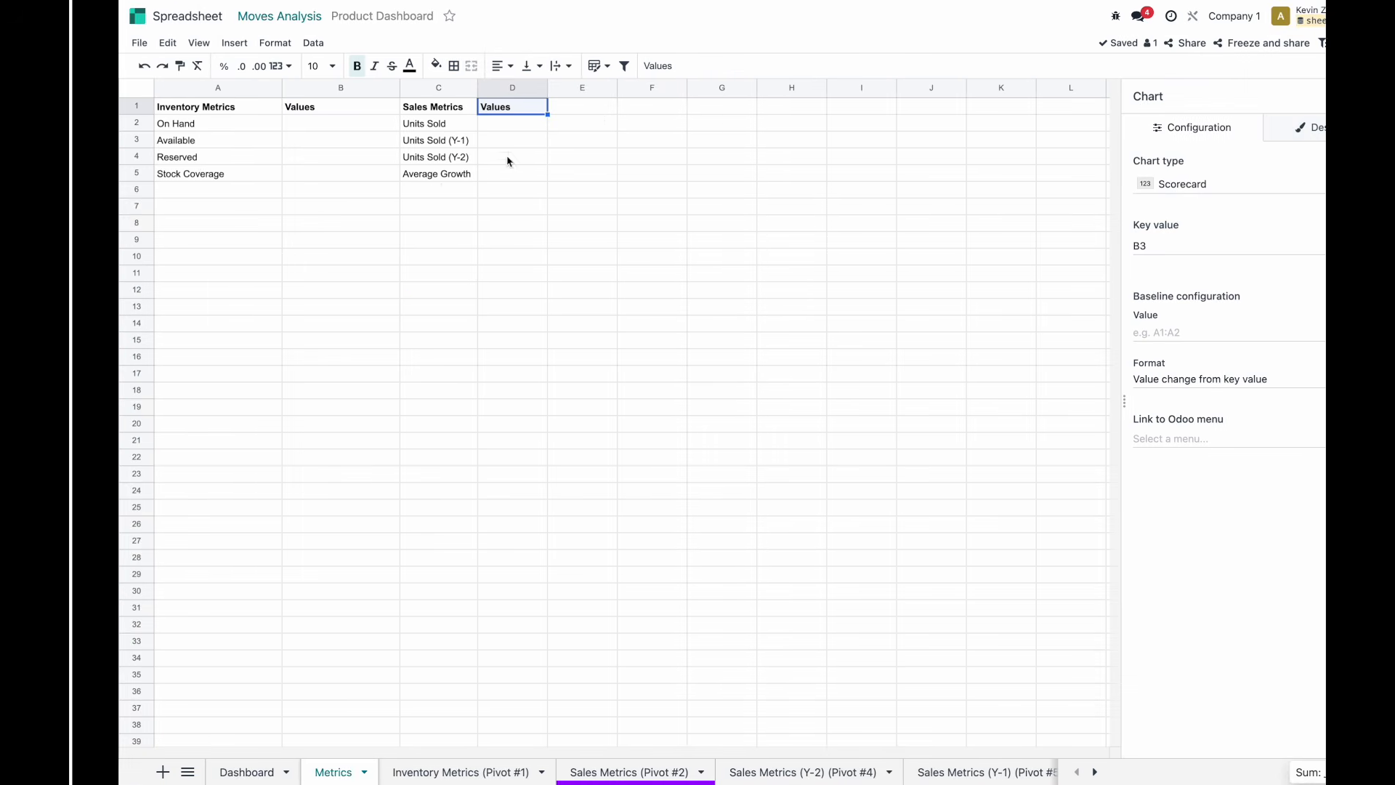
# Enter a bold 'Financial Metrics' header in E1 and widen column E.
pyautogui.click(602, 108)
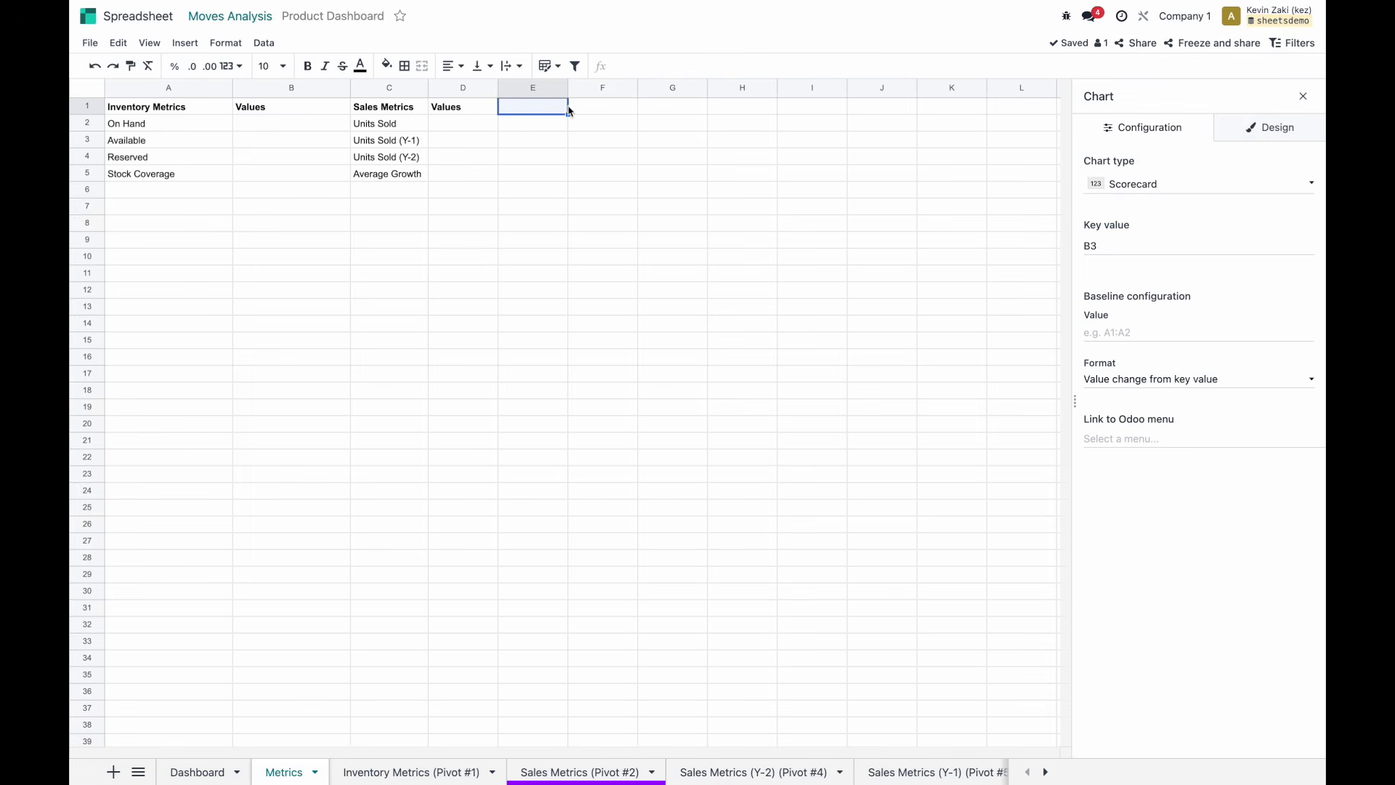
pyautogui.write('Financial Metrics')
pyautogui.press('Return')
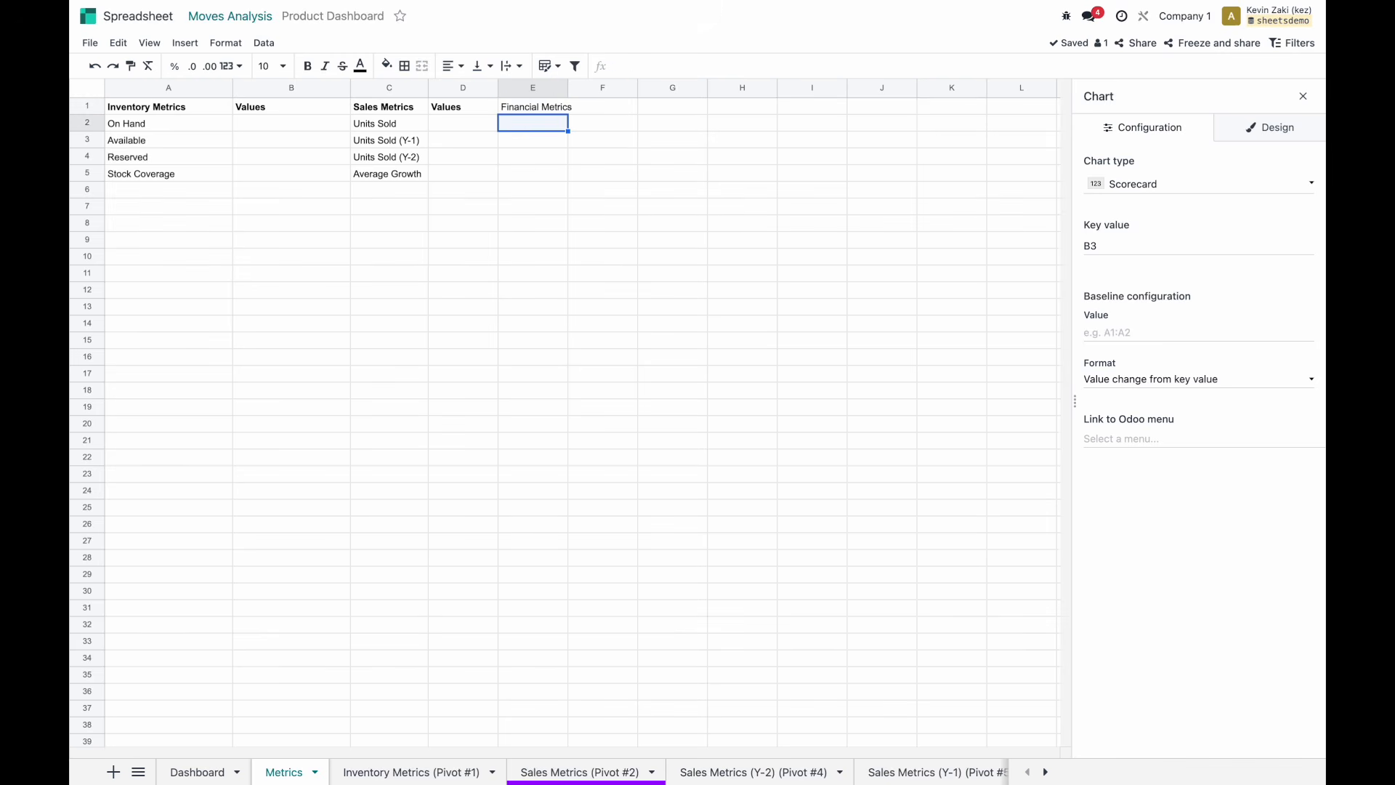
pyautogui.press('Up')
pyautogui.hotkey('ctrl', 'b')
pyautogui.moveTo(568, 88); pyautogui.dragTo(580, 87)
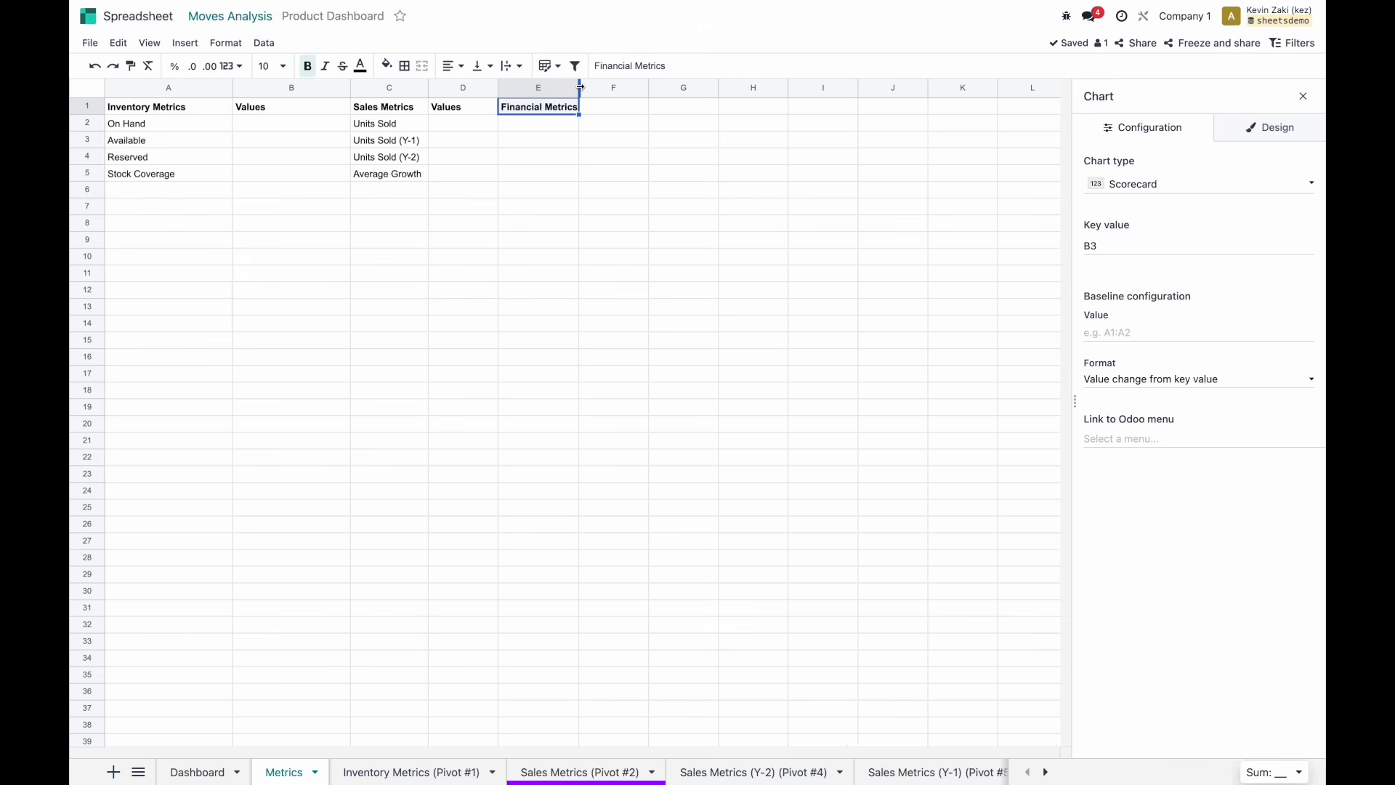
# Add the 'Values' header in F1.
pyautogui.click(603, 109)
pyautogui.write('Values')
pyautogui.press('Return')
# List Revnue, Cost, Margin and Discount in E2:E5.
pyautogui.press('Left')
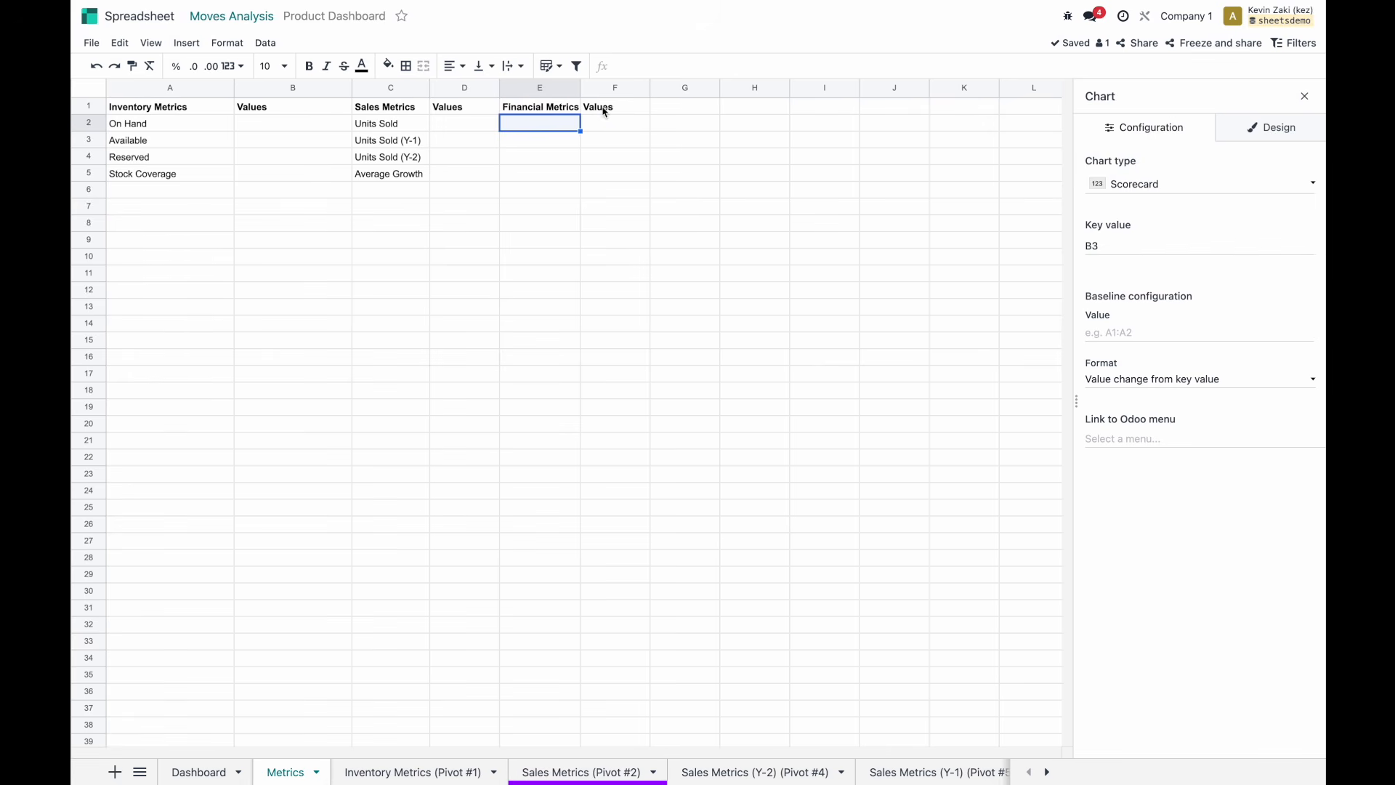
pyautogui.write('Revnue')
pyautogui.press('Return')
pyautogui.write('Cost')
pyautogui.press('Return')
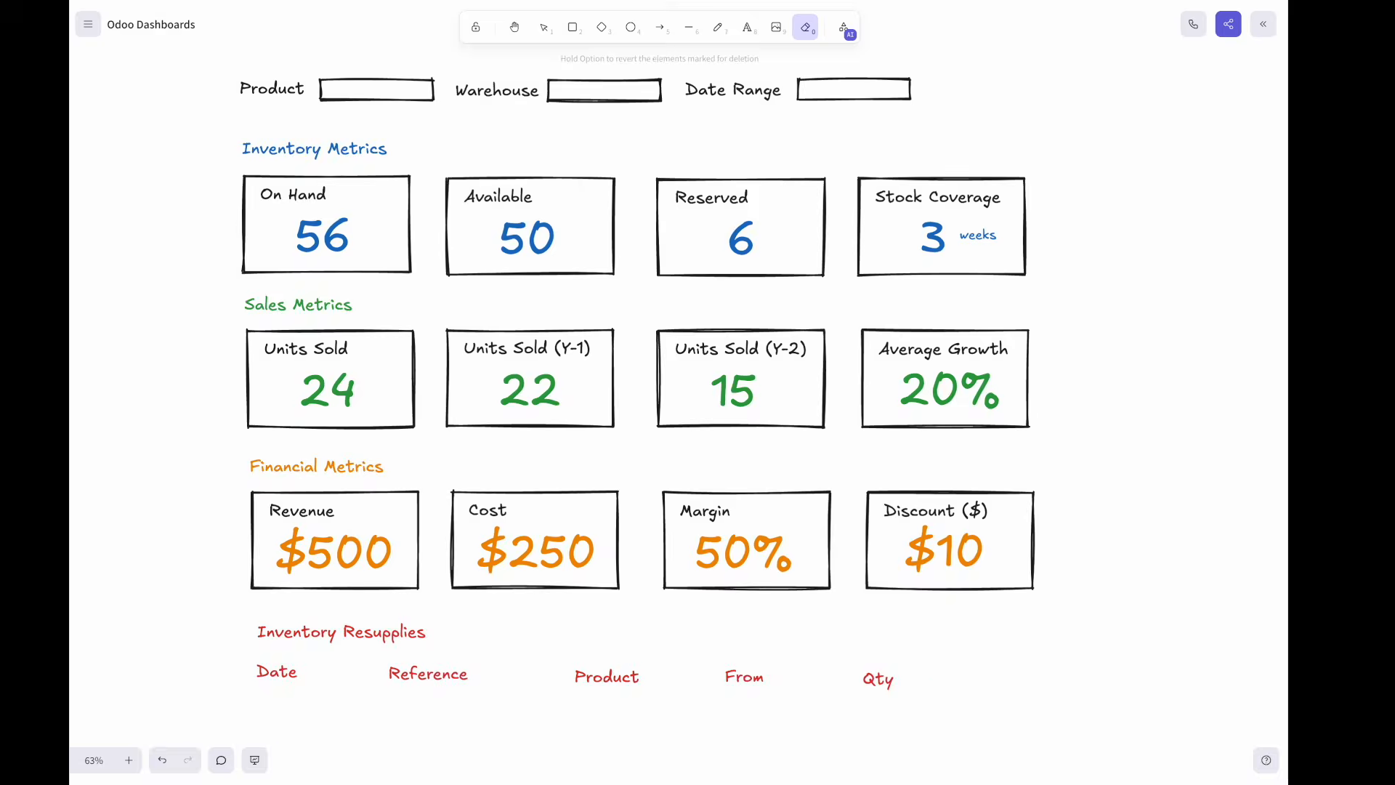
pyautogui.write('Margin')
pyautogui.press('Return')
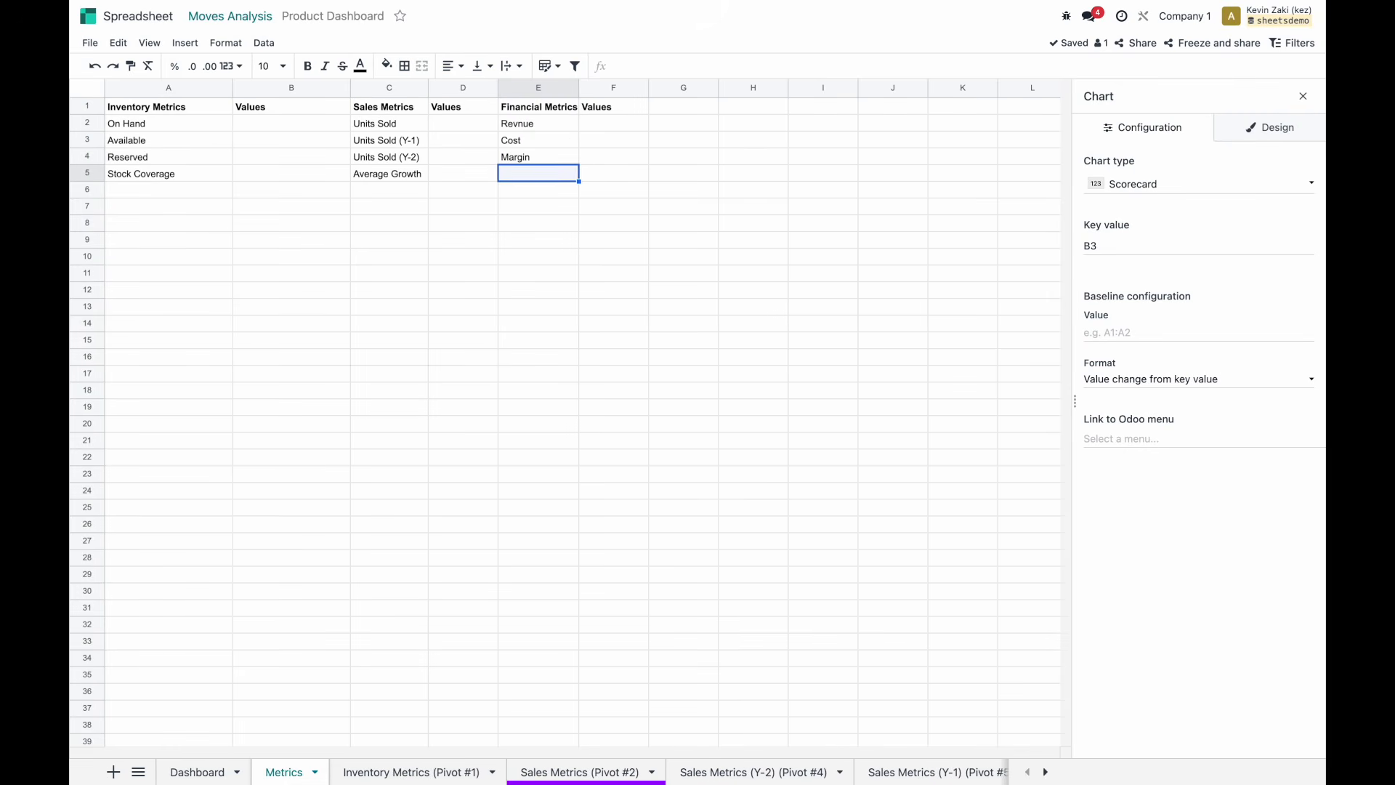
pyautogui.write('Discount')
pyautogui.press('Return')
# Widen columns E and D to fit the labels, then select B2 for the On Hand value.
pyautogui.moveTo(579, 85); pyautogui.dragTo(591, 85)
pyautogui.moveTo(499, 85); pyautogui.dragTo(523, 85)
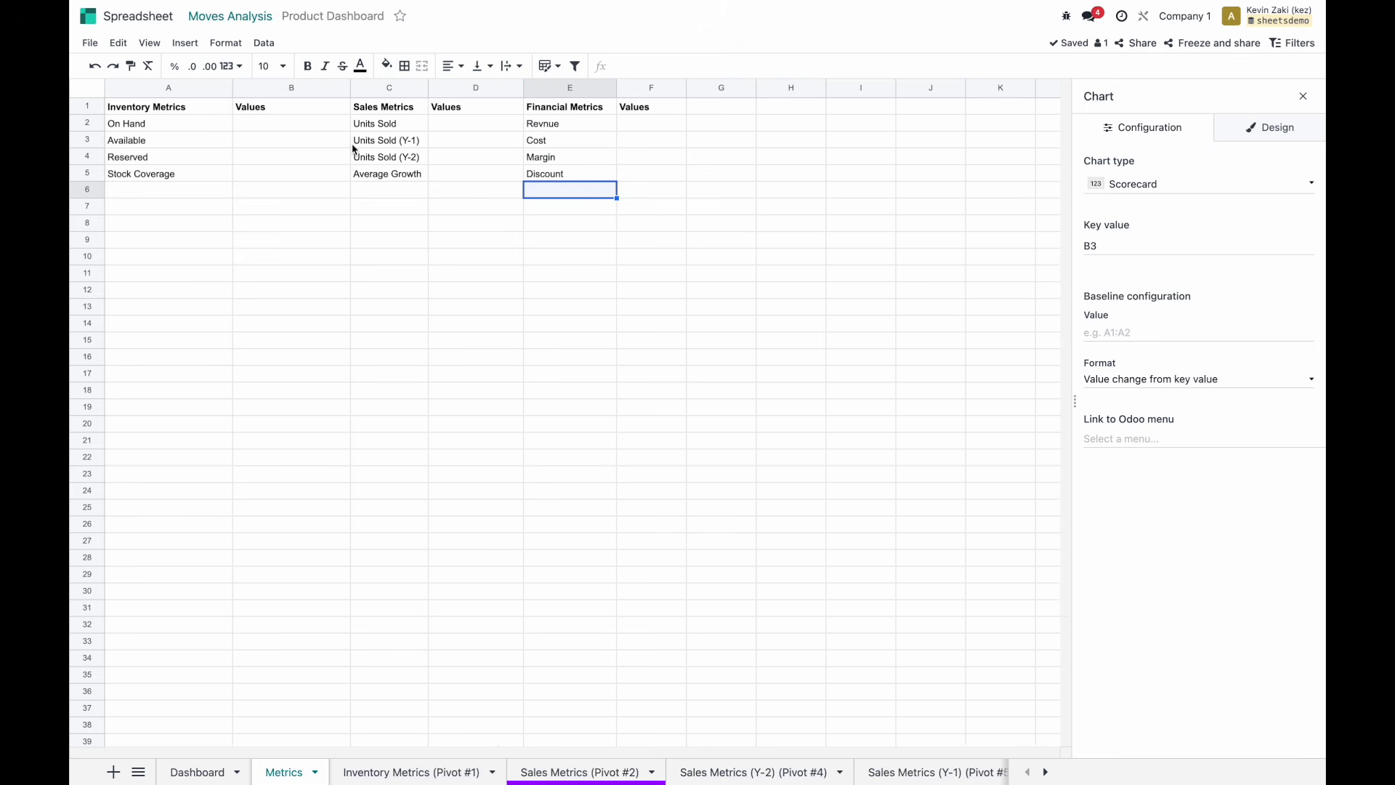
pyautogui.click(283, 125)
pyautogui.click(190, 121)
pyautogui.click(262, 122)
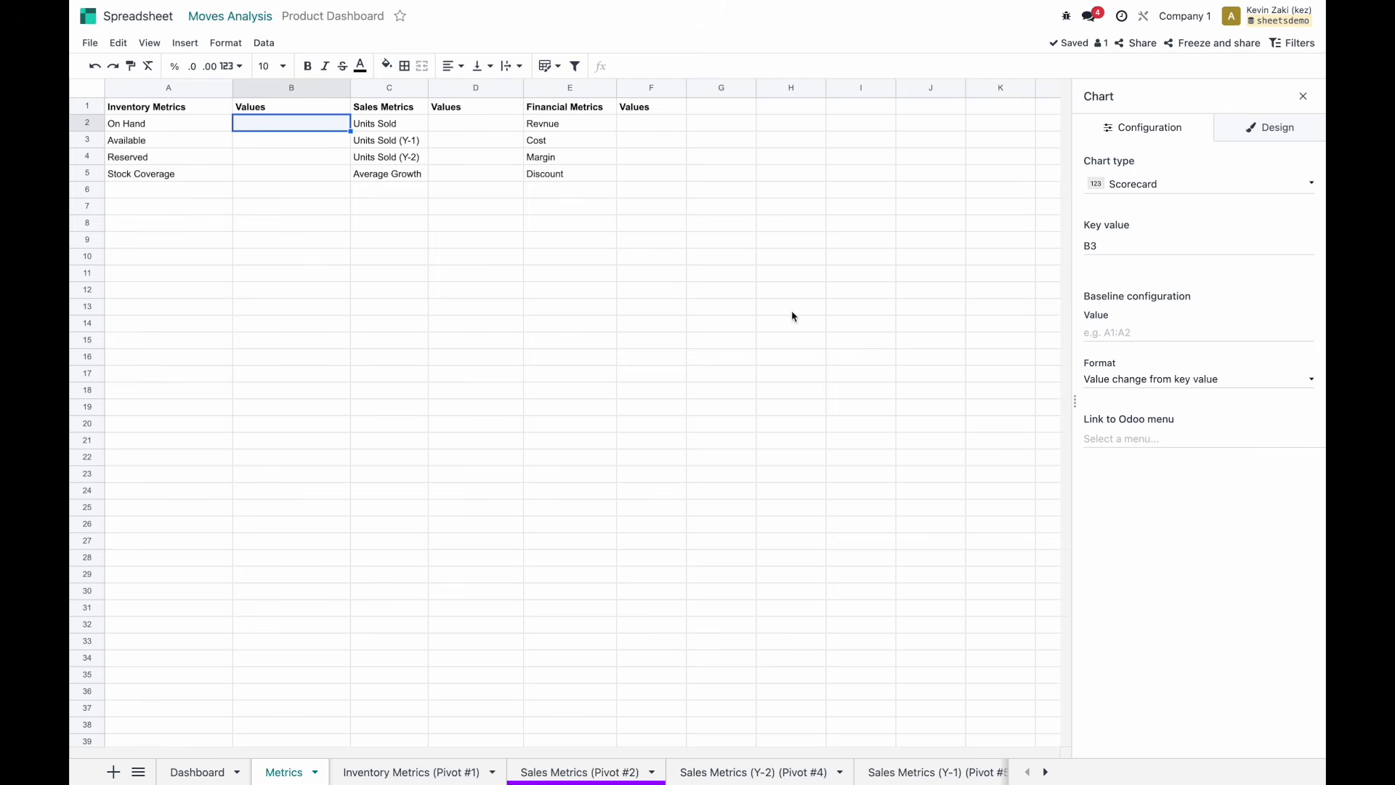
pyautogui.click(430, 773)
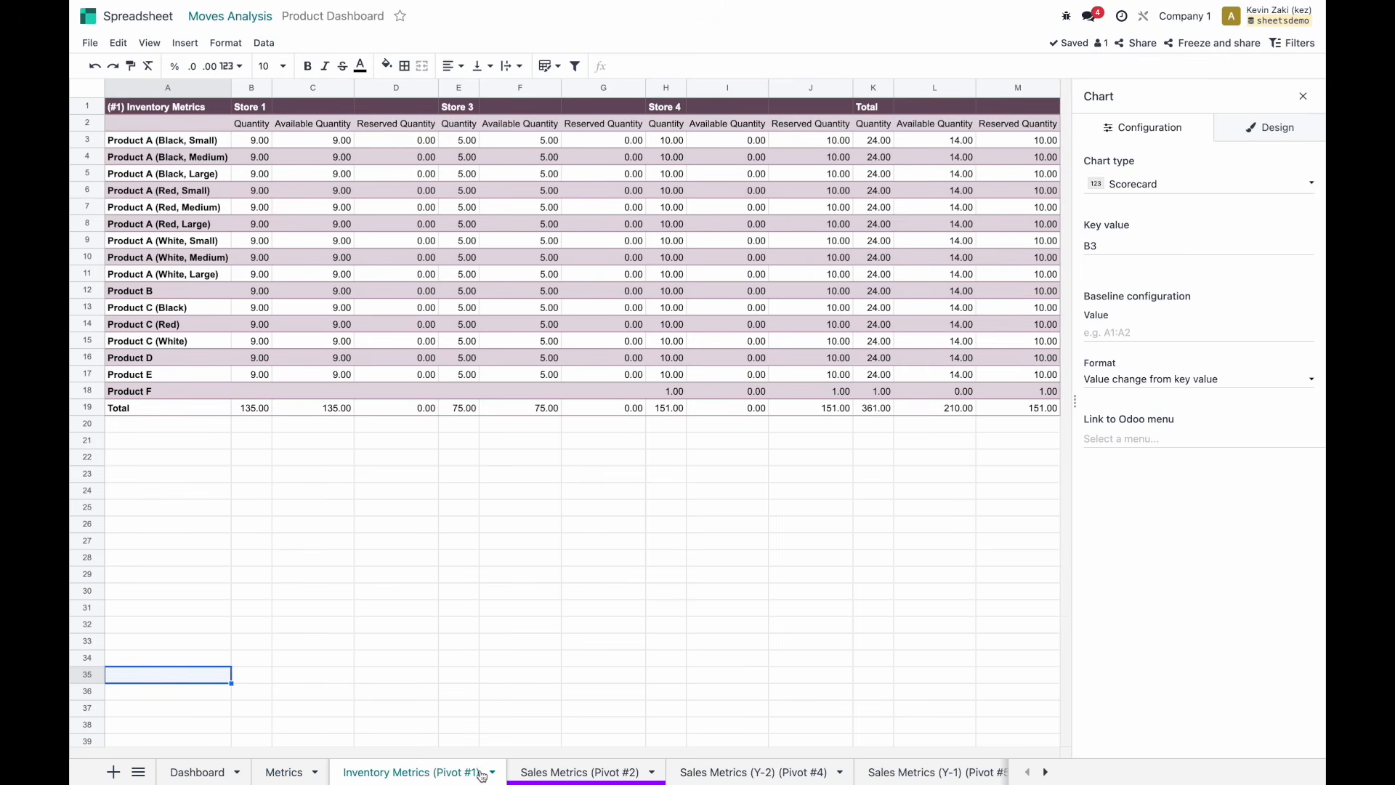
pyautogui.click(363, 348)
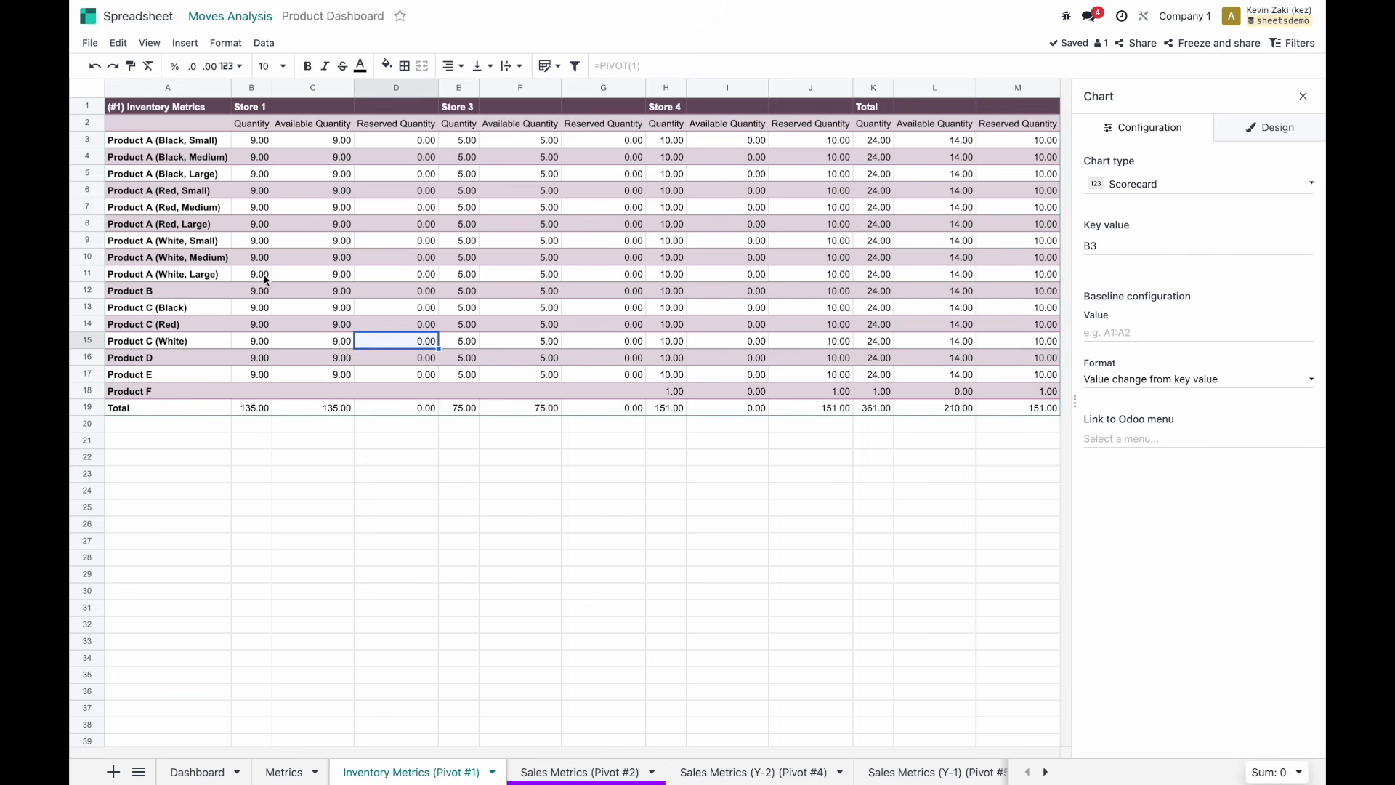
pyautogui.click(238, 262)
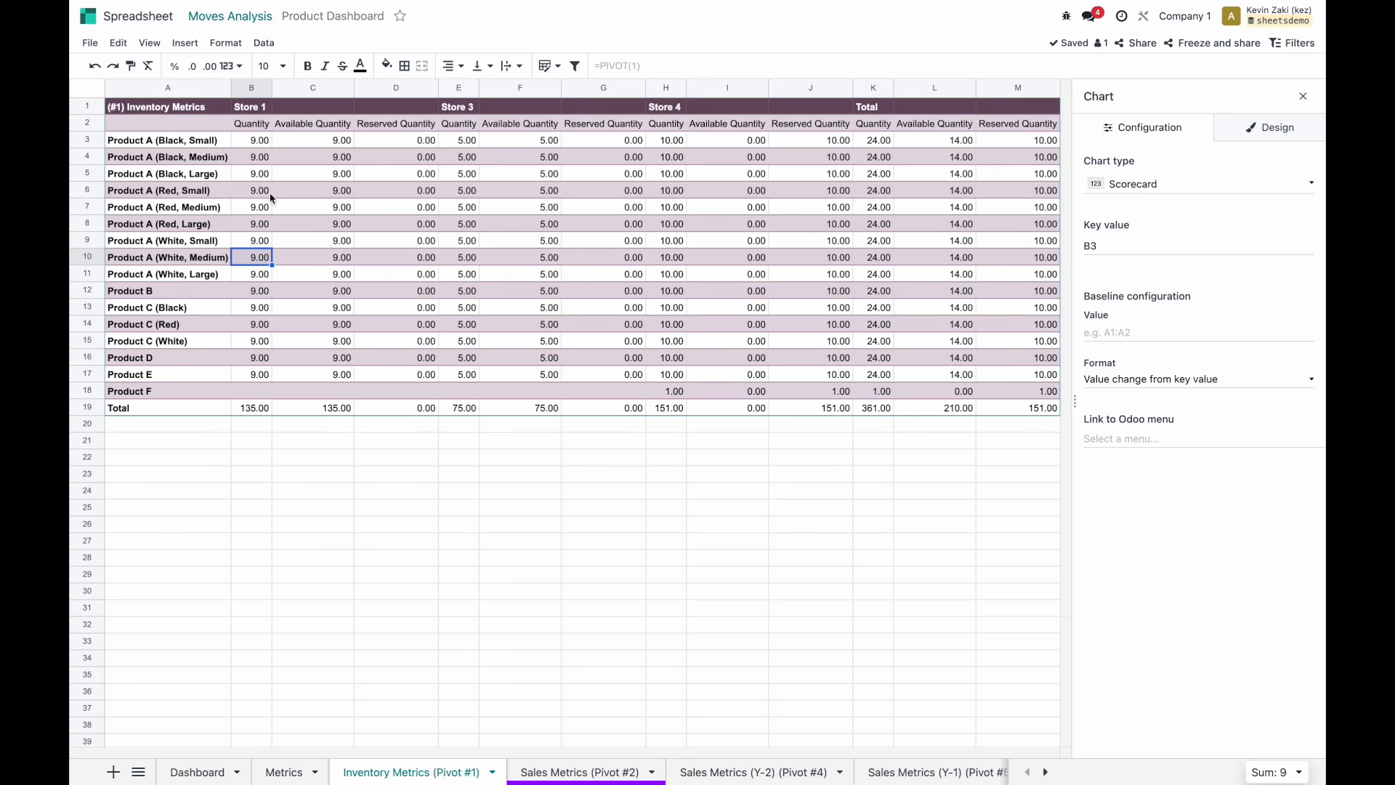
pyautogui.click(283, 771)
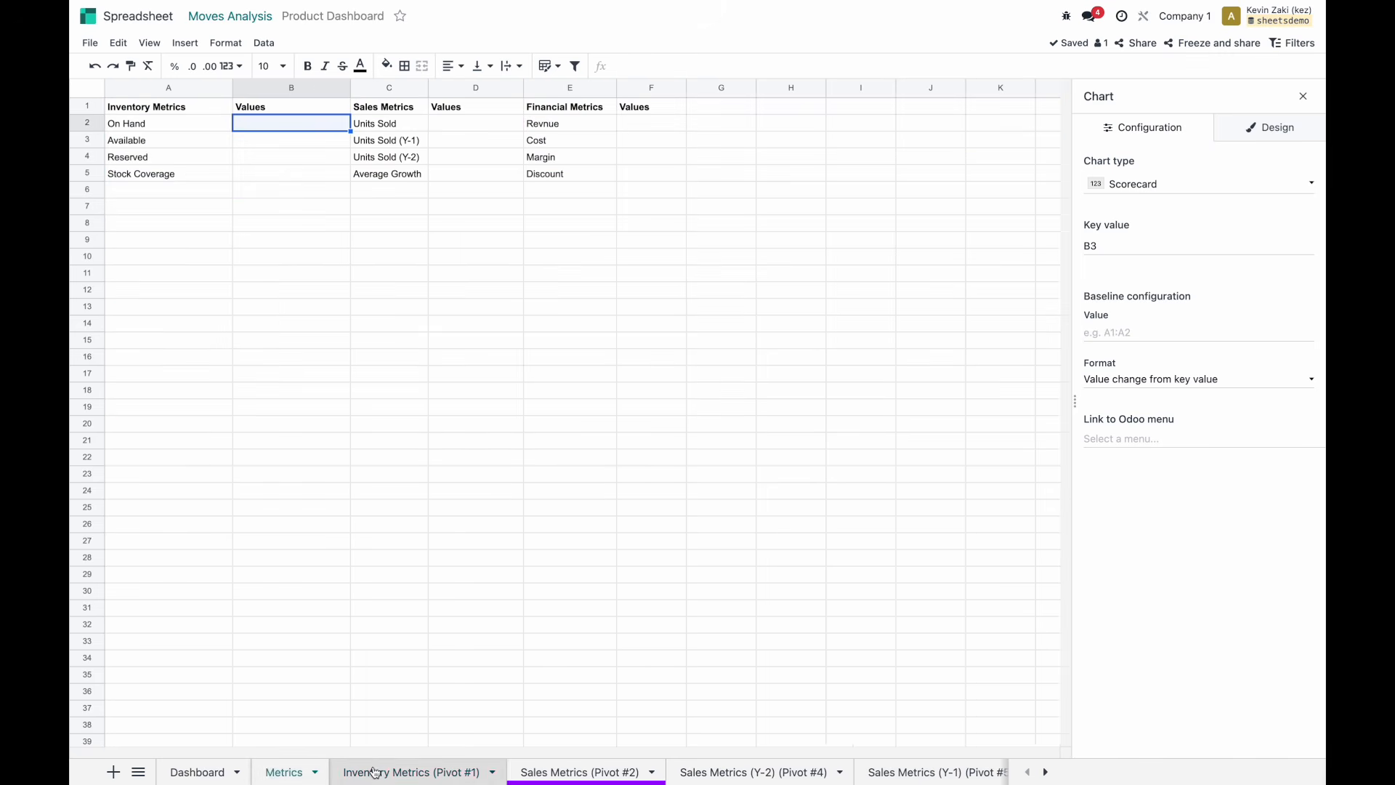
pyautogui.click(374, 771)
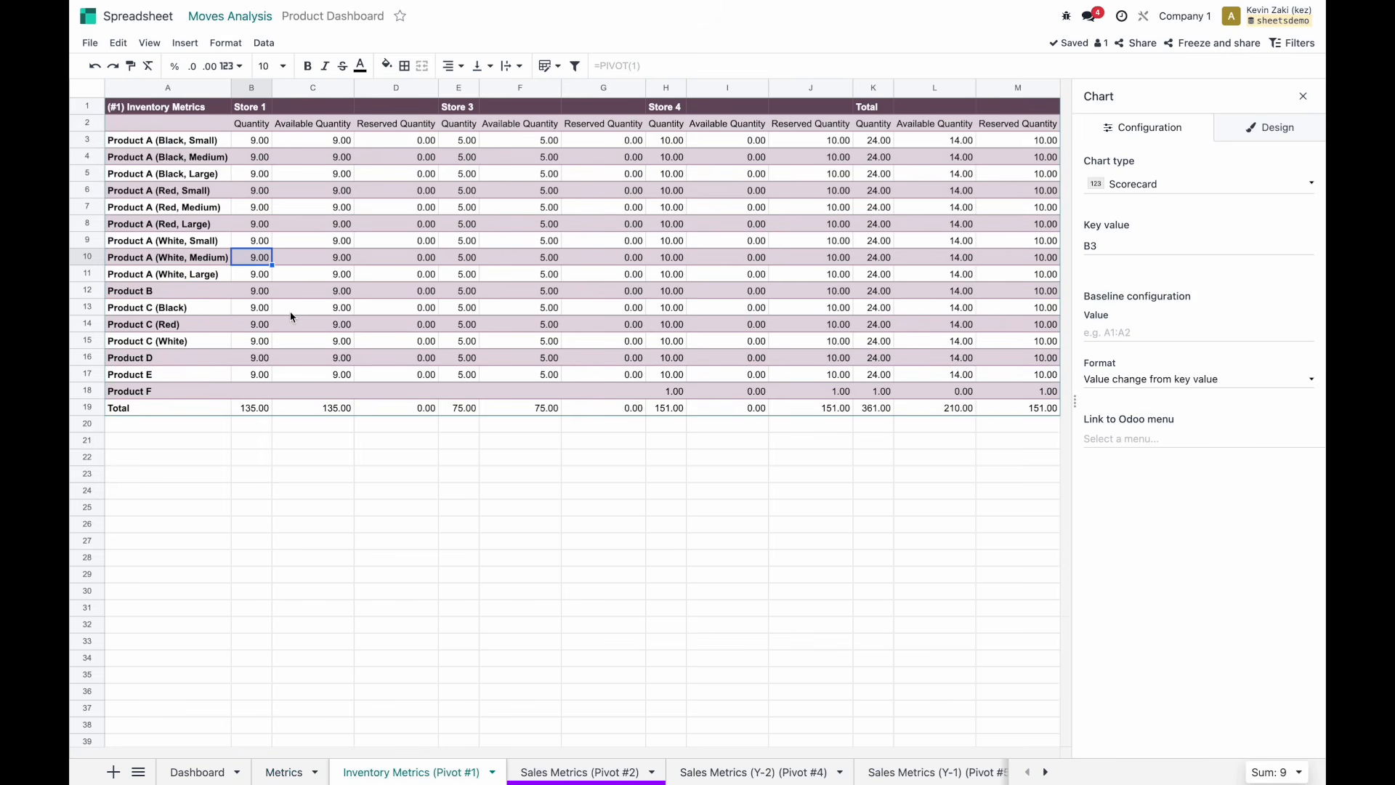
pyautogui.click(250, 138)
pyautogui.click(247, 126)
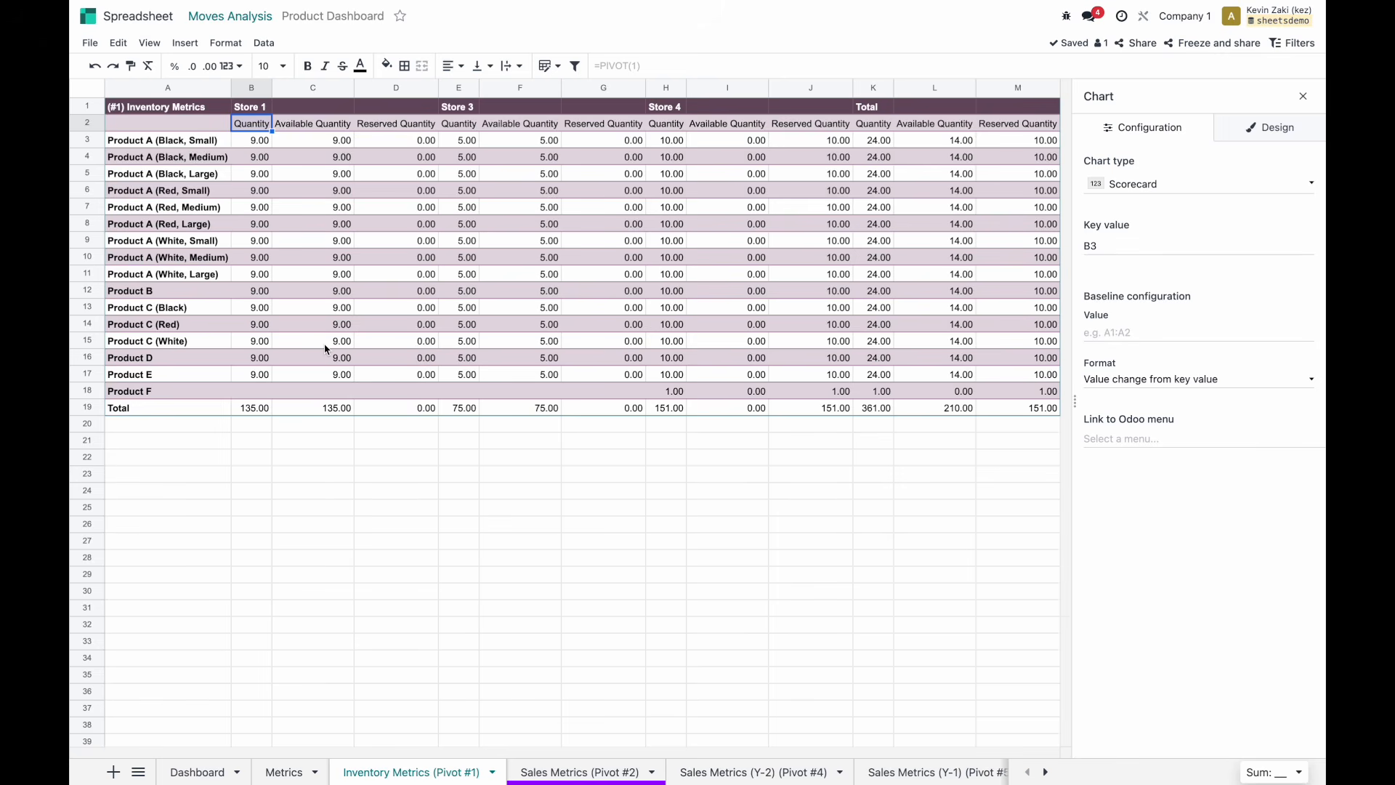
pyautogui.click(263, 411)
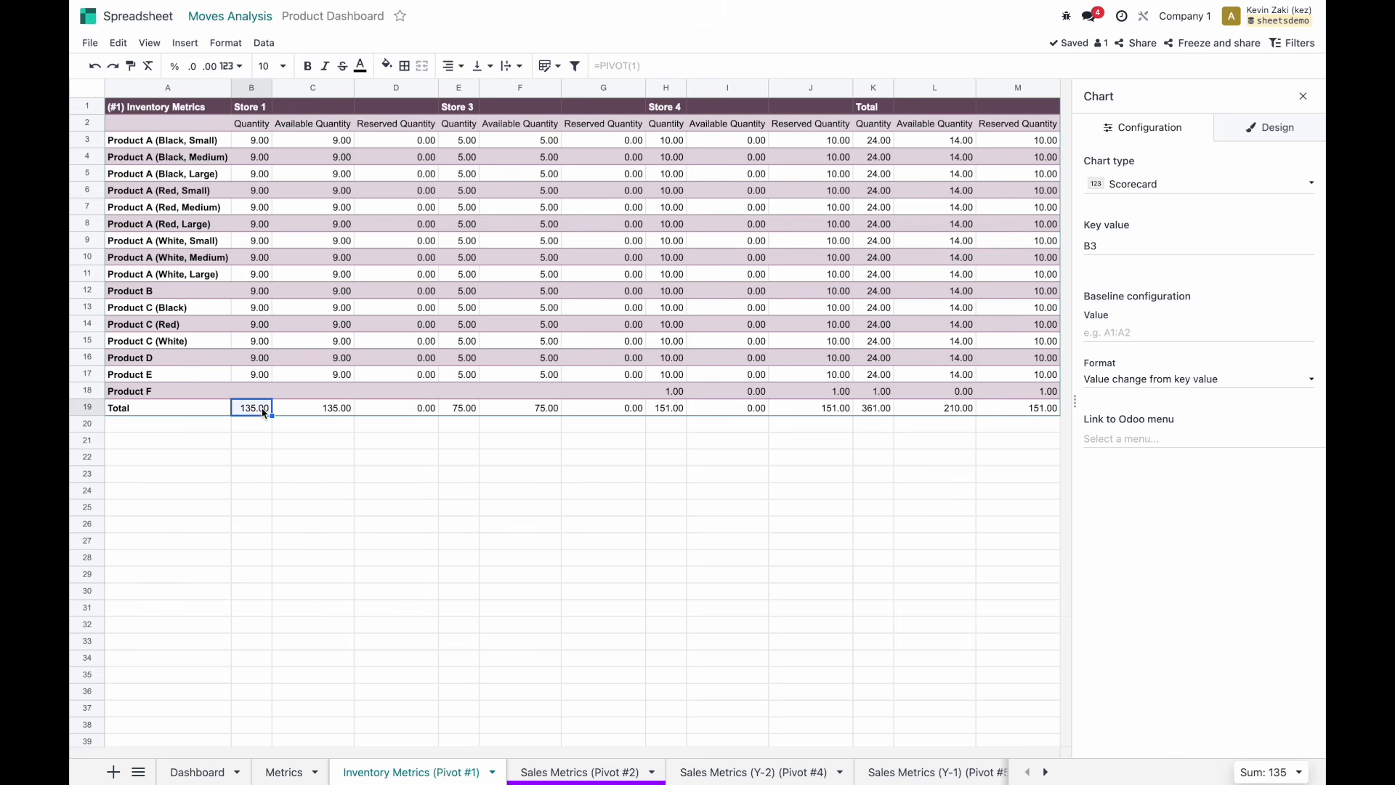
pyautogui.click(294, 771)
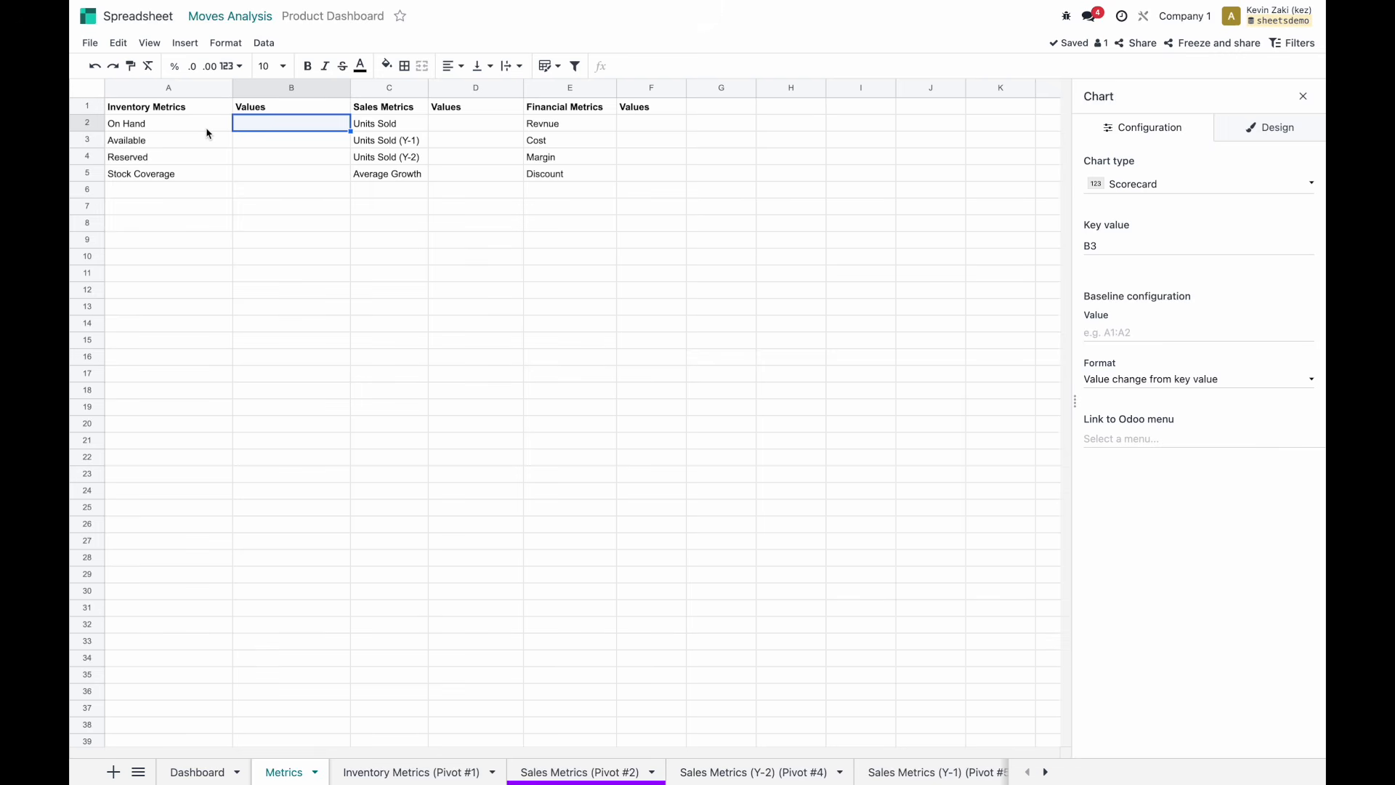
# In B2, start typing =PIVOT.VALUE(1,"quantity:sum", using autocomplete for the function and measure.
pyautogui.write('=pivot')
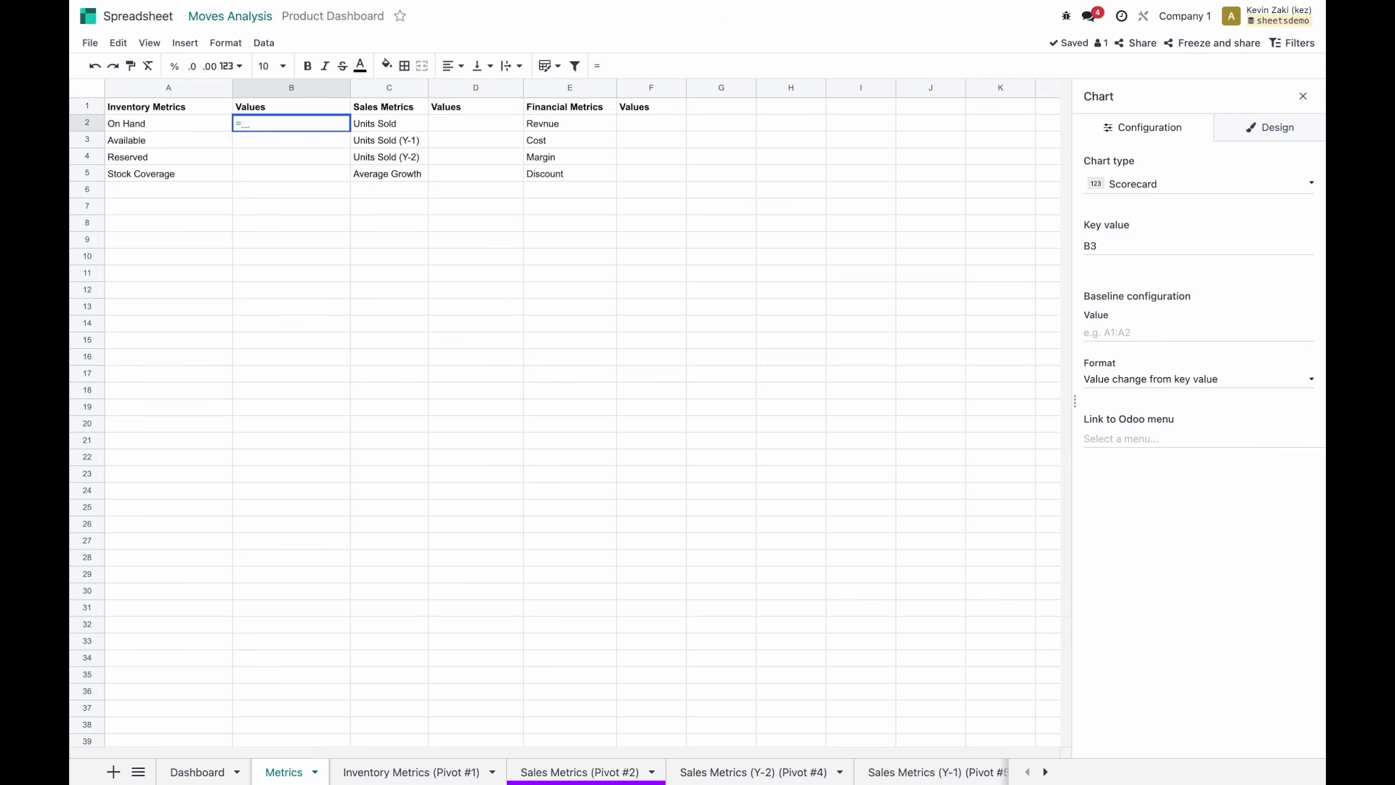
pyautogui.press('Down')
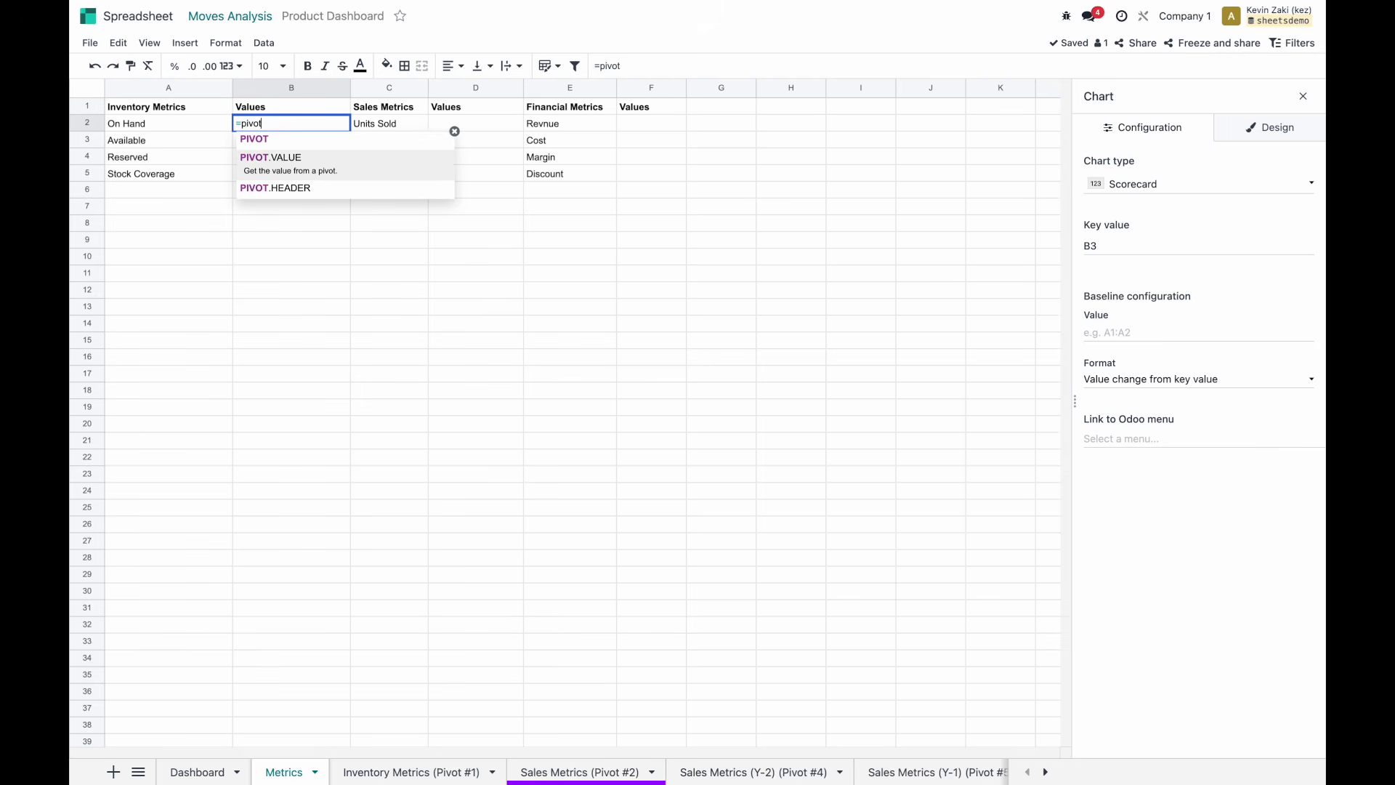
pyautogui.press('Tab')
pyautogui.write('1,')
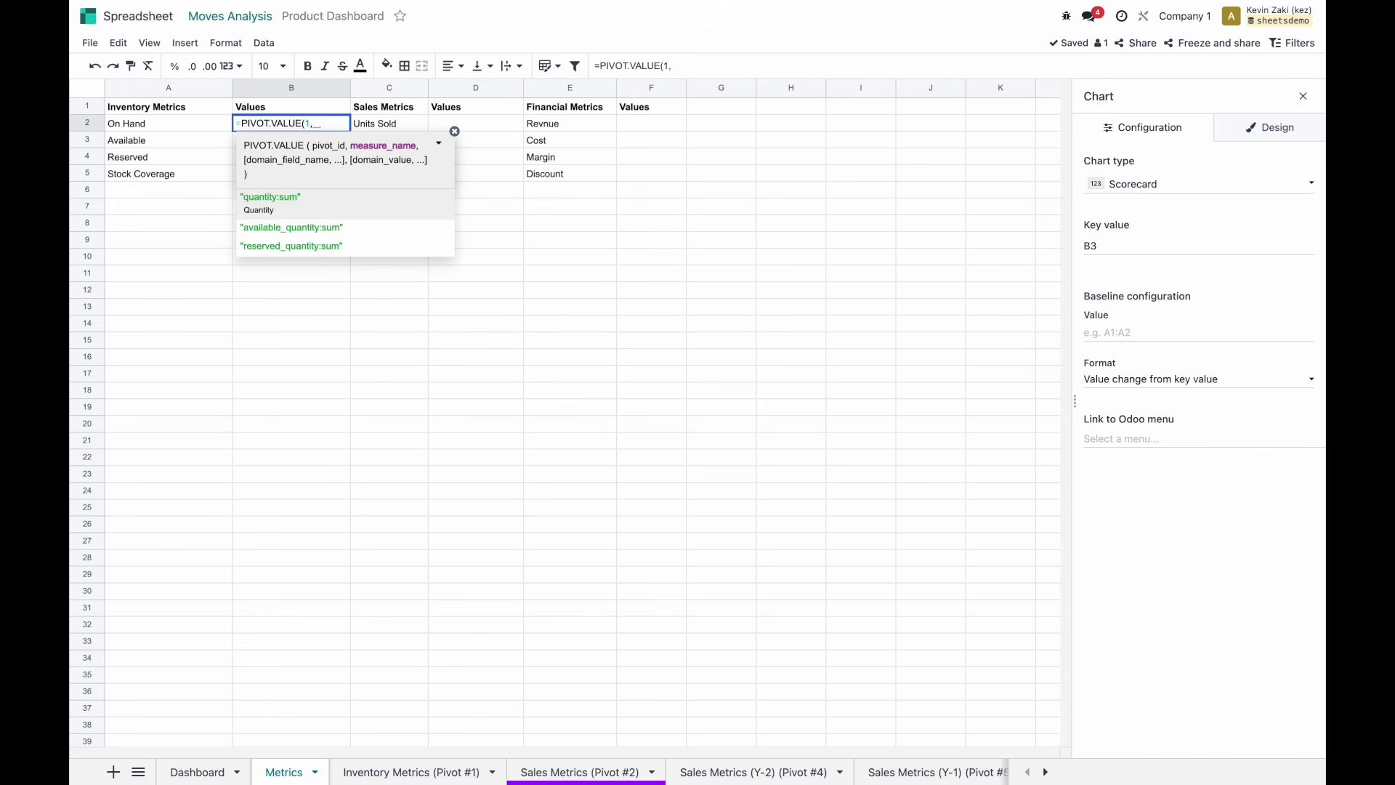
pyautogui.press('Down')
pyautogui.press('Up')
pyautogui.press('Tab')
pyautogui.write(',')
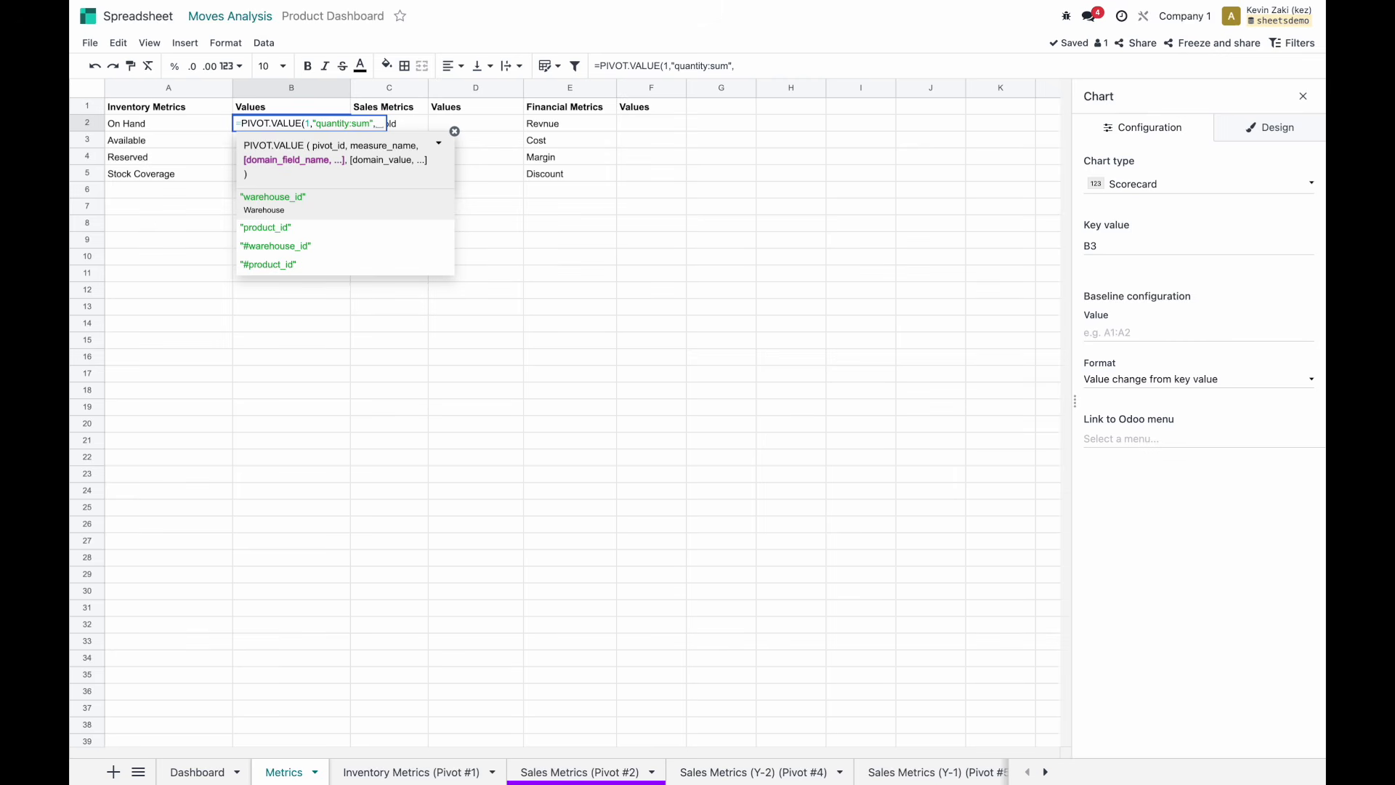
# Complete B2 as =PIVOT.VALUE(1,"quantity:sum") so On Hand shows 361.00.
pyautogui.press('BackSpace')
pyautogui.write(')')
pyautogui.press('Return')
pyautogui.press('Up')
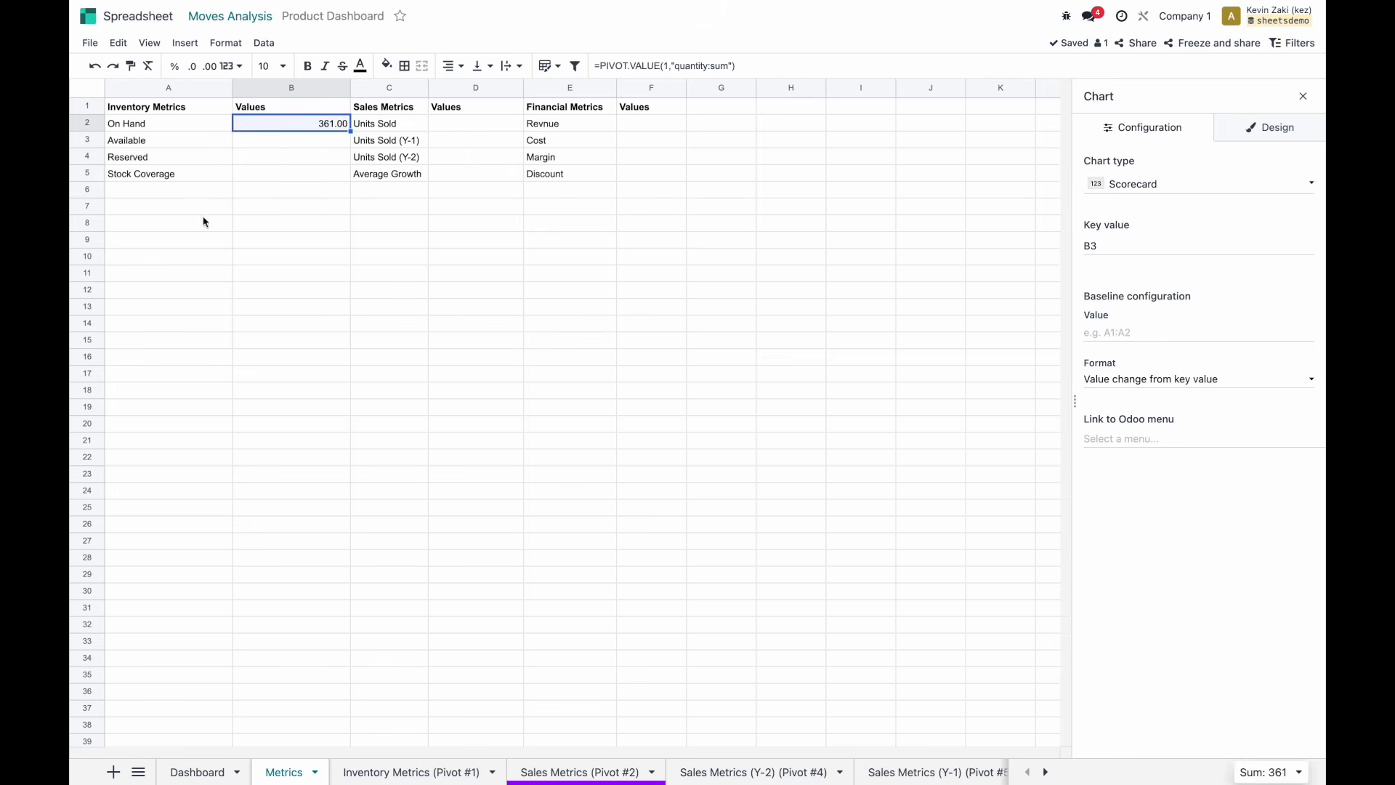
# Confirm the 361.00 total at K19 on the Inventory Metrics pivot, then close the chart panel.
pyautogui.click(383, 763)
pyautogui.hscroll(3, 465, 561)
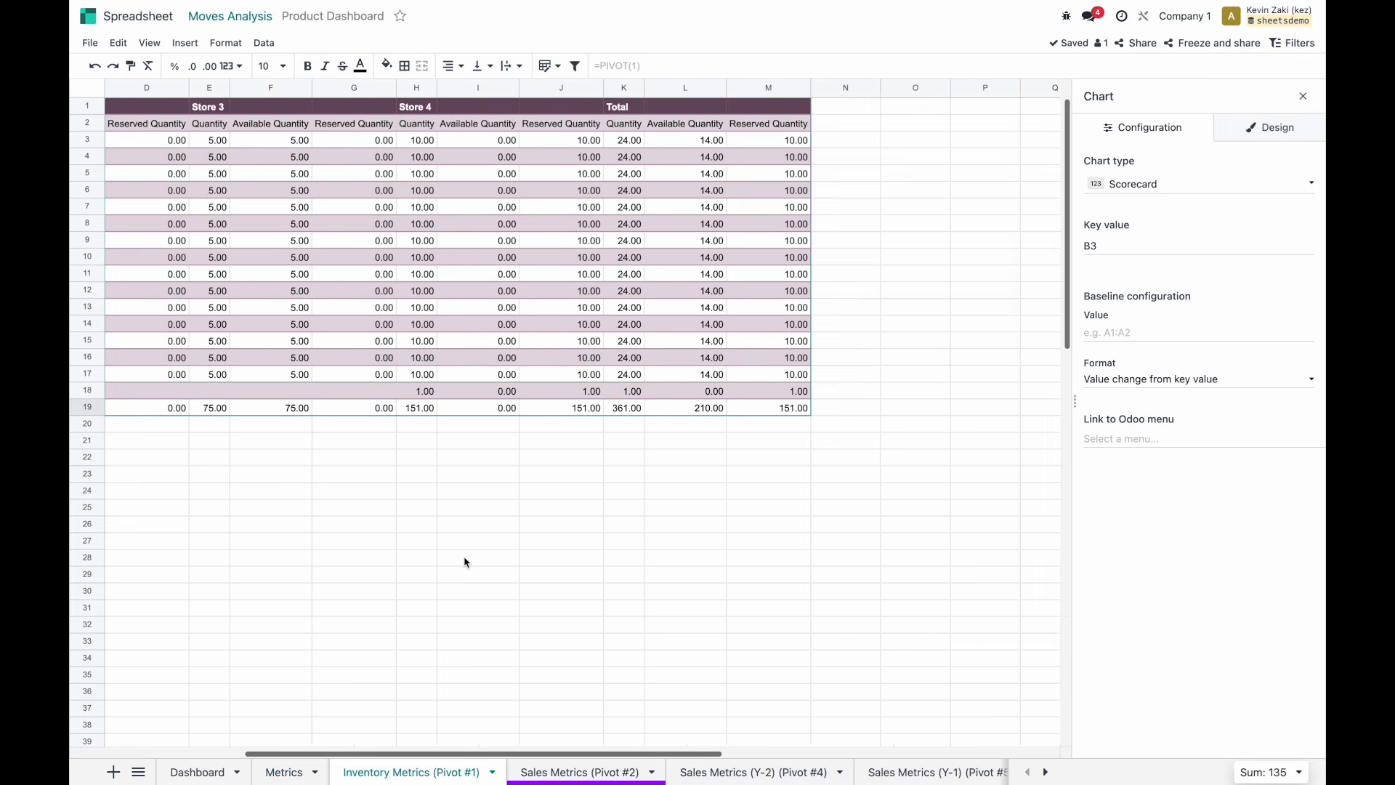
pyautogui.click(629, 408)
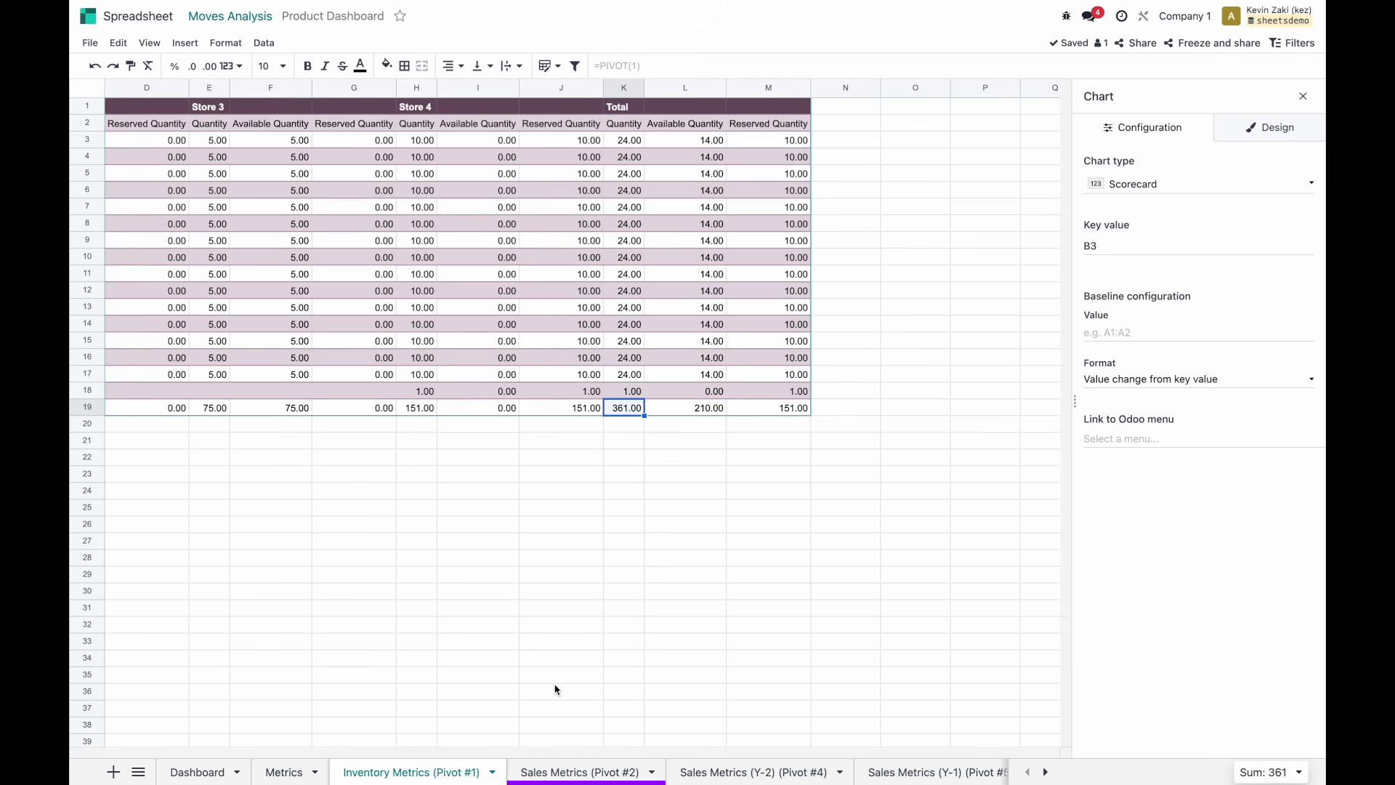
pyautogui.click(283, 771)
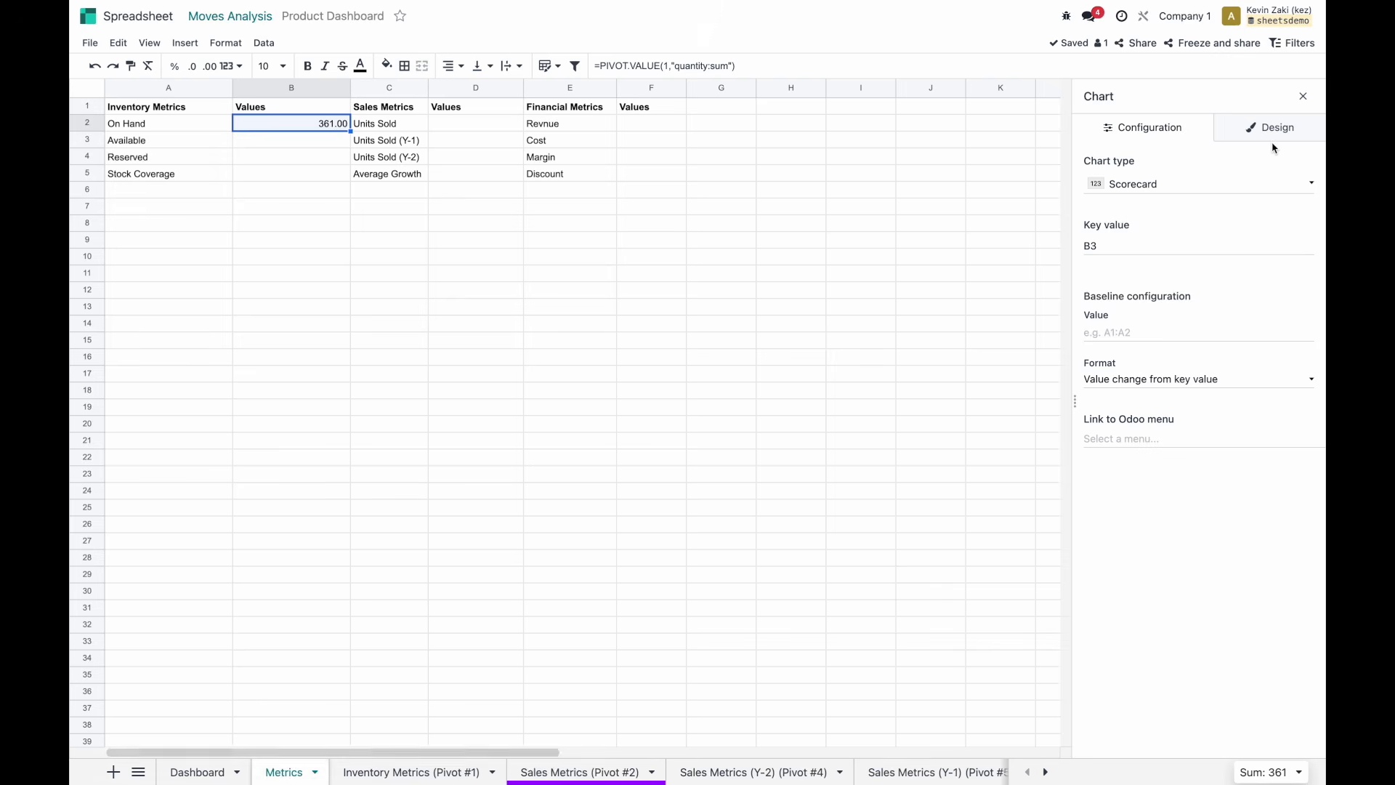
pyautogui.click(1303, 96)
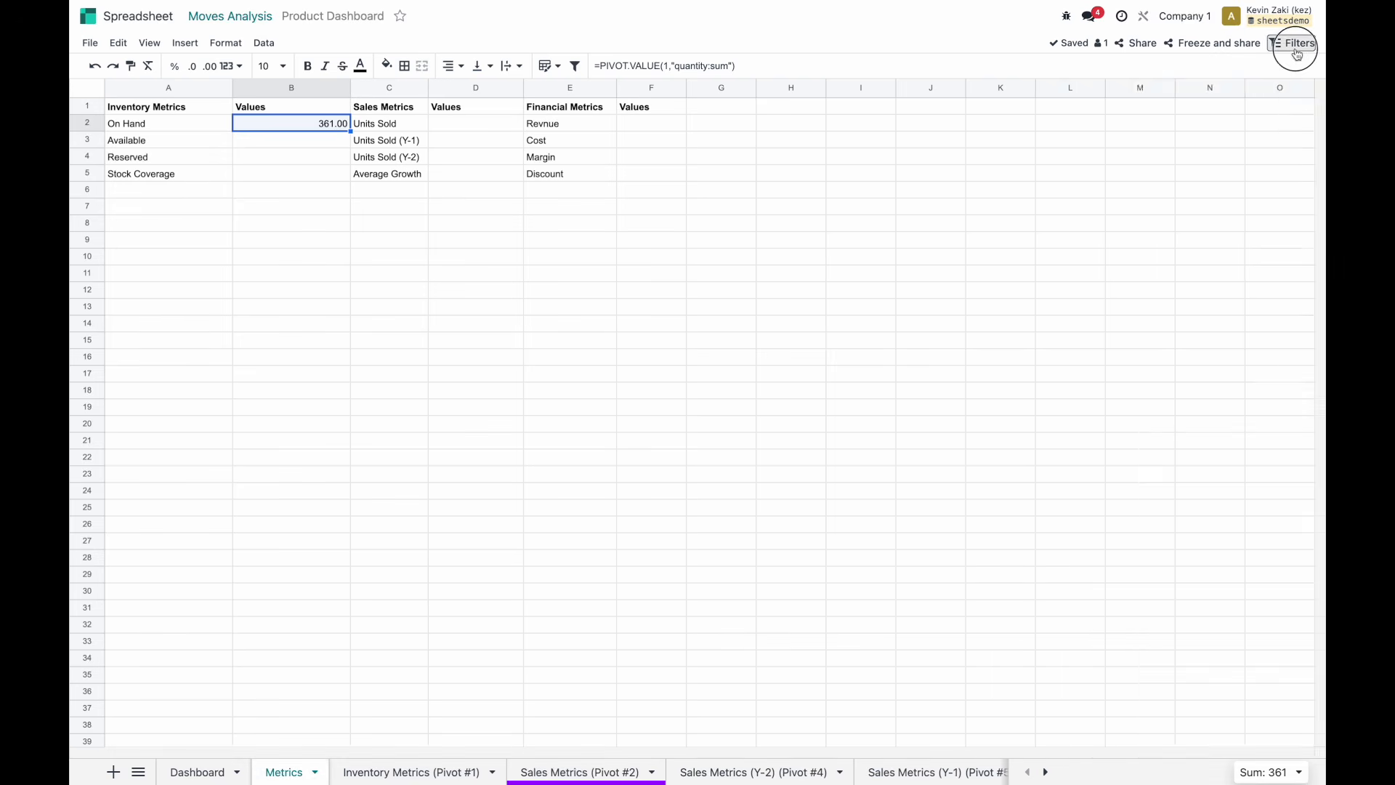
# Filter the data to Product A (Black, Small) and check the pivot's filtered total in K4.
pyautogui.click(1292, 44)
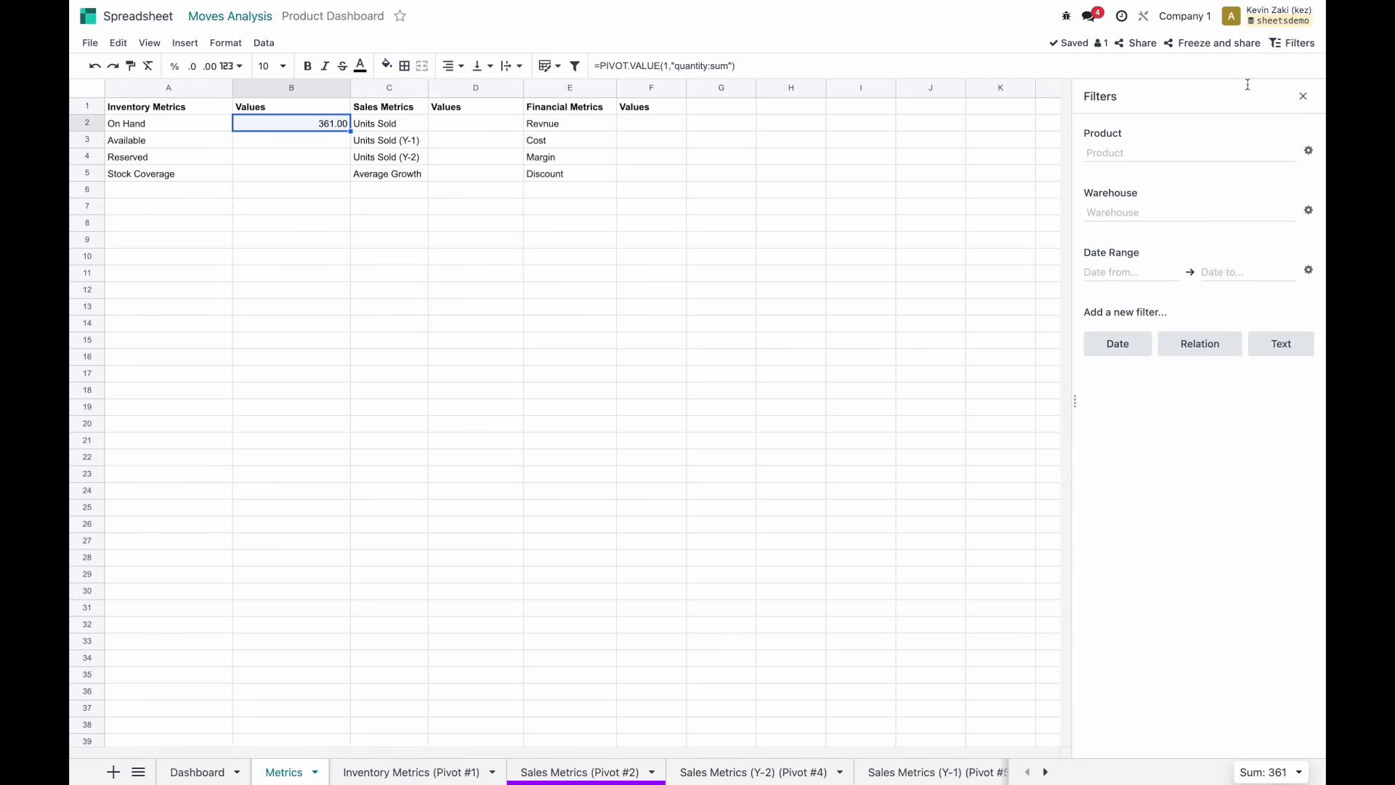
pyautogui.click(1143, 153)
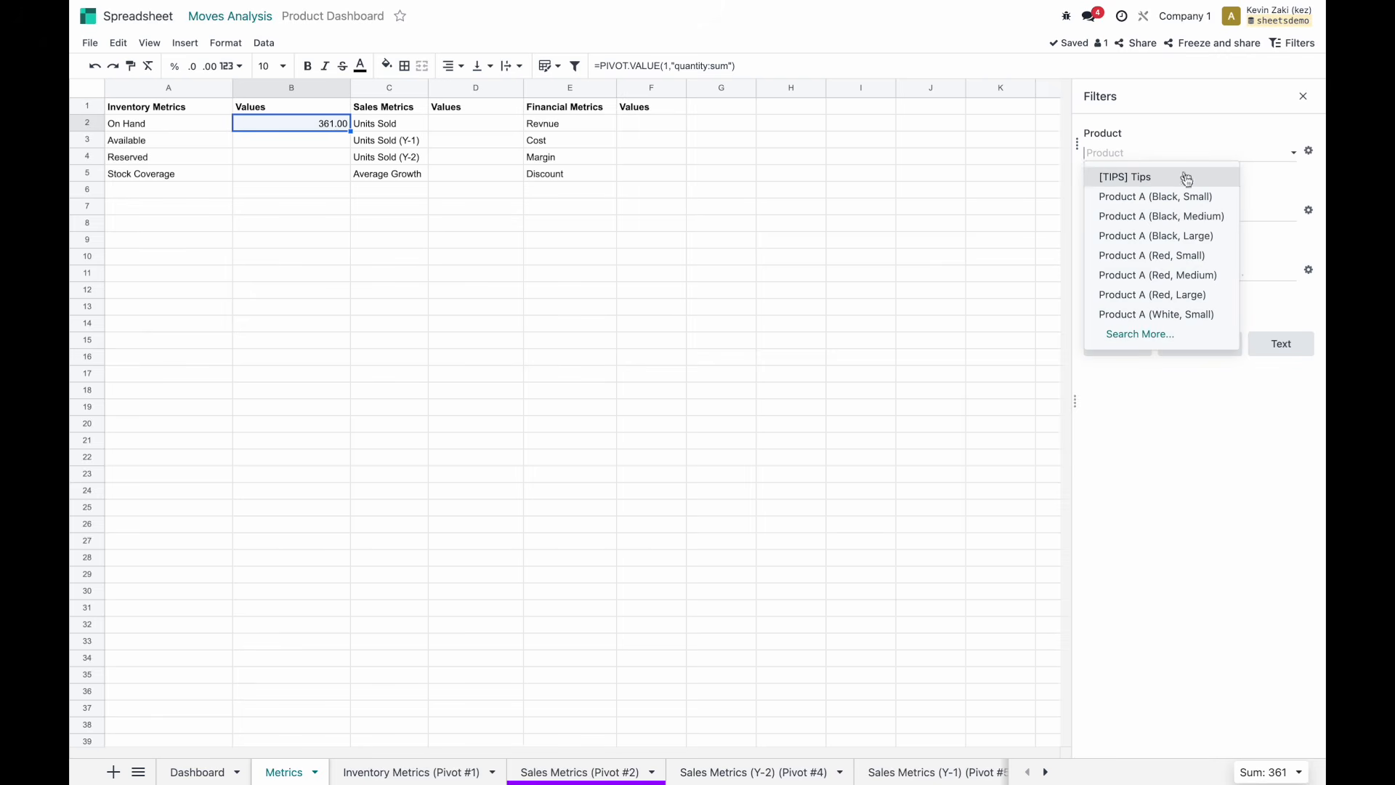
pyautogui.click(1152, 199)
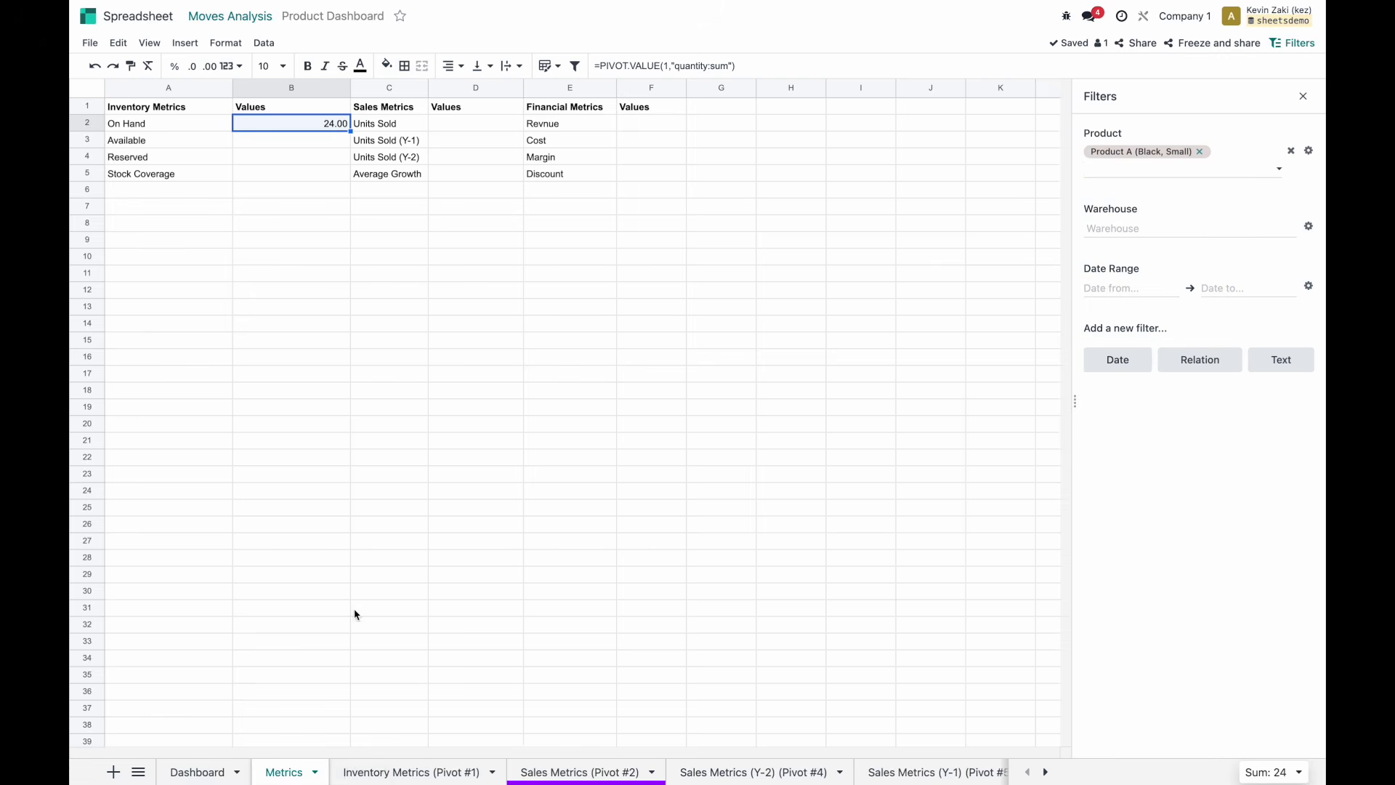
pyautogui.click(375, 770)
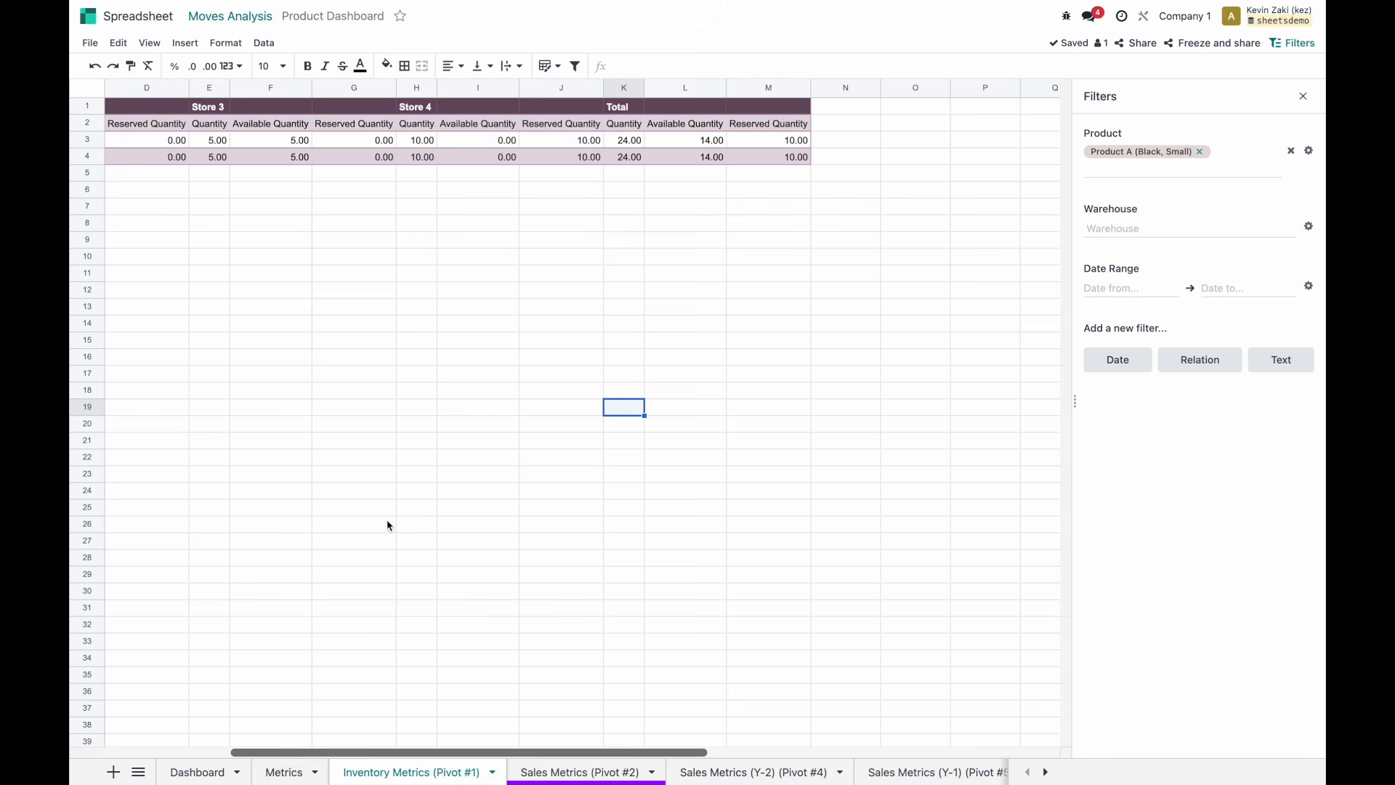
pyautogui.click(622, 161)
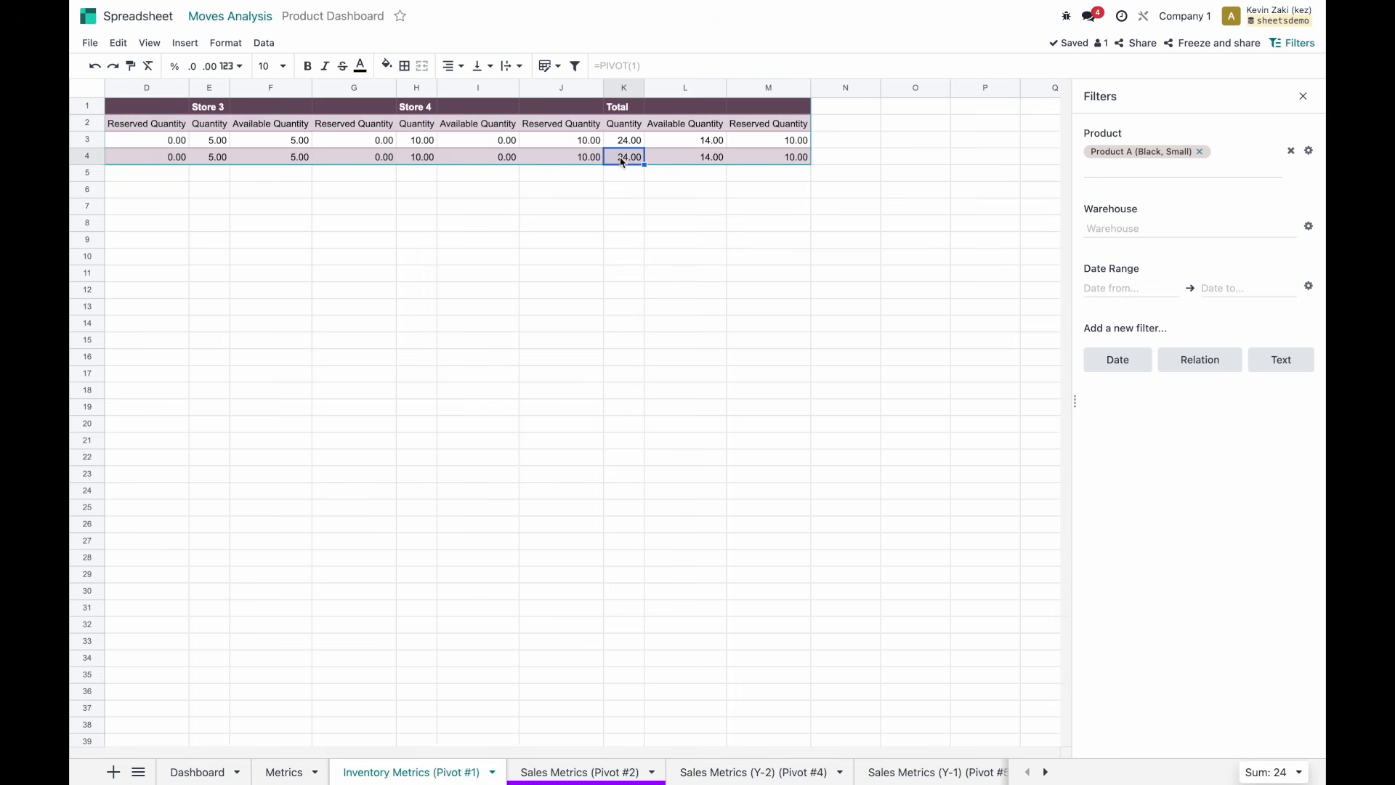
# Limit the warehouse filter to Store 1, then return to Metrics and select the Available cell.
pyautogui.click(1161, 222)
pyautogui.click(1138, 251)
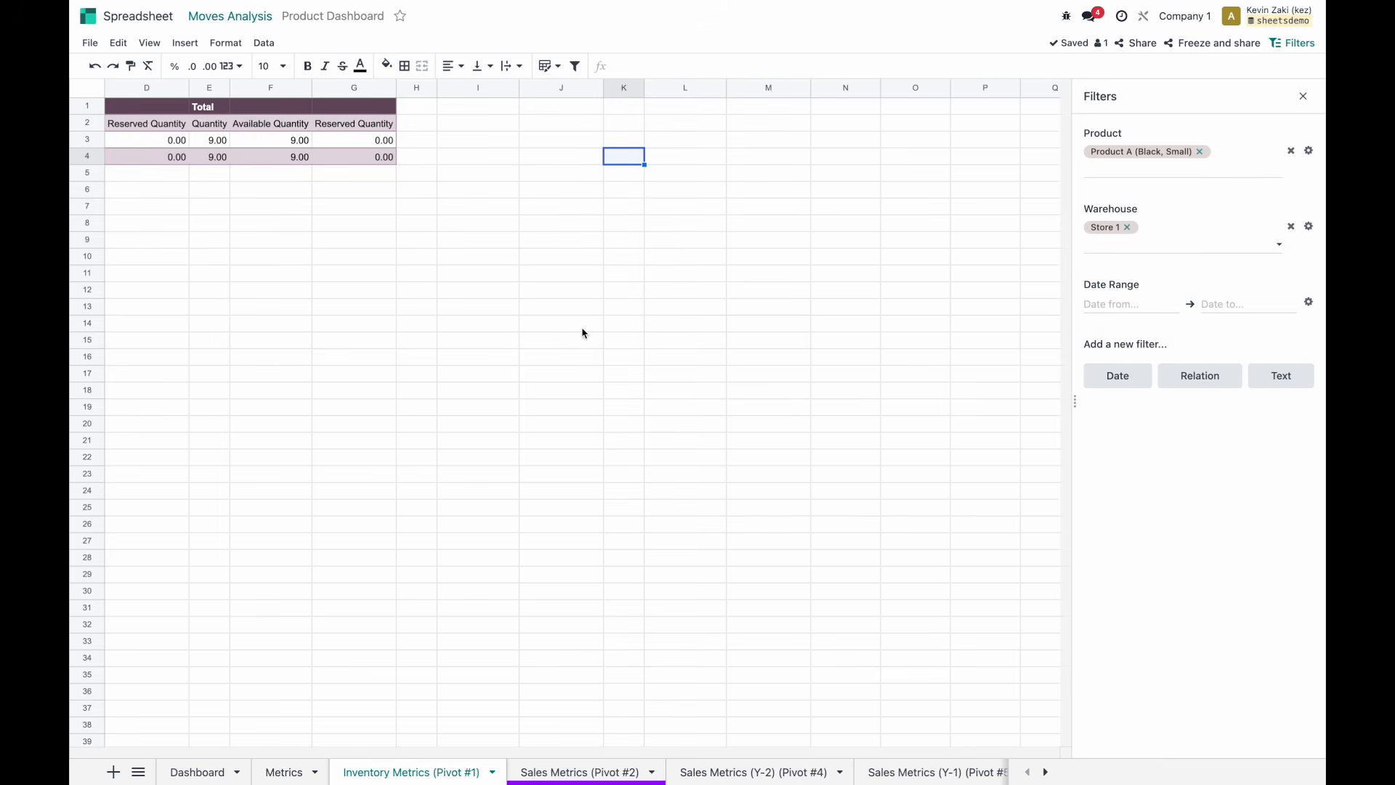
pyautogui.hscroll(-1, 277, 411)
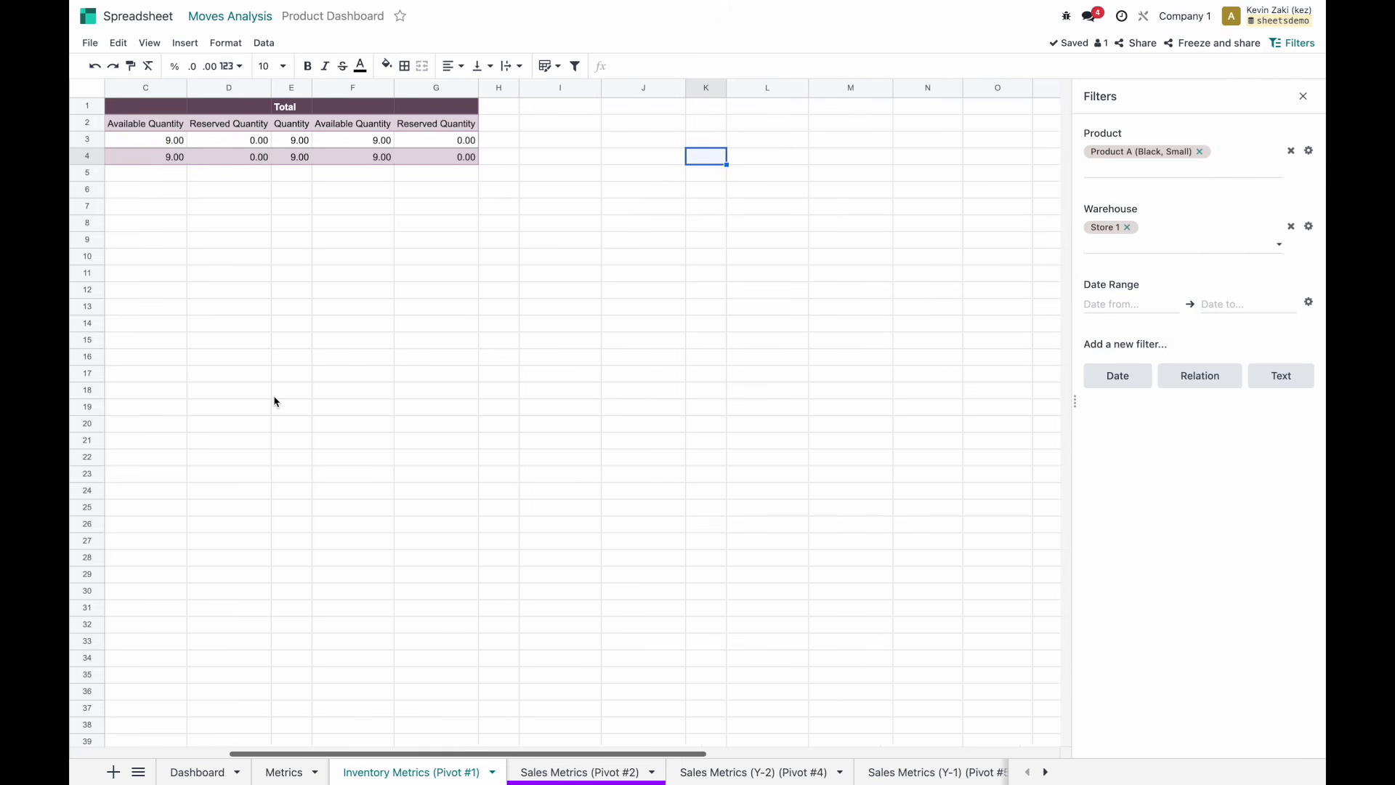
pyautogui.click(281, 772)
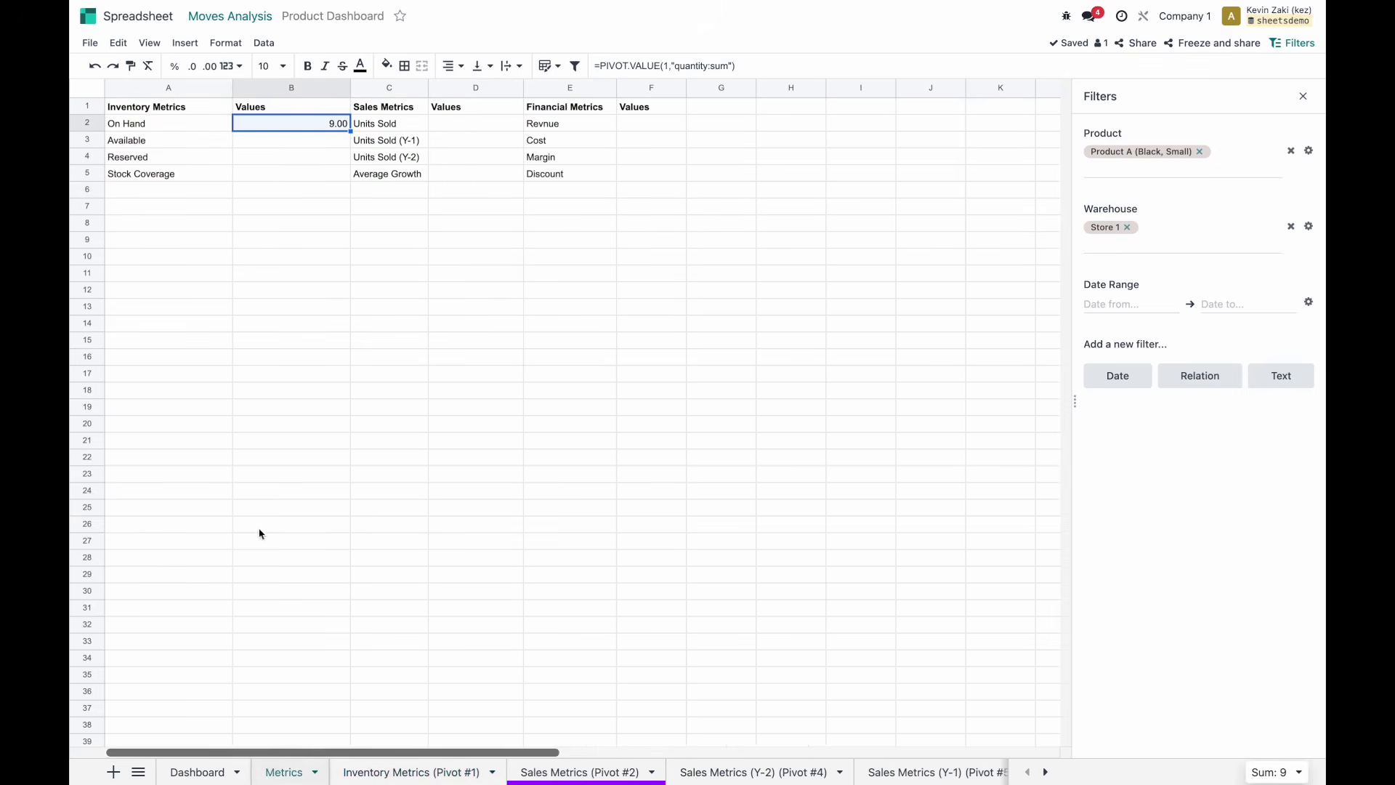
pyautogui.click(311, 143)
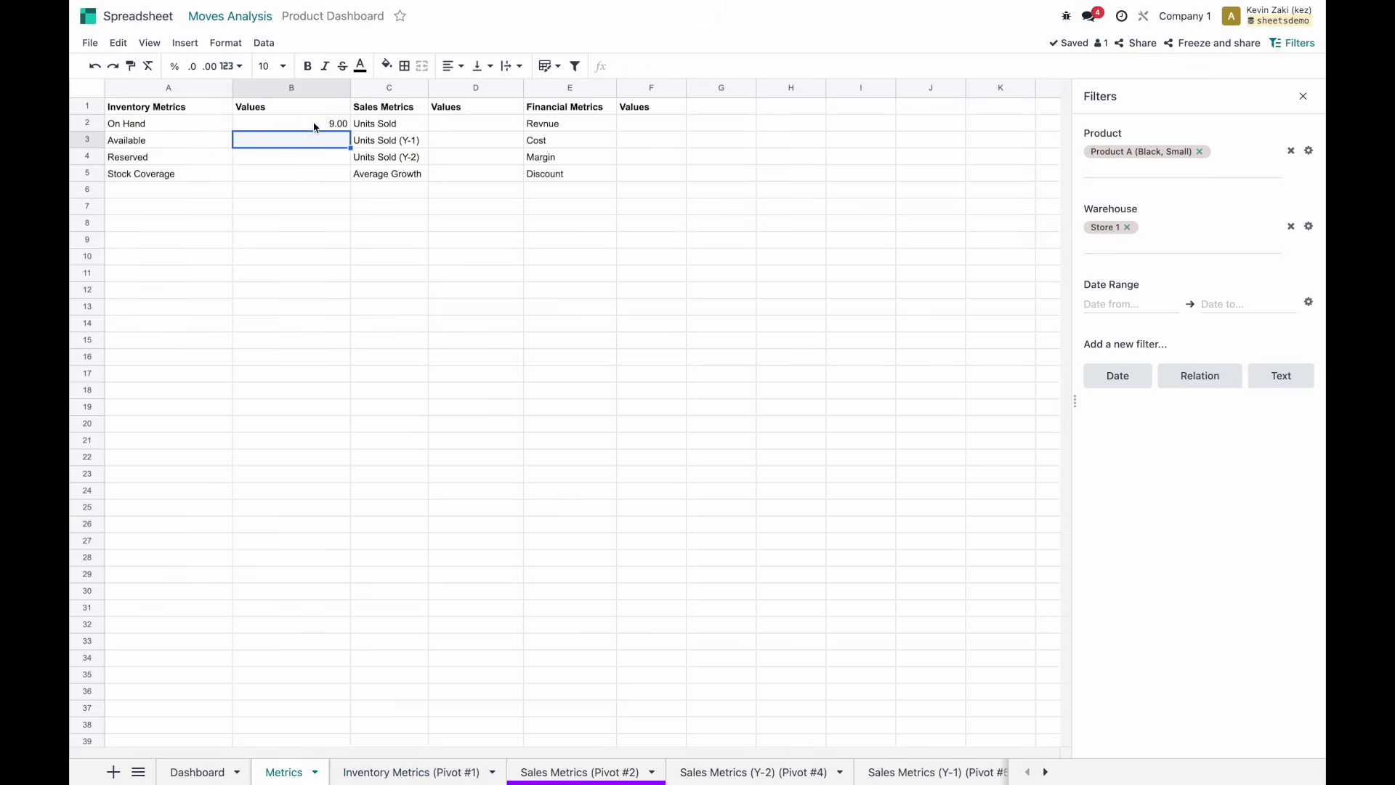
# Enter =PIVOT.VALUE(1,"available_quantity:sum") in B3 for Available.
pyautogui.click(316, 129)
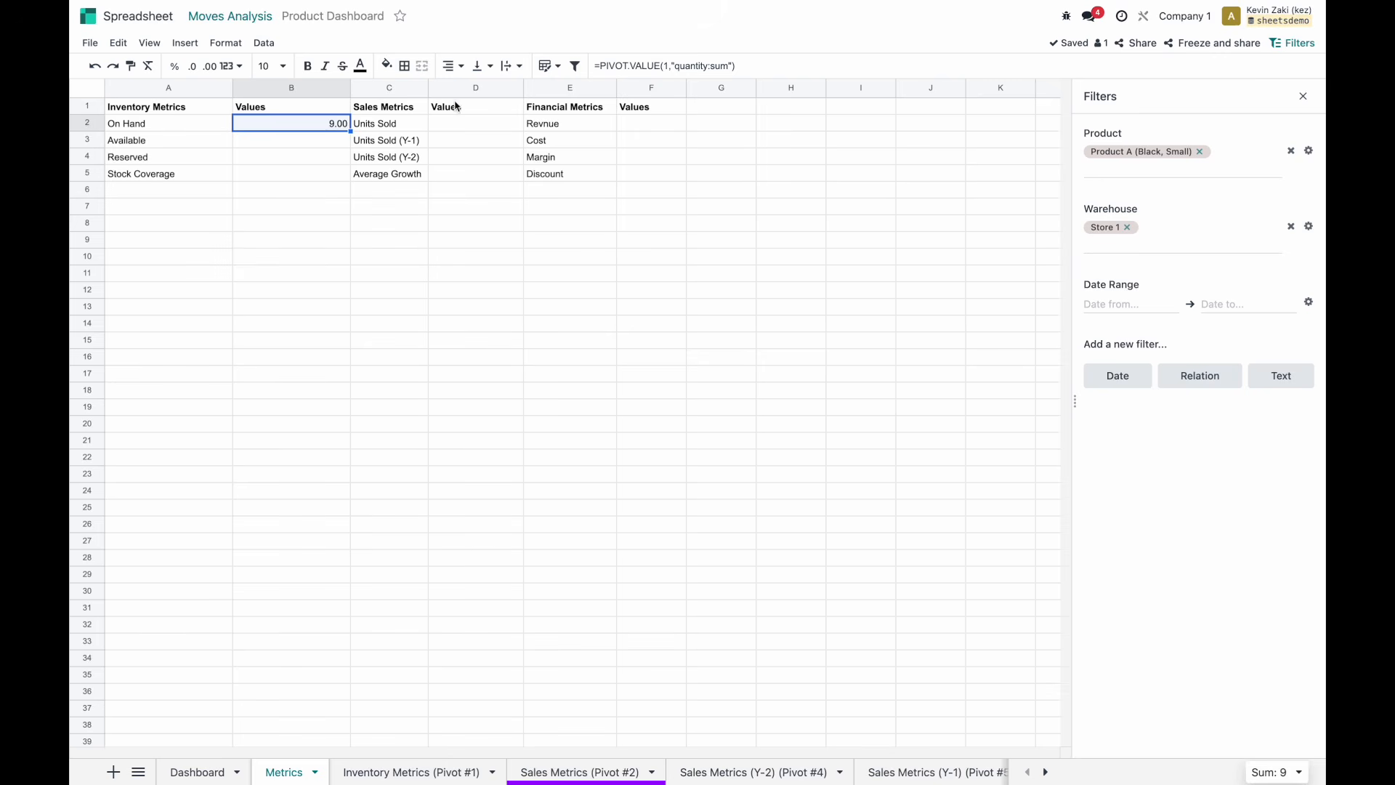
pyautogui.press('Down')
pyautogui.press('Up')
pyautogui.press('Down')
pyautogui.write('=pivot.v')
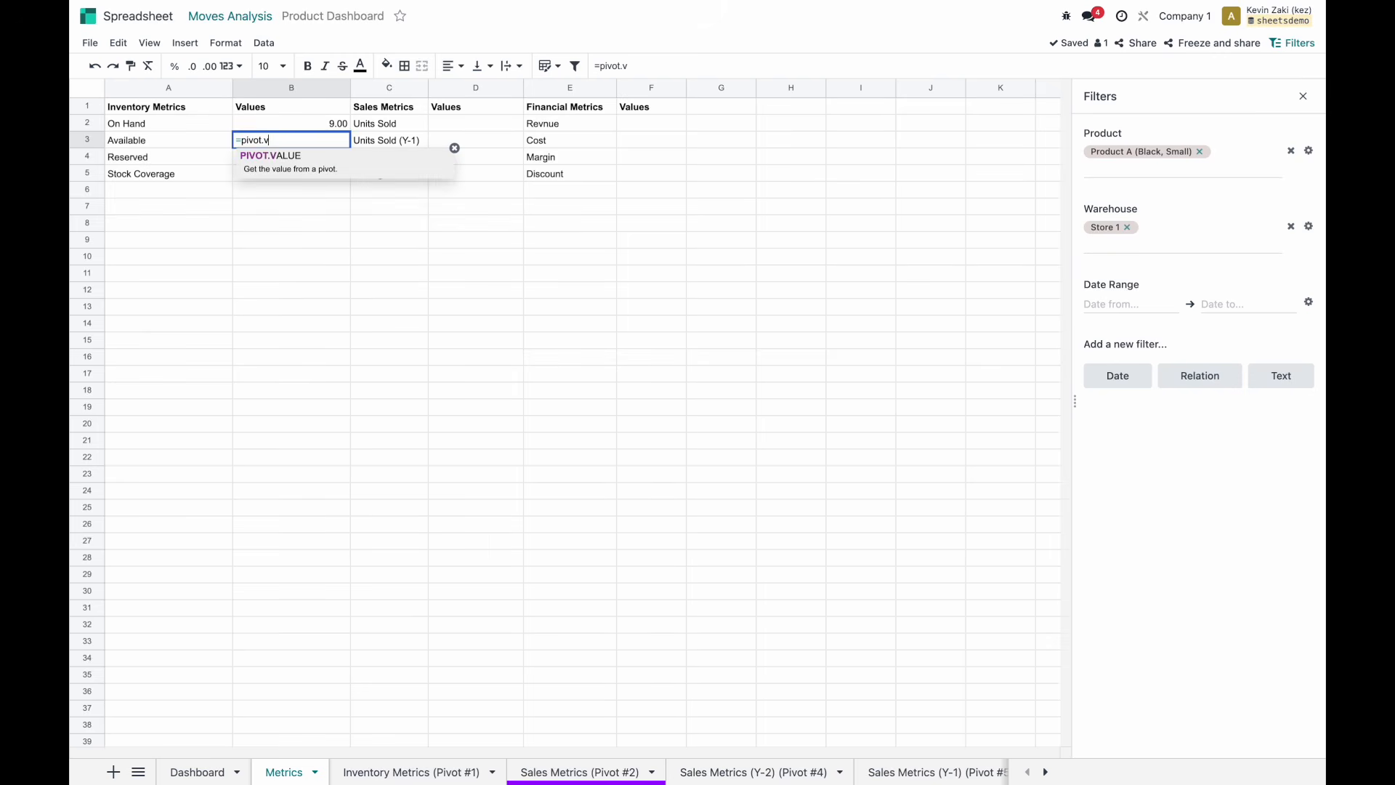
pyautogui.press('Tab')
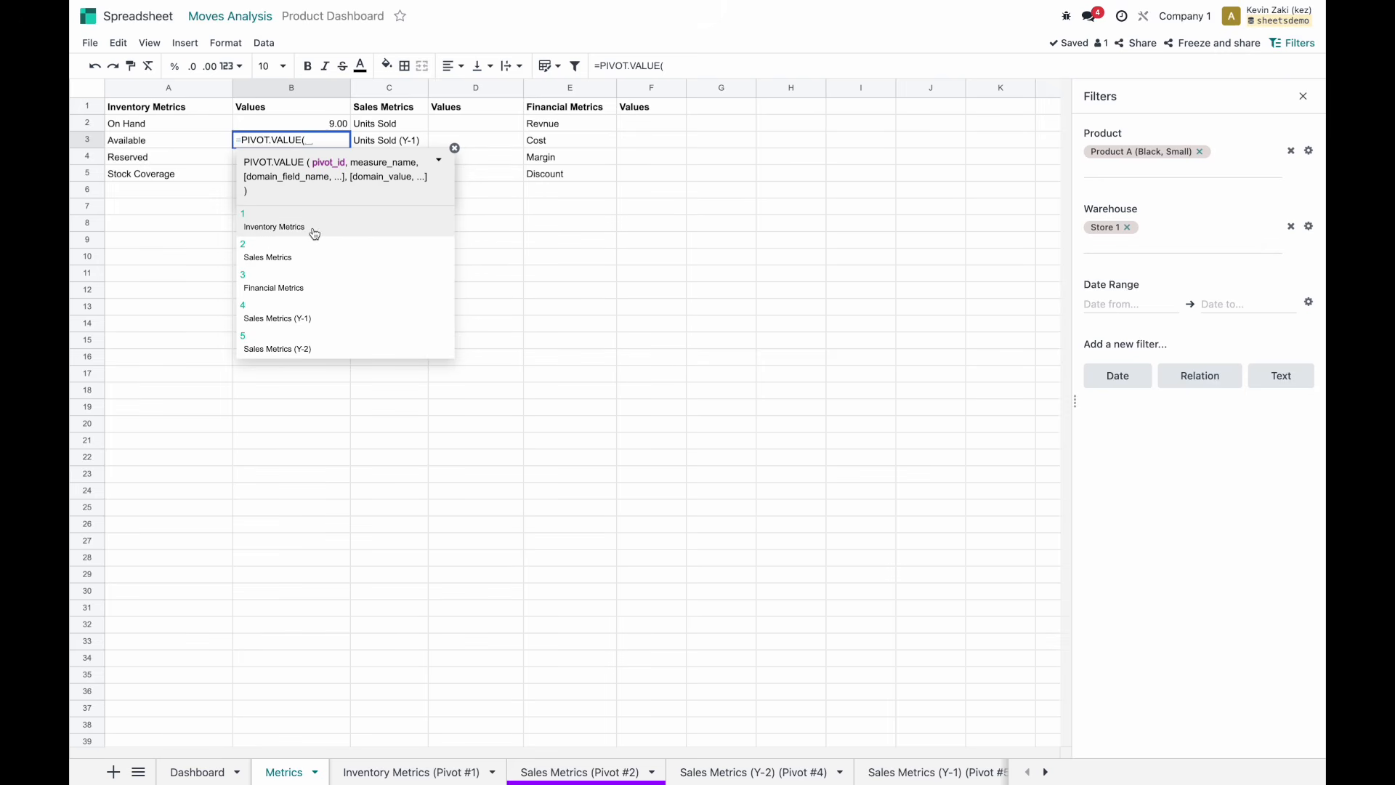
pyautogui.click(274, 220)
pyautogui.write(',')
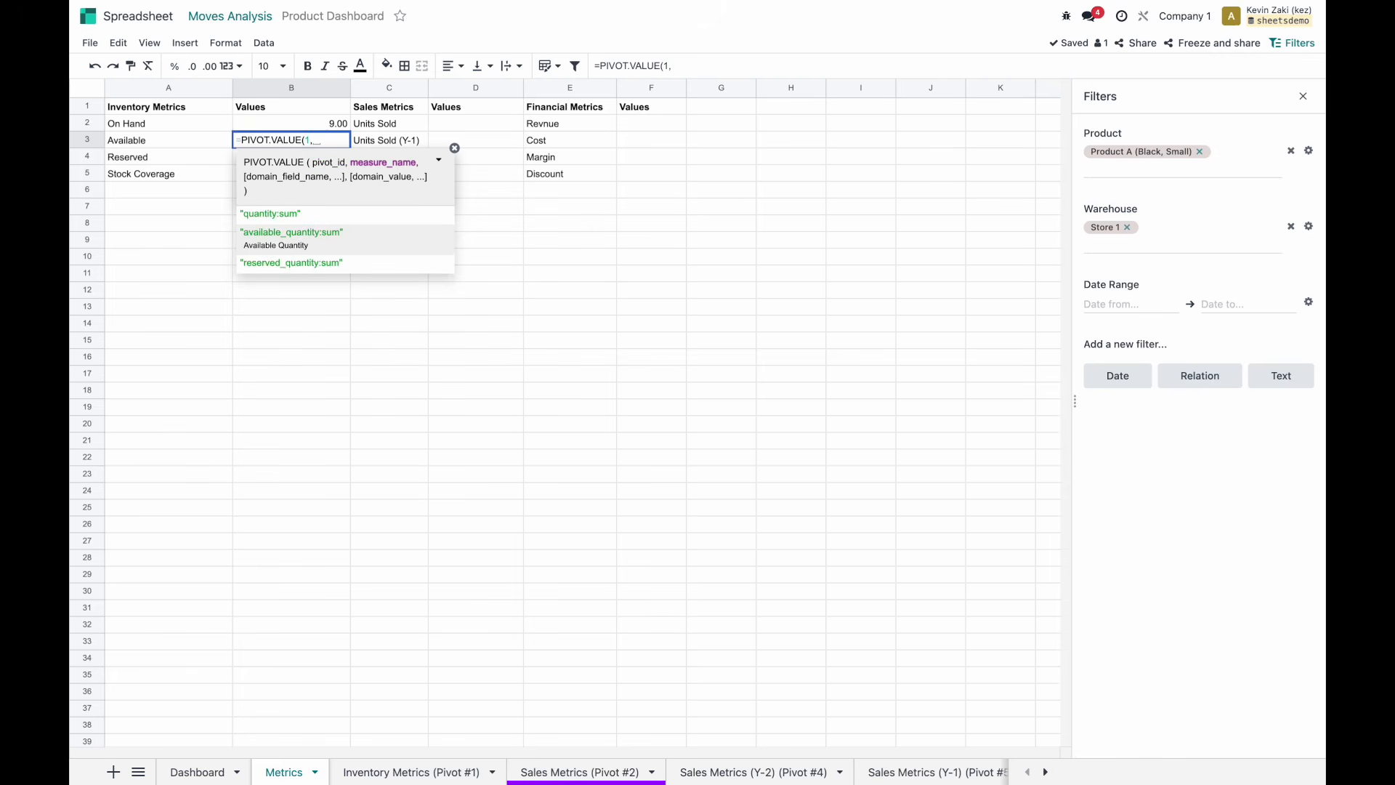
pyautogui.click(291, 232)
pyautogui.write(')')
pyautogui.press('Return')
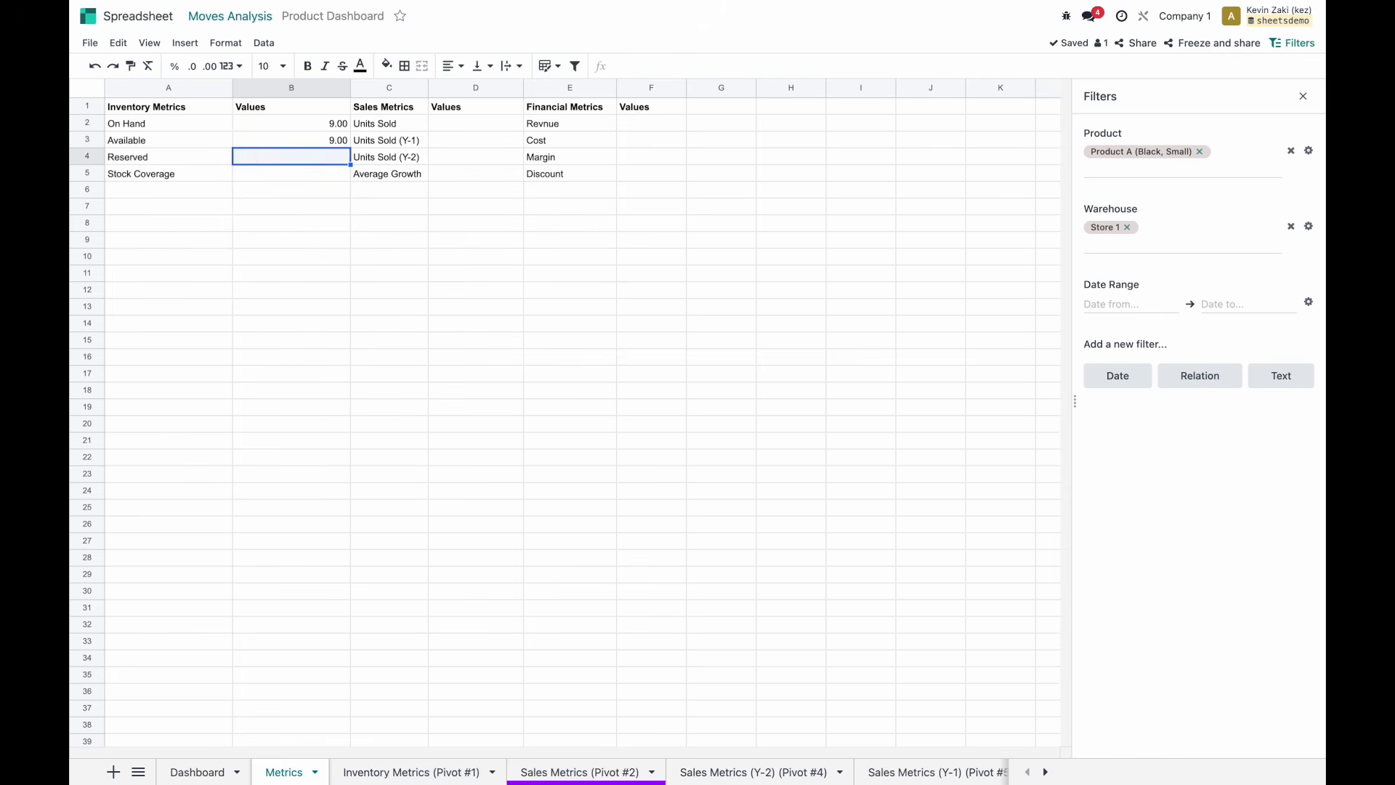
# Enter =PIVOT.VALUE(1,"reserved_quantity:sum") in B4 for Reserved.
pyautogui.write('=')
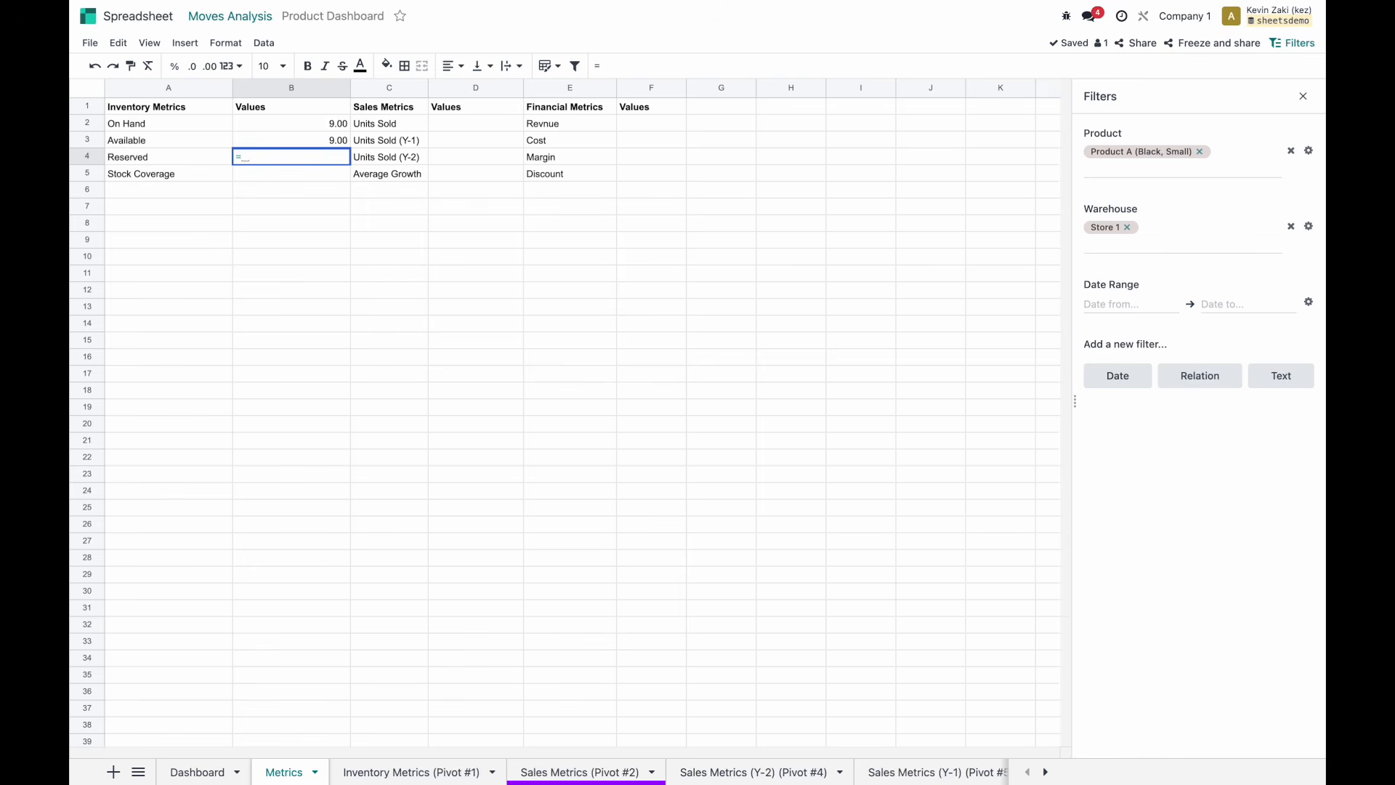
pyautogui.write('pivot.al')
pyautogui.press('BackSpace')
pyautogui.press('BackSpace')
pyautogui.write('val')
pyautogui.press('Tab')
pyautogui.write('1')
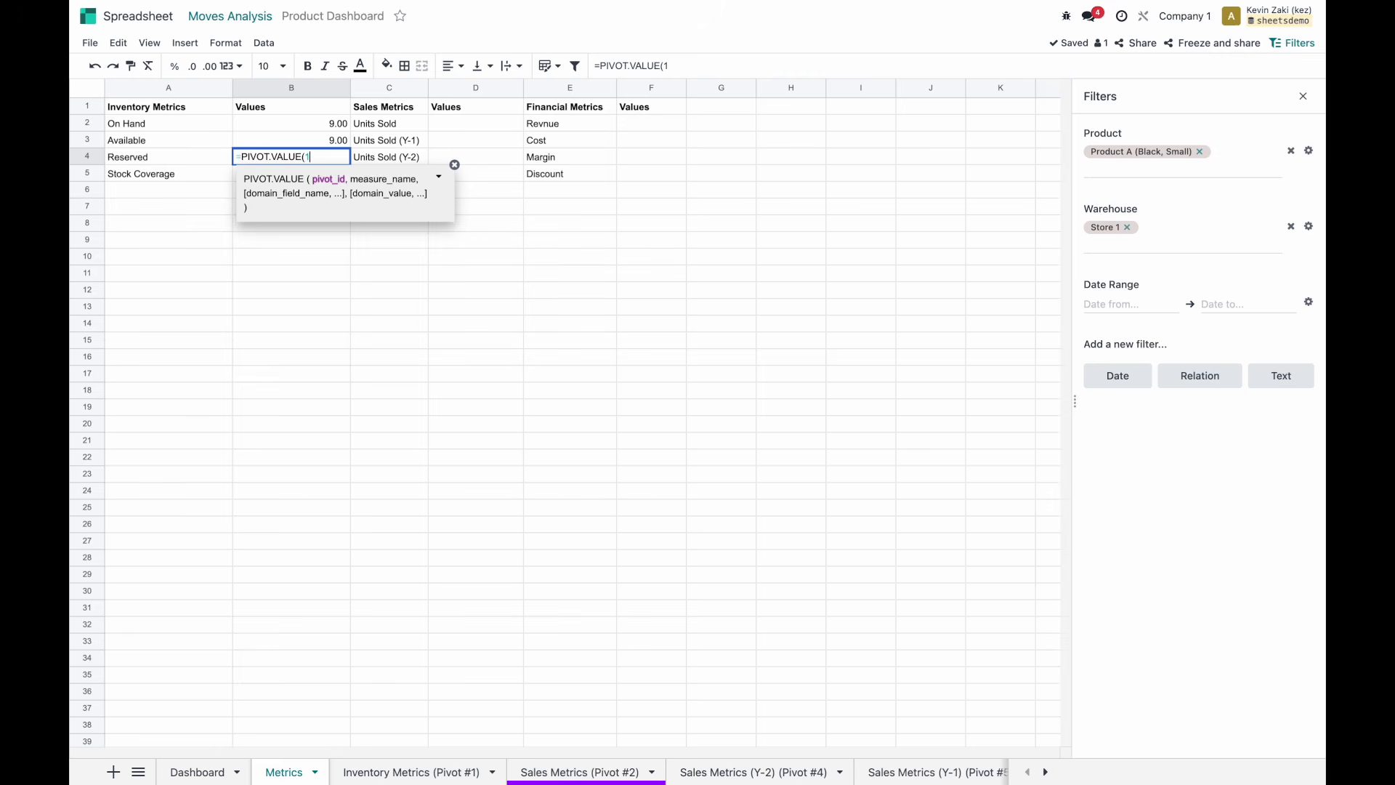
pyautogui.write(',')
pyautogui.press('Down')
pyautogui.press('Down')
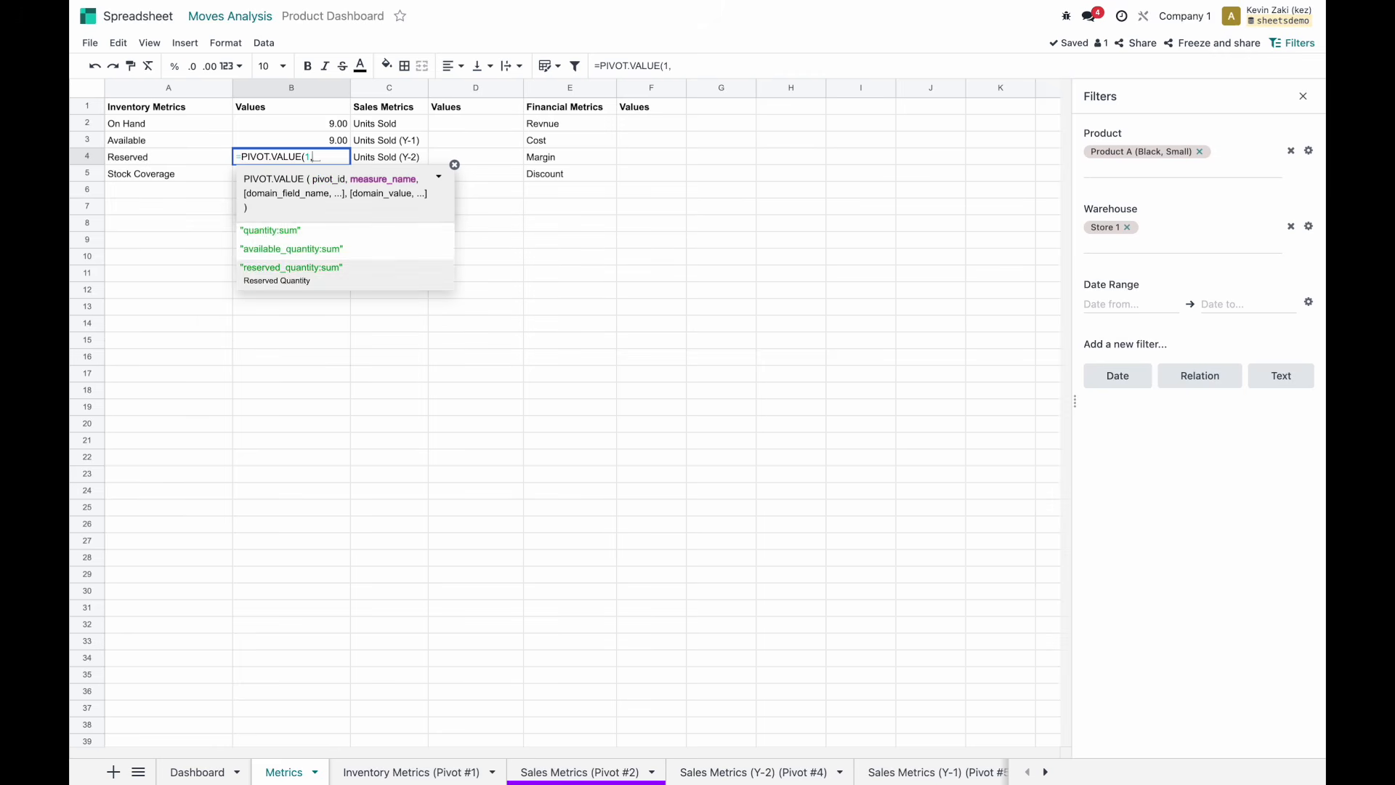
pyautogui.press('Tab')
pyautogui.write(')')
pyautogui.press('Return')
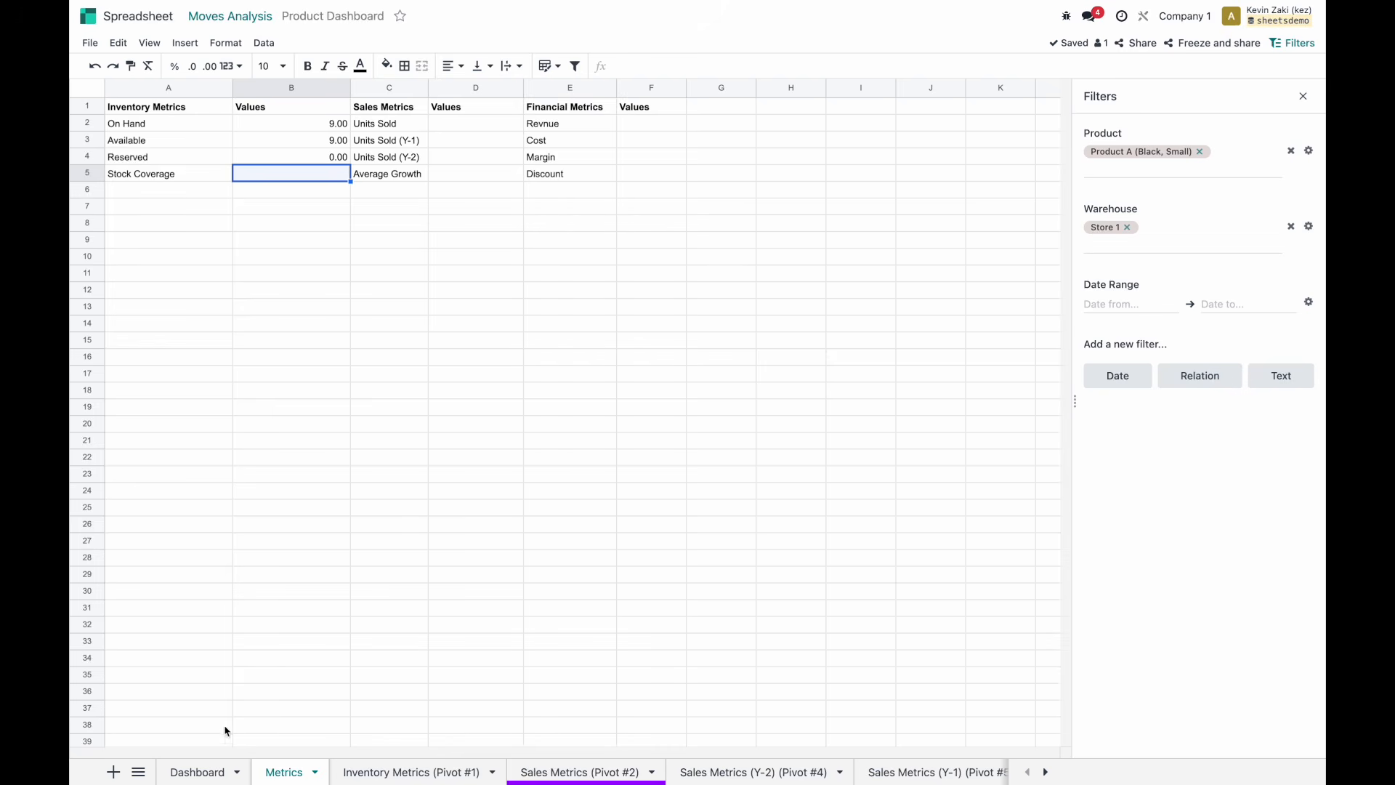
# Look over the Dashboard and Sales Metrics pivot sheets, then select D2 on Metrics.
pyautogui.click(201, 771)
pyautogui.click(276, 771)
pyautogui.click(445, 124)
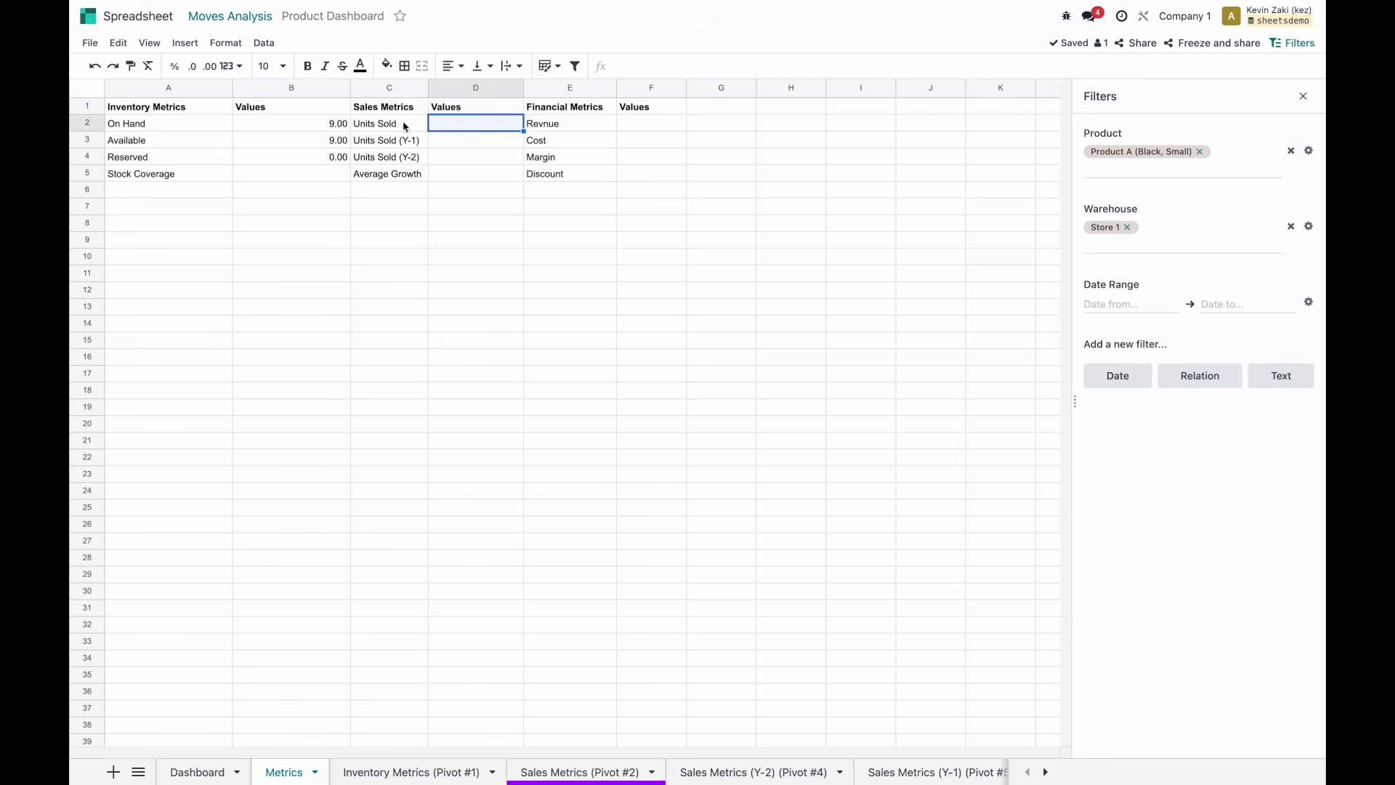
pyautogui.click(531, 772)
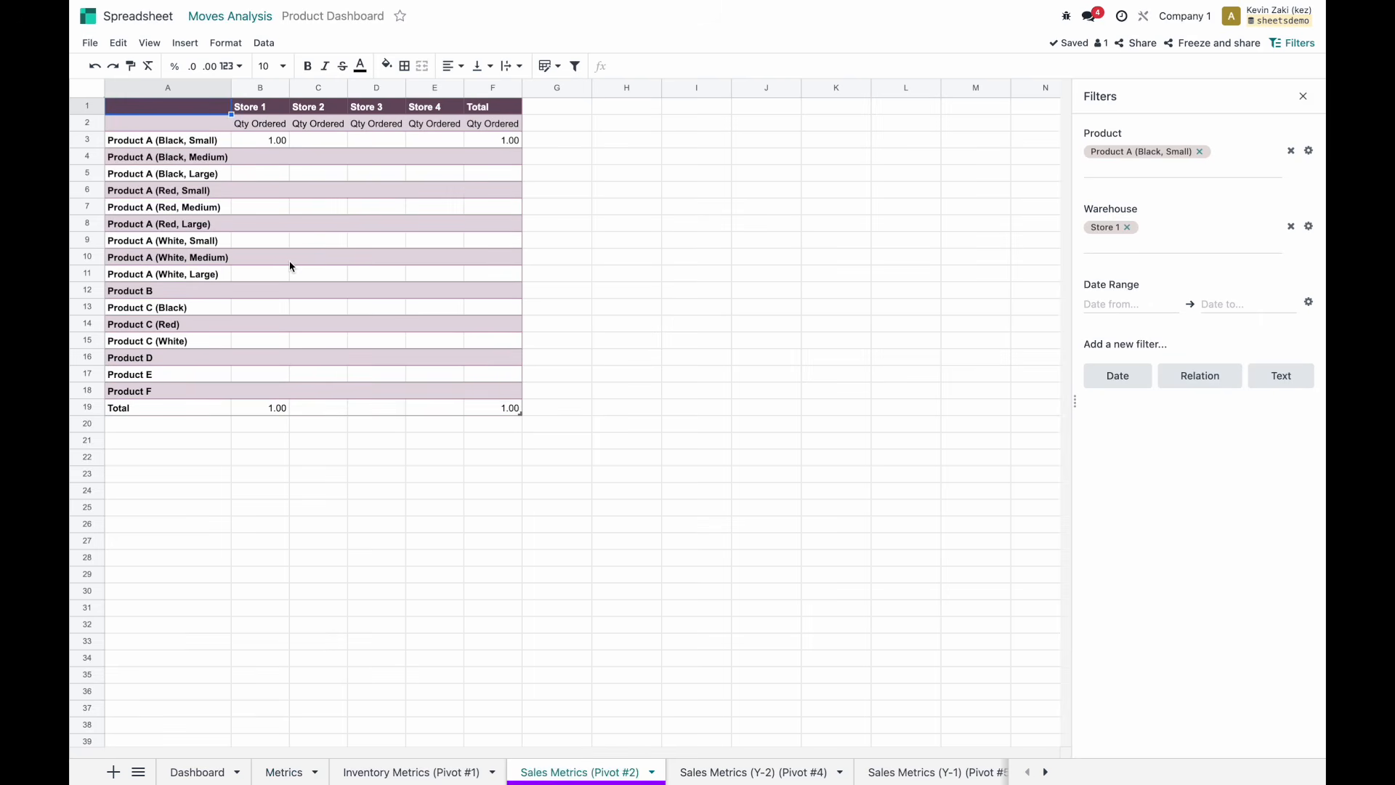
pyautogui.click(300, 779)
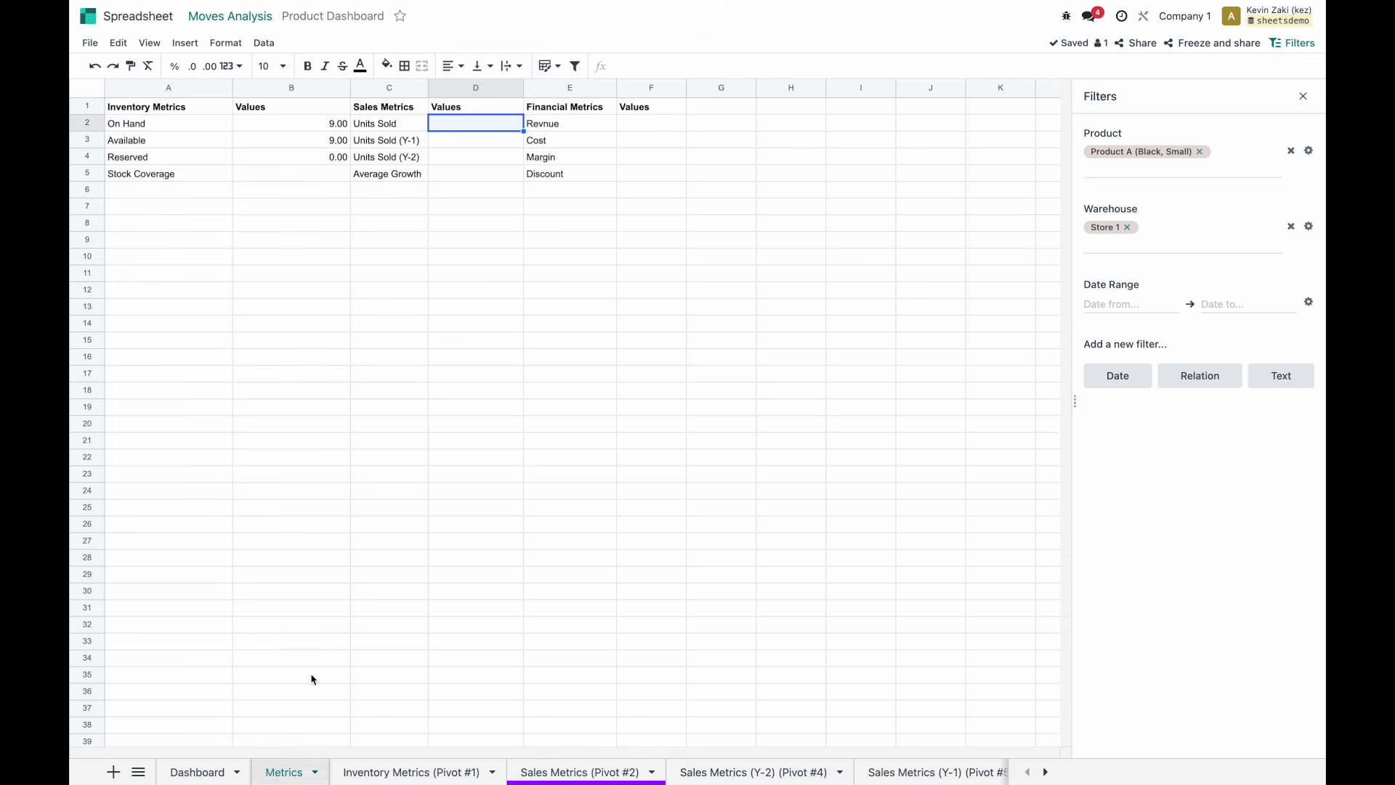
# Enter =PIVOT.VALUE(2,"product_uom_qty:sum") in D2 for Units Sold, then clear the Store 1 filter.
pyautogui.write('=')
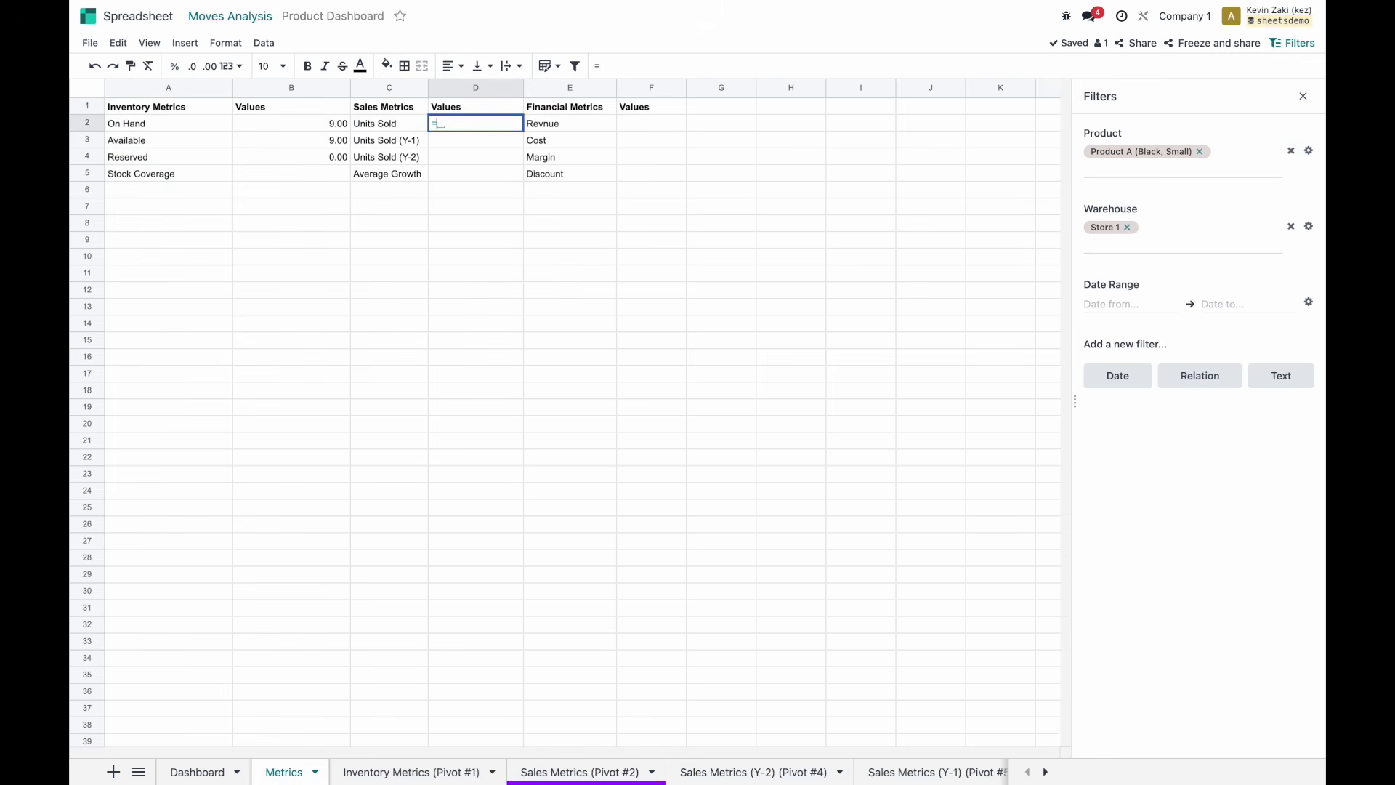
pyautogui.write('pivot.')
pyautogui.press('Tab')
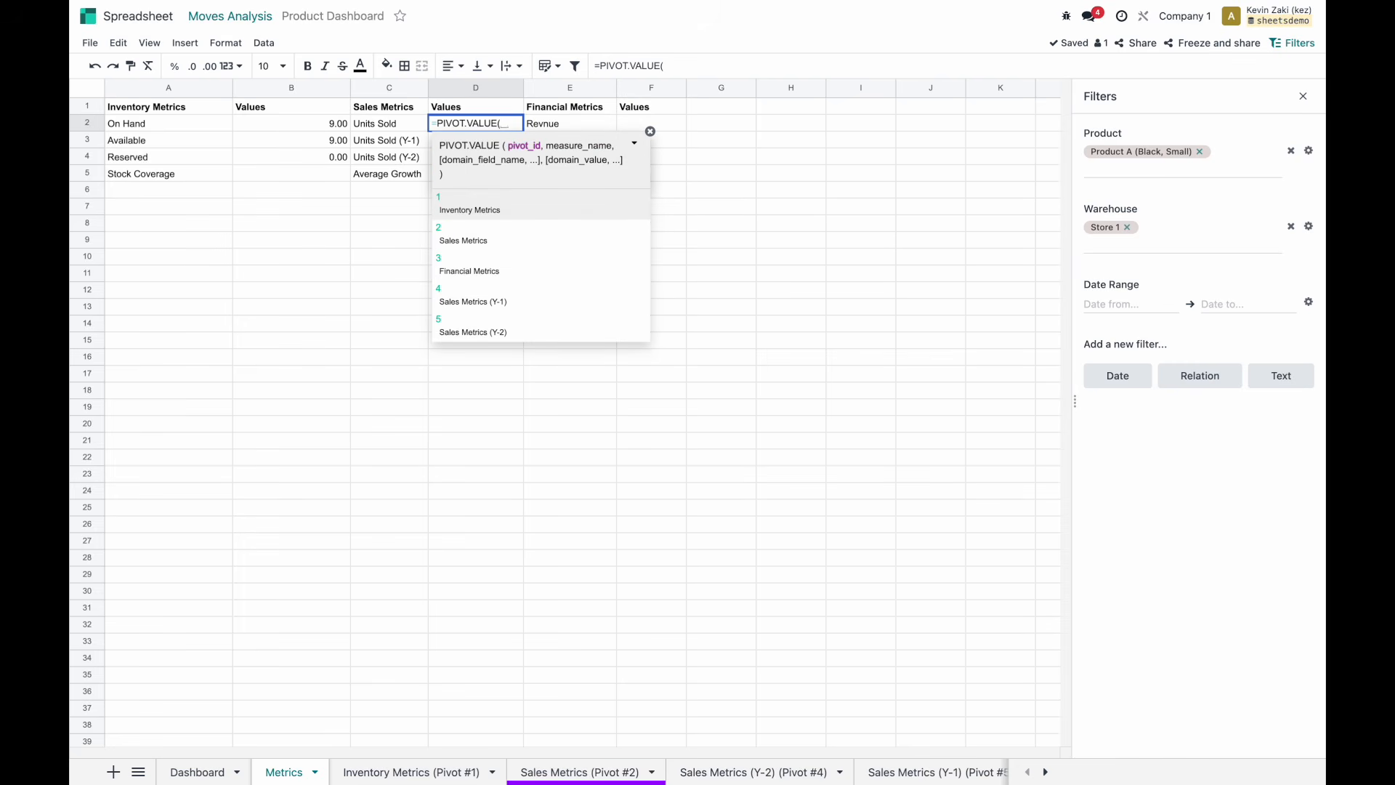
pyautogui.write('2,')
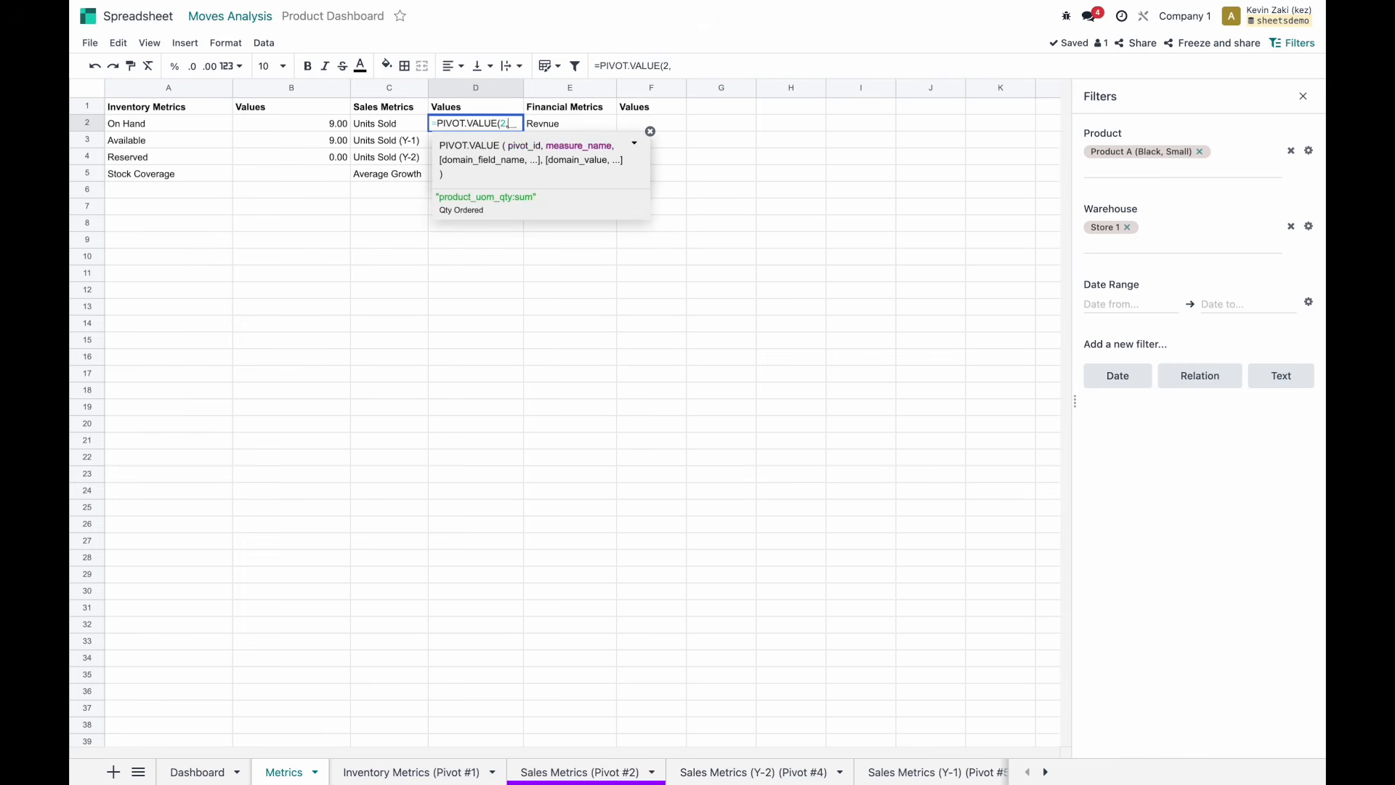
pyautogui.click(522, 207)
pyautogui.write(')')
pyautogui.press('Return')
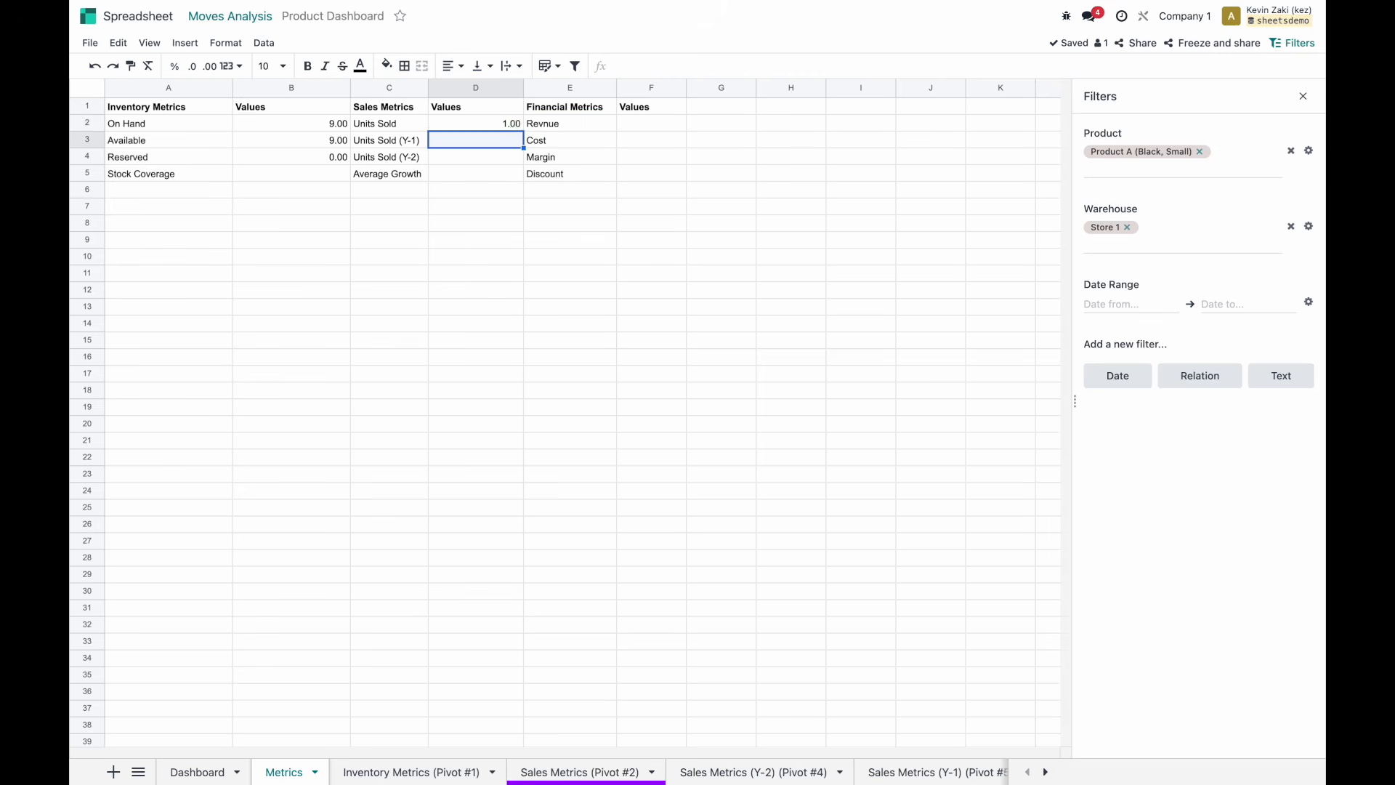
pyautogui.click(508, 128)
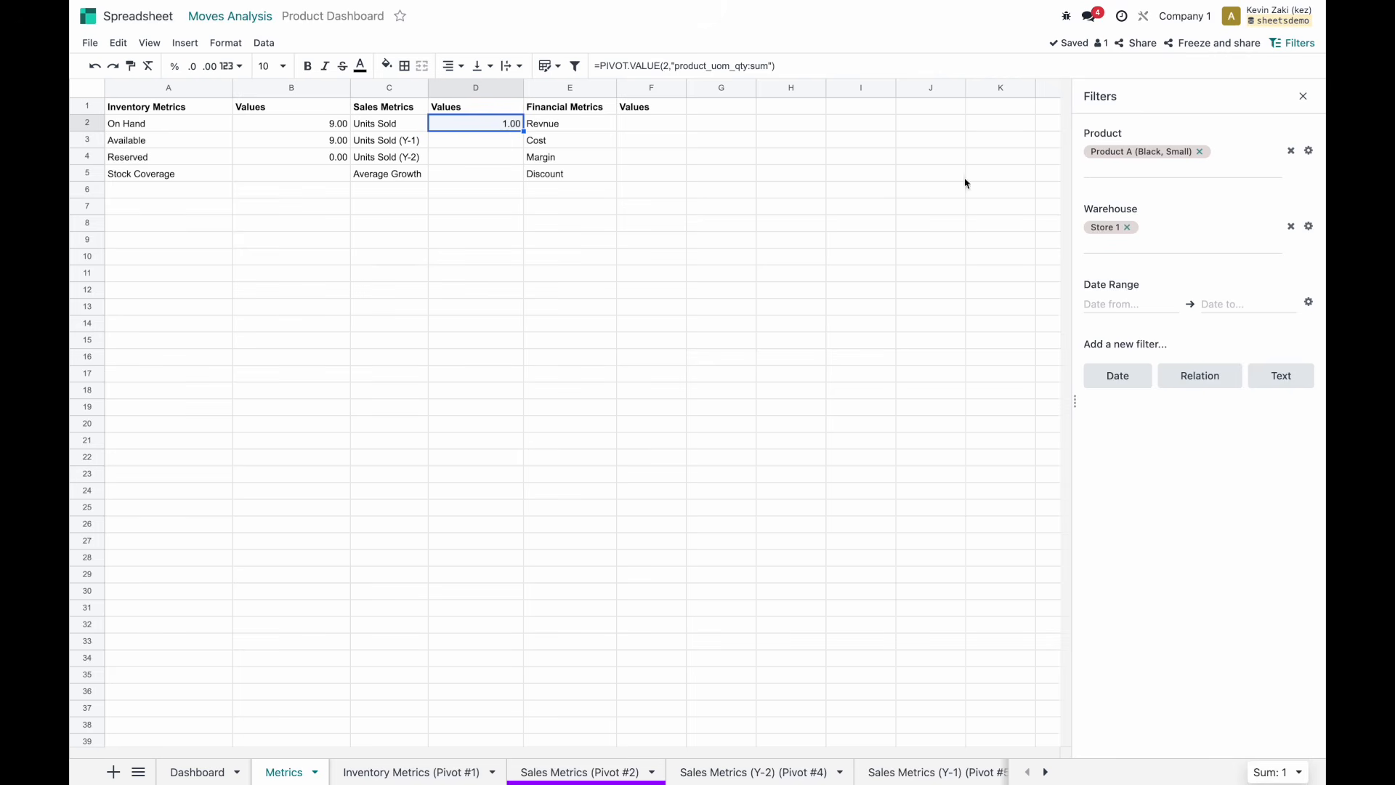
pyautogui.click(1130, 229)
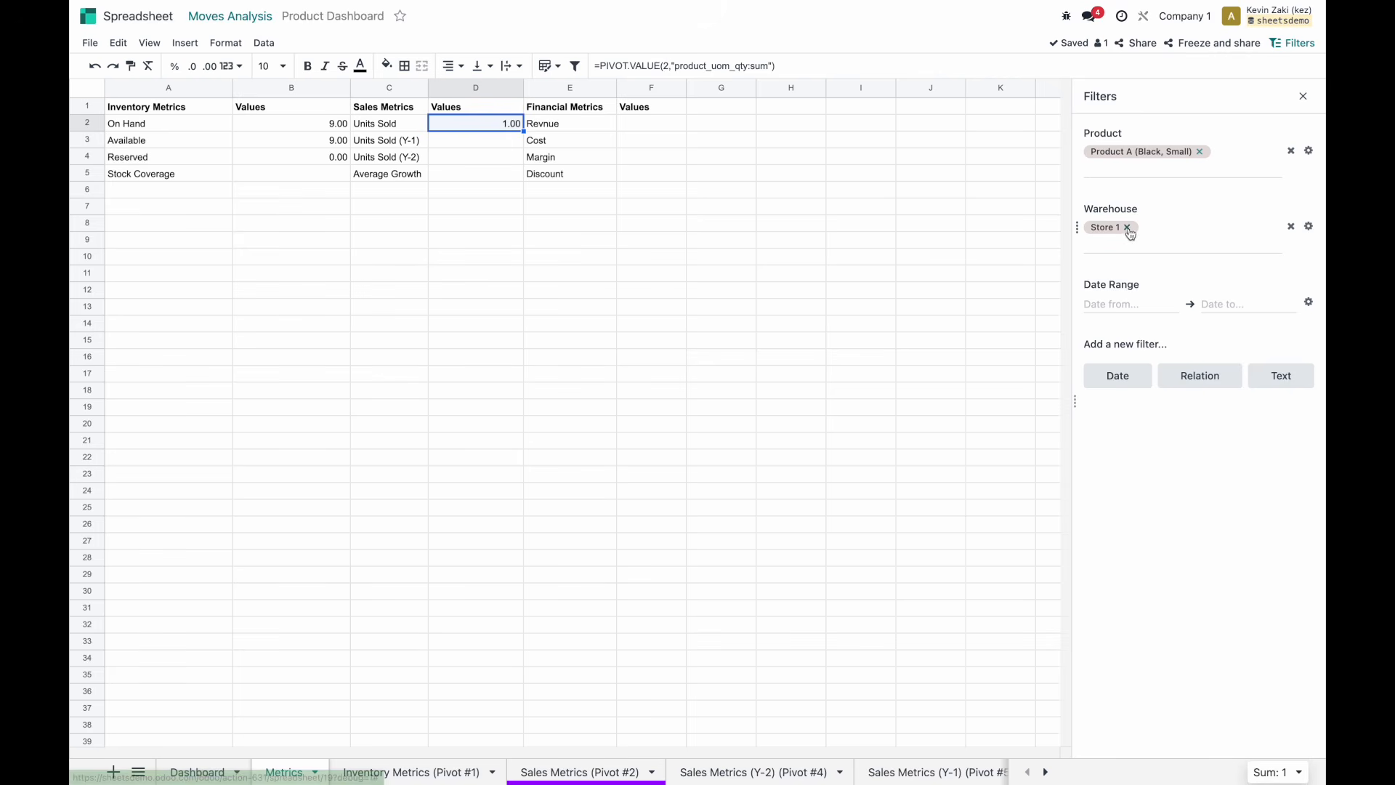
# Change the filters to Product A (Black, Large) and warehouse Store 4.
pyautogui.click(1130, 230)
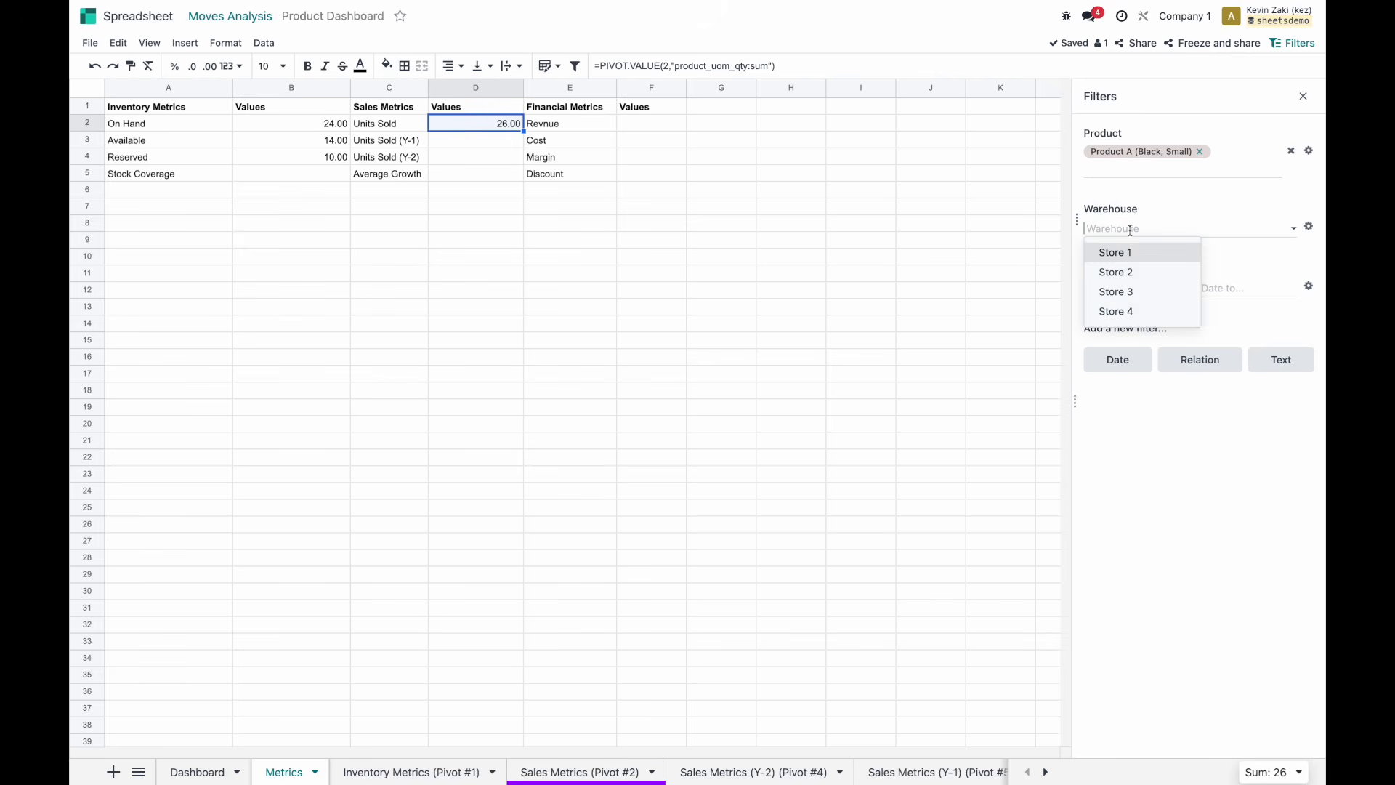
pyautogui.click(1131, 269)
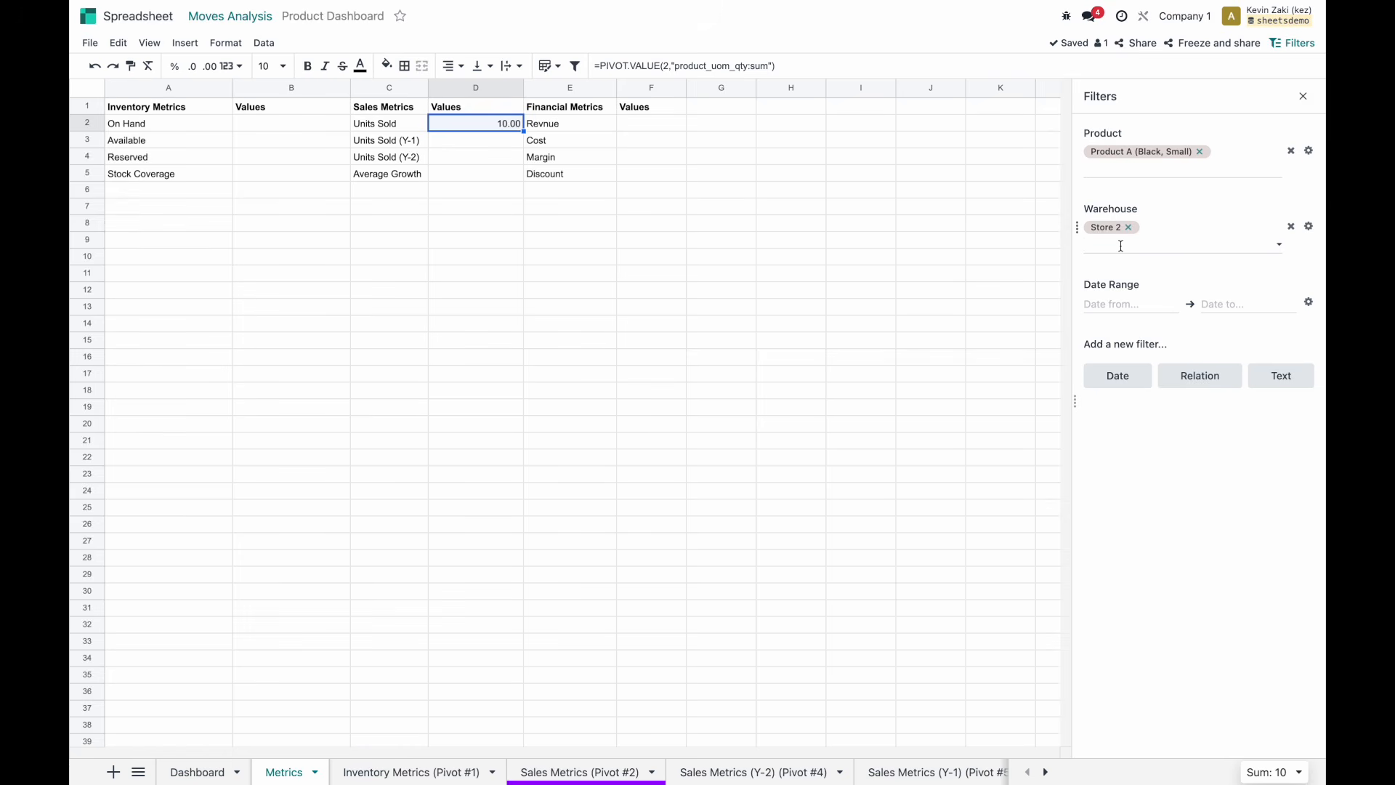
pyautogui.click(1200, 151)
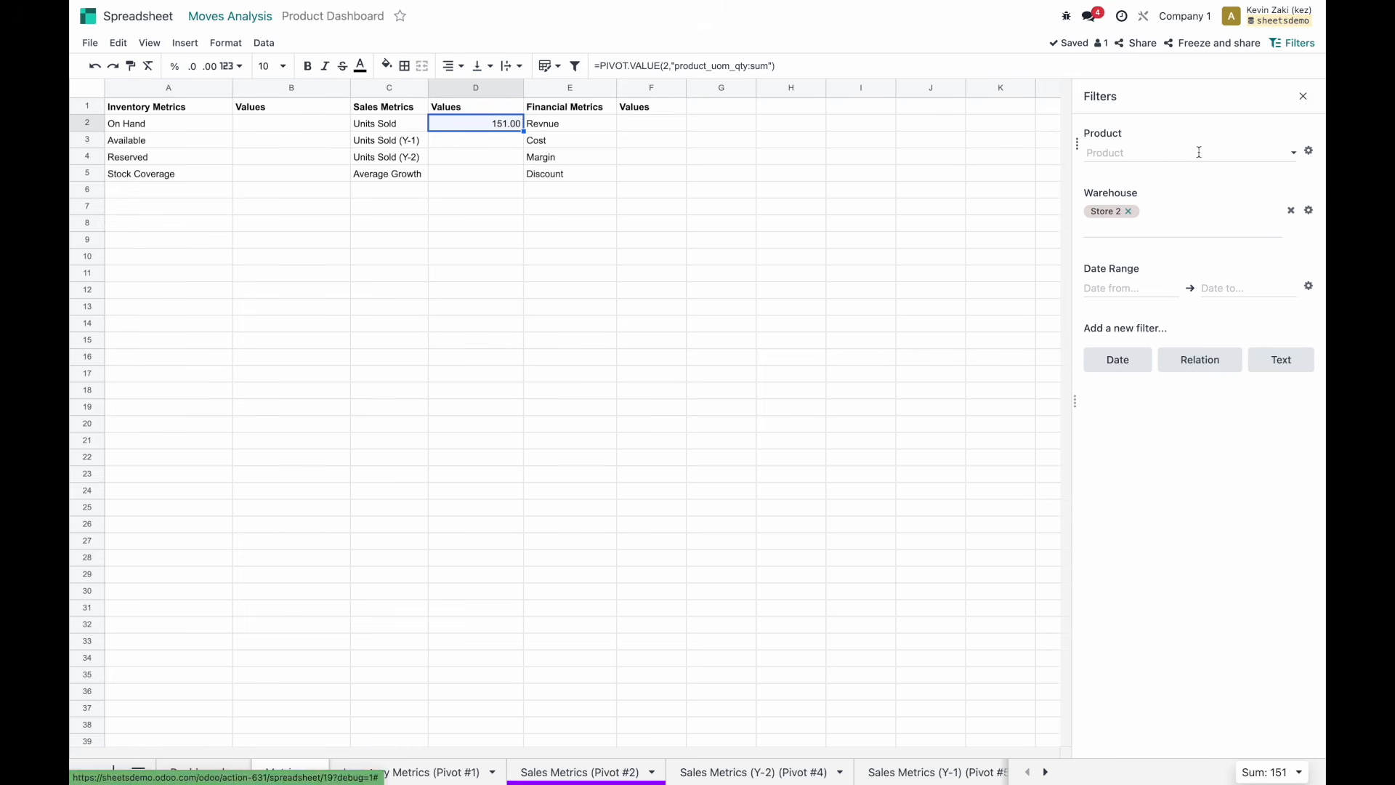
pyautogui.click(1131, 153)
pyautogui.click(1138, 236)
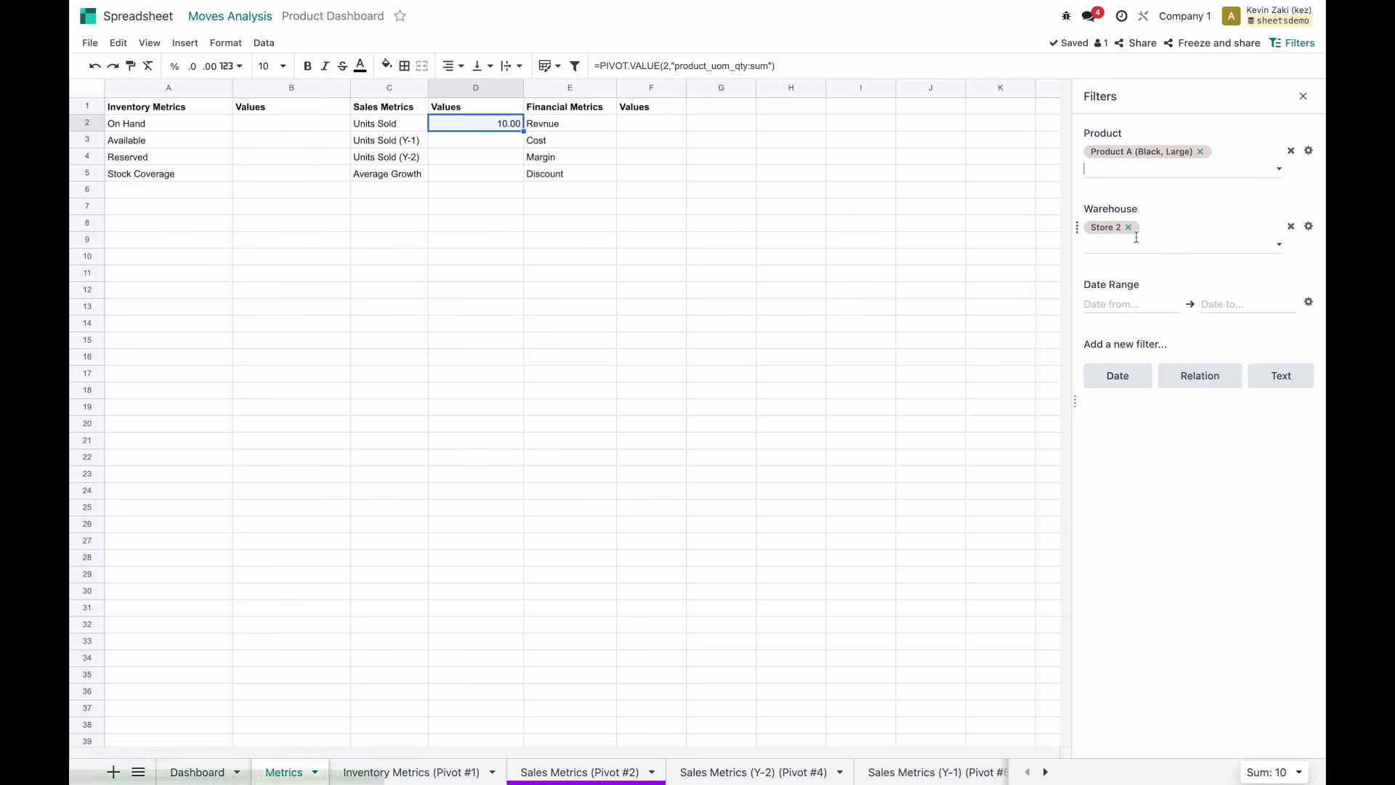
pyautogui.click(1125, 187)
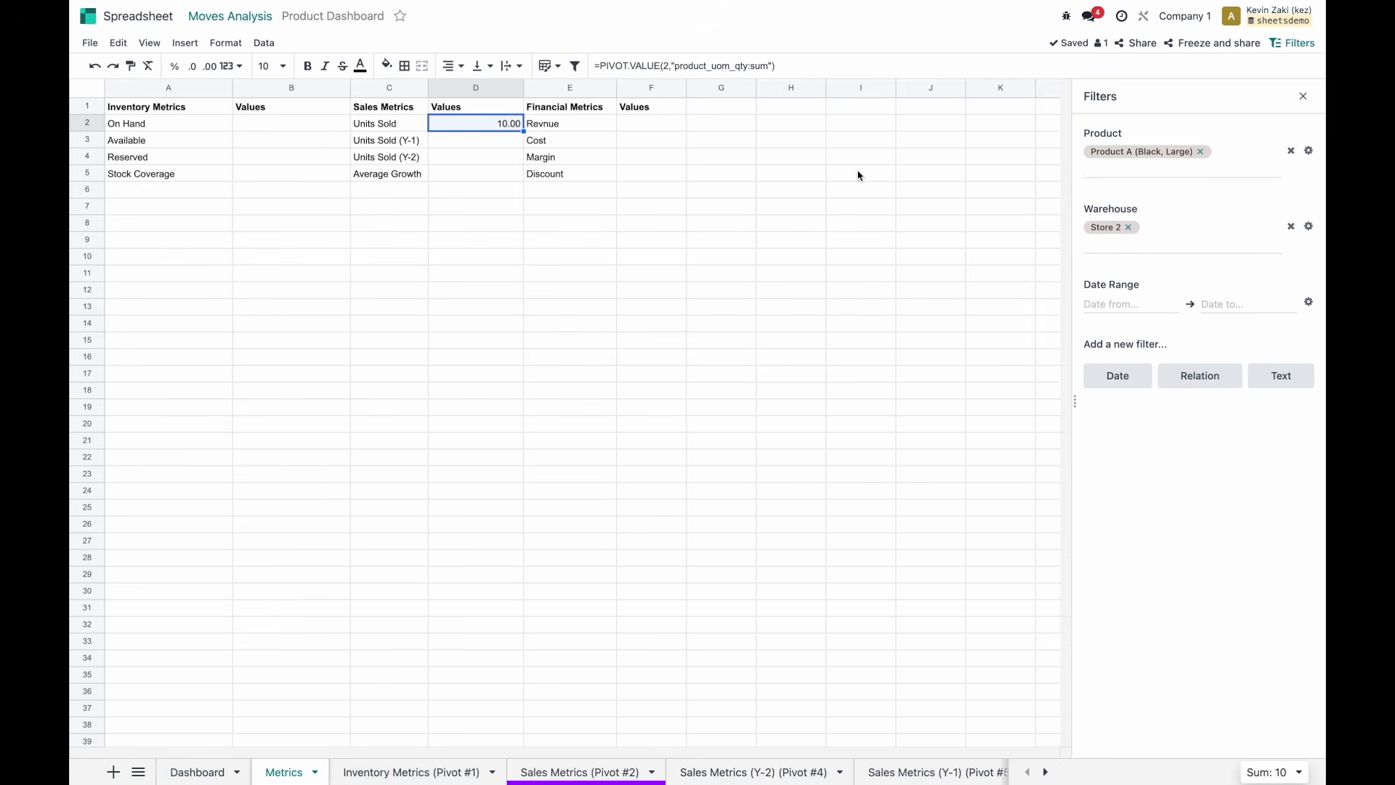
pyautogui.click(1127, 227)
pyautogui.click(1122, 311)
# Enter =PIVOT.VALUE(4,"product_uom_qty:sum") in D3 for Units Sold (Y-1).
pyautogui.click(472, 142)
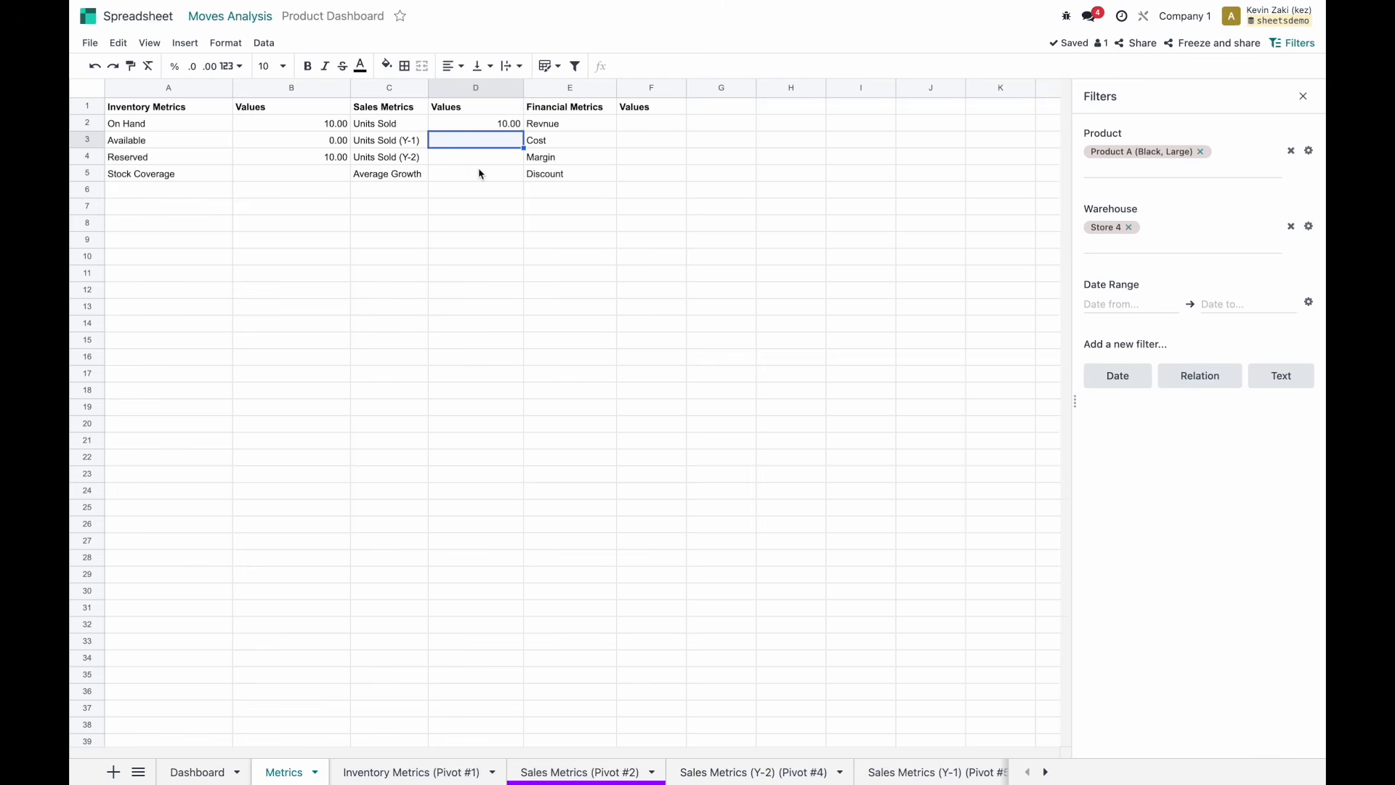
pyautogui.write('=pivot')
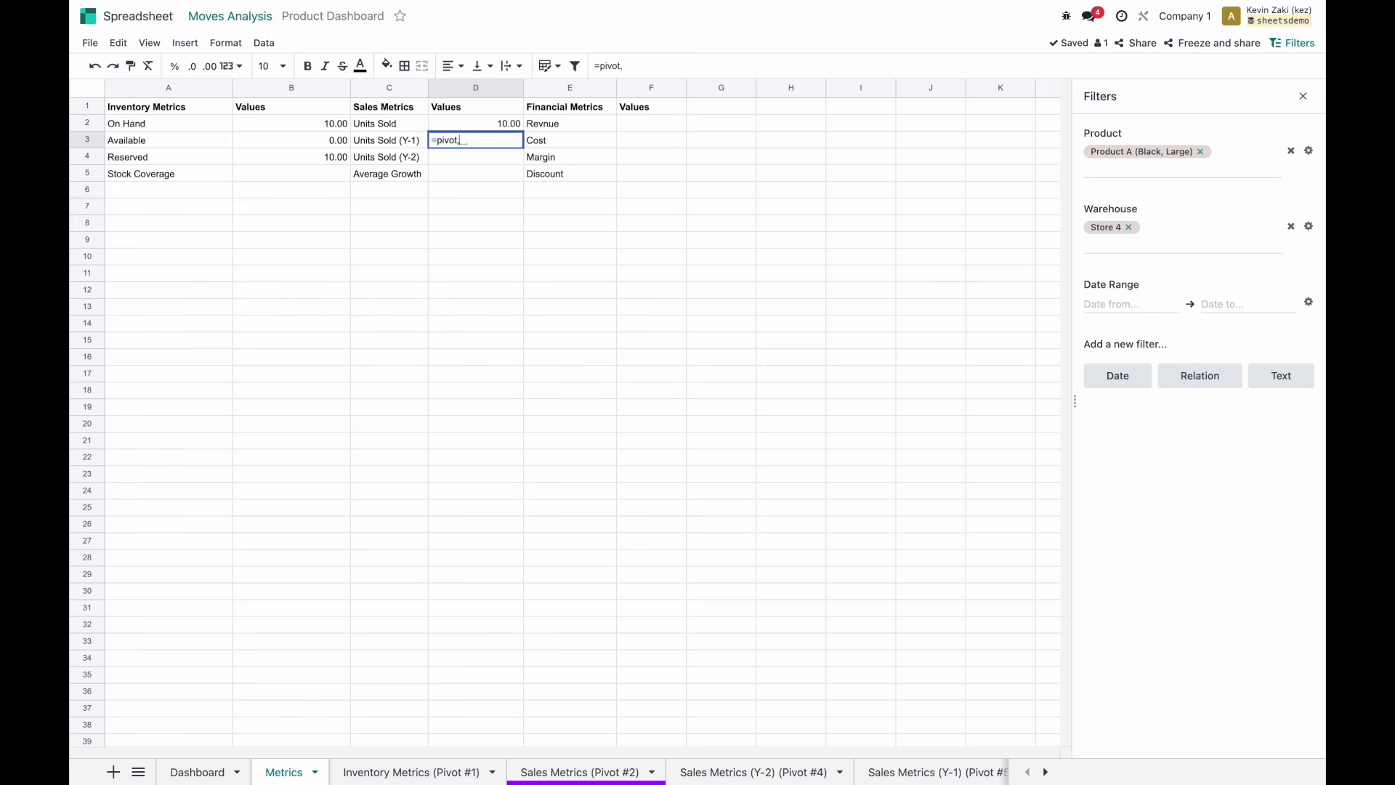
pyautogui.write('.v')
pyautogui.press('Tab')
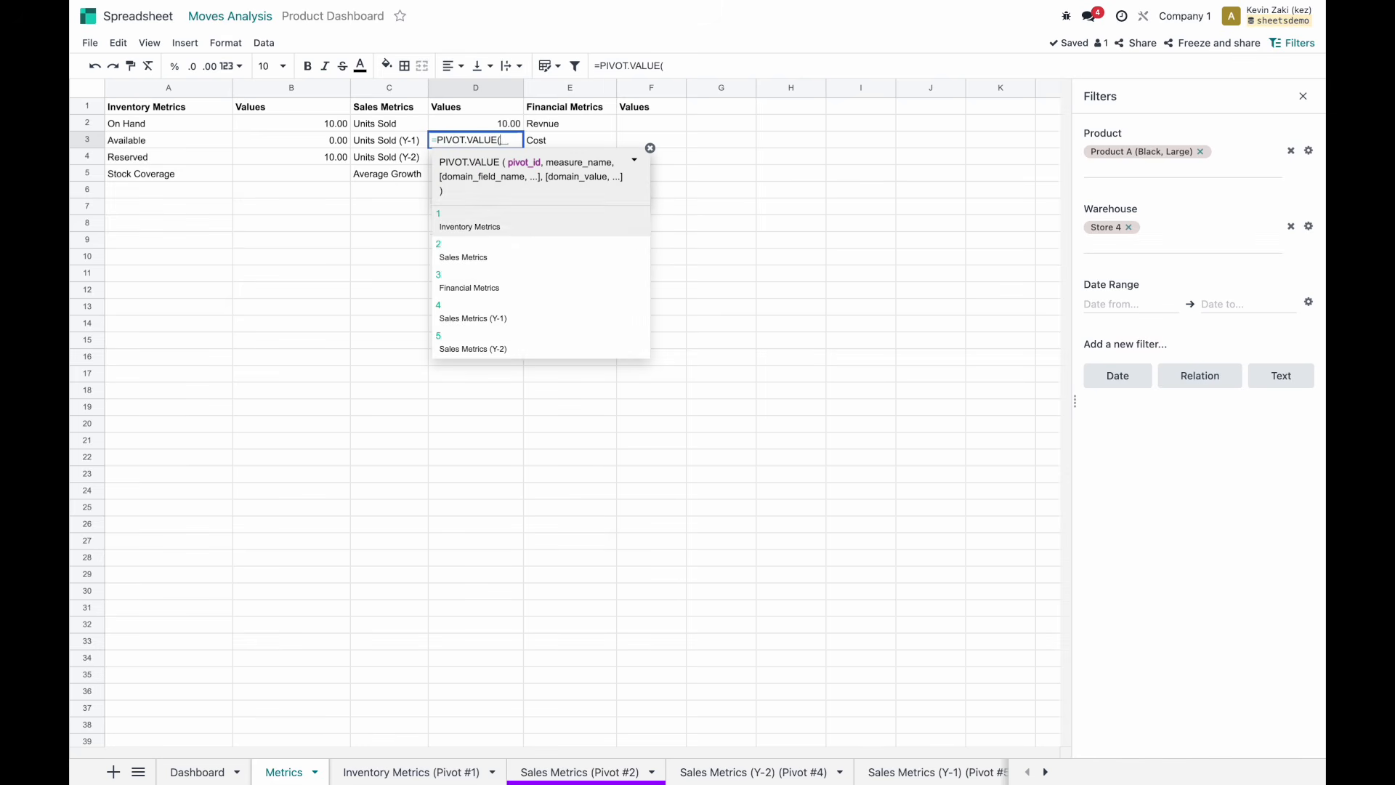
pyautogui.click(507, 322)
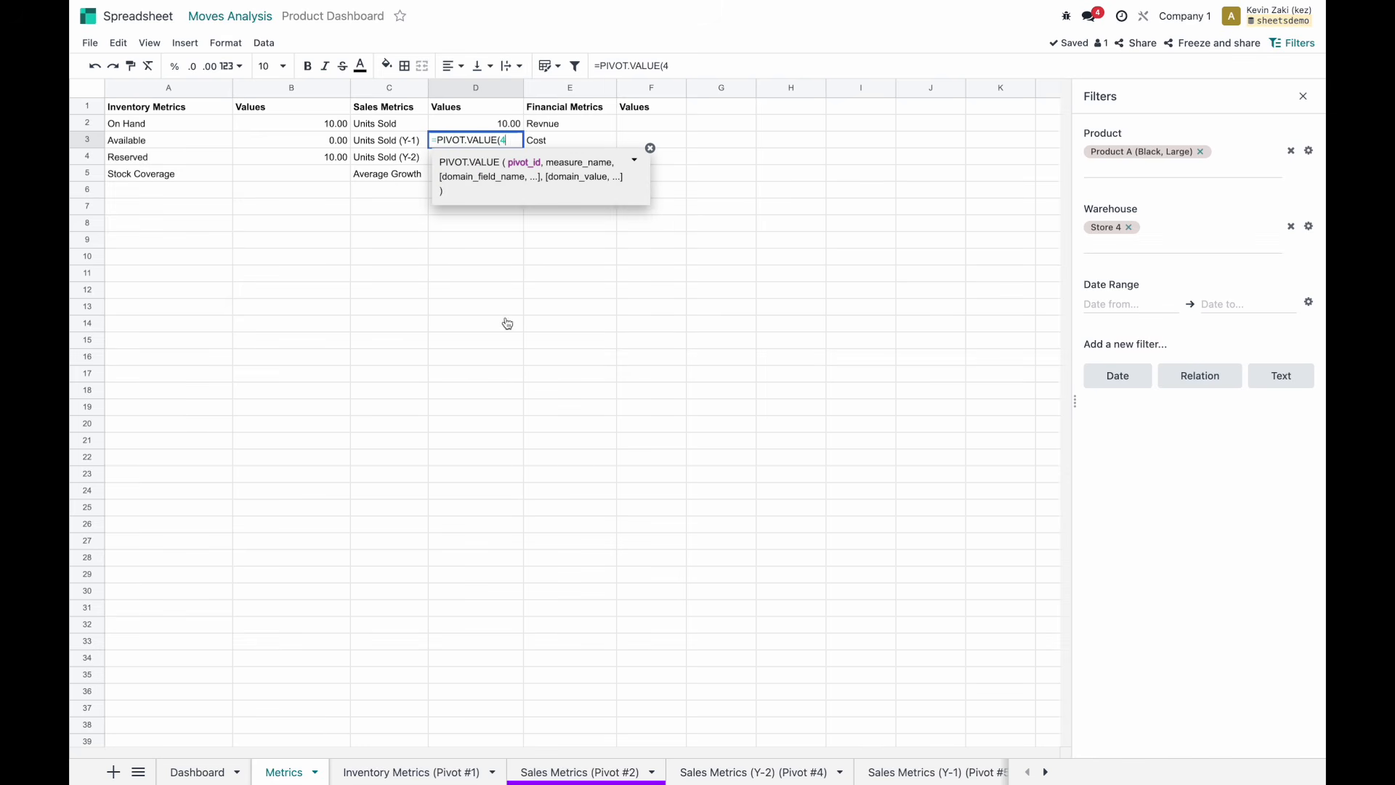
pyautogui.write(',')
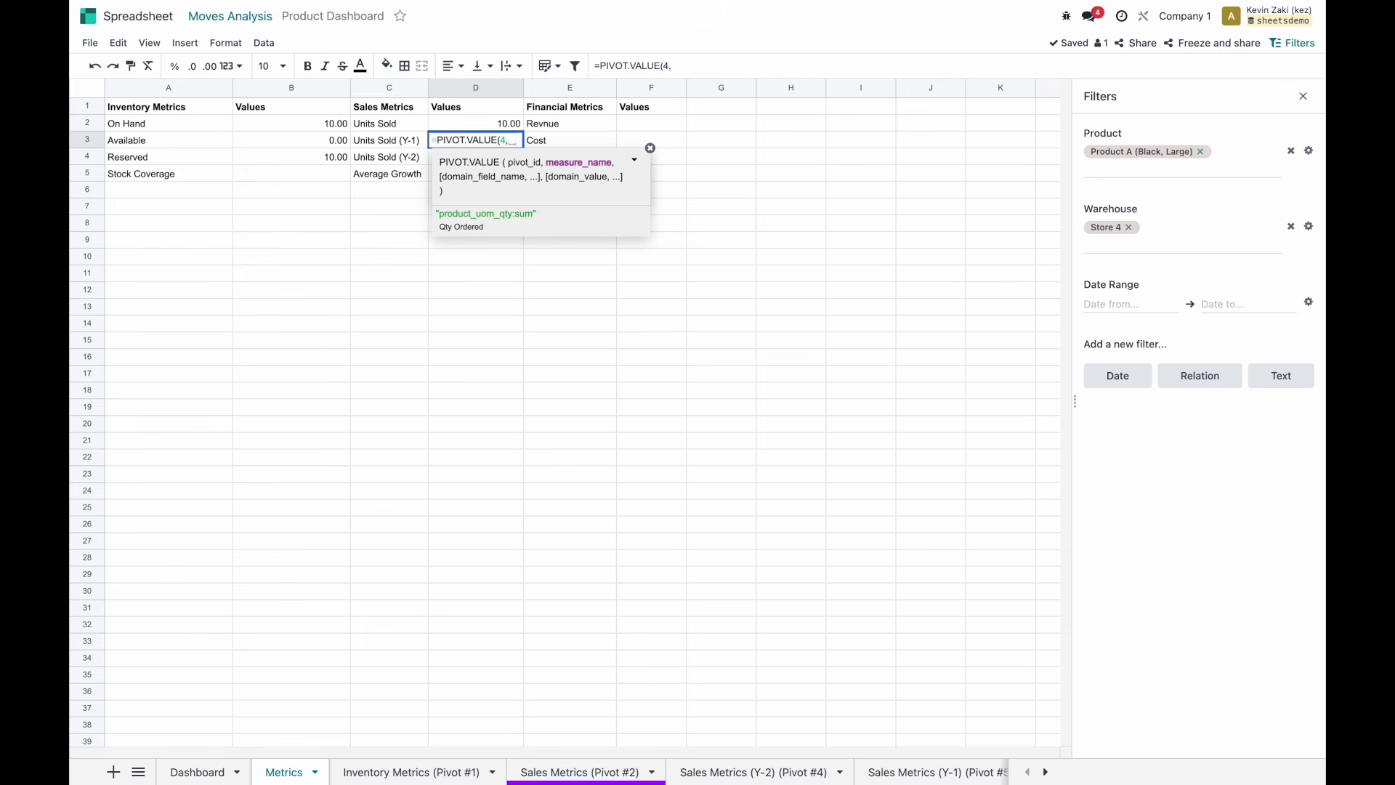
pyautogui.click(515, 218)
pyautogui.write(')')
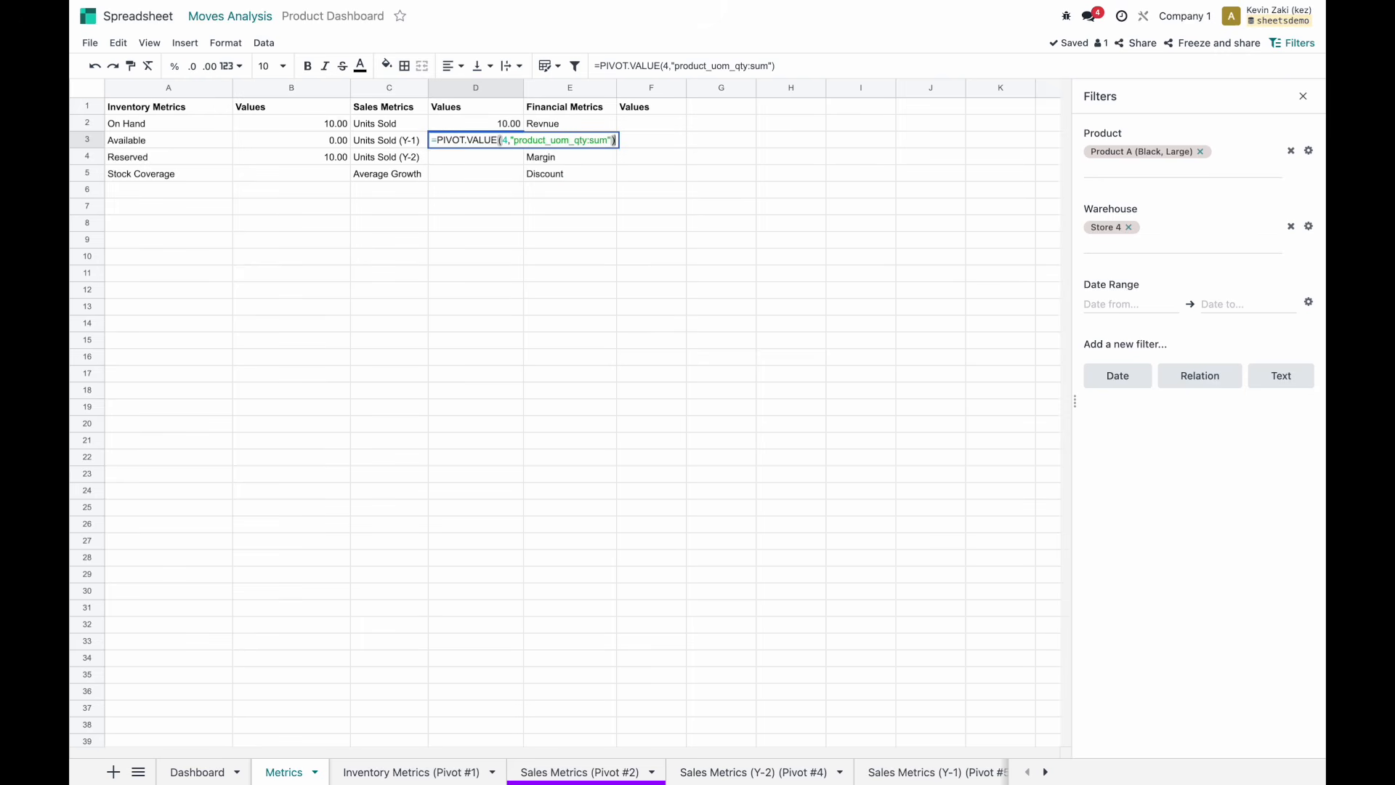
pyautogui.press('Return')
pyautogui.click(491, 145)
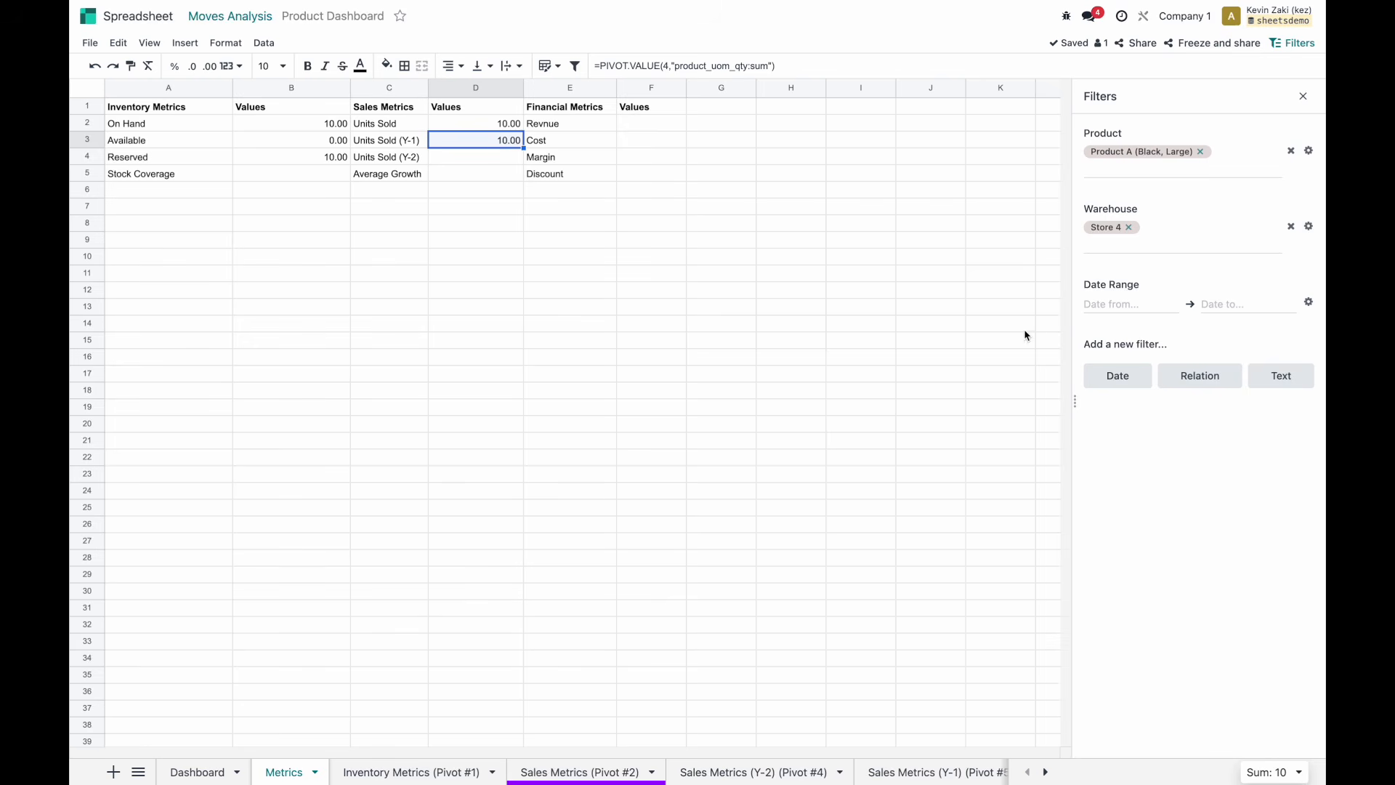
# Set the Date Range filter from 01/01/2025 to 01/31/2025.
pyautogui.click(1110, 303)
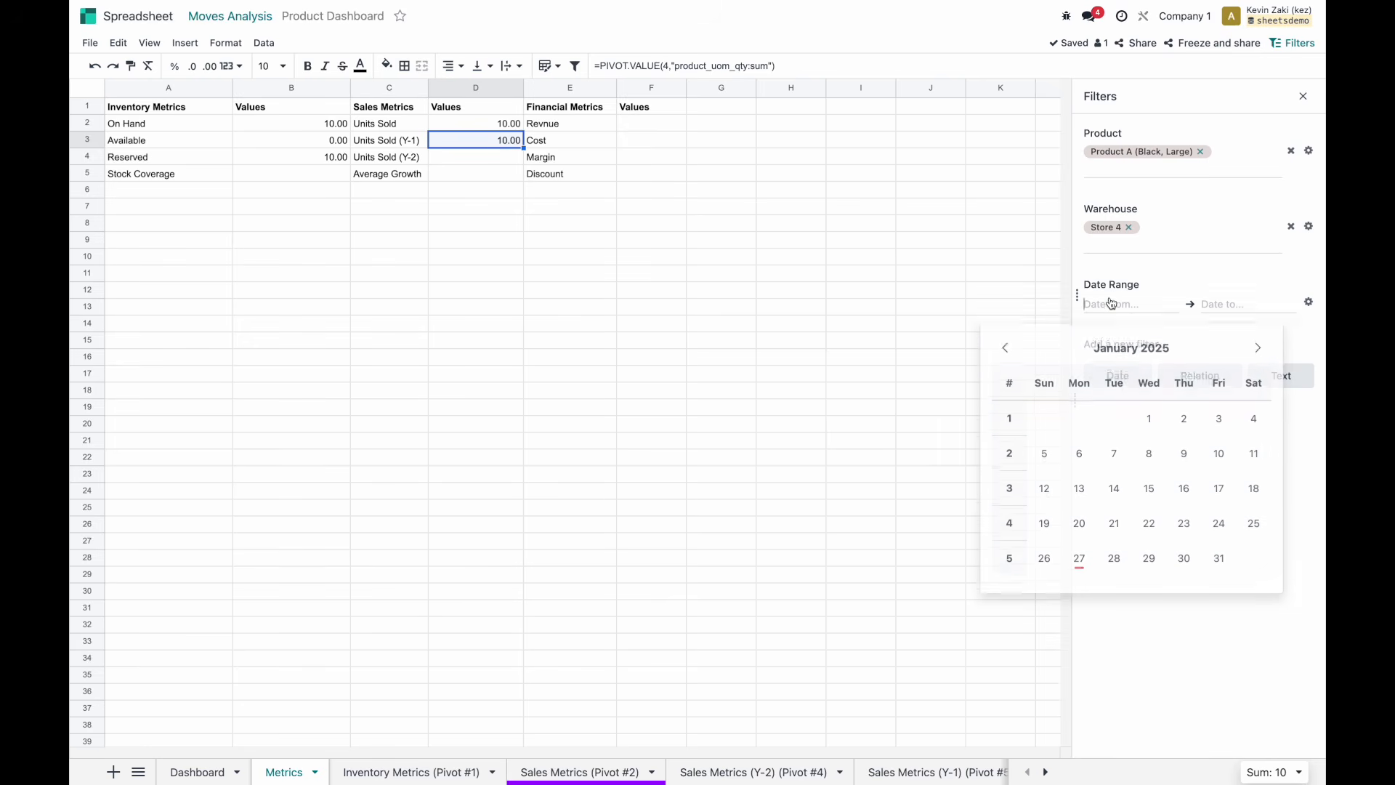
pyautogui.click(1149, 415)
pyautogui.click(1217, 312)
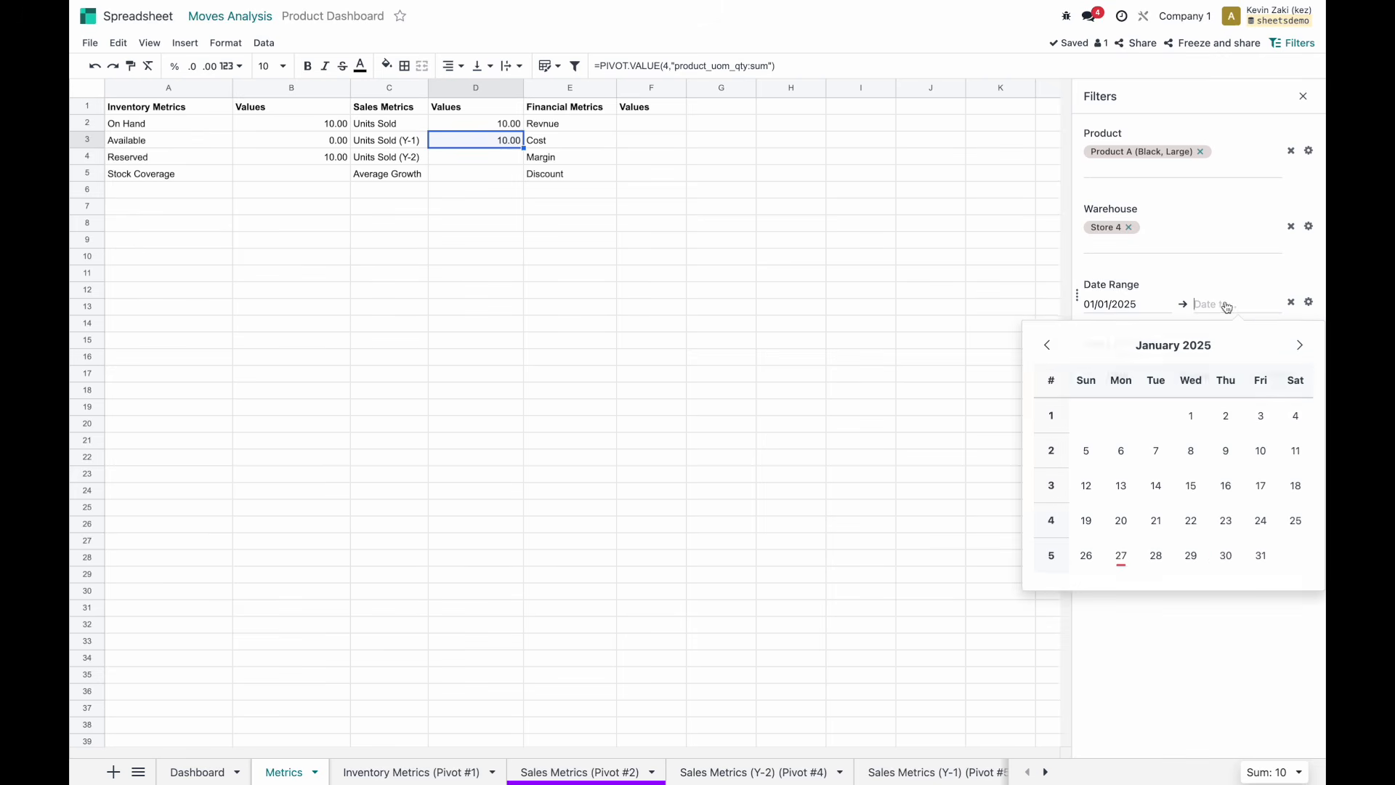
pyautogui.click(1254, 559)
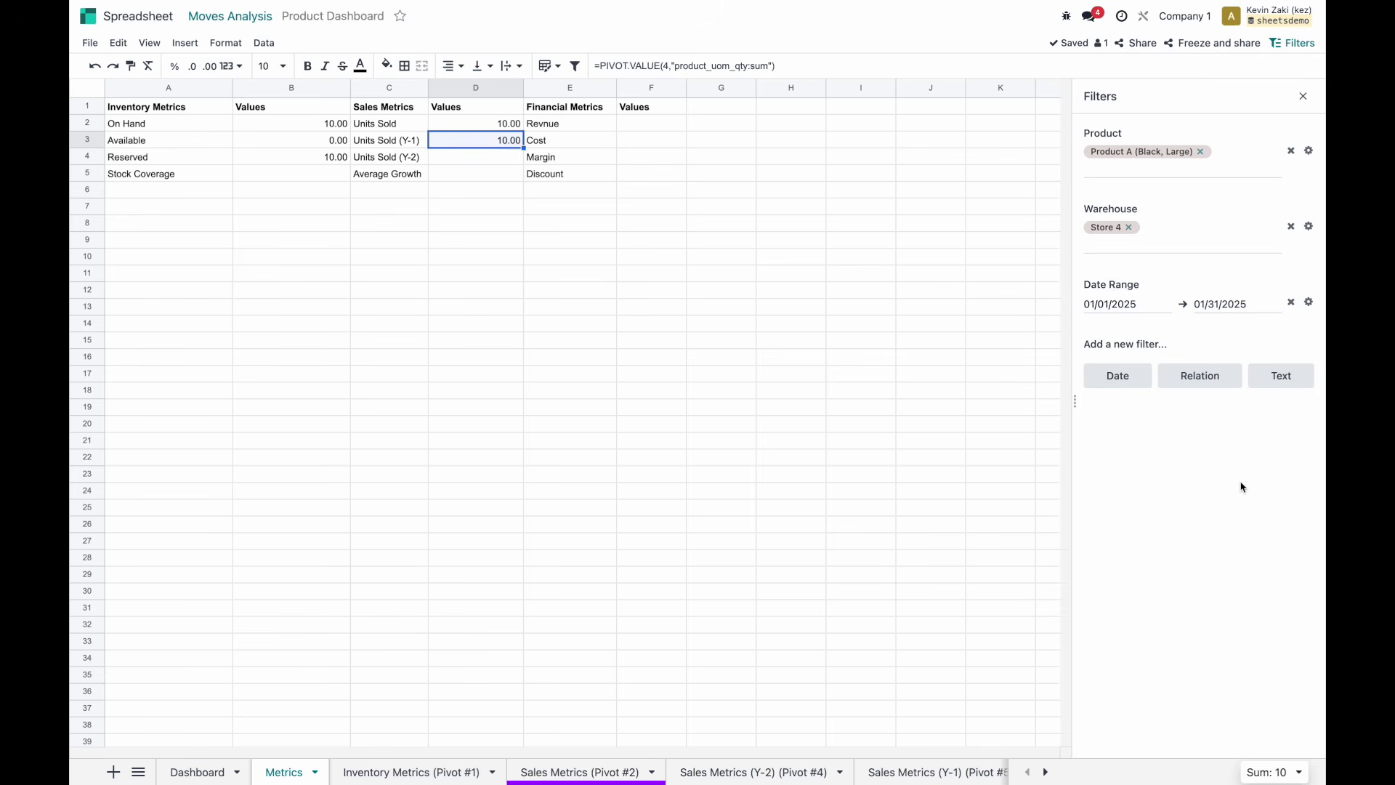
# Inspect the D2 and D3 formulas without changing them, leaving D4 empty.
pyautogui.doubleClick(455, 137)
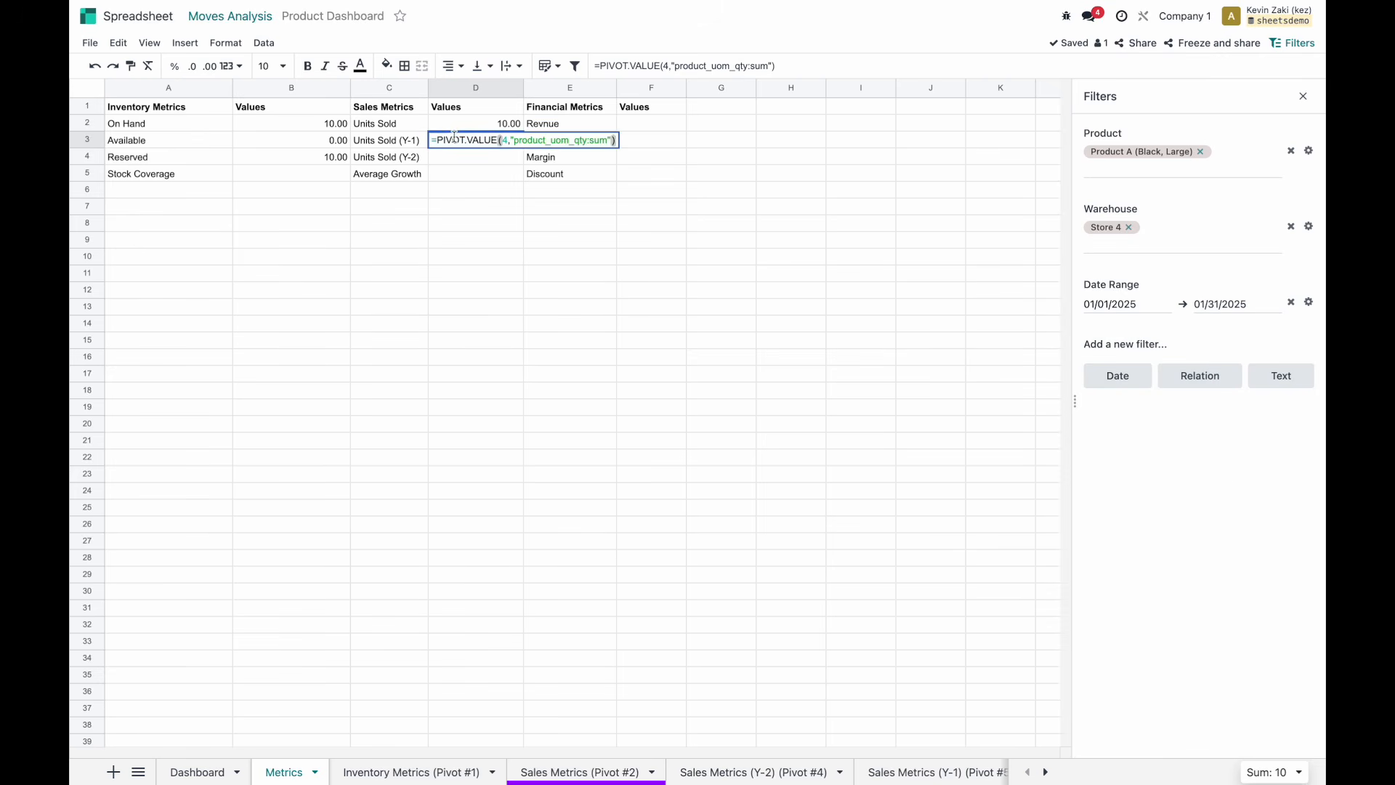
pyautogui.press('Escape')
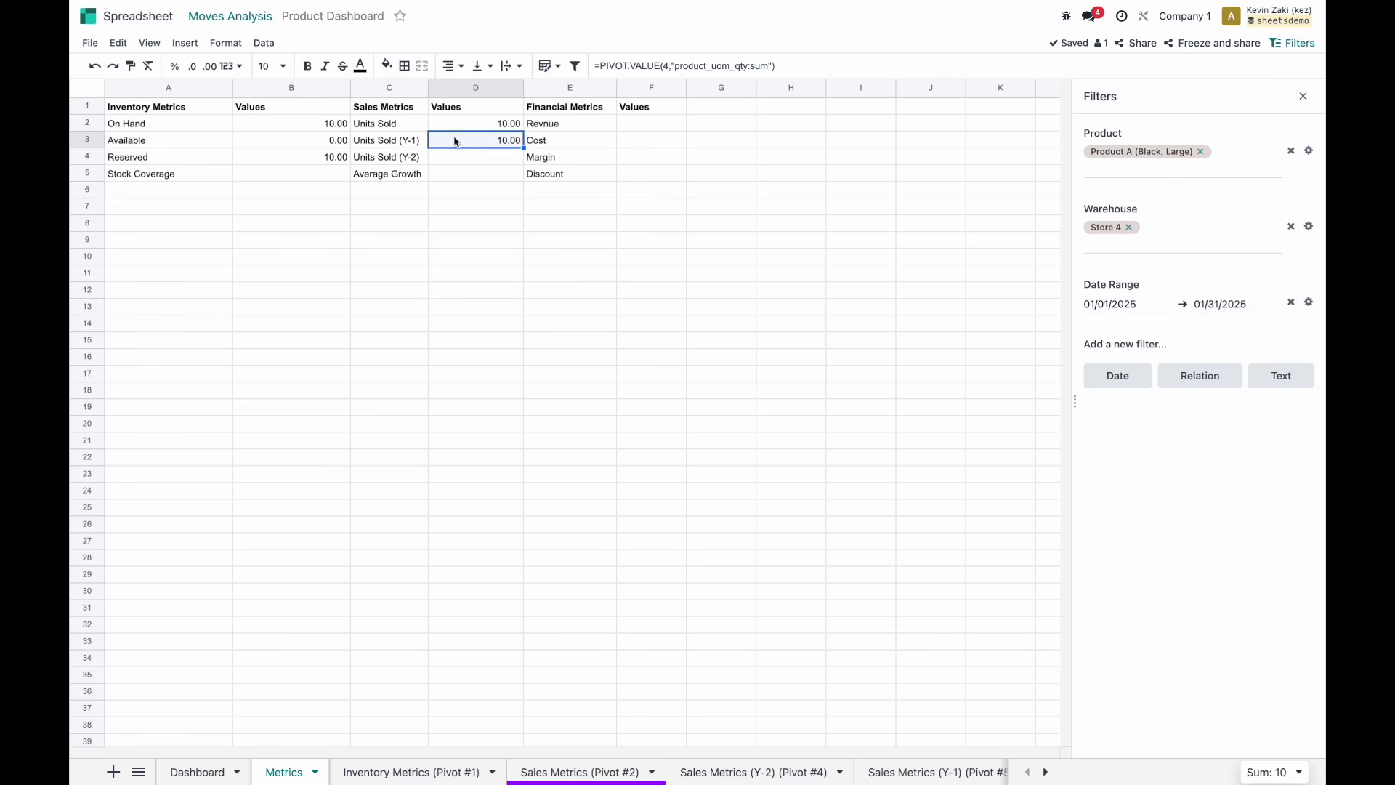
pyautogui.doubleClick(455, 140)
pyautogui.doubleClick(494, 121)
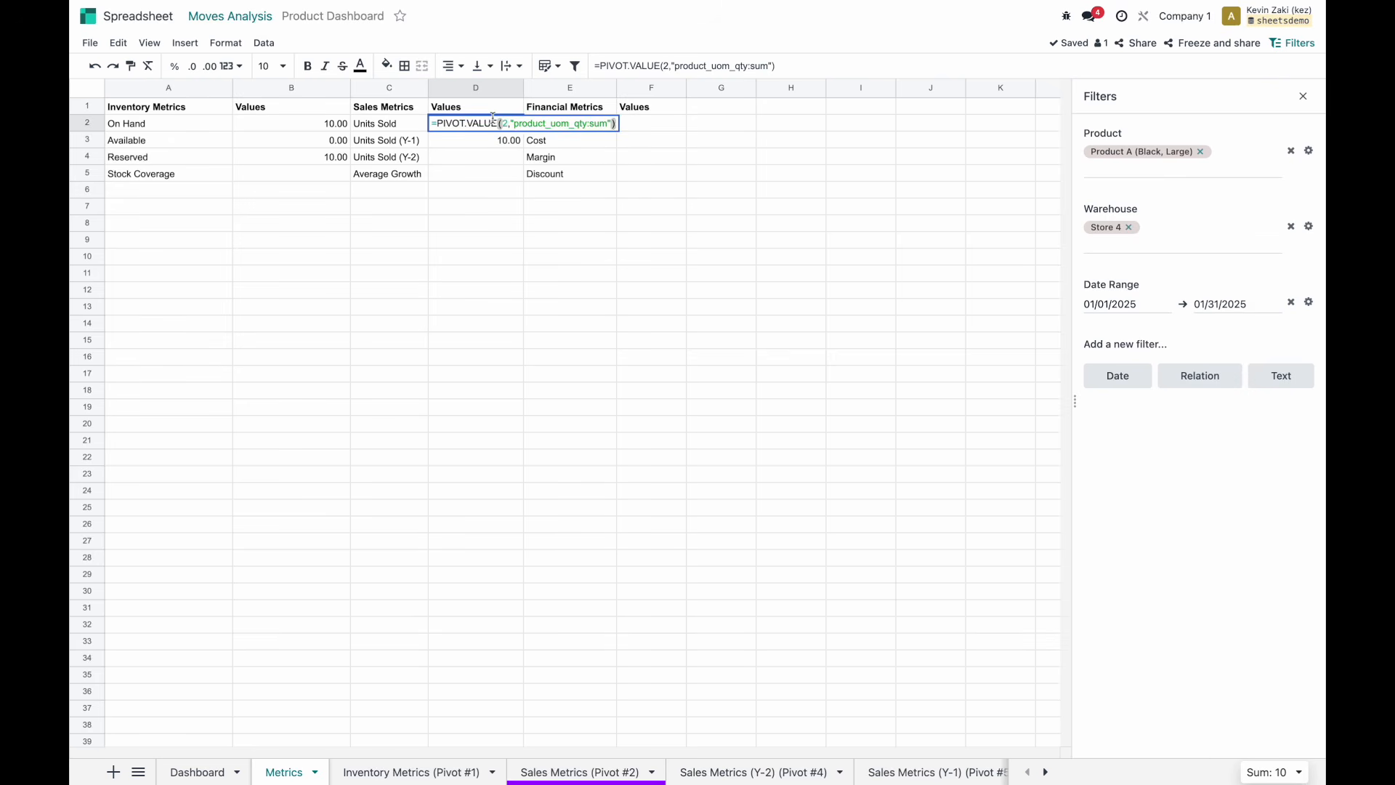
pyautogui.press('Escape')
pyautogui.doubleClick(494, 138)
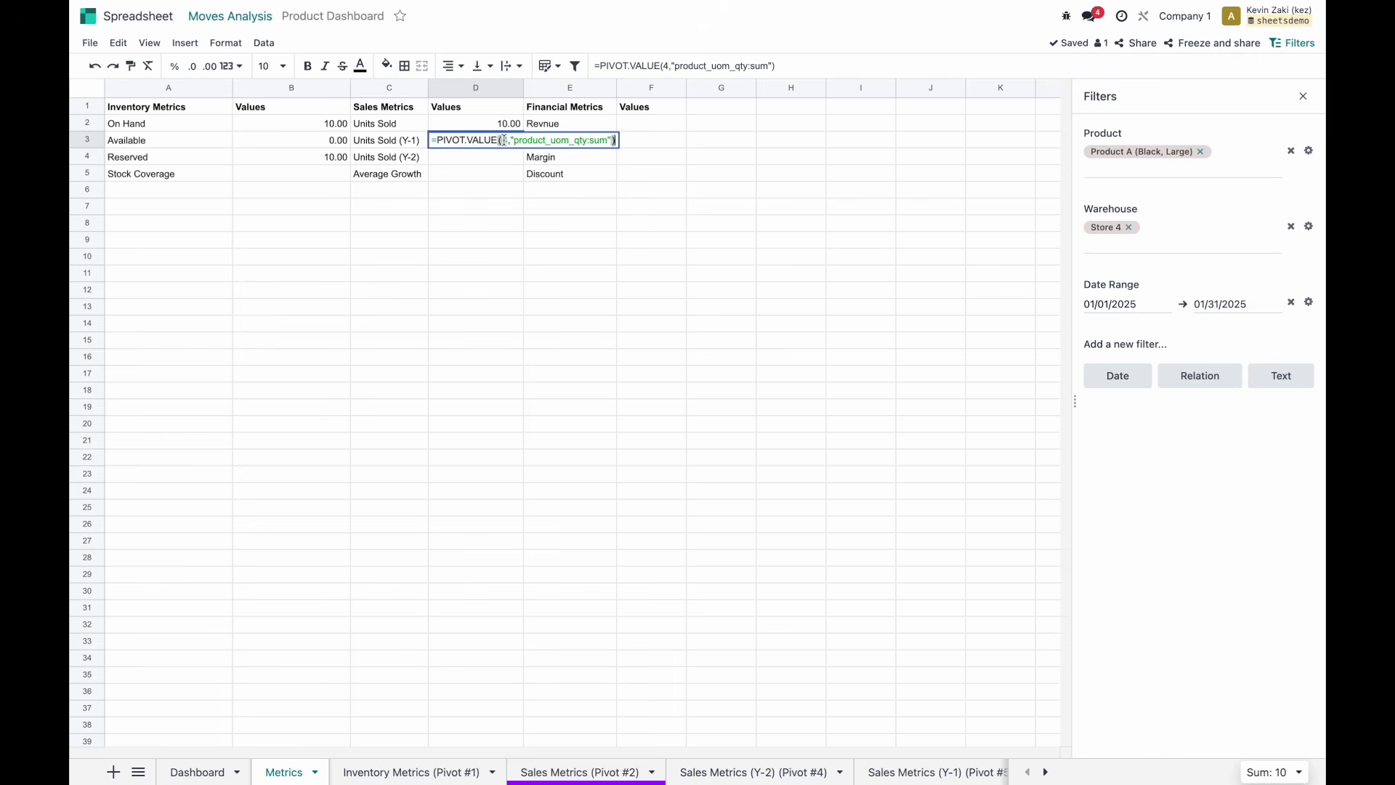
pyautogui.click(486, 159)
pyautogui.click(483, 142)
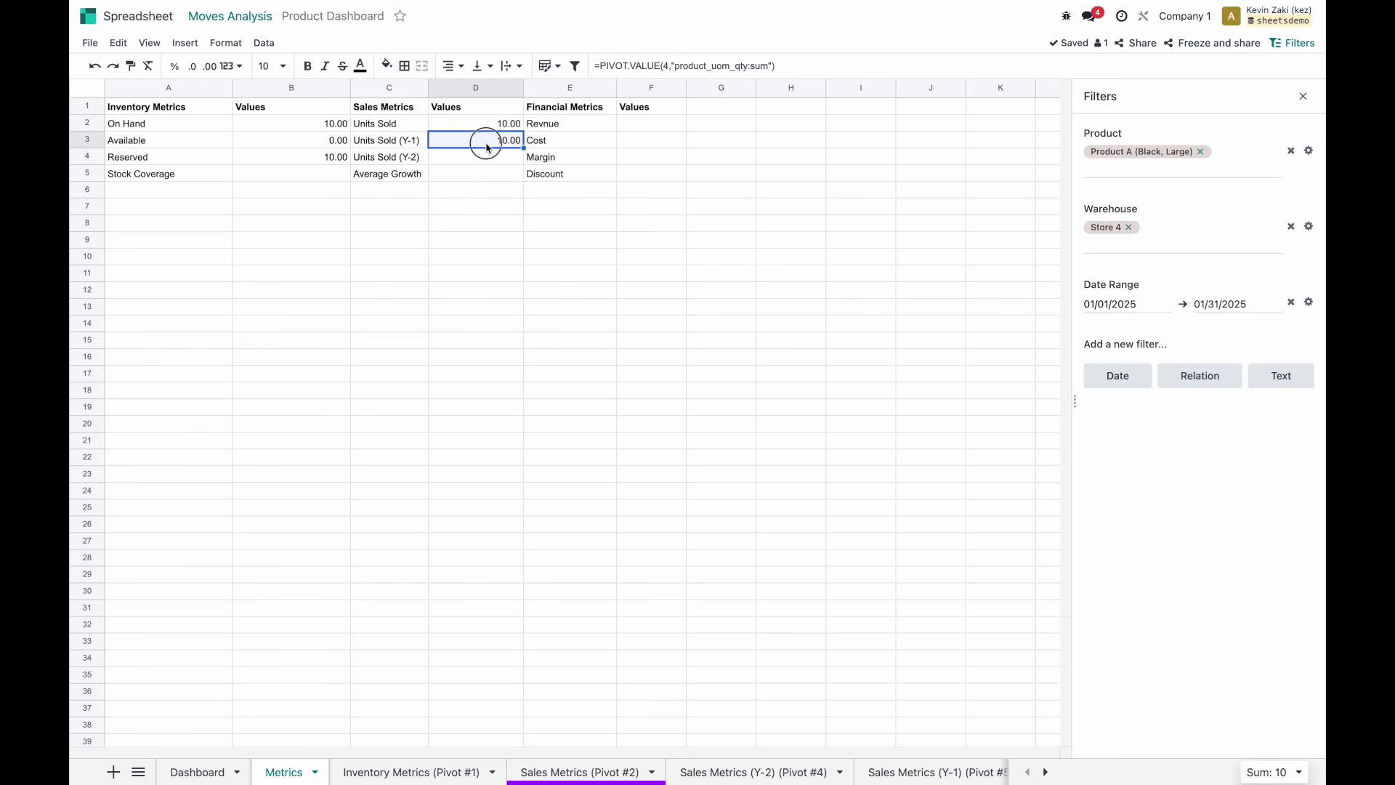
pyautogui.click(487, 157)
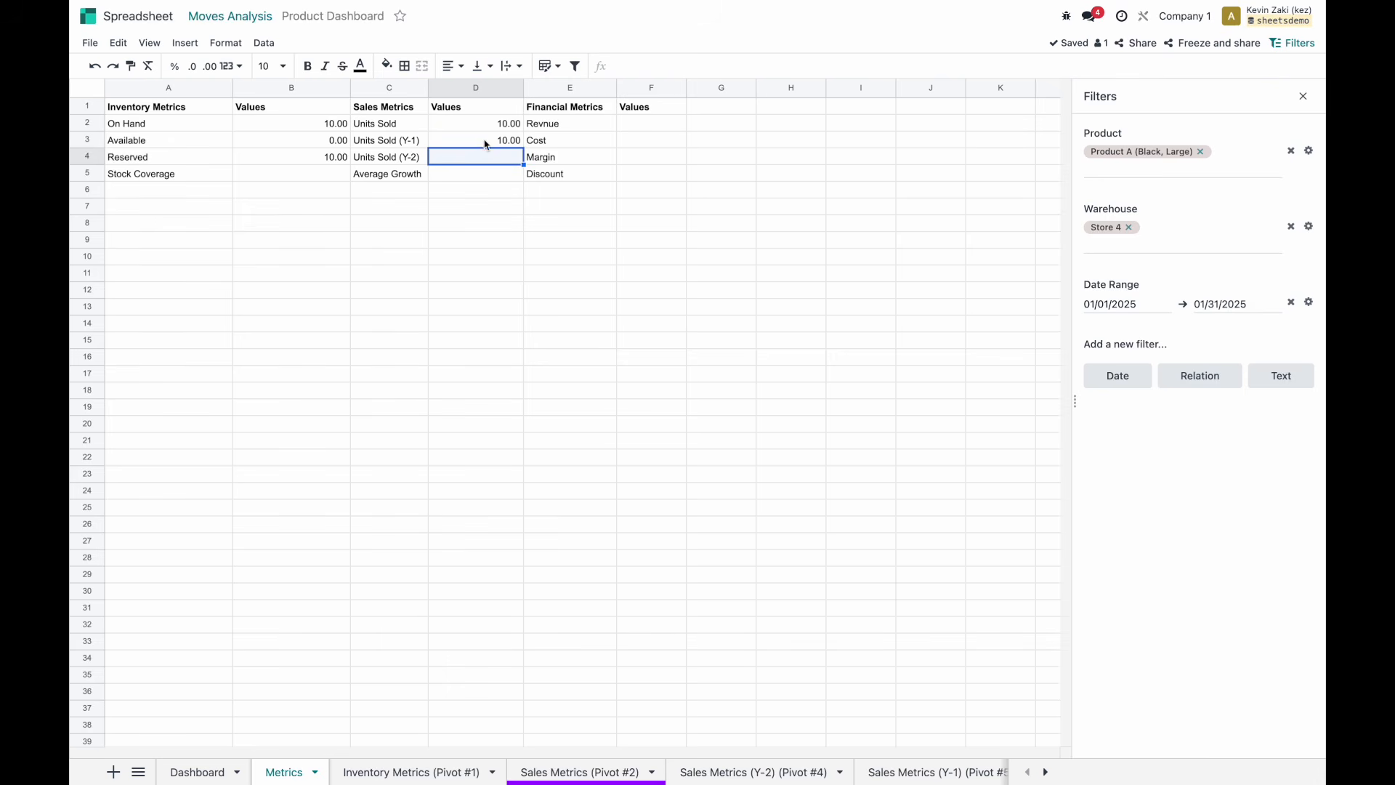
pyautogui.write('=')
pyautogui.press('BackSpace')
pyautogui.press('Return')
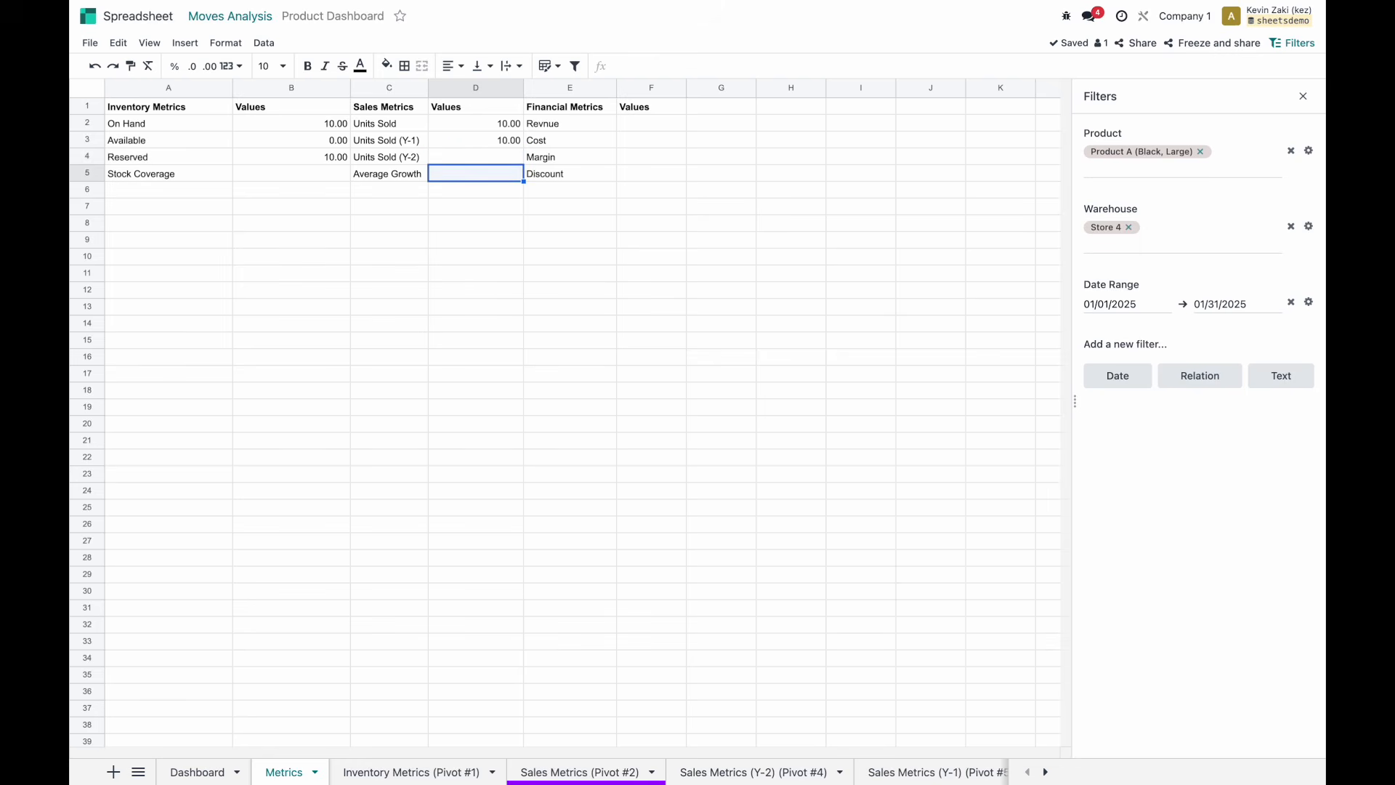
# Paste D3's formula into D4 pointed at pivot 5 for Units Sold (Y-2), reading 10.00.
pyautogui.click(489, 140)
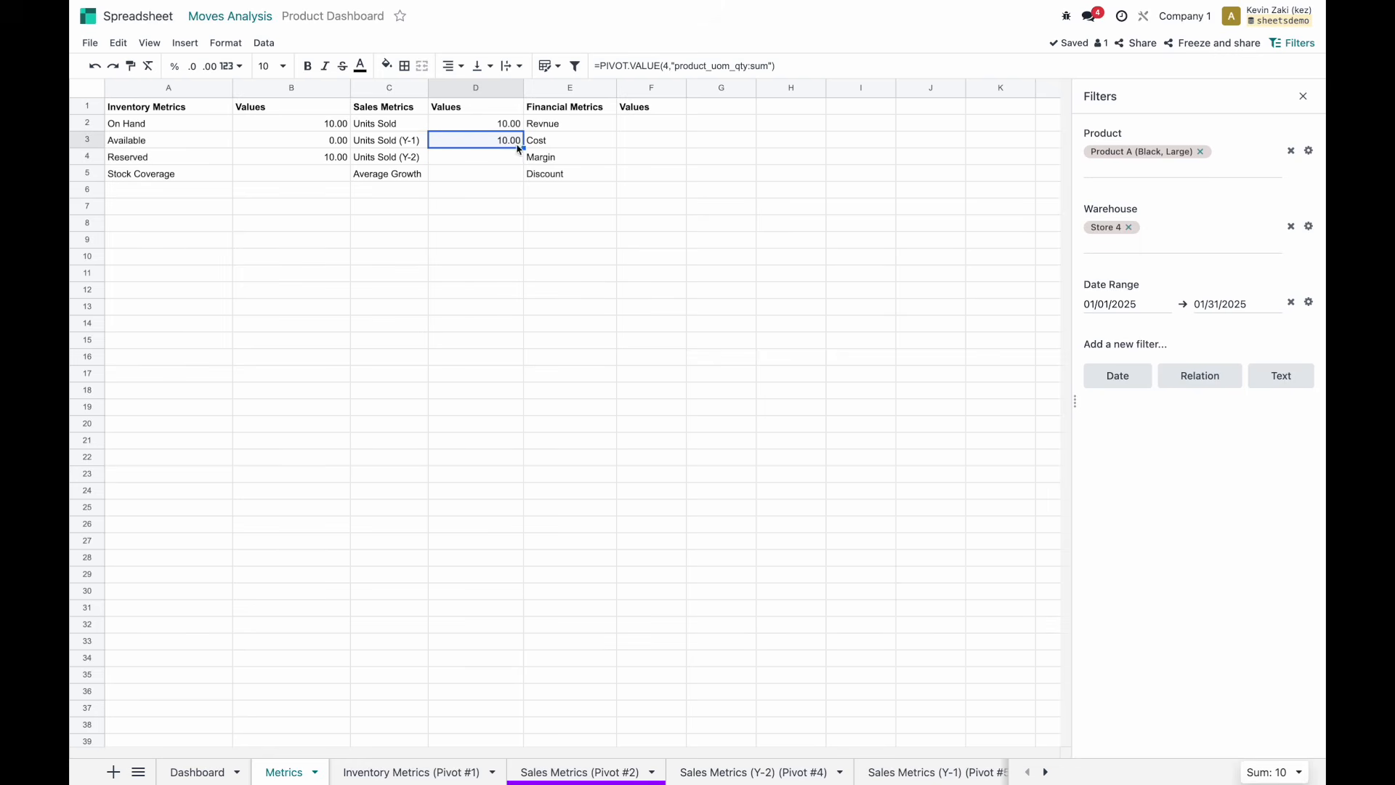
pyautogui.press('Down')
pyautogui.click(653, 67)
pyautogui.write('=PIVOT.VALUE(4,"product_uom_qty:sum")')
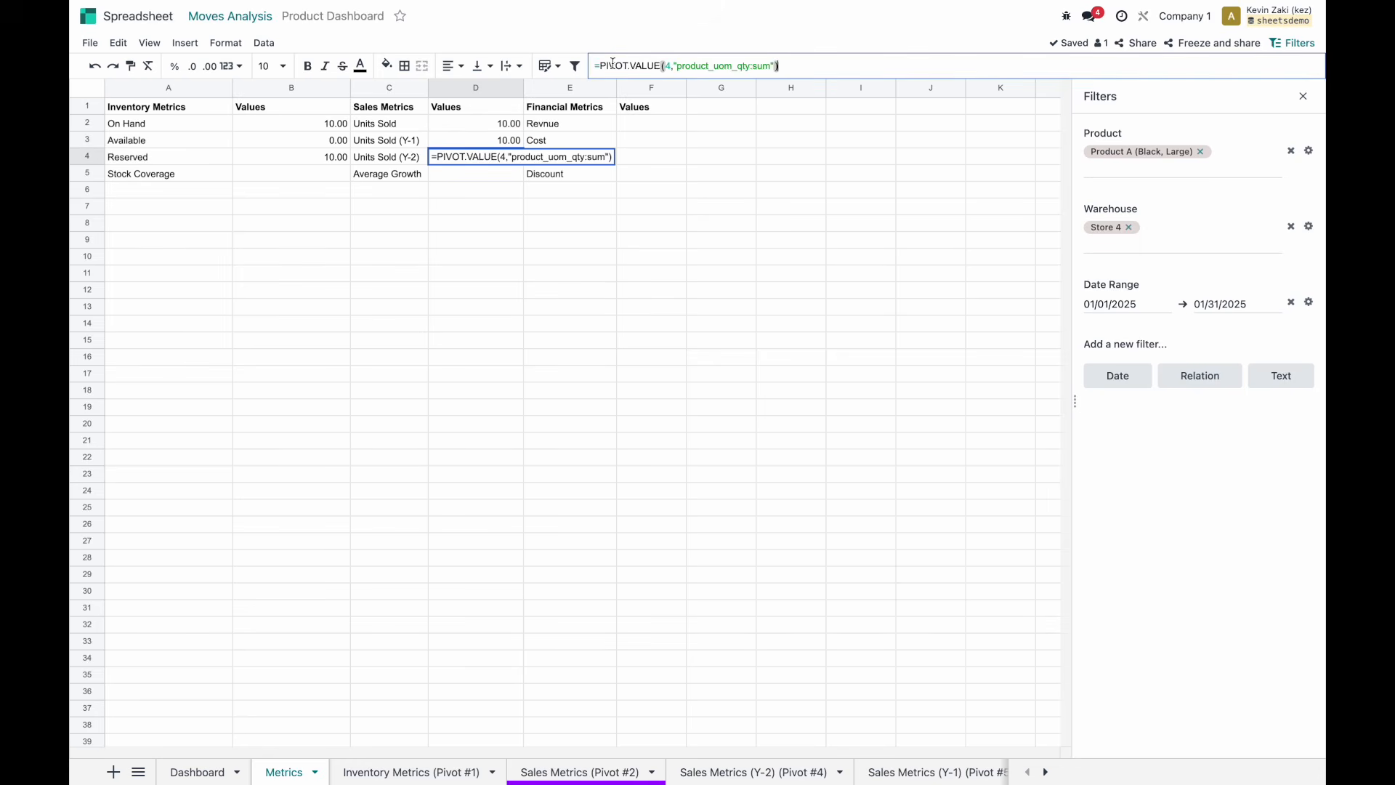
pyautogui.click(669, 67)
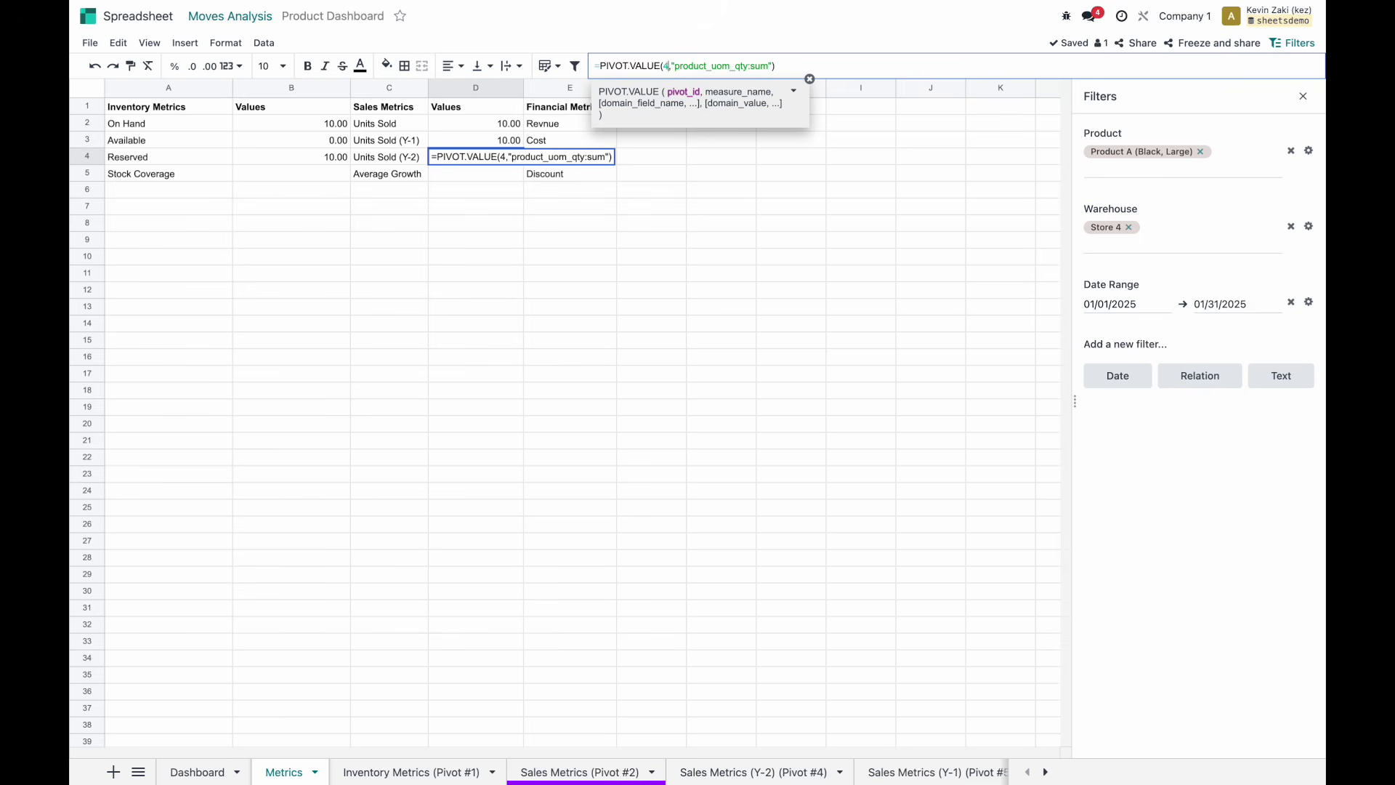
pyautogui.press('Return')
pyautogui.press('Up')
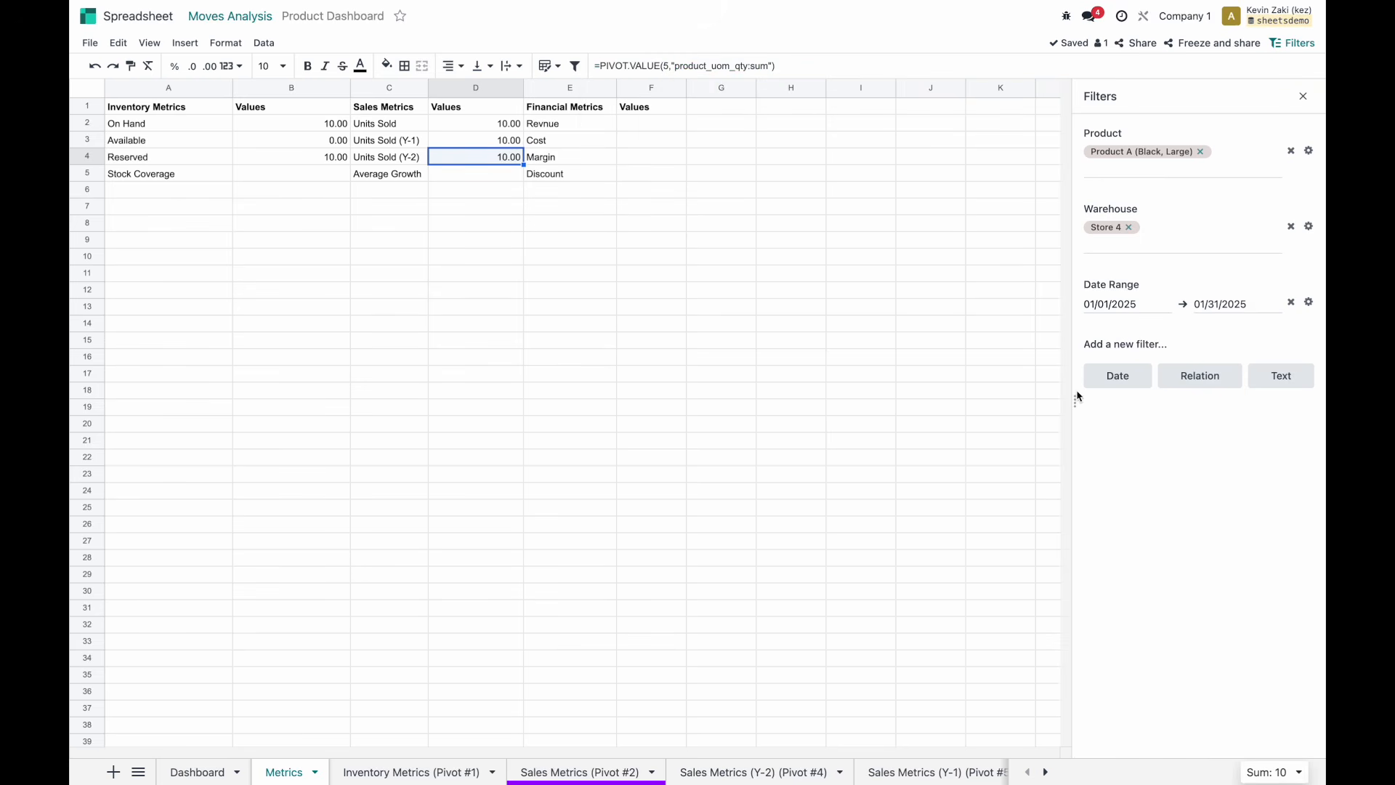
pyautogui.click(1308, 303)
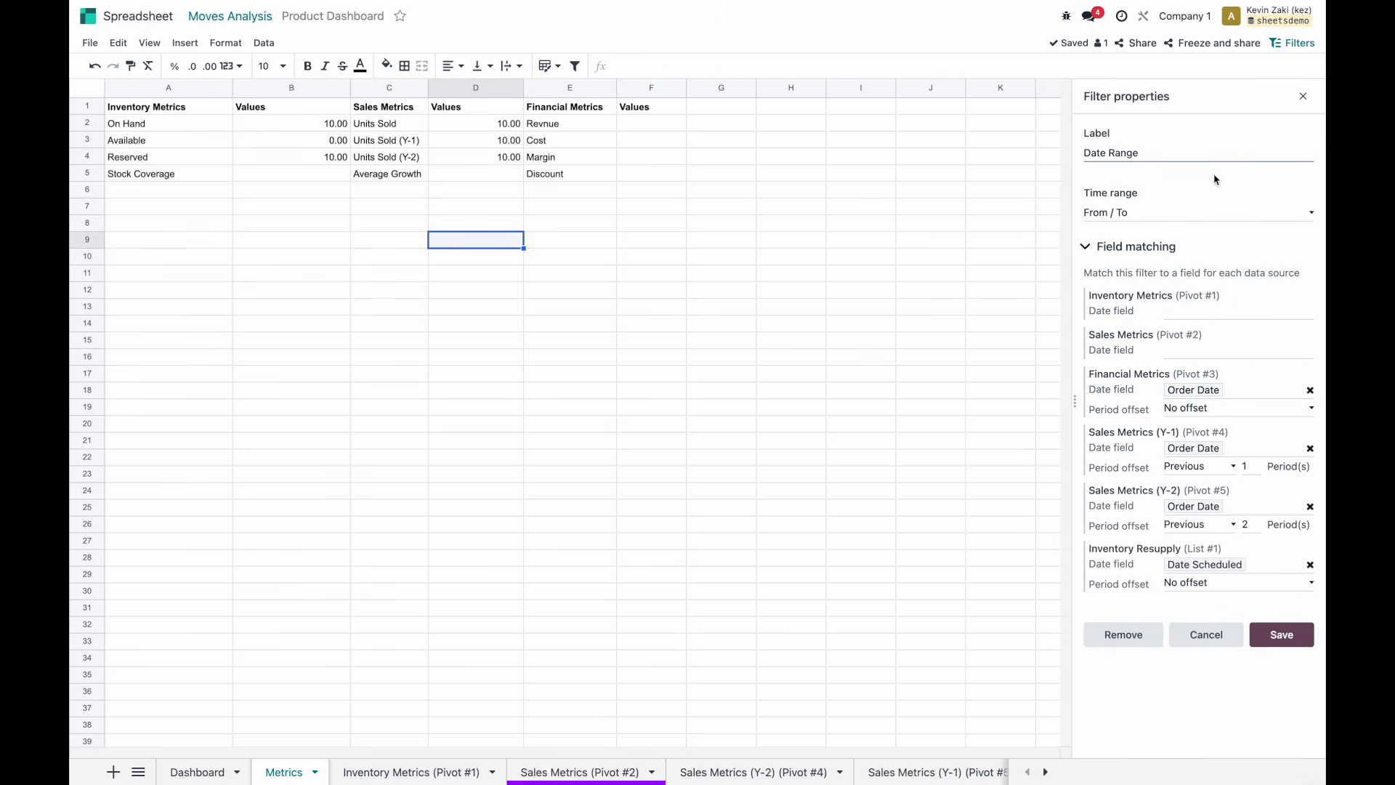
# Switch the Date Range filter's time range to Month / Quarter and save it.
pyautogui.click(1115, 213)
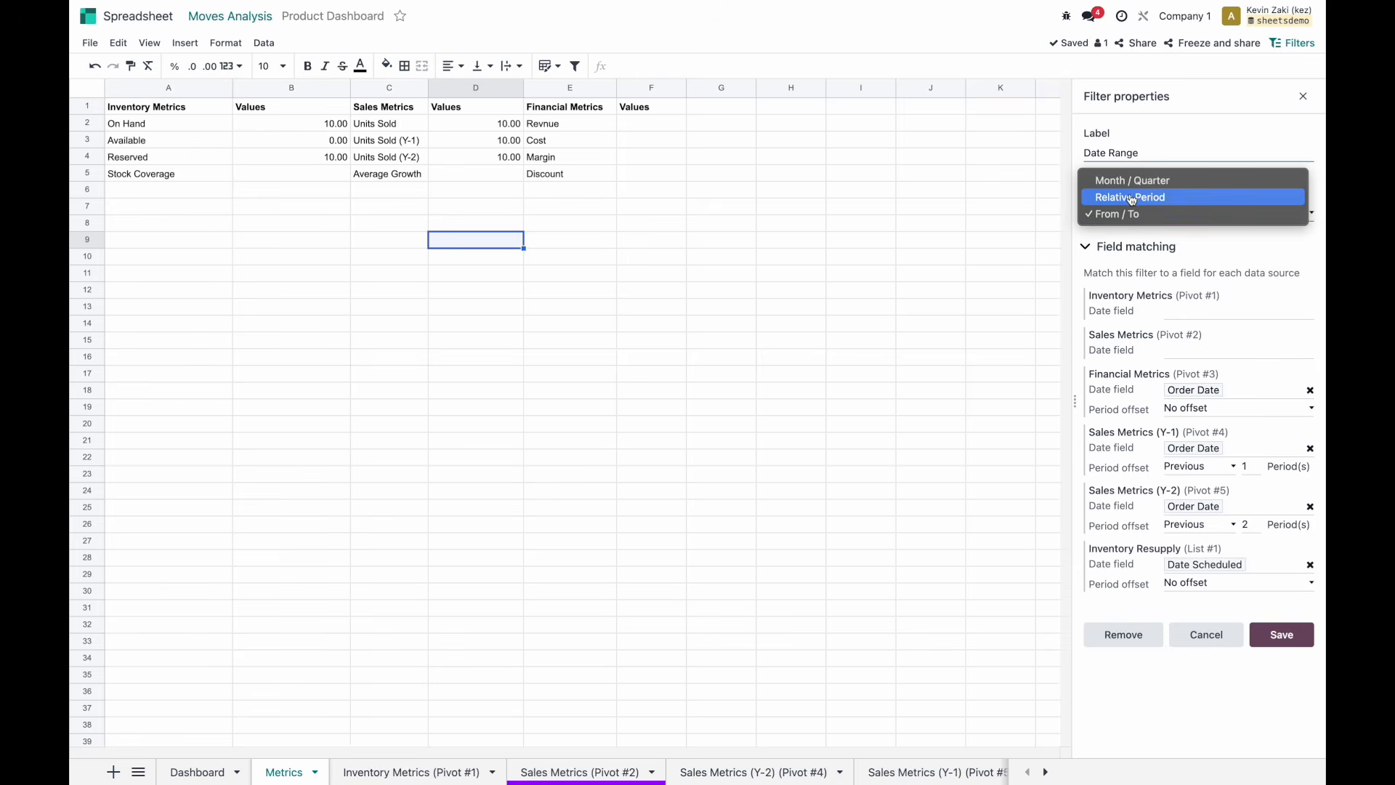
pyautogui.click(1131, 181)
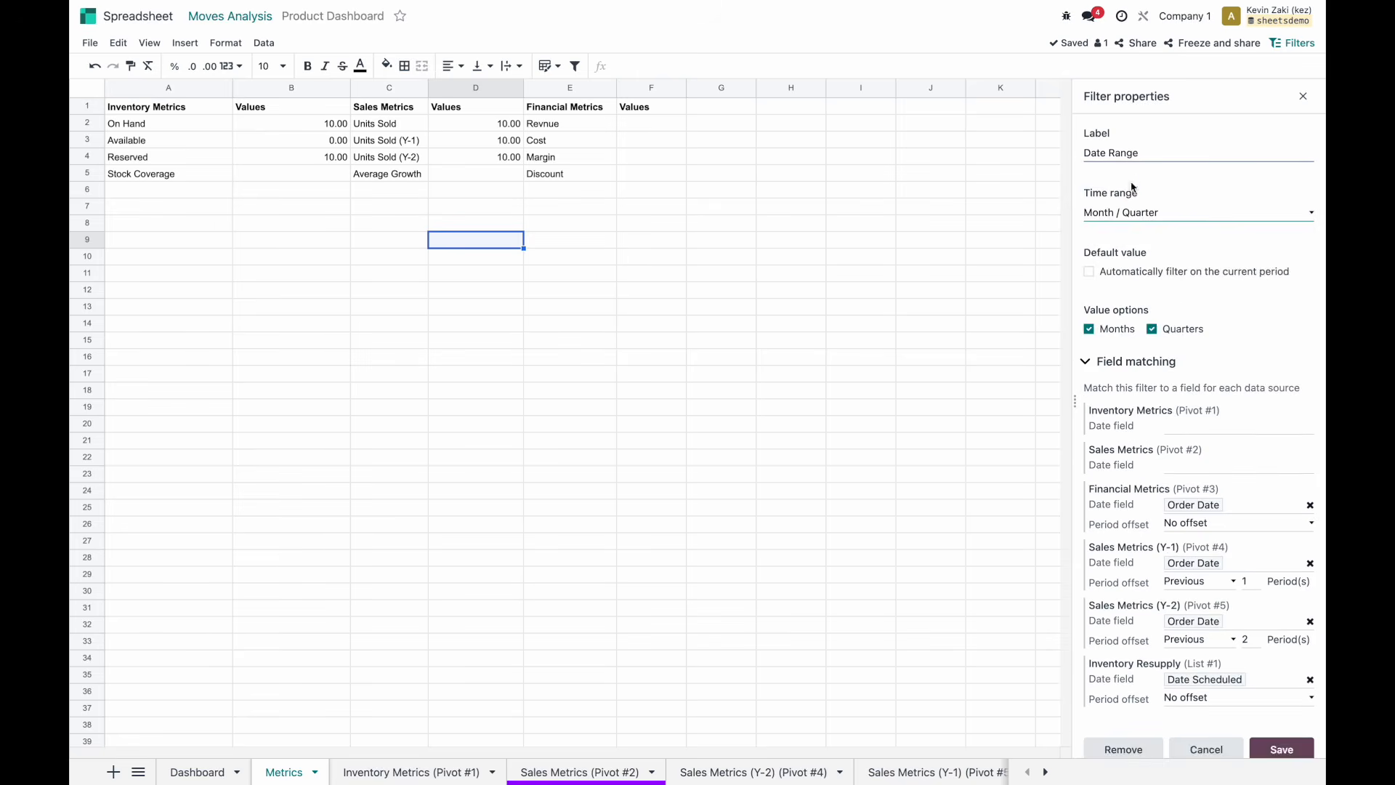
pyautogui.scroll(-1, 1130, 225)
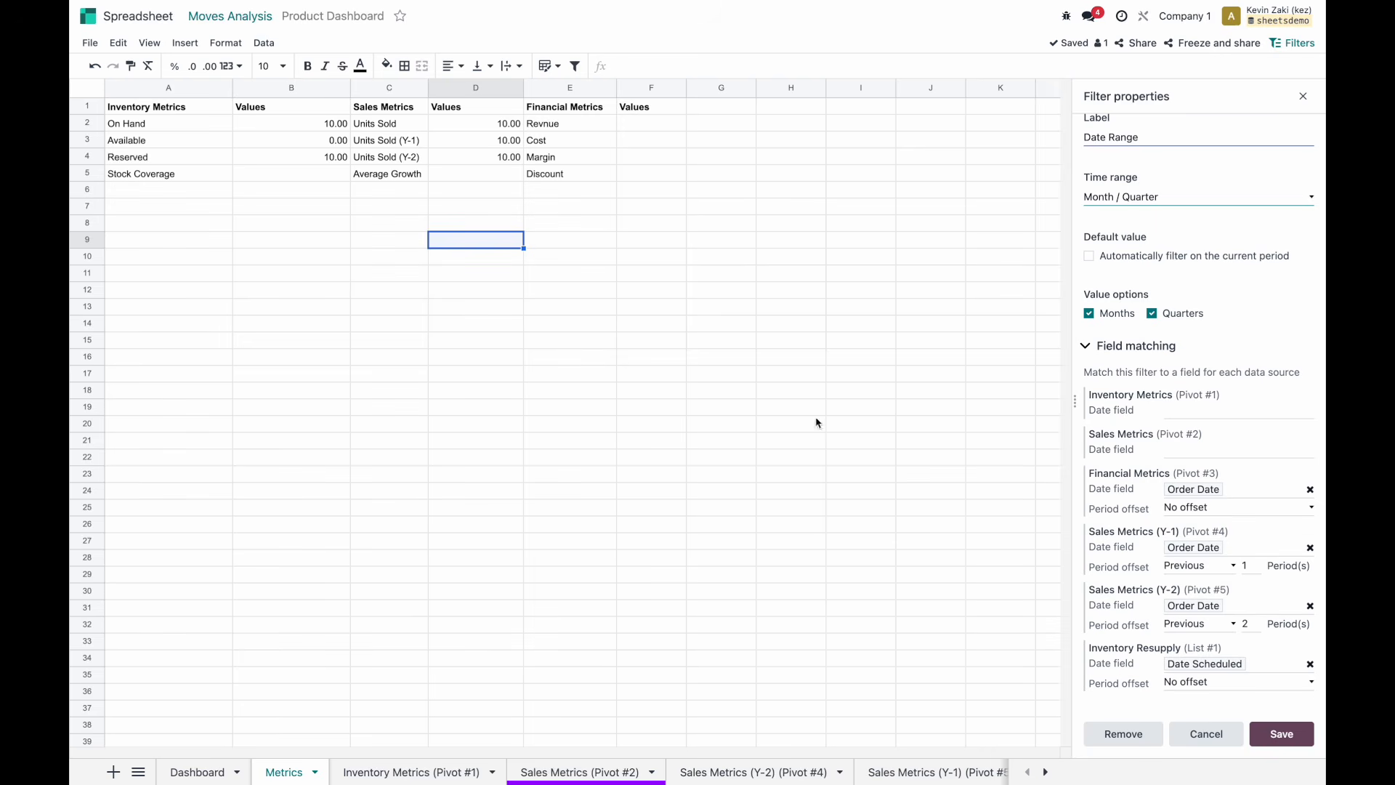
pyautogui.click(1272, 730)
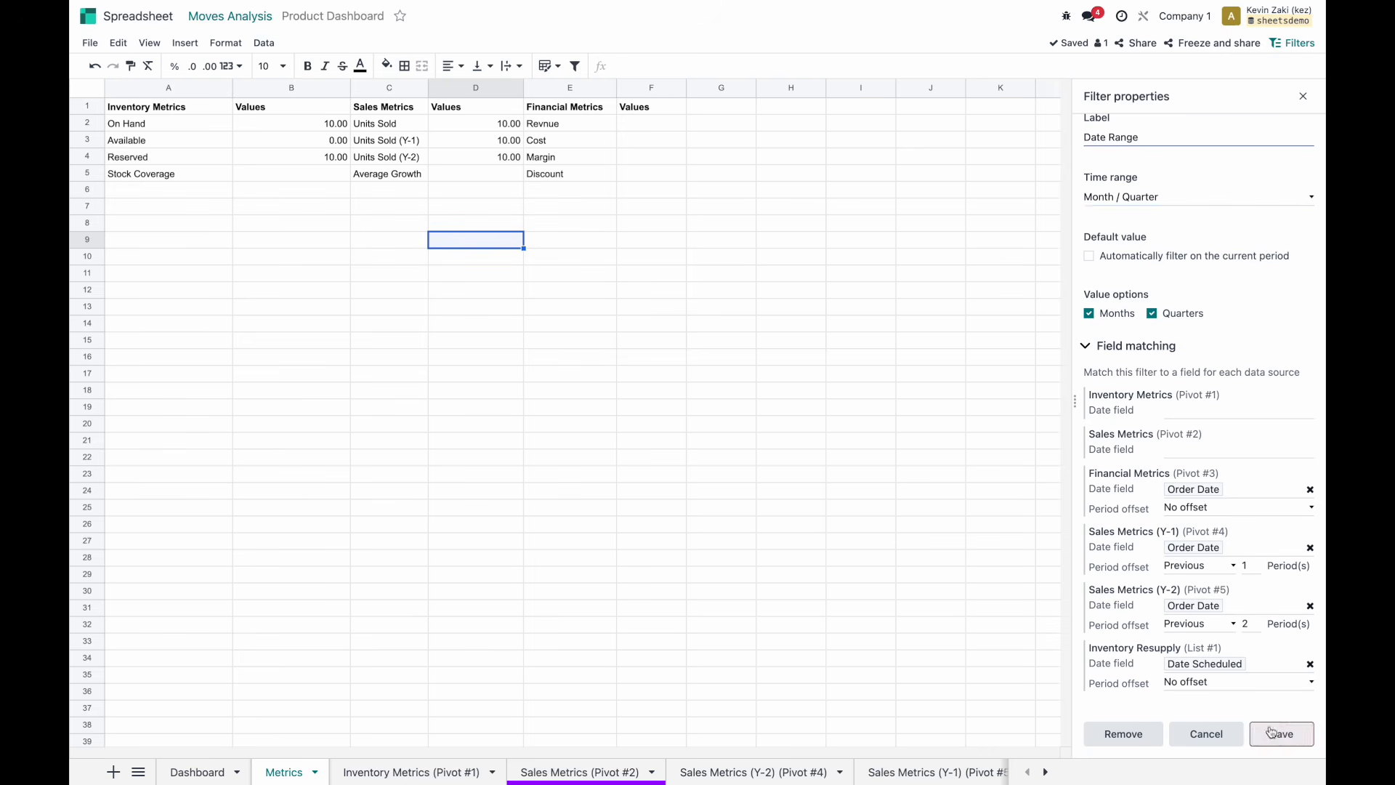
pyautogui.click(1159, 308)
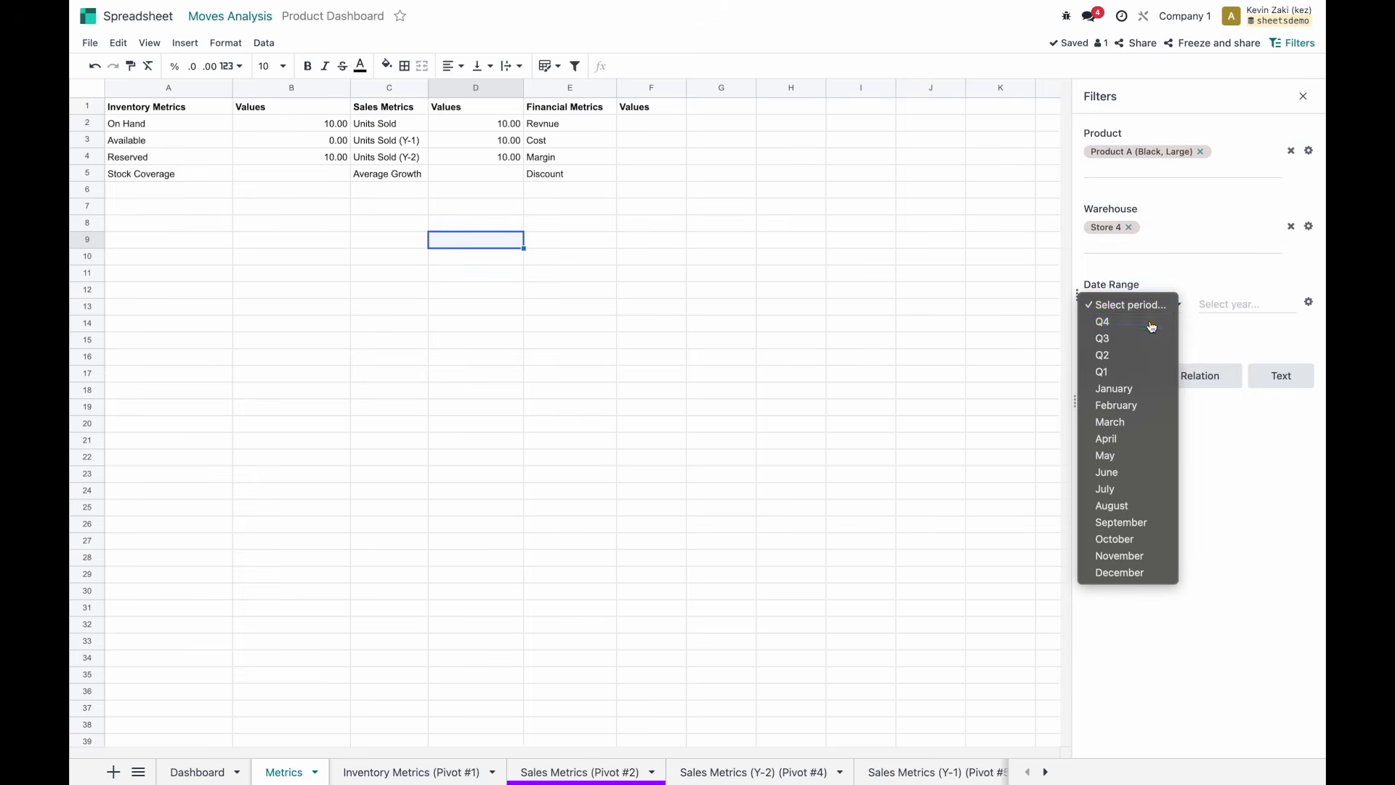
# Set the Date Range period to January 2025 after briefly trying Q4.
pyautogui.click(1152, 325)
pyautogui.click(1154, 305)
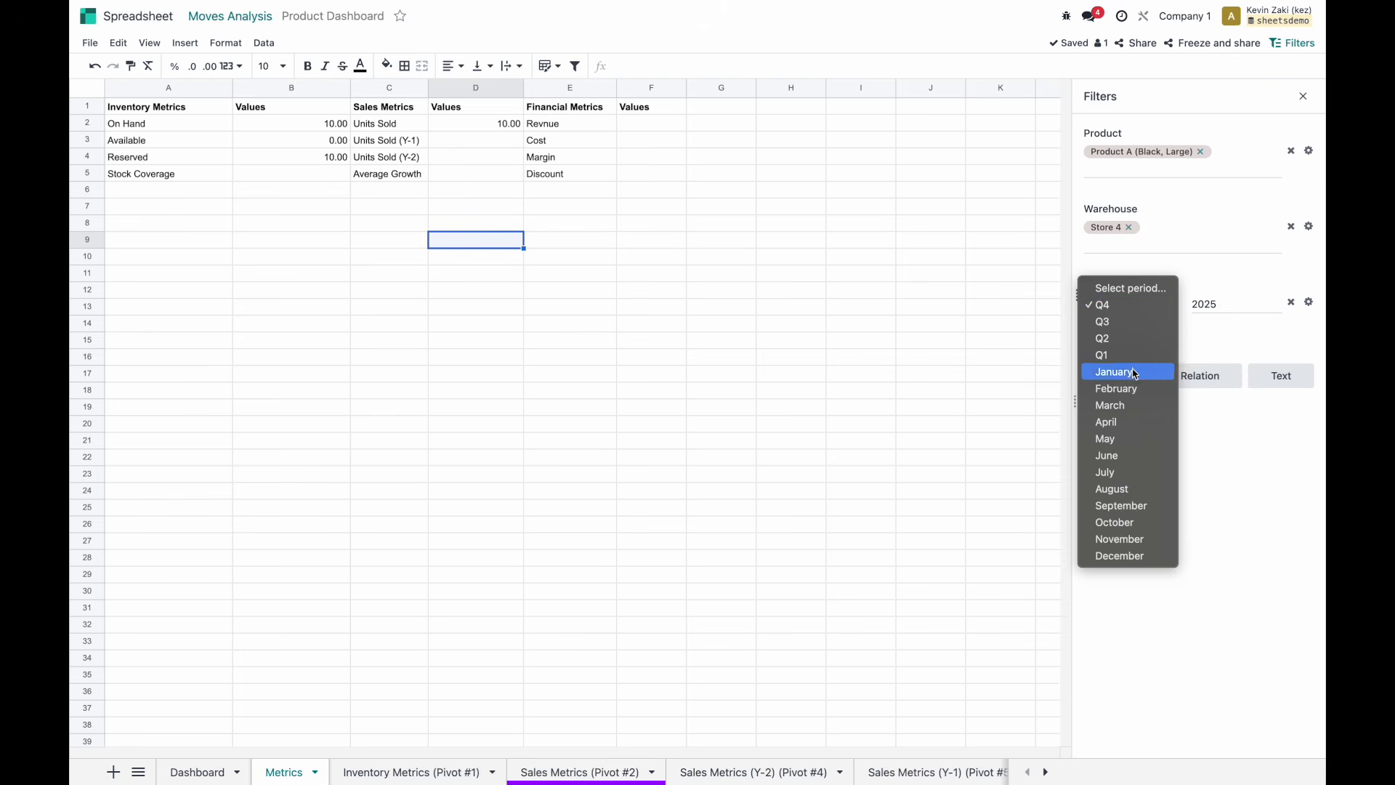
pyautogui.click(1146, 288)
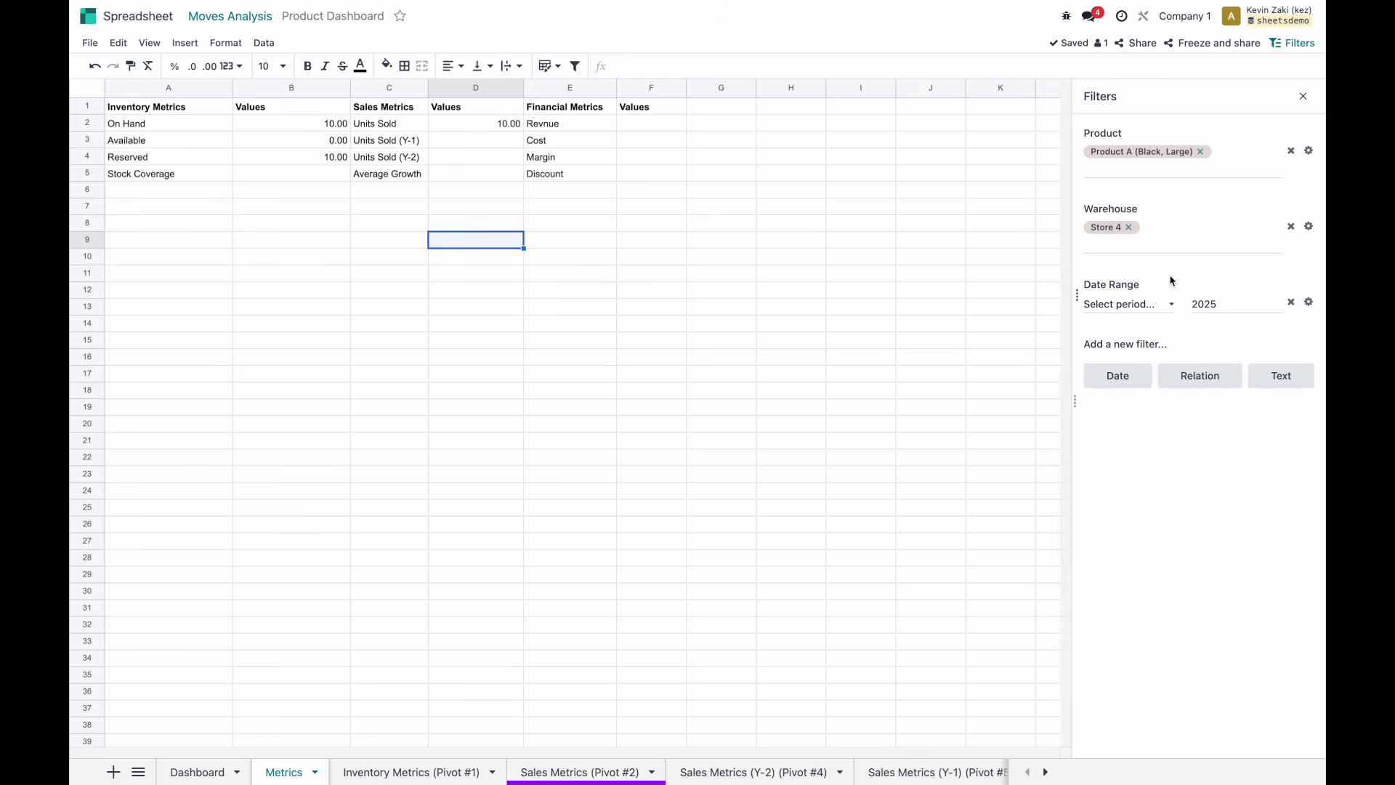
pyautogui.click(1159, 305)
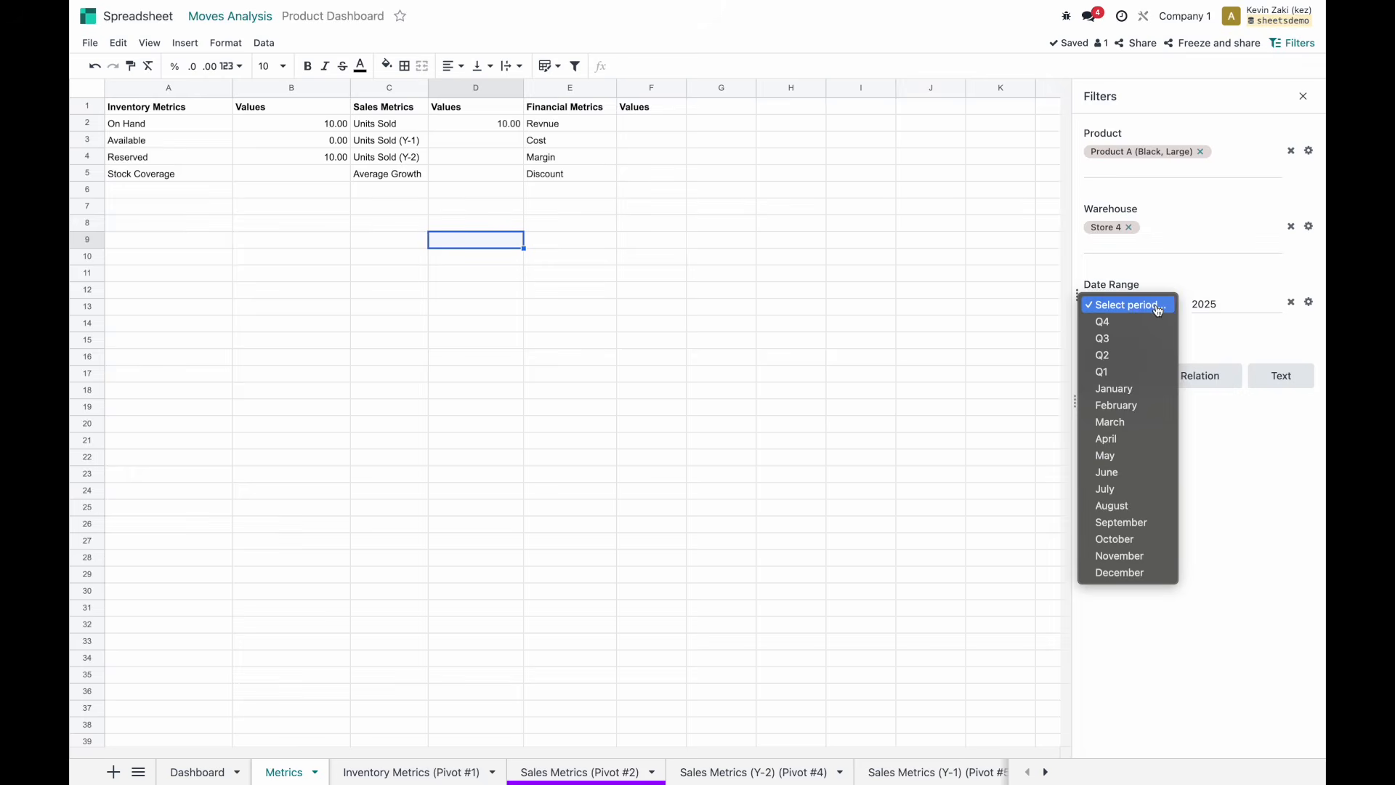
pyautogui.click(1137, 396)
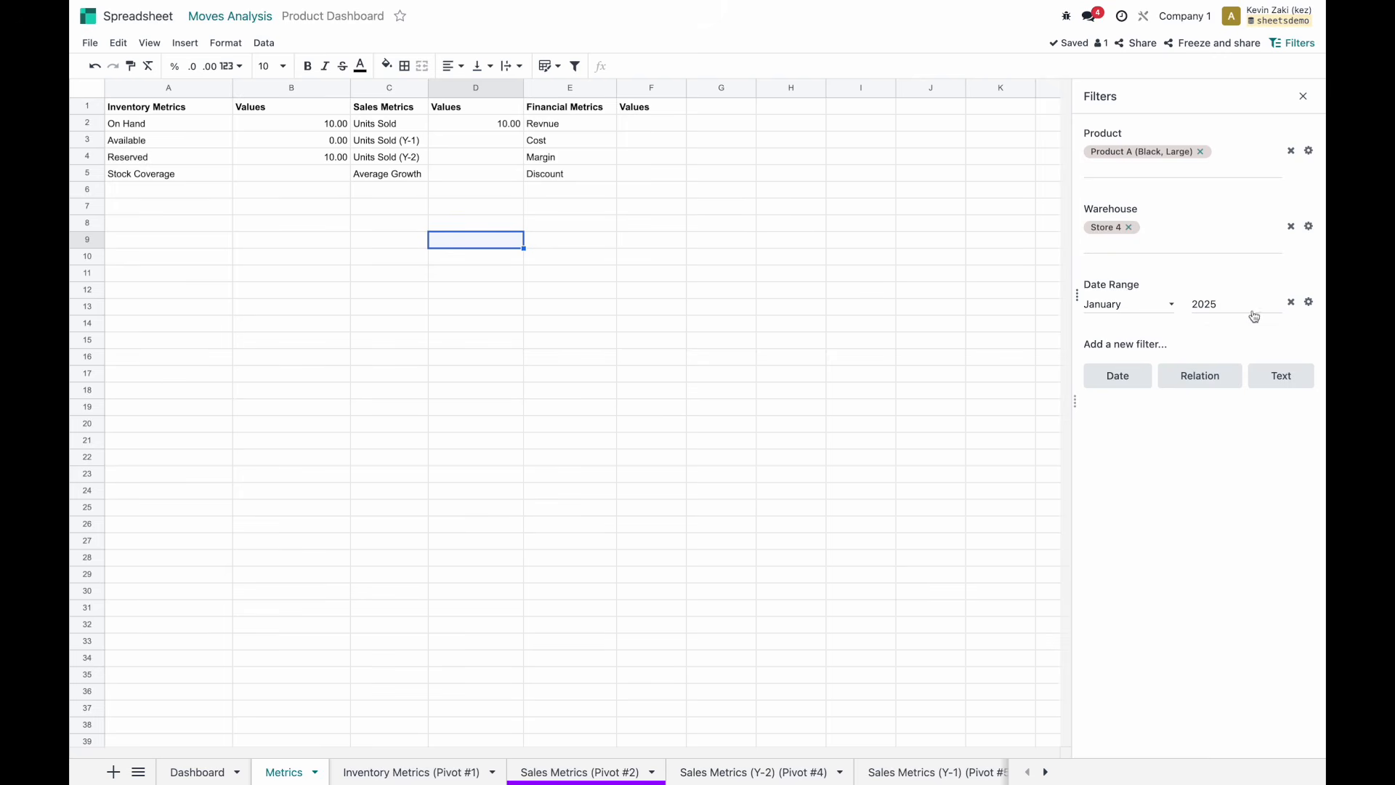
# Review the Date Range filter's field matching, save it, and check the Units Sold (Y-1) cell D3.
pyautogui.click(1309, 301)
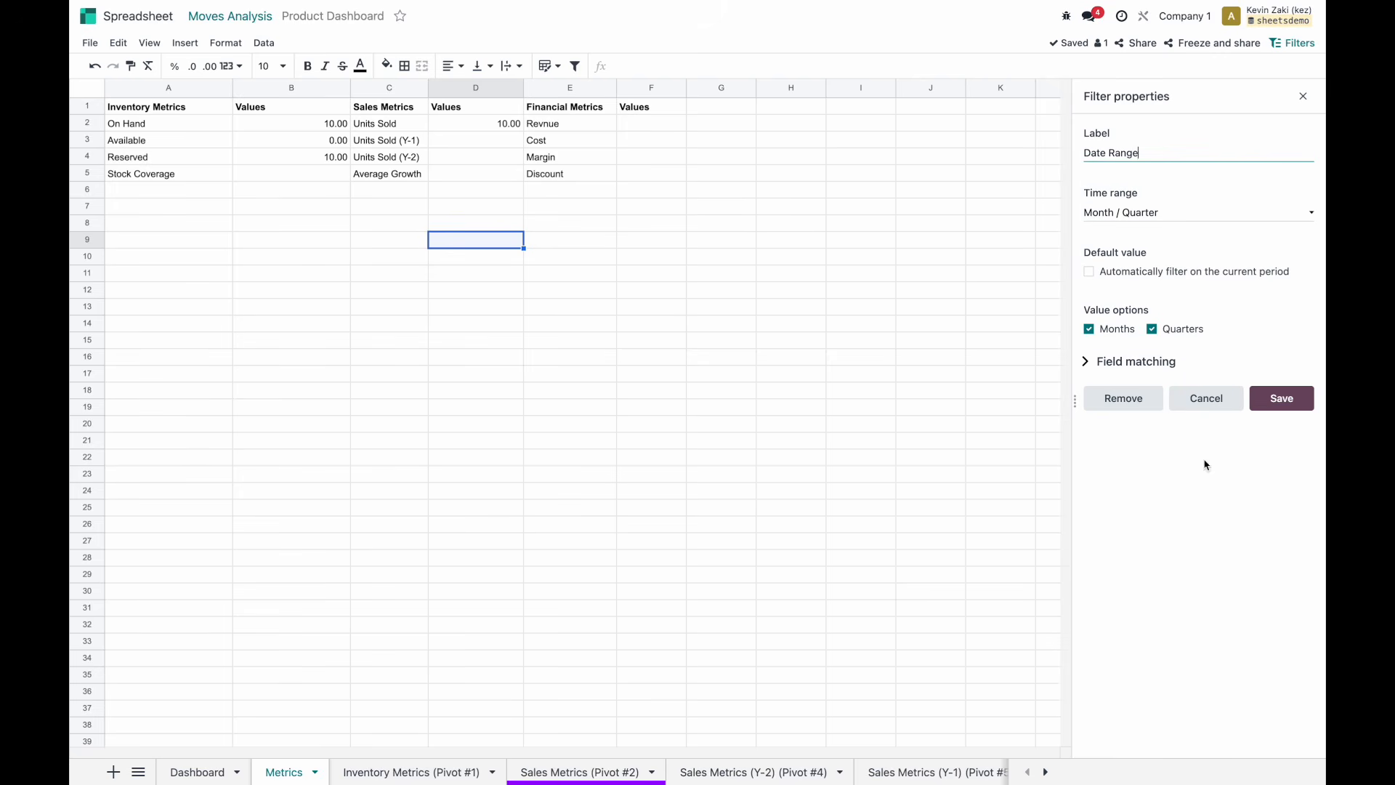
pyautogui.click(1134, 361)
pyautogui.scroll(-1, 1228, 551)
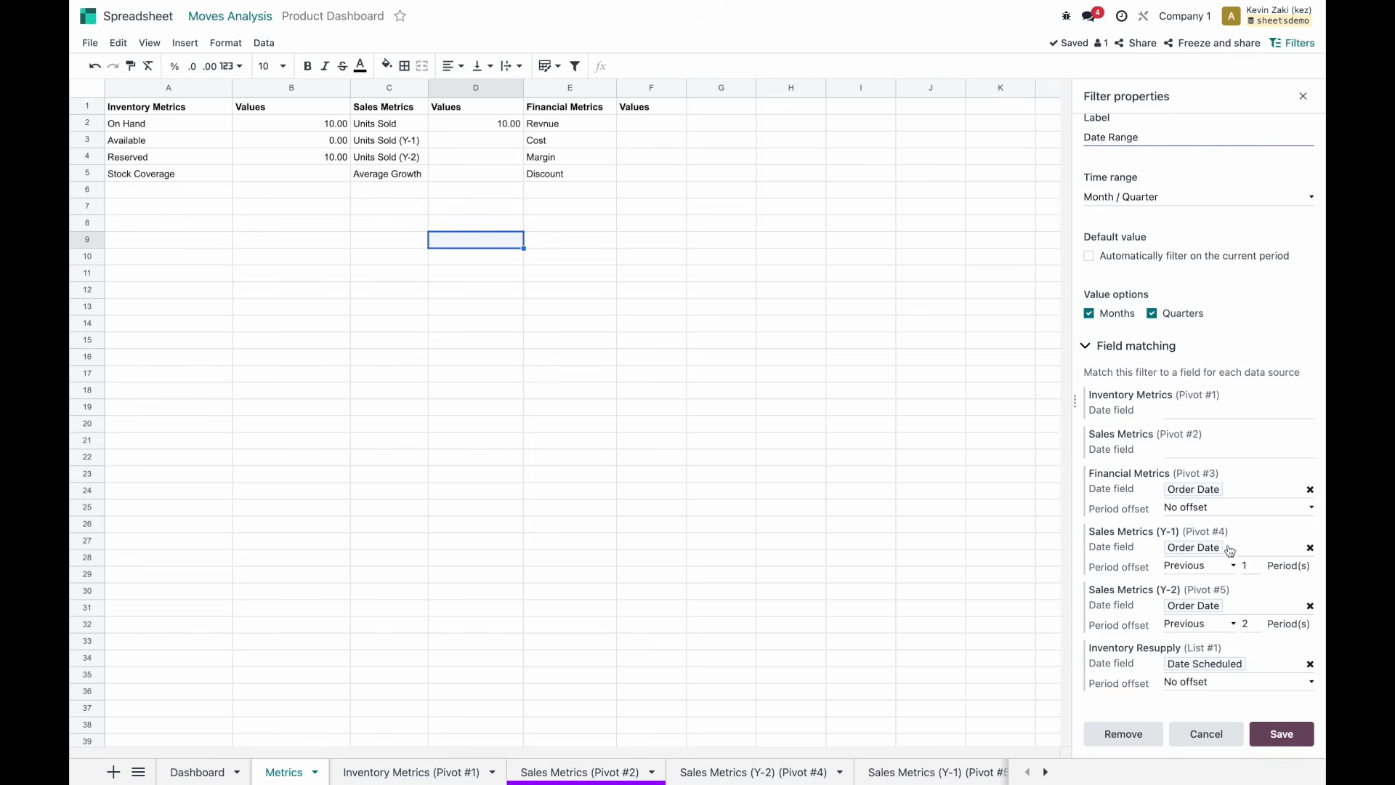
pyautogui.scroll(1, 1230, 617)
pyautogui.click(1278, 741)
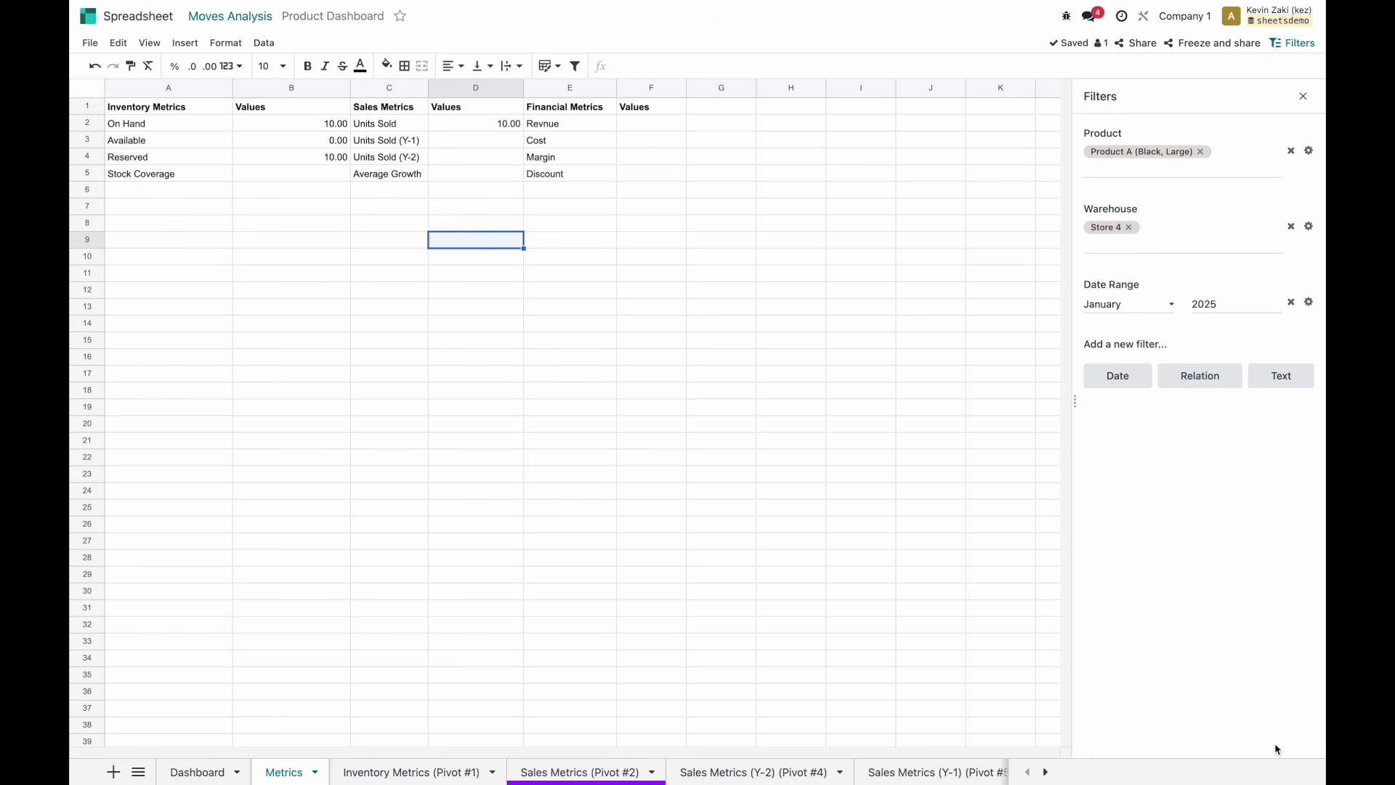
pyautogui.click(480, 208)
pyautogui.click(480, 143)
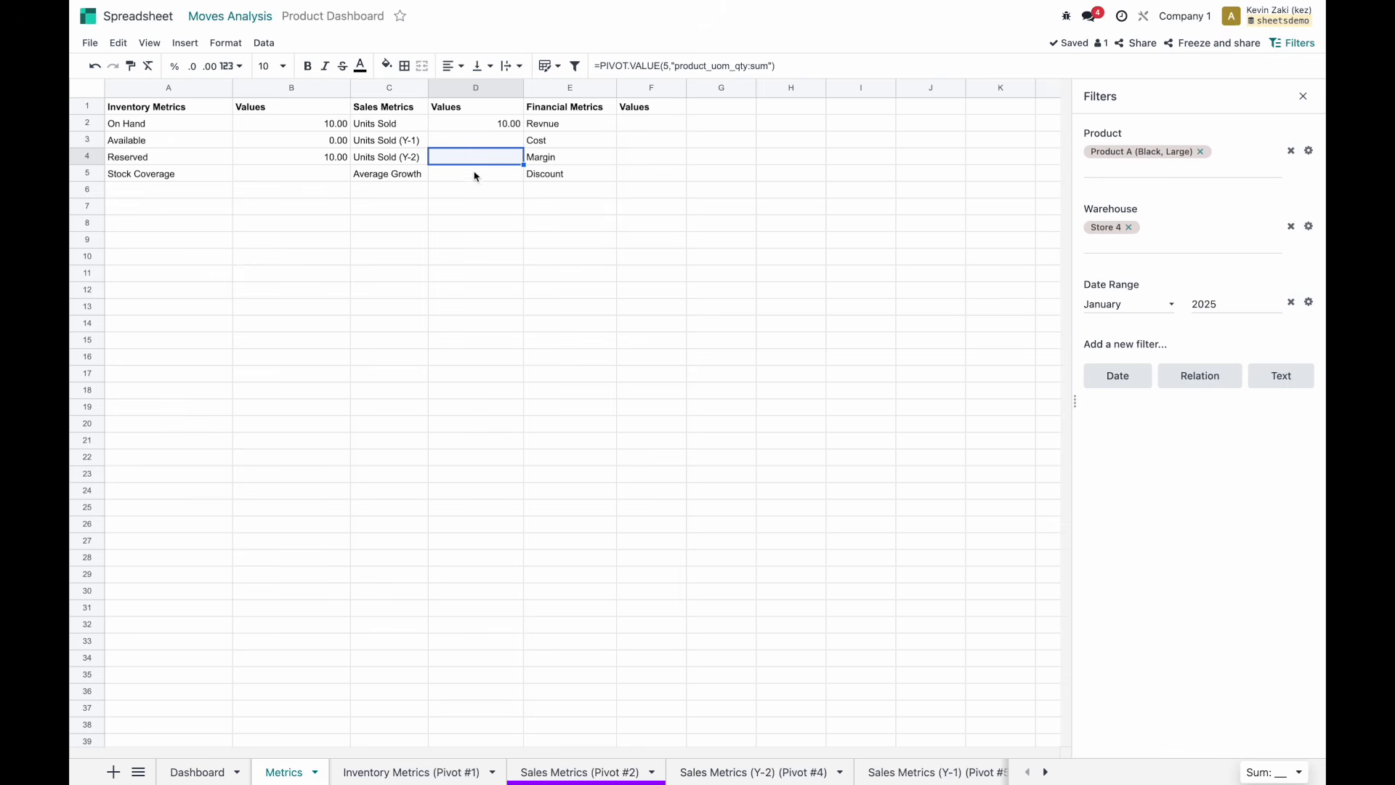
pyautogui.click(475, 176)
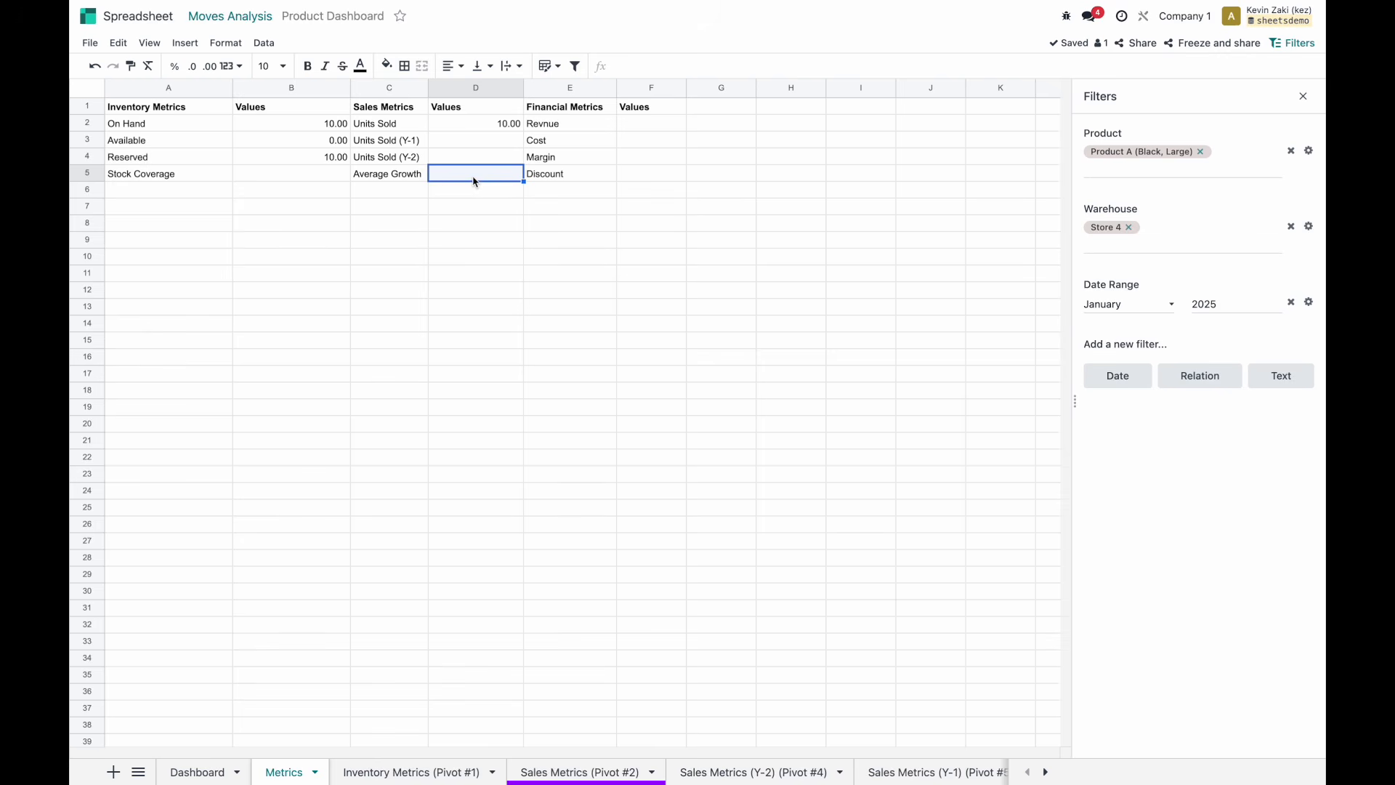
pyautogui.click(630, 123)
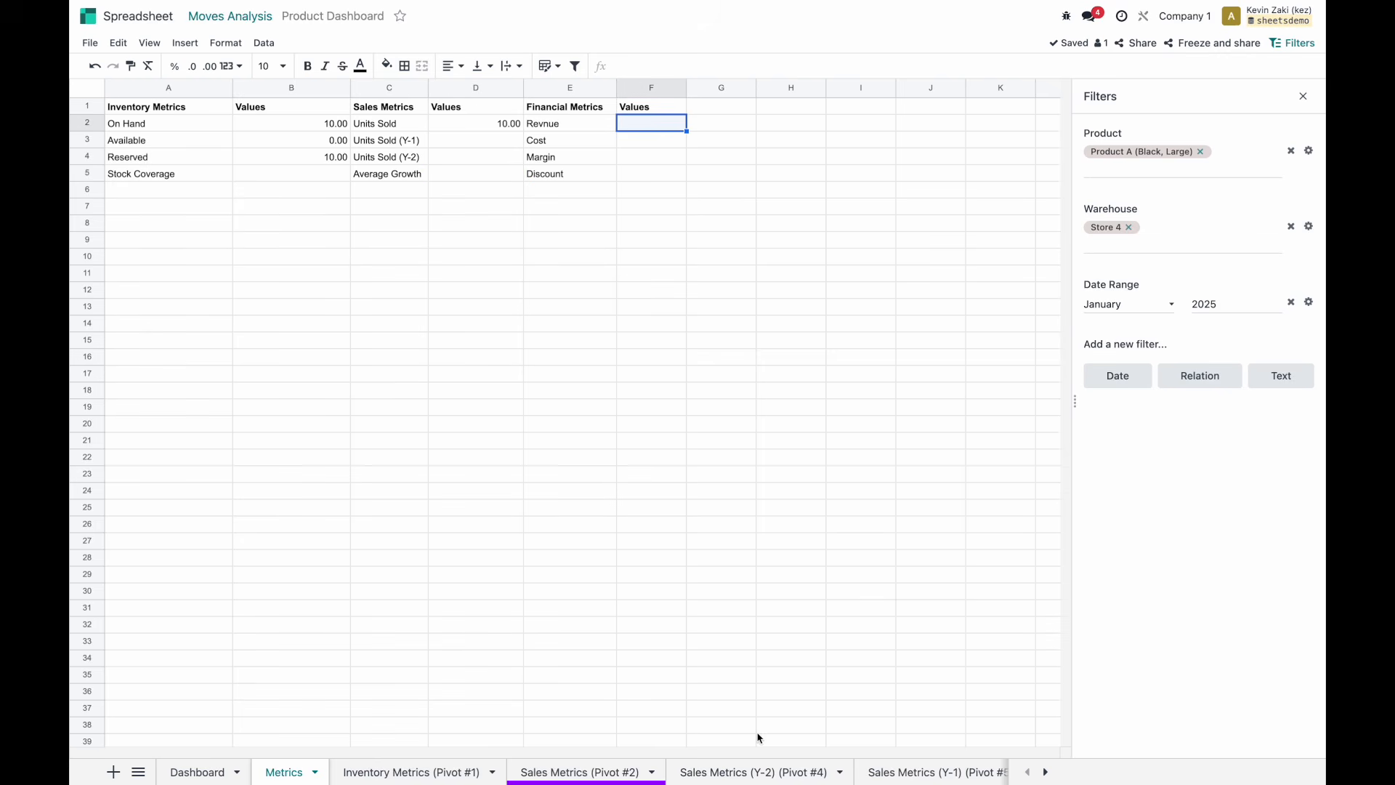
pyautogui.scroll(-3, 760, 770)
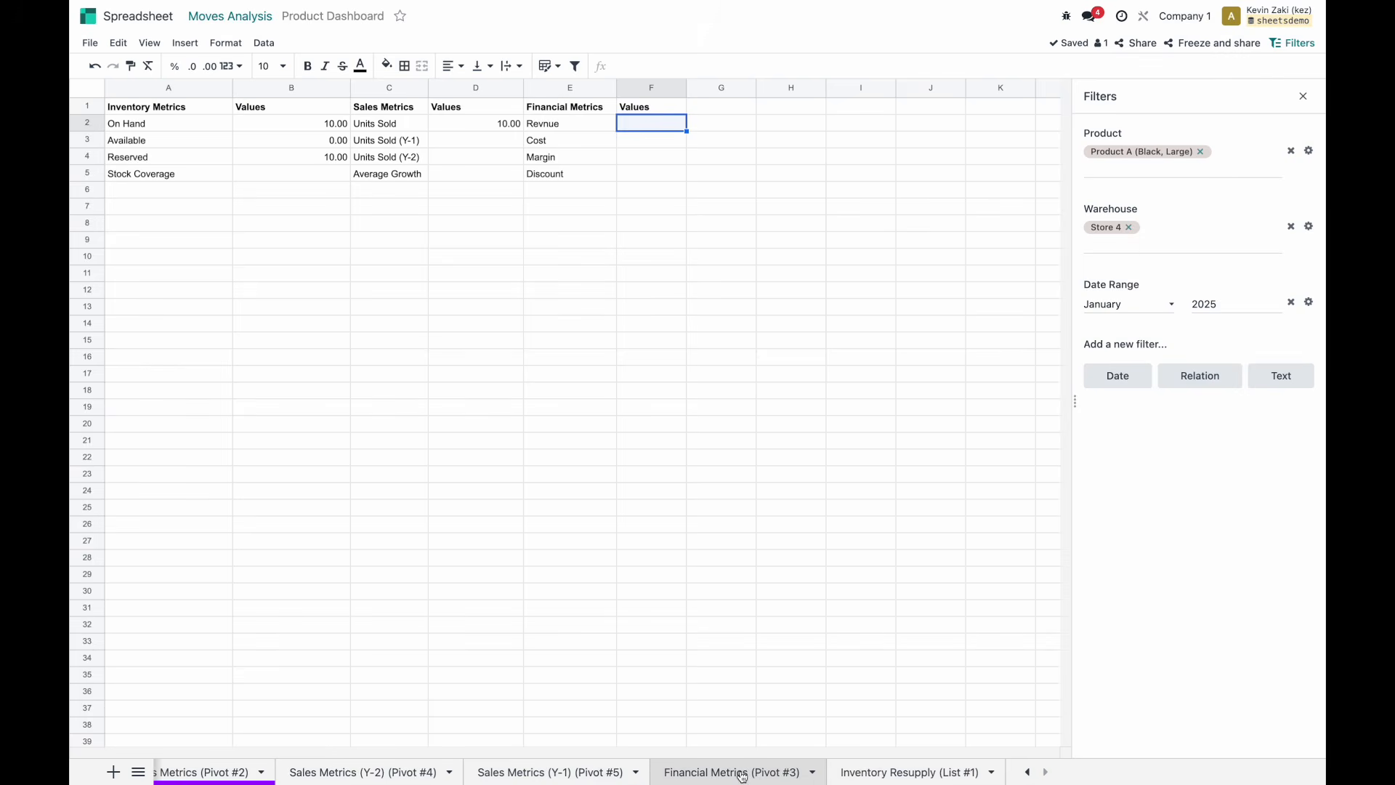
pyautogui.click(741, 776)
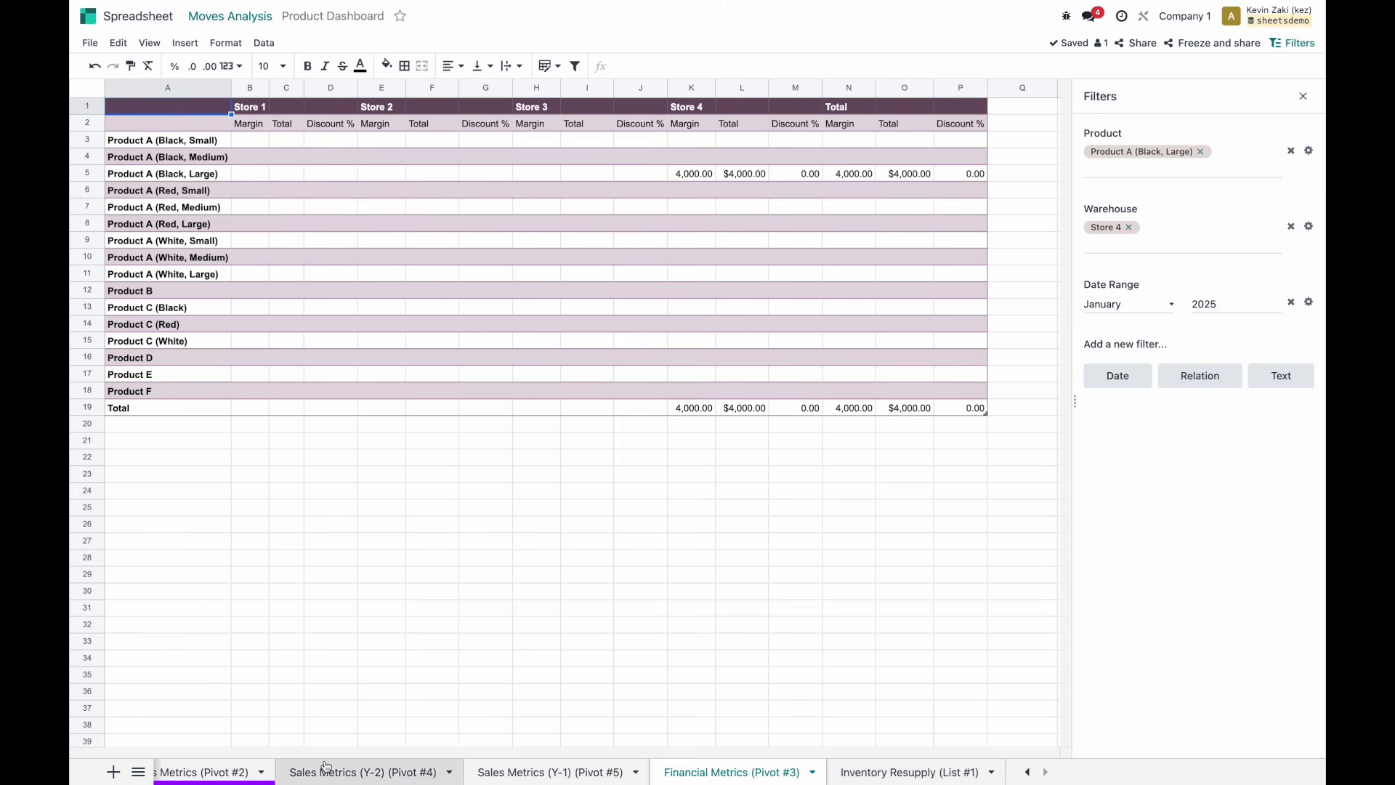
pyautogui.scroll(2, 323, 768)
pyautogui.scroll(3, 290, 773)
pyautogui.click(290, 773)
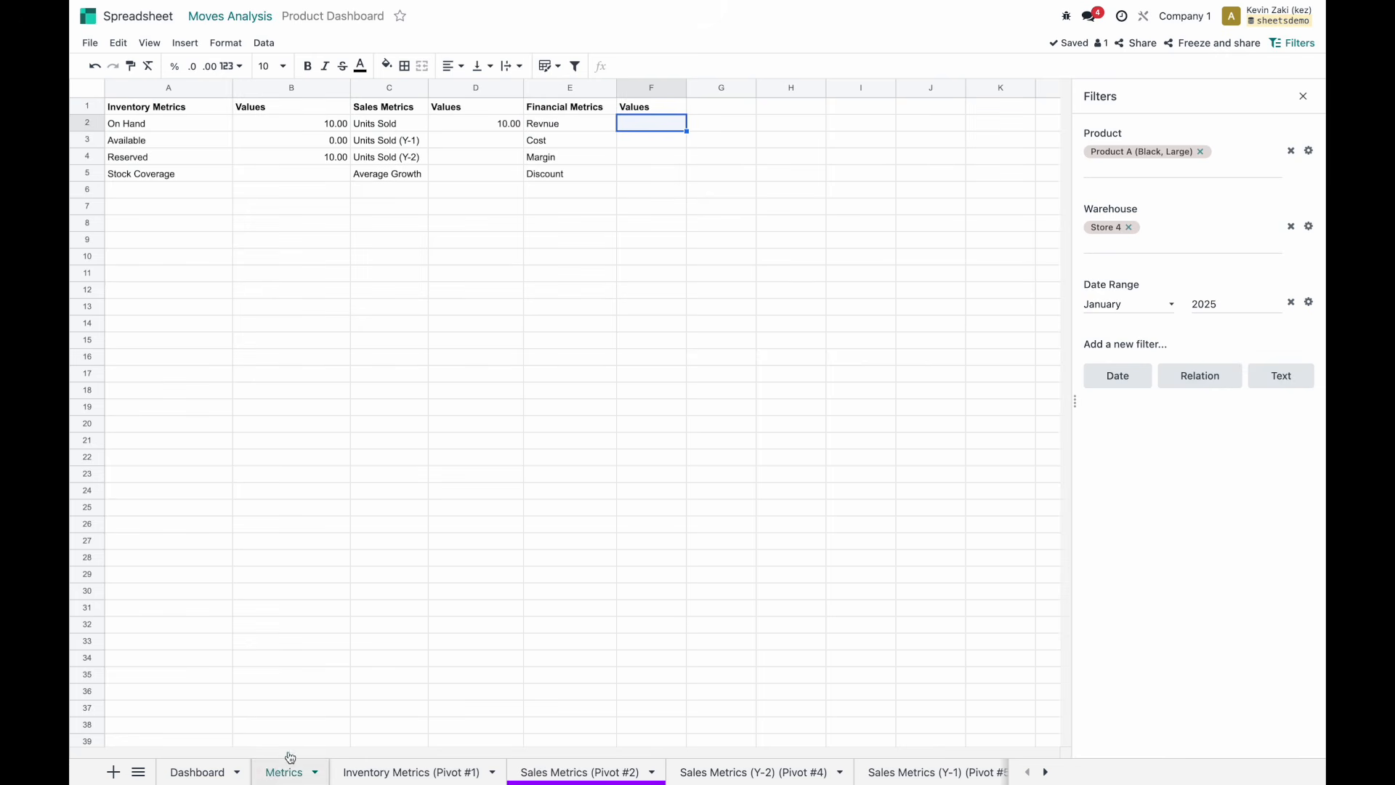
# Correct the E2 label to 'Revenue' and set F2 to the Financial Metrics pivot's price_total:sum.
pyautogui.click(571, 124)
pyautogui.write('Revenue')
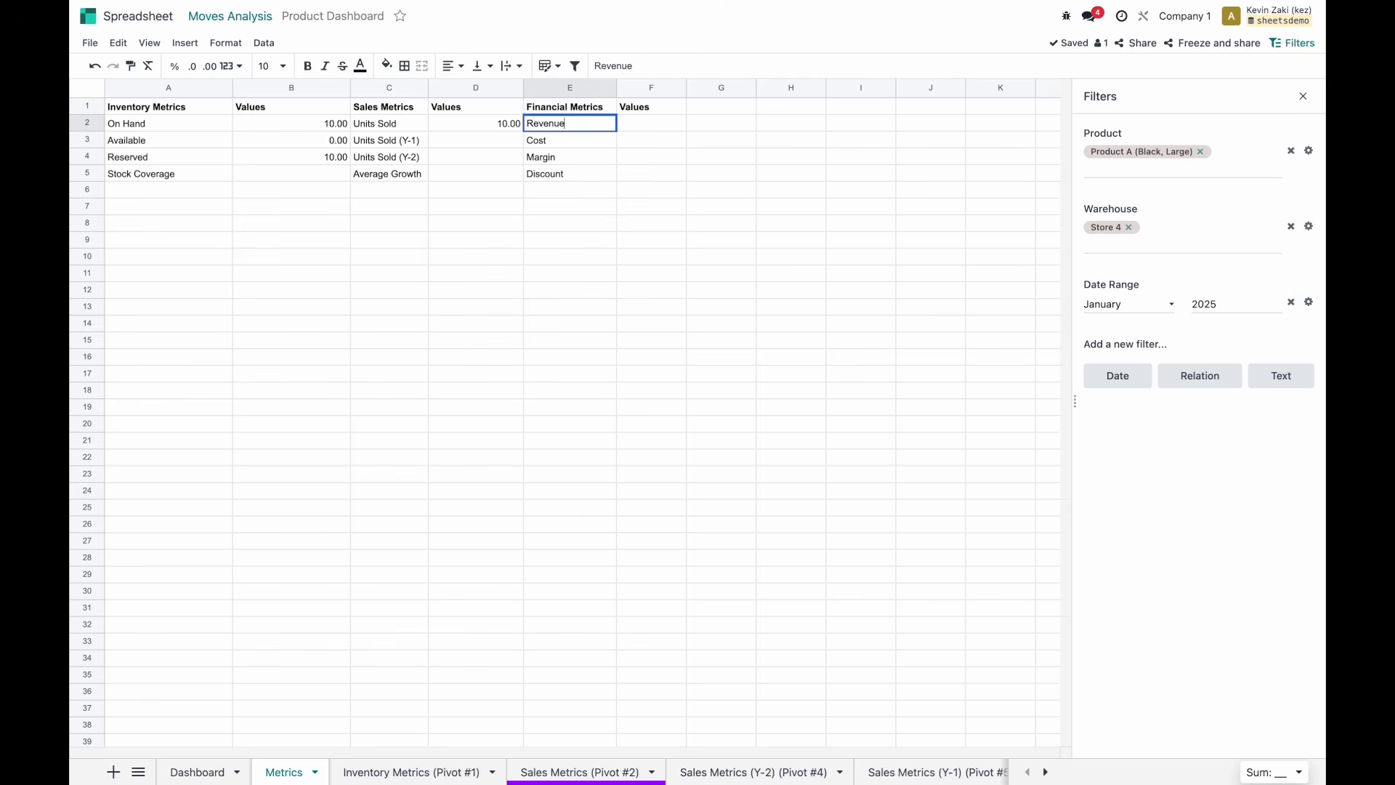
pyautogui.press('Tab')
pyautogui.write('=p')
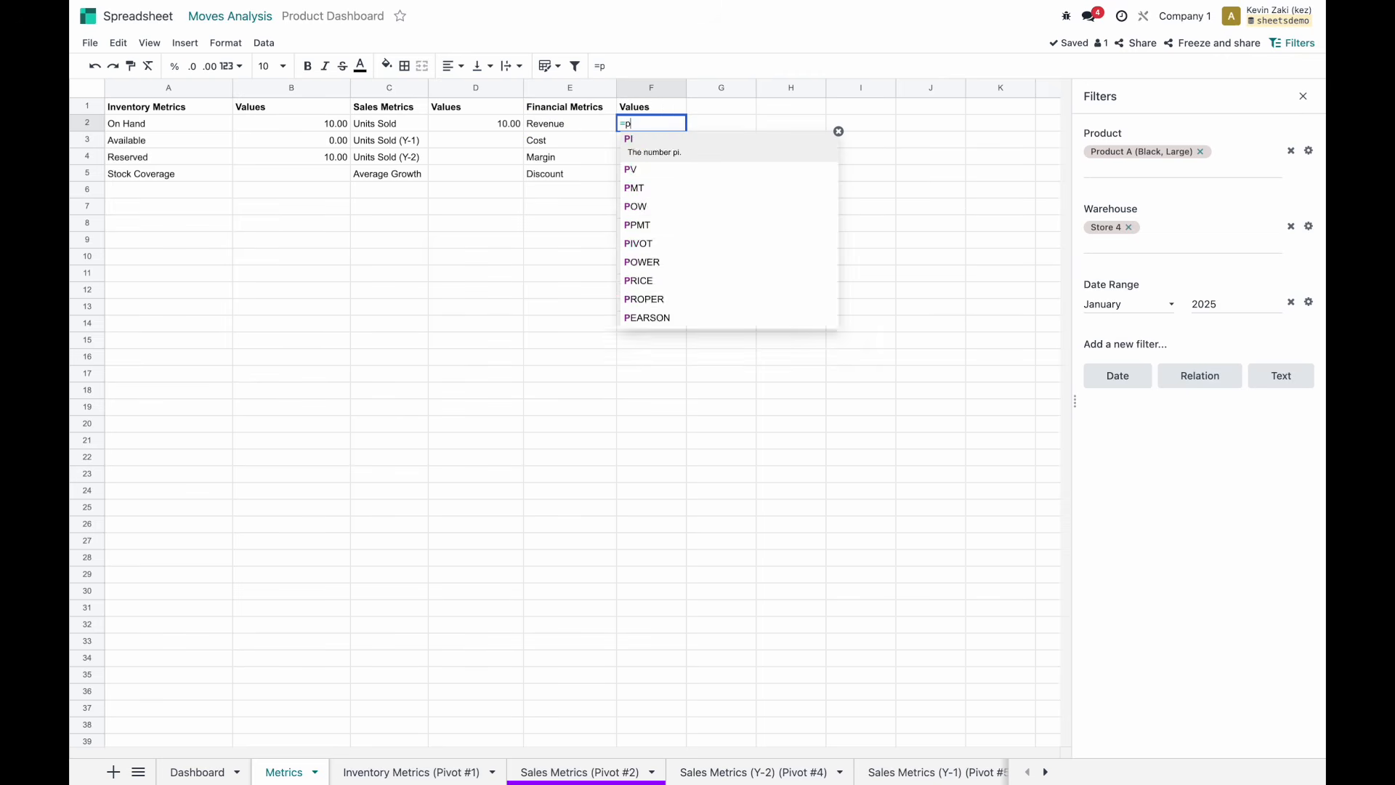
pyautogui.write('ivot.val')
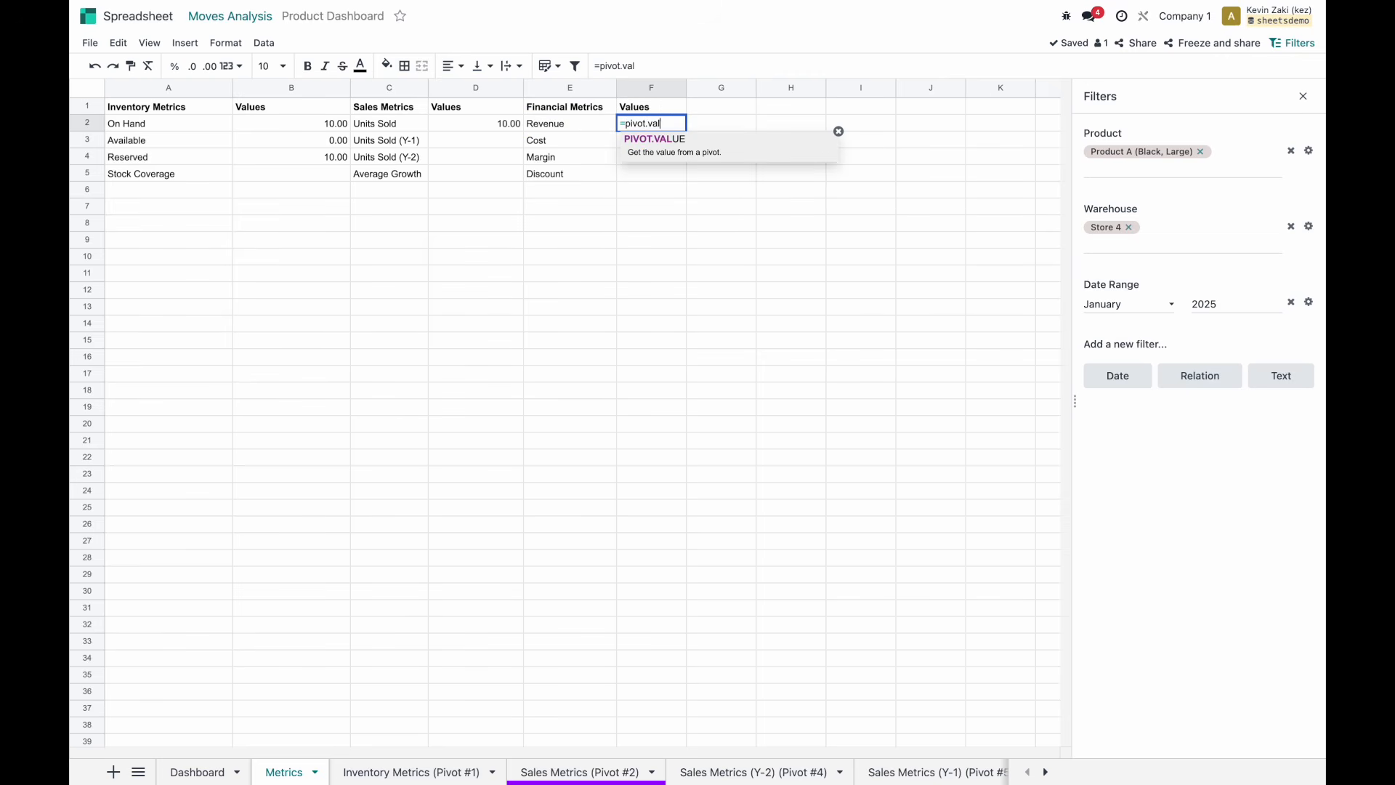
pyautogui.press('Tab')
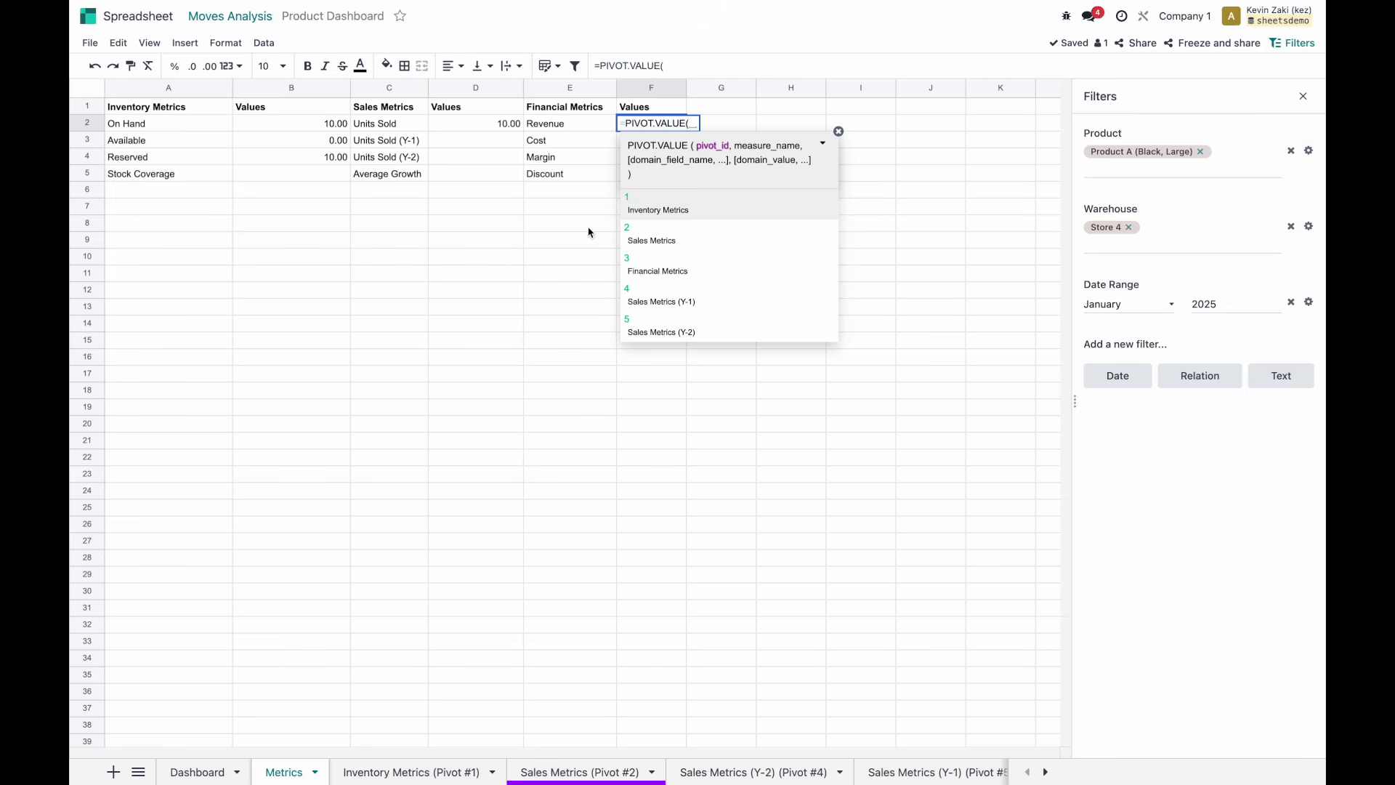
pyautogui.click(687, 276)
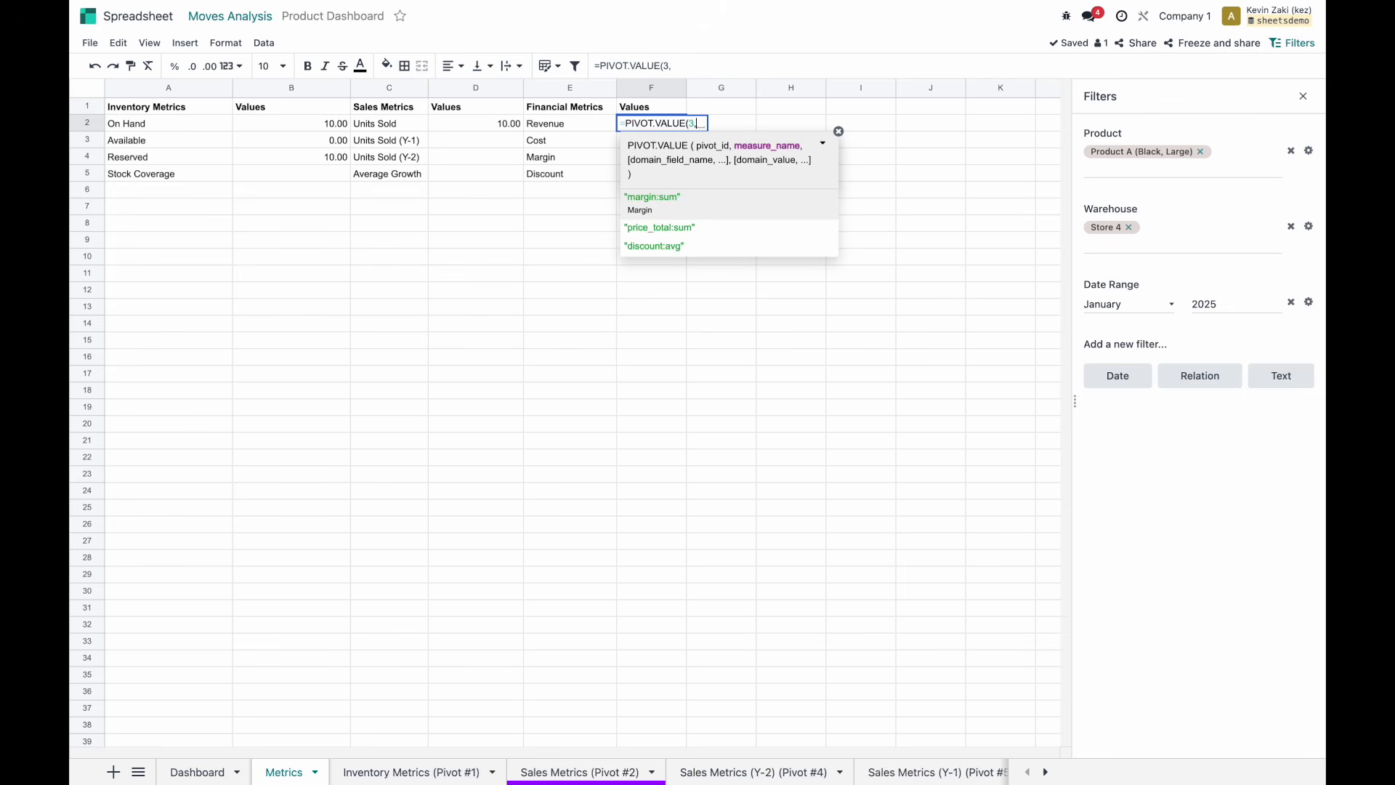
pyautogui.click(707, 228)
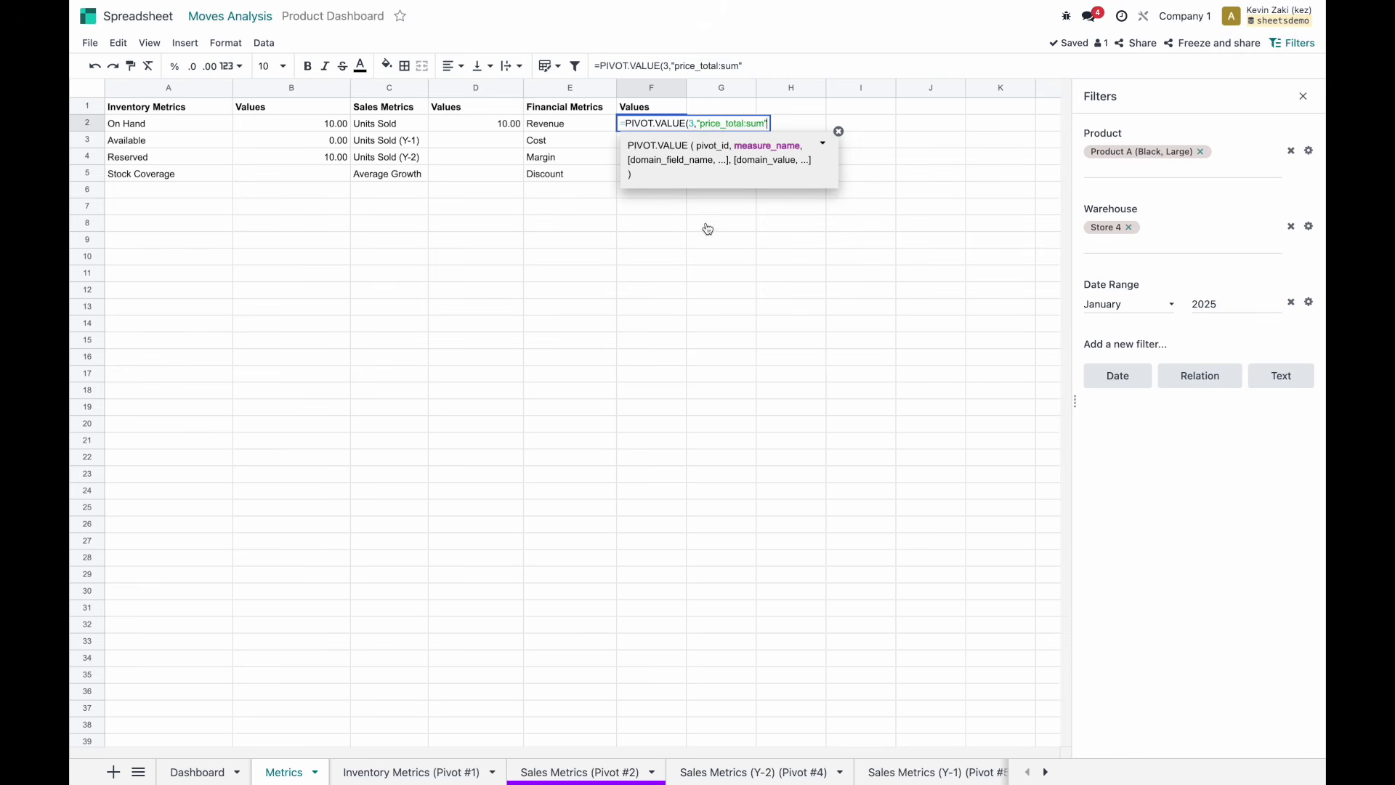
pyautogui.write(')')
pyautogui.press('Return')
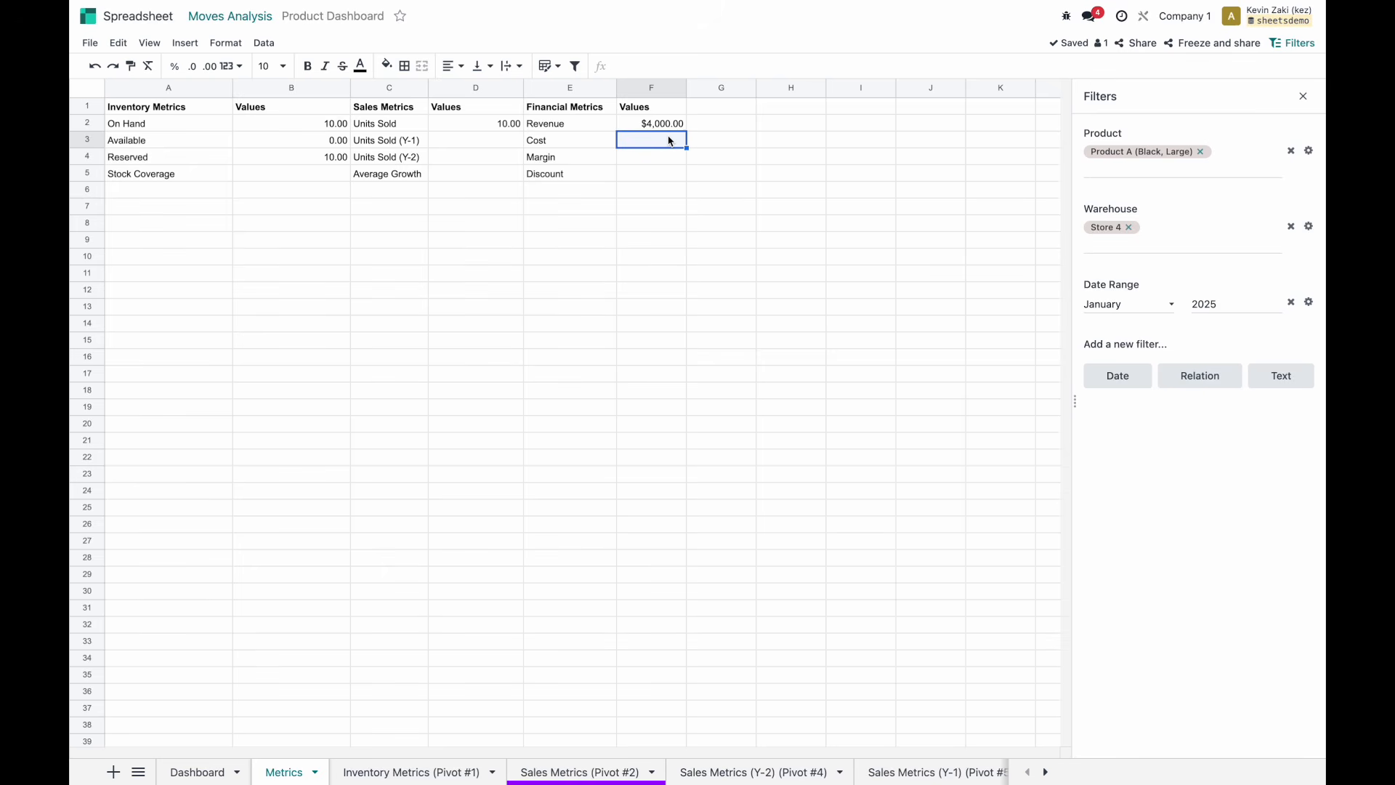
# Enter =PIVOT.VALUE(3,"margin:sum") in F4 for Margin.
pyautogui.click(664, 156)
pyautogui.write('=pivot.val')
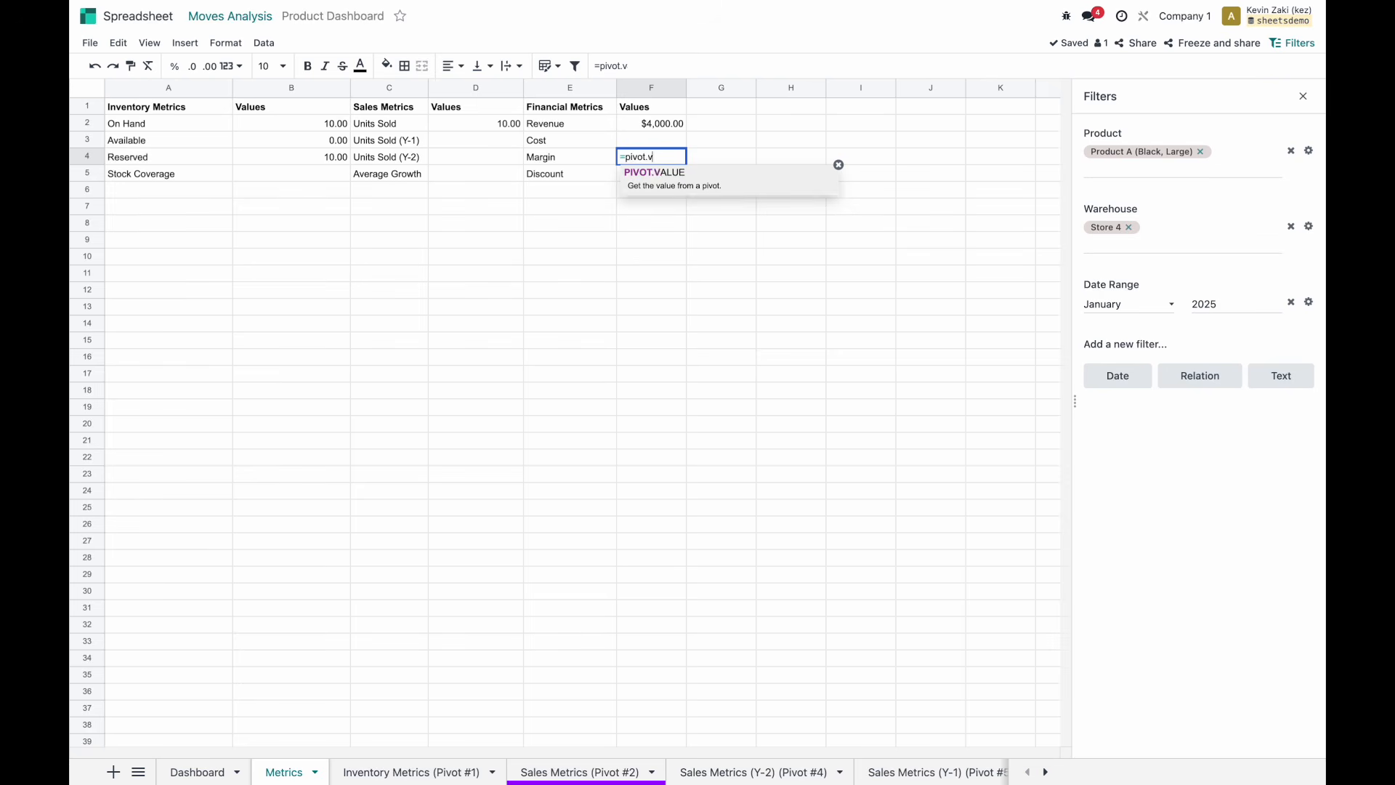
pyautogui.press('Tab')
pyautogui.press('Down')
pyautogui.press('Down')
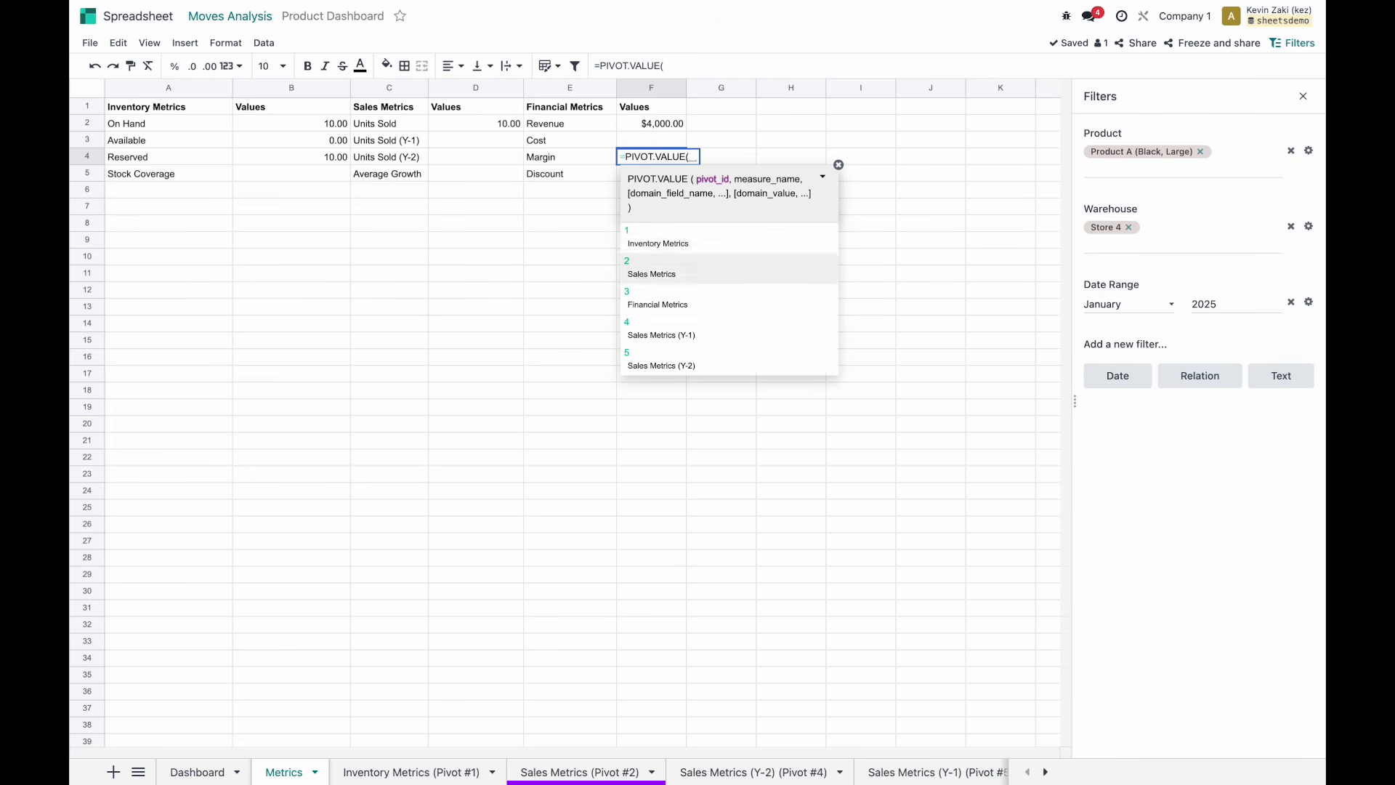
pyautogui.press('Tab')
pyautogui.write(',')
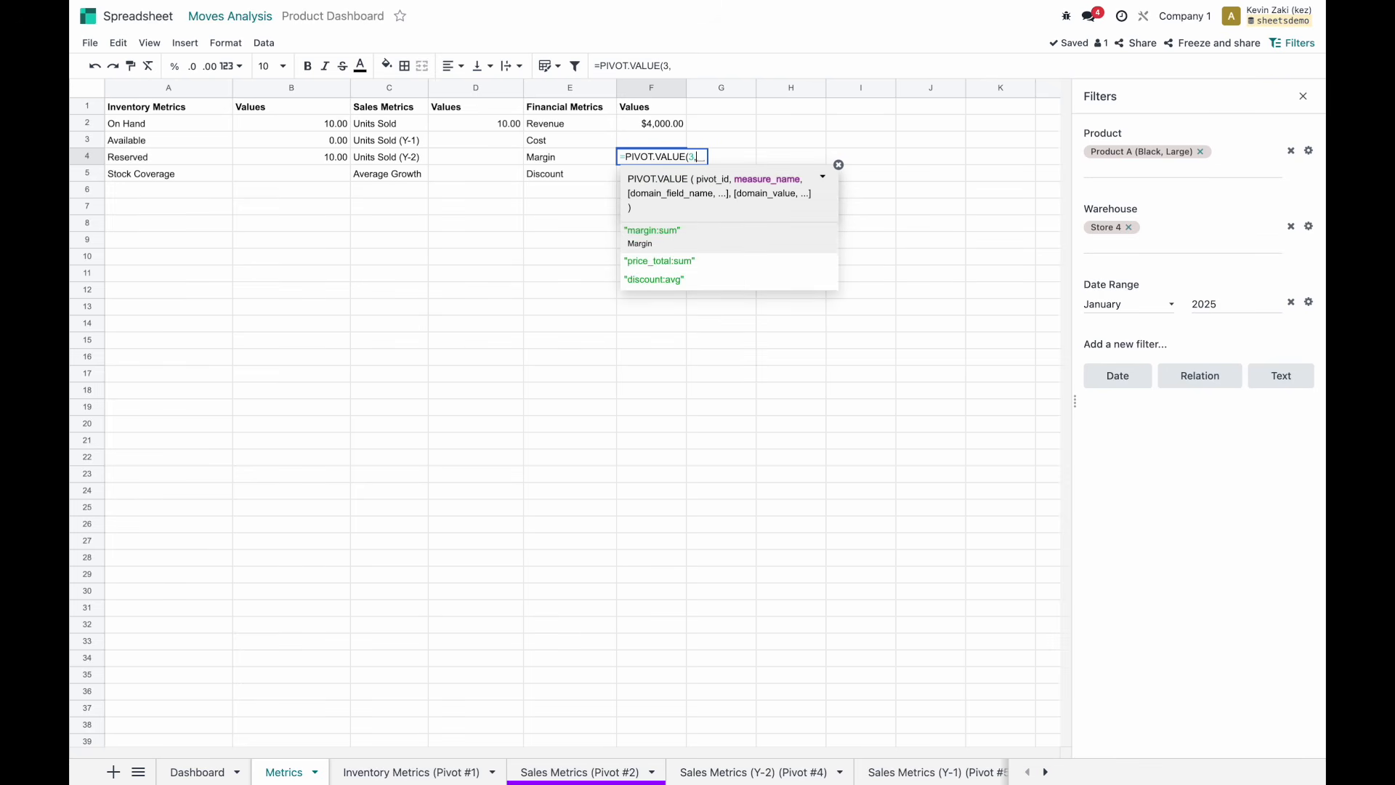
pyautogui.click(703, 234)
pyautogui.write(')')
pyautogui.press('Return')
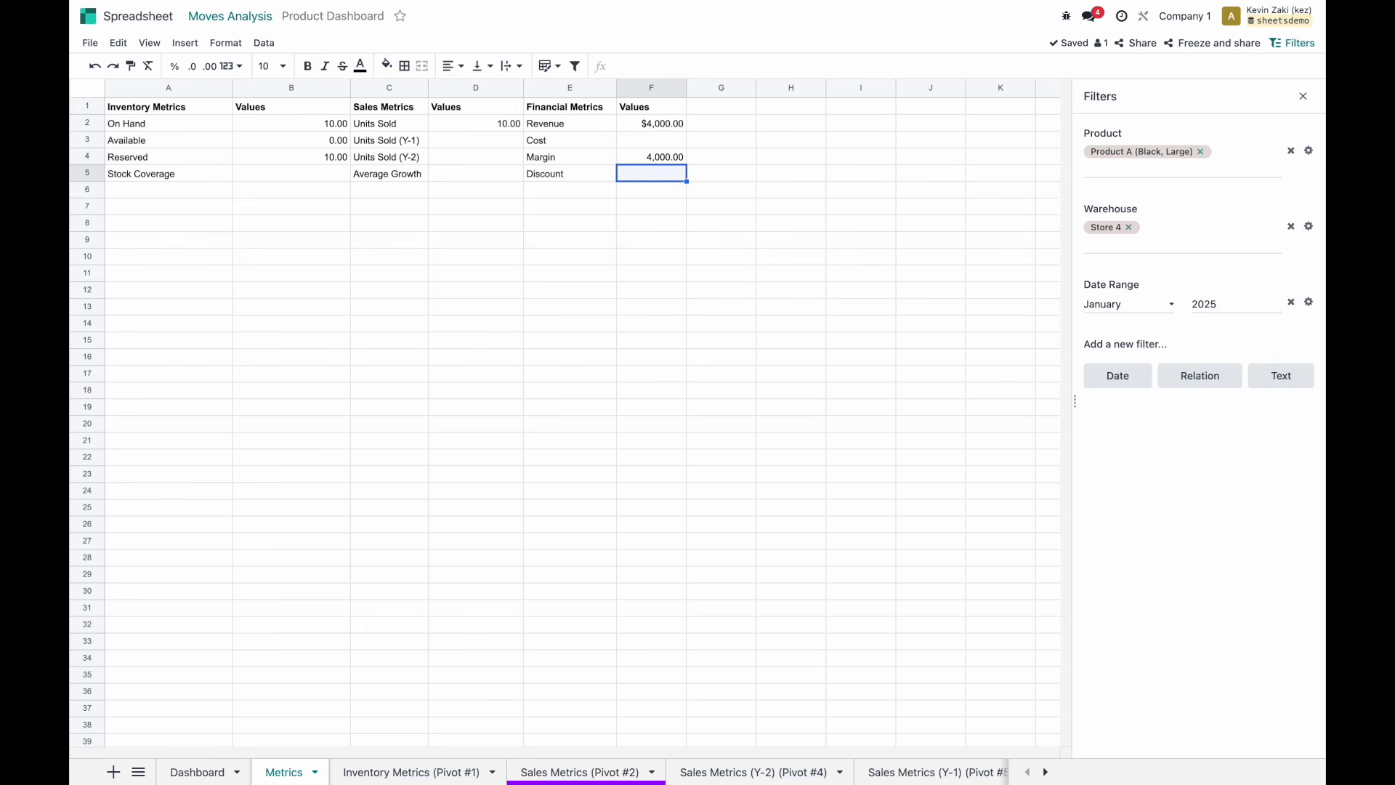
# Set Cost in F3 to =F2-F4, Revenue minus Margin.
pyautogui.click(650, 140)
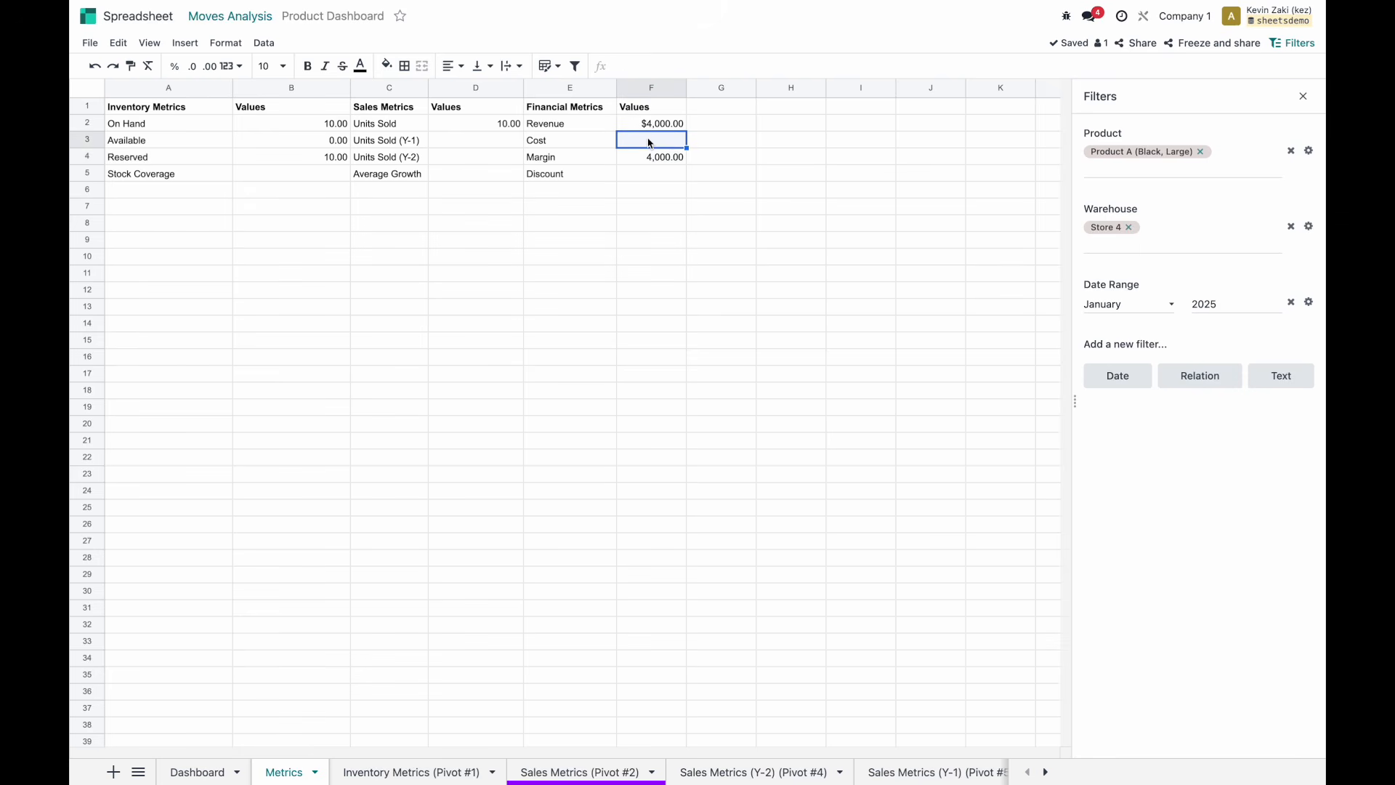
pyautogui.write('=')
pyautogui.click(654, 125)
pyautogui.write('-')
pyautogui.click(661, 160)
pyautogui.press('Return')
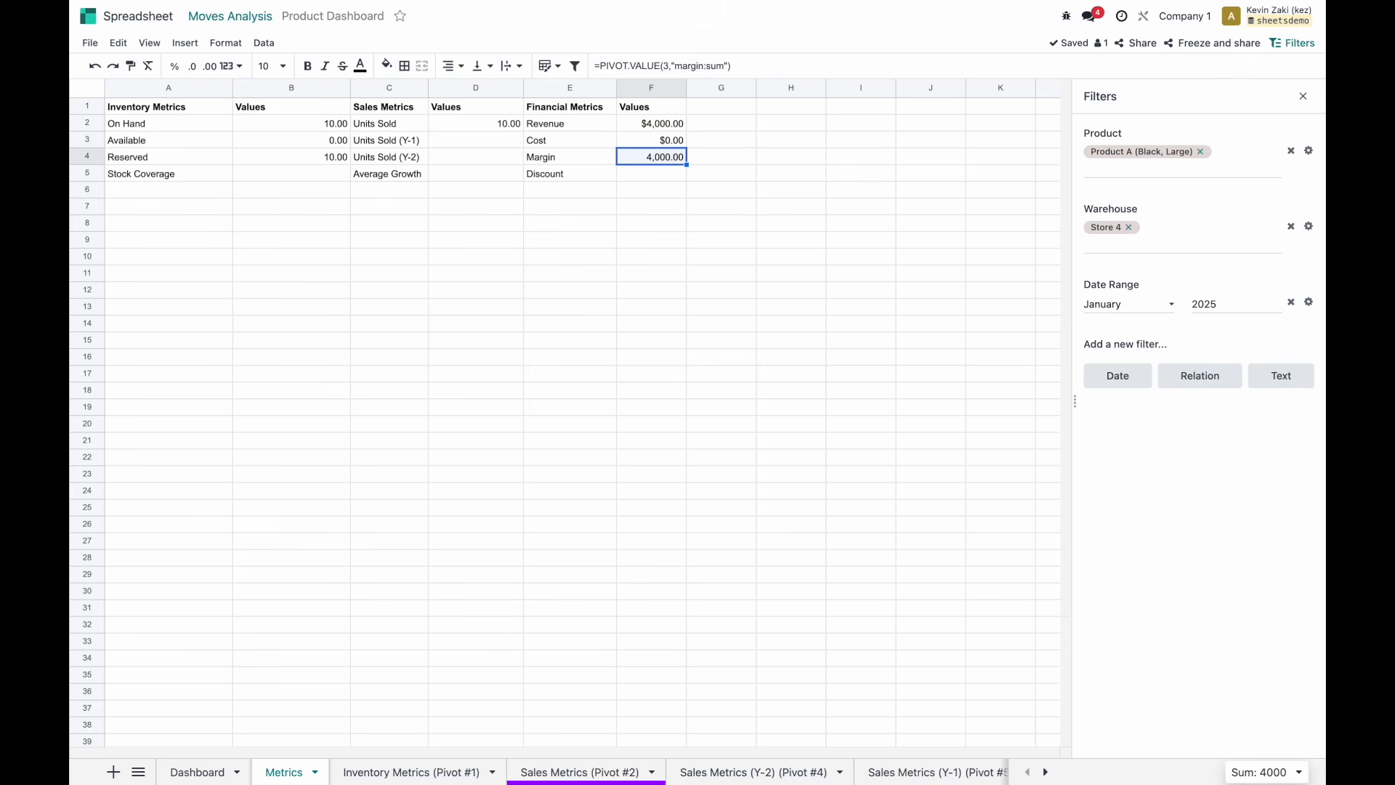
# Enter =PIVOT.VALUE(3,"discount:avg") in F5 for Discount.
pyautogui.click(659, 180)
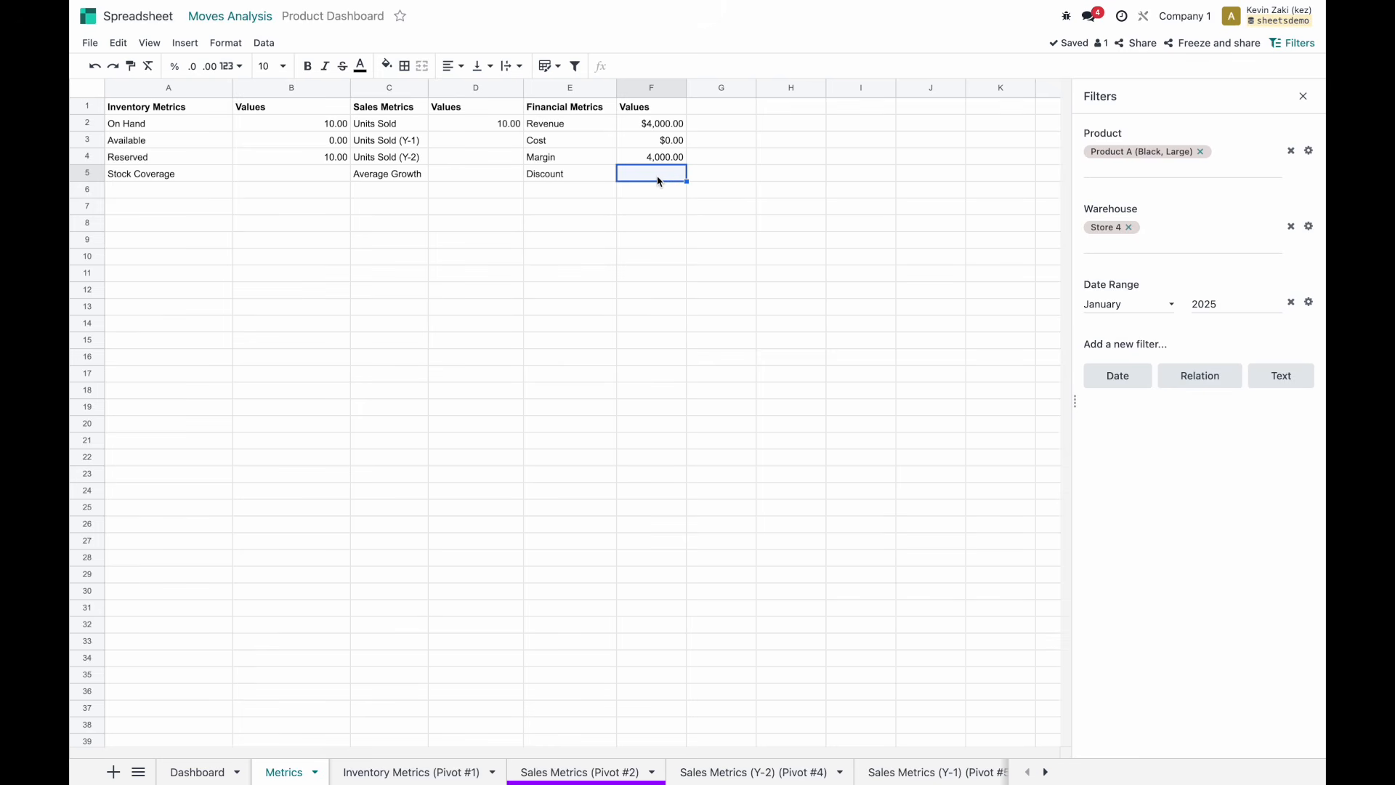
pyautogui.write('=piv')
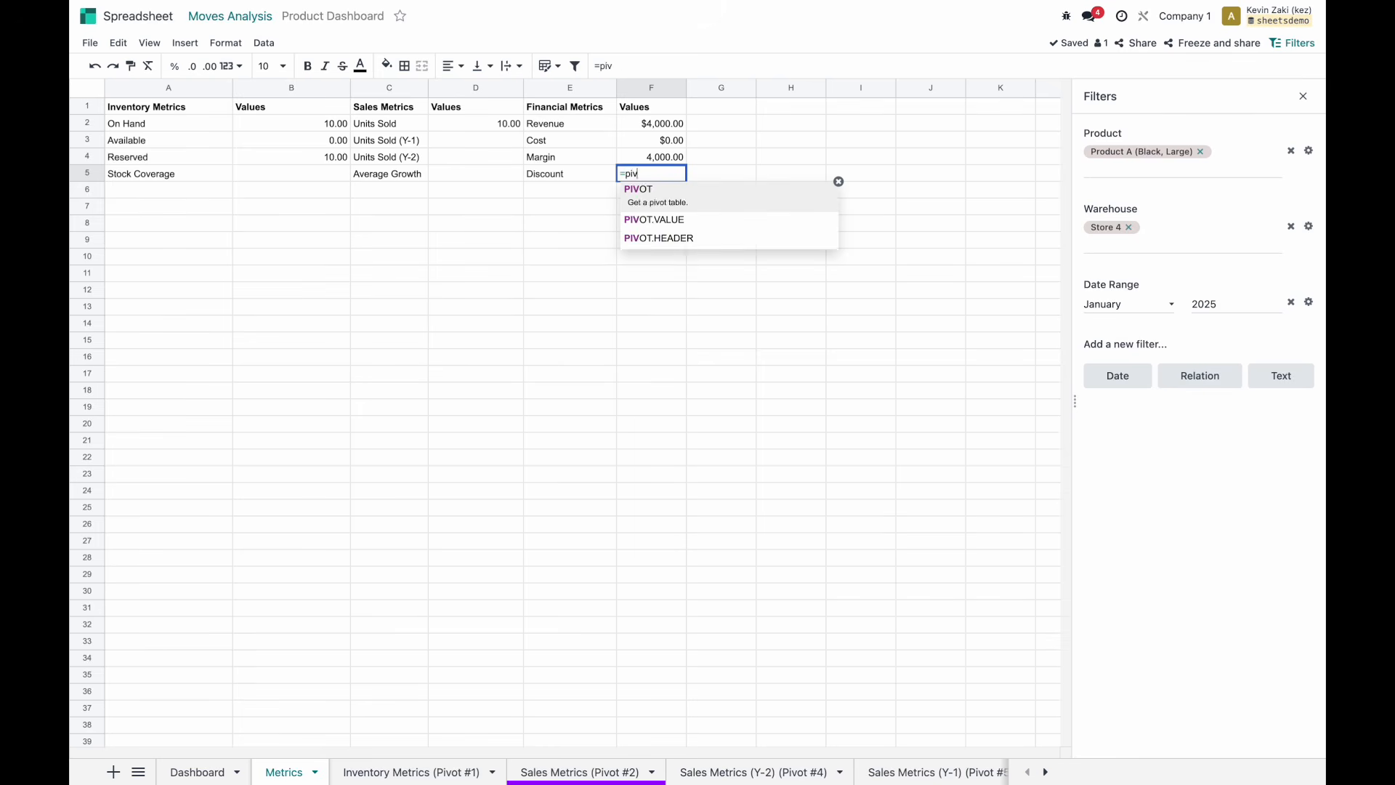
pyautogui.press('Tab')
pyautogui.press('BackSpace')
pyautogui.write('.v')
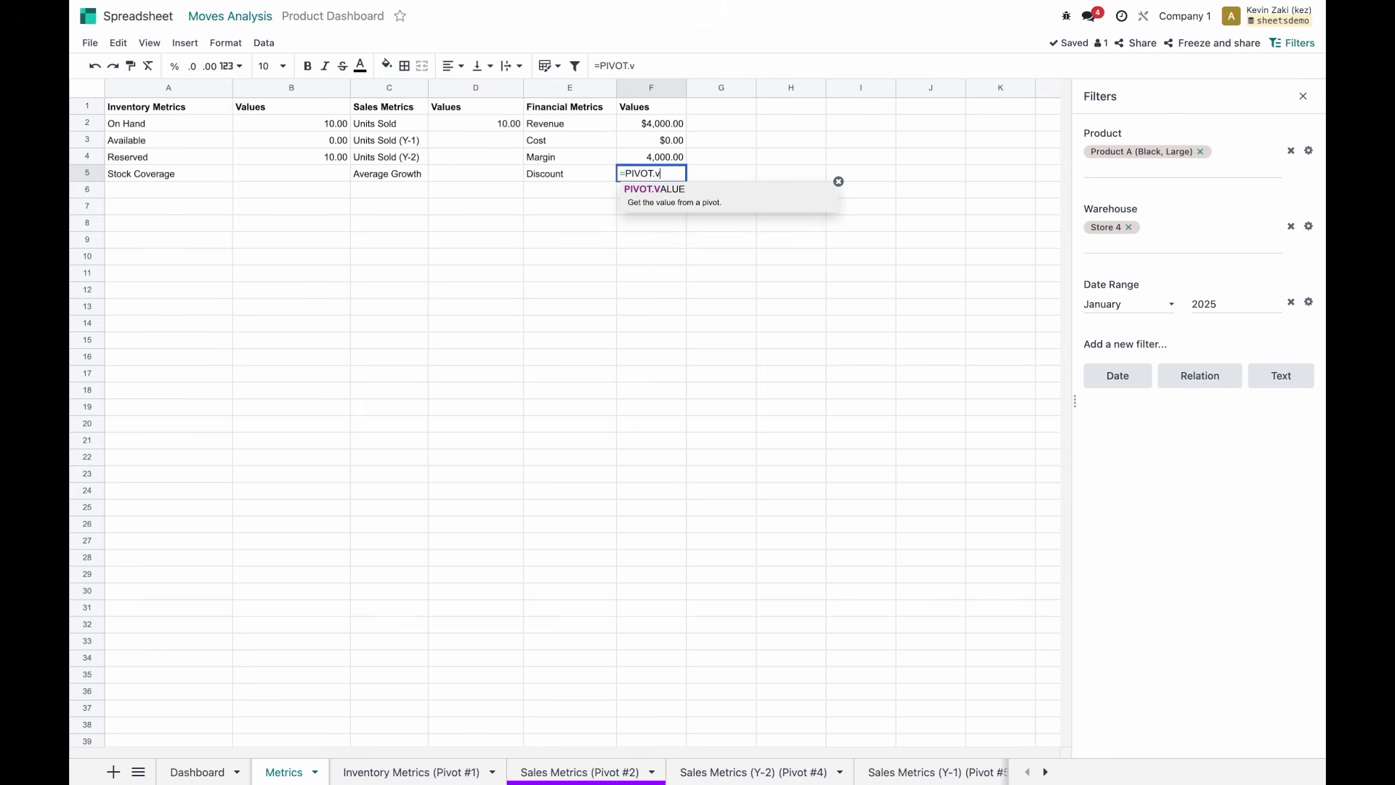
pyautogui.press('Tab')
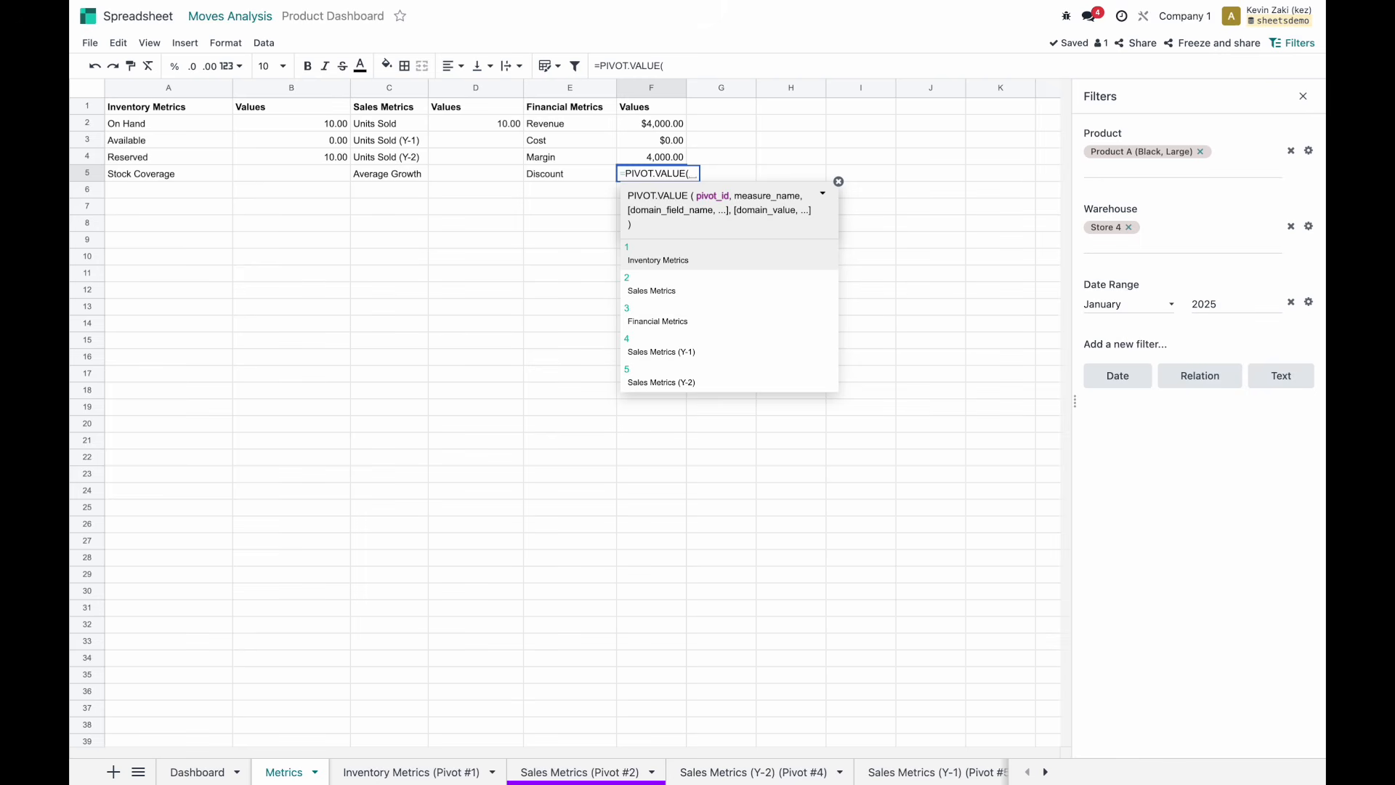
pyautogui.write('3,')
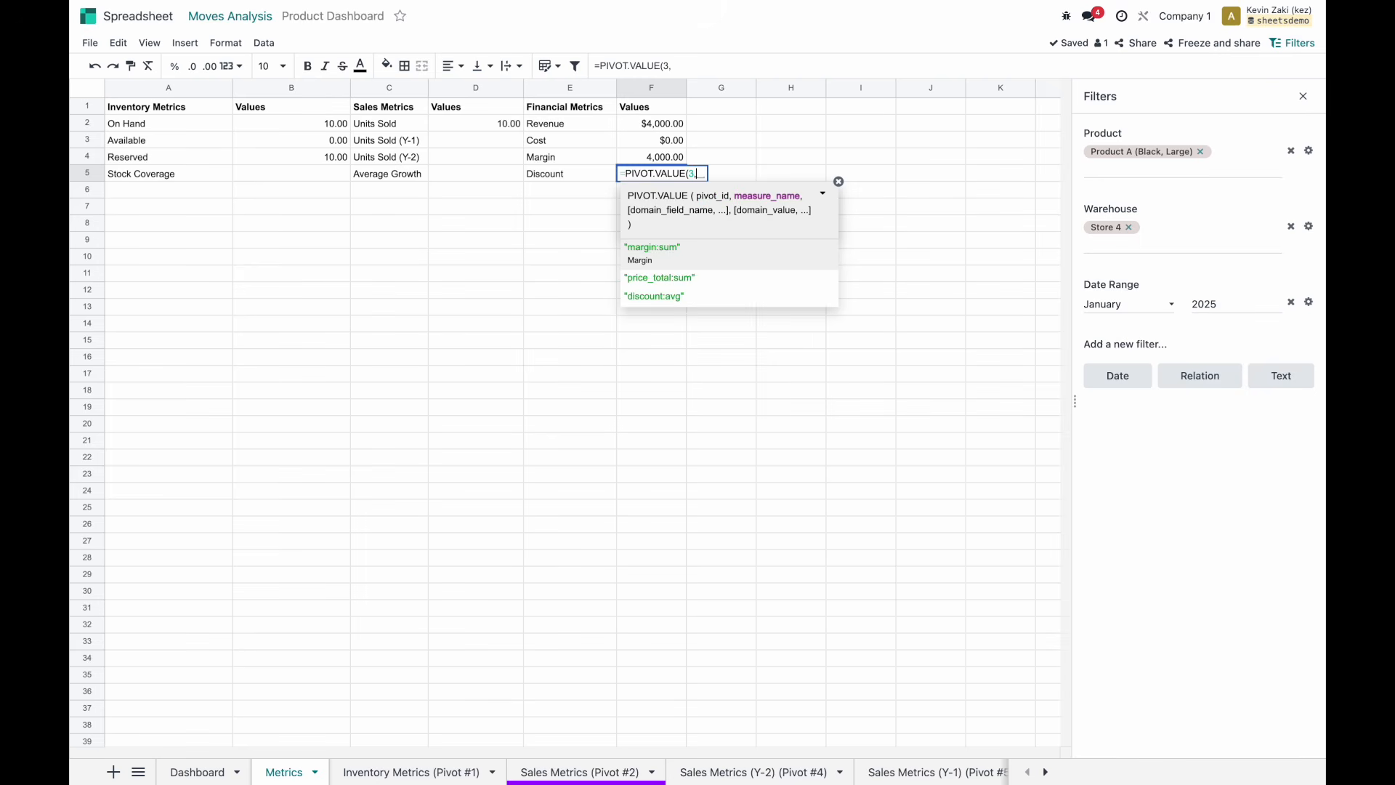
pyautogui.press('Down')
pyautogui.press('Down')
pyautogui.press('Tab')
pyautogui.press('Return')
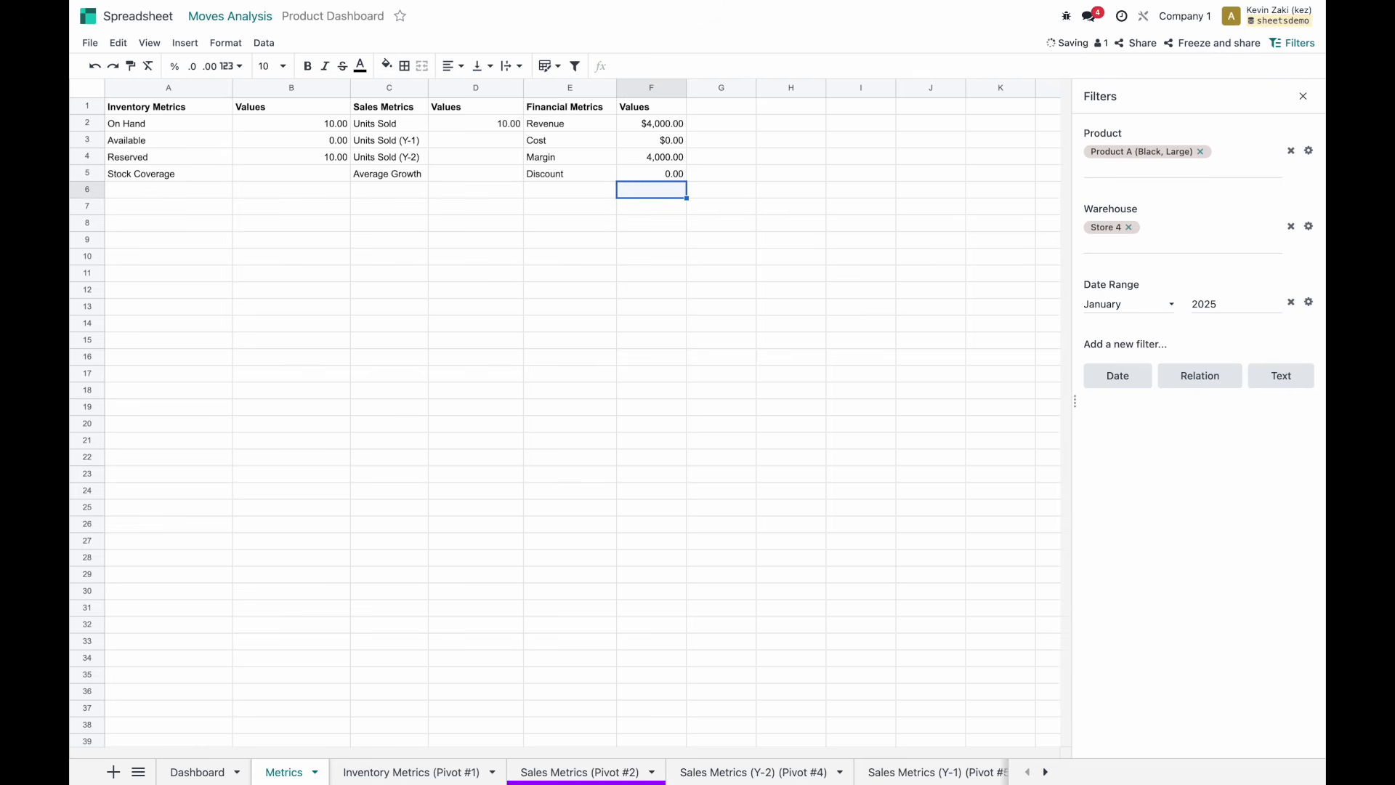
# Switch to the Financial Metrics pivot sheet to check the source data.
pyautogui.click(637, 179)
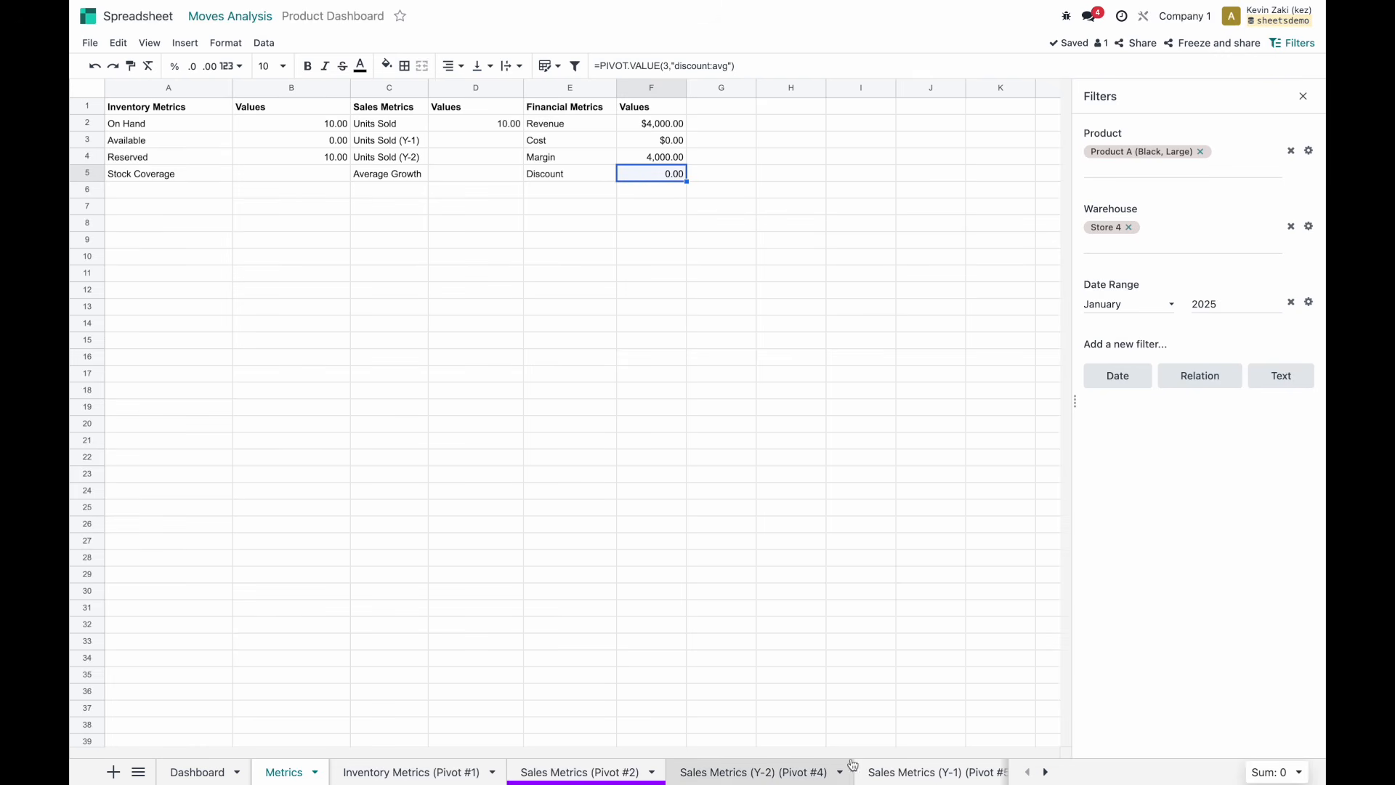
pyautogui.scroll(-2, 850, 768)
pyautogui.click(912, 770)
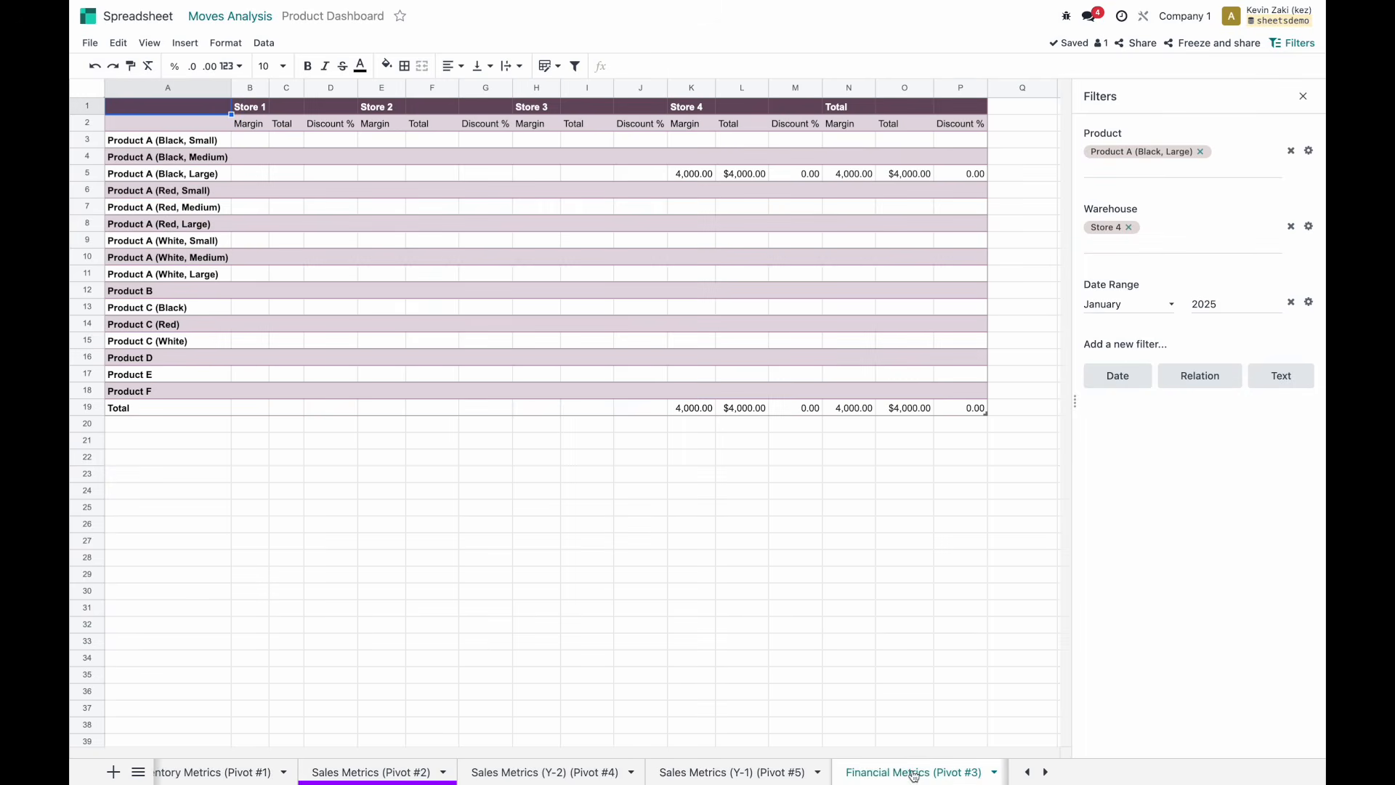
# Back on Metrics, format Discount in F5 as a percentage and Margin in F4 as currency.
pyautogui.scroll(3, 460, 768)
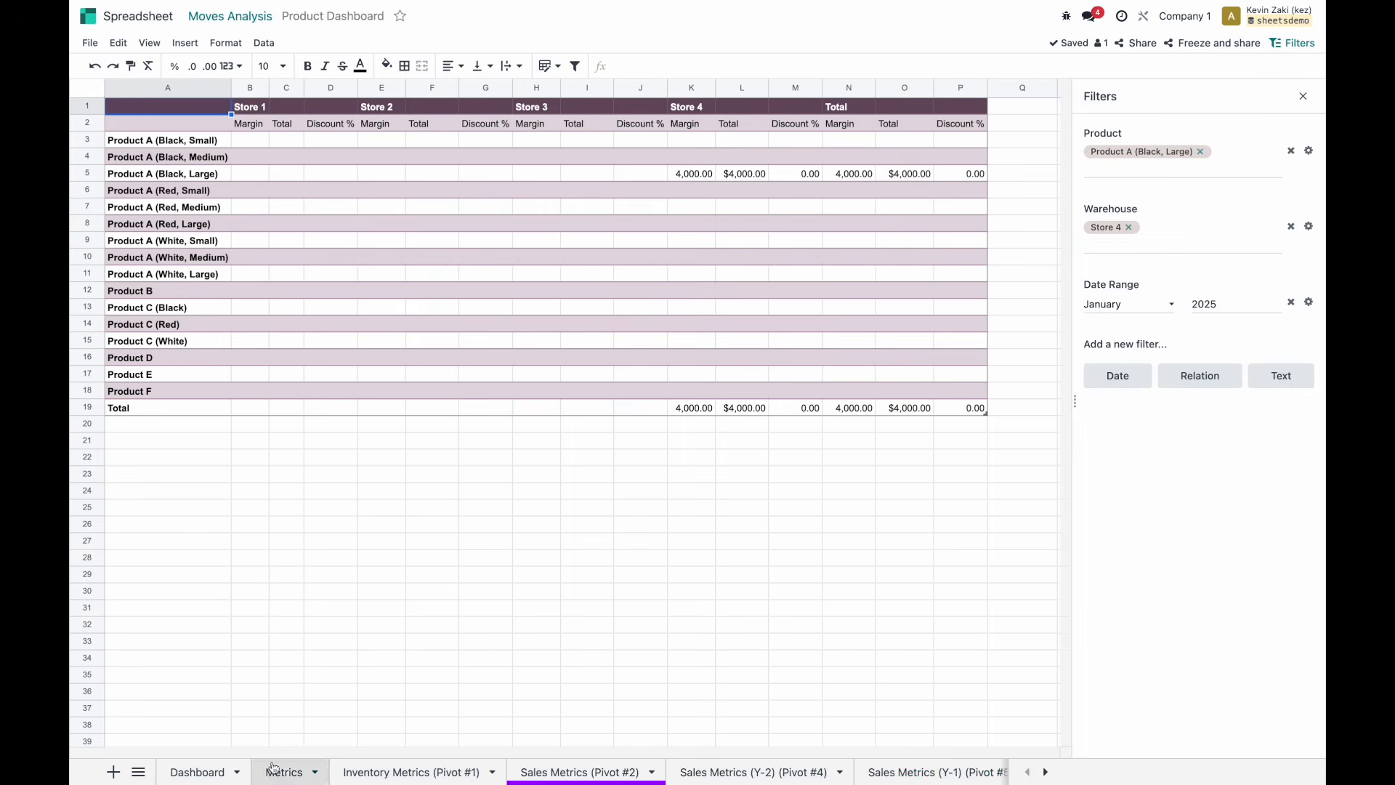
pyautogui.click(283, 770)
pyautogui.click(175, 66)
pyautogui.click(663, 160)
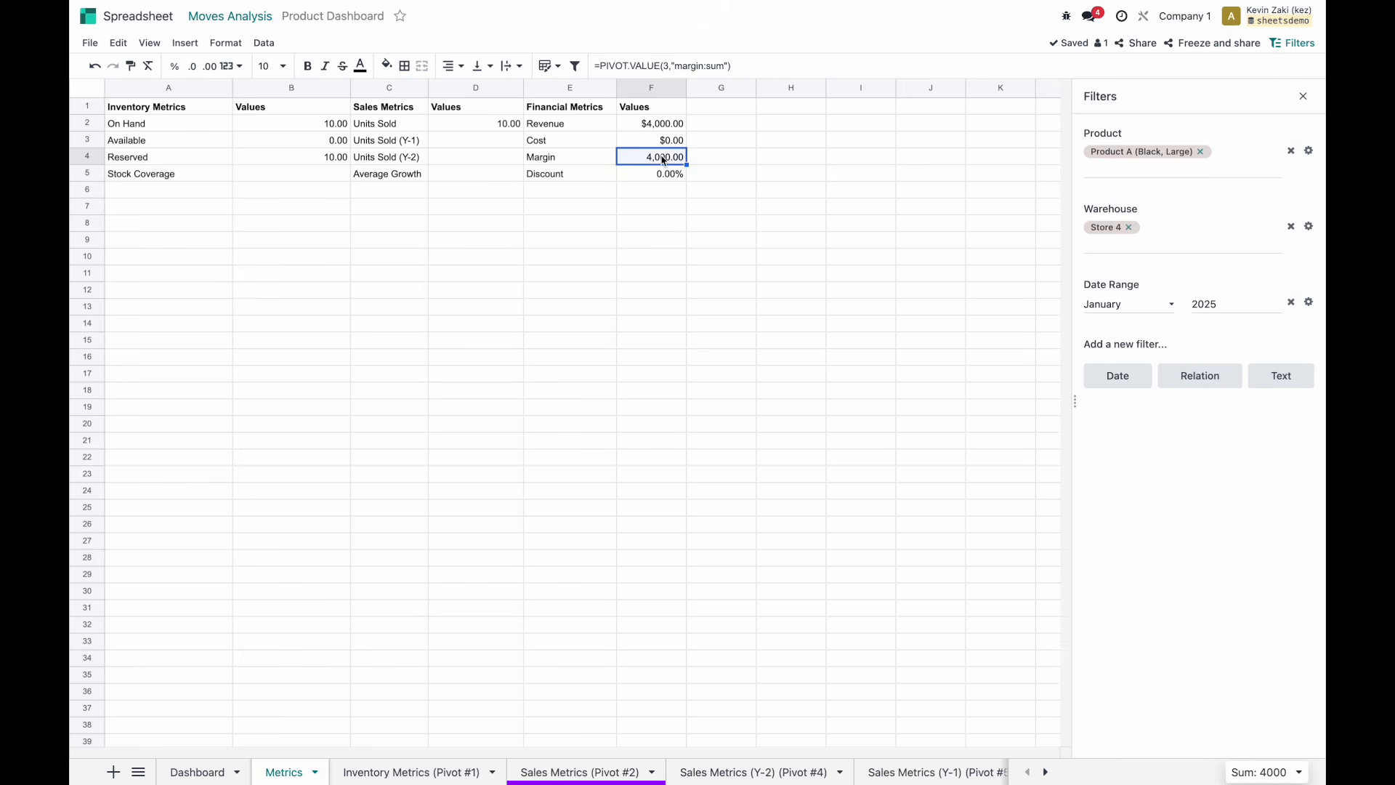
pyautogui.click(232, 66)
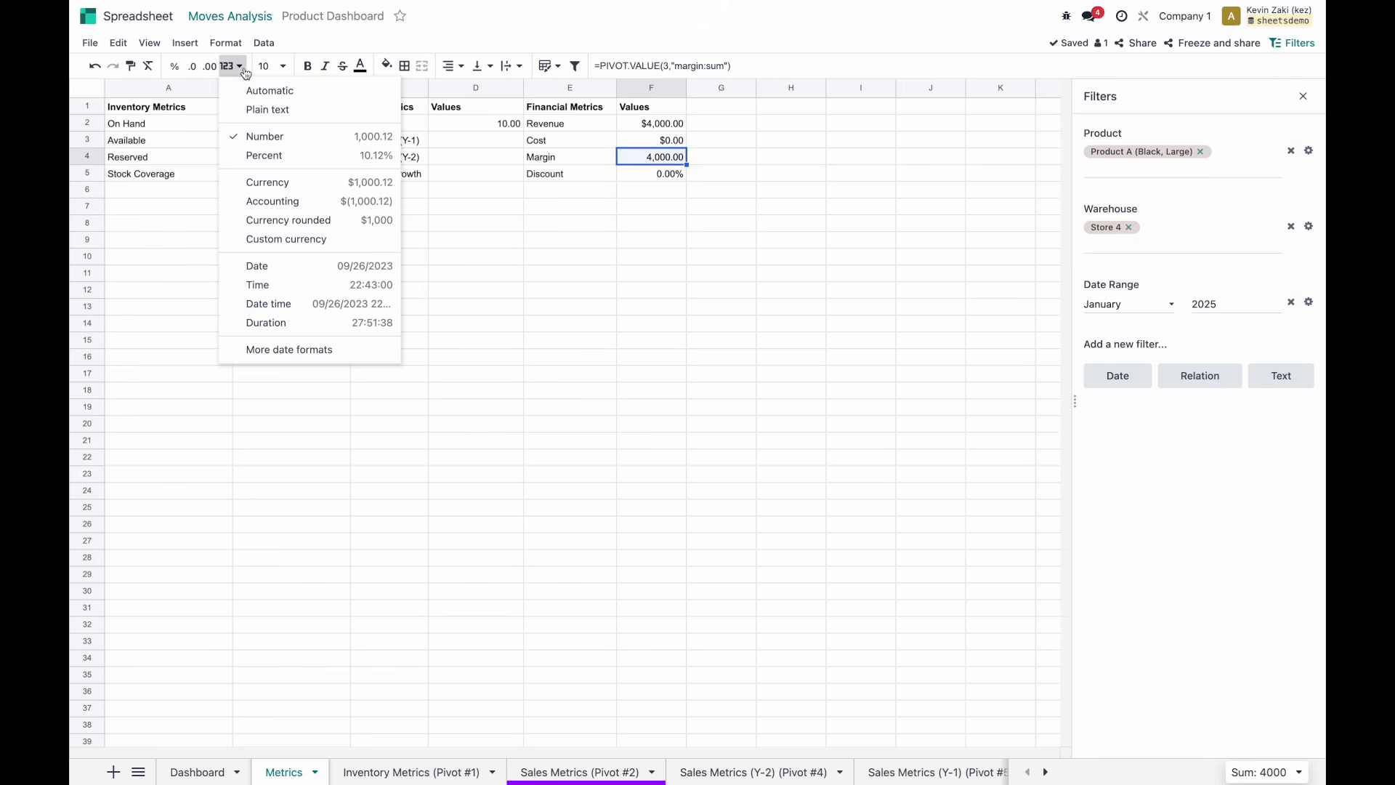
pyautogui.click(296, 185)
# Review the Units Sold (Y-1) and (Y-2) values and start a formula in Average Growth D5.
pyautogui.click(710, 138)
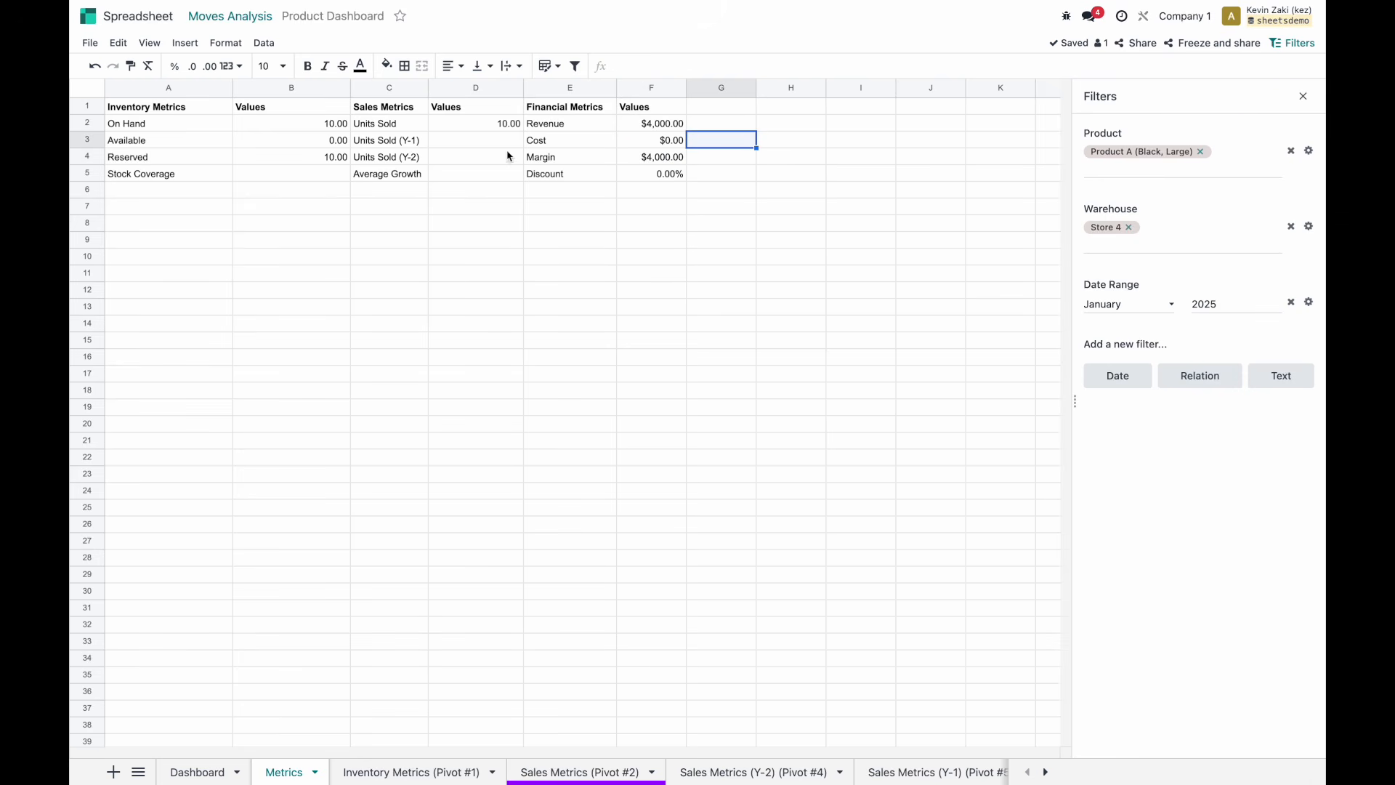
pyautogui.moveTo(499, 138); pyautogui.dragTo(504, 161)
pyautogui.click(478, 173)
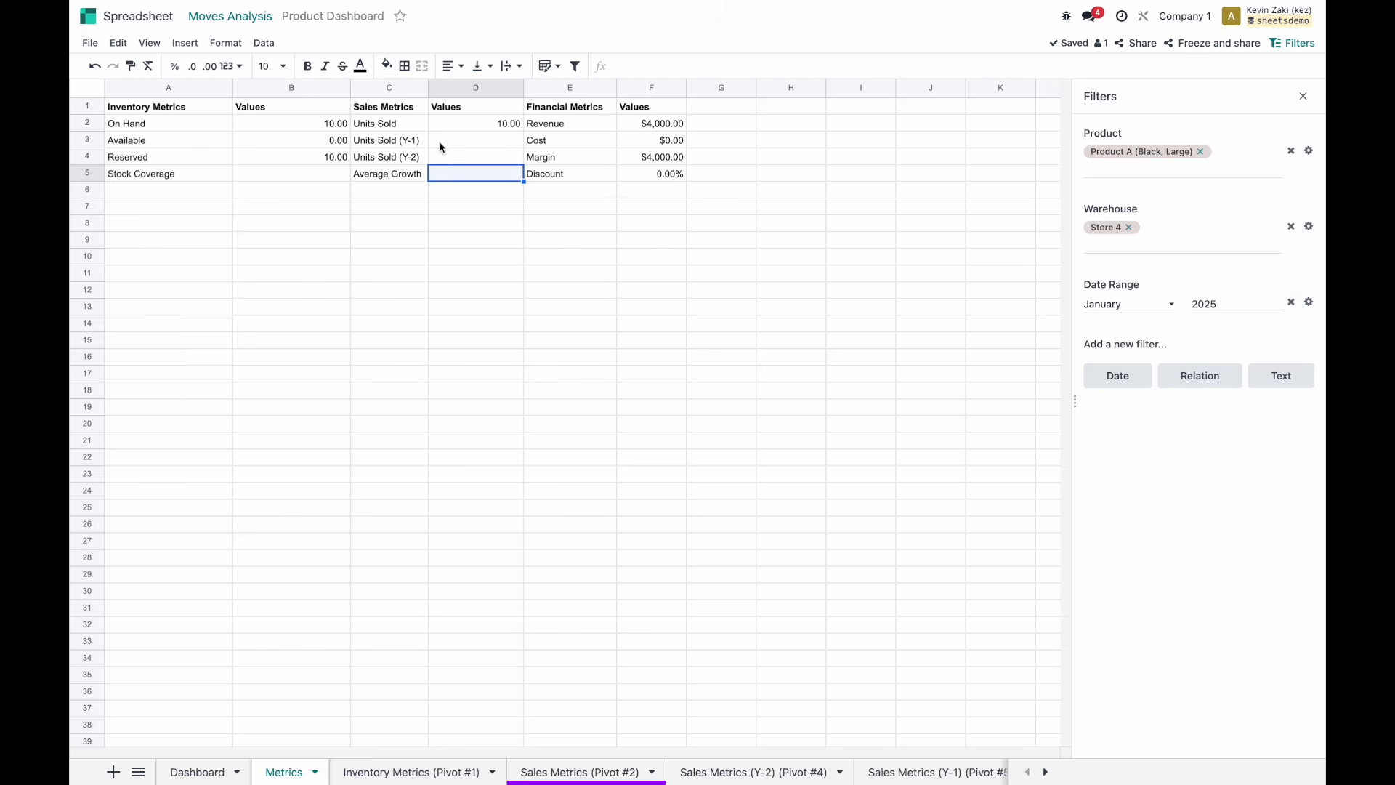
pyautogui.write('=')
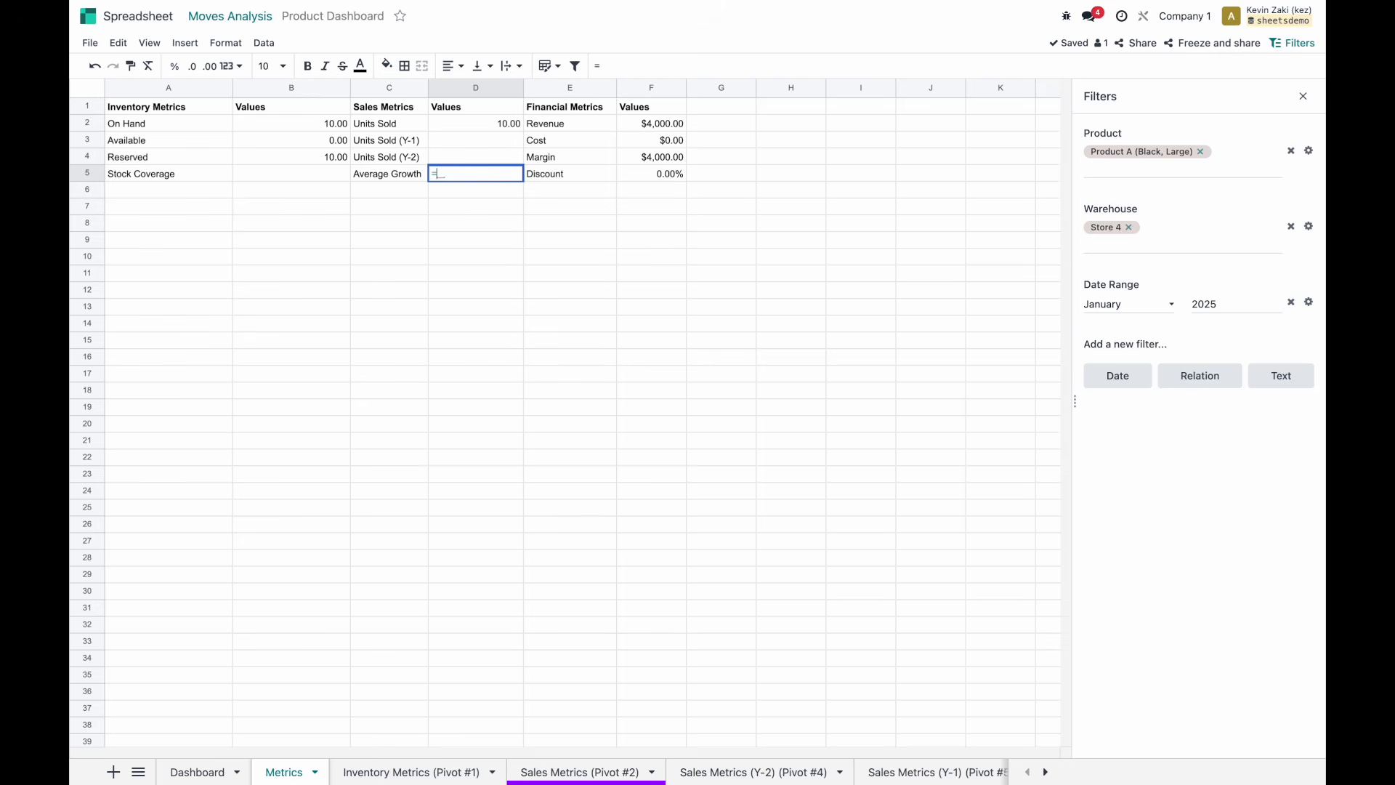
# Wrap D3's Units Sold (Y-1) lookup as =IF(PIVOT.VALUE(...),PIVOT.VALUE(...),0) so it falls back to 0.
pyautogui.press('BackSpace')
pyautogui.doubleClick(444, 145)
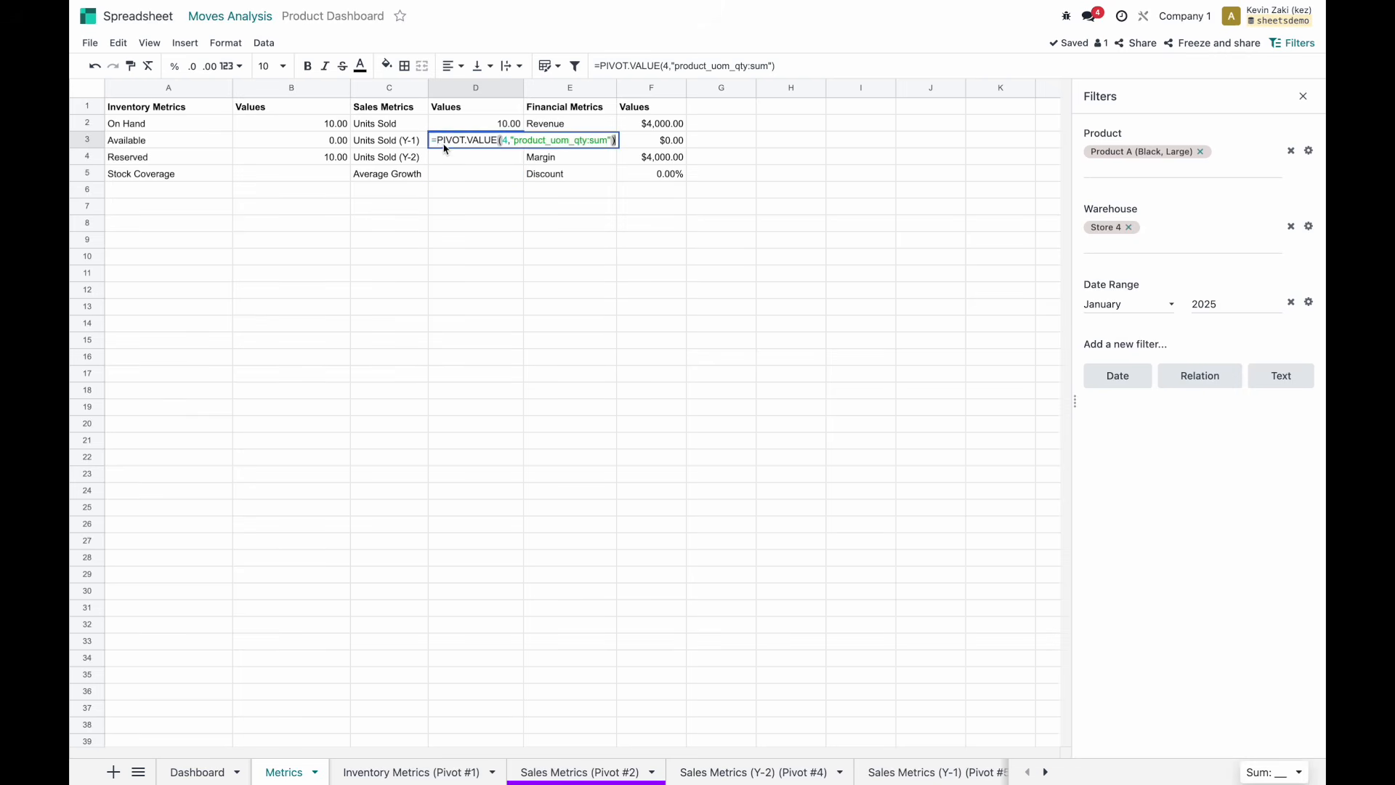
pyautogui.click(435, 140)
pyautogui.write('if(')
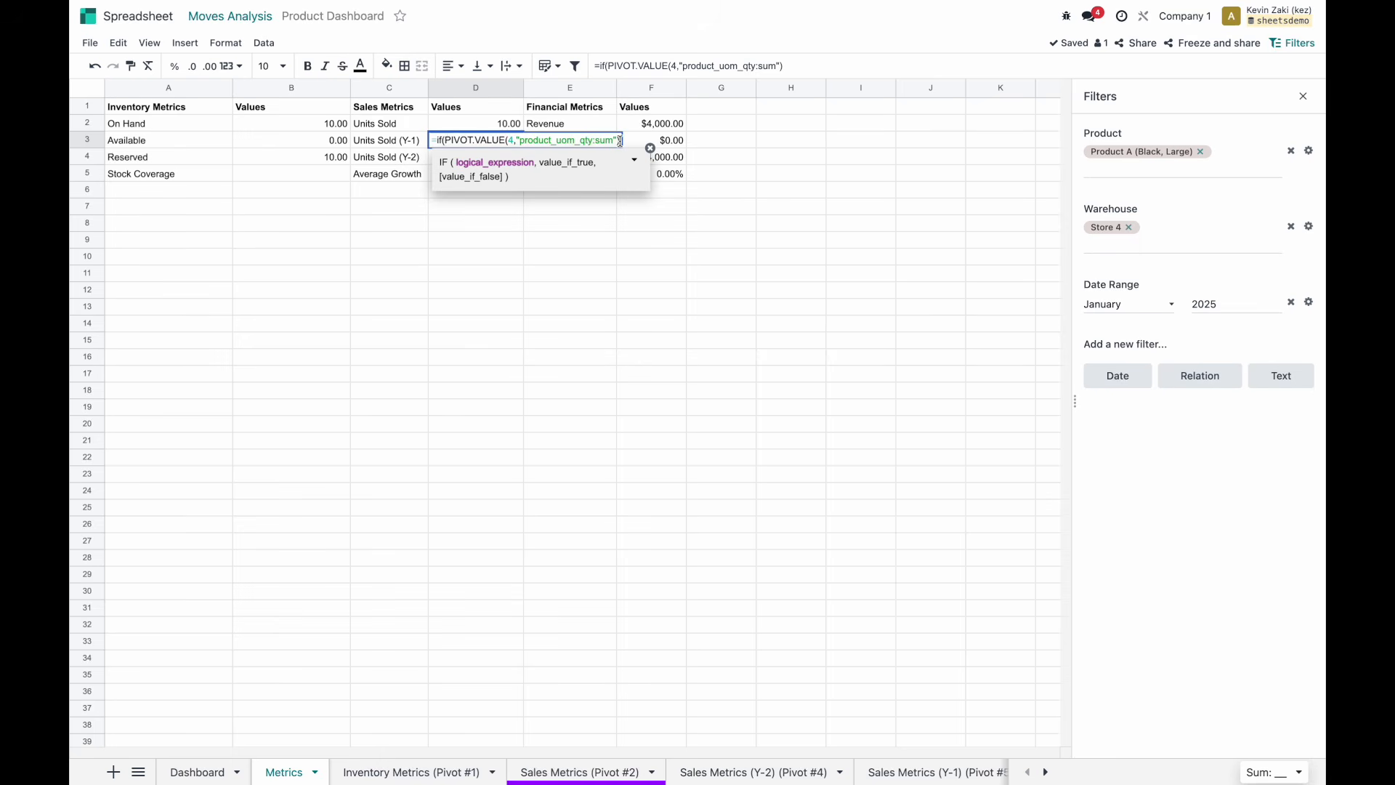
pyautogui.moveTo(619, 140); pyautogui.dragTo(445, 140)
pyautogui.hotkey('ctrl', 'c')
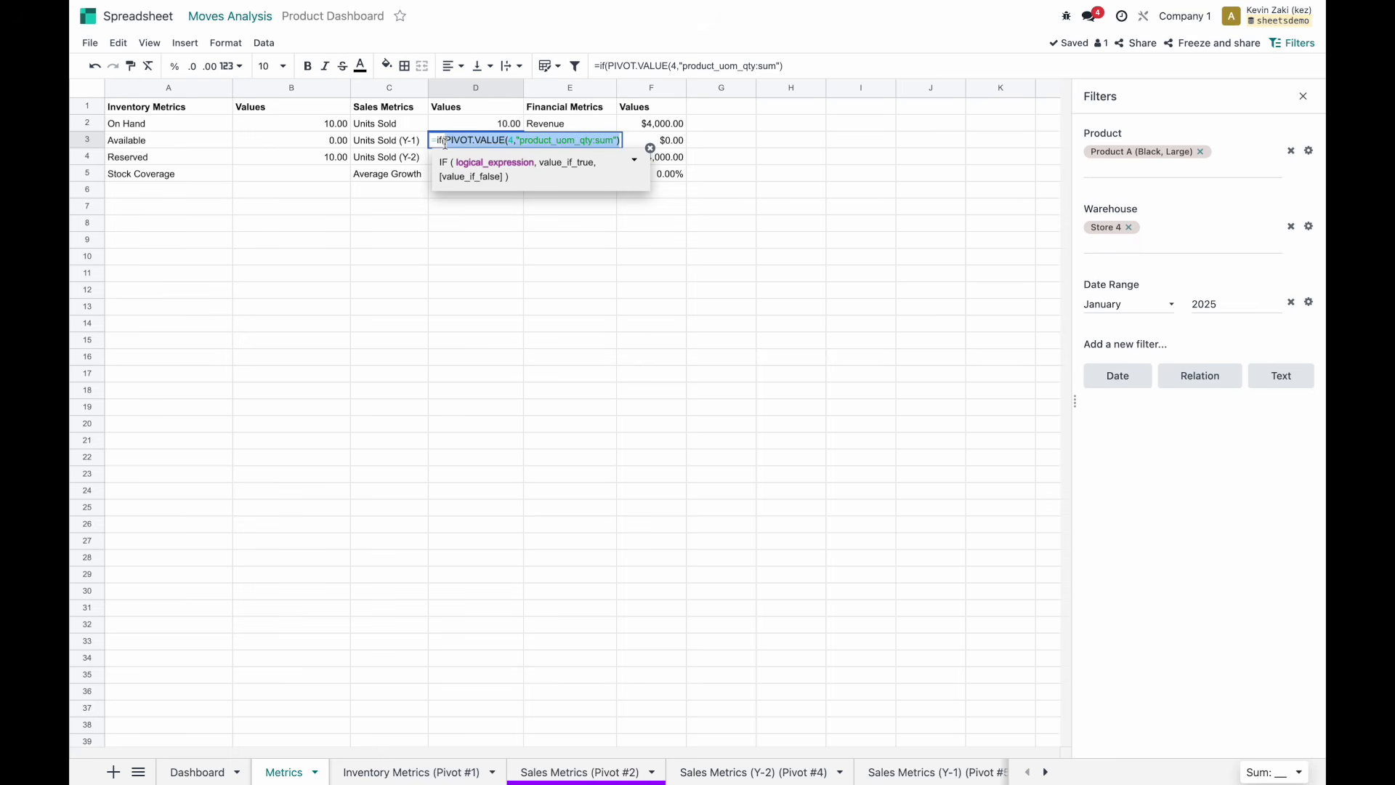
pyautogui.click(621, 141)
pyautogui.write(',')
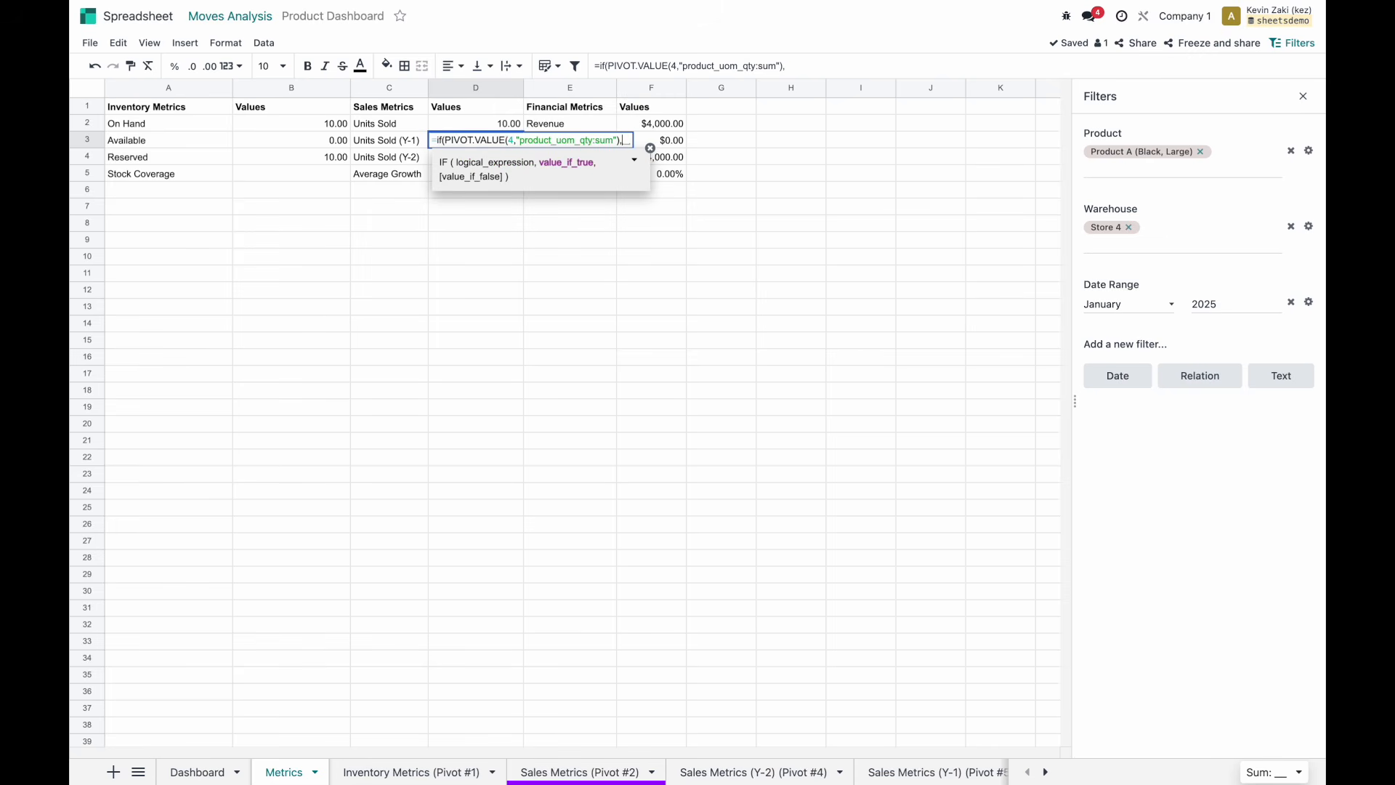
pyautogui.hotkey('ctrl', 'v')
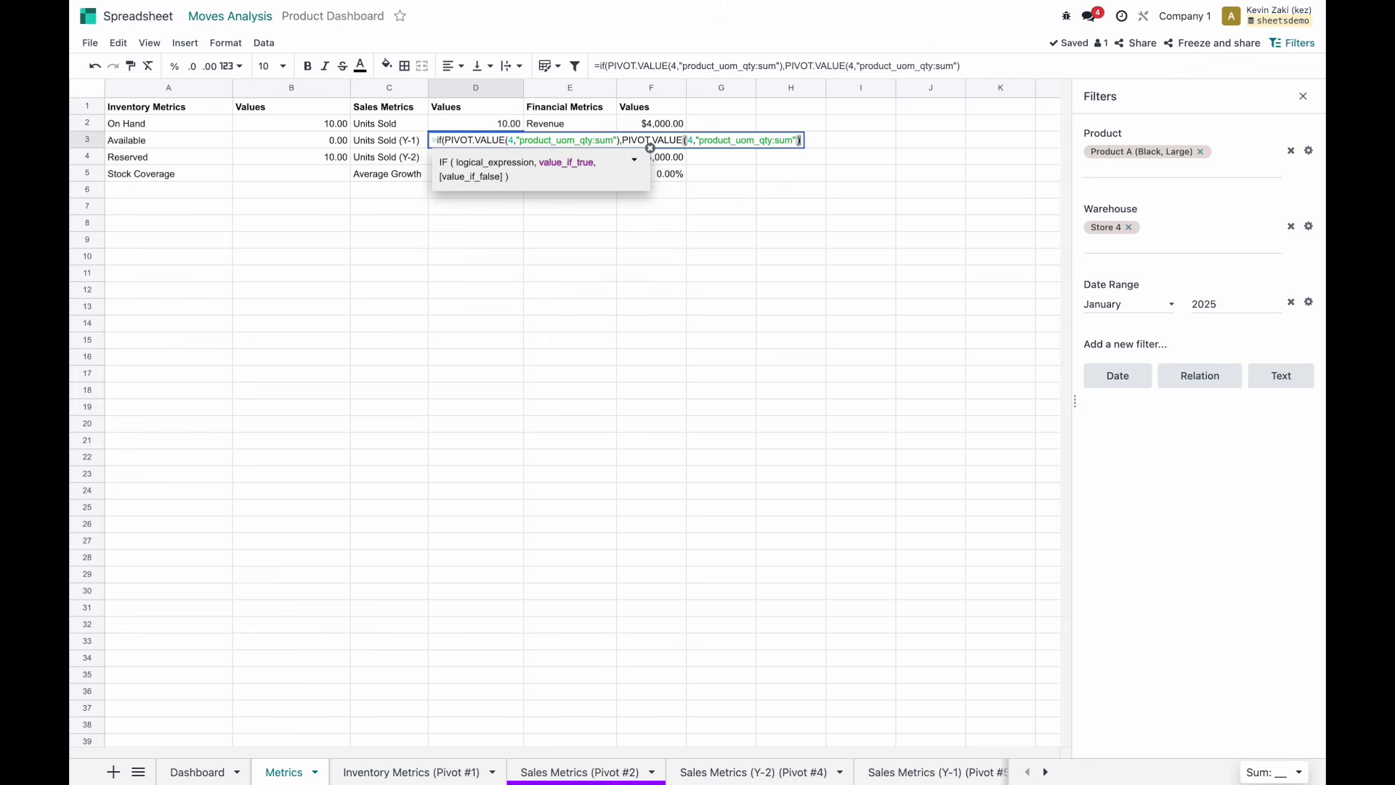
pyautogui.press('BackSpace')
pyautogui.press('BackSpace')
pyautogui.press('BackSpace')
pyautogui.press('BackSpace')
pyautogui.press('BackSpace')
pyautogui.press('BackSpace')
pyautogui.press('BackSpace')
pyautogui.press('BackSpace')
pyautogui.press('BackSpace')
pyautogui.press('BackSpace')
pyautogui.press('BackSpace')
pyautogui.press('BackSpace')
pyautogui.press('BackSpace')
pyautogui.press('BackSpace')
pyautogui.press('BackSpace')
pyautogui.press('BackSpace')
pyautogui.press('BackSpace')
pyautogui.press('BackSpace')
pyautogui.press('BackSpace')
pyautogui.press('BackSpace')
pyautogui.press('BackSpace')
pyautogui.press('BackSpace')
pyautogui.press('BackSpace')
pyautogui.press('BackSpace')
pyautogui.press('BackSpace')
pyautogui.press('BackSpace')
pyautogui.press('BackSpace')
pyautogui.hotkey('ctrl', 'v')
pyautogui.write(',0)')
pyautogui.press('Return')
# Apply the same zero-fallback IF formula to Units Sold (Y-2) in D4.
pyautogui.press('Up')
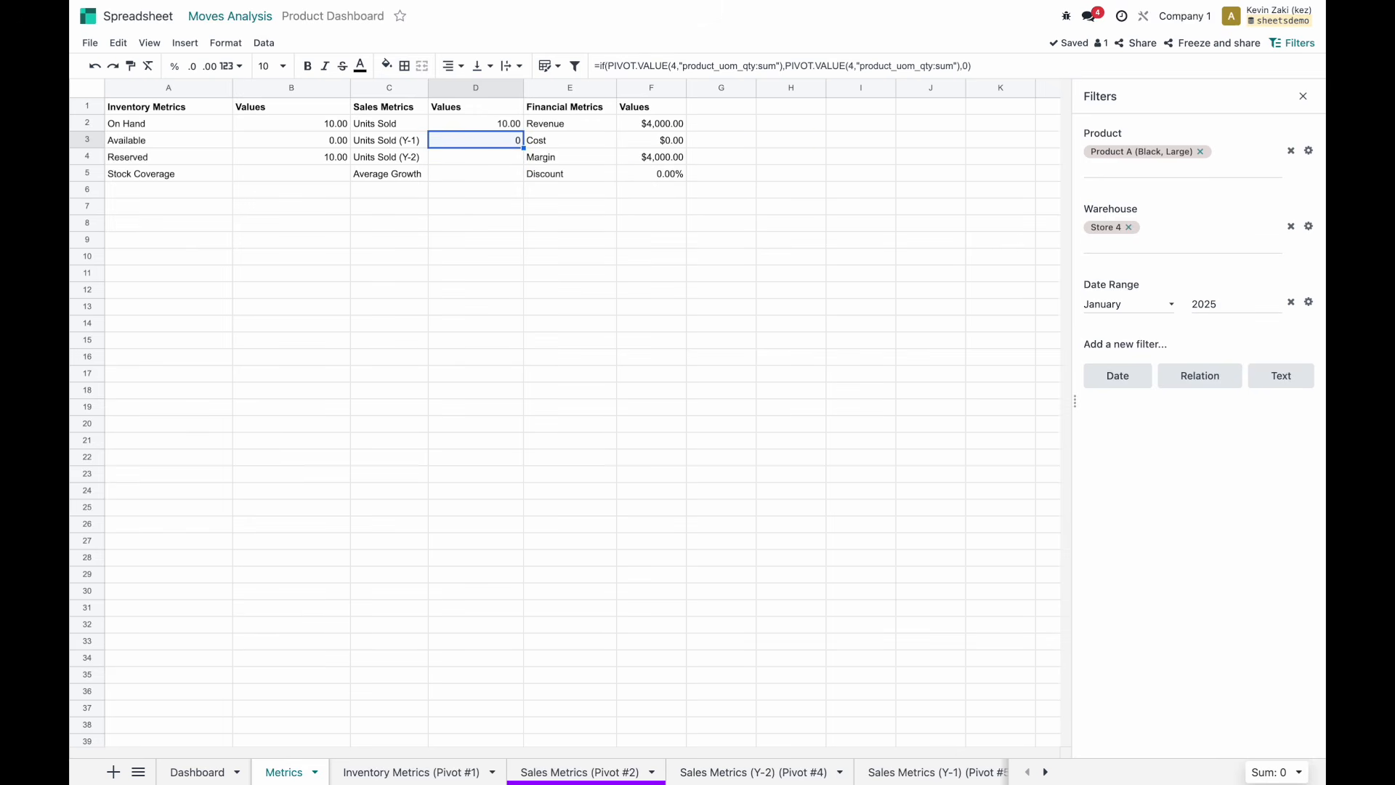
pyautogui.click(516, 158)
pyautogui.click(515, 139)
pyautogui.click(518, 159)
pyautogui.click(515, 142)
pyautogui.press('Return')
pyautogui.press('Return')
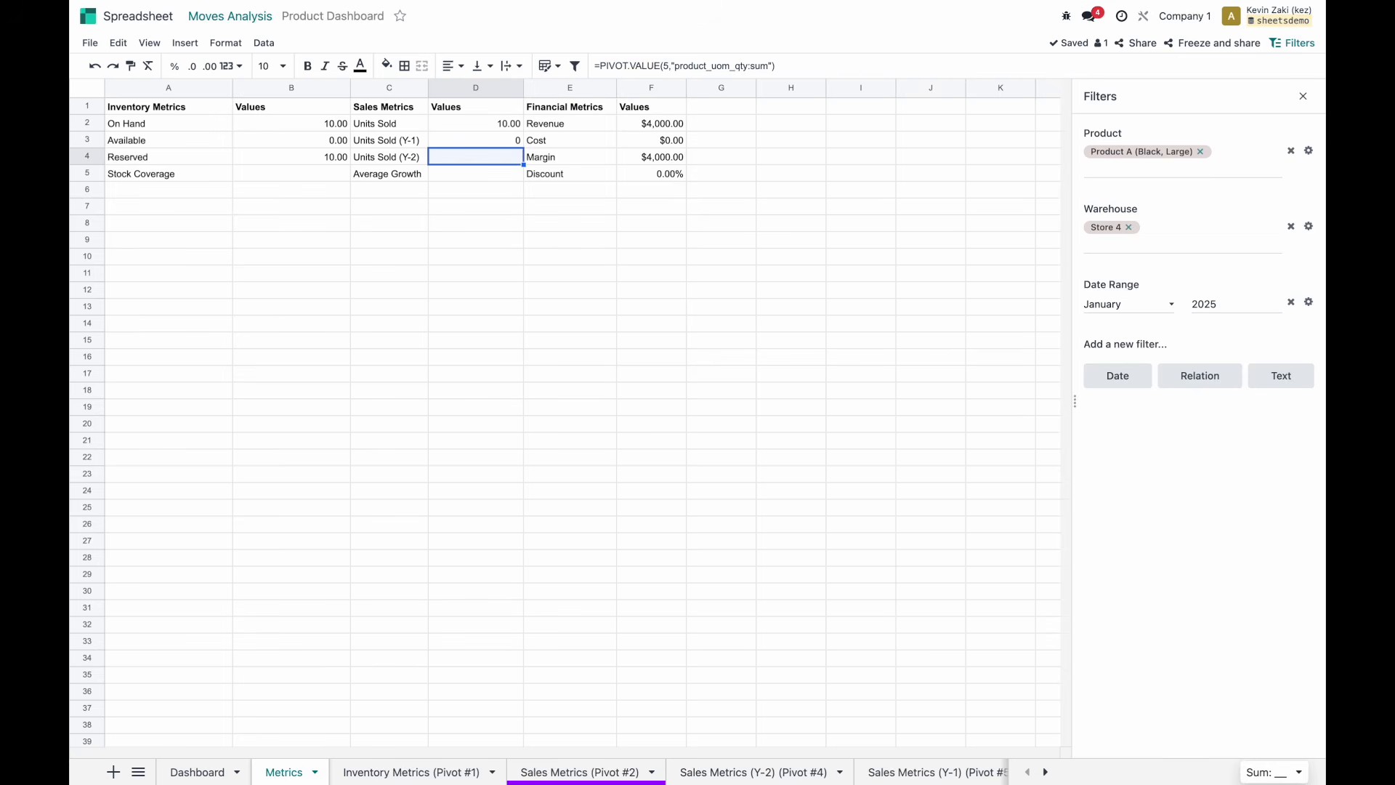
pyautogui.click(647, 56)
pyautogui.press('super+a')
pyautogui.write('=if(PIVOT.VALUE(4,"product_uom_qty:sum"),PIVOT.VALUE(4,"product_uom_qty:sum"),0)')
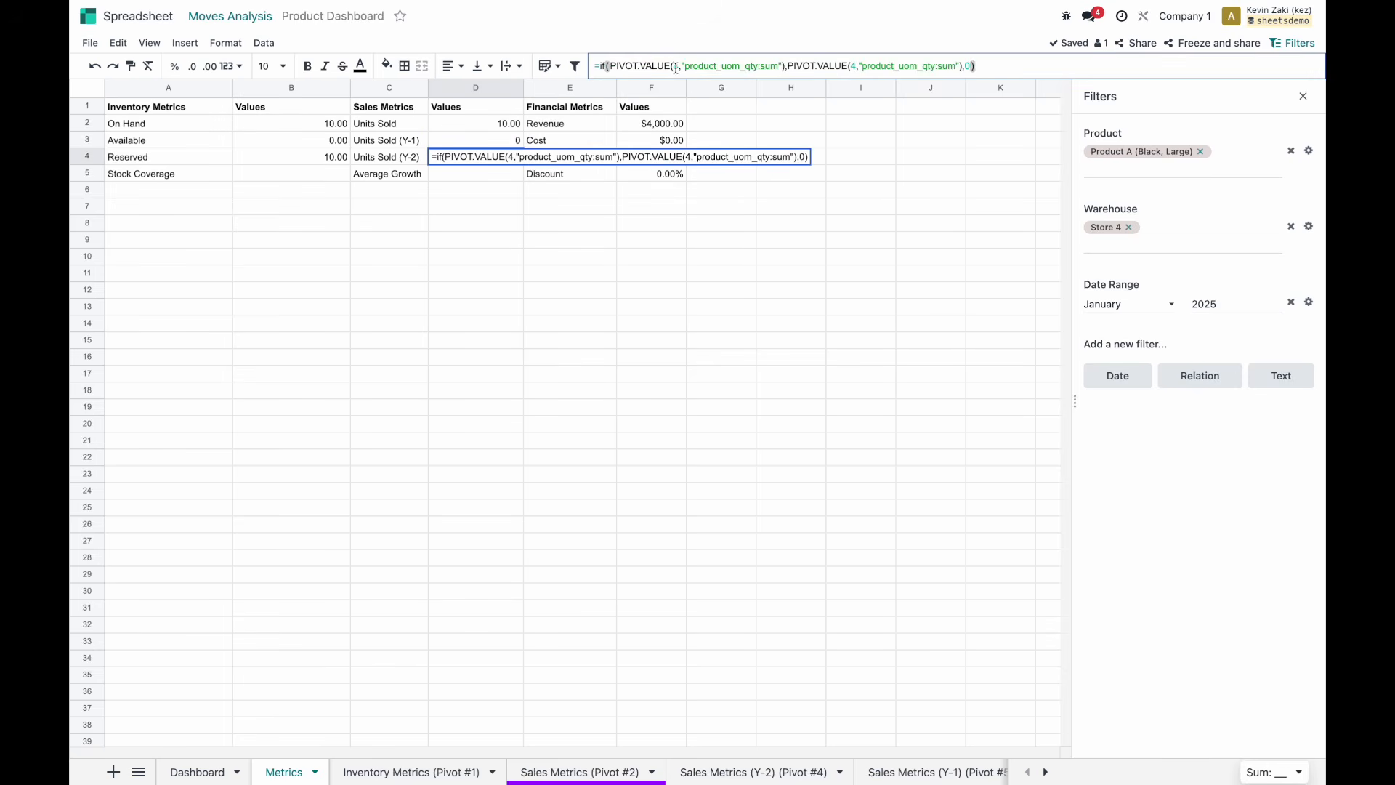
pyautogui.click(676, 67)
pyautogui.press('Return')
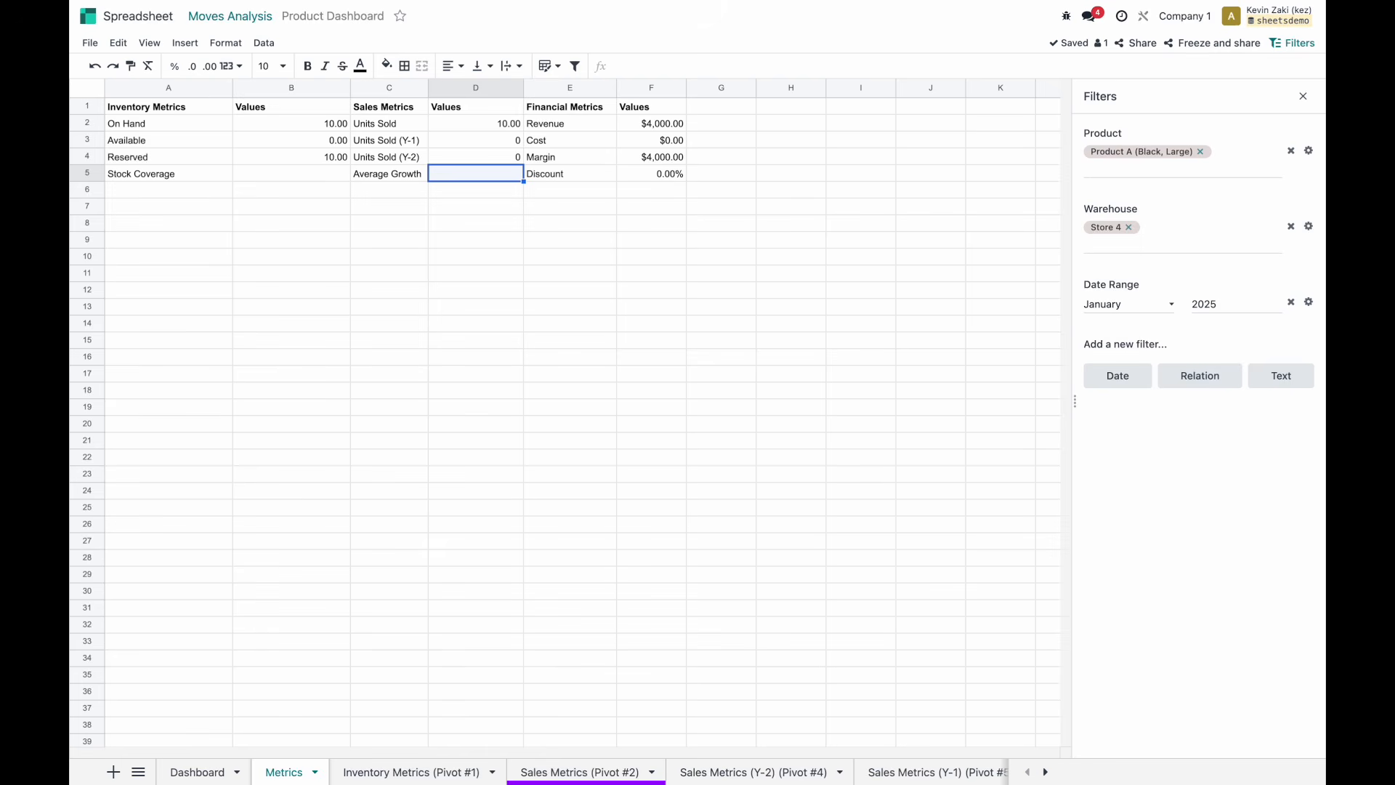
pyautogui.write('=')
# Set Average Growth in D5 to =IF(D3,D2/D3,0).
pyautogui.write('if(')
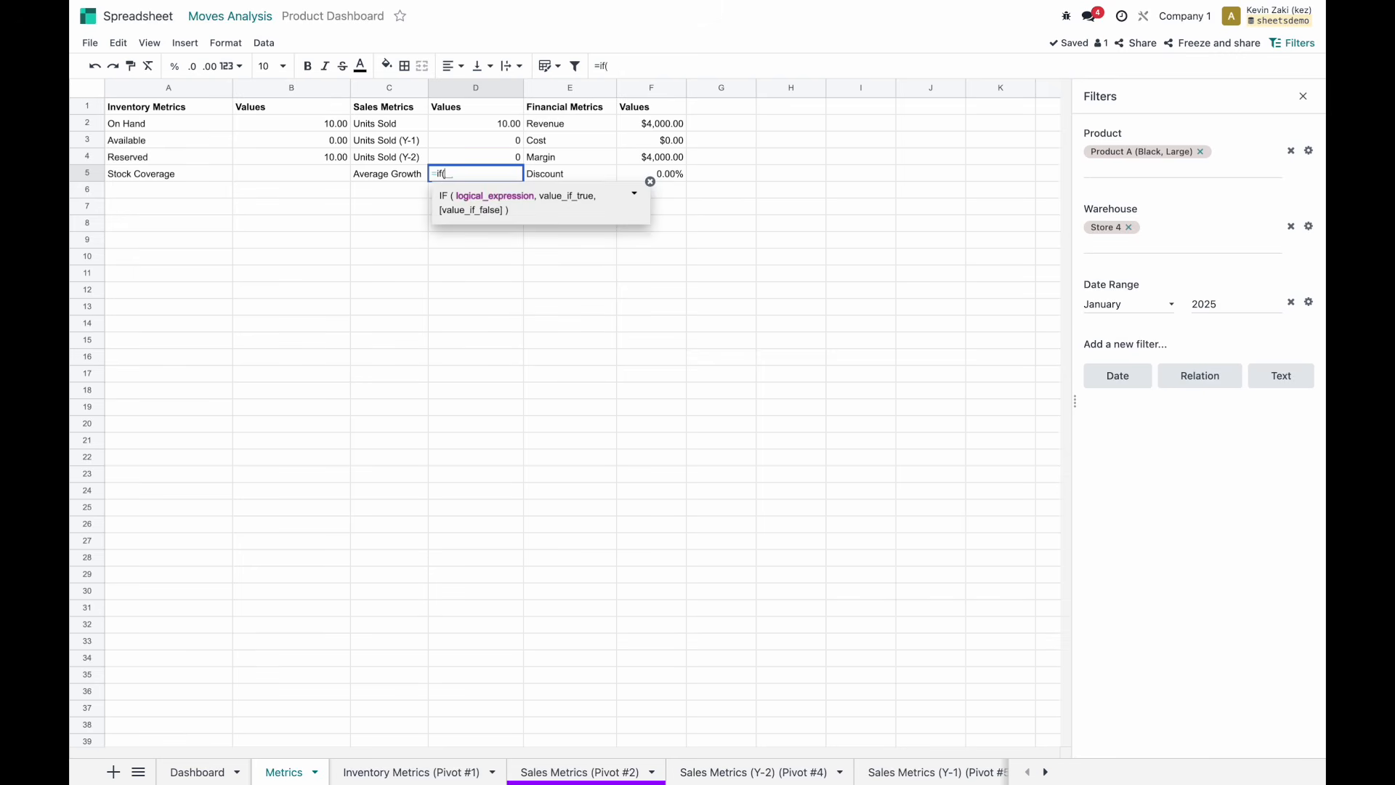
pyautogui.click(500, 147)
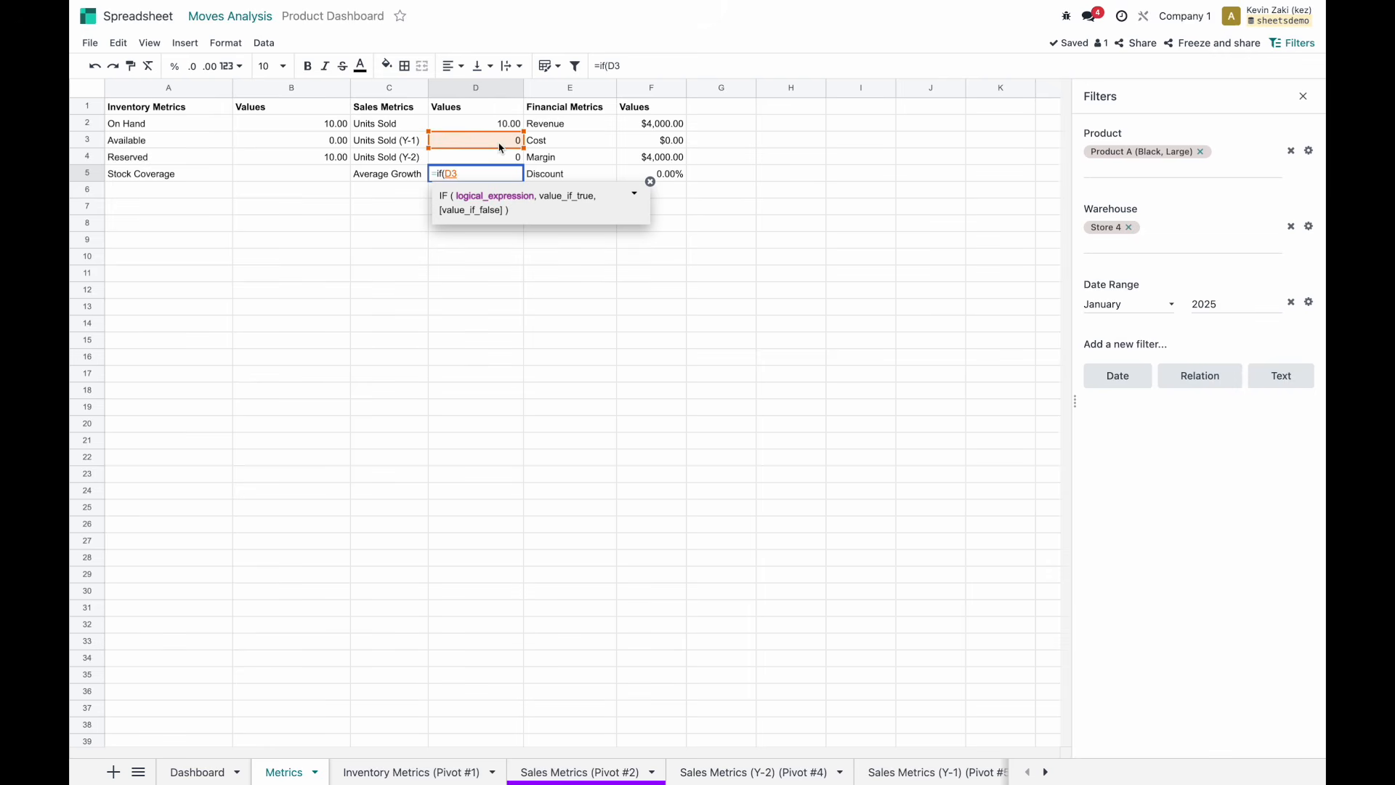
pyautogui.write(',')
pyautogui.click(516, 130)
pyautogui.write('/')
pyautogui.click(502, 146)
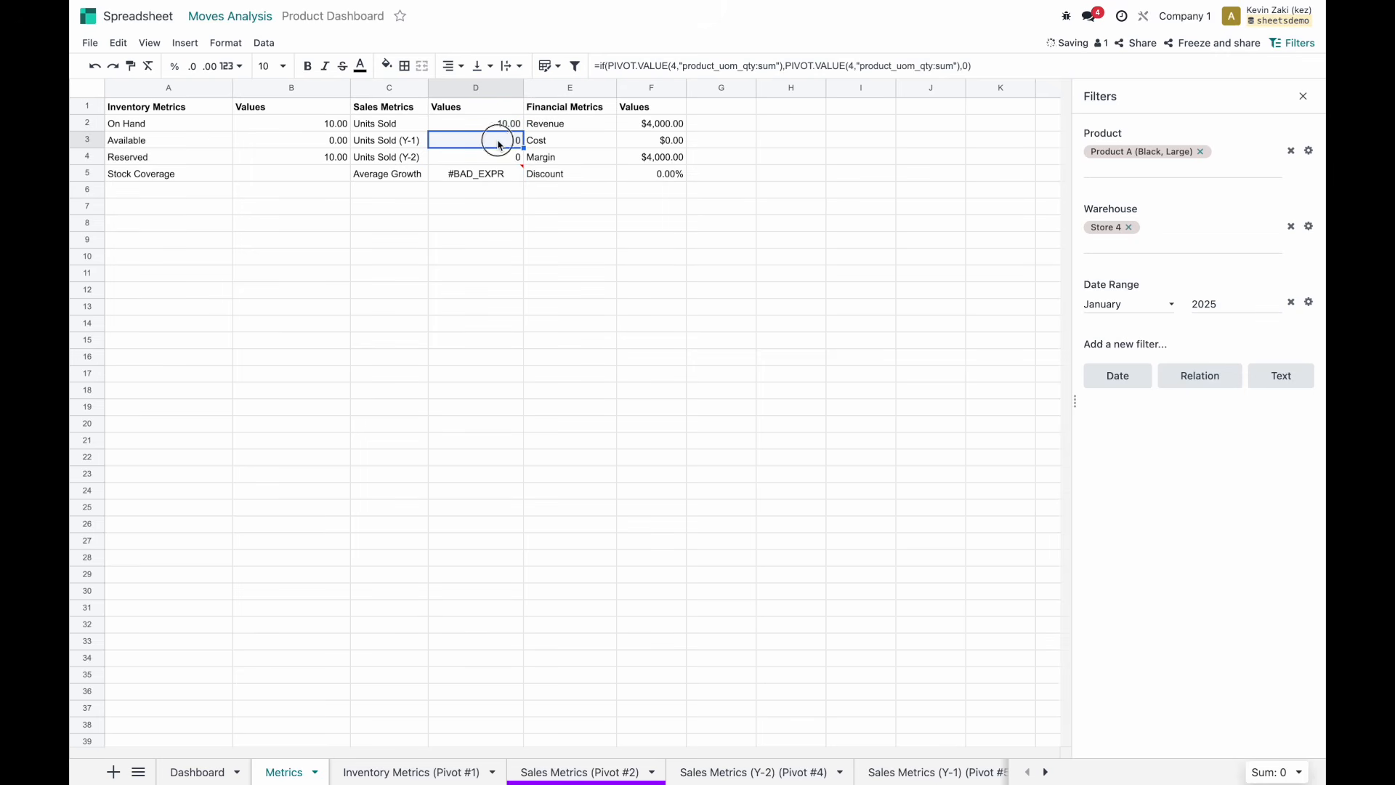
pyautogui.doubleClick(494, 174)
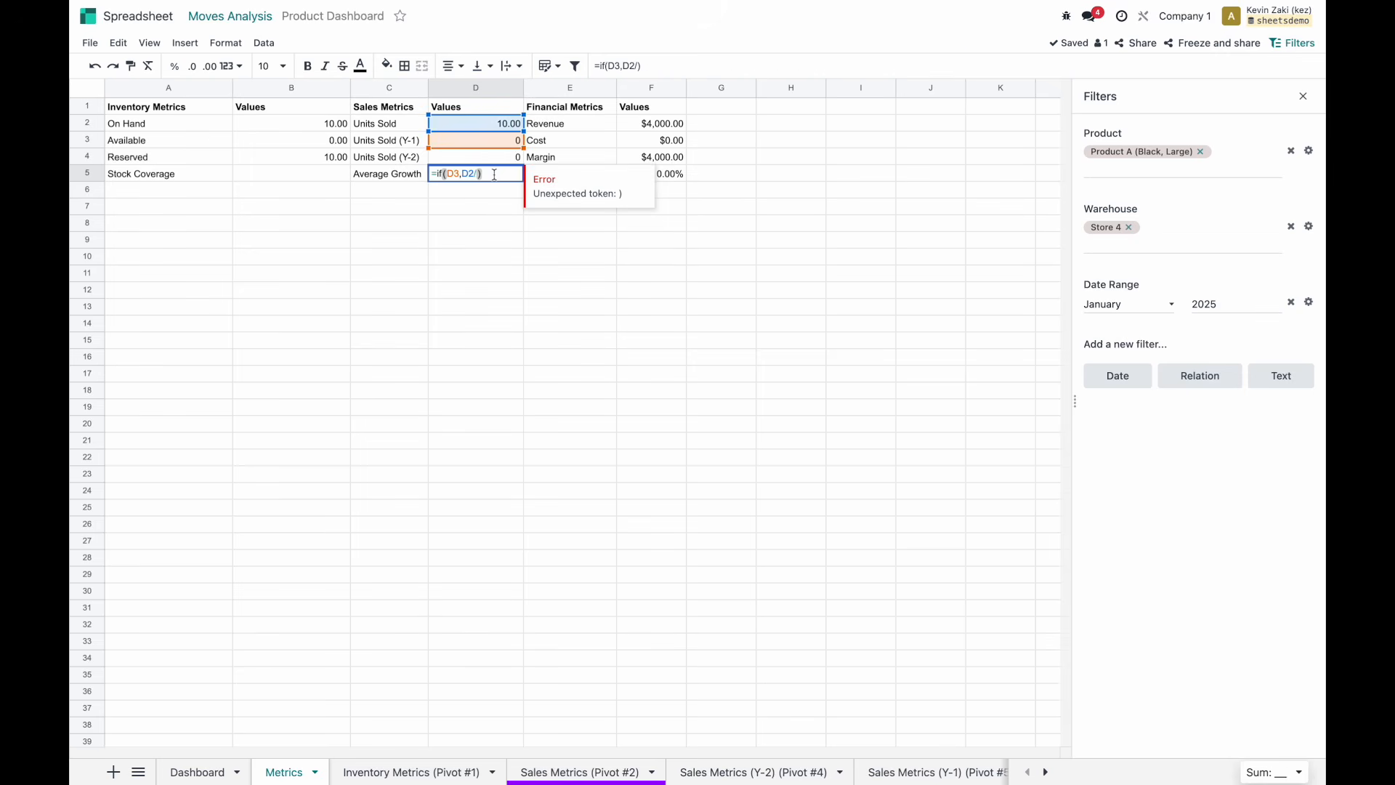
pyautogui.write('D')
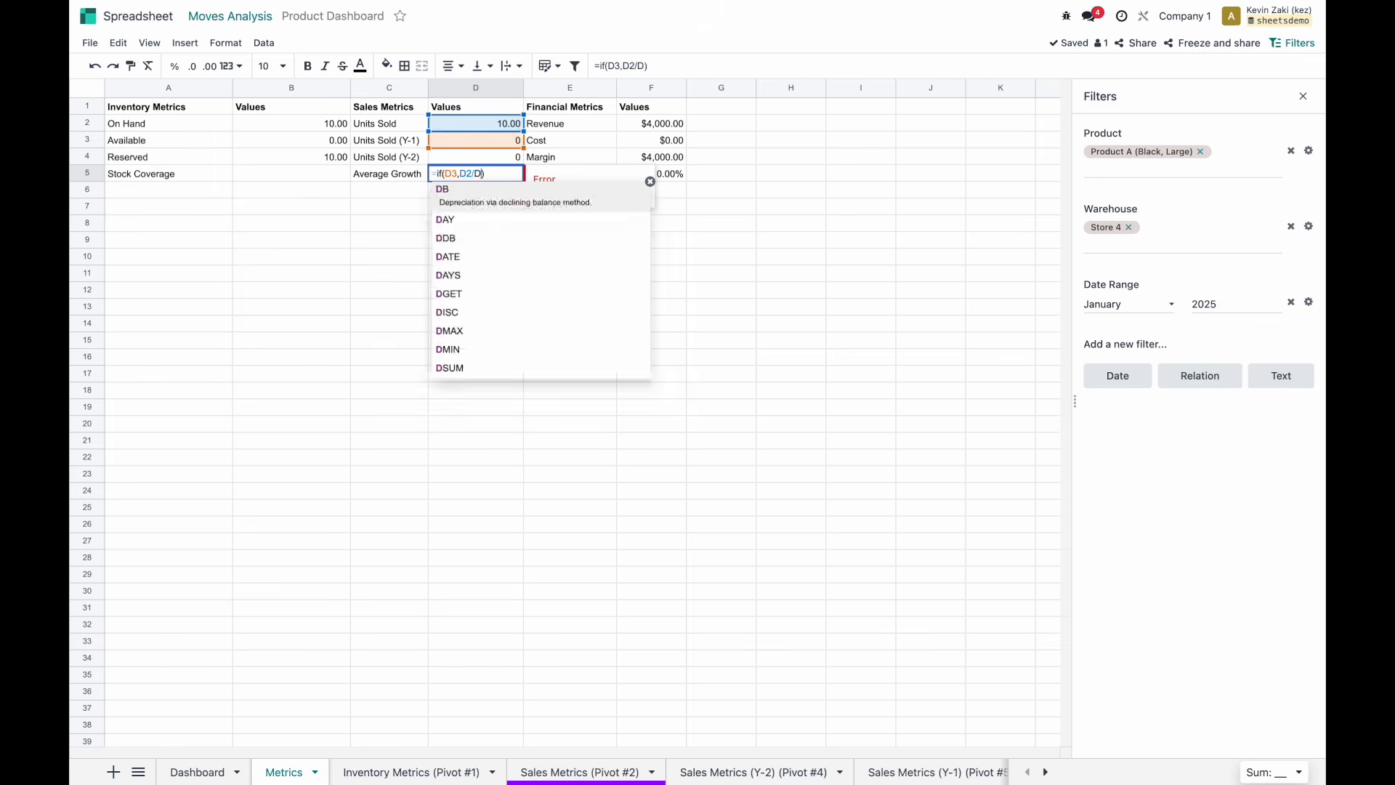
pyautogui.write('3,')
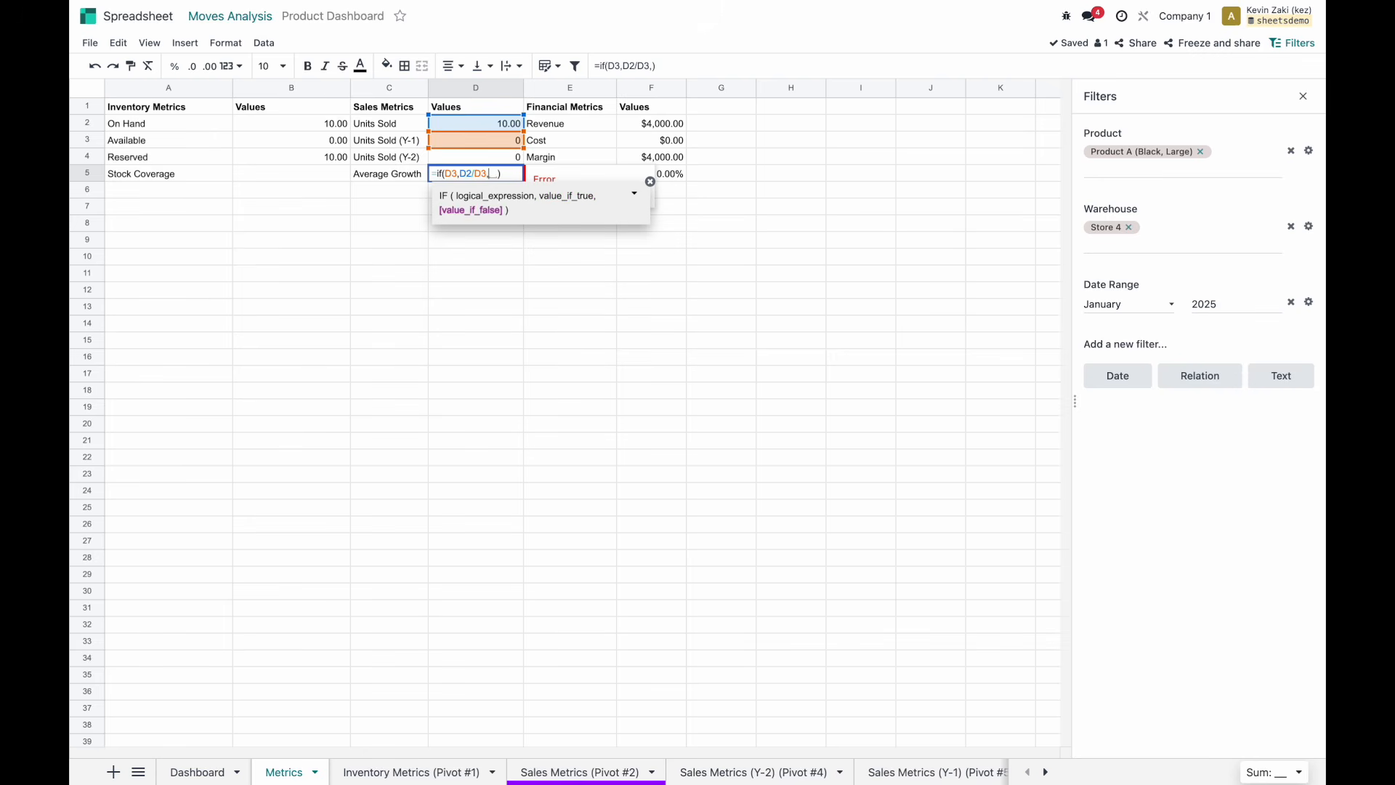
pyautogui.write('0')
pyautogui.press('Return')
pyautogui.press('Up')
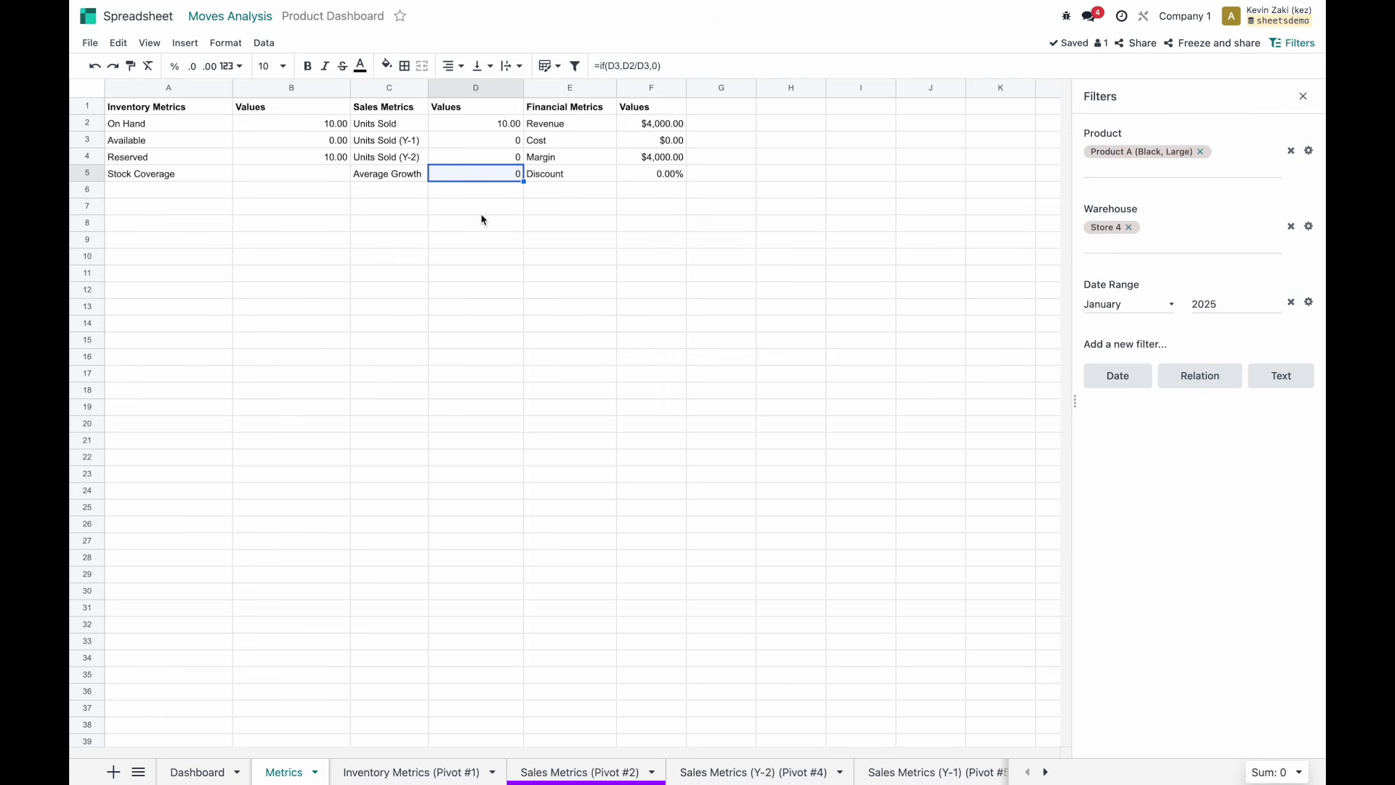
# Test with 5 in D3 and format Average Growth as a percentage.
pyautogui.click(482, 145)
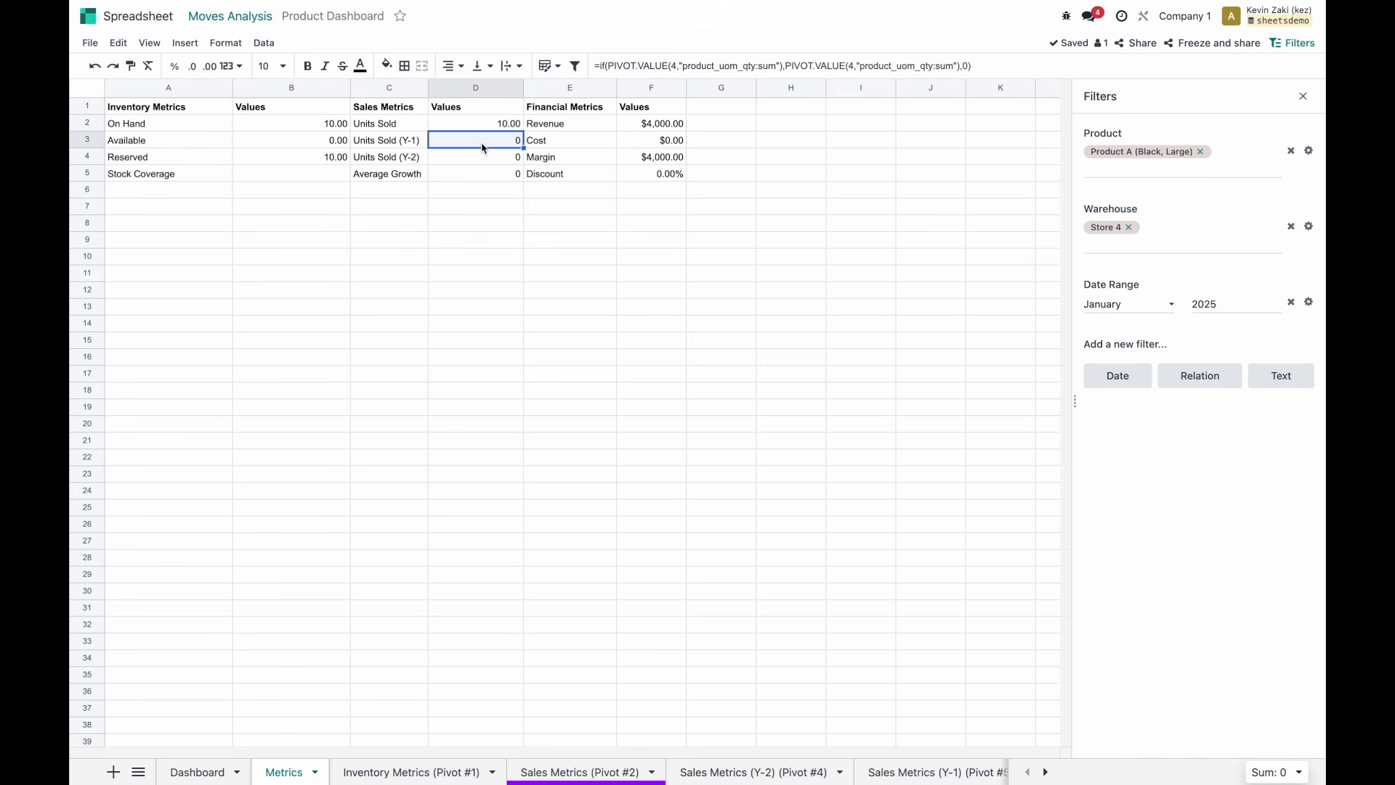
pyautogui.tripleClick(624, 67)
pyautogui.press('BackSpace')
pyautogui.write('5')
pyautogui.press('Return')
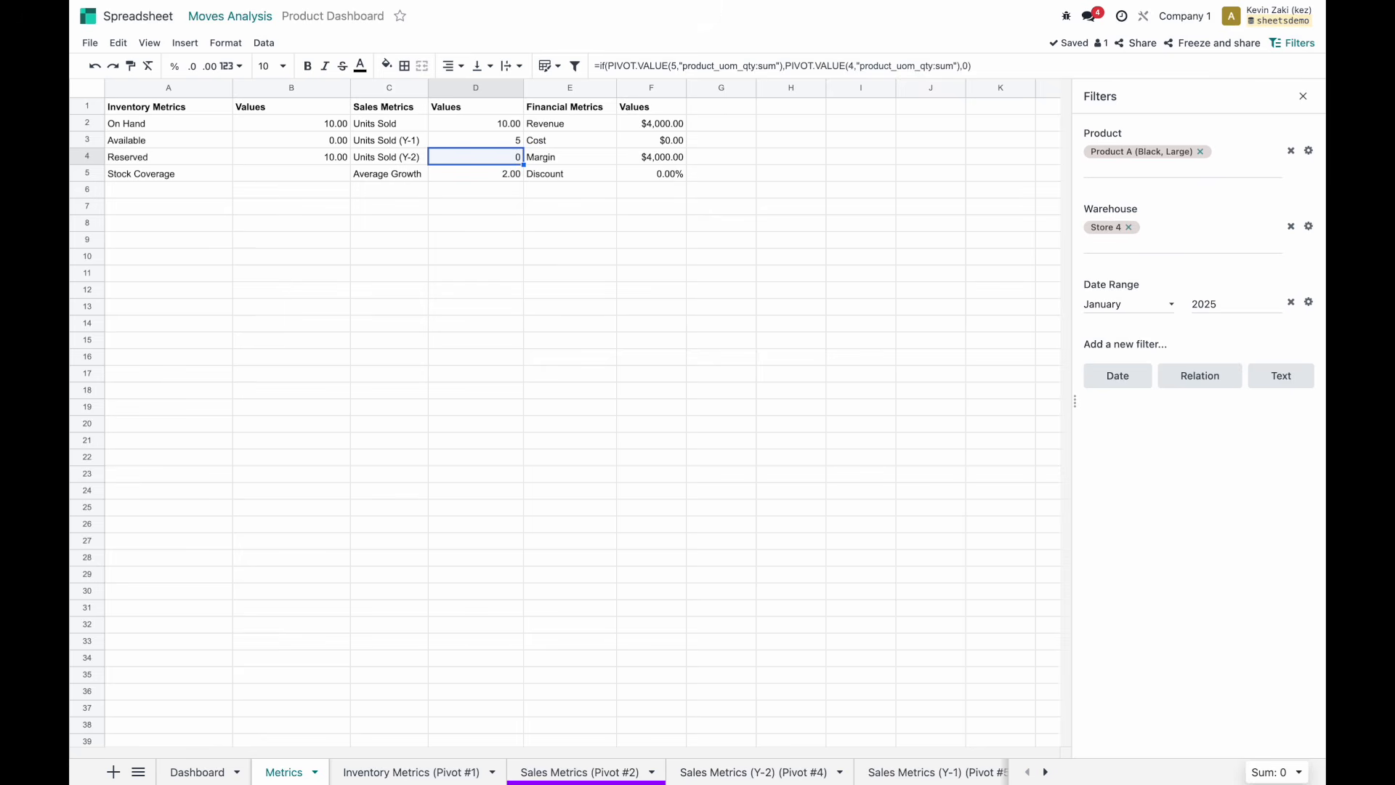
pyautogui.press('Up')
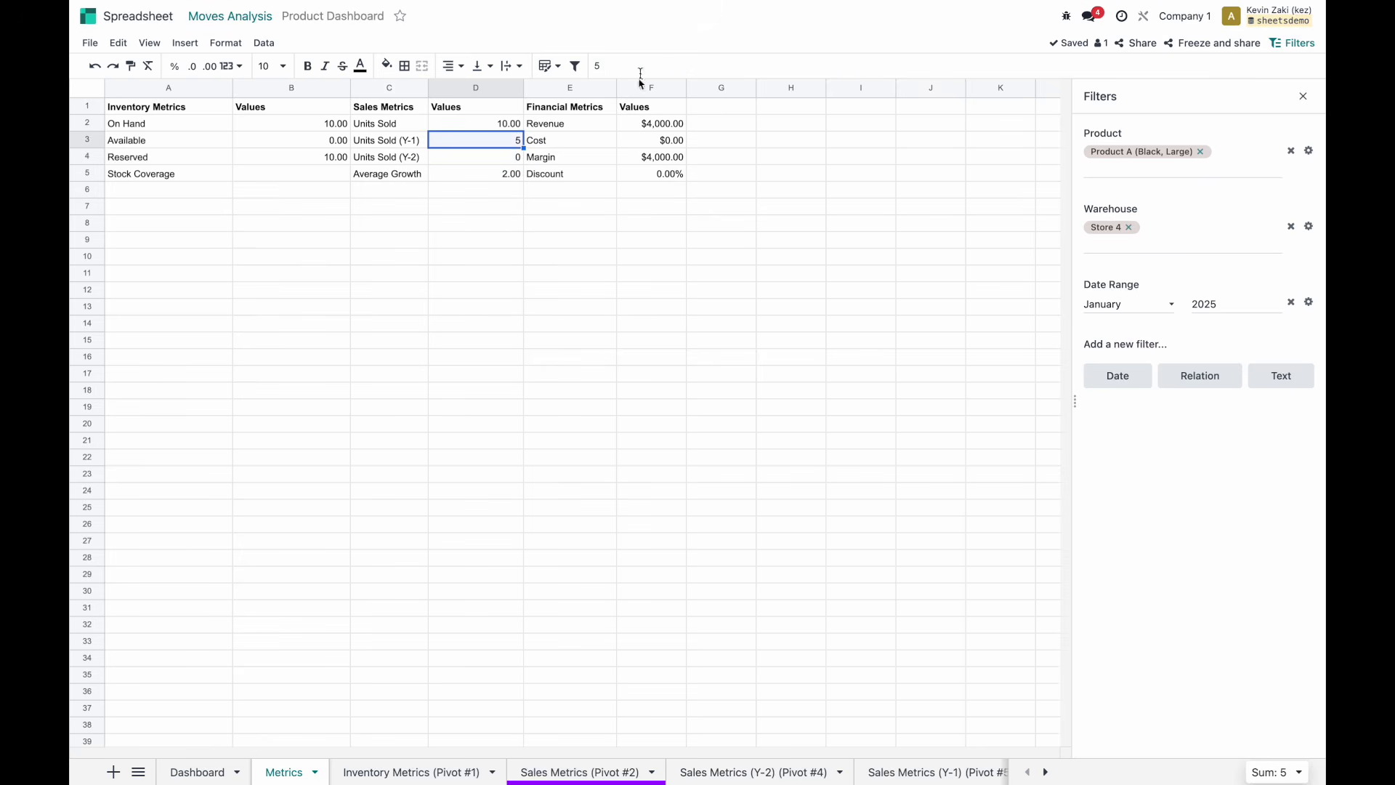
pyautogui.click(469, 178)
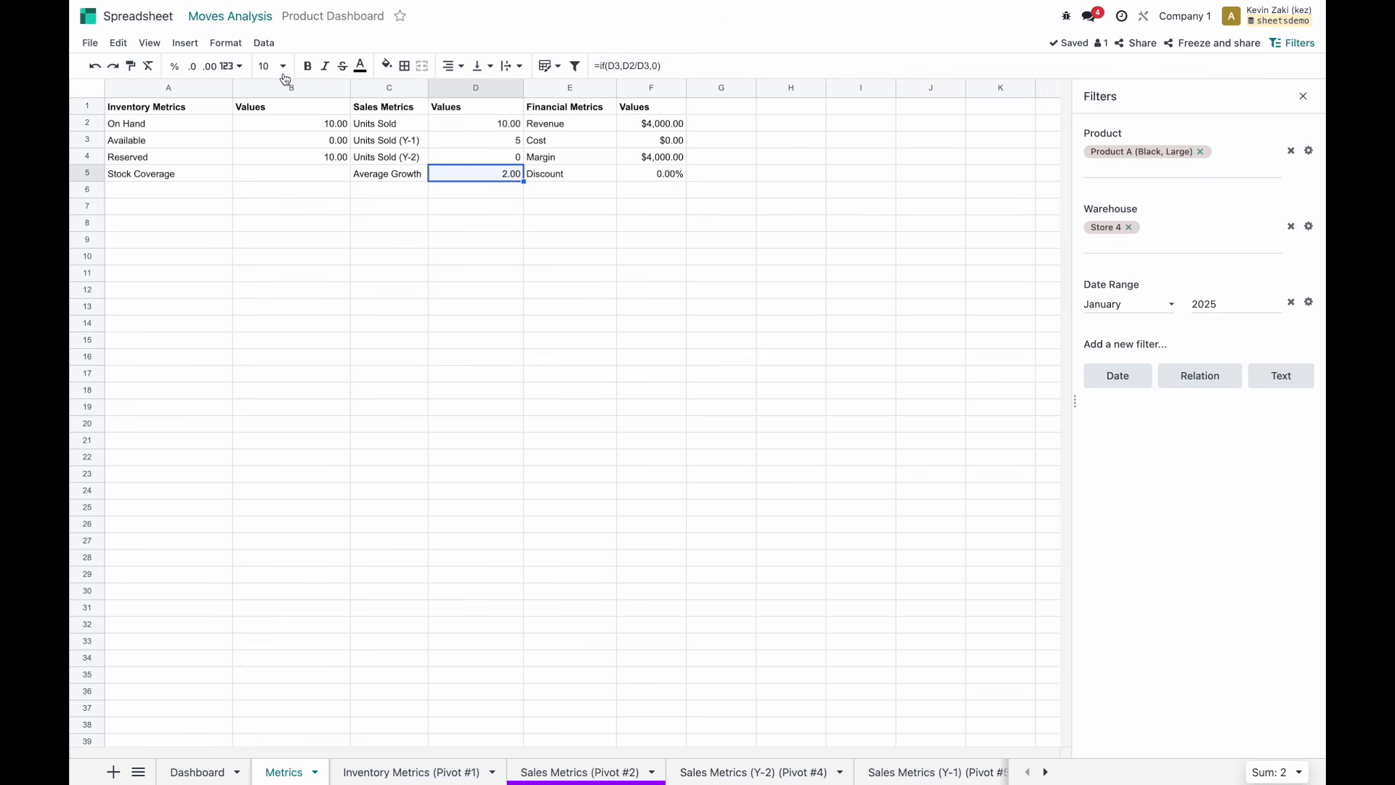
pyautogui.click(175, 67)
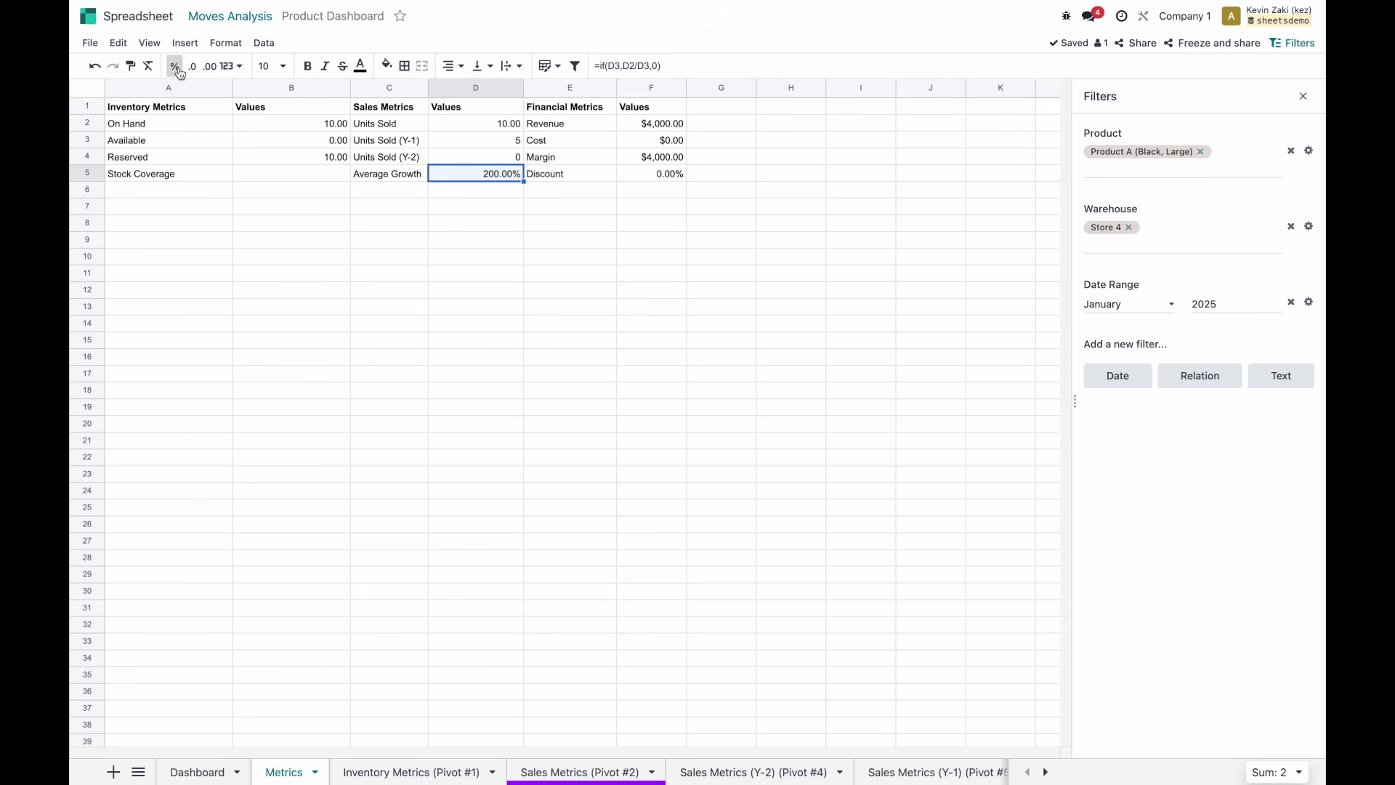
# Restore D3's original pivot formula and confirm Average Growth shows 0.00%.
pyautogui.doubleClick(513, 147)
pyautogui.click(633, 73)
pyautogui.press('BackSpace')
pyautogui.write('=if(PIVOT.VALUE(5,"product_uom_qty:sum"),PIVOT.VALUE(4,"product_uom_qty:sum"),0)')
pyautogui.press('Return')
pyautogui.click(501, 177)
pyautogui.click(319, 174)
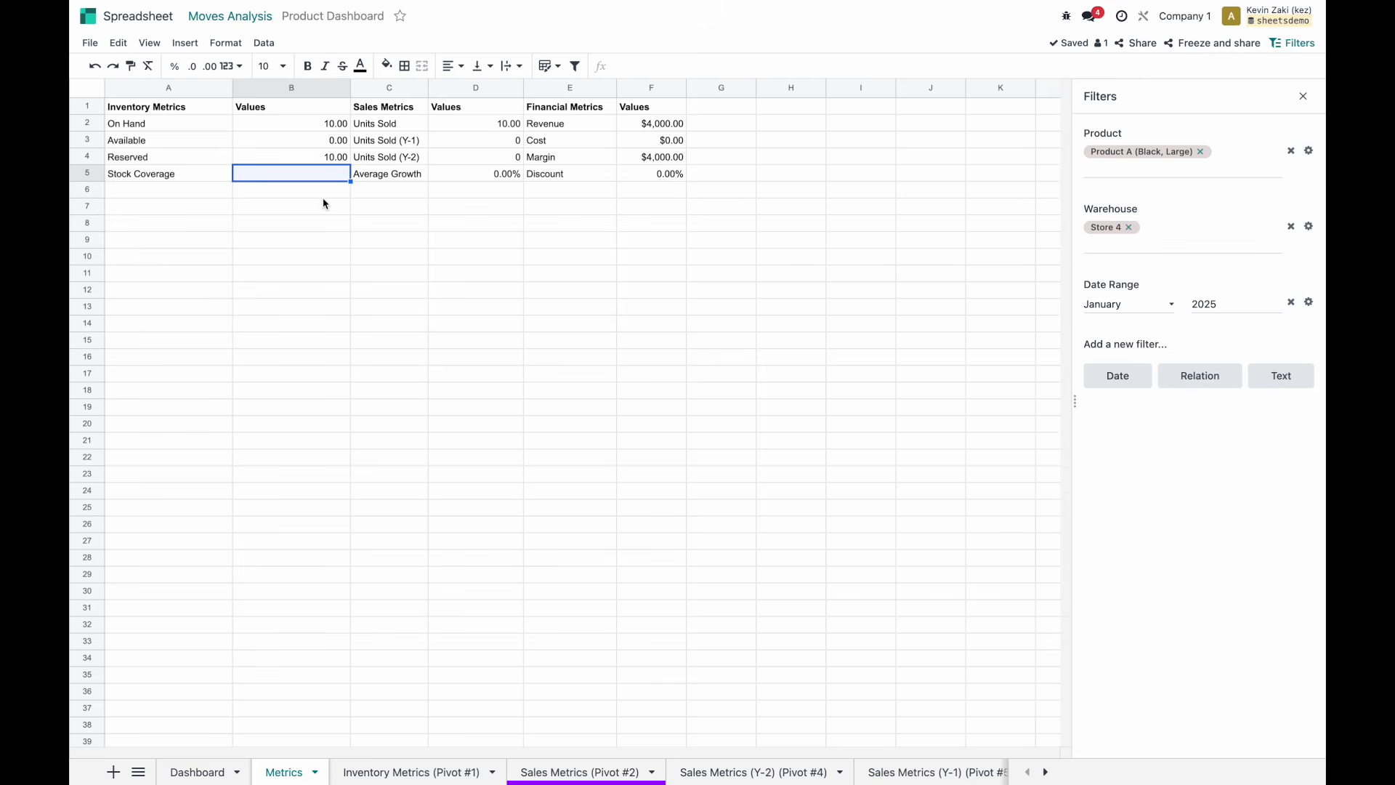
# Remove January from the Date Range filter period, leaving only 2025.
pyautogui.click(1115, 307)
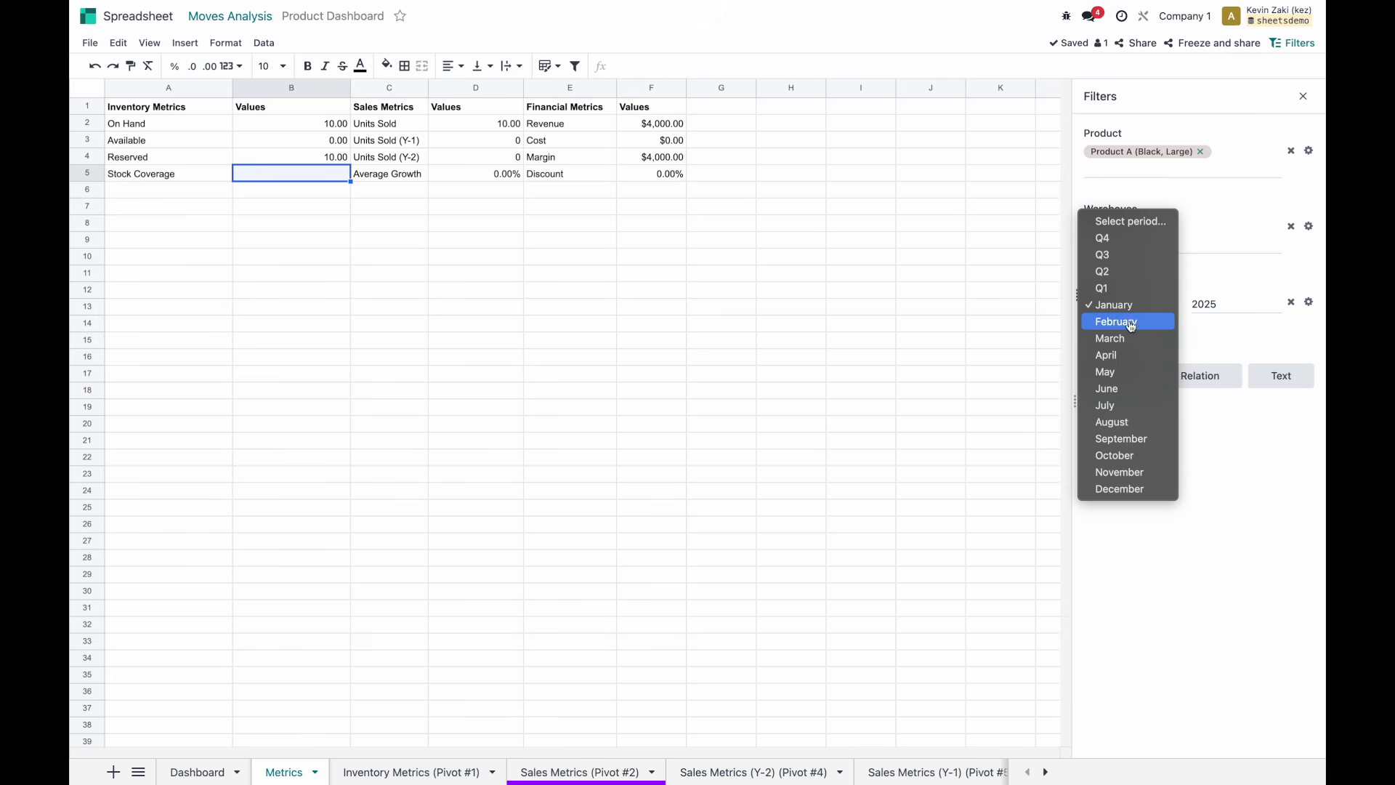
pyautogui.click(1132, 220)
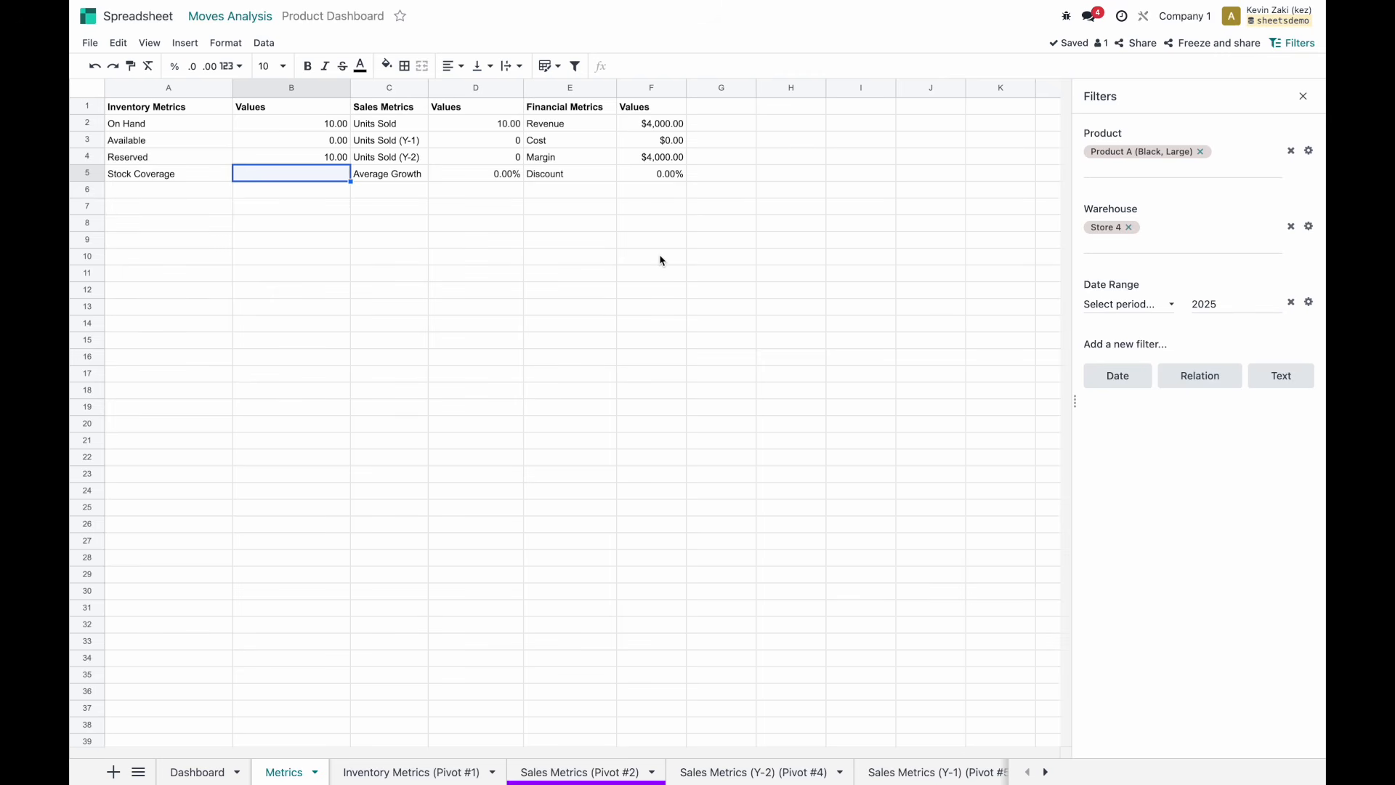
pyautogui.click(299, 205)
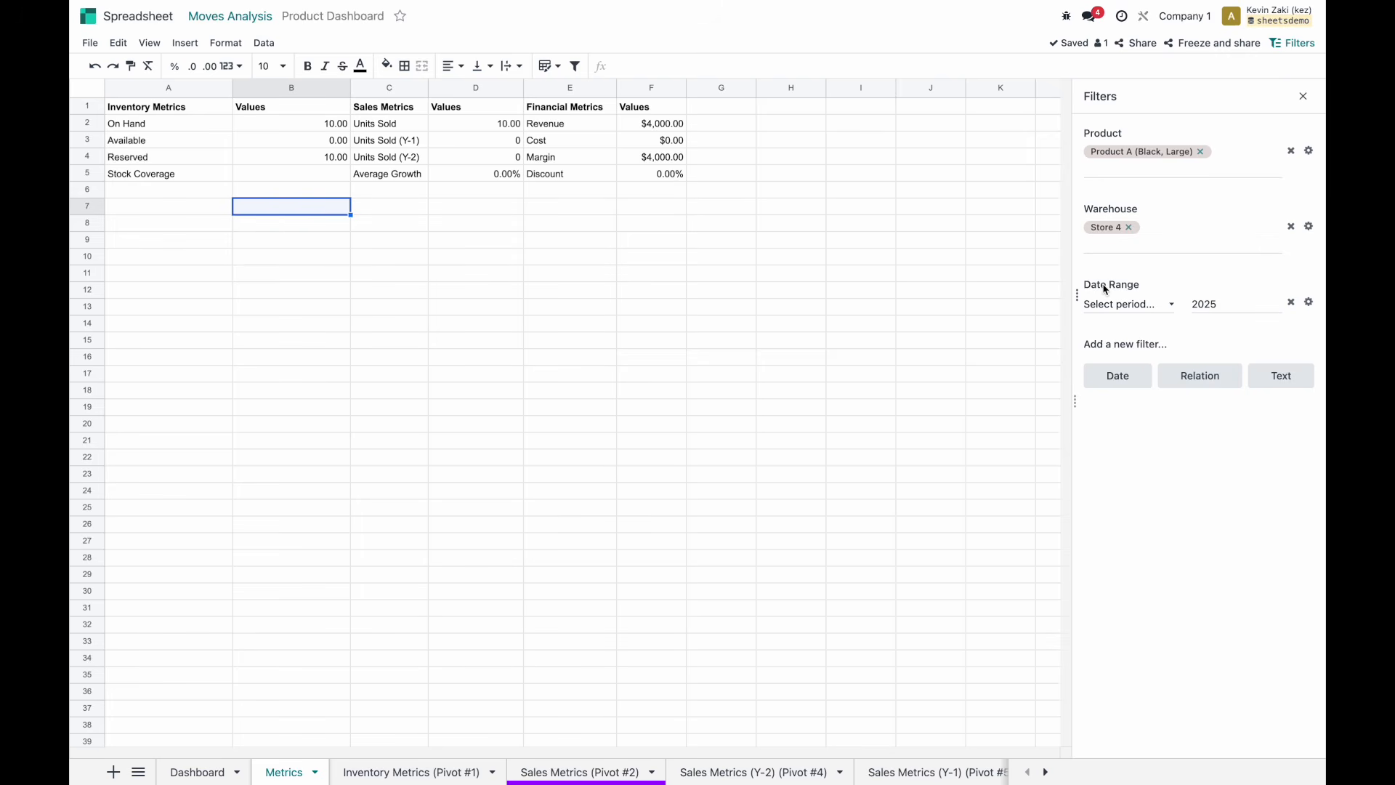
# Put =ODOO.FILTER.VALUE("Date Range") in B7, showing 2025, and label A7 'Date Value'.
pyautogui.write('=odoo.v')
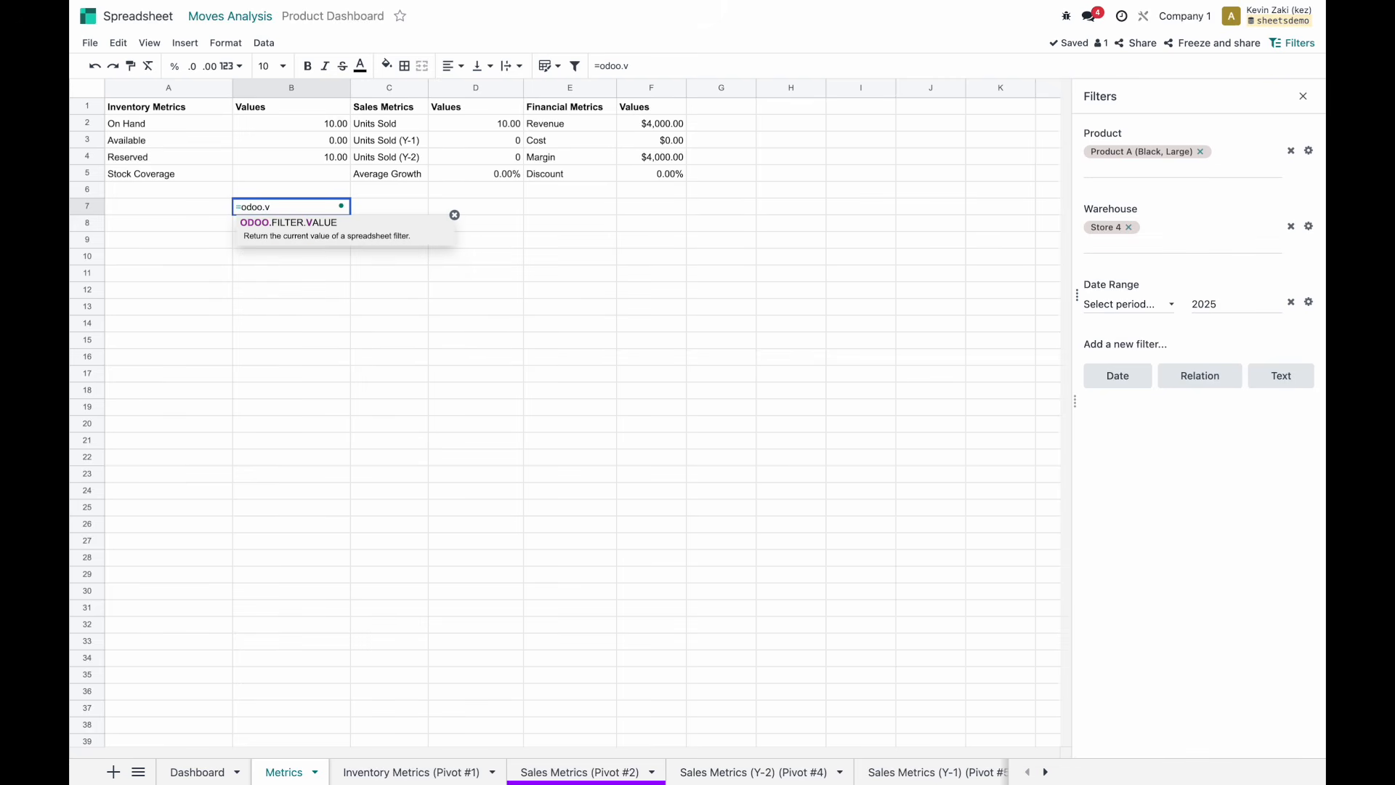
pyautogui.press('Tab')
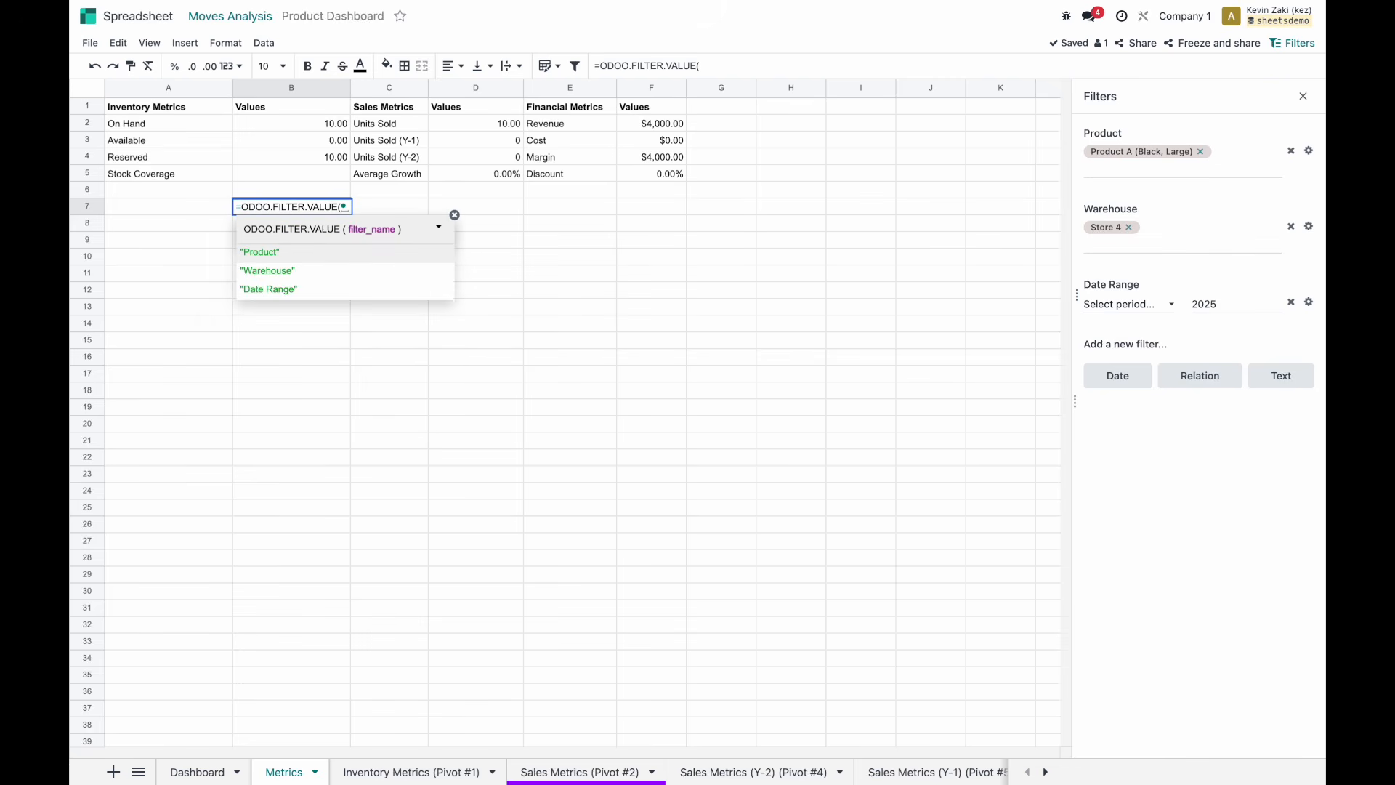
pyautogui.click(308, 290)
pyautogui.write(')')
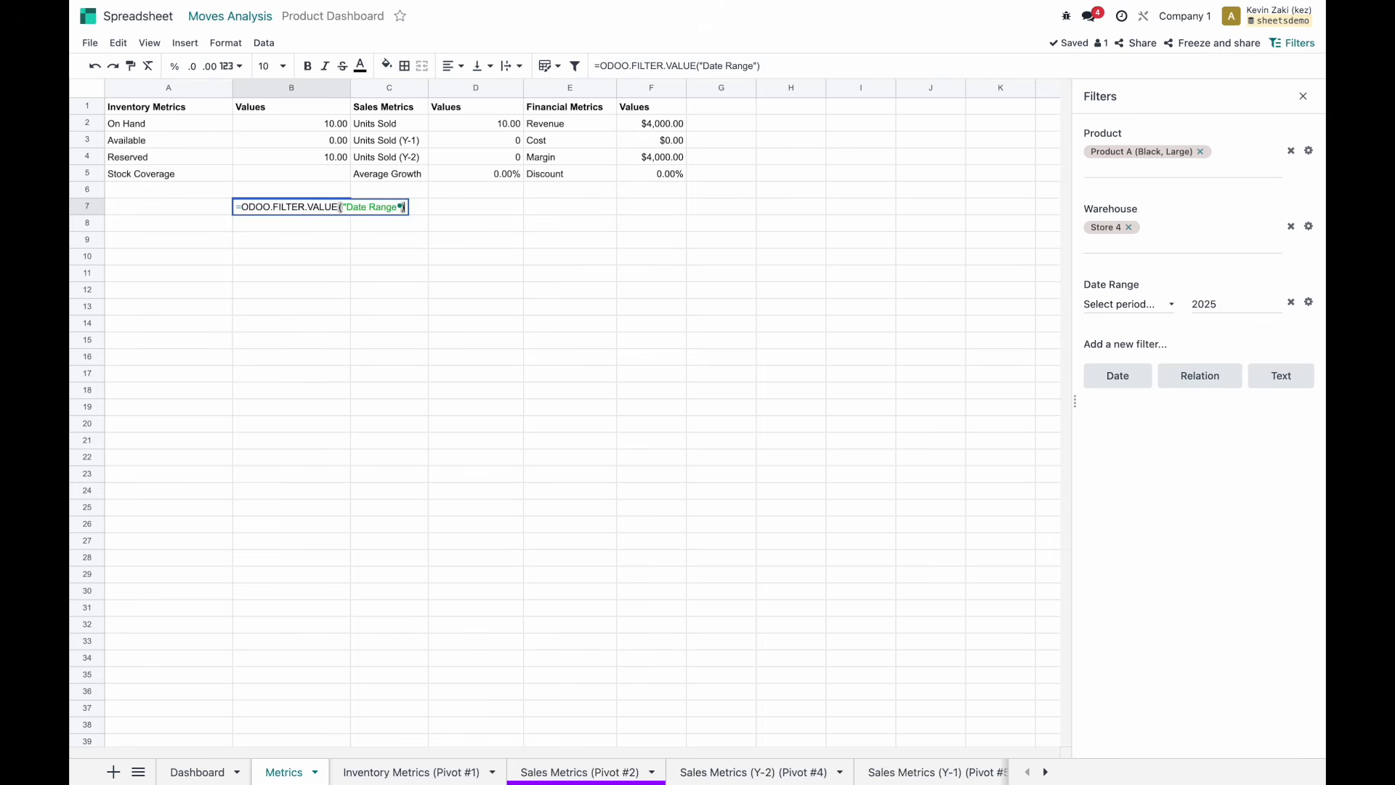
pyautogui.press('Return')
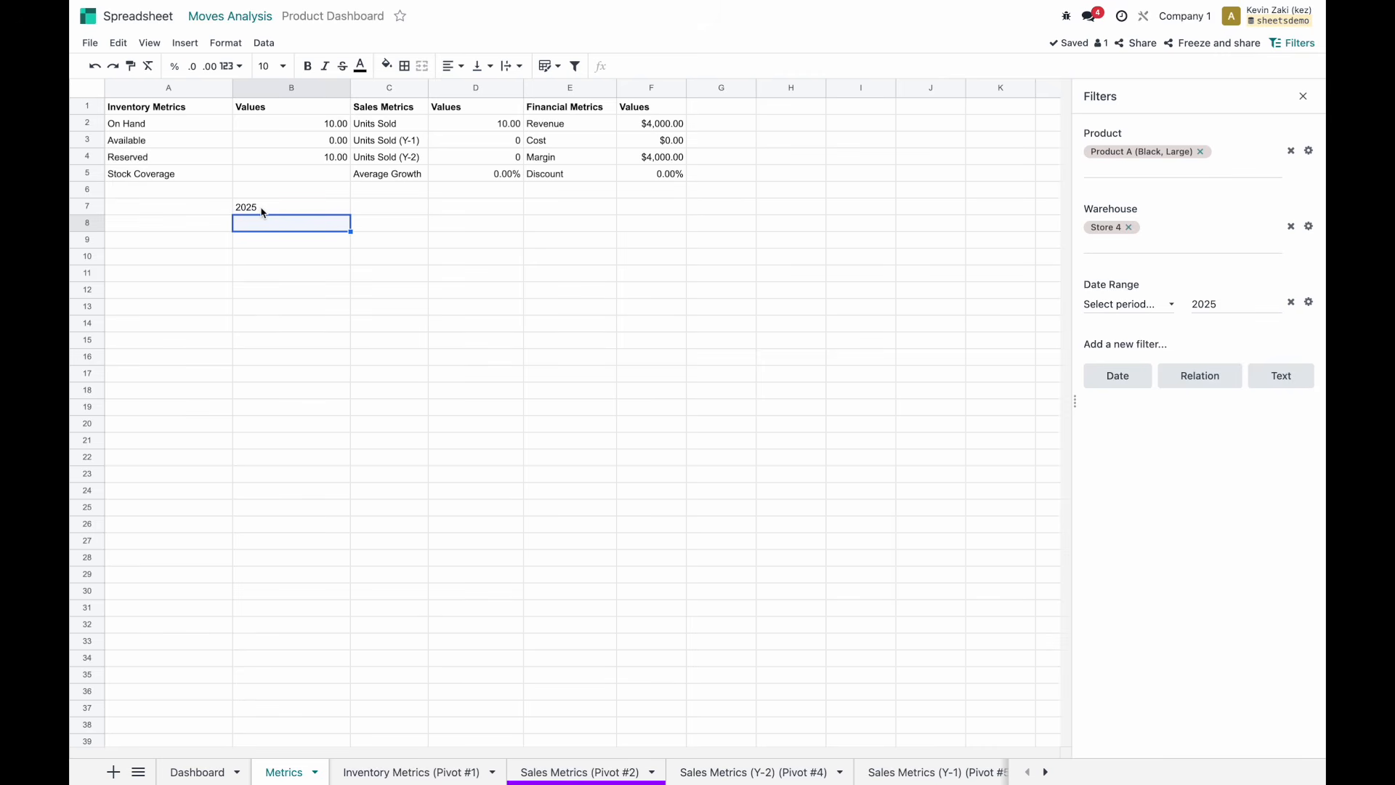
pyautogui.click(202, 212)
pyautogui.write('Date Value')
pyautogui.press('Return')
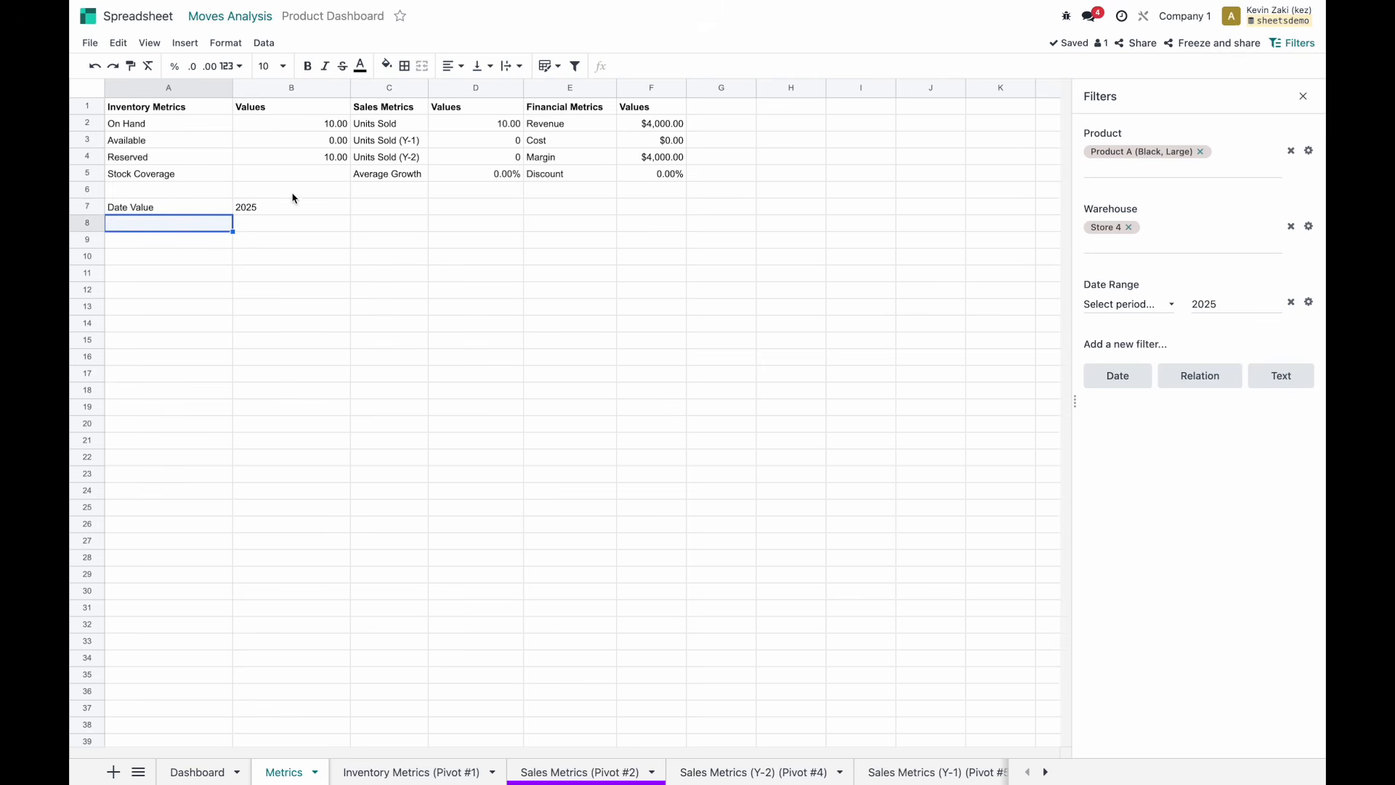
pyautogui.click(289, 203)
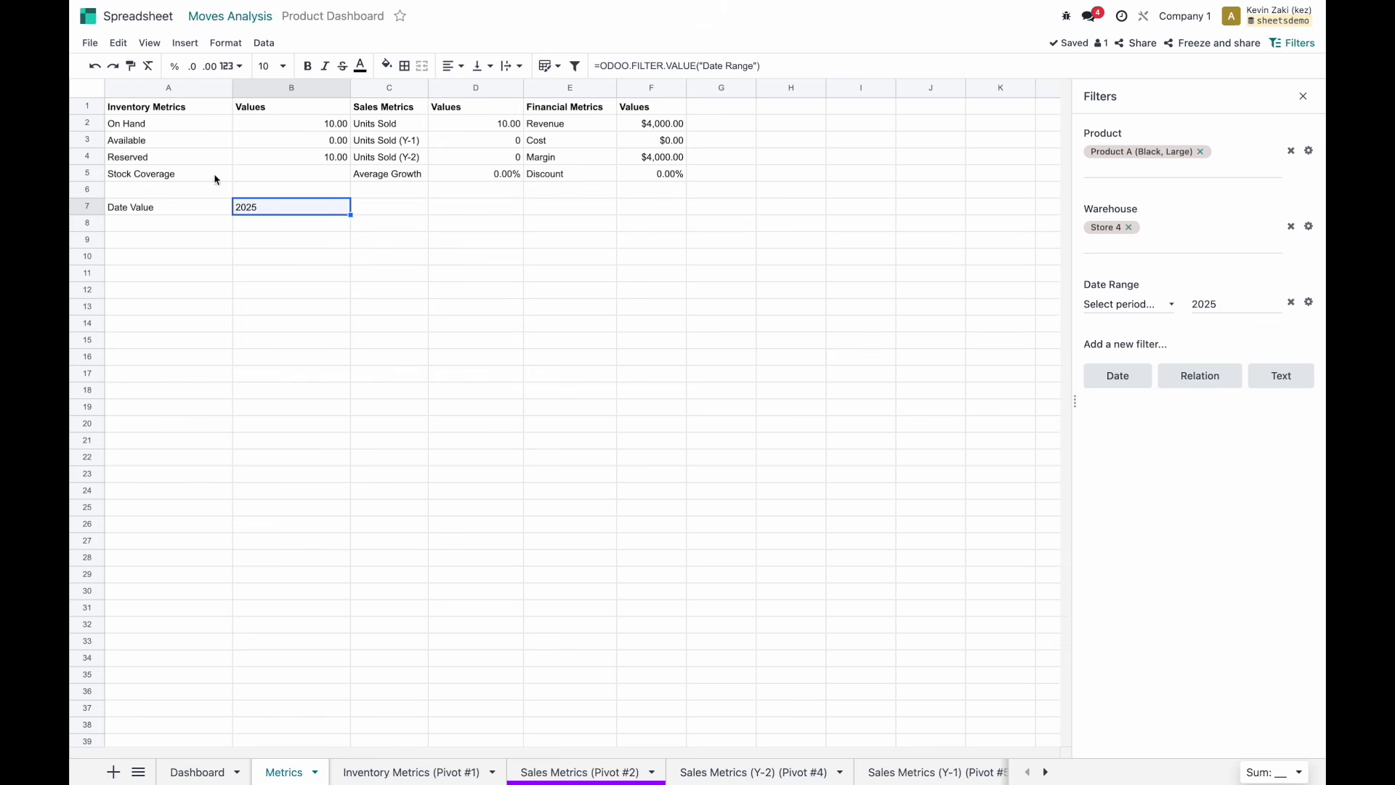
pyautogui.click(194, 227)
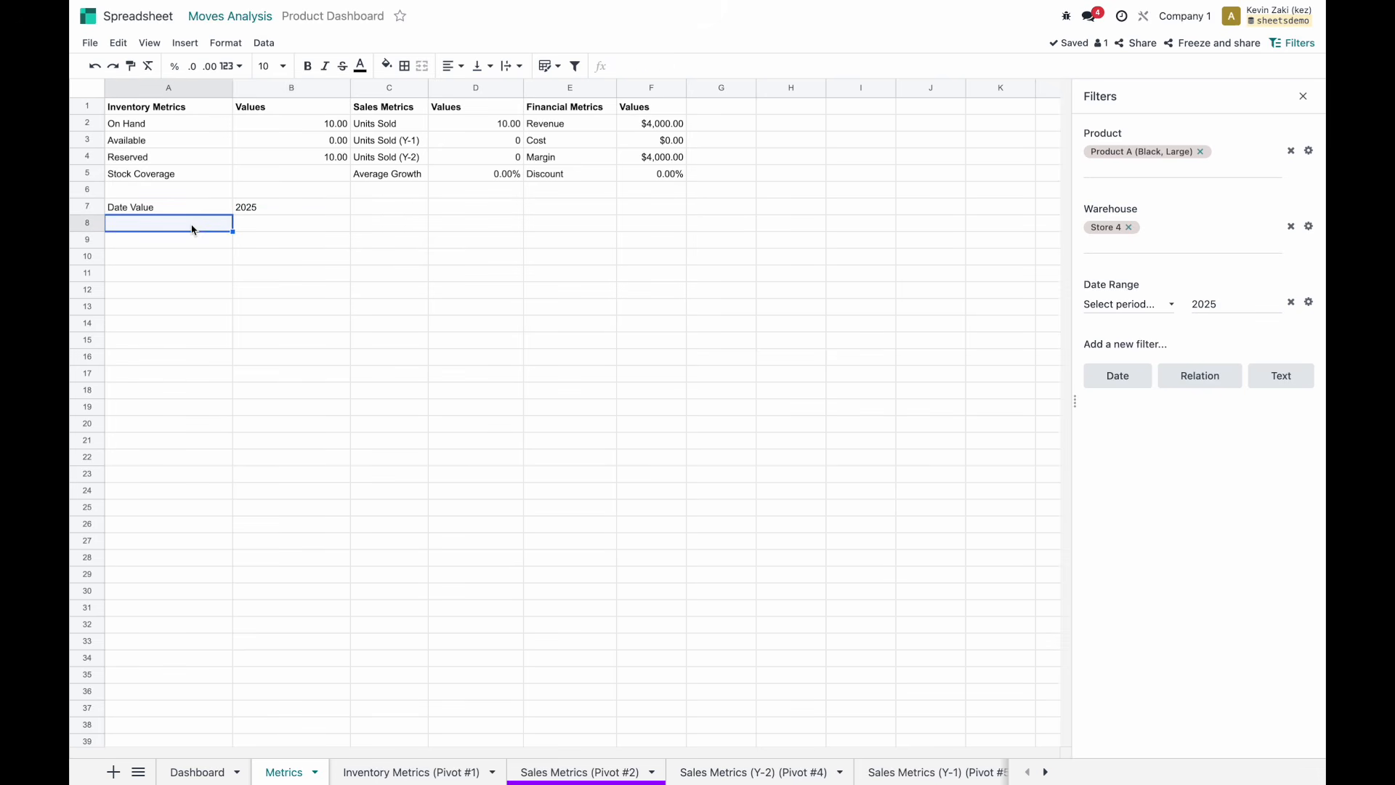
# Label A8 'Stock Coverage Days' and paste the B7-based IF formula into B8, giving 365.
pyautogui.write('Sto')
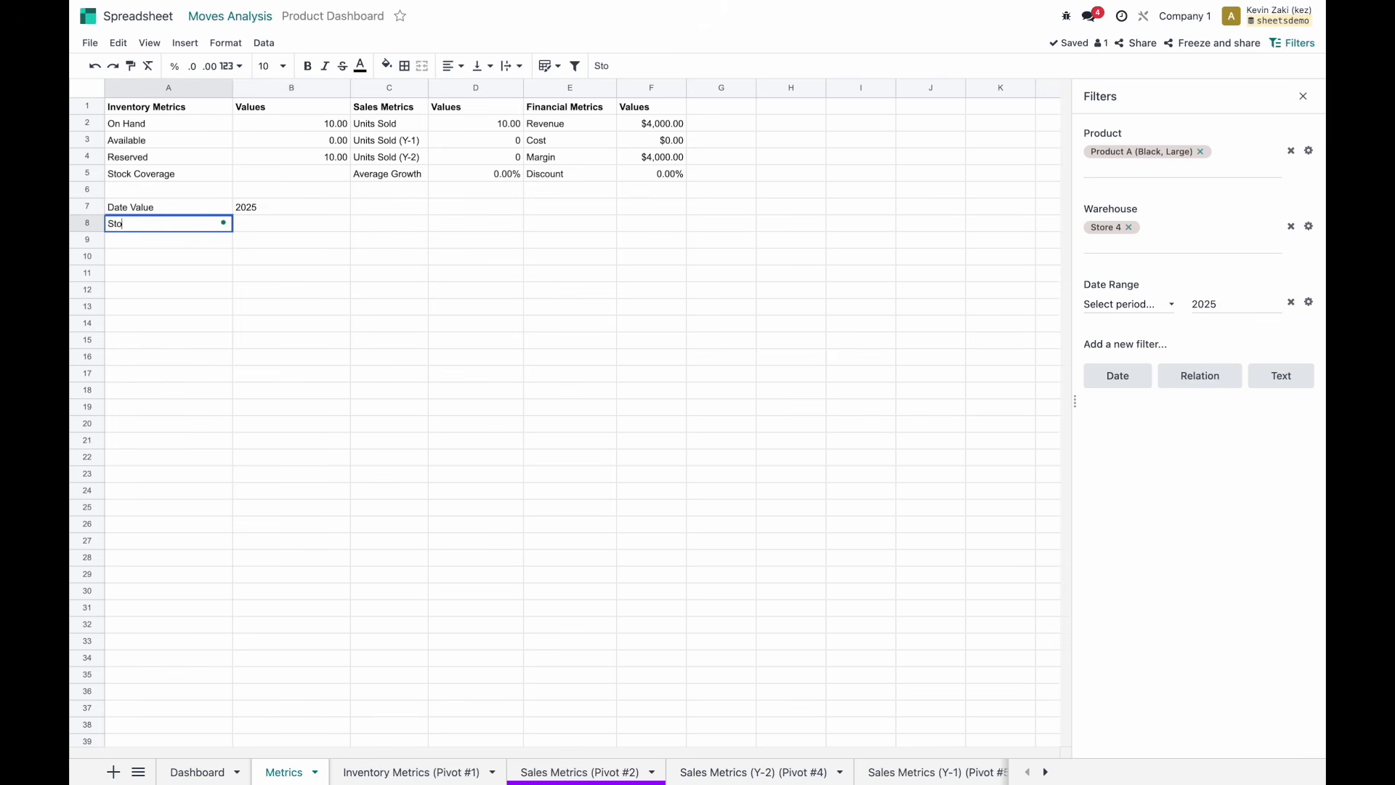
pyautogui.write('ck V Coverage Days')
pyautogui.press('Tab')
pyautogui.doubleClick(247, 223)
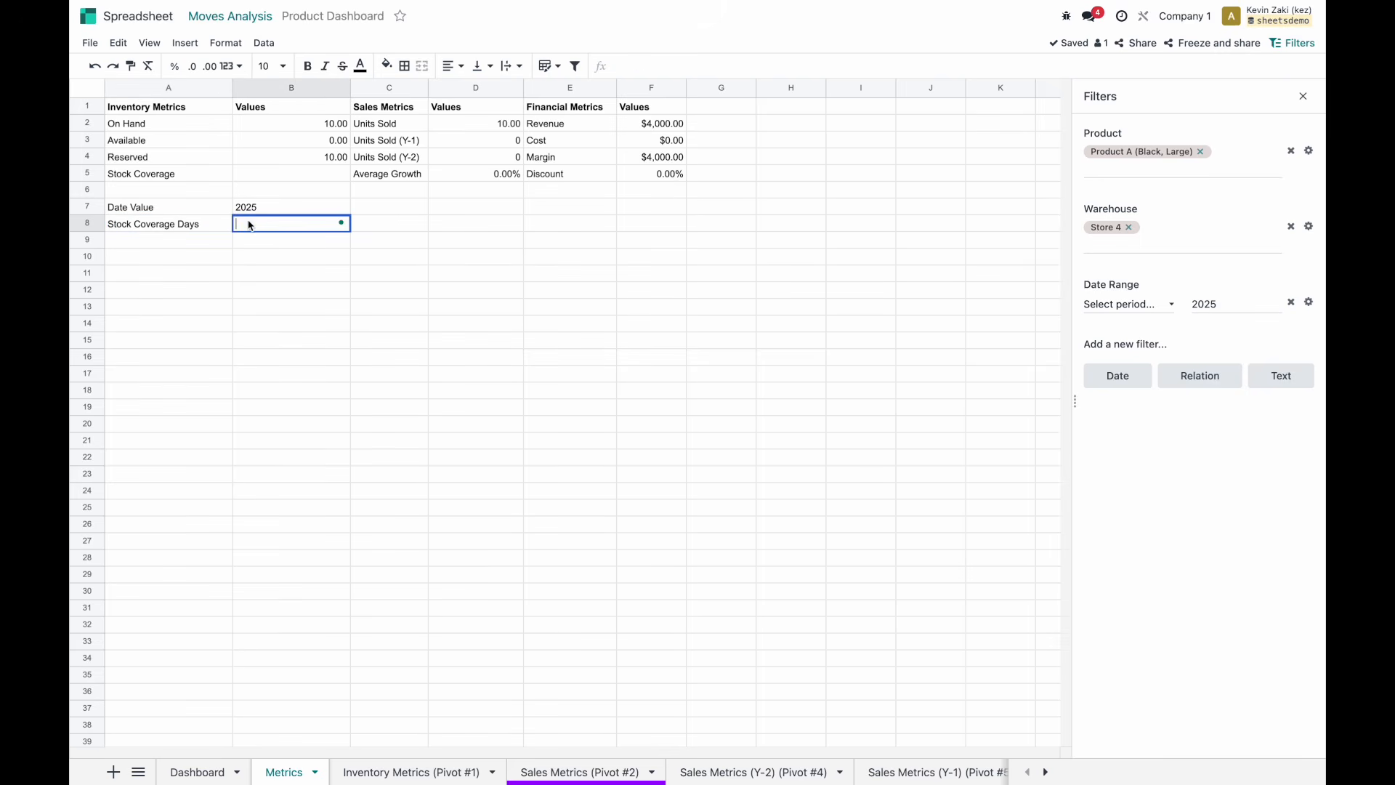
pyautogui.write('=IF(ISNUMBER(SEARCH("Q", B7)), 90, IF(LEN(B7)=4, 365, IF(AND(LEN(B7)>=7, ISNUMBER(VALUE(LEFT(B7,2)))), 30, "Invalid format")))')
pyautogui.press('Return')
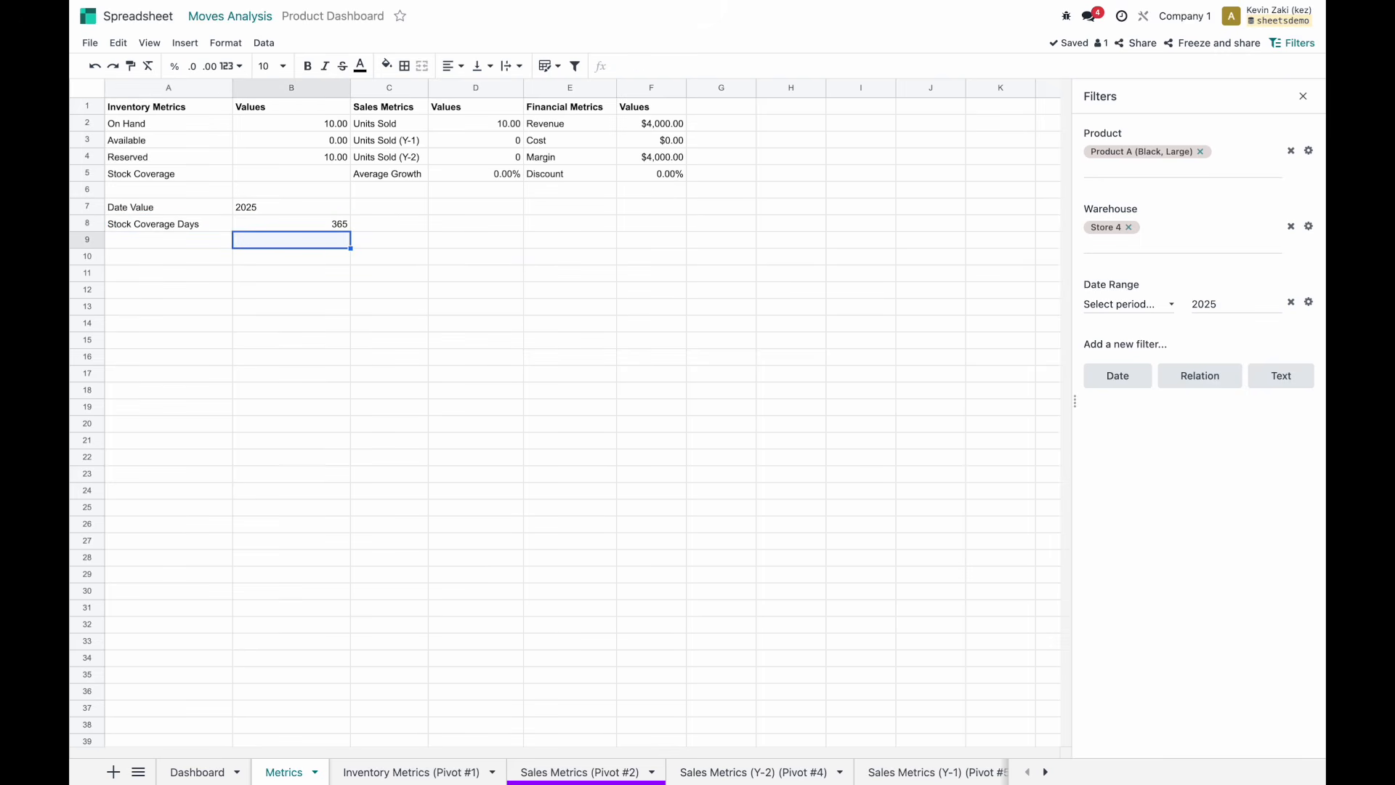
pyautogui.click(255, 225)
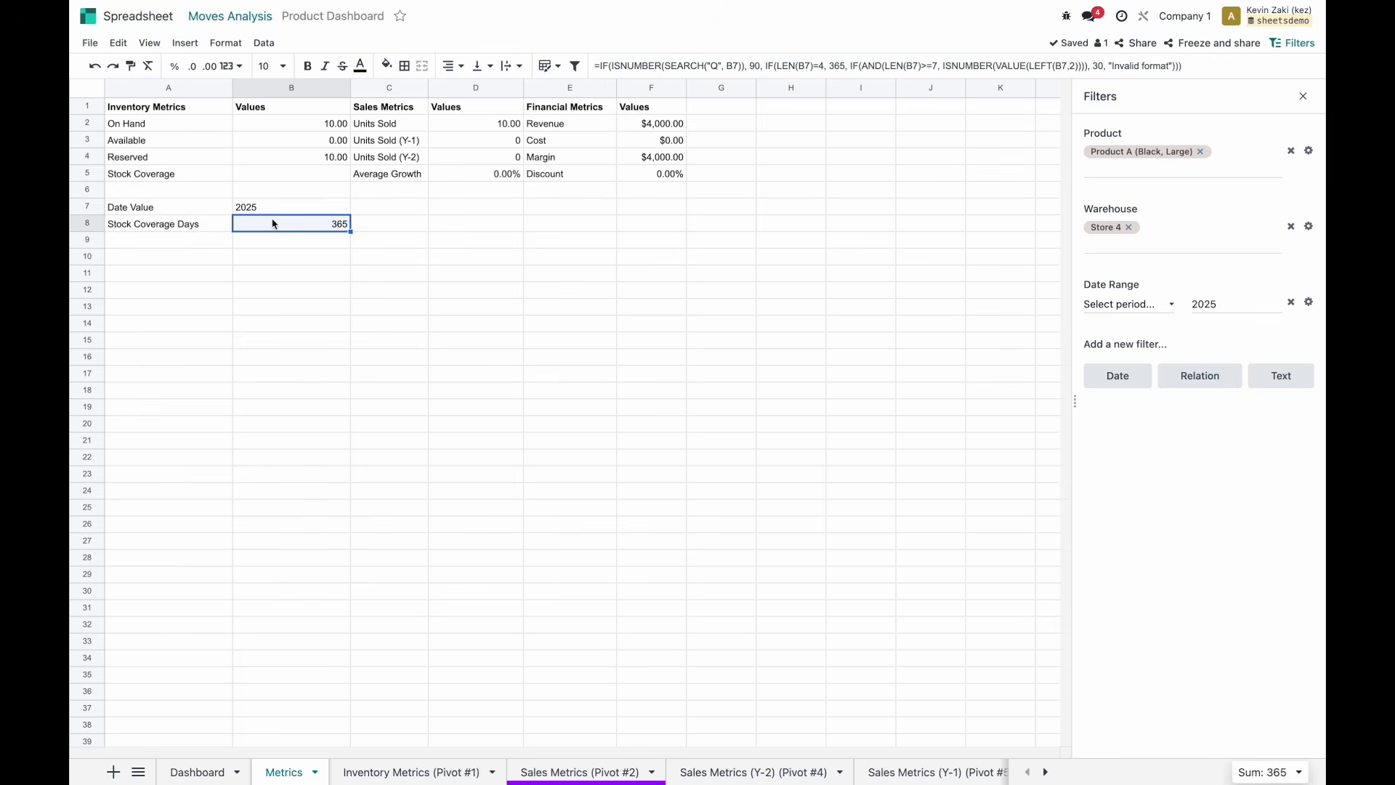
pyautogui.click(280, 173)
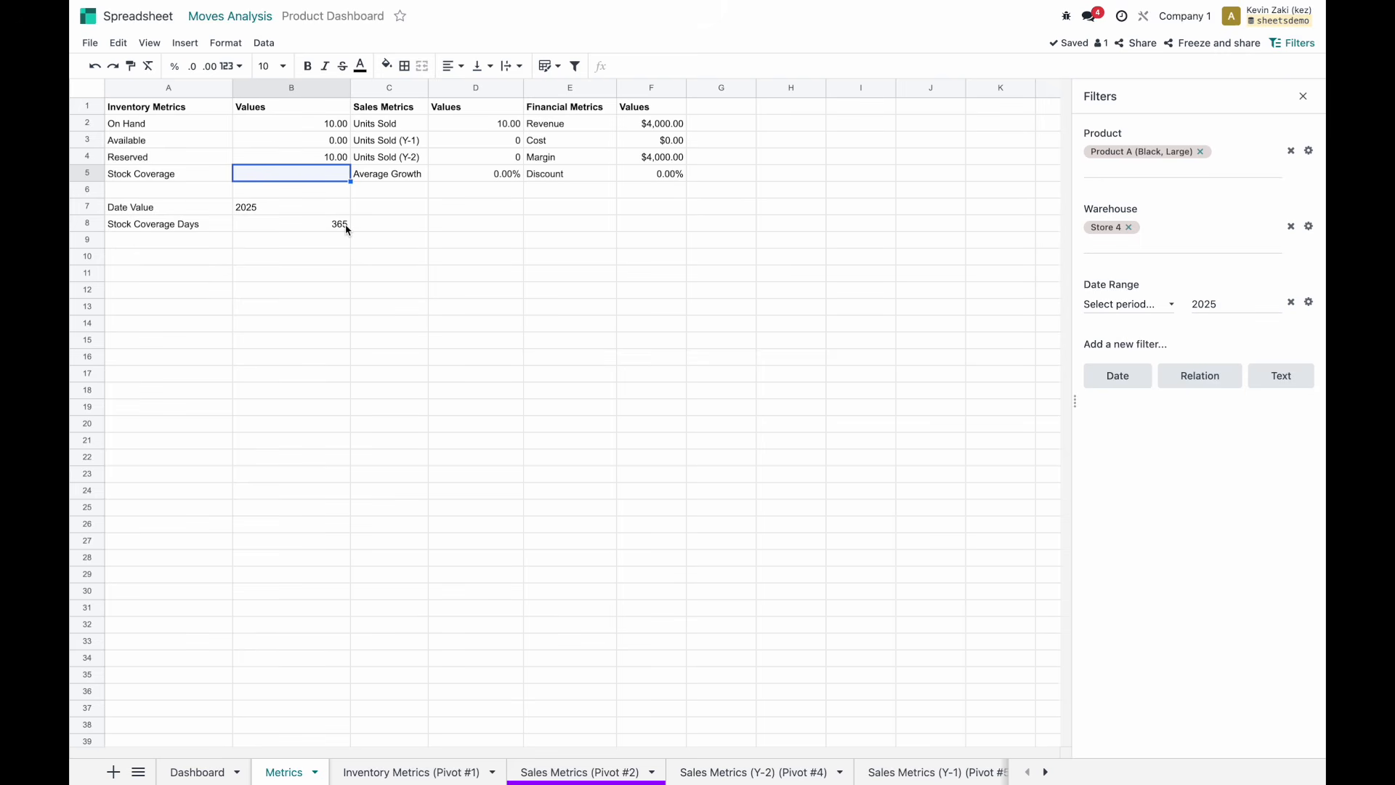
pyautogui.write('=')
# Leave Stock Coverage B5 empty and check the Available formula in B3 unchanged.
pyautogui.press('BackSpace')
pyautogui.press('Return')
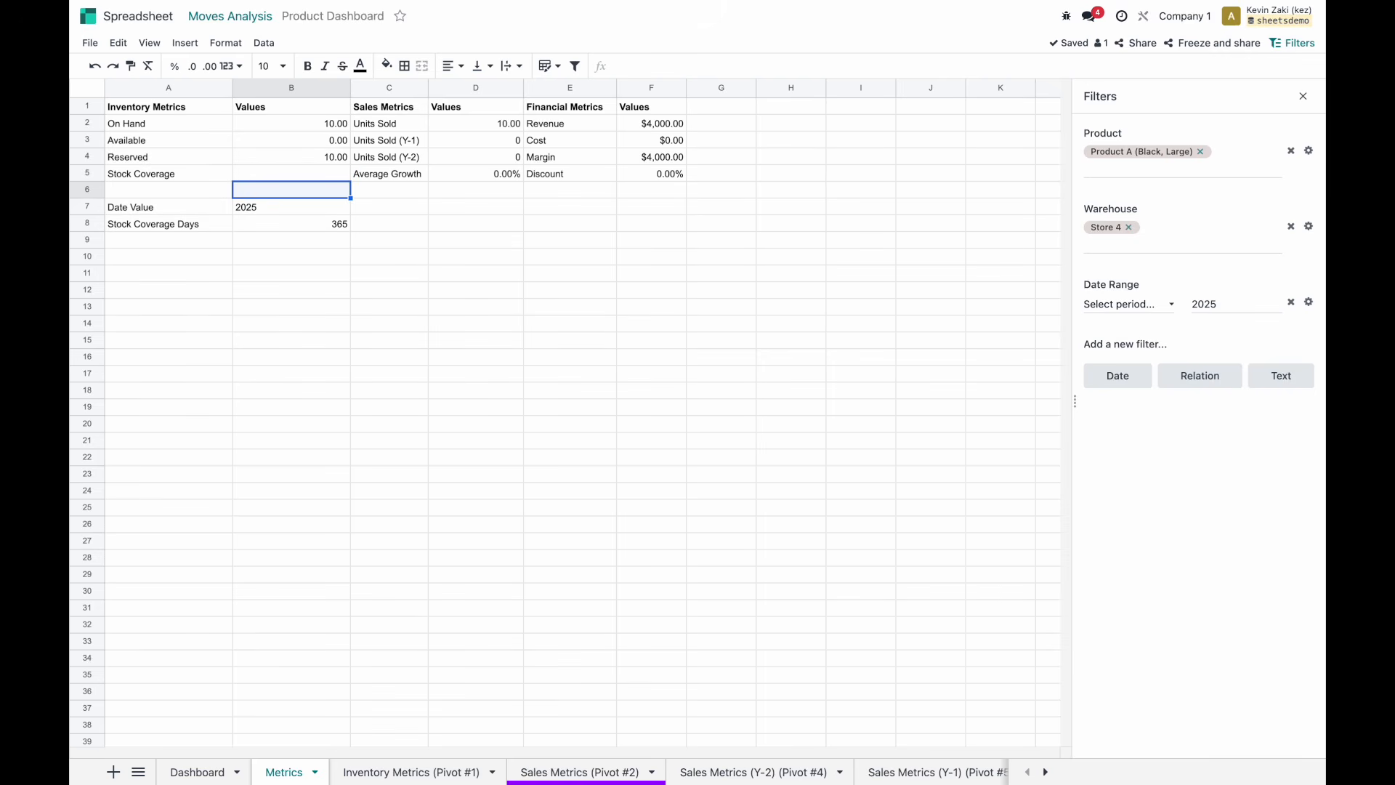
pyautogui.doubleClick(308, 140)
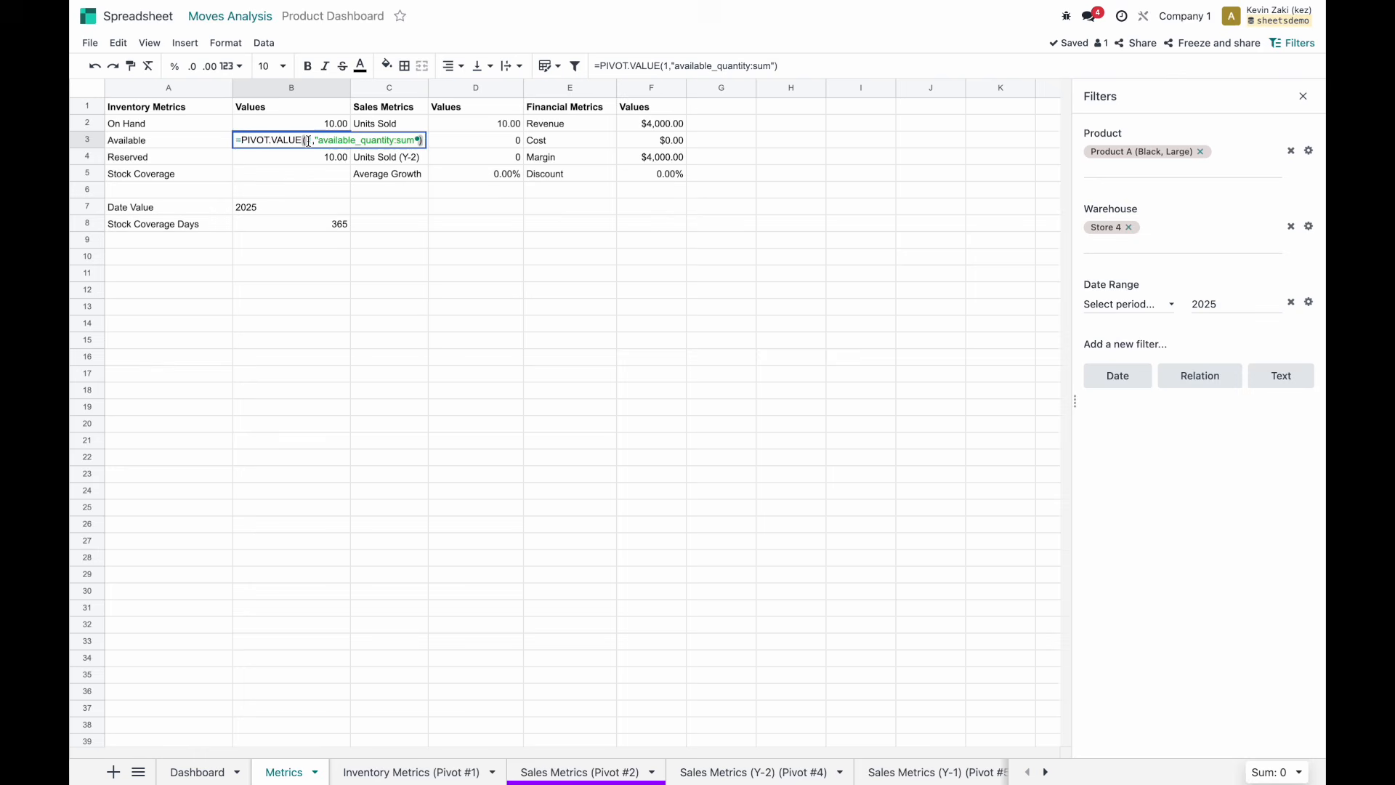
pyautogui.press('Return')
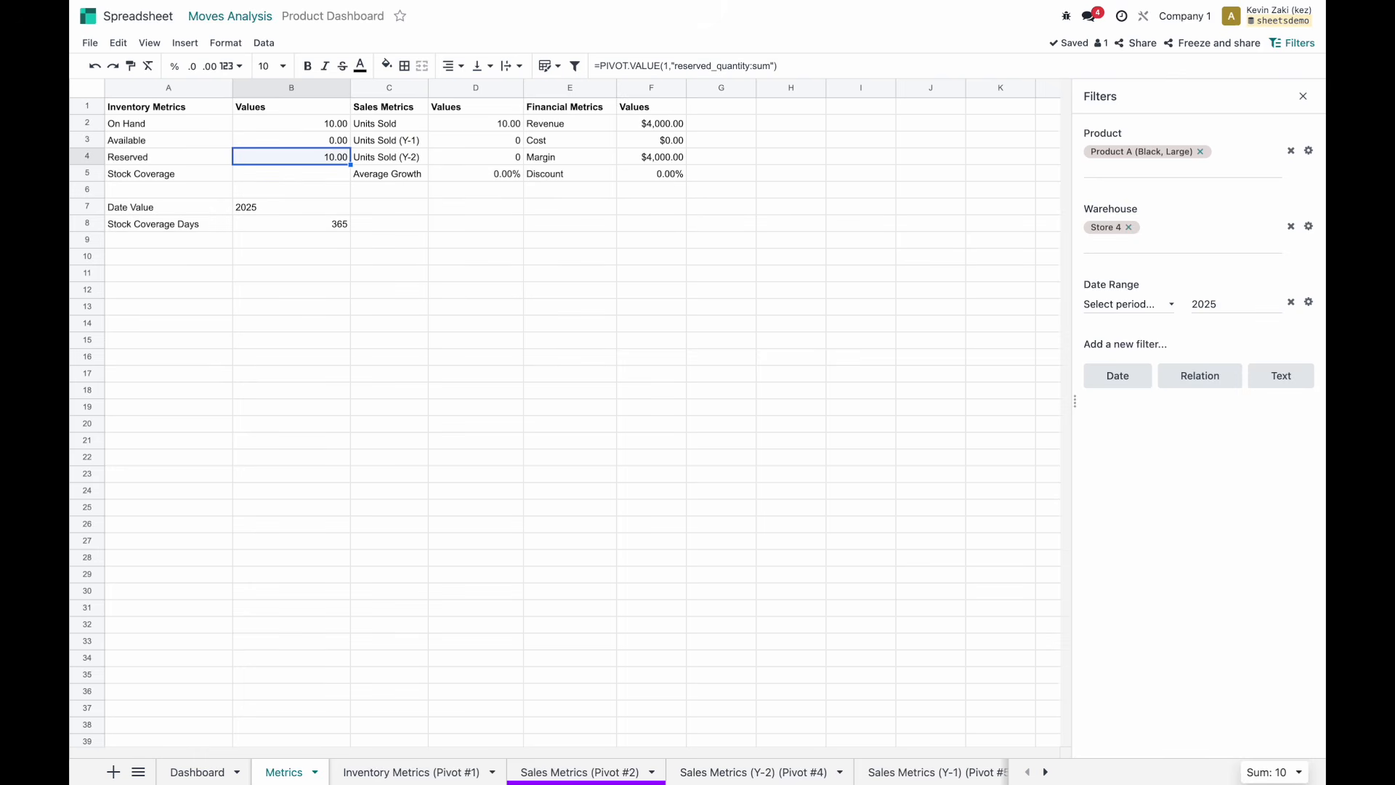
pyautogui.click(308, 176)
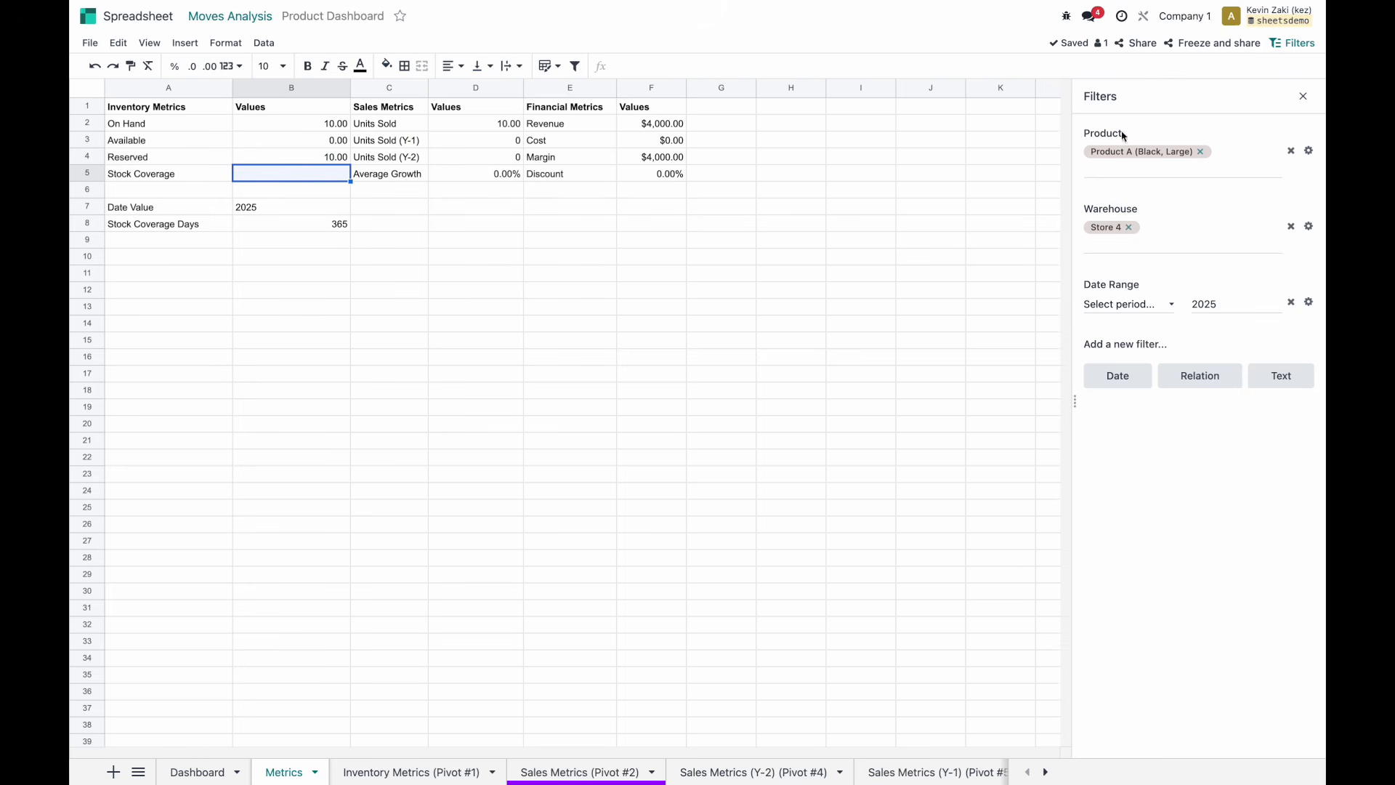
# Switch the Warehouse filter from Store 4 to Store 1 only.
pyautogui.click(1141, 244)
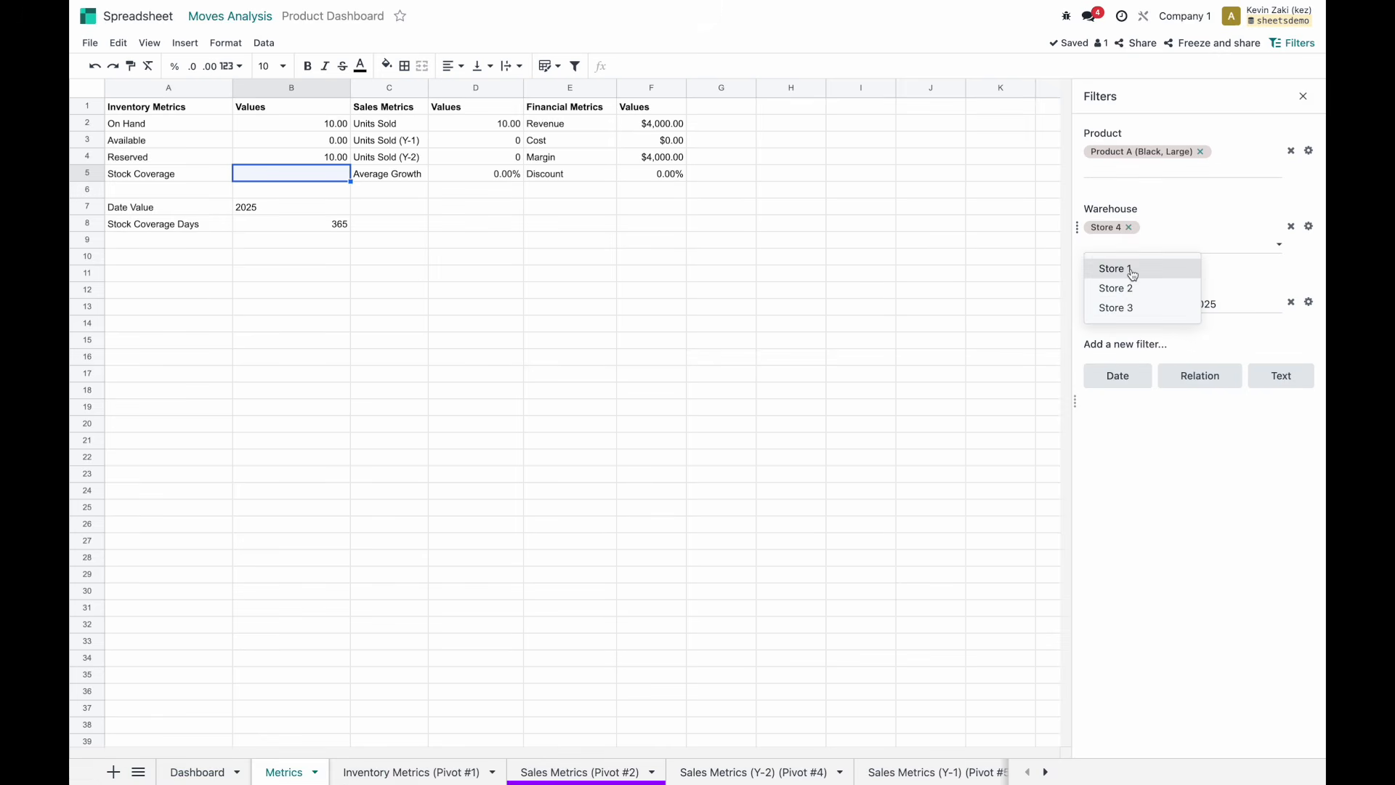
pyautogui.click(1122, 269)
pyautogui.click(1129, 228)
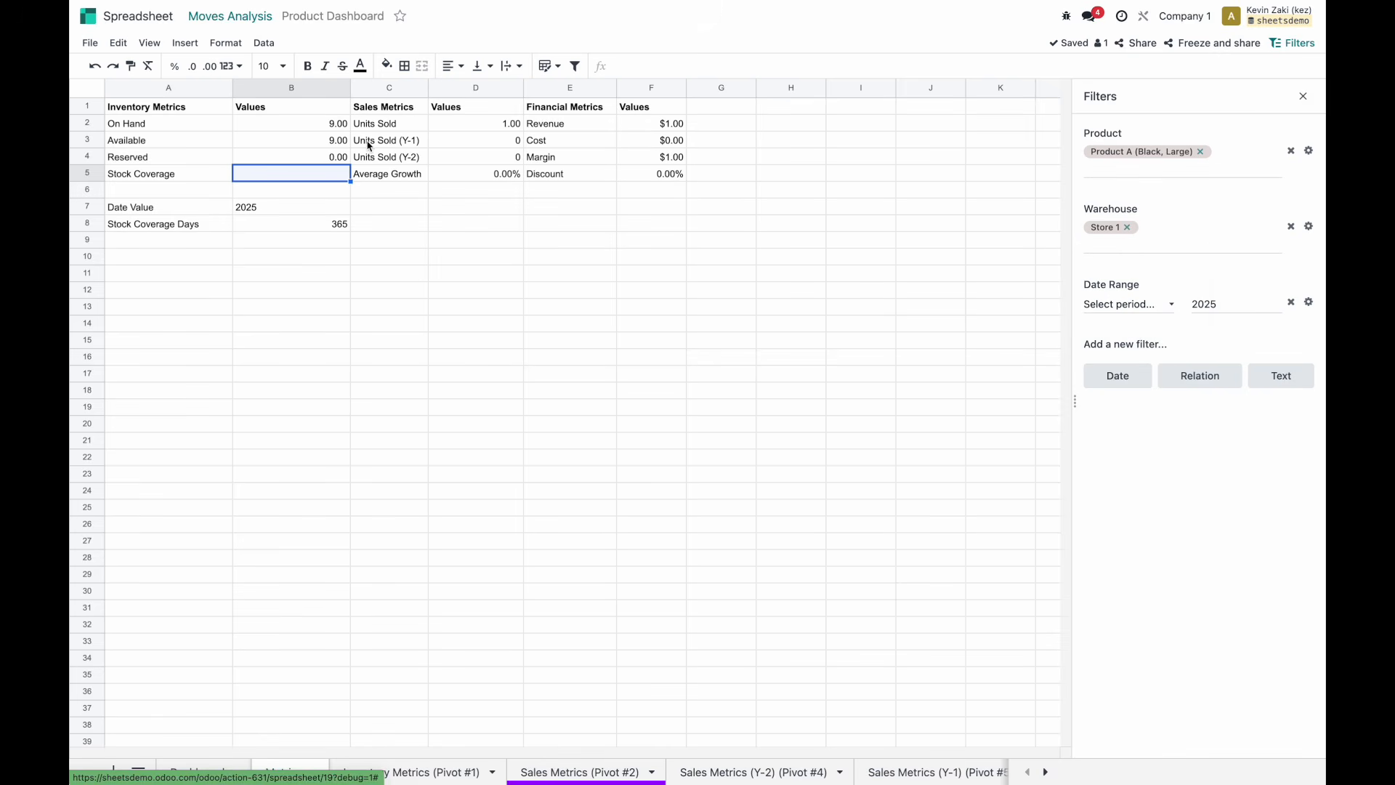
pyautogui.press('Return')
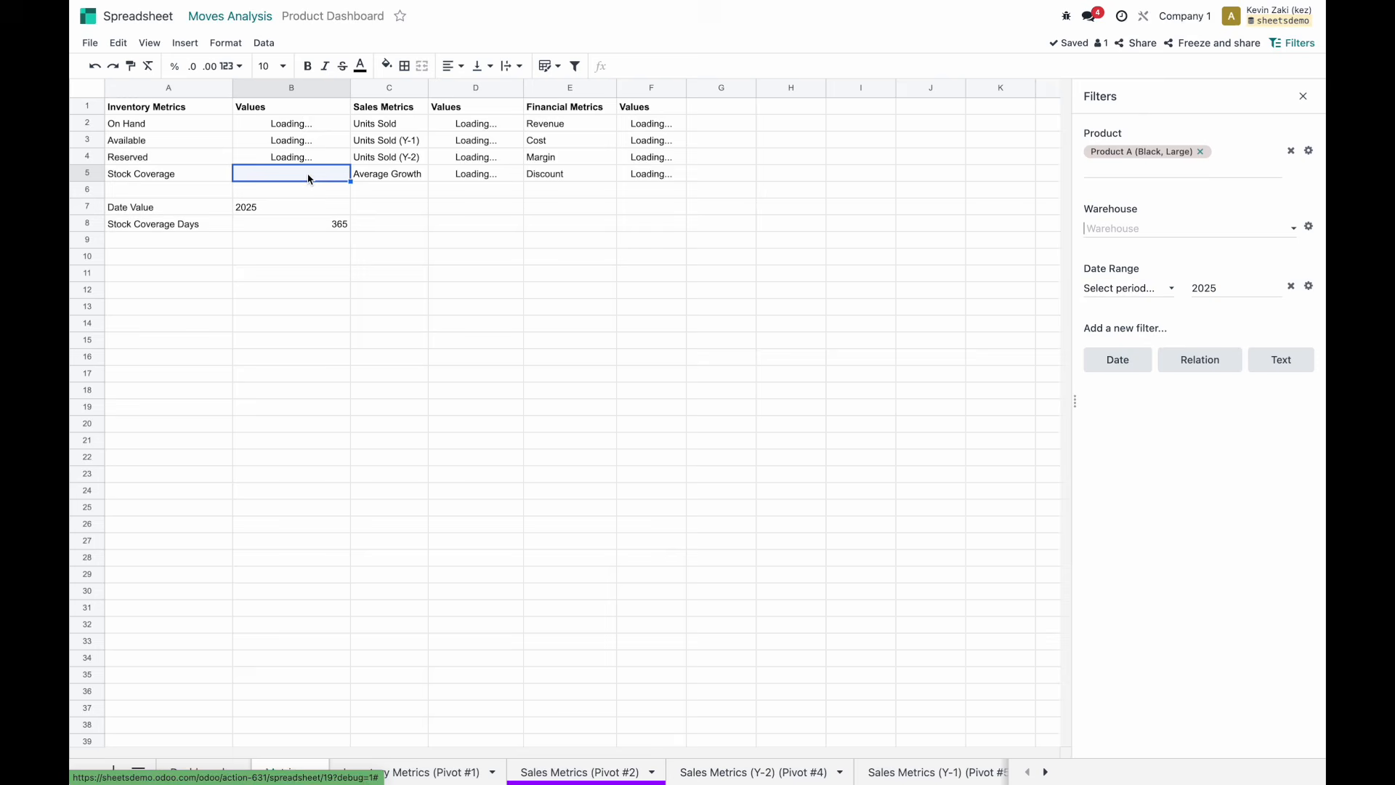
pyautogui.click(1141, 222)
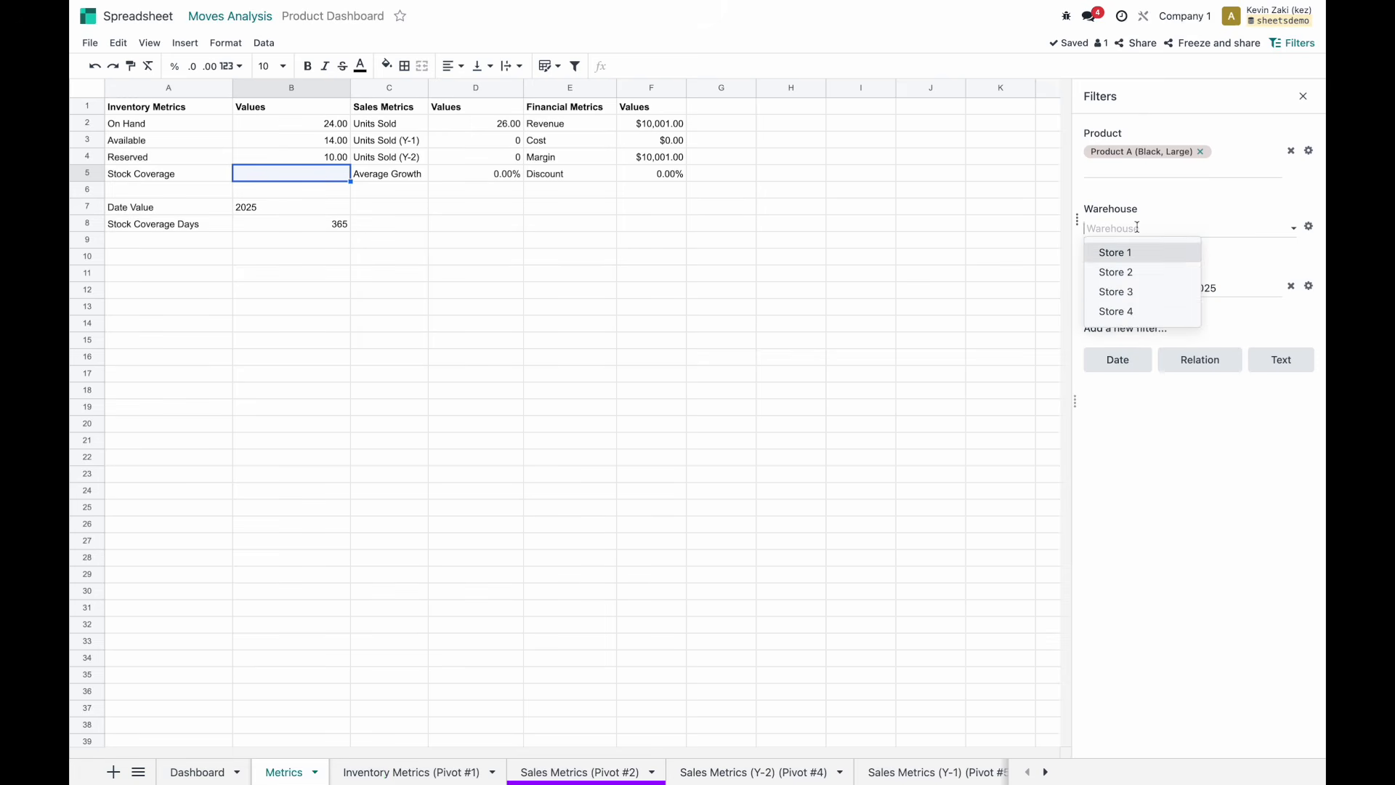
pyautogui.click(1121, 313)
pyautogui.click(295, 174)
pyautogui.write('=')
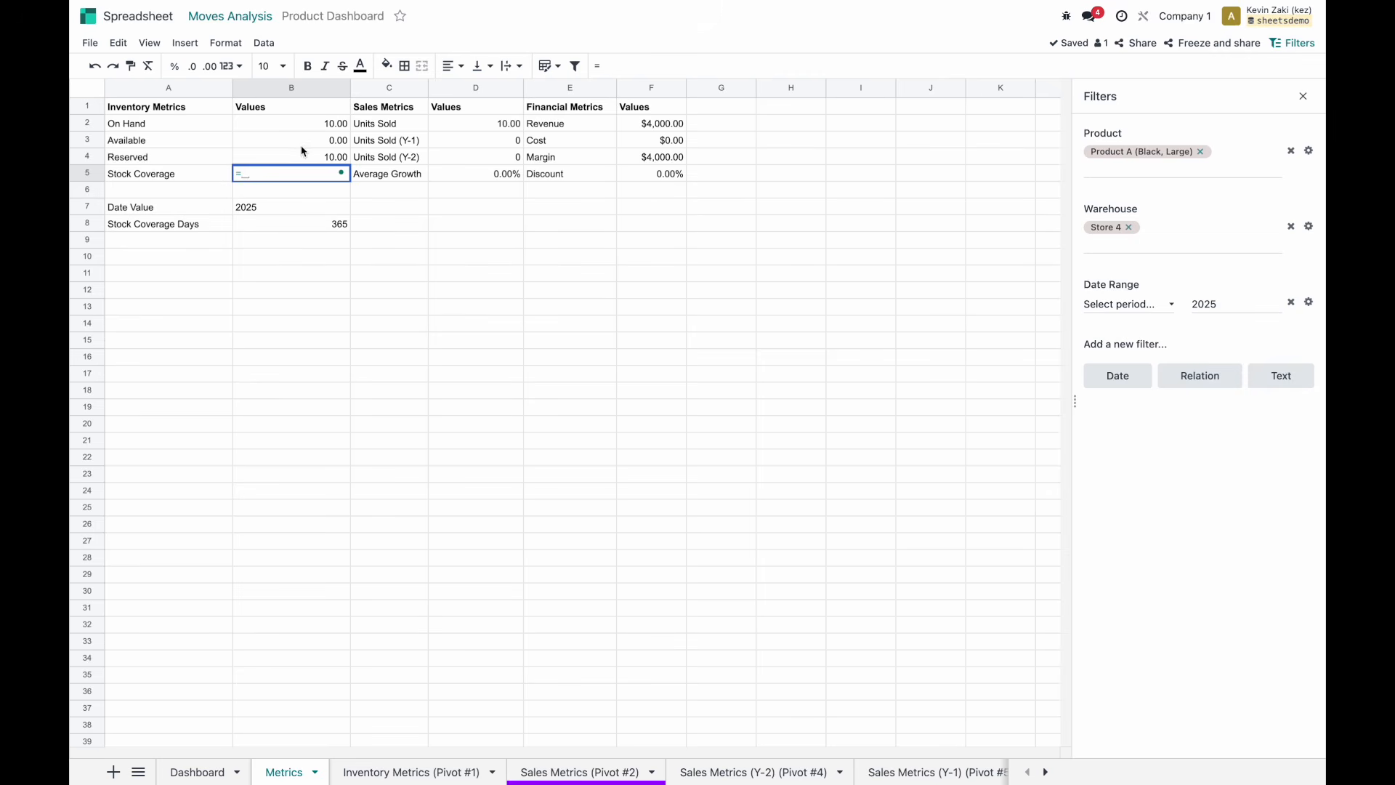
pyautogui.press('Escape')
pyautogui.click(1128, 228)
pyautogui.click(1132, 228)
pyautogui.click(1127, 251)
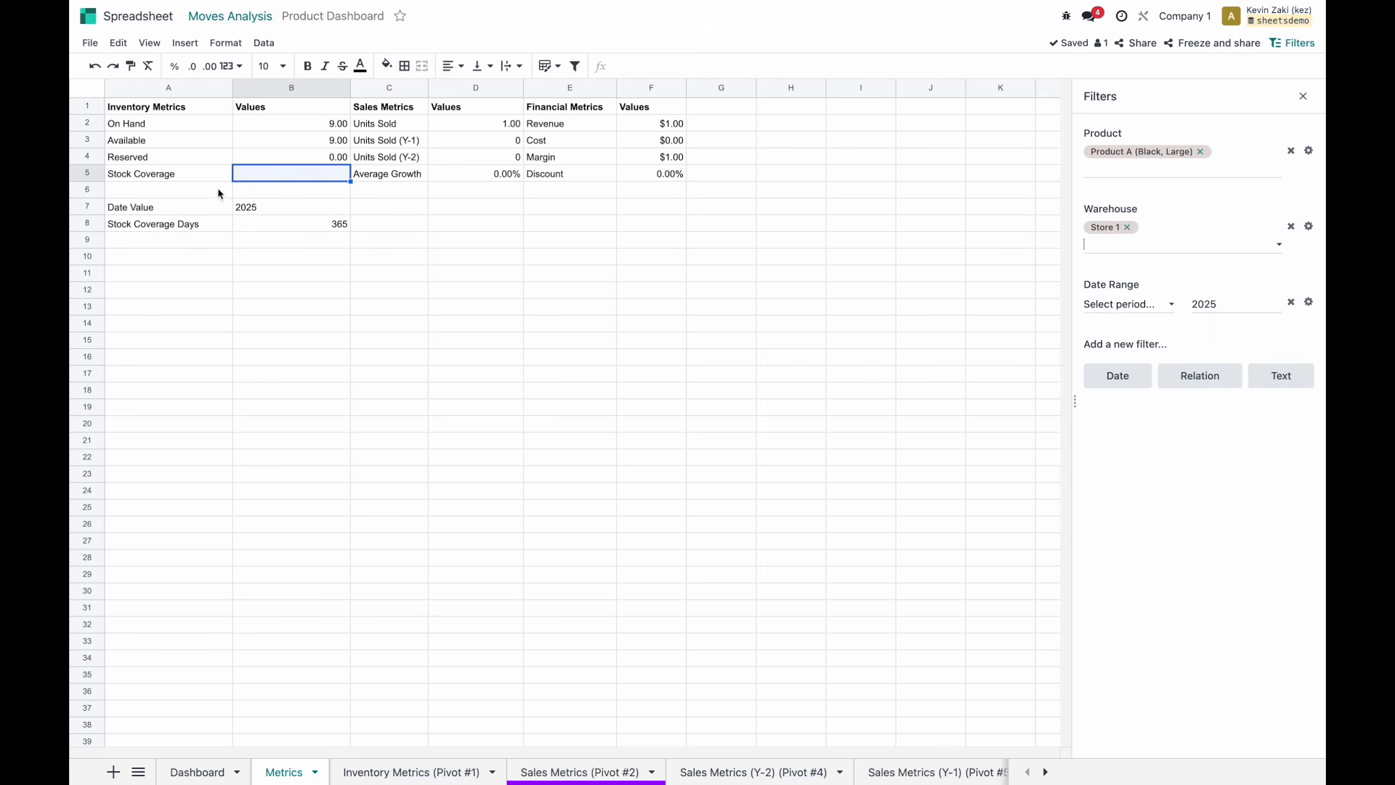
# Enter =B3/B8 in B5 so Stock Coverage is Available divided by Stock Coverage Days.
pyautogui.click(193, 181)
pyautogui.click(274, 181)
pyautogui.write('=')
pyautogui.click(304, 147)
pyautogui.write('/')
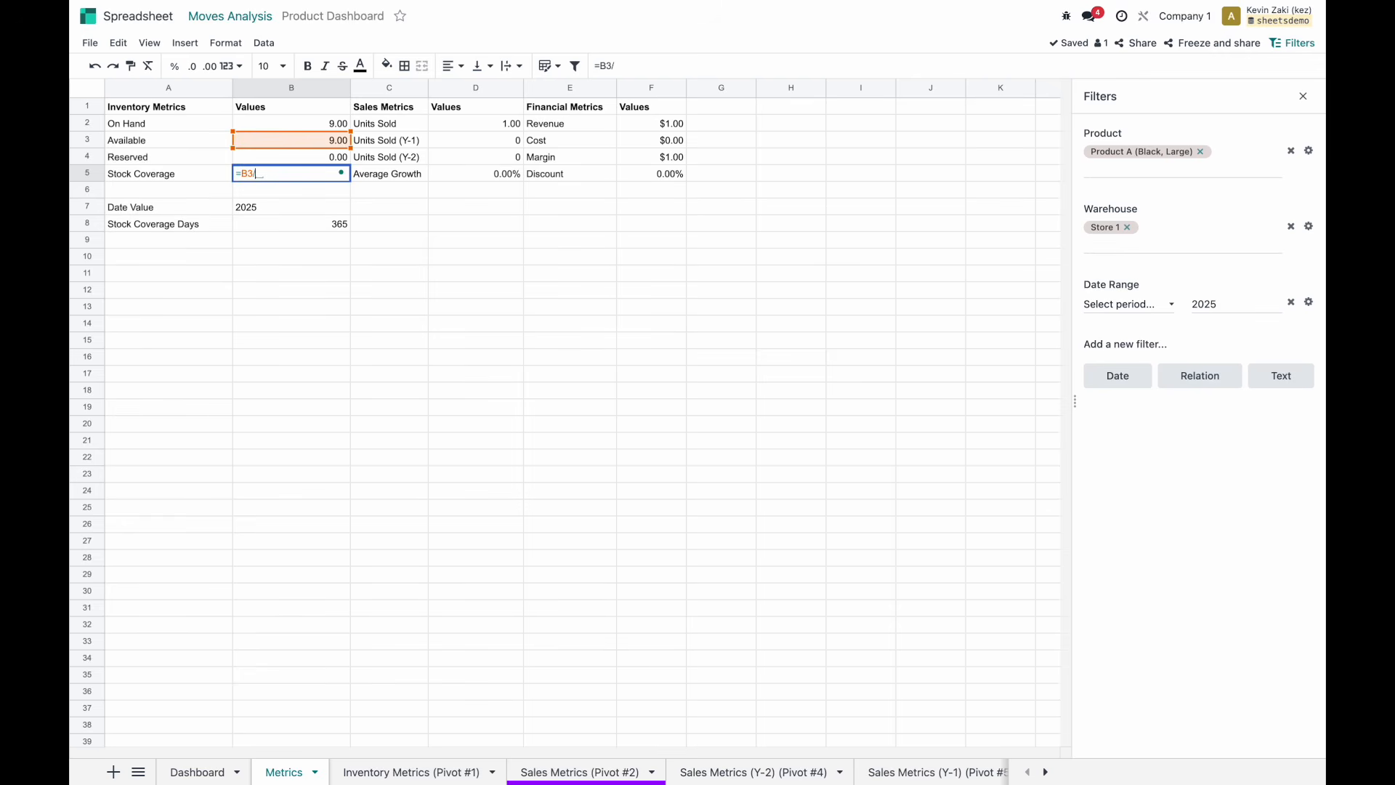
pyautogui.click(320, 224)
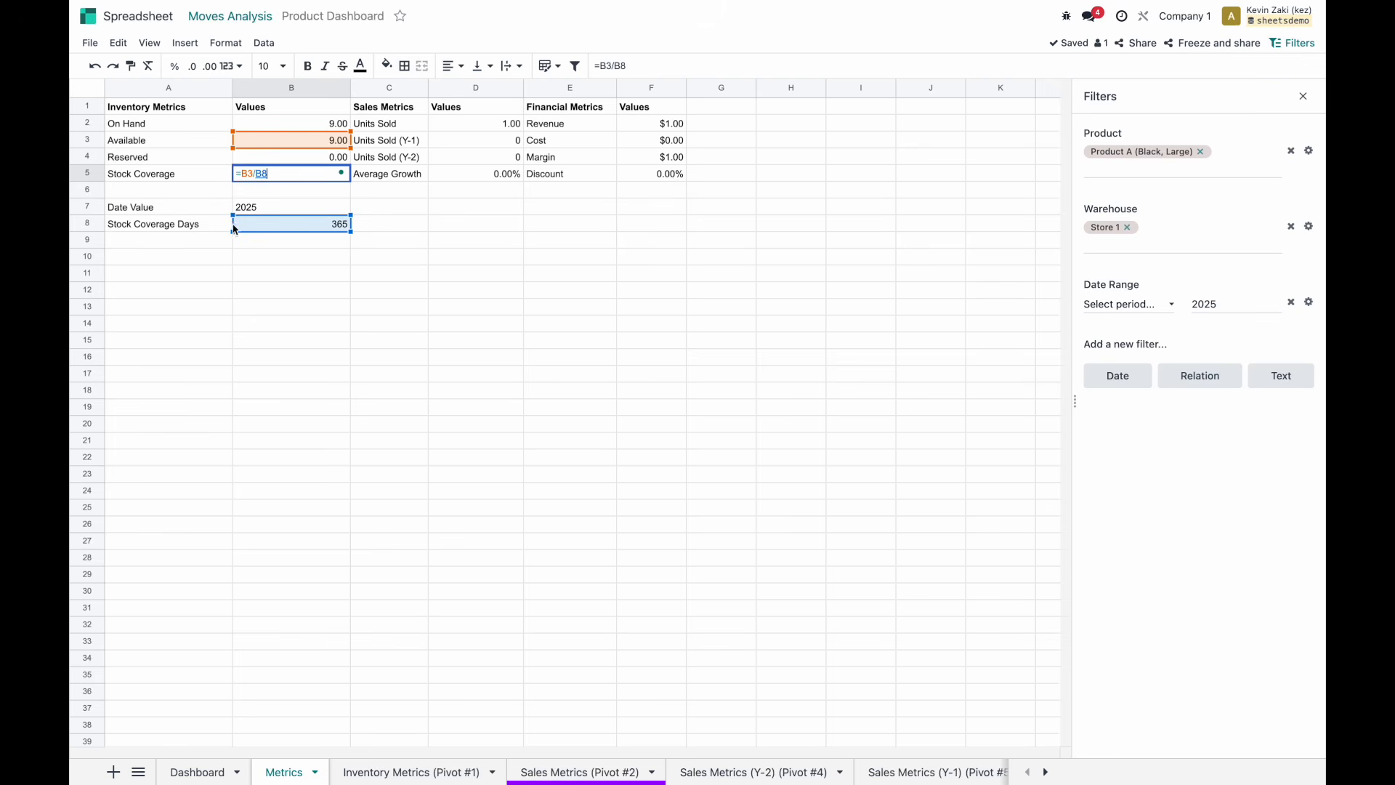
pyautogui.press('Return')
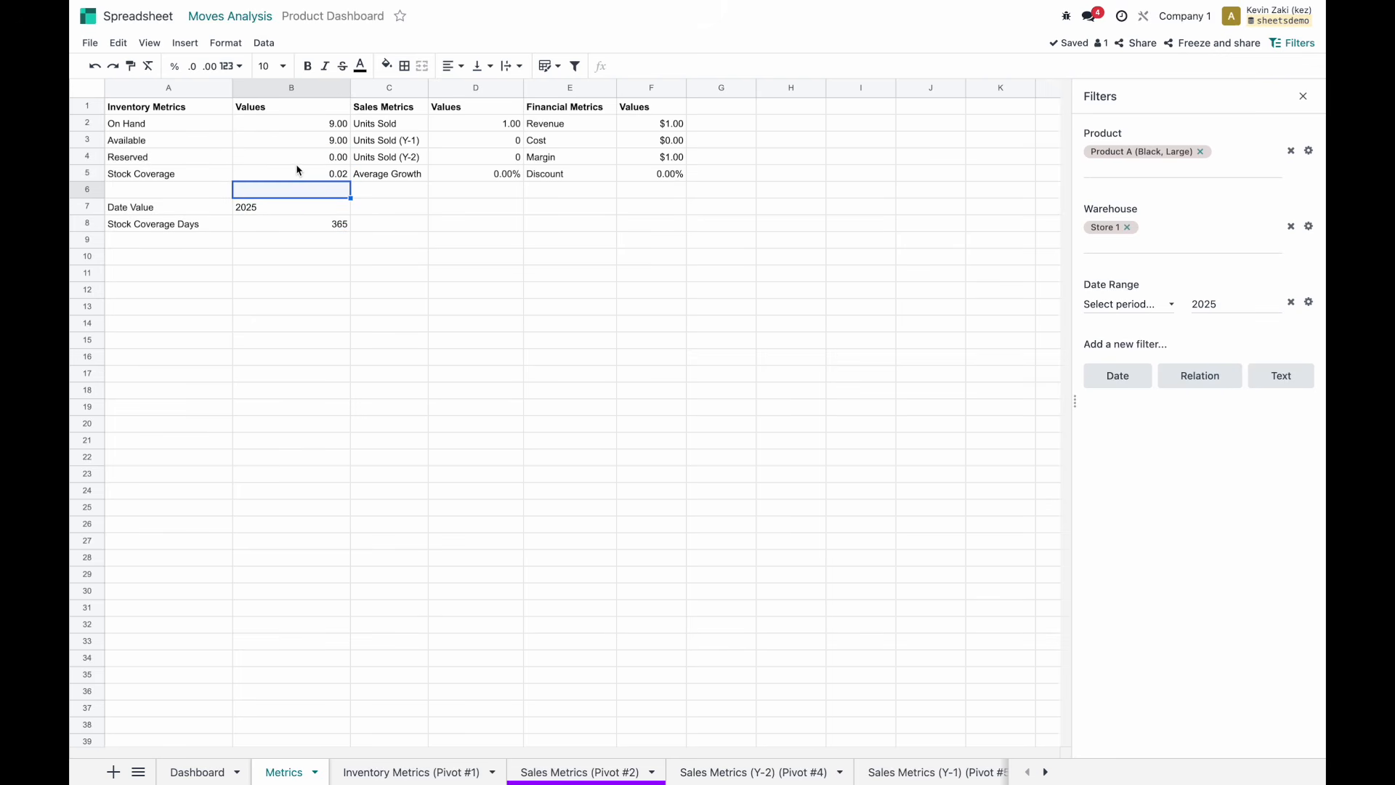
# Check the 0.02 result in B5, then move to the Dashboard sheet.
pyautogui.click(296, 175)
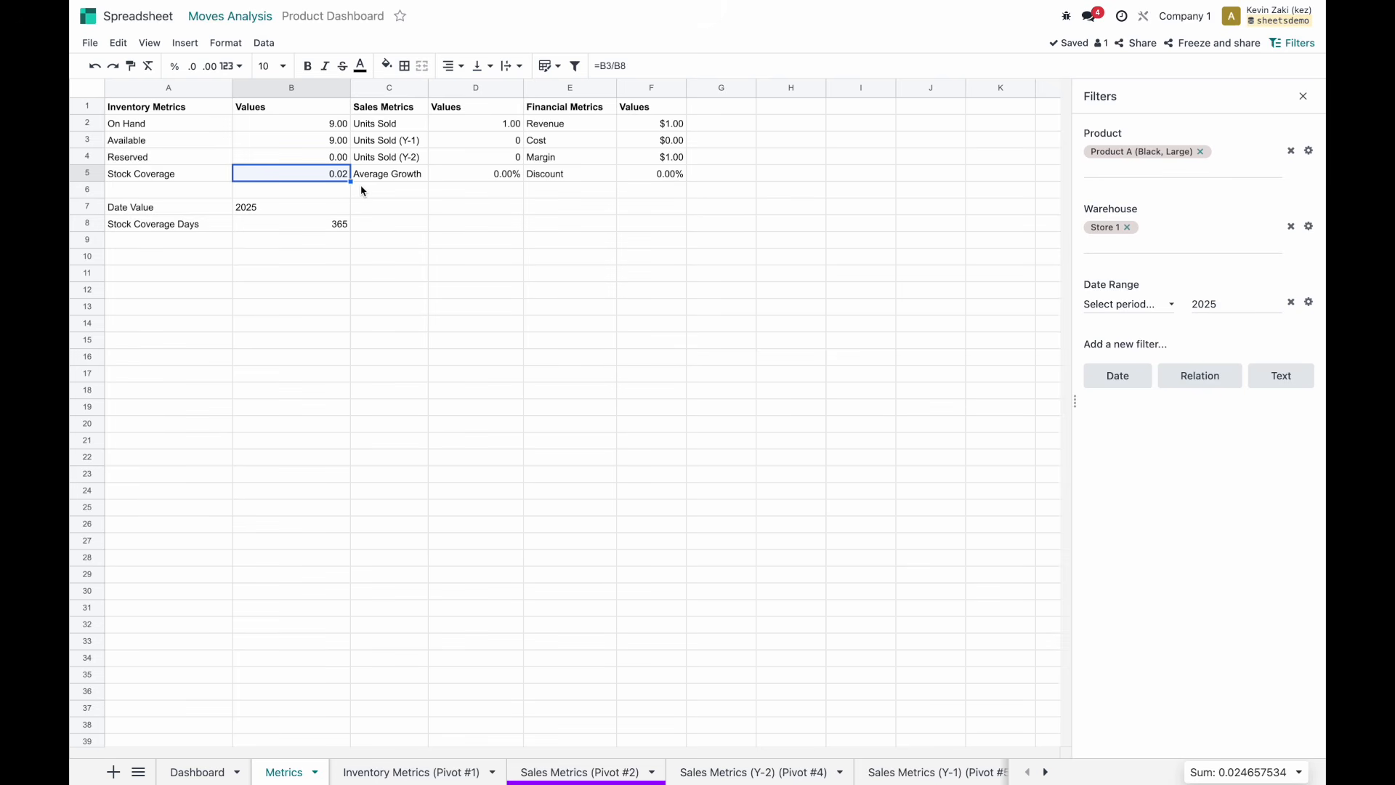
pyautogui.click(287, 358)
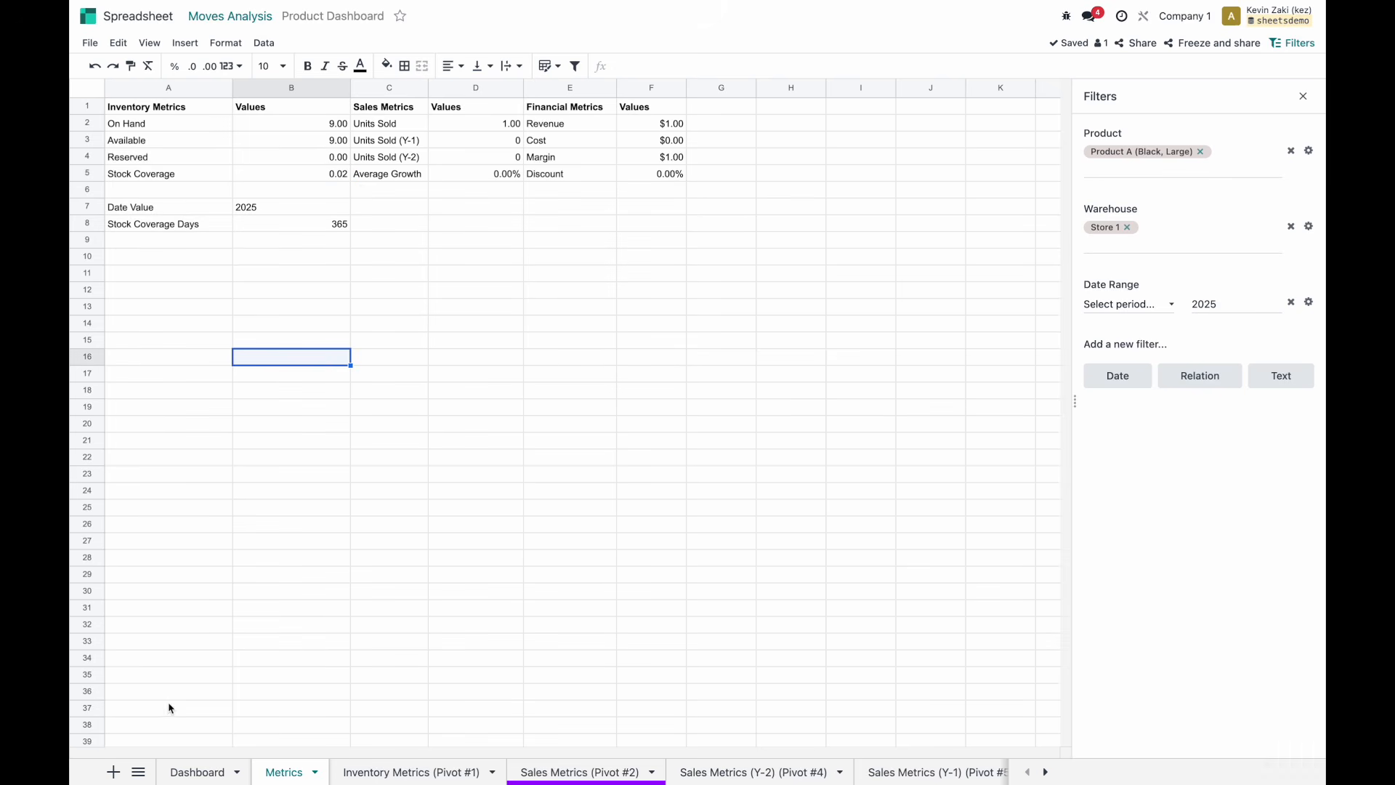
pyautogui.click(198, 773)
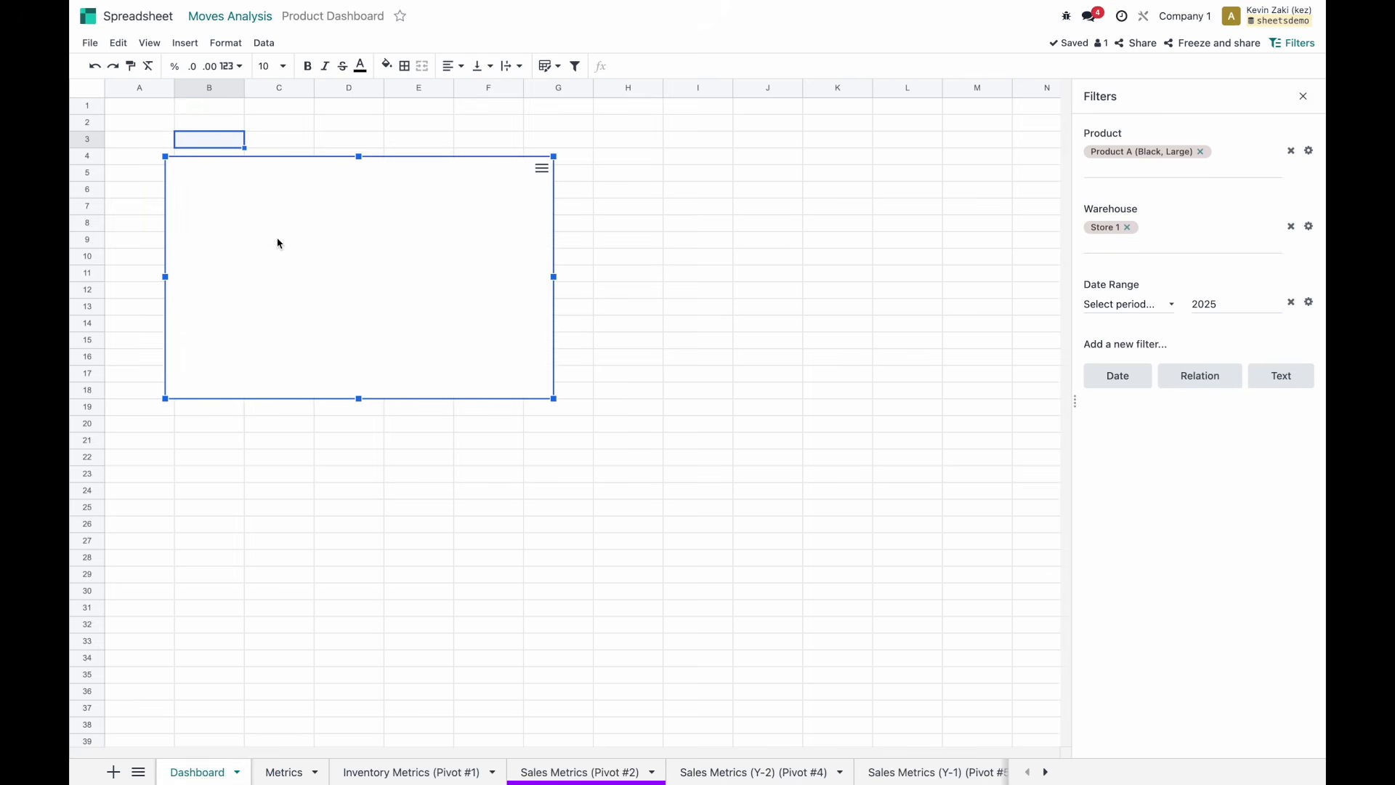
# Close the filters panel, open the empty chart's settings and move the chart a few rows lower.
pyautogui.click(1302, 97)
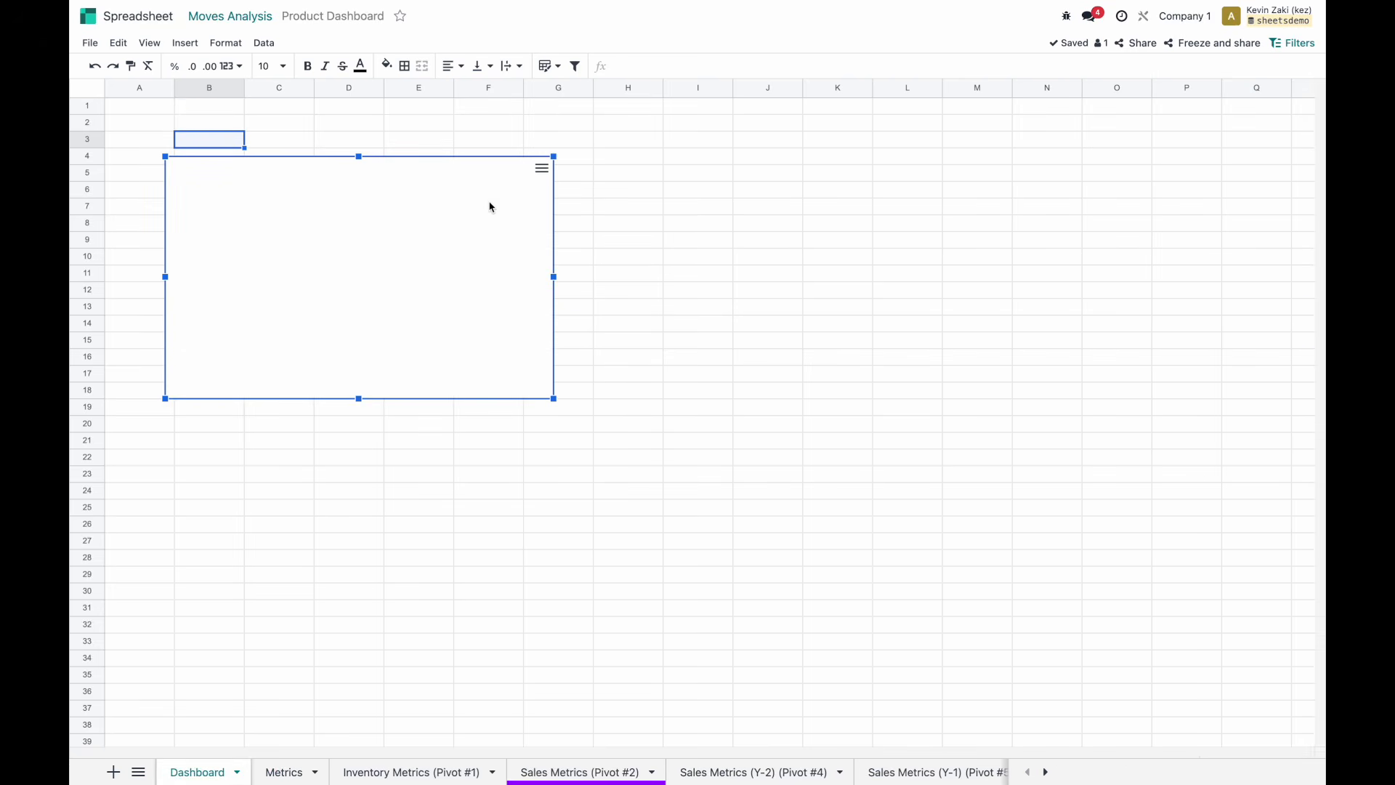
pyautogui.click(542, 168)
pyautogui.click(467, 176)
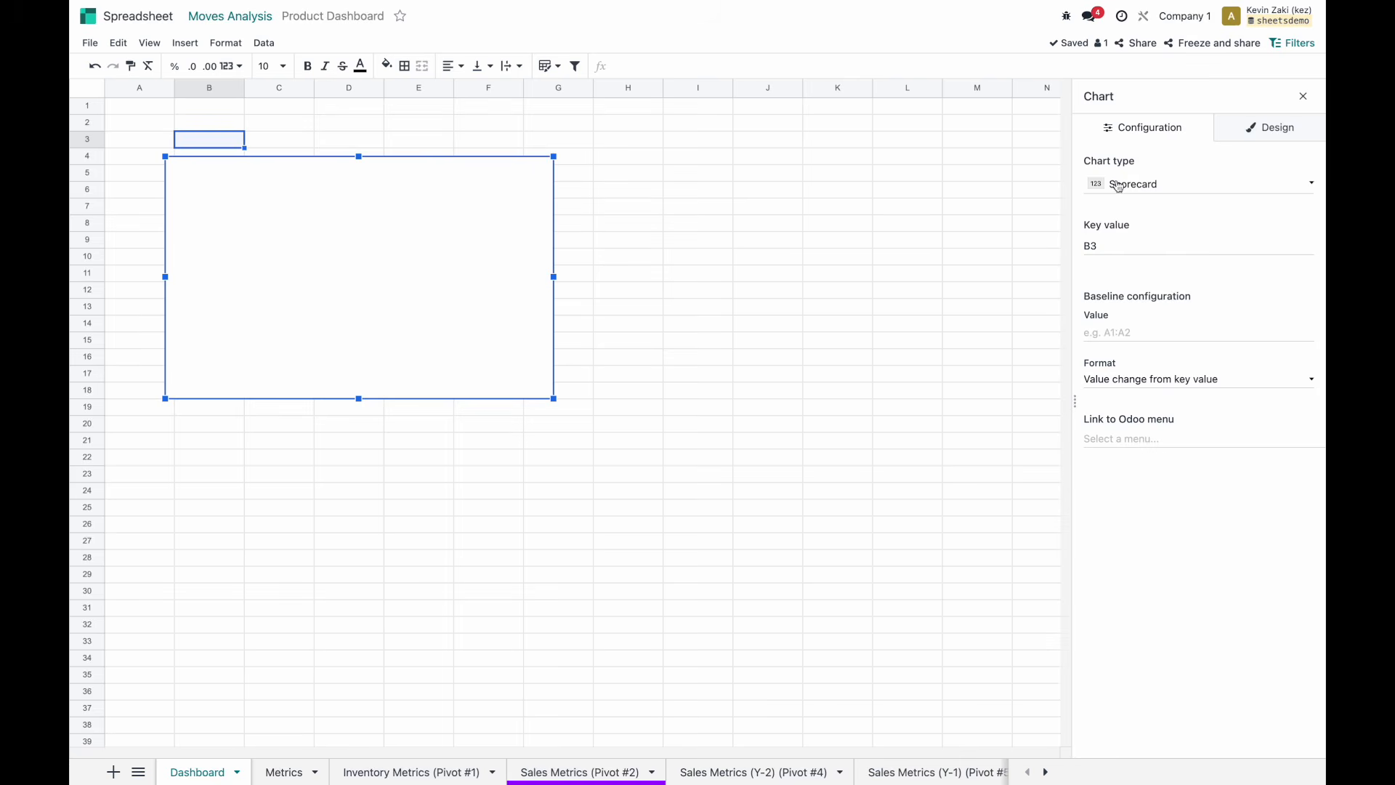
pyautogui.hotkey('ctrl', 'Left')
pyautogui.hotkey('ctrl', 'Right')
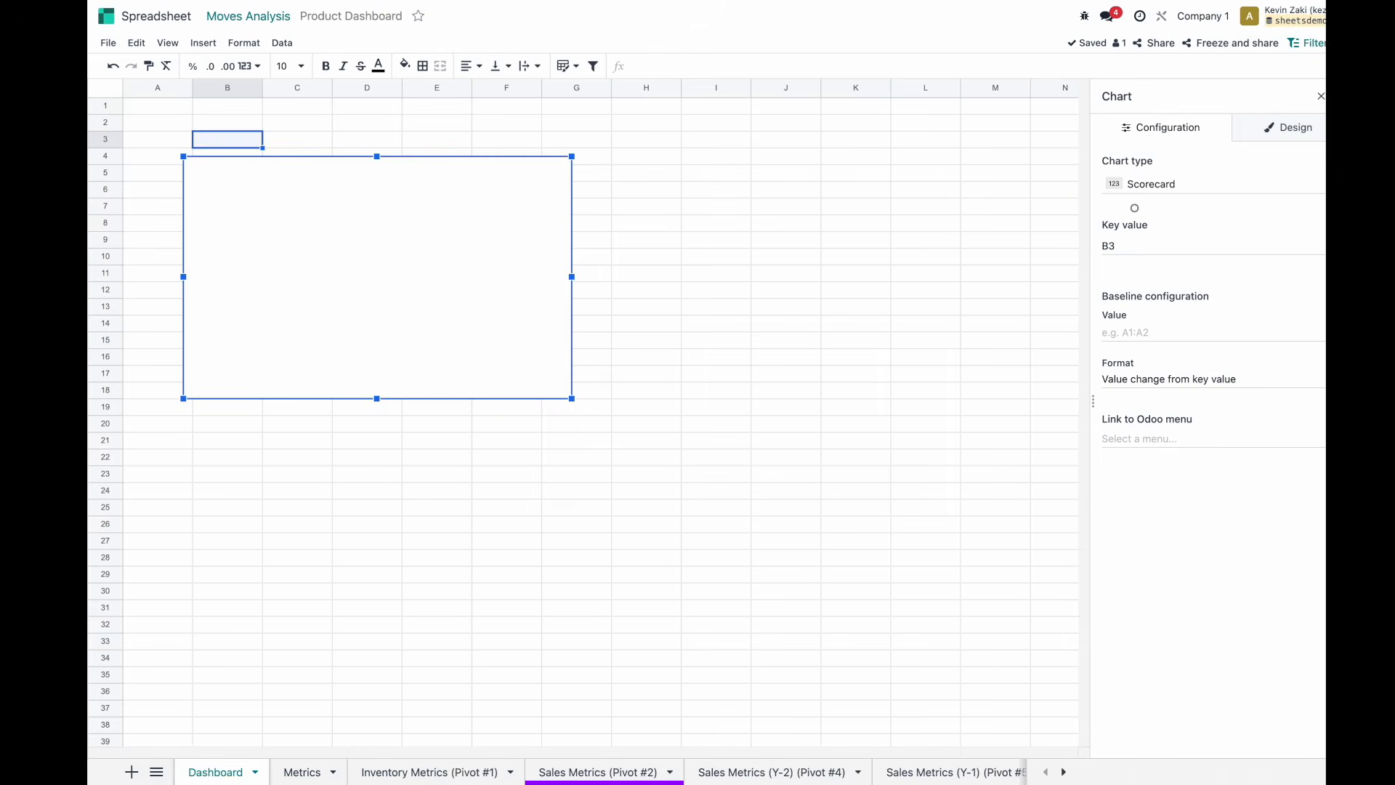
pyautogui.moveTo(414, 211); pyautogui.dragTo(378, 262)
pyautogui.click(218, 172)
pyautogui.click(218, 160)
# Hide the gridlines on the Dashboard sheet.
pyautogui.click(197, 43)
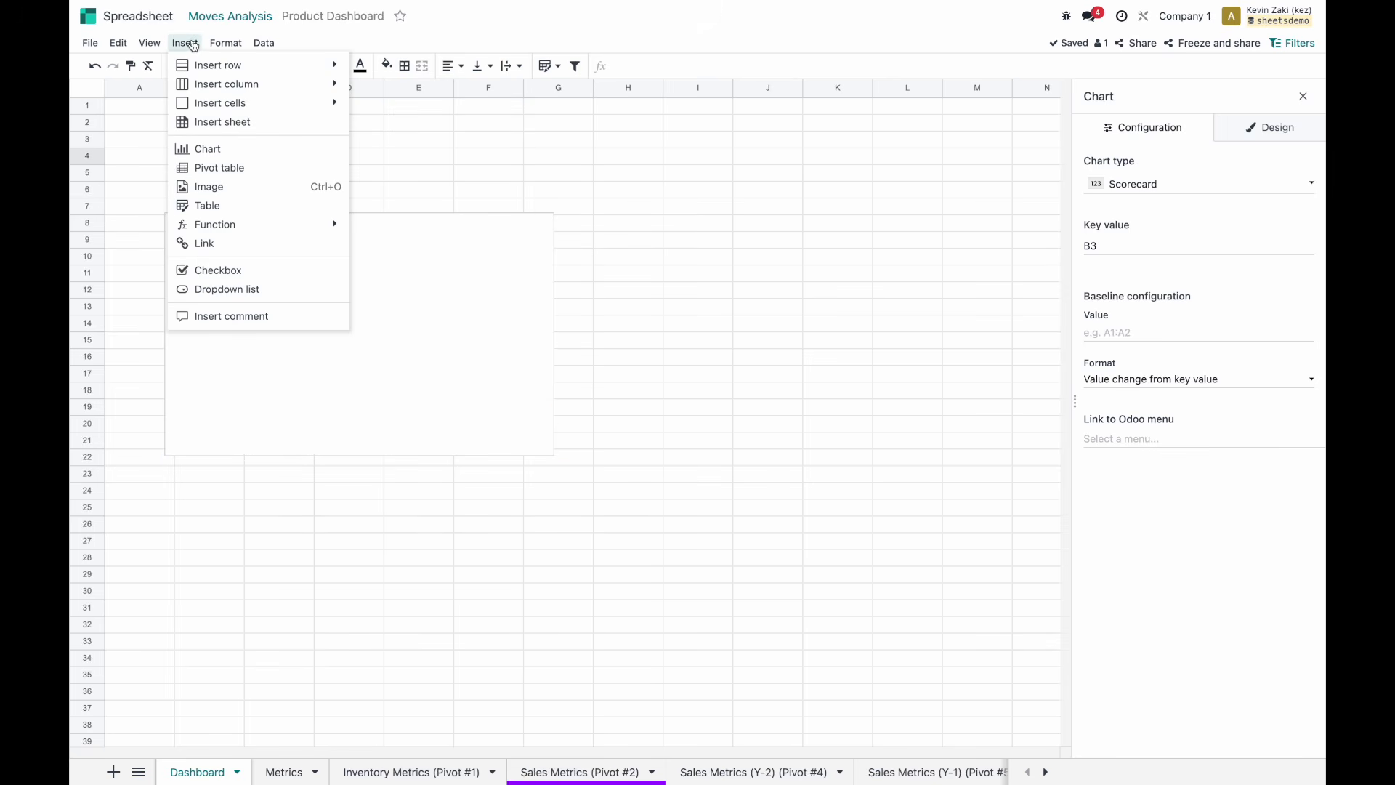
pyautogui.moveTo(149, 43)
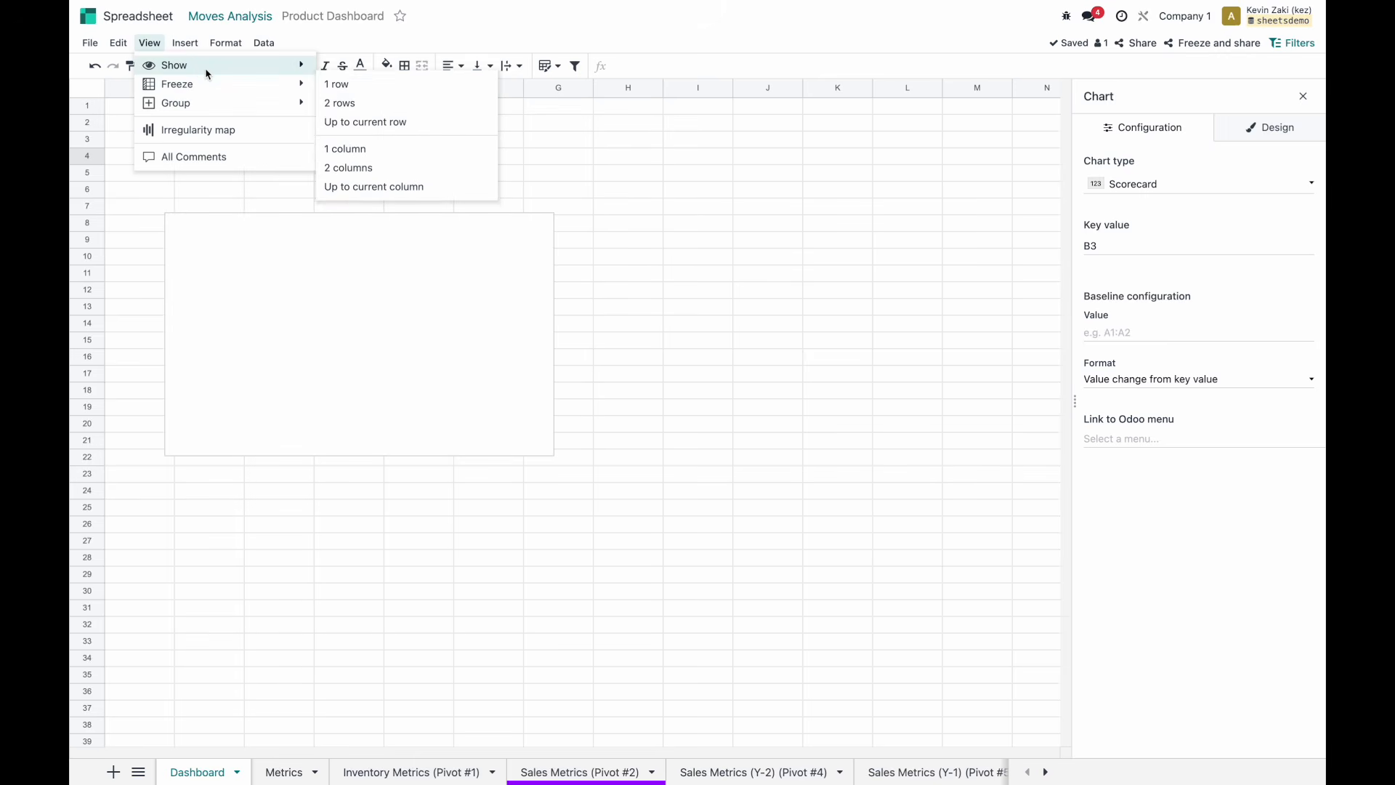
pyautogui.click(370, 66)
pyautogui.click(233, 178)
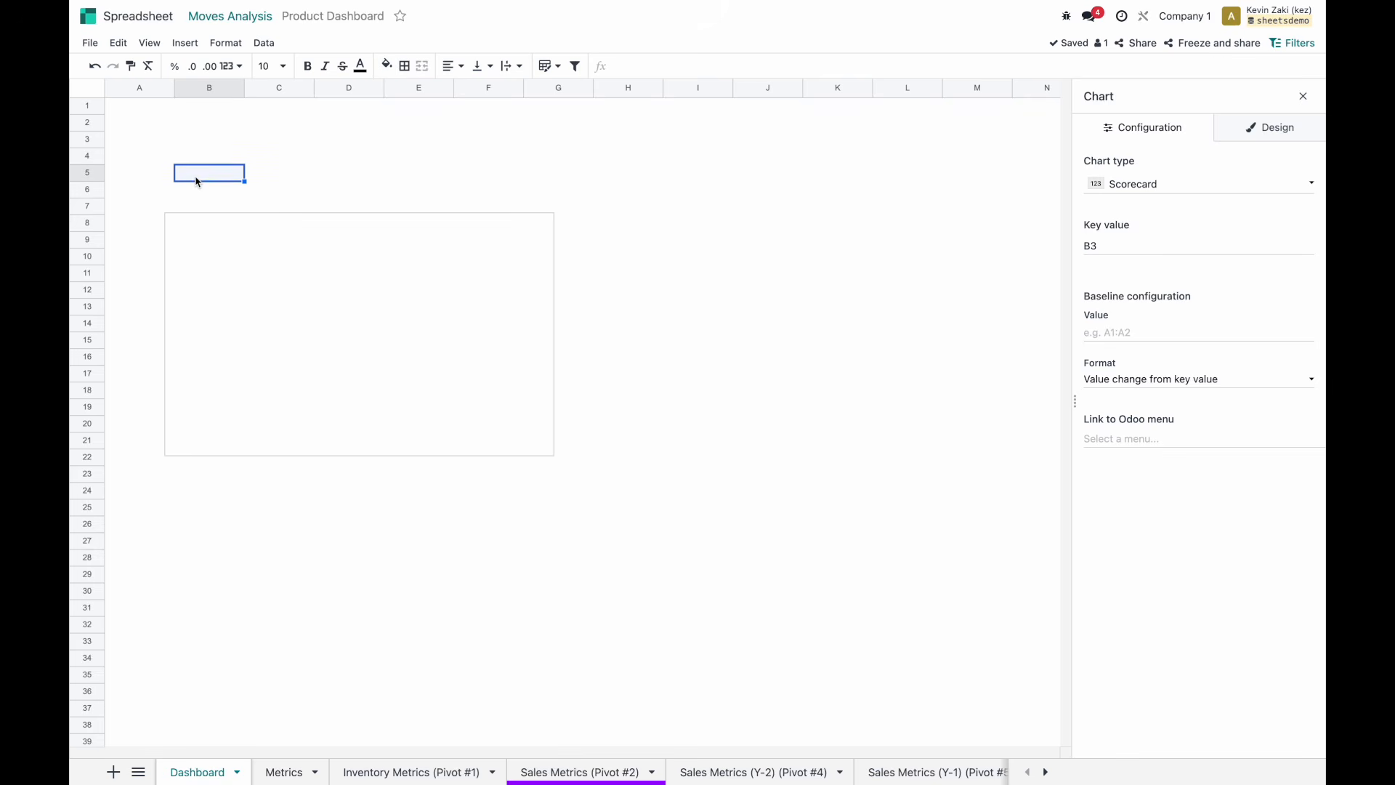
# Add an 'Inventory Metrics' heading in B5, formatted bold at font size 24.
pyautogui.write('Inv')
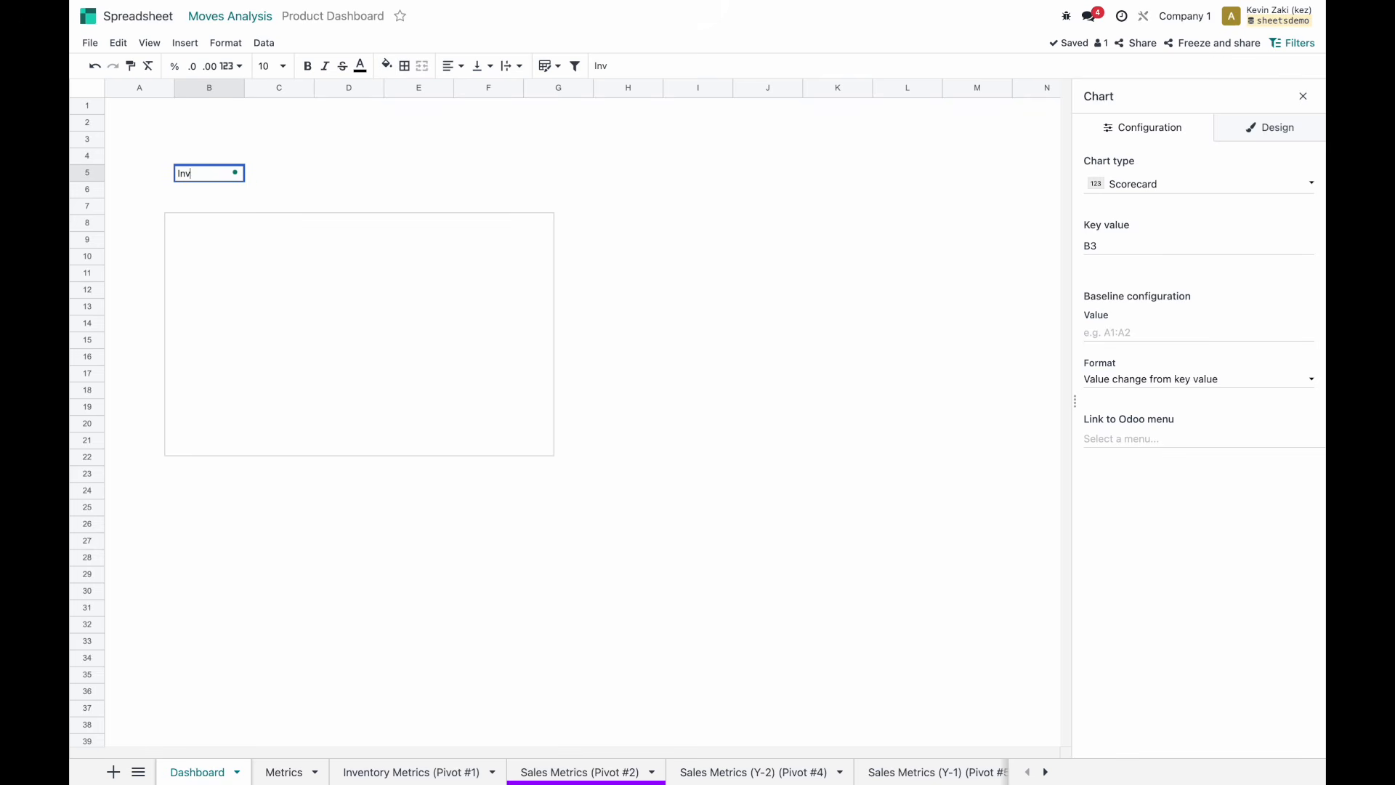
pyautogui.write('entory Metric')
pyautogui.press('super+a')
pyautogui.write('Inventory Metrics')
pyautogui.press('Return')
pyautogui.click(211, 175)
pyautogui.click(324, 67)
pyautogui.click(308, 66)
pyautogui.click(321, 66)
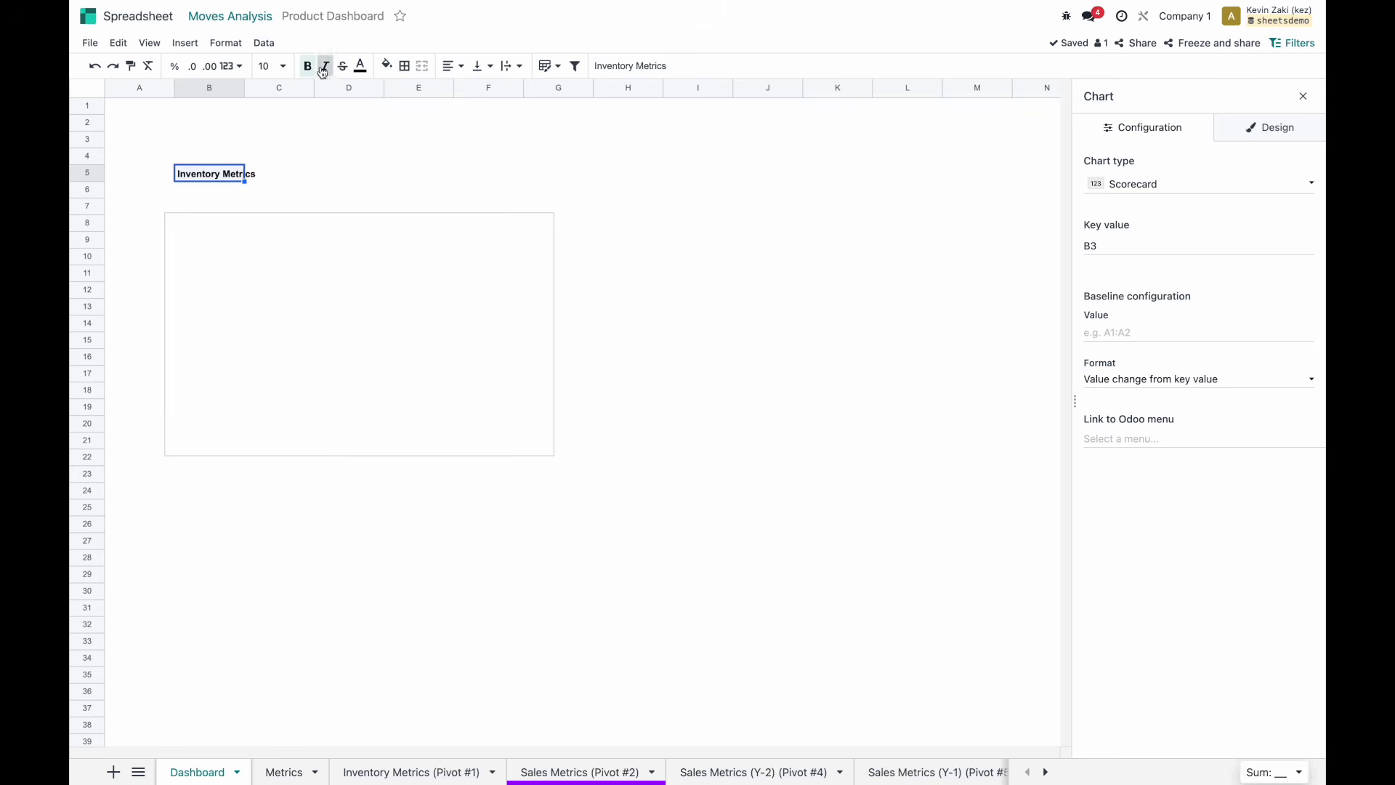
pyautogui.click(273, 66)
pyautogui.click(271, 299)
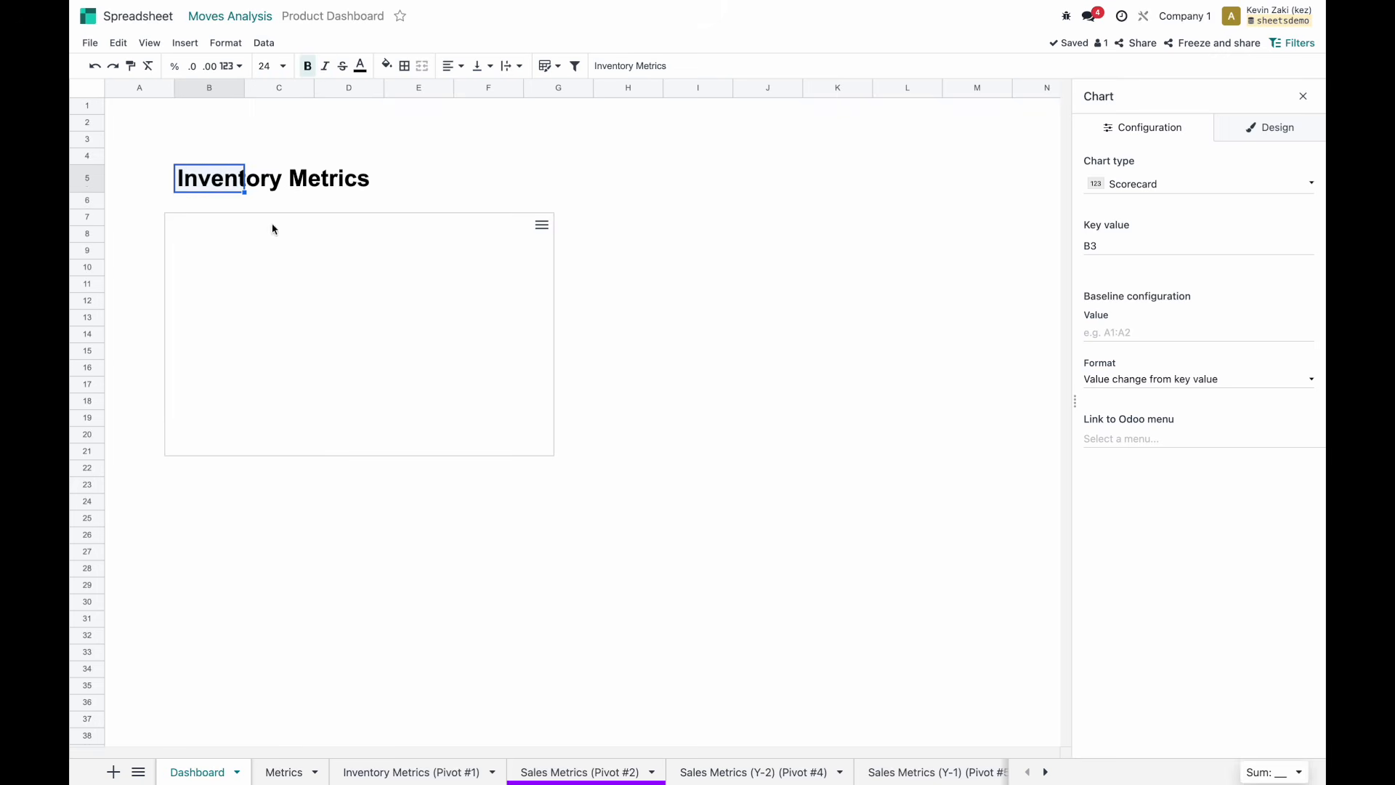
# Move the scorecard up under the heading and shrink it to a smaller box.
pyautogui.click(310, 200)
pyautogui.moveTo(261, 252); pyautogui.dragTo(273, 241)
pyautogui.click(280, 155)
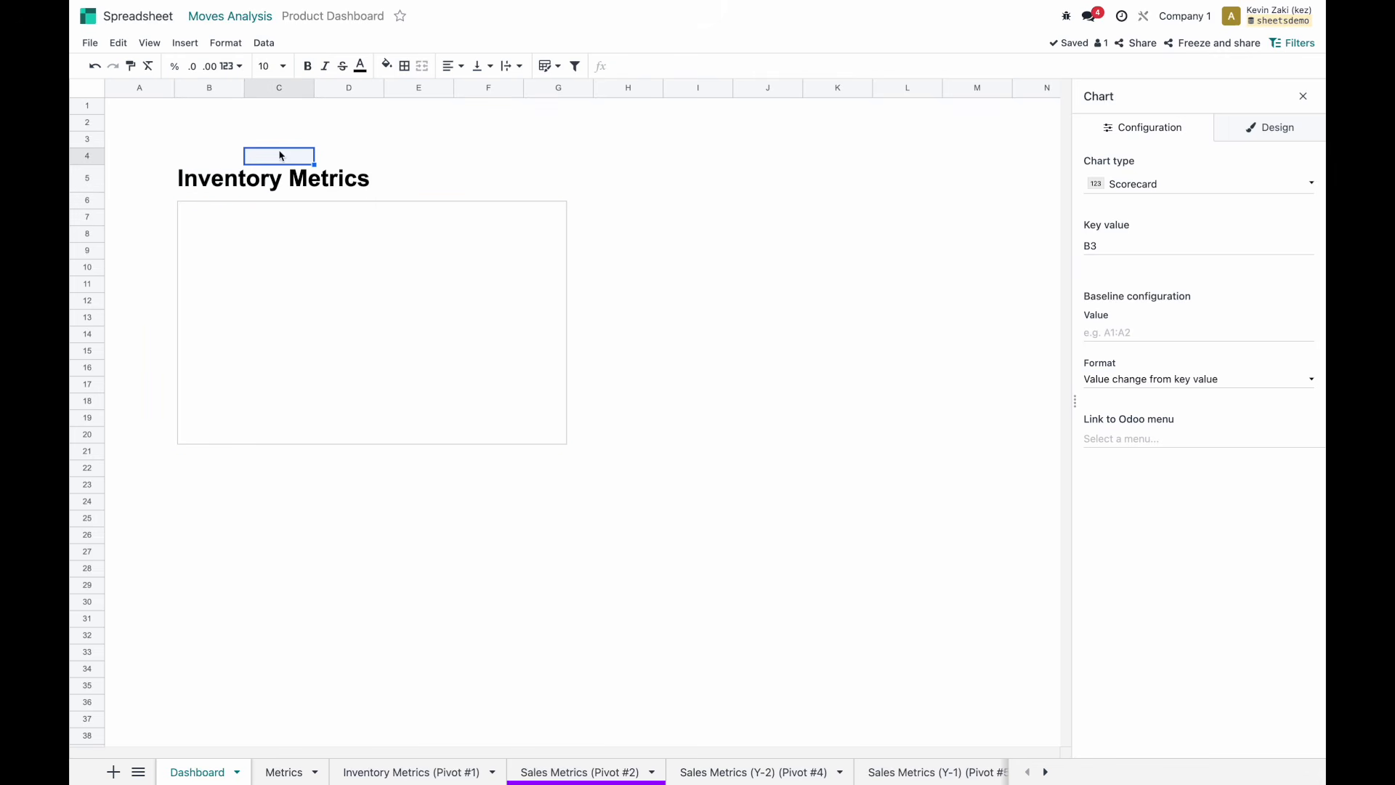
pyautogui.click(387, 179)
pyautogui.click(419, 256)
pyautogui.moveTo(567, 443); pyautogui.dragTo(384, 347)
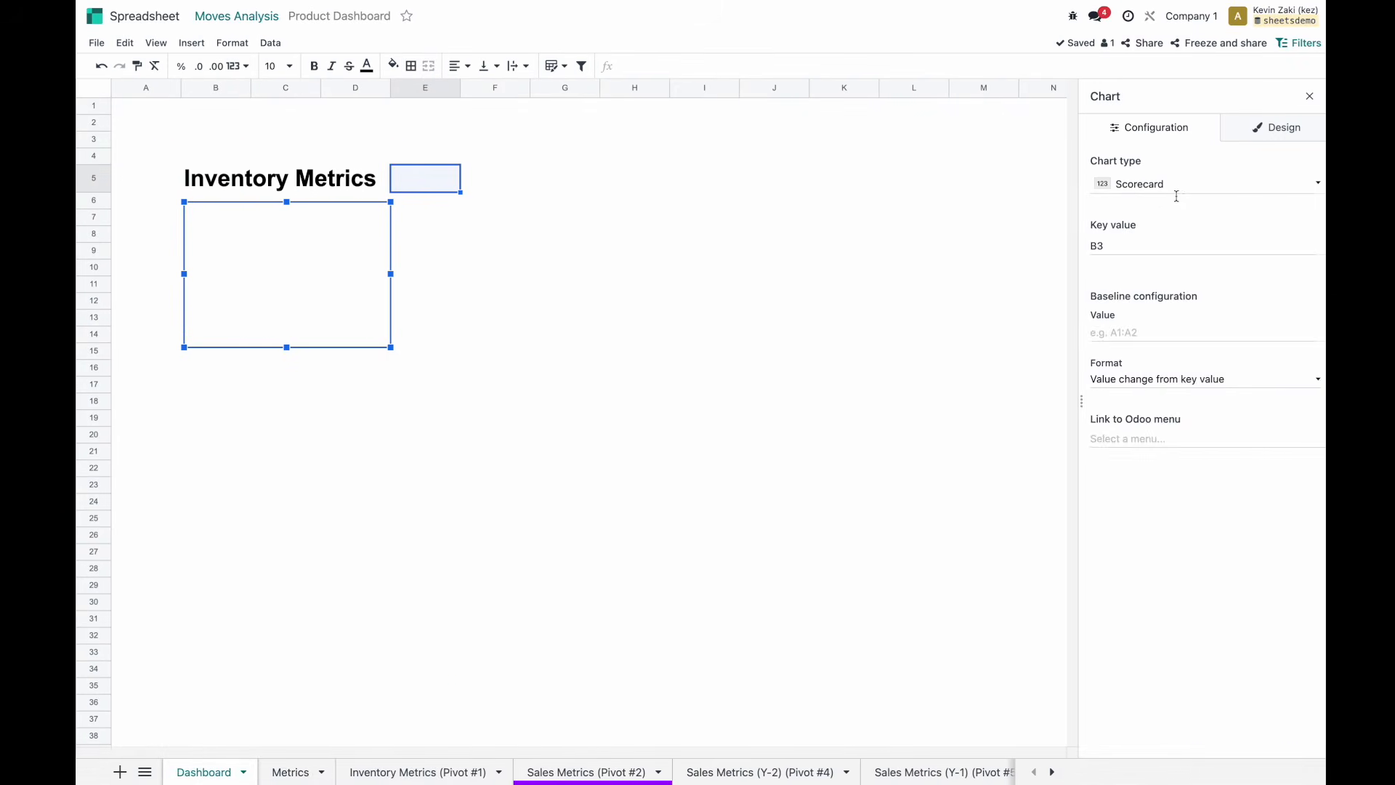
# Keep the chart as a Scorecard and give it a near-white light mauve background.
pyautogui.click(1176, 196)
pyautogui.click(1182, 140)
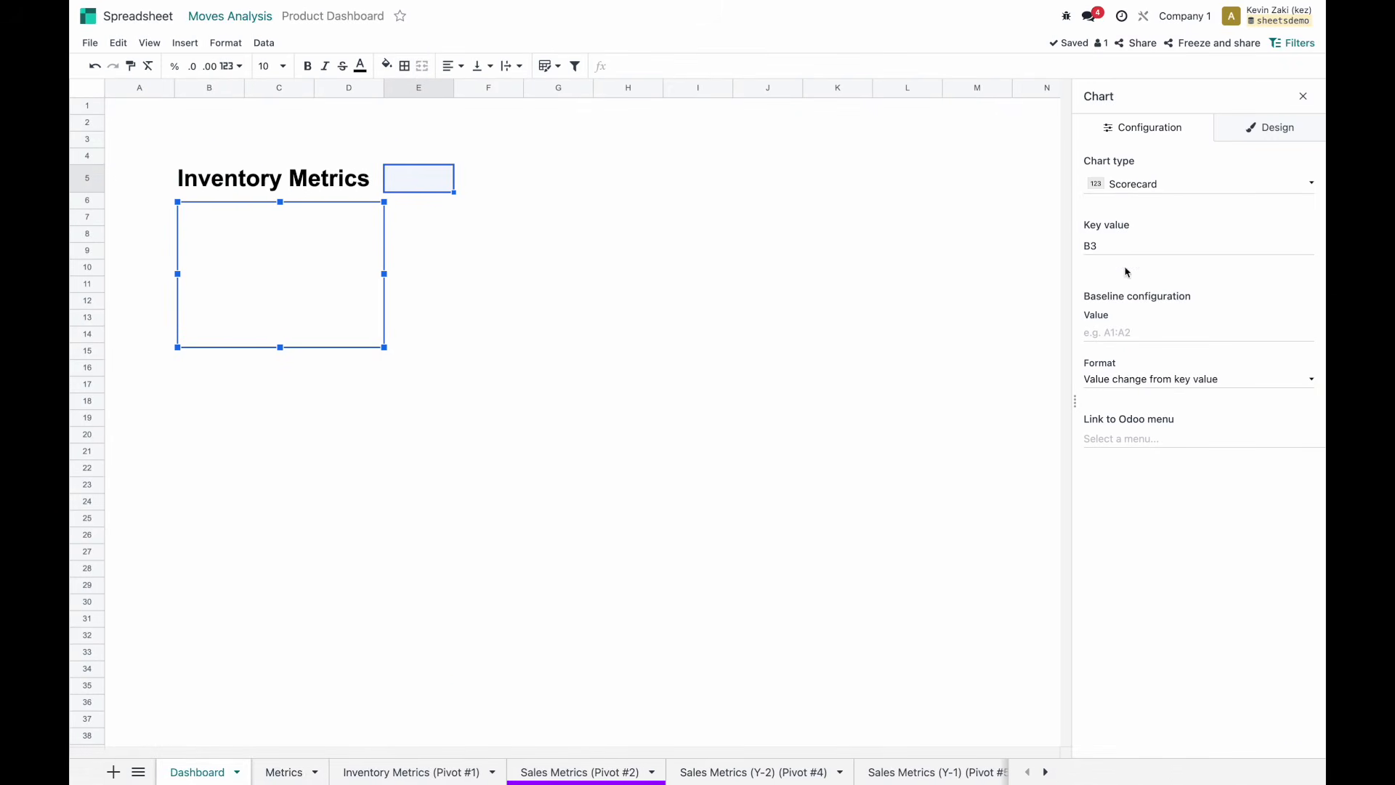
pyautogui.click(1265, 136)
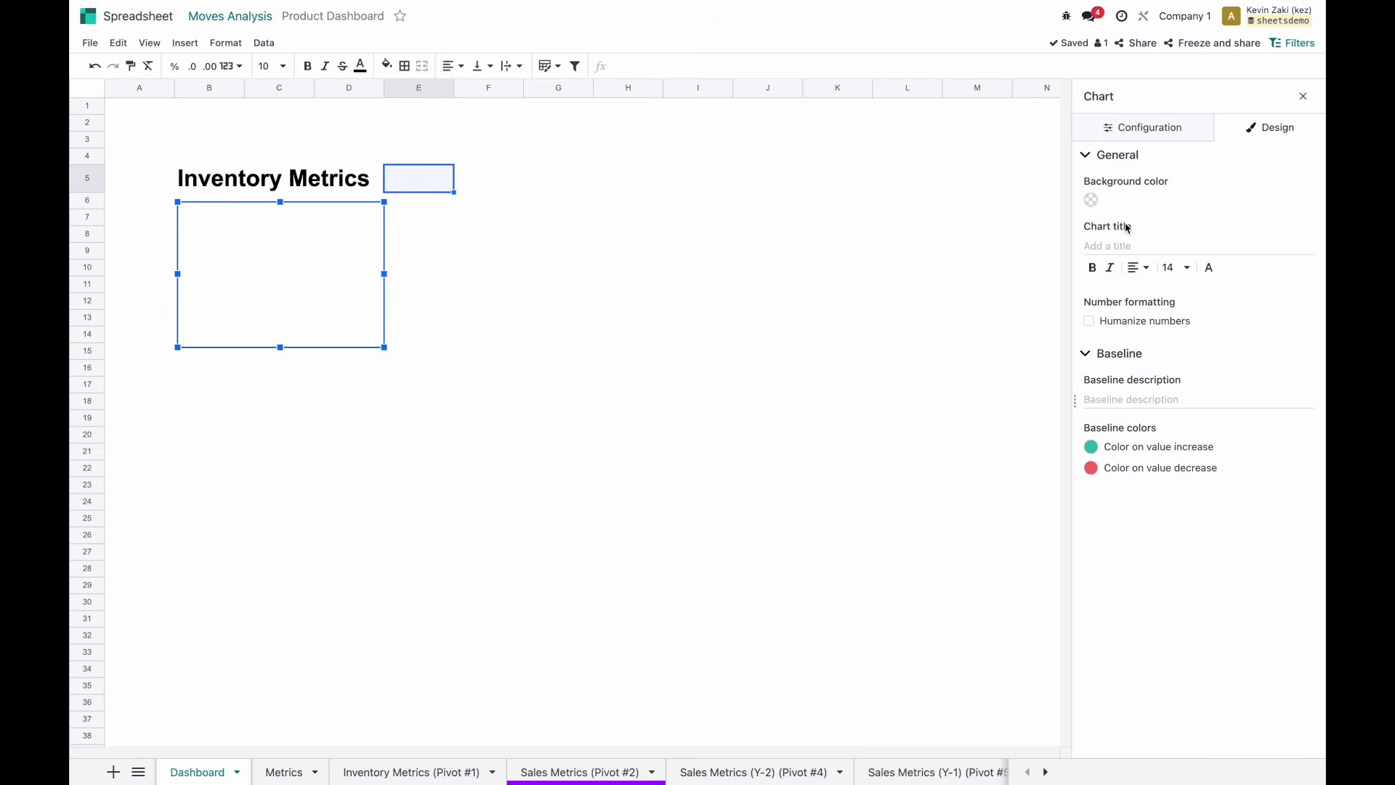
pyautogui.click(1090, 200)
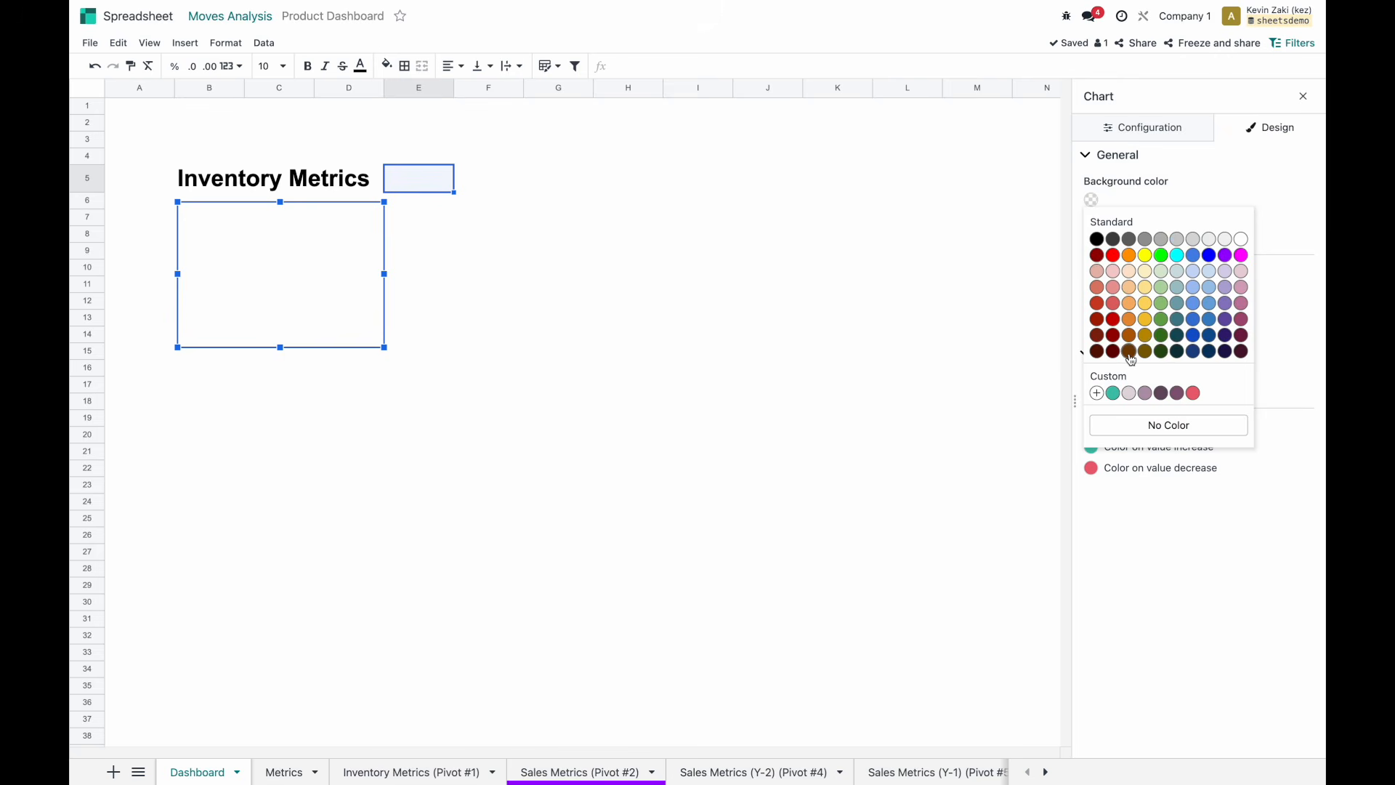
pyautogui.click(1133, 393)
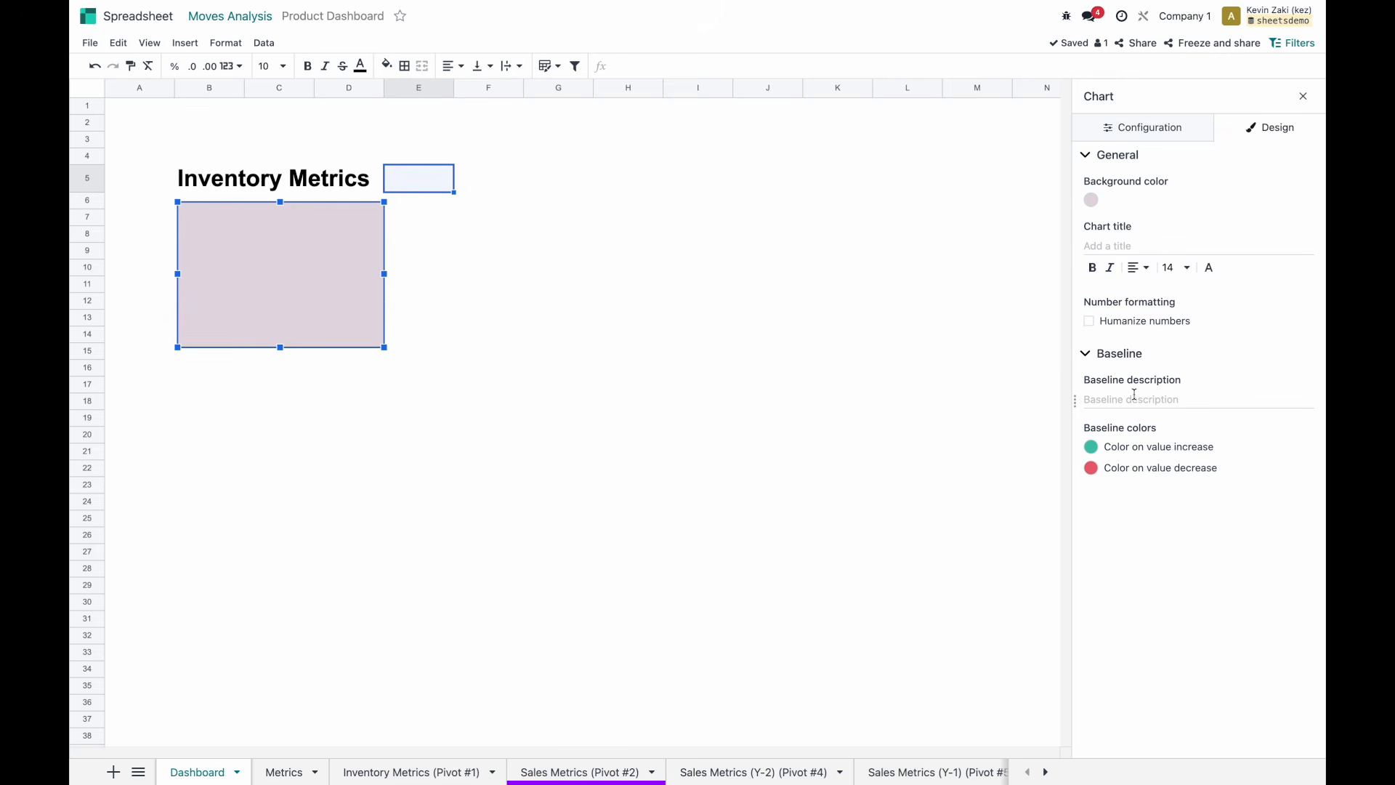
pyautogui.click(1090, 200)
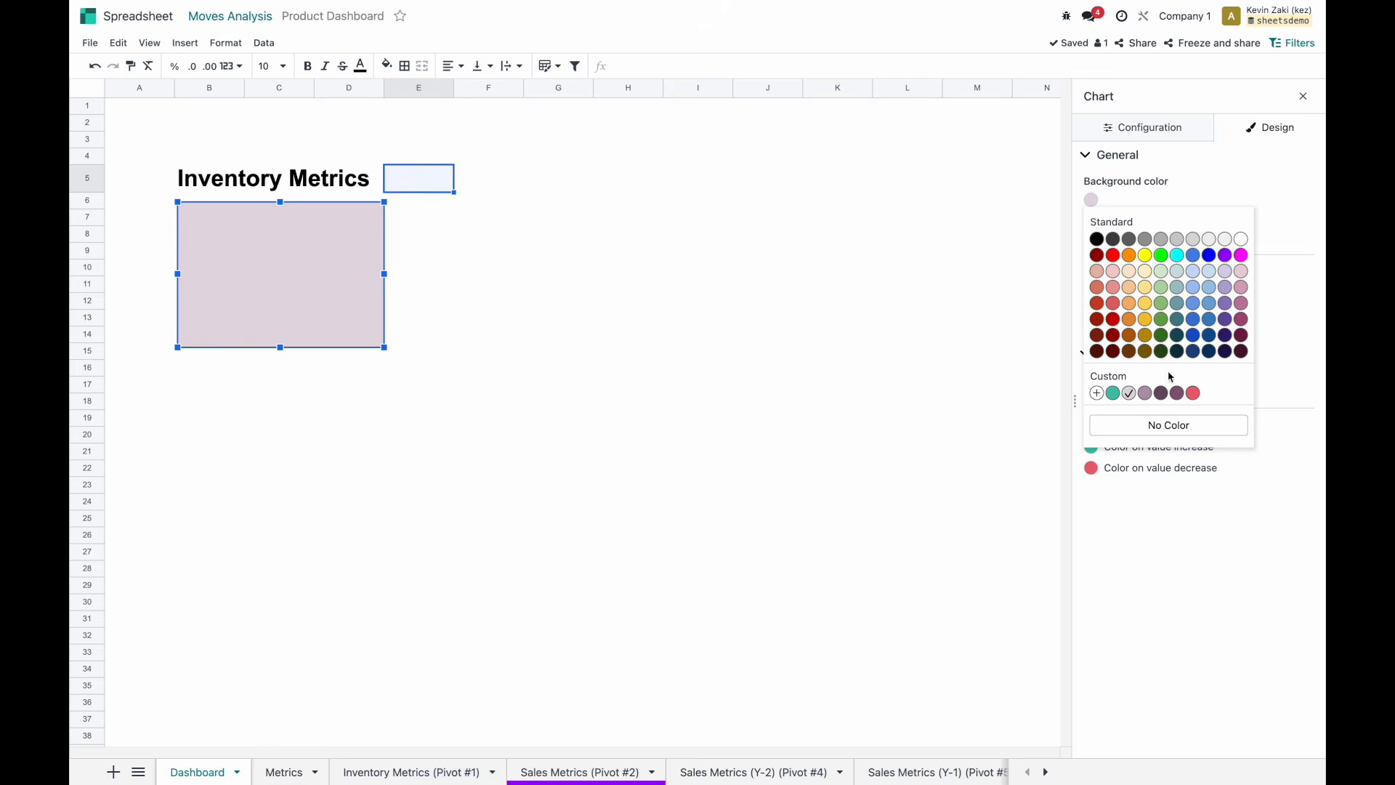
pyautogui.click(1096, 394)
pyautogui.moveTo(1118, 416); pyautogui.dragTo(1098, 416)
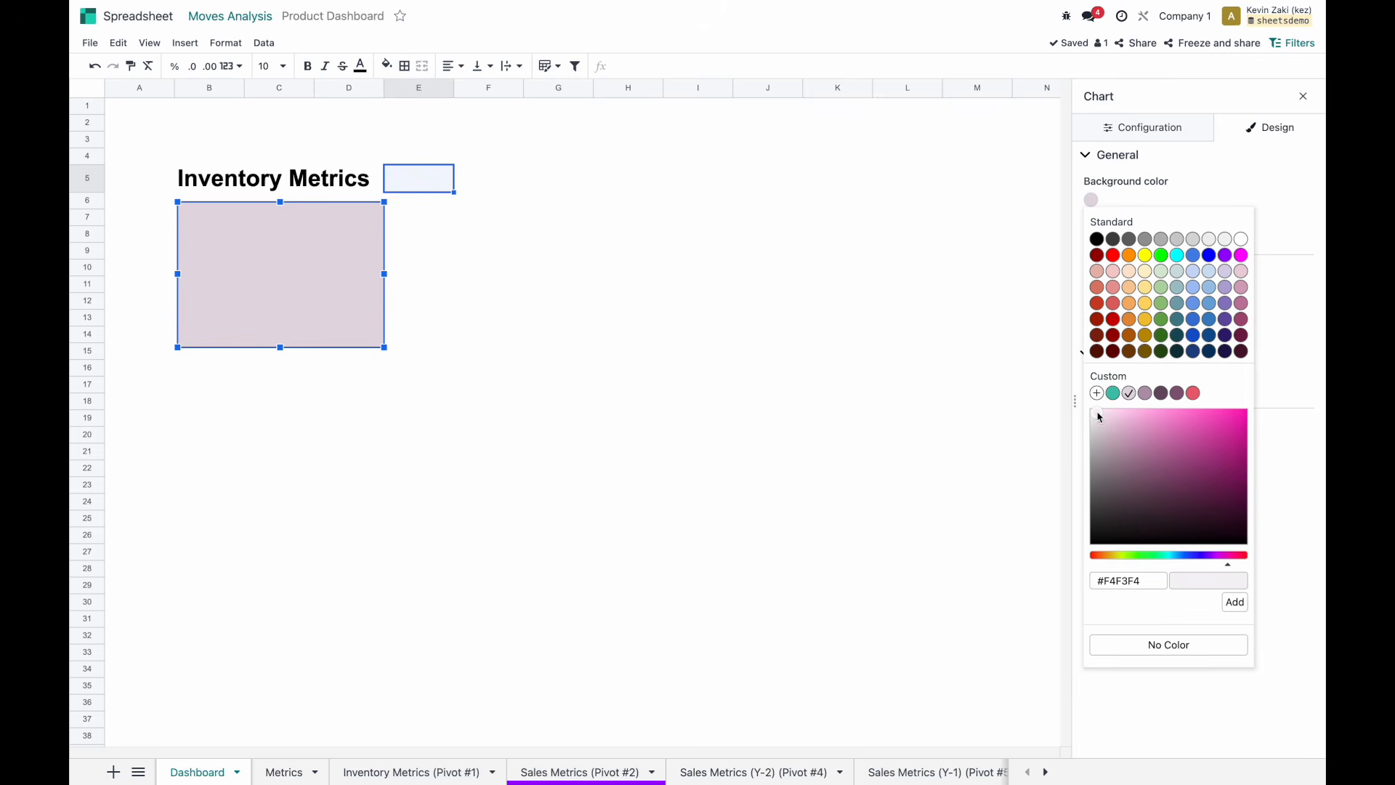
pyautogui.click(1207, 377)
pyautogui.click(1278, 343)
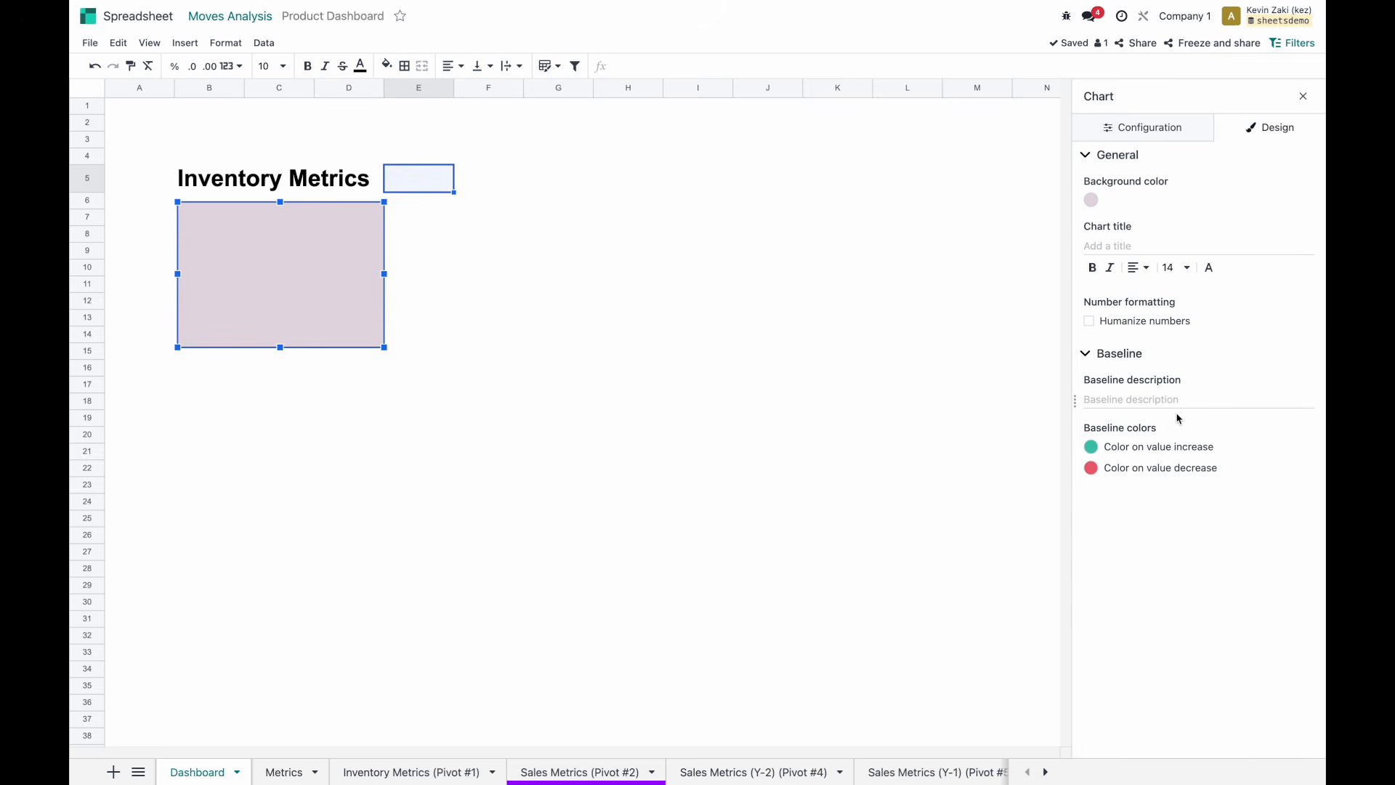
# Title the scorecard On Hand in bold and select its B3 key value reference.
pyautogui.click(1114, 248)
pyautogui.write('On Hand')
pyautogui.click(1092, 267)
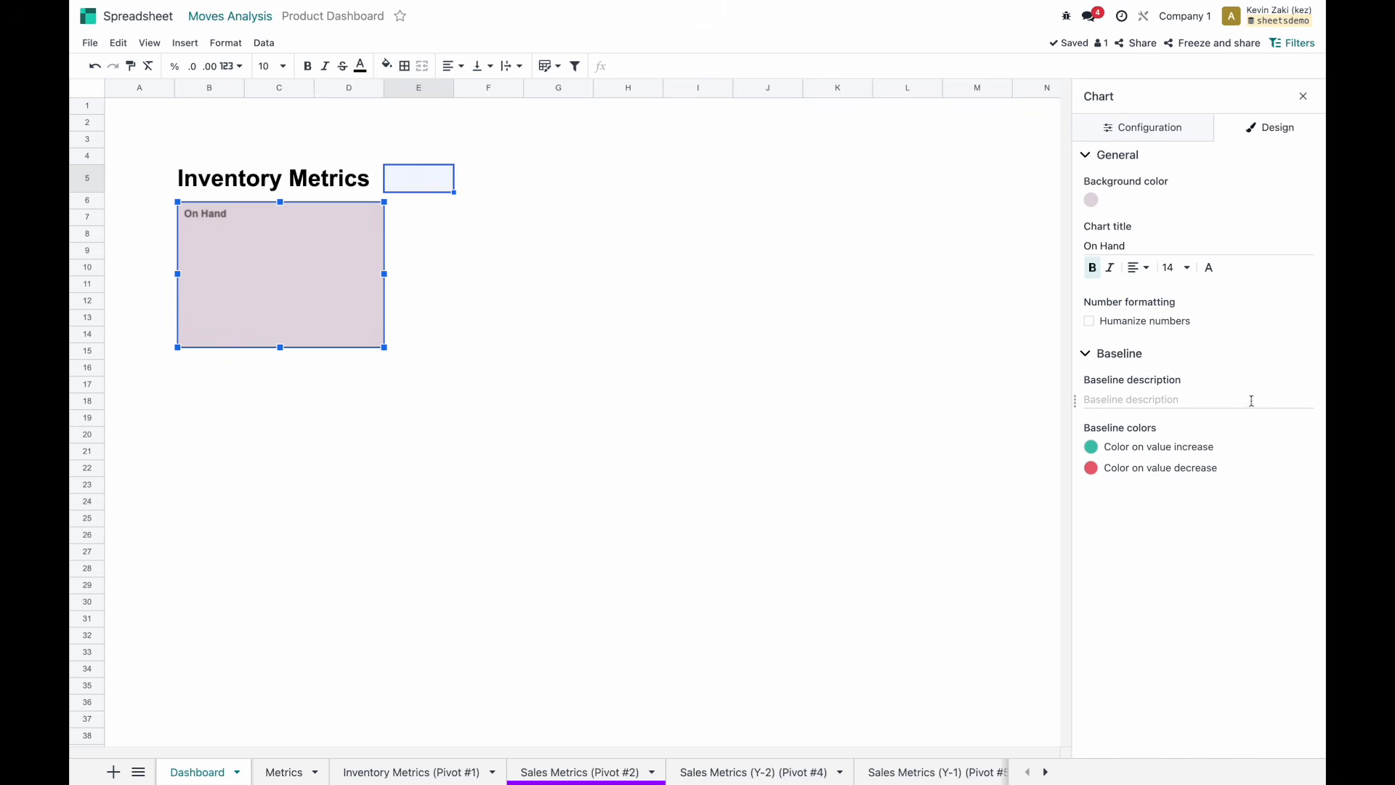
pyautogui.click(1156, 132)
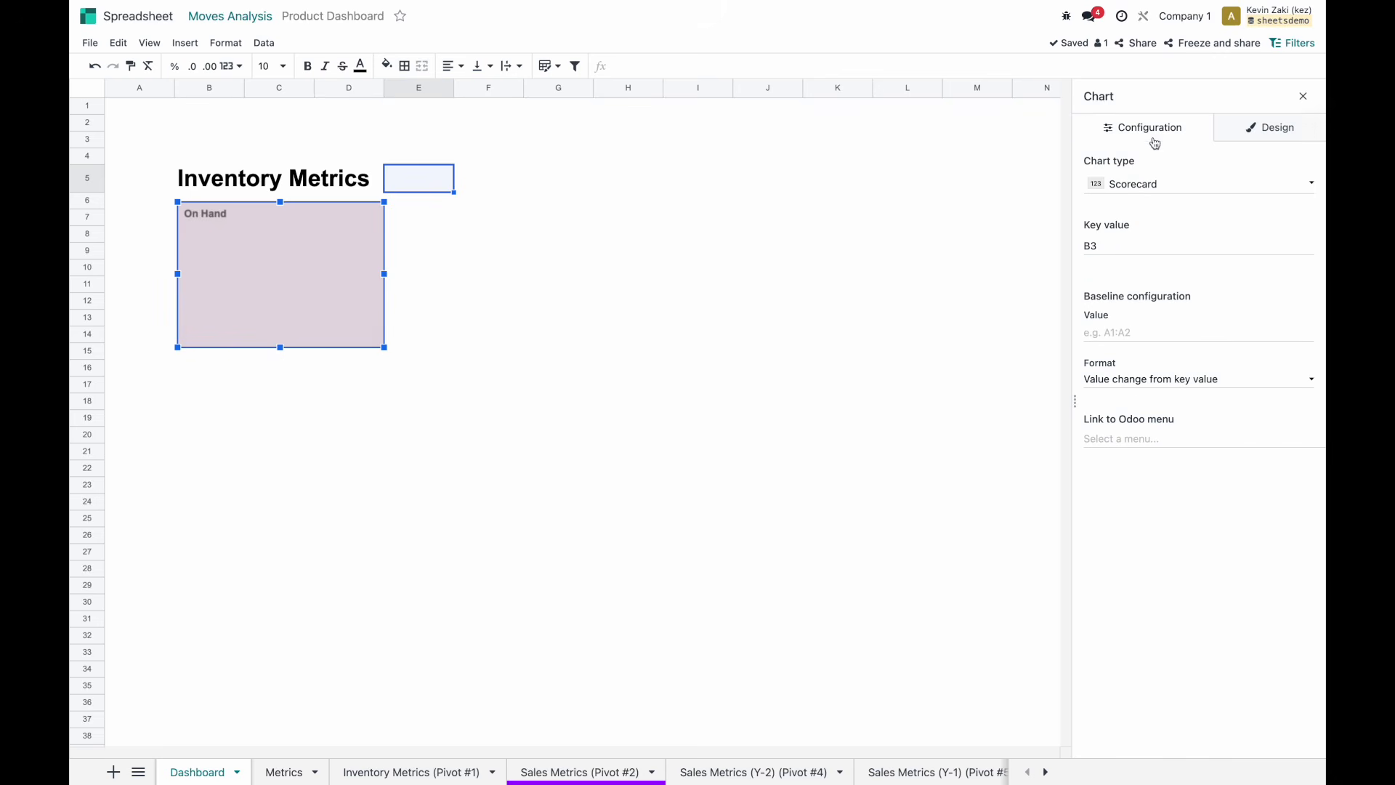
pyautogui.click(1123, 246)
# Replace the key value with Metrics!B2 so the card shows 9.00.
pyautogui.press('BackSpace')
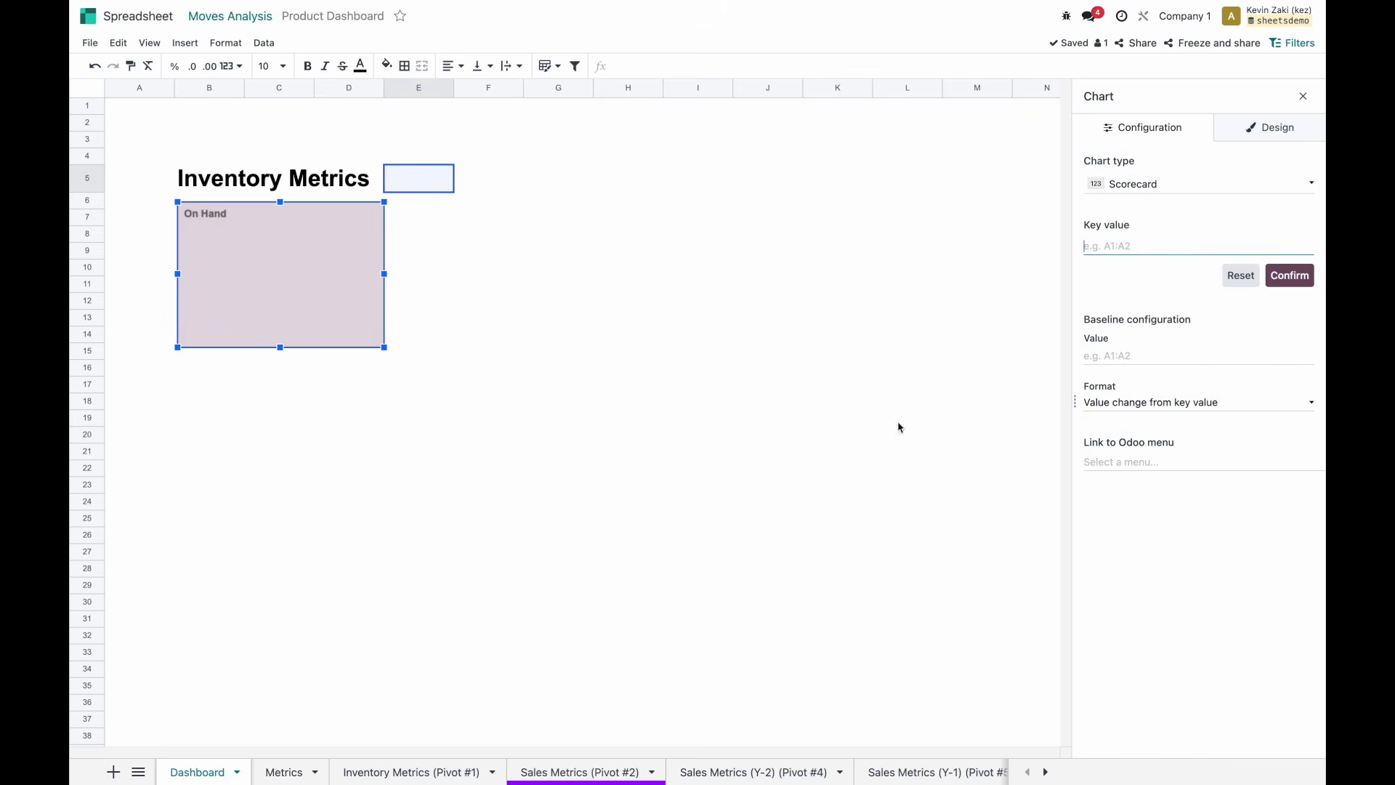
pyautogui.click(284, 770)
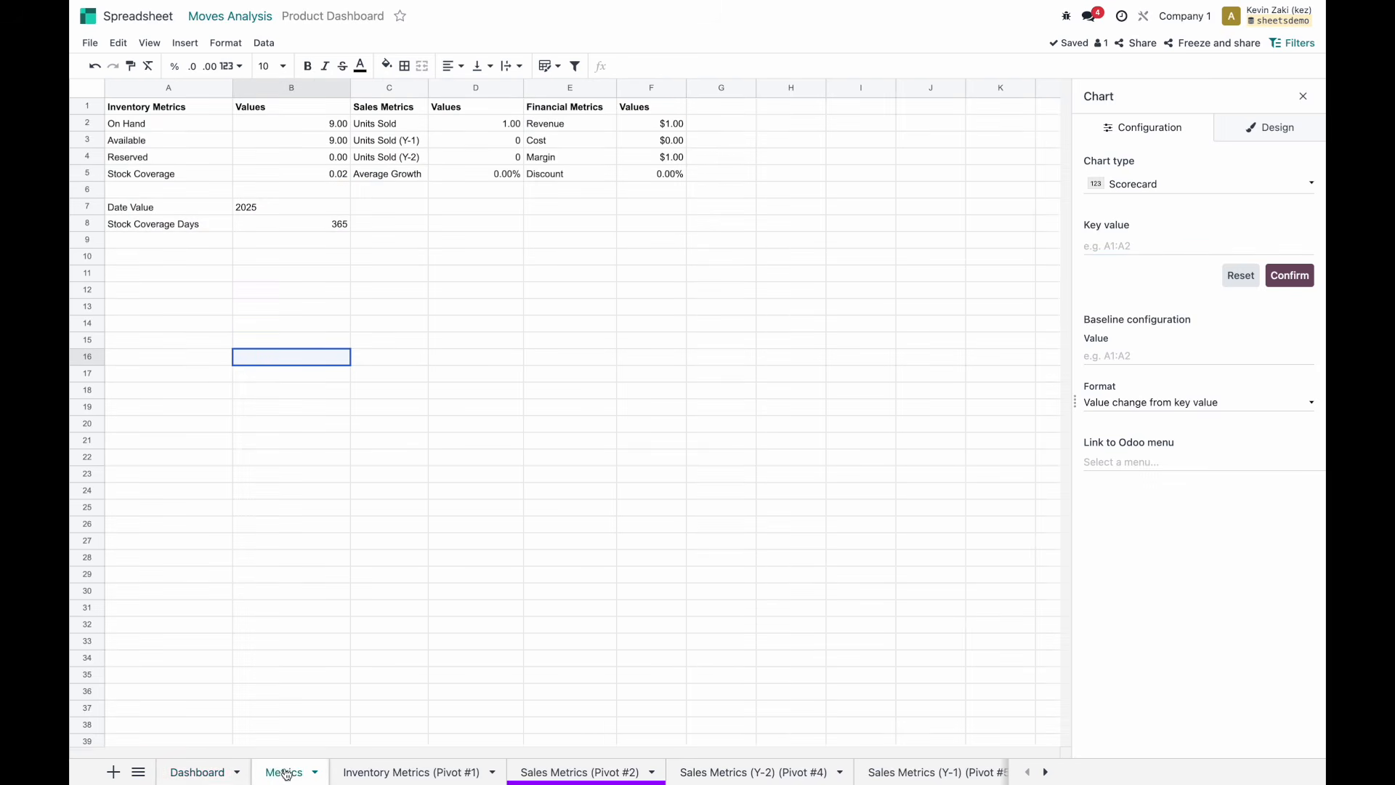
pyautogui.click(283, 125)
pyautogui.click(1289, 275)
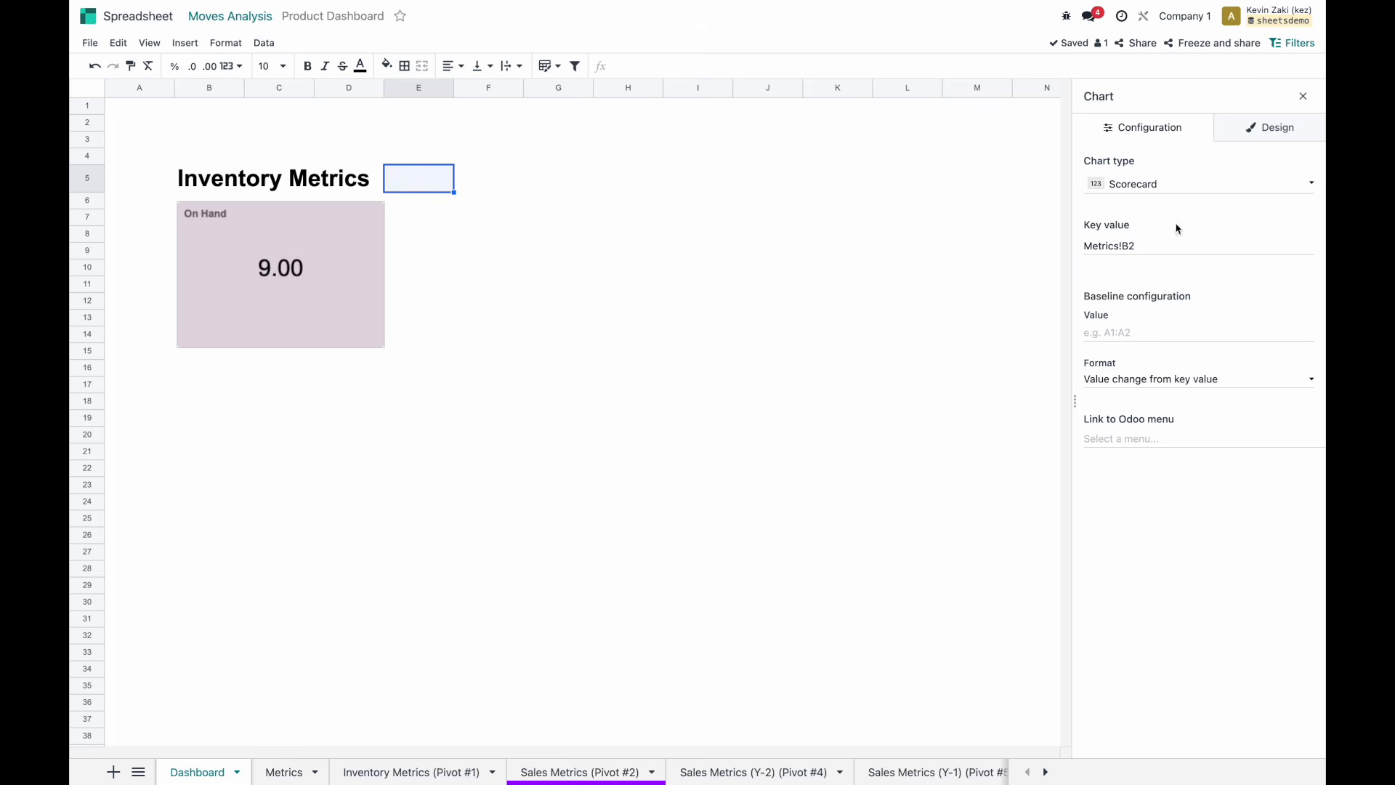
# Set the title font size to 36, keep Humanize numbers off, and make the card slightly narrower.
pyautogui.click(298, 270)
pyautogui.click(1265, 136)
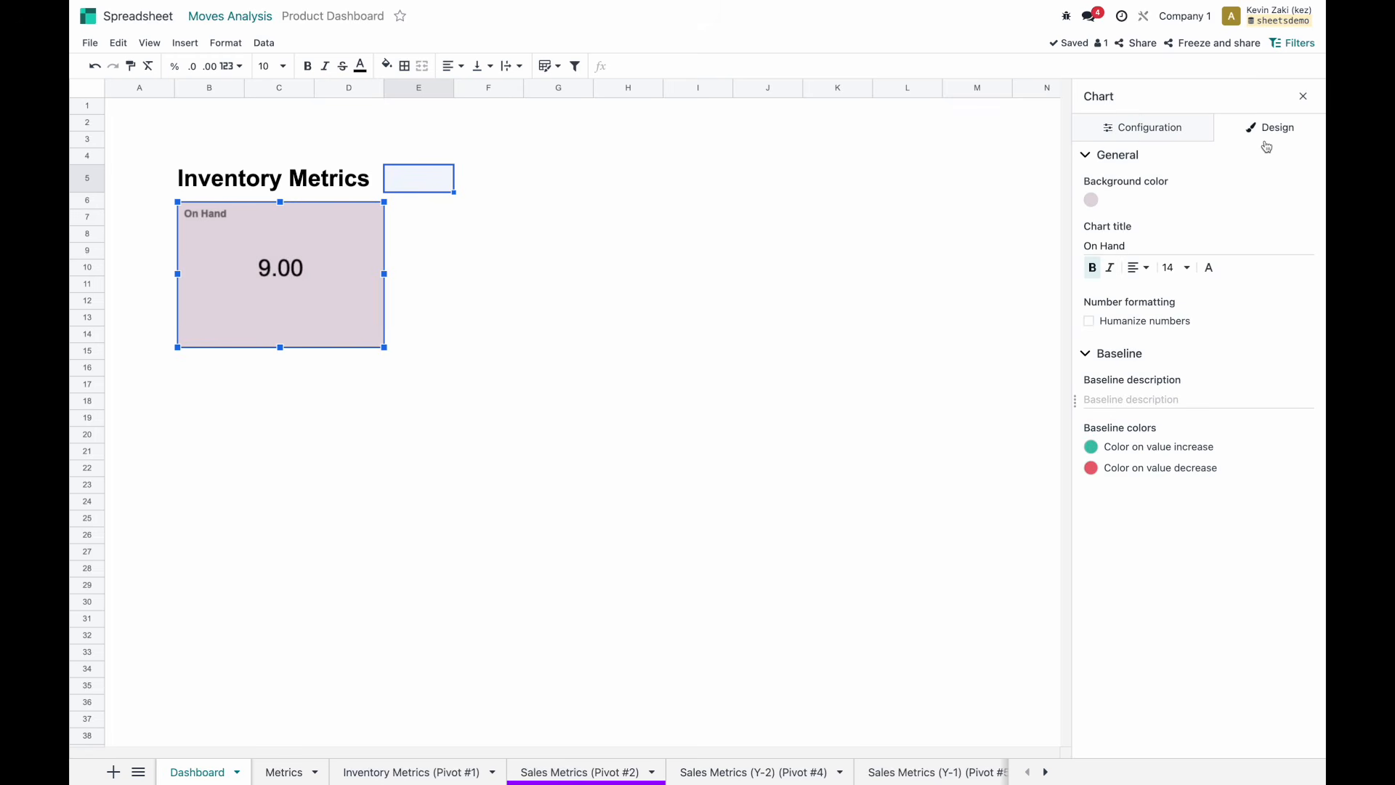
pyautogui.click(1172, 268)
pyautogui.click(1178, 480)
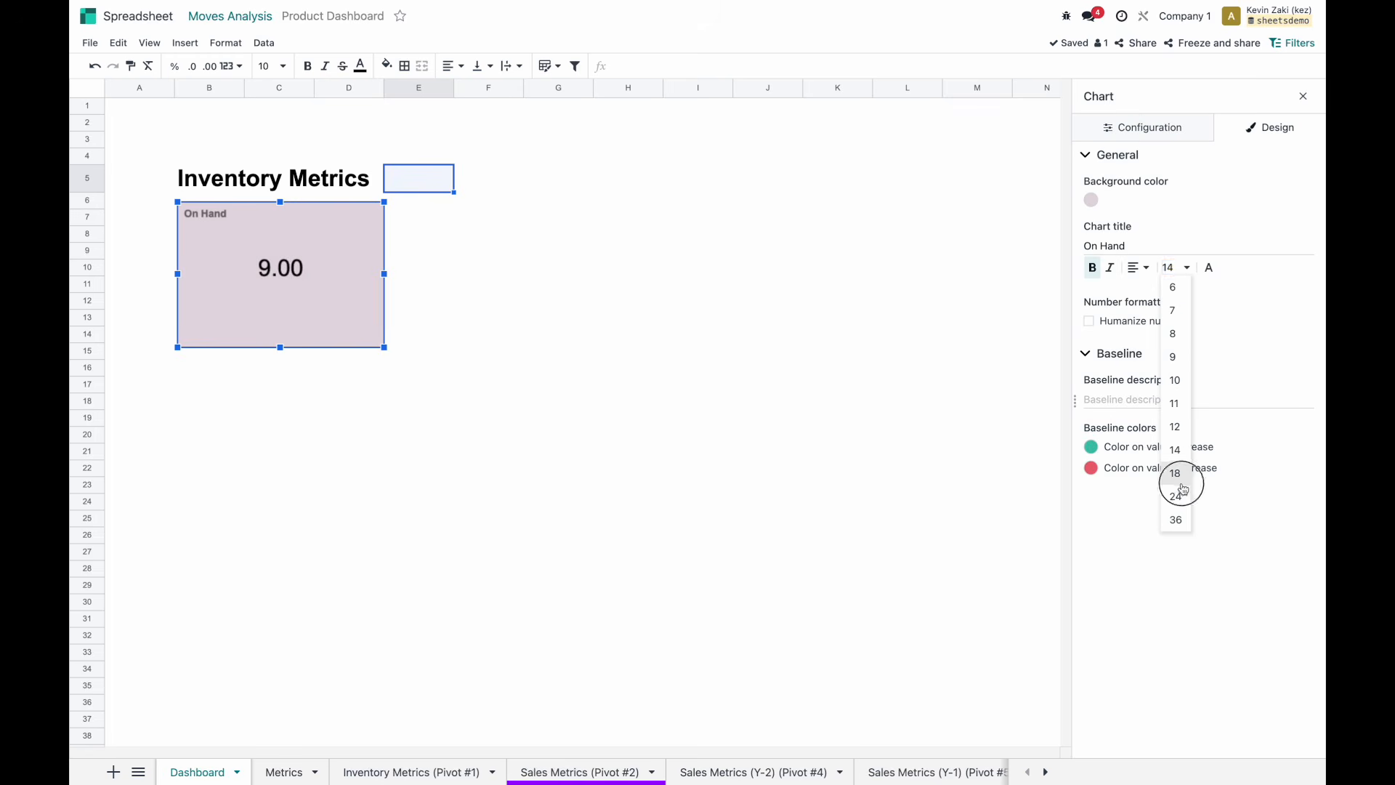
pyautogui.click(1173, 267)
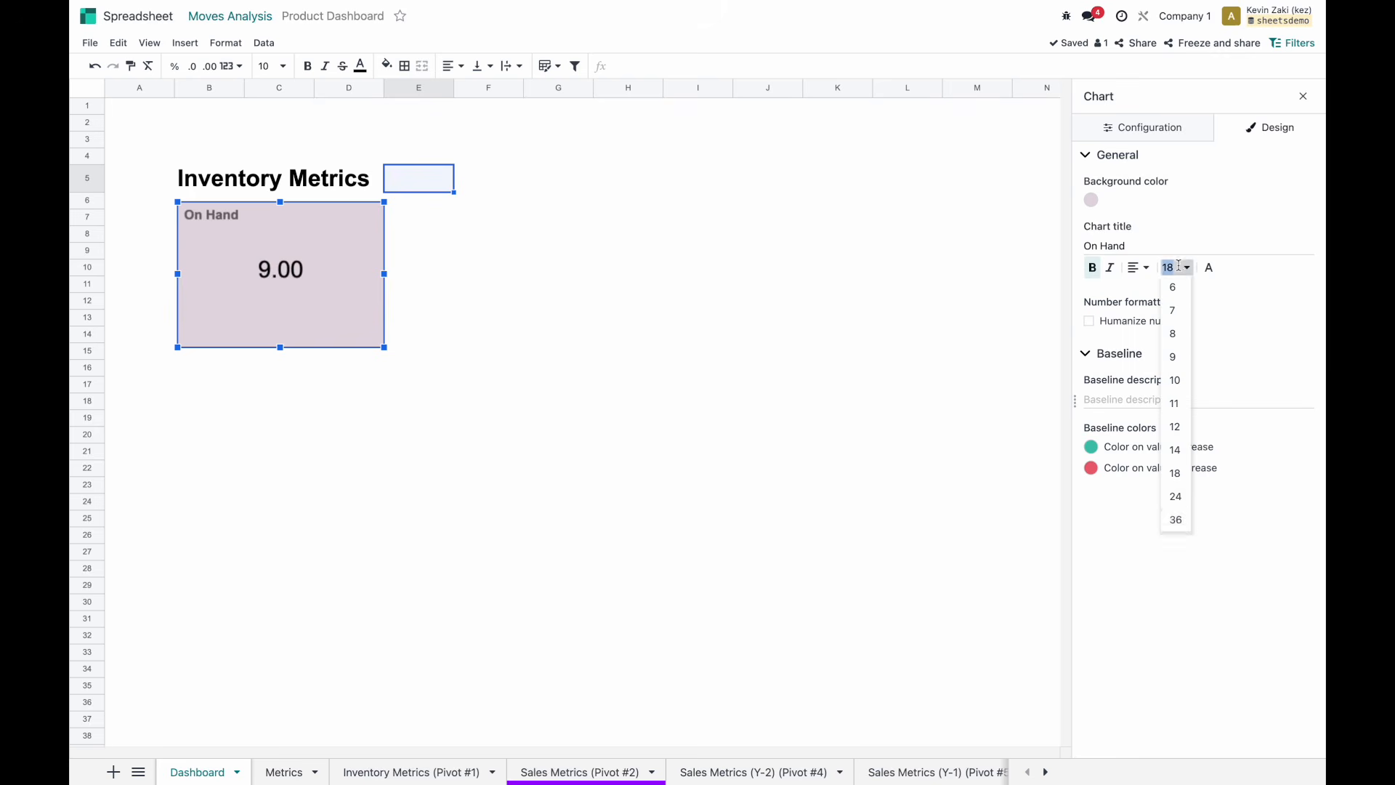
pyautogui.click(1177, 521)
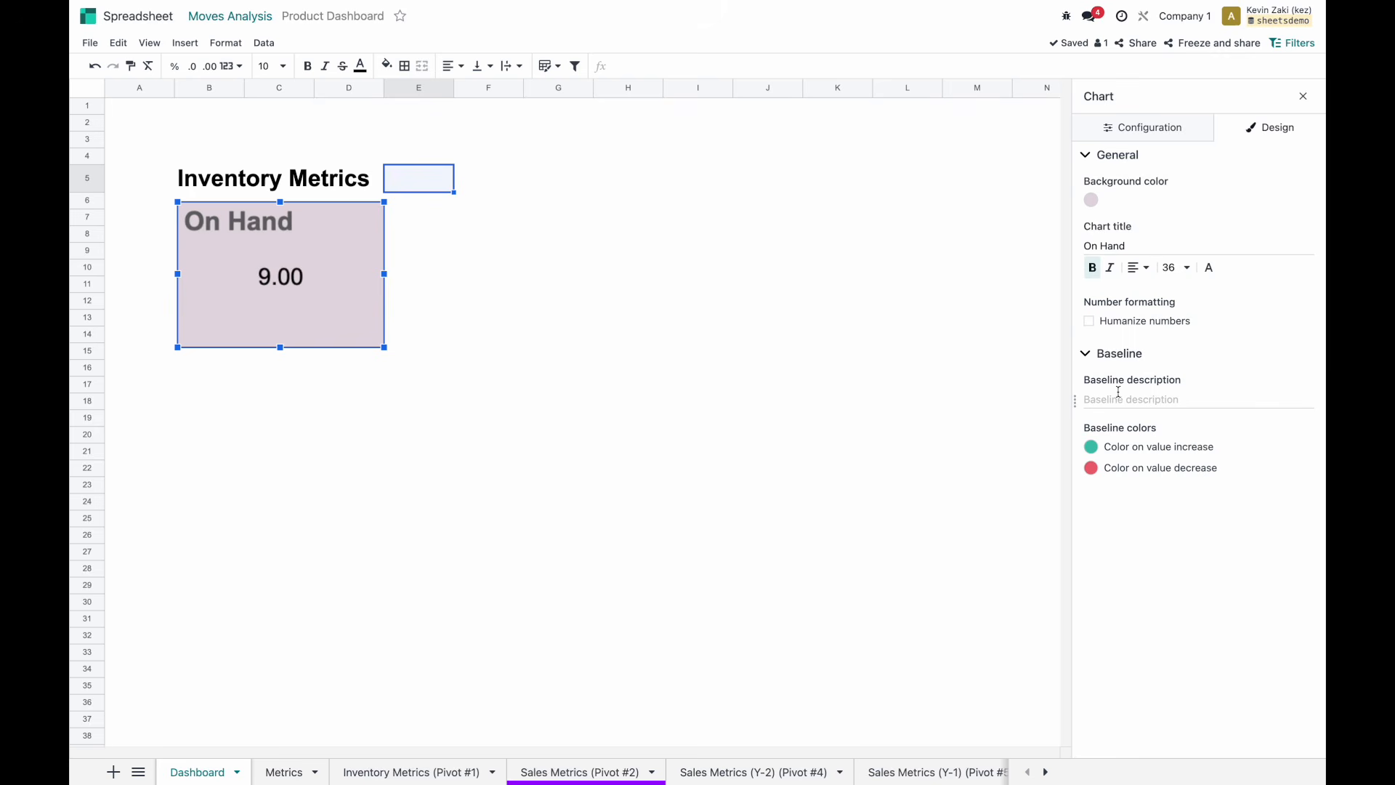
pyautogui.click(1089, 321)
pyautogui.click(1088, 320)
pyautogui.click(362, 295)
pyautogui.moveTo(385, 348)
pyautogui.mouseDown()
pyautogui.moveTo(329, 289)
pyautogui.moveTo(362, 341)
pyautogui.mouseUp()
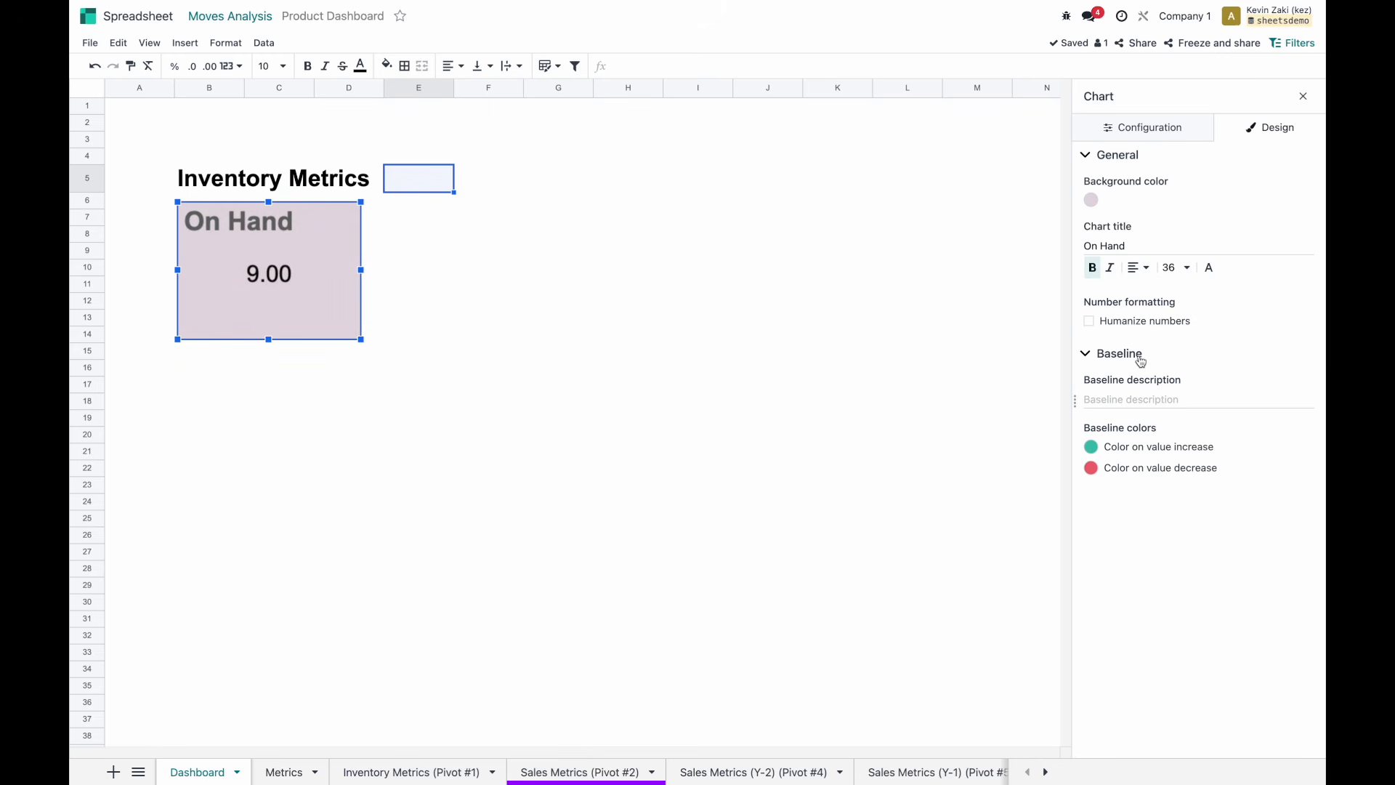
pyautogui.click(1127, 397)
# Link the On Hand scorecard to the Inventory/Reporting/Stock Odoo menu.
pyautogui.click(1137, 134)
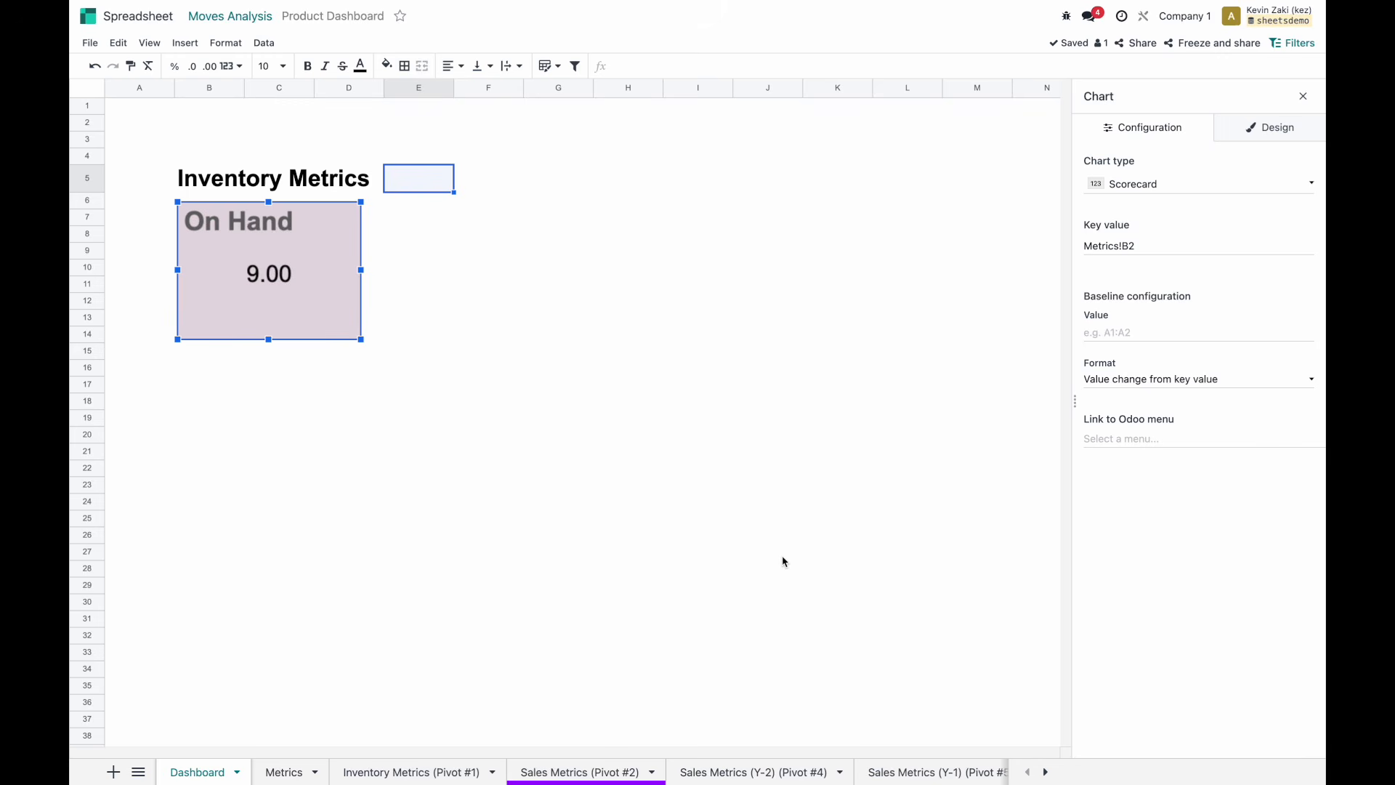
pyautogui.click(1136, 331)
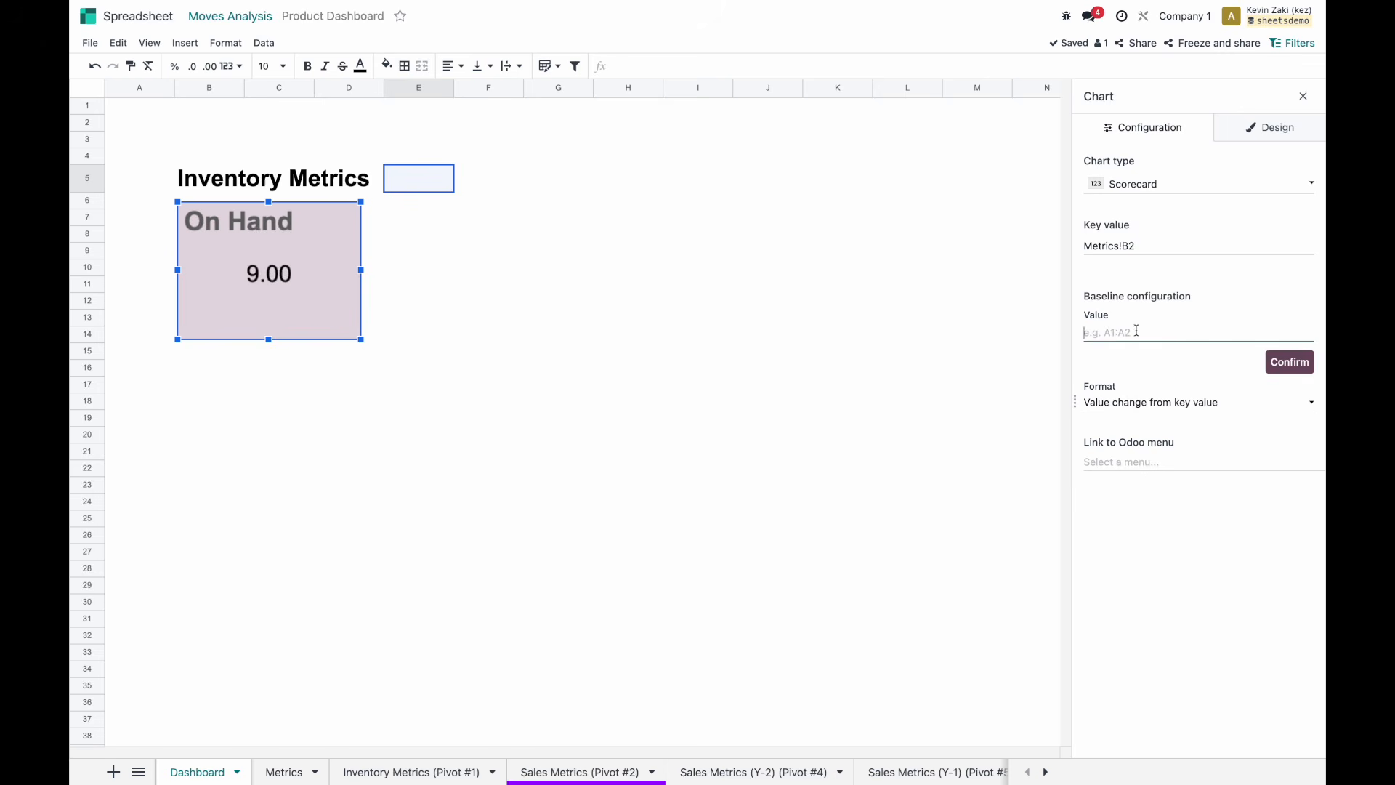
pyautogui.click(1123, 404)
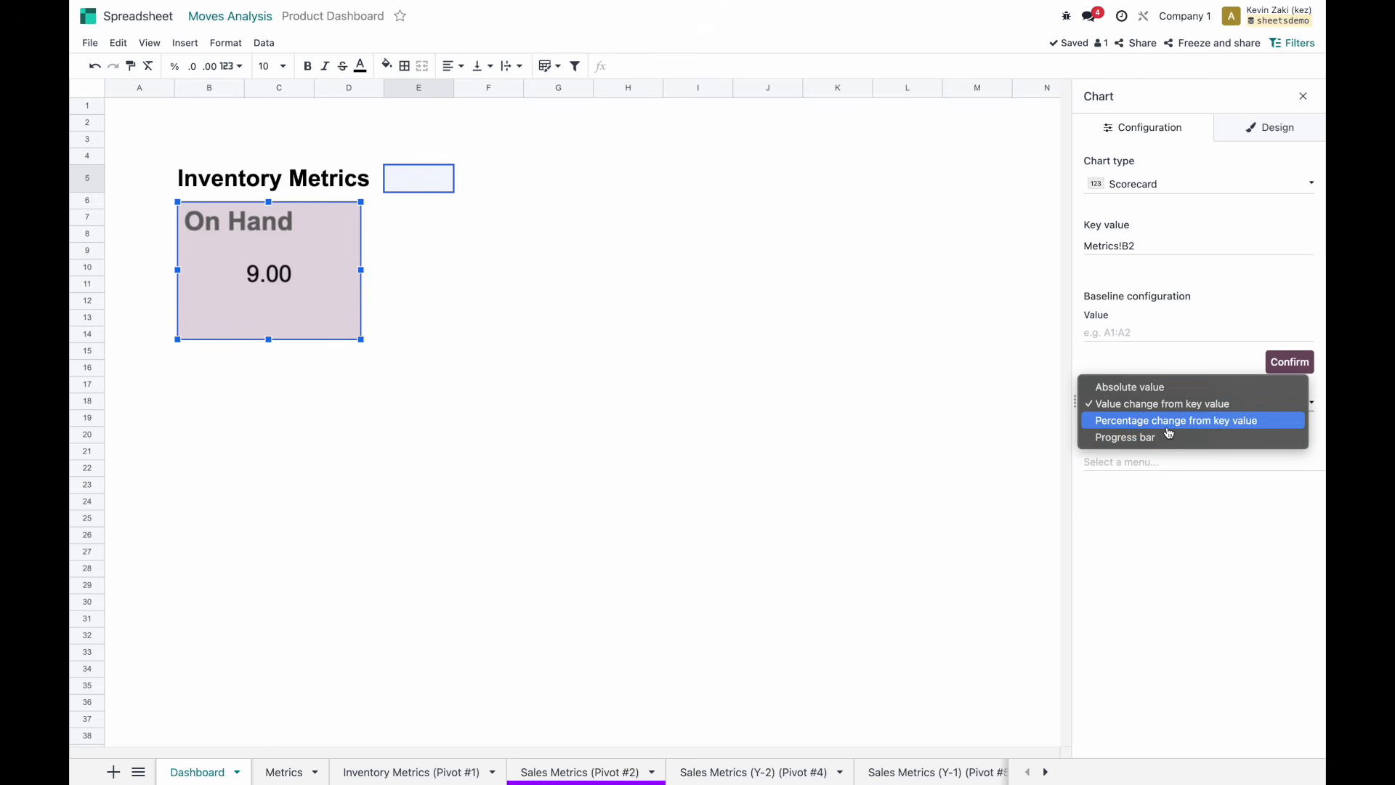
pyautogui.click(1154, 362)
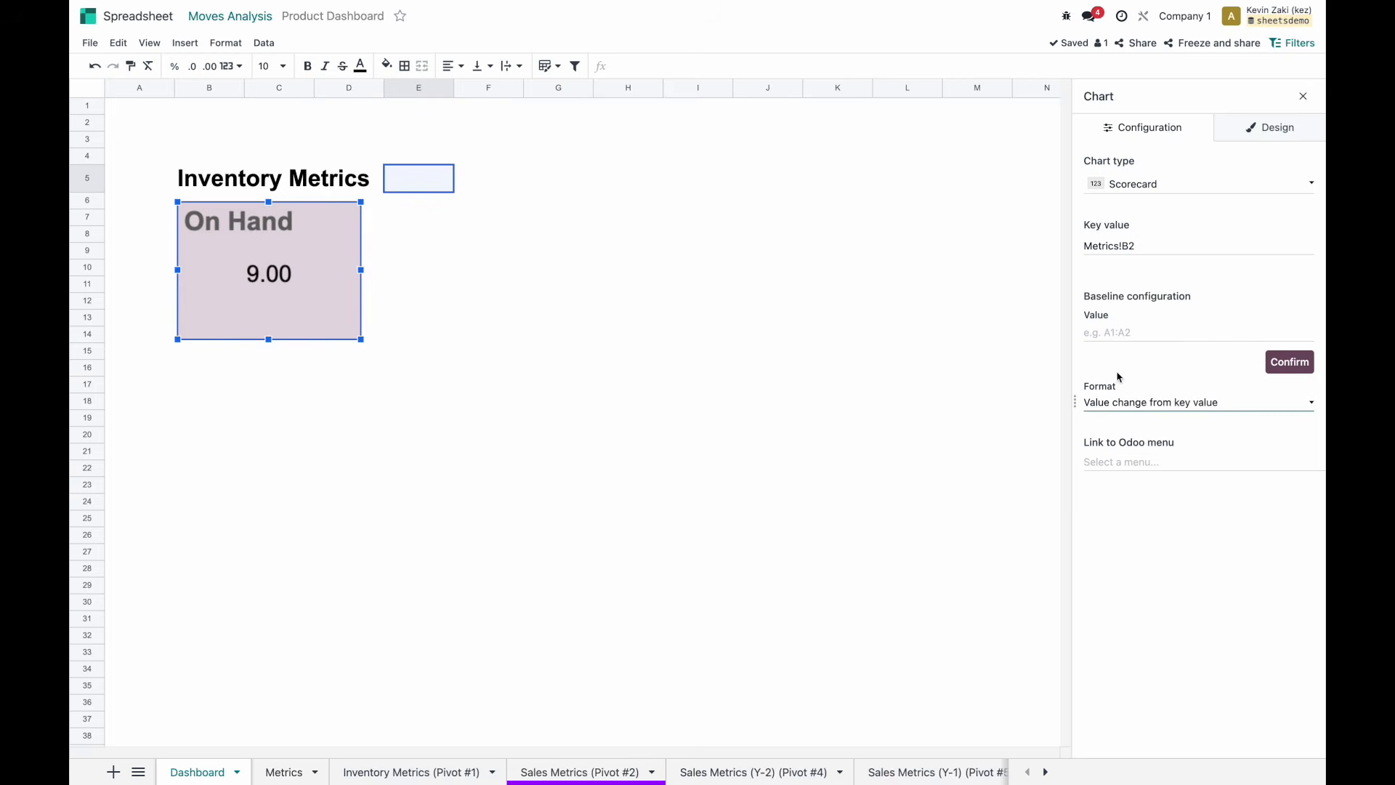
pyautogui.click(1143, 459)
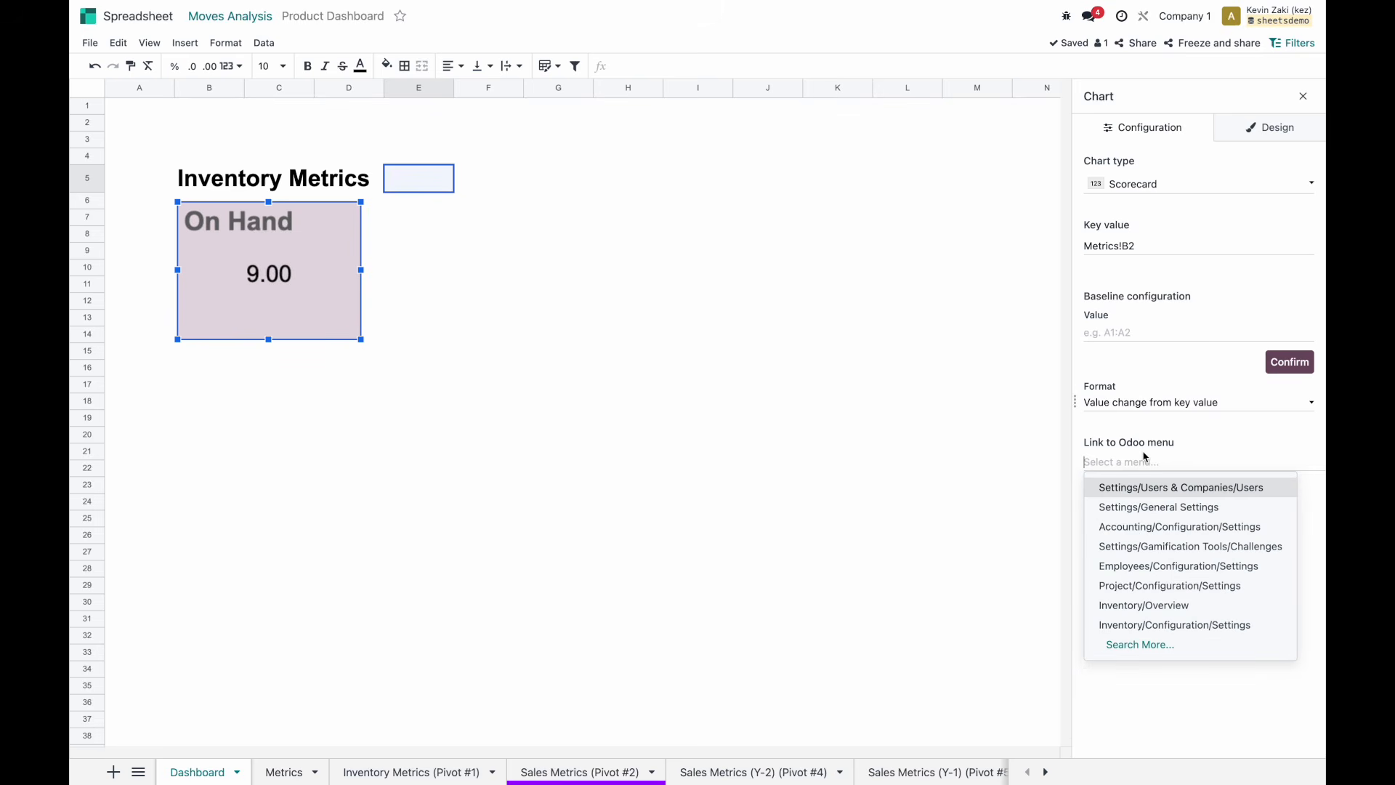
pyautogui.write('inve')
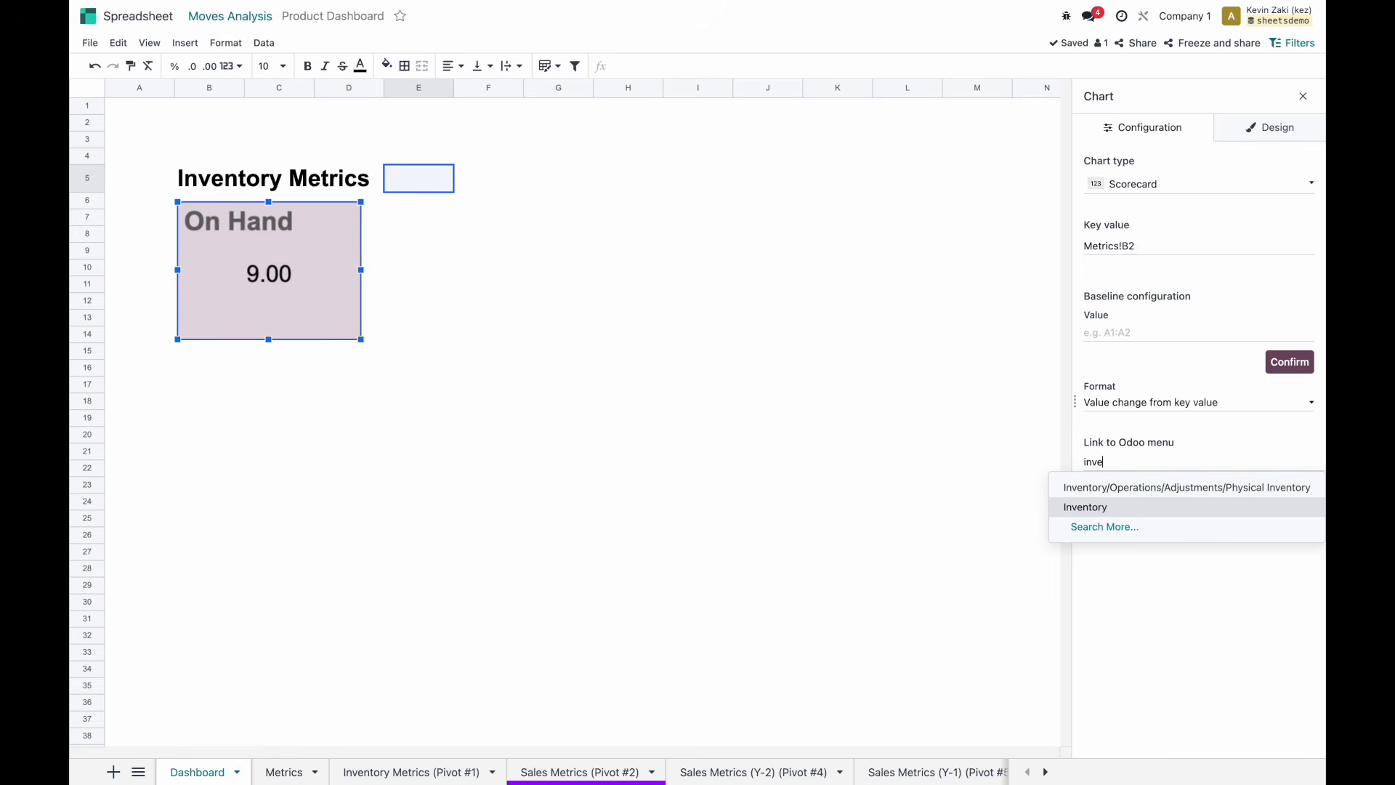
pyautogui.hotkey('ctrl', 'a')
pyautogui.write('stock')
pyautogui.click(1195, 483)
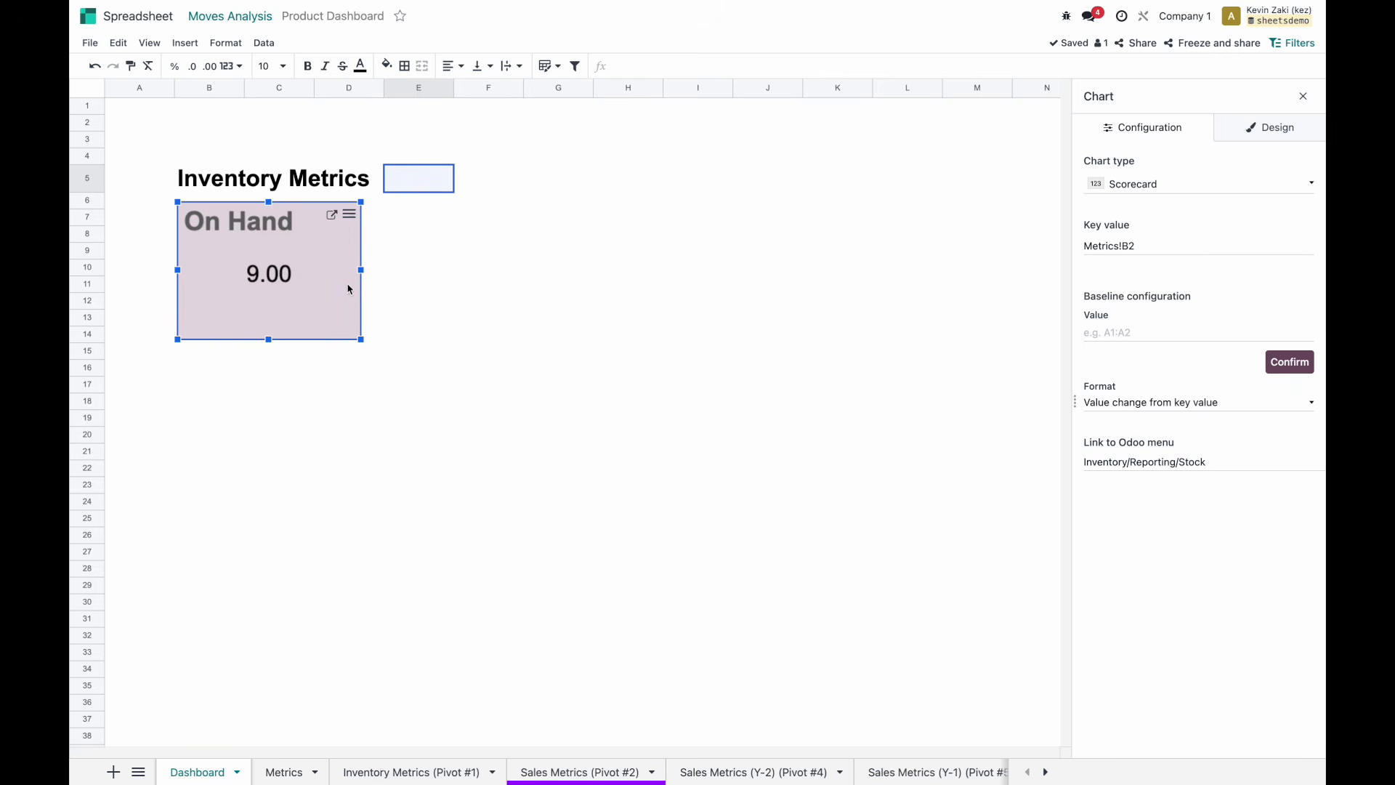
# Shrink the On Hand card further with font size 36 and leave its baseline value empty.
pyautogui.moveTo(361, 340); pyautogui.dragTo(332, 322)
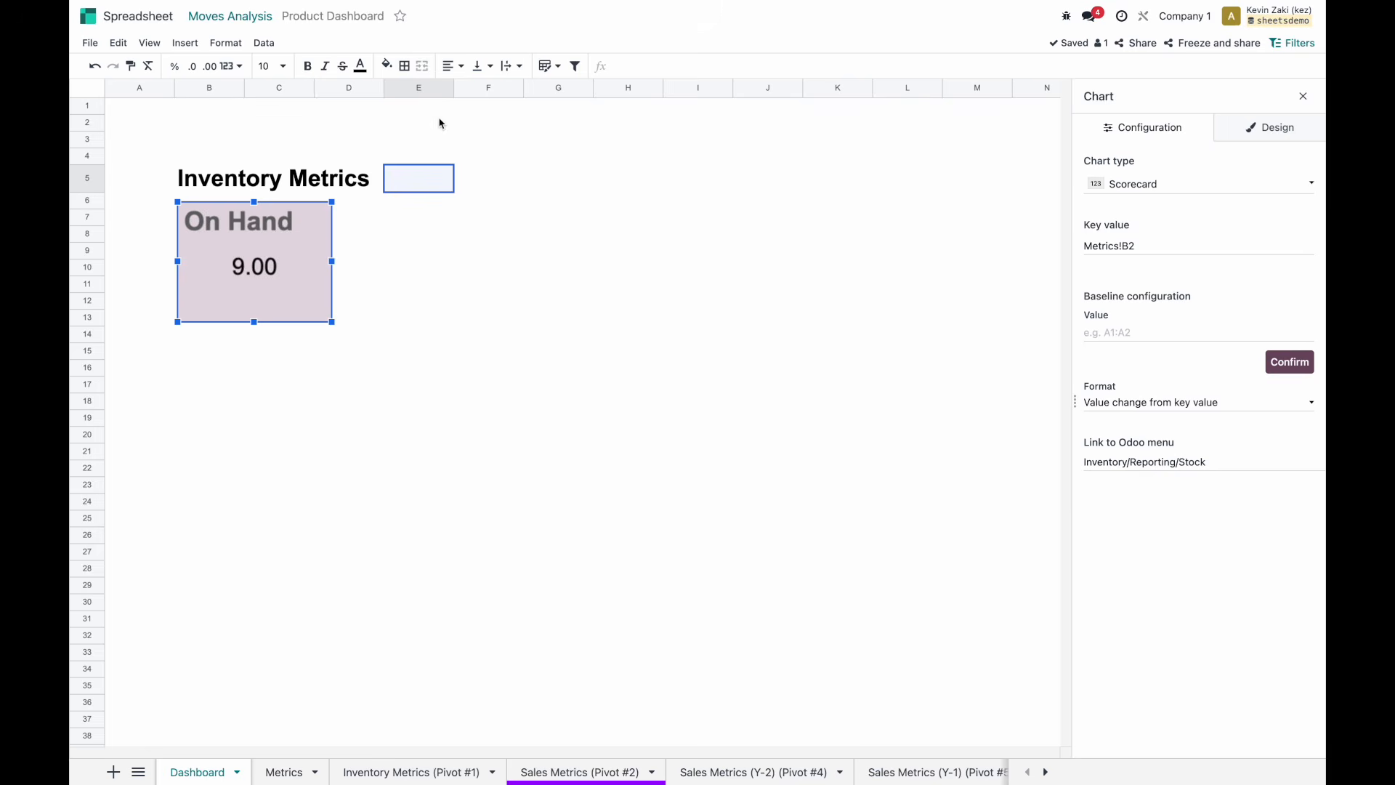
pyautogui.click(272, 65)
pyautogui.click(276, 321)
pyautogui.click(370, 265)
pyautogui.click(432, 212)
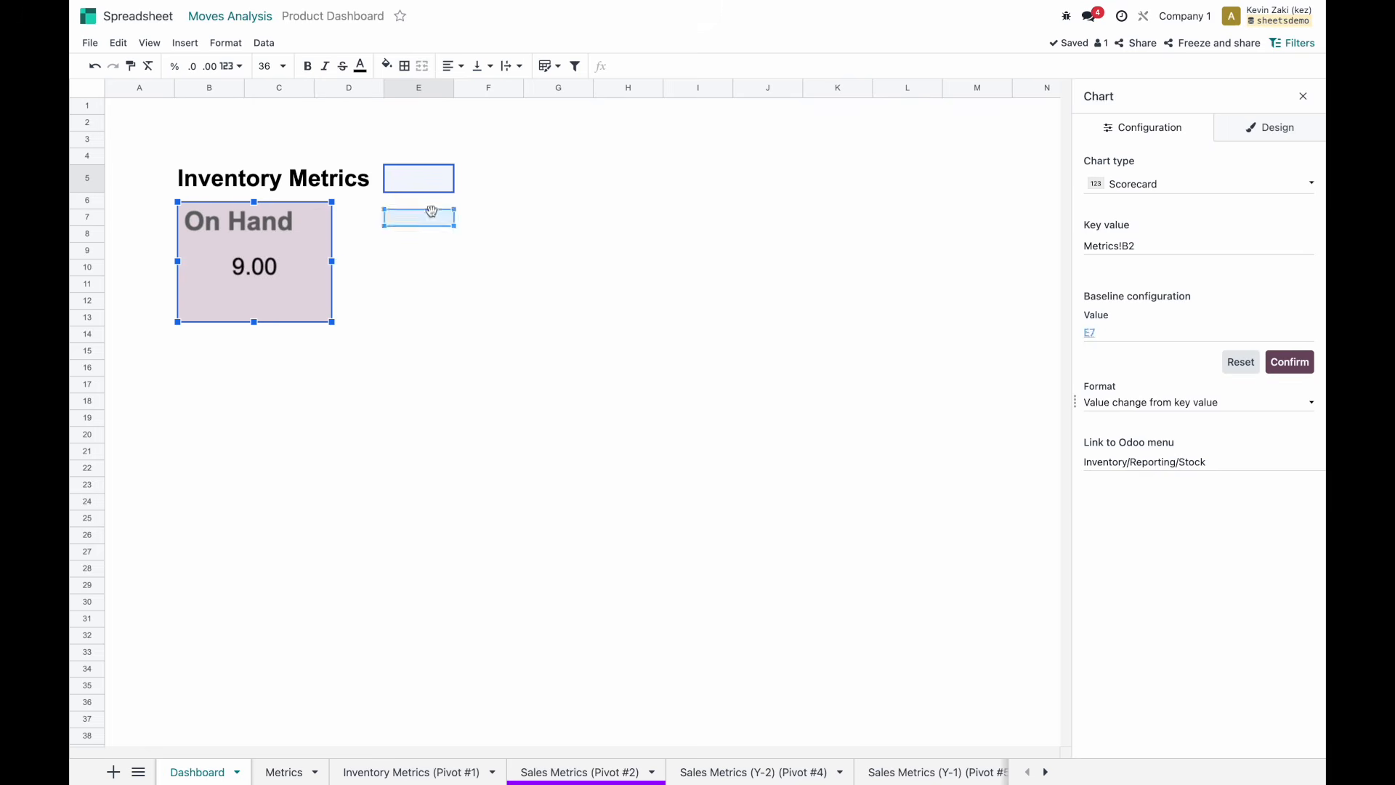
pyautogui.click(1240, 362)
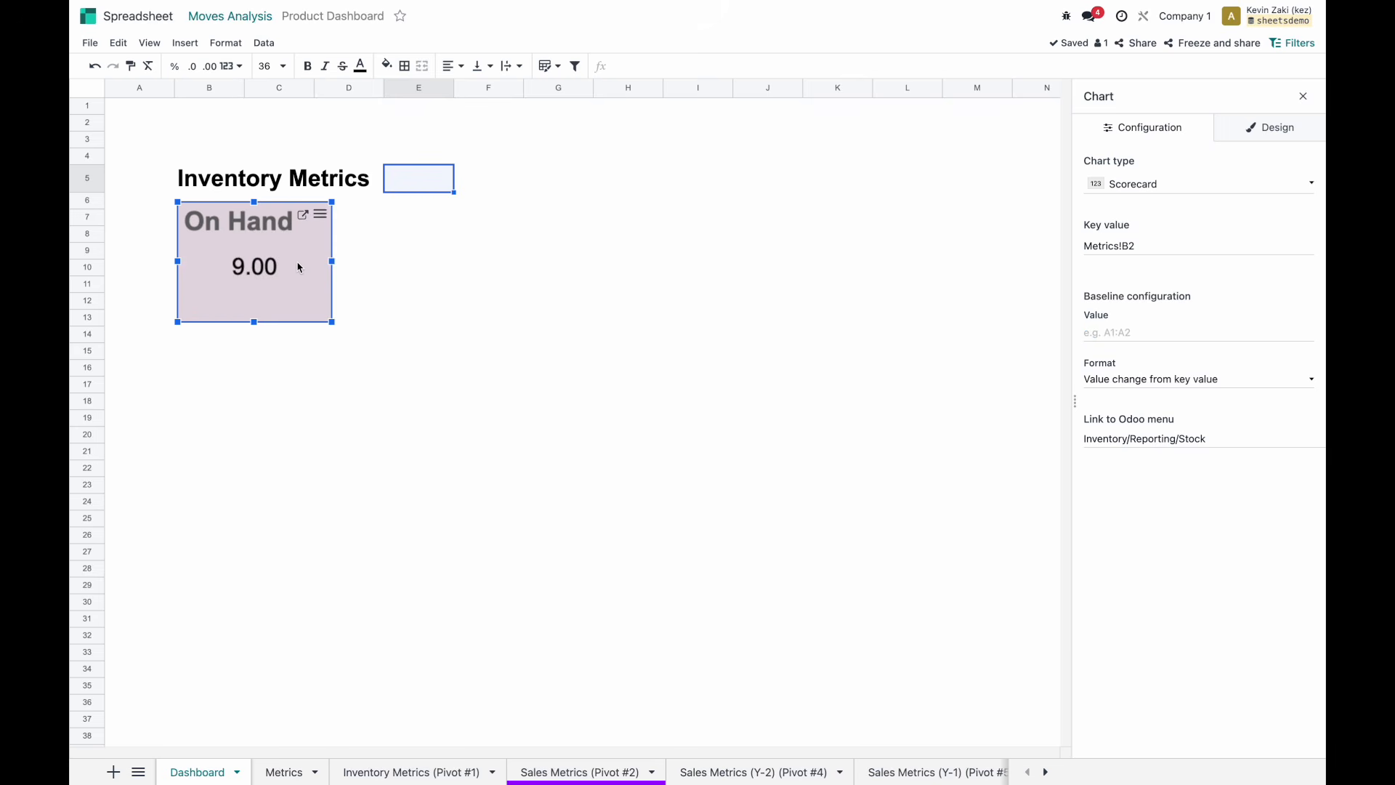
pyautogui.hotkey('ctrl', 'Left')
pyautogui.hotkey('ctrl', 'Right')
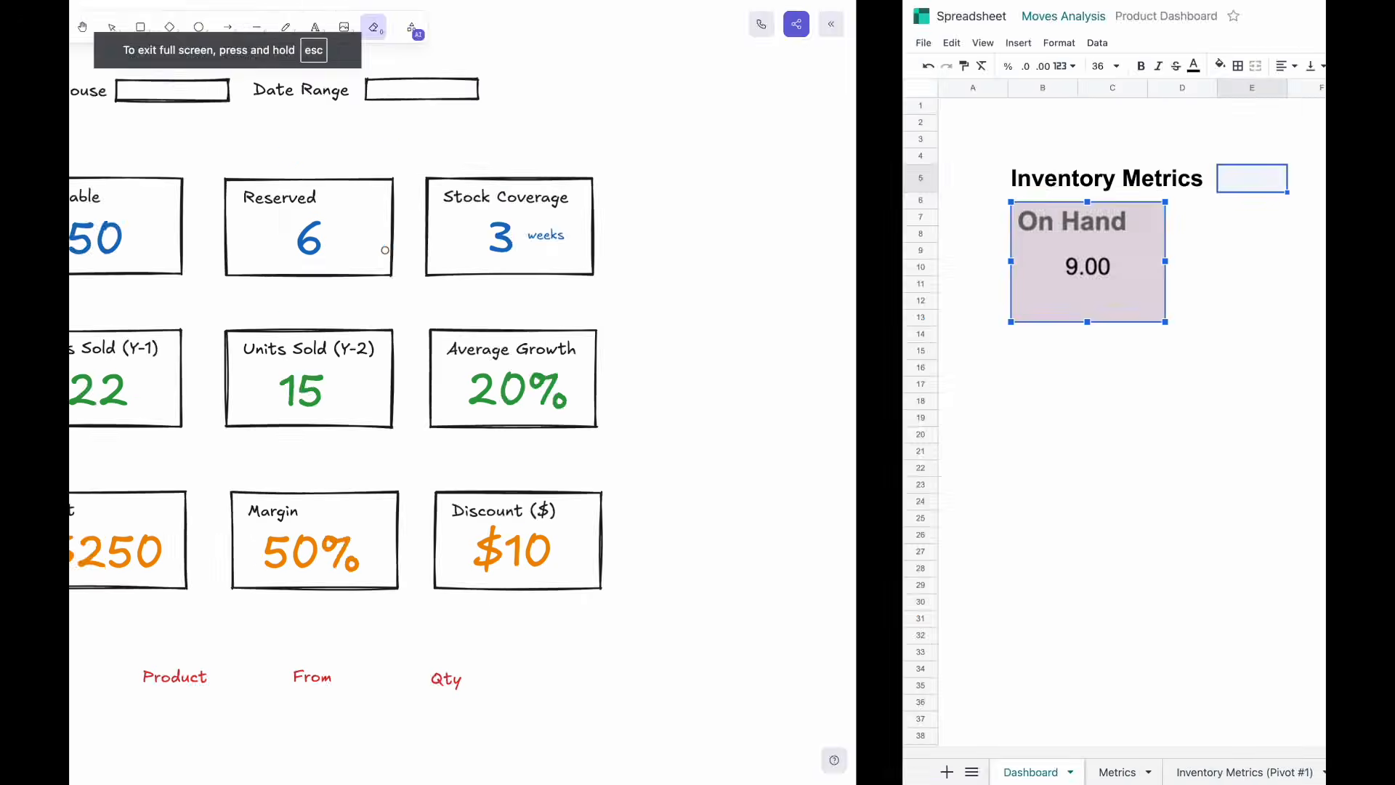
pyautogui.moveTo(320, 255); pyautogui.dragTo(320, 257)
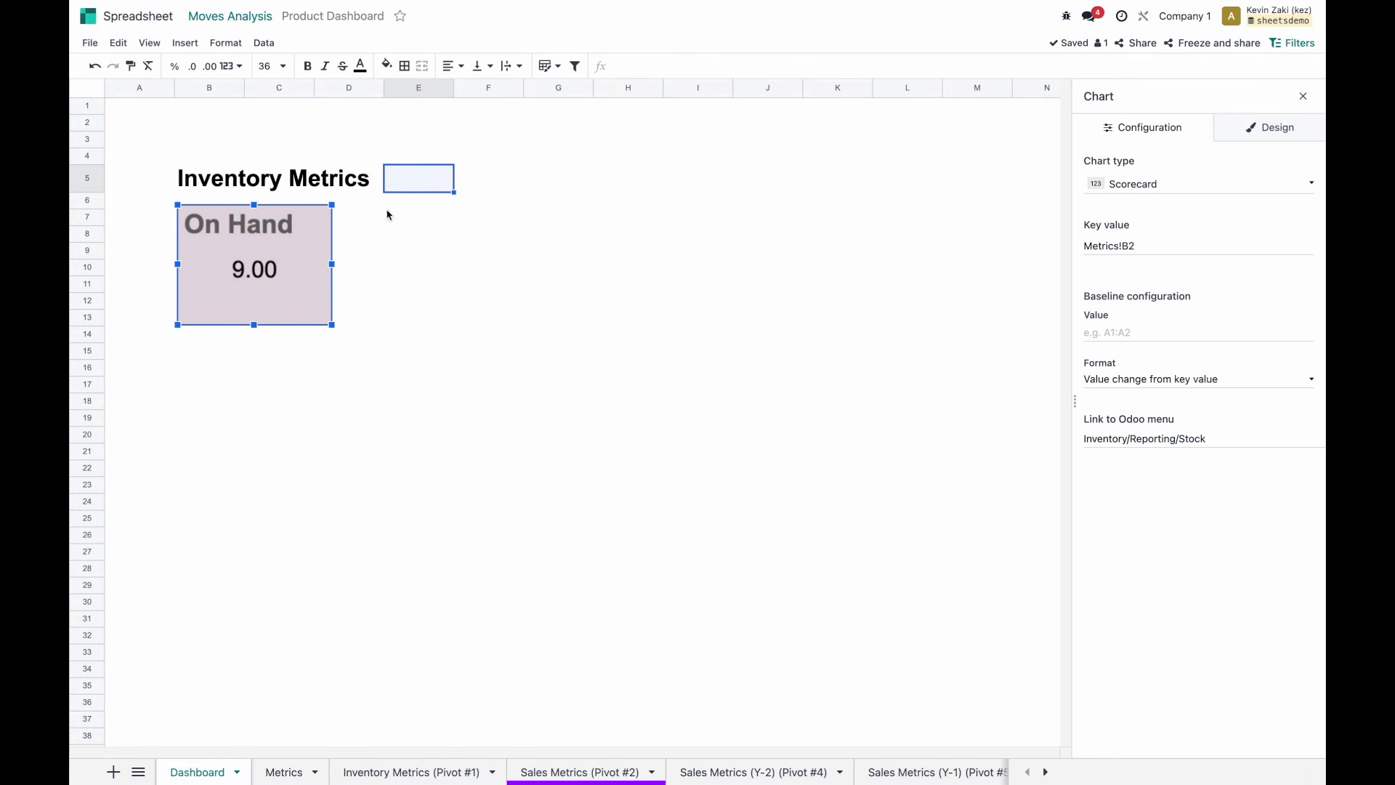
pyautogui.click(324, 212)
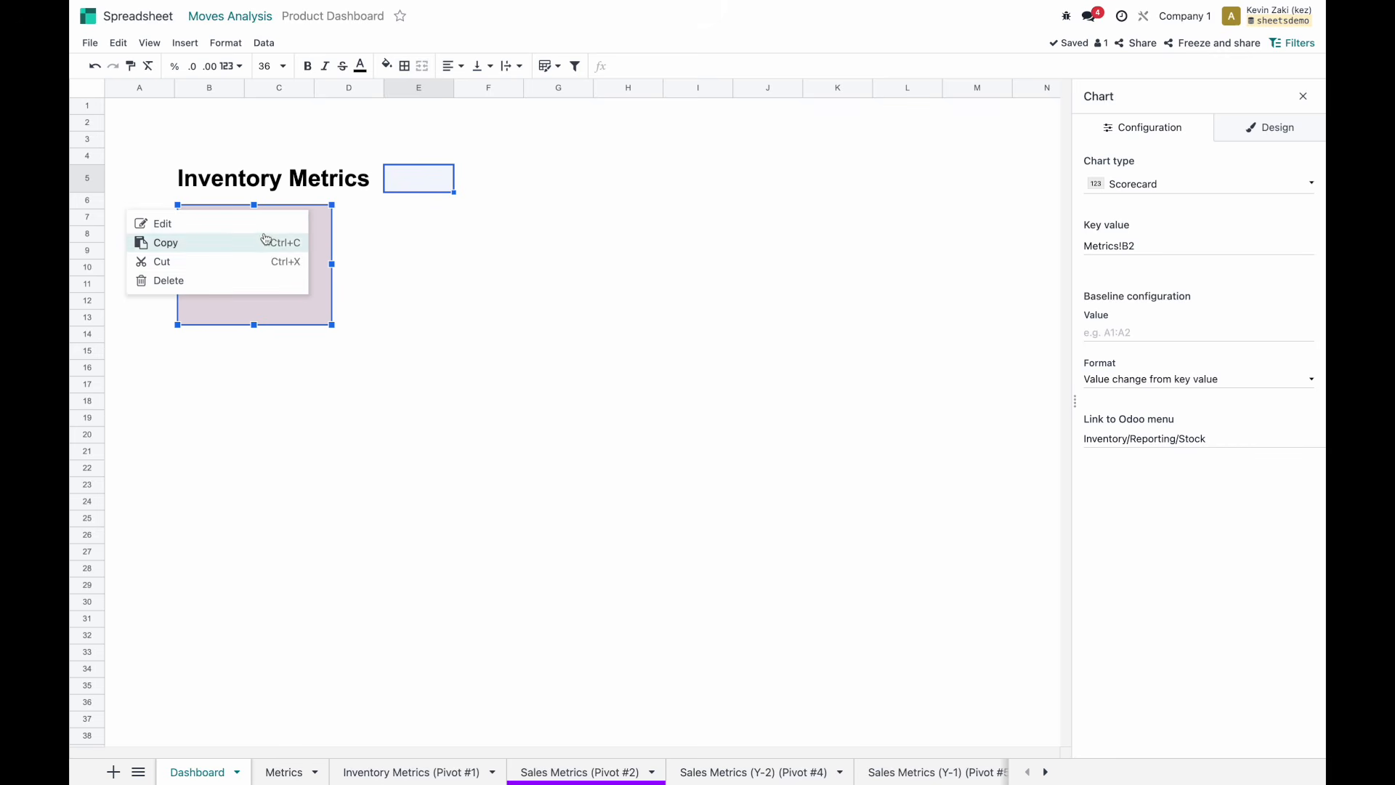
# Paste a copy of the On Hand scorecard beside it and retitle it Available.
pyautogui.click(265, 241)
pyautogui.click(408, 221)
pyautogui.hotkey('ctrl', 'v')
pyautogui.moveTo(414, 235); pyautogui.dragTo(393, 231)
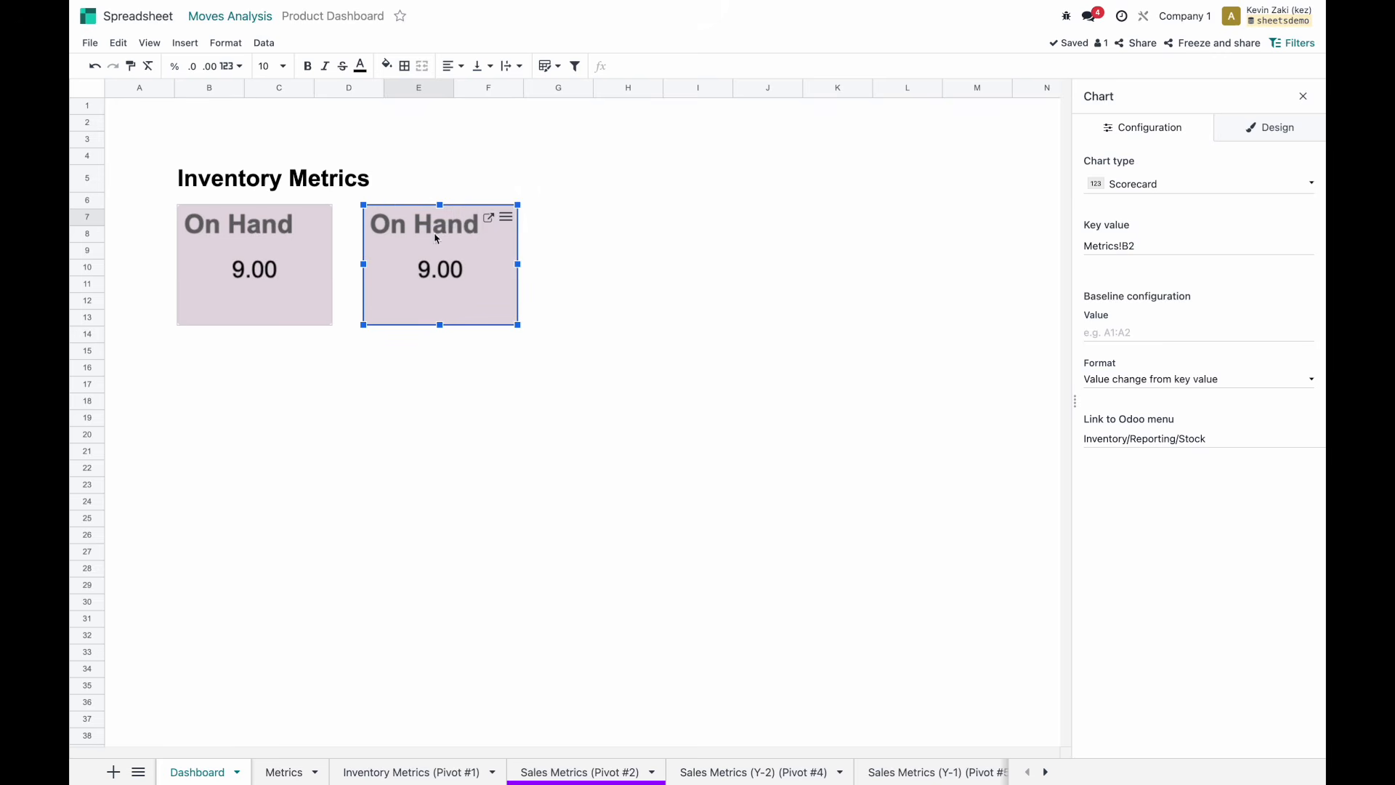
pyautogui.click(1294, 136)
pyautogui.click(1137, 245)
pyautogui.hotkey('ctrl', 'a')
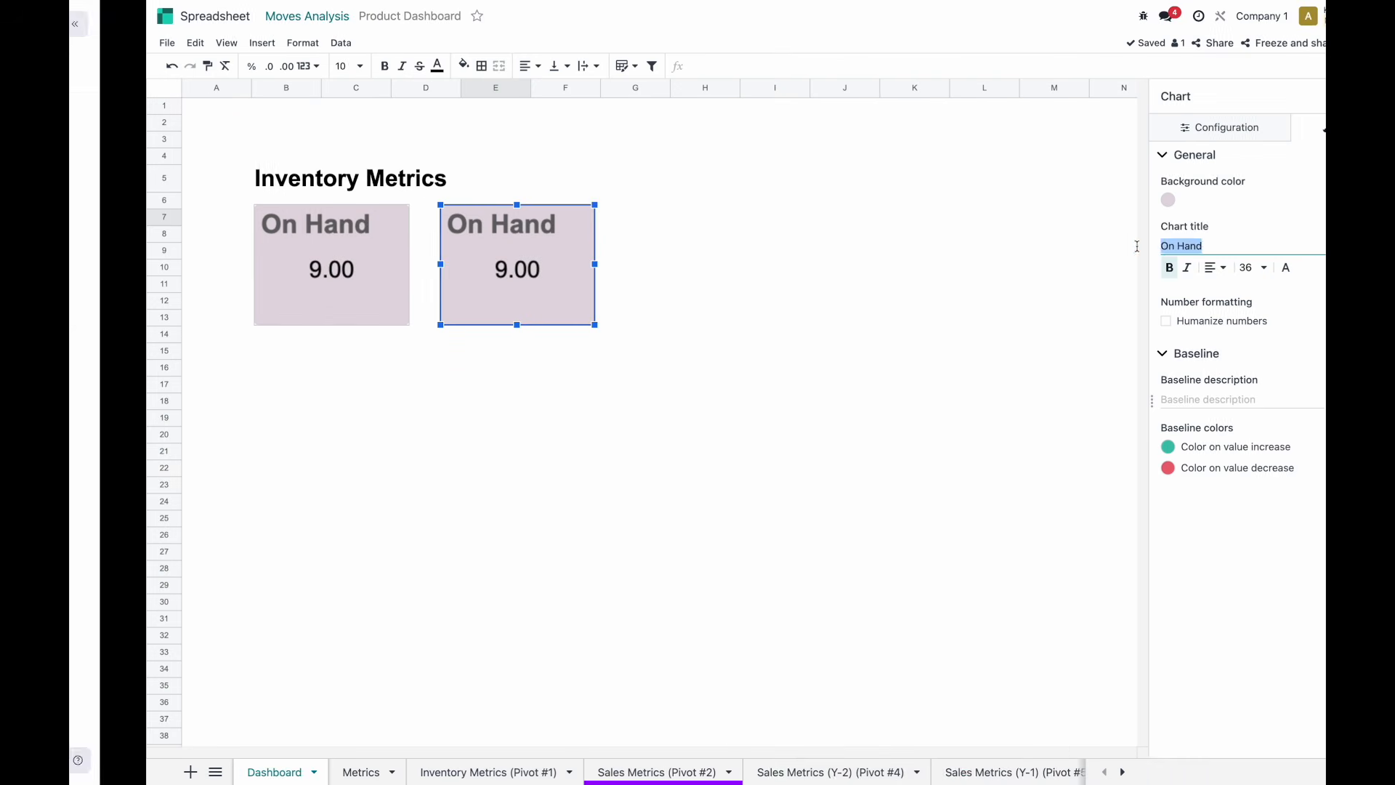
pyautogui.write('Available')
# Change the Available card's key value to Metrics!B3 and return to the Dashboard.
pyautogui.click(1131, 122)
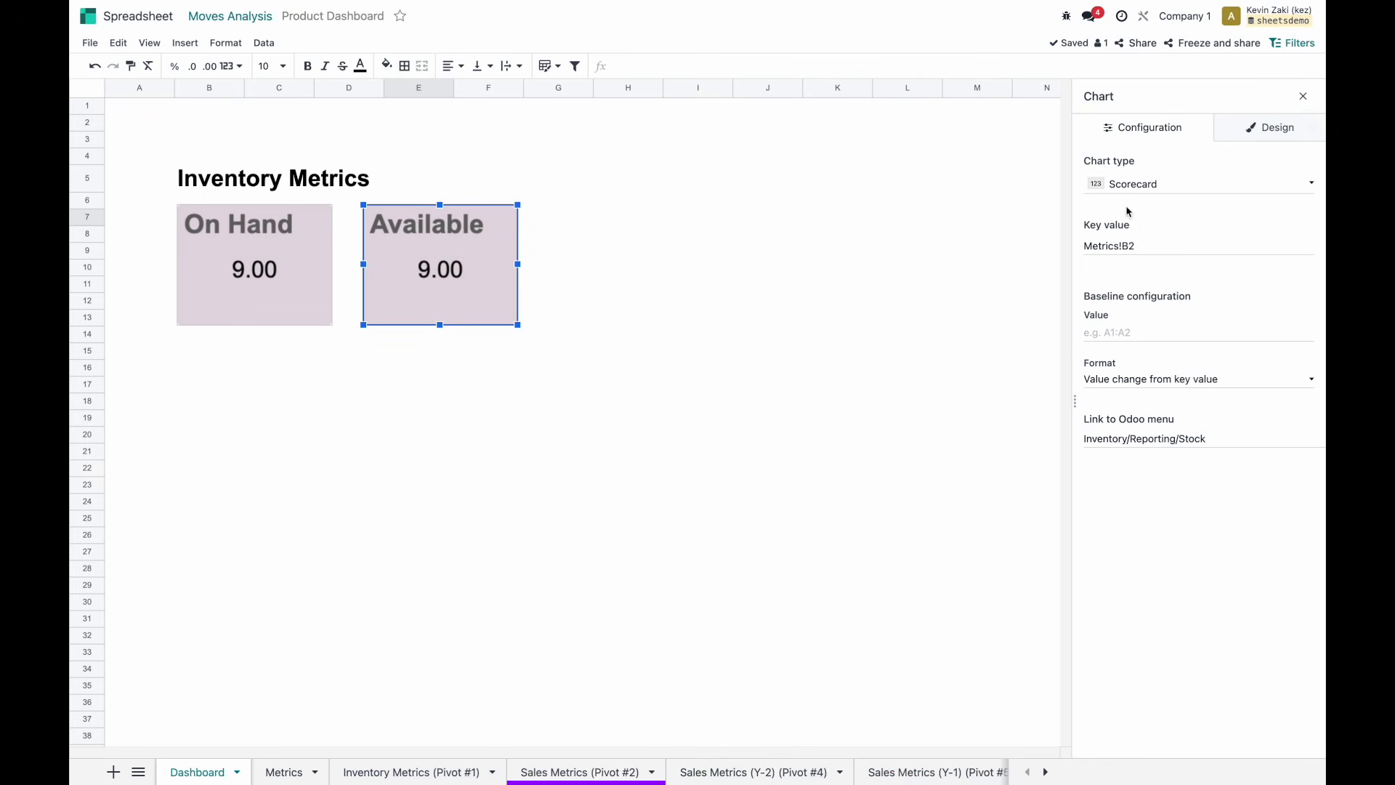
pyautogui.click(283, 772)
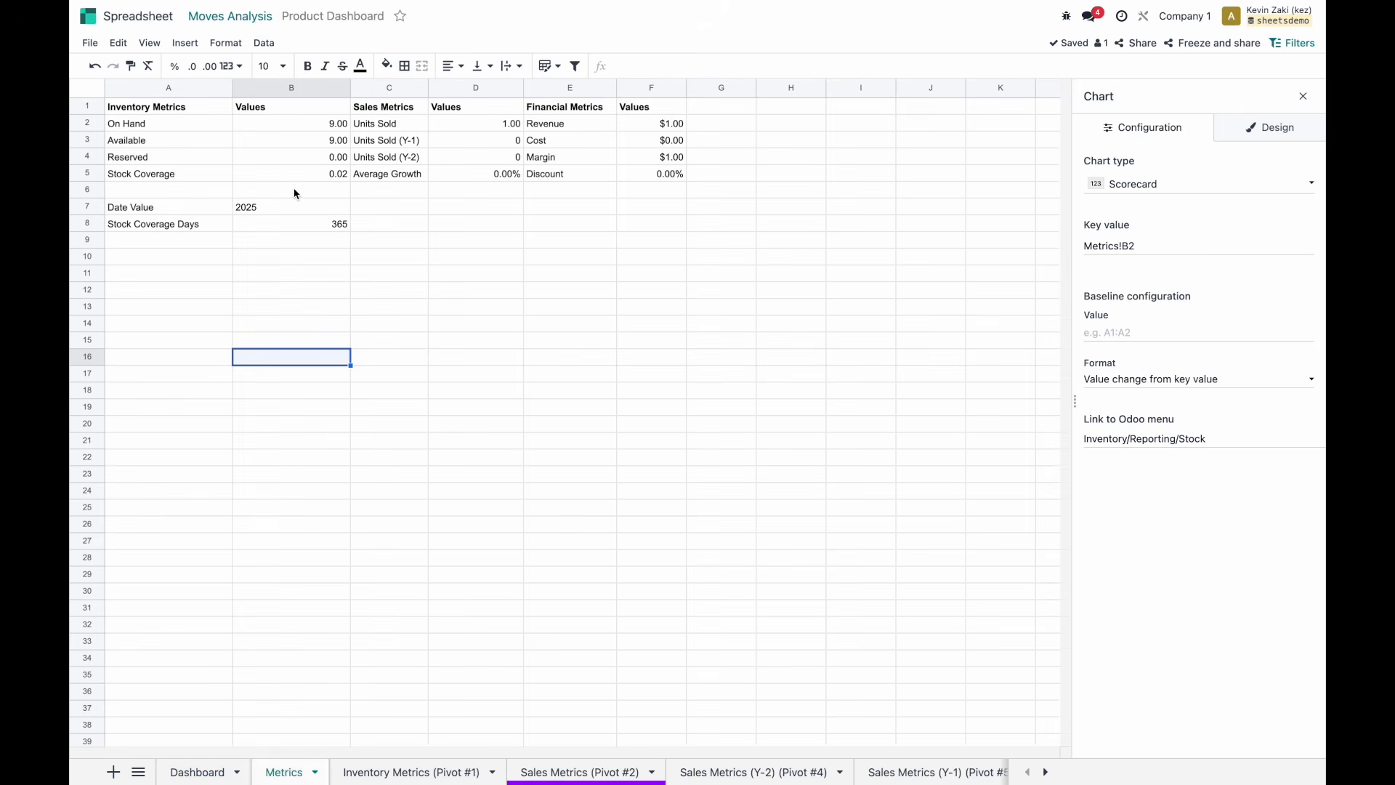
pyautogui.click(1173, 244)
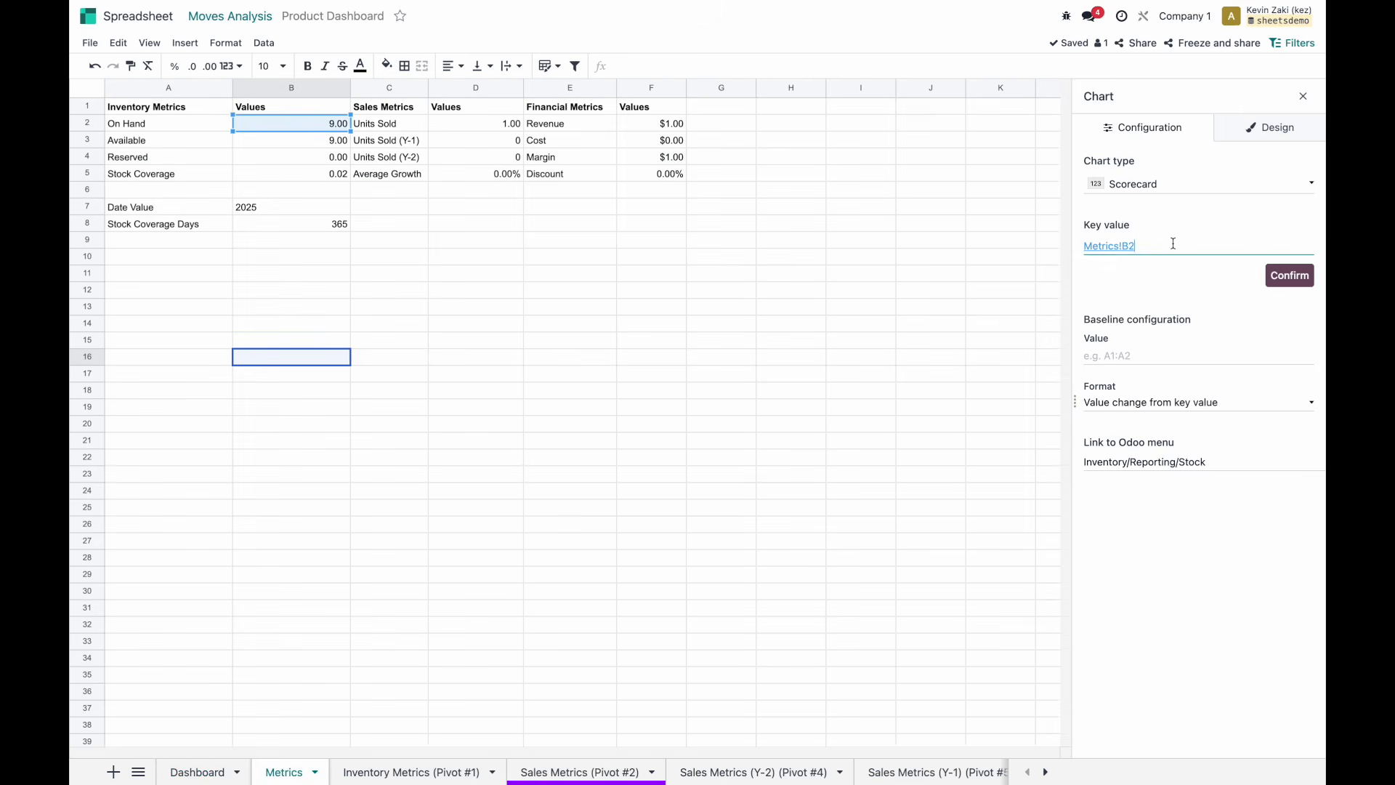
pyautogui.press('BackSpace')
pyautogui.write('3')
pyautogui.click(1284, 274)
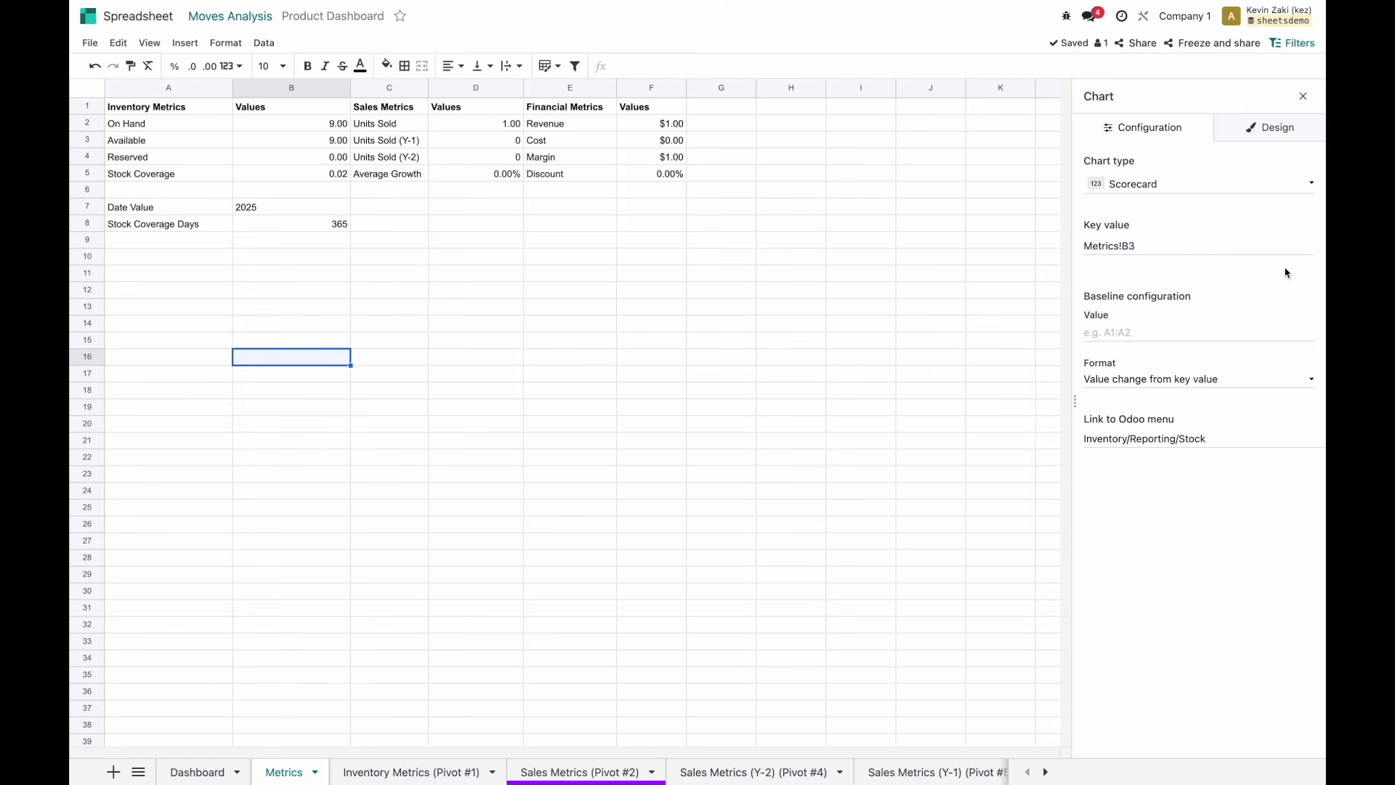
pyautogui.click(197, 771)
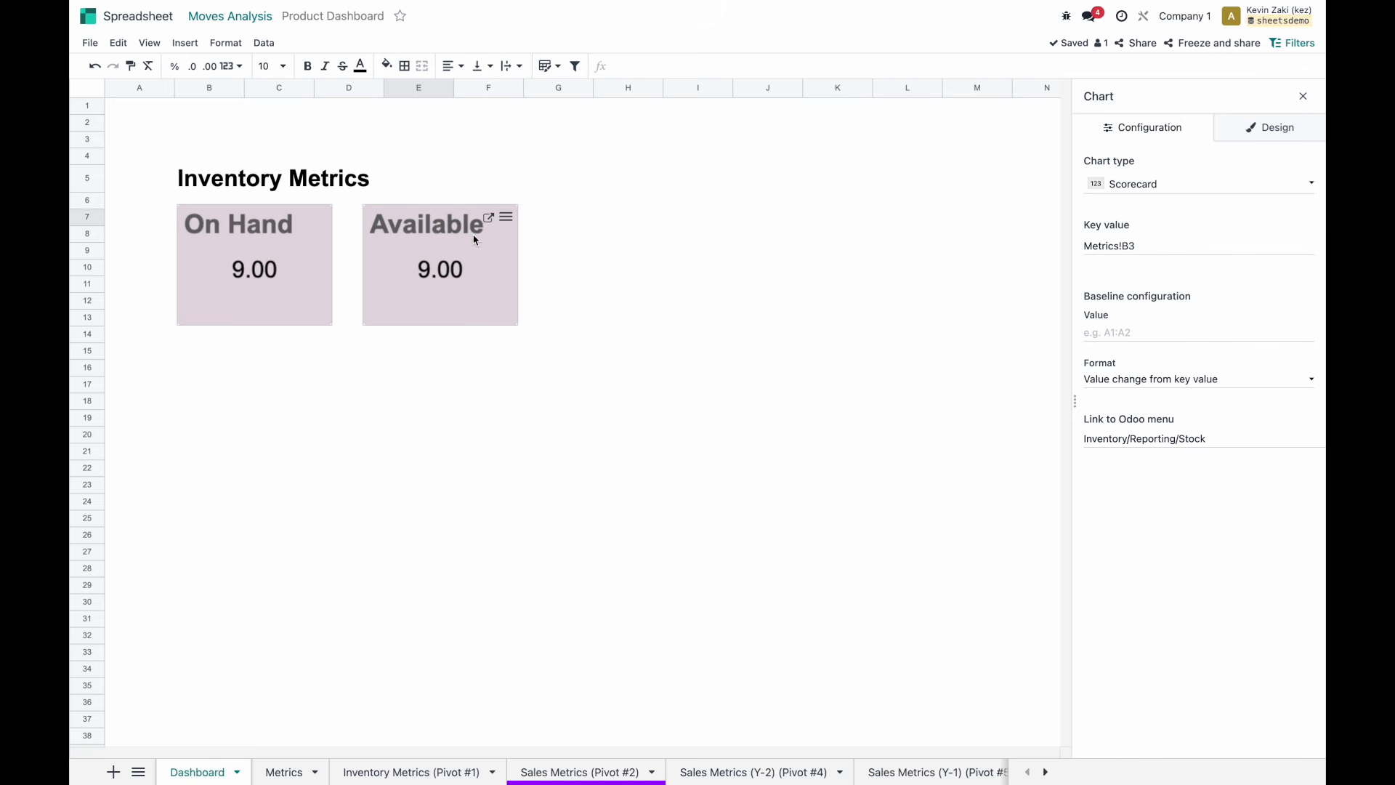
pyautogui.click(495, 256)
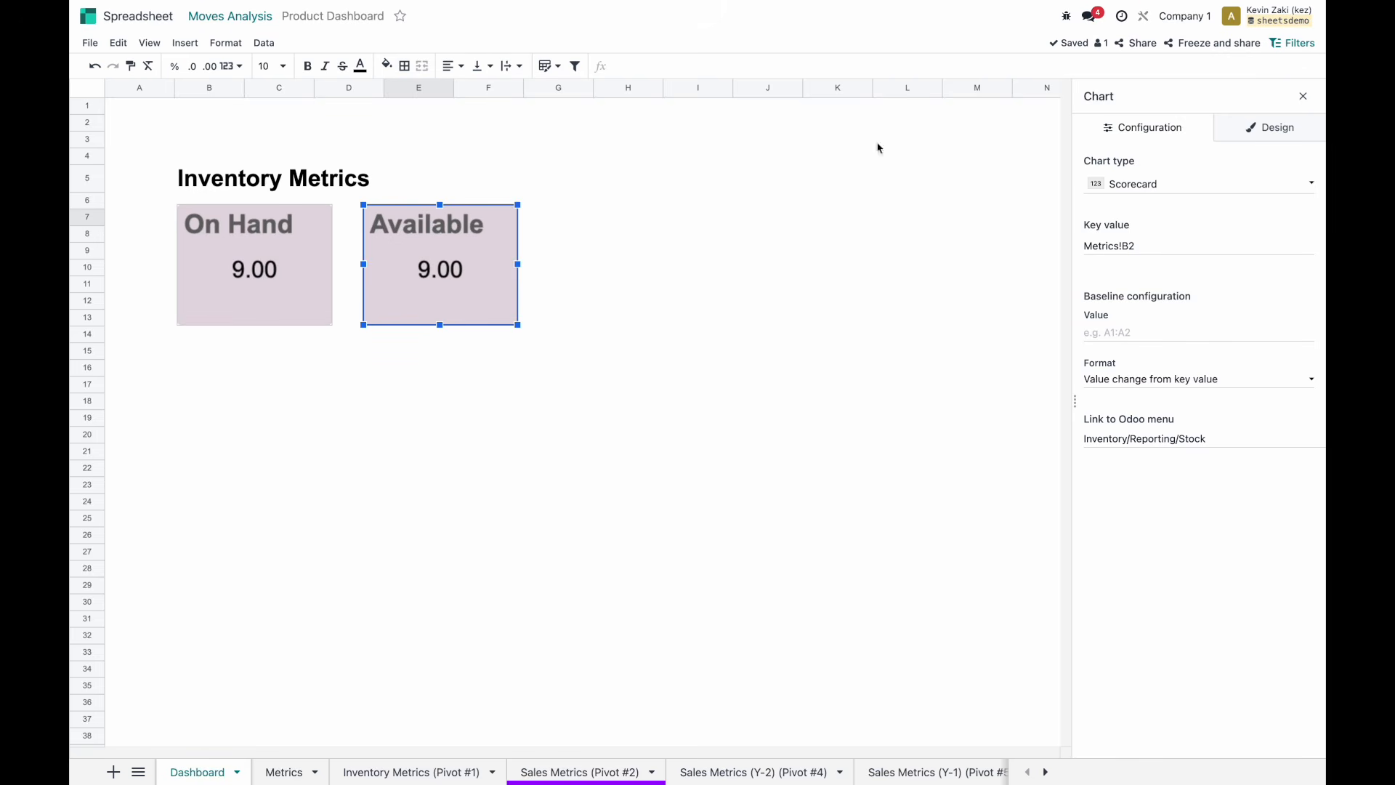
# Give both the Available and On Hand scorecards light blue-grey backgrounds and black titles.
pyautogui.click(1248, 128)
pyautogui.click(1091, 199)
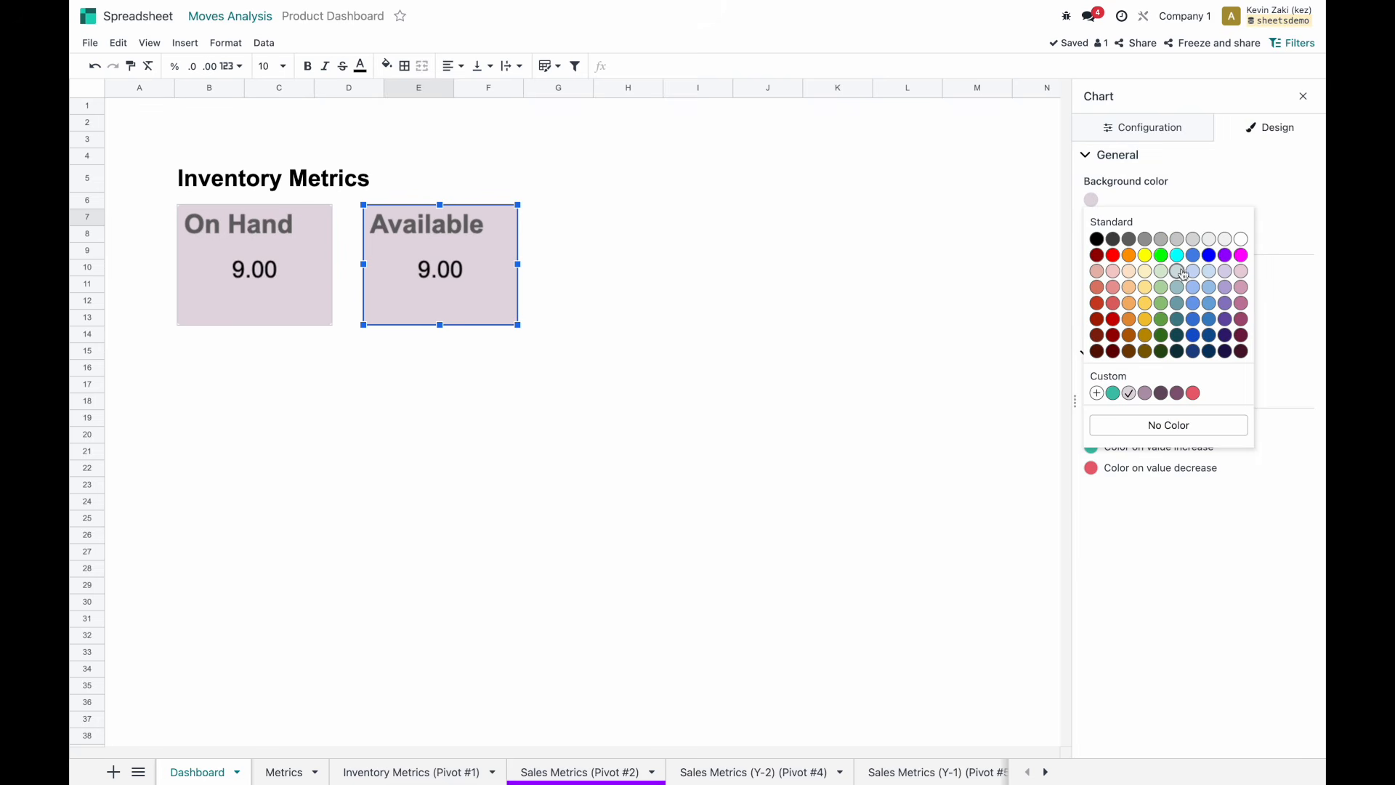
pyautogui.click(1177, 271)
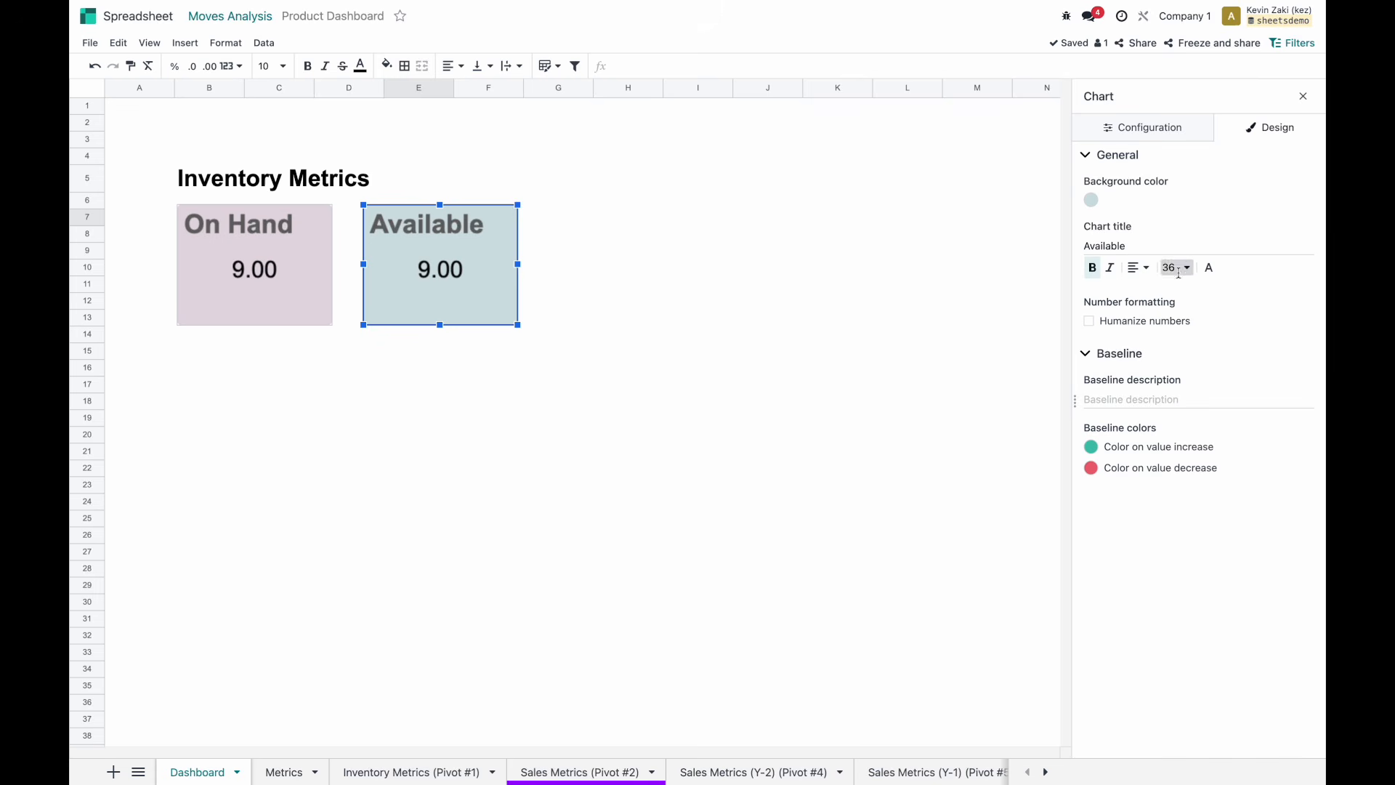
pyautogui.click(1209, 269)
pyautogui.click(1204, 305)
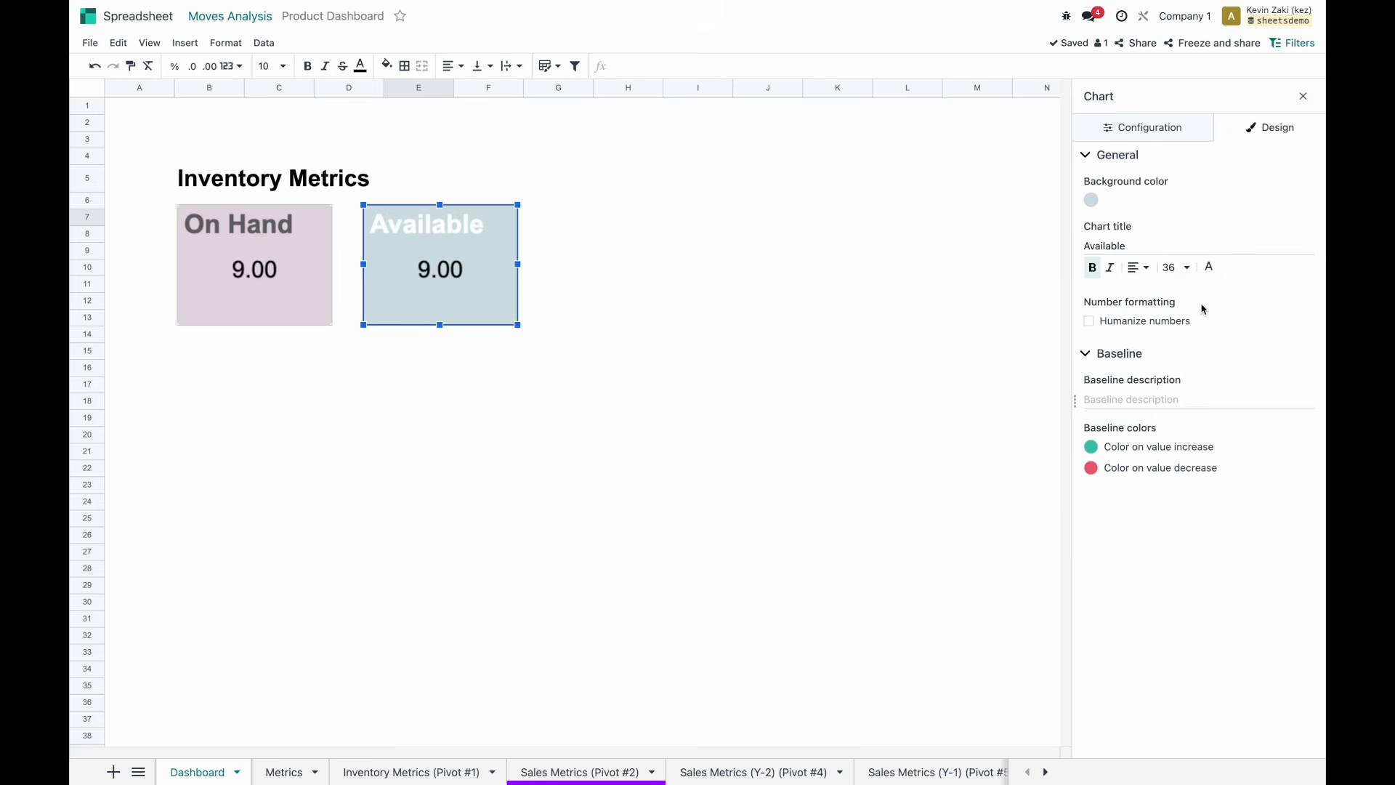
pyautogui.click(1209, 269)
pyautogui.click(1053, 303)
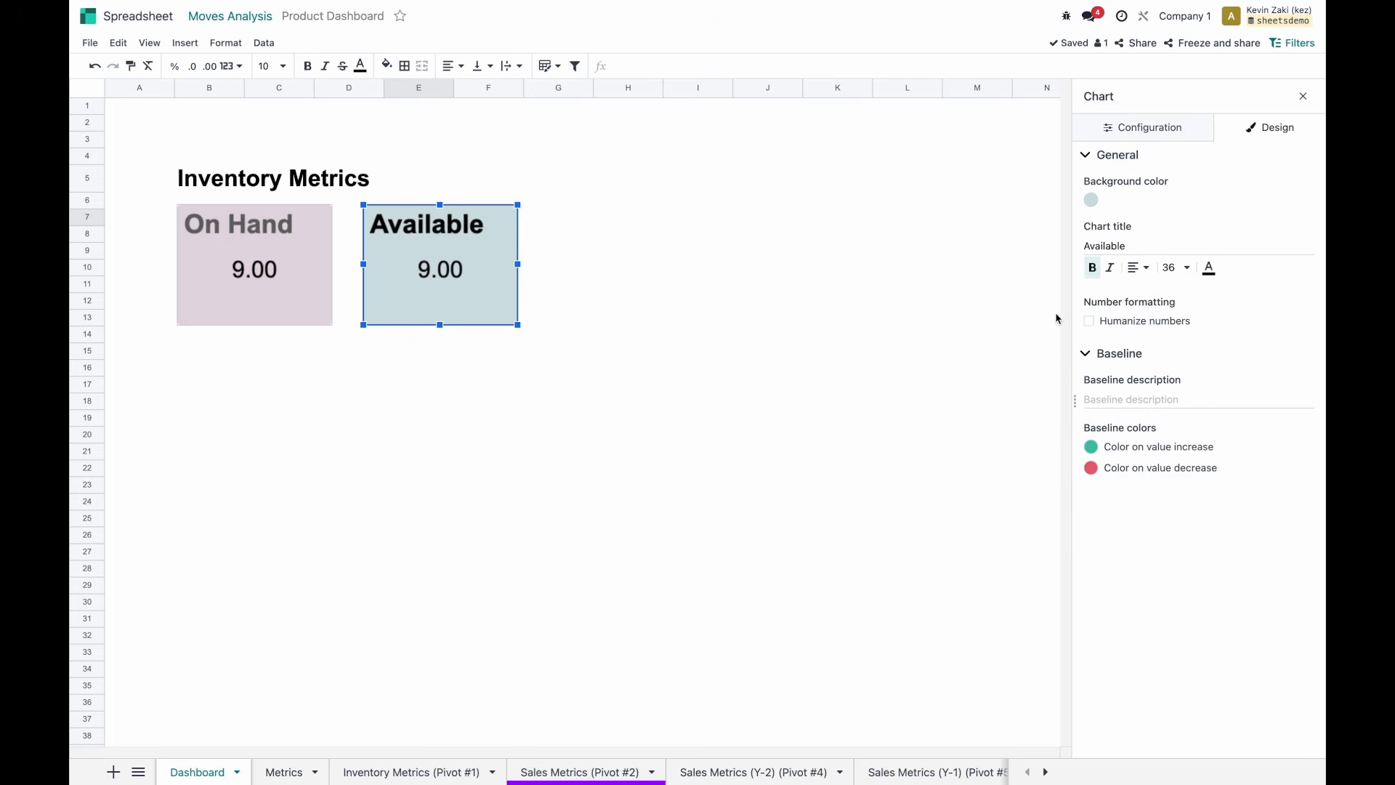
pyautogui.click(285, 262)
pyautogui.click(1208, 268)
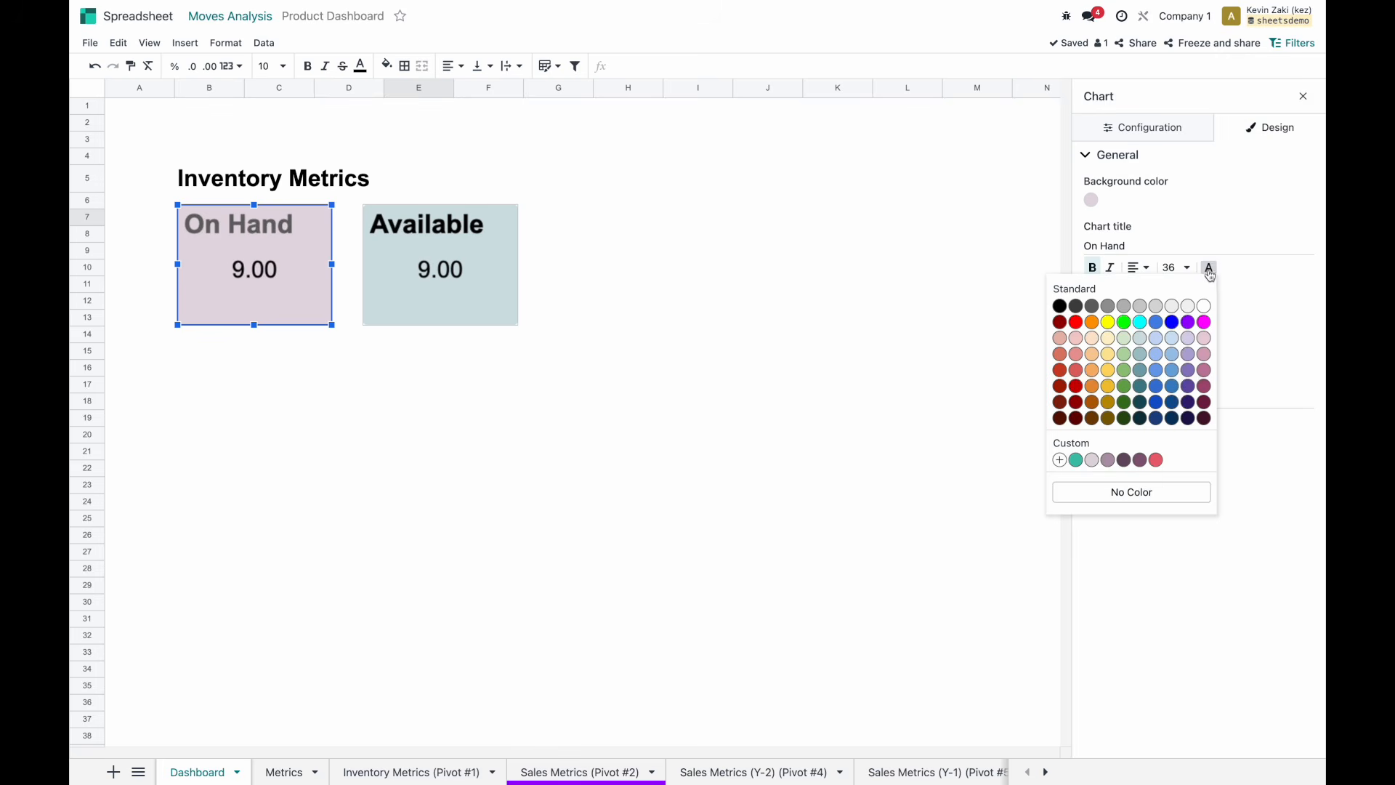
pyautogui.click(1060, 306)
pyautogui.click(1099, 201)
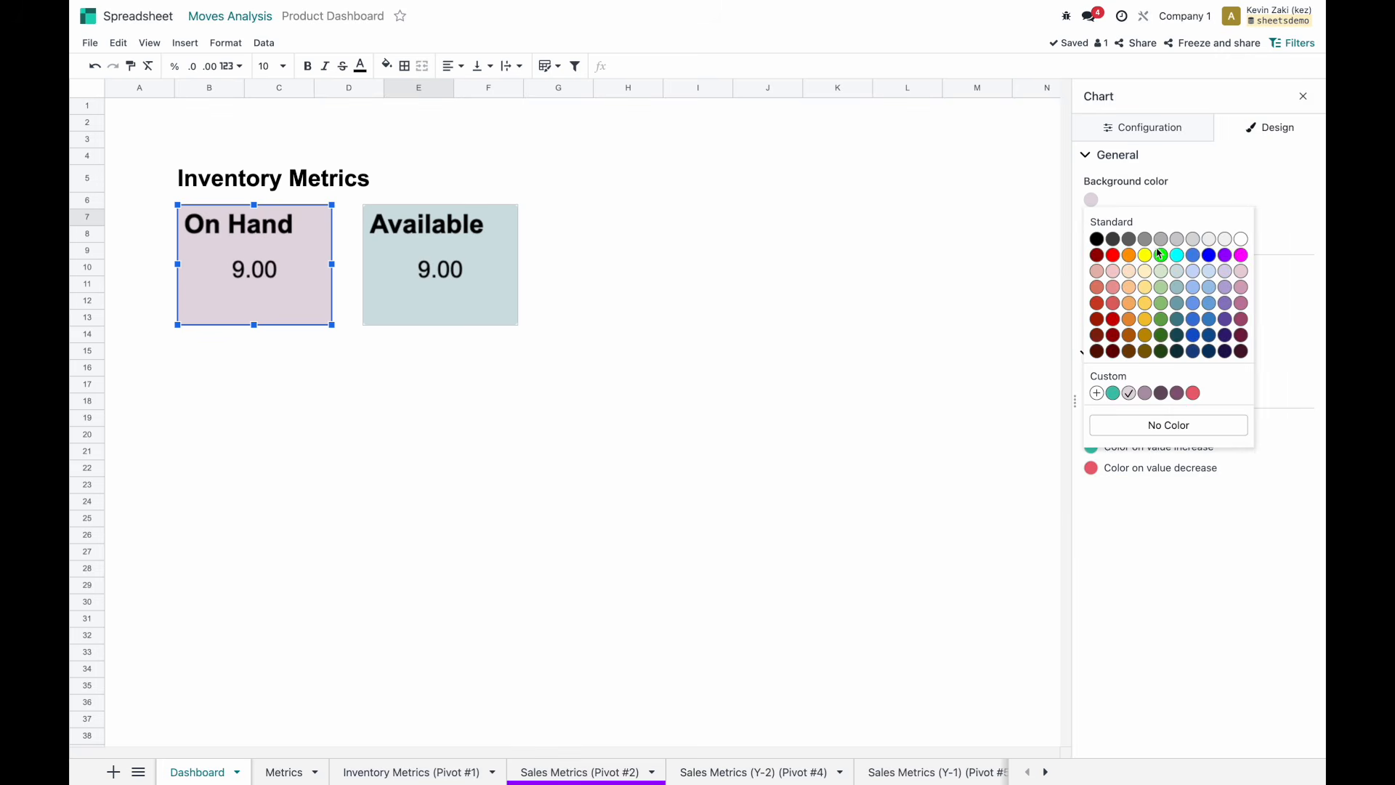
pyautogui.click(1177, 270)
# Centre both scorecard titles and widen the Available card so its title fits.
pyautogui.click(661, 240)
pyautogui.click(439, 280)
pyautogui.click(1138, 267)
pyautogui.click(1116, 293)
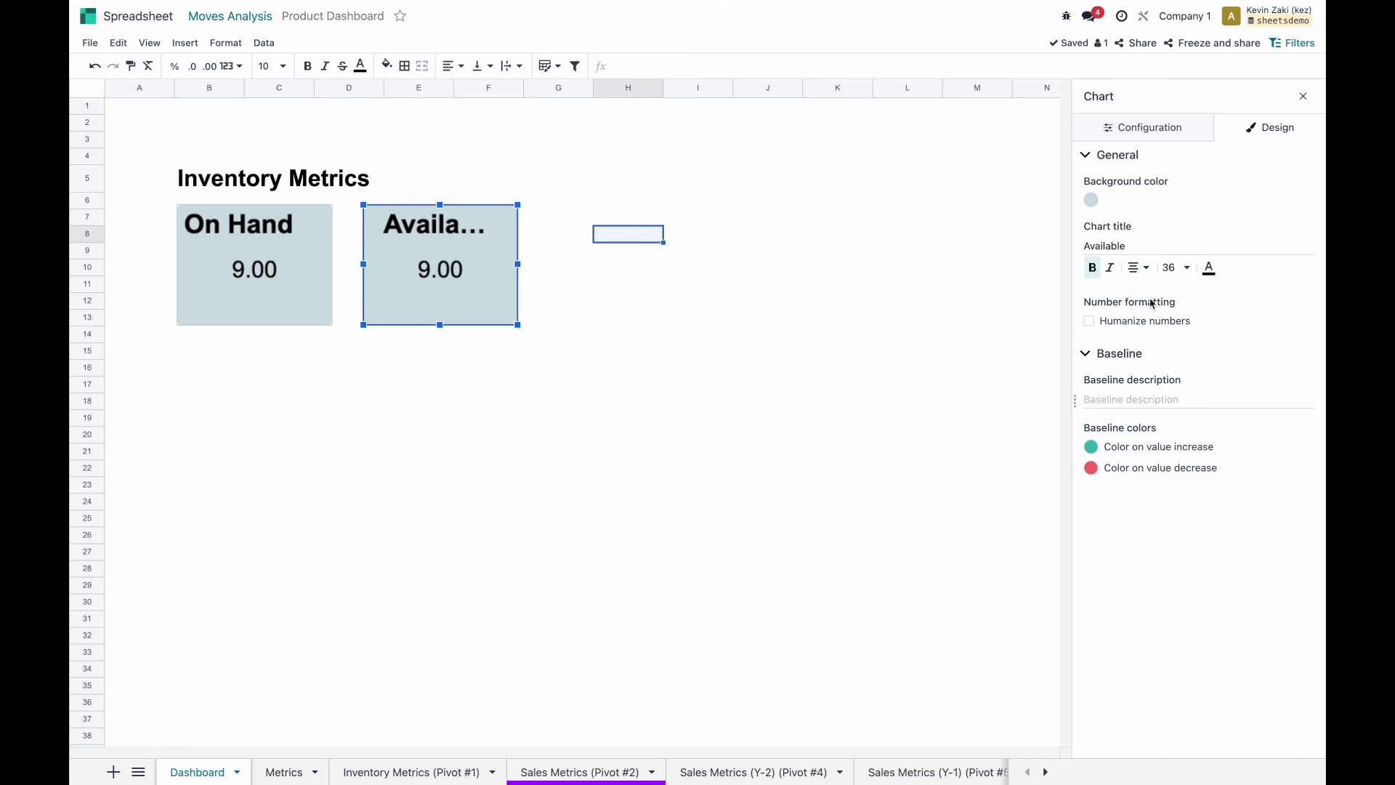
pyautogui.moveTo(518, 265); pyautogui.dragTo(540, 264)
pyautogui.click(275, 276)
pyautogui.click(1138, 268)
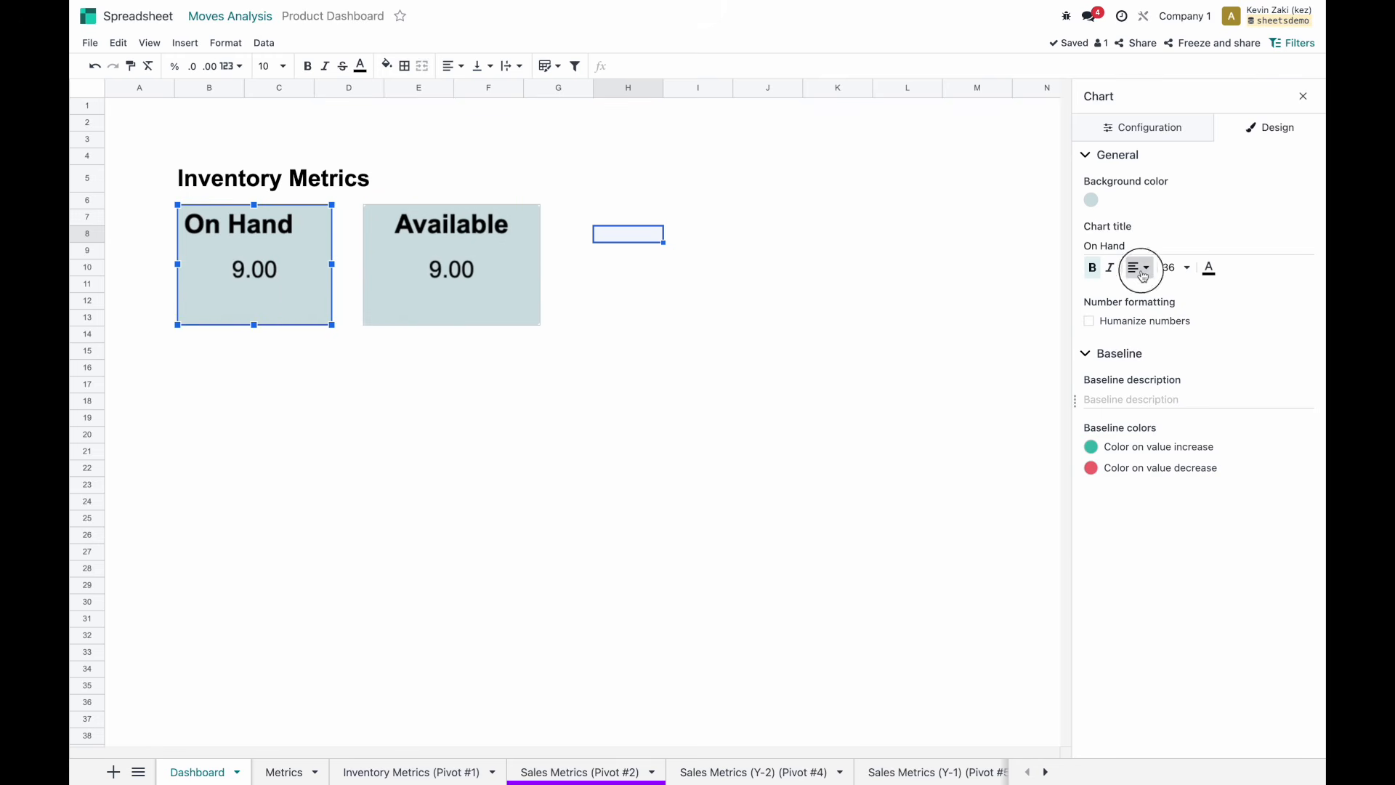
pyautogui.click(1116, 294)
# Reposition and widen the On Hand card to match the Available card beside it.
pyautogui.moveTo(440, 270); pyautogui.dragTo(472, 271)
pyautogui.click(298, 270)
pyautogui.moveTo(332, 264); pyautogui.dragTo(345, 264)
pyautogui.click(467, 264)
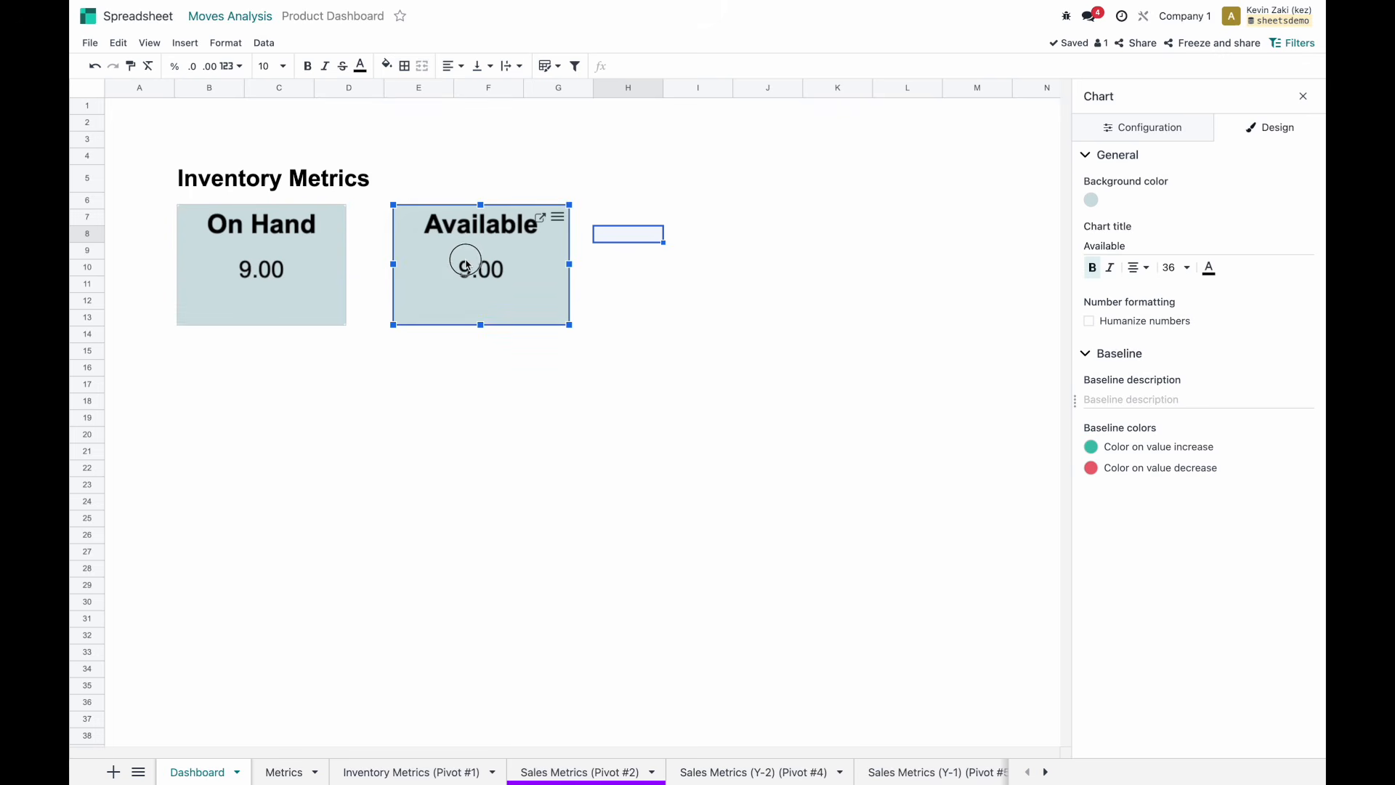
pyautogui.click(641, 257)
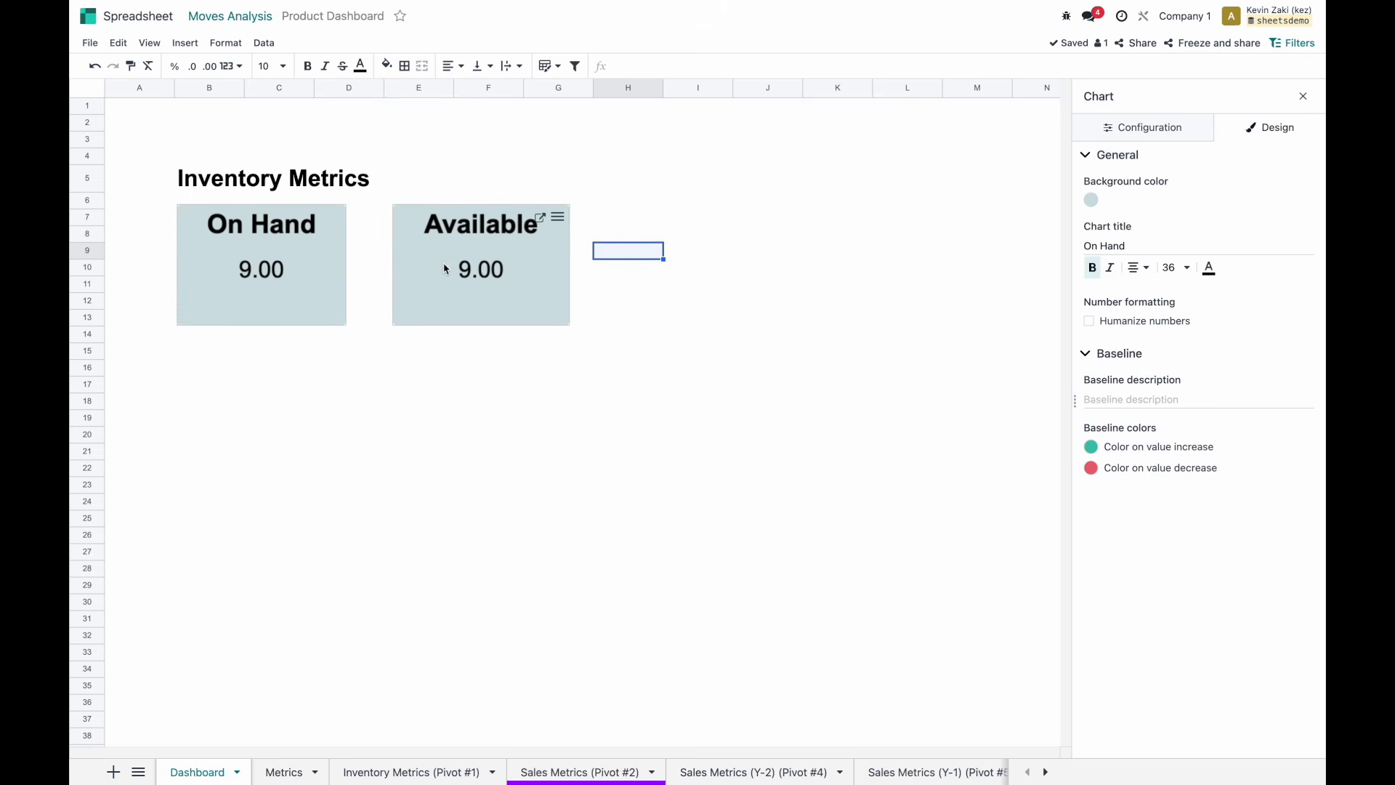
pyautogui.moveTo(298, 267)
pyautogui.mouseDown()
pyautogui.moveTo(502, 392)
pyautogui.moveTo(569, 392)
pyautogui.moveTo(315, 314)
pyautogui.moveTo(317, 271)
pyautogui.mouseUp()
pyautogui.click(472, 286)
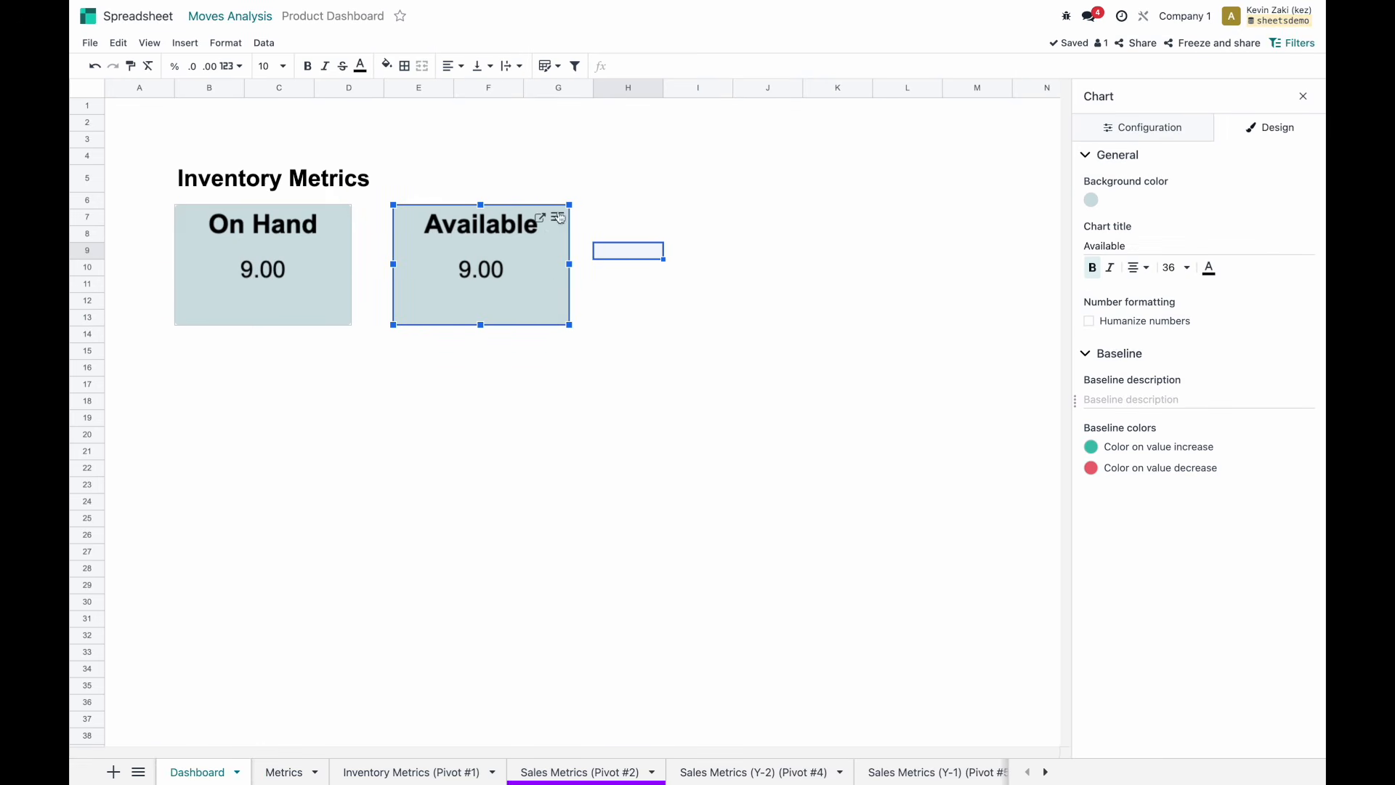
pyautogui.click(557, 227)
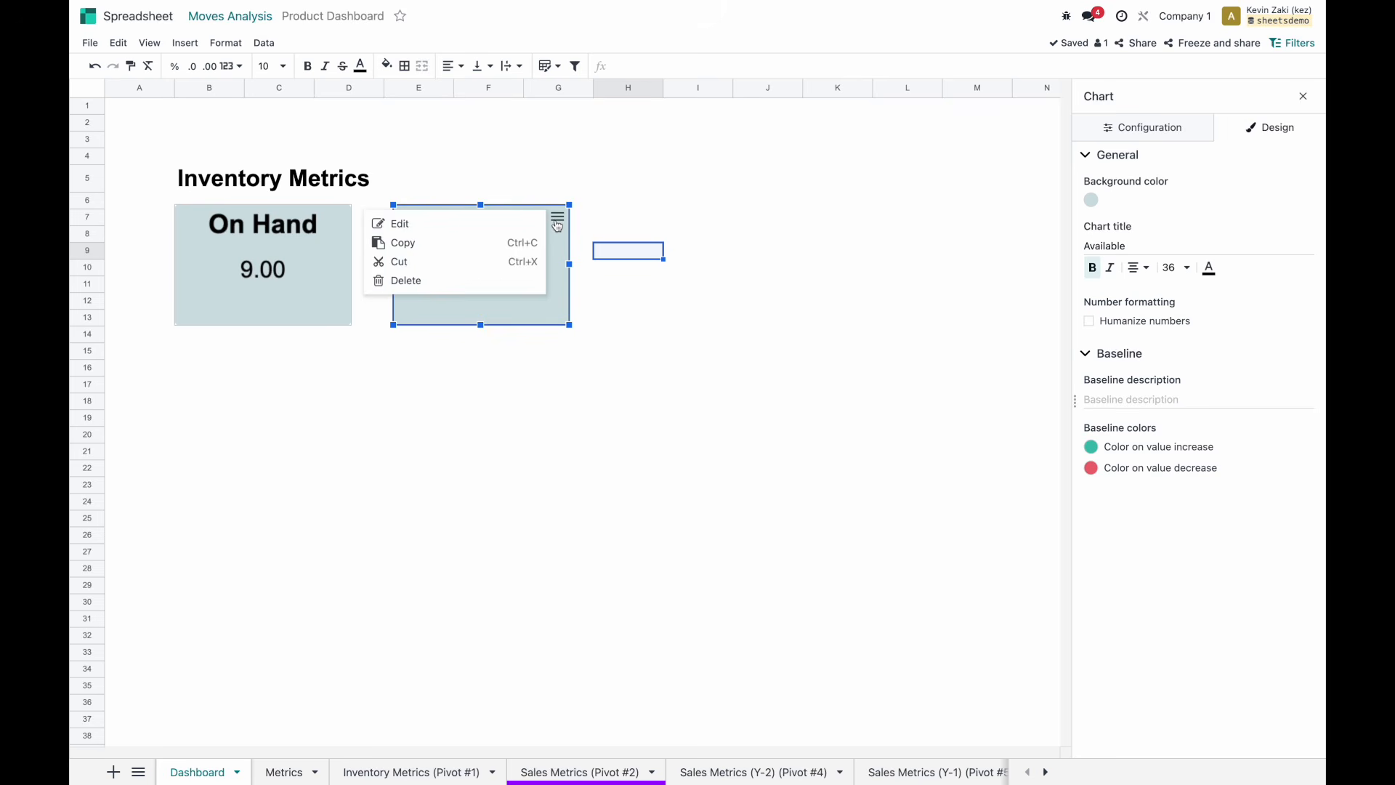
# Duplicate the Available scorecard at H7 beside it and retitle the copy Reserved.
pyautogui.click(494, 244)
pyautogui.click(632, 216)
pyautogui.hotkey('ctrl', 'v')
pyautogui.moveTo(631, 216); pyautogui.dragTo(657, 228)
pyautogui.click(1135, 247)
pyautogui.doubleClick(1135, 247)
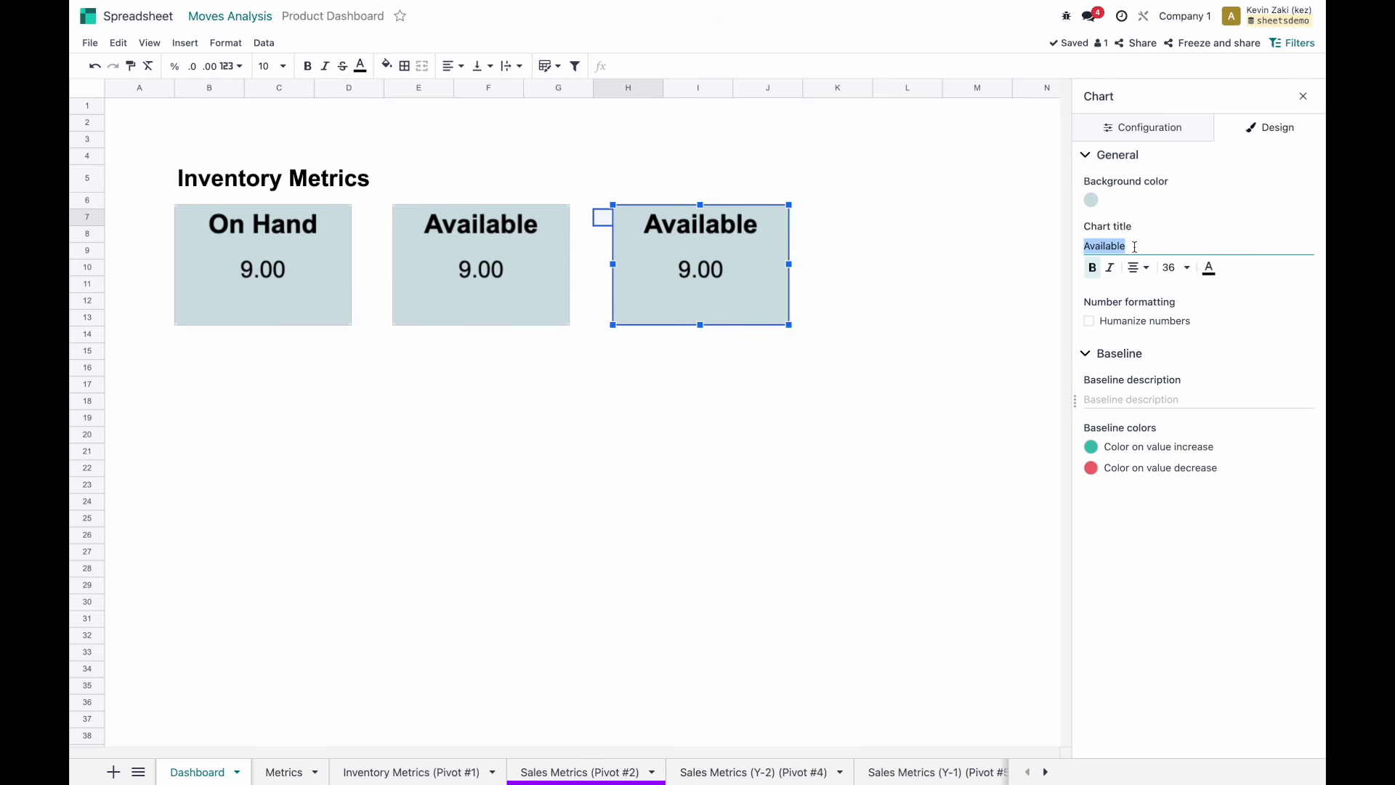
pyautogui.write('Reserved')
pyautogui.click(1219, 231)
# Point the Reserved scorecard's key value to Metrics!B4 and return to the Dashboard sheet.
pyautogui.click(1146, 125)
pyautogui.hotkey('ctrl', 'Left')
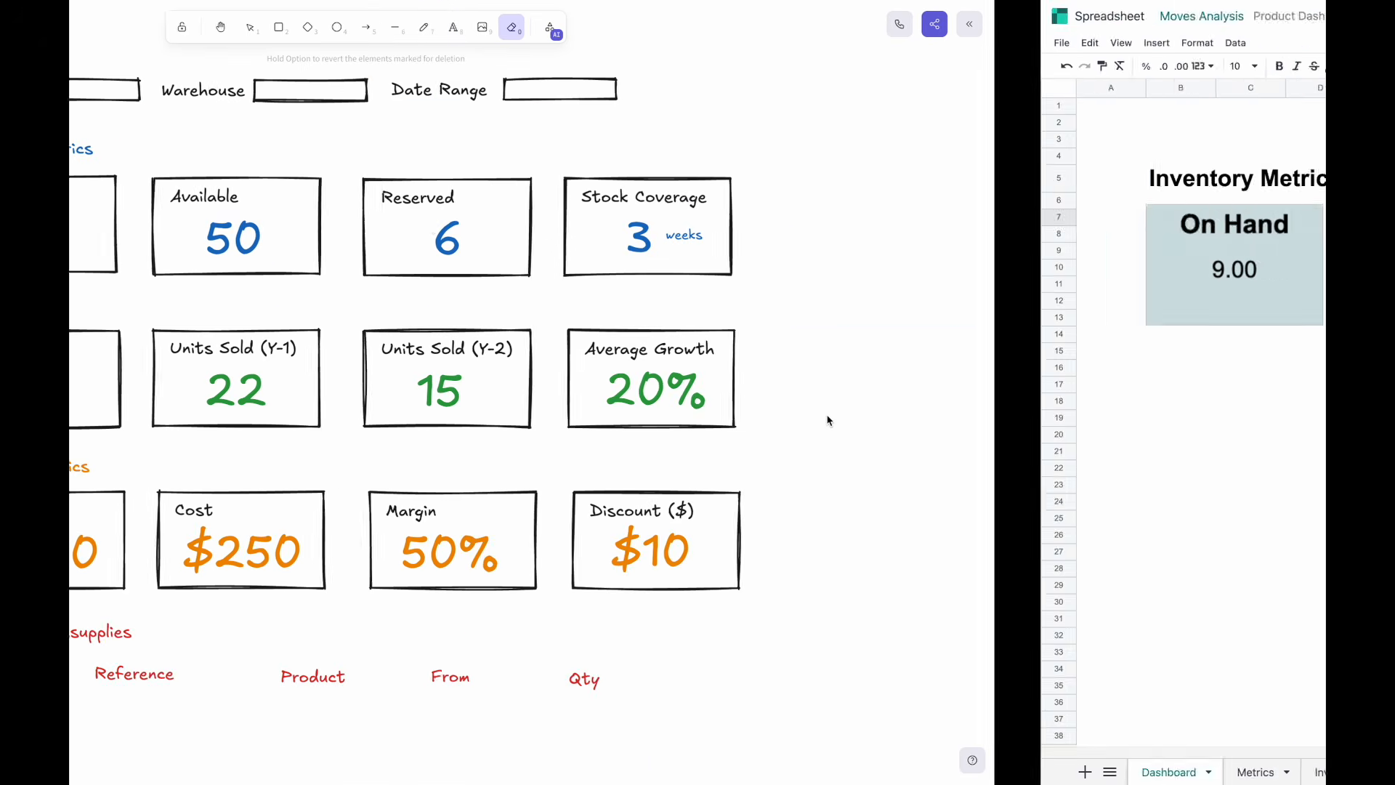
pyautogui.hotkey('ctrl', 'Right')
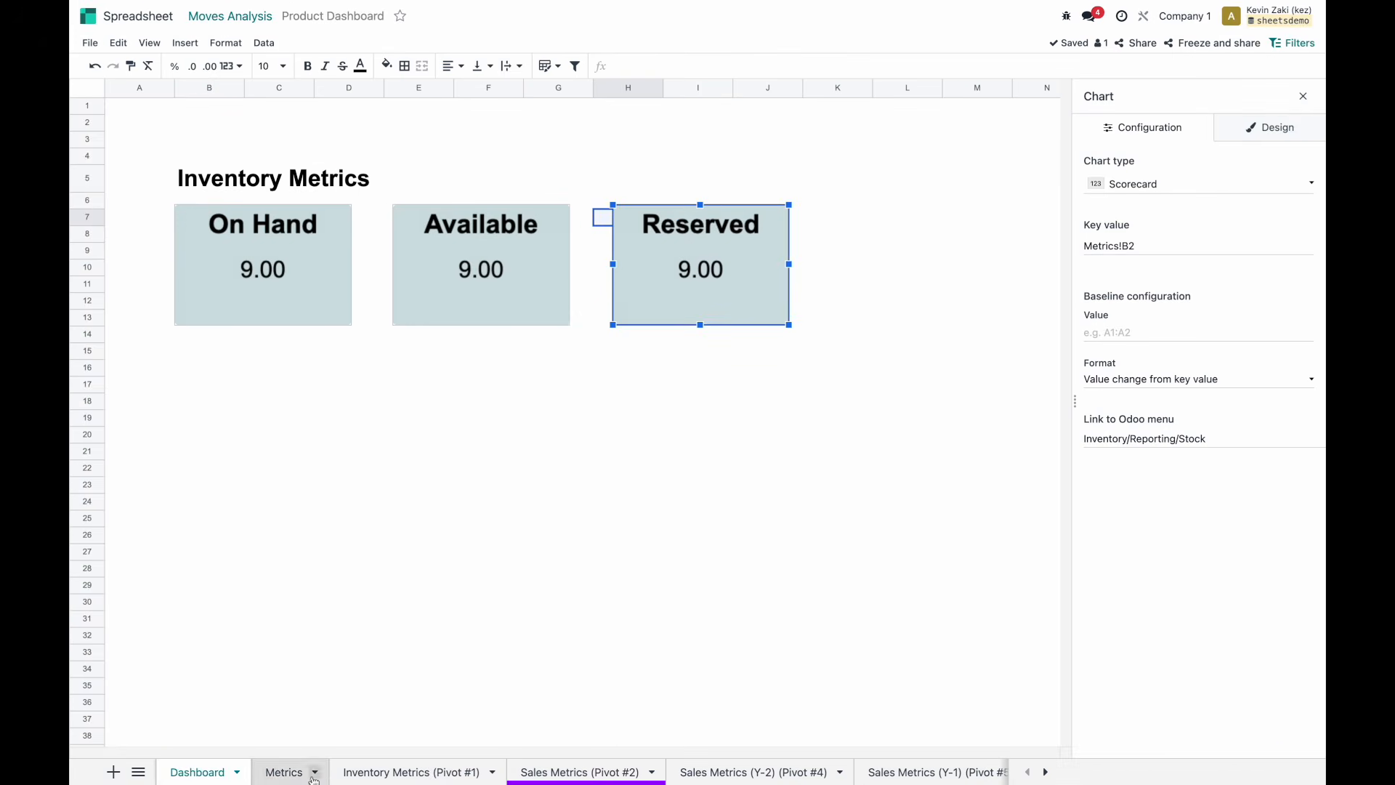
pyautogui.click(295, 775)
pyautogui.click(1162, 245)
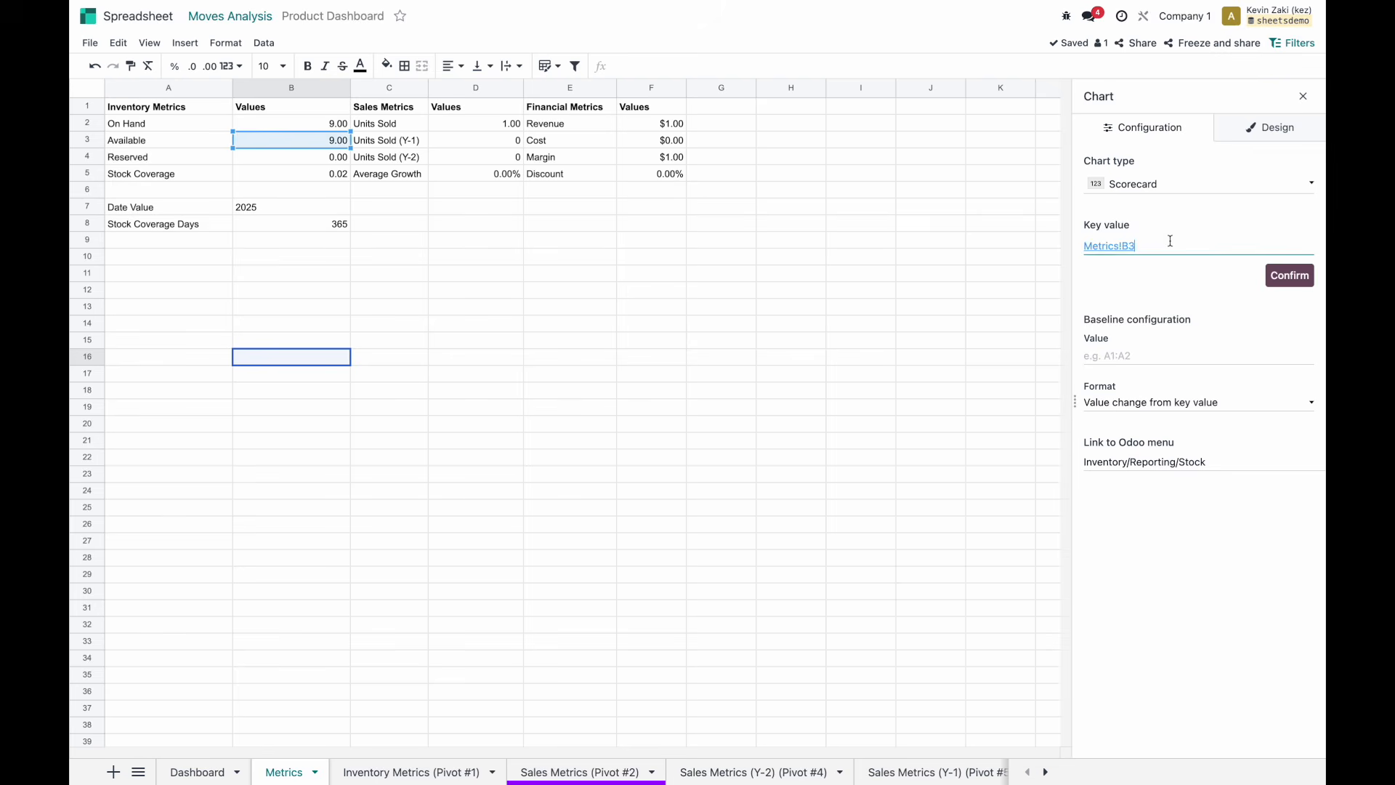
pyautogui.press('BackSpace')
pyautogui.write('4')
pyautogui.click(1270, 277)
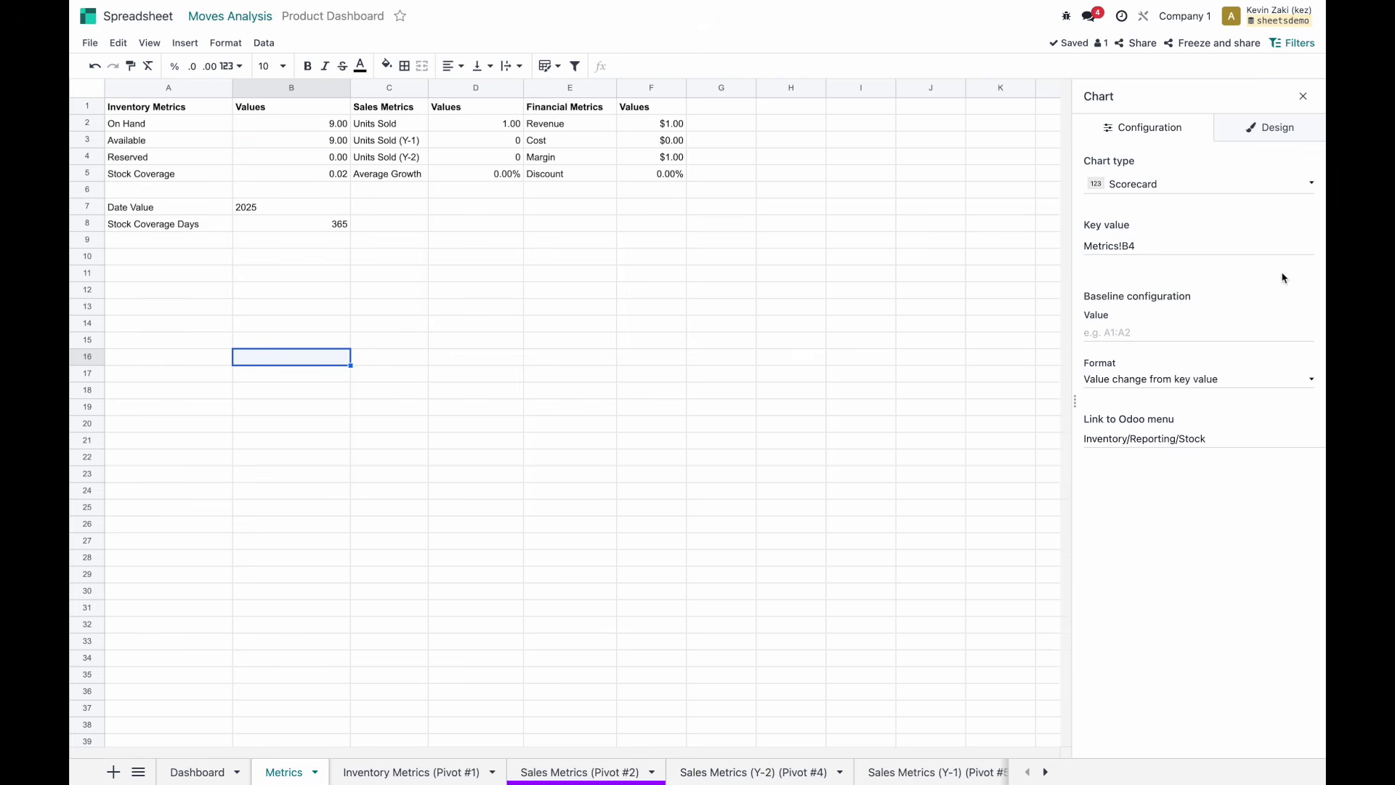
pyautogui.click(196, 771)
# Copy the Reserved scorecard into column K and set the copy's key value to Metrics!B5.
pyautogui.click(755, 233)
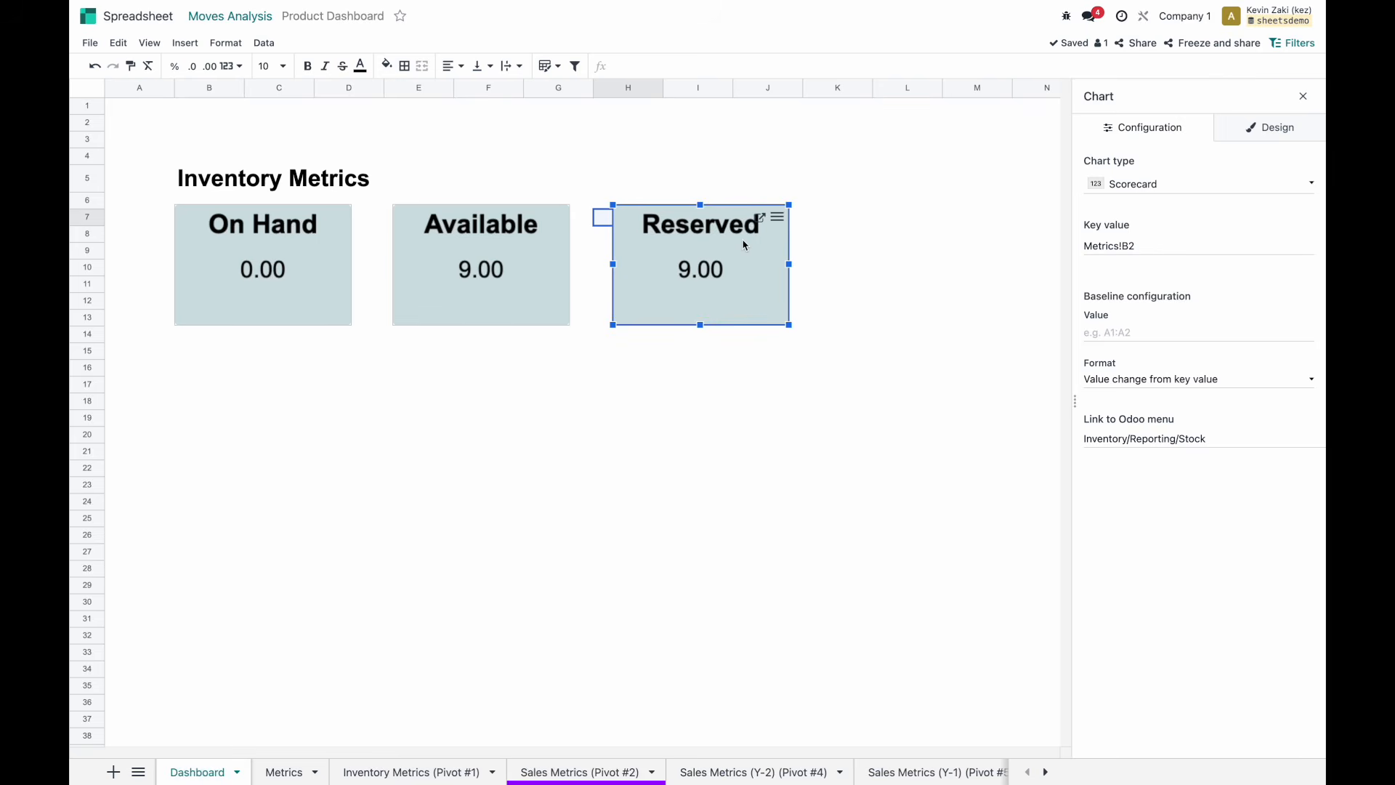
pyautogui.rightClick(743, 244)
pyautogui.click(777, 217)
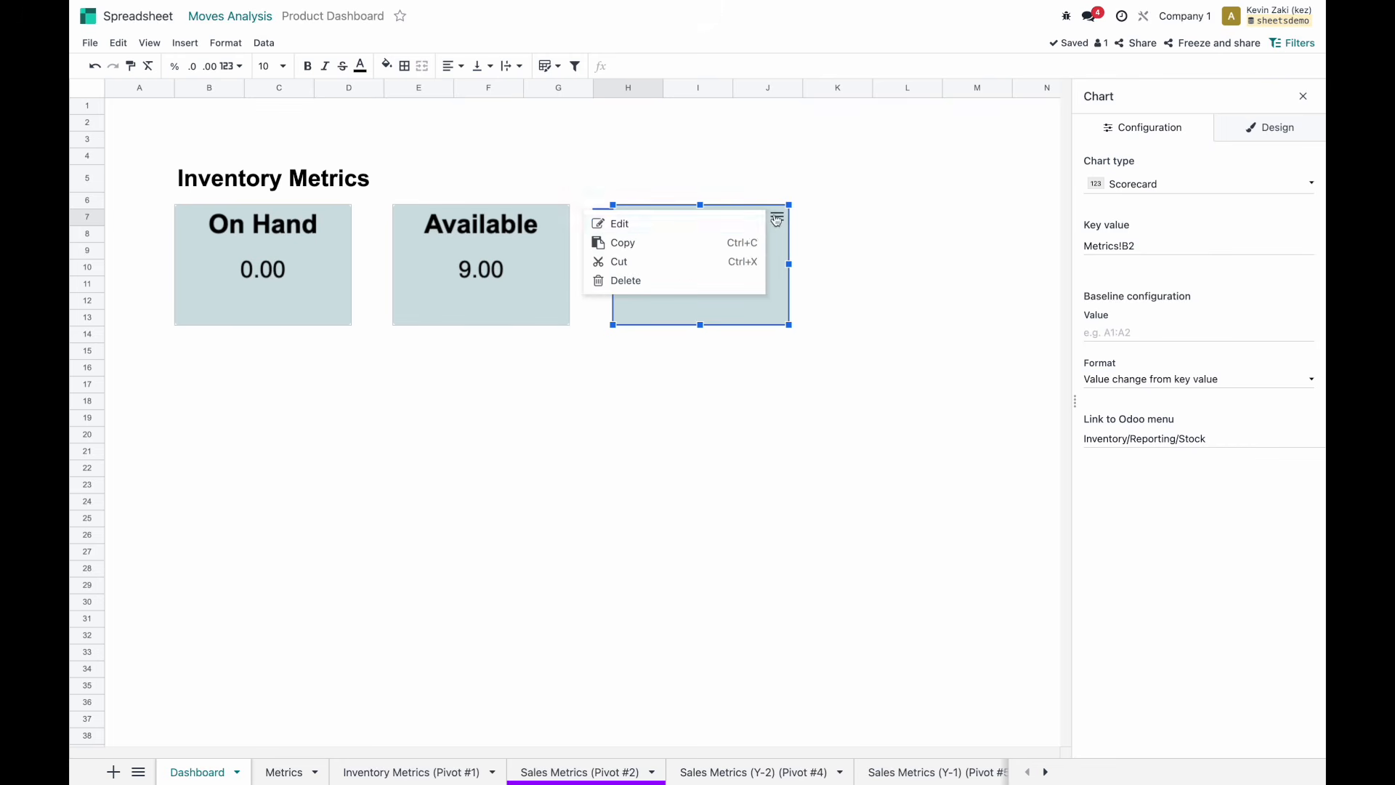
pyautogui.click(713, 248)
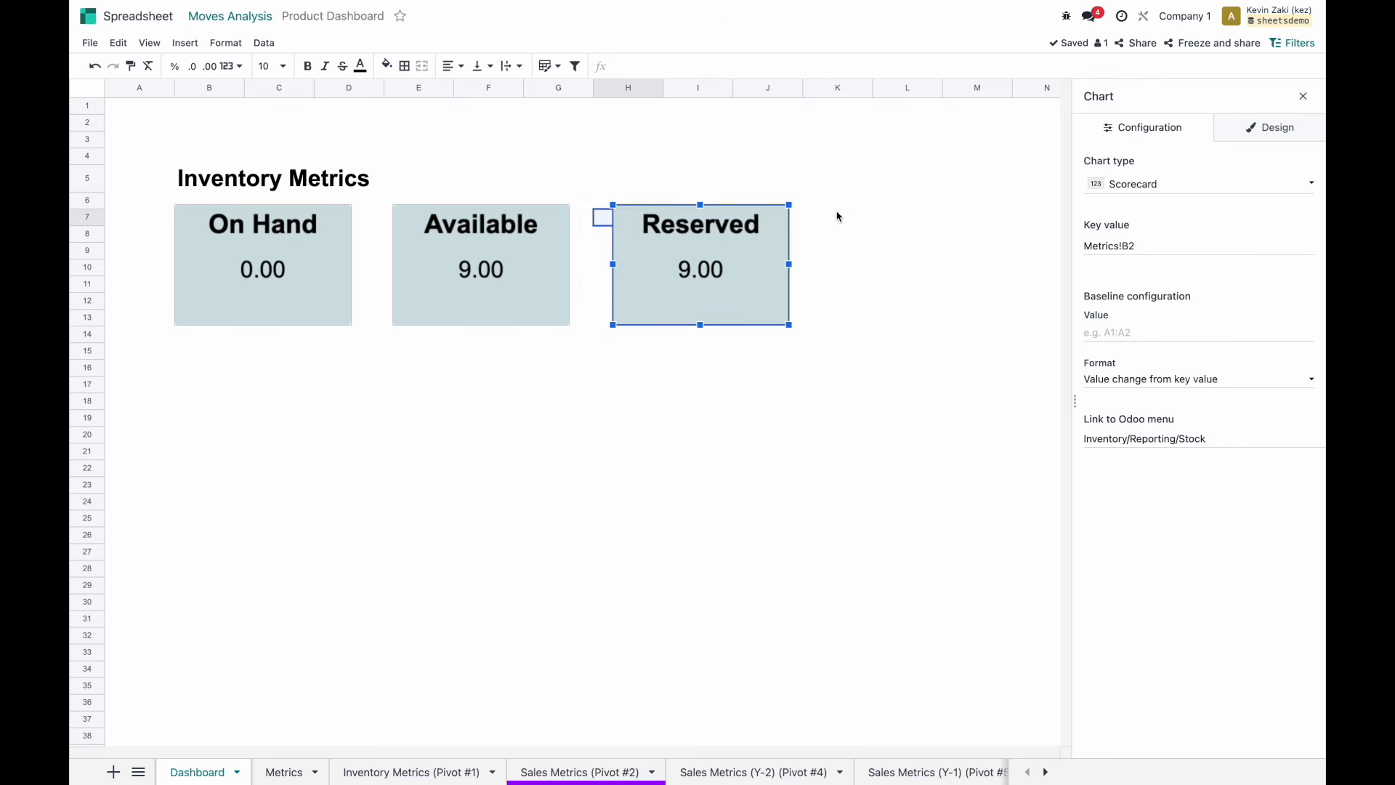
pyautogui.click(835, 215)
pyautogui.hotkey('ctrl', 'v')
pyautogui.moveTo(839, 215); pyautogui.dragTo(872, 242)
pyautogui.click(1163, 245)
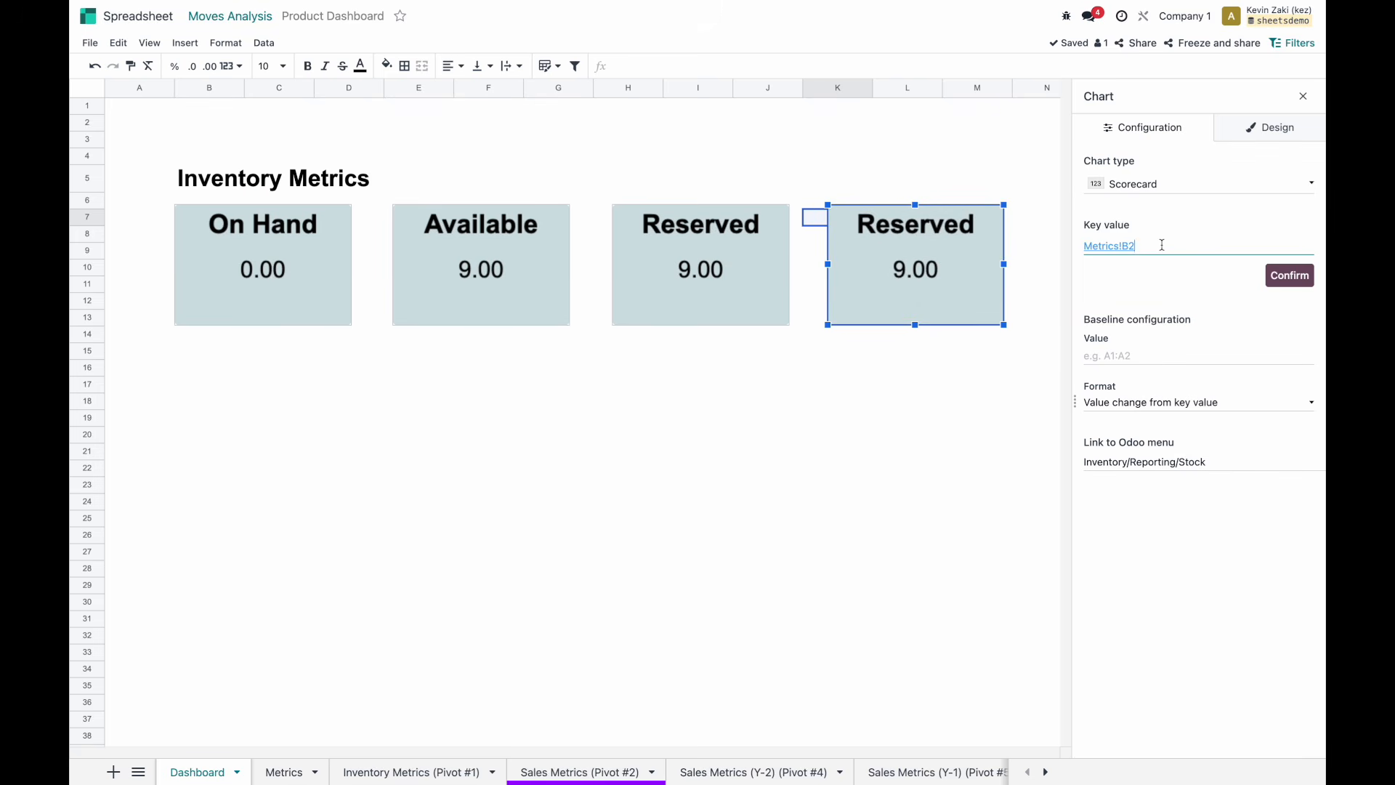
pyautogui.press('BackSpace')
pyautogui.write('5')
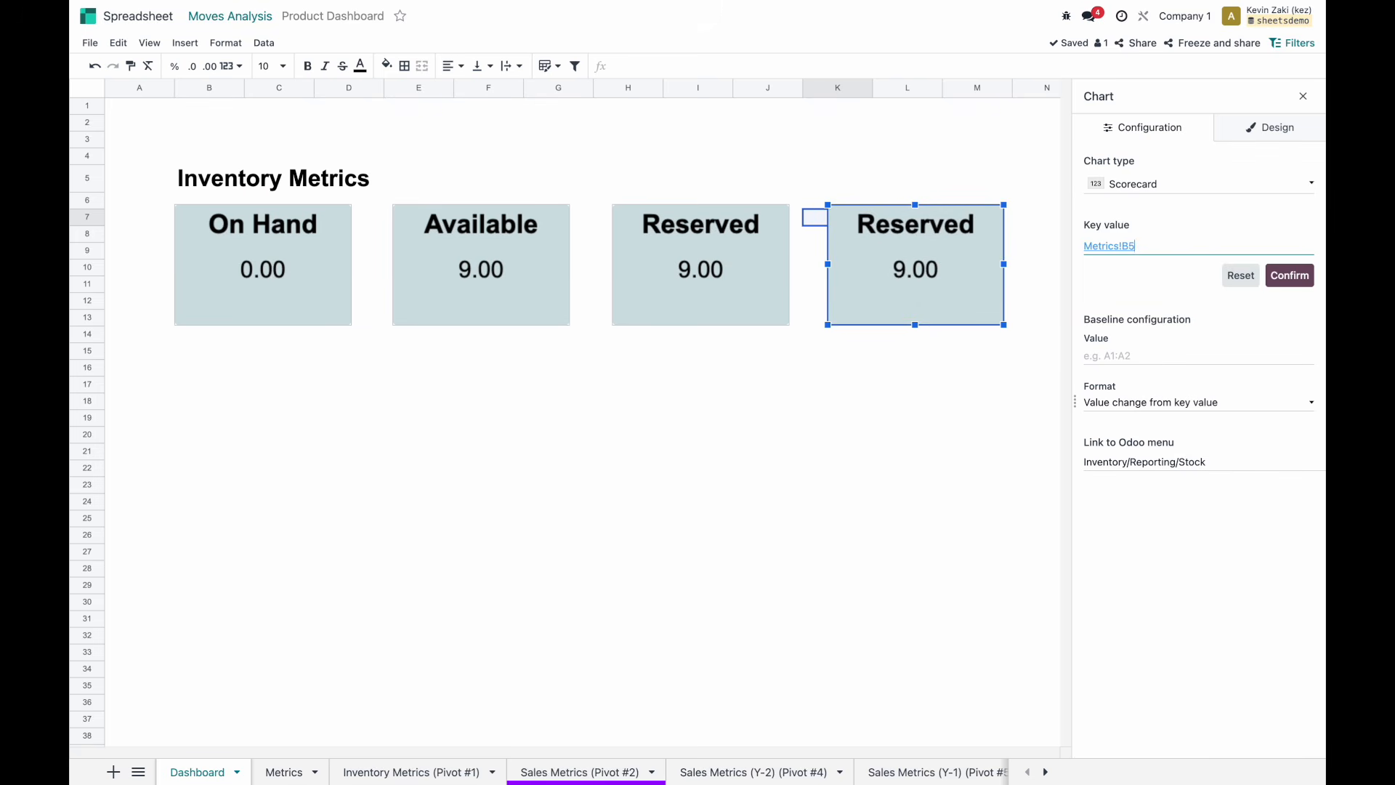
pyautogui.click(1286, 276)
# Retitle the copy Stock Coverage, widen the card, and begin its baseline description.
pyautogui.click(1257, 128)
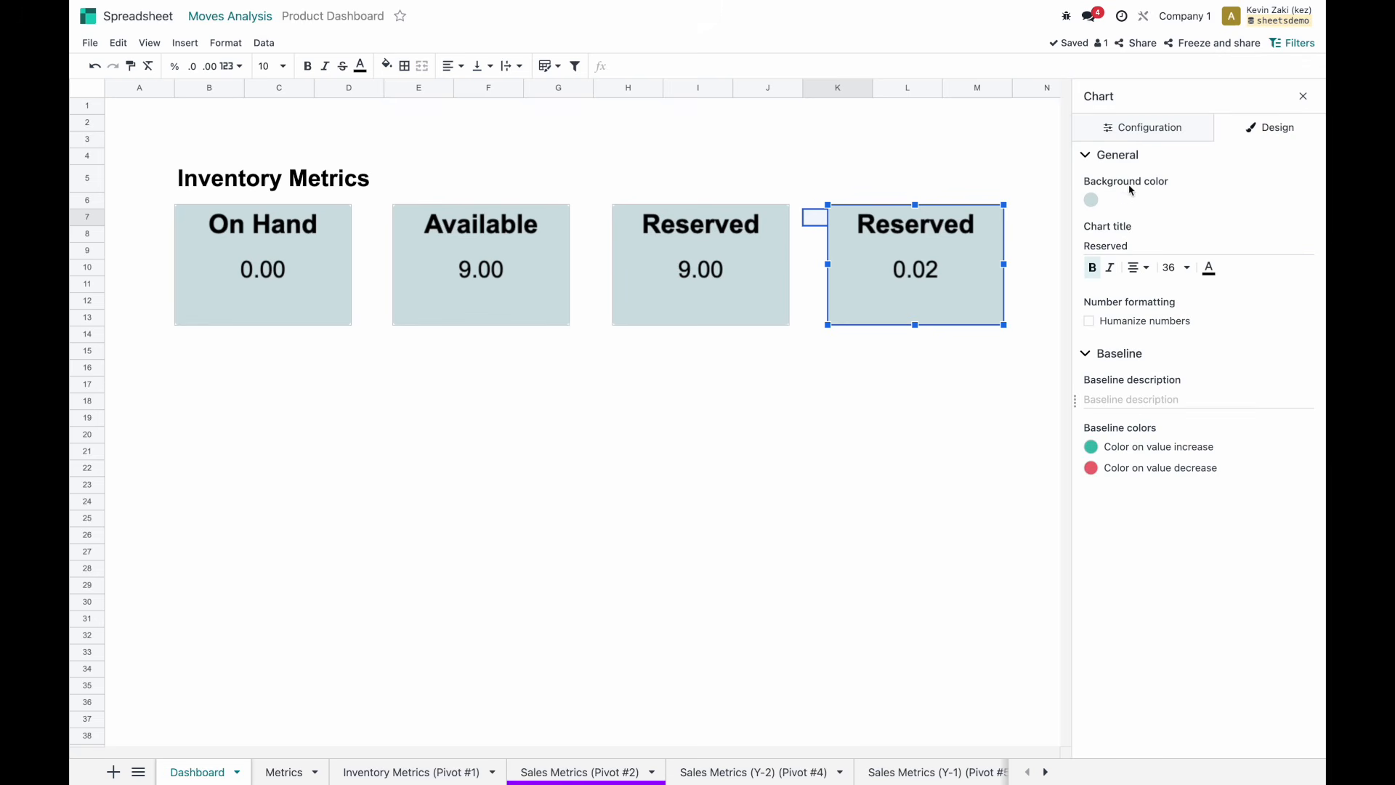
pyautogui.doubleClick(1124, 245)
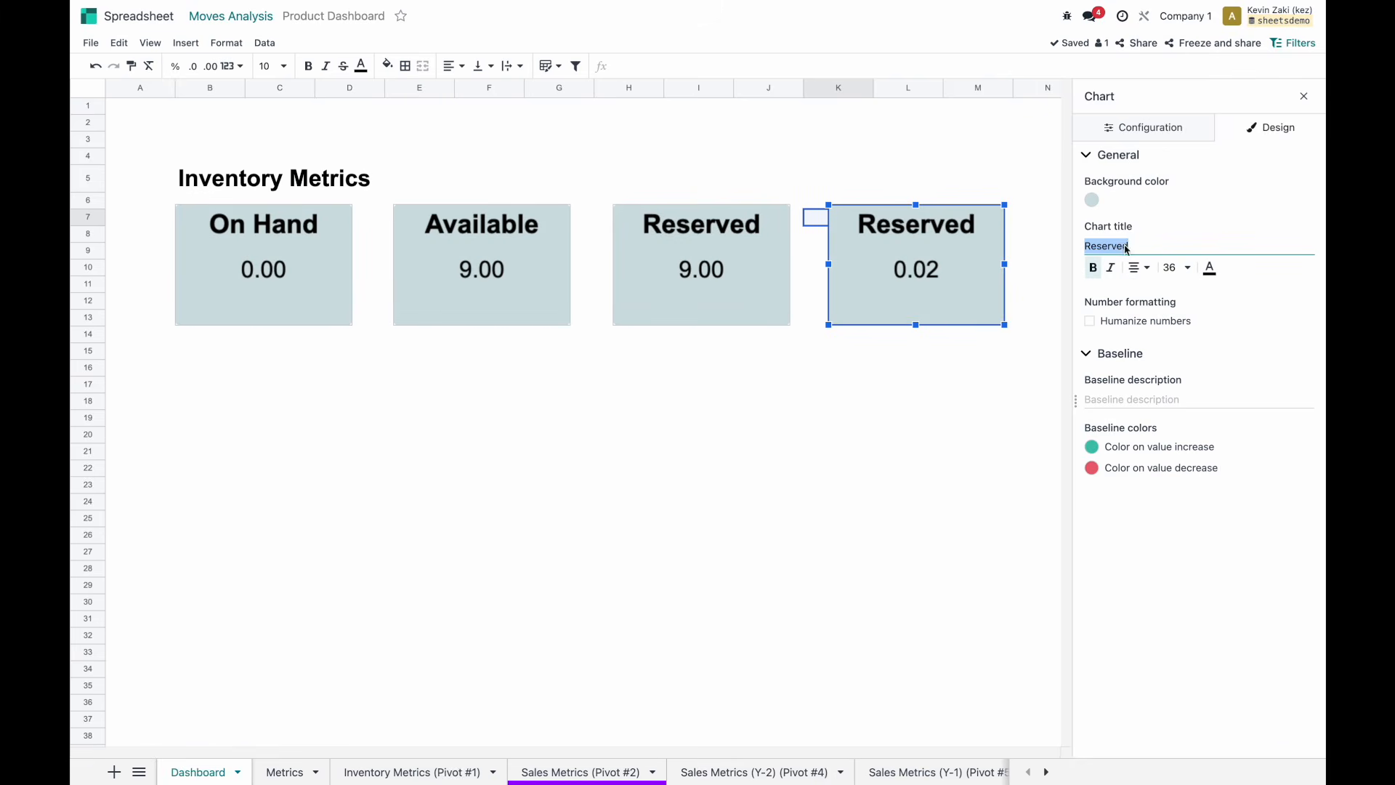
pyautogui.write('Stock Coverage')
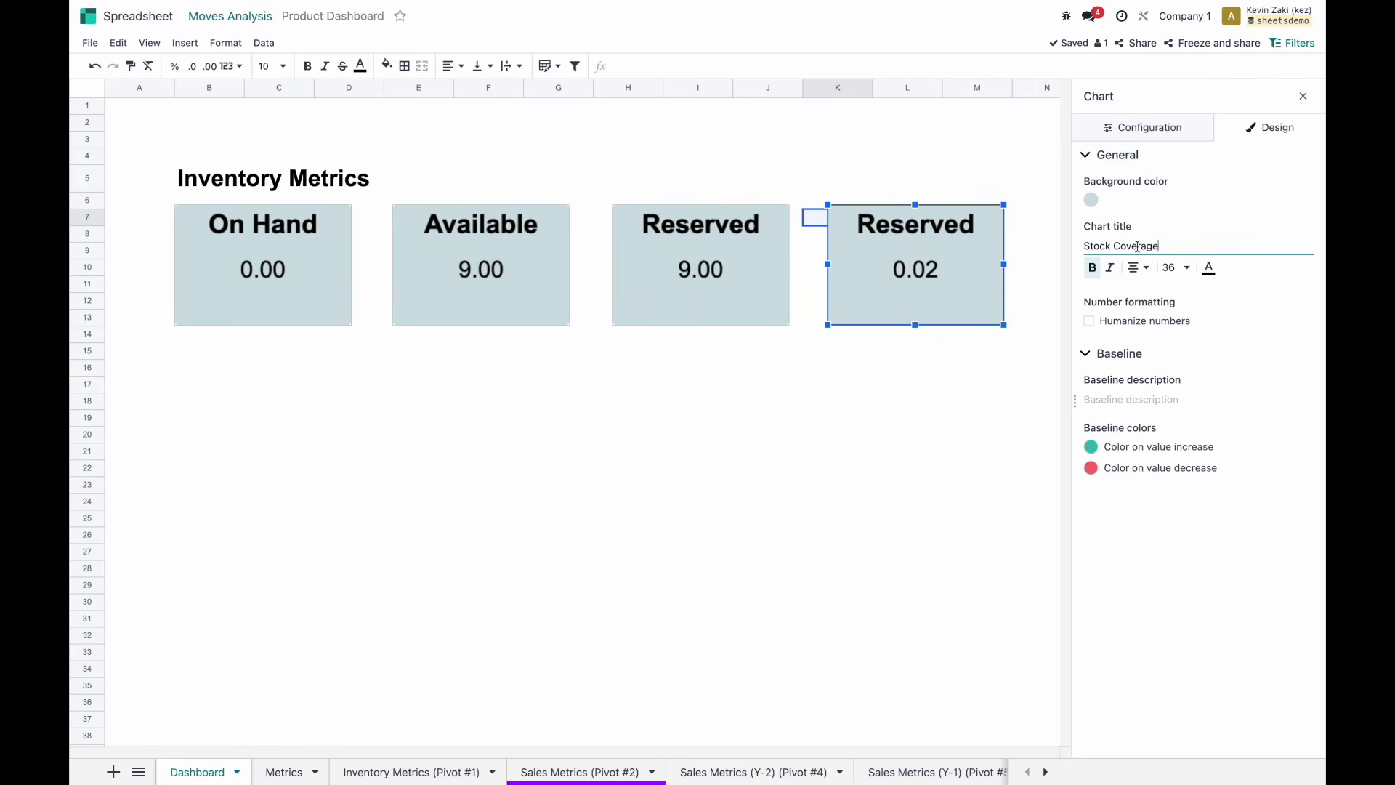
pyautogui.click(1182, 238)
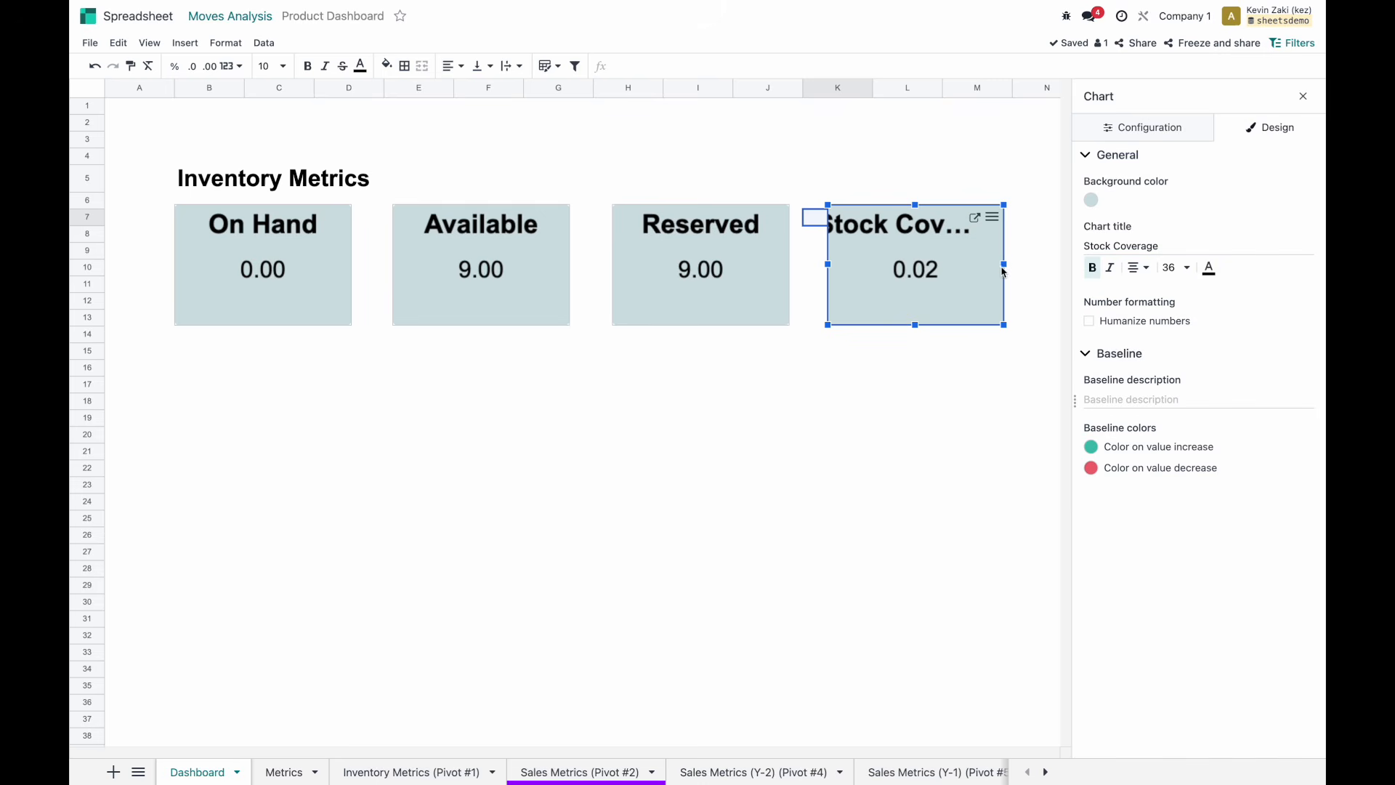
pyautogui.moveTo(1004, 265); pyautogui.dragTo(1080, 273)
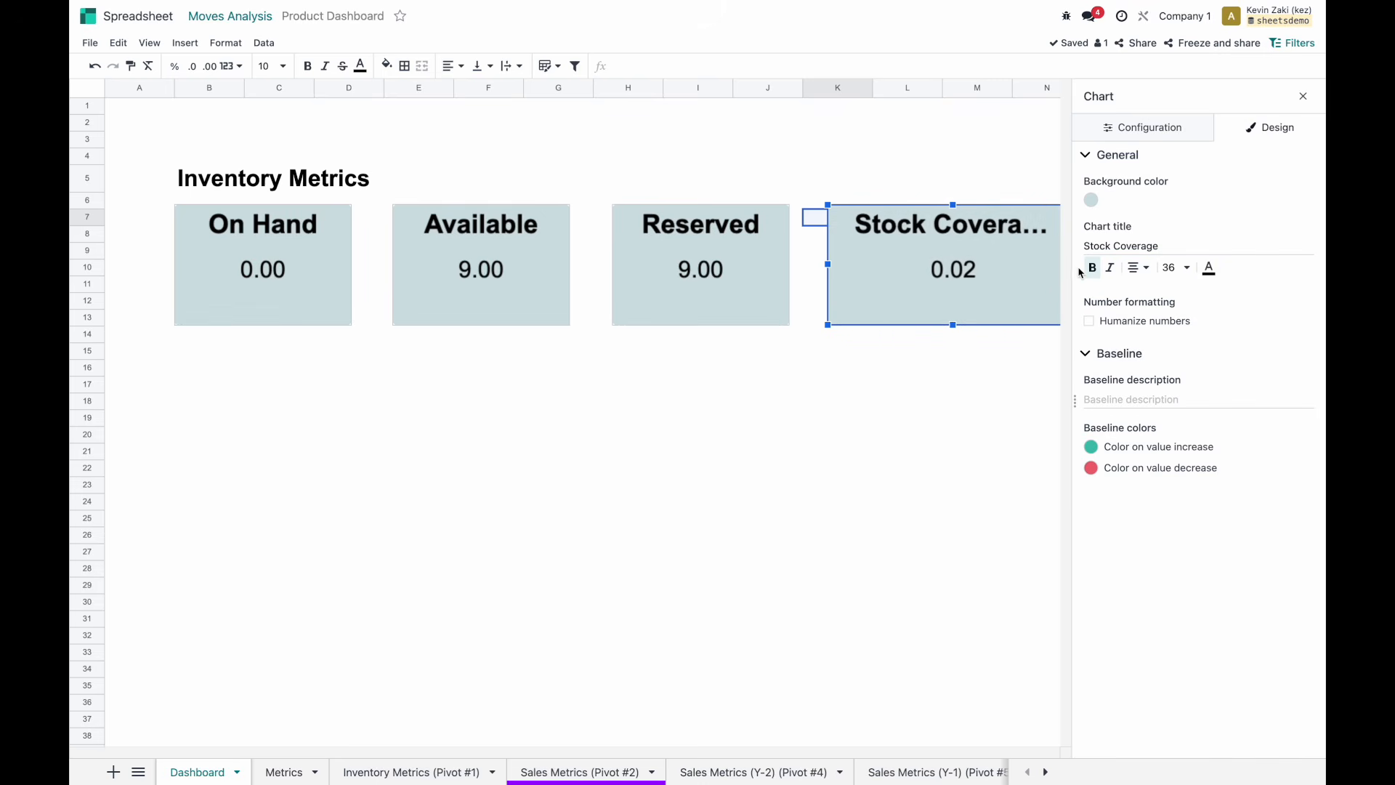
pyautogui.click(998, 342)
pyautogui.click(992, 299)
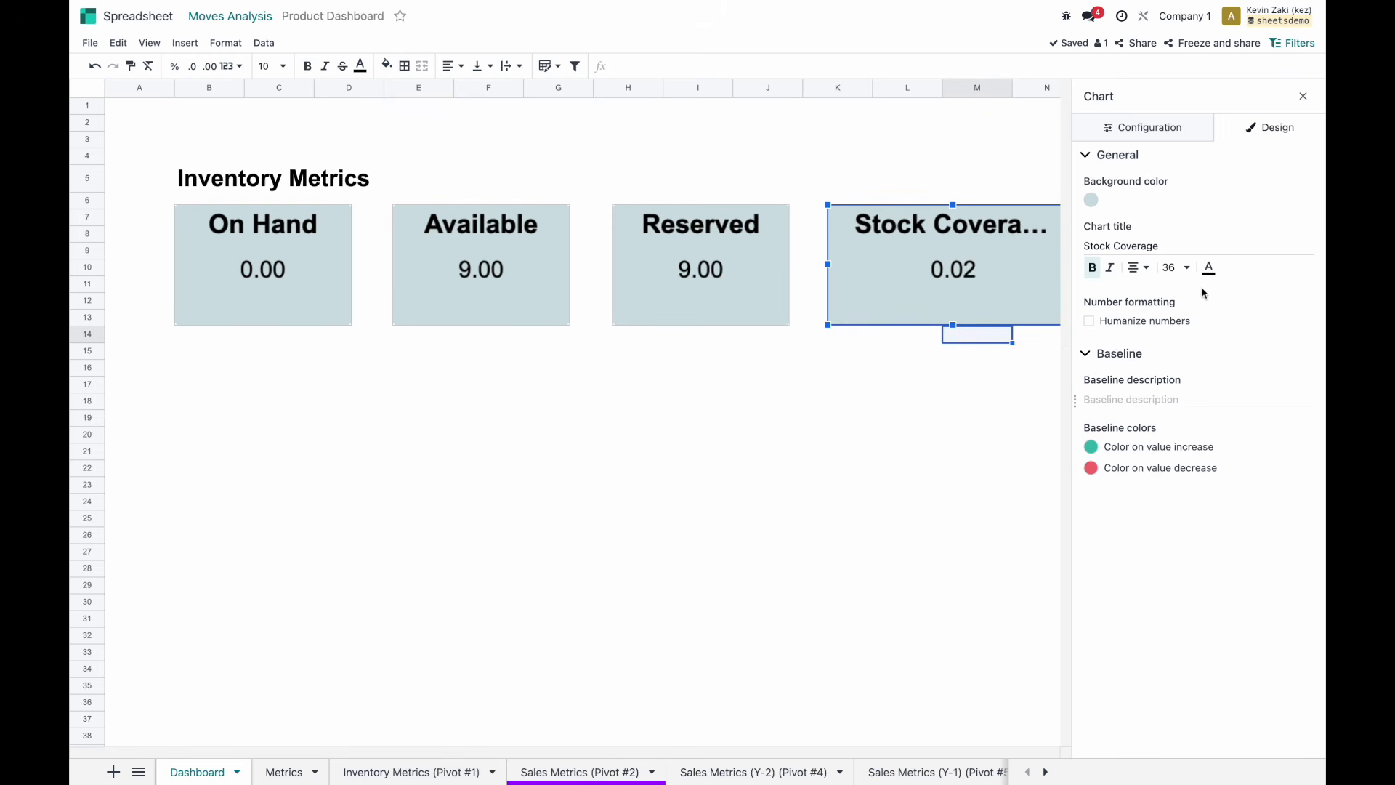
pyautogui.click(1121, 400)
# Set the Stock Coverage baseline description to Days, replacing the initial Weeks caption.
pyautogui.write('Weeks')
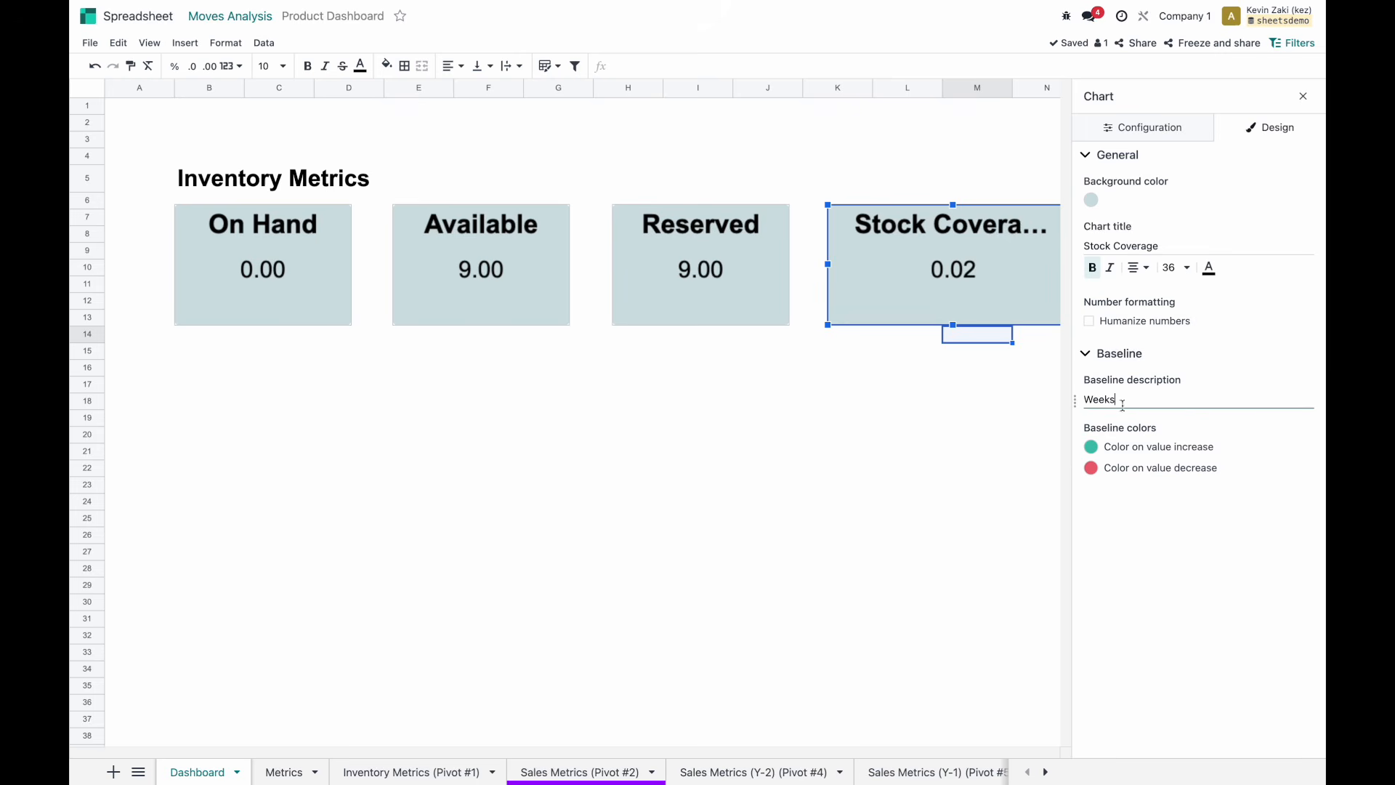
pyautogui.click(1199, 568)
pyautogui.click(1123, 402)
pyautogui.hotkey('ctrl', 'a')
pyautogui.write('Days')
pyautogui.click(1204, 539)
pyautogui.click(902, 385)
# Give the Reserved scorecard a Units baseline description.
pyautogui.click(688, 294)
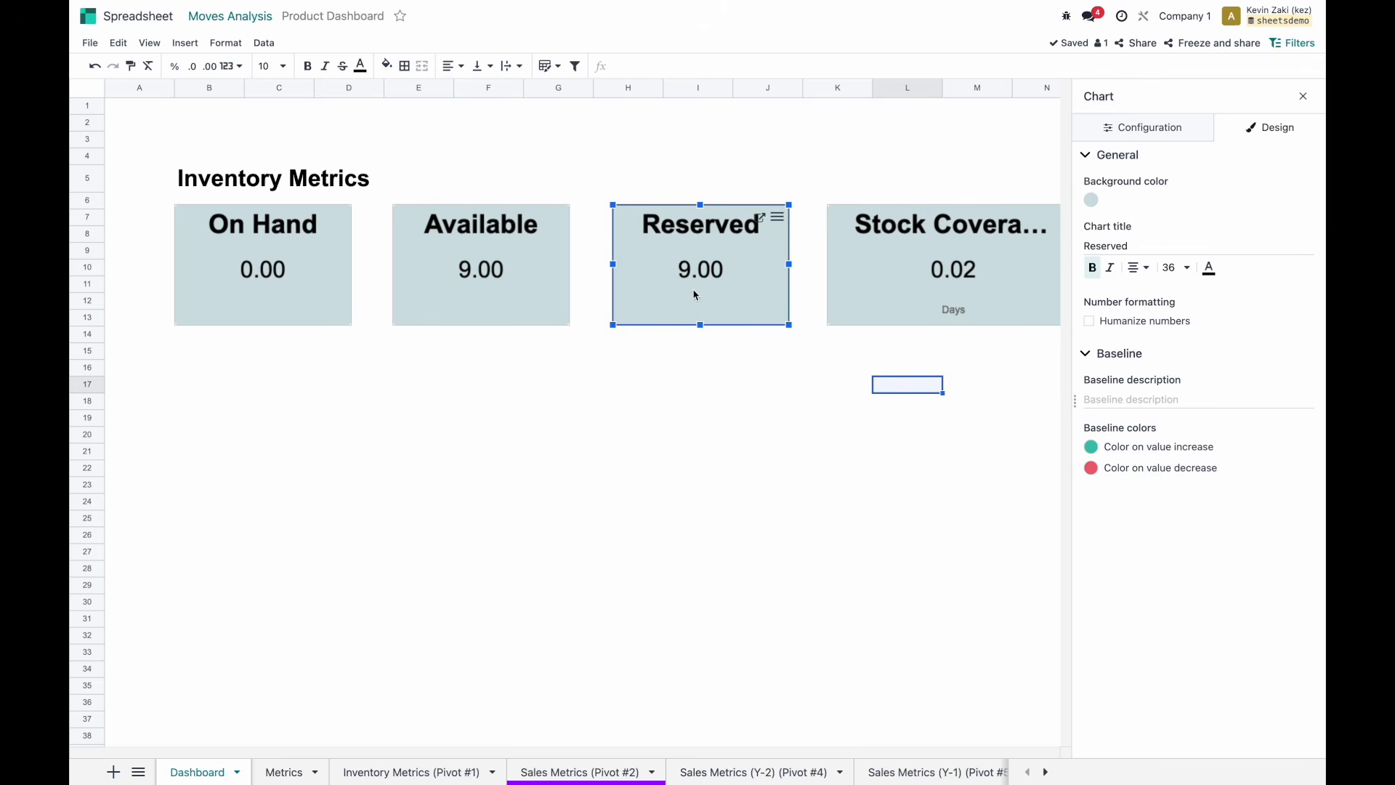
pyautogui.click(1138, 399)
pyautogui.write('Units')
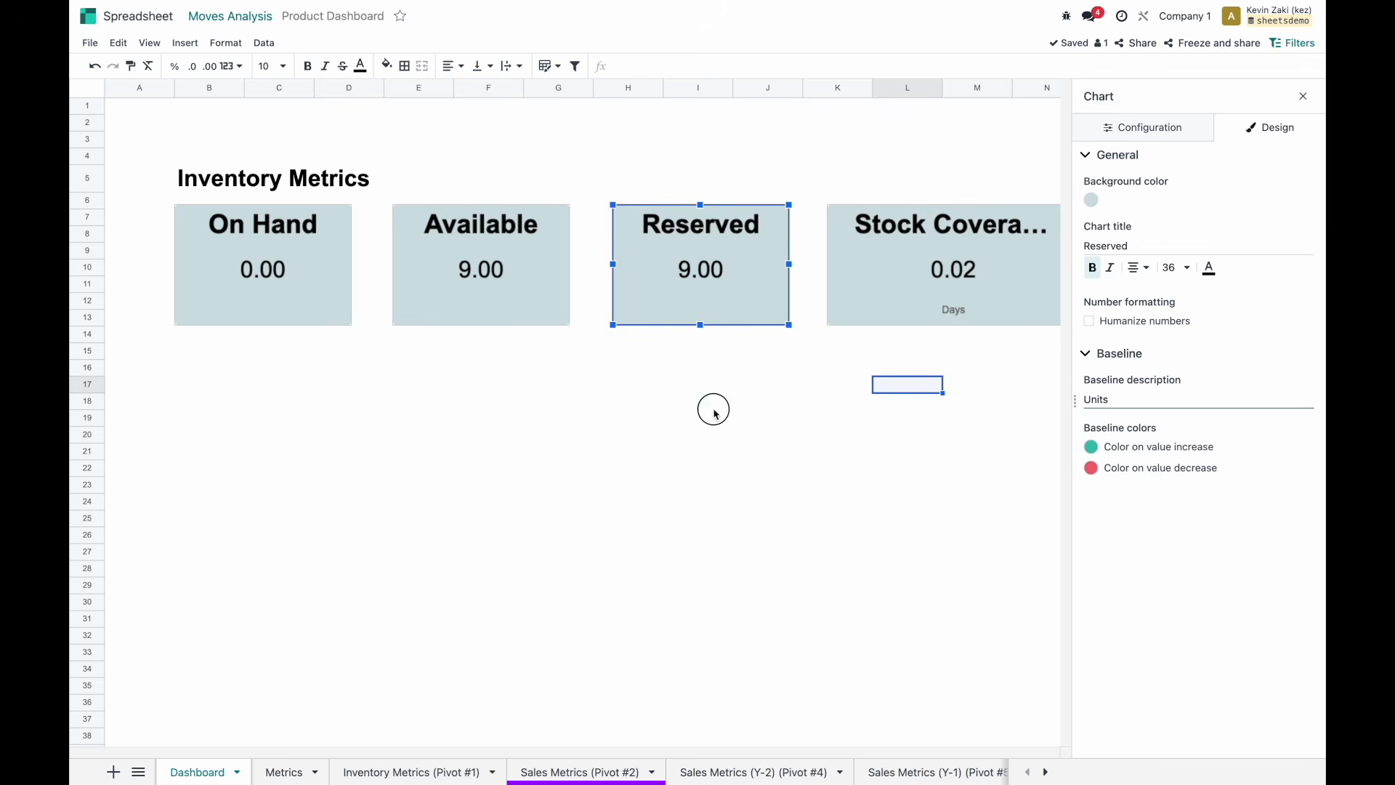
pyautogui.click(710, 402)
pyautogui.click(703, 276)
pyautogui.click(1149, 401)
pyautogui.write('Units')
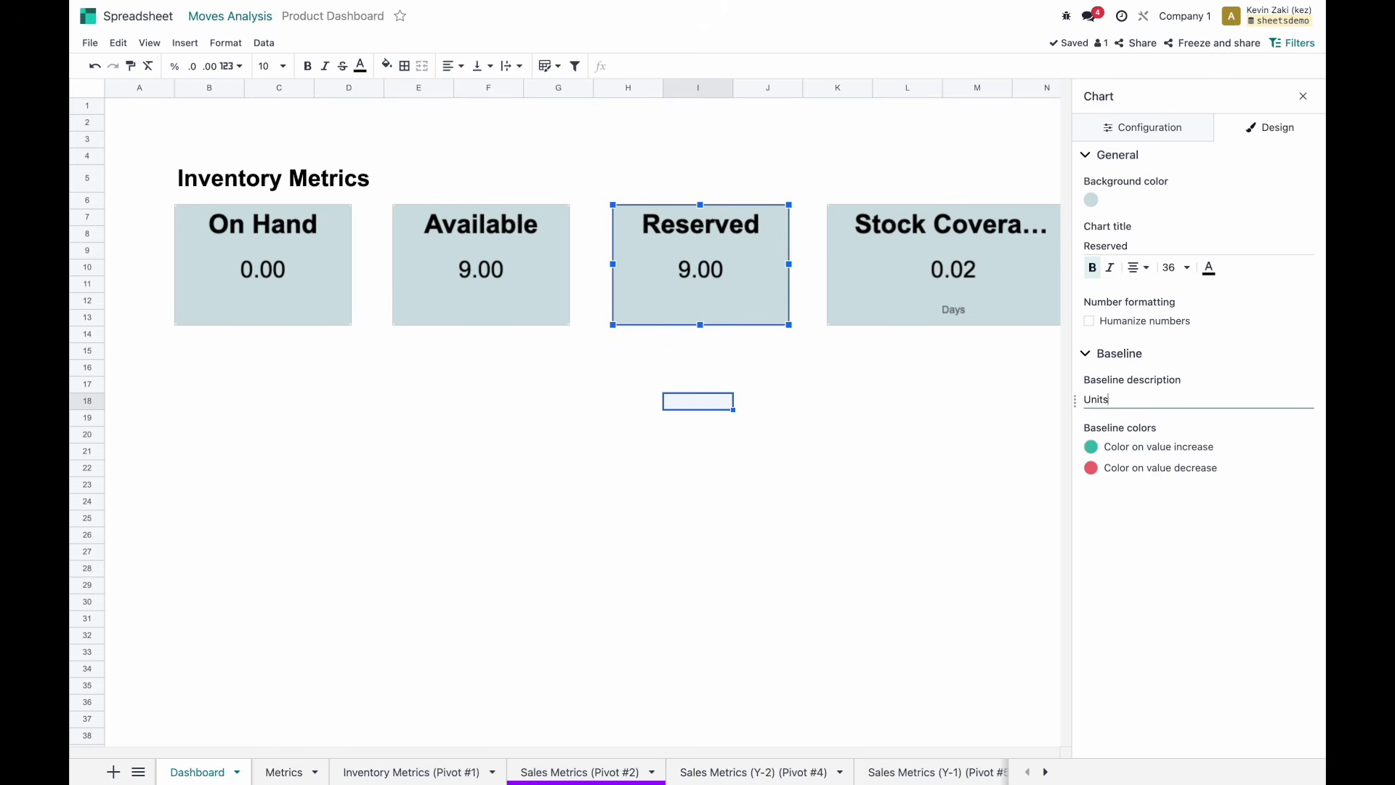
pyautogui.click(1233, 378)
# Add Units captions to the Available and On Hand scorecards and close the chart settings.
pyautogui.click(511, 293)
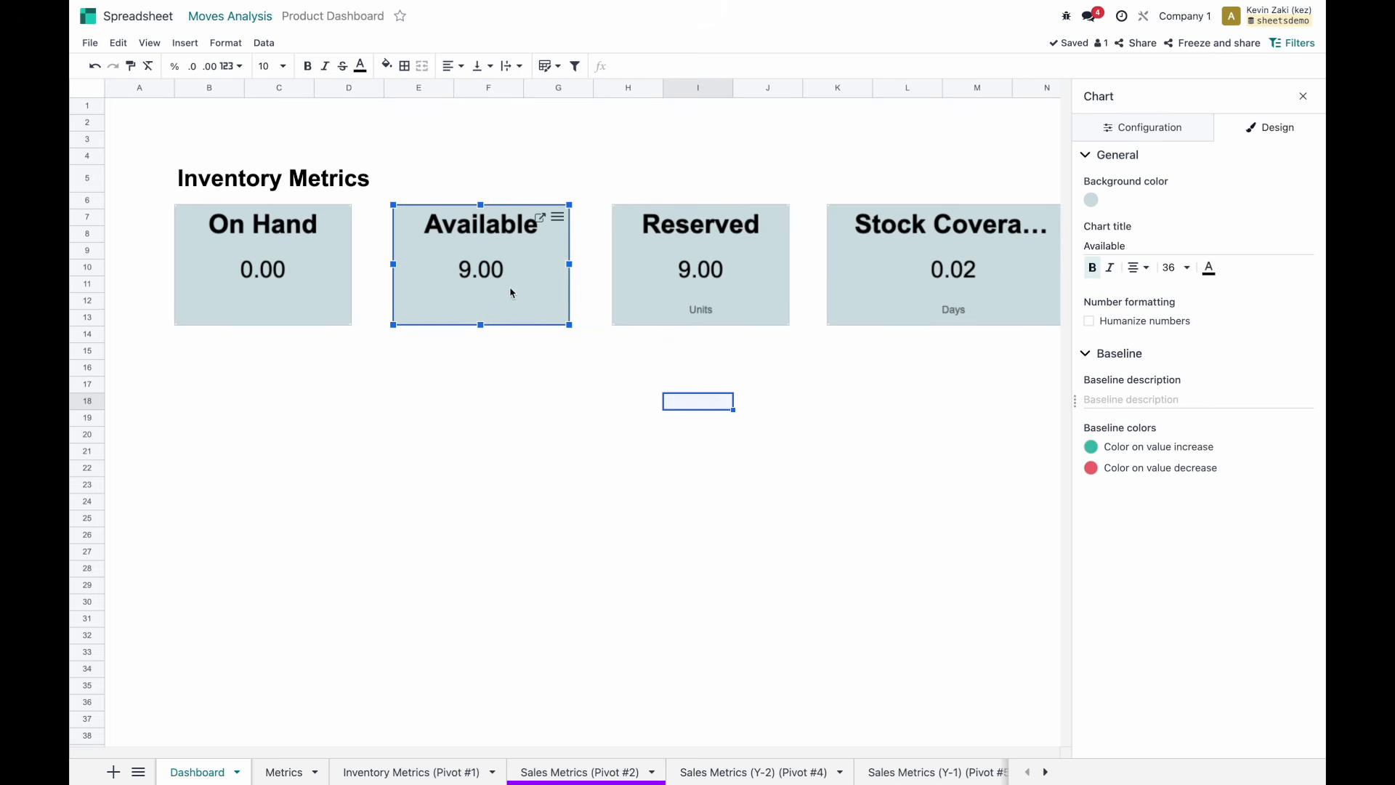
pyautogui.click(1149, 413)
pyautogui.write('Unit')
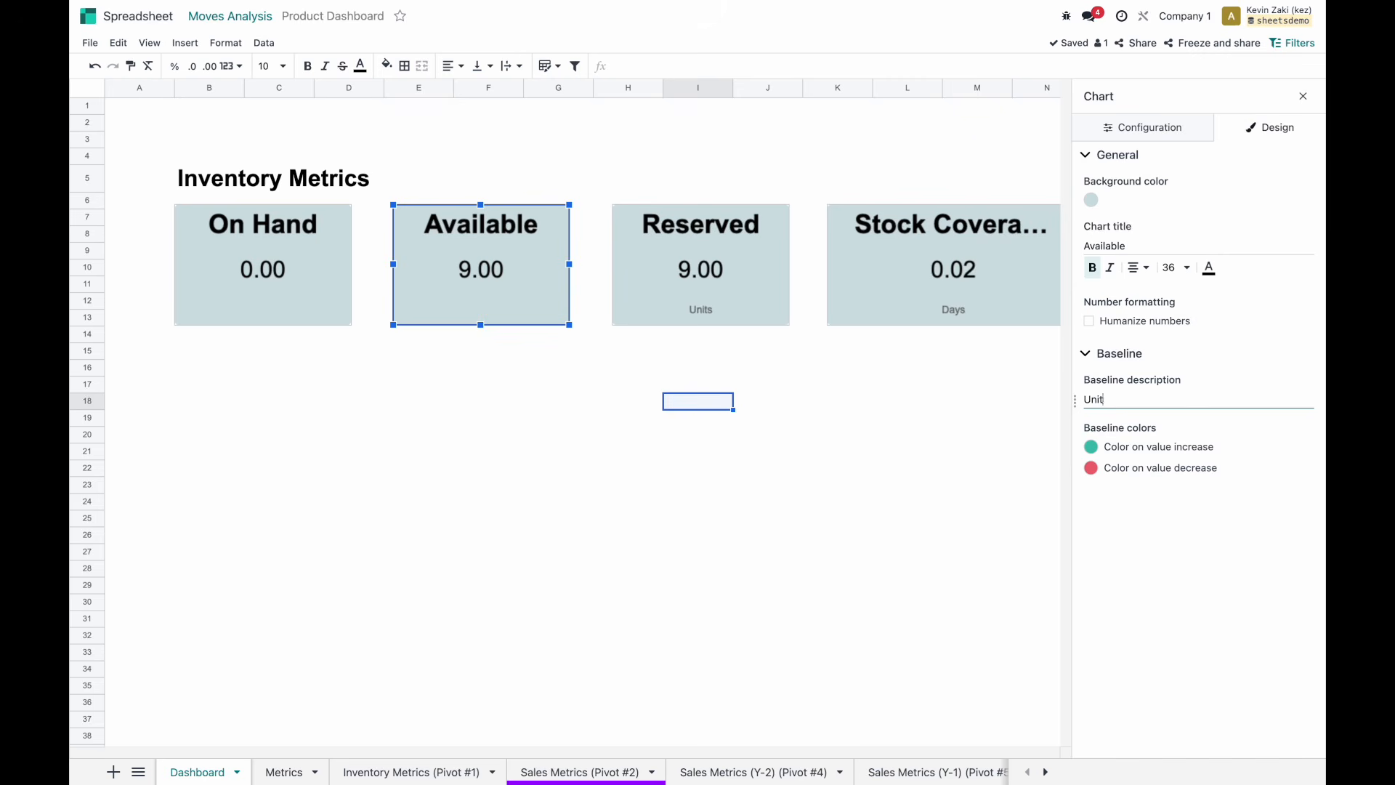
pyautogui.click(321, 281)
pyautogui.click(1123, 419)
pyautogui.write('Units')
pyautogui.click(1252, 359)
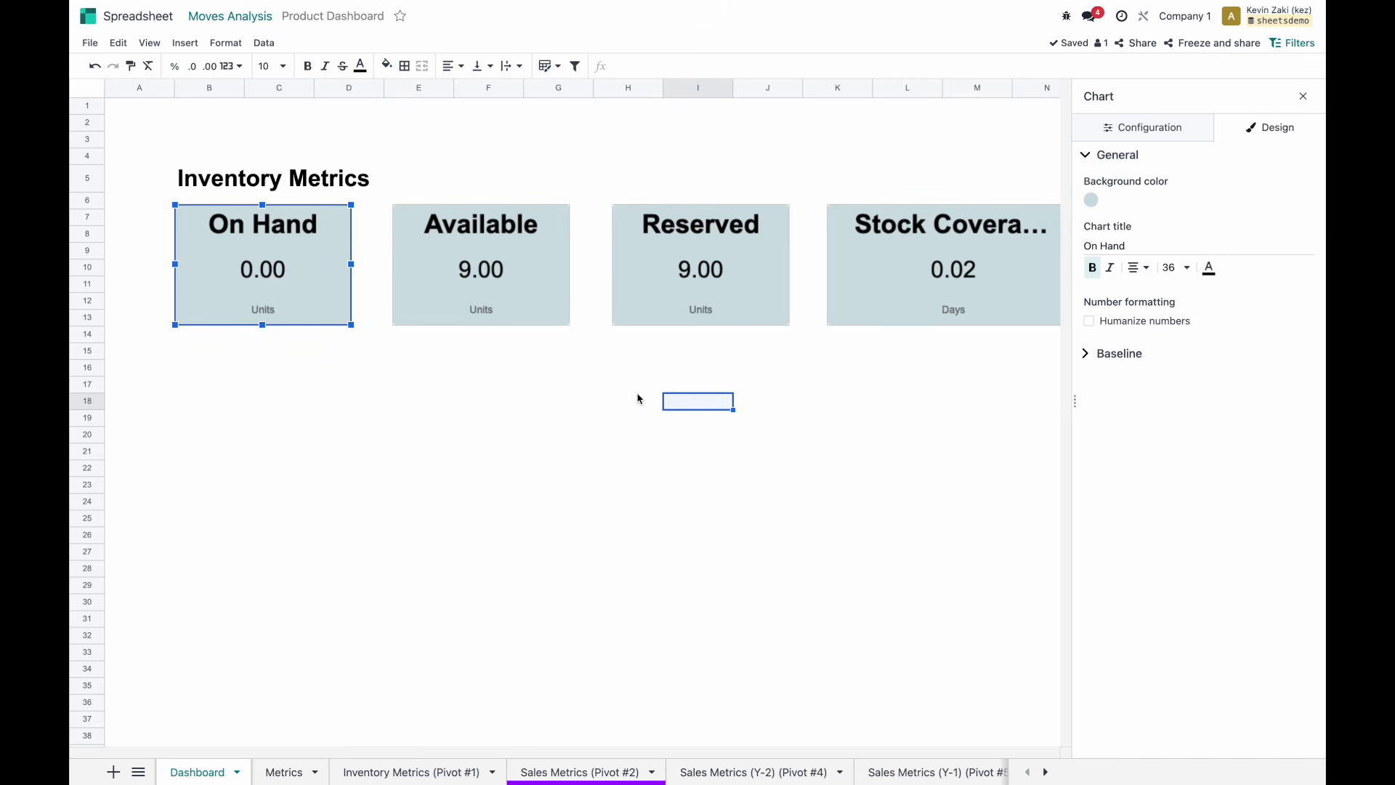
pyautogui.click(513, 370)
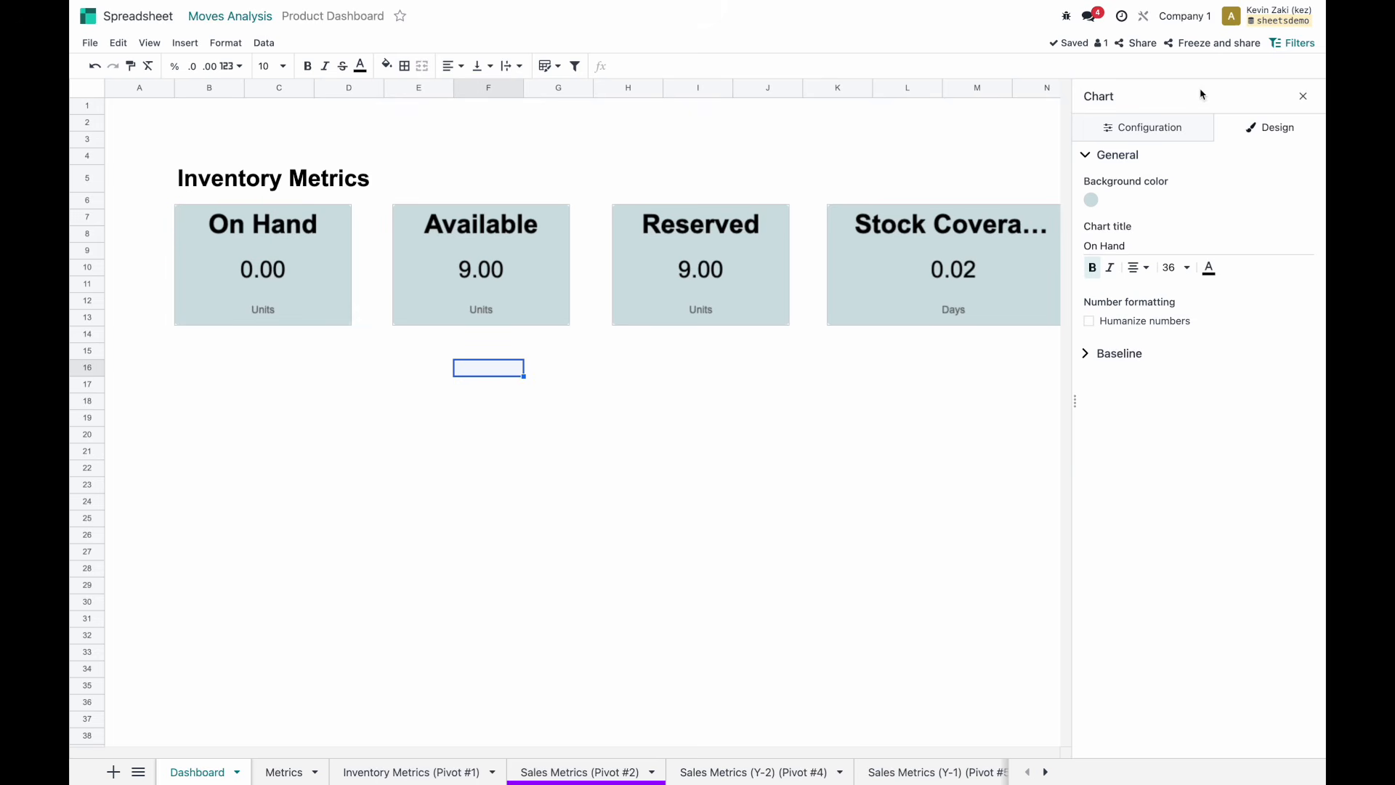
pyautogui.click(1304, 100)
# Test the Stock Coverage scorecard's link to the stock report, then return to the Product Dashboard.
pyautogui.click(1067, 263)
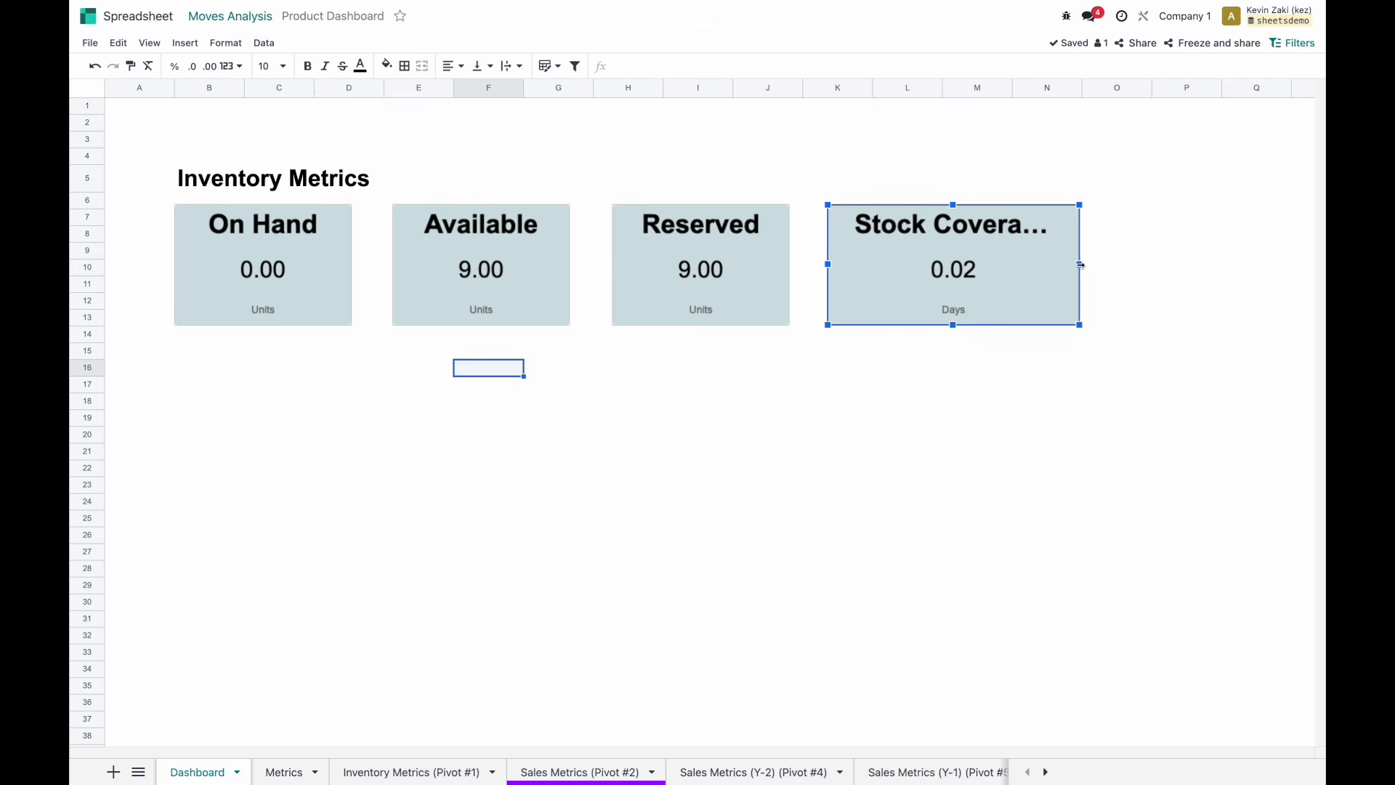
pyautogui.click(629, 277)
pyautogui.click(974, 231)
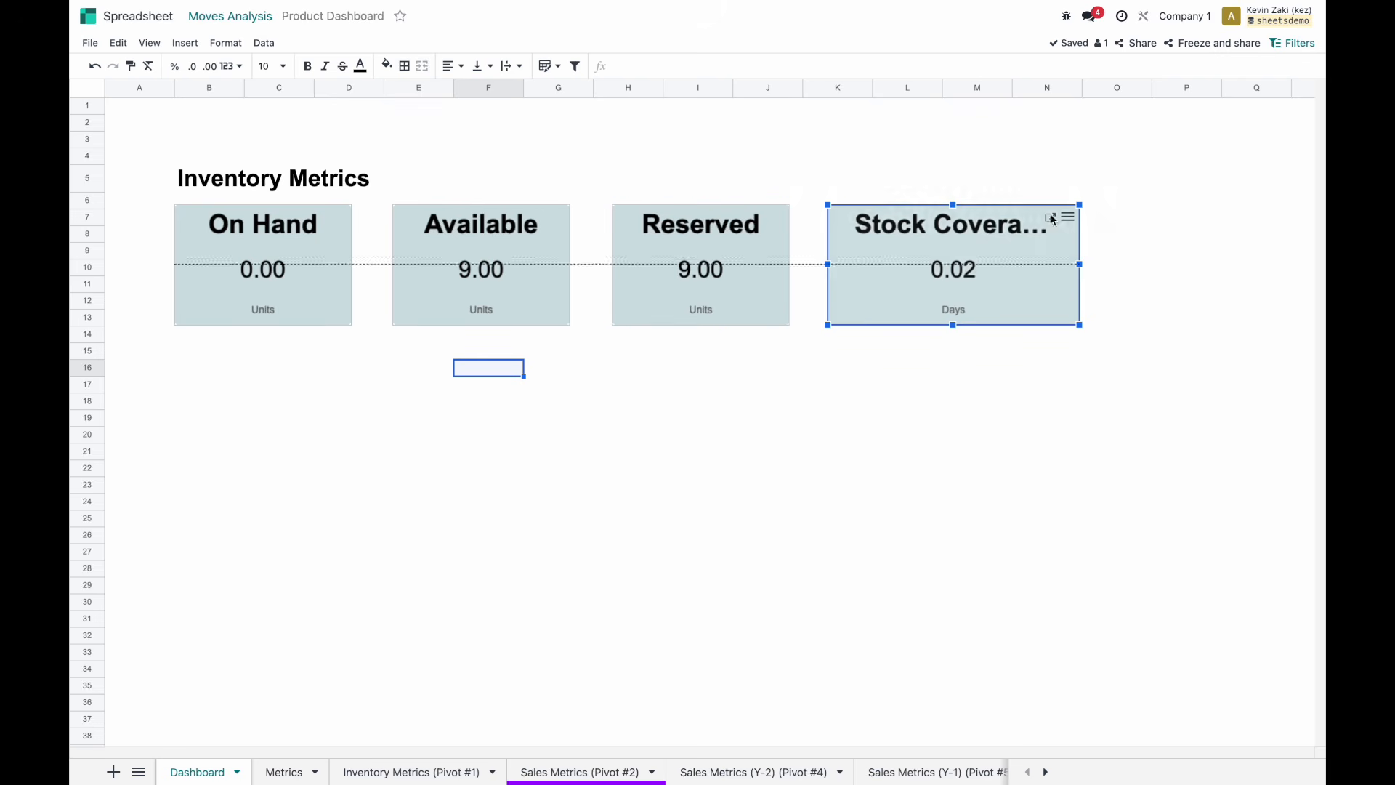
pyautogui.click(1050, 218)
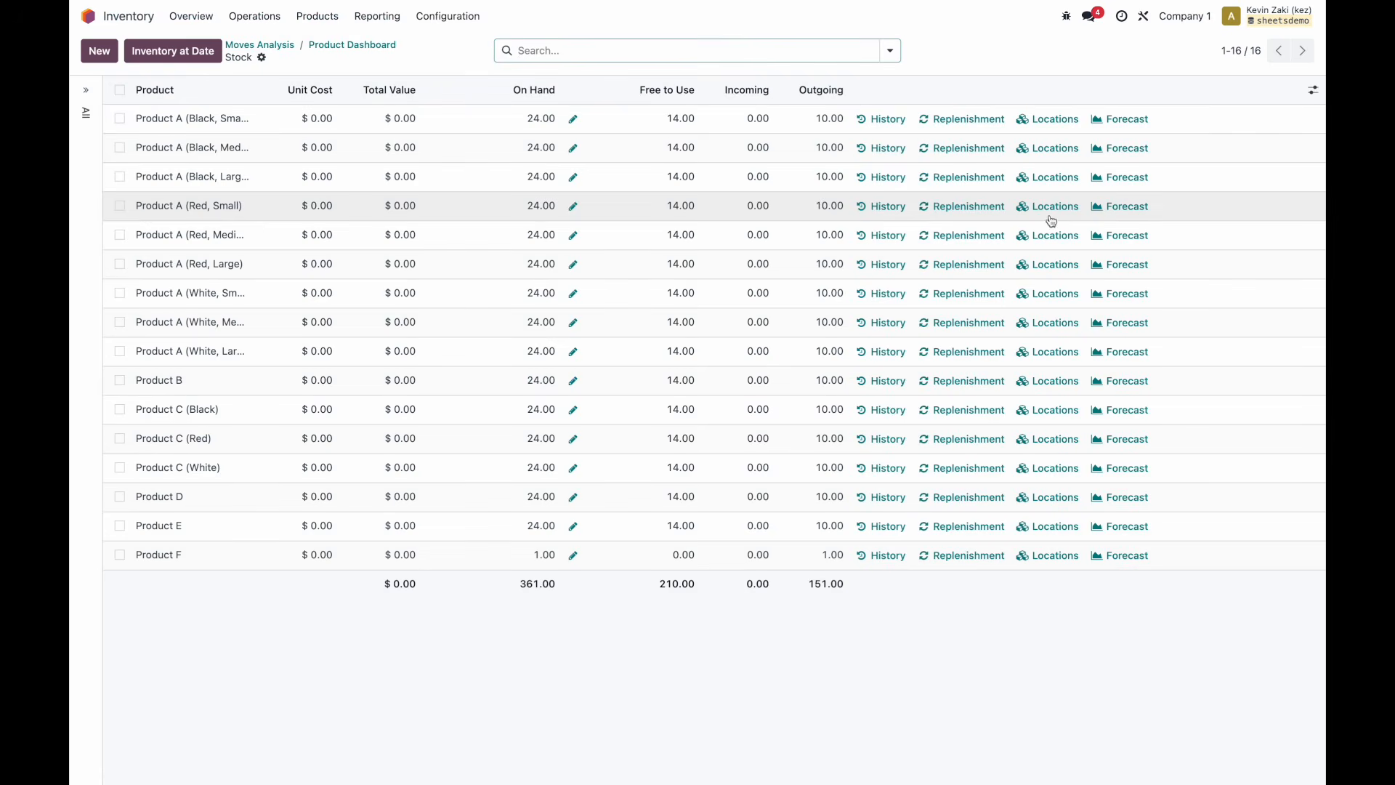
pyautogui.click(331, 46)
# Bring up the Stock Coverage chart's design settings for its title font size.
pyautogui.click(1069, 219)
pyautogui.click(986, 231)
pyautogui.click(1231, 132)
pyautogui.click(1175, 268)
# Set the title size to 18 on the Stock Coverage, Reserved, Available and On Hand scorecards.
pyautogui.click(1175, 450)
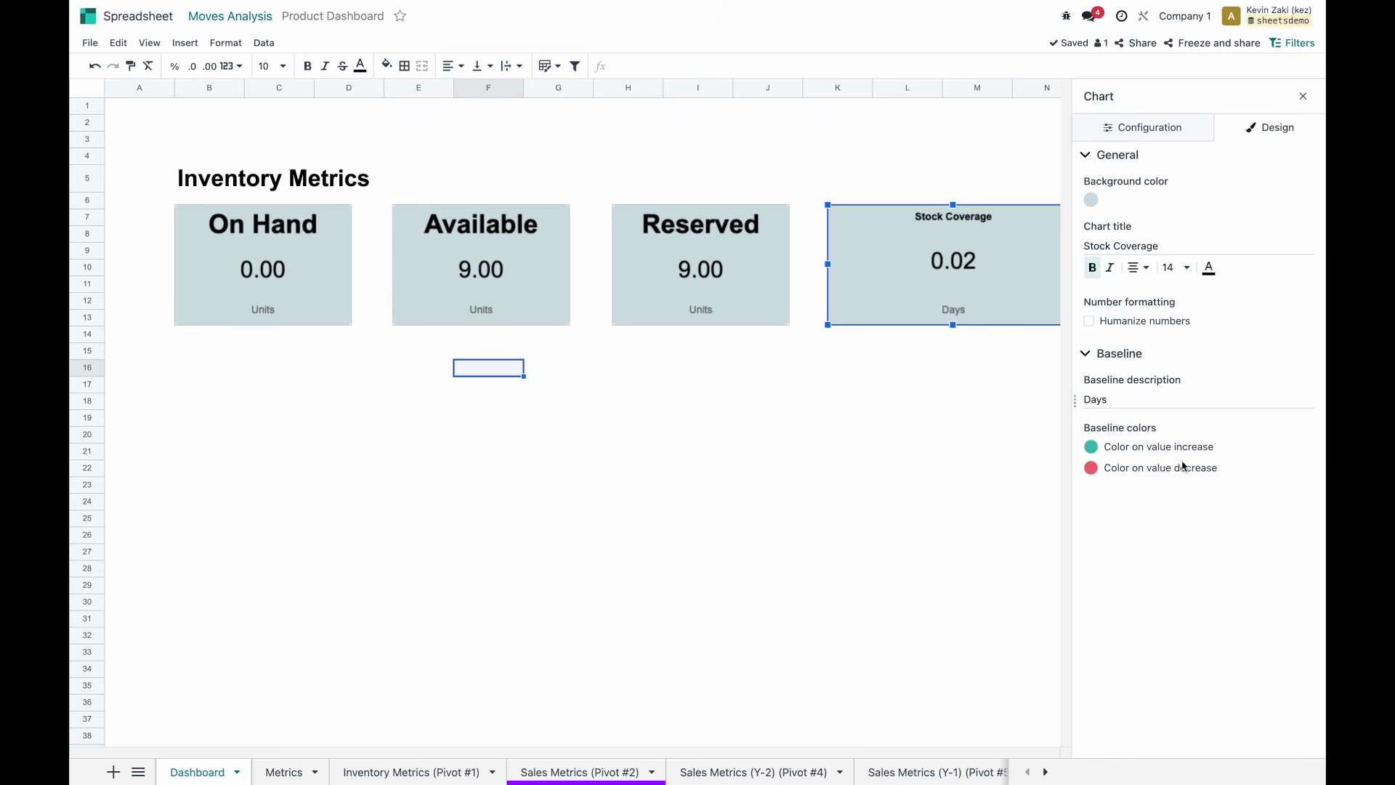
pyautogui.click(1175, 267)
pyautogui.click(1180, 473)
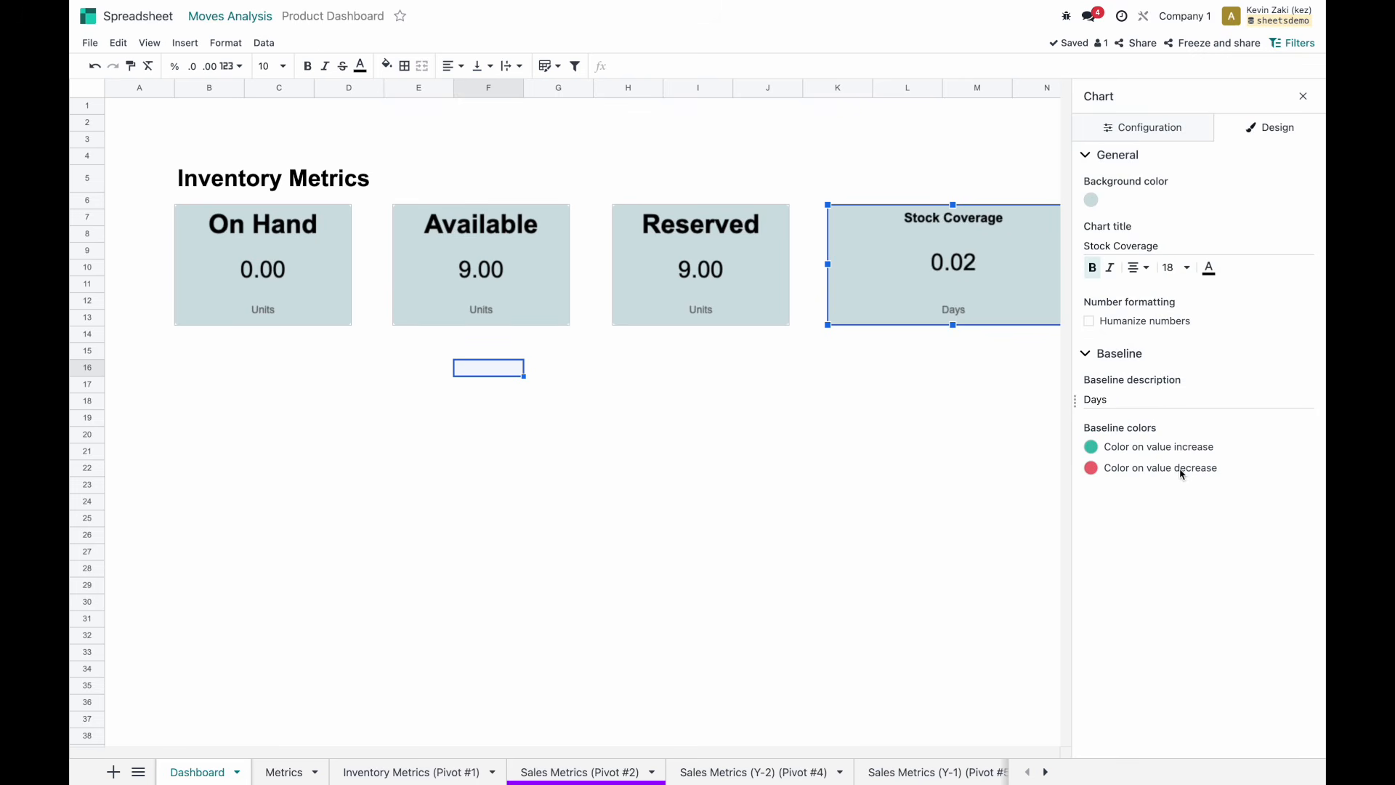
pyautogui.click(745, 268)
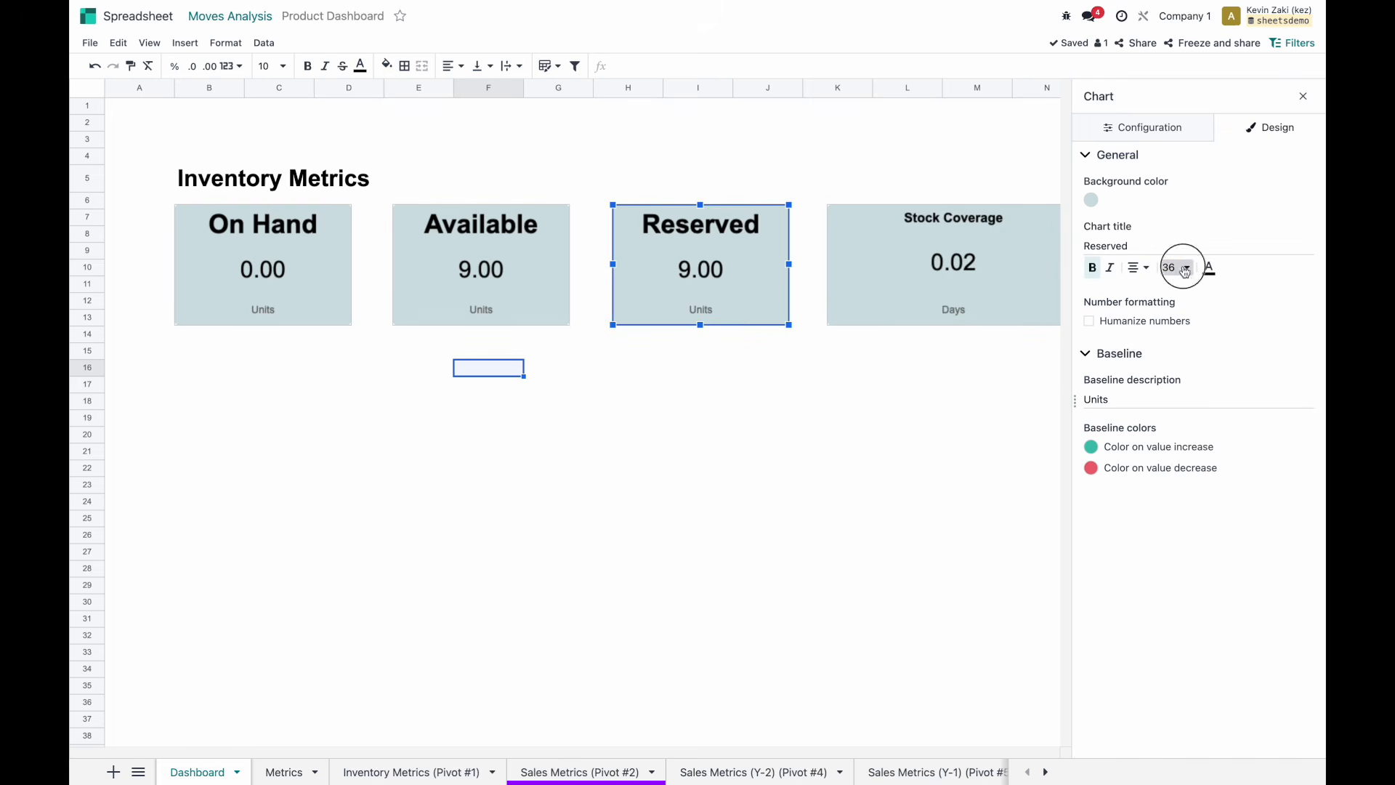
pyautogui.click(1176, 267)
pyautogui.click(1174, 473)
pyautogui.click(457, 251)
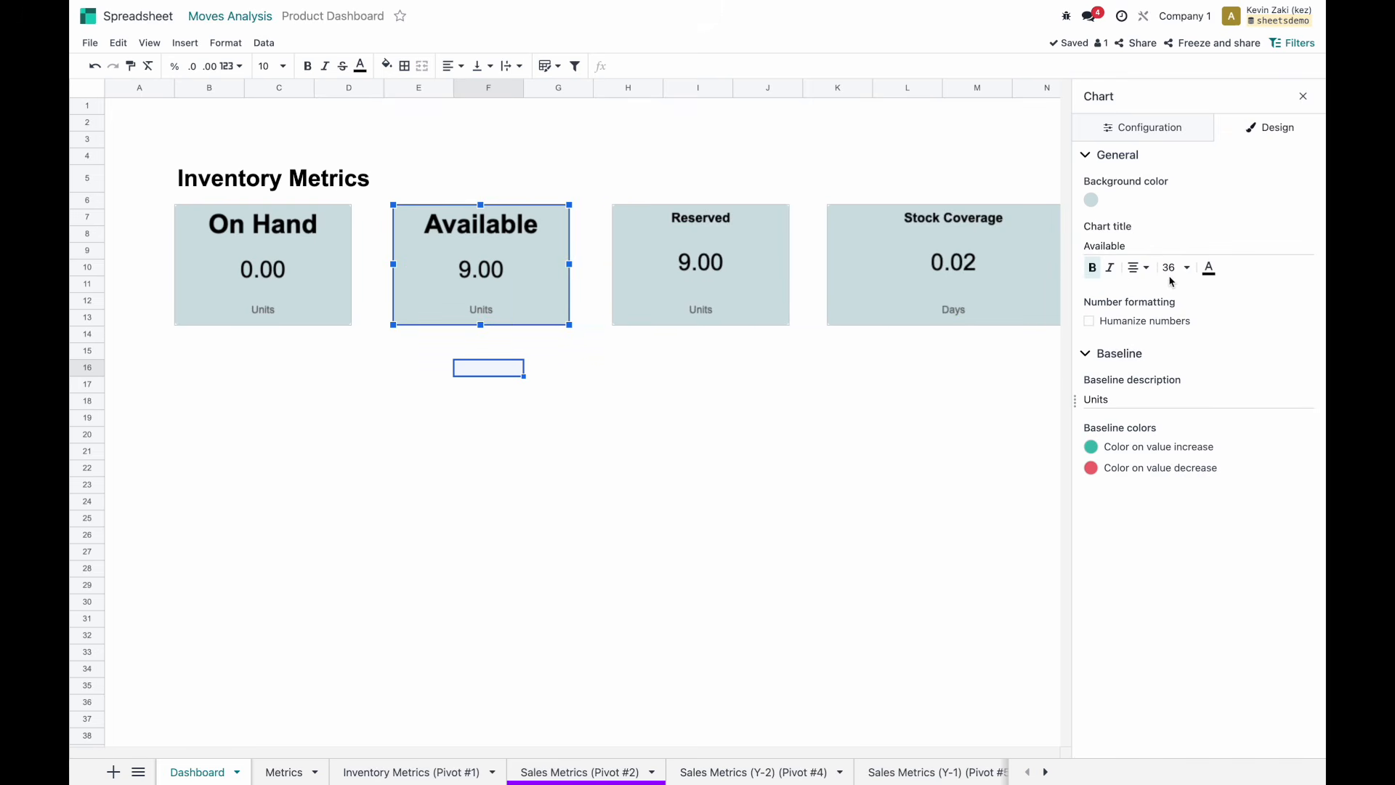
pyautogui.click(1173, 268)
pyautogui.click(1175, 473)
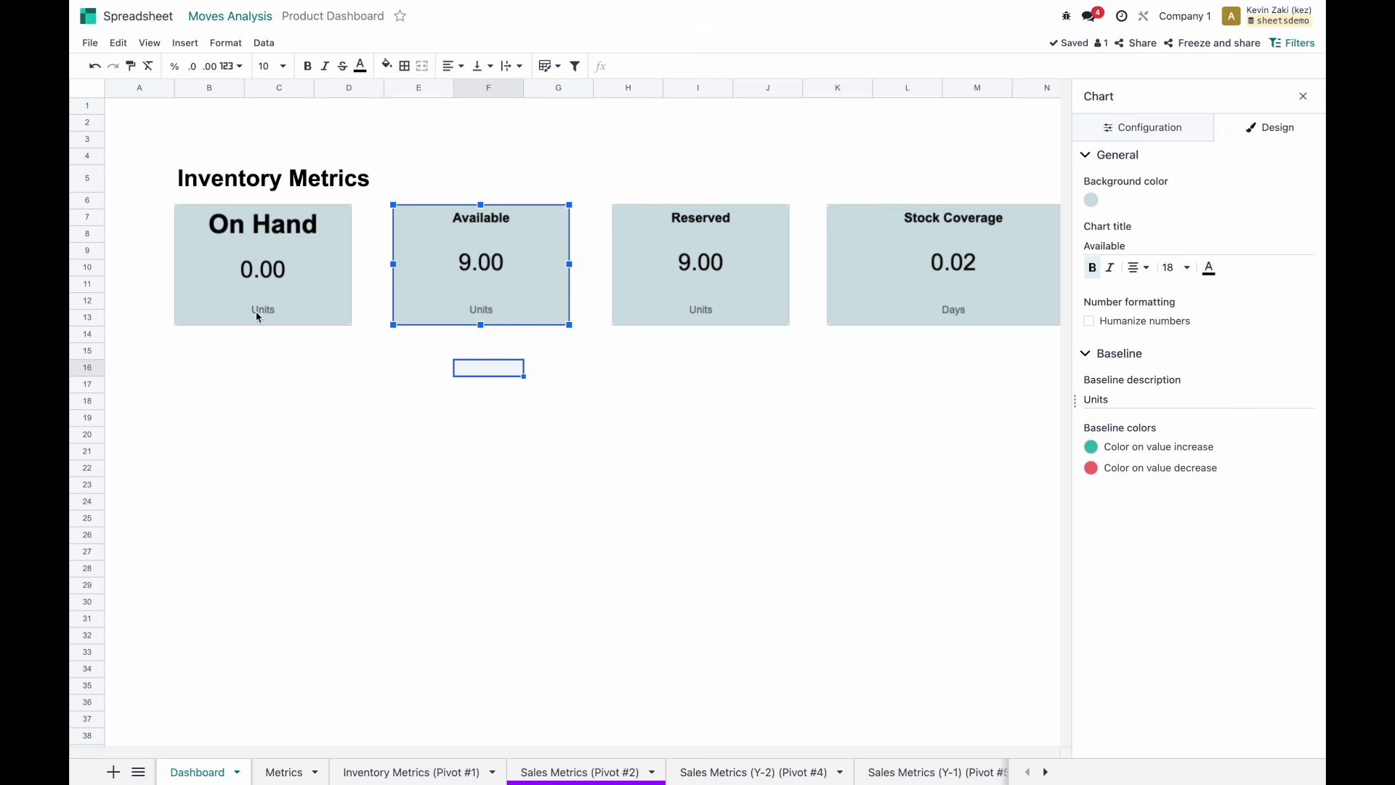
pyautogui.click(221, 234)
pyautogui.click(1177, 267)
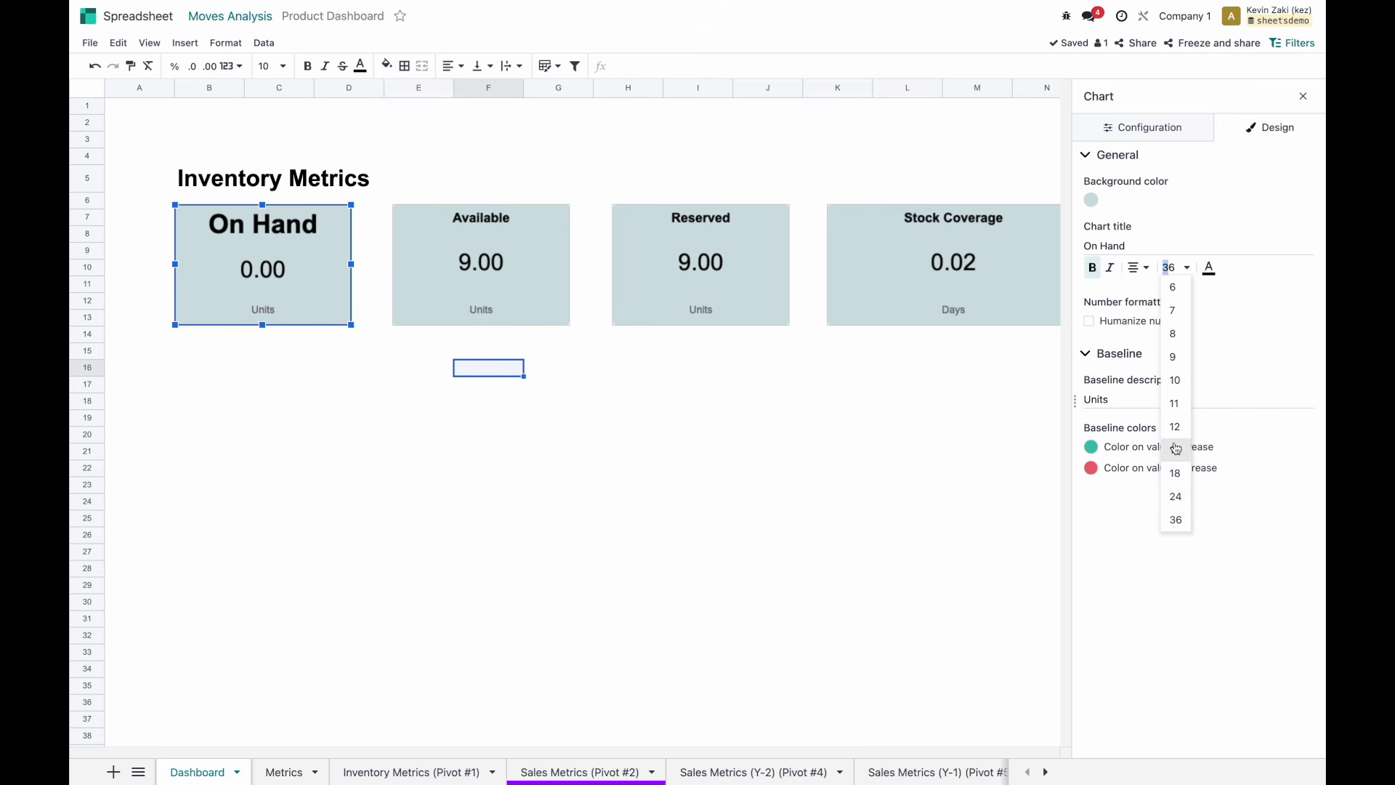
pyautogui.click(1174, 473)
# Narrow the Stock Coverage card to match the other three scorecards.
pyautogui.click(1003, 317)
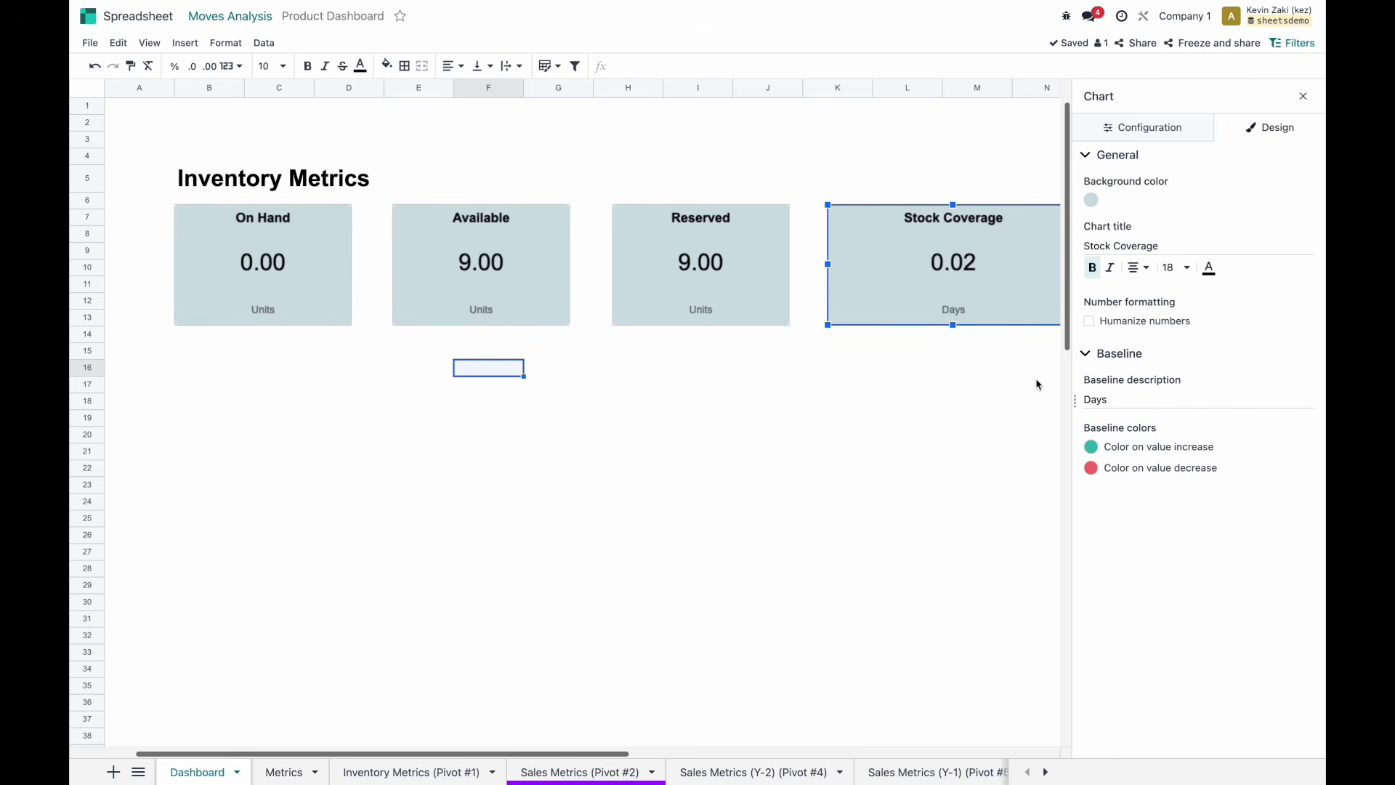
pyautogui.click(1302, 96)
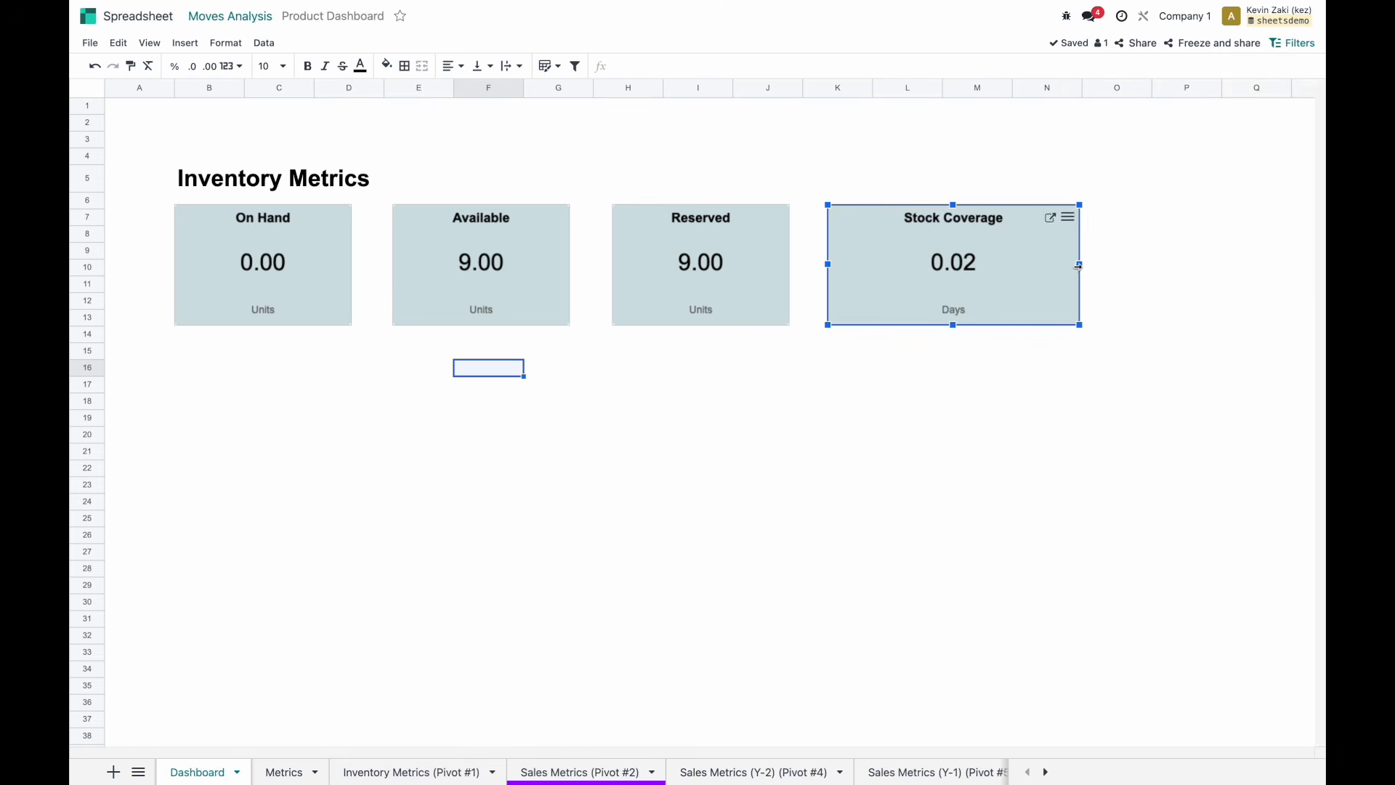
pyautogui.moveTo(1079, 266); pyautogui.dragTo(1009, 265)
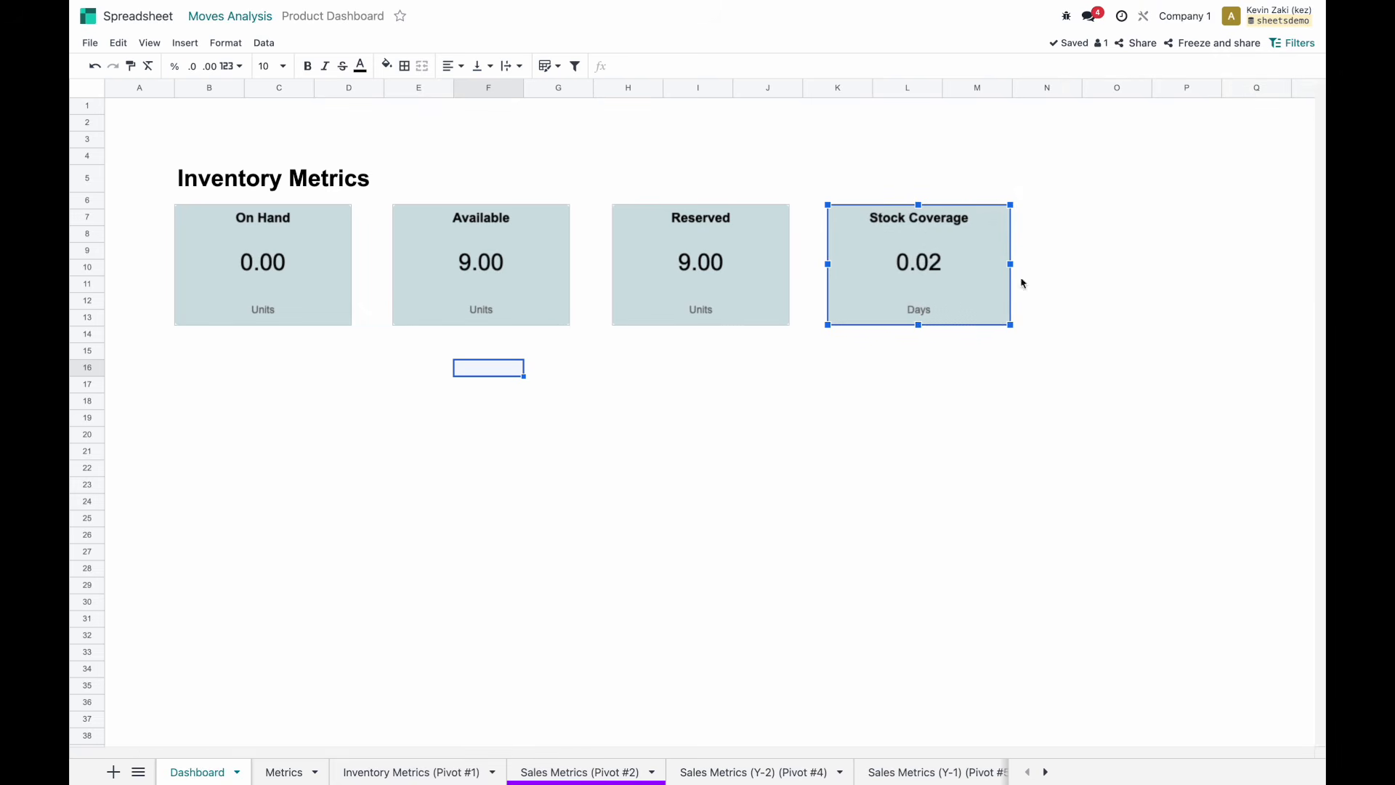
pyautogui.click(959, 372)
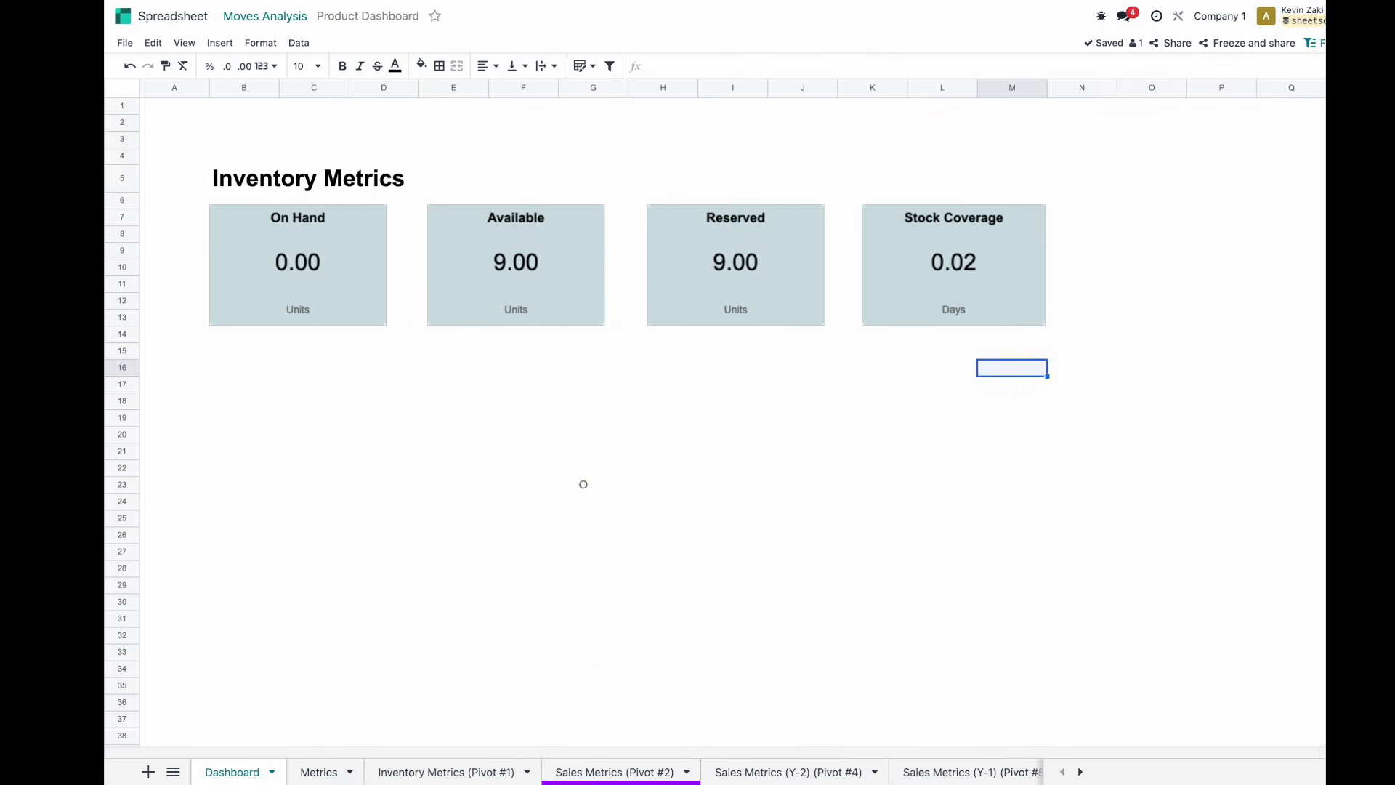
# Copy the Inventory Metrics heading from B5 to B15 and rename it Sales Metrics.
pyautogui.click(308, 181)
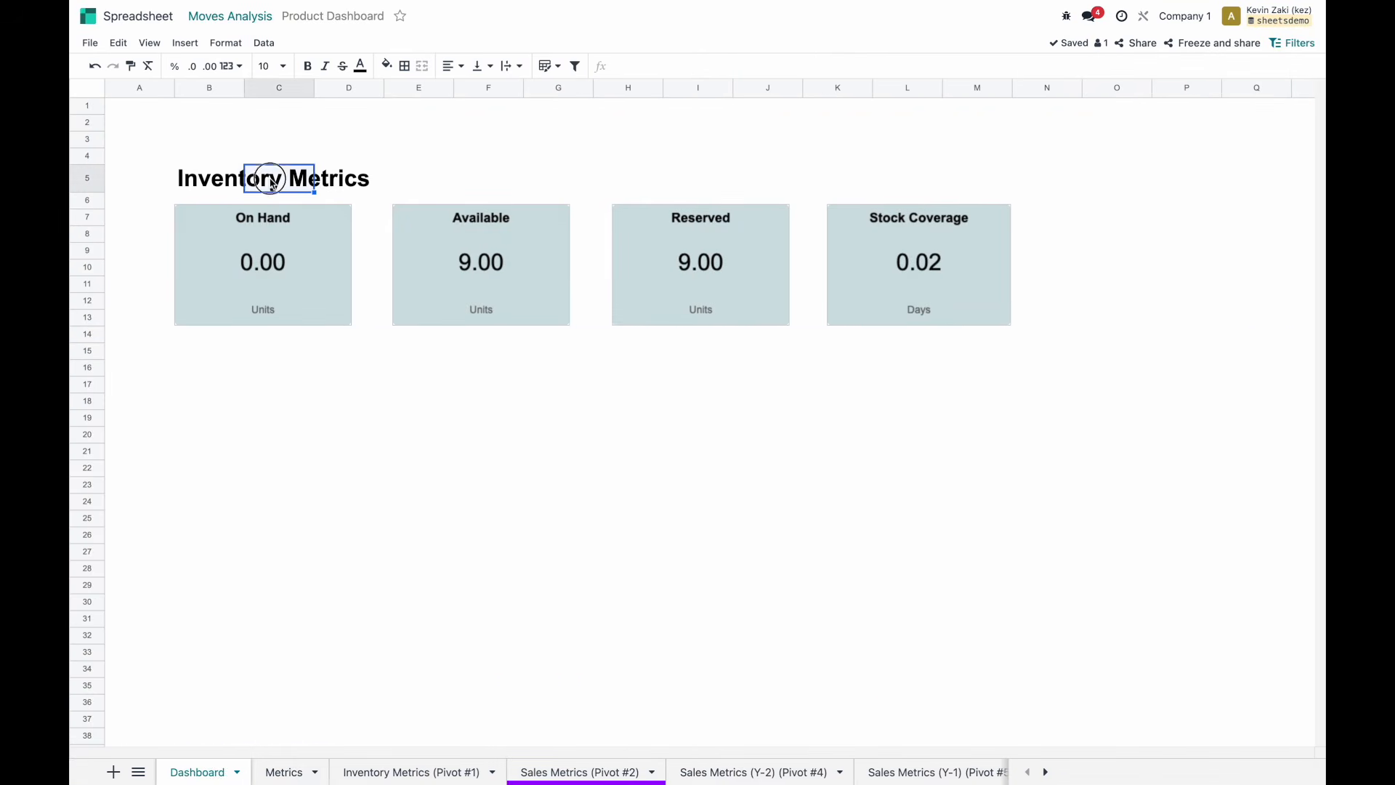
pyautogui.click(193, 187)
pyautogui.hotkey('ctrl', 'c')
pyautogui.click(199, 371)
pyautogui.hotkey('ctrl', 'v')
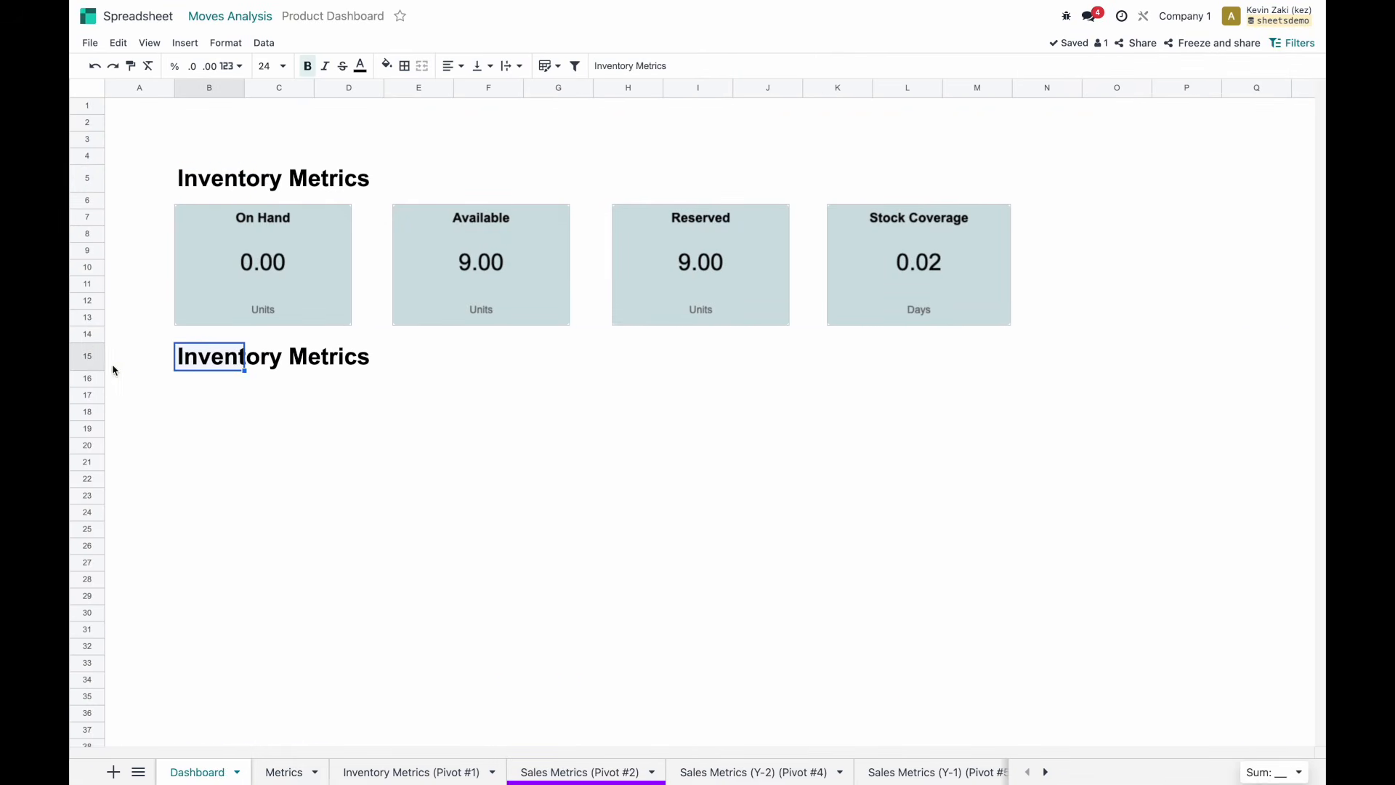
pyautogui.doubleClick(215, 359)
pyautogui.doubleClick(223, 364)
pyautogui.write('Sales')
pyautogui.press('Return')
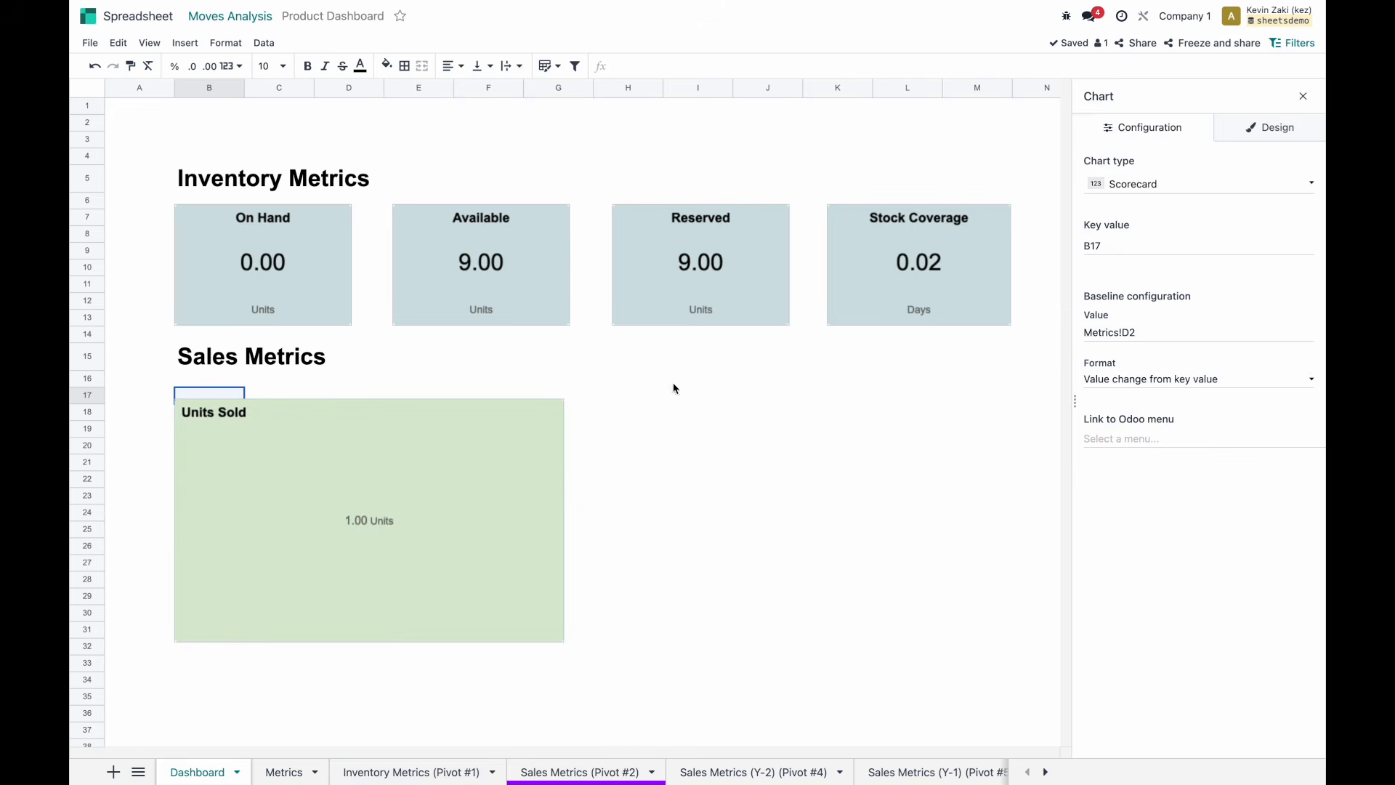
# Shrink the Units Sold scorecard to card size and position a second scorecard in the sales section.
pyautogui.moveTo(563, 640); pyautogui.dragTo(346, 545)
pyautogui.click(1278, 118)
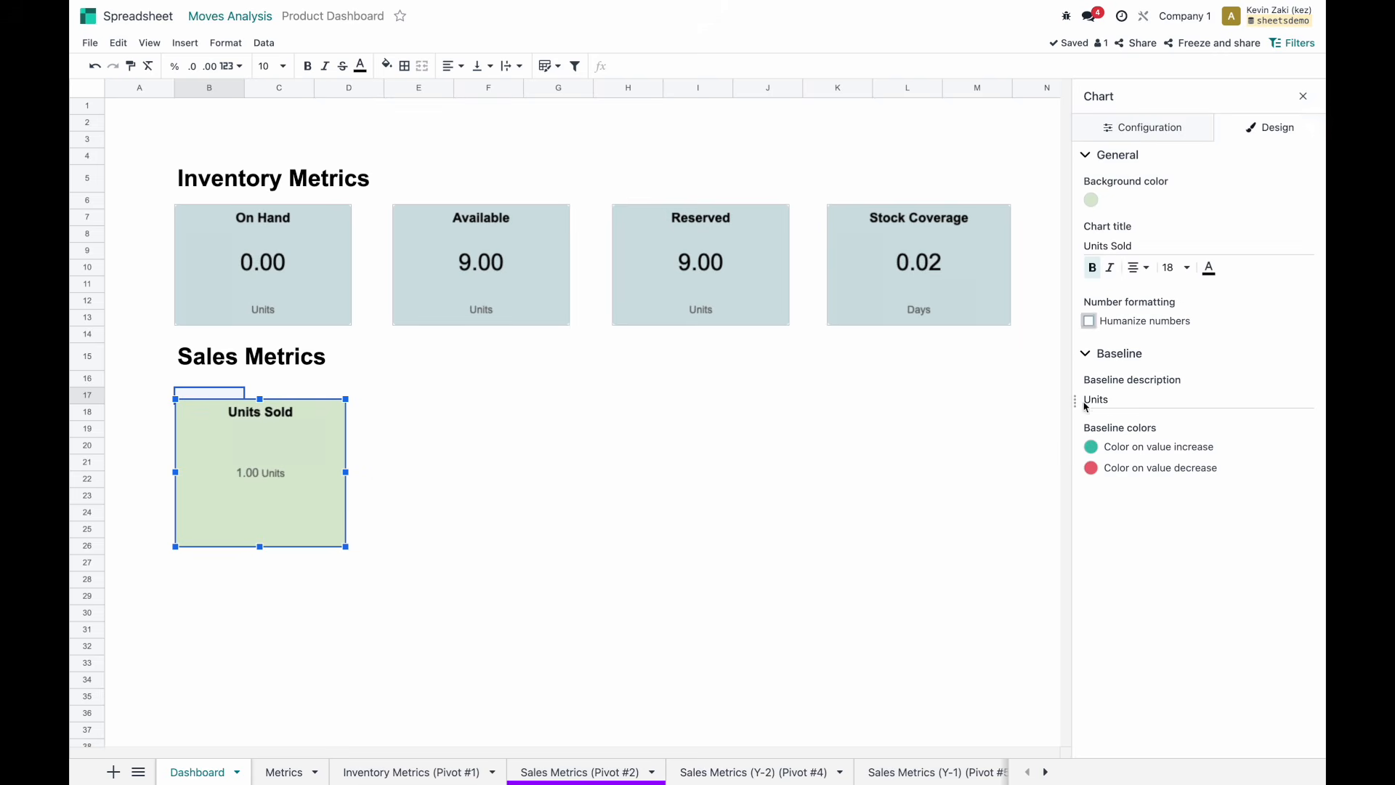
pyautogui.click(349, 479)
pyautogui.moveTo(196, 434); pyautogui.dragTo(565, 509)
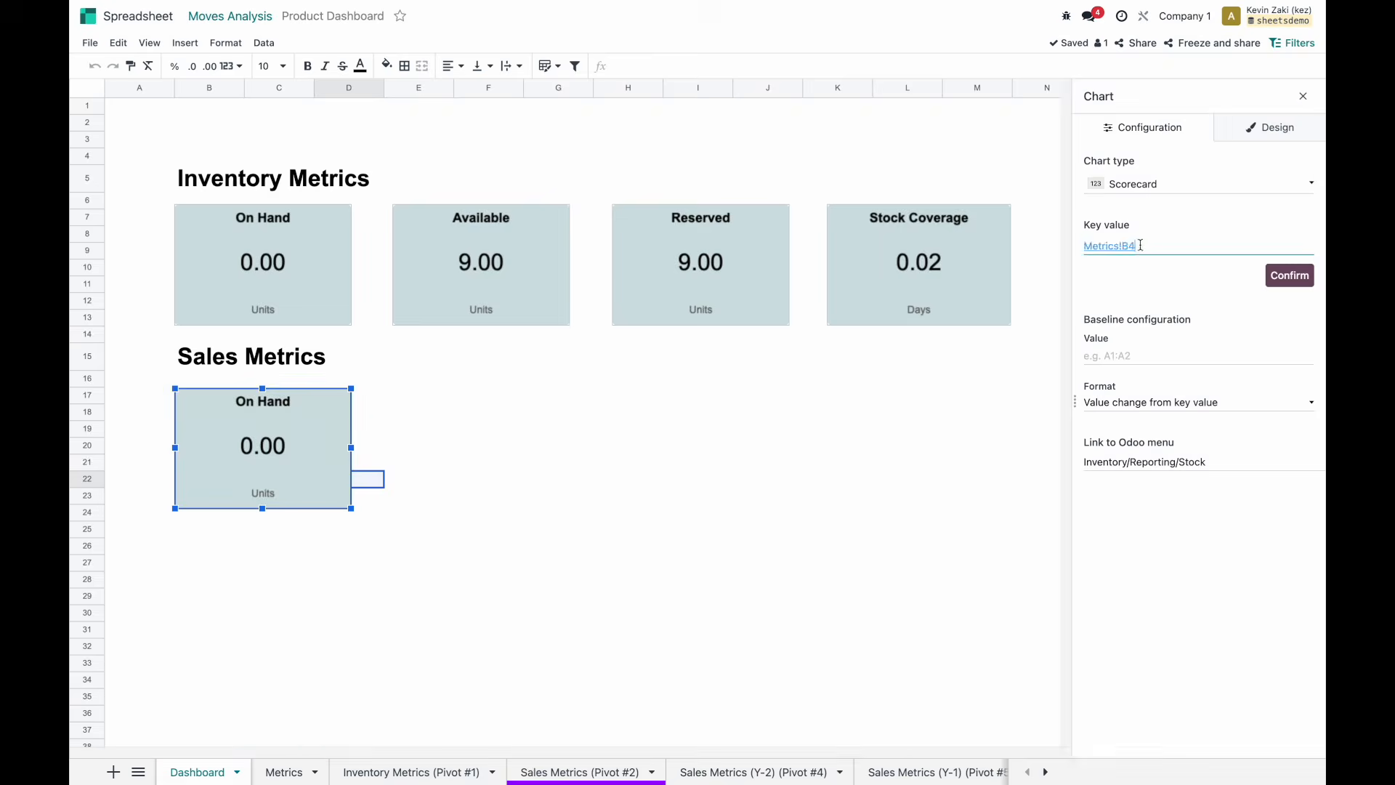
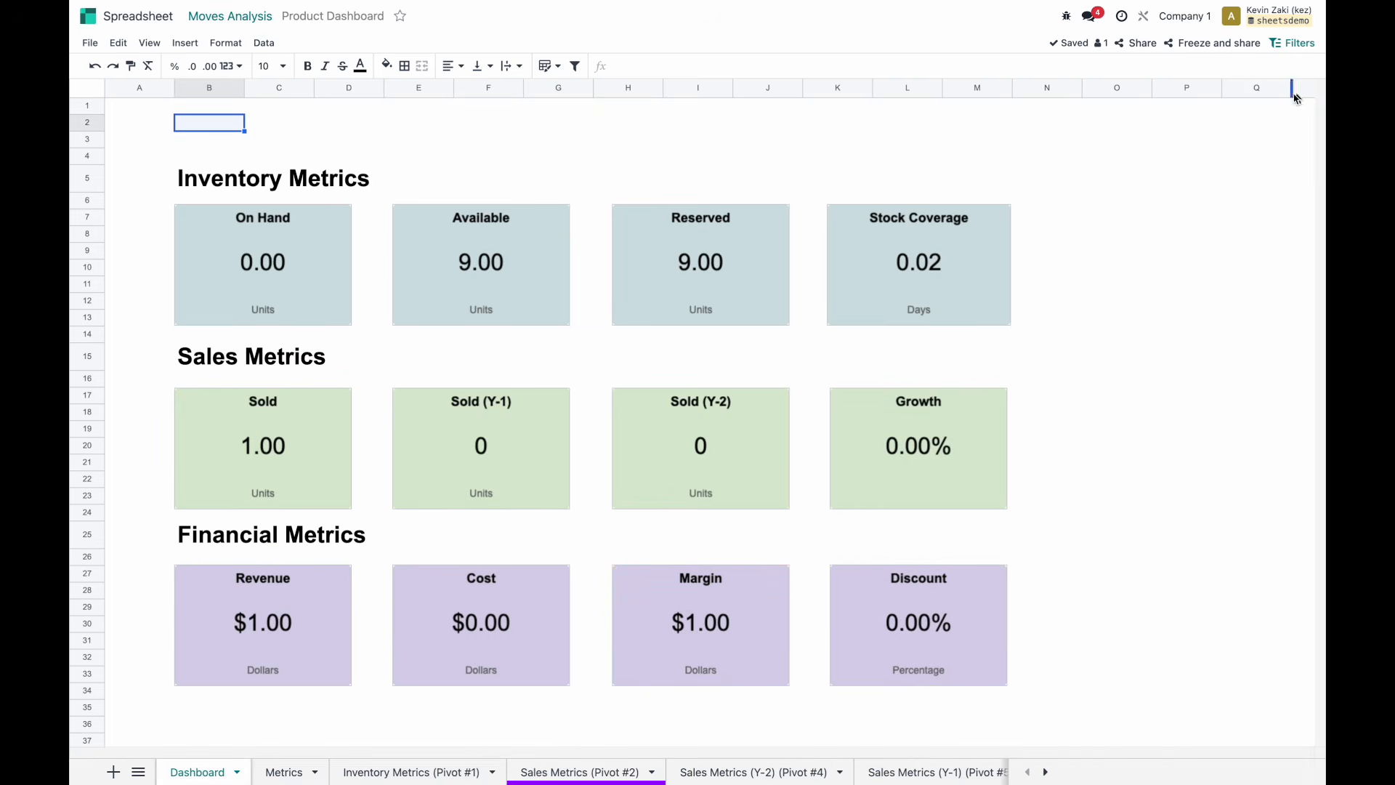
# Delete the unused empty columns O to Z beyond the dashboard.
pyautogui.scroll(-1, 836, 262)
pyautogui.scroll(1, 836, 262)
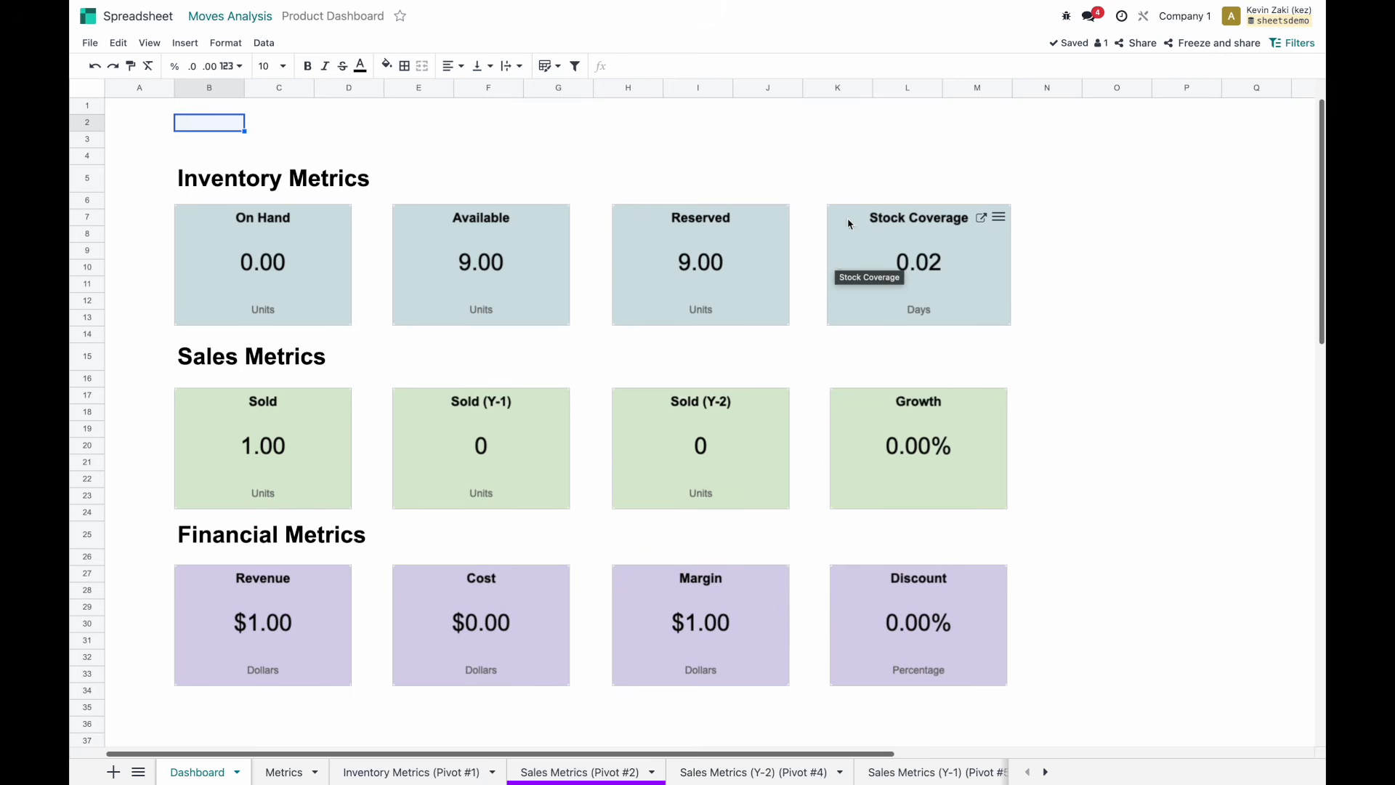
pyautogui.click(1101, 87)
pyautogui.hscroll(5, 1101, 87)
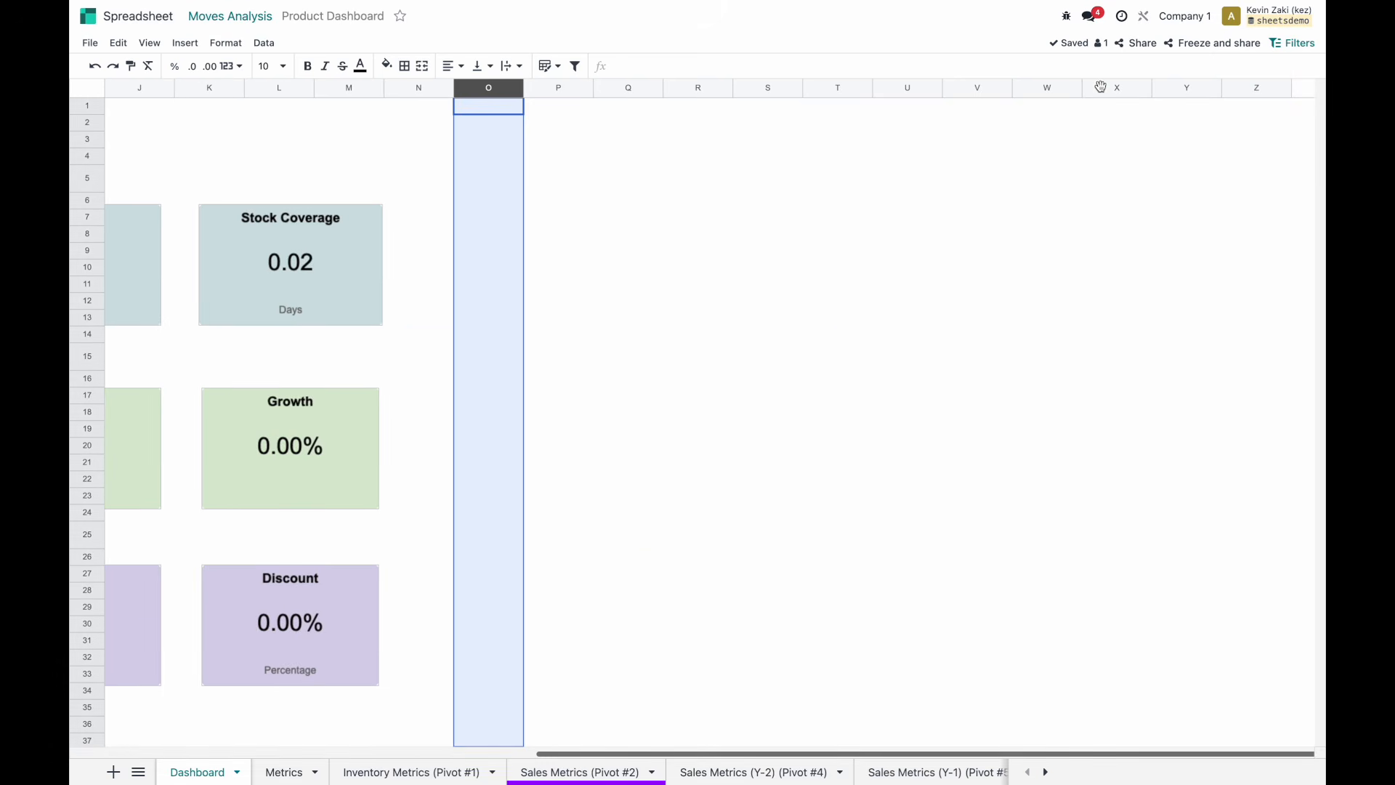
pyautogui.keyDown('shift'); pyautogui.click(1261, 87); pyautogui.keyUp('shift')
pyautogui.rightClick(1262, 87)
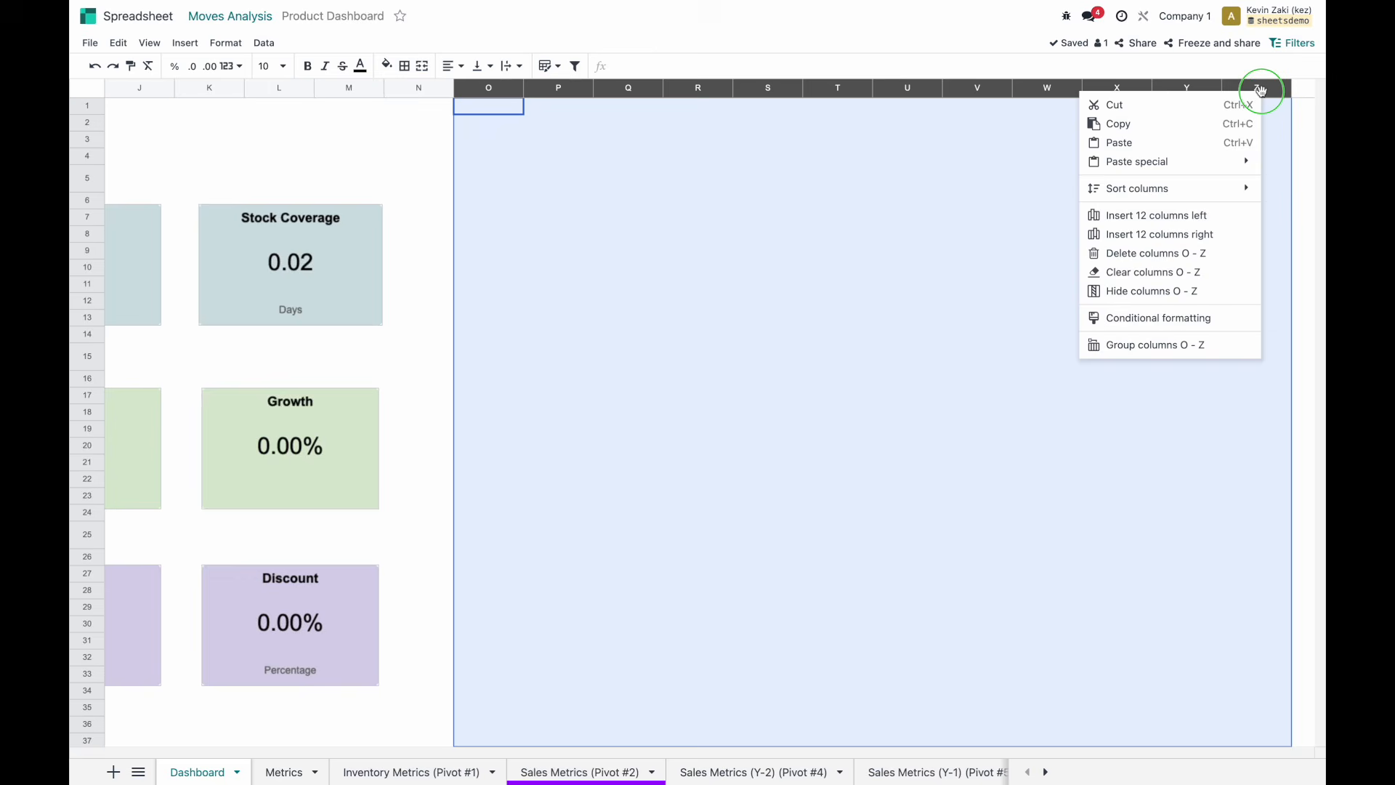
pyautogui.click(1154, 253)
# Compare the spreadsheet against the whiteboard dashboard sketch.
pyautogui.click(775, 335)
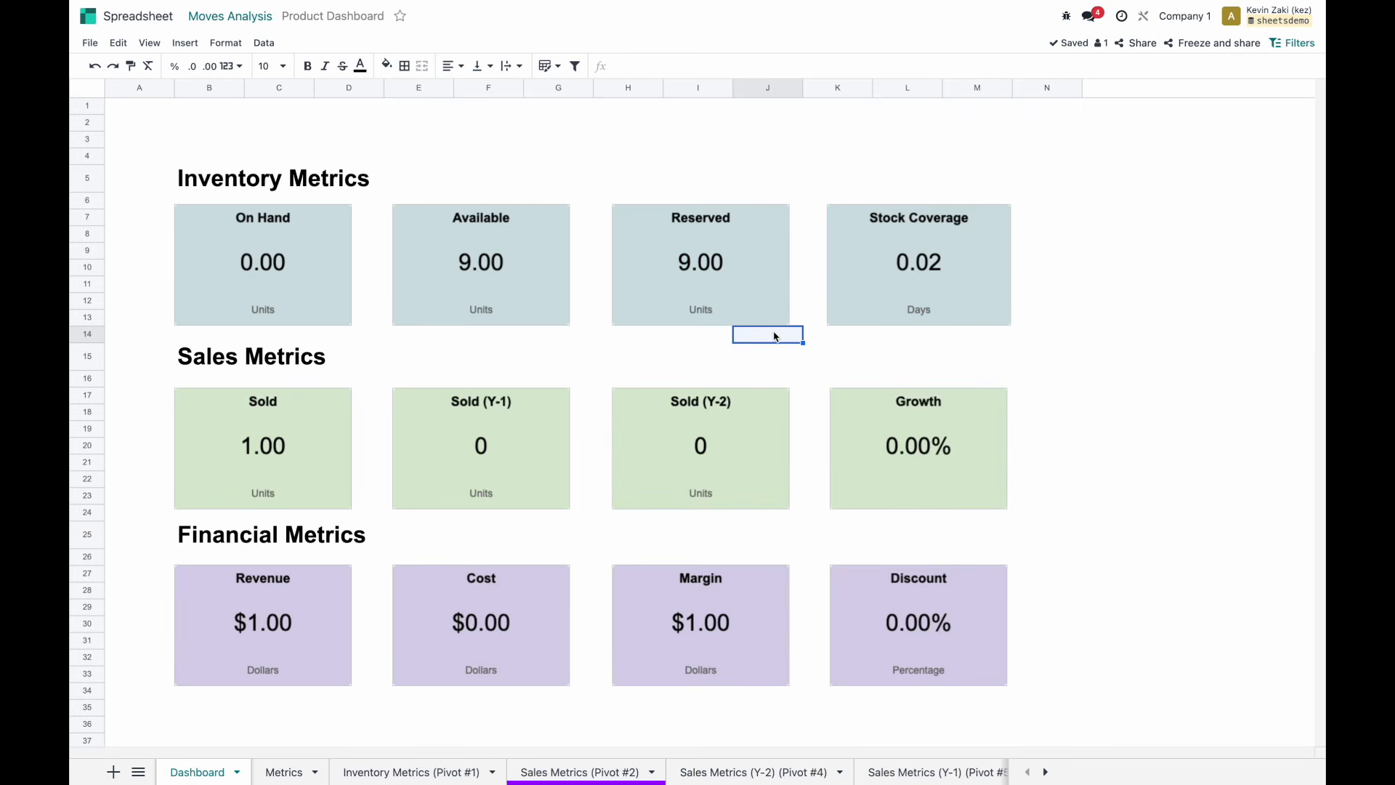
pyautogui.scroll(-1, 655, 392)
pyautogui.hotkey('ctrl', 'Left')
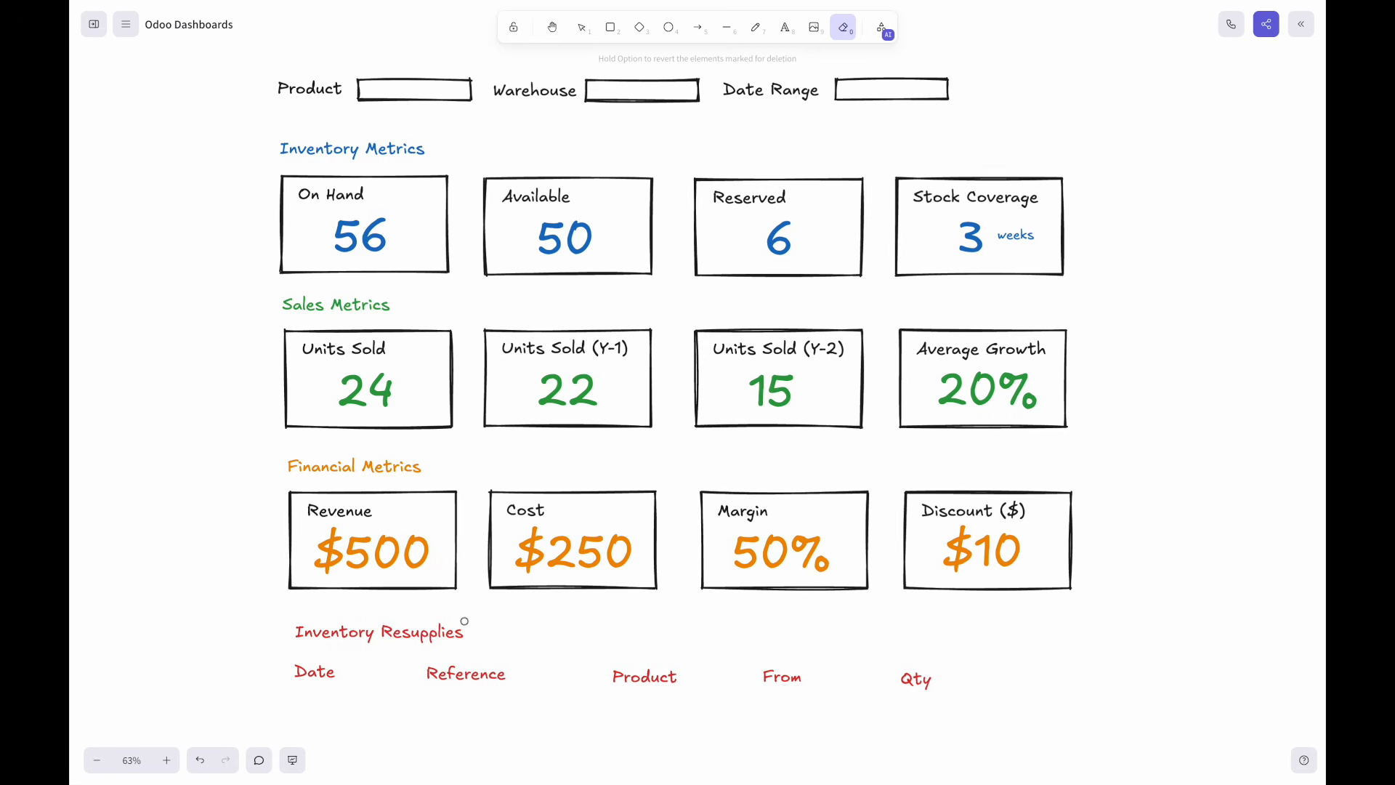
pyautogui.hotkey('ctrl', 'Right')
# Copy the Financial Metrics heading into B36 and rename it 'Inventory Ressuply'.
pyautogui.click(294, 510)
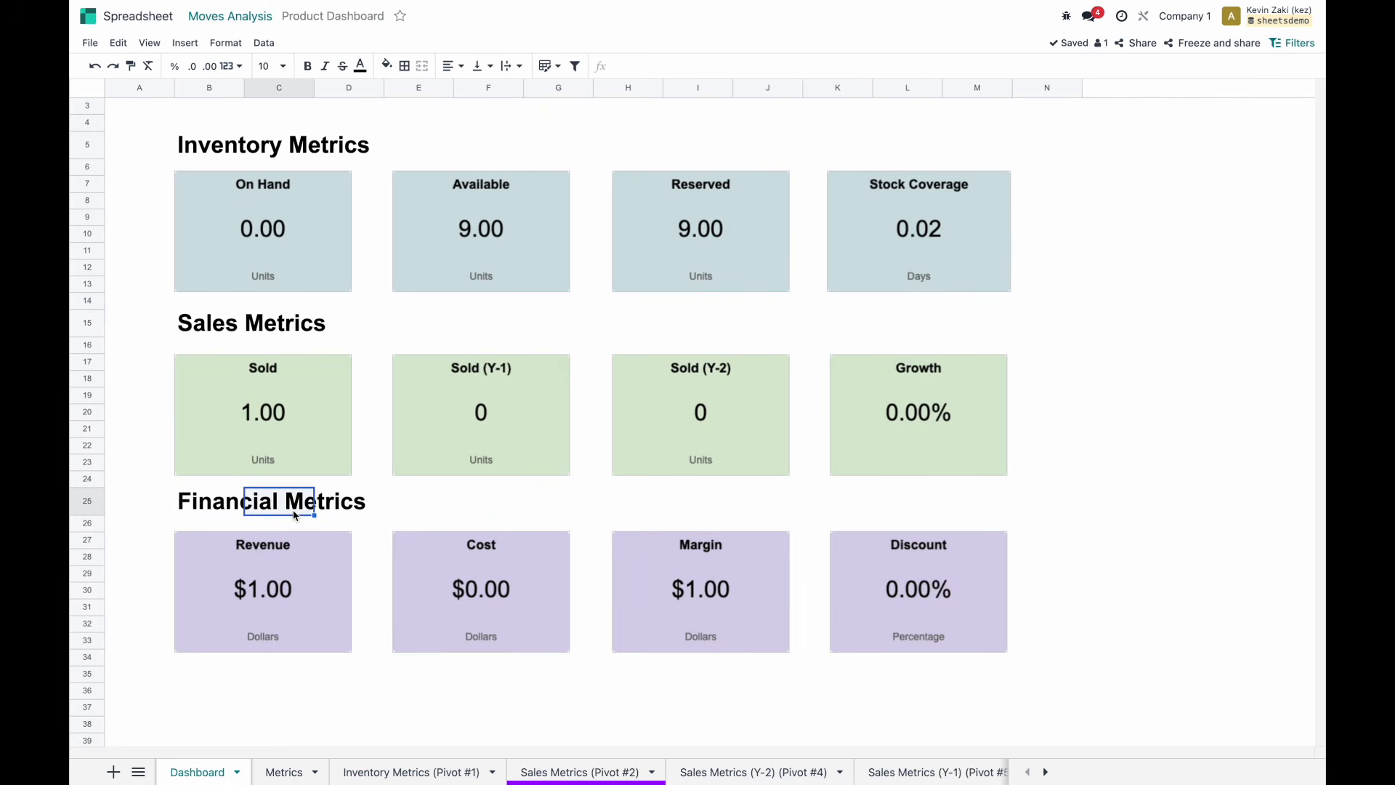
pyautogui.click(212, 503)
pyautogui.hotkey('ctrl', 'c')
pyautogui.click(194, 687)
pyautogui.hotkey('ctrl', 'v')
pyautogui.doubleClick(201, 694)
pyautogui.write('Inventory ')
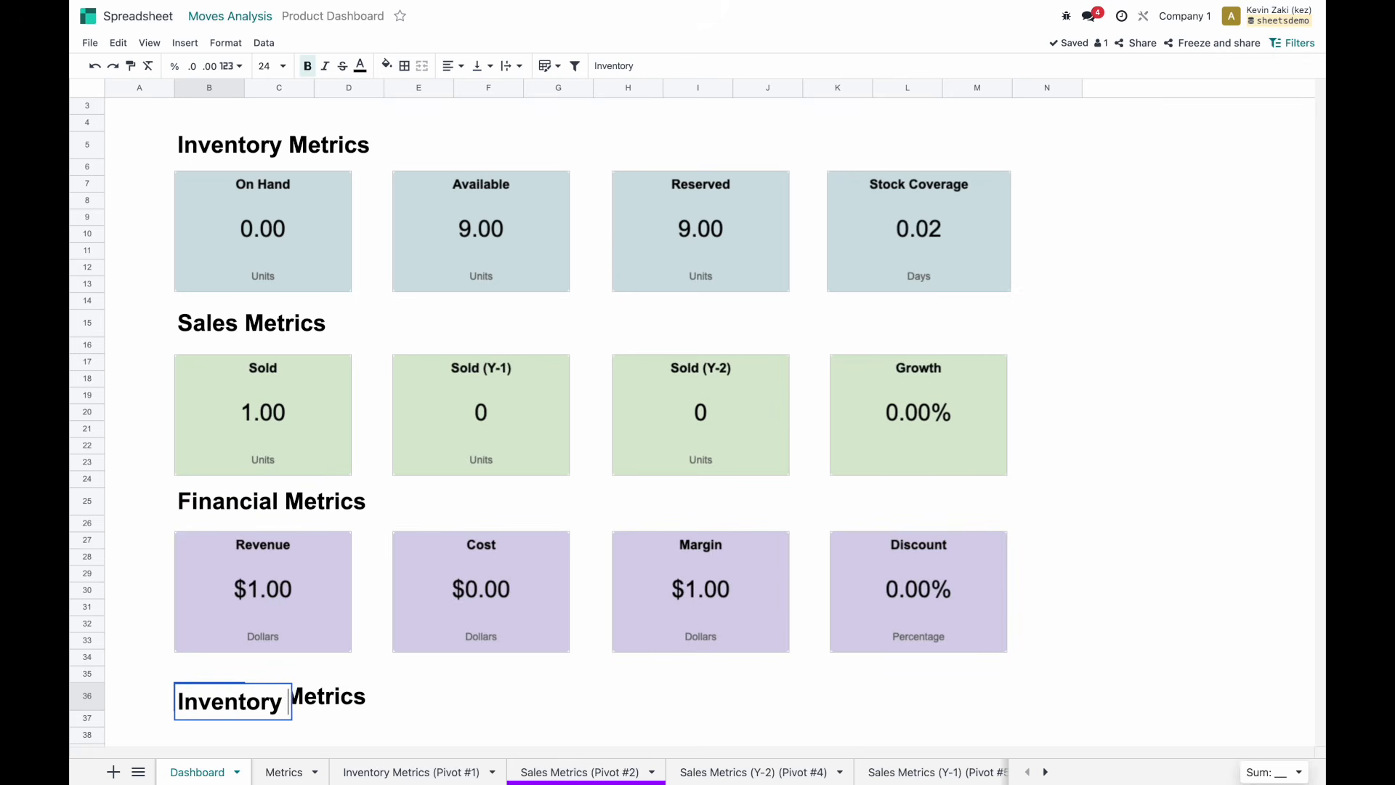
pyautogui.write('Ressuply')
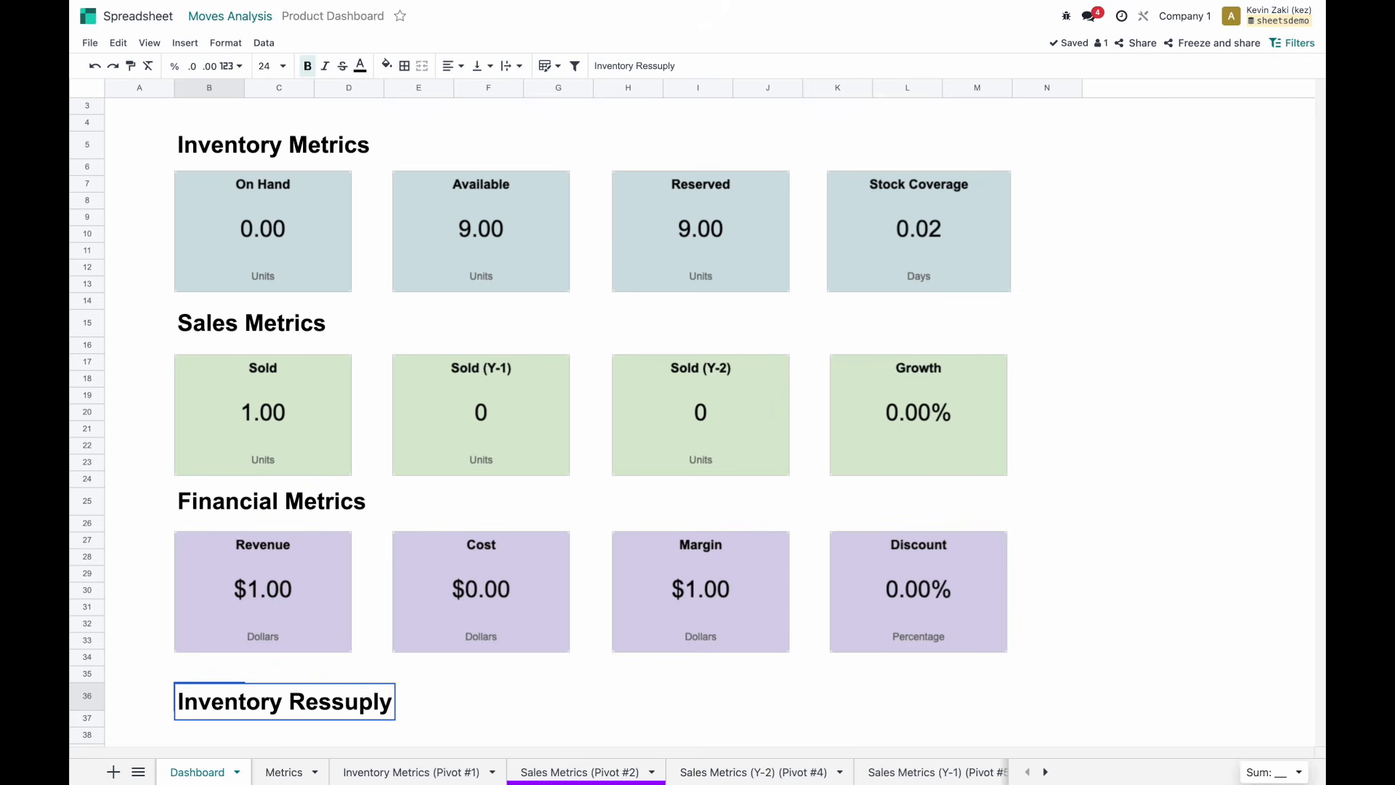
pyautogui.press('Return')
# Move to cell B38, where the resupply list will go.
pyautogui.scroll(-5, 290, 699)
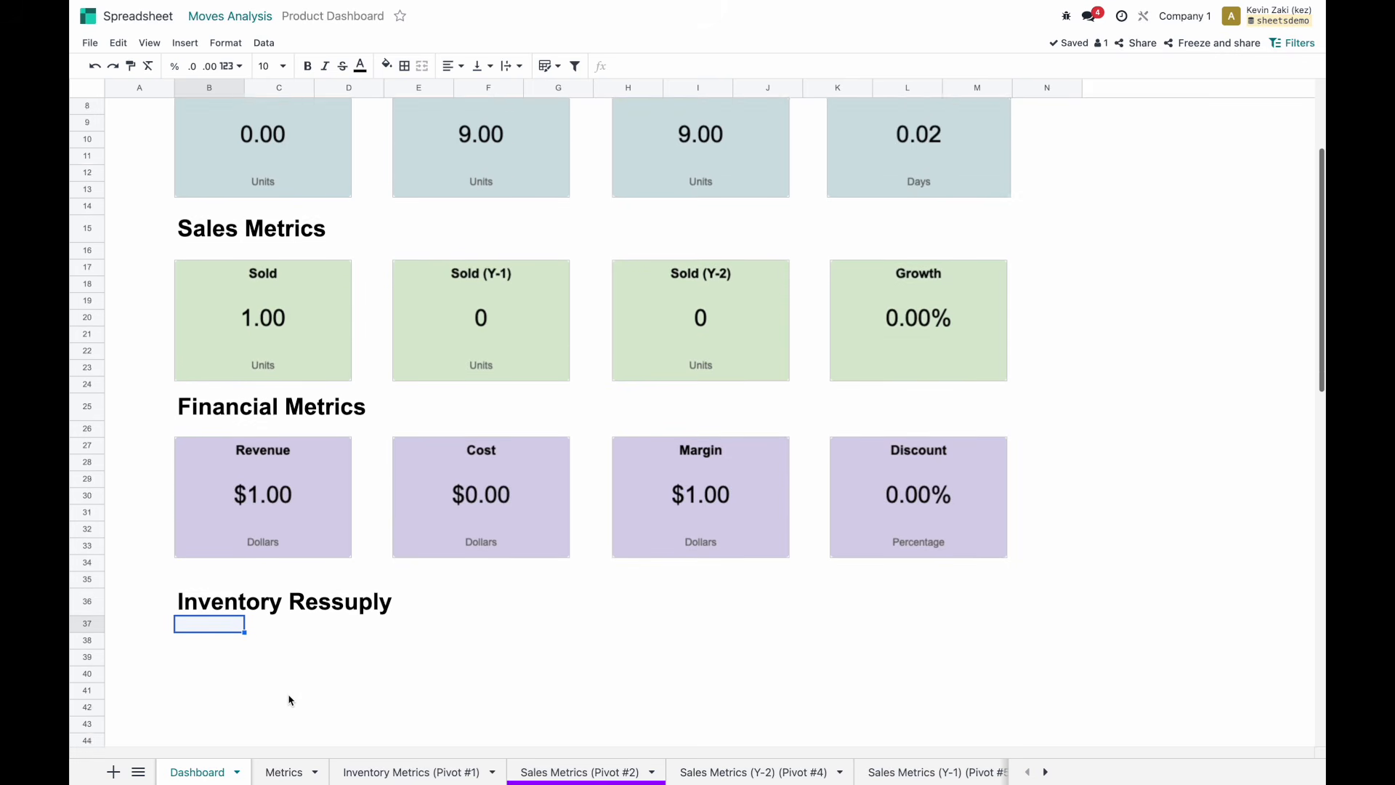
pyautogui.press('Down')
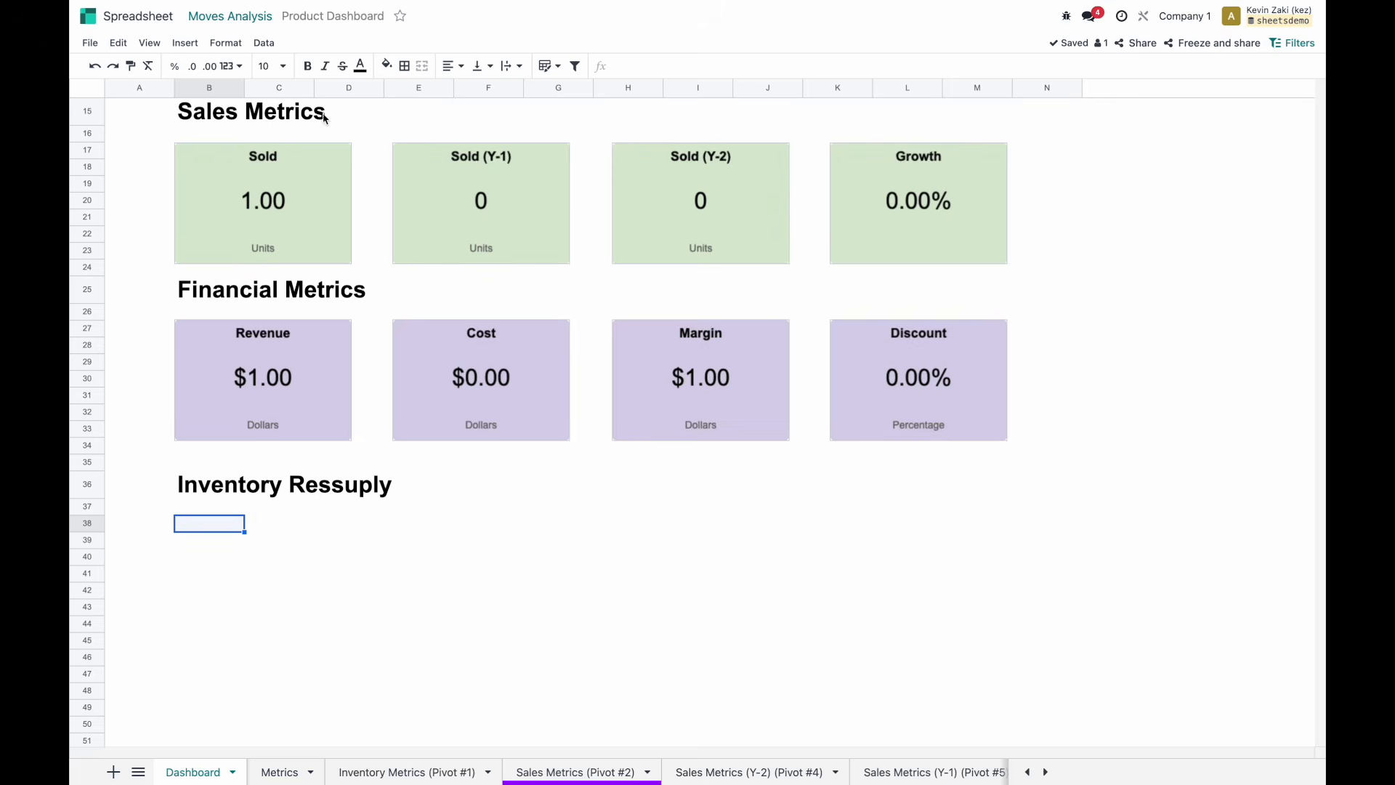
pyautogui.click(185, 43)
# Re-insert the Inventory Ressuply list (#1) at B38.
pyautogui.moveTo(265, 47)
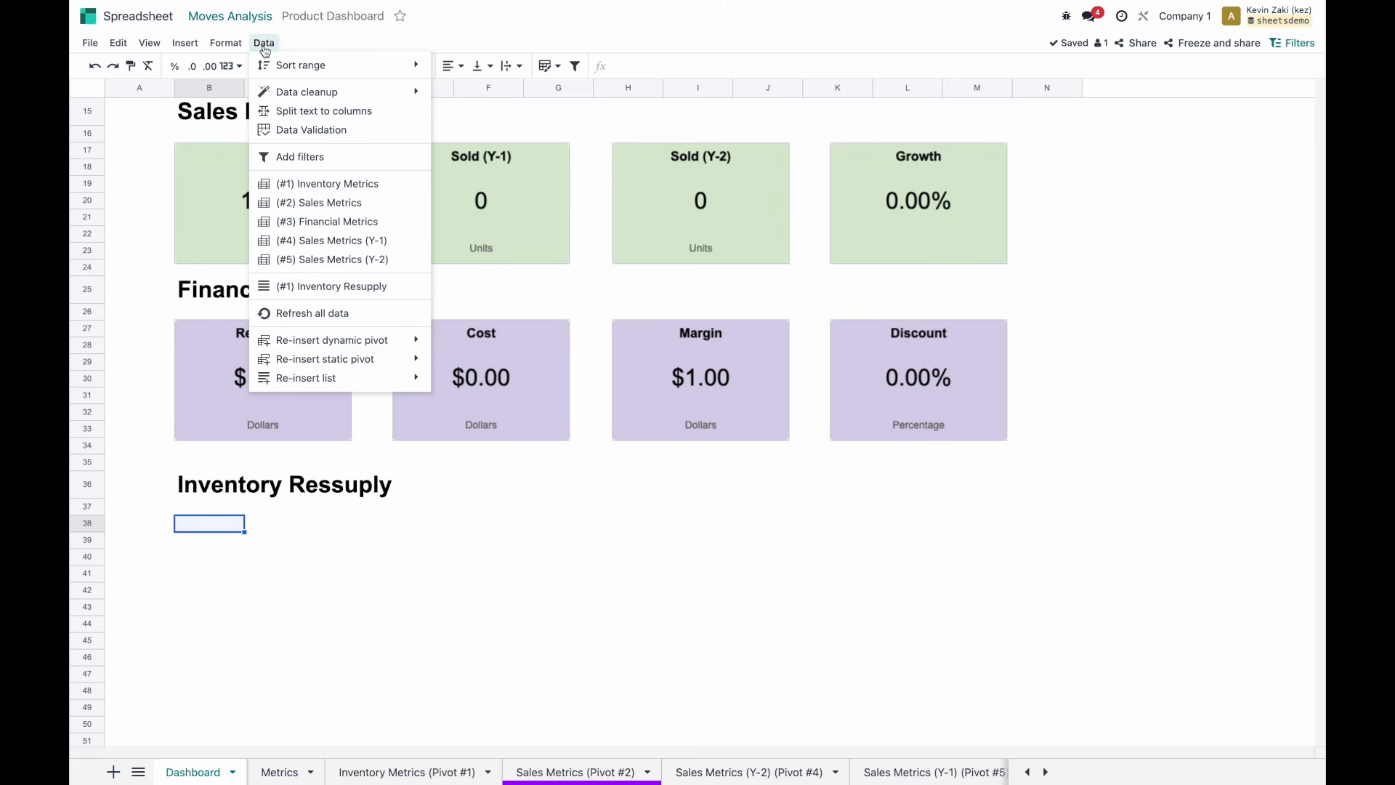
pyautogui.moveTo(334, 344)
pyautogui.moveTo(341, 378)
pyautogui.click(509, 378)
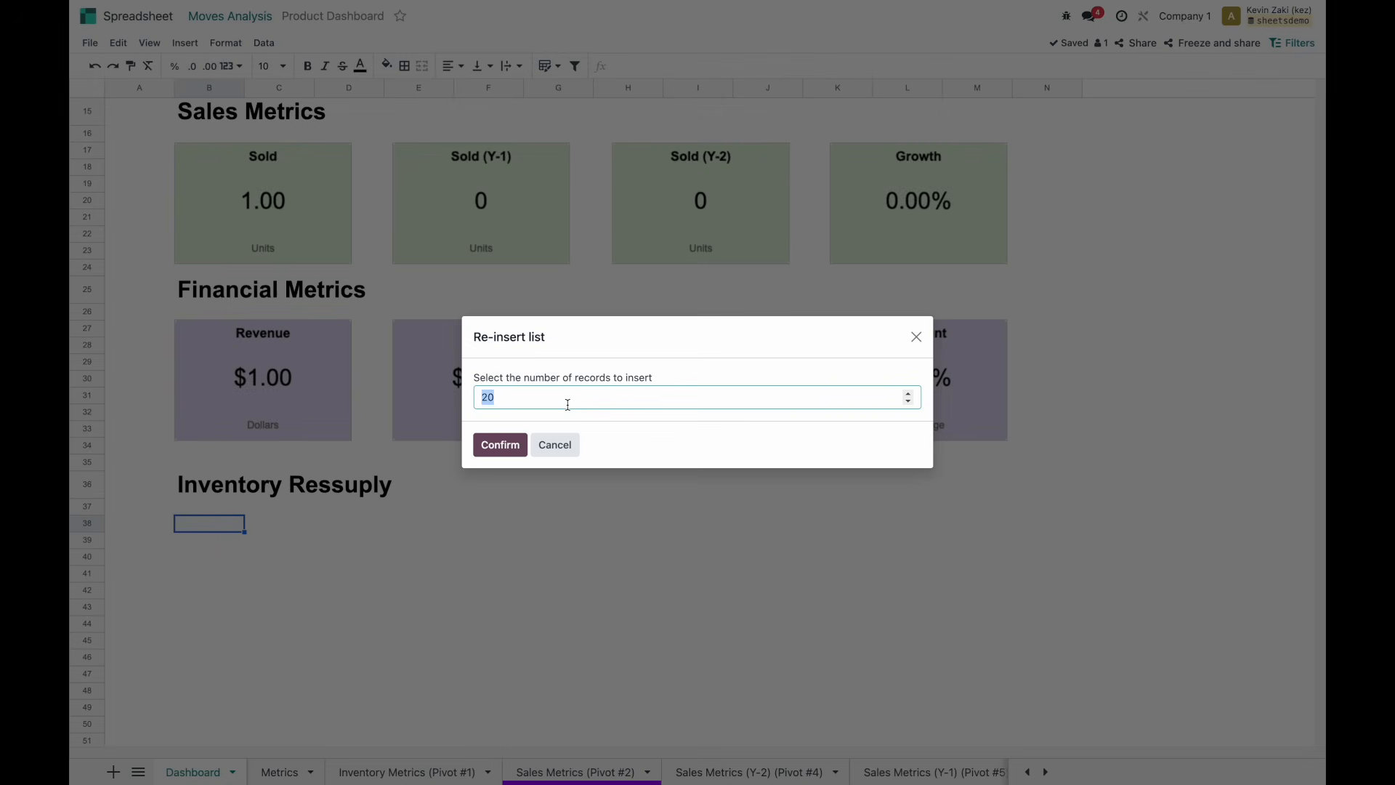
pyautogui.click(501, 445)
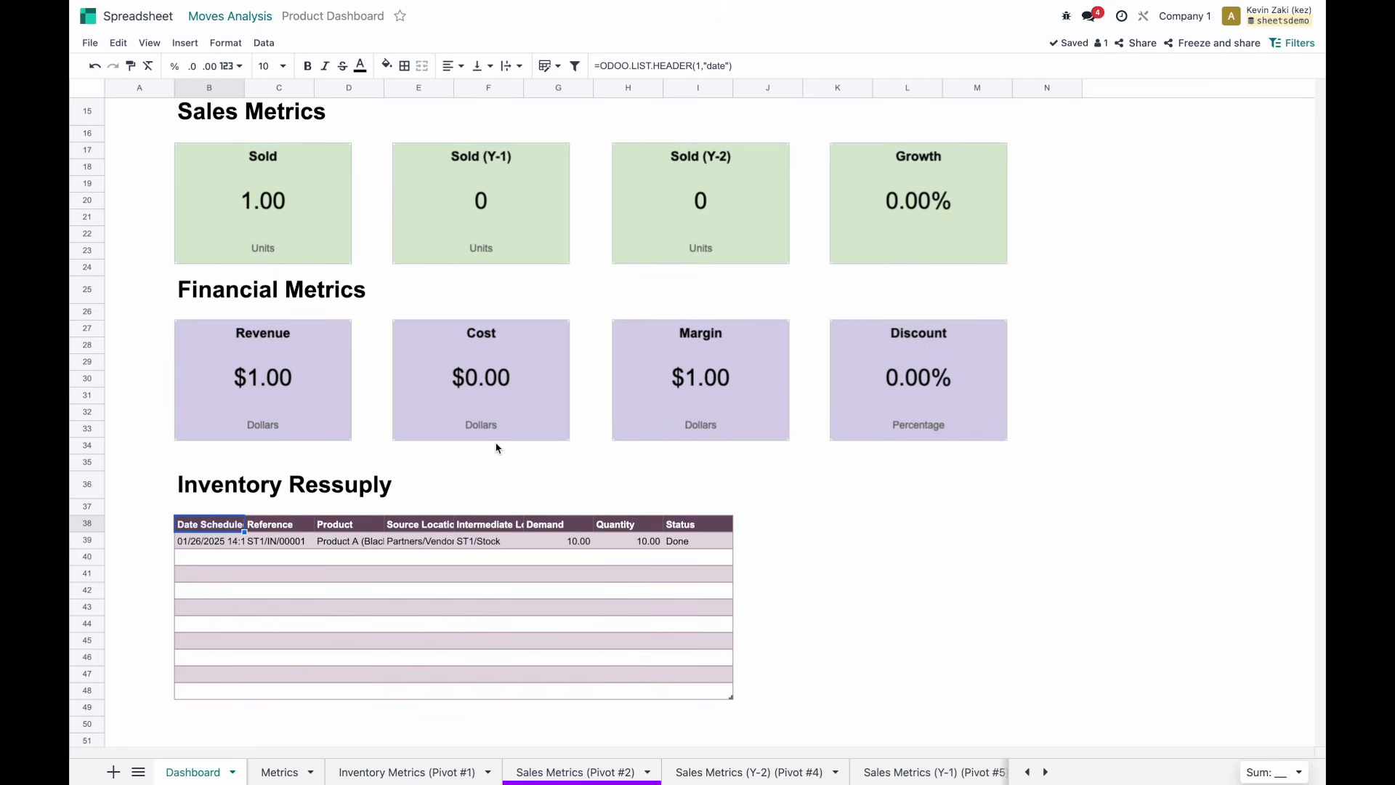
# Auto-fit list columns B through H, widening column E for location names.
pyautogui.click(718, 562)
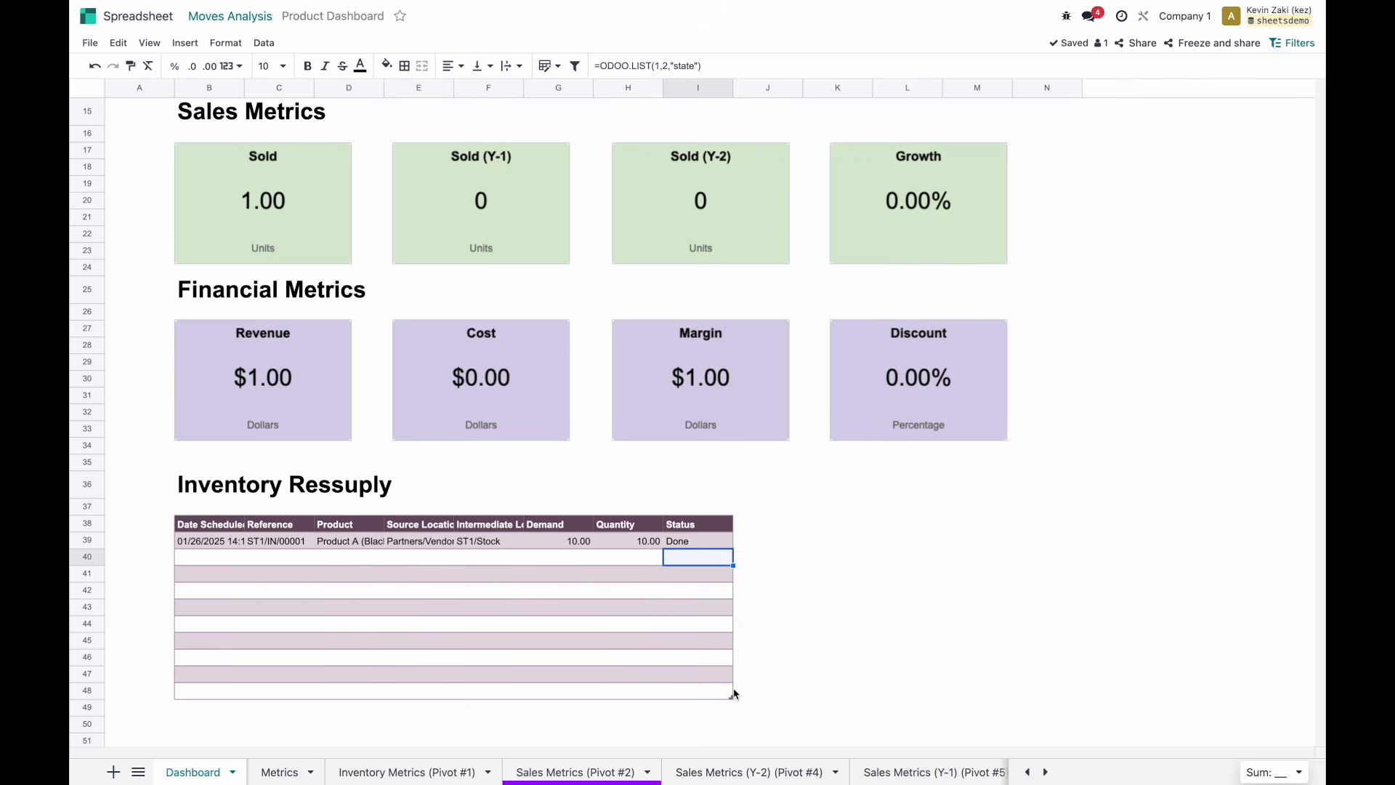
pyautogui.doubleClick(663, 88)
pyautogui.doubleClick(594, 88)
pyautogui.doubleClick(523, 88)
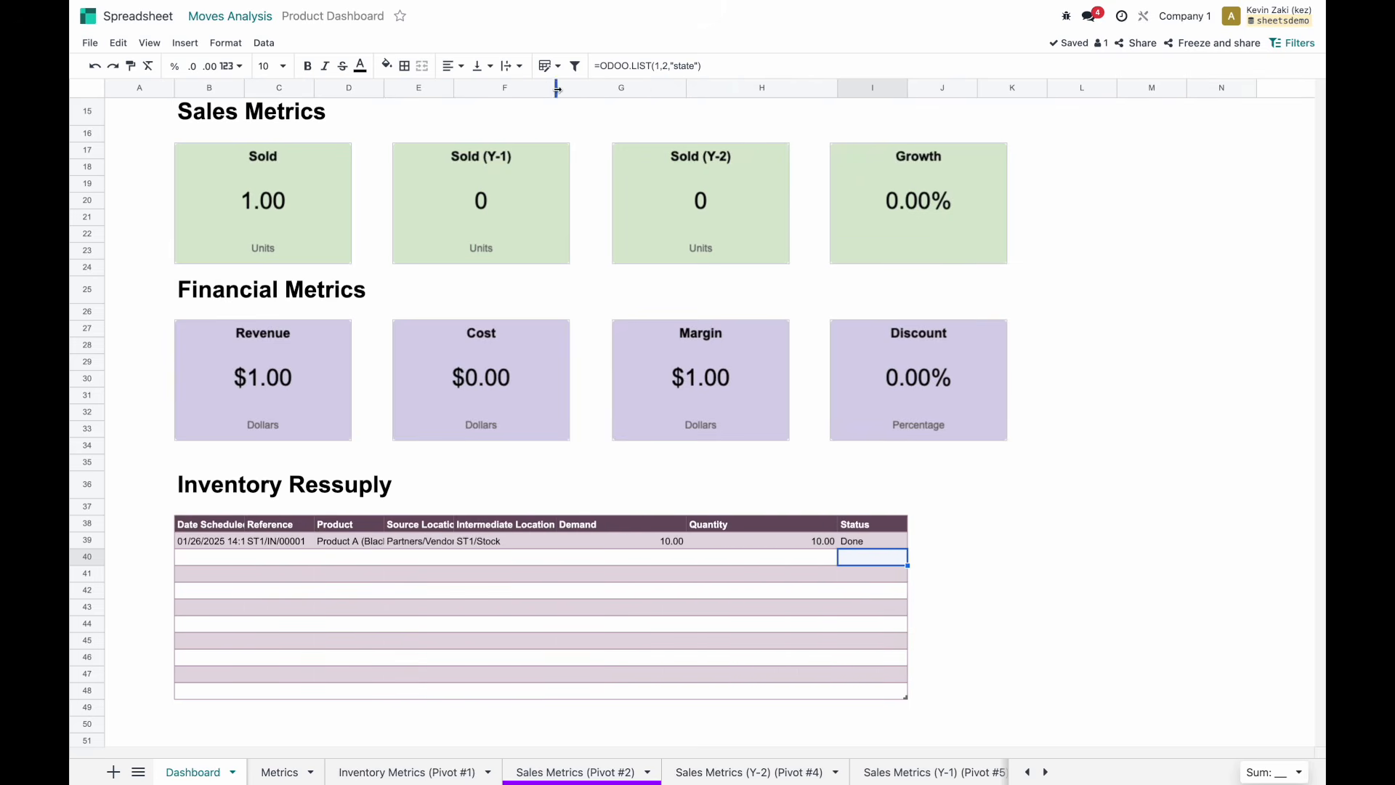
pyautogui.moveTo(455, 86); pyautogui.dragTo(520, 86)
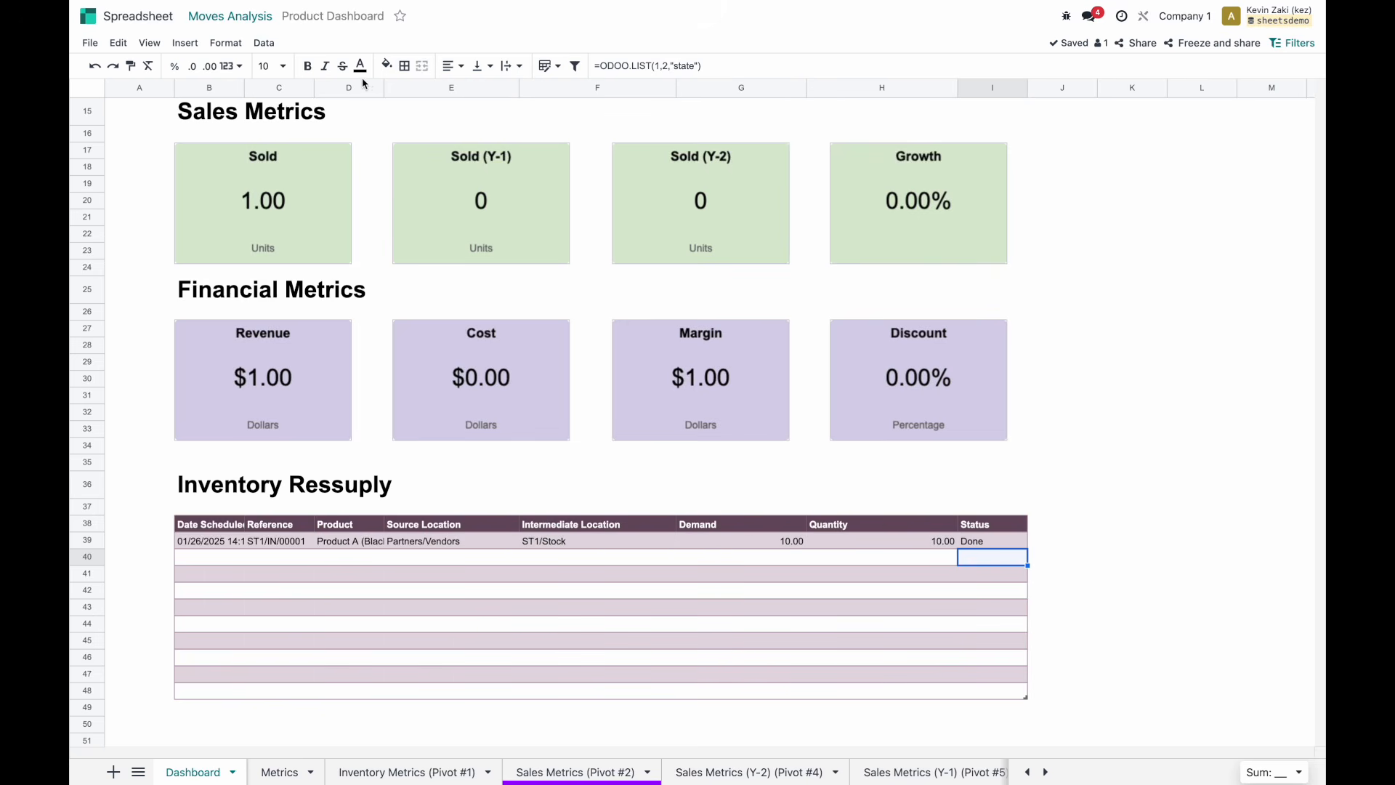
pyautogui.doubleClick(384, 88)
pyautogui.doubleClick(314, 88)
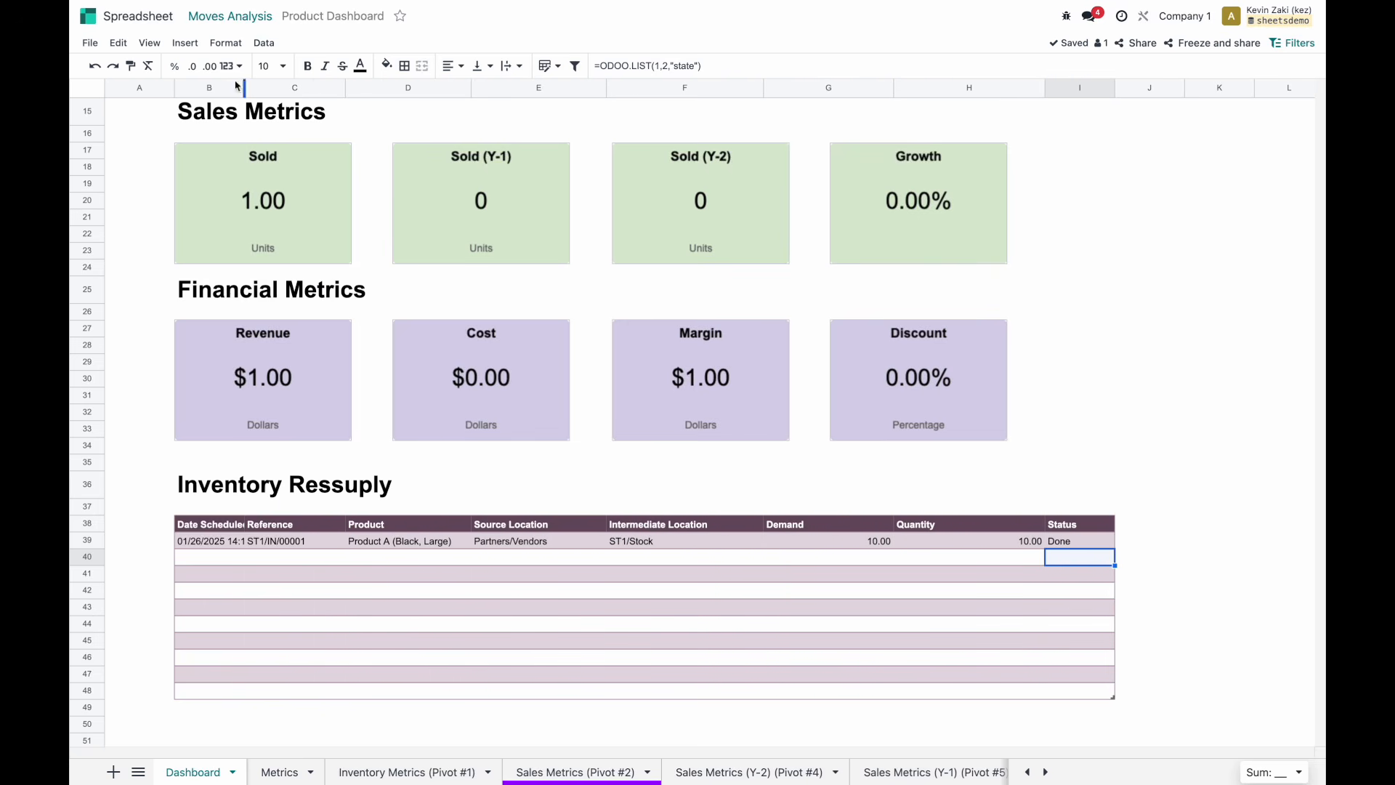
pyautogui.doubleClick(244, 88)
# Check the fields behind the list cells, then add Store 2 to the Warehouse filter.
pyautogui.click(834, 542)
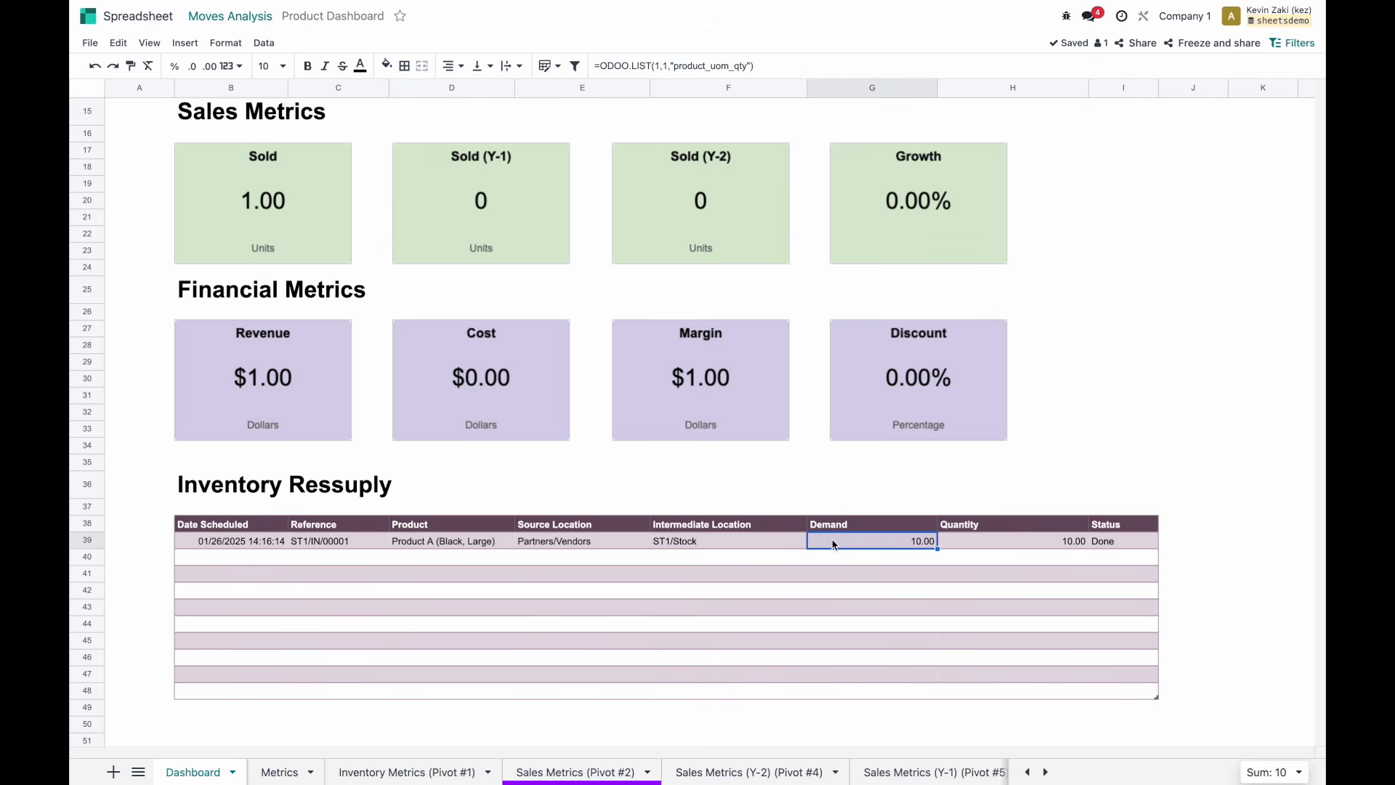
pyautogui.click(744, 542)
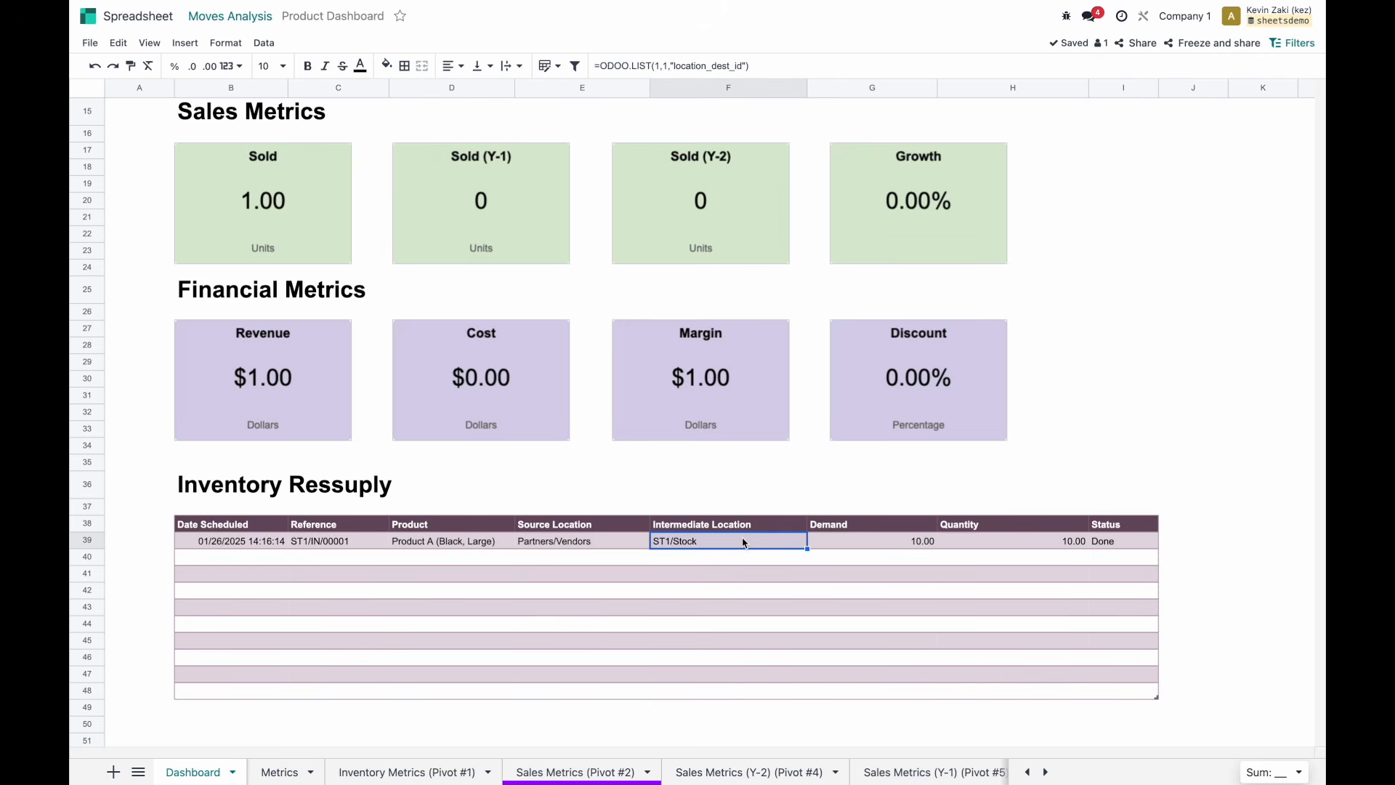
pyautogui.click(336, 542)
pyautogui.click(266, 542)
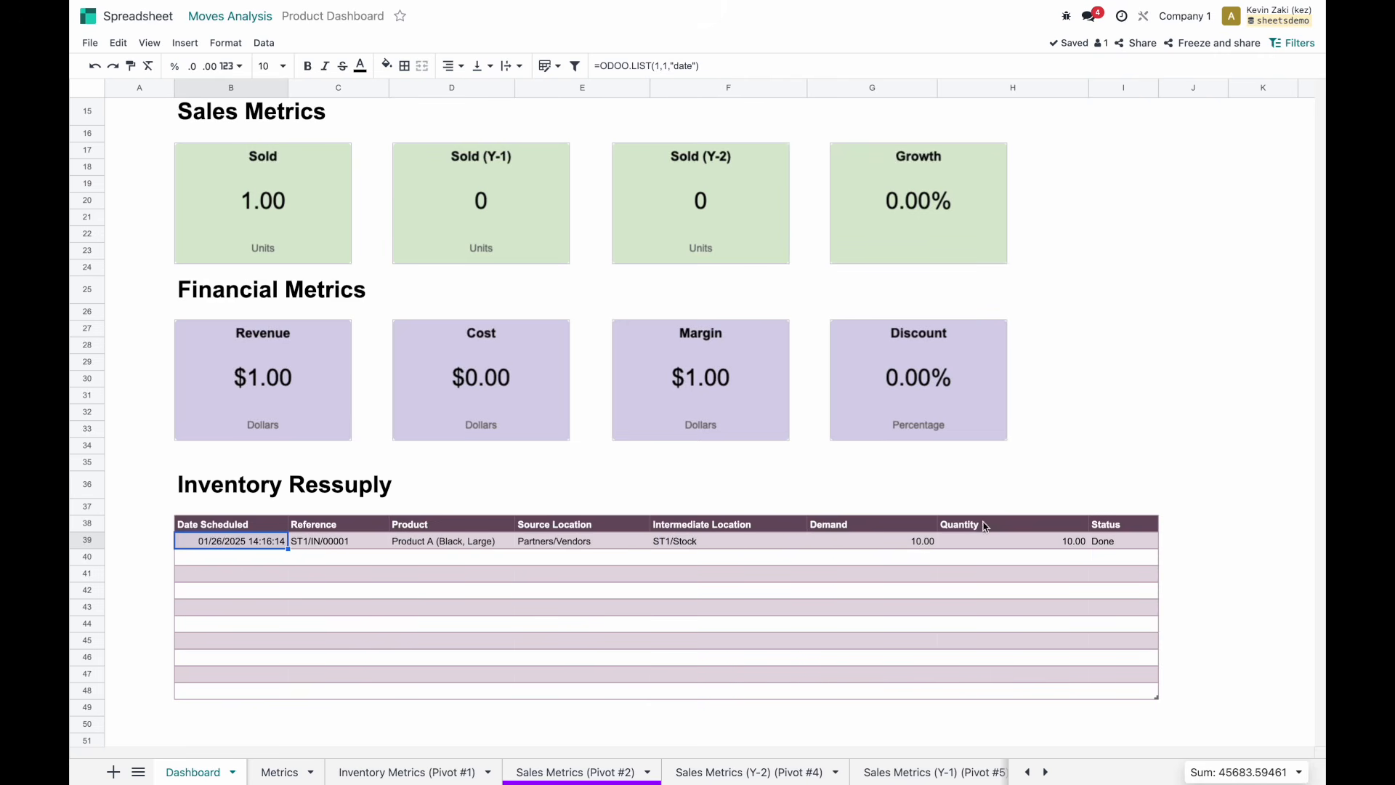
pyautogui.click(981, 543)
pyautogui.click(913, 543)
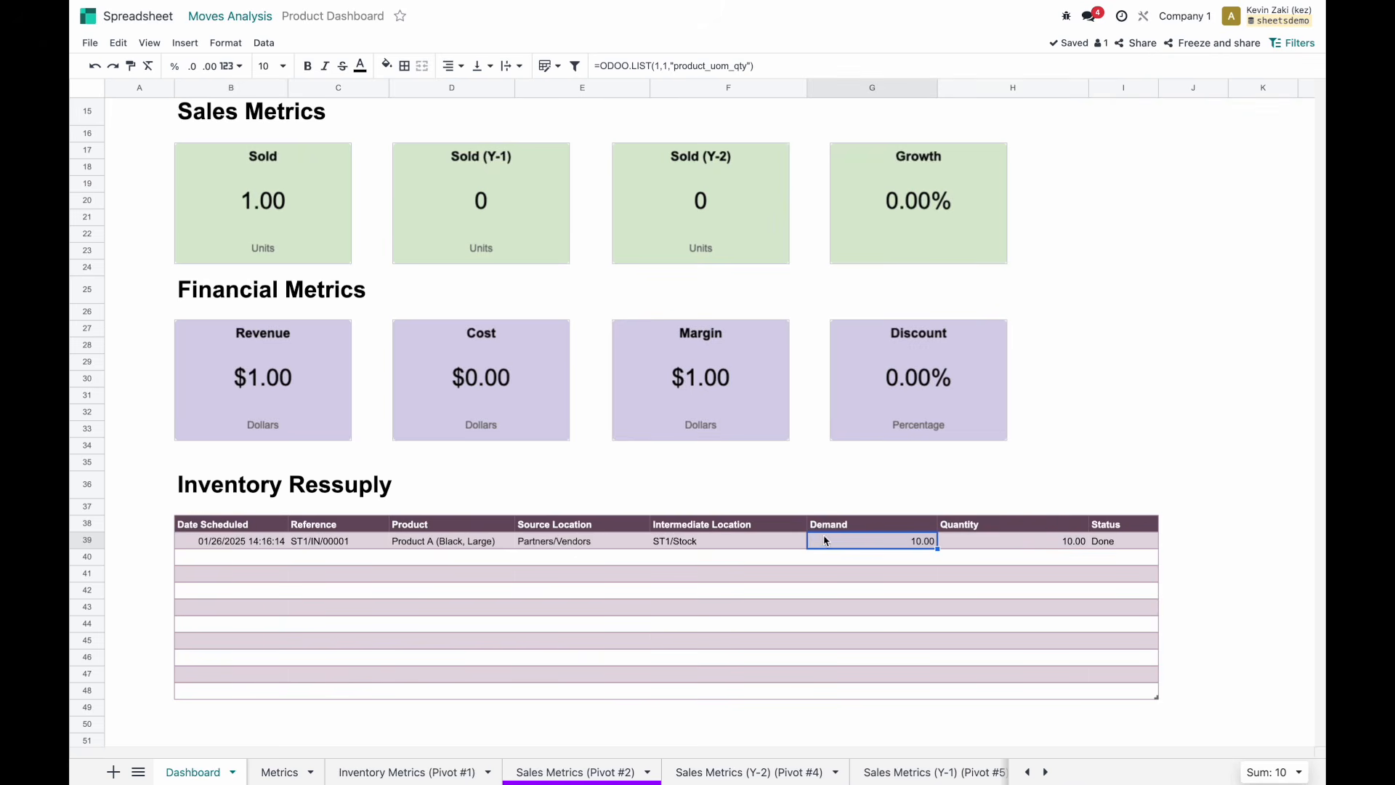
pyautogui.click(742, 541)
pyautogui.click(1293, 43)
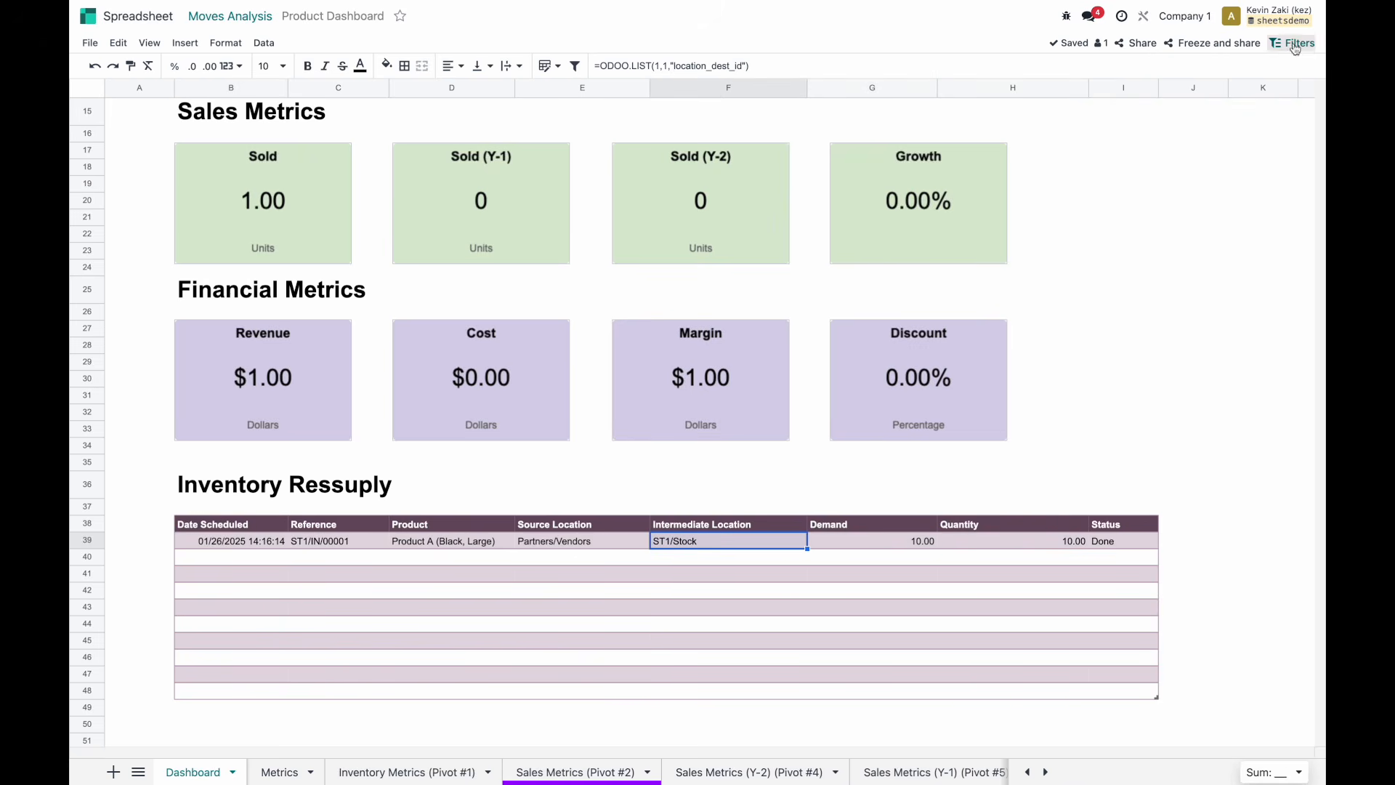
pyautogui.click(1165, 269)
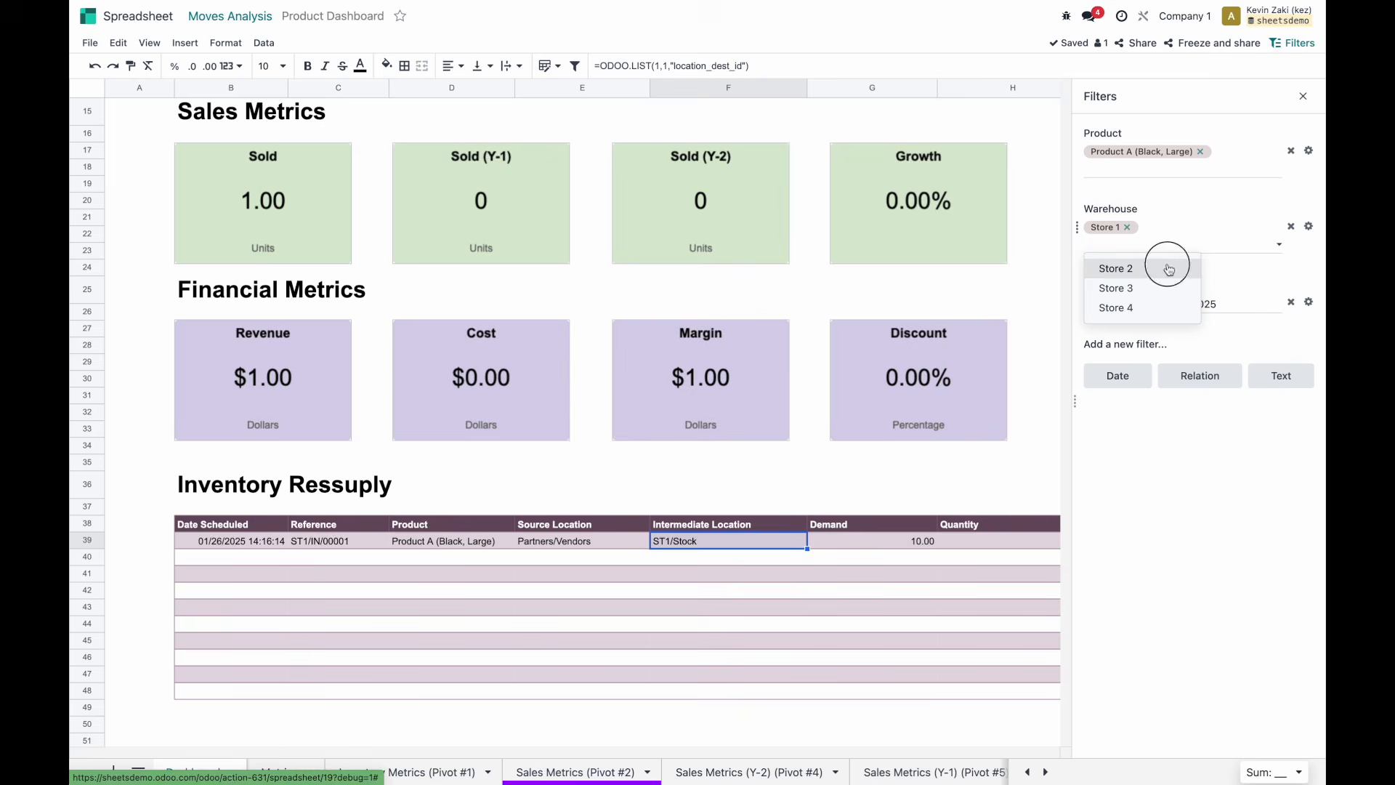
# Remove Store 2 from the Warehouse filter and inspect the Inventory Ressuply table.
pyautogui.click(1186, 227)
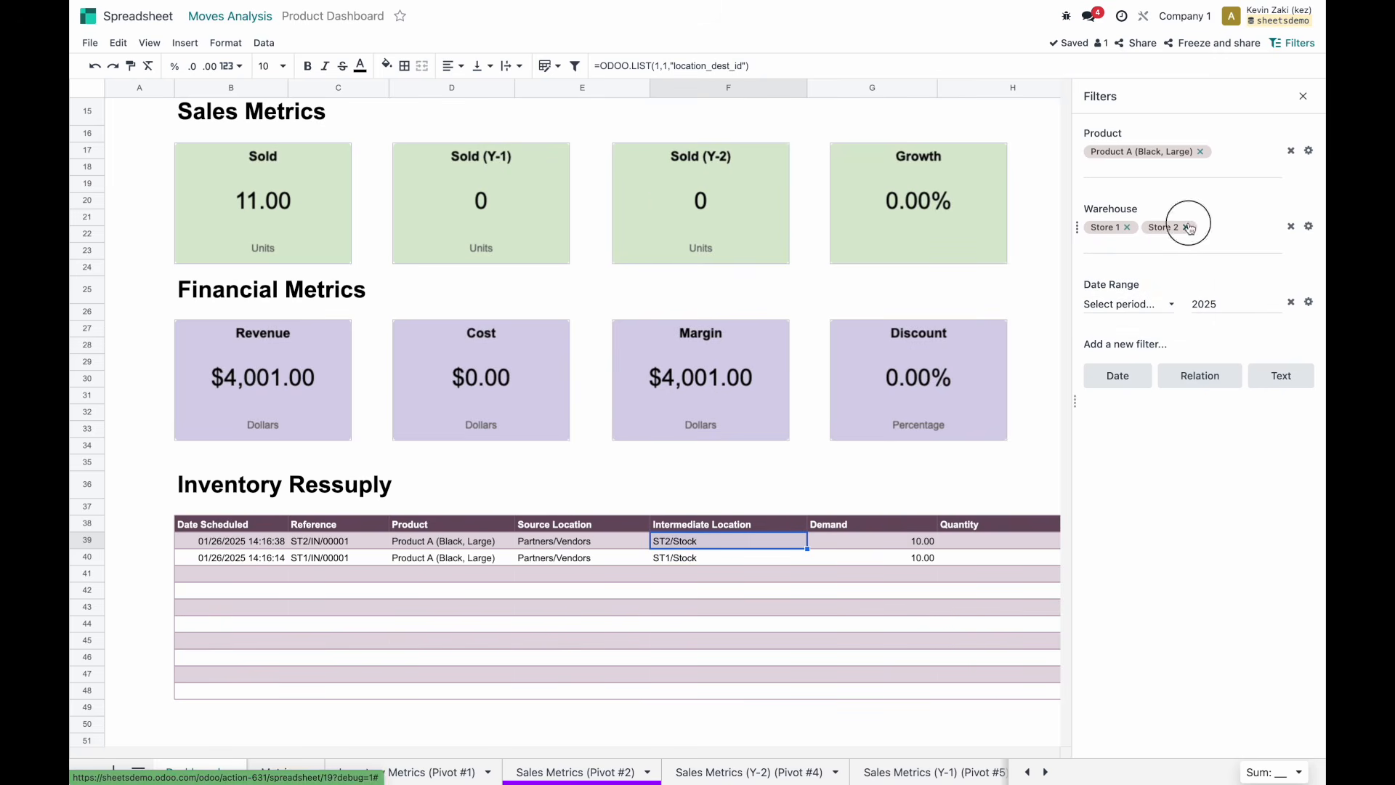
pyautogui.click(1297, 95)
pyautogui.click(922, 593)
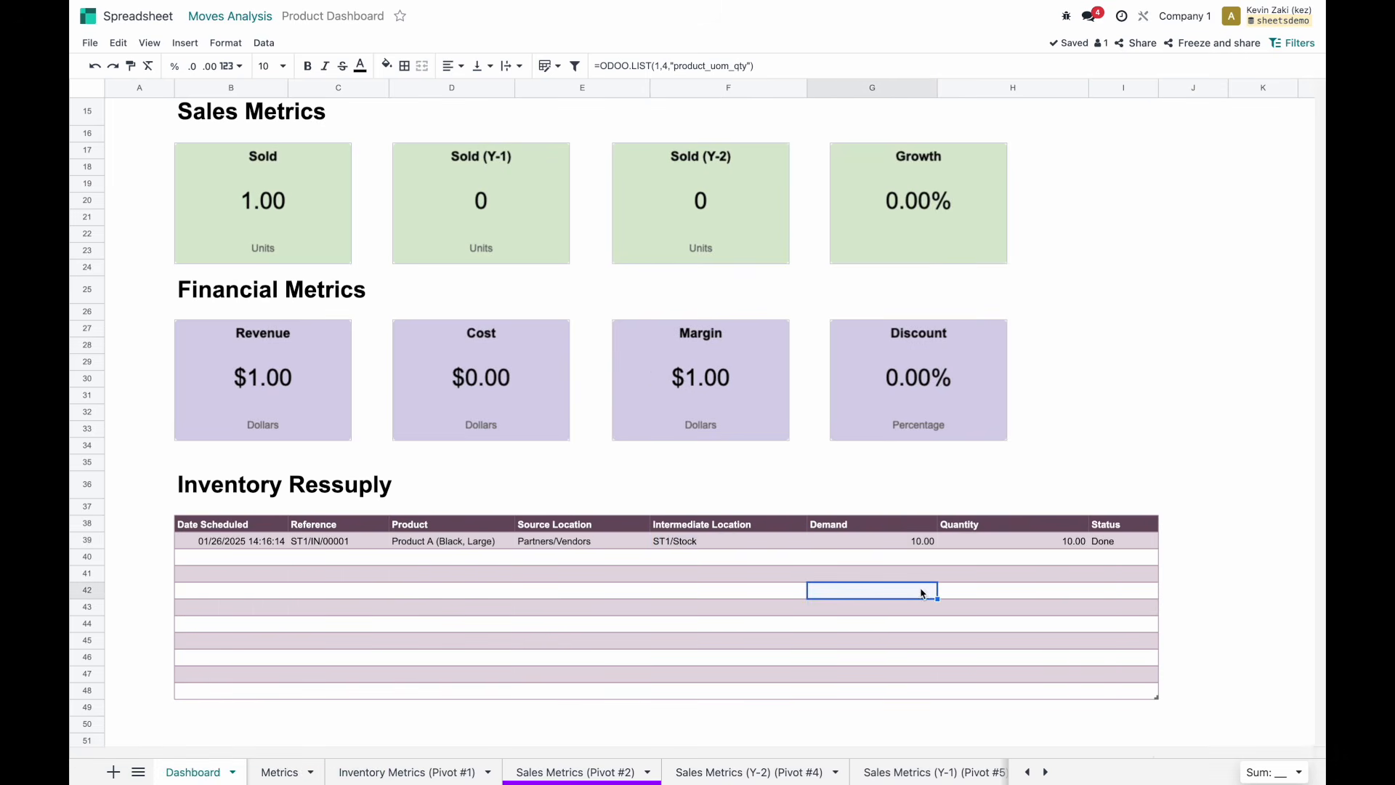
pyautogui.moveTo(227, 529); pyautogui.dragTo(1105, 683)
pyautogui.click(1110, 691)
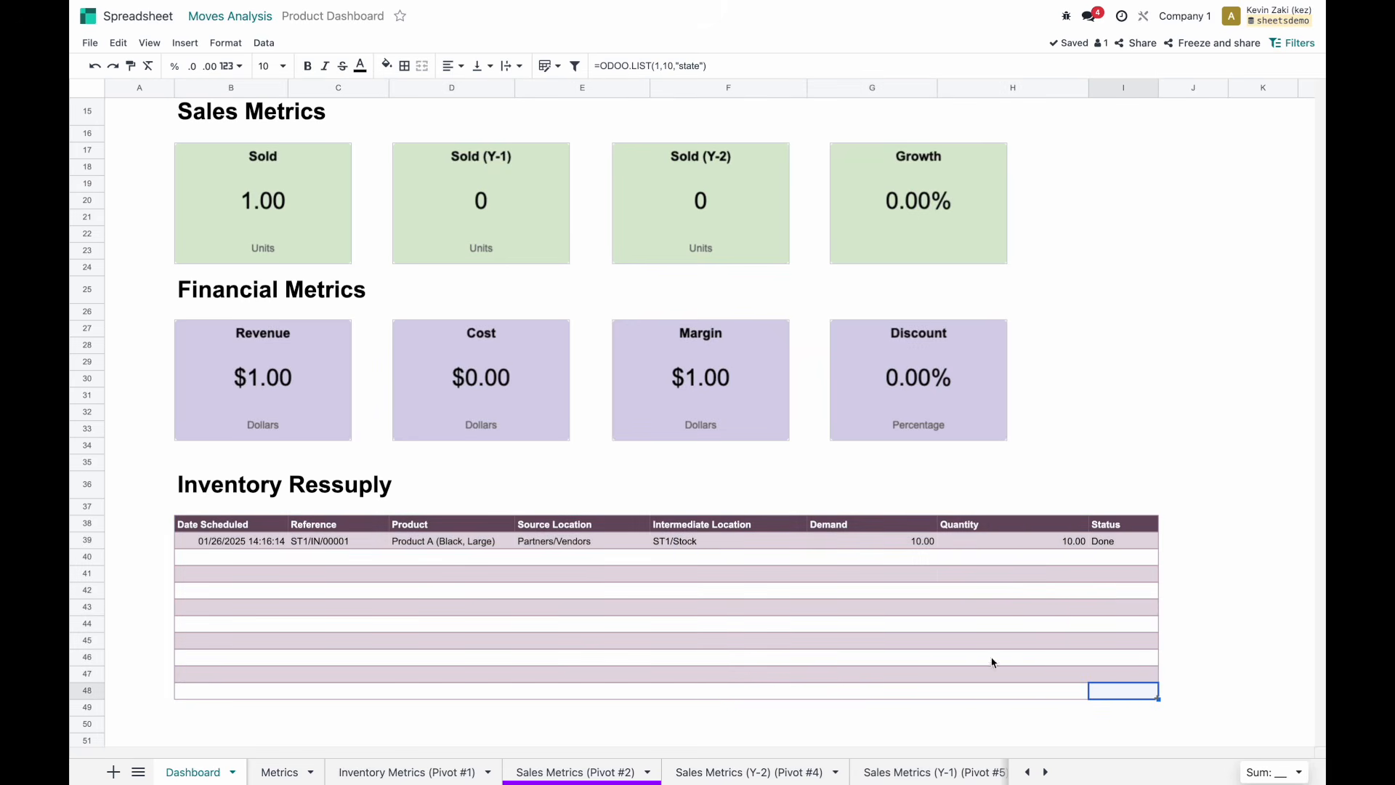
pyautogui.click(1096, 526)
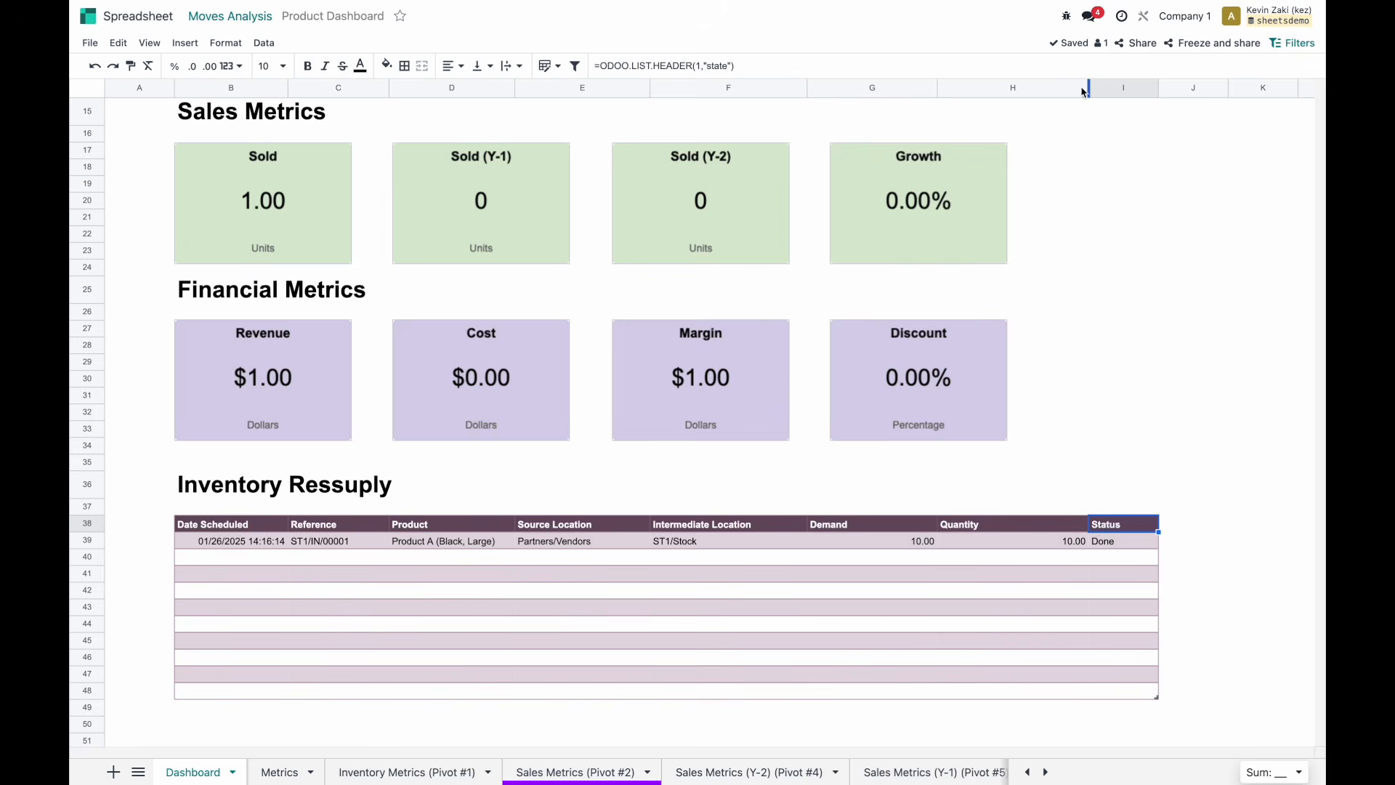
# Fit columns G and H to their contents and fine-tune widths of F, G and H.
pyautogui.click(1089, 86)
pyautogui.click(1085, 88)
pyautogui.doubleClick(1089, 91)
pyautogui.click(1018, 89)
pyautogui.doubleClick(938, 89)
pyautogui.click(812, 89)
pyautogui.click(799, 89)
pyautogui.moveTo(807, 89); pyautogui.dragTo(786, 89)
pyautogui.moveTo(872, 88); pyautogui.dragTo(886, 88)
pyautogui.moveTo(829, 89); pyautogui.dragTo(852, 89)
# Center-align all text in the Inventory Ressuply table, header row included.
pyautogui.moveTo(945, 691); pyautogui.dragTo(232, 524)
pyautogui.click(452, 66)
pyautogui.click(472, 89)
pyautogui.click(1155, 507)
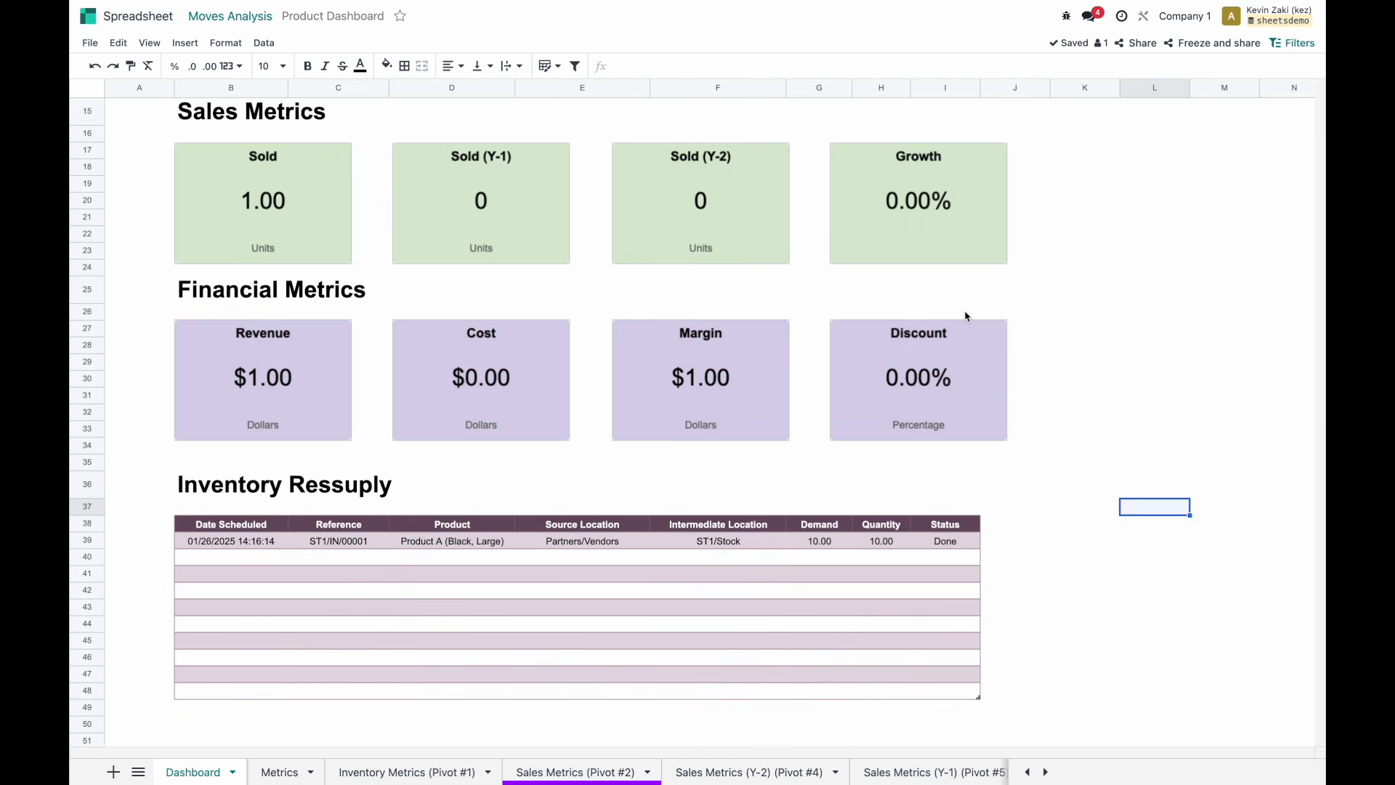
# Review the Inventory Metrics (Pivot #1) and Metrics sheets, then return to the Dashboard sheet.
pyautogui.scroll(5, 966, 316)
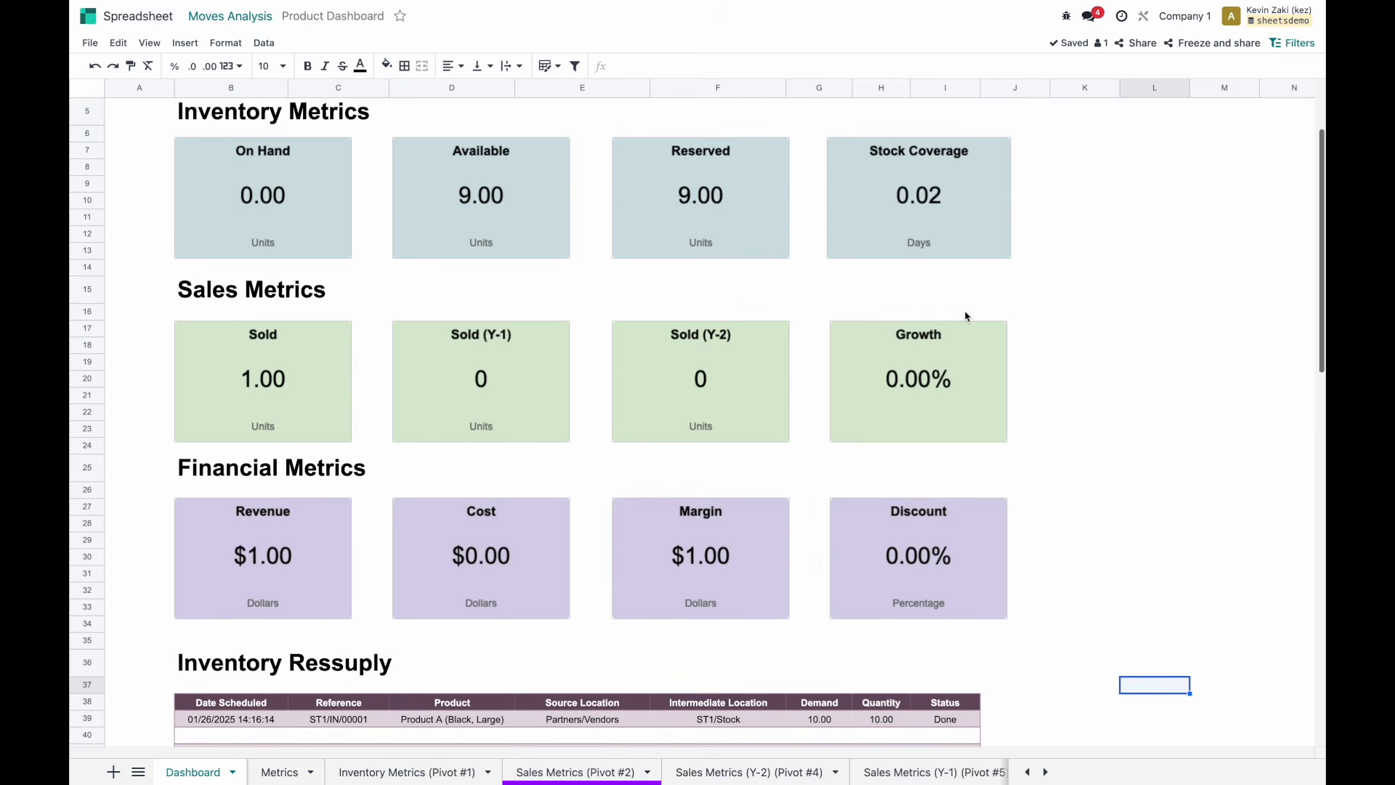
pyautogui.click(398, 771)
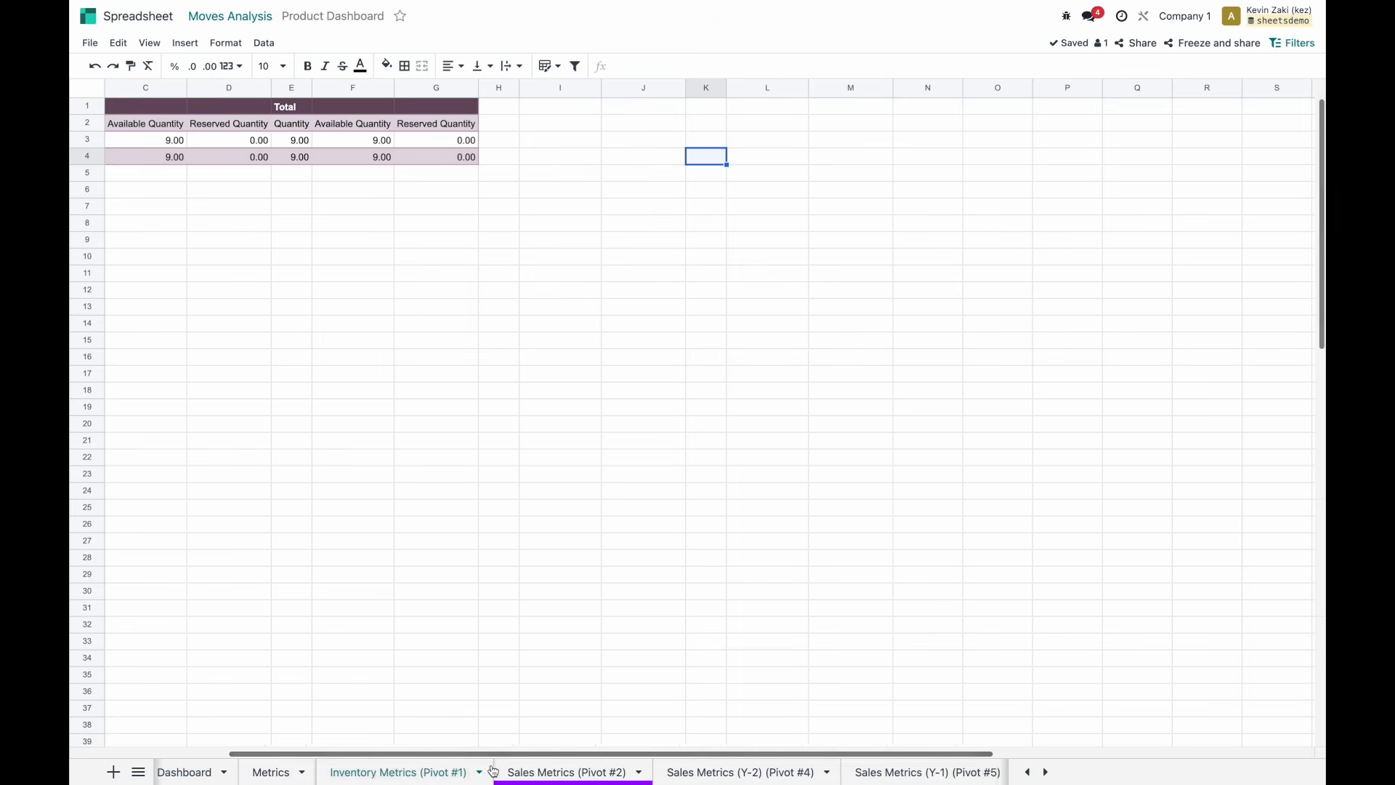
pyautogui.scroll(-3, 492, 771)
pyautogui.scroll(5, 483, 770)
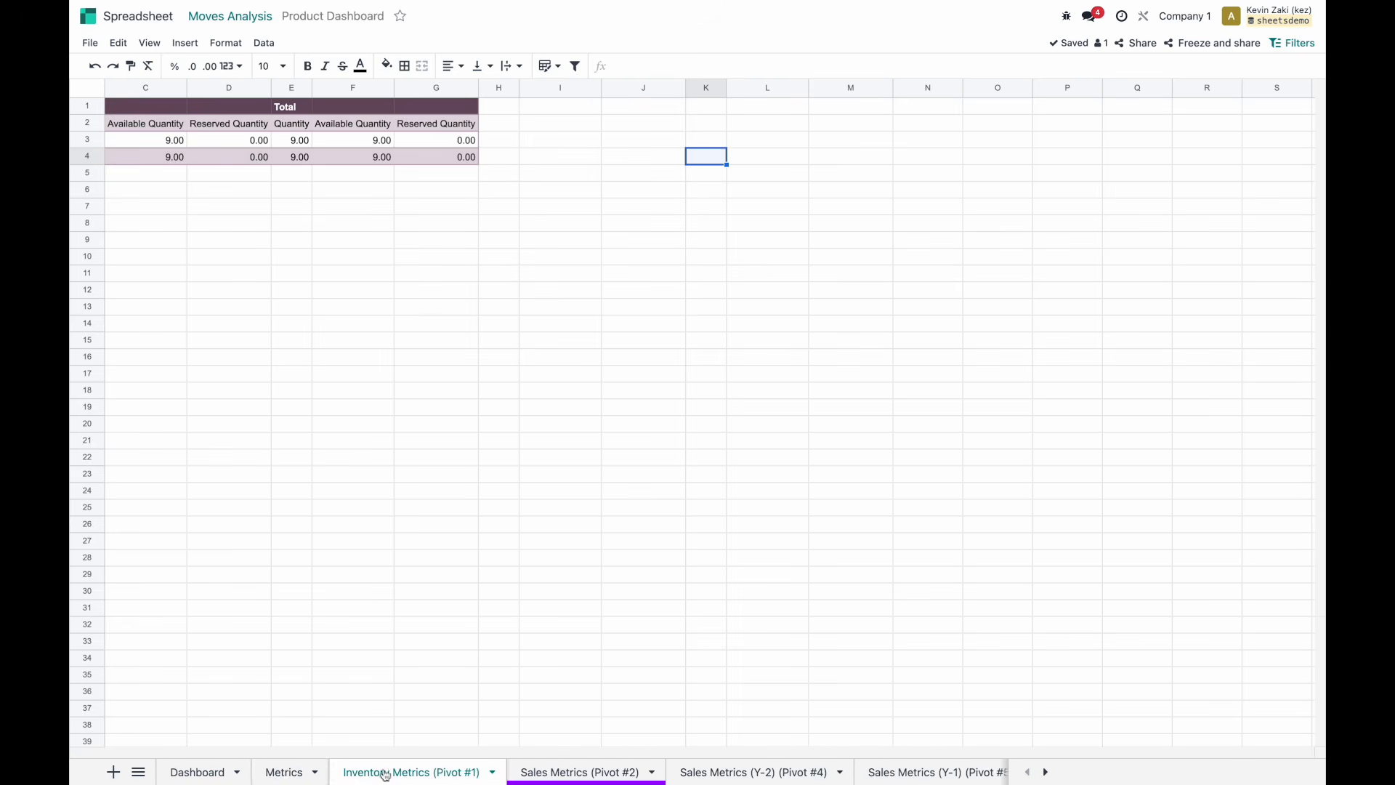
pyautogui.click(267, 775)
pyautogui.click(203, 773)
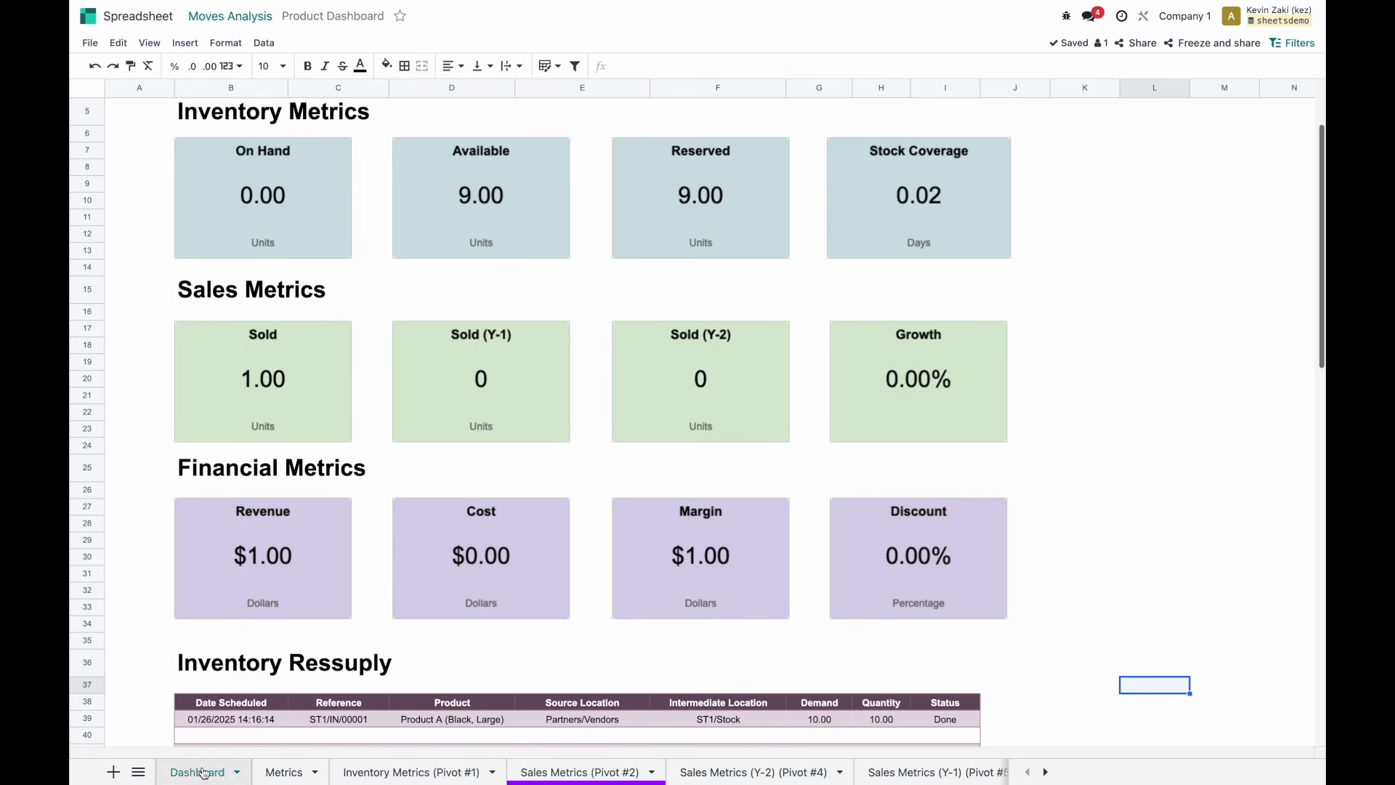
pyautogui.scroll(-1, 490, 443)
pyautogui.scroll(1, 489, 444)
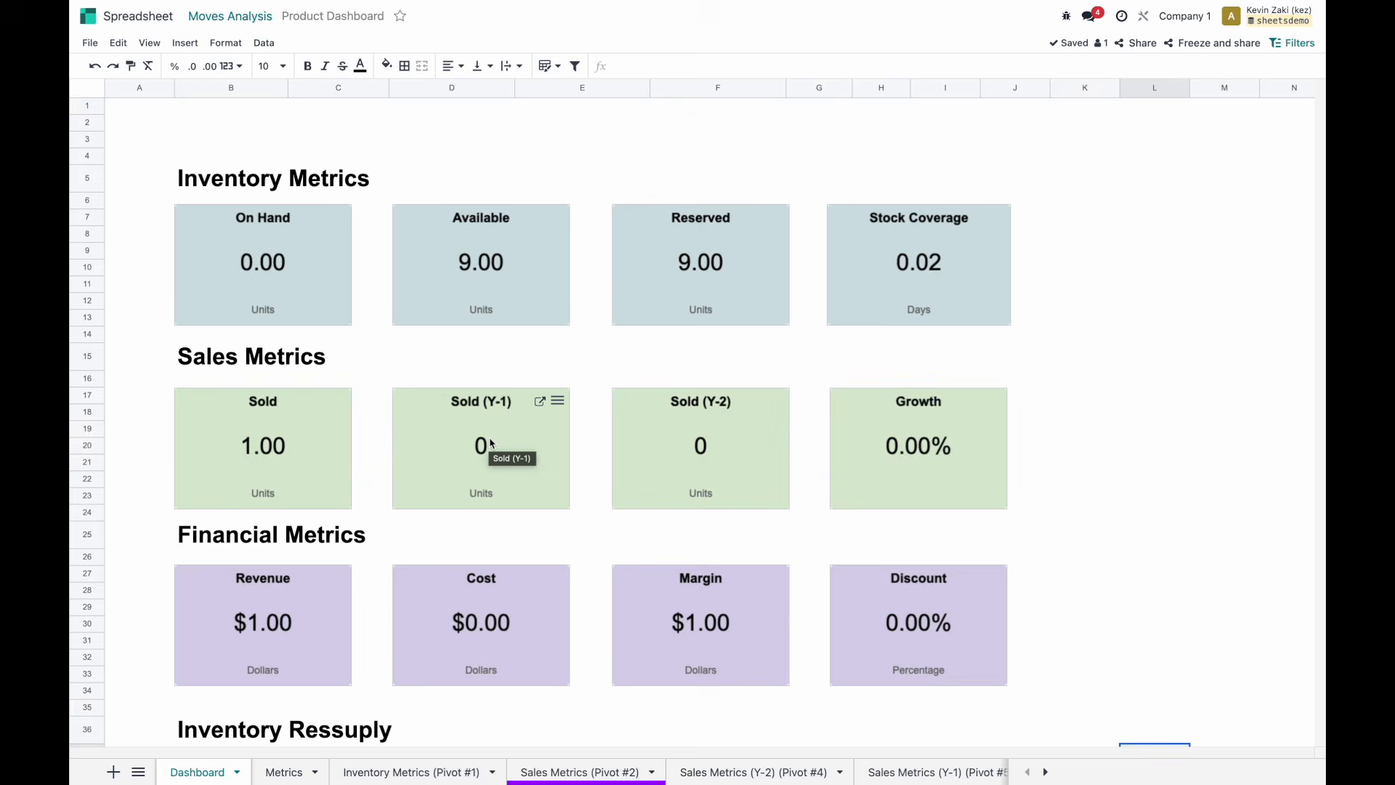
pyautogui.scroll(-1, 490, 443)
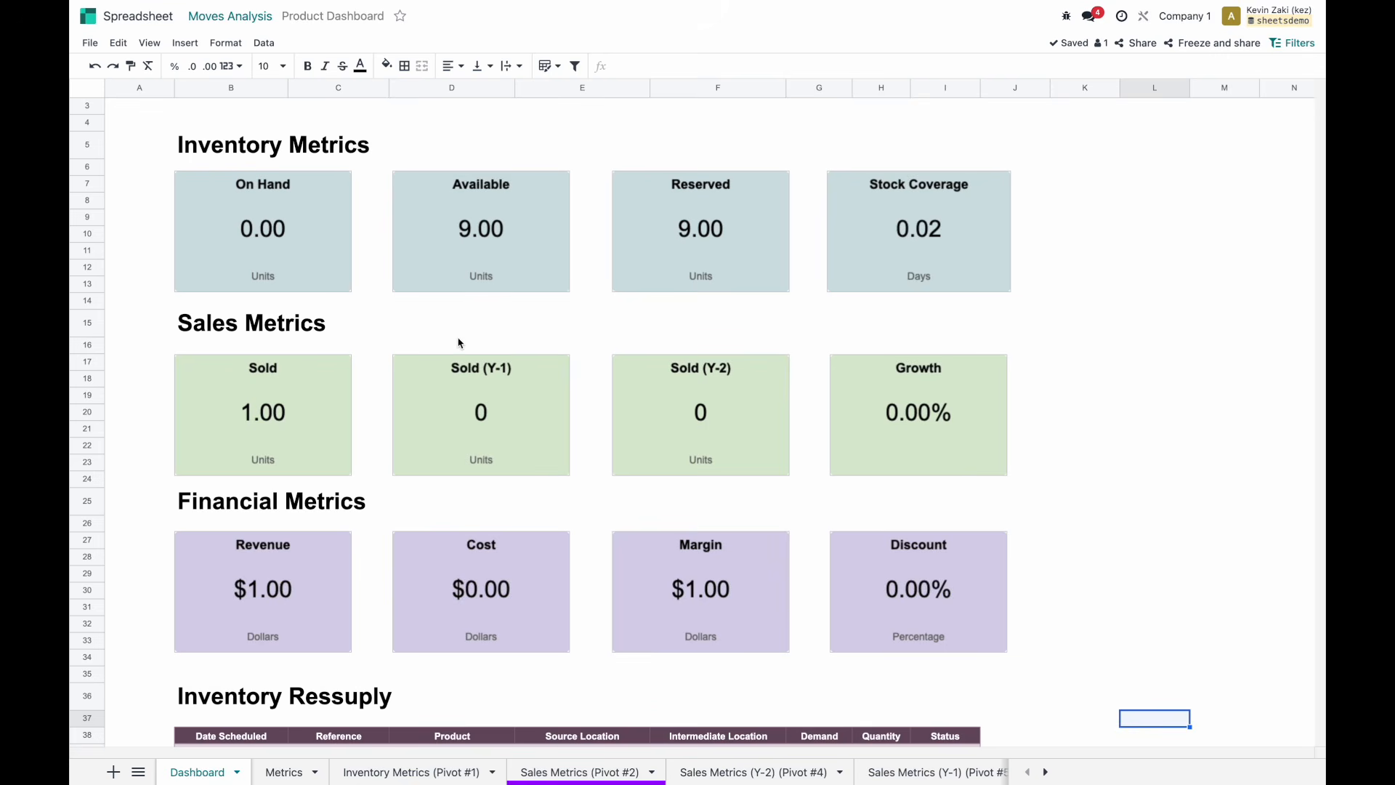
pyautogui.click(90, 43)
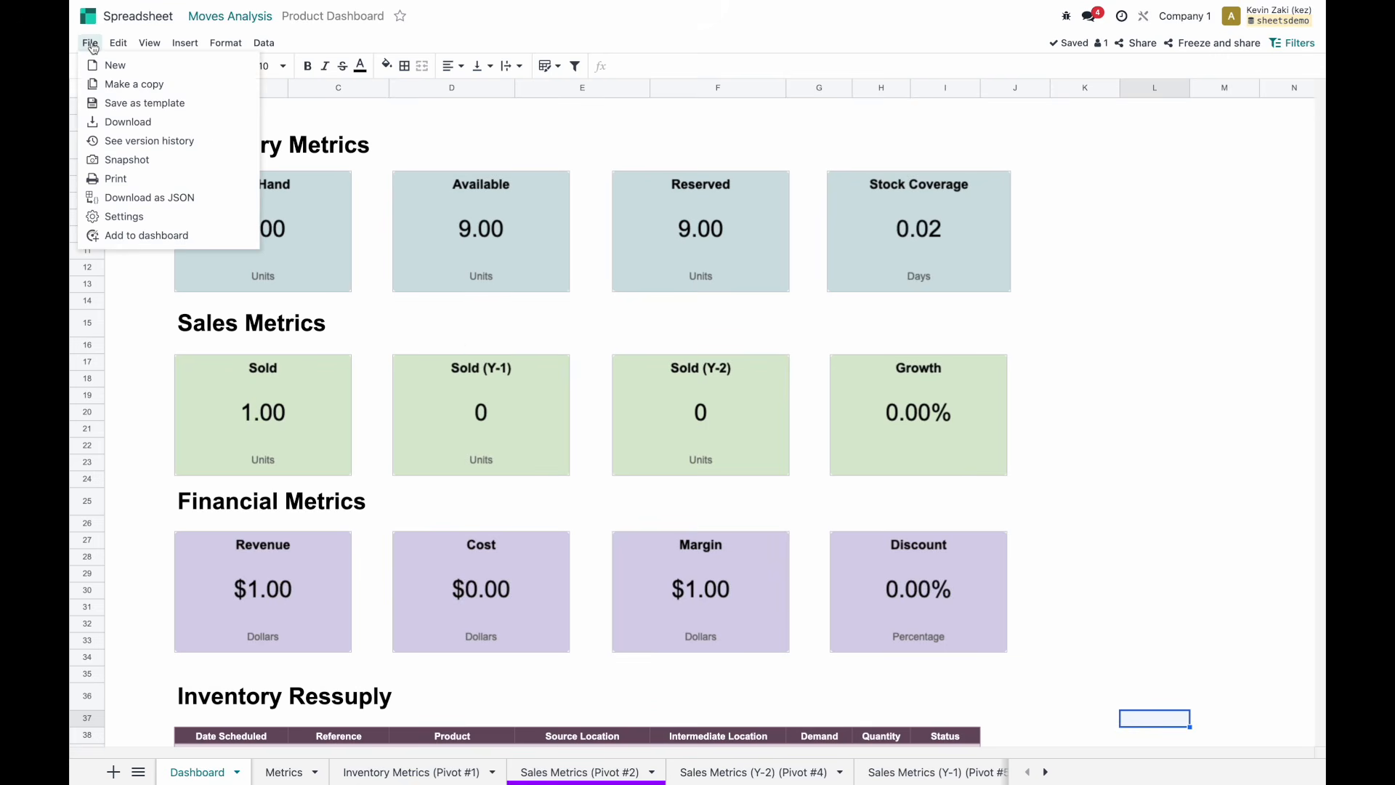
# Add the spreadsheet to dashboards as Product Dashboard under the Logistics section.
pyautogui.click(158, 236)
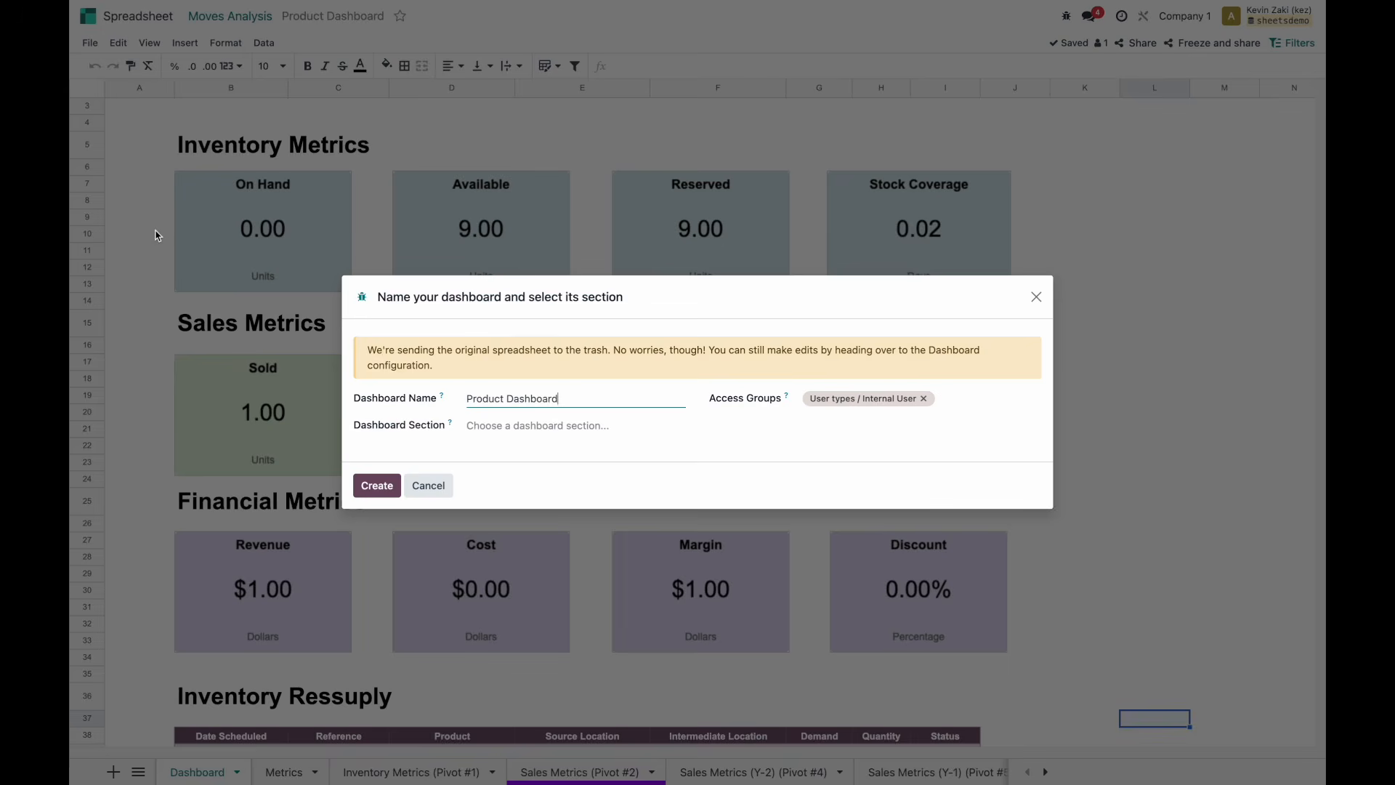
pyautogui.click(539, 424)
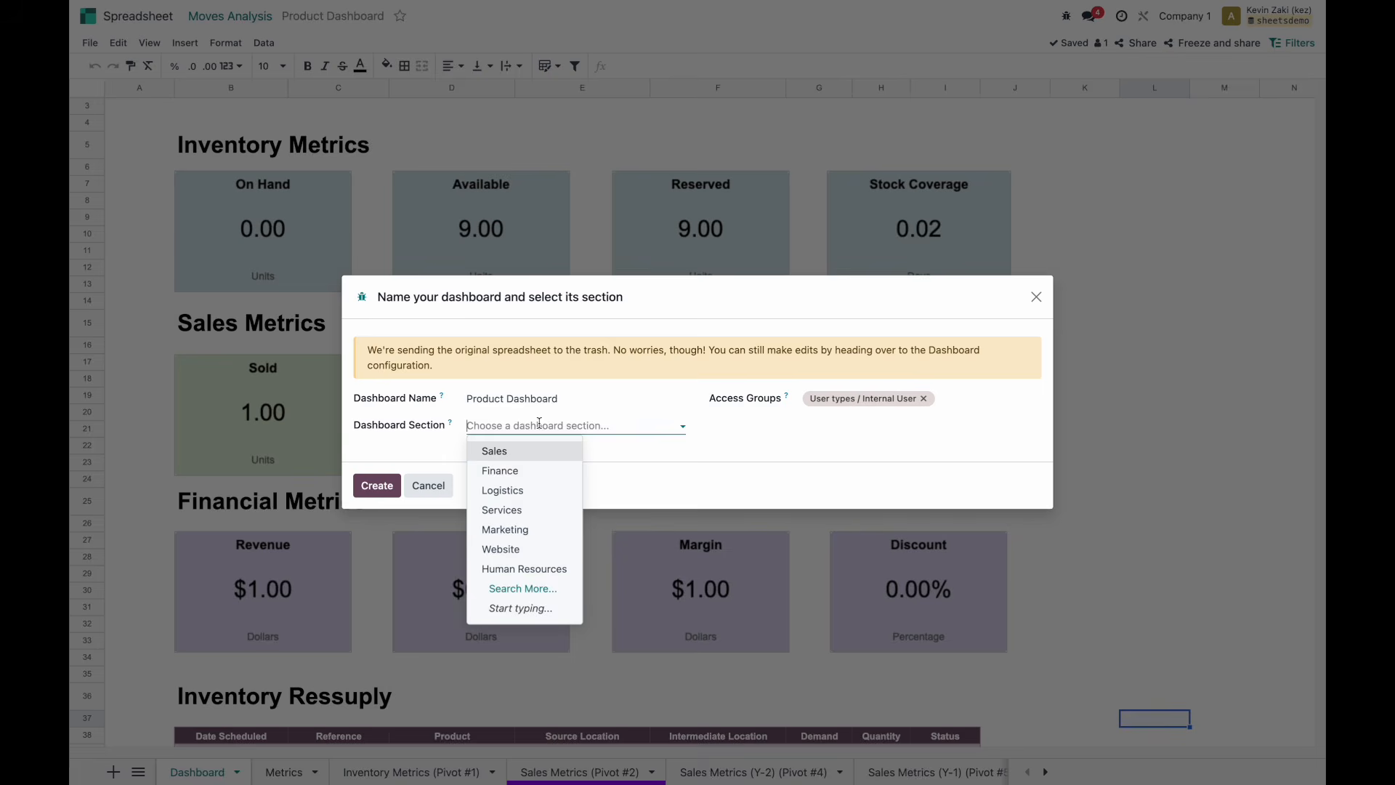
pyautogui.click(541, 494)
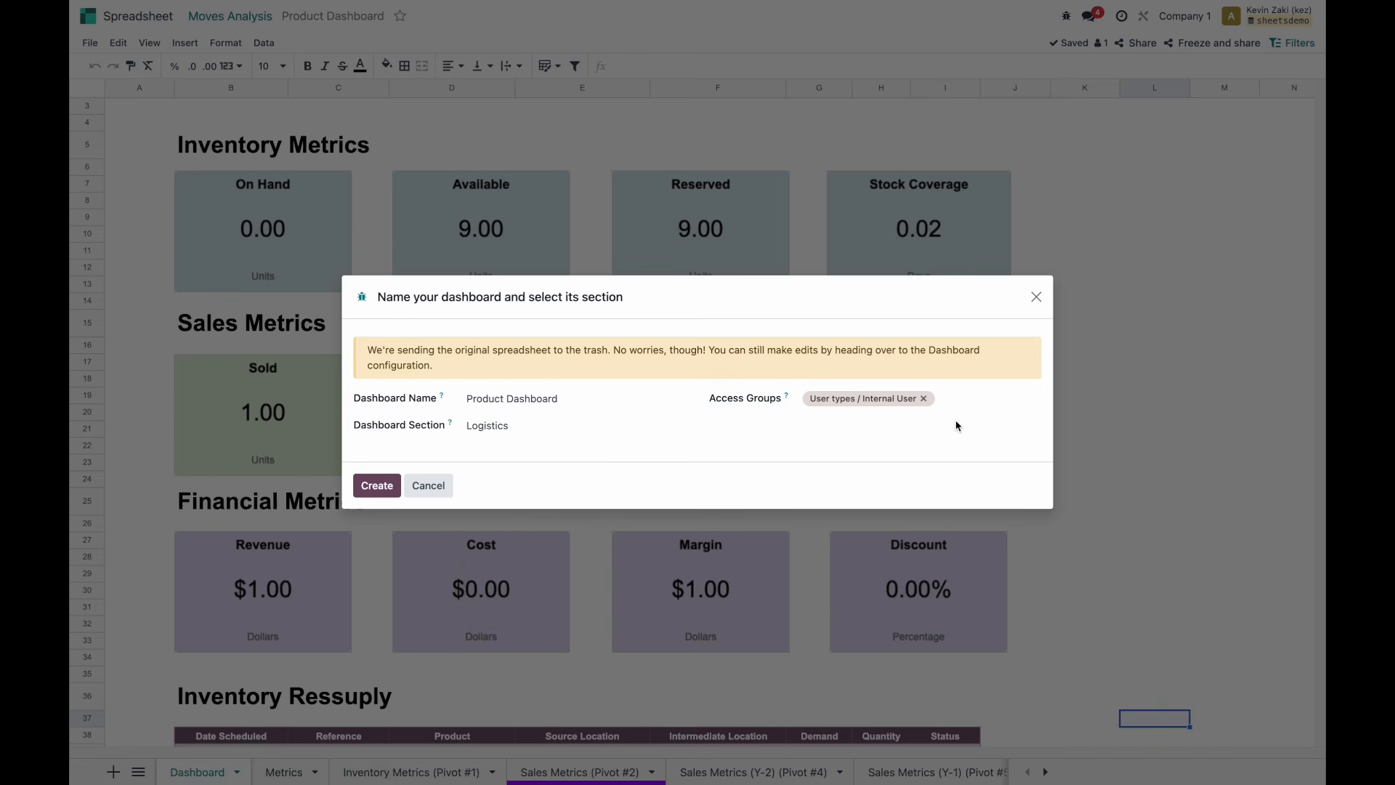
pyautogui.click(383, 486)
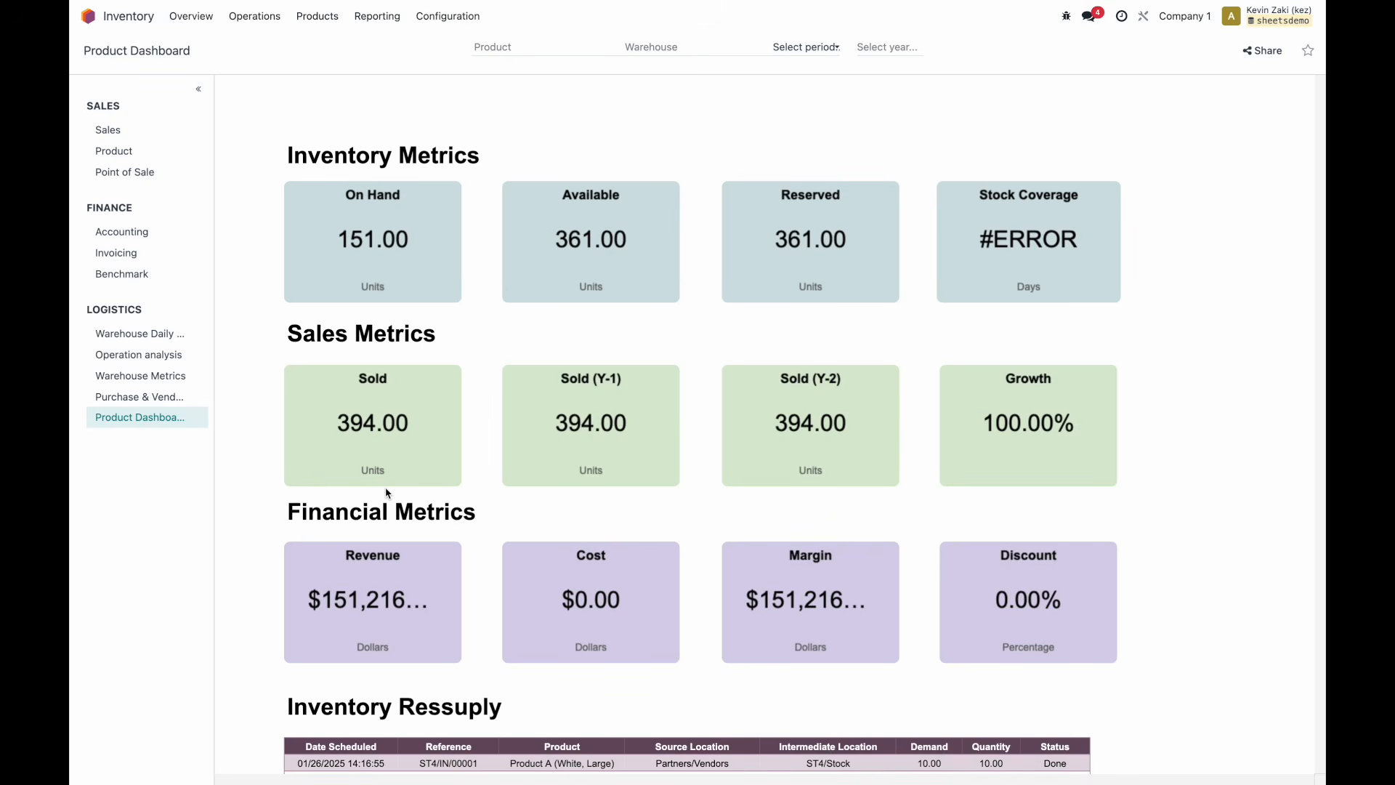
# Filter the published dashboard to warehouse Store 1 and period Q4.
pyautogui.scroll(-2, 367, 275)
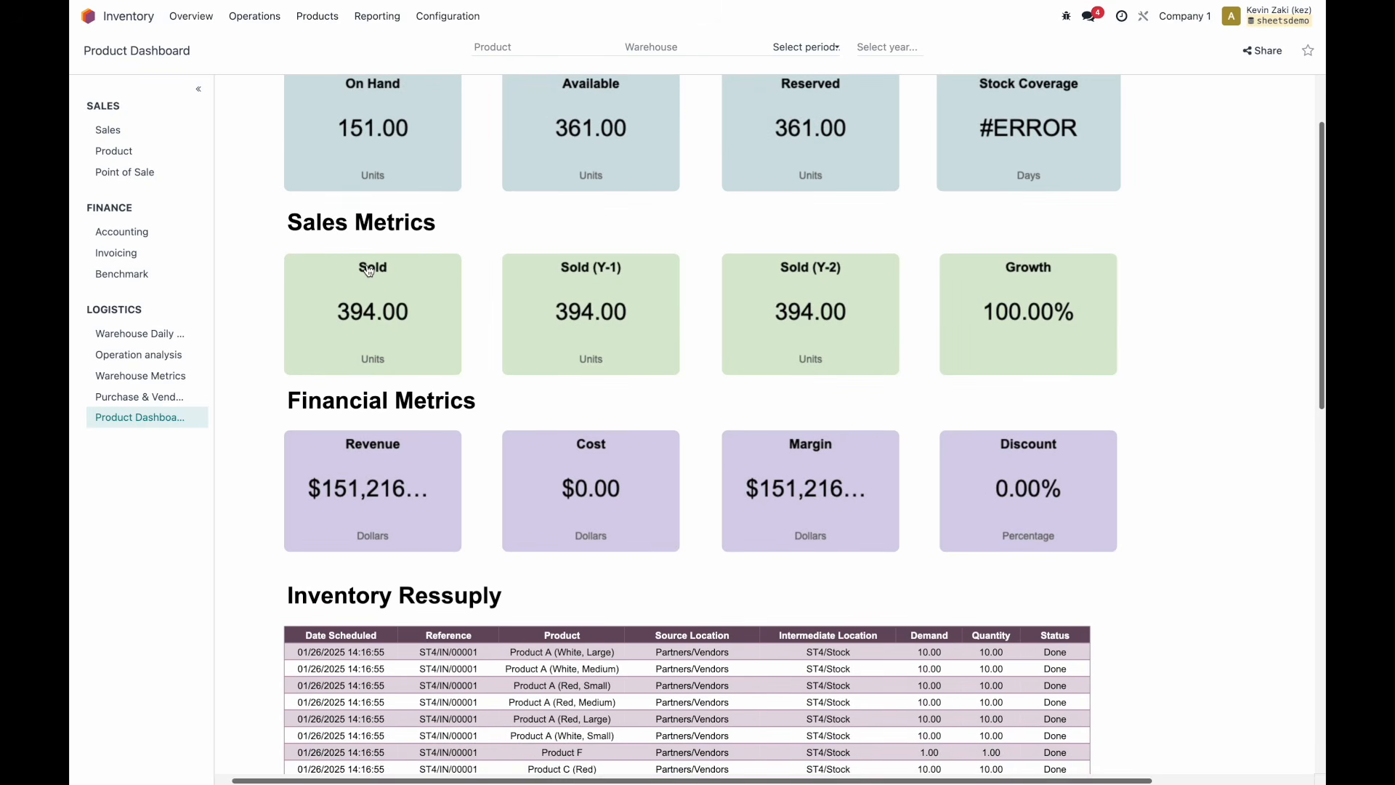
pyautogui.scroll(-3, 368, 270)
pyautogui.scroll(5, 368, 271)
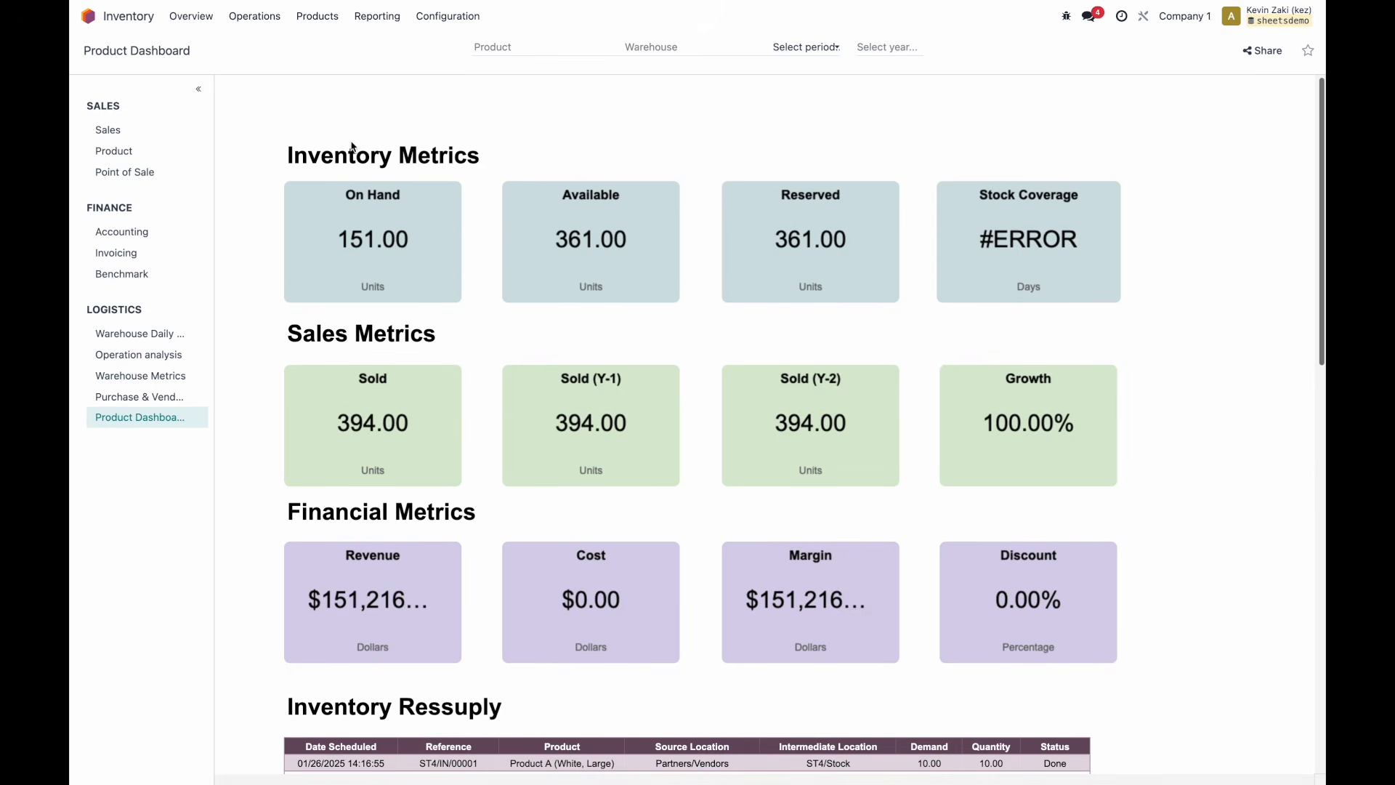
pyautogui.scroll(-1, 351, 151)
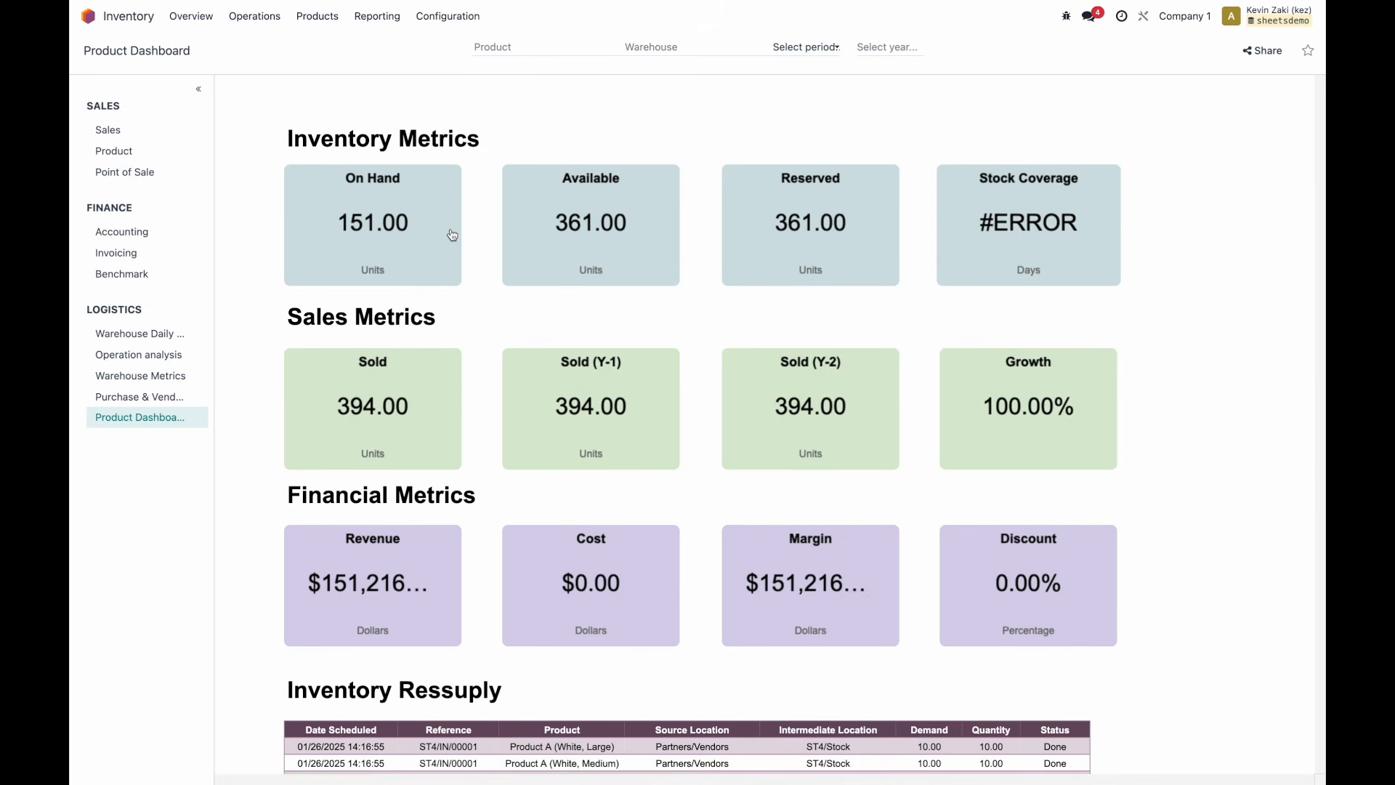
pyautogui.click(583, 46)
pyautogui.click(678, 47)
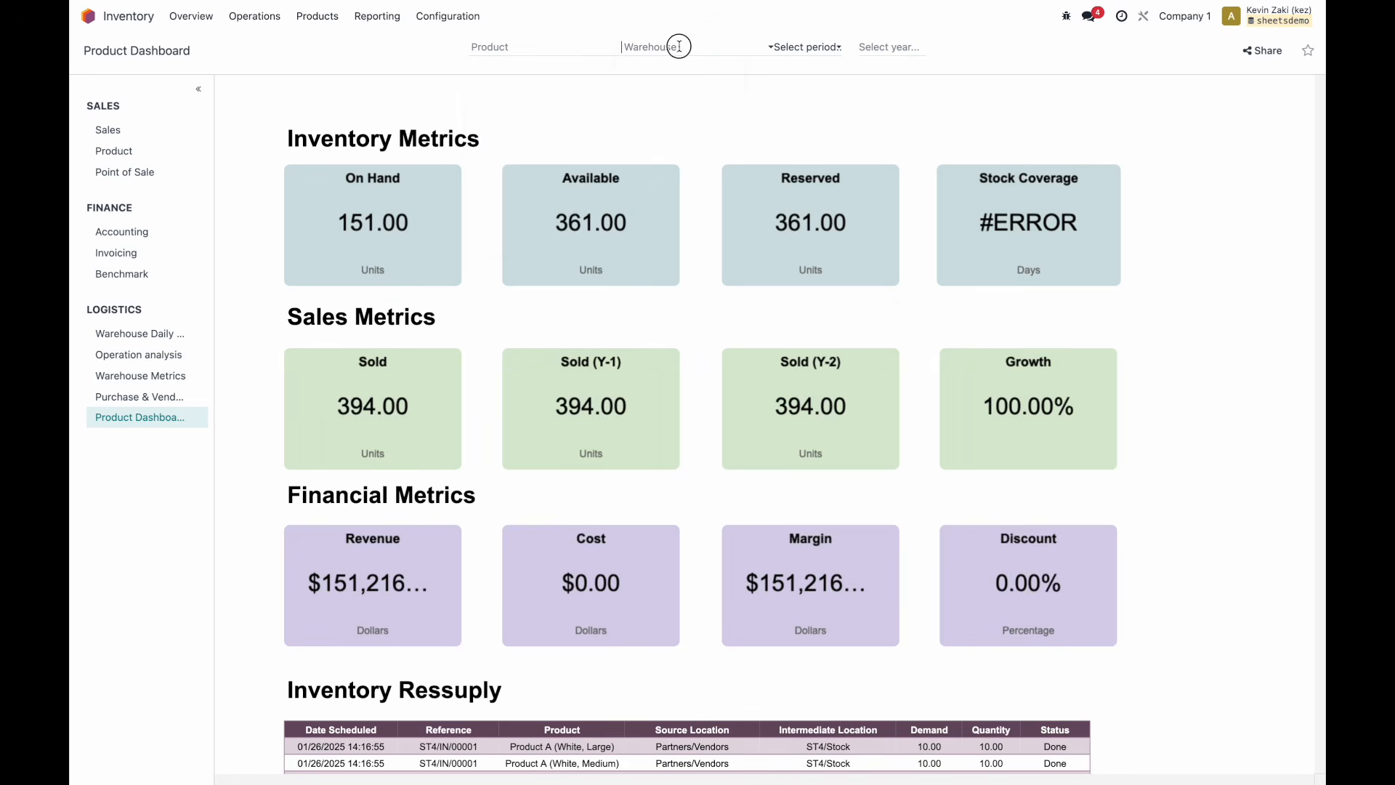
pyautogui.click(678, 68)
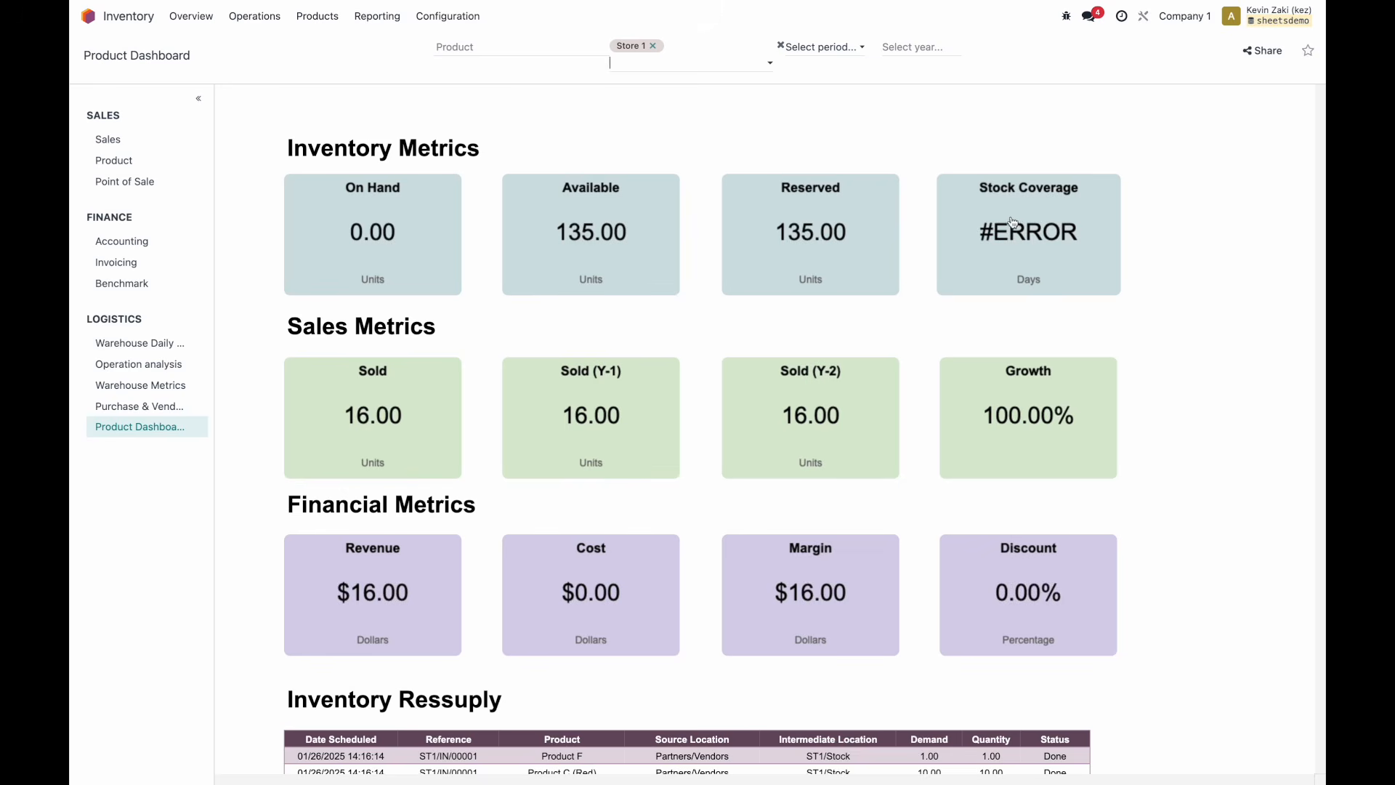
pyautogui.click(837, 49)
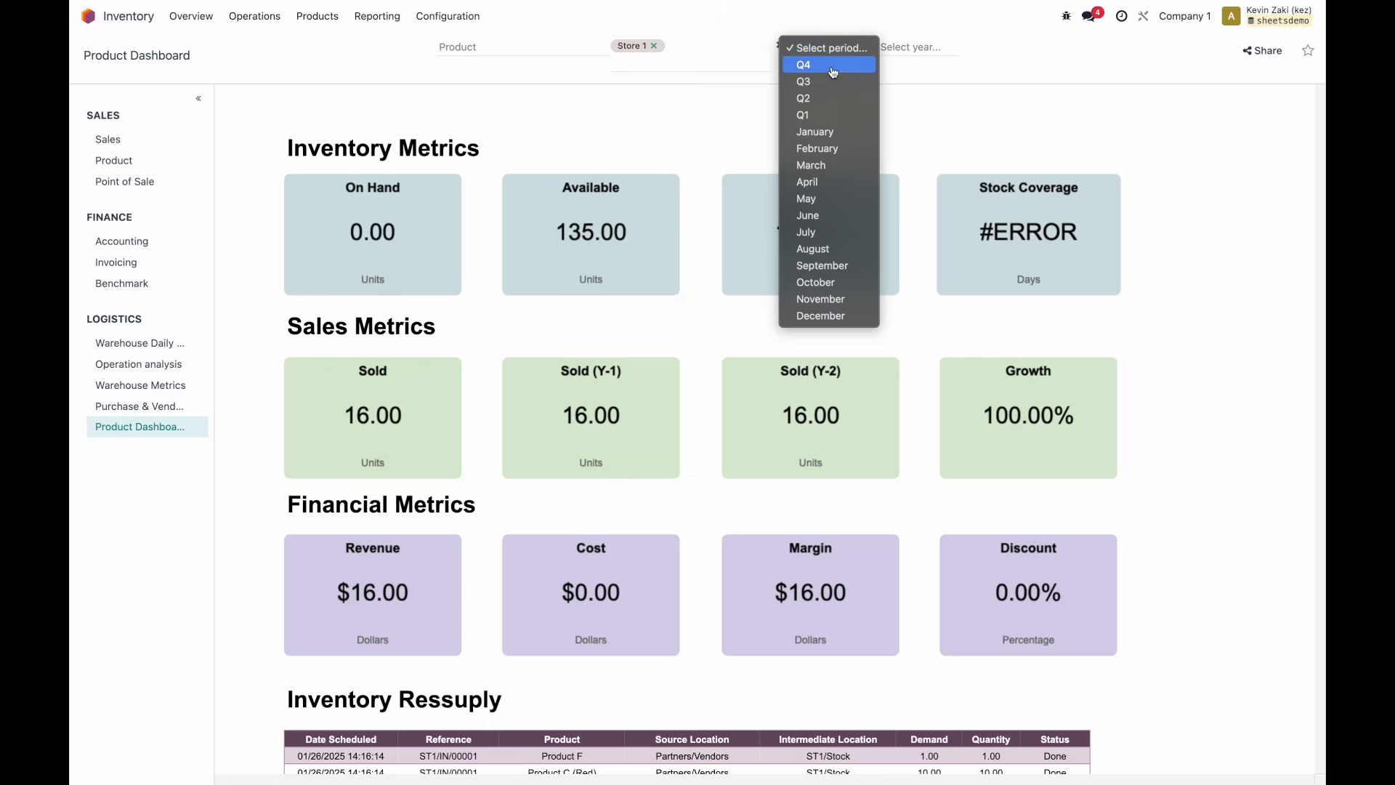
pyautogui.click(830, 66)
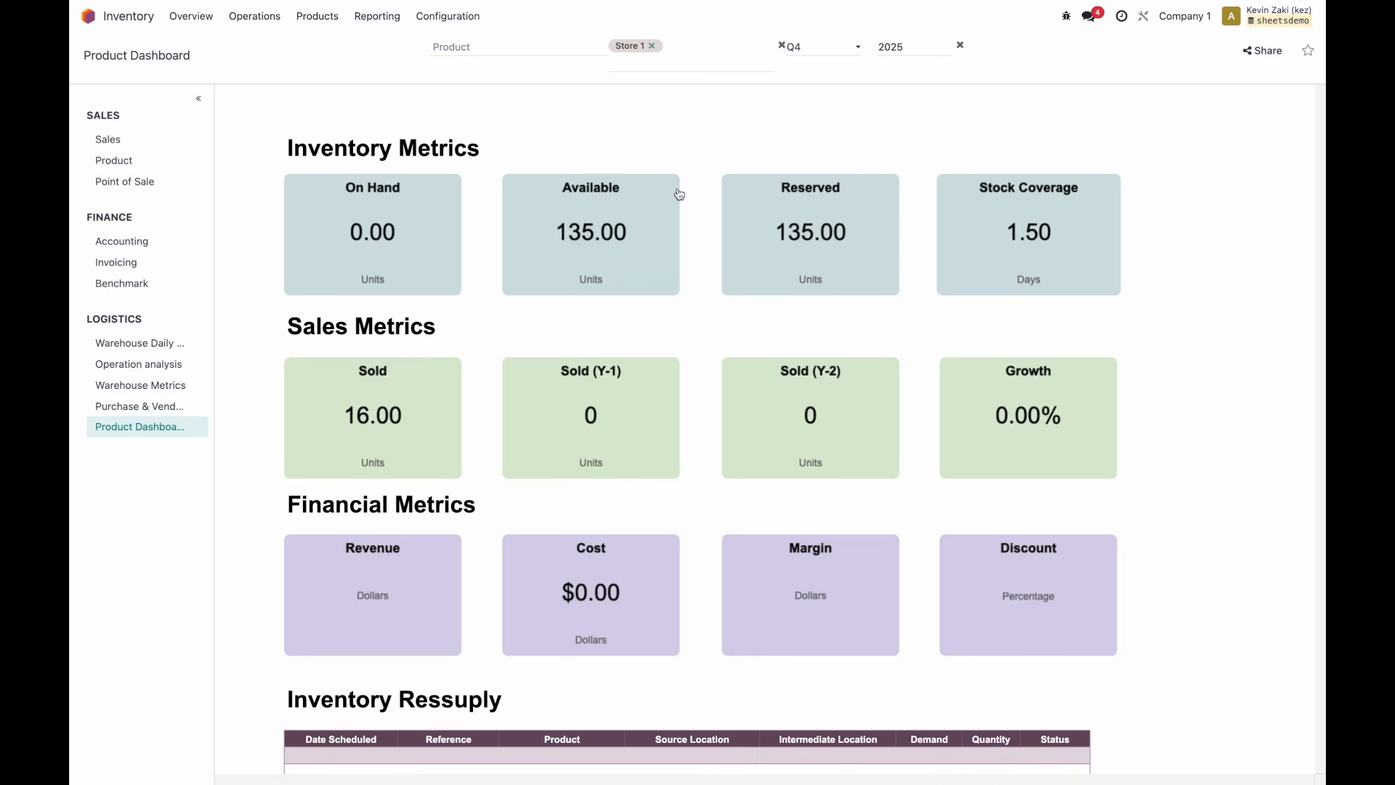
# Try Store 3, clear the warehouse filter, and set the period to Q1 2025.
pyautogui.click(651, 46)
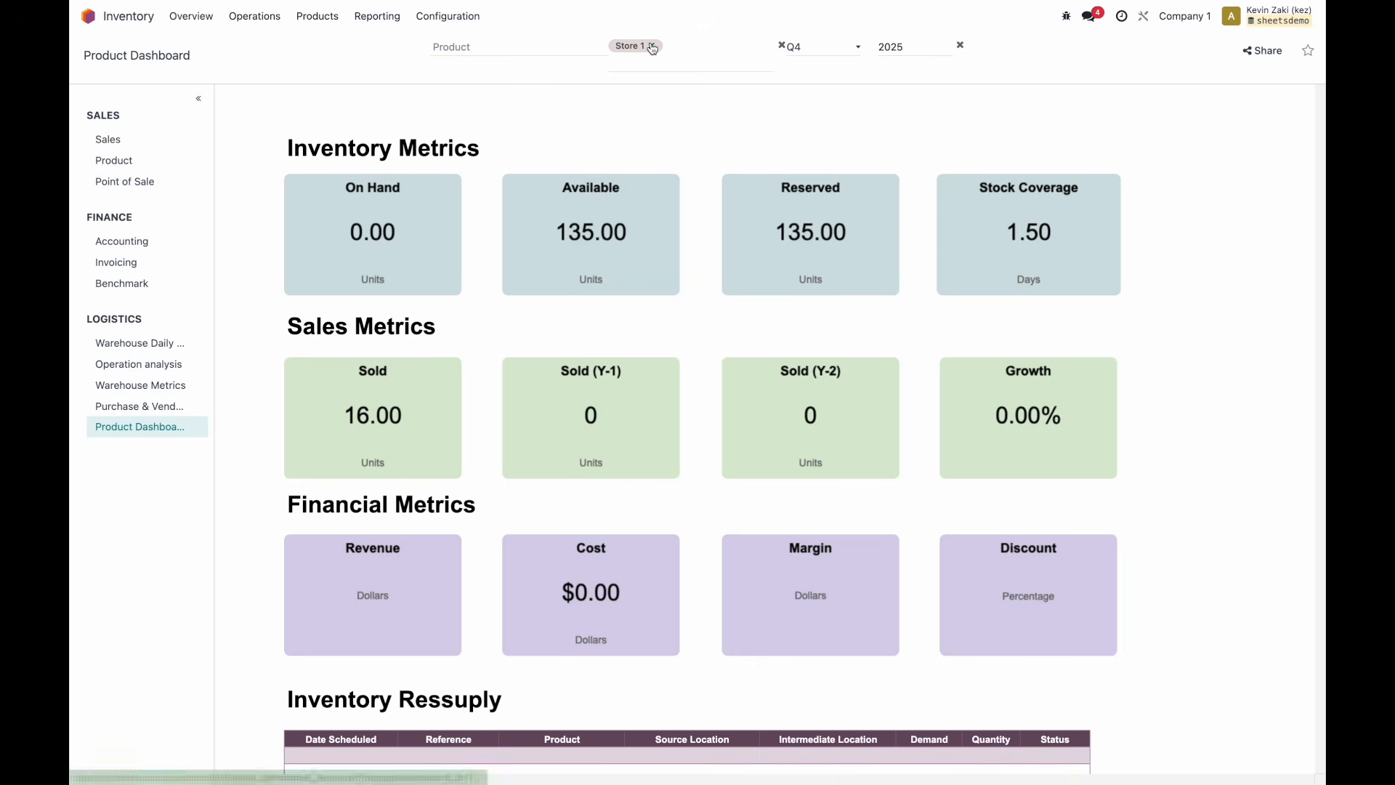
pyautogui.click(649, 45)
pyautogui.click(672, 109)
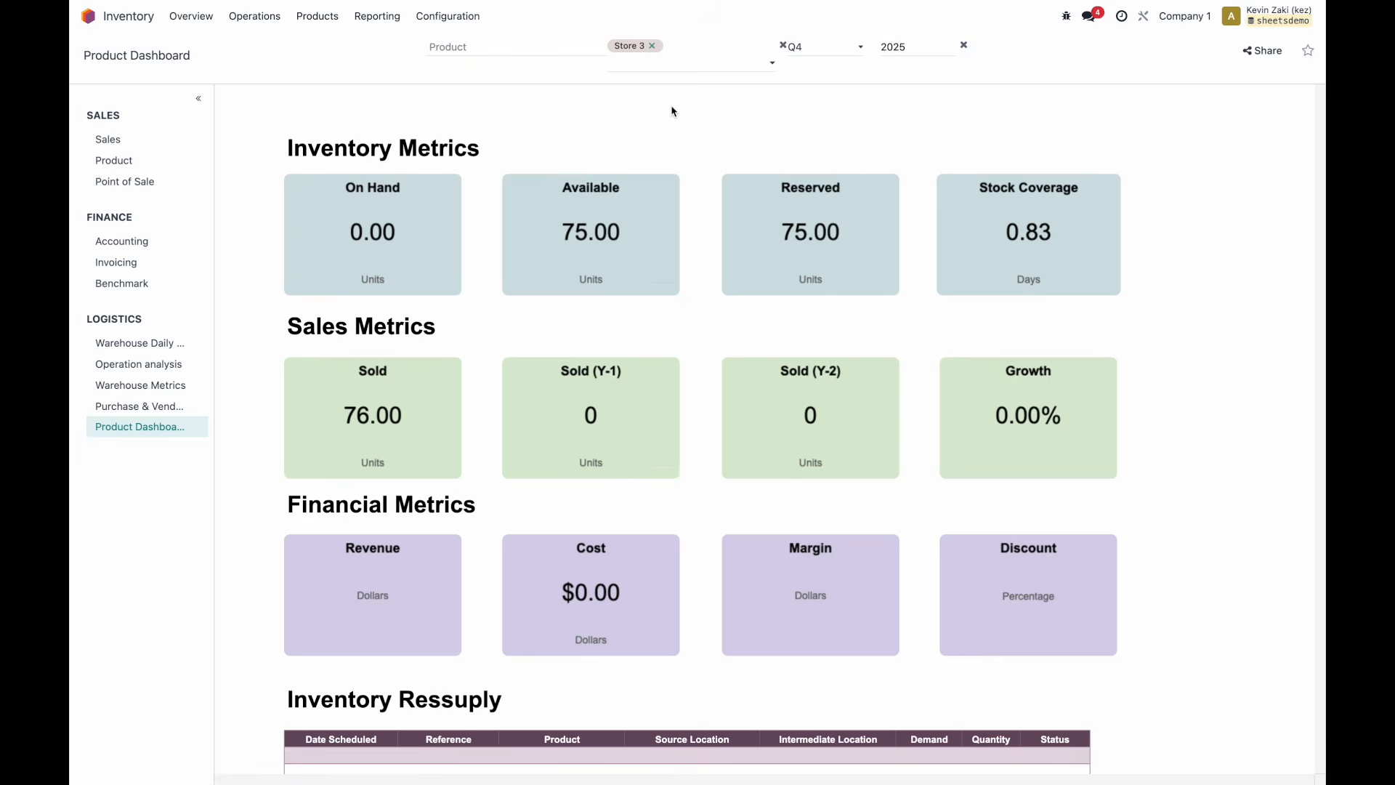
pyautogui.click(650, 47)
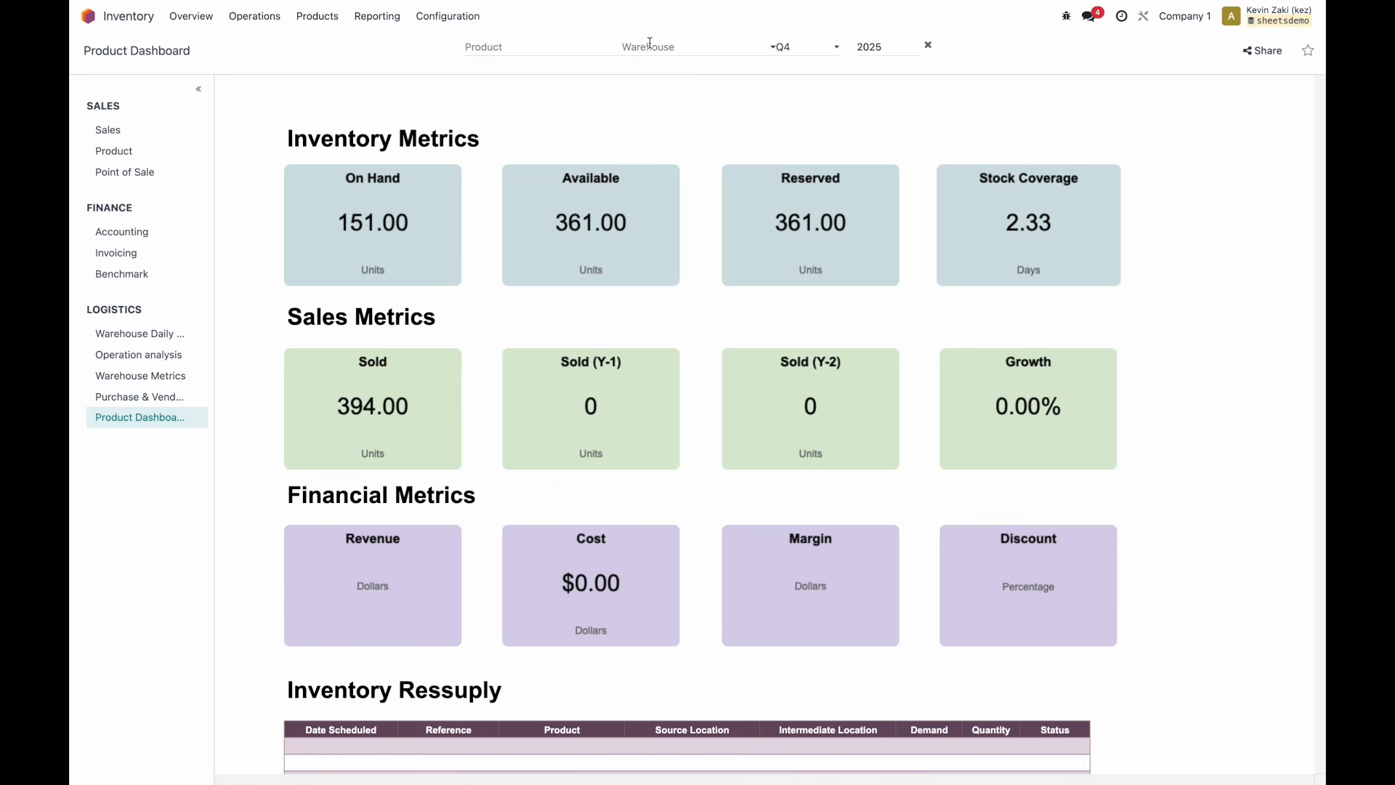
pyautogui.click(871, 48)
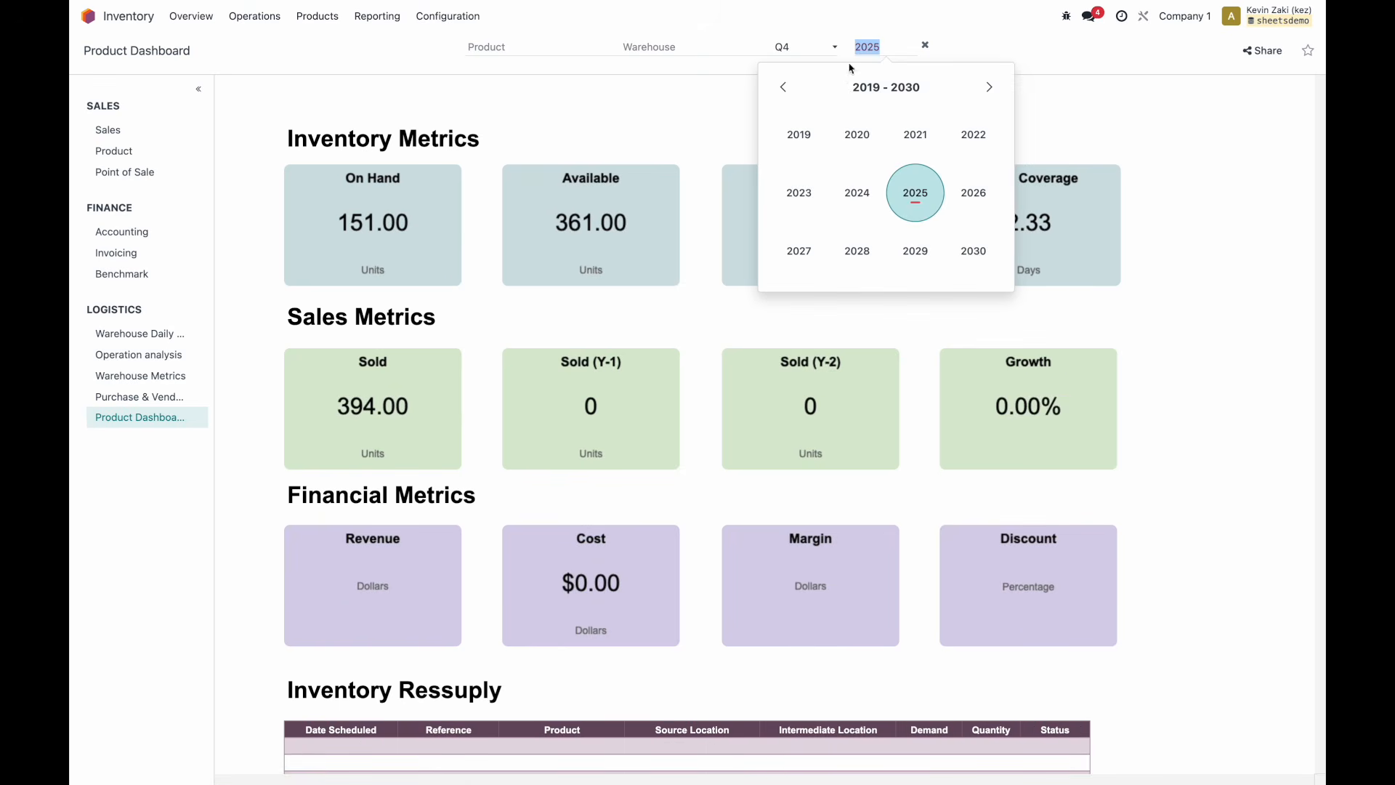
pyautogui.click(827, 50)
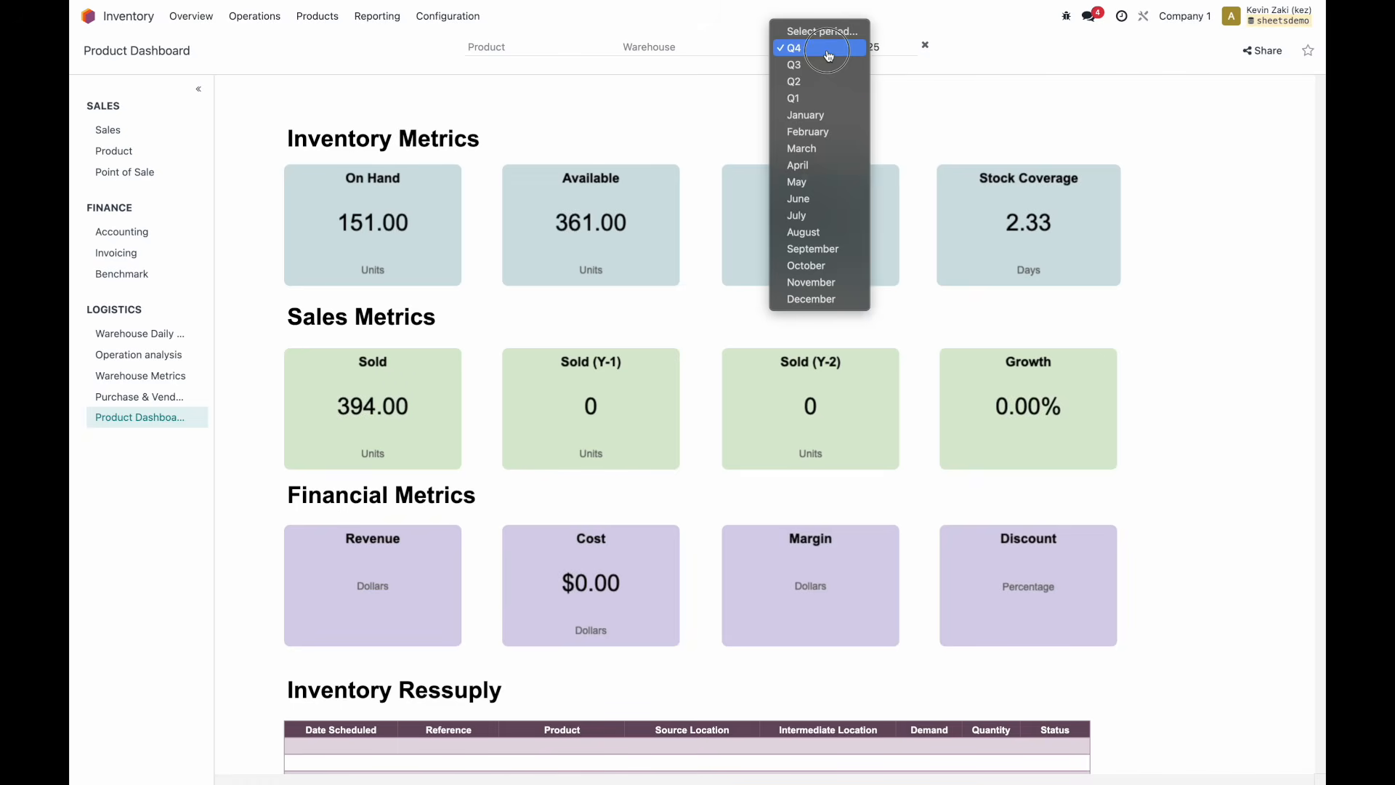
pyautogui.click(816, 99)
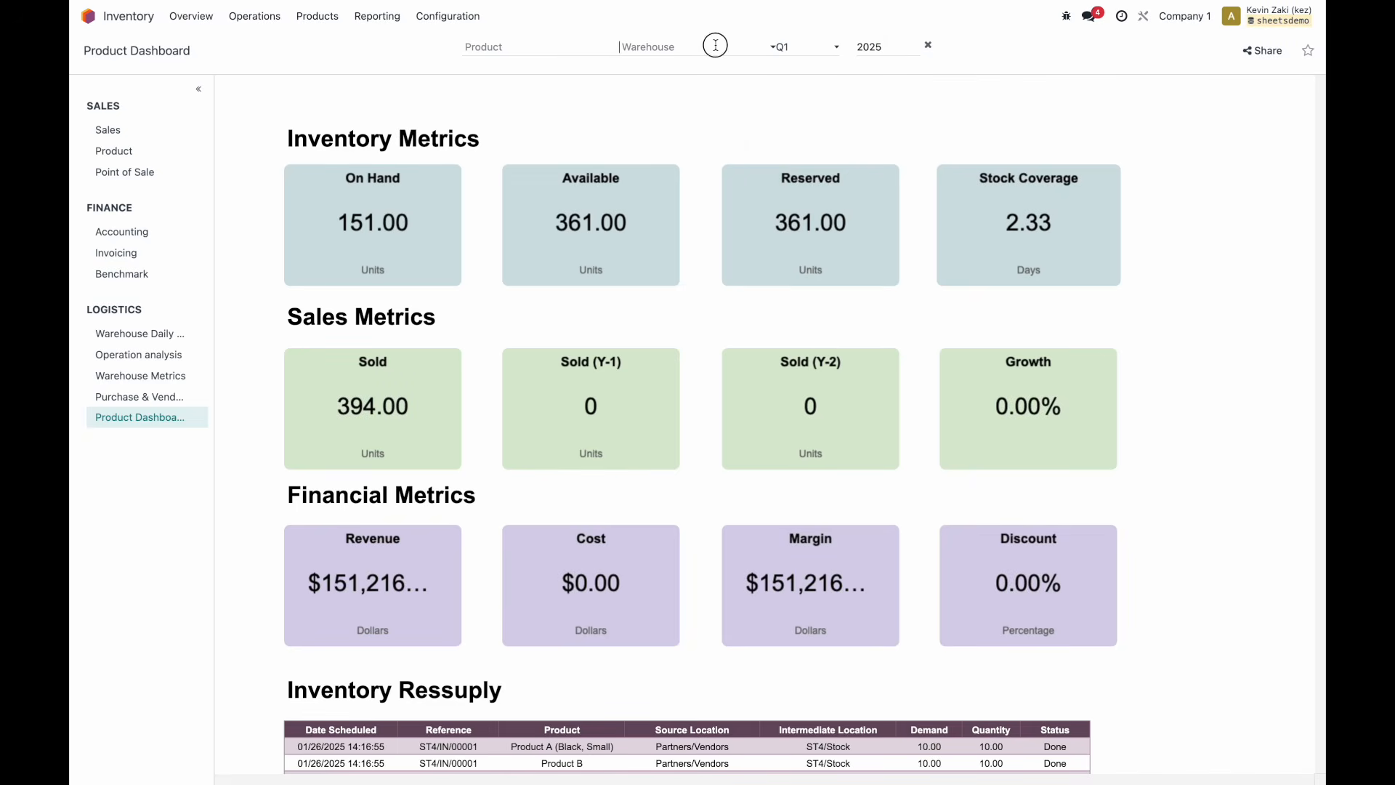
pyautogui.click(711, 46)
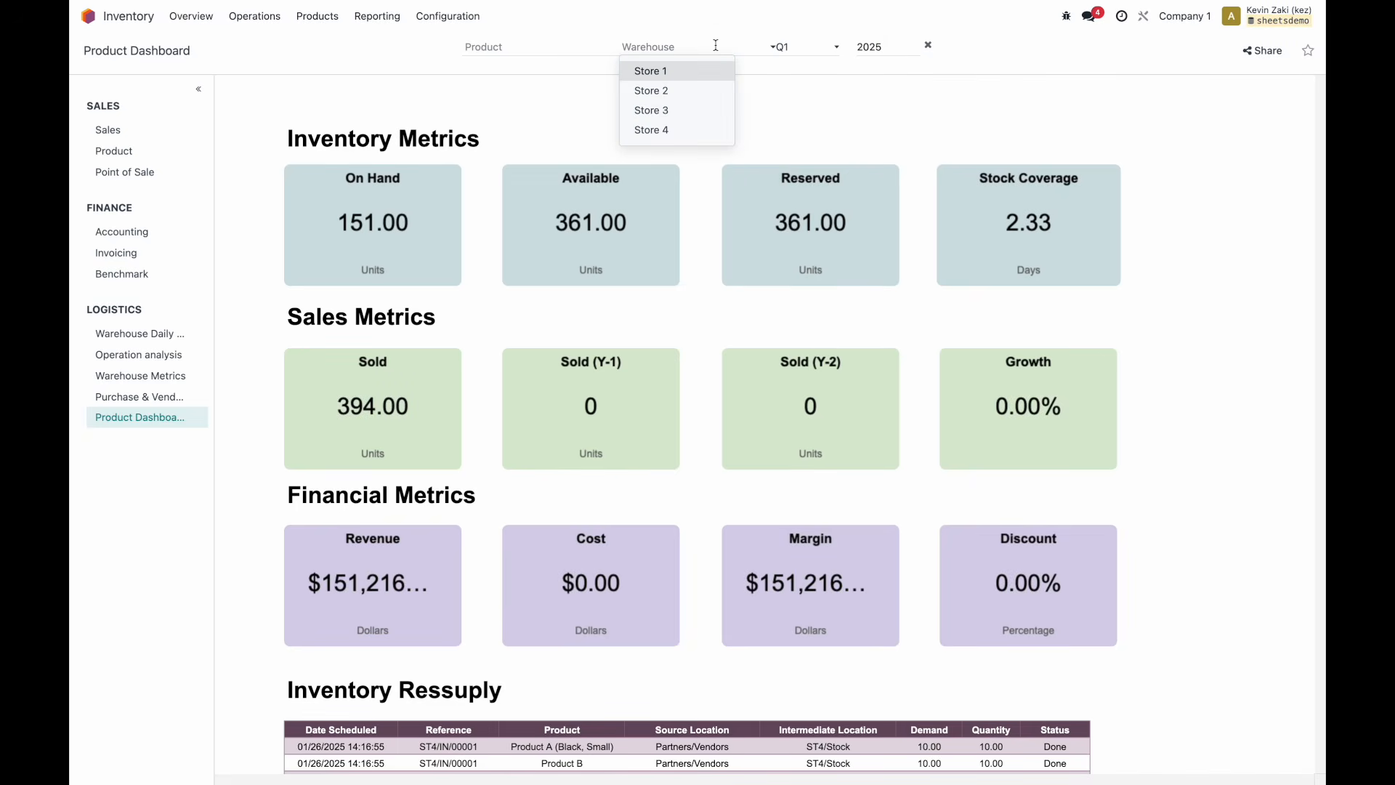
# Filter to Store 1 and set the product filter to Product A (Red, Small).
pyautogui.click(693, 75)
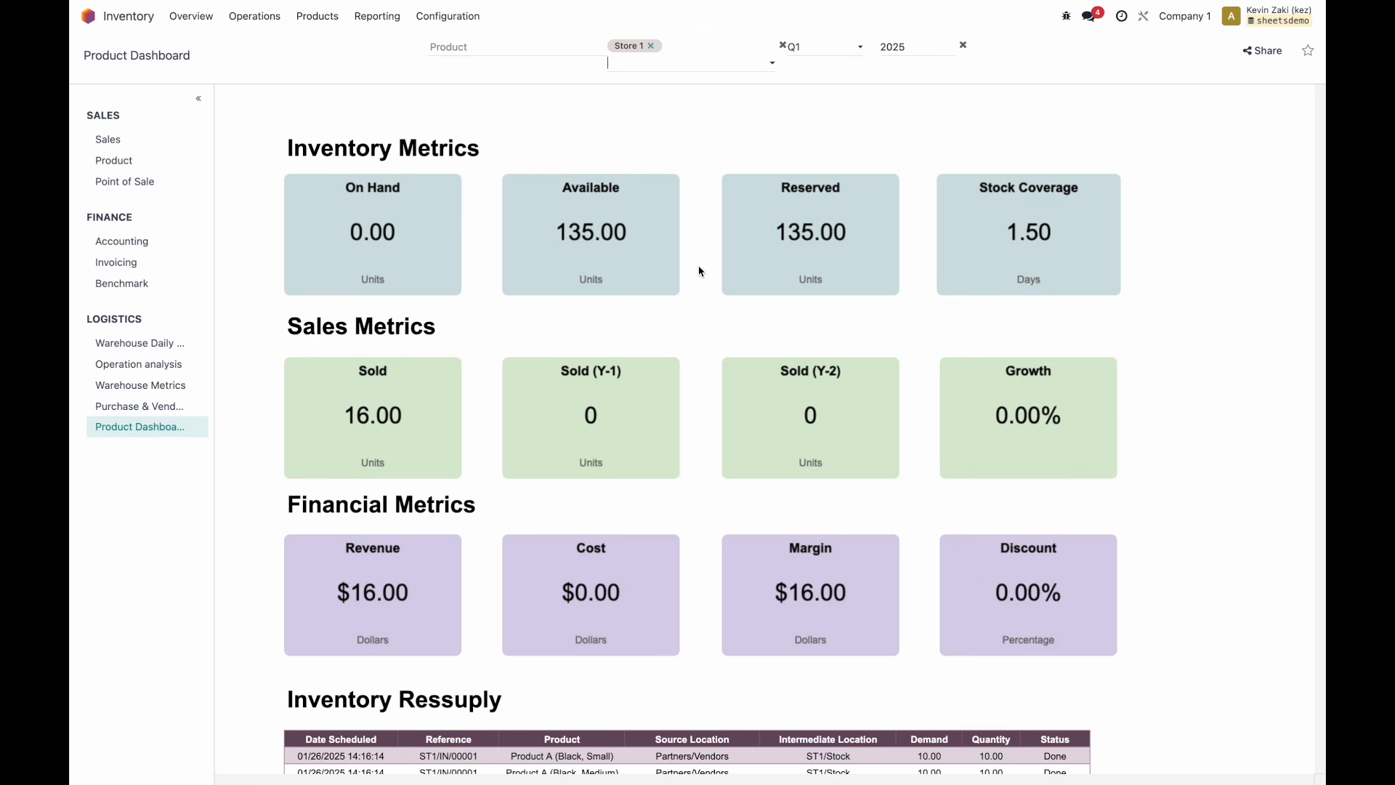
pyautogui.scroll(-3, 698, 269)
pyautogui.scroll(1, 699, 270)
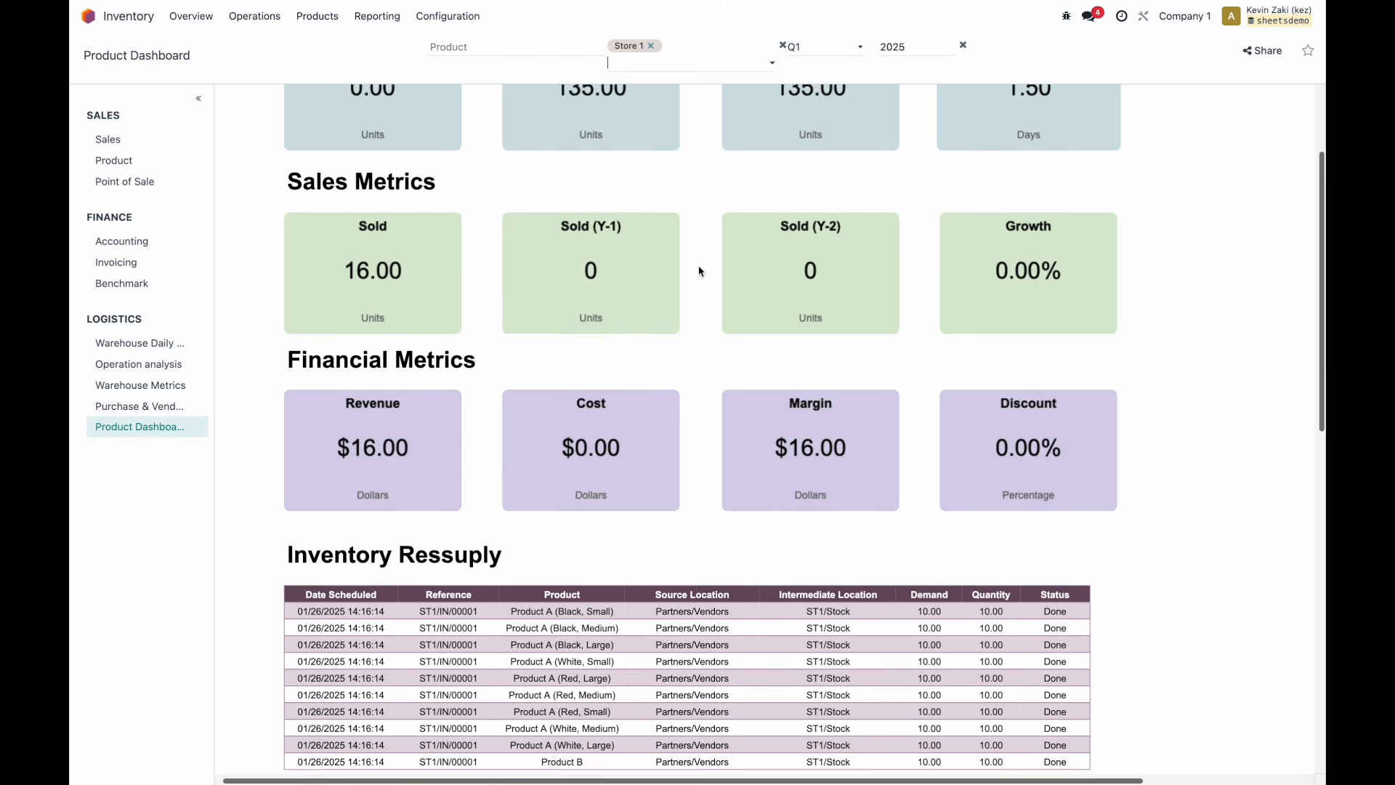
pyautogui.click(543, 63)
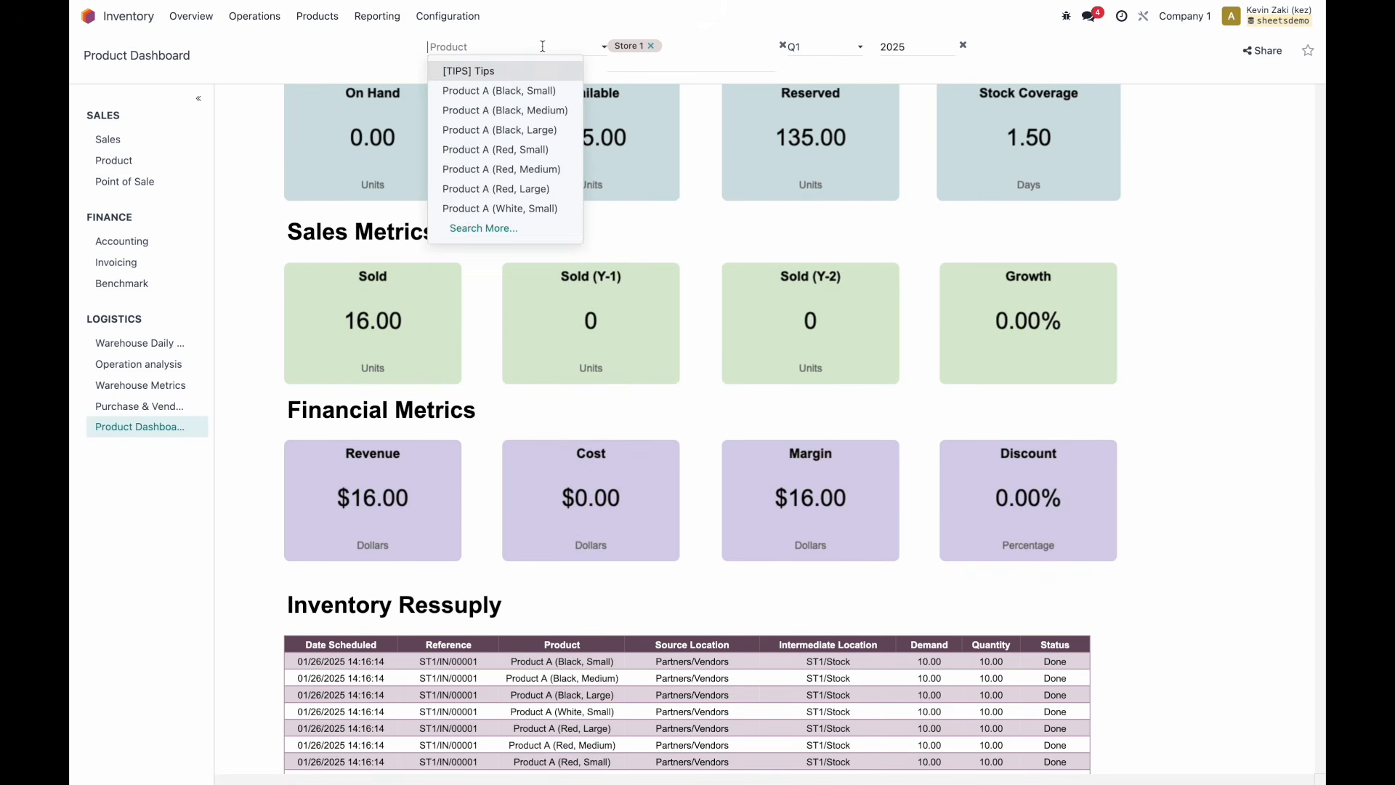
pyautogui.click(524, 93)
pyautogui.click(470, 47)
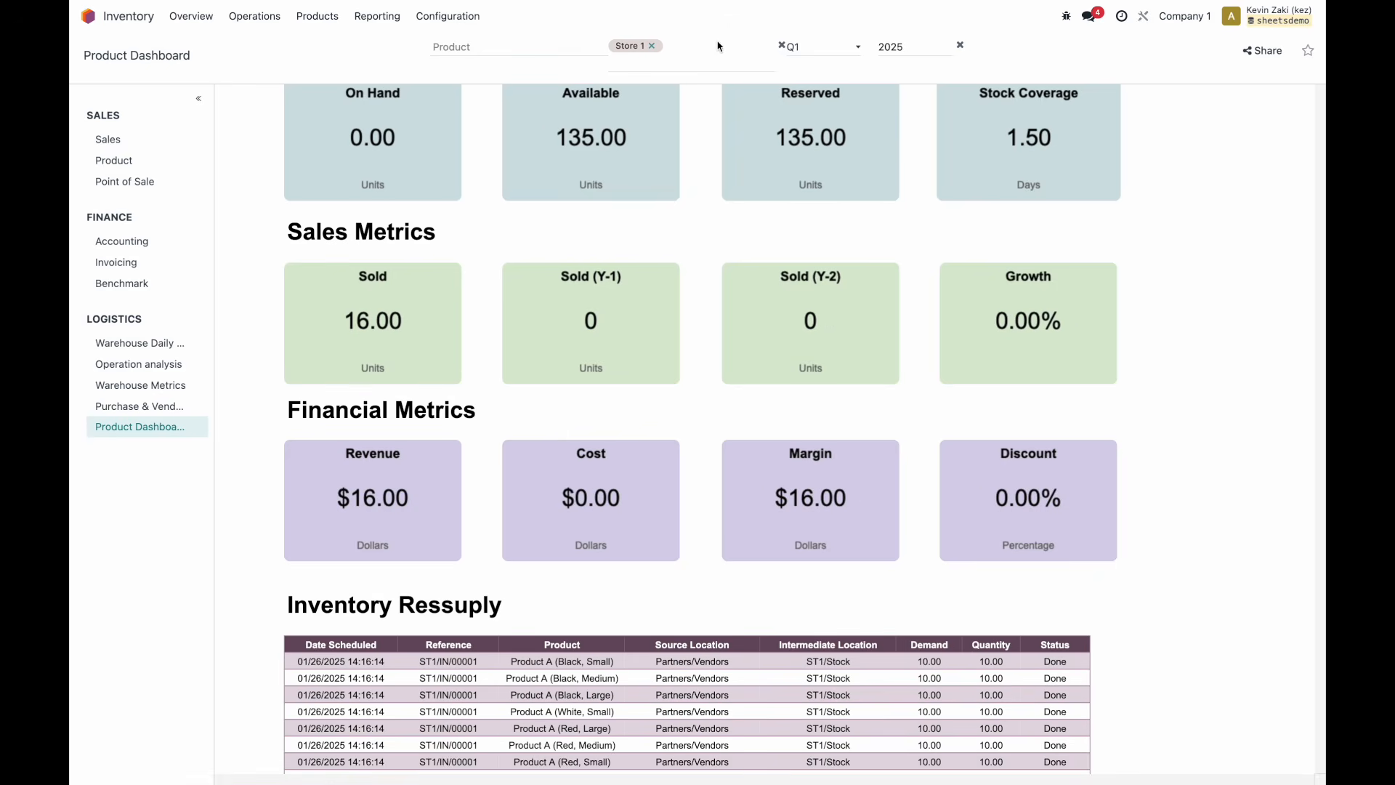
pyautogui.click(566, 45)
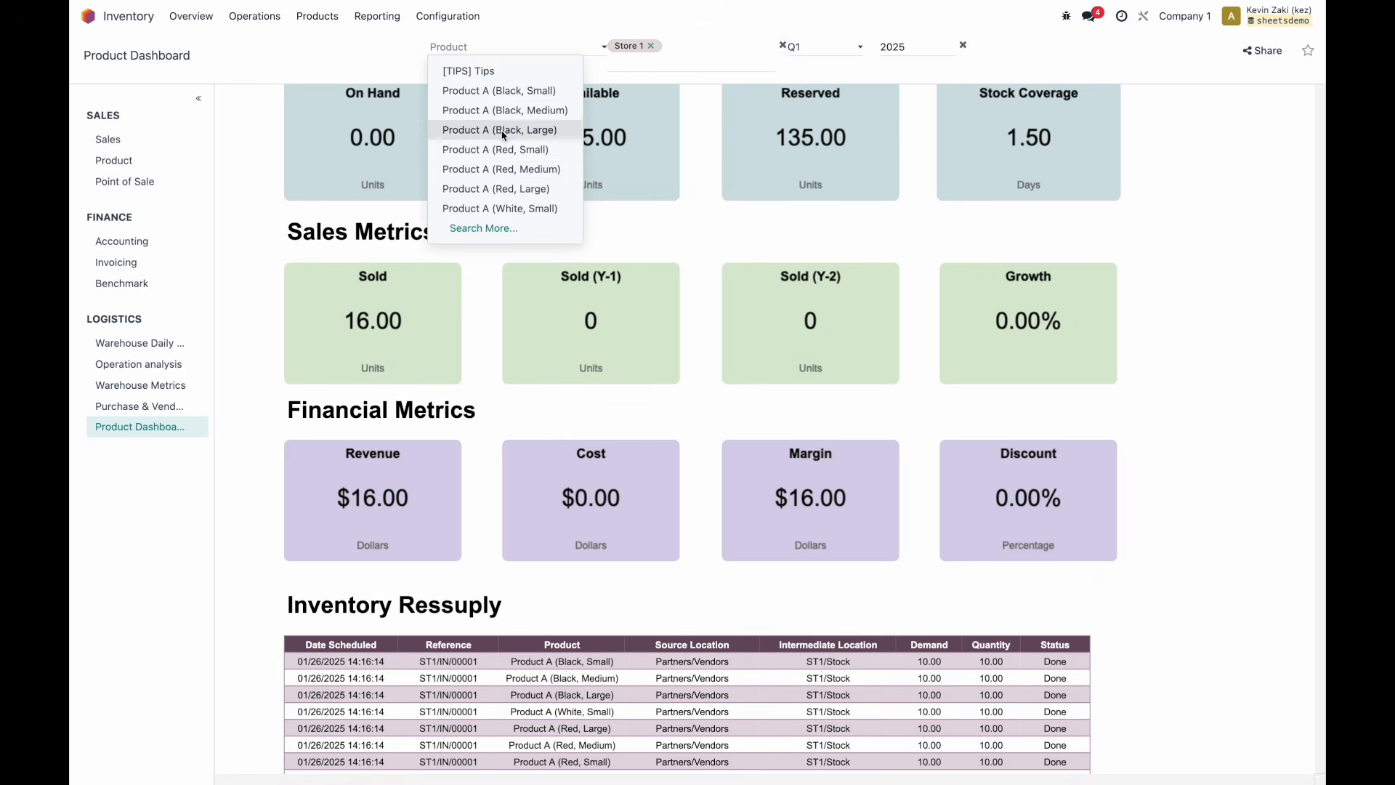
pyautogui.click(498, 151)
# Narrow the warehouse filter to Store 4 only, dropping Store 1 and Store 2.
pyautogui.click(639, 62)
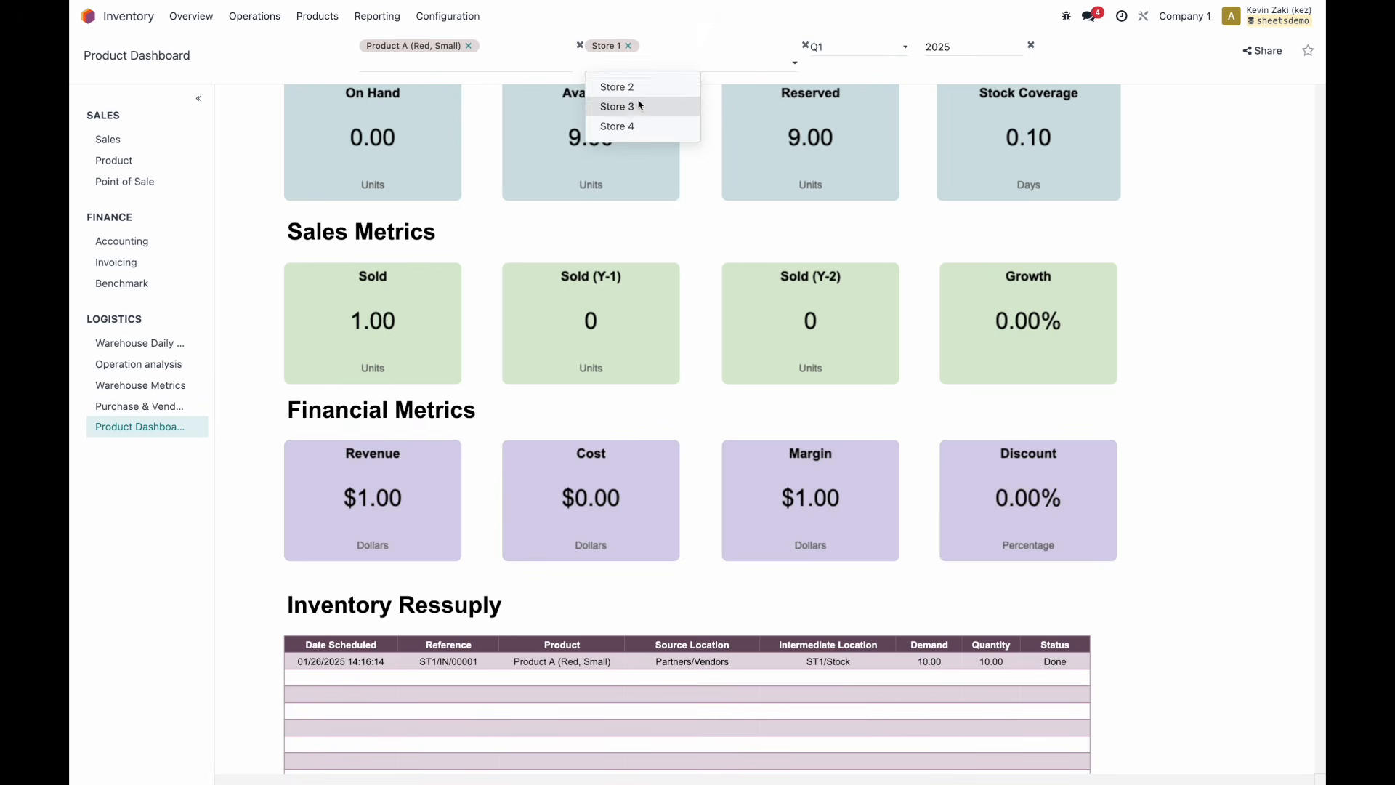
pyautogui.click(637, 87)
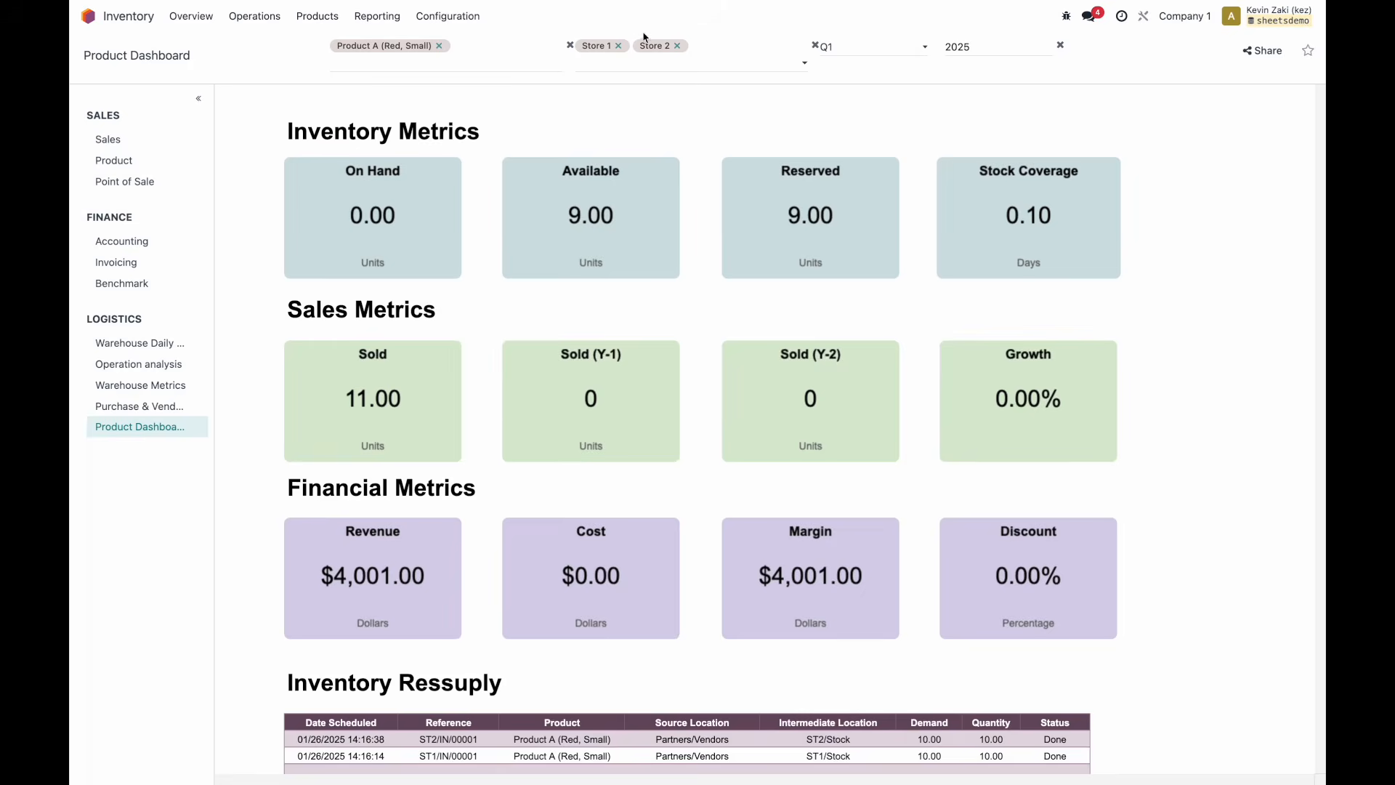
pyautogui.click(619, 45)
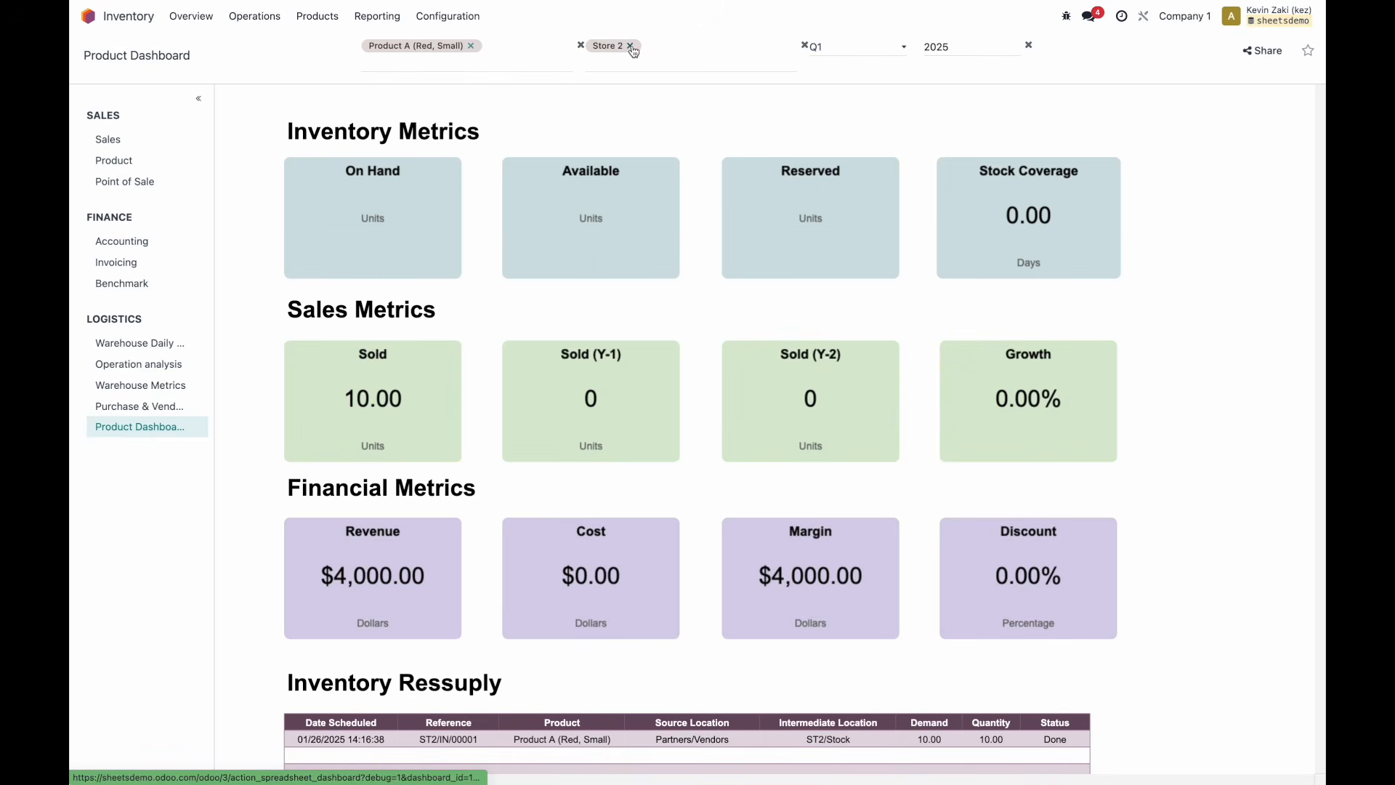
pyautogui.click(650, 49)
pyautogui.click(639, 124)
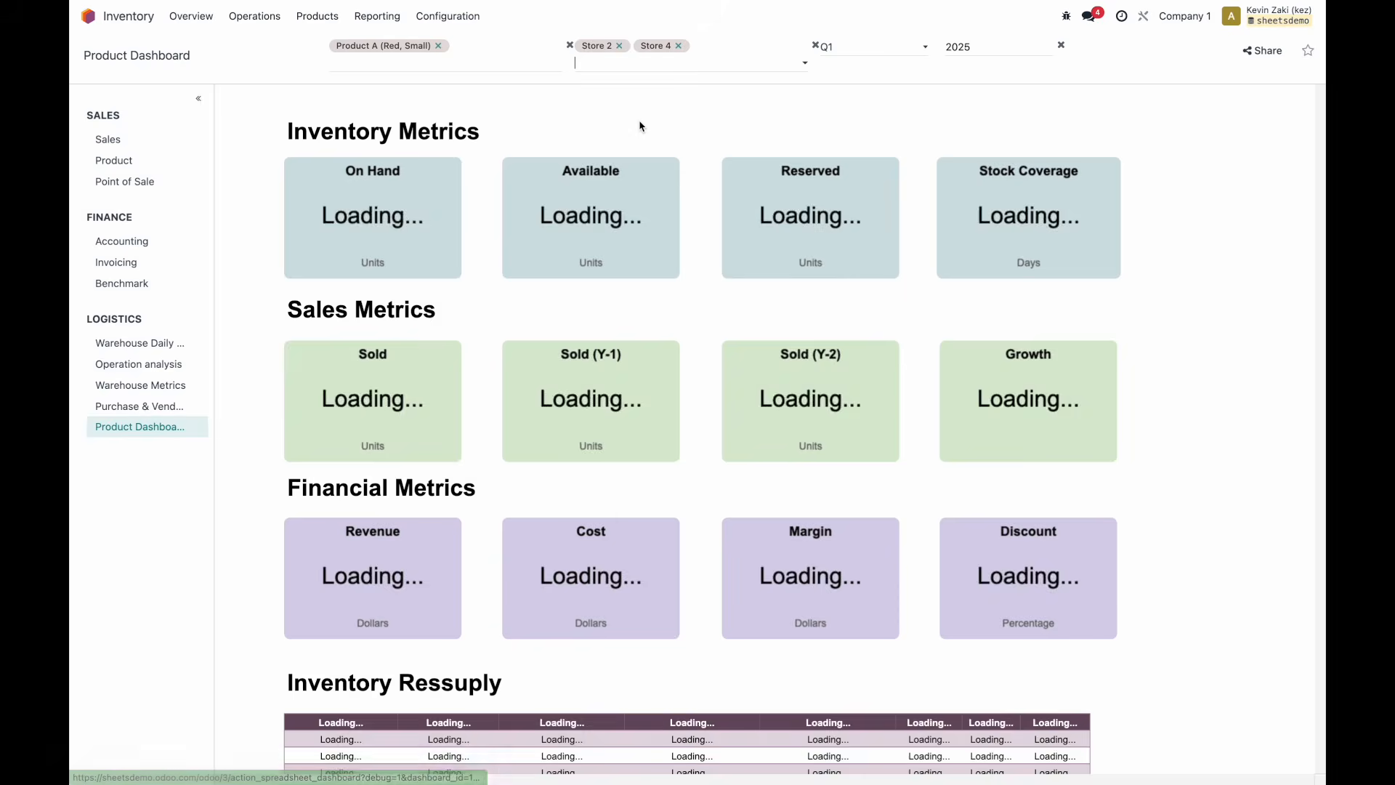
pyautogui.click(619, 46)
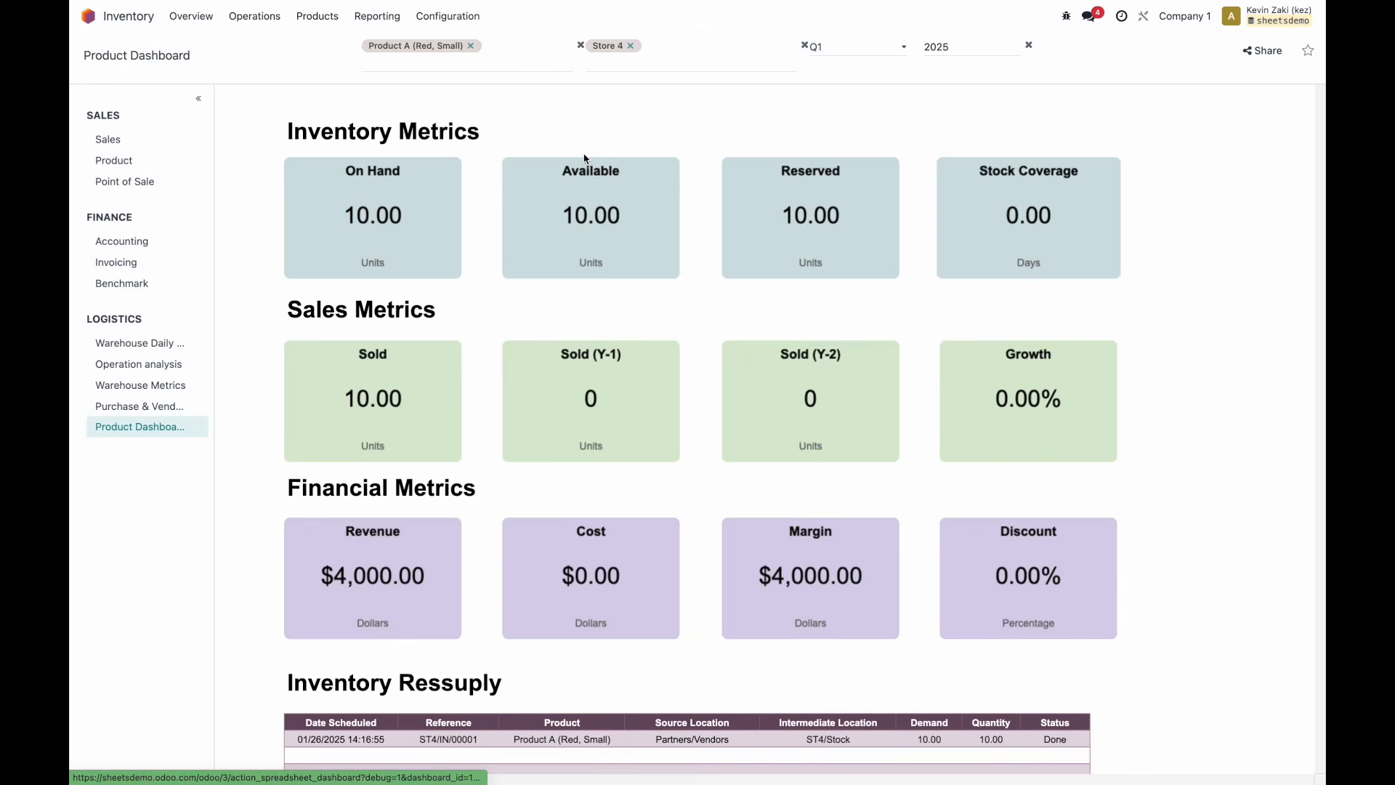
# Open the ST4/IN/00001 resupply transfer, then drill into the stock records behind Revenue.
pyautogui.scroll(-1, 584, 158)
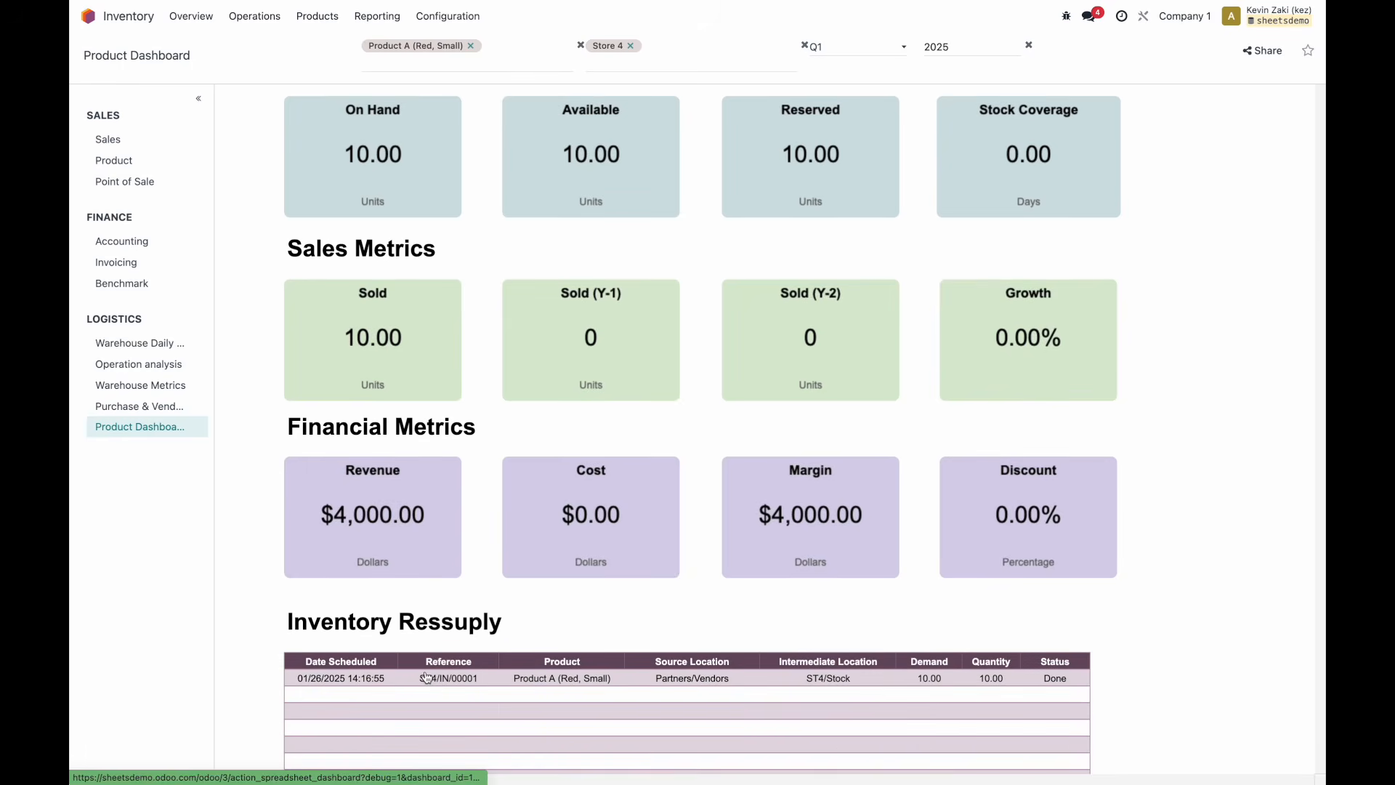
pyautogui.click(427, 678)
pyautogui.click(161, 48)
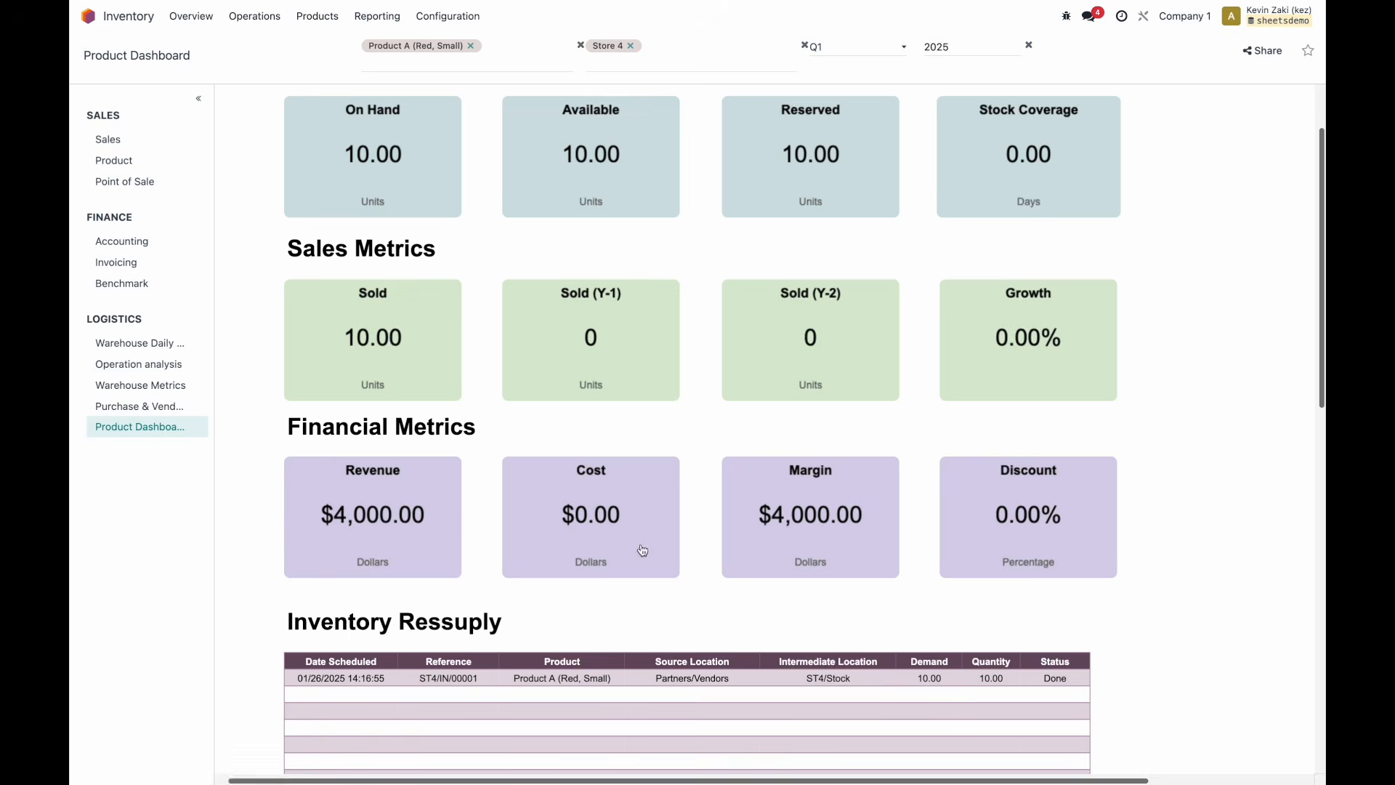
pyautogui.click(416, 510)
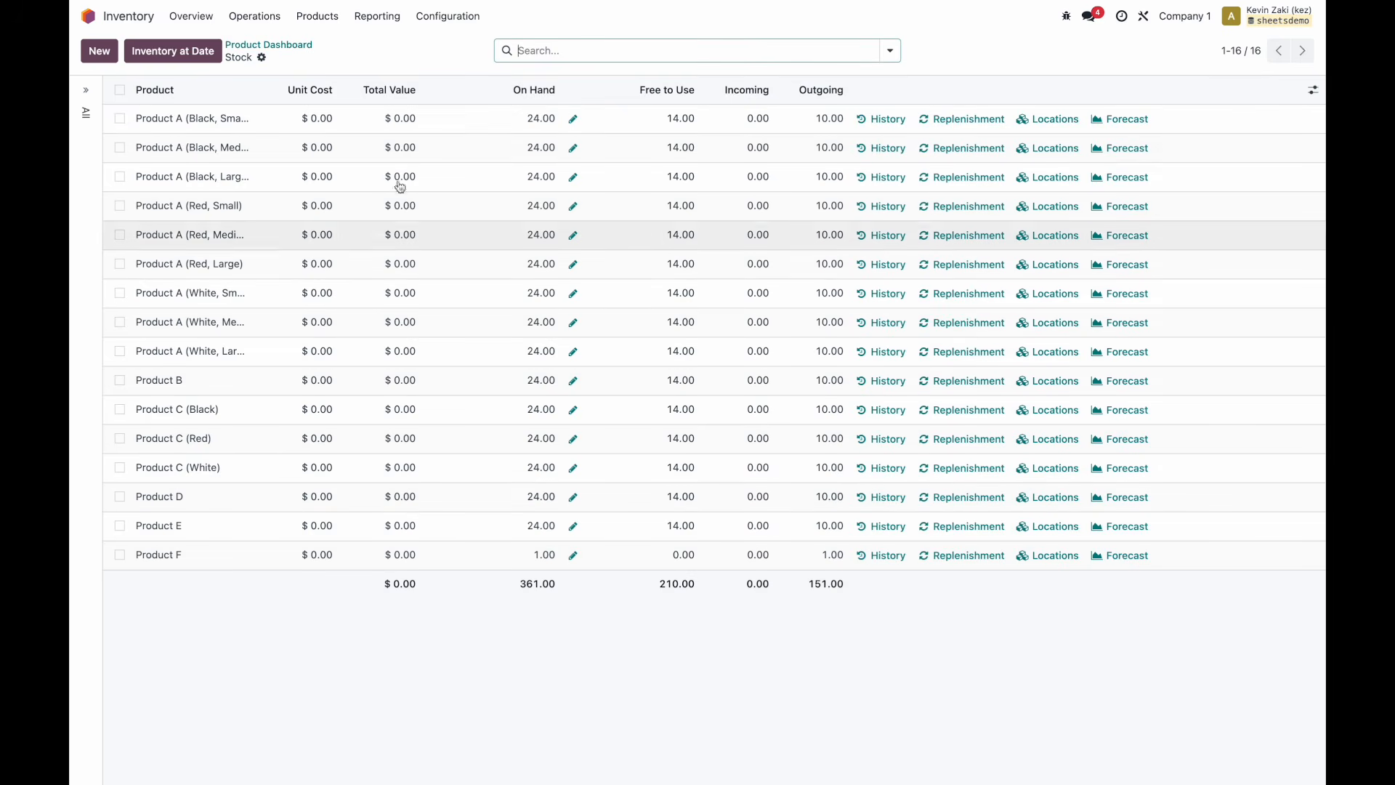
pyautogui.click(244, 47)
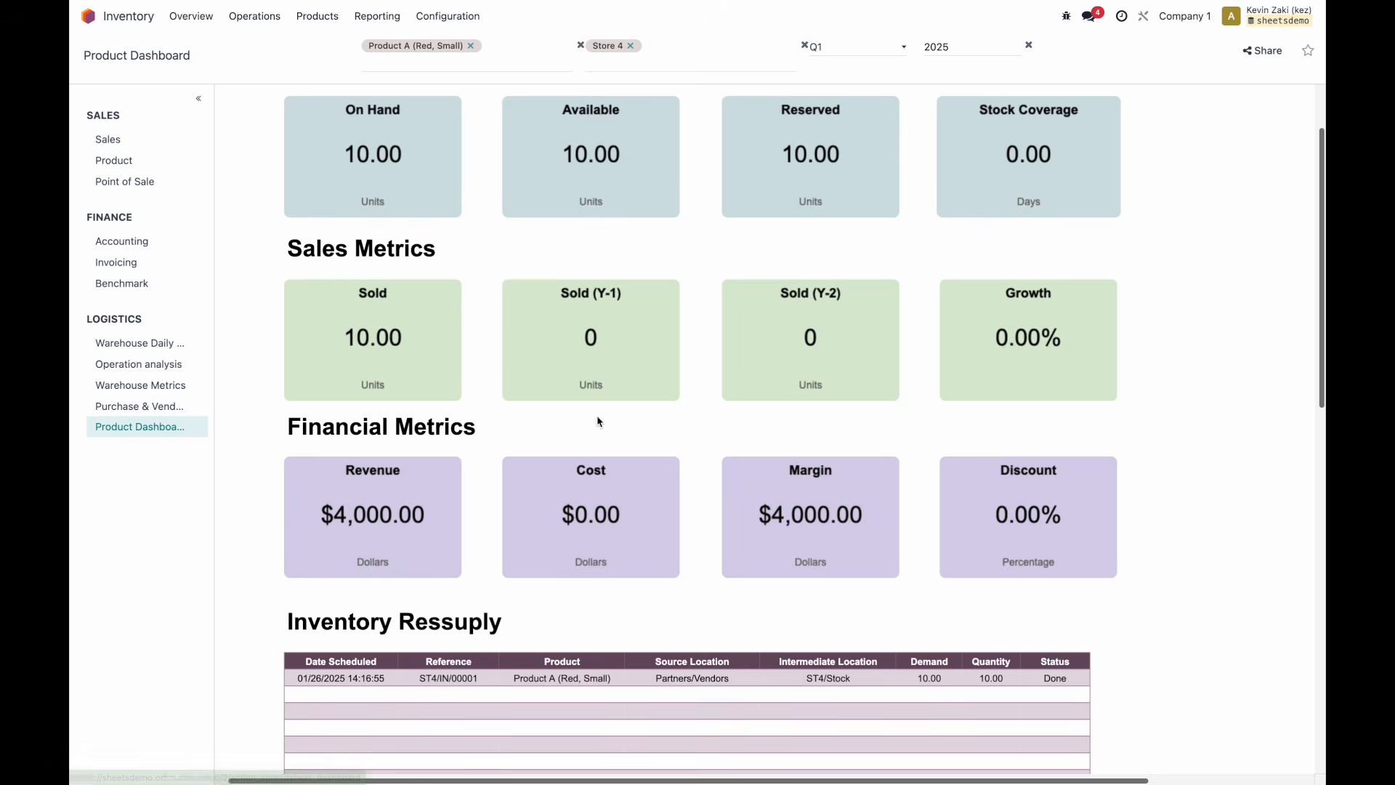
pyautogui.click(374, 329)
pyautogui.click(272, 47)
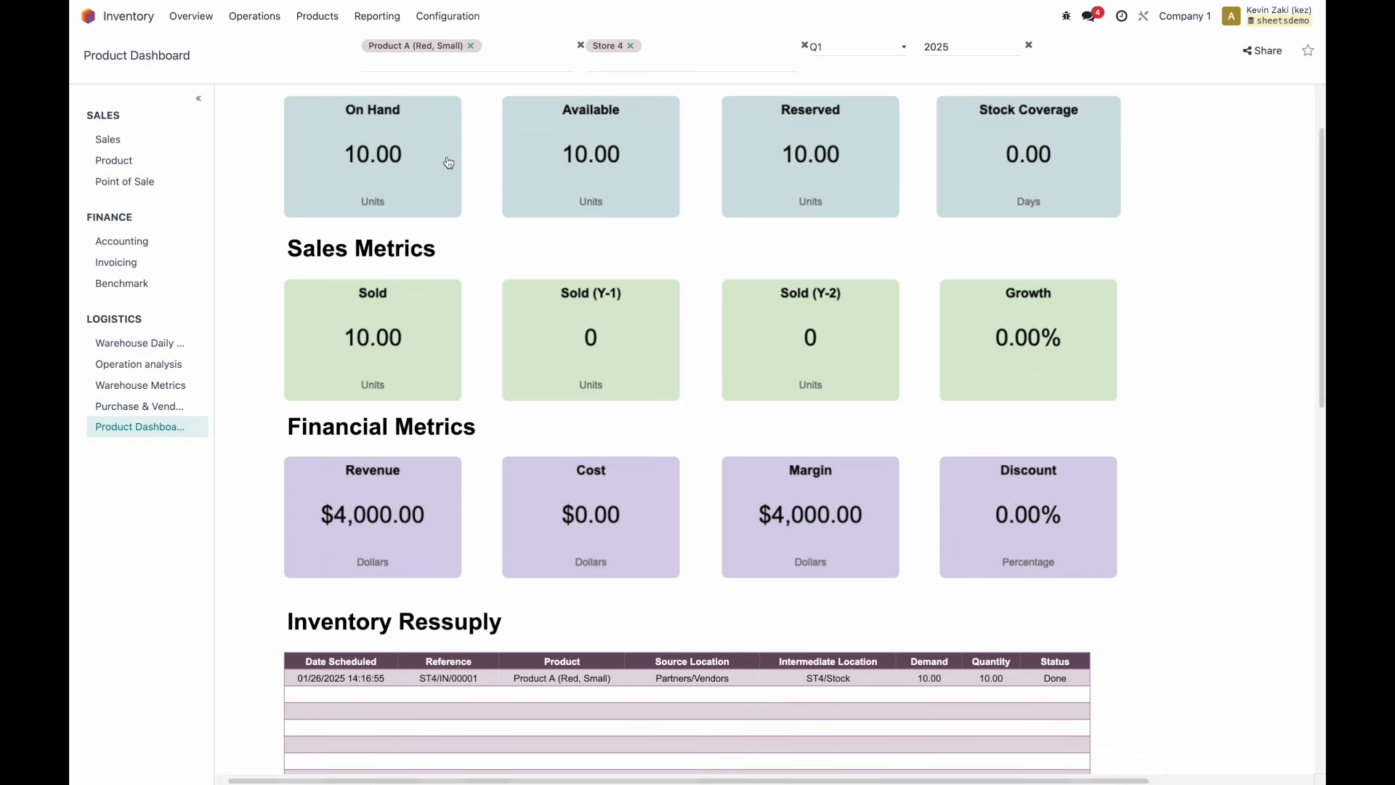
pyautogui.click(417, 166)
pyautogui.click(247, 50)
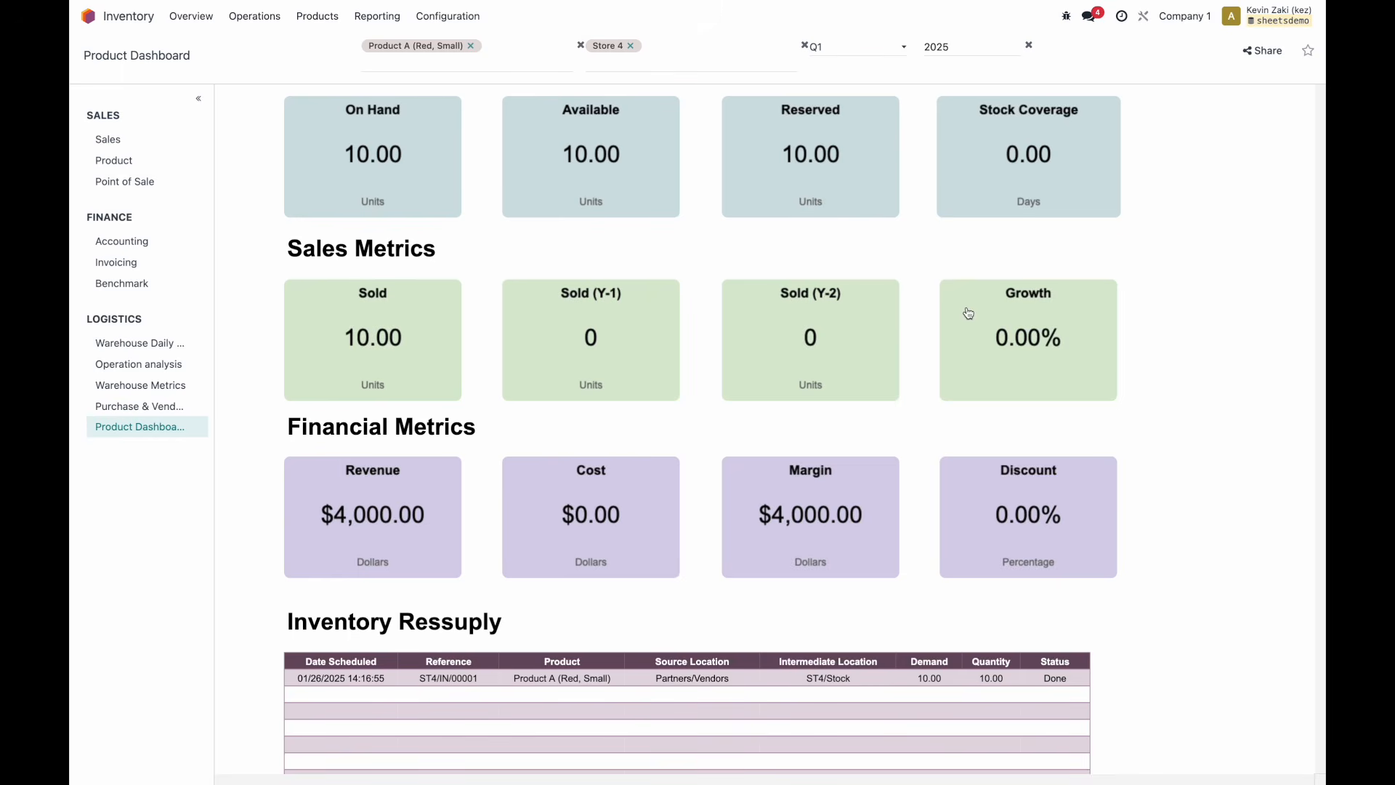
pyautogui.scroll(1, 968, 313)
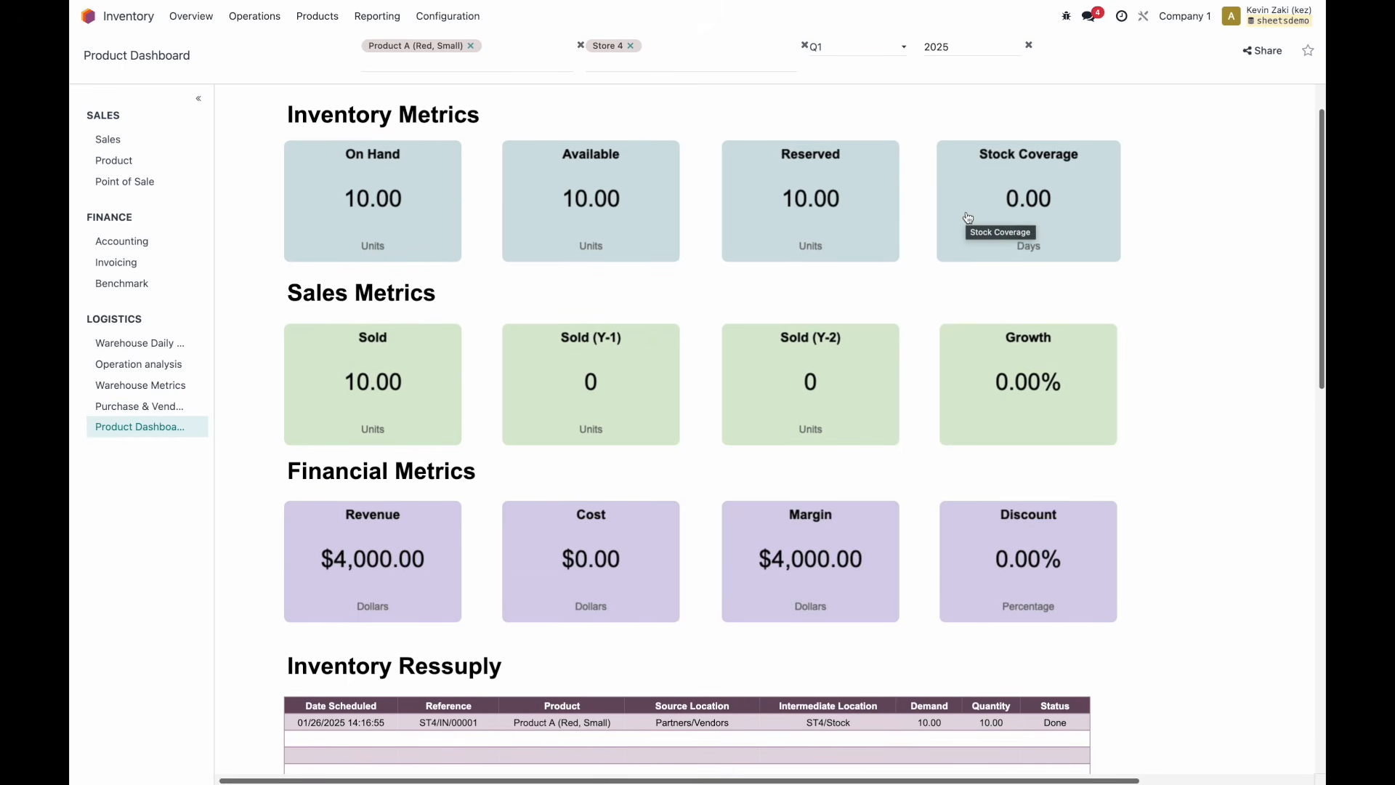
# Review the filtered dashboard metrics, then go back to the Odoo app grid.
pyautogui.scroll(1, 968, 218)
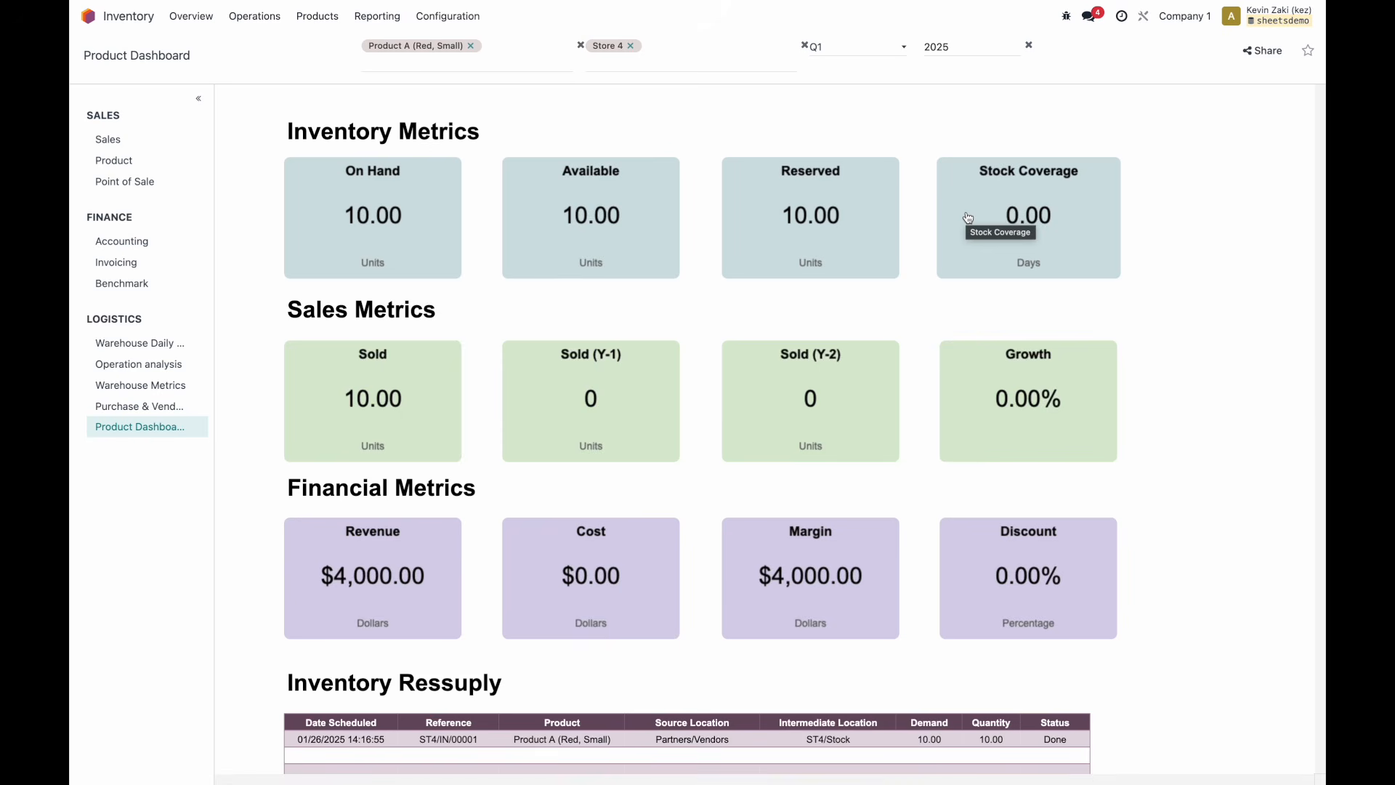
pyautogui.scroll(1, 969, 218)
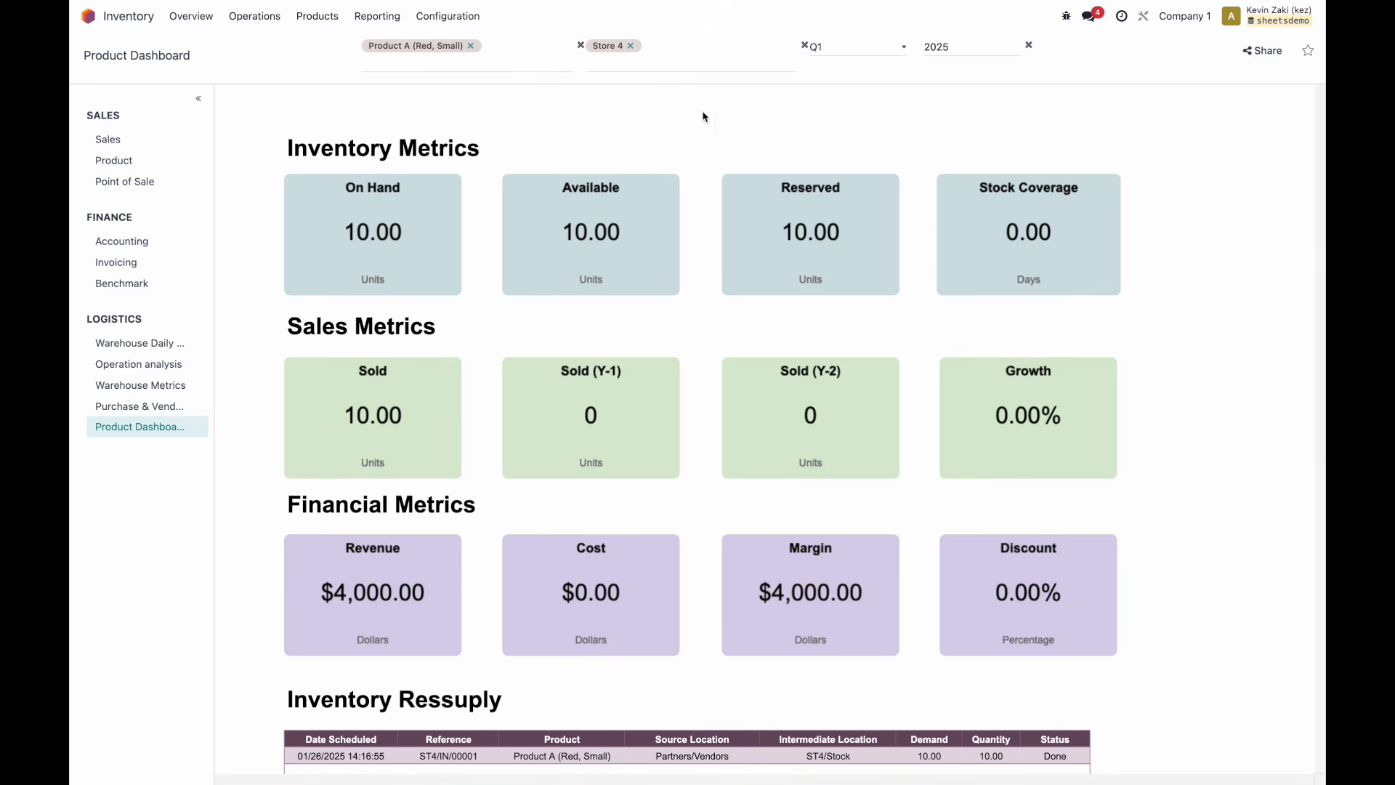
pyautogui.scroll(-1, 710, 184)
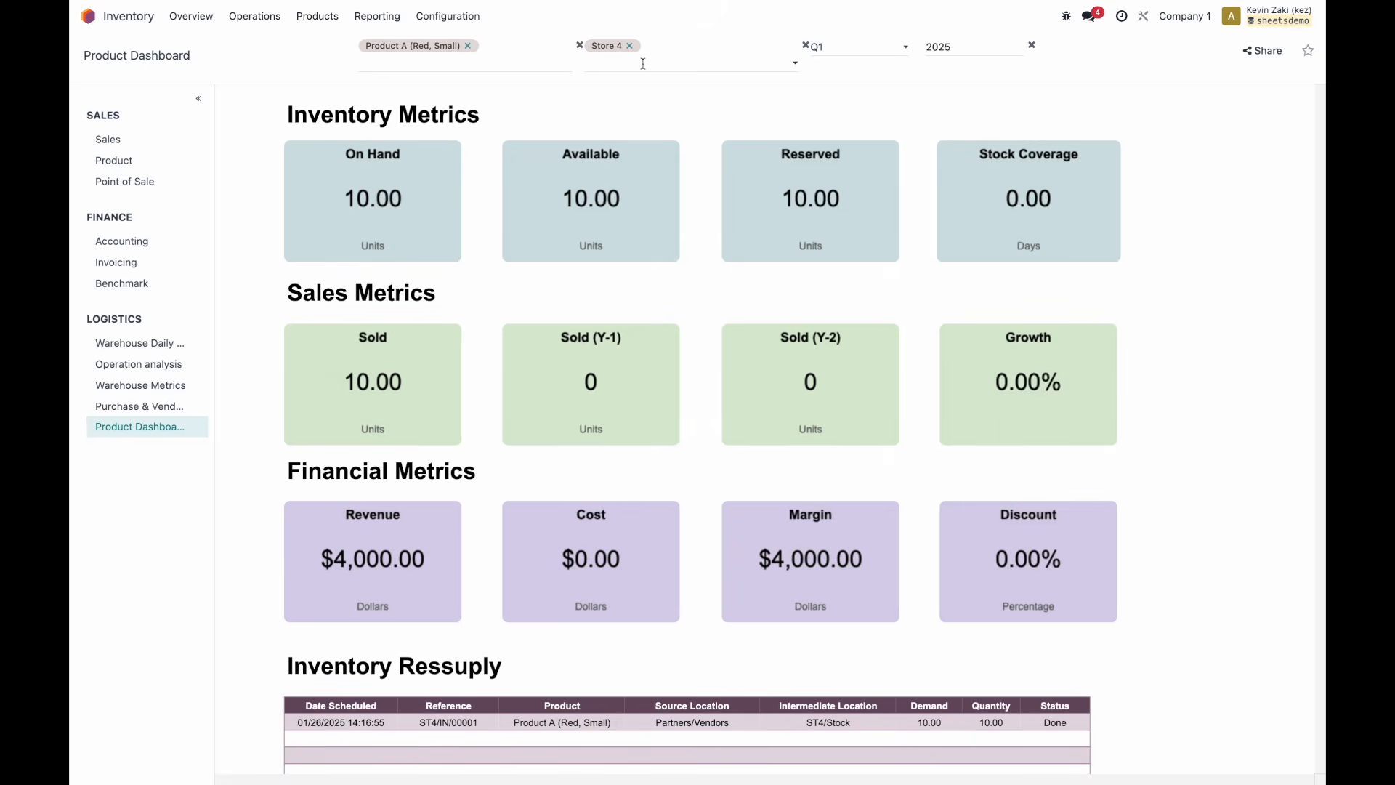
pyautogui.click(88, 16)
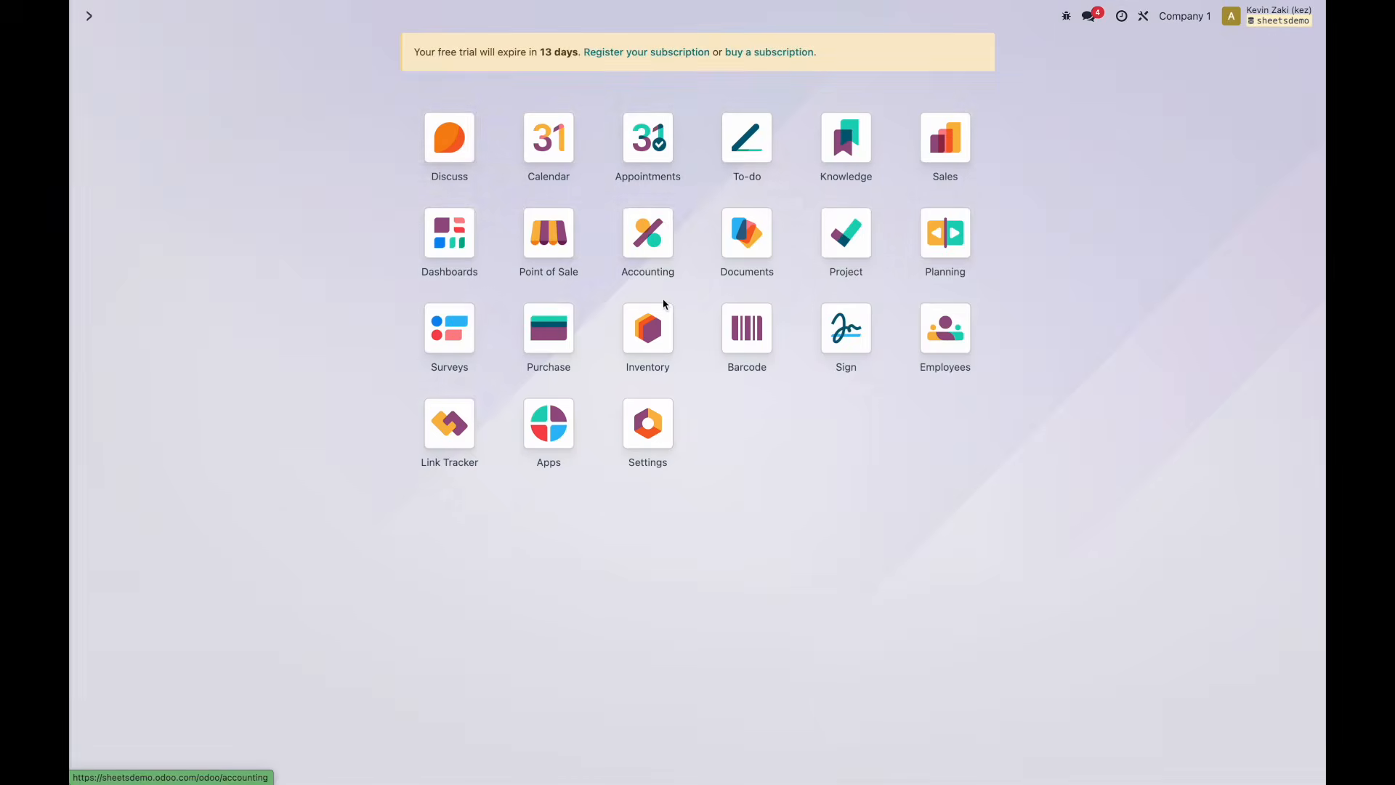
# Open the on-hand stock list for the Product A (Red, Small) variant in Inventory.
pyautogui.click(660, 323)
pyautogui.click(320, 16)
pyautogui.click(325, 43)
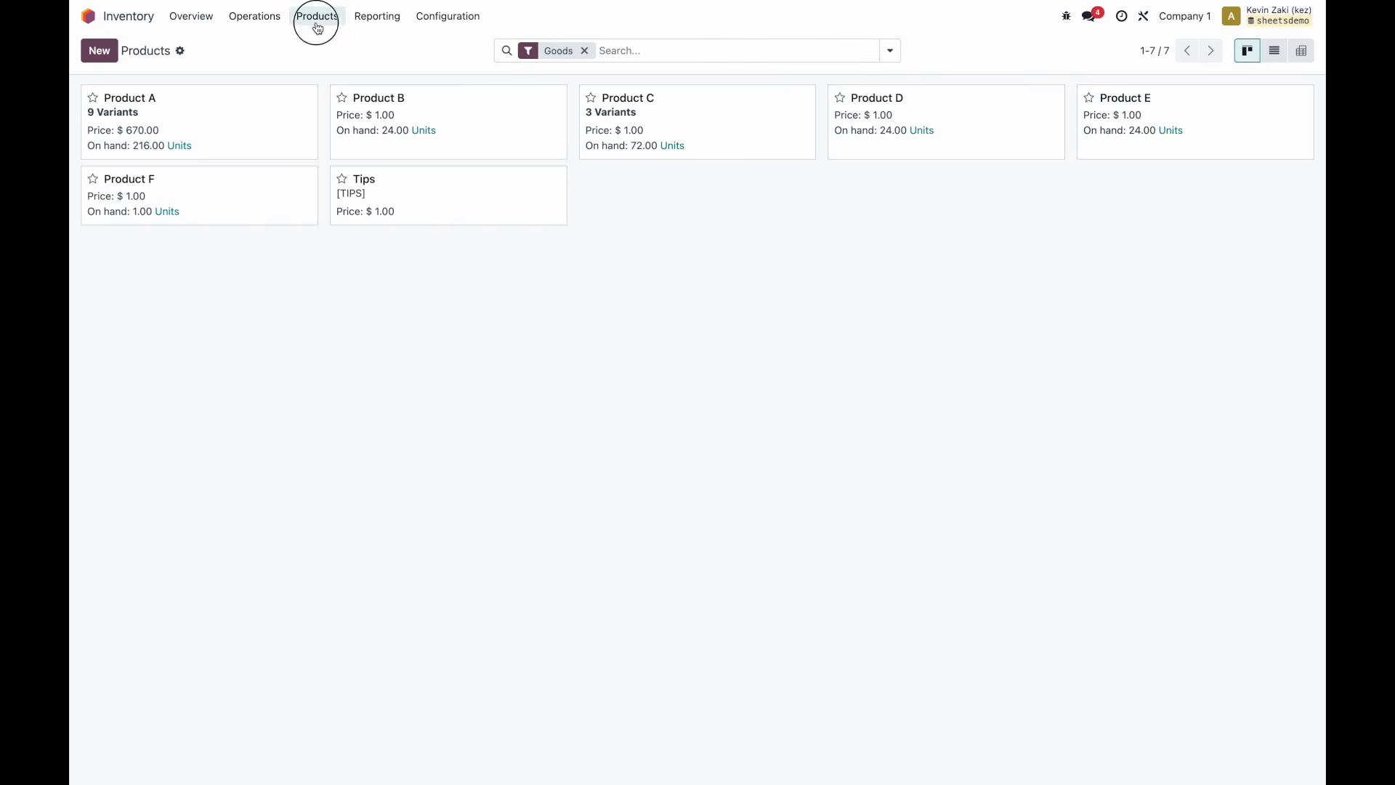
pyautogui.click(318, 18)
pyautogui.click(326, 63)
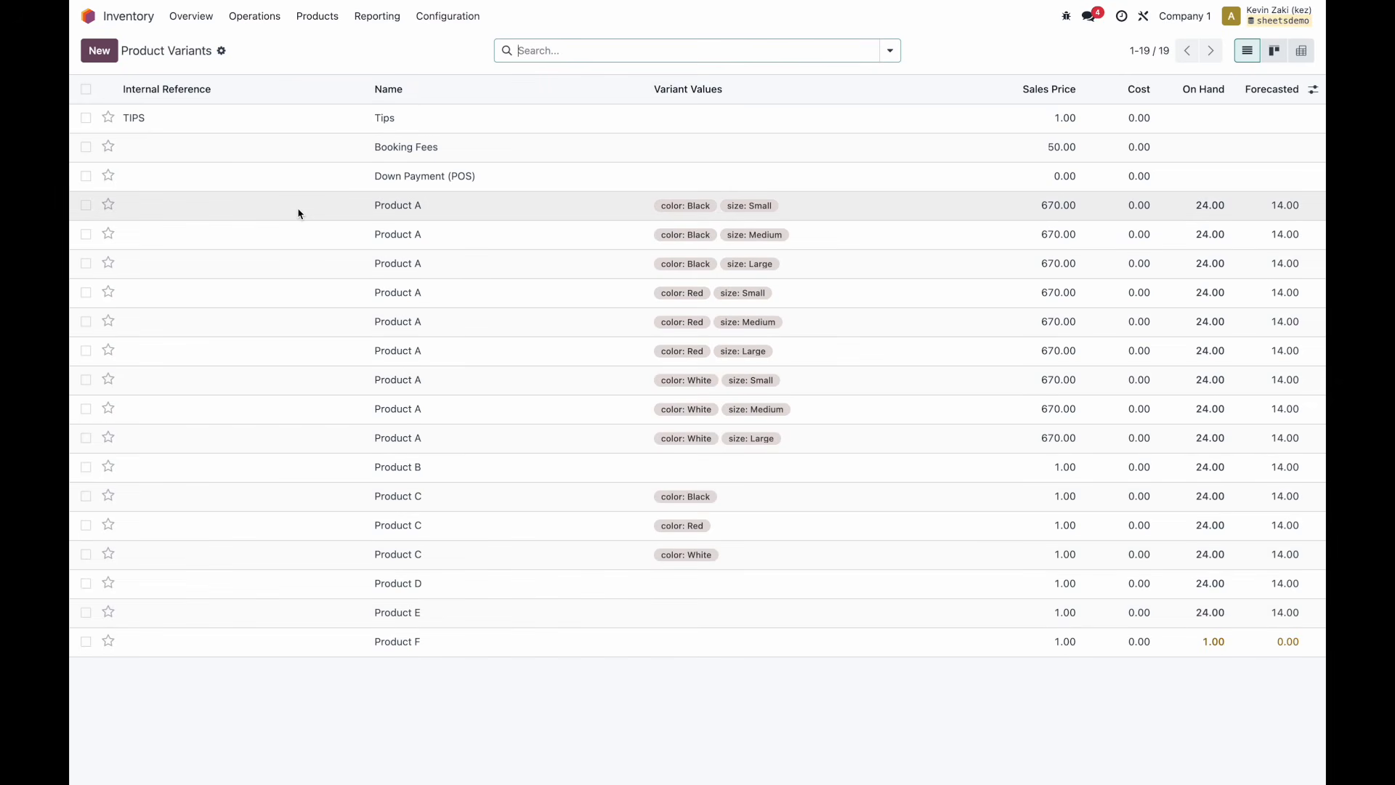
pyautogui.click(303, 303)
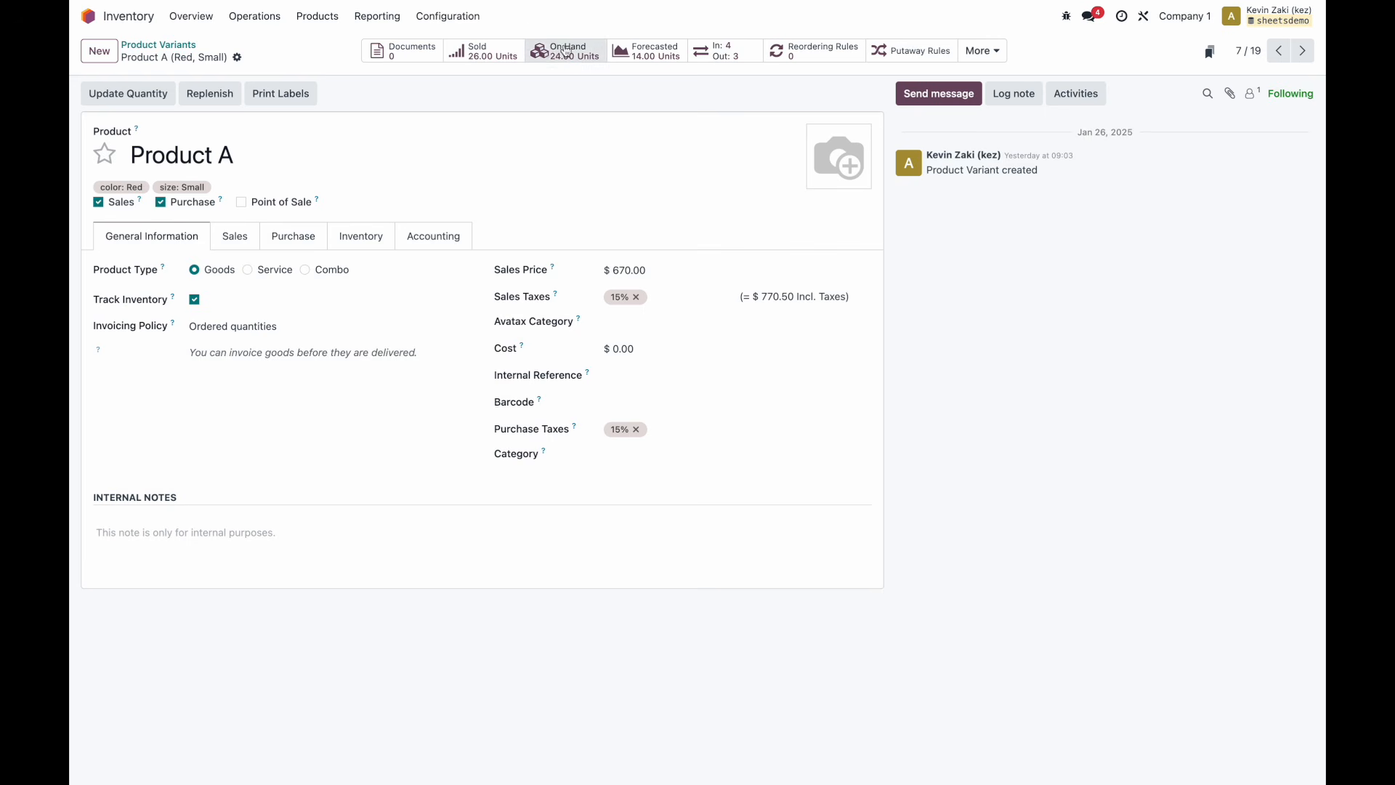
pyautogui.click(156, 93)
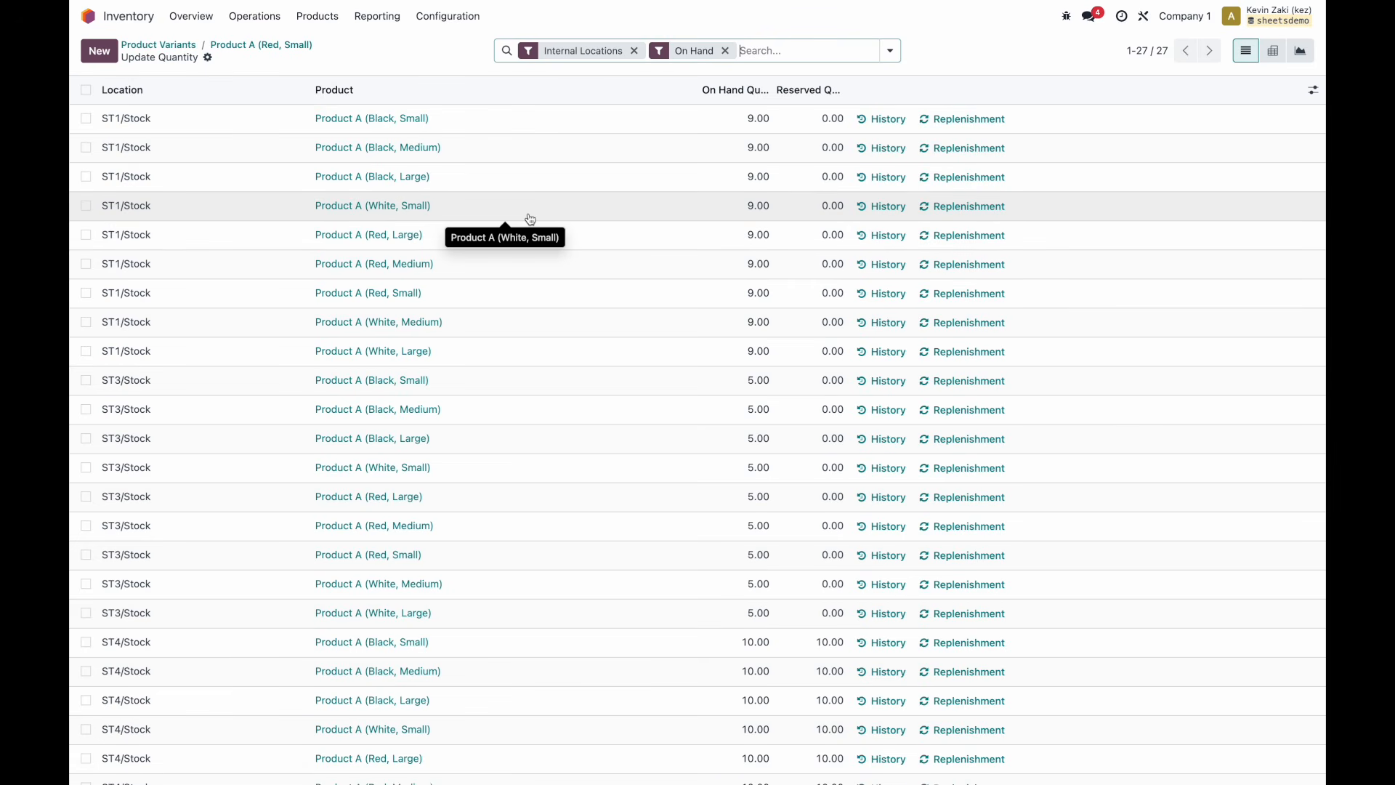
pyautogui.write('red')
pyautogui.press('Return')
pyautogui.press('BackSpace')
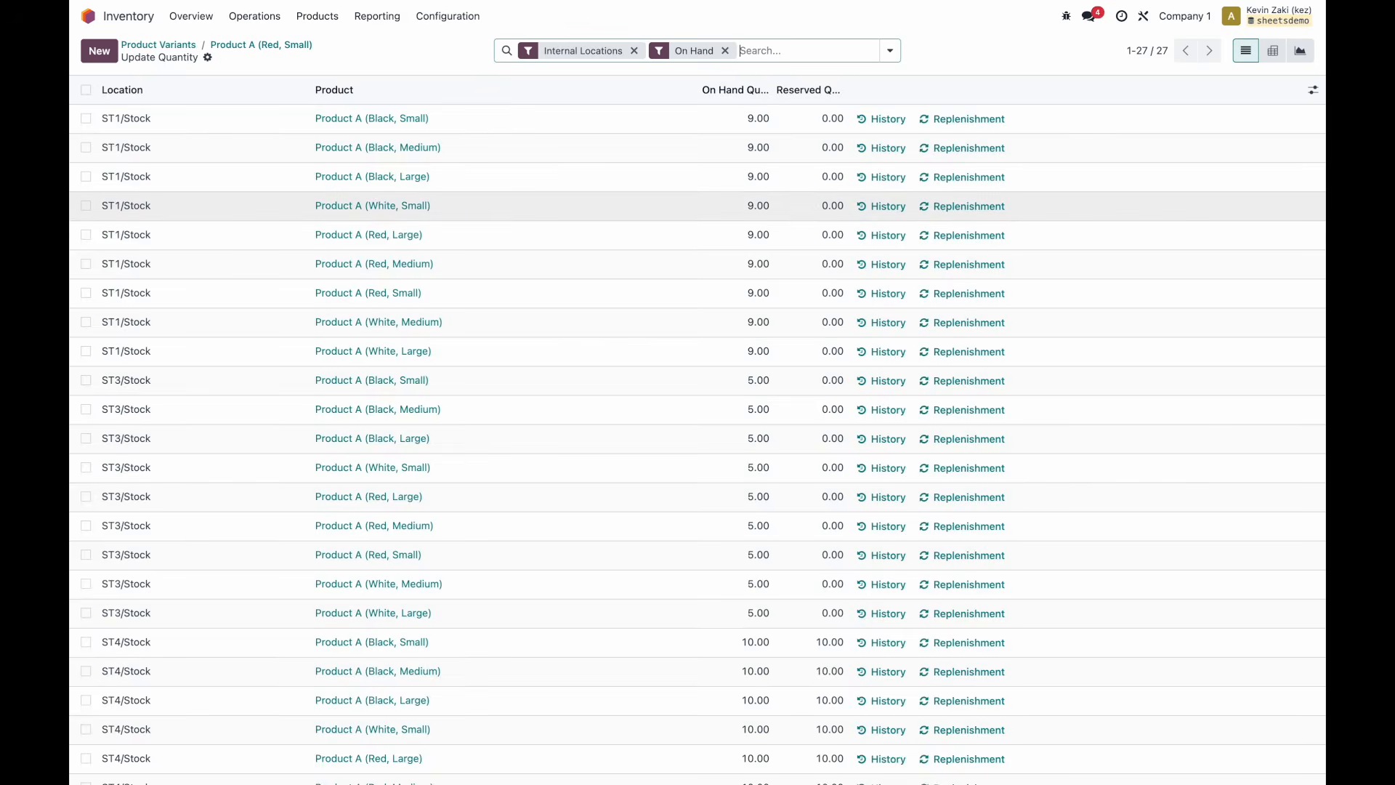
pyautogui.scroll(-1, 494, 215)
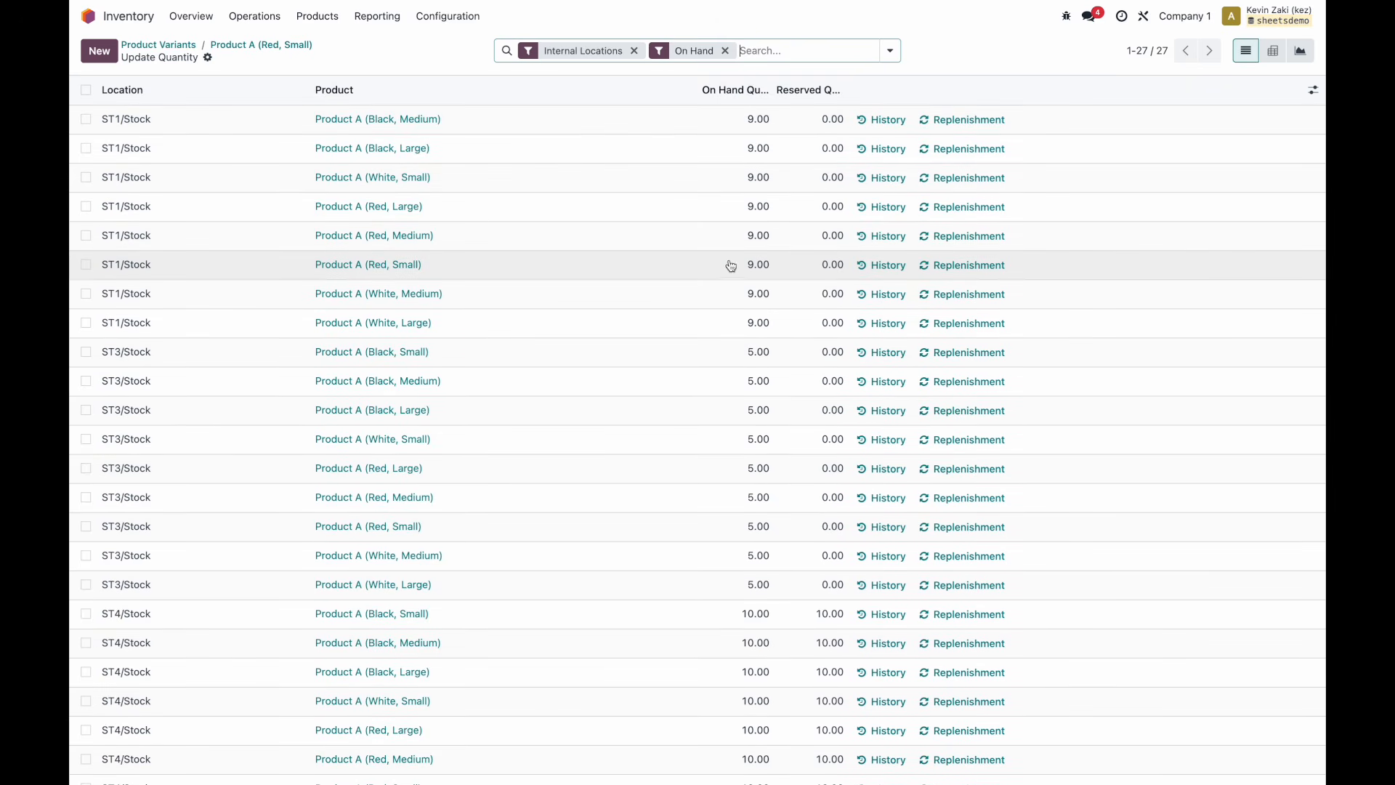
# Set the ST4/Stock on-hand quantity of Product A (Red, Small) to 11 and save.
pyautogui.click(754, 263)
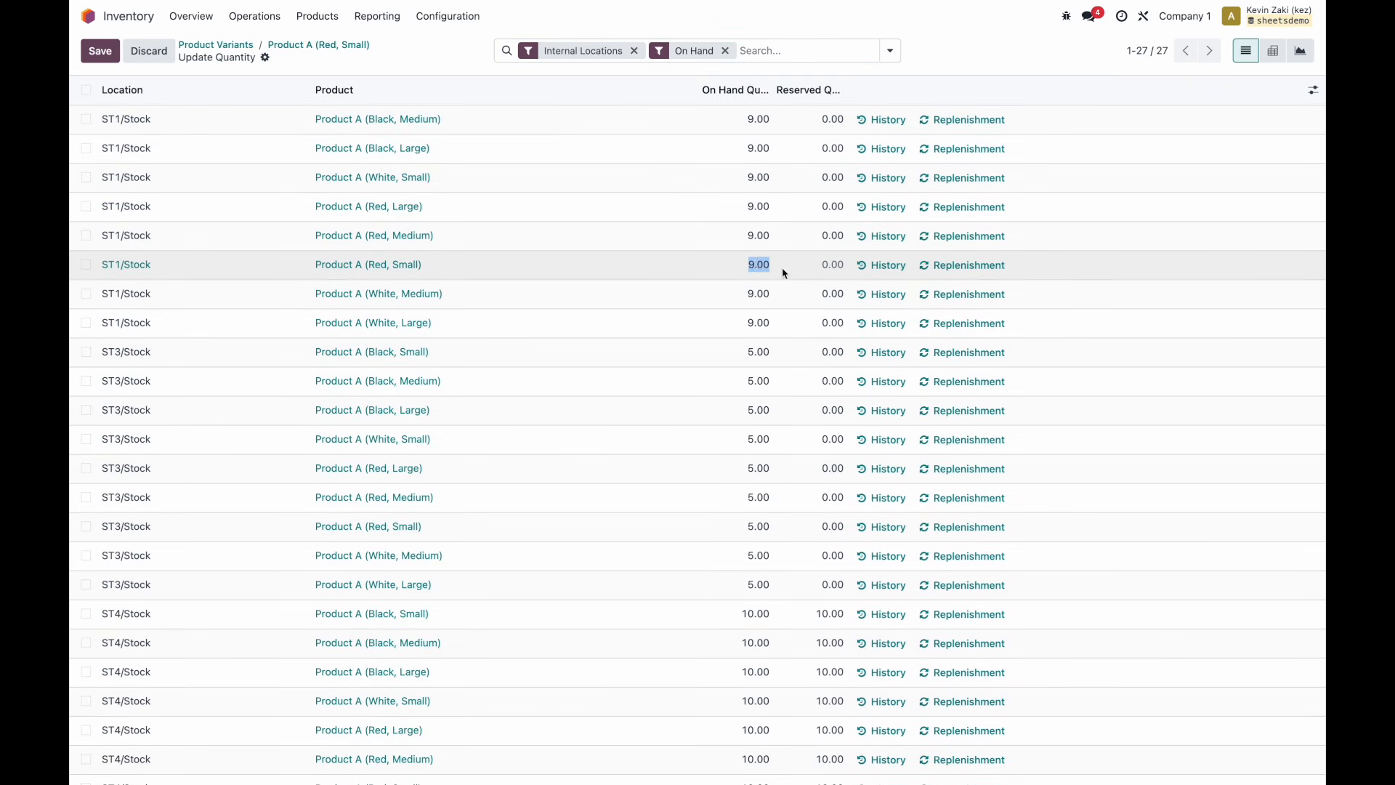
pyautogui.click(756, 264)
pyautogui.scroll(-3, 752, 372)
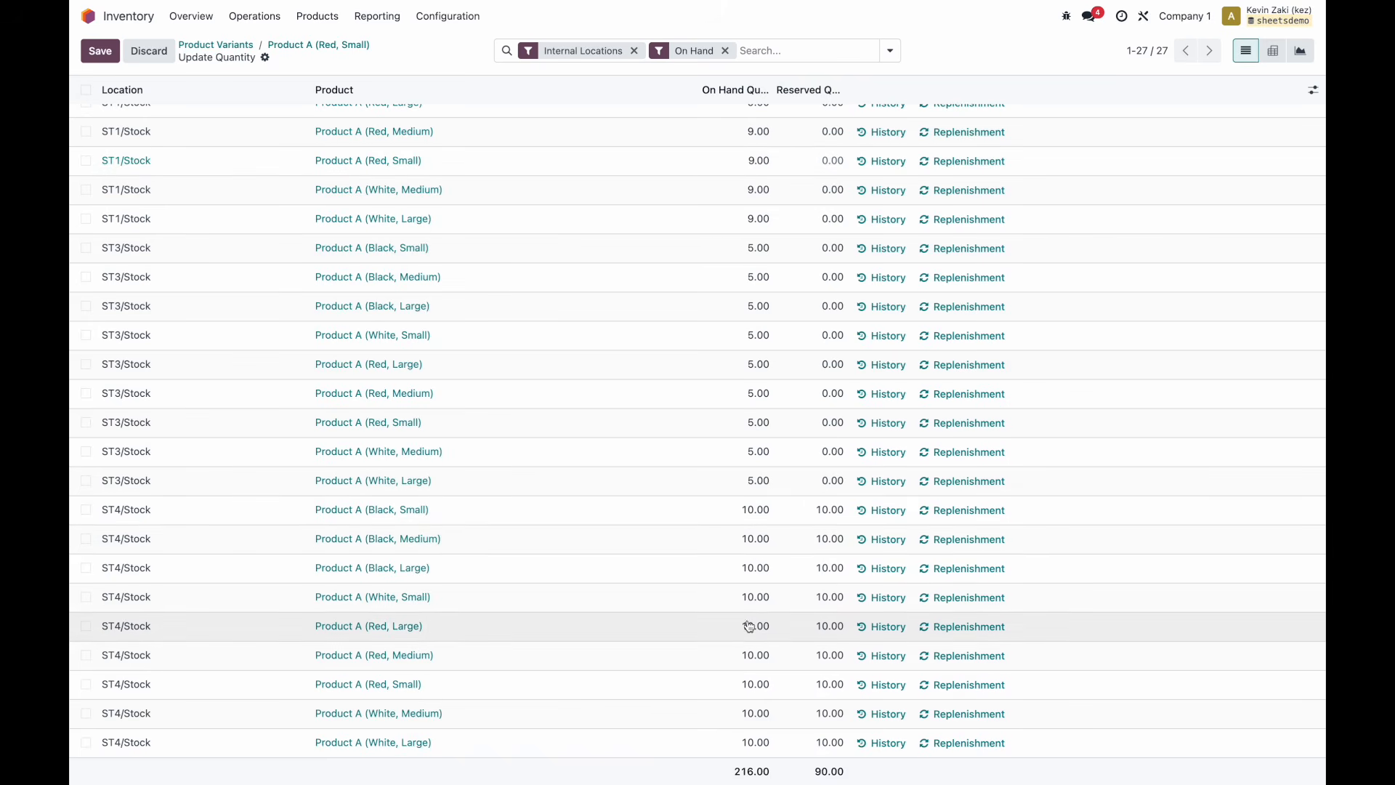
pyautogui.click(750, 683)
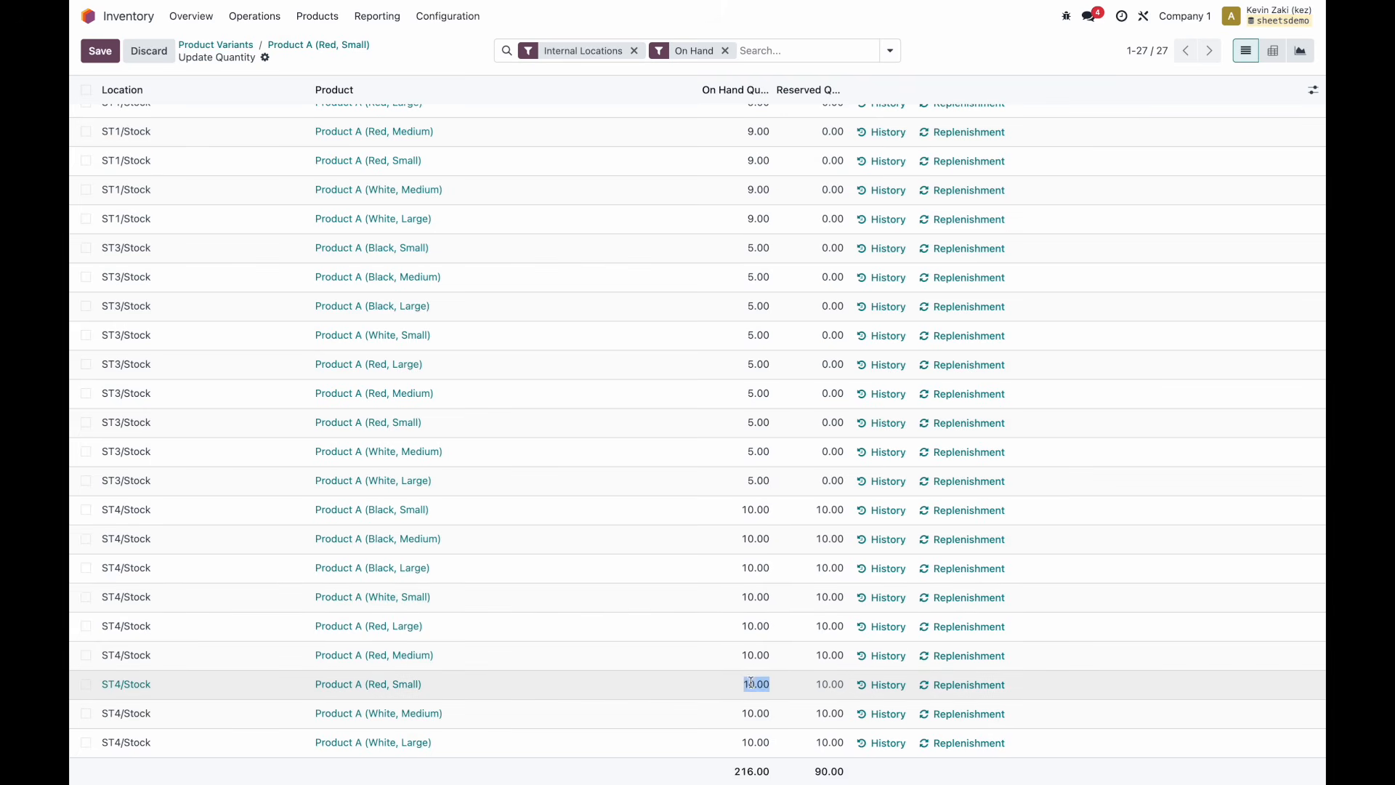
pyautogui.write('11')
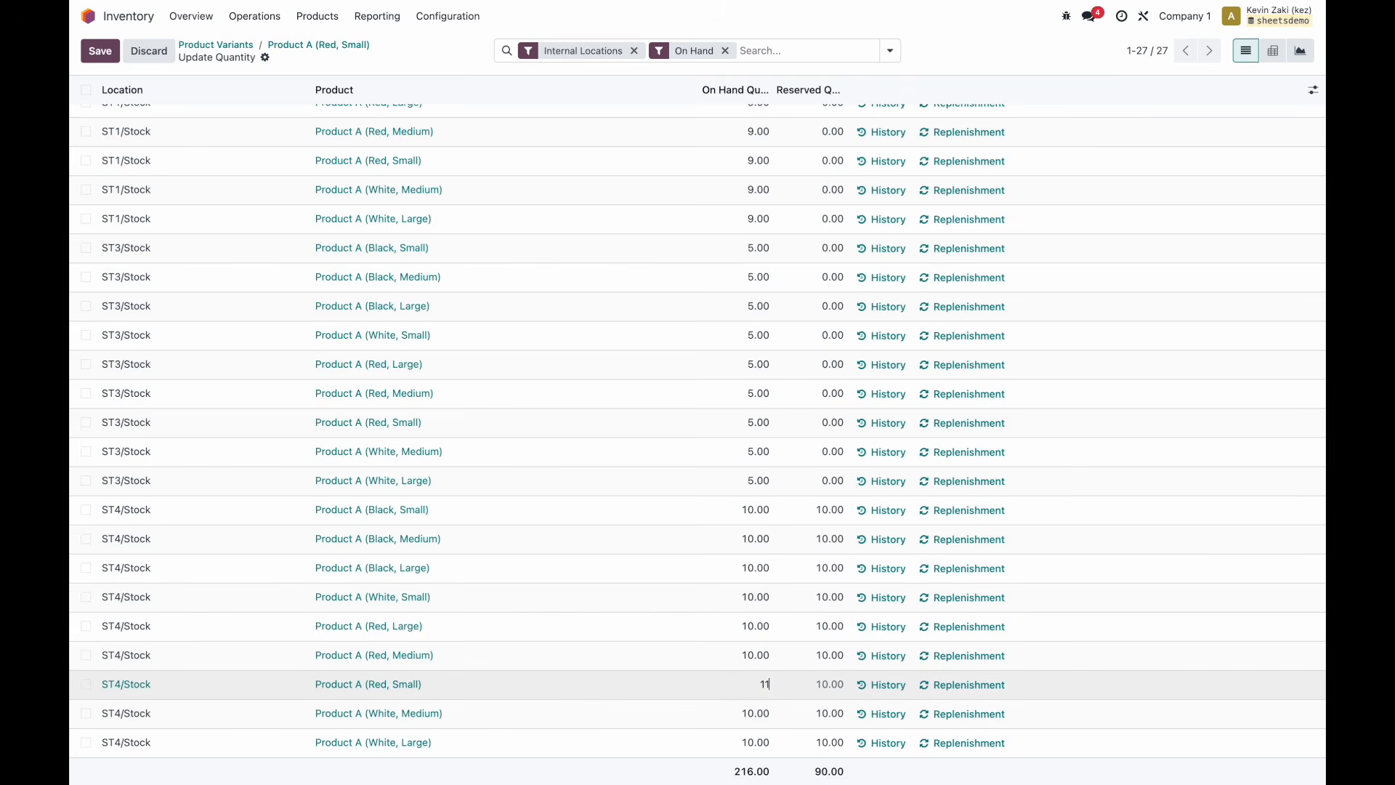
pyautogui.click(451, 67)
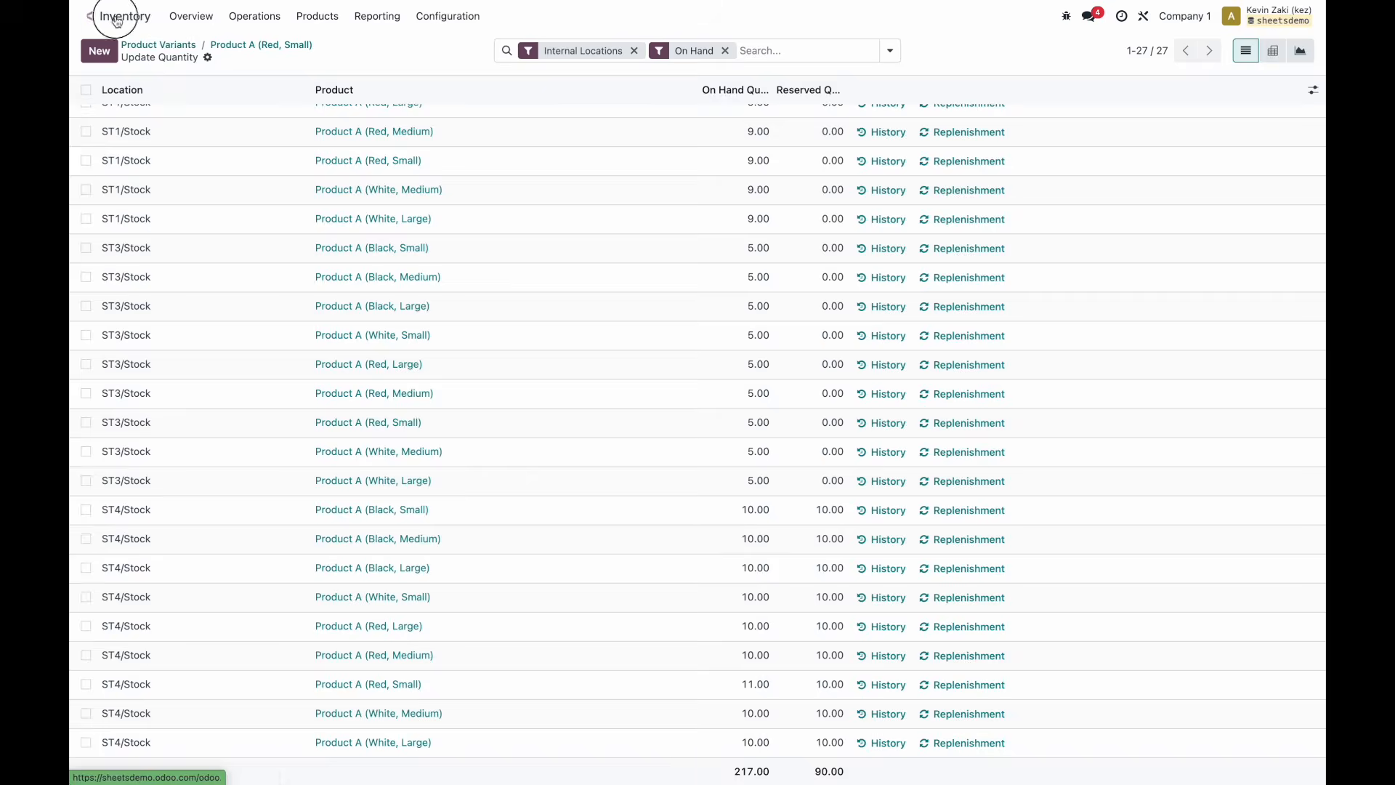
# Start a new sales quotation.
pyautogui.click(88, 16)
pyautogui.click(645, 324)
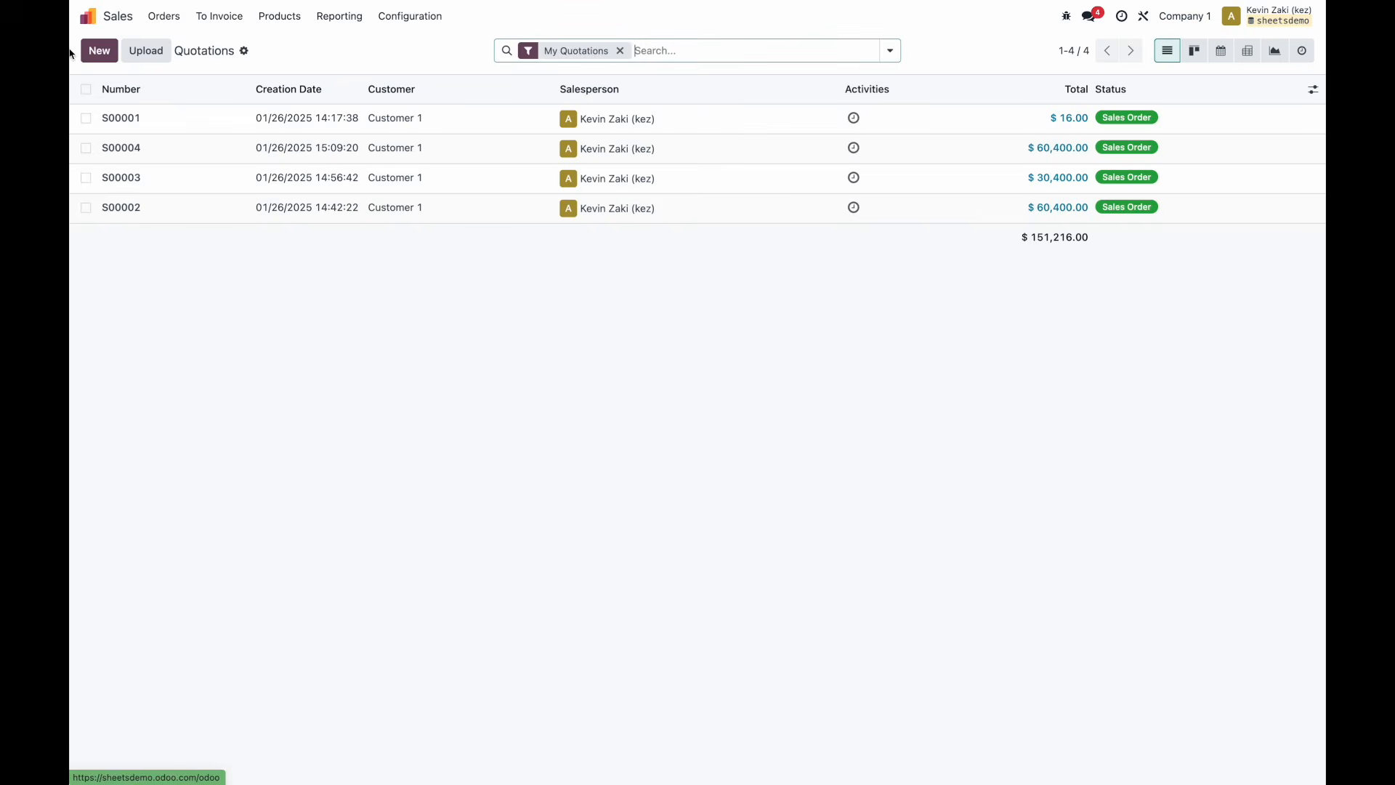
pyautogui.click(99, 51)
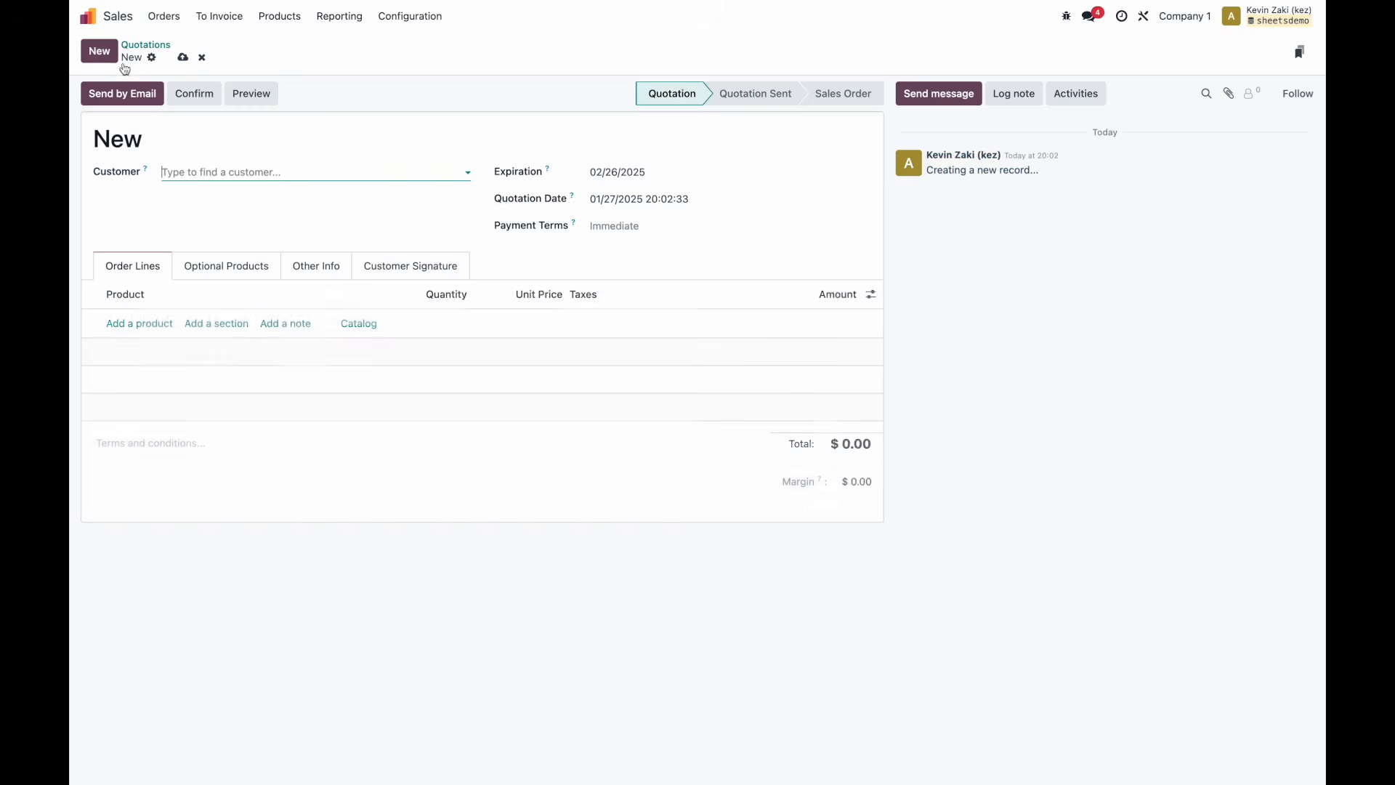
# Start a quotation for Customer 1 that ships from warehouse Store 4.
pyautogui.click(281, 174)
pyautogui.click(207, 201)
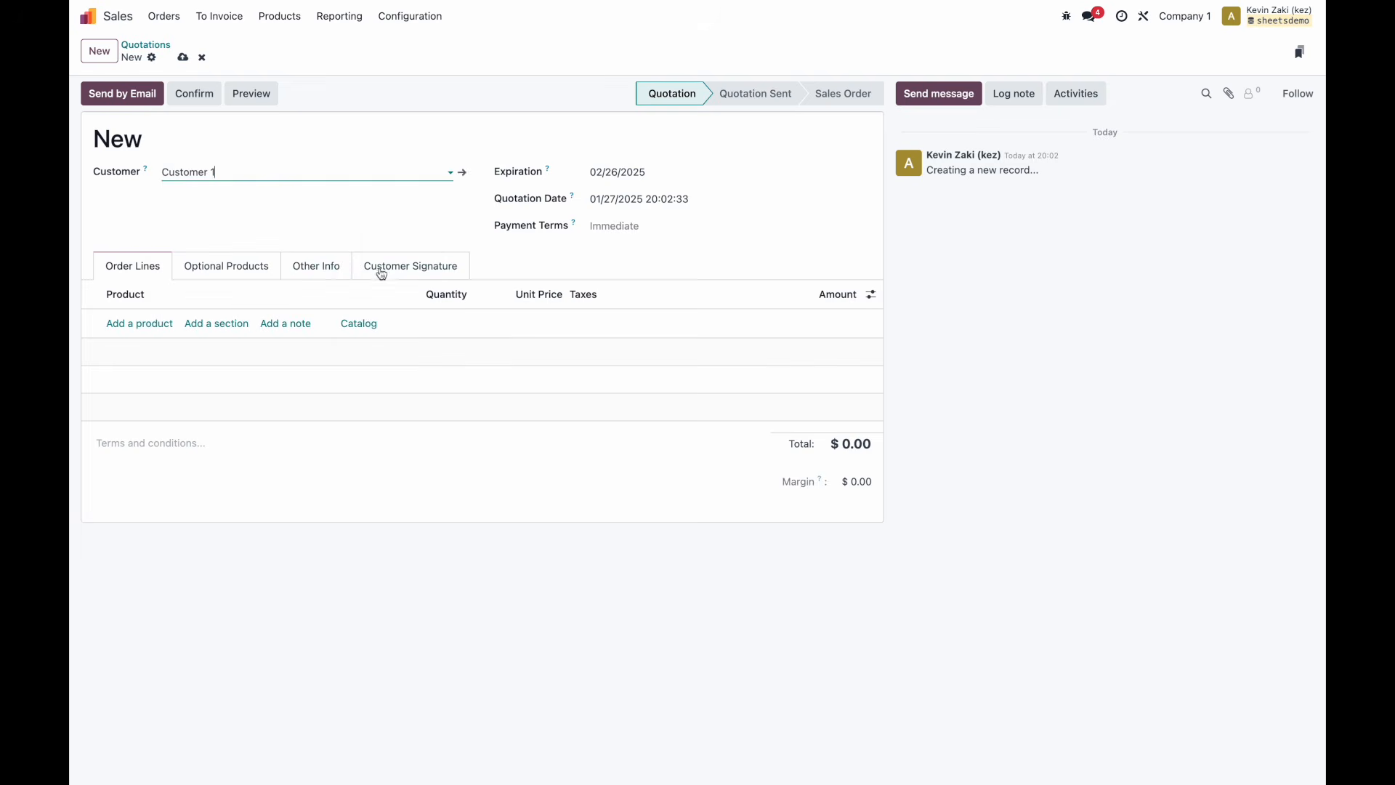
pyautogui.click(320, 267)
pyautogui.click(268, 560)
pyautogui.click(247, 637)
pyautogui.click(141, 268)
# Show the Product Variant column, add one Product A (Red, Small) line, and check its availability.
pyautogui.click(146, 322)
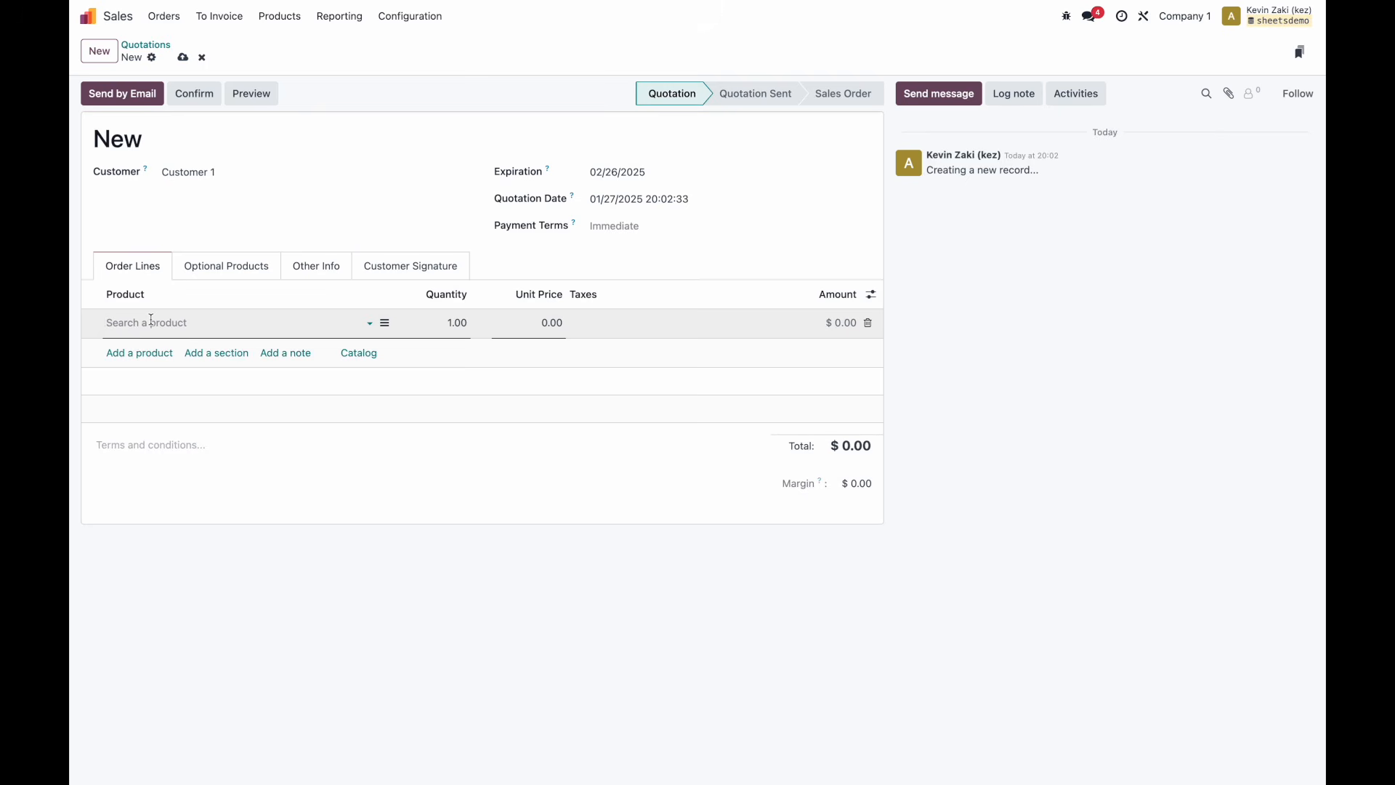
pyautogui.click(151, 320)
pyautogui.click(181, 503)
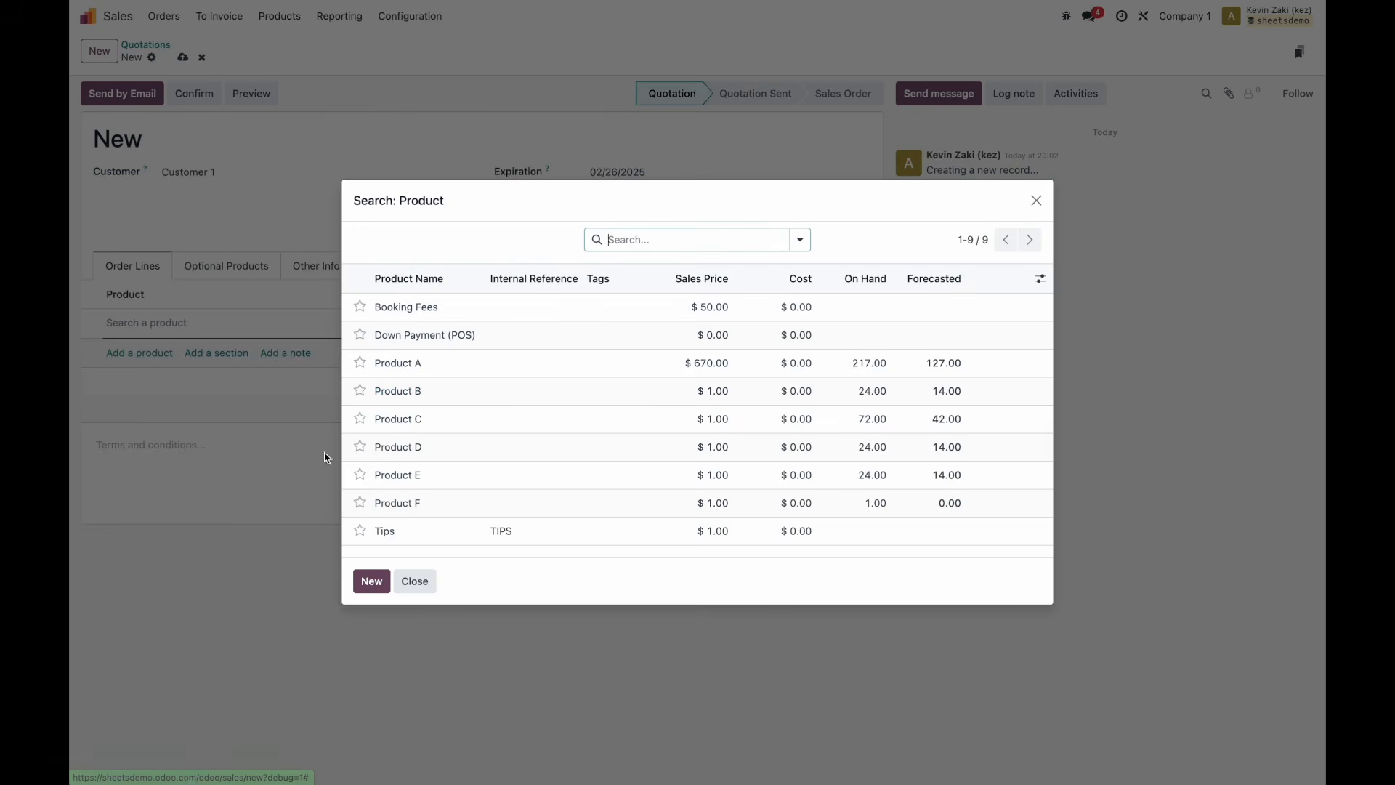
pyautogui.click(415, 580)
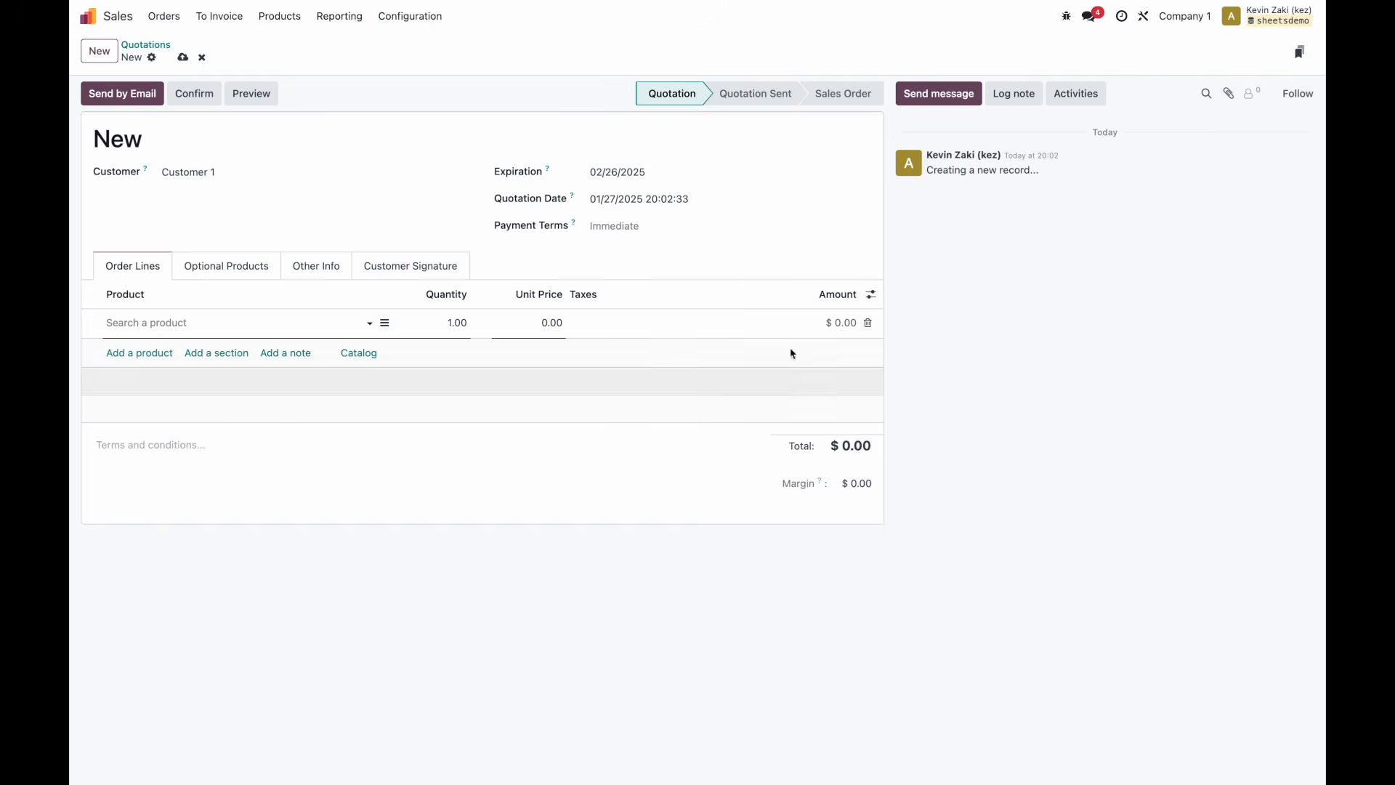
pyautogui.click(870, 293)
pyautogui.click(759, 322)
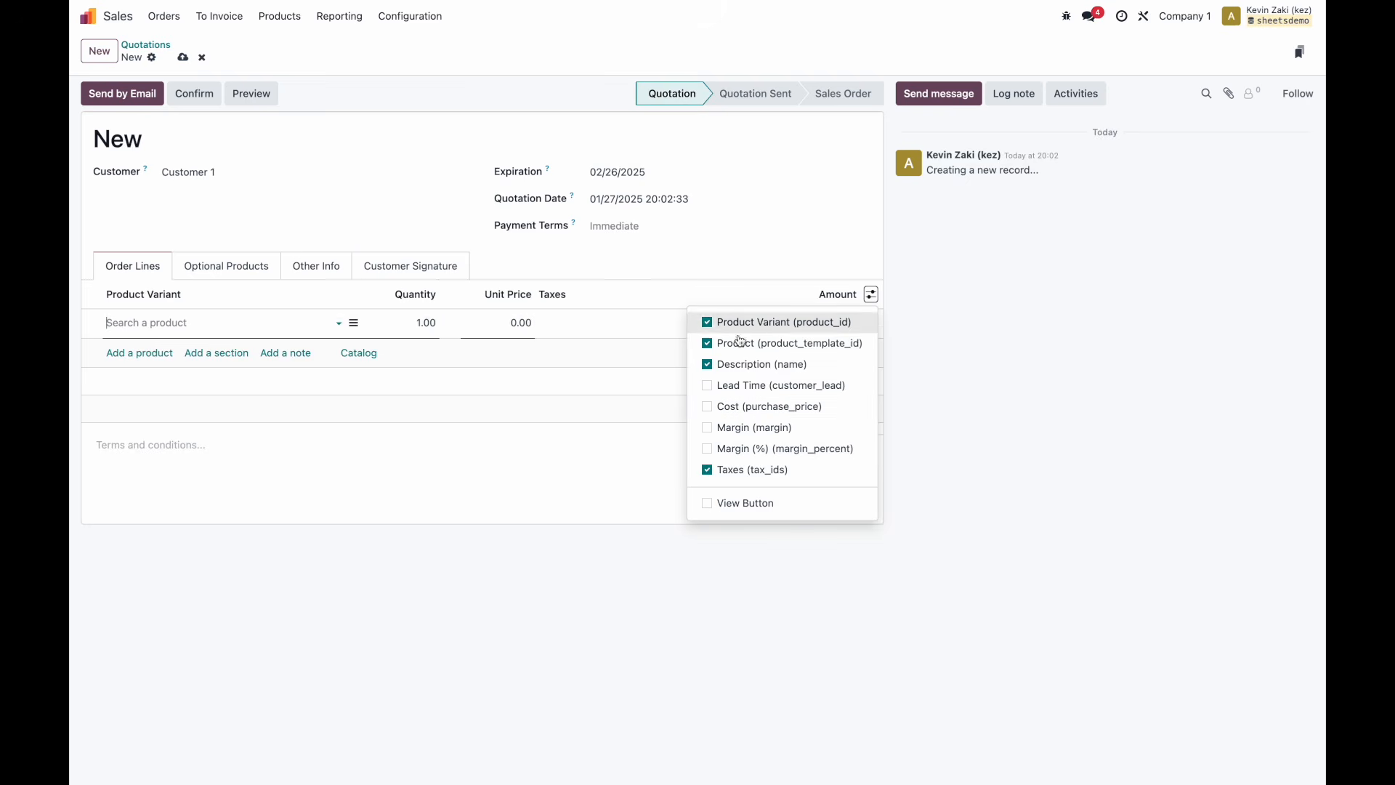
pyautogui.click(177, 322)
pyautogui.click(203, 506)
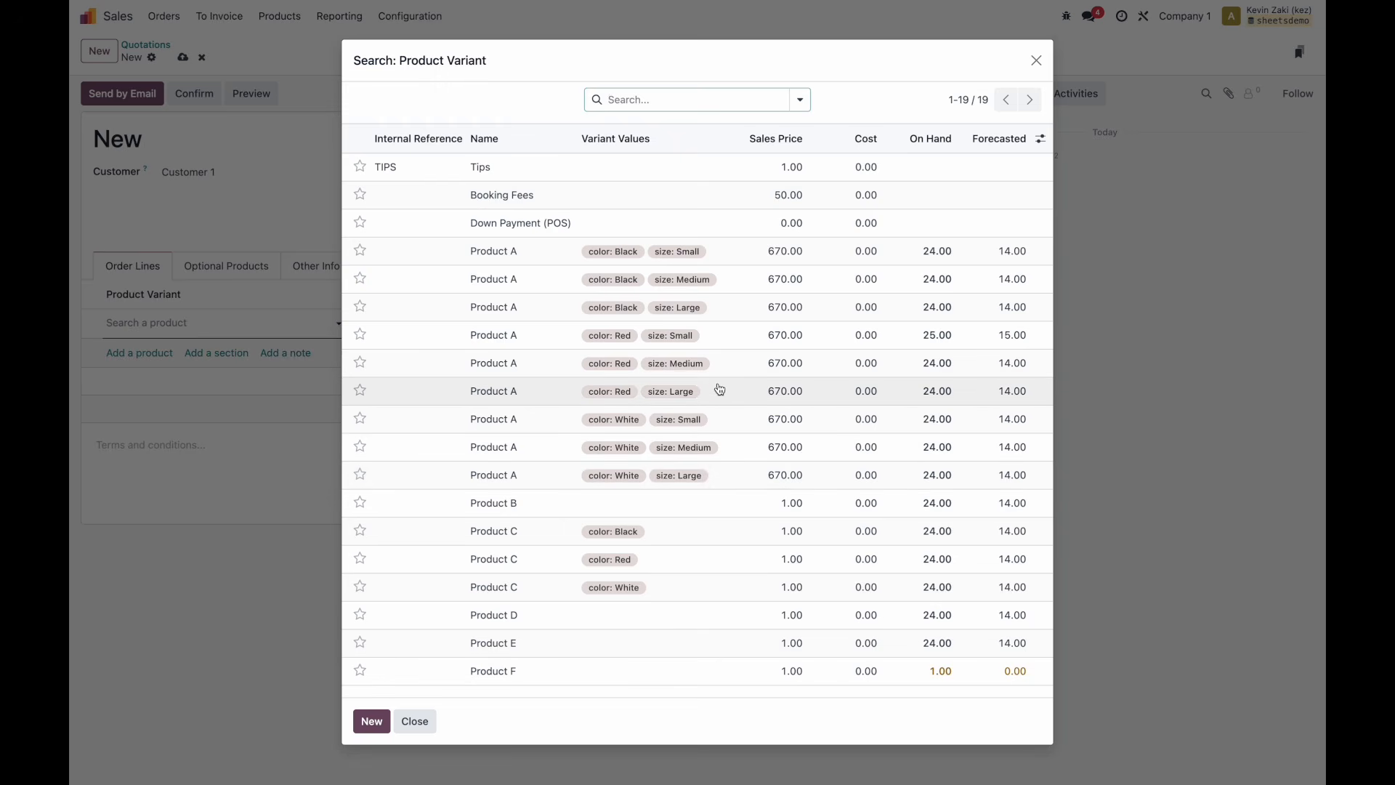
pyautogui.click(716, 335)
pyautogui.click(449, 323)
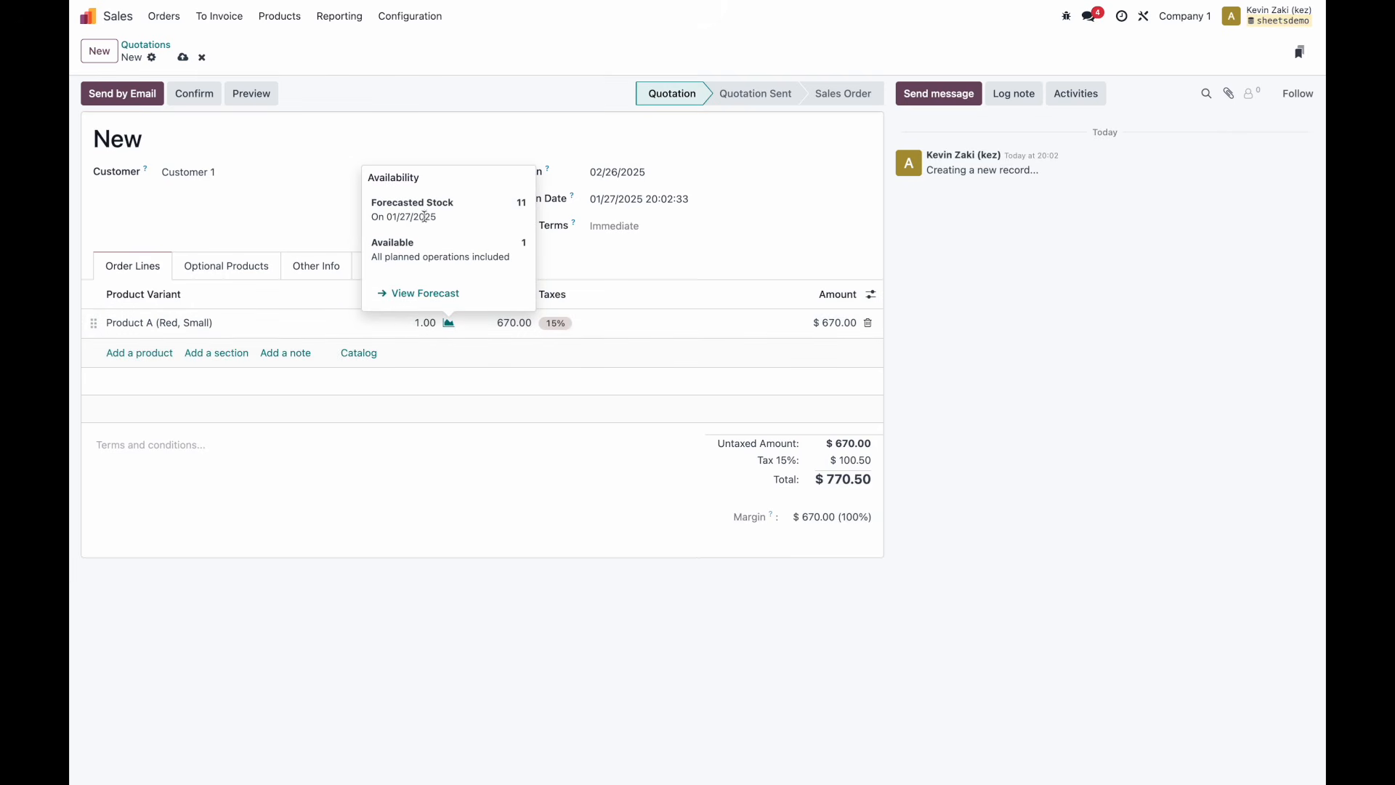
pyautogui.click(467, 395)
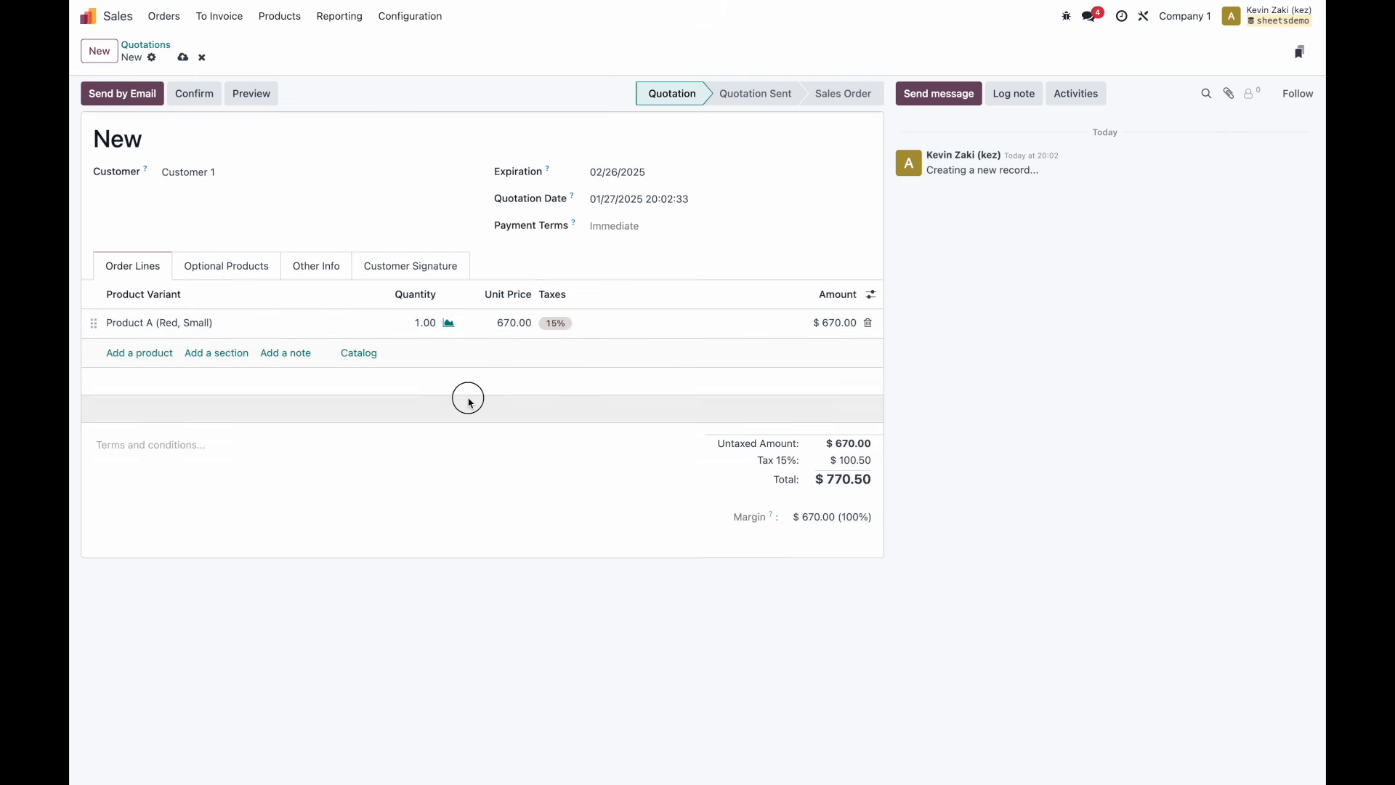
# Save and confirm order S00005, validate its delivery, and return to the home menu.
pyautogui.click(183, 57)
pyautogui.click(193, 92)
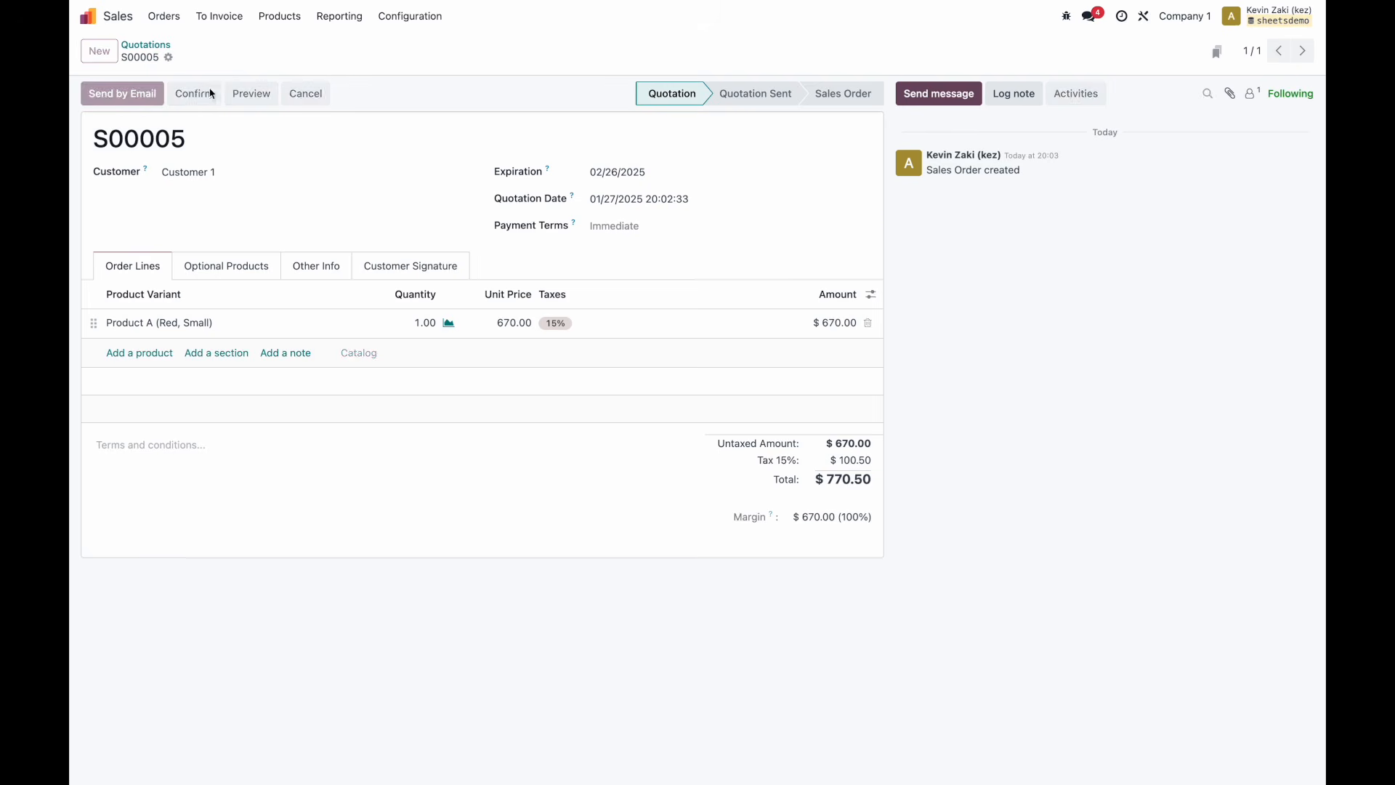
pyautogui.click(694, 55)
pyautogui.click(96, 93)
pyautogui.click(190, 47)
pyautogui.click(88, 16)
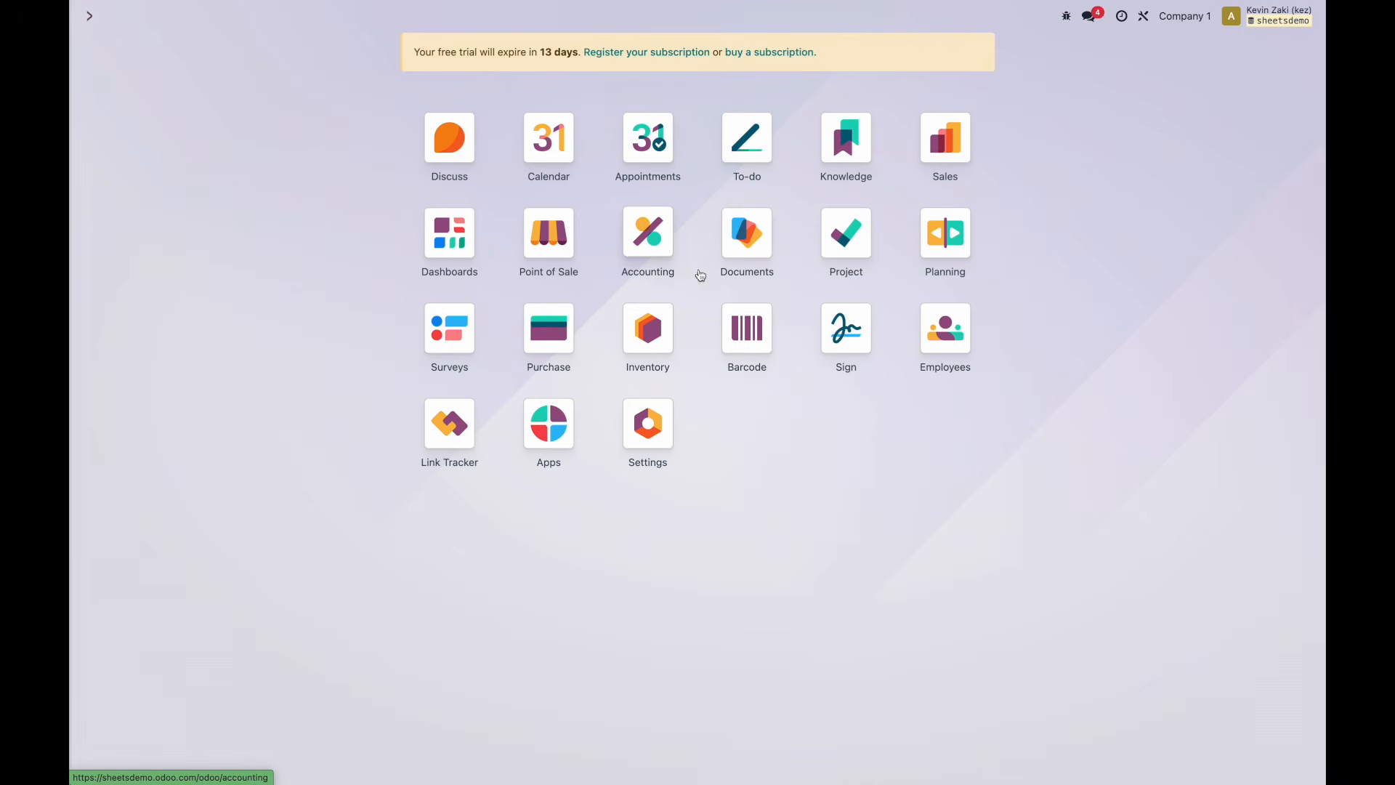
# Open the Product Dashboard in Dashboards and limit its period to Q1.
pyautogui.click(441, 241)
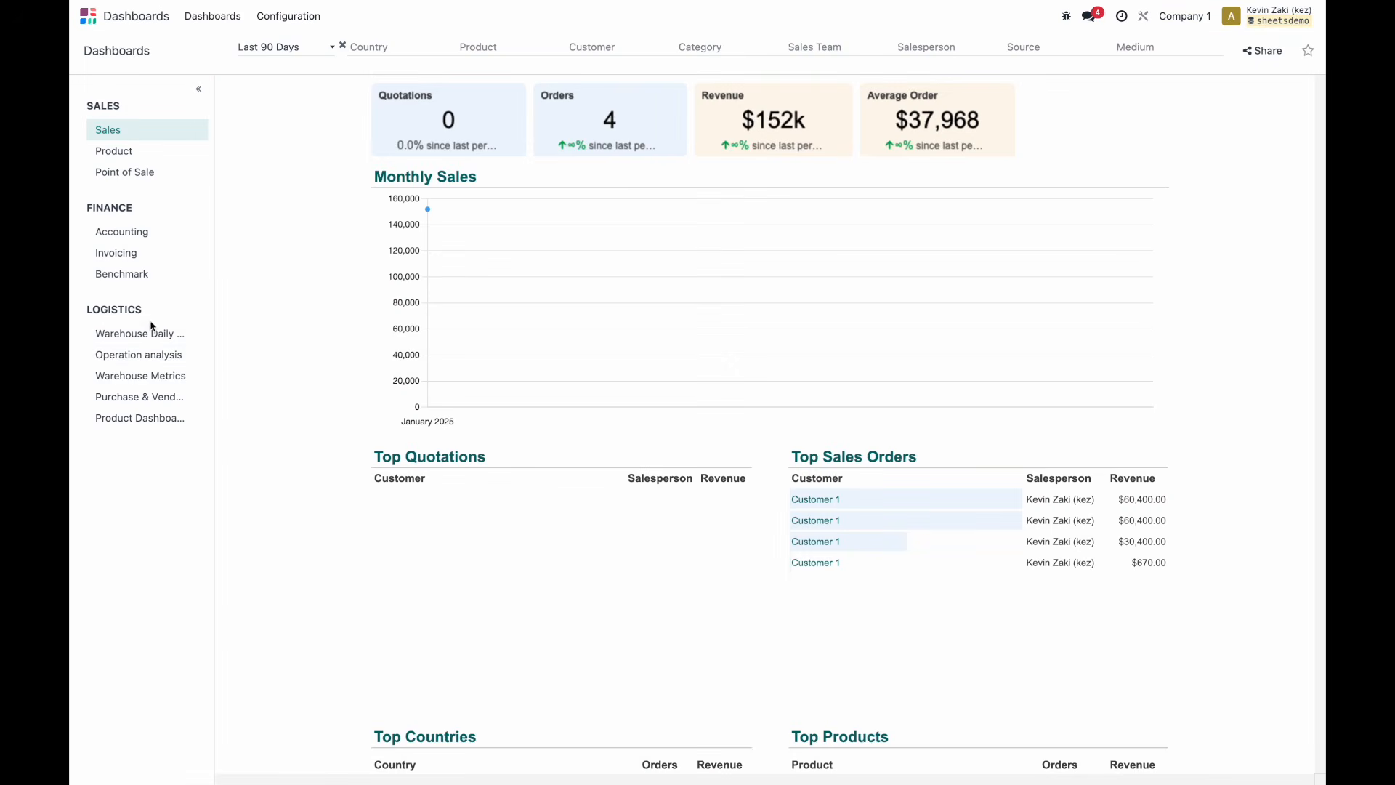
pyautogui.click(146, 420)
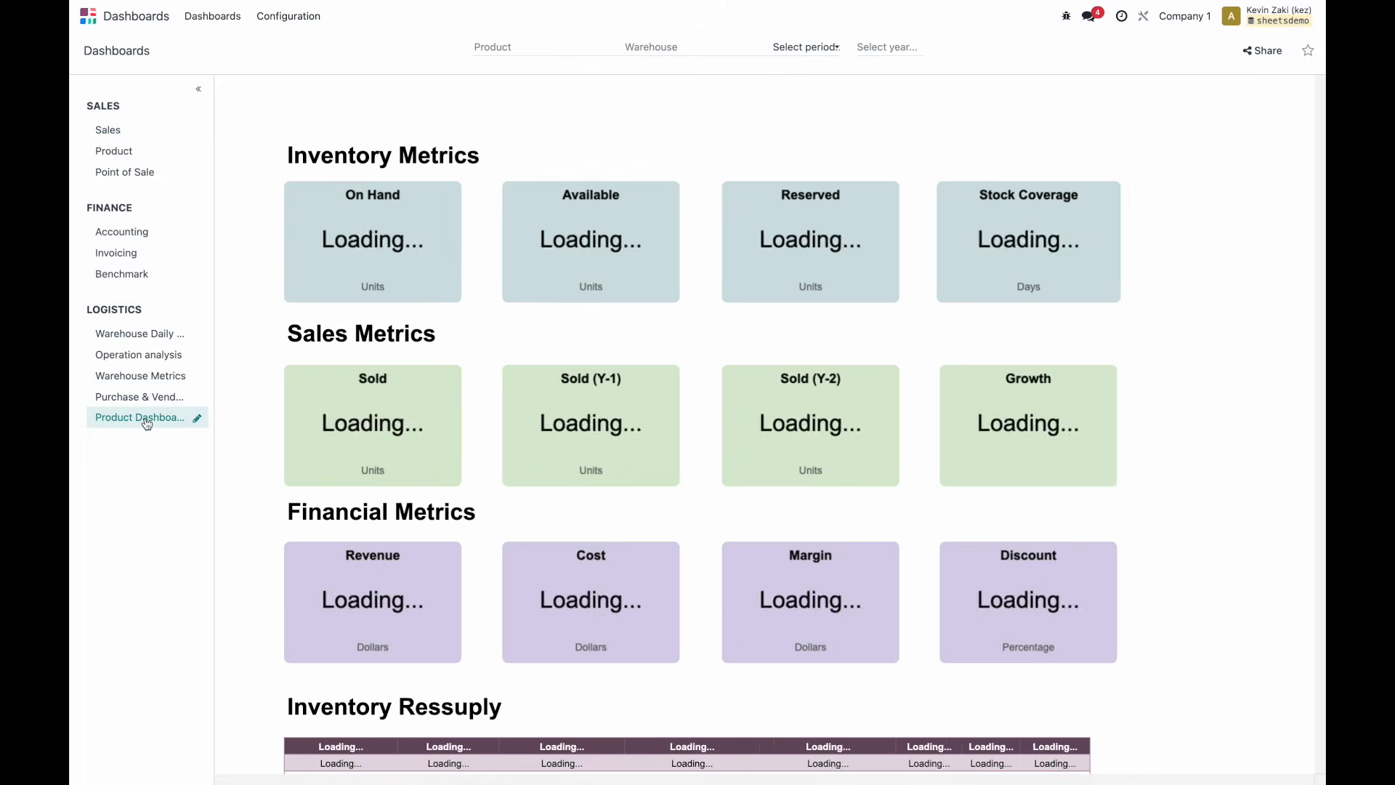
pyautogui.click(806, 55)
pyautogui.click(811, 116)
# Filter to Store 4 and Product A (Red, Small), then review the updated sold and revenue figures.
pyautogui.click(679, 51)
pyautogui.click(672, 129)
pyautogui.click(556, 50)
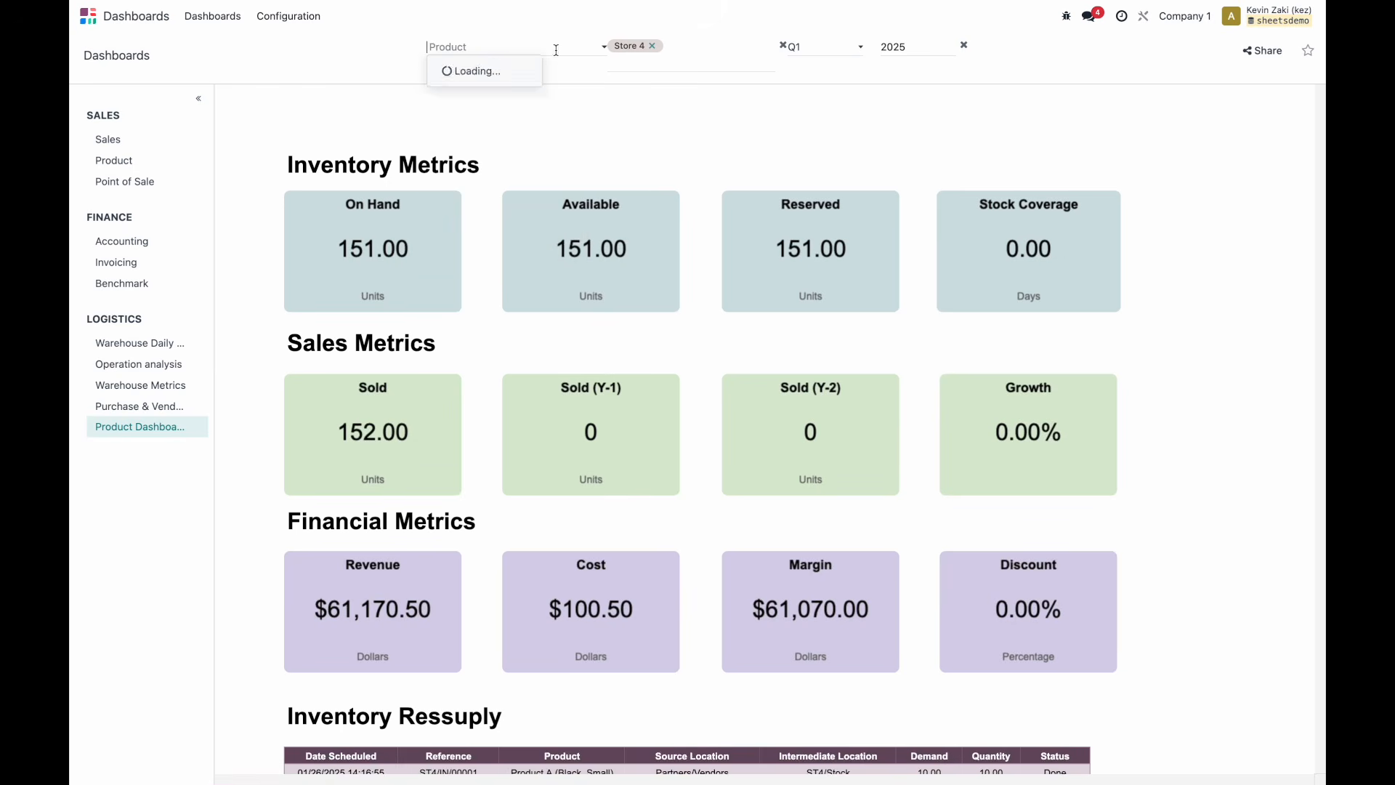
pyautogui.click(560, 146)
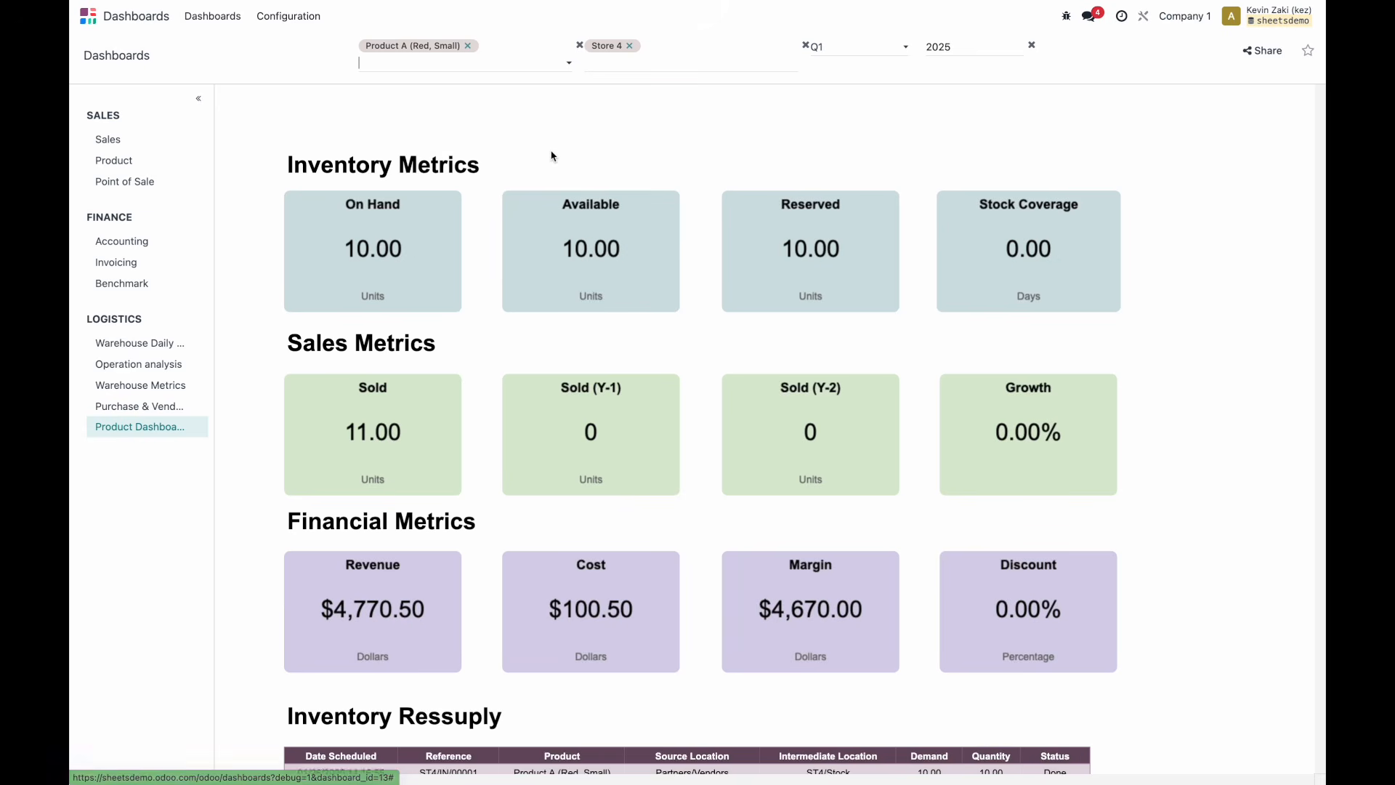
pyautogui.click(479, 358)
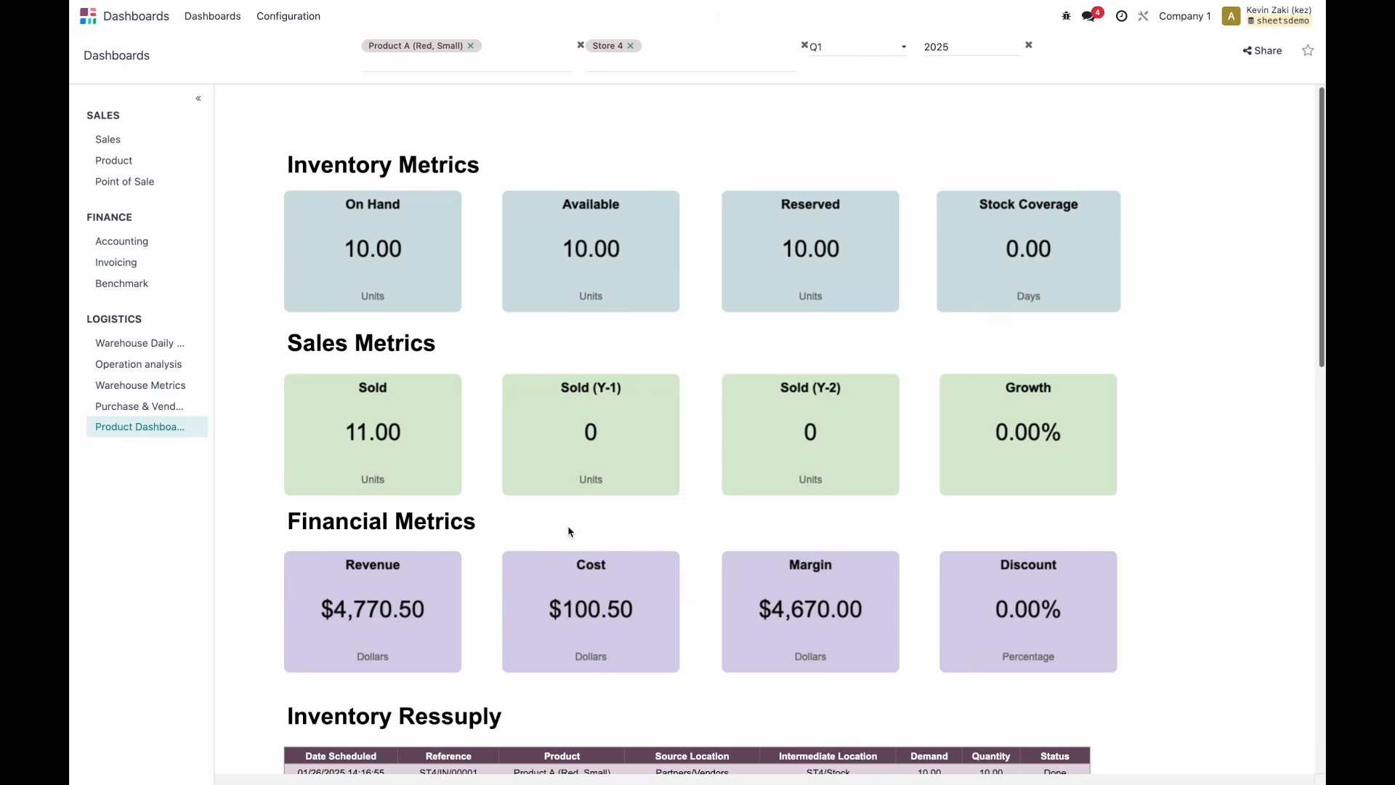
pyautogui.scroll(-1, 569, 531)
pyautogui.scroll(-1, 586, 534)
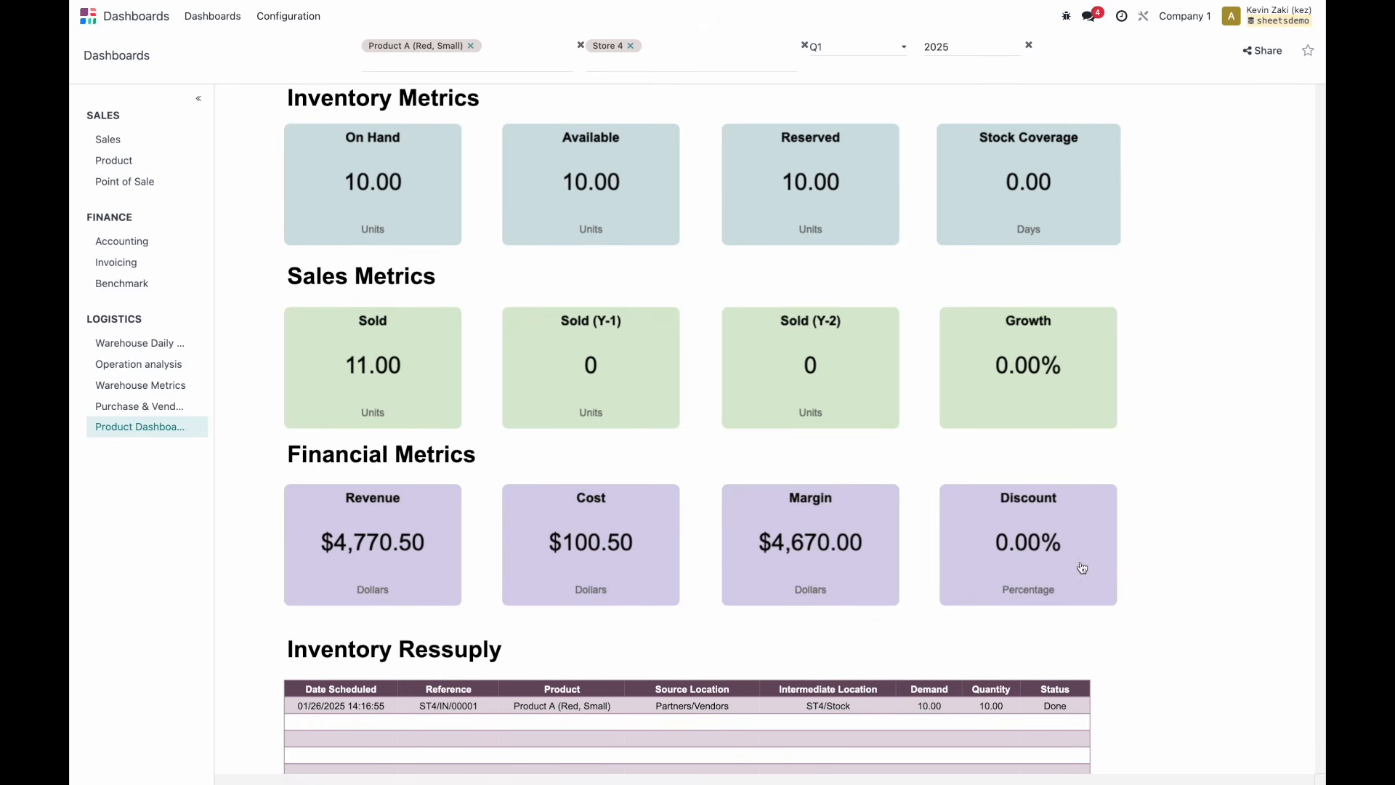
pyautogui.scroll(2, 897, 498)
pyautogui.scroll(-1, 897, 498)
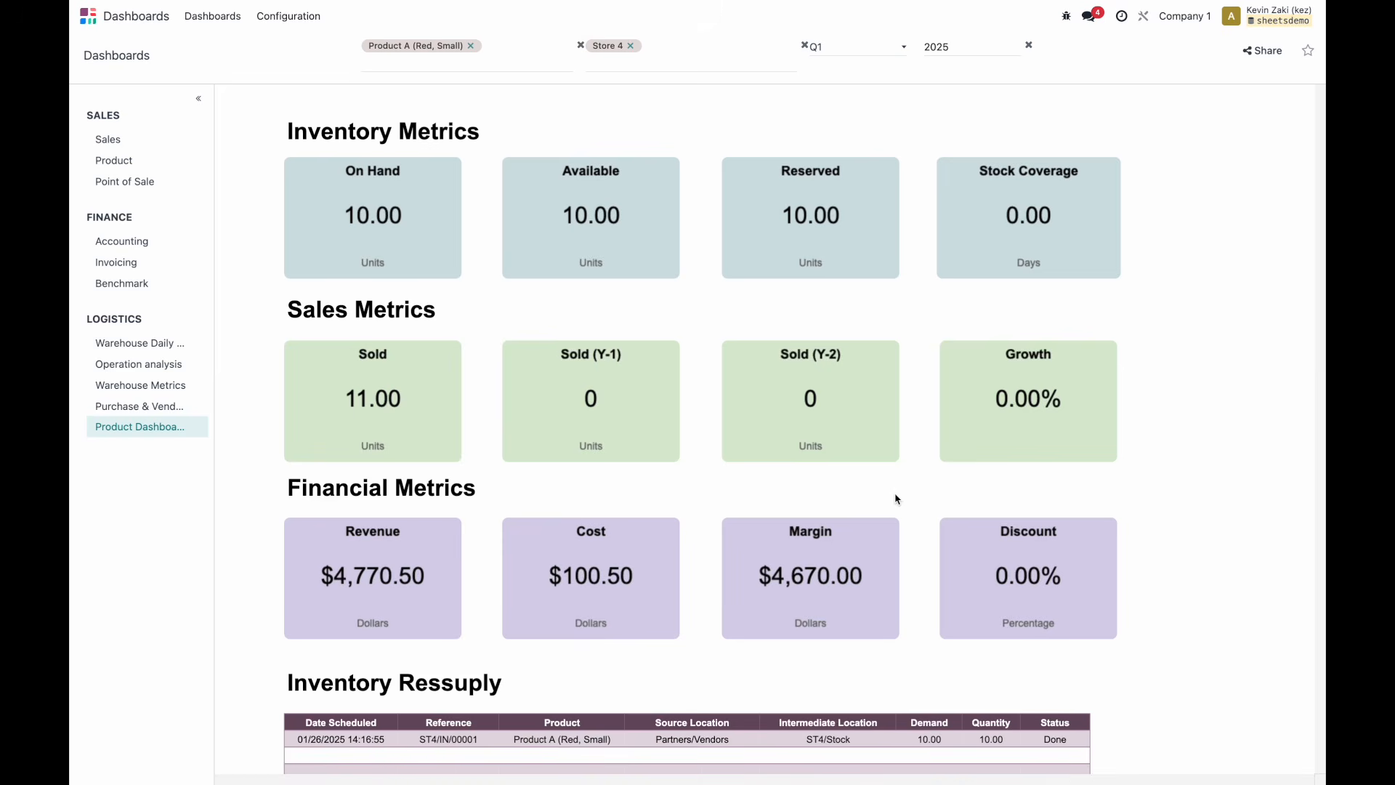